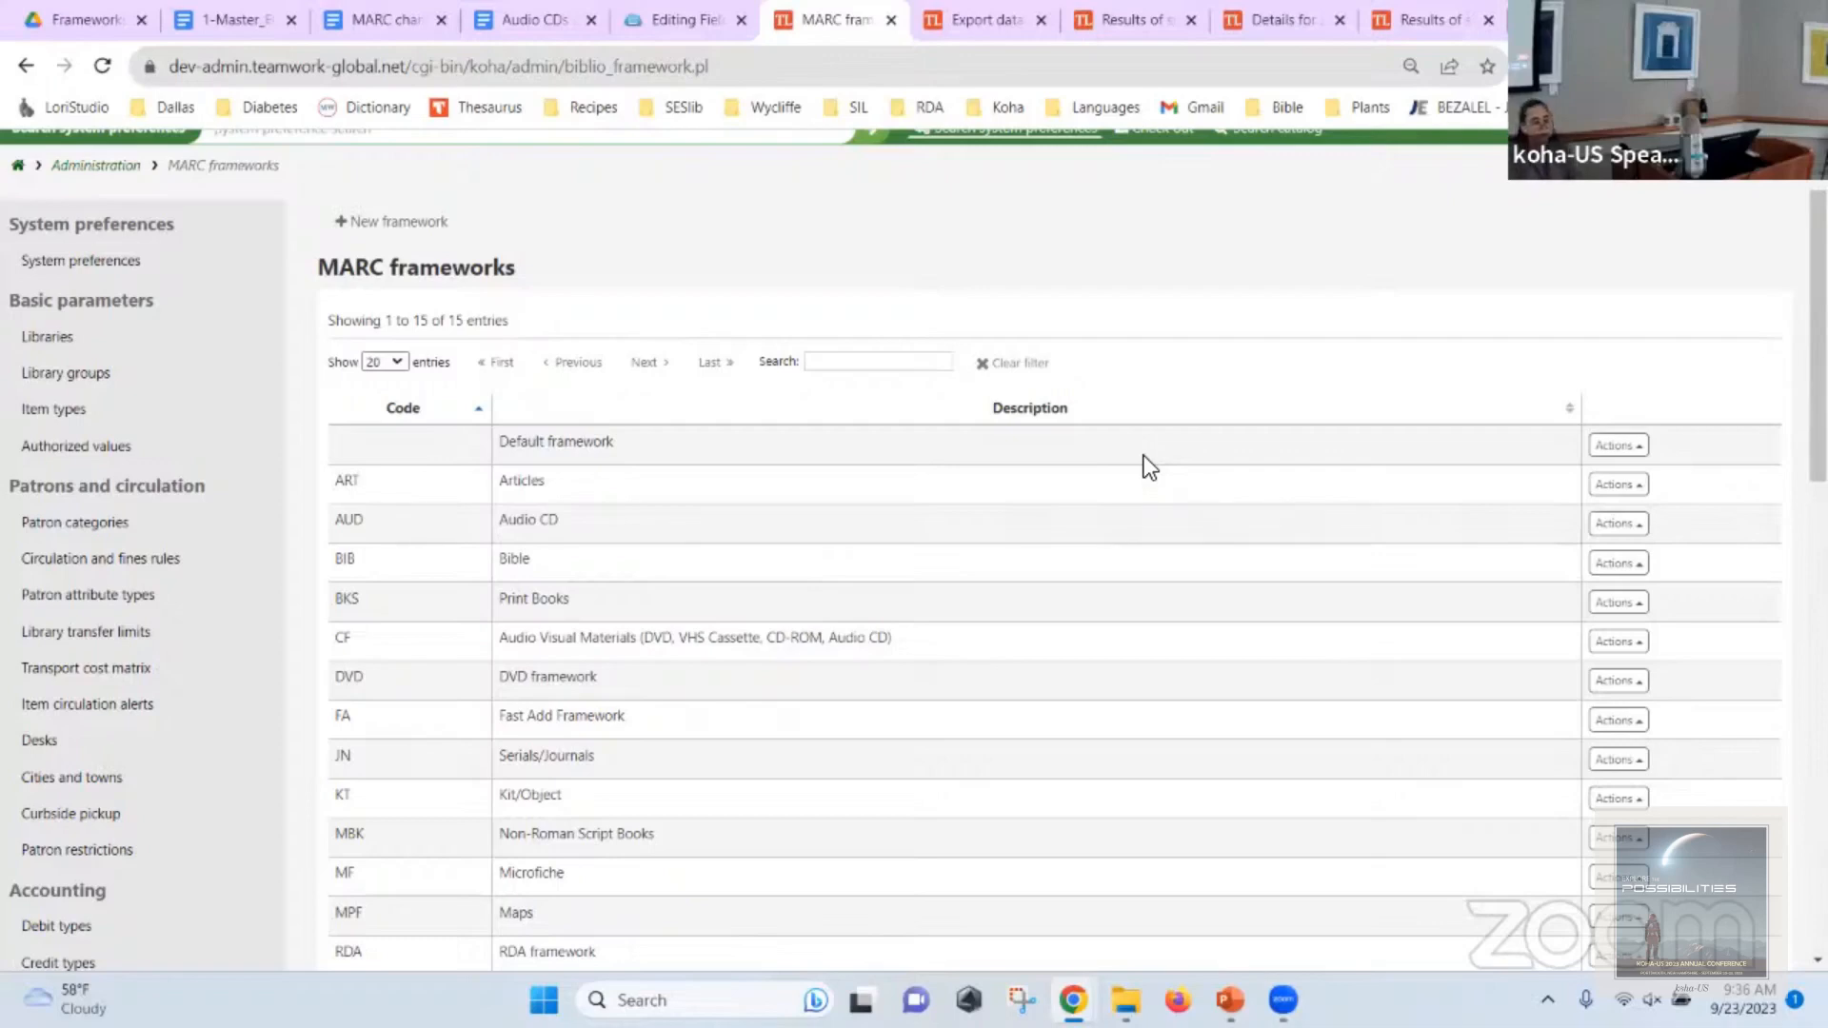
Open the ДжакIо = ДжакIуэ sound recording record for editing and view its Section 0 fields.
{"action": "left_click", "coordinate": [1266, 20]}
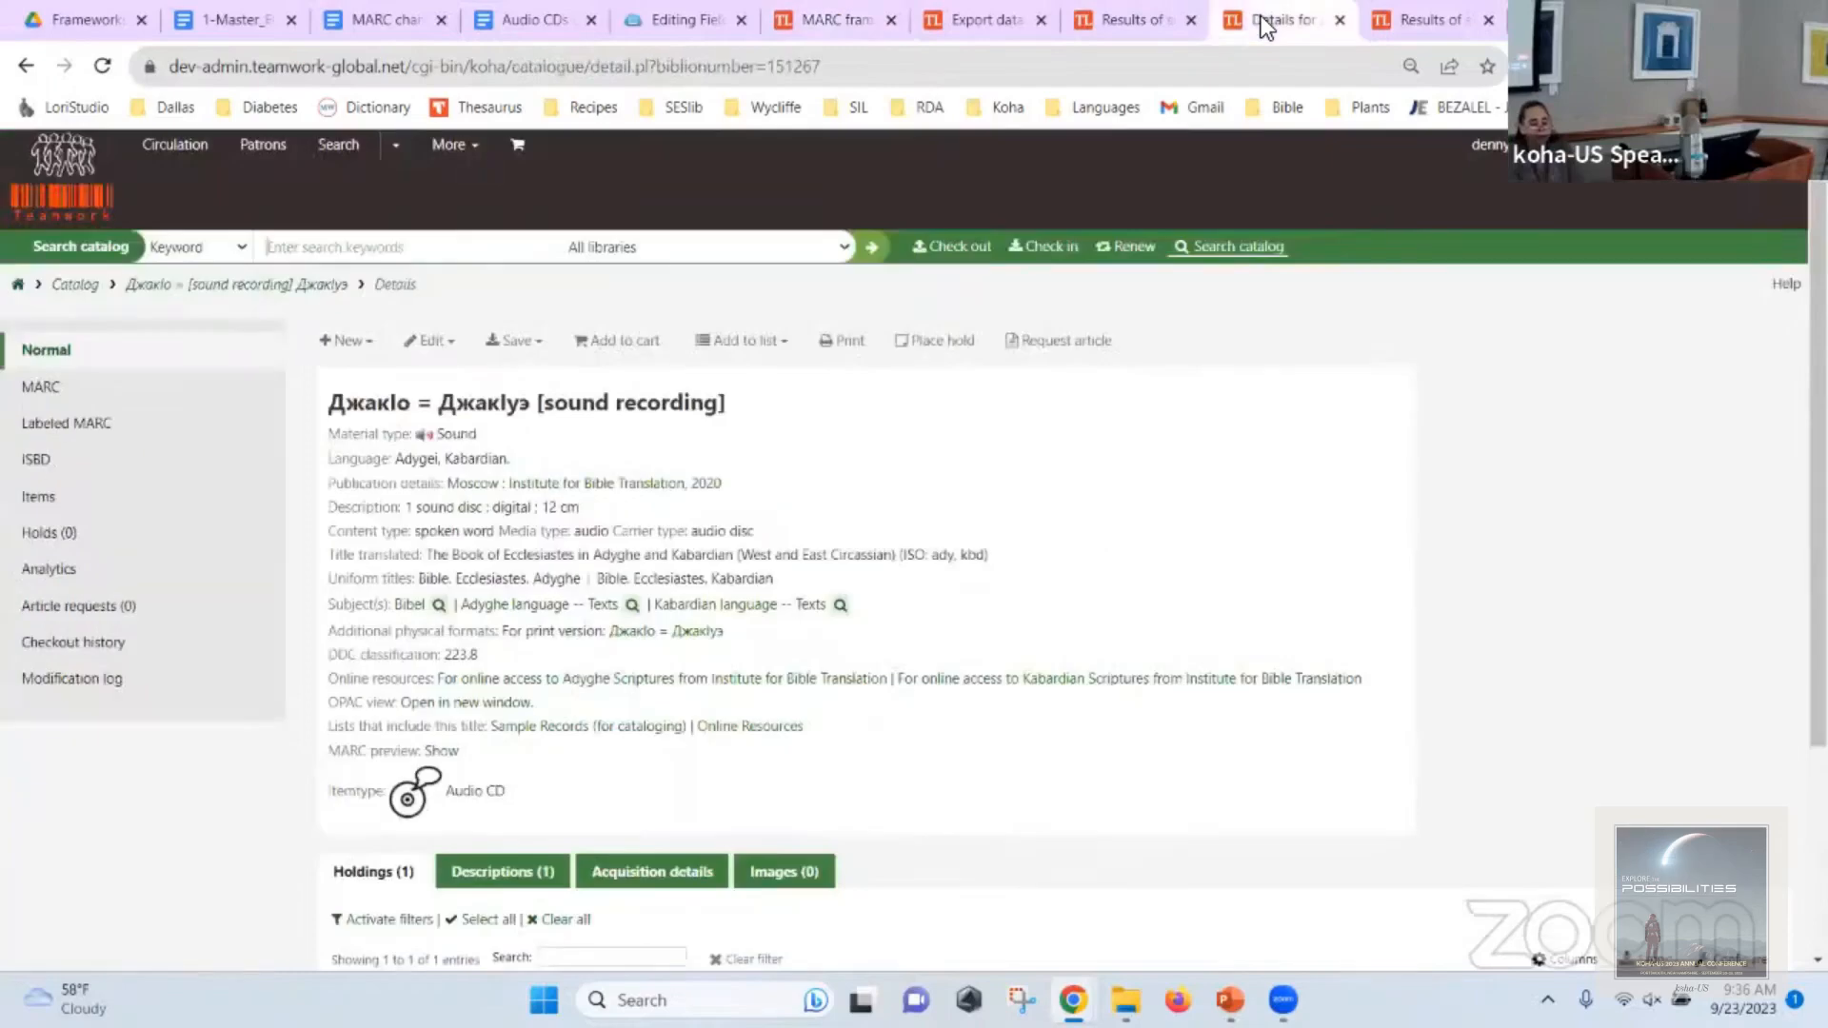
{"action": "left_click", "coordinate": [430, 343]}
{"action": "left_click", "coordinate": [450, 379]}
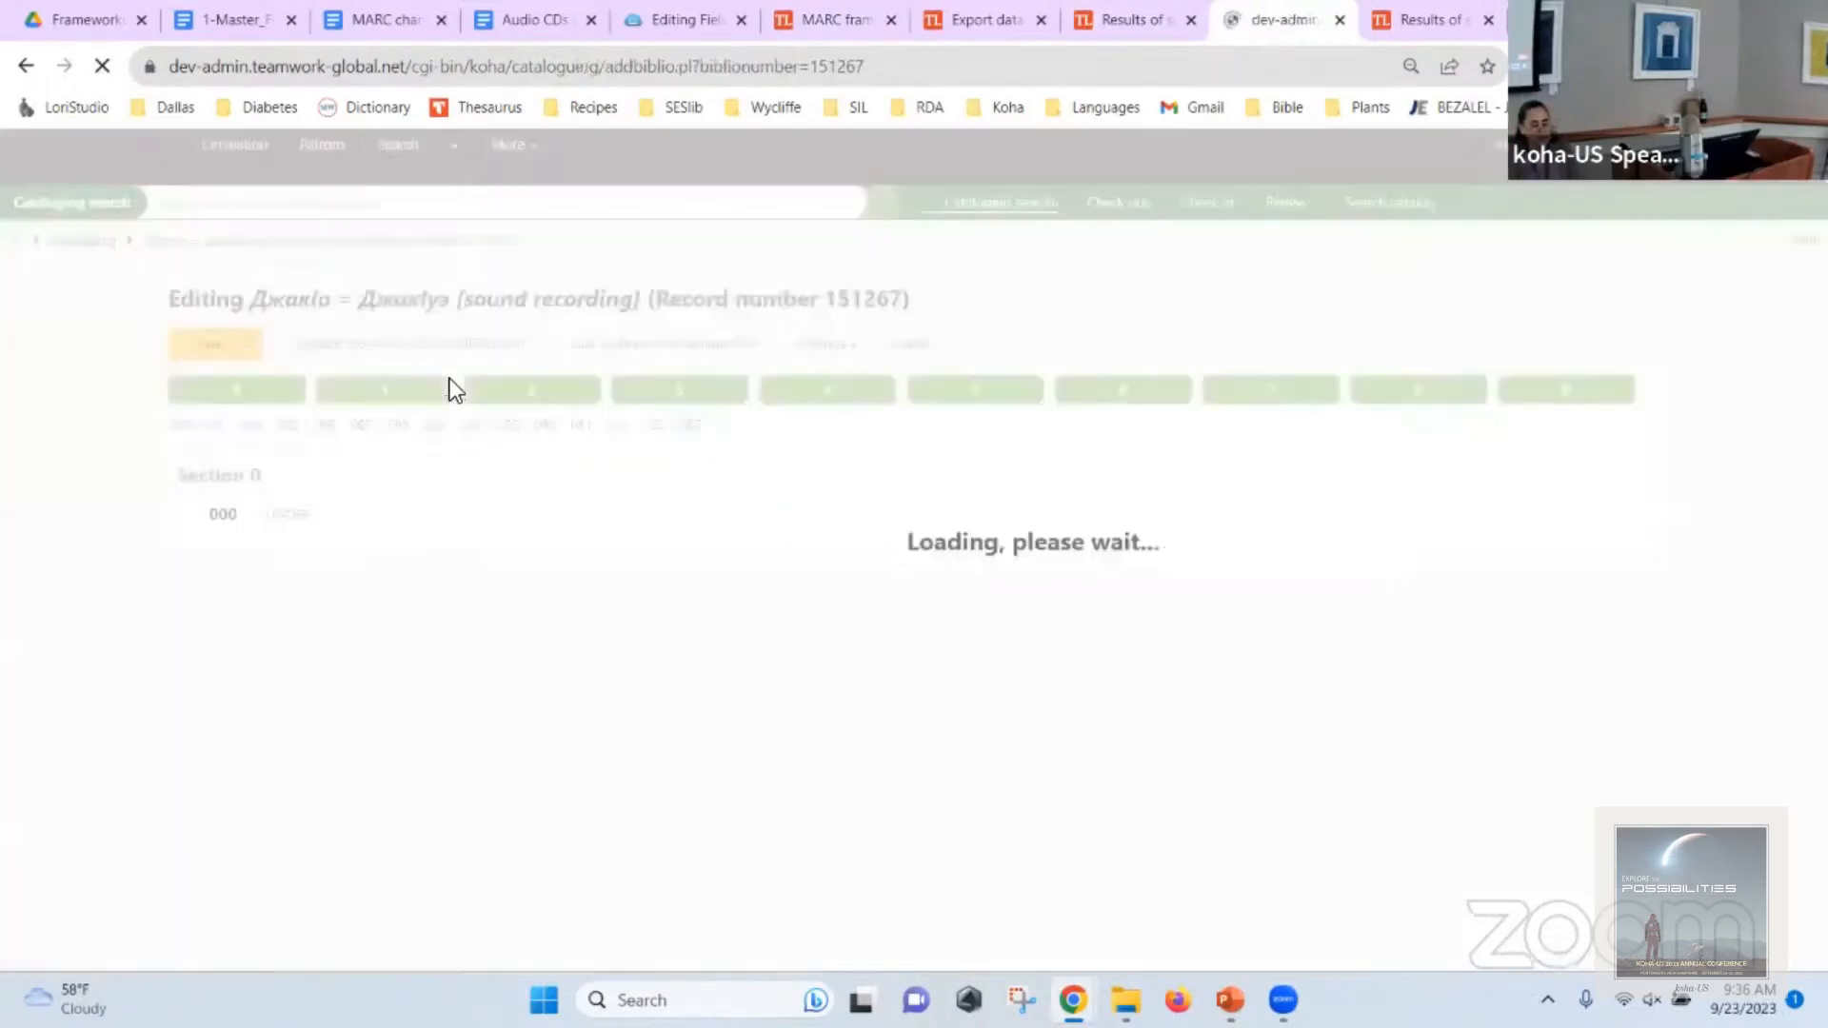
{"action": "scroll", "coordinate": [447, 384], "scroll_direction": "down", "scroll_amount": 3}
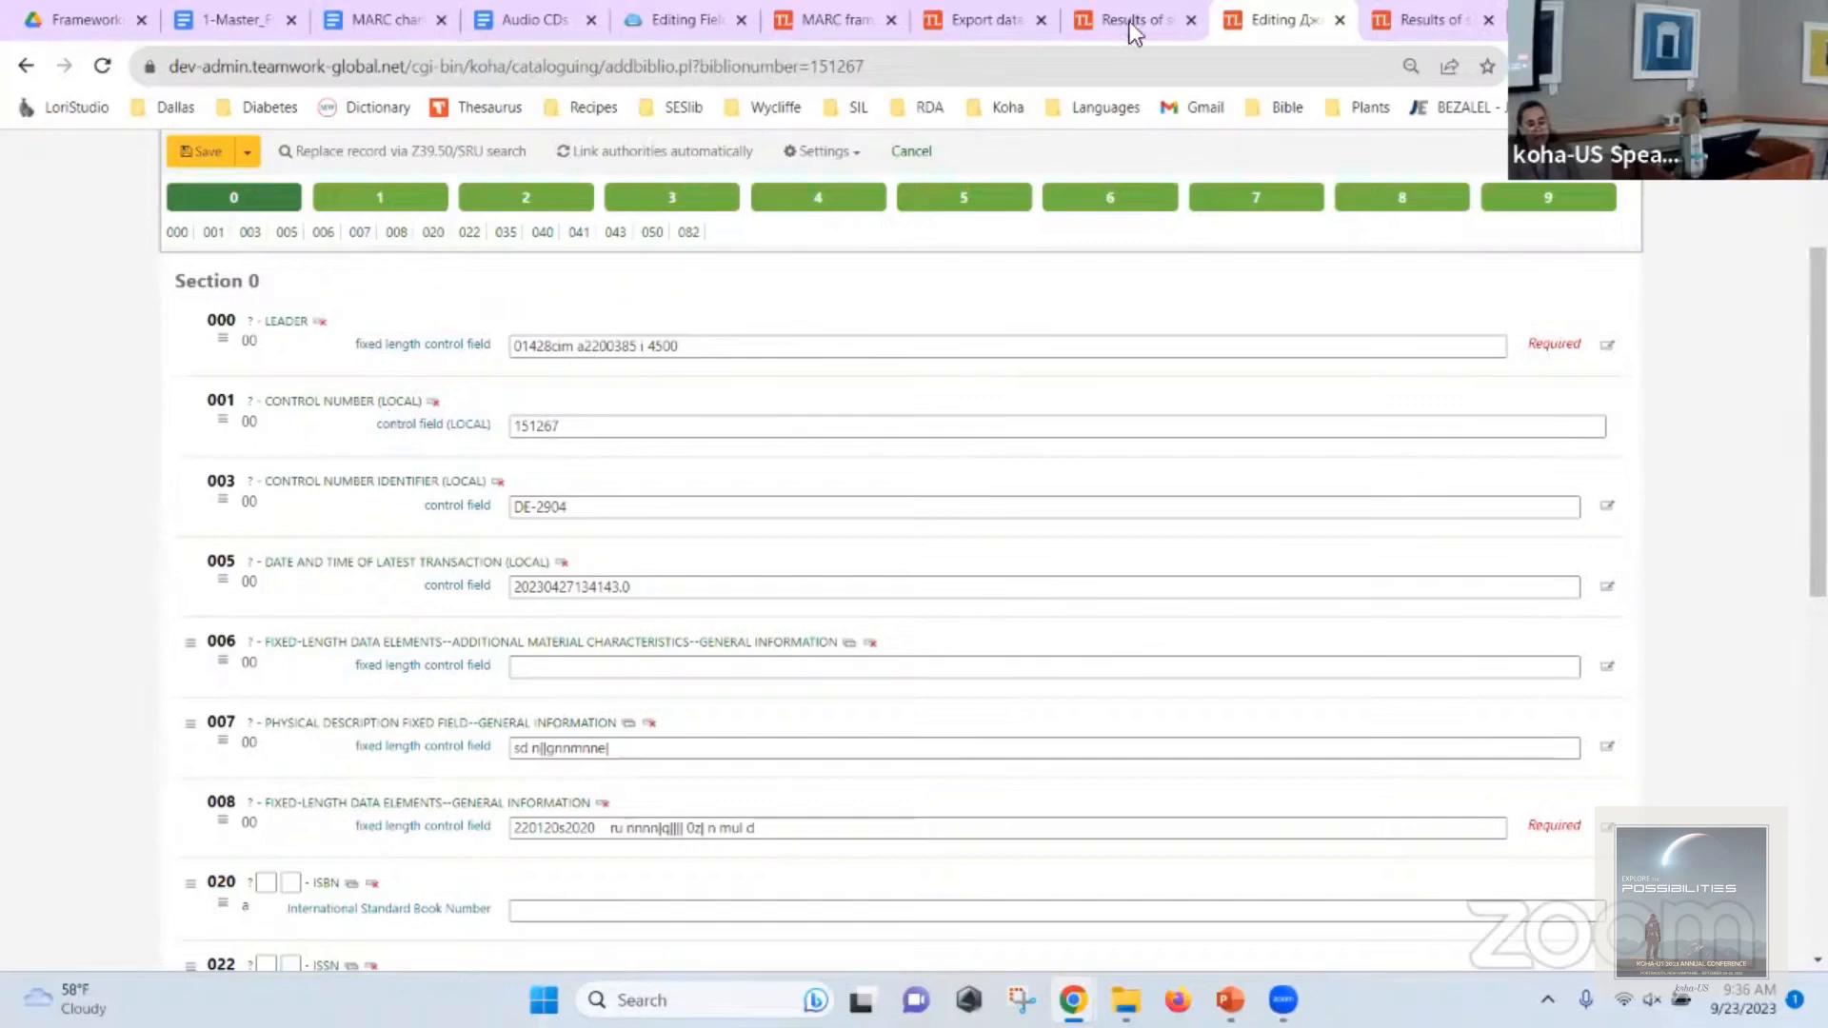
Open the Audio CD (AUD) framework in the MARC frameworks list for editing and submit its description form.
{"action": "left_click", "coordinate": [837, 20]}
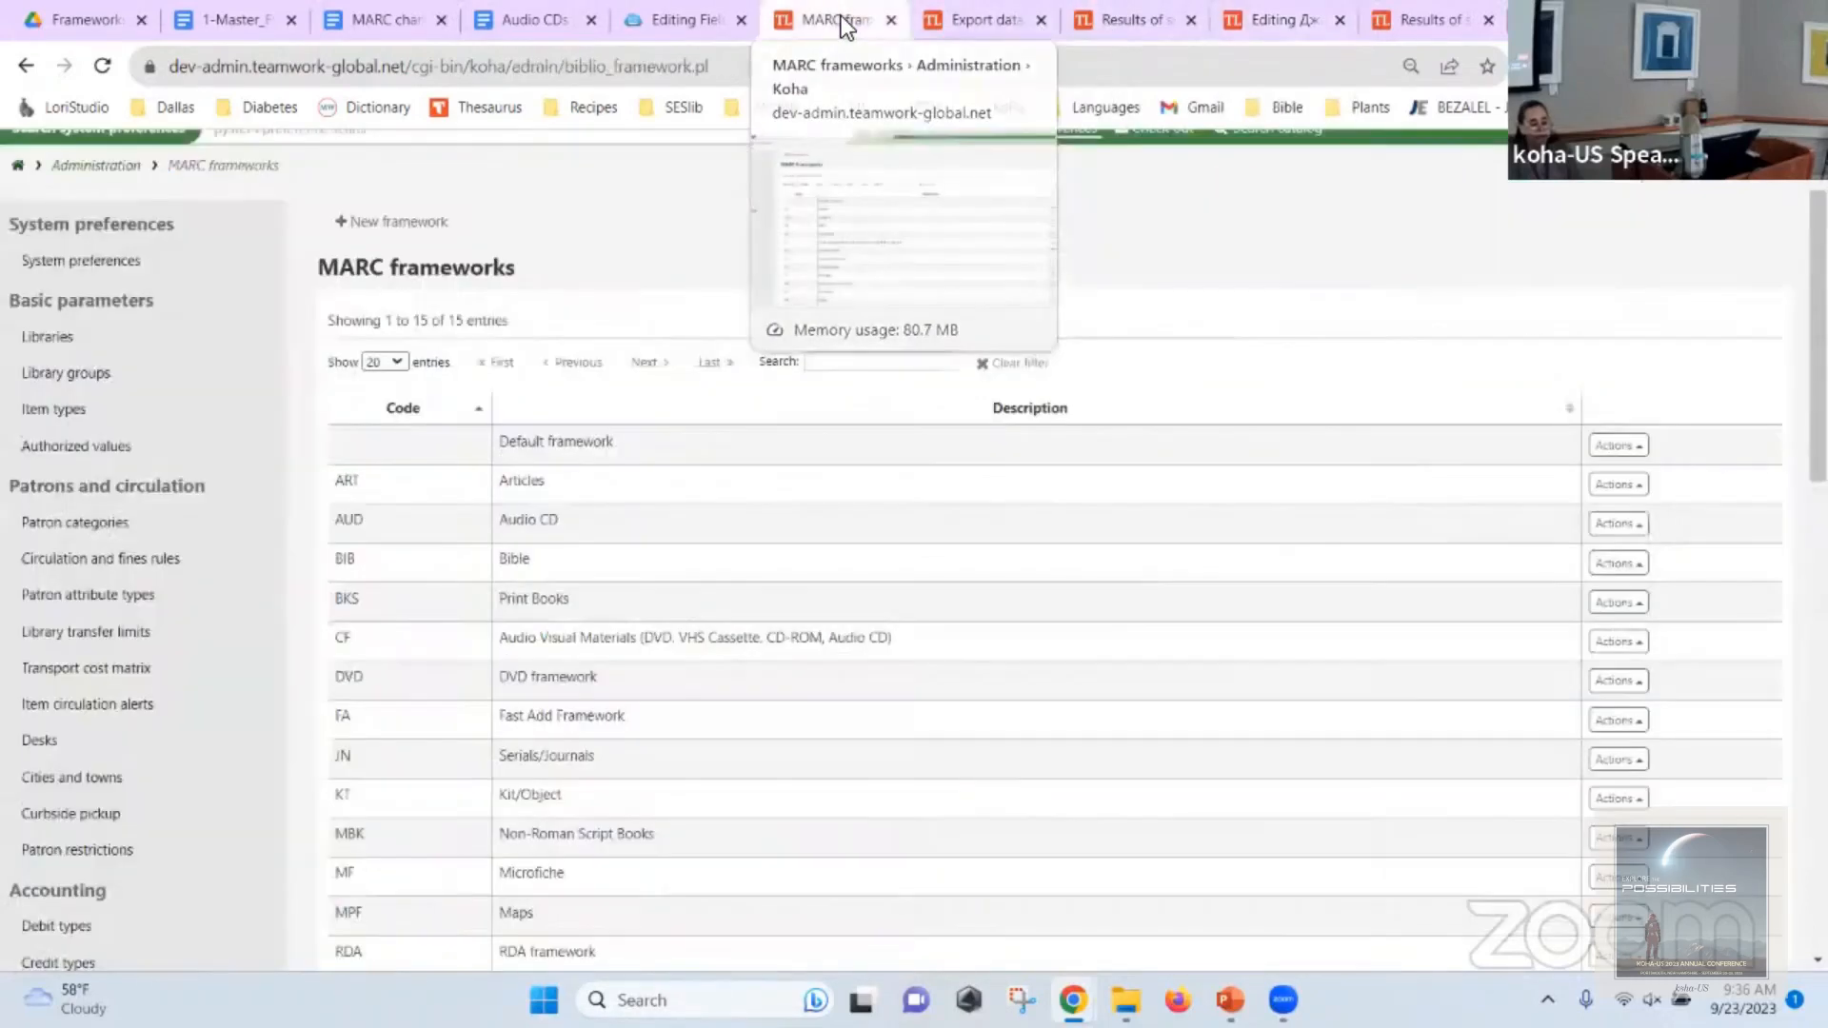
{"action": "left_click", "coordinate": [1612, 526]}
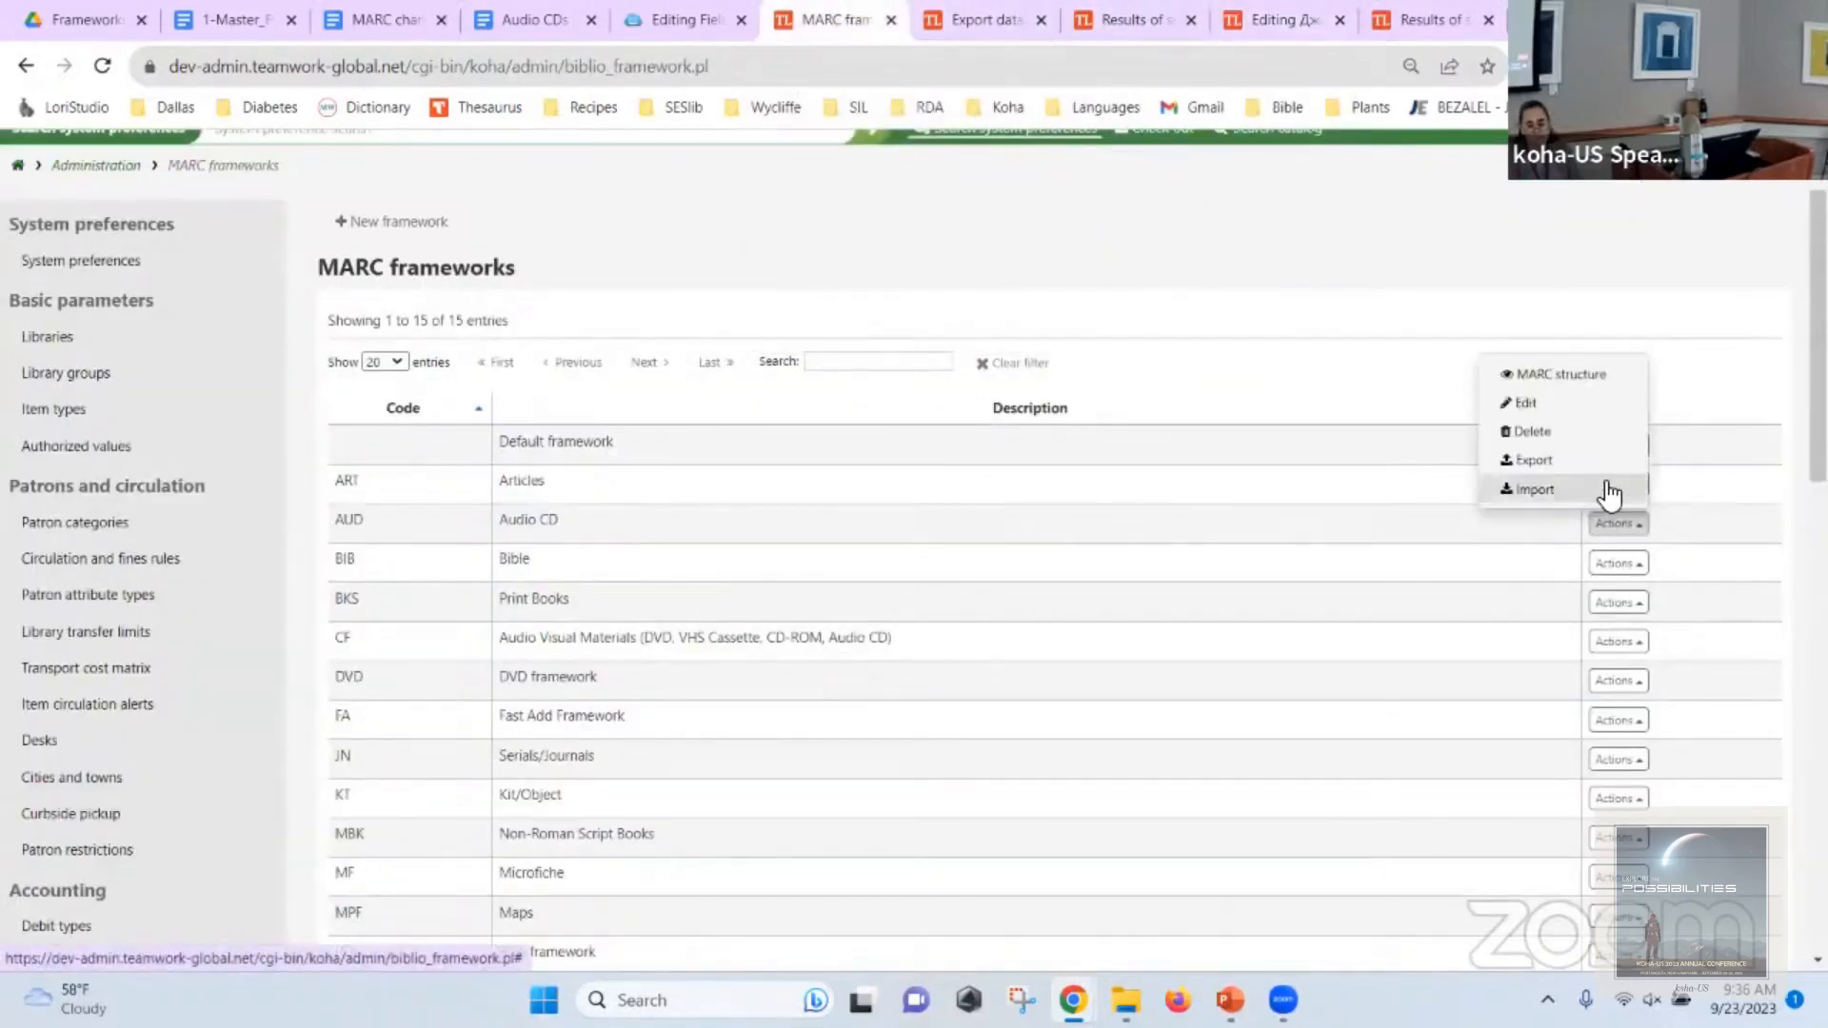
{"action": "left_click", "coordinate": [1599, 402]}
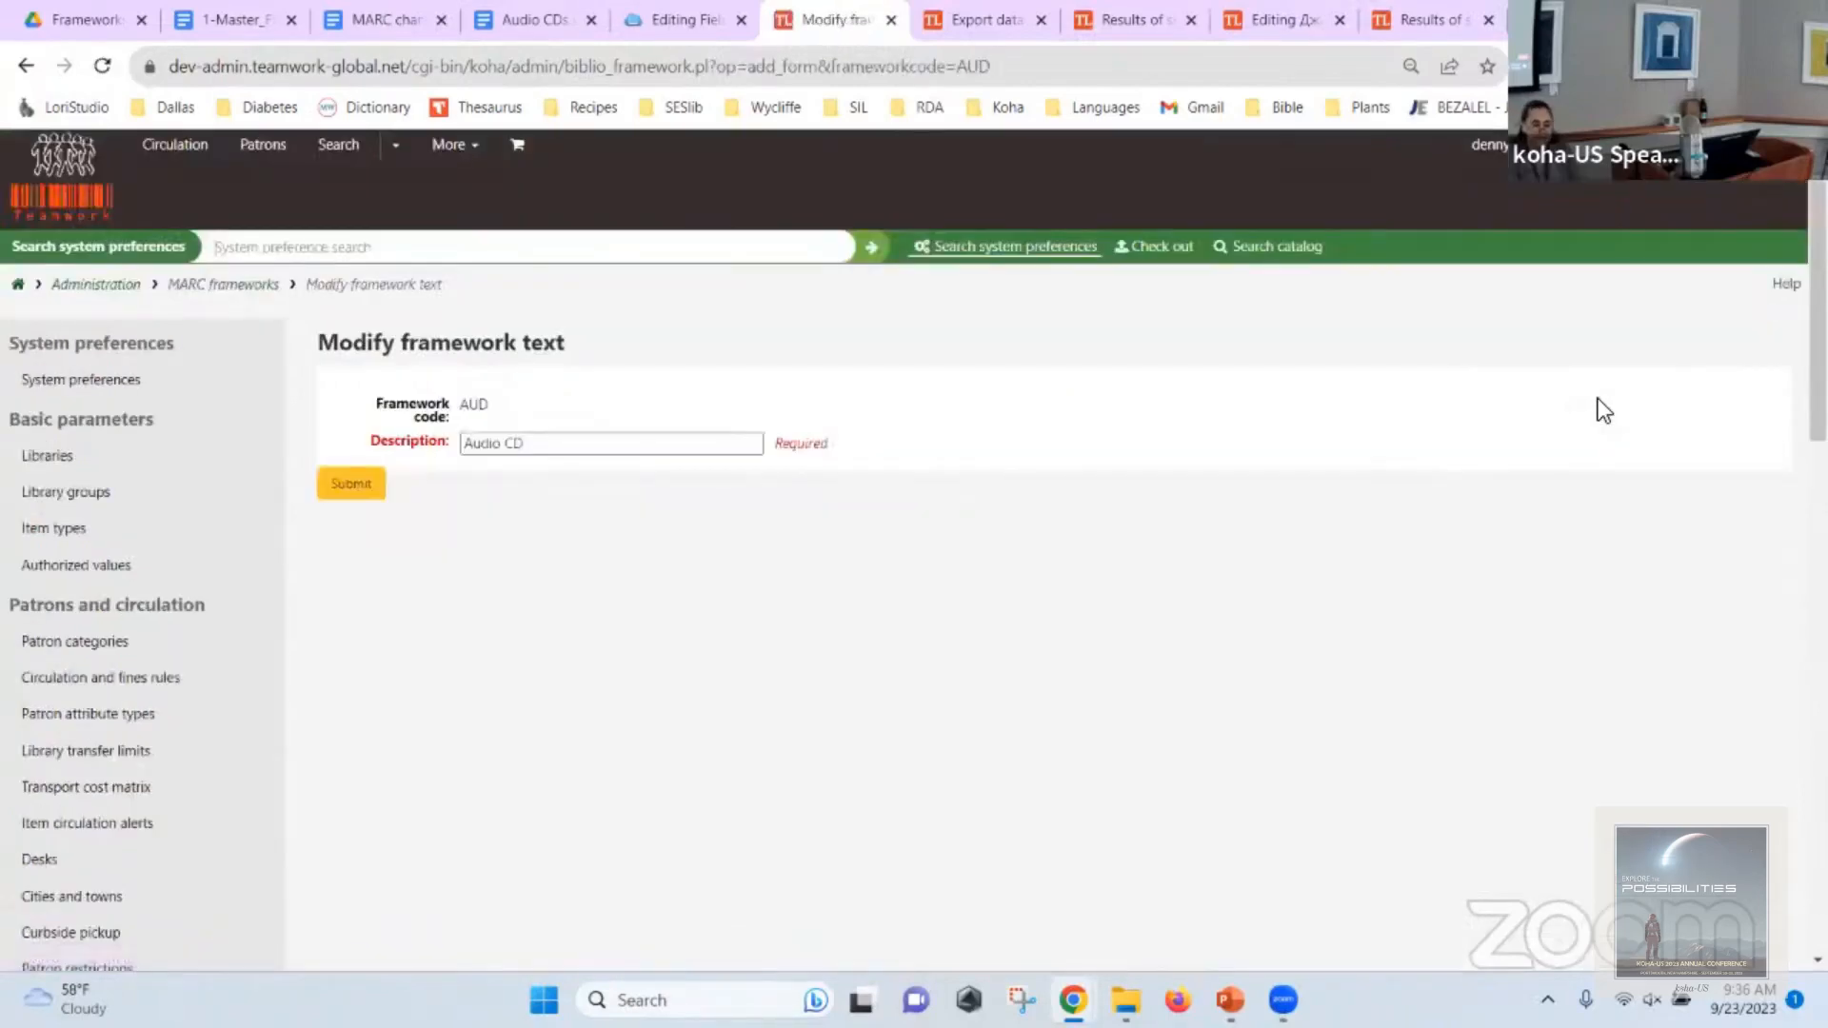
{"action": "left_click", "coordinate": [362, 488]}
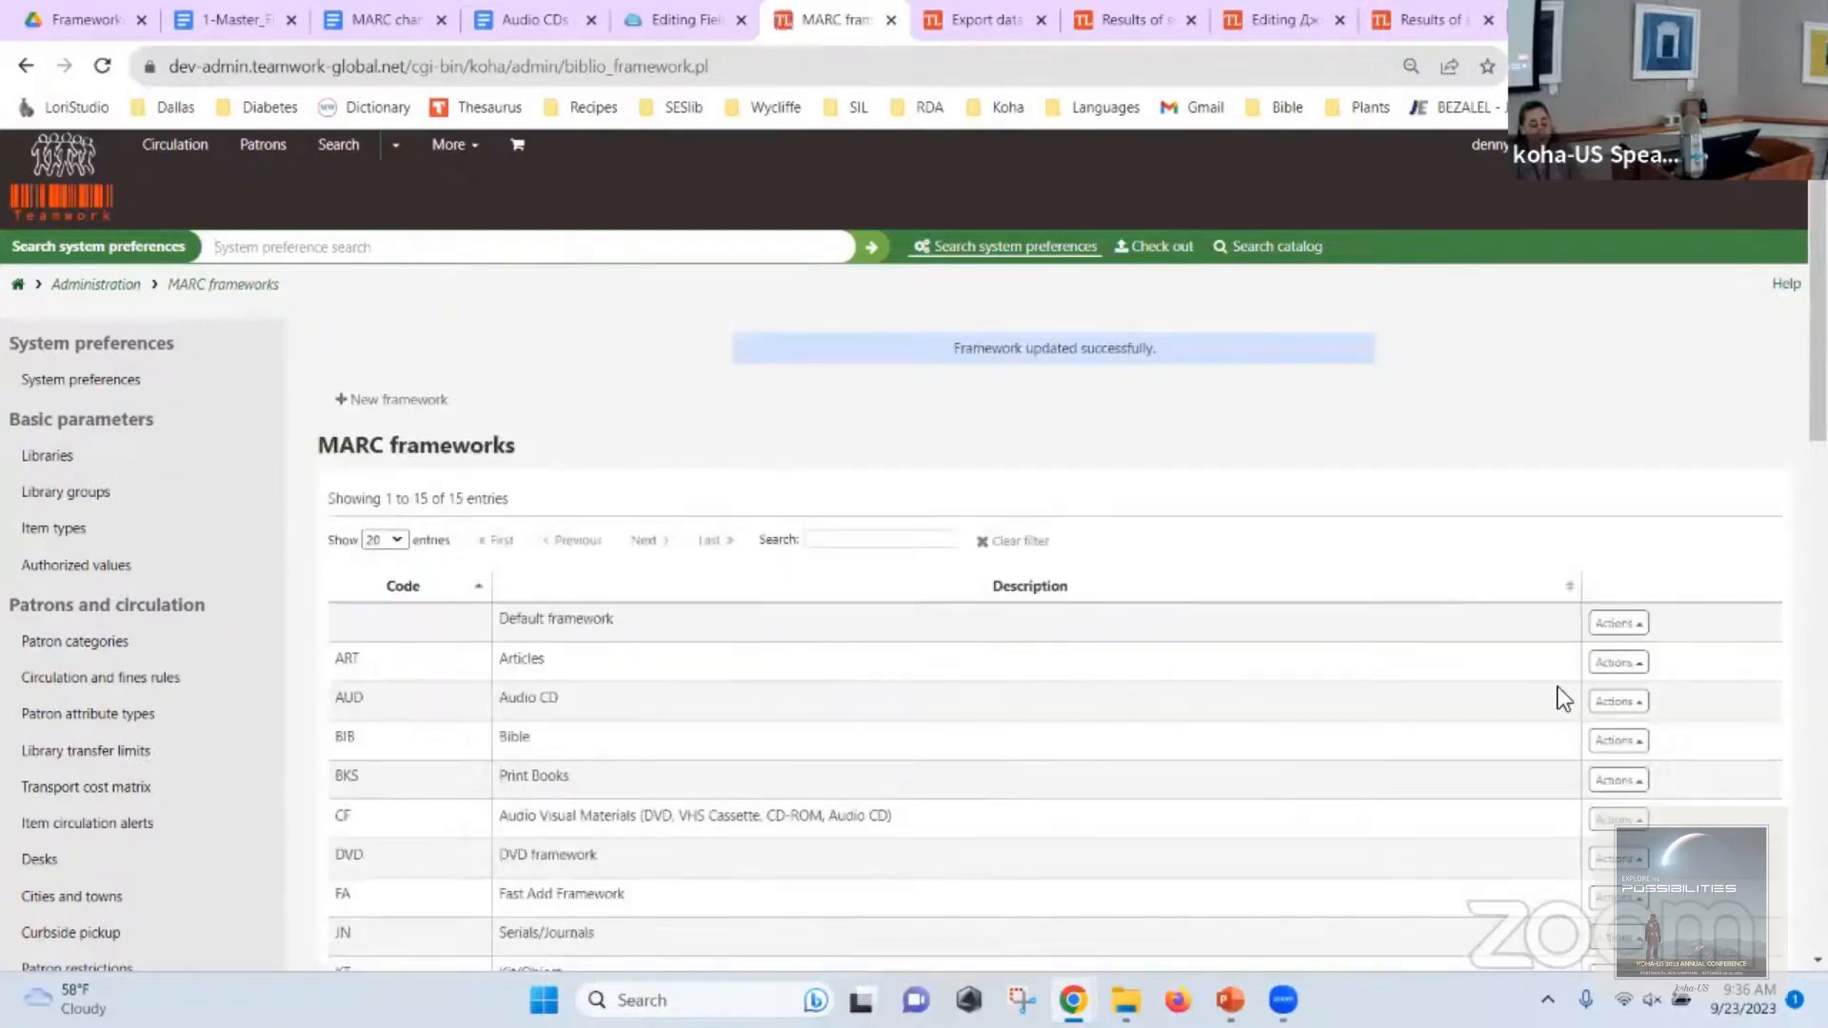
Open tag 001 in the Audio CD framework's MARC structure for editing and save the tag.
{"action": "left_click", "coordinate": [1615, 702]}
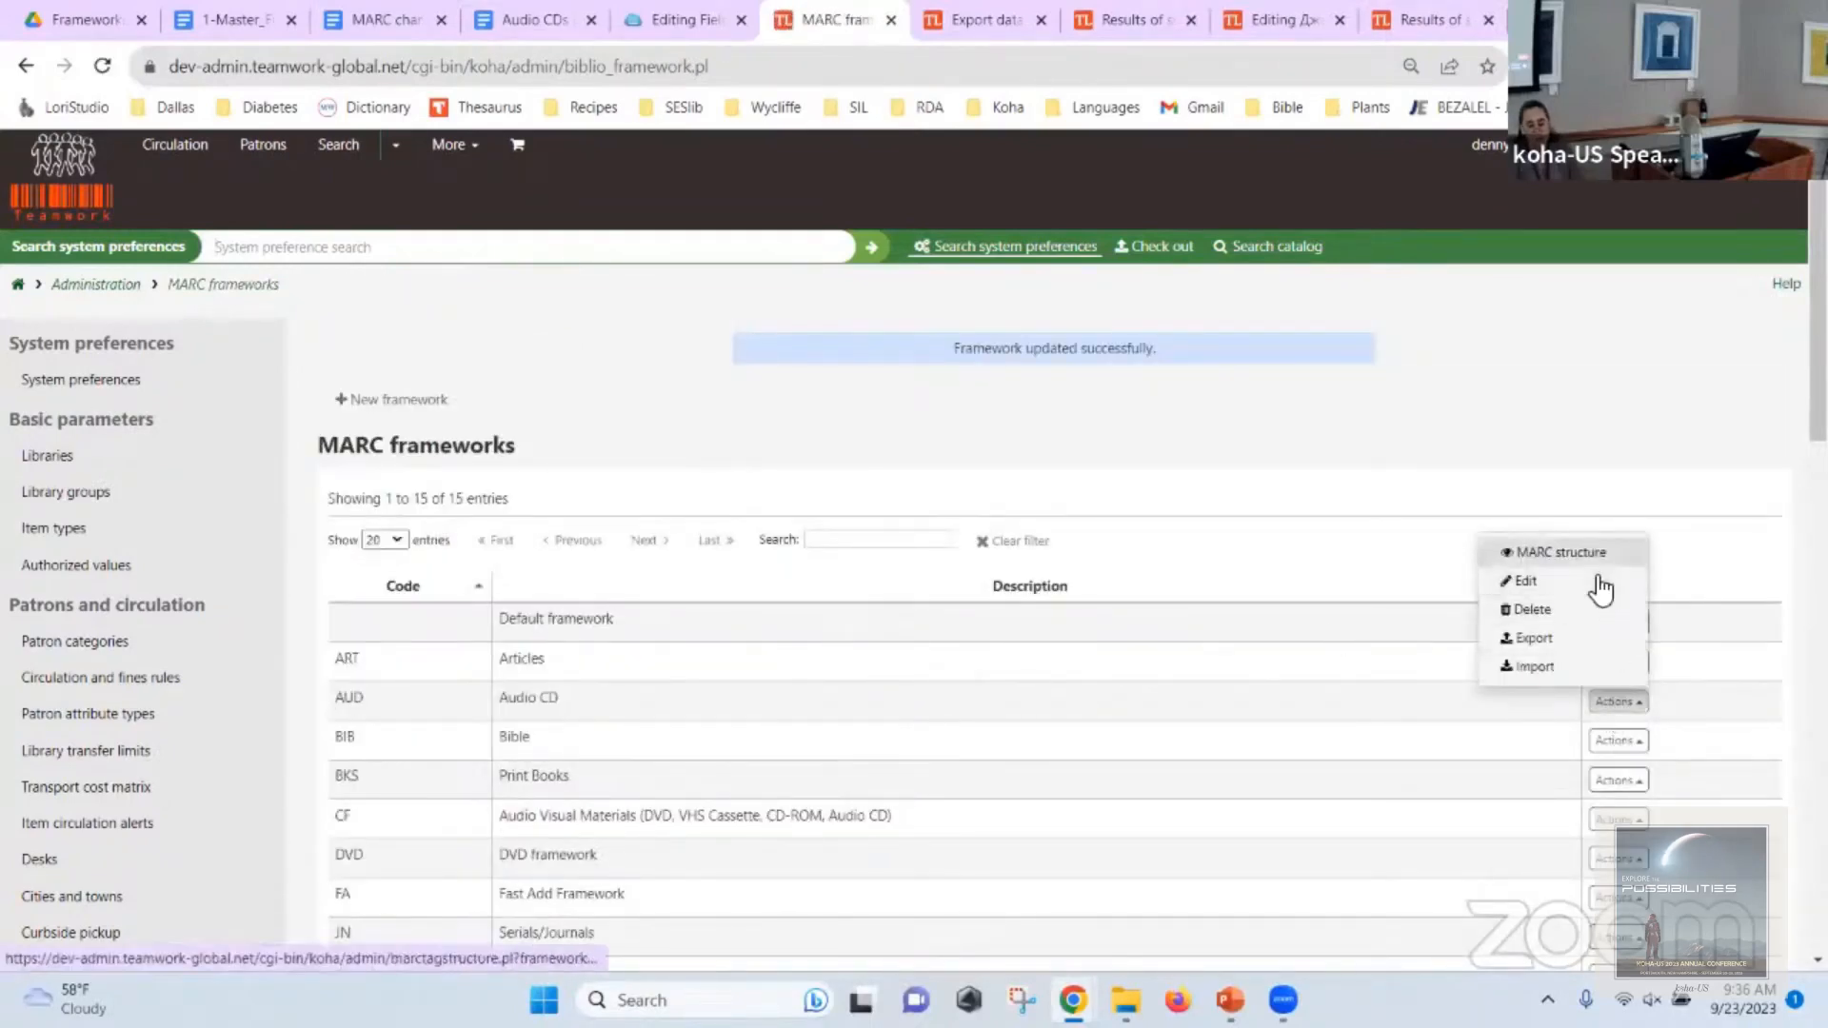
{"action": "left_click", "coordinate": [1590, 552]}
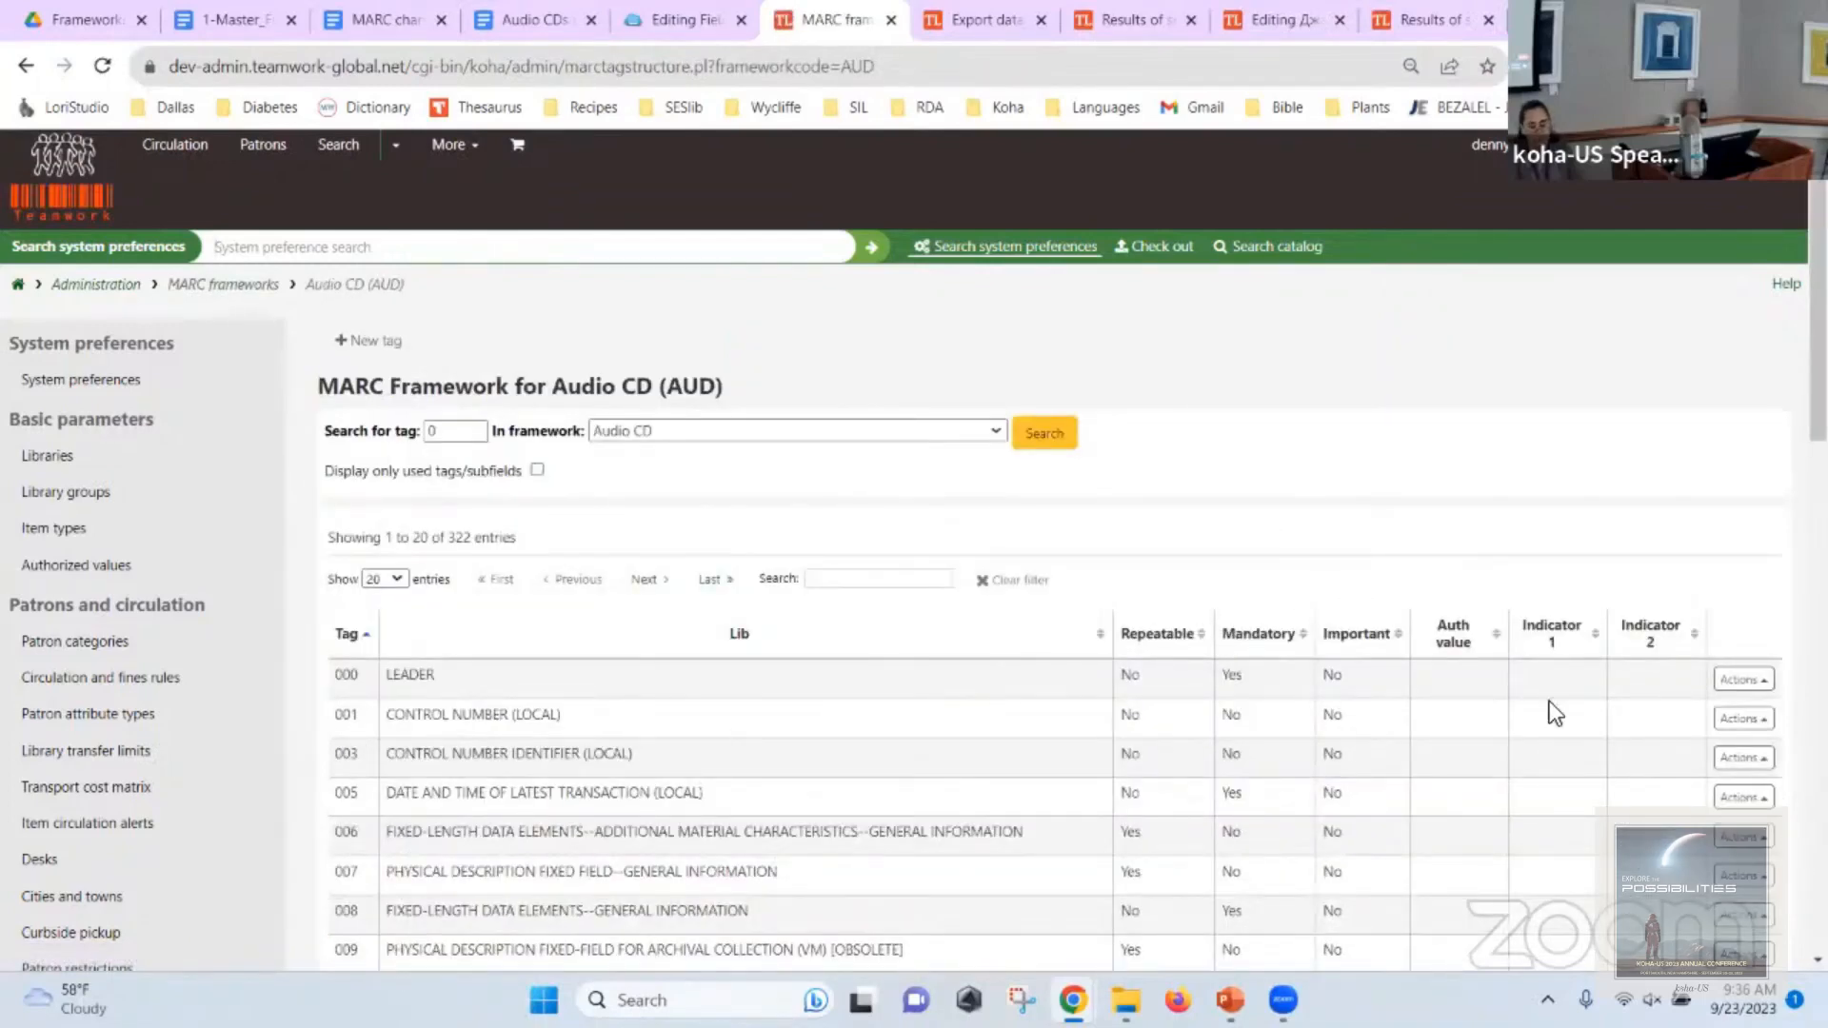
{"action": "left_click", "coordinate": [1756, 720]}
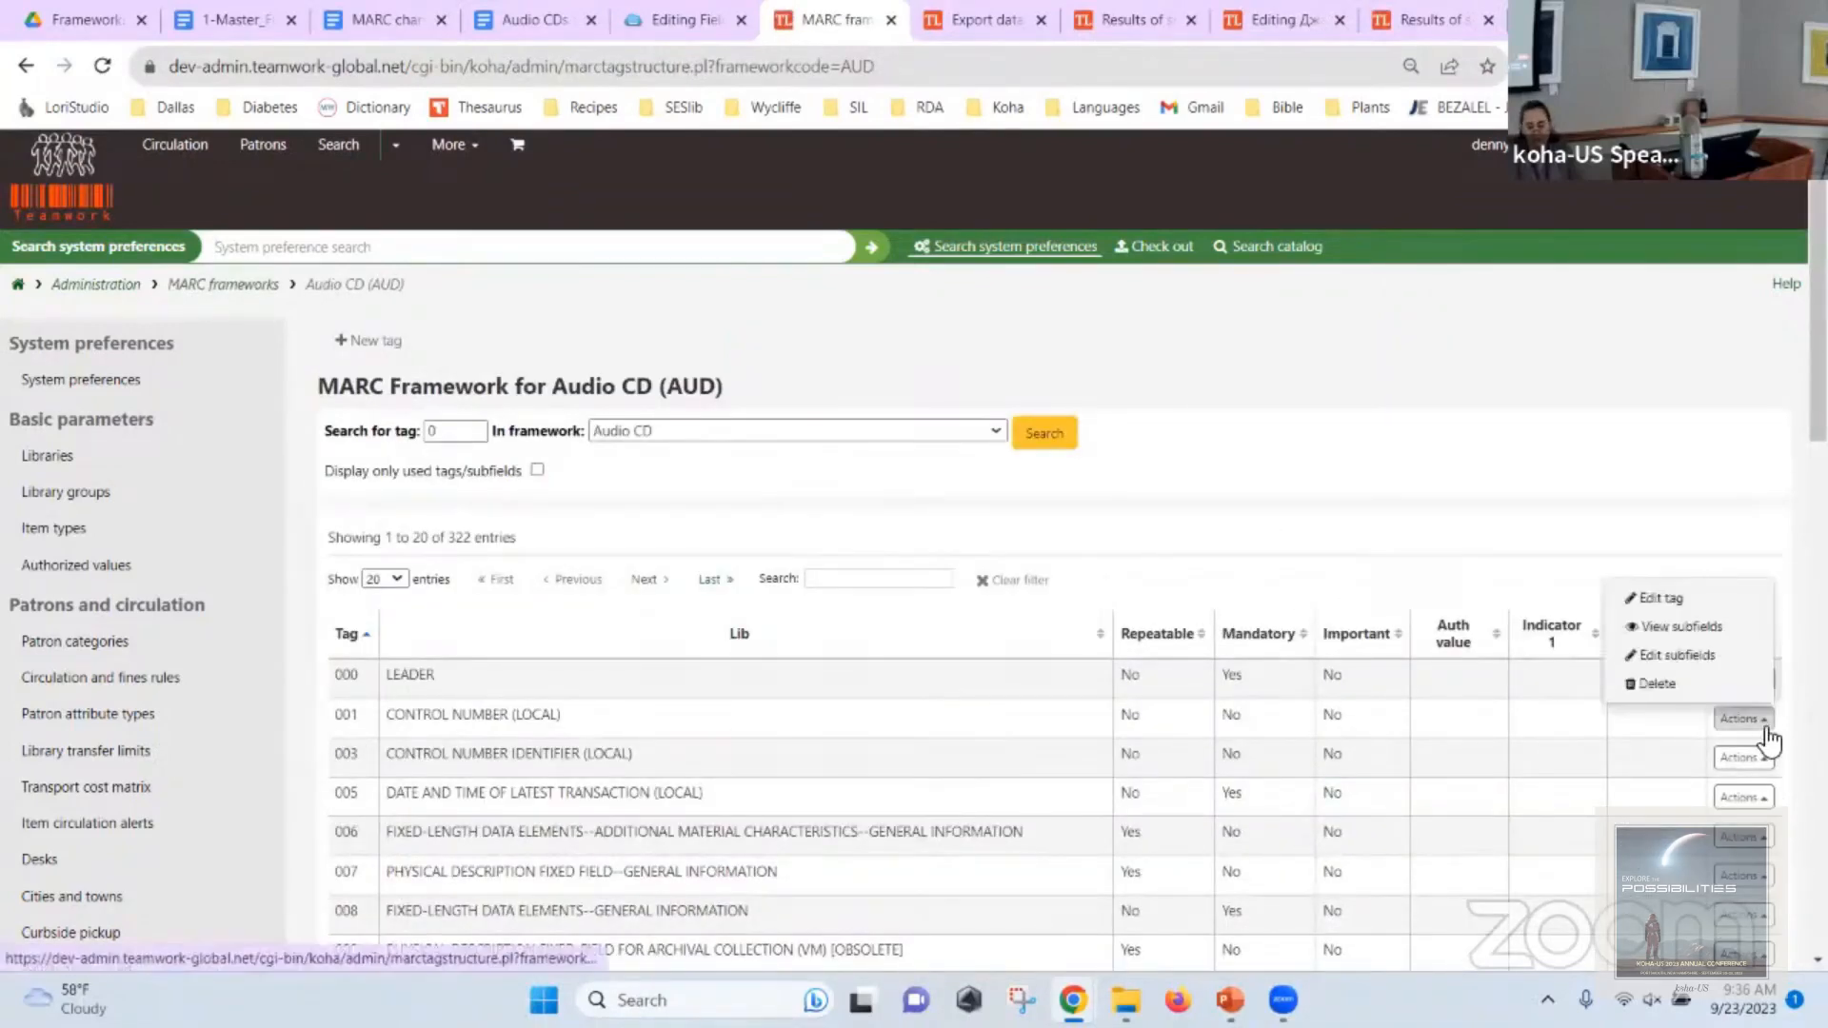
{"action": "left_click", "coordinate": [1709, 600]}
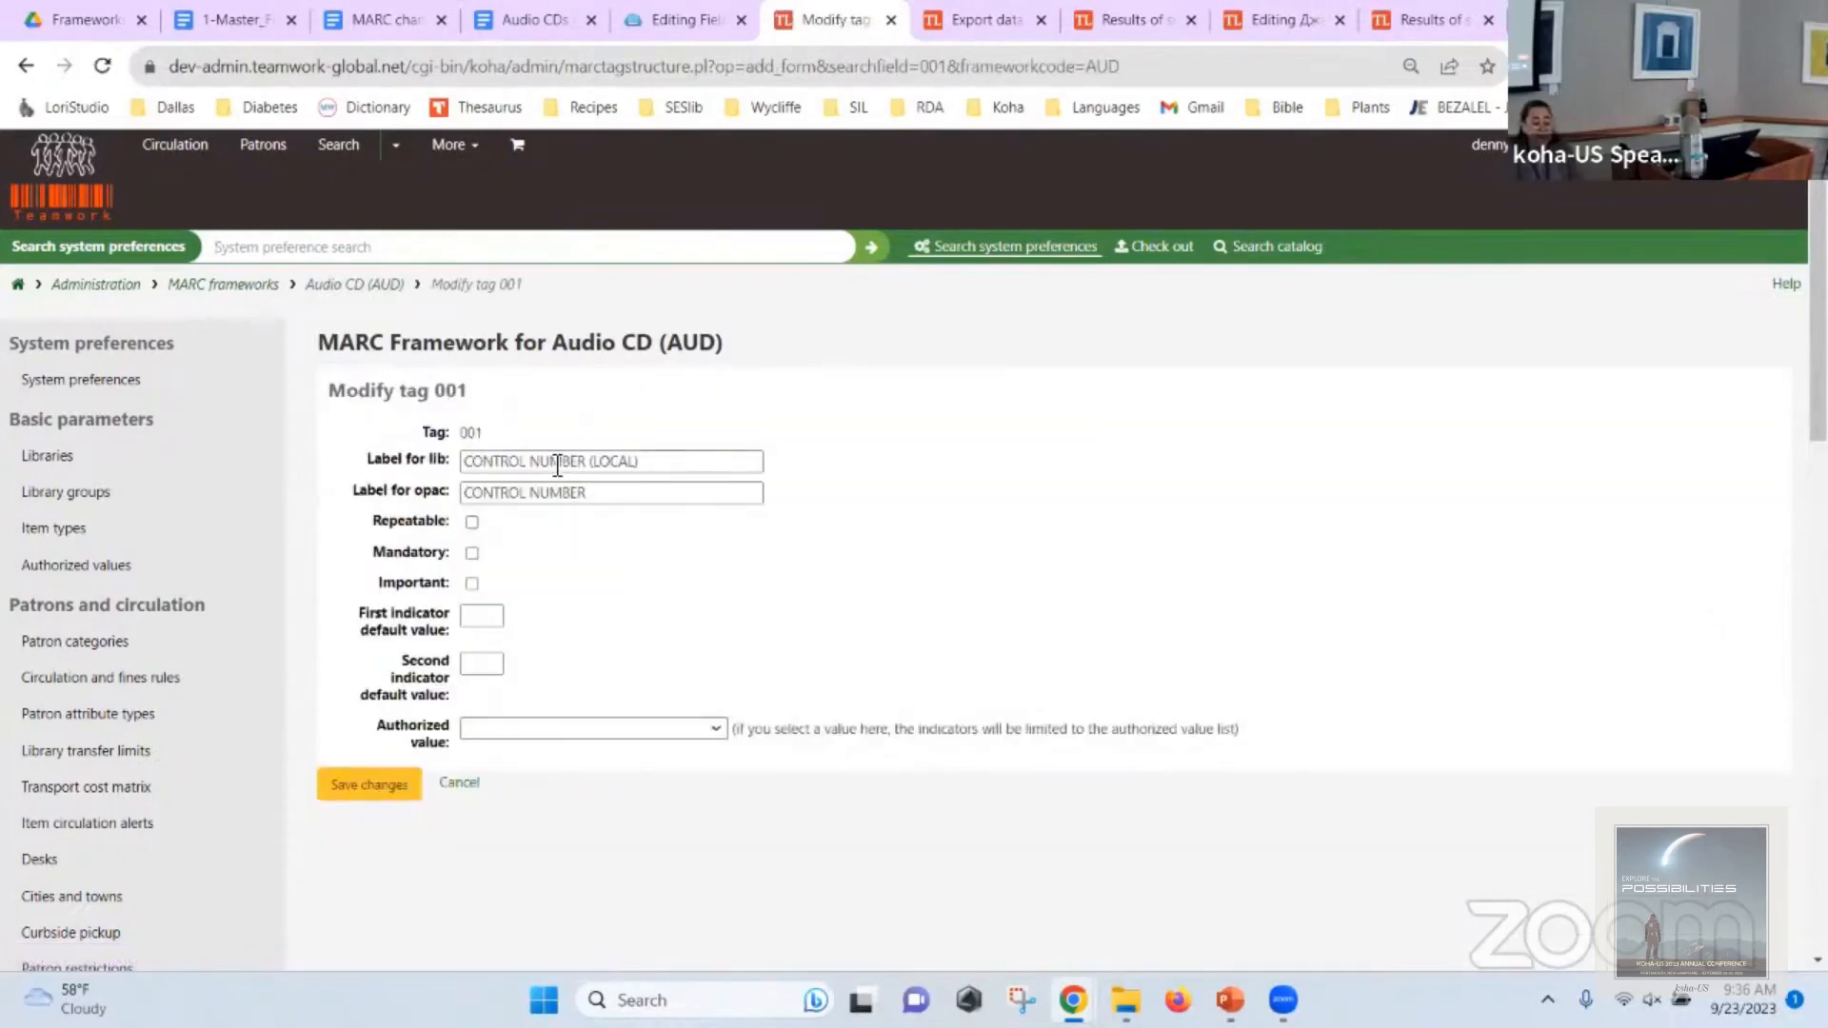
{"action": "left_click", "coordinate": [674, 460]}
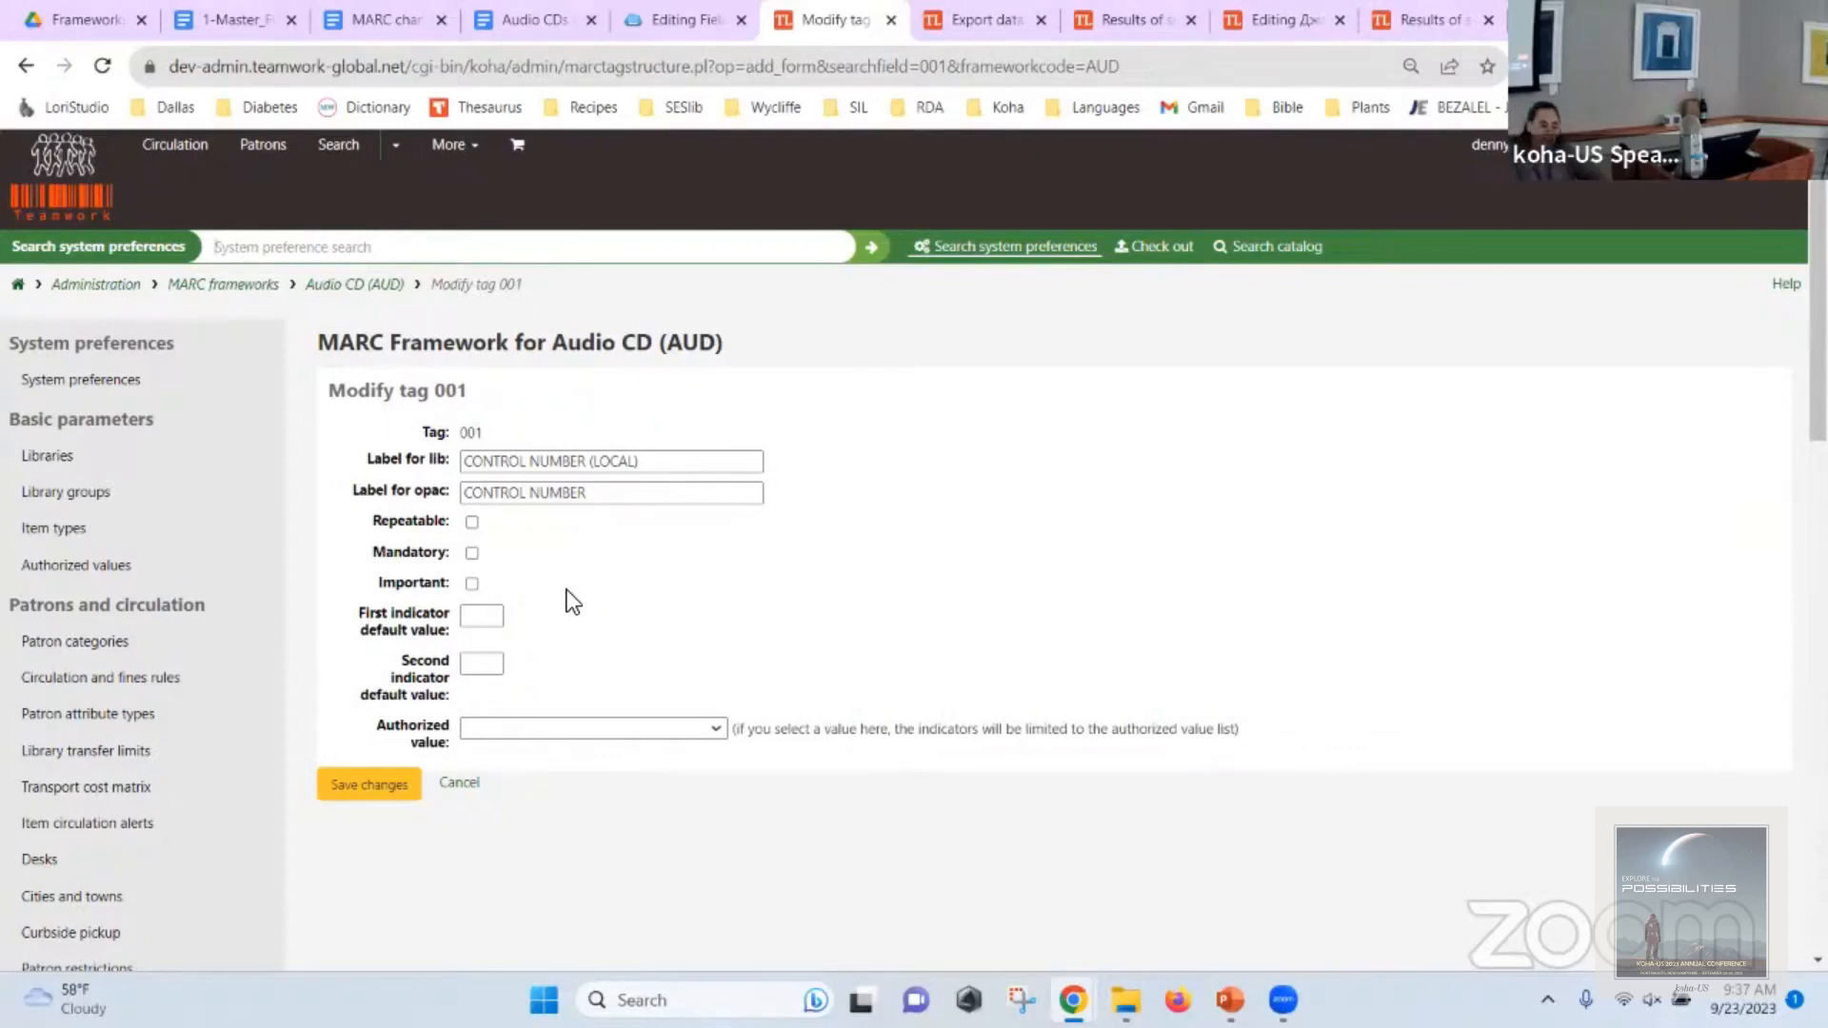
{"action": "left_click", "coordinate": [375, 790]}
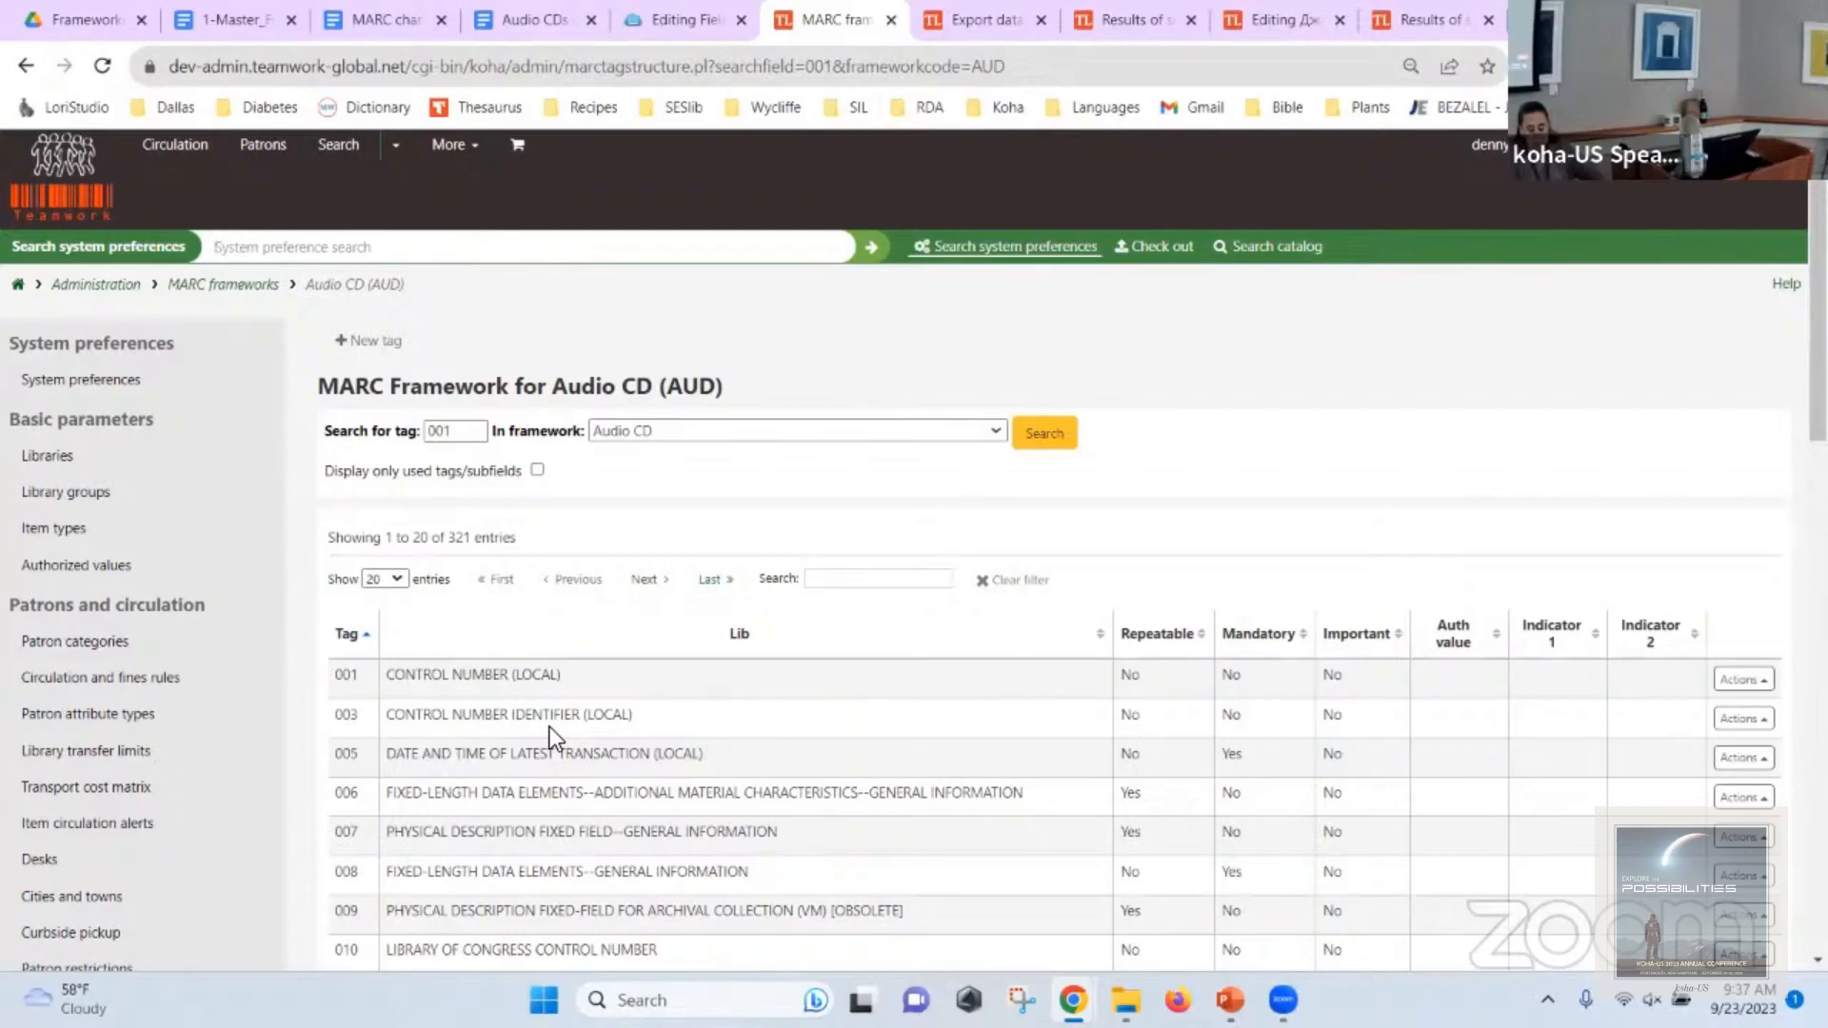
Review the Audio CD framework's tag list and compare it with Sections 0, 1 and 2 of the sound recording record.
{"action": "scroll", "coordinate": [551, 727], "scroll_direction": "down", "scroll_amount": 1}
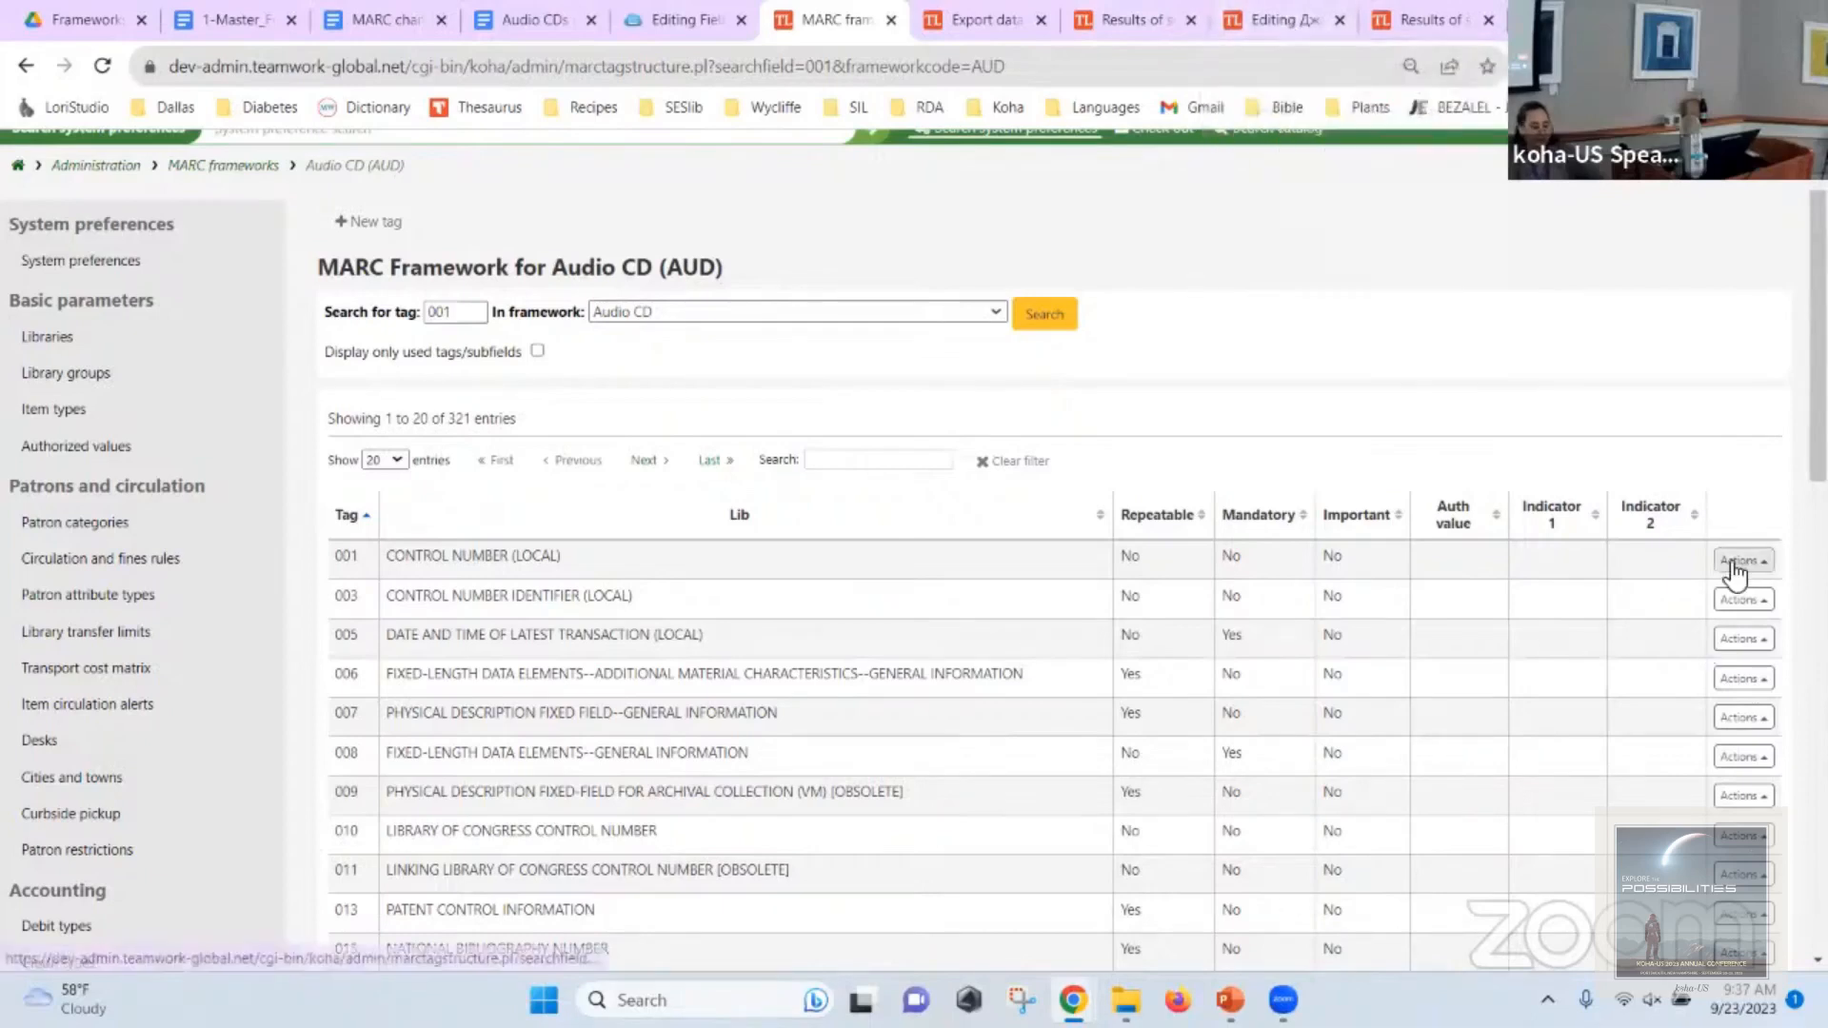
{"action": "scroll", "coordinate": [723, 752], "scroll_direction": "down", "scroll_amount": 4}
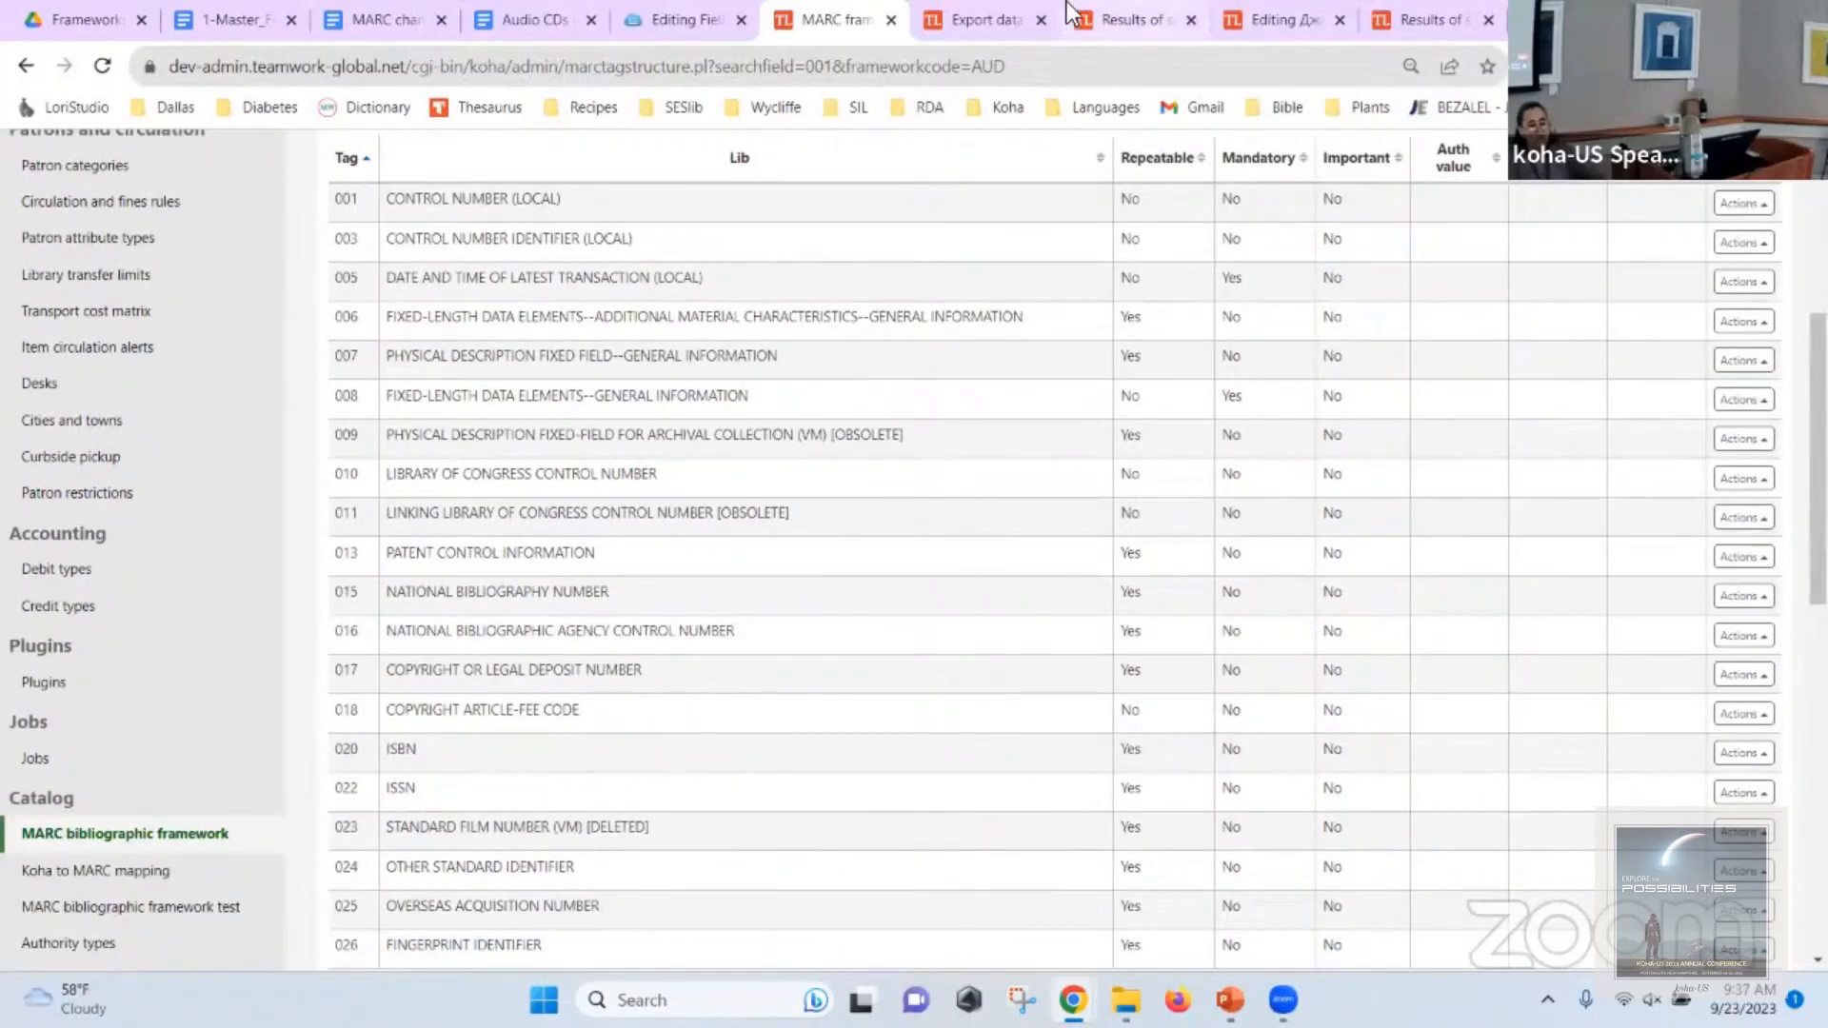
{"action": "left_click", "coordinate": [1272, 20]}
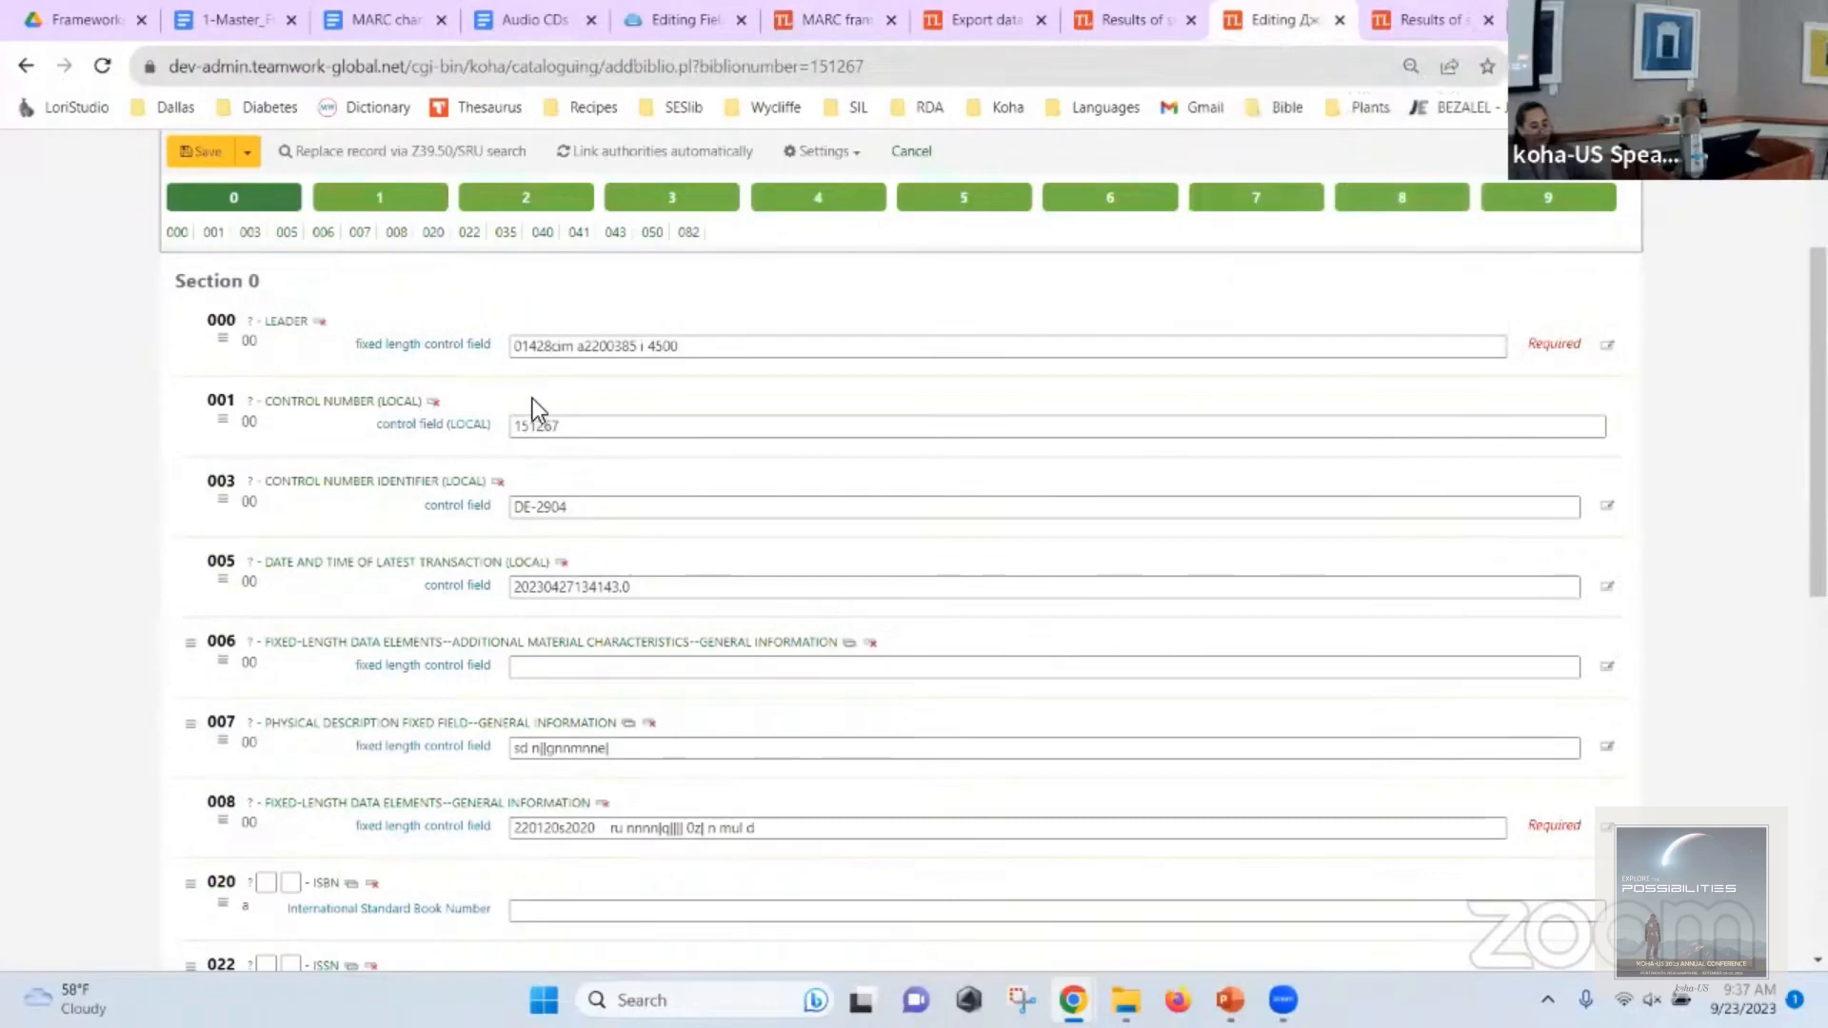
{"action": "scroll", "coordinate": [327, 429], "scroll_direction": "down", "scroll_amount": 10}
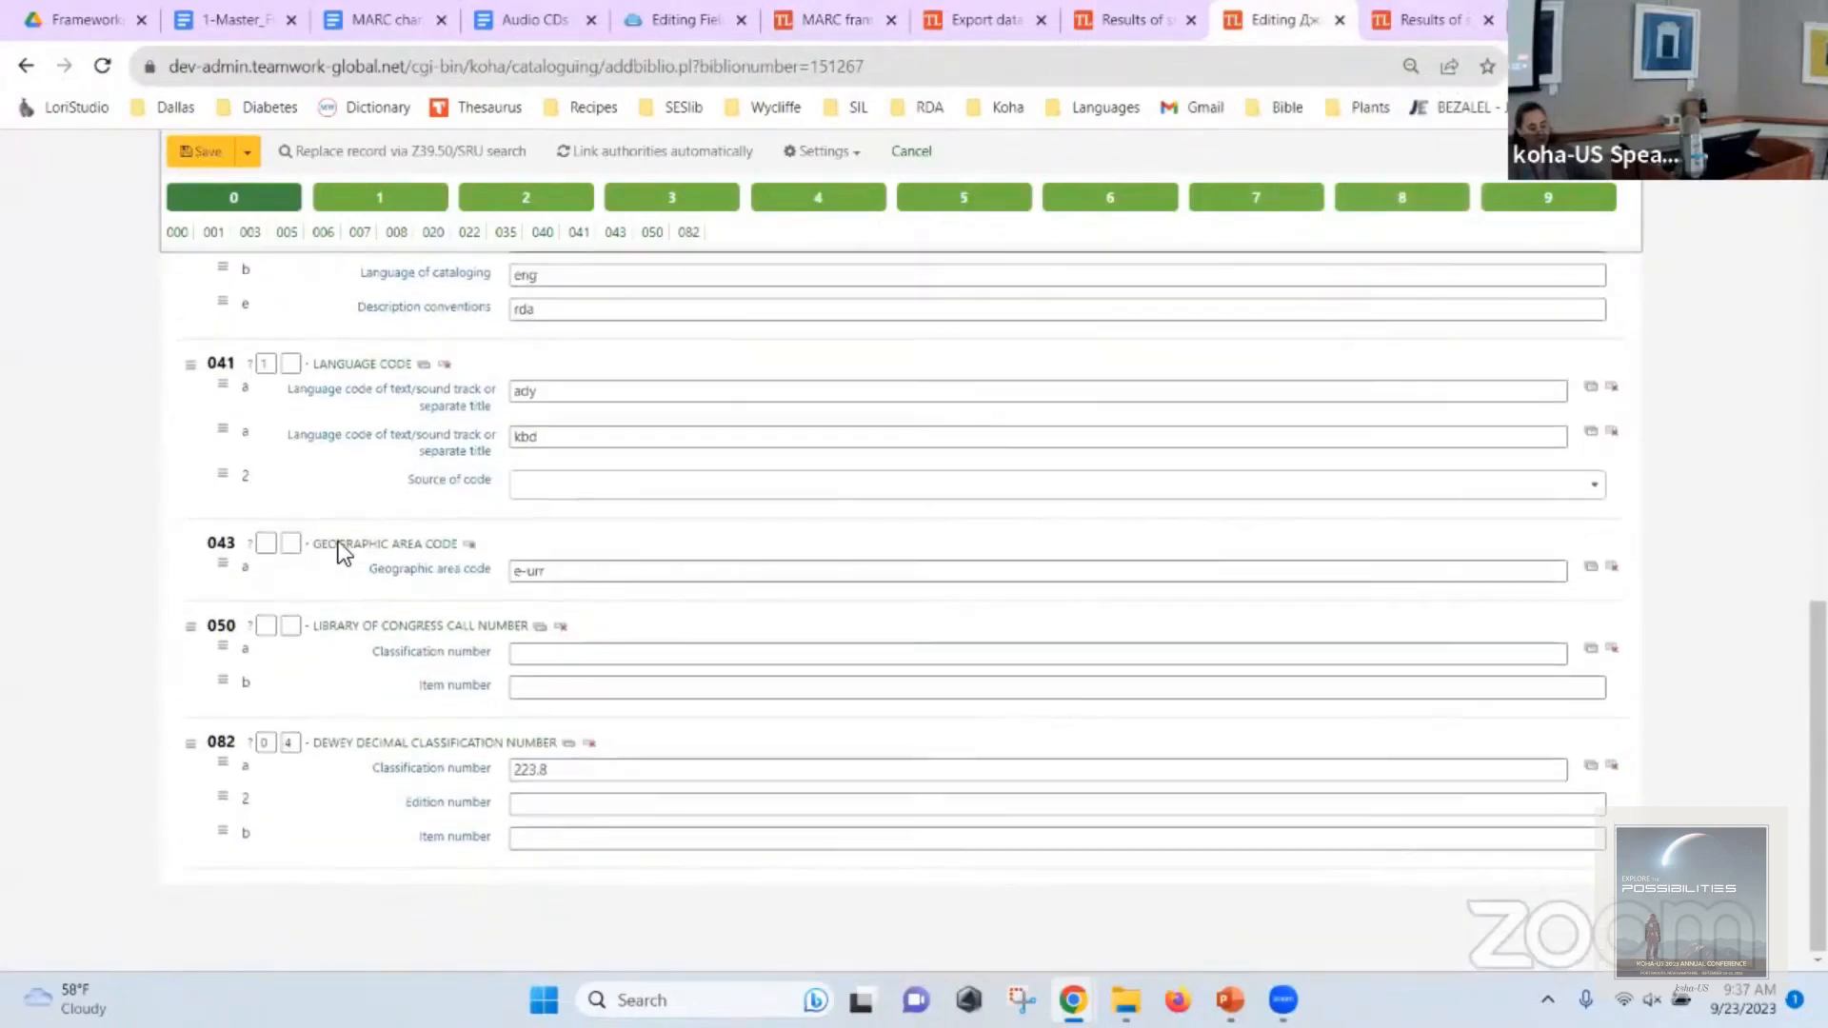
{"action": "scroll", "coordinate": [339, 550], "scroll_direction": "up", "scroll_amount": 4}
{"action": "left_click", "coordinate": [379, 197]}
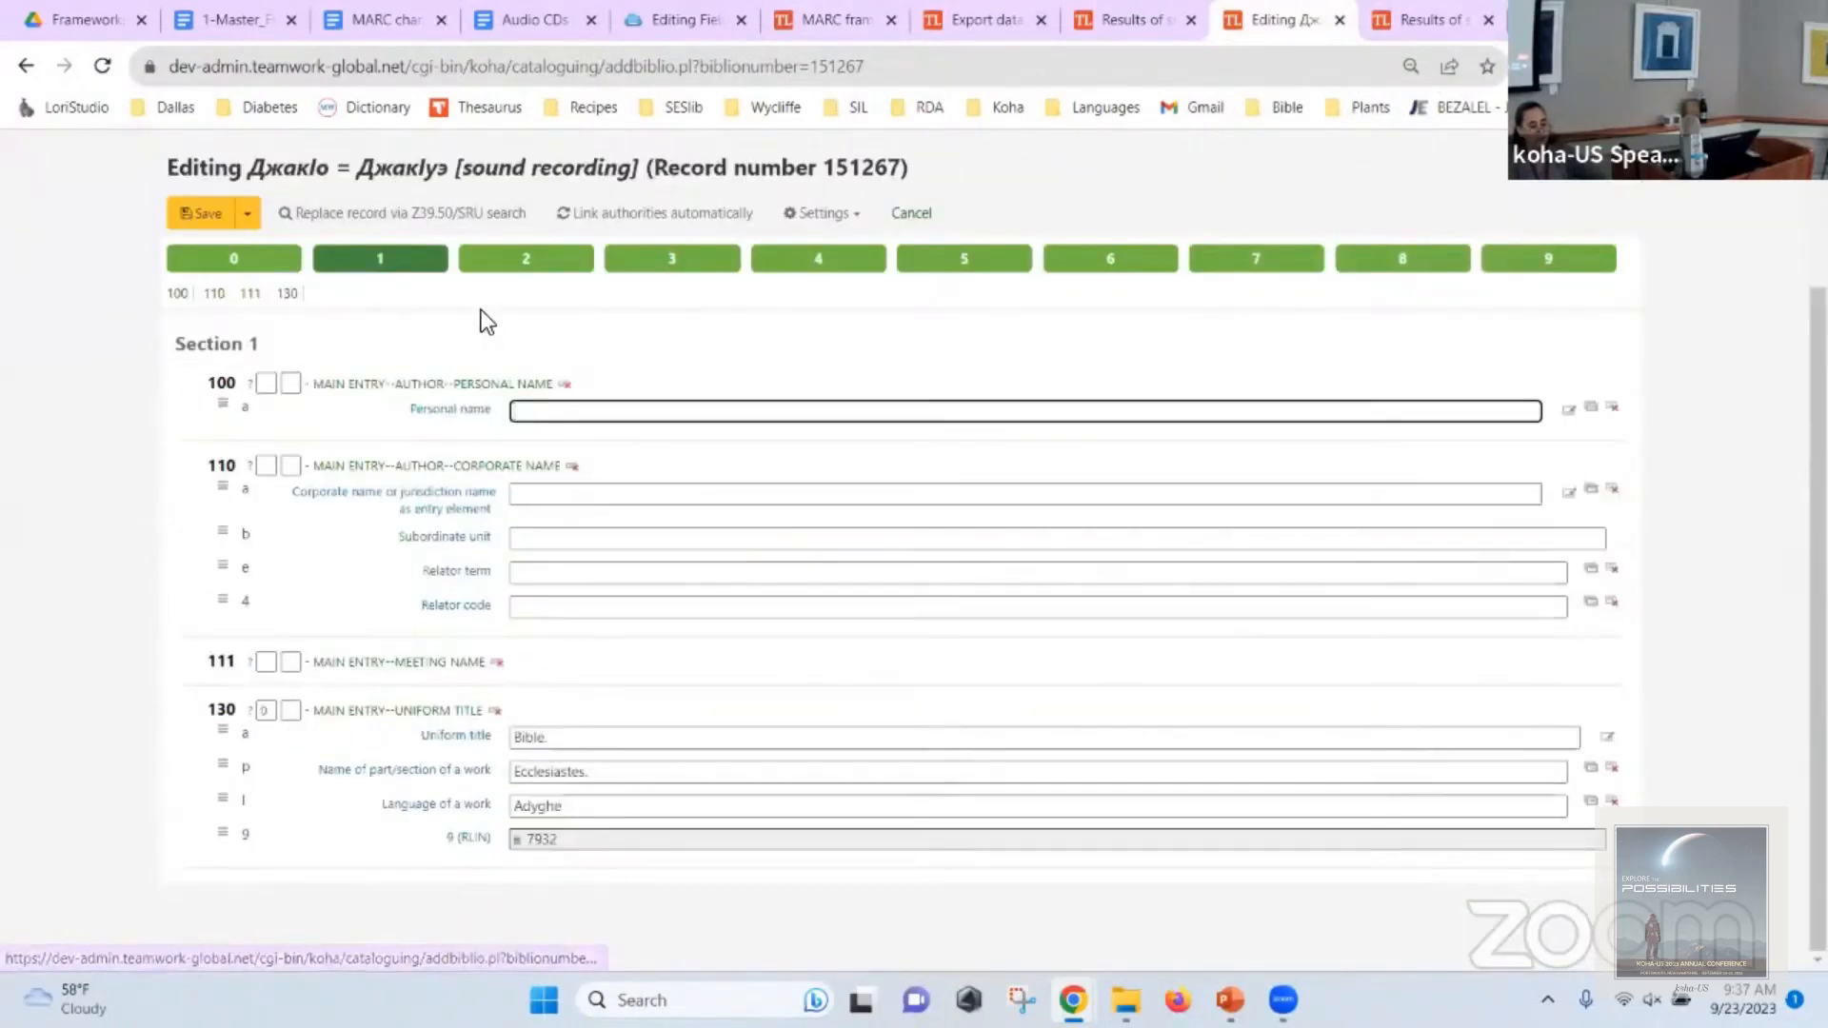
{"action": "left_click", "coordinate": [514, 265]}
{"action": "scroll", "coordinate": [600, 324], "scroll_direction": "down", "scroll_amount": 1}
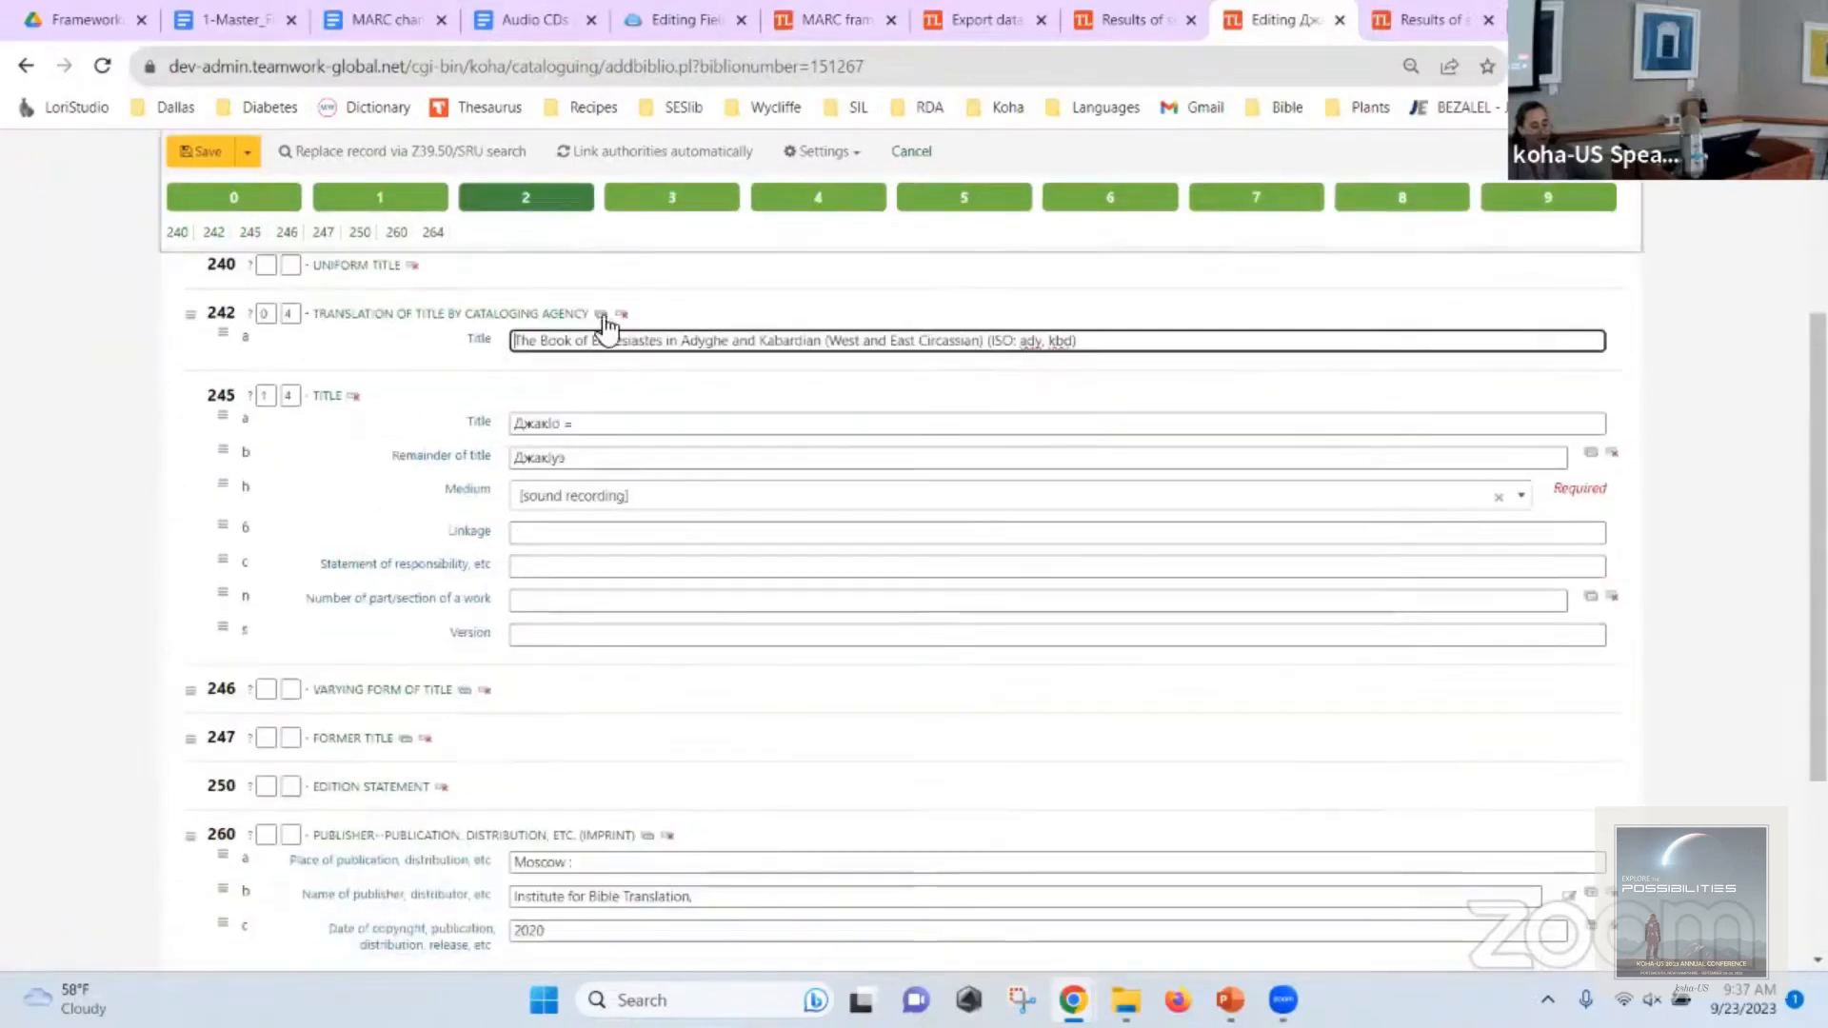
{"action": "scroll", "coordinate": [833, 286], "scroll_direction": "up", "scroll_amount": 3}
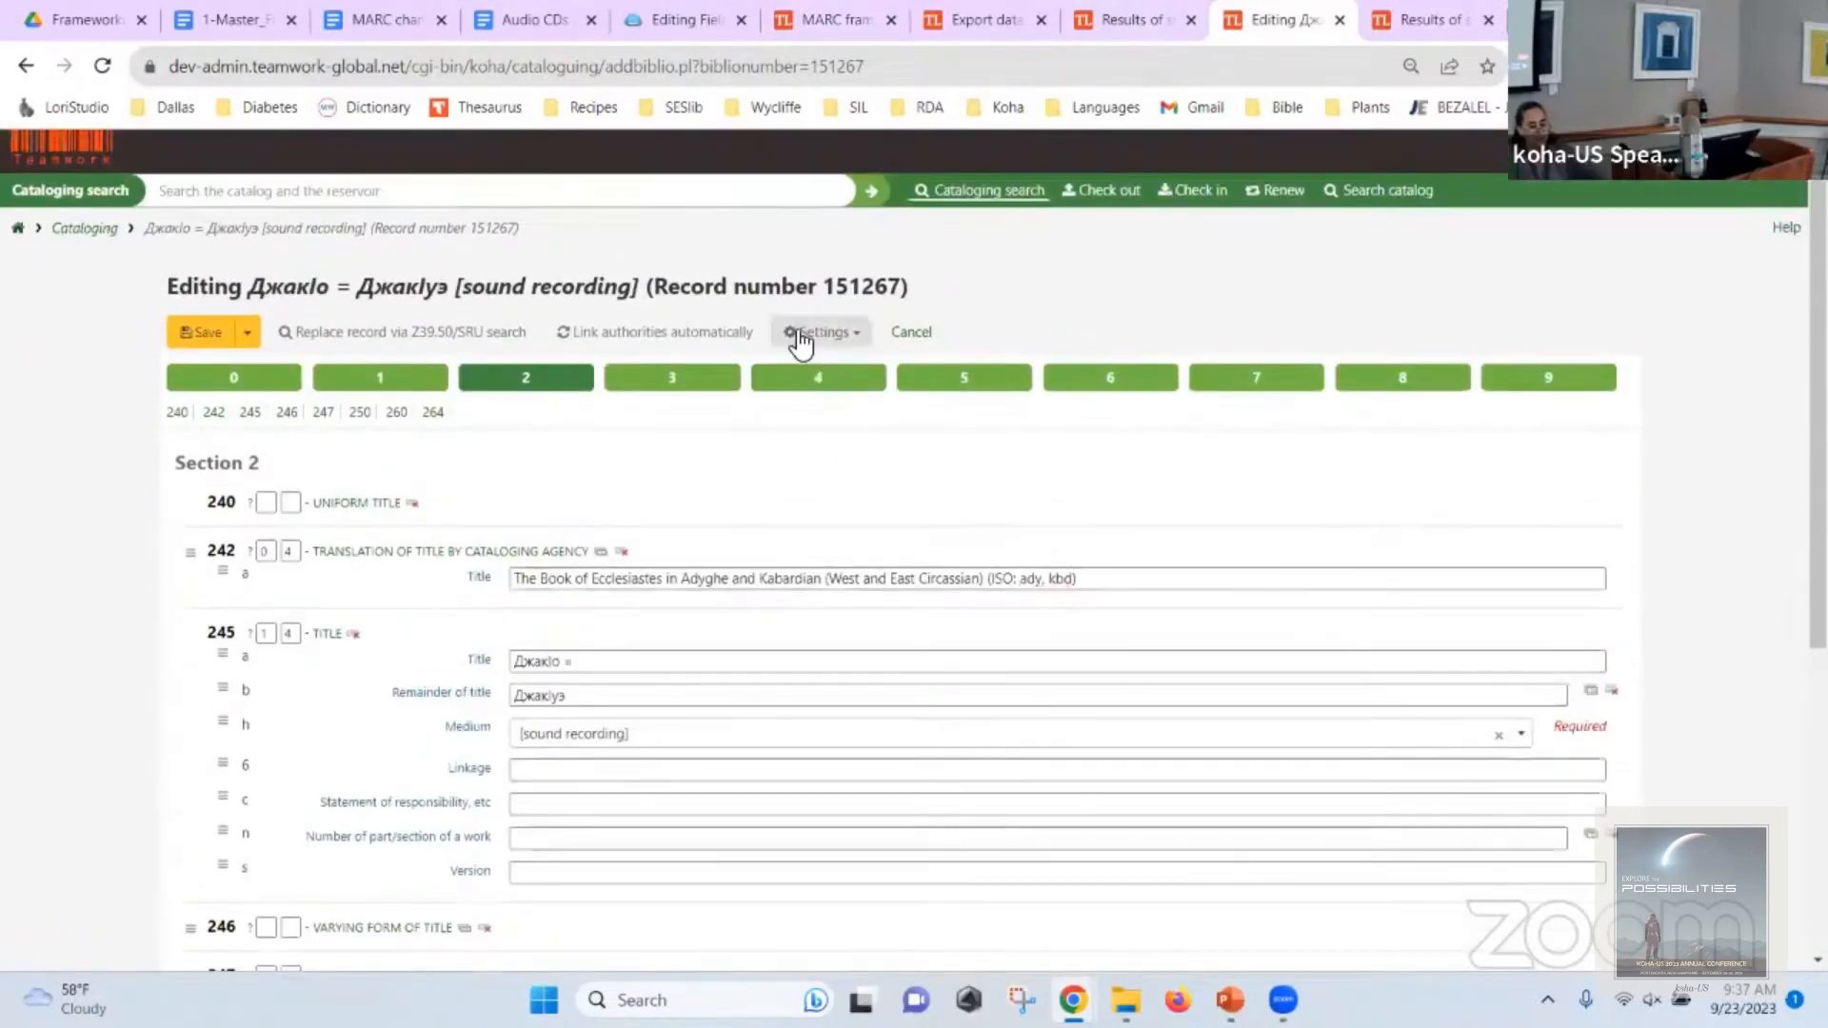
Change the record's framework to Default and examine the fields offered in Sections 0, 1 and 2.
{"action": "left_click", "coordinate": [800, 335]}
{"action": "left_click", "coordinate": [885, 497]}
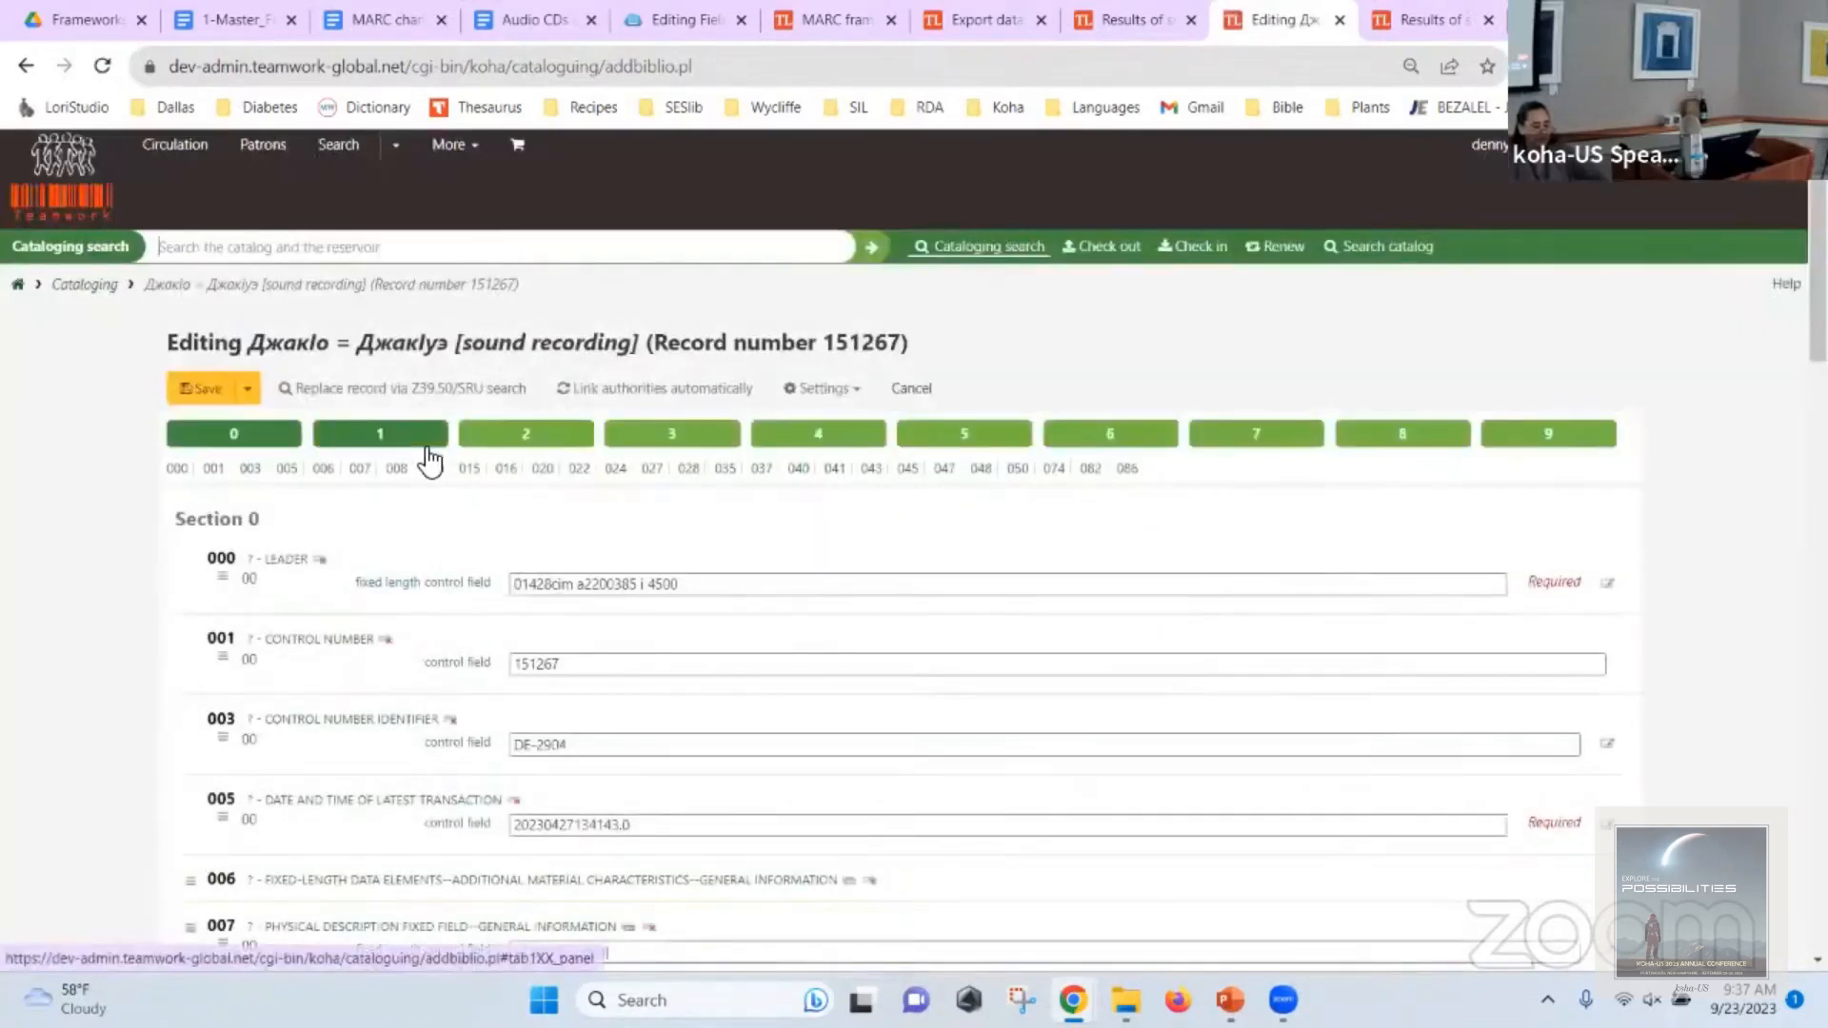
{"action": "scroll", "coordinate": [420, 438], "scroll_direction": "down", "scroll_amount": 15}
{"action": "scroll", "coordinate": [425, 448], "scroll_direction": "up", "scroll_amount": 5}
{"action": "left_click", "coordinate": [379, 197]}
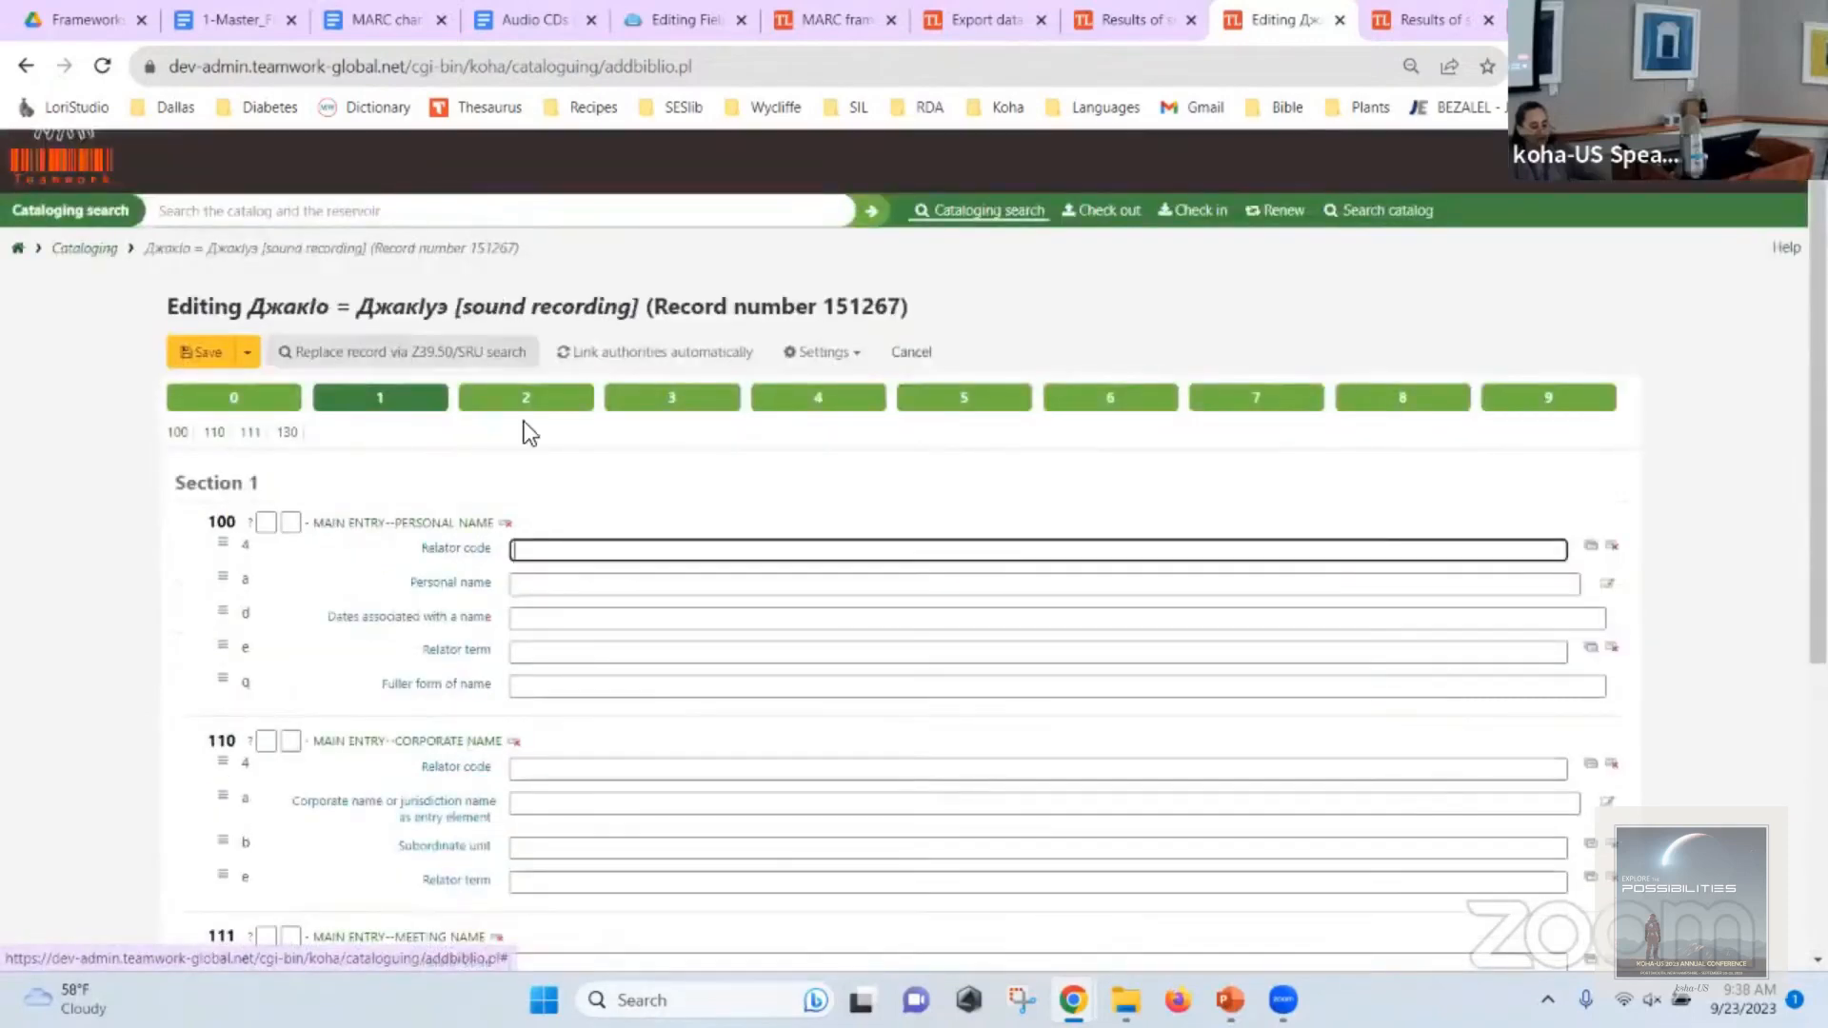
{"action": "scroll", "coordinate": [514, 381], "scroll_direction": "down", "scroll_amount": 5}
{"action": "left_click", "coordinate": [528, 199]}
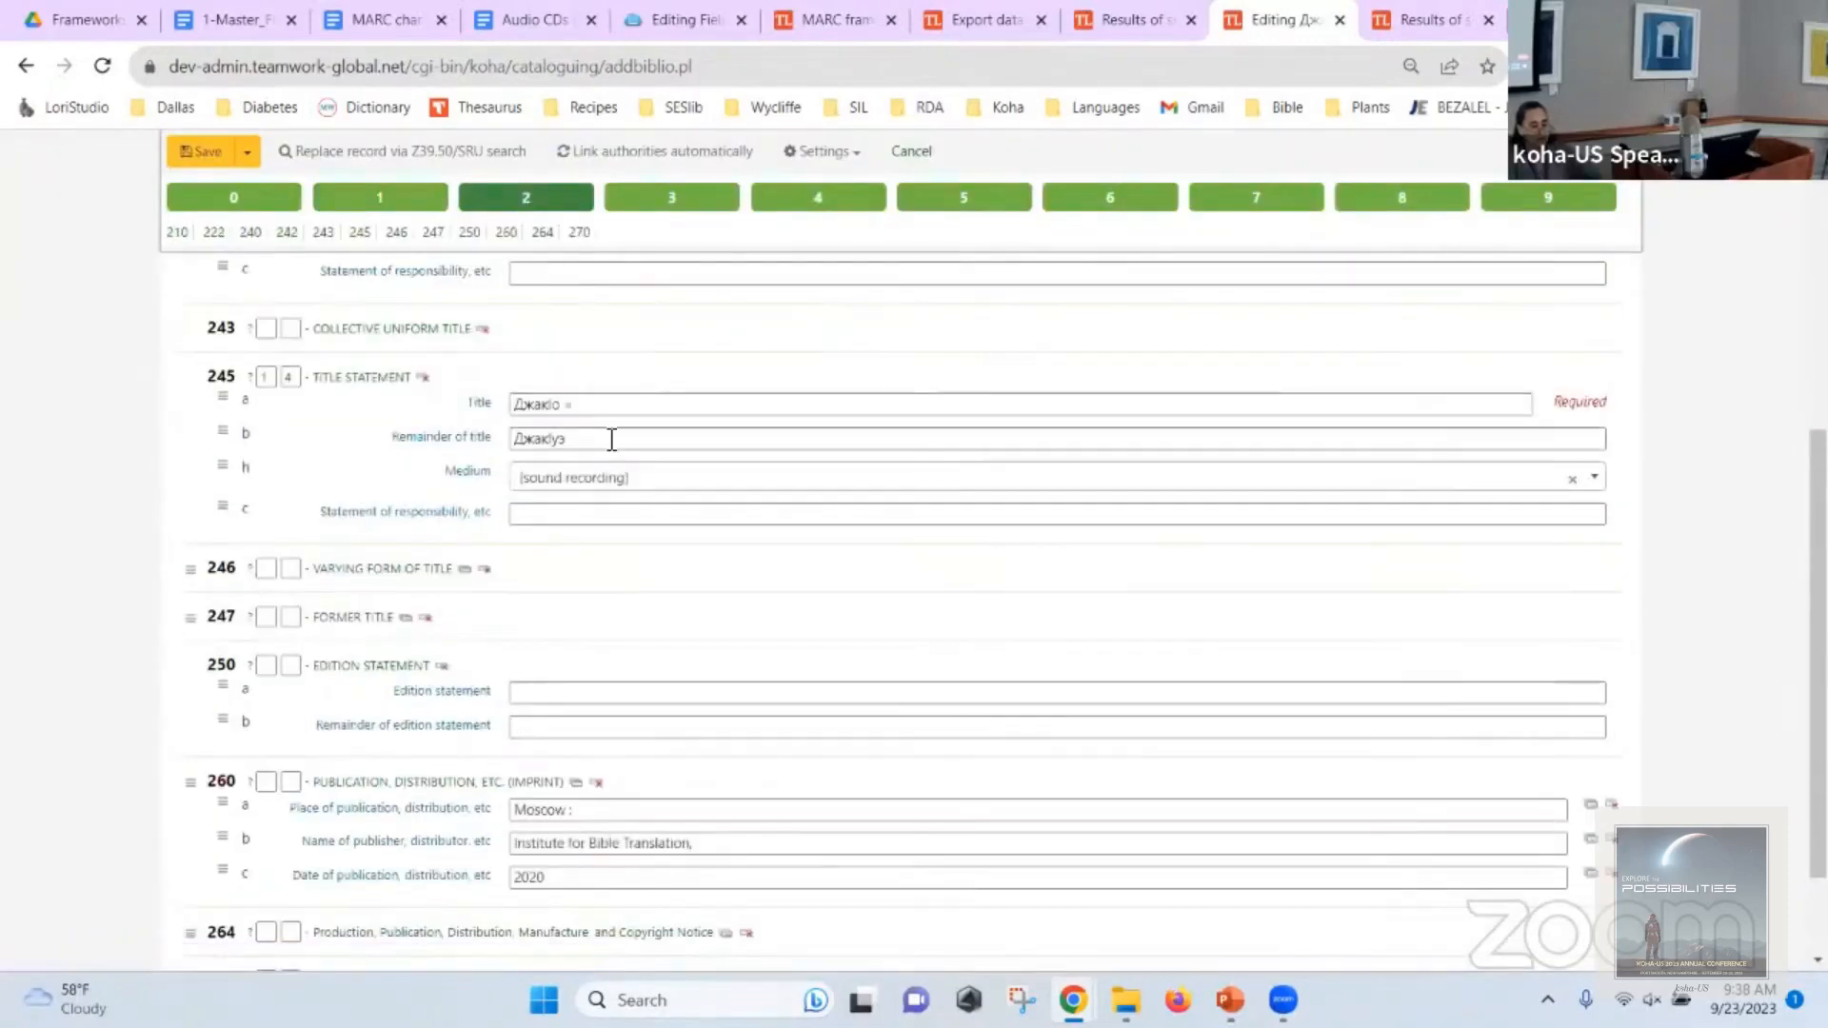
{"action": "scroll", "coordinate": [612, 439], "scroll_direction": "up", "scroll_amount": 5}
{"action": "scroll", "coordinate": [613, 436], "scroll_direction": "down", "scroll_amount": 6}
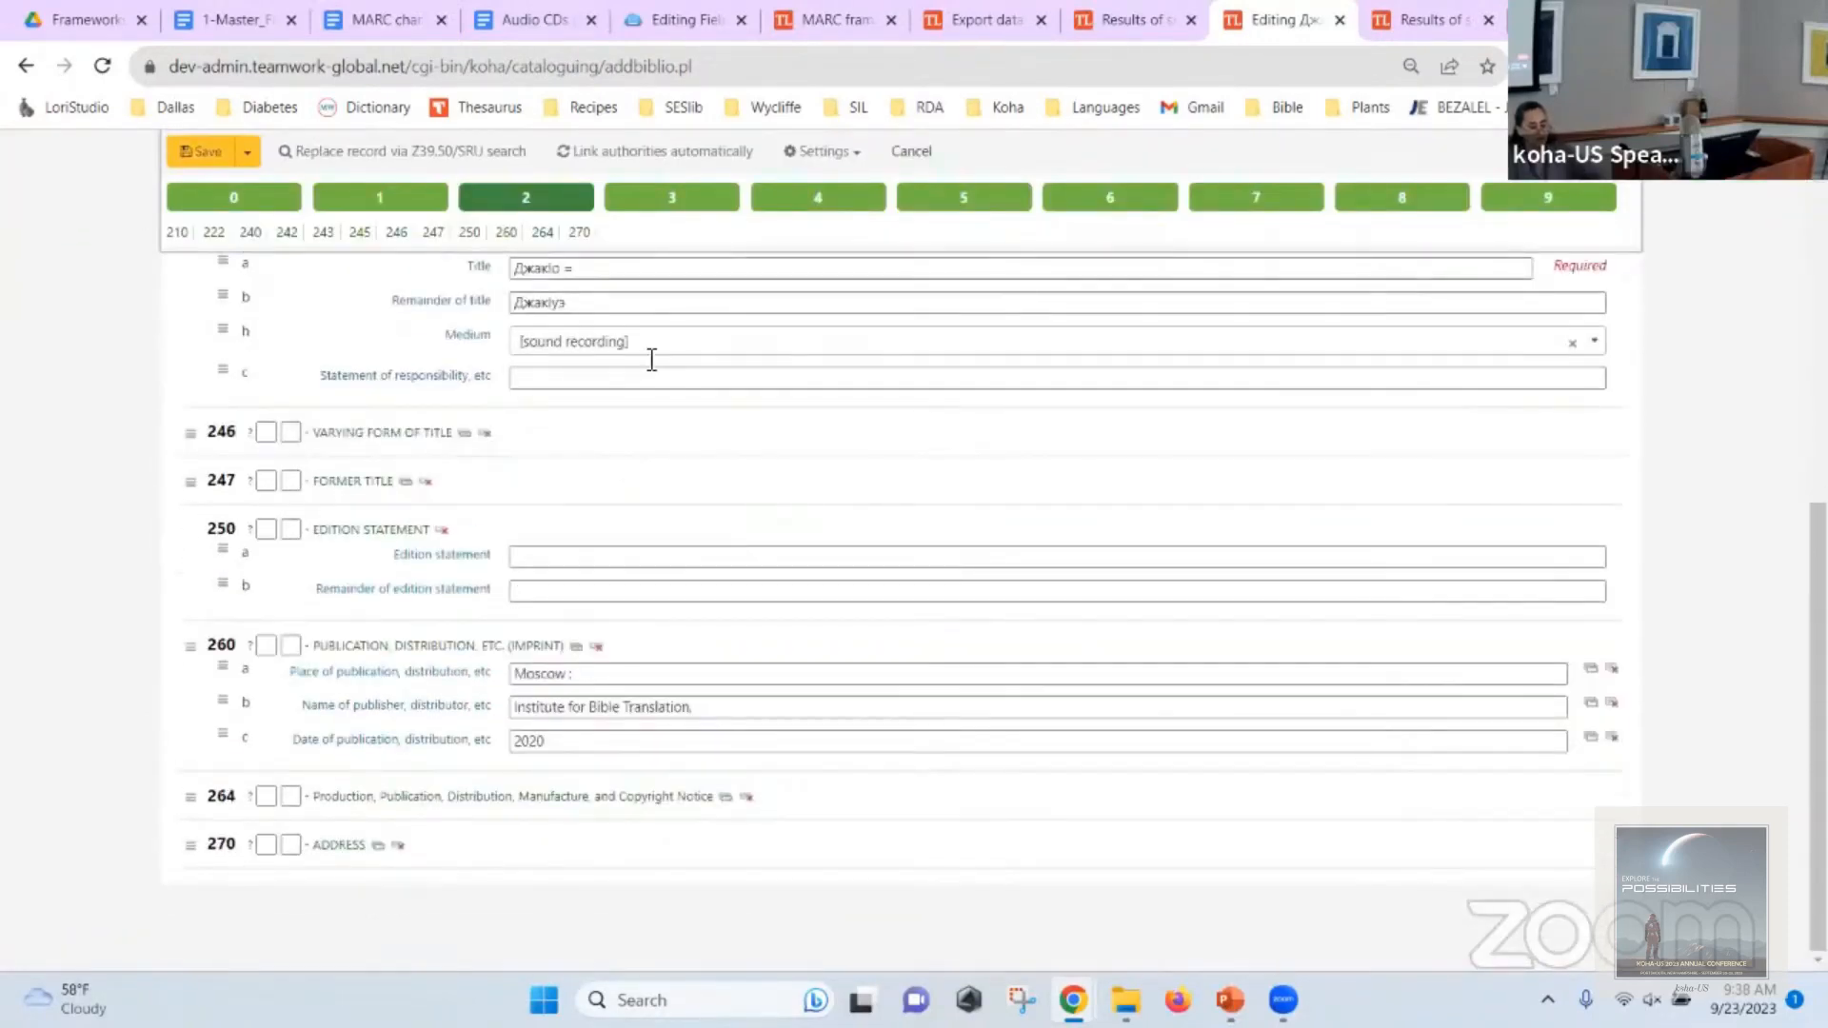
Examine the fields in Sections 3, 4 and 6 of the record under the Default framework.
{"action": "left_click", "coordinate": [666, 202]}
{"action": "scroll", "coordinate": [702, 550], "scroll_direction": "down", "scroll_amount": 10}
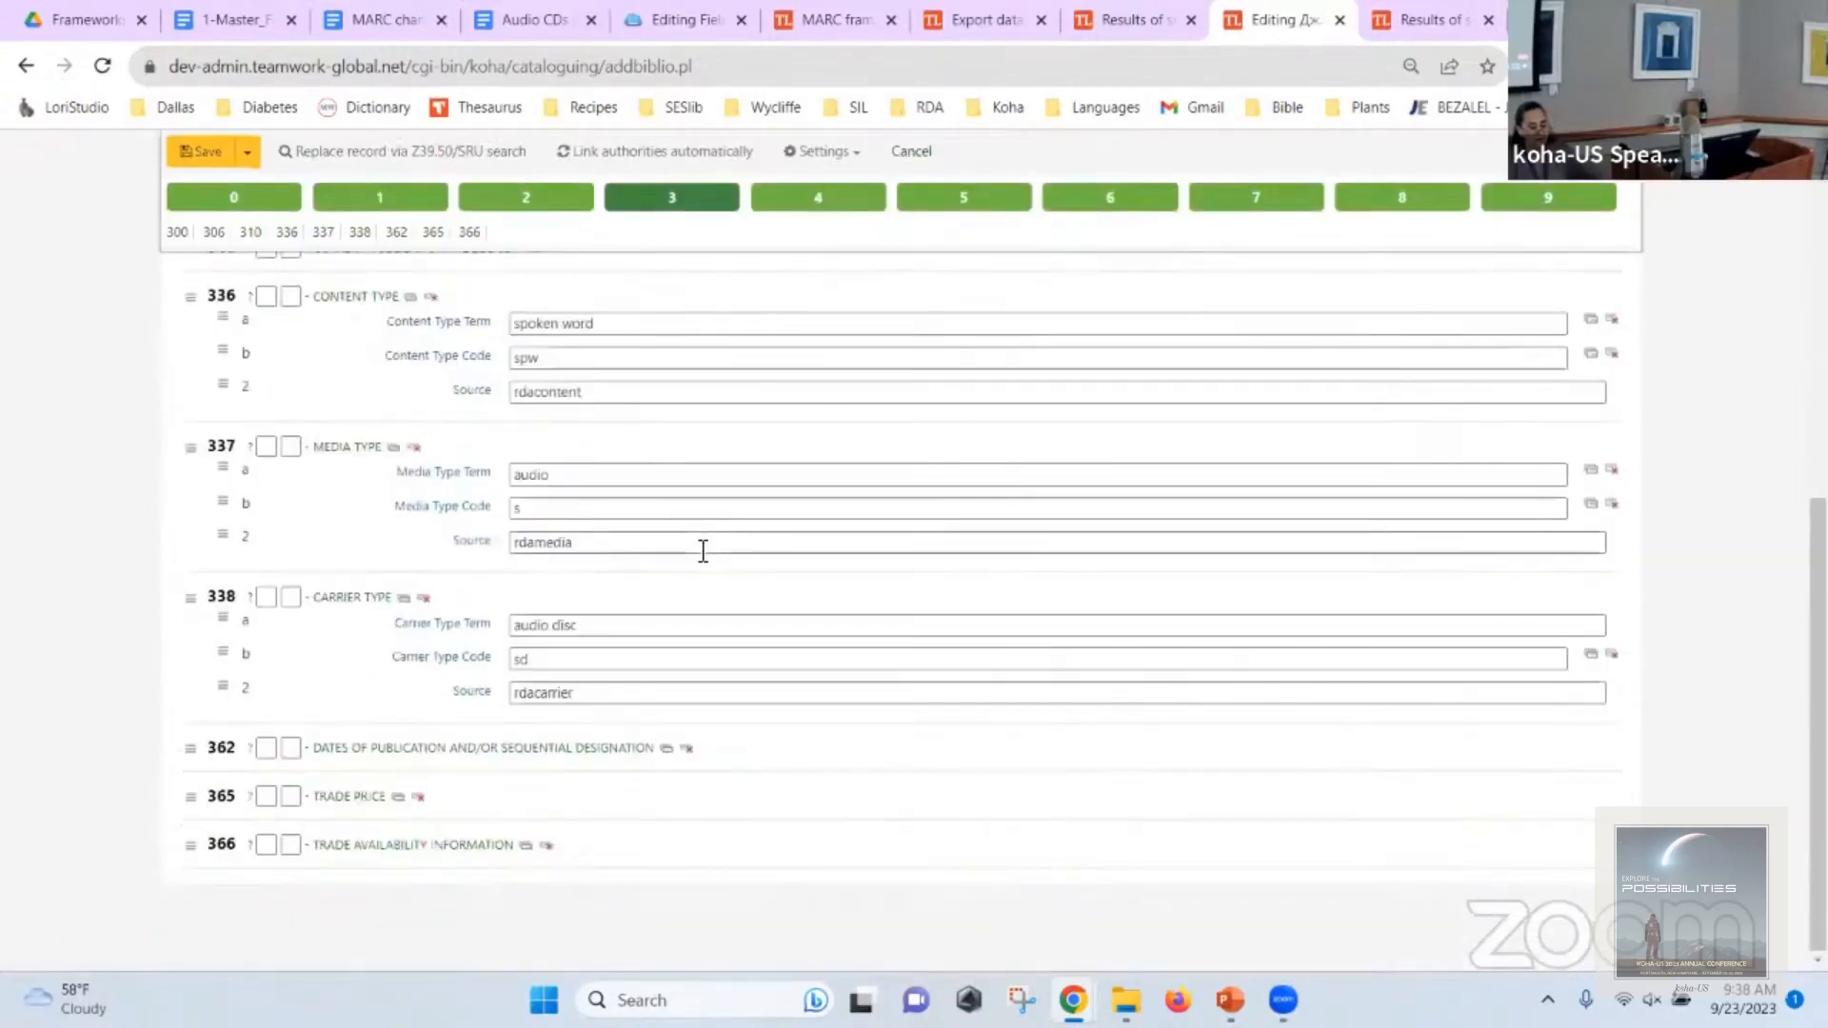
{"action": "scroll", "coordinate": [816, 294], "scroll_direction": "up", "scroll_amount": 5}
{"action": "left_click", "coordinate": [830, 200]}
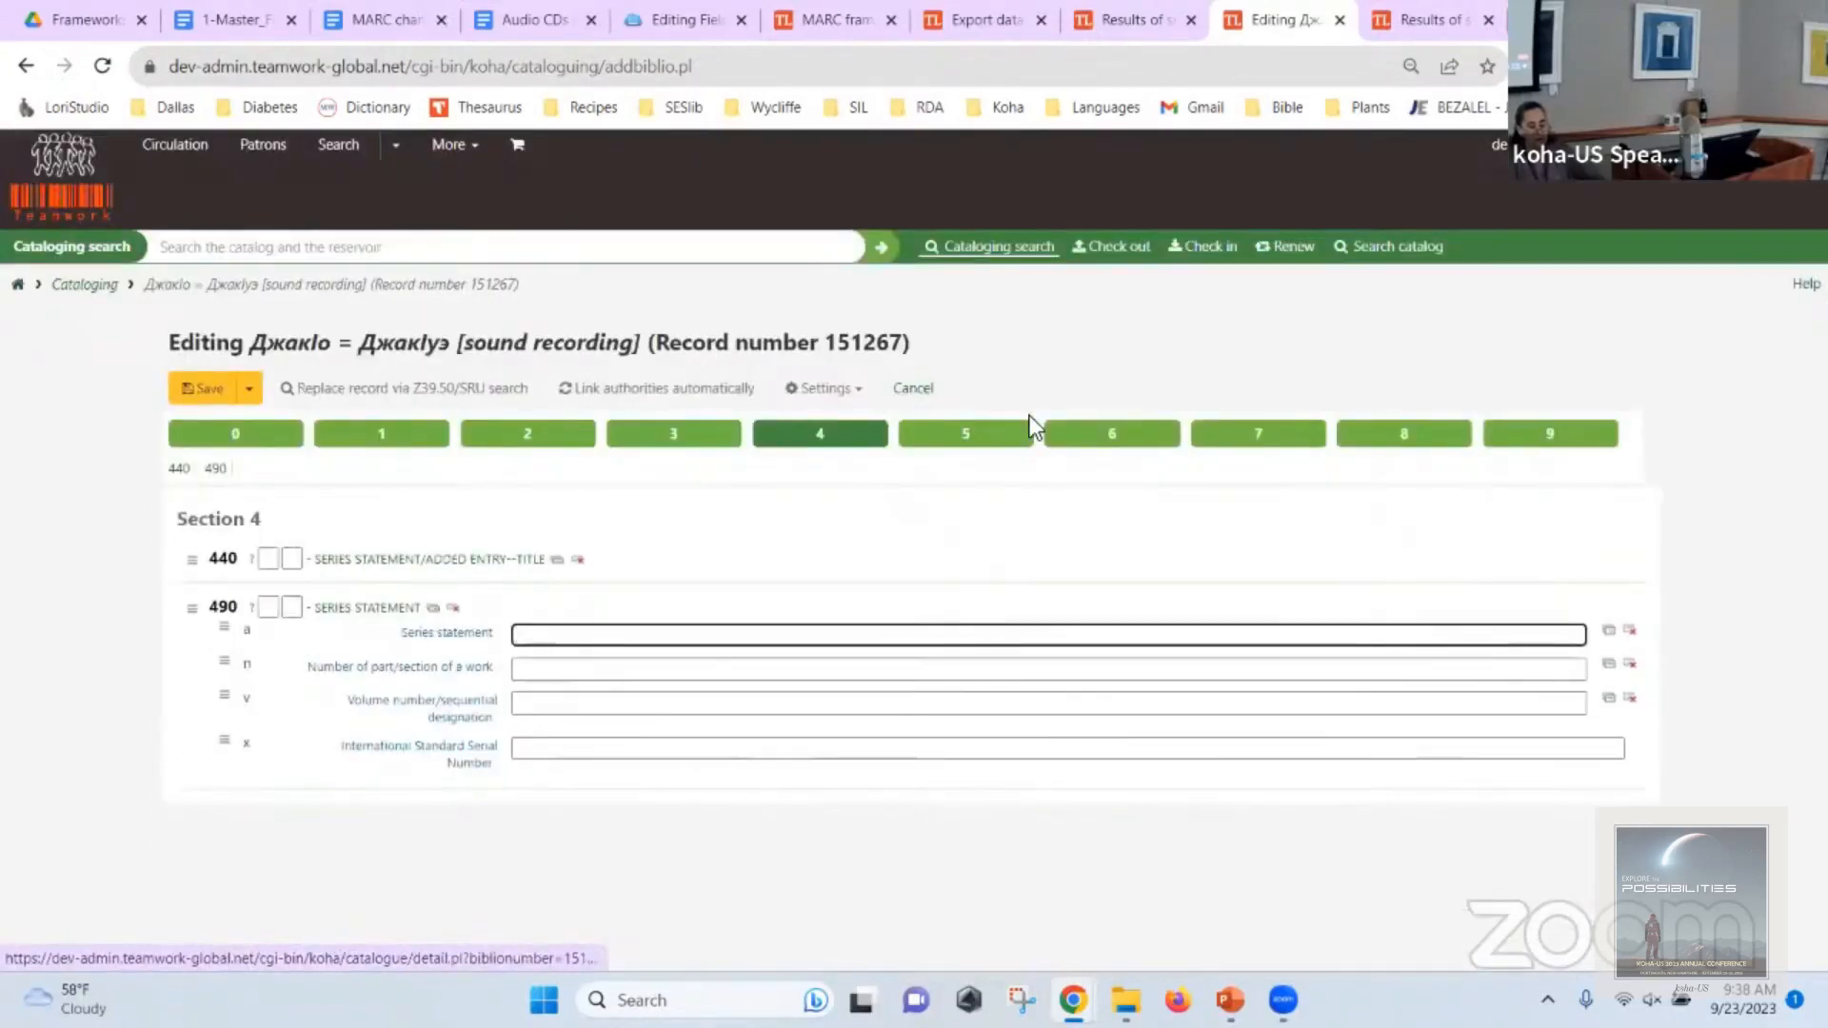
{"action": "left_click", "coordinate": [1107, 435]}
{"action": "scroll", "coordinate": [994, 509], "scroll_direction": "down", "scroll_amount": 8}
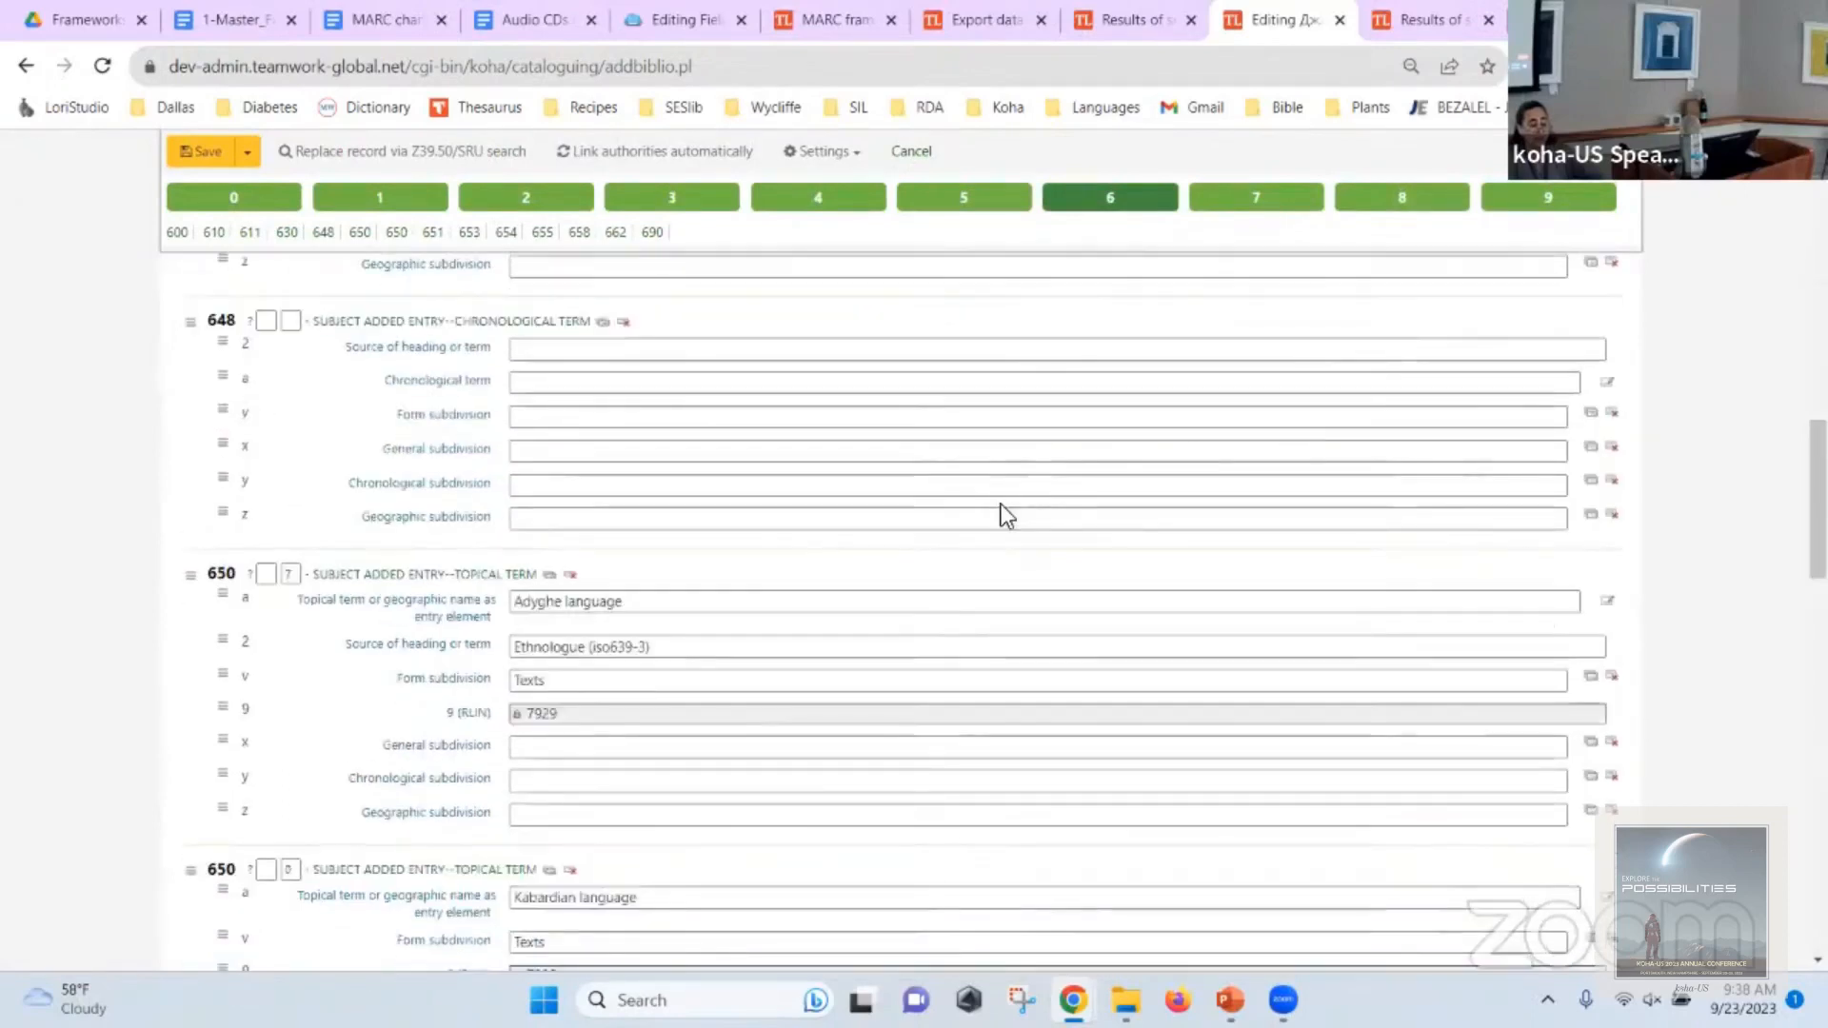
{"action": "scroll", "coordinate": [1002, 510], "scroll_direction": "down", "scroll_amount": 15}
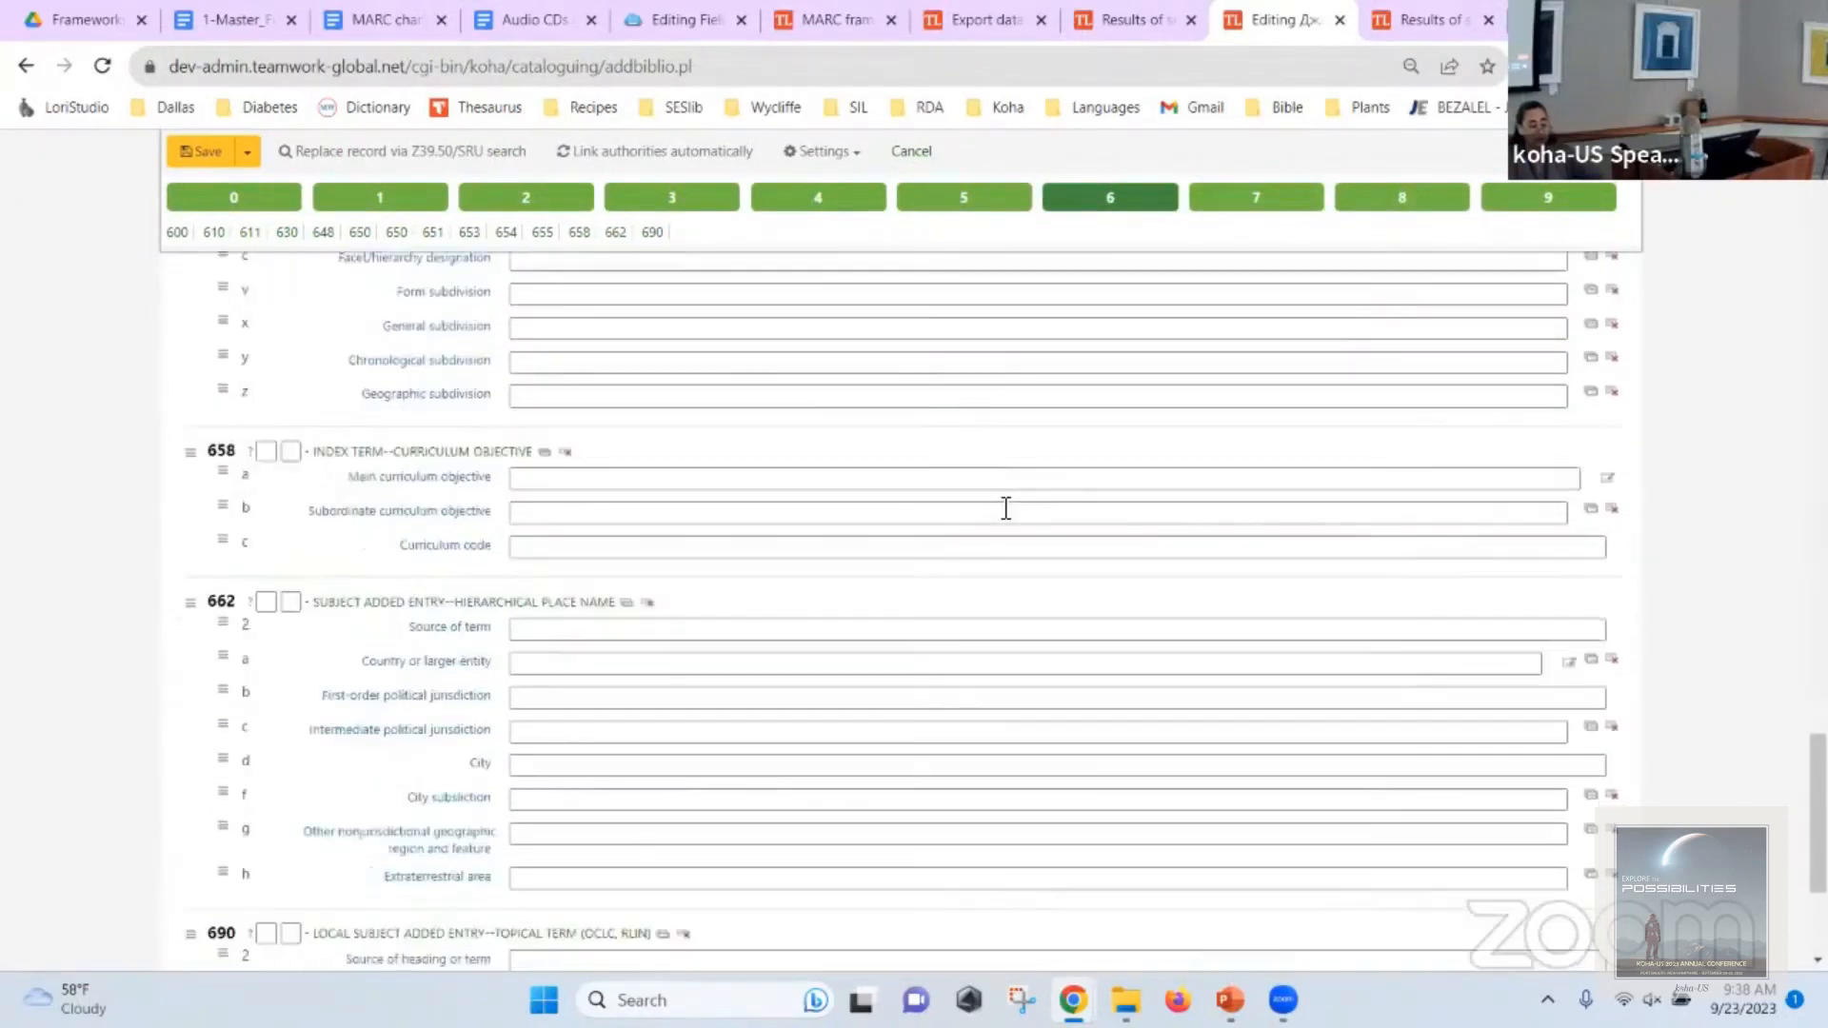
{"action": "scroll", "coordinate": [1006, 509], "scroll_direction": "down", "scroll_amount": 5}
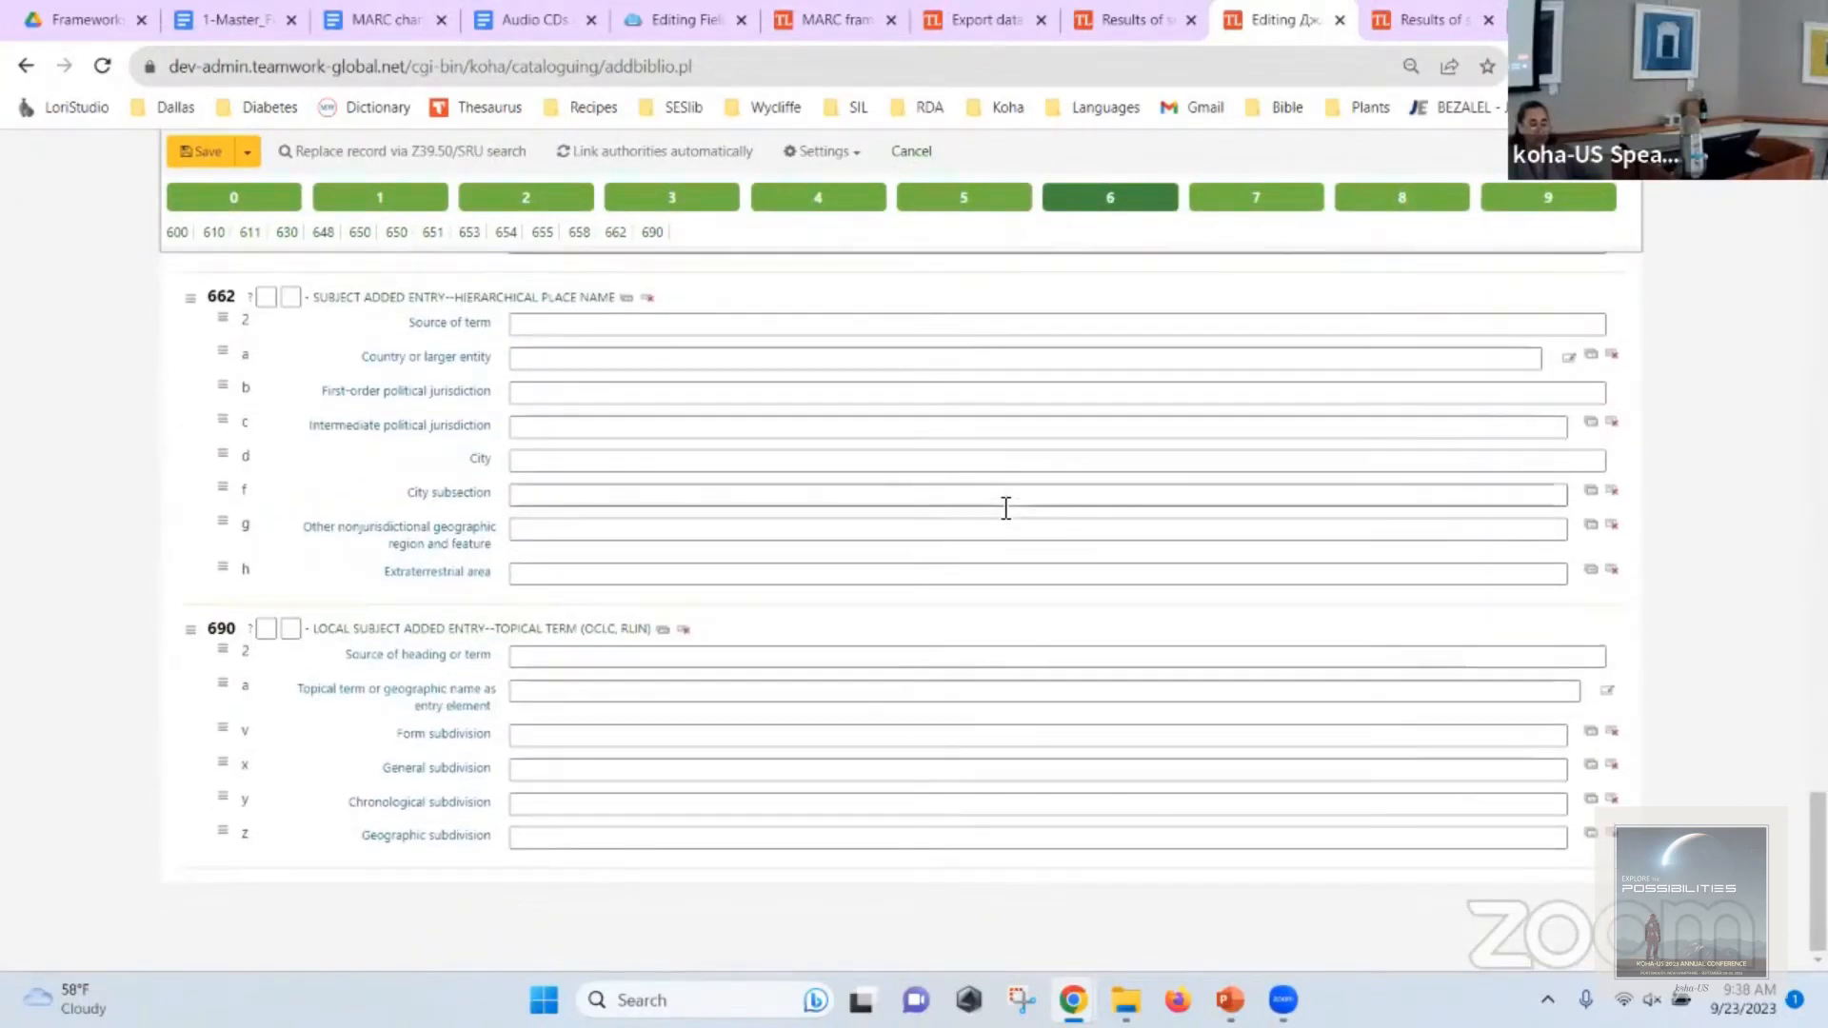
Change the record's framework to Audio CD and review the fields in Sections 6 and 2.
{"action": "left_click", "coordinate": [820, 152]}
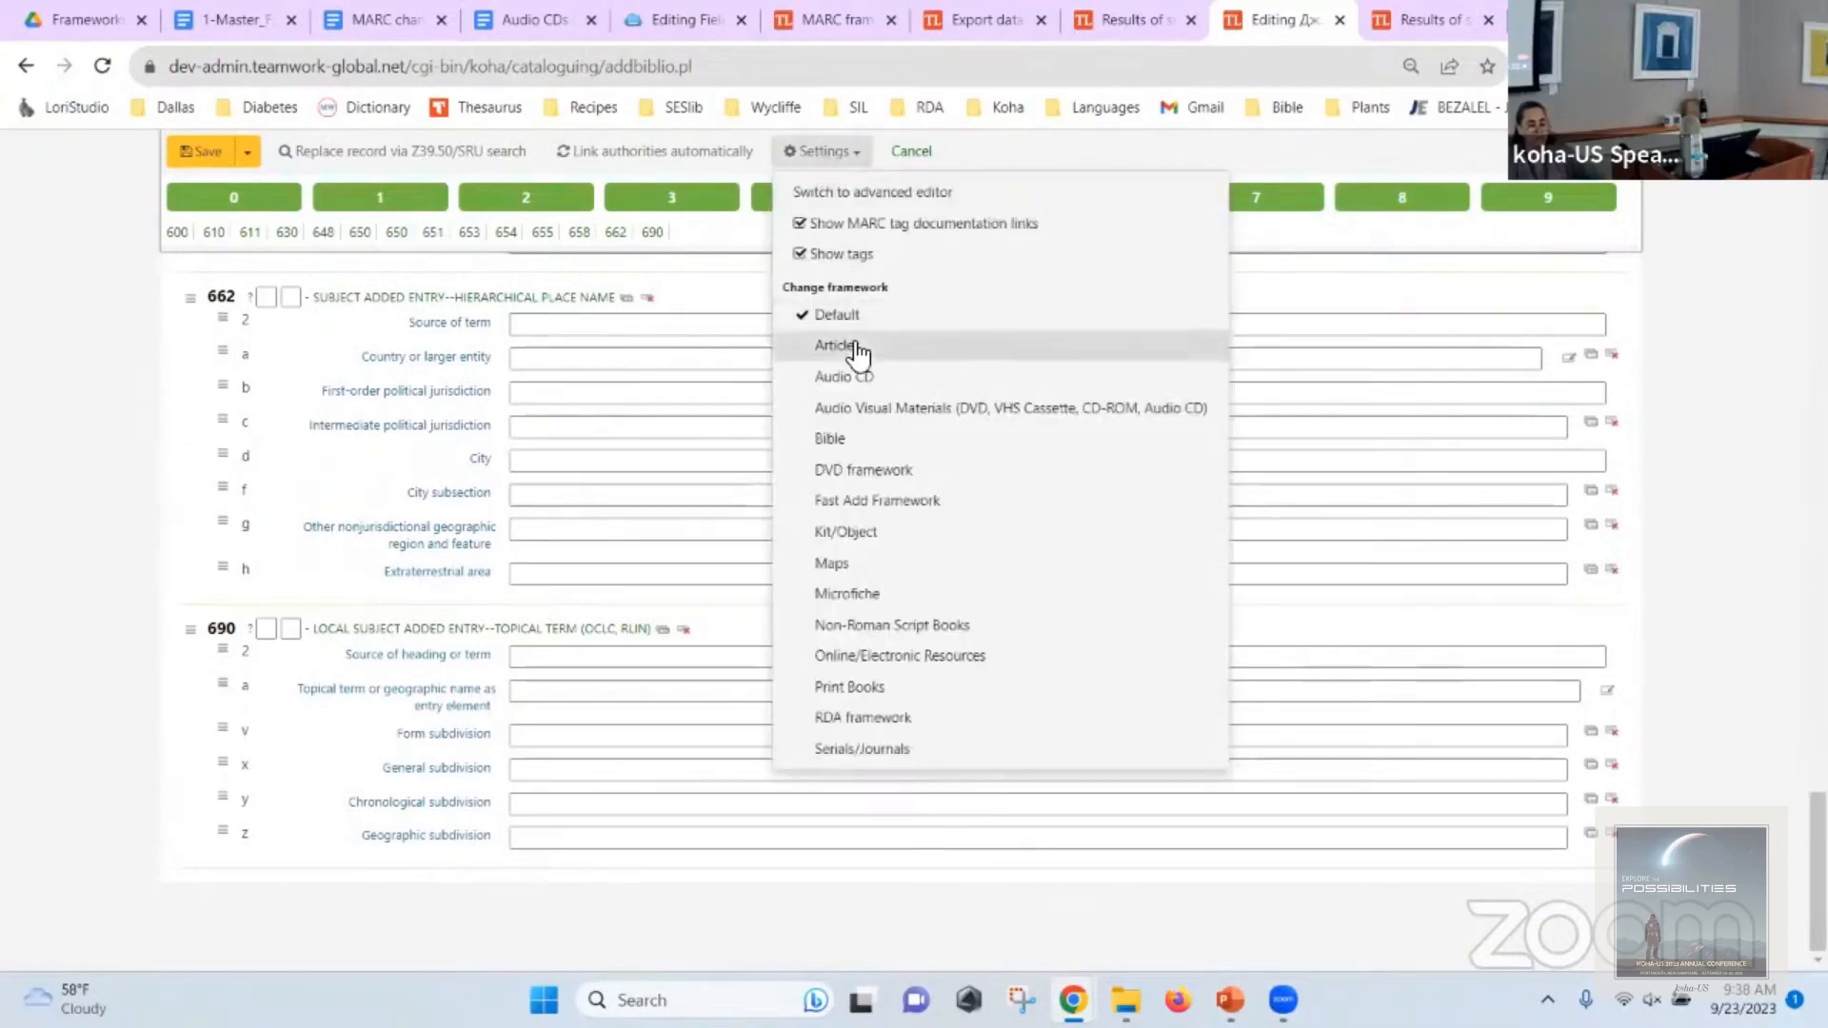
{"action": "left_click", "coordinate": [857, 376]}
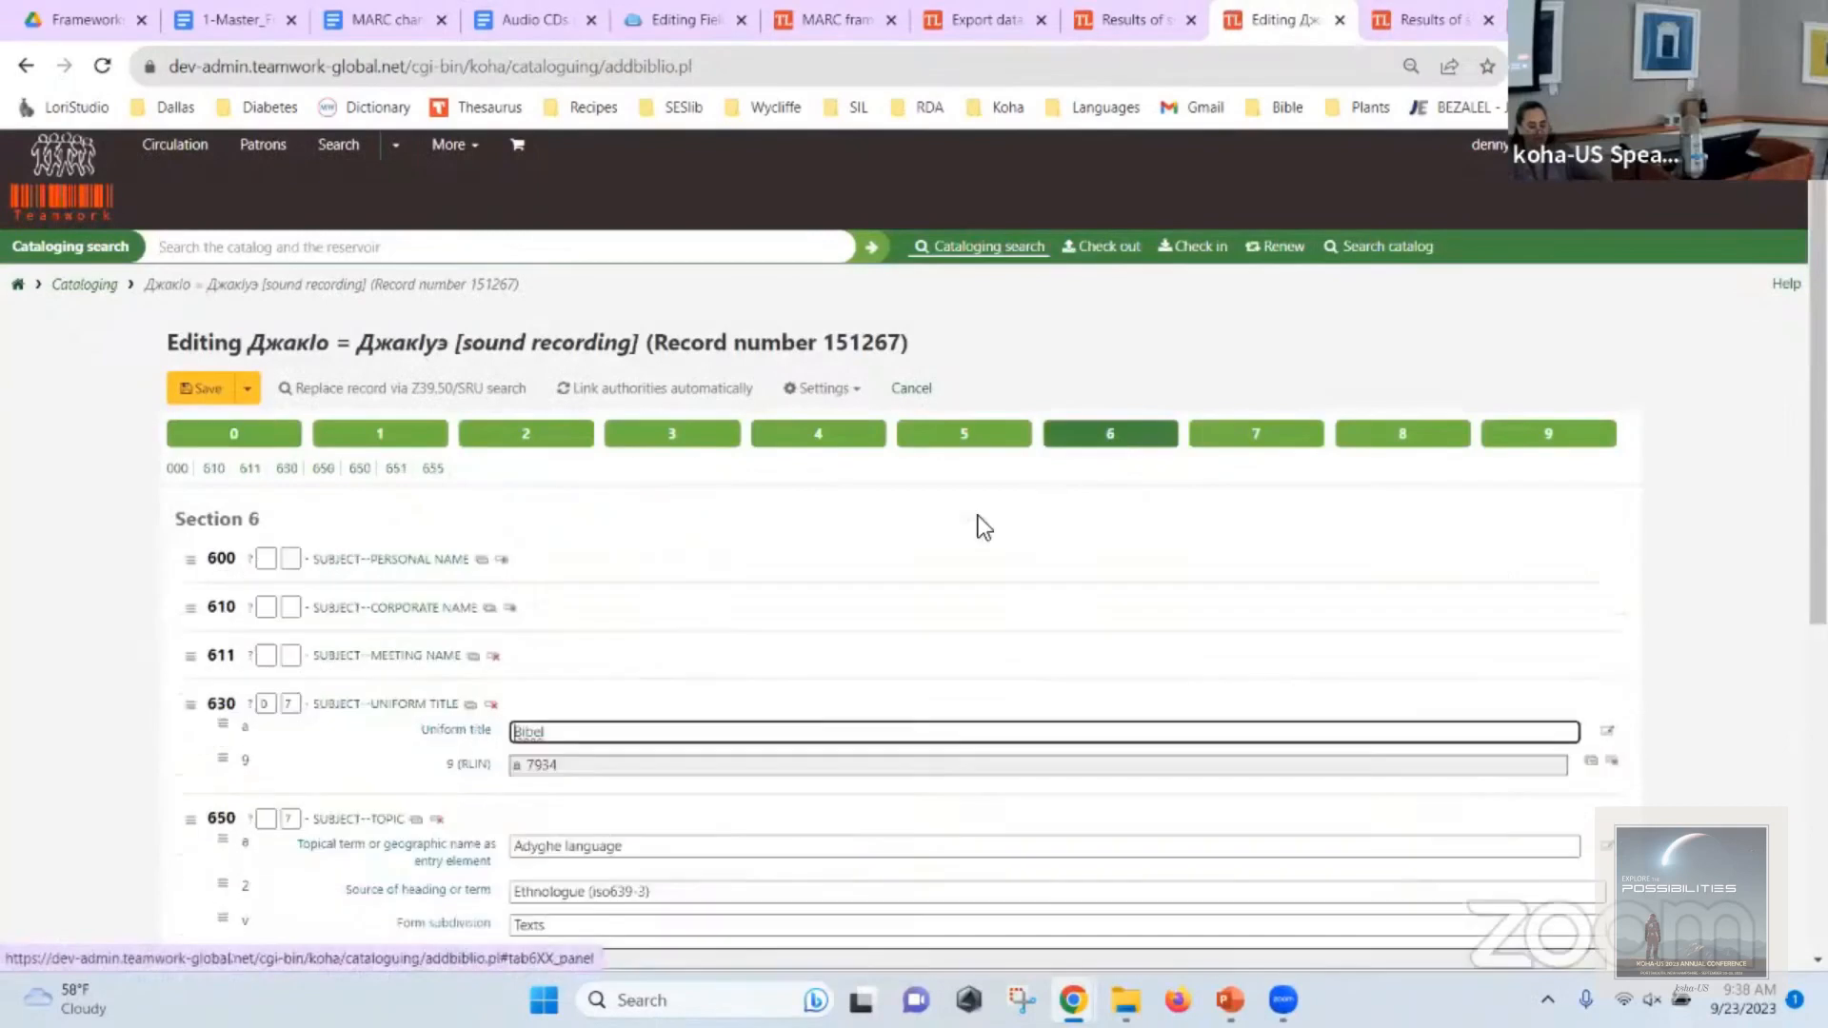
{"action": "scroll", "coordinate": [940, 541], "scroll_direction": "down", "scroll_amount": 5}
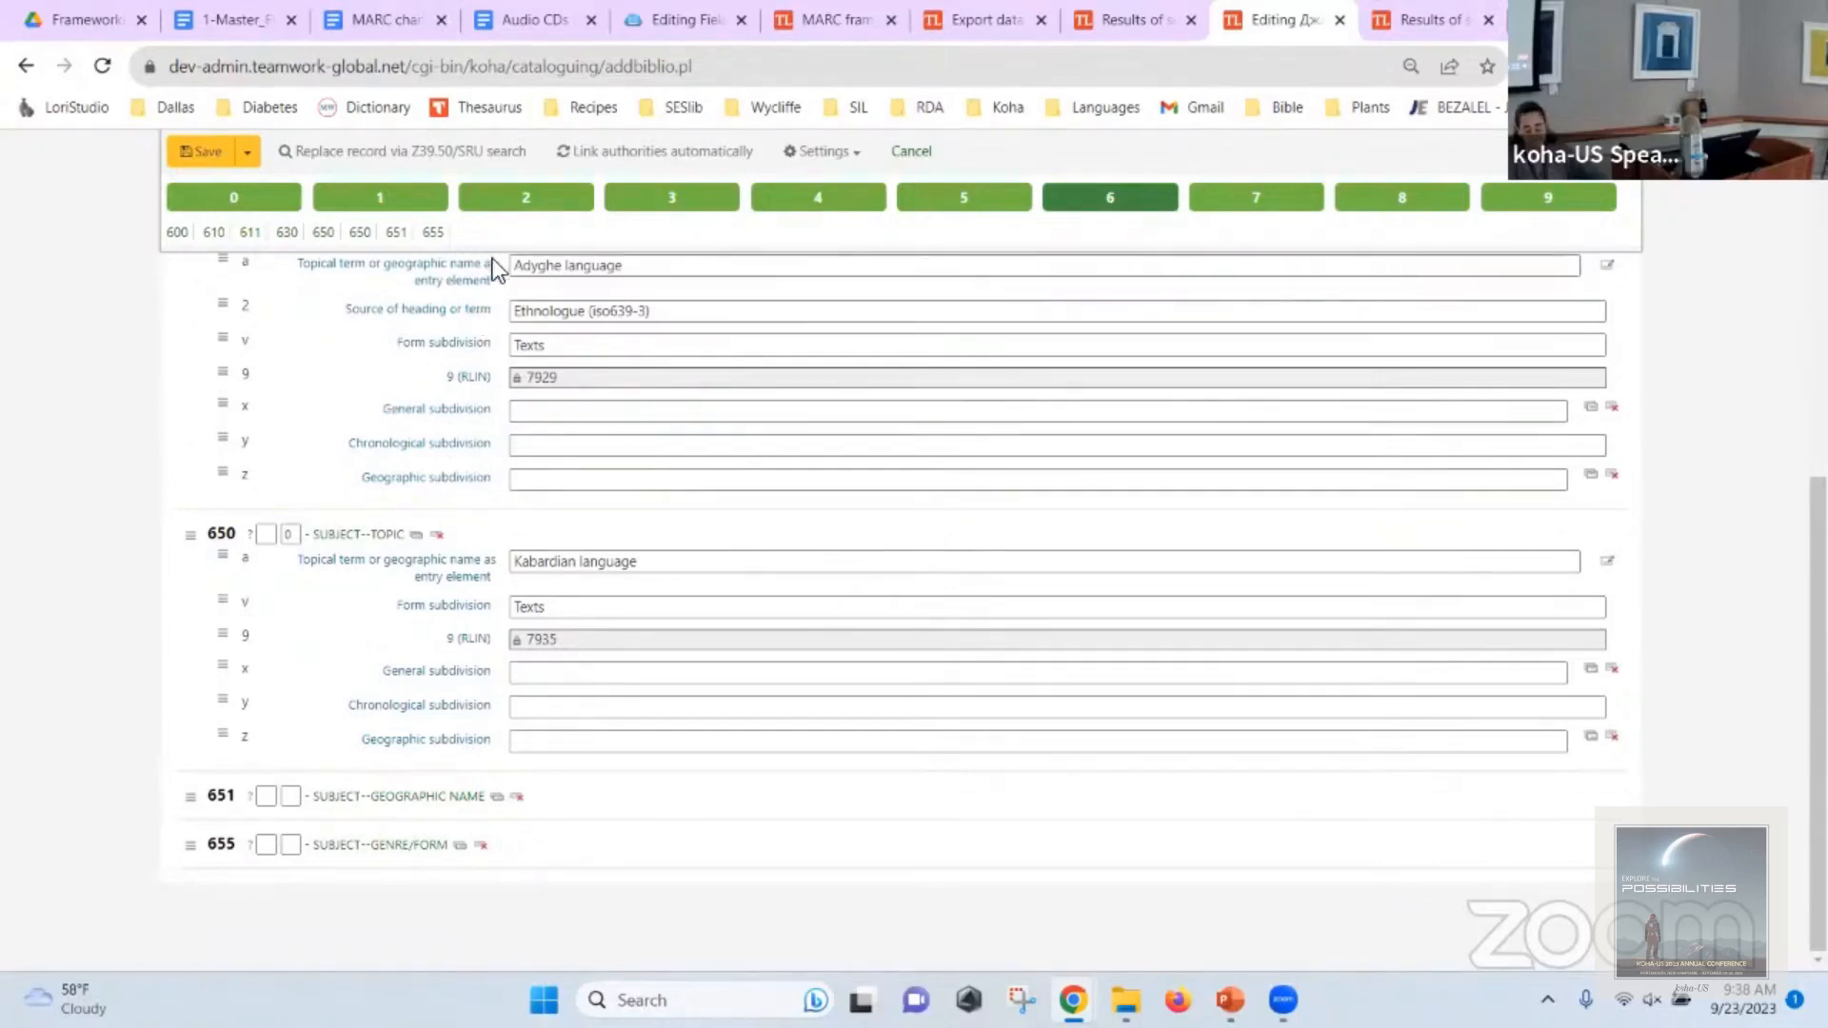
{"action": "left_click", "coordinate": [526, 198]}
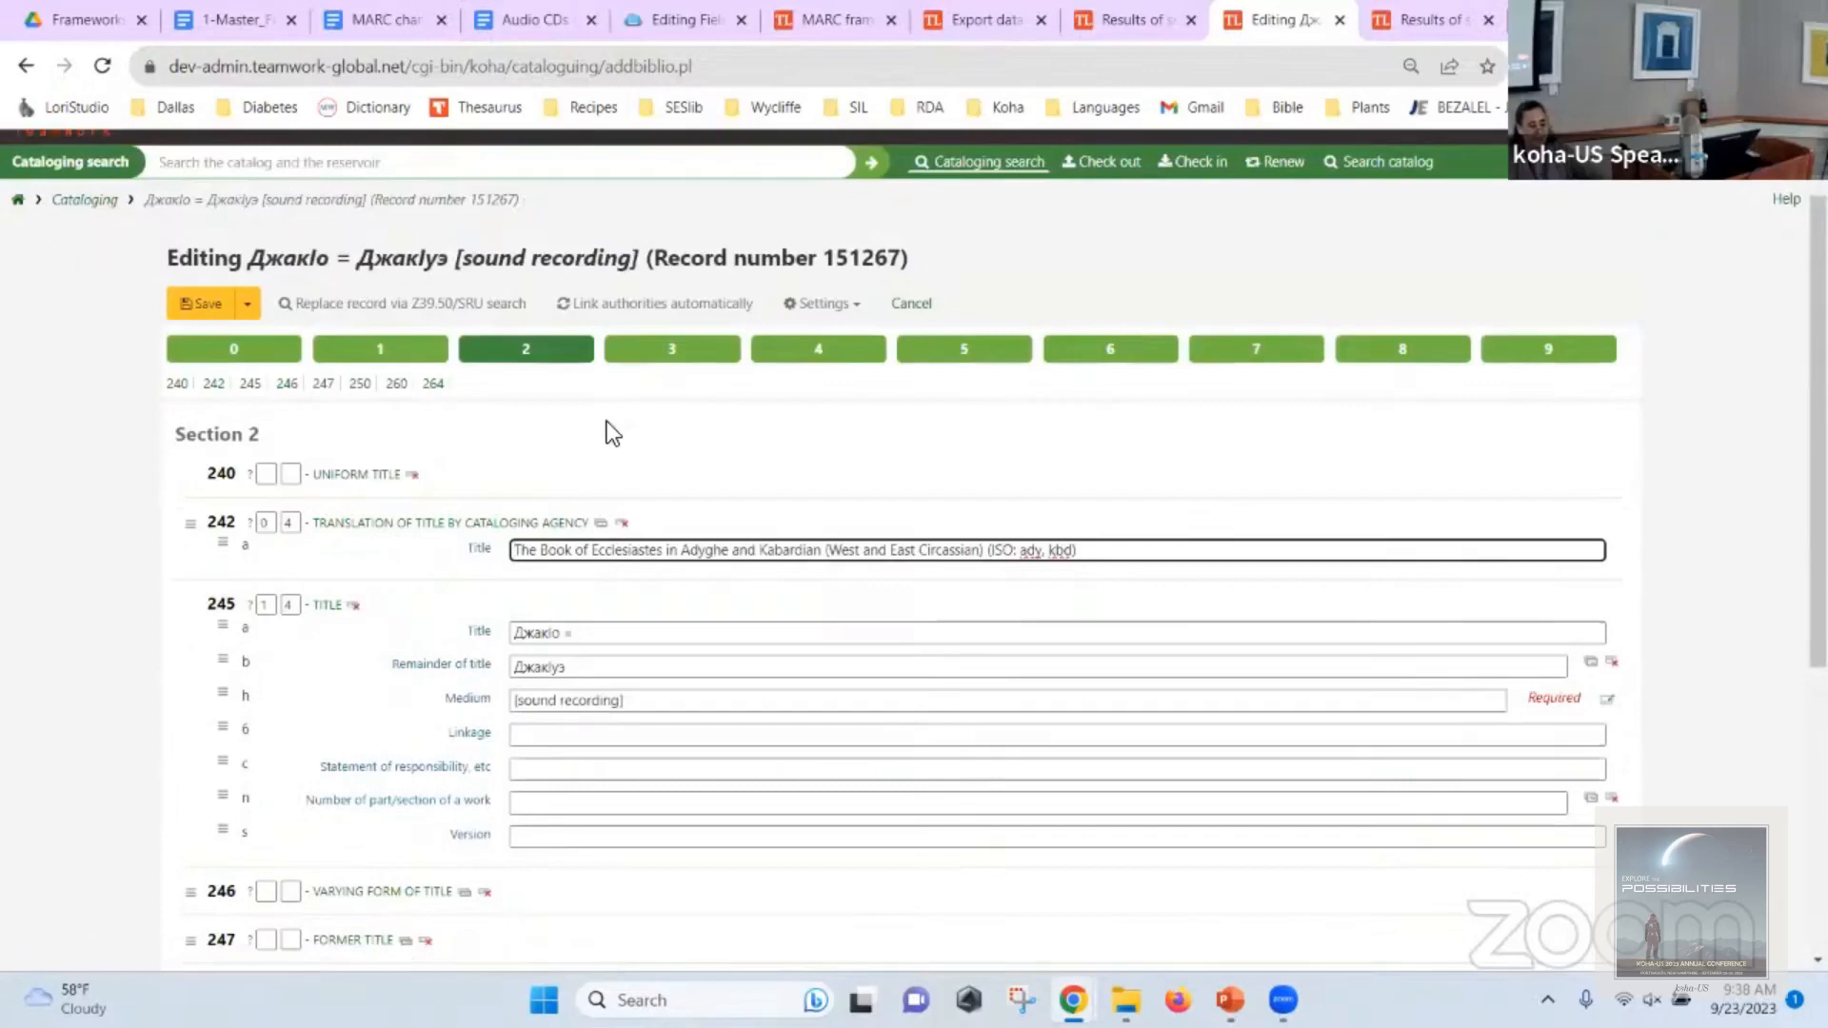
{"action": "scroll", "coordinate": [612, 425], "scroll_direction": "down", "scroll_amount": 5}
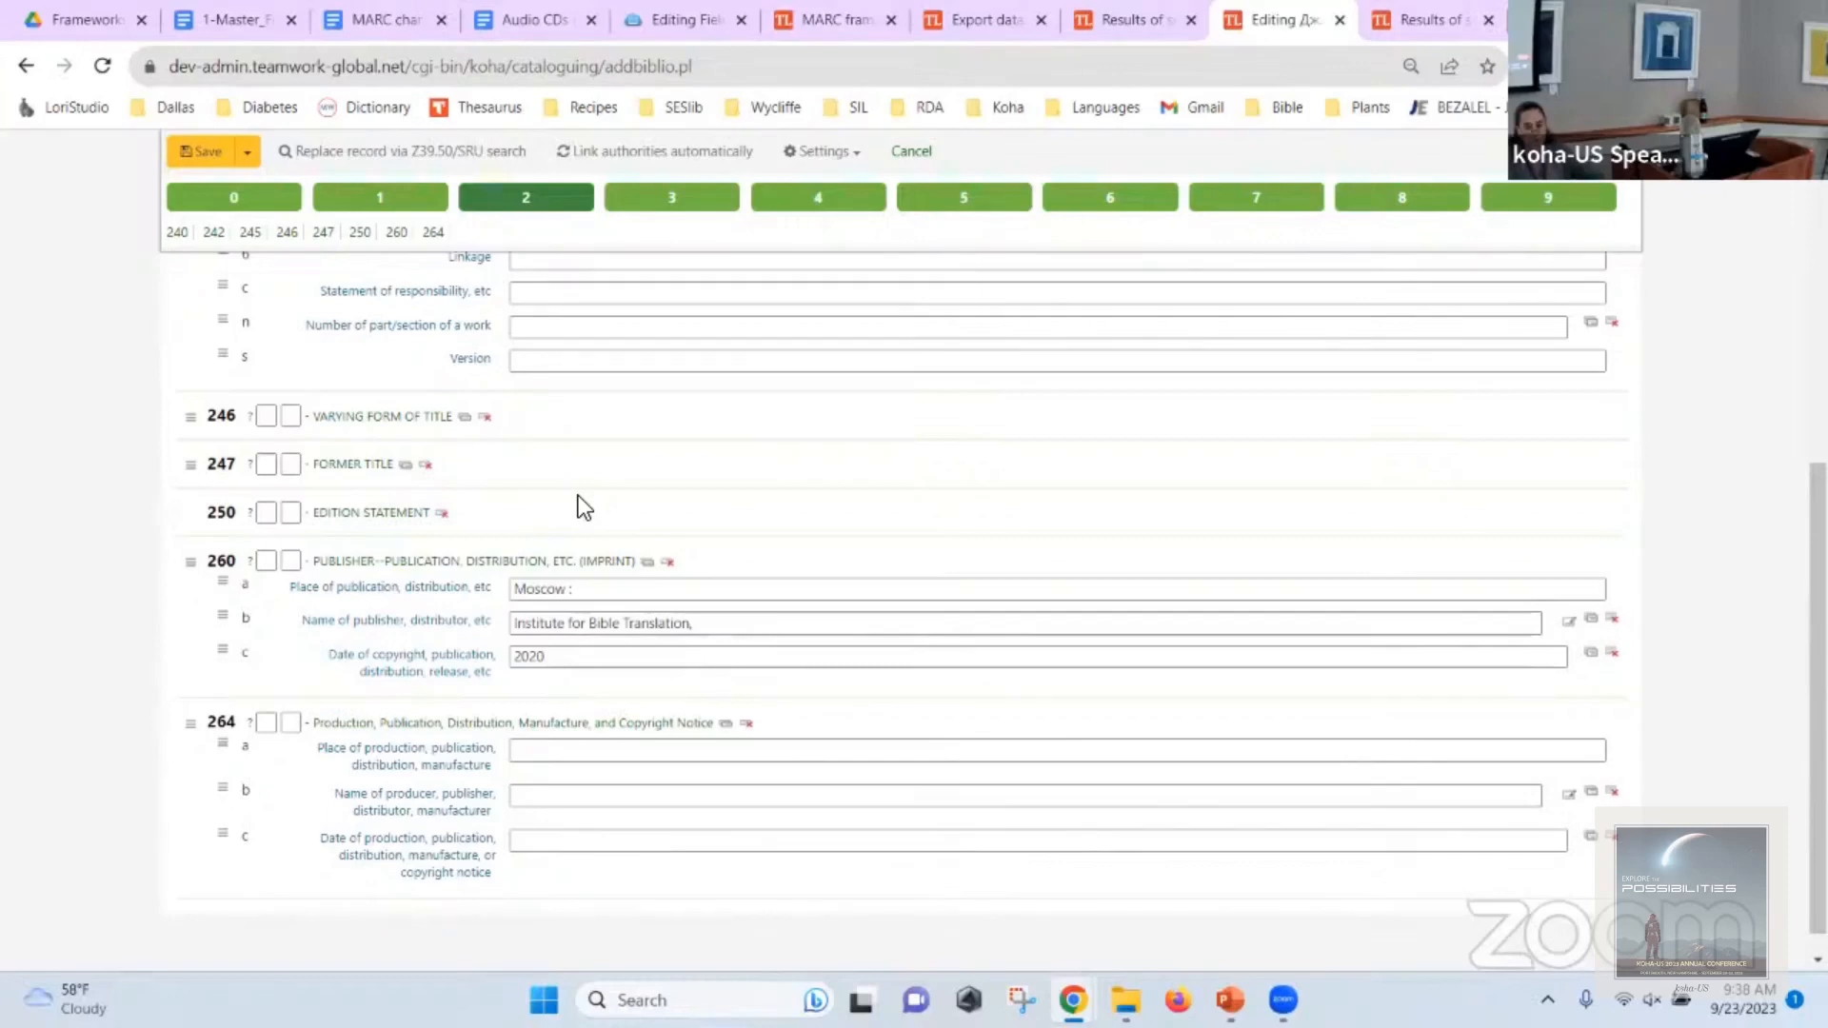
Search the Audio CD framework for tag 653.
{"action": "left_click", "coordinate": [830, 21]}
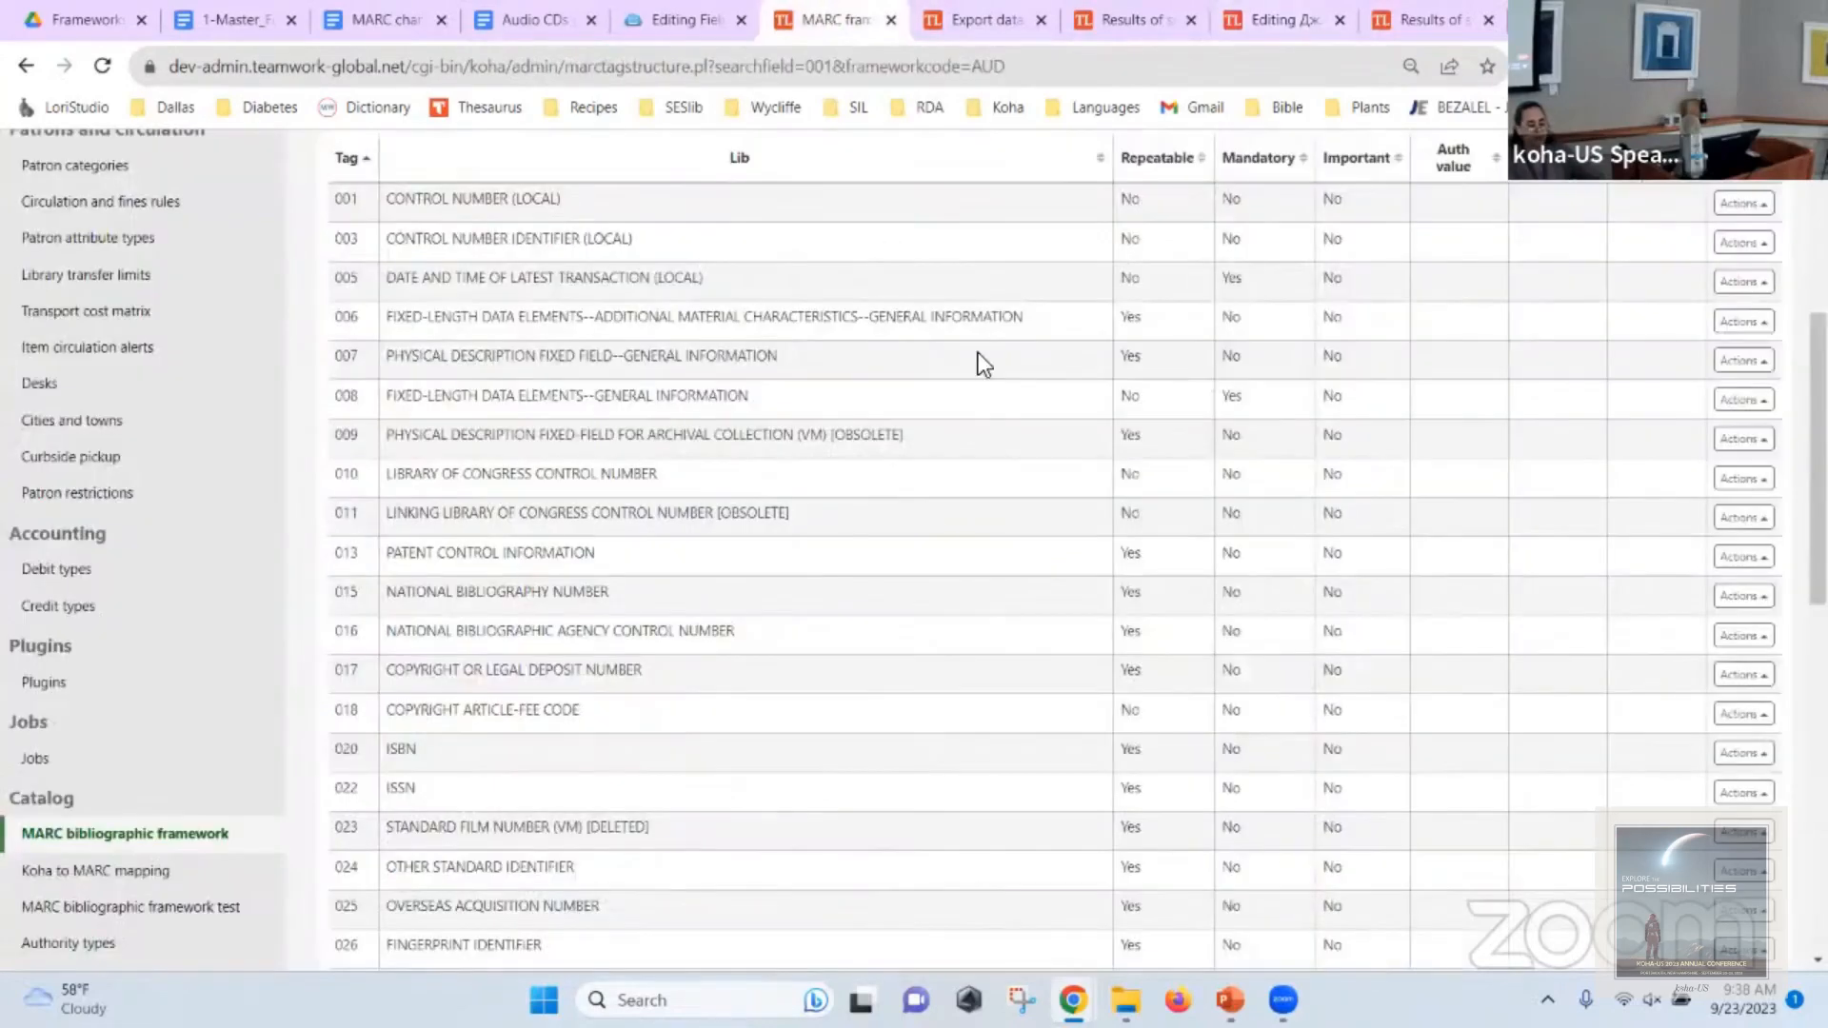
{"action": "scroll", "coordinate": [718, 442], "scroll_direction": "up", "scroll_amount": 5}
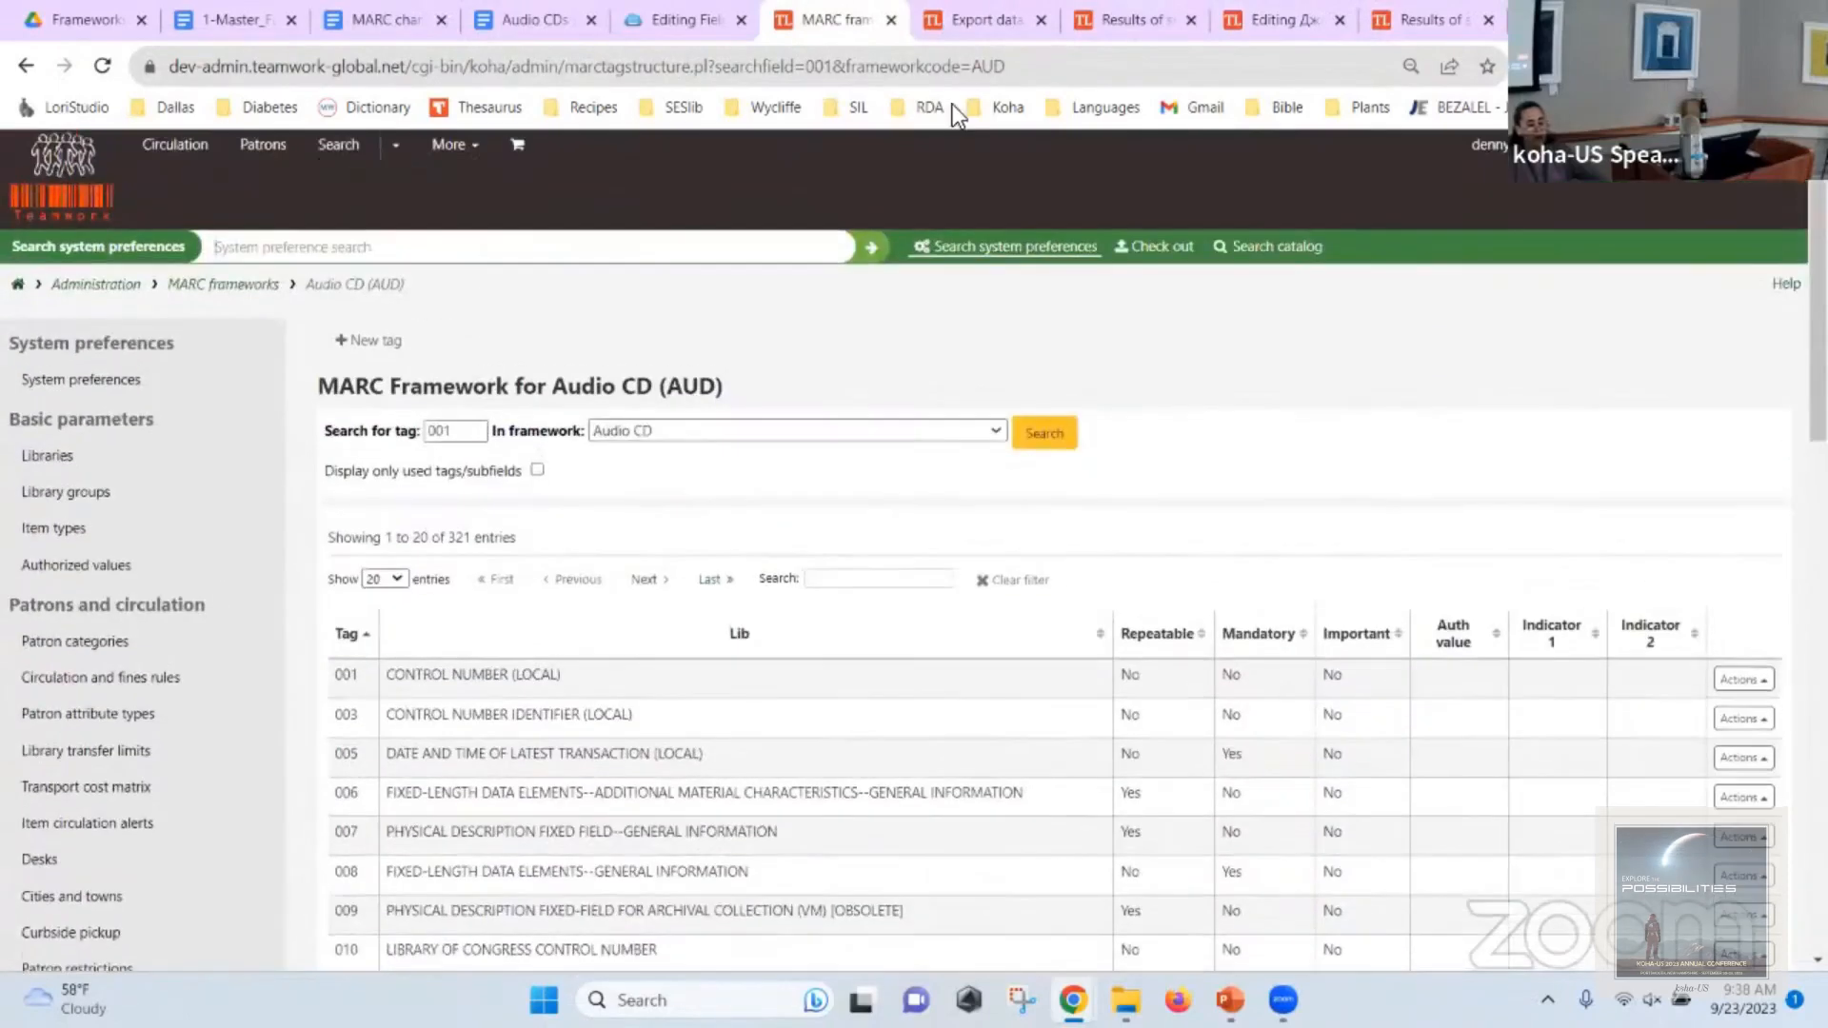
{"action": "double_click", "coordinate": [438, 436]}
{"action": "type", "text": "653"}
{"action": "key", "text": "Return"}
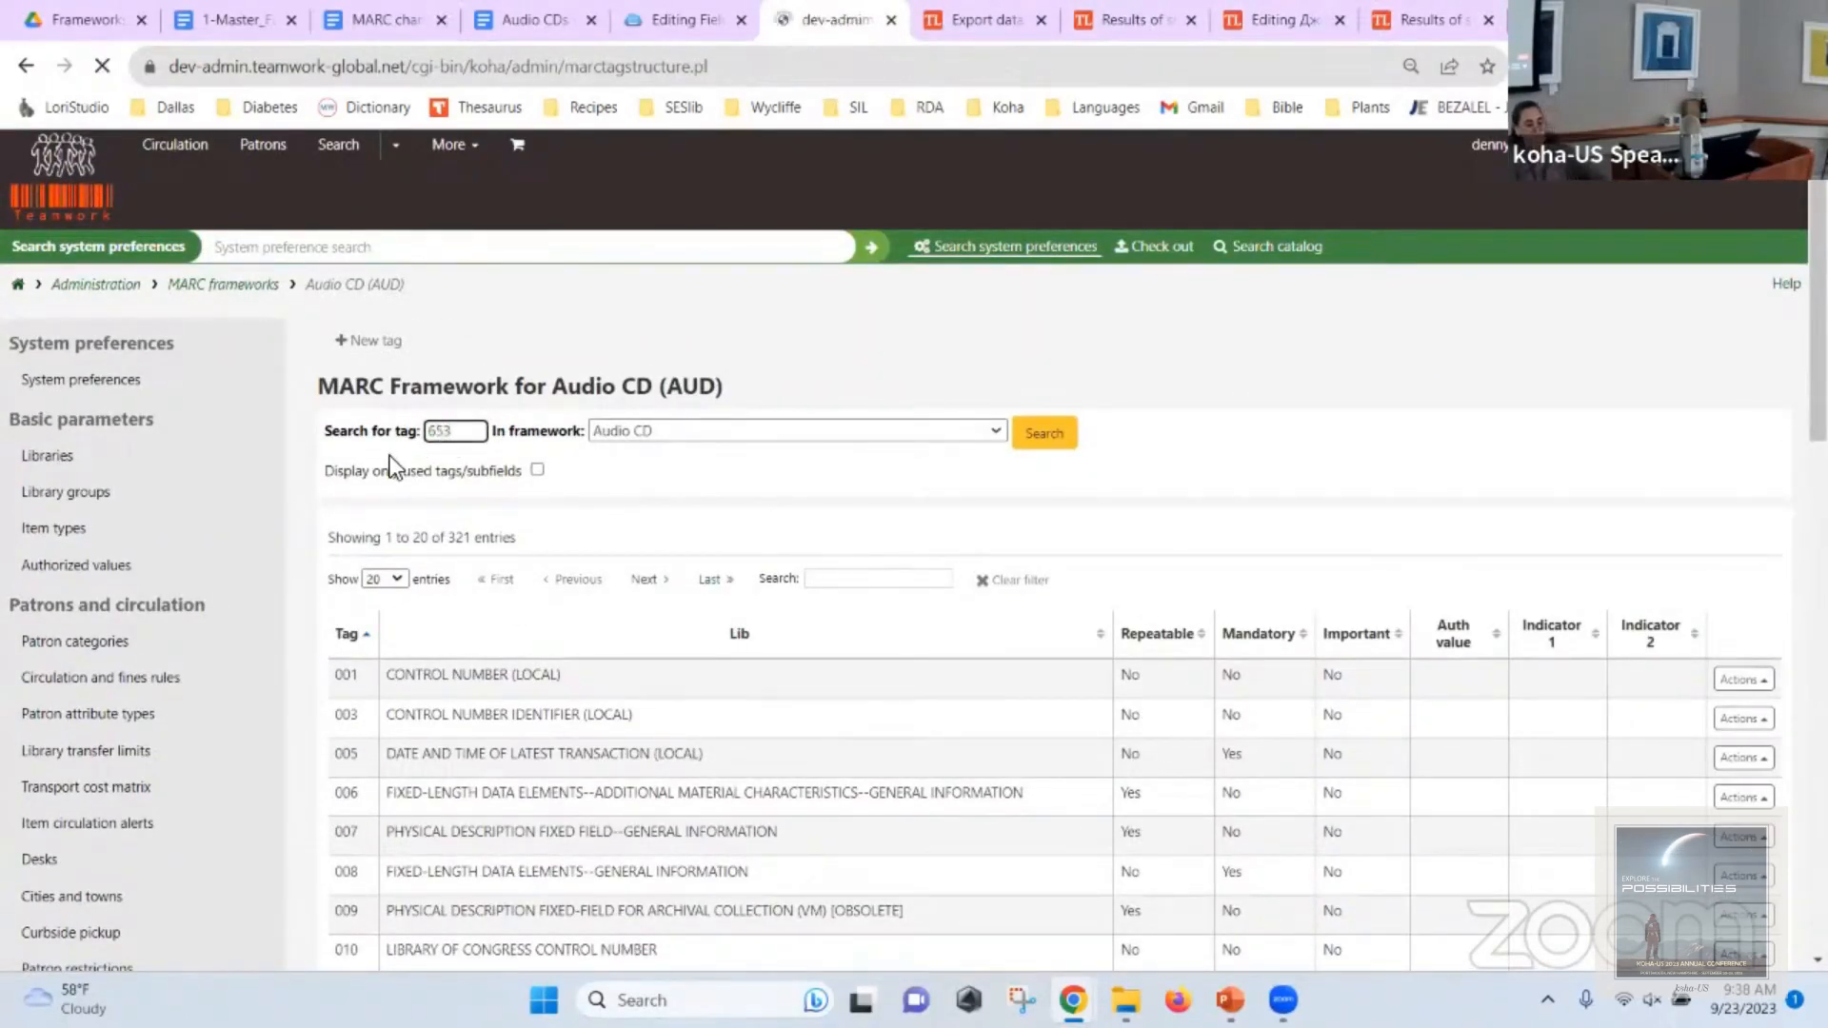
Check Section 6 of the sound recording record for tag 653 and return to the Audio CD framework's tag list.
{"action": "left_click", "coordinate": [1266, 19]}
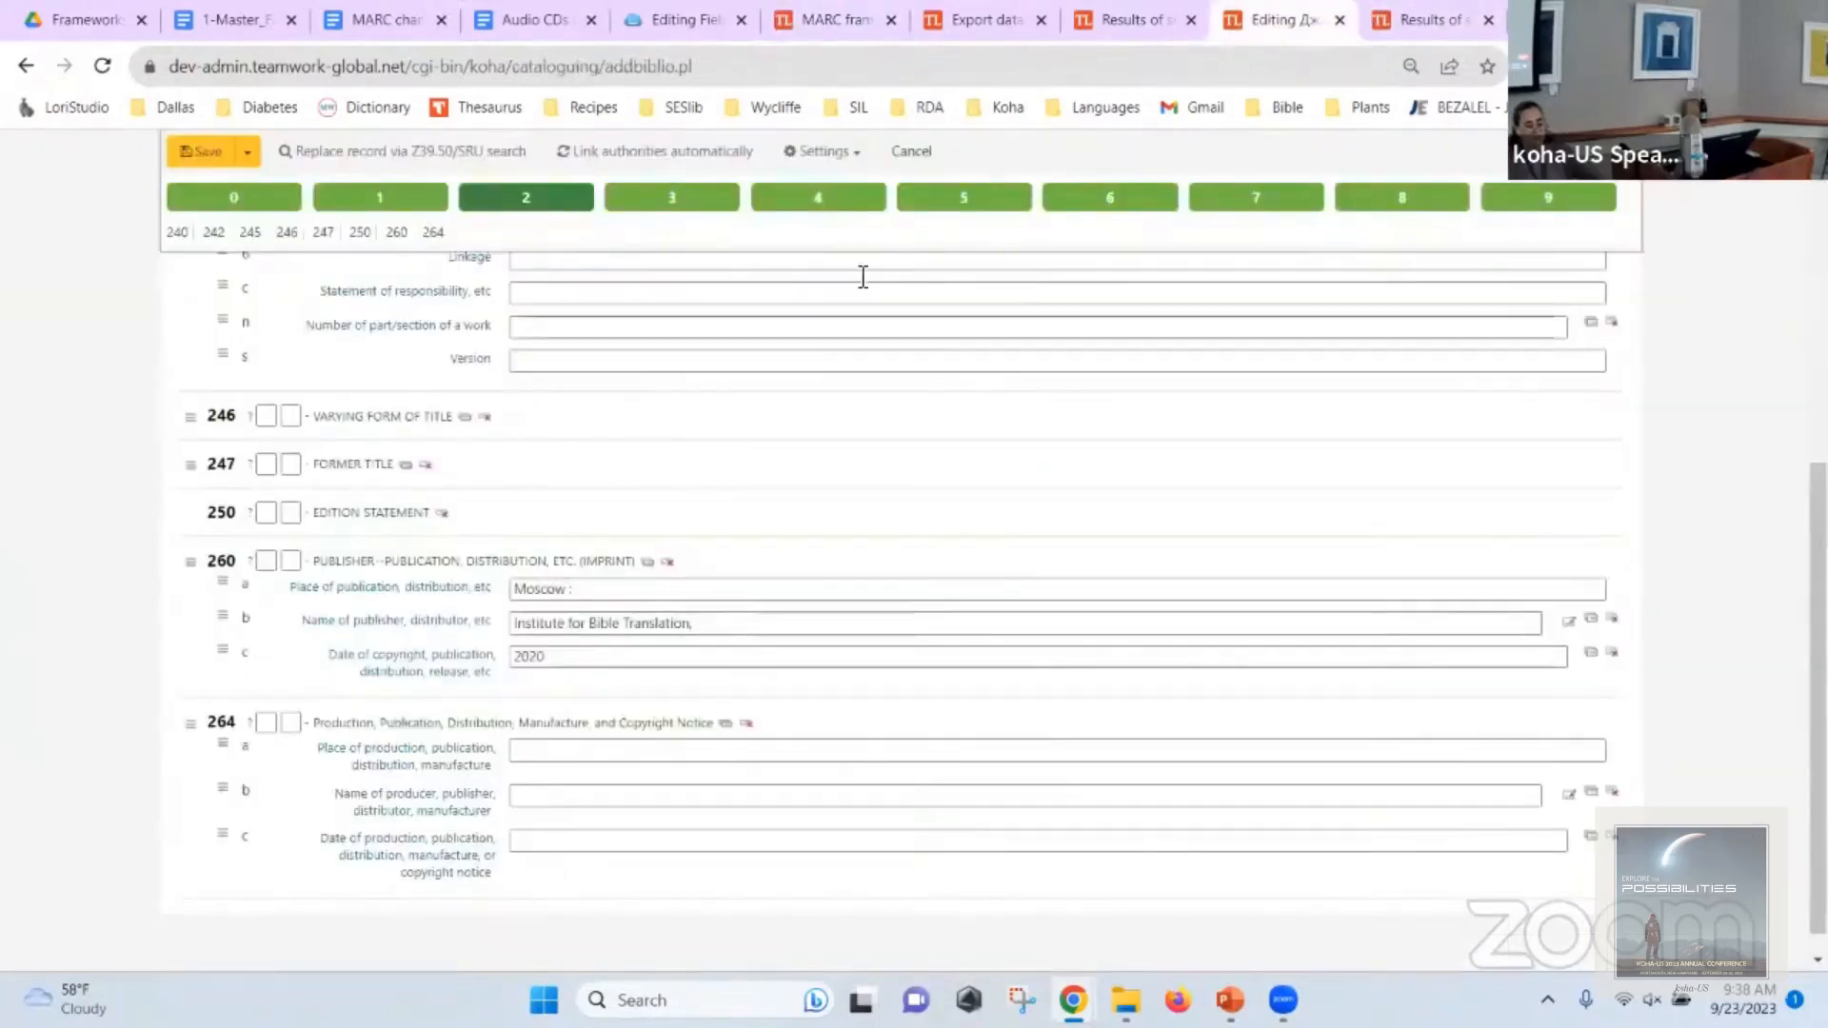
{"action": "left_click", "coordinate": [1123, 220]}
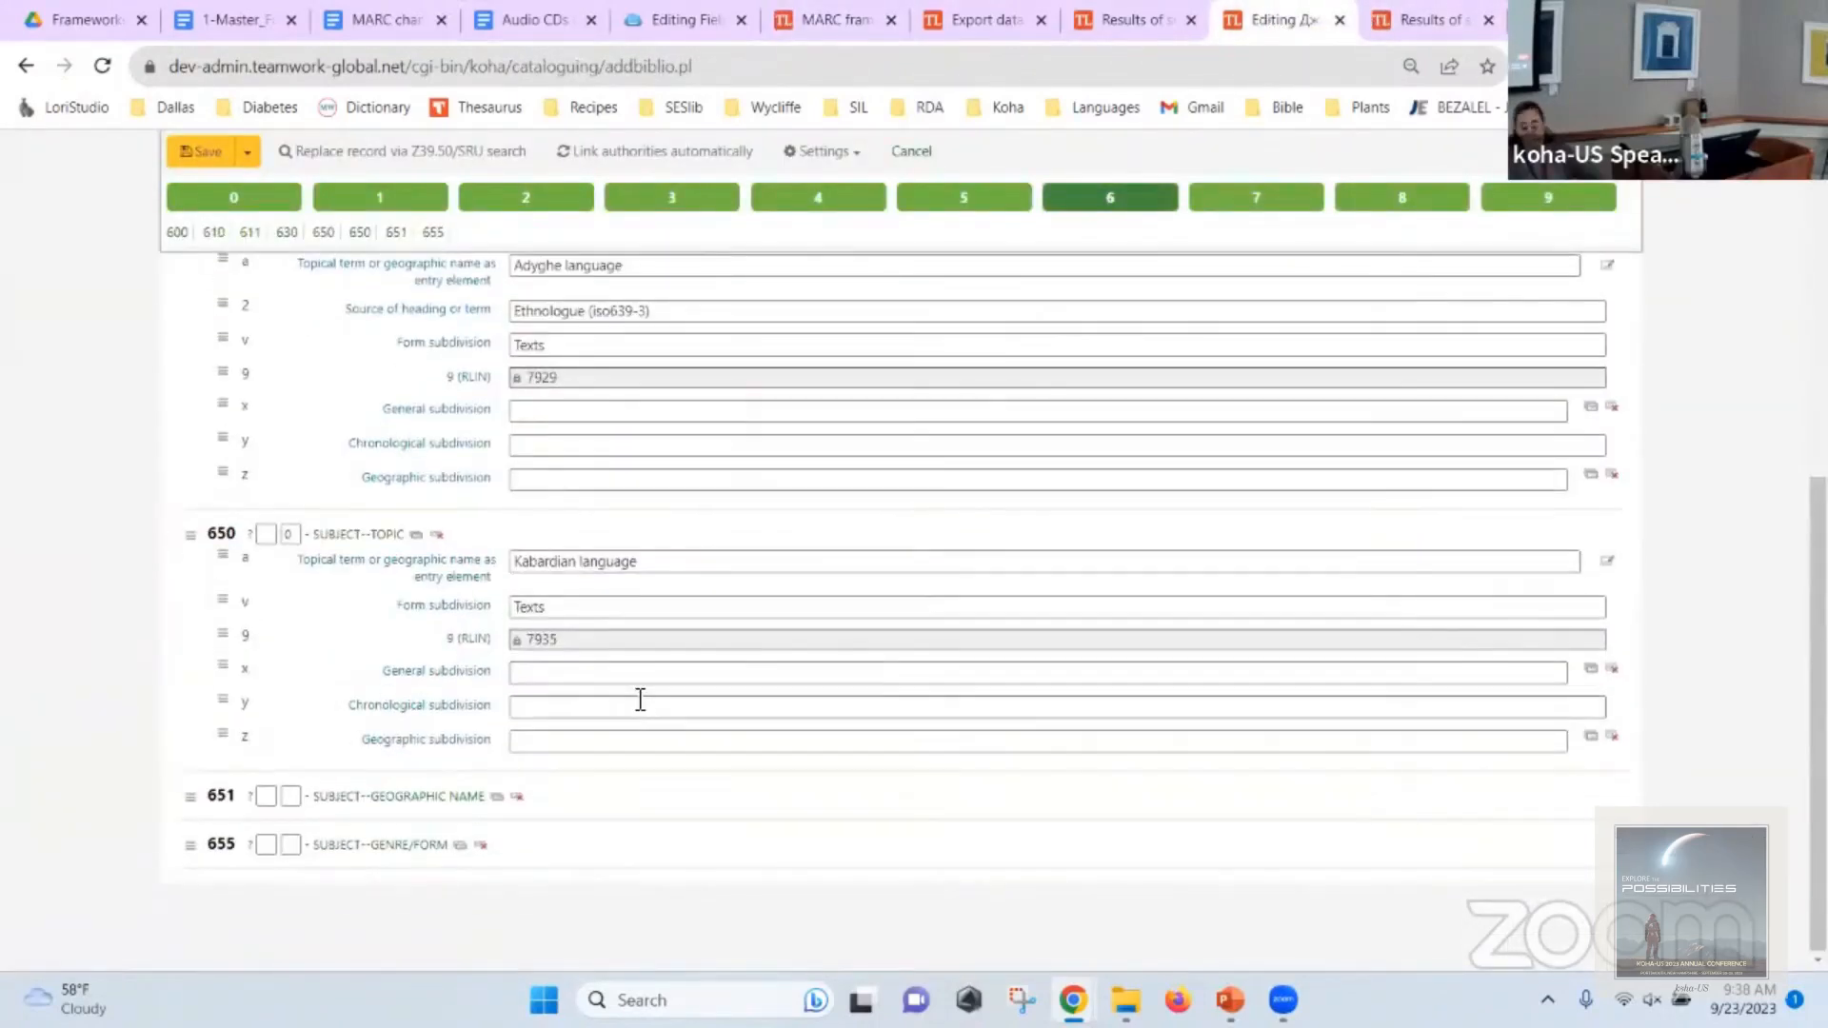
{"action": "left_click", "coordinate": [820, 20]}
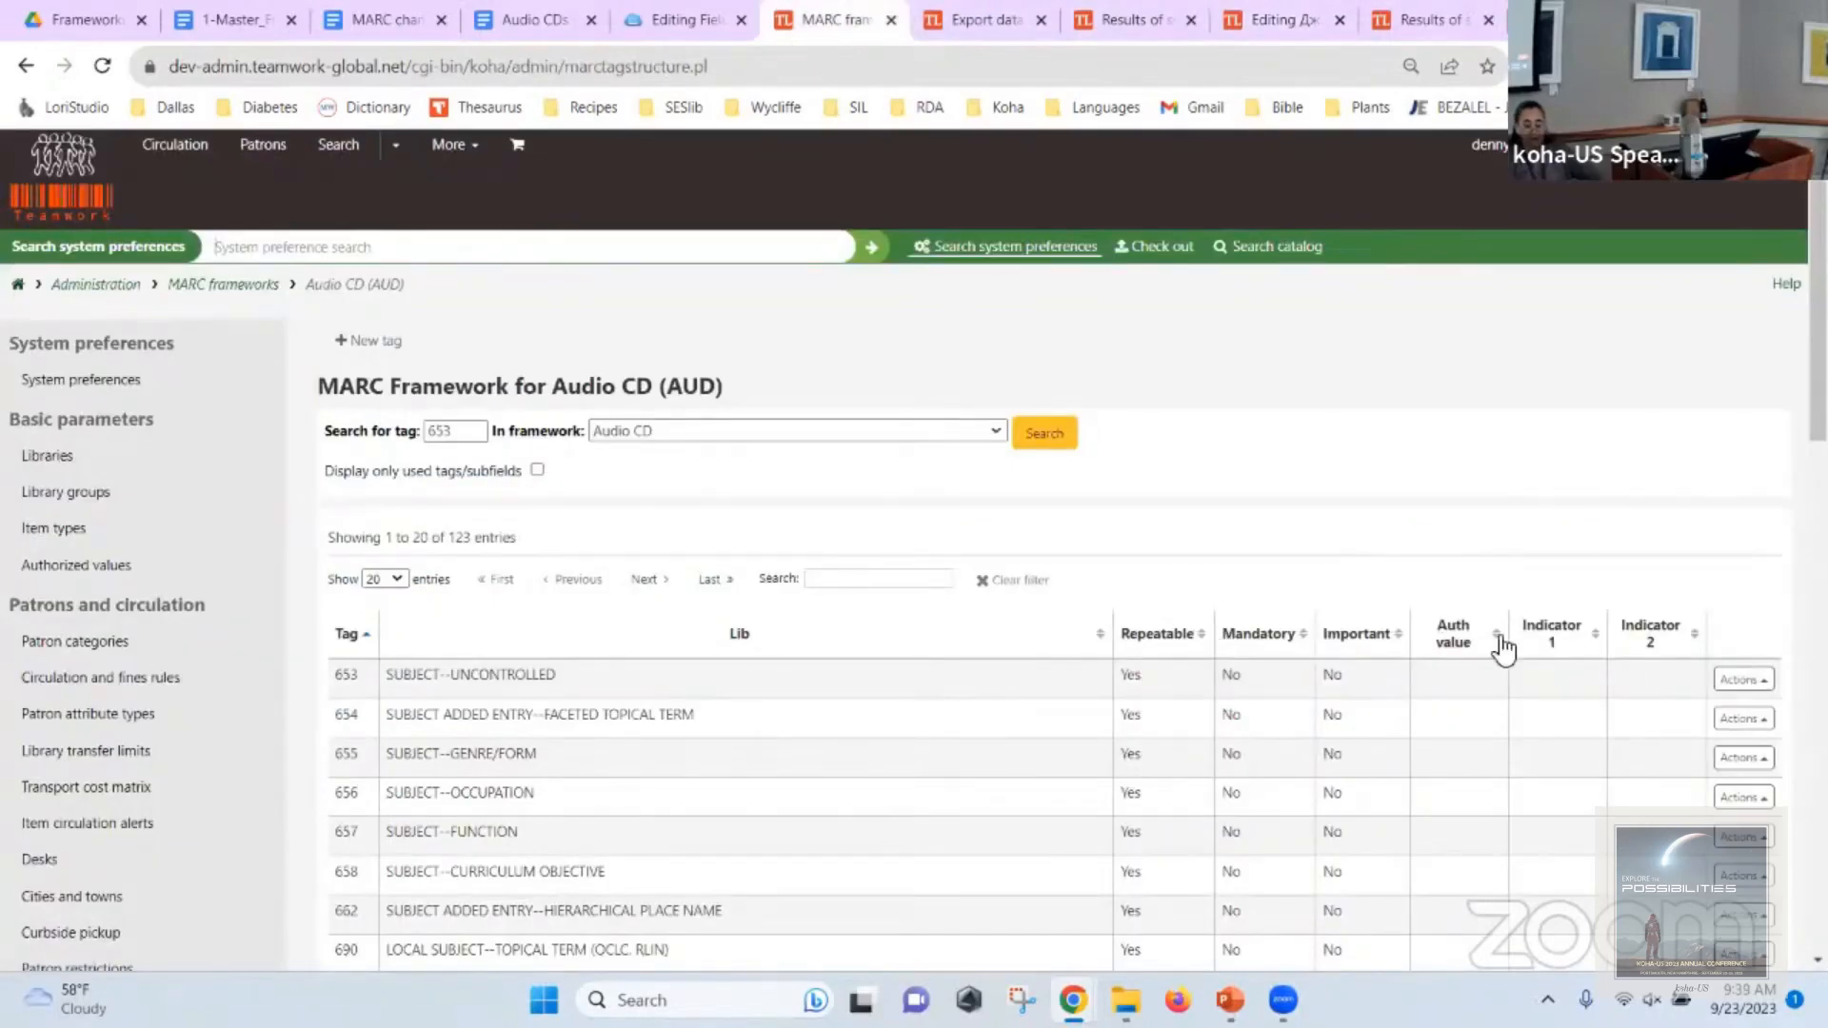
Inspect the tag-level settings of tag 653 and leave them without saving.
{"action": "left_click", "coordinate": [1739, 681]}
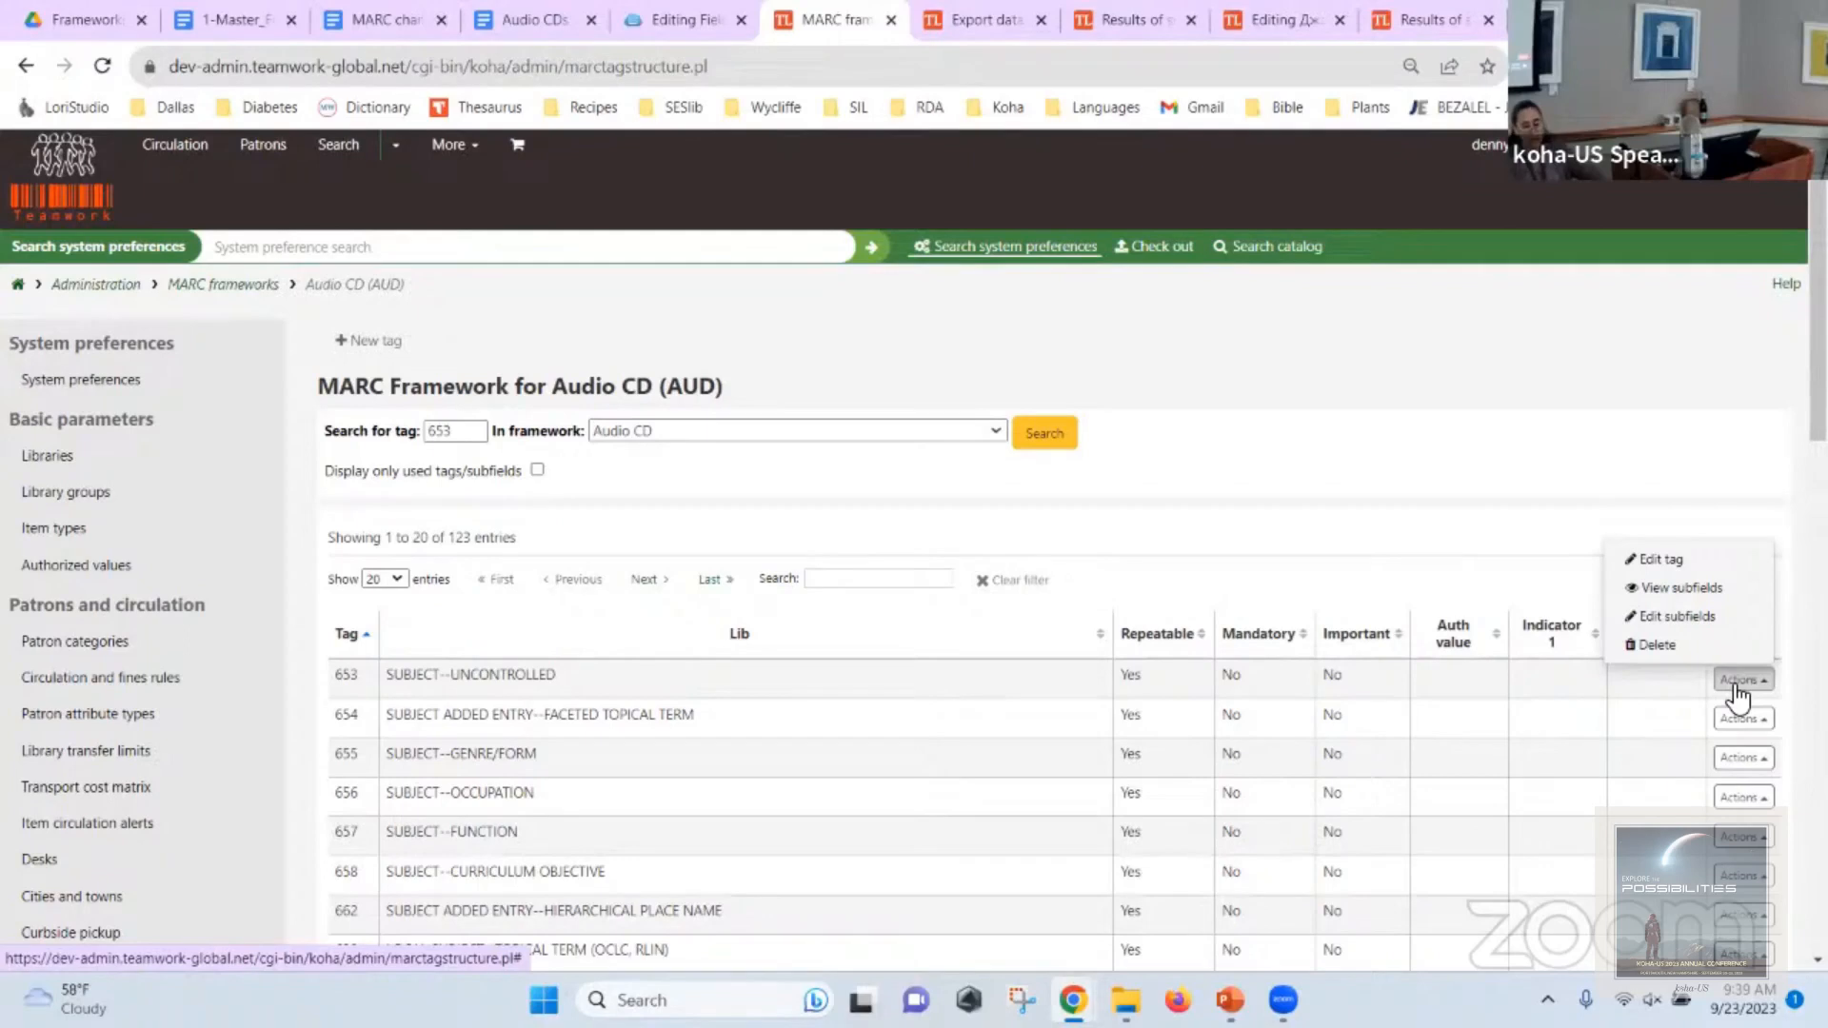
{"action": "left_click", "coordinate": [1744, 554]}
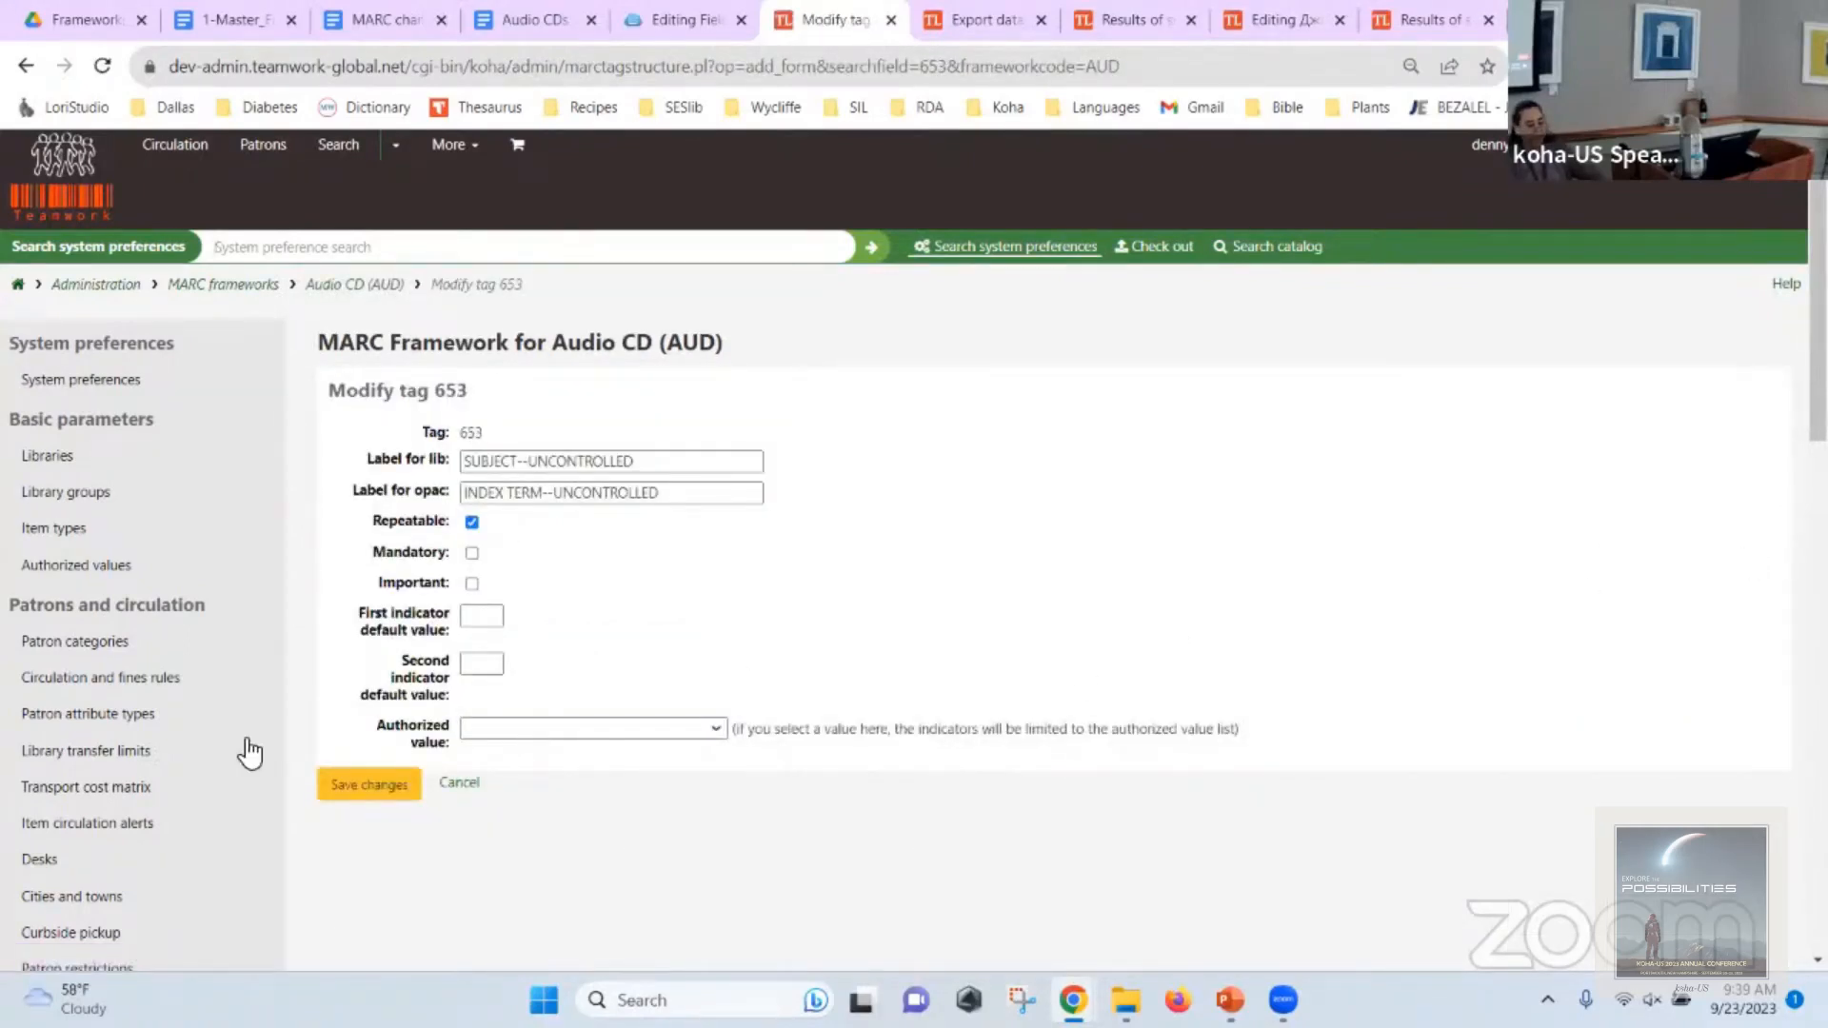
{"action": "left_click", "coordinate": [472, 780]}
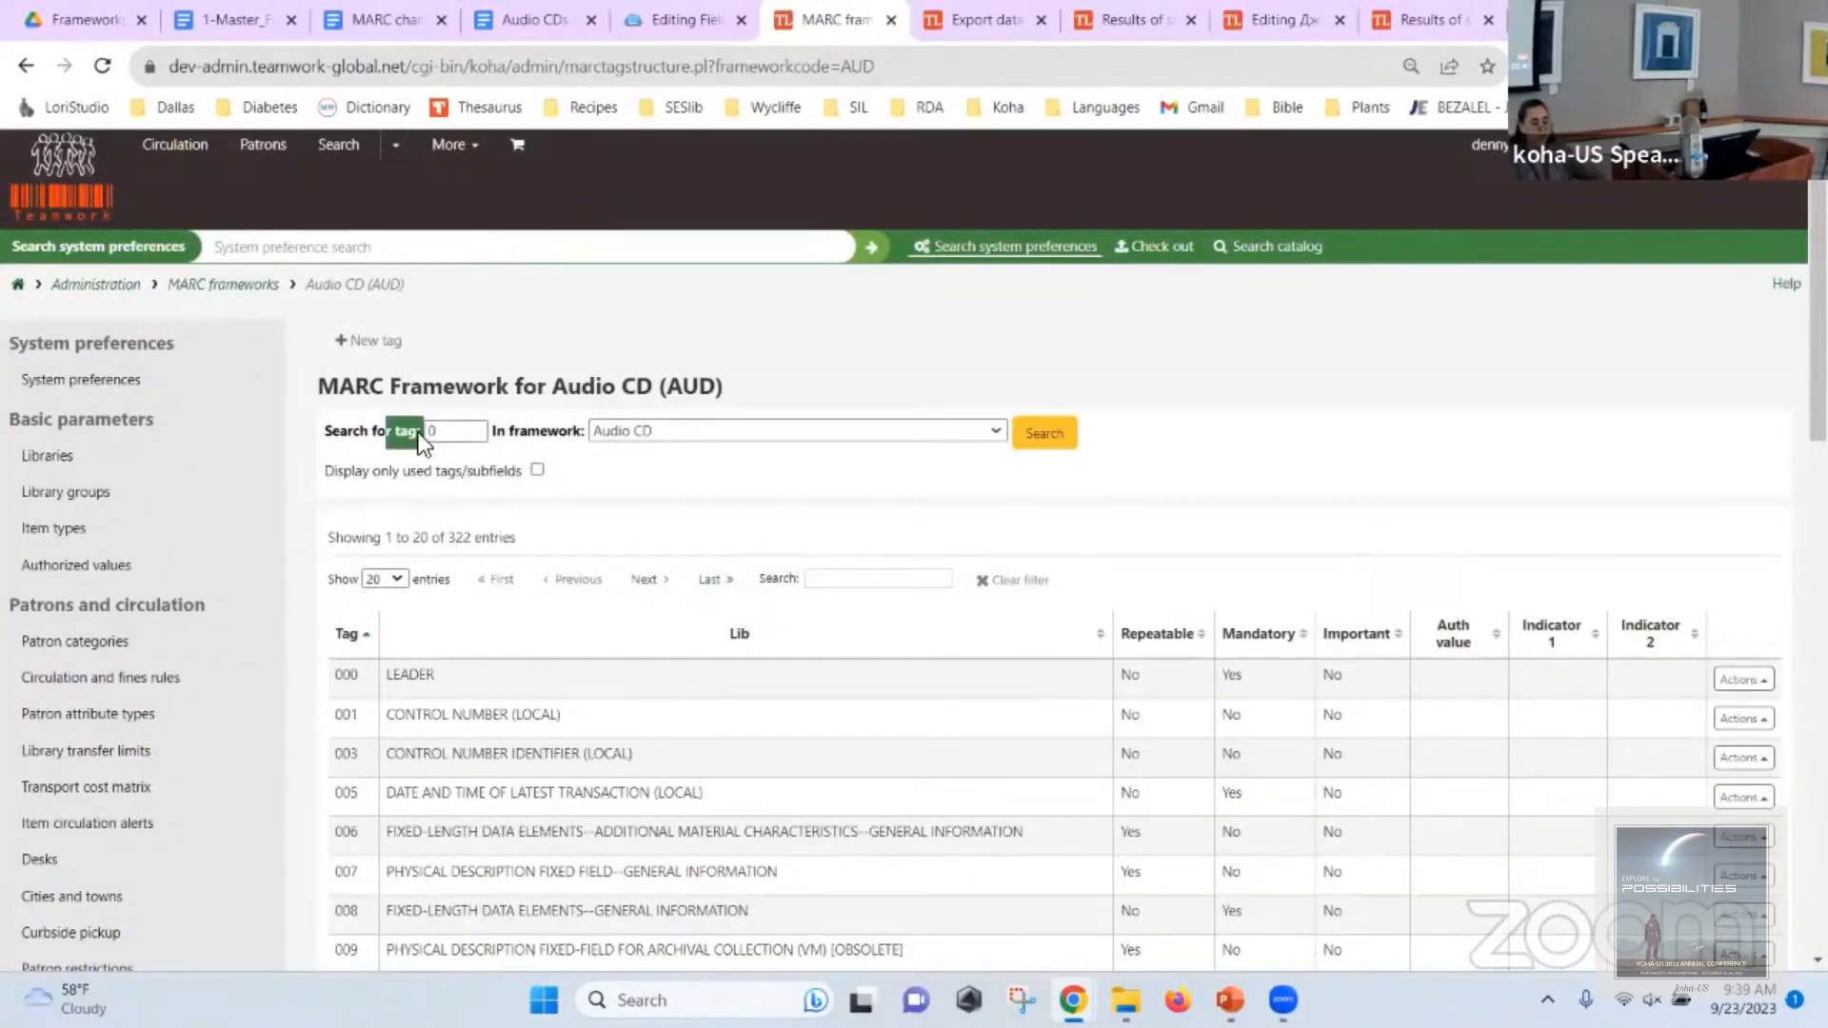
Look up tag 653 in the Audio CD framework again.
{"action": "left_click", "coordinate": [449, 431]}
{"action": "left_click_drag", "start_coordinate": [450, 432], "coordinate": [419, 422]}
{"action": "type", "text": "653"}
{"action": "key", "text": "Return"}
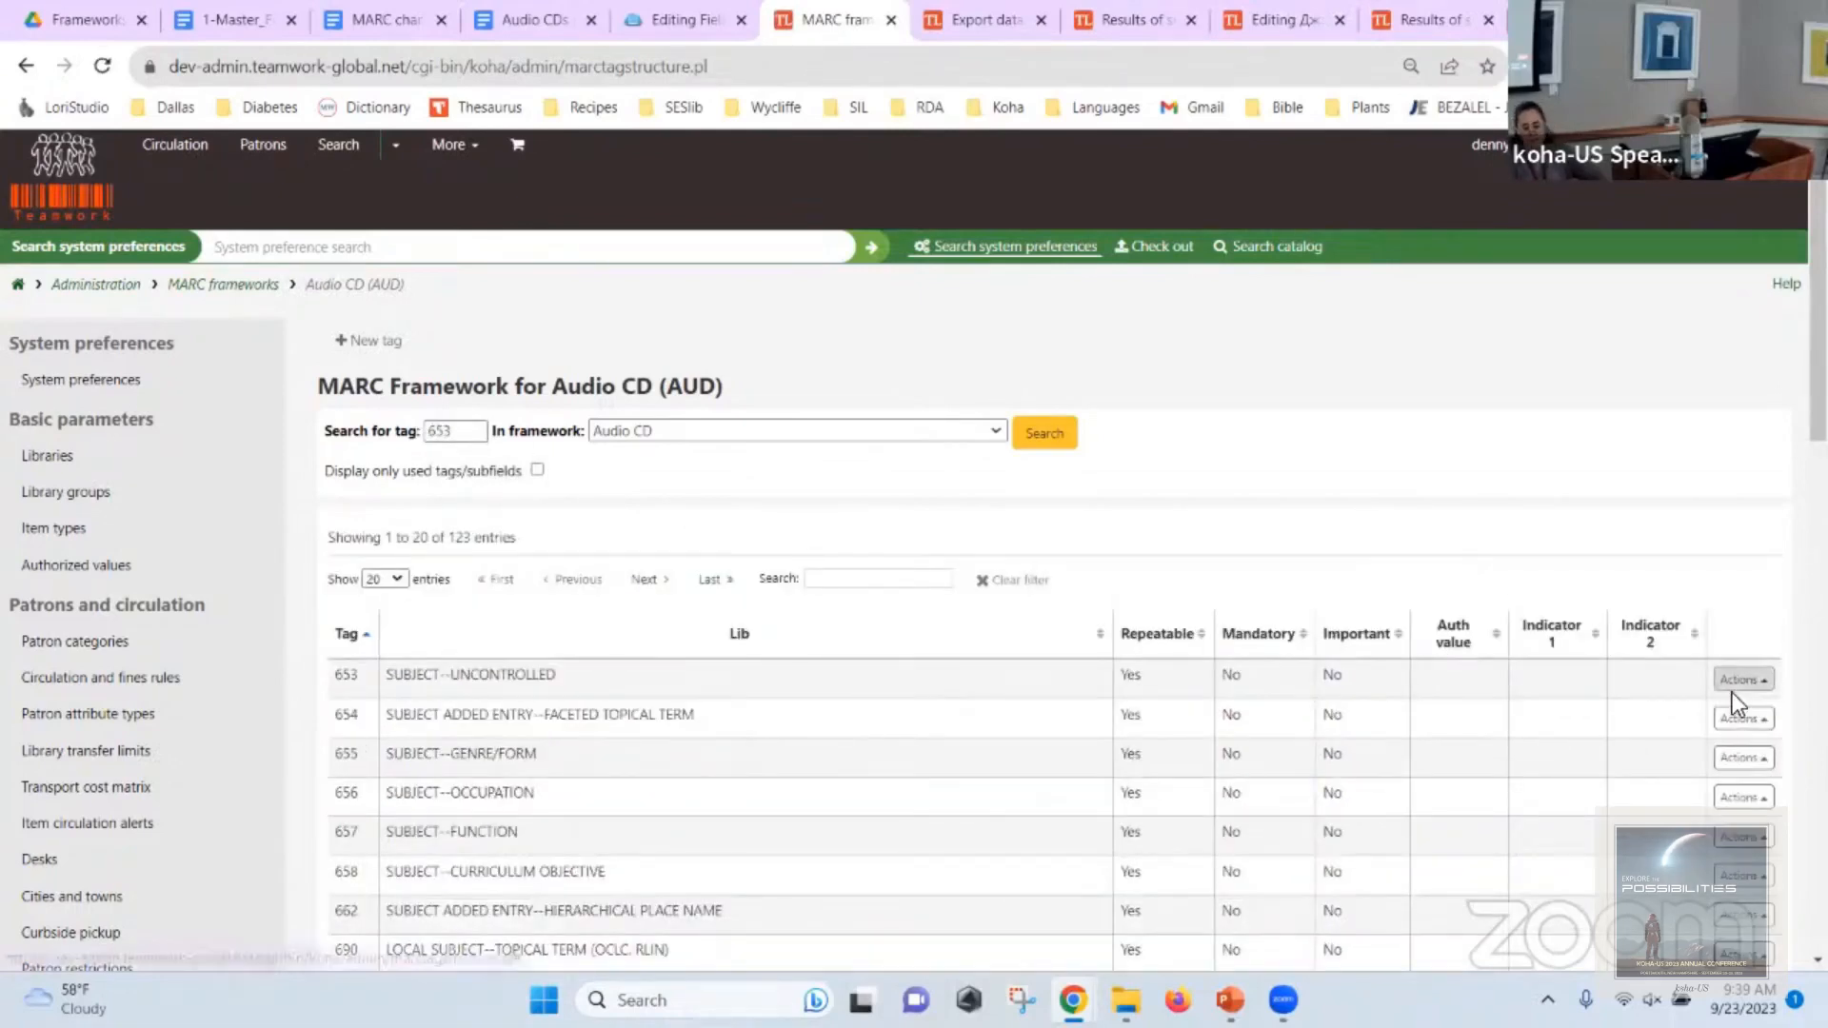
Make subfield a of tag 653 visible in the Editor and save the subfield constraints.
{"action": "left_click", "coordinate": [1737, 680]}
{"action": "left_click", "coordinate": [1725, 614]}
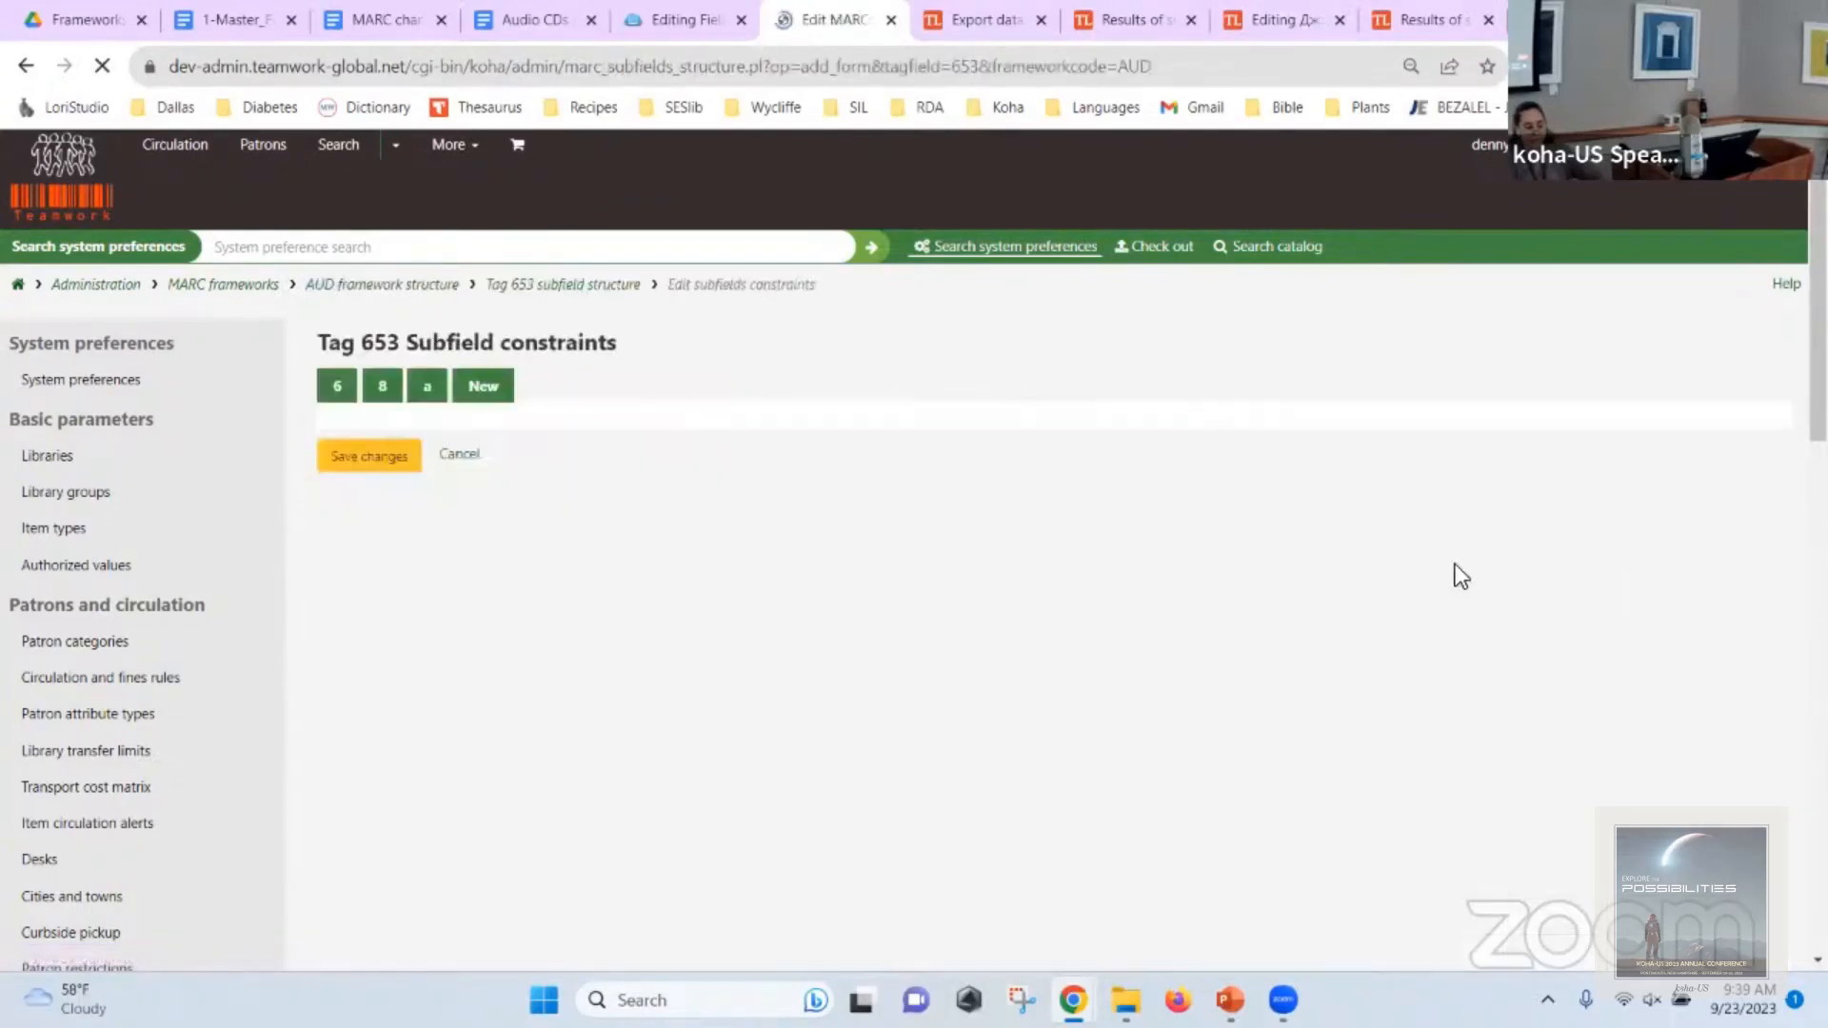
{"action": "scroll", "coordinate": [448, 474], "scroll_direction": "down", "scroll_amount": 4}
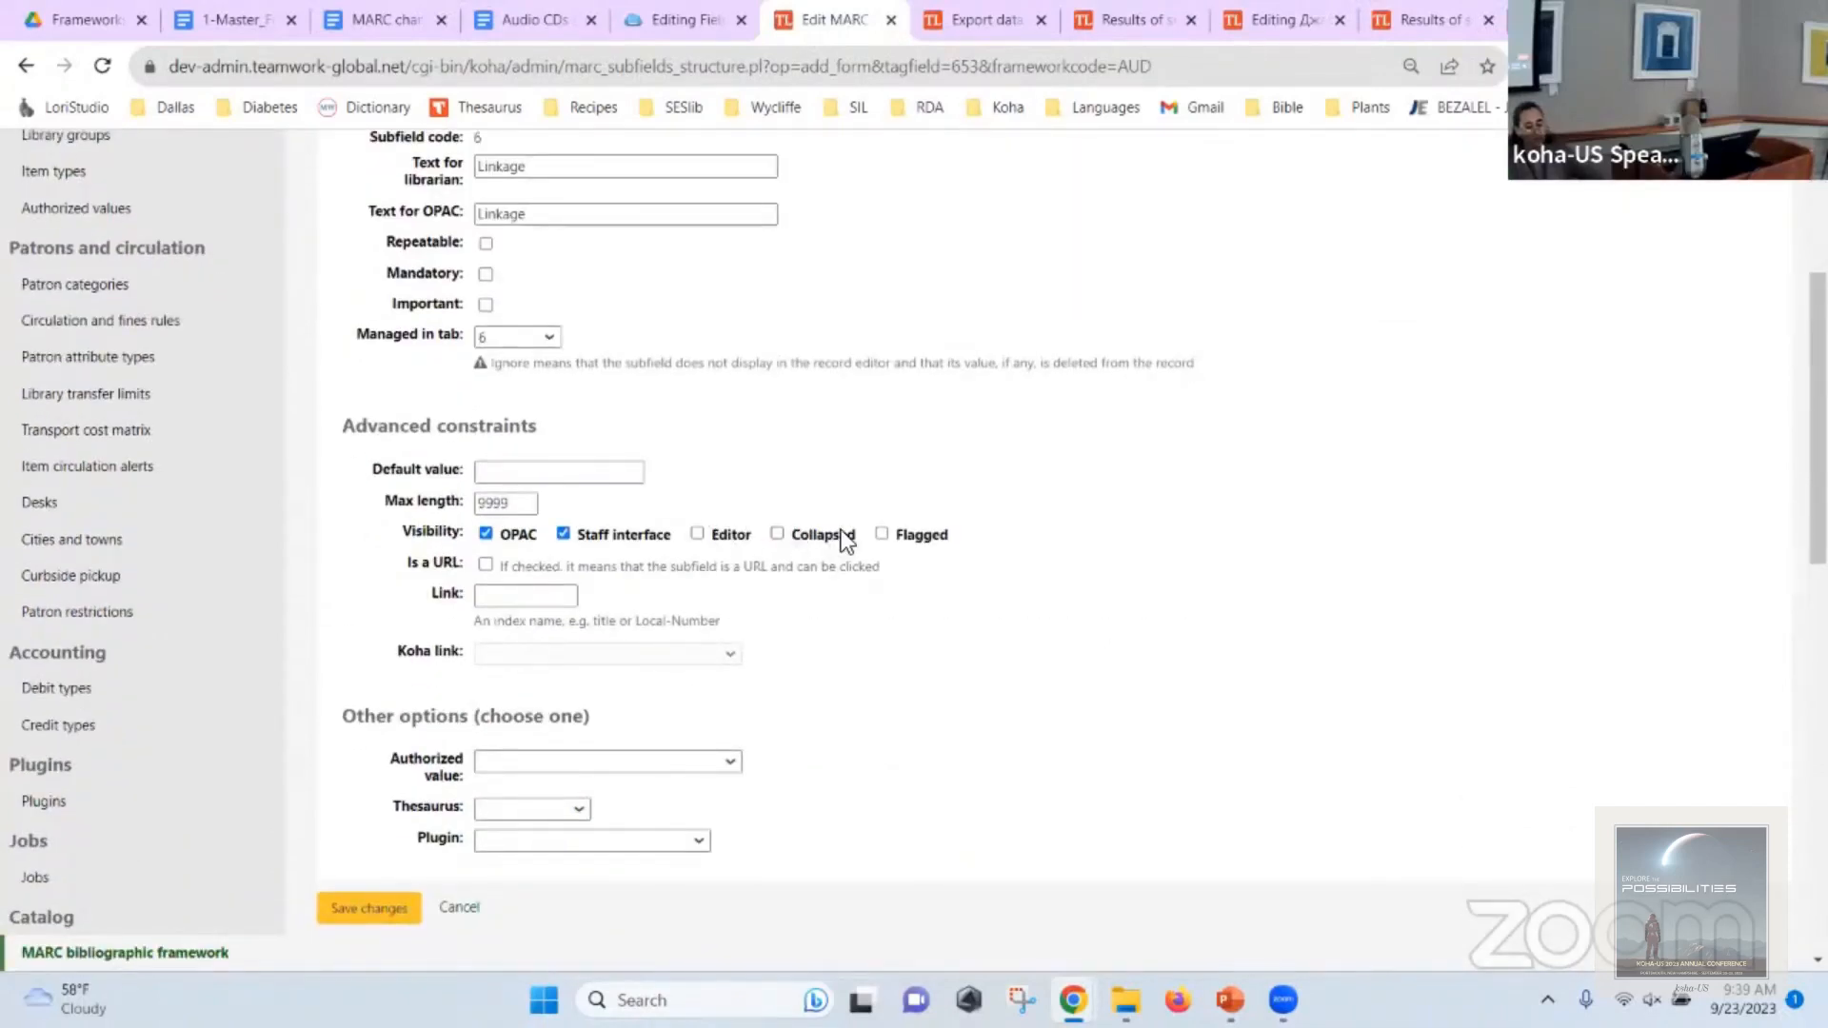
{"action": "scroll", "coordinate": [419, 317], "scroll_direction": "up", "scroll_amount": 1}
{"action": "left_click", "coordinate": [427, 153]}
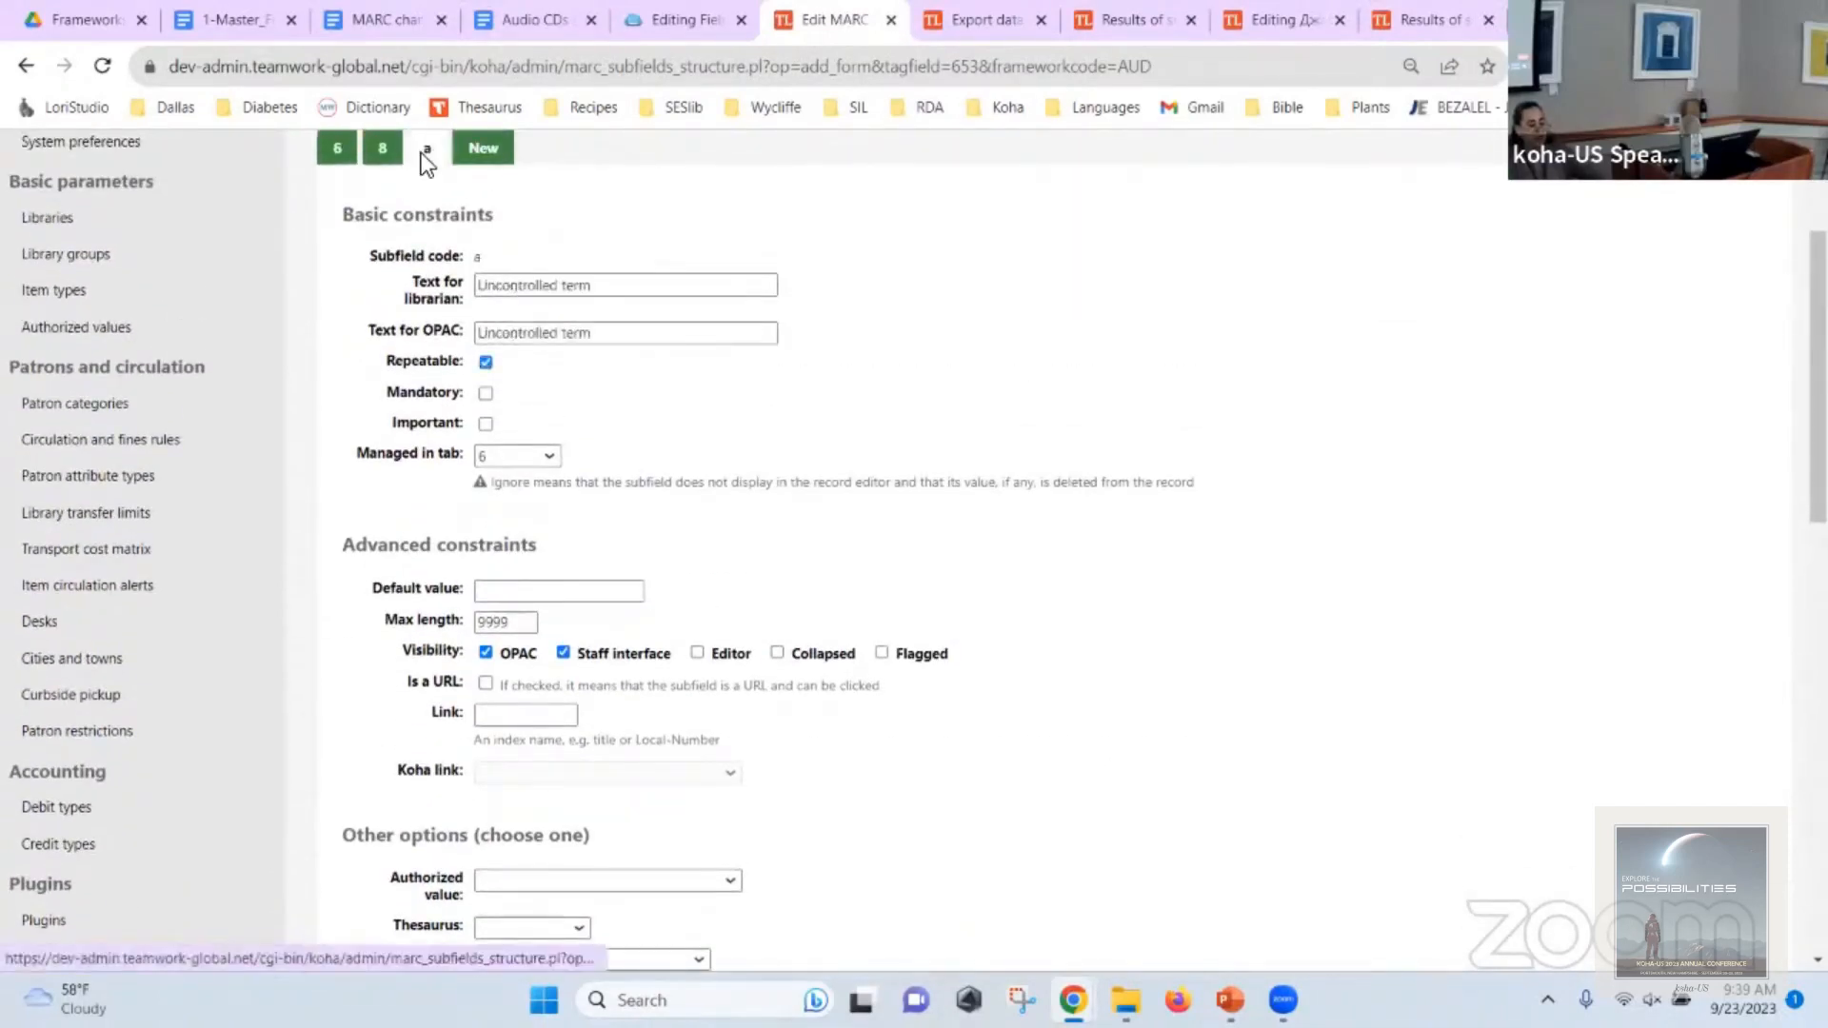
{"action": "left_click", "coordinate": [717, 656]}
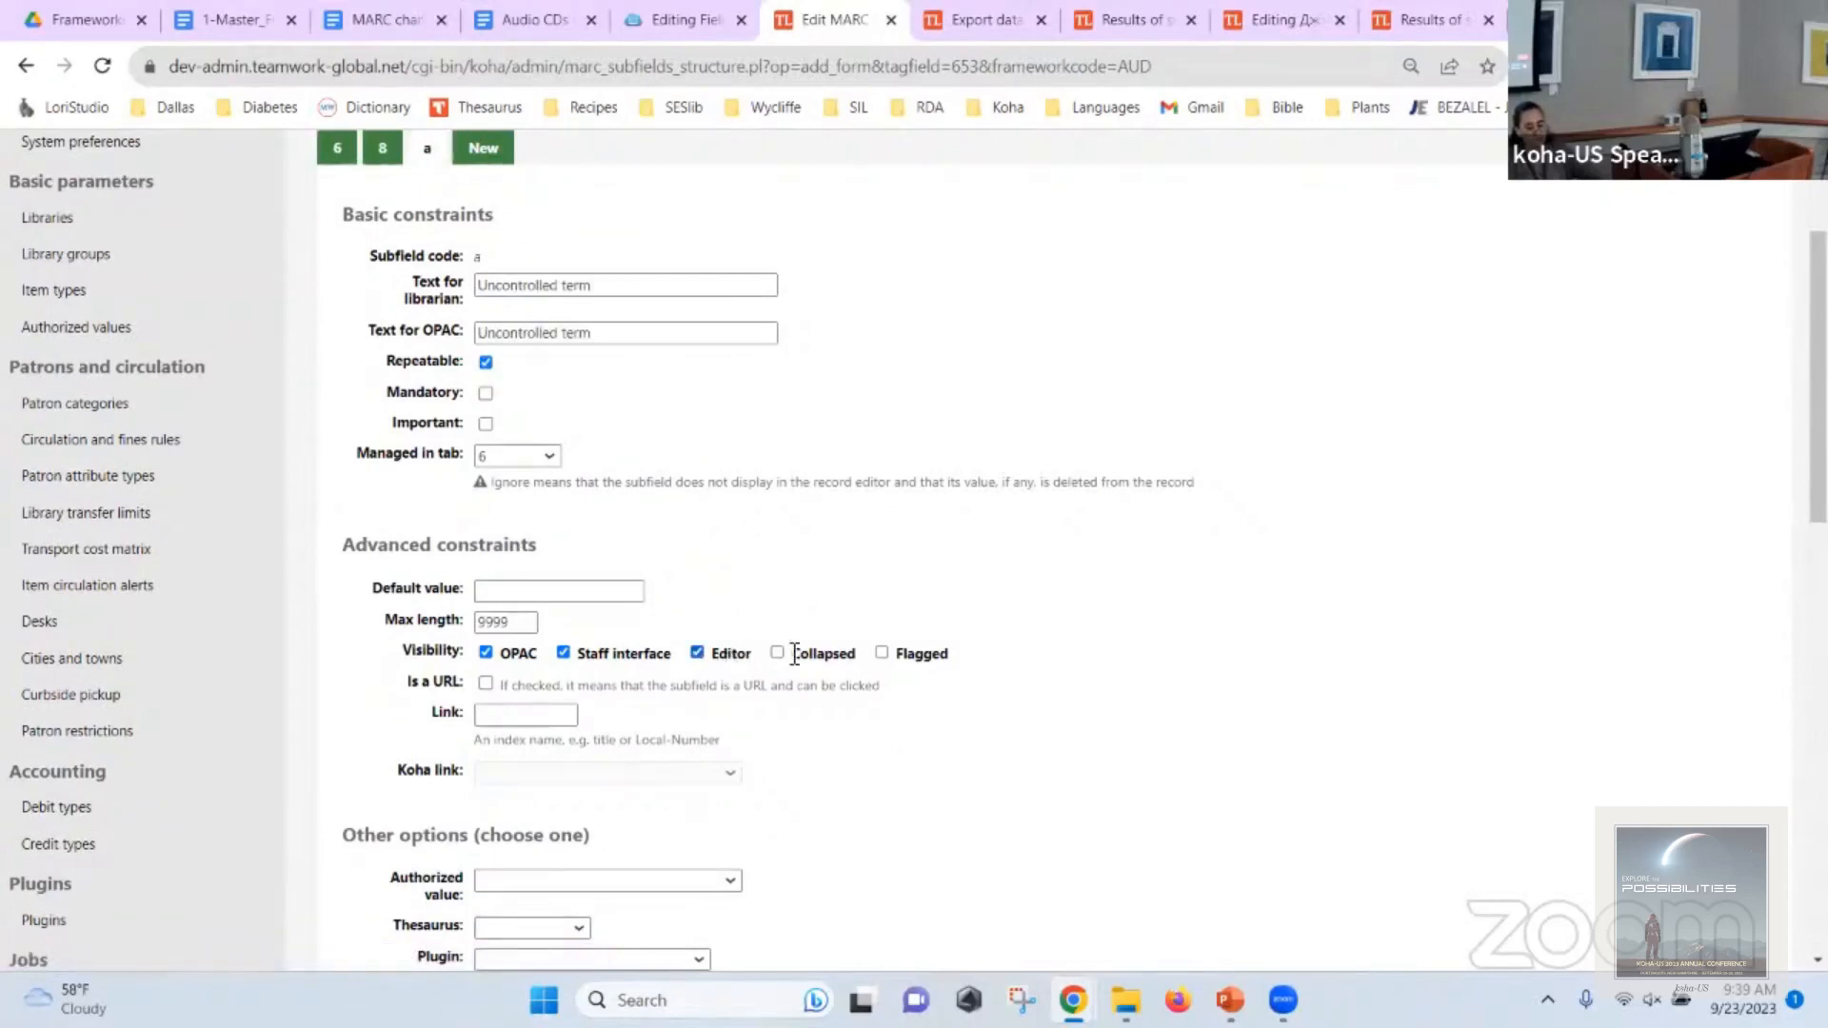
{"action": "scroll", "coordinate": [769, 649], "scroll_direction": "down", "scroll_amount": 5}
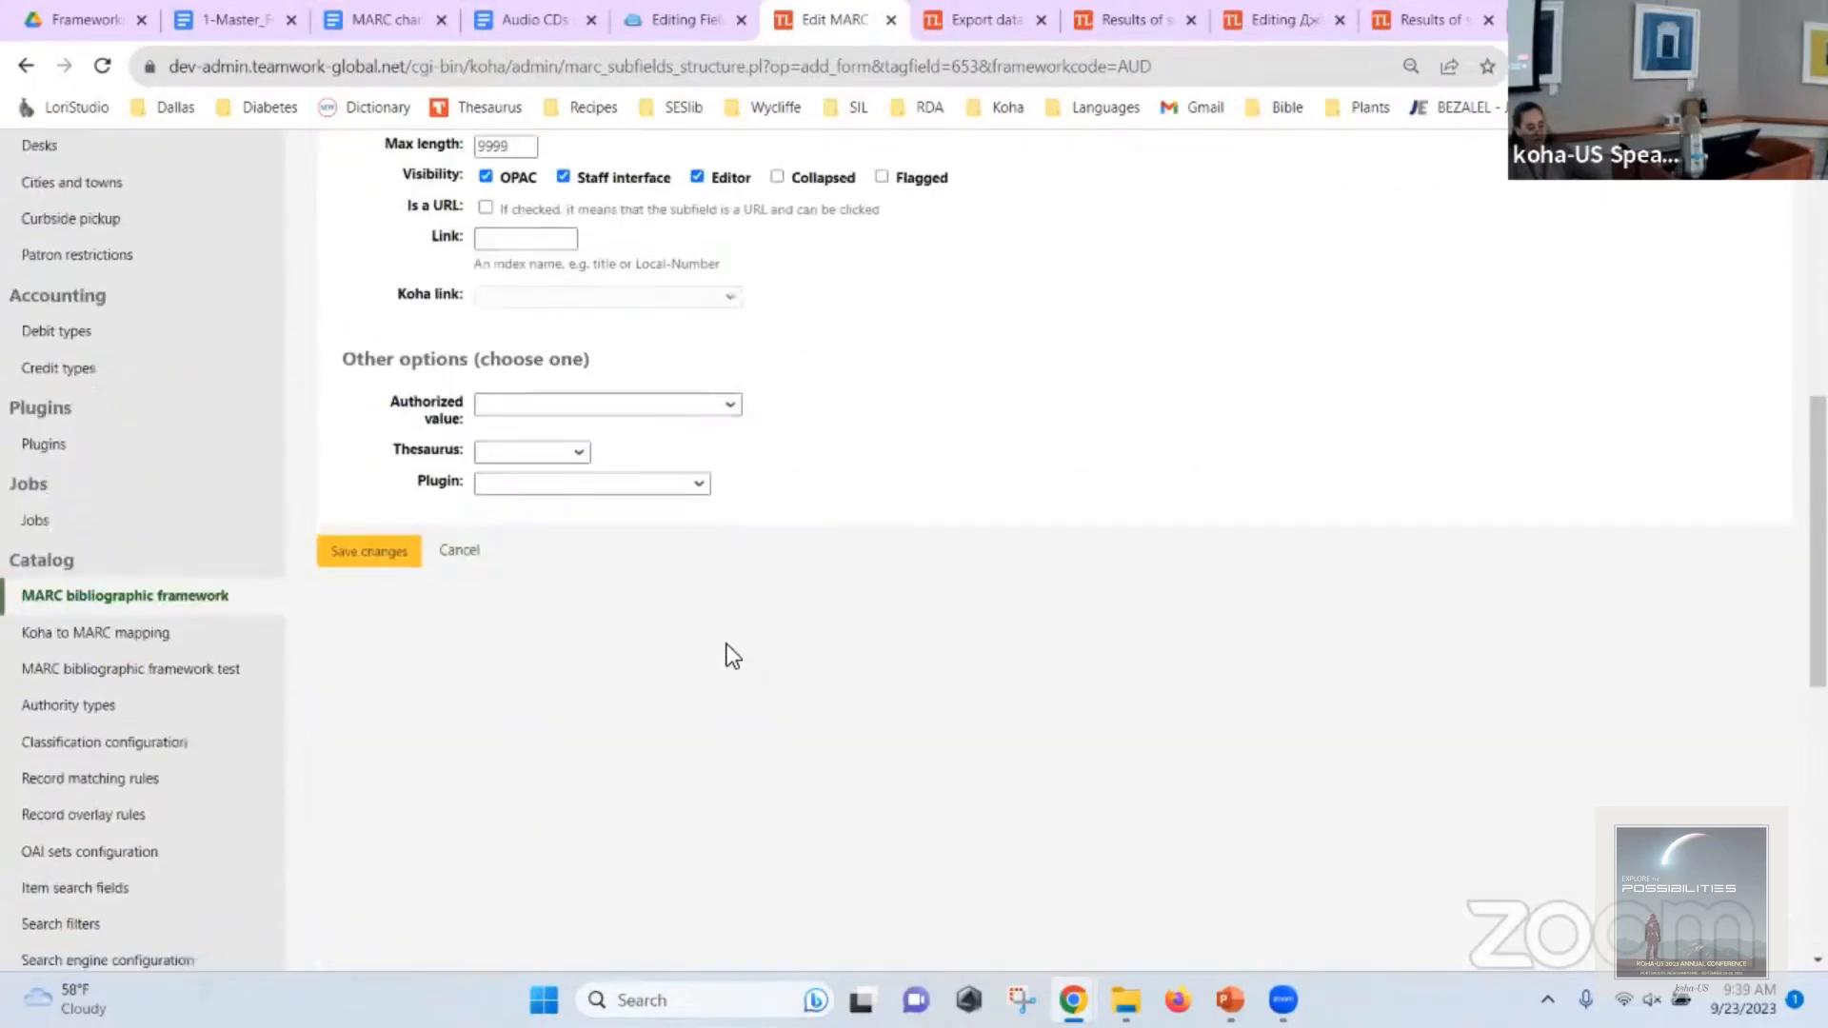
{"action": "left_click", "coordinate": [361, 551]}
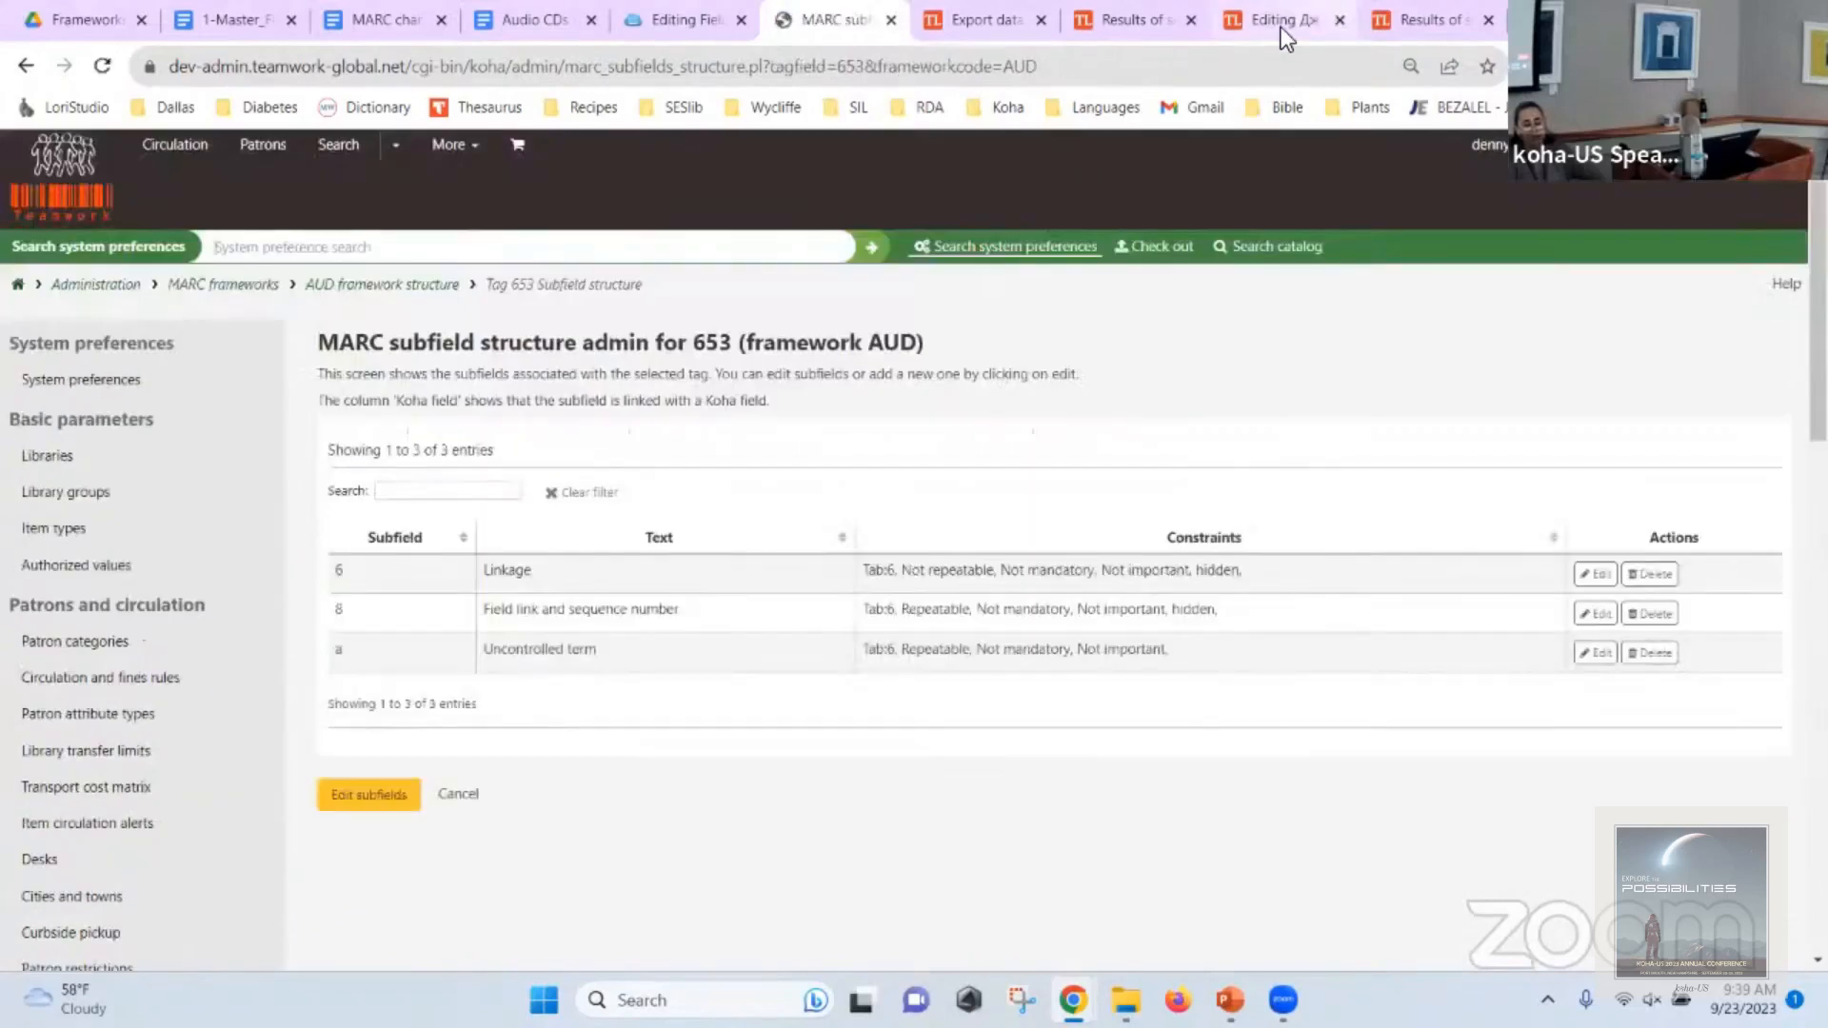
Reapply the Audio CD framework to the sound recording record and check Section 6 for tag 653.
{"action": "left_click", "coordinate": [1281, 23]}
{"action": "left_click", "coordinate": [1213, 74]}
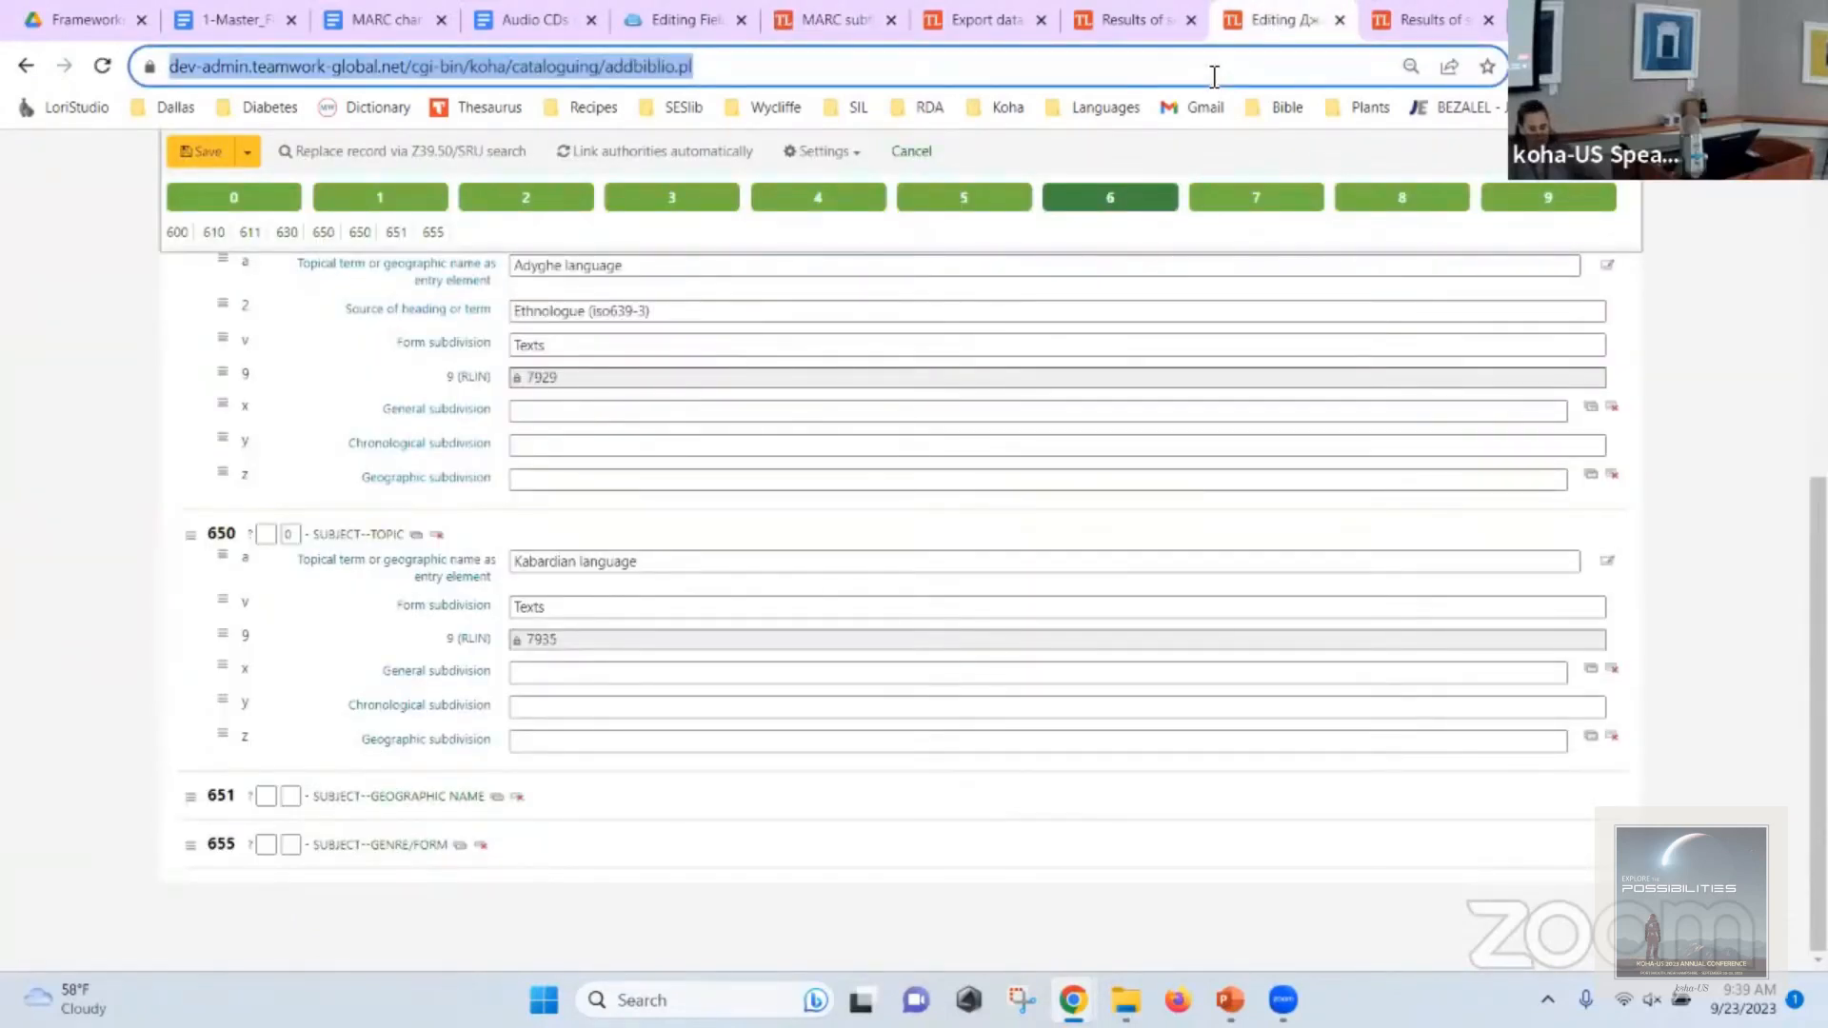
{"action": "scroll", "coordinate": [1027, 581], "scroll_direction": "up", "scroll_amount": 3}
{"action": "left_click", "coordinate": [818, 174]}
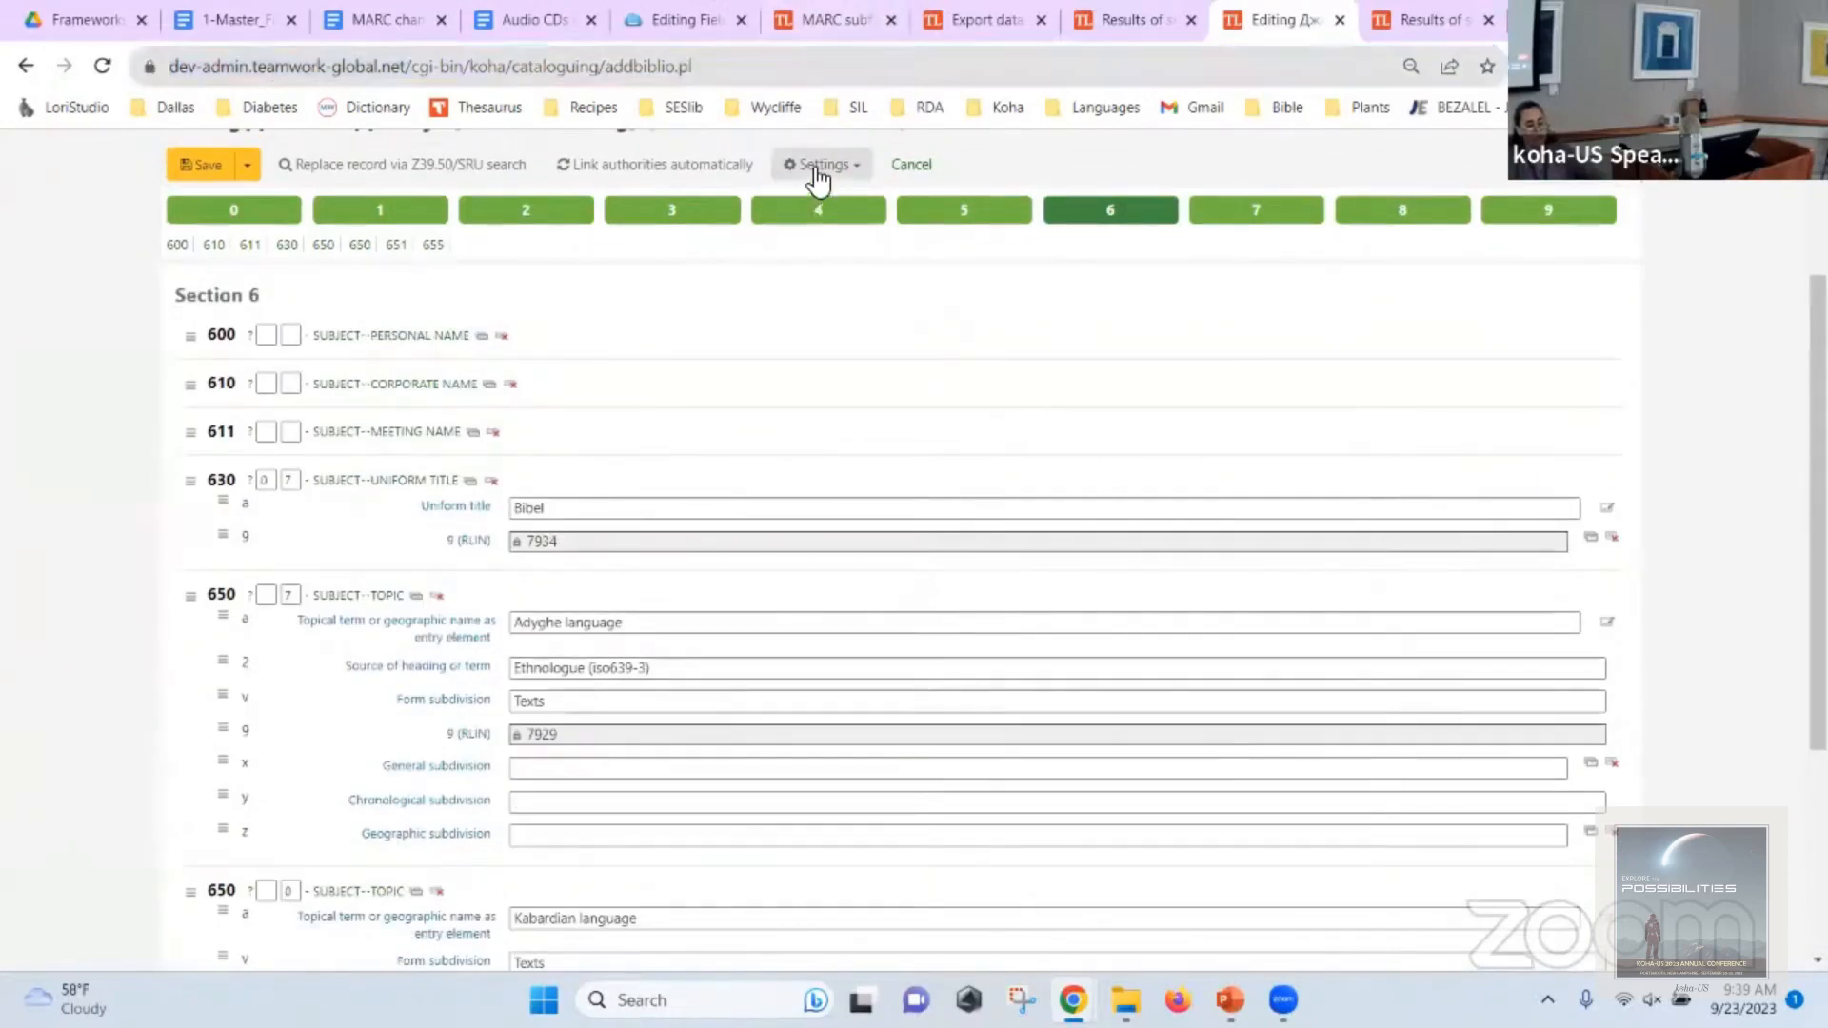
{"action": "left_click", "coordinate": [818, 173]}
{"action": "left_click", "coordinate": [808, 393]}
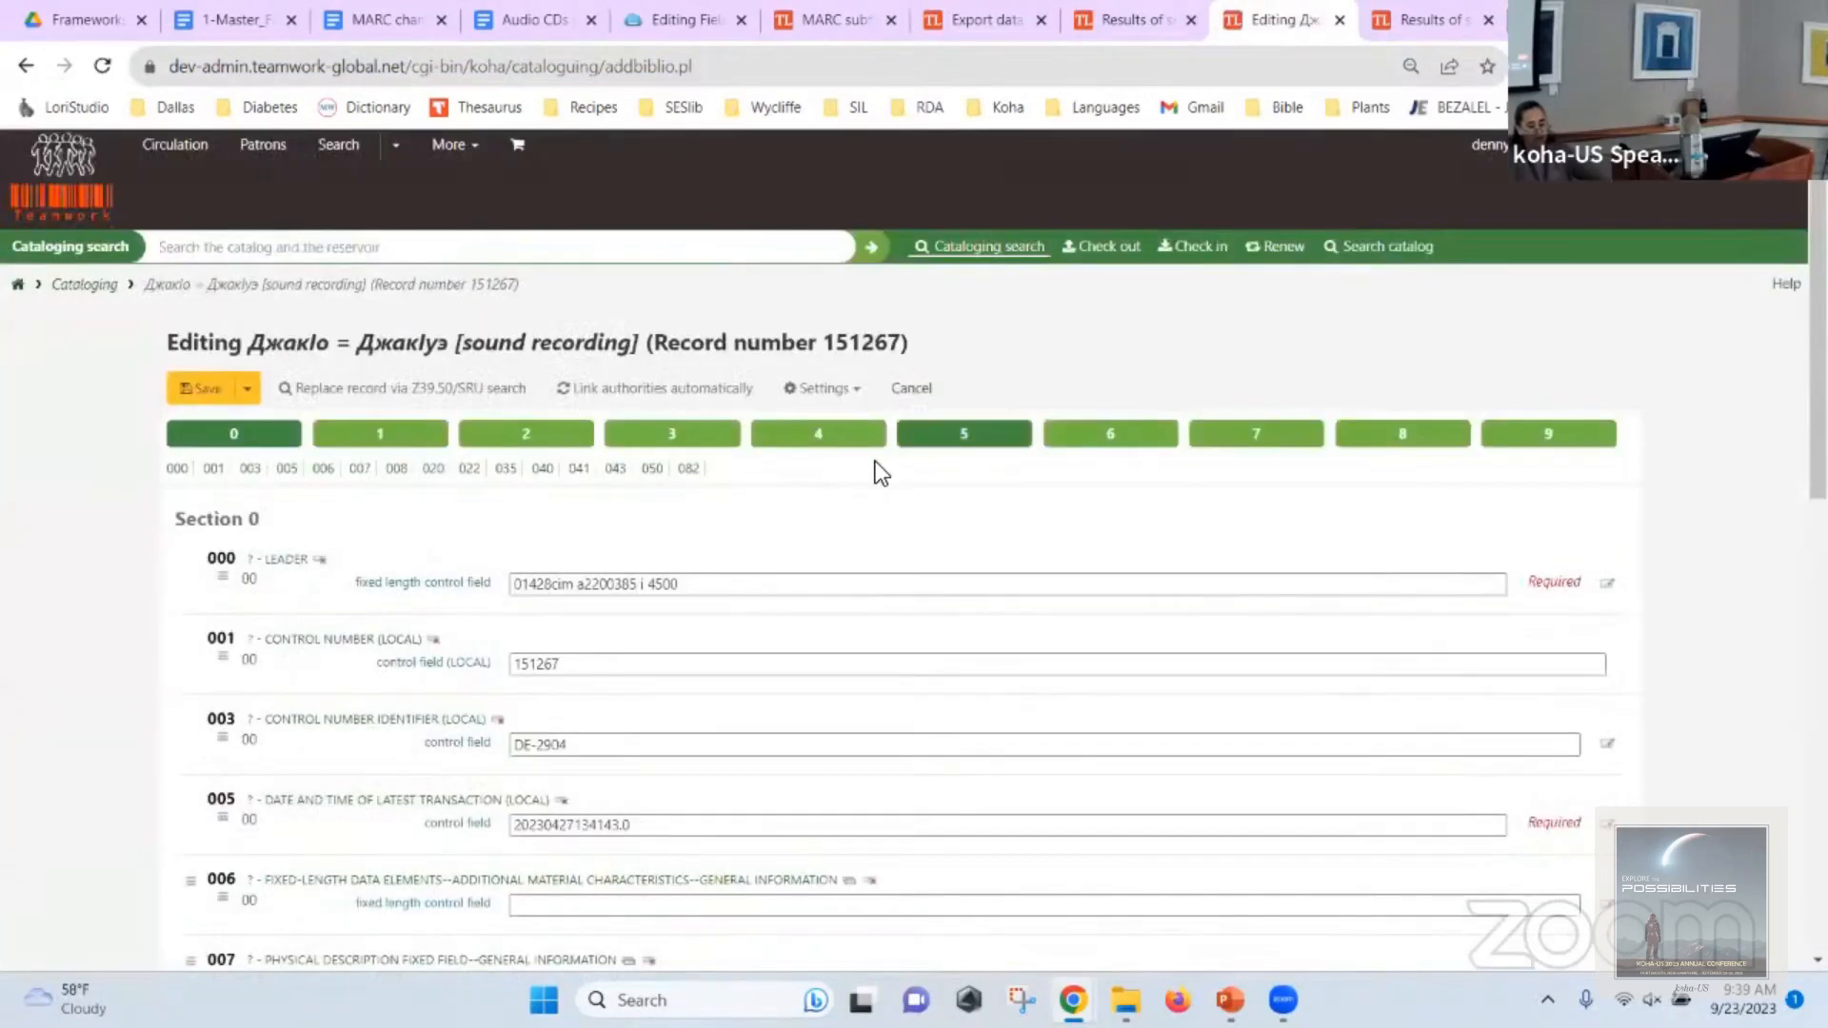
{"action": "left_click", "coordinate": [1110, 433]}
{"action": "scroll", "coordinate": [1088, 431], "scroll_direction": "down", "scroll_amount": 6}
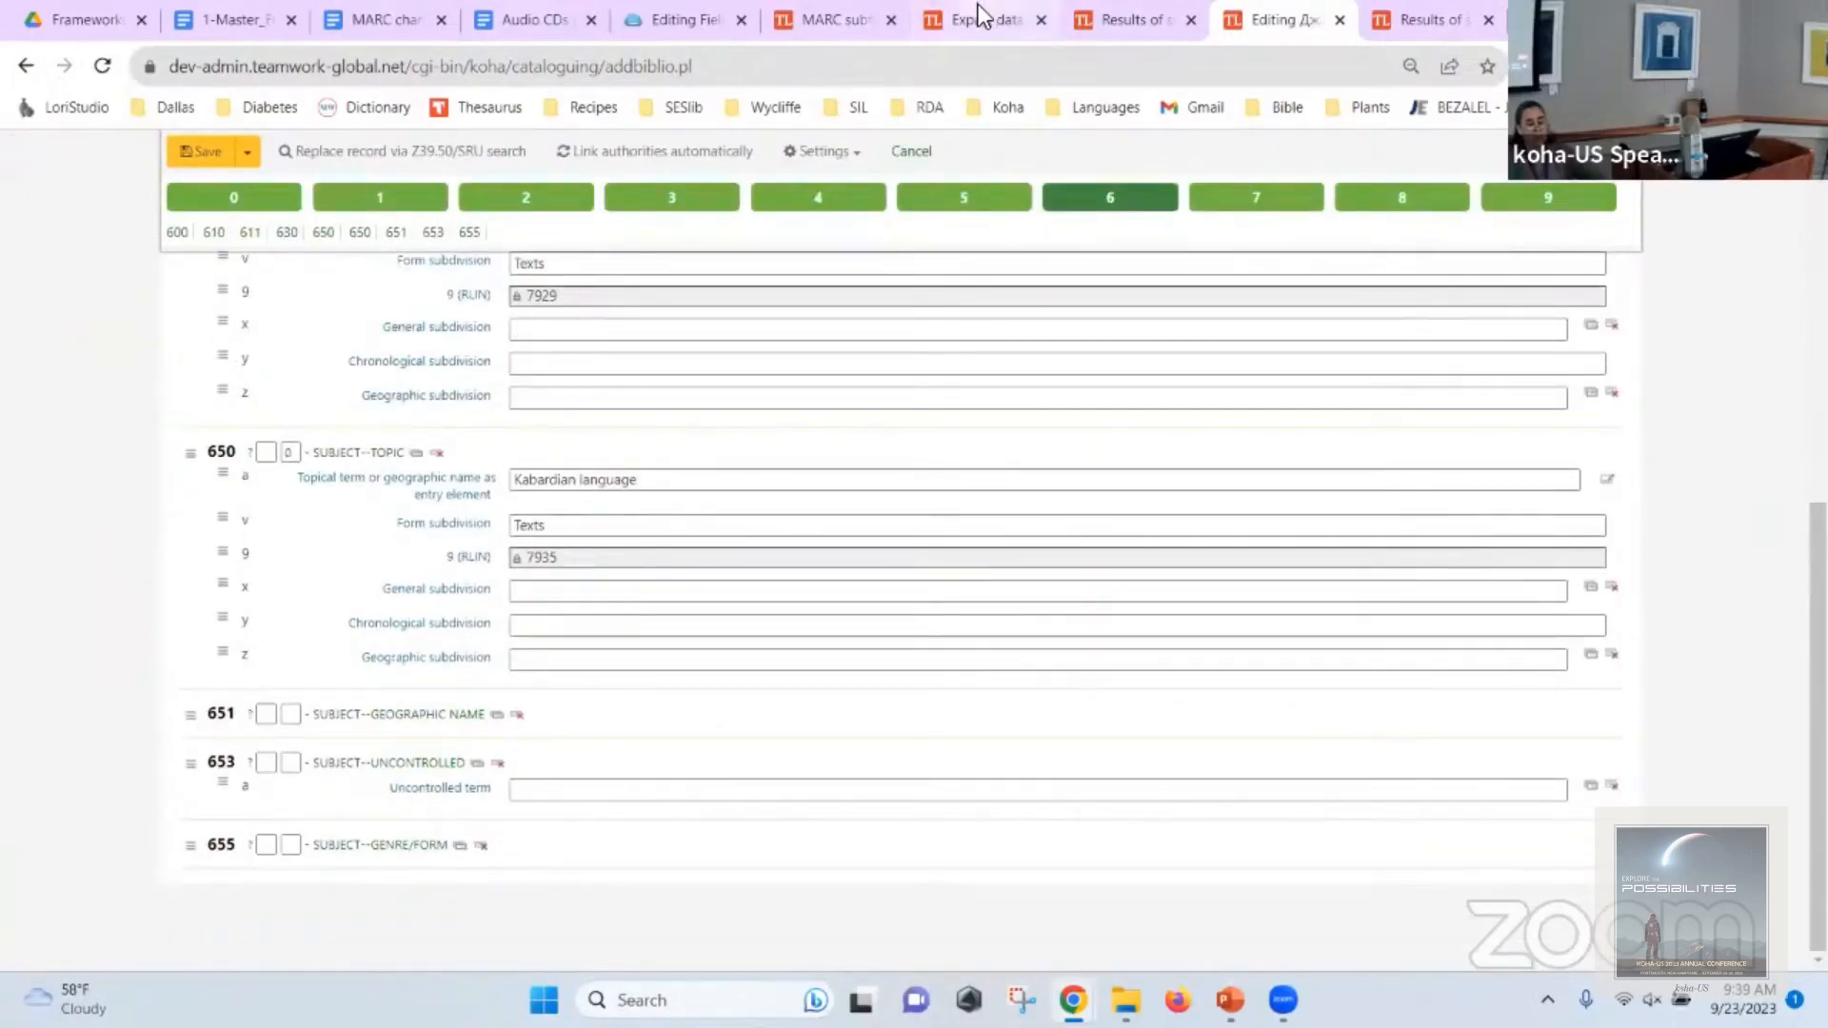
Turn on Collapsed visibility for subfield a of tag 653 in the Audio CD framework and save the change.
{"action": "left_click", "coordinate": [843, 21]}
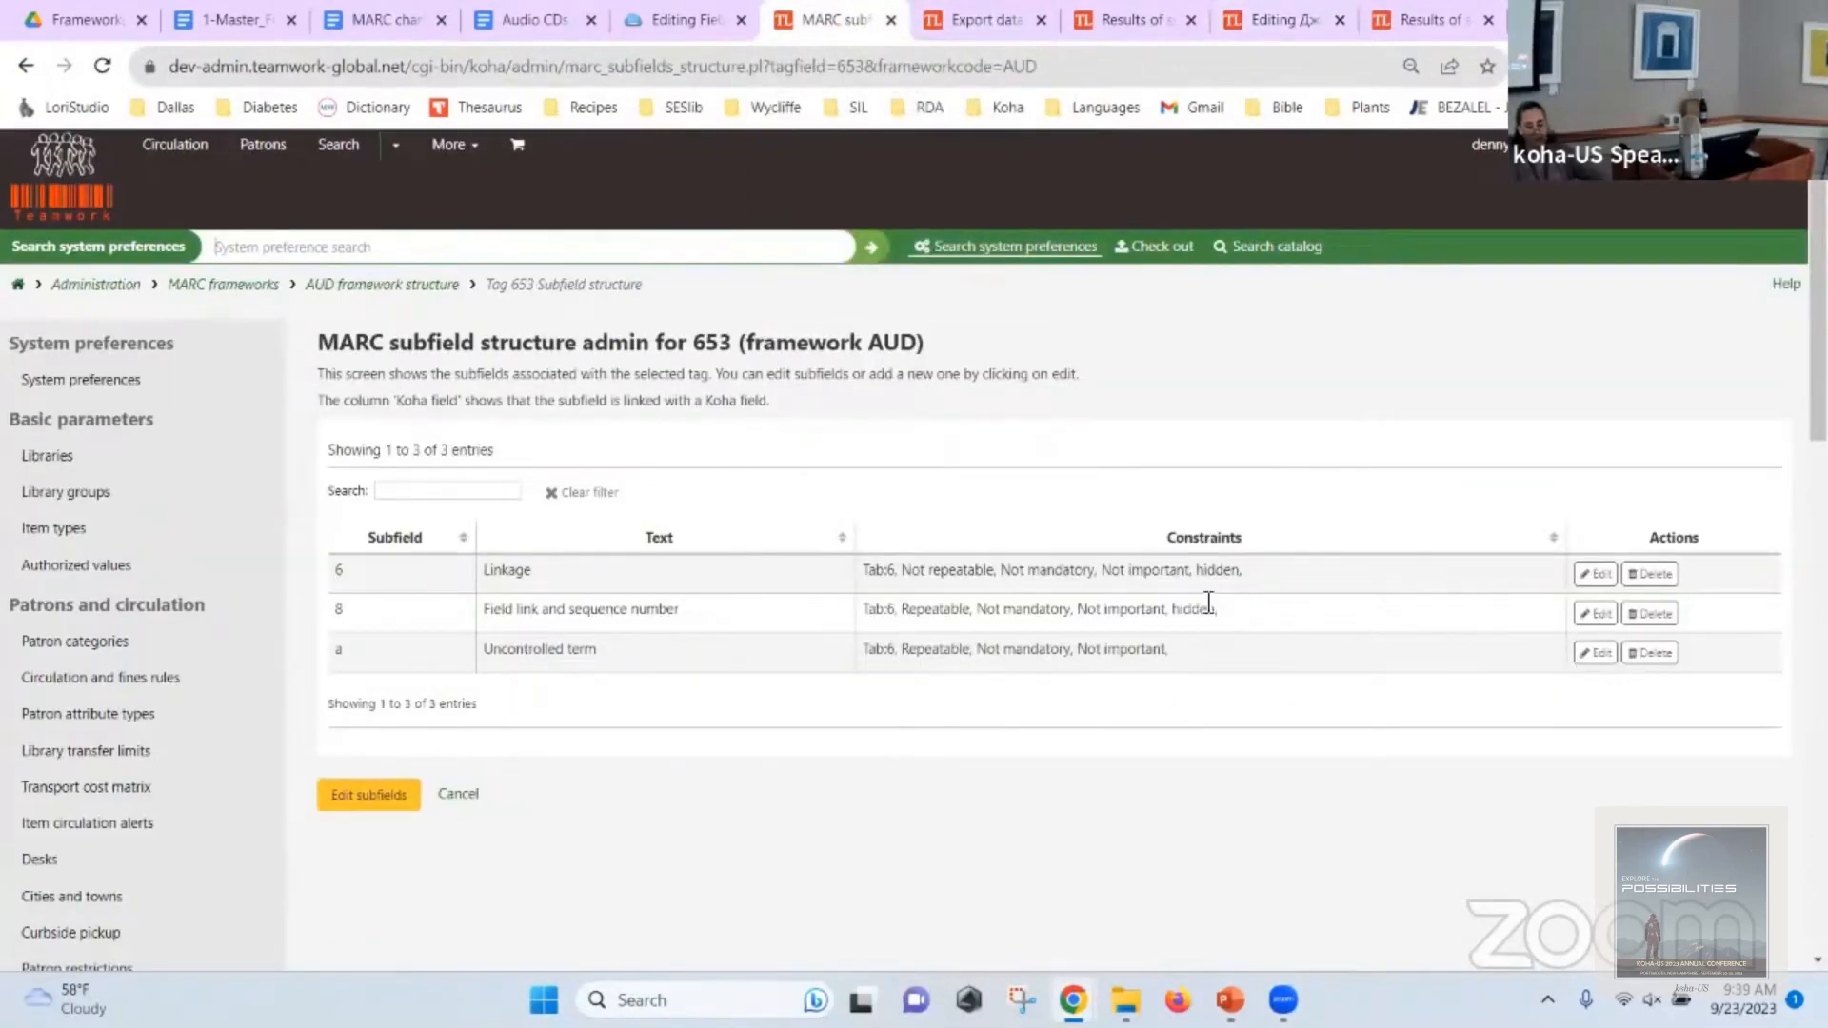
{"action": "left_click", "coordinate": [343, 800]}
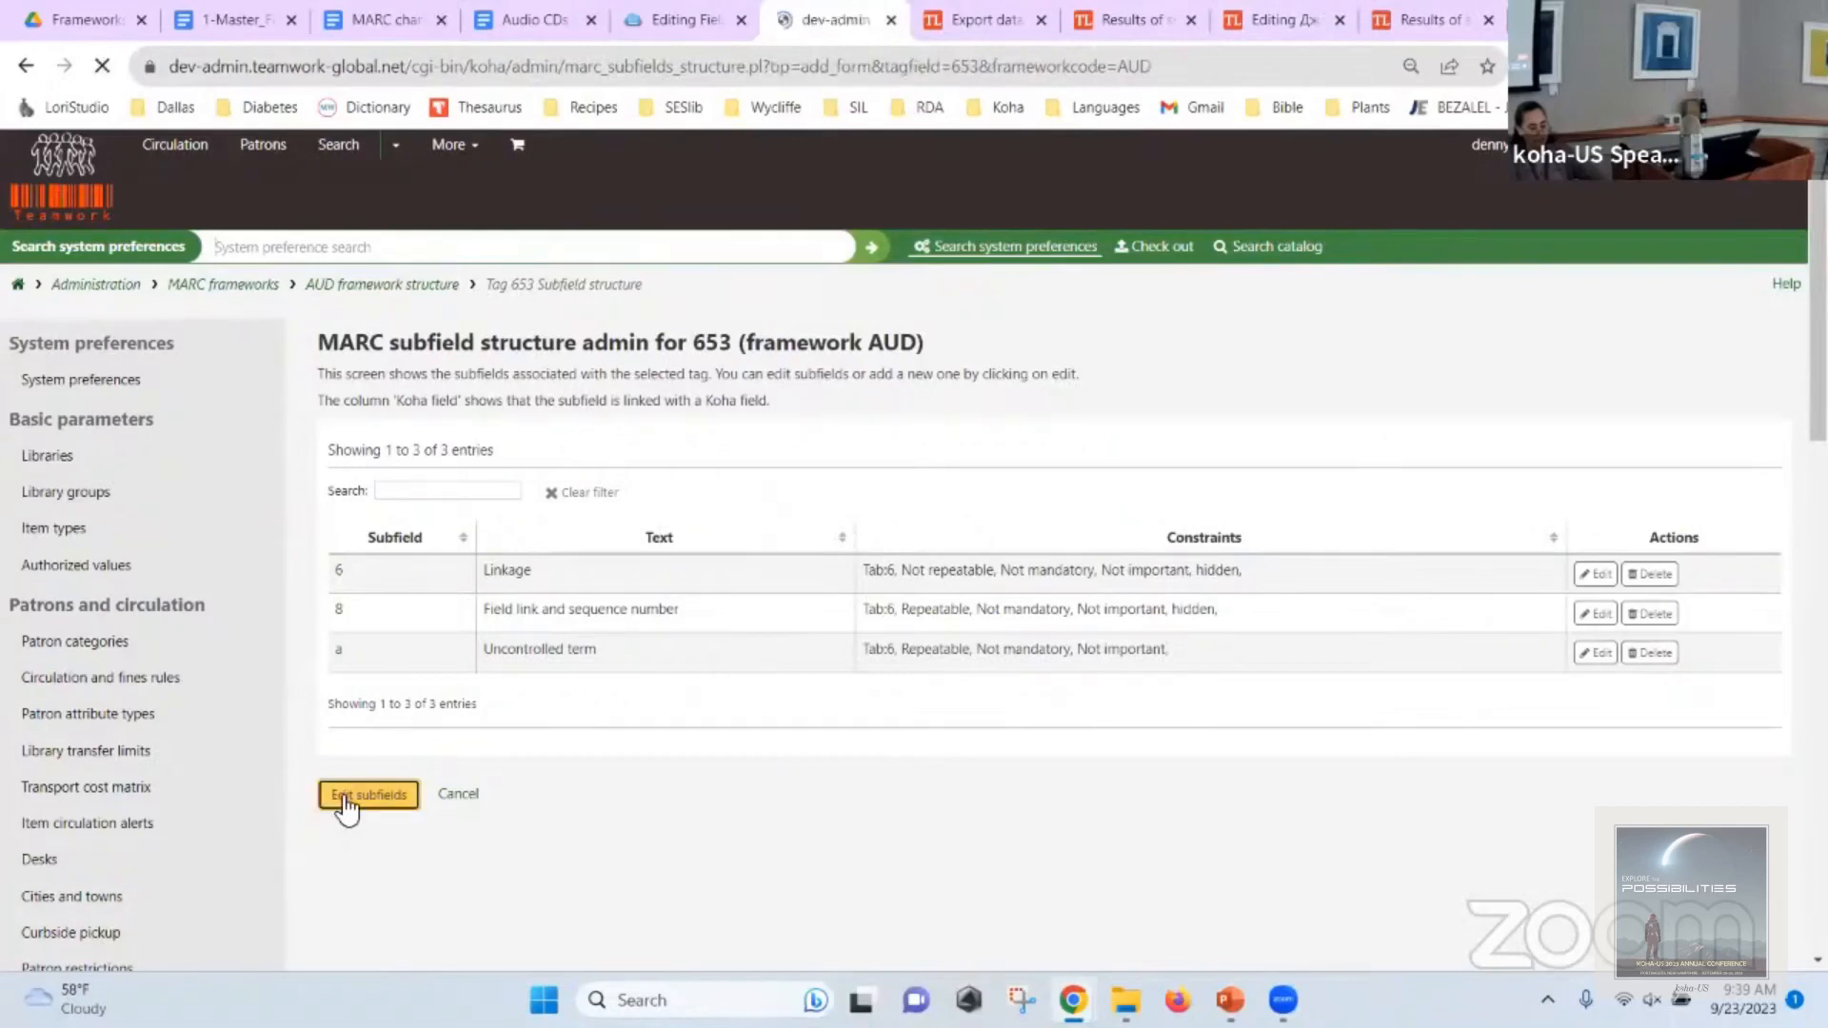
{"action": "left_click", "coordinate": [425, 391]}
{"action": "scroll", "coordinate": [421, 424], "scroll_direction": "down", "scroll_amount": 5}
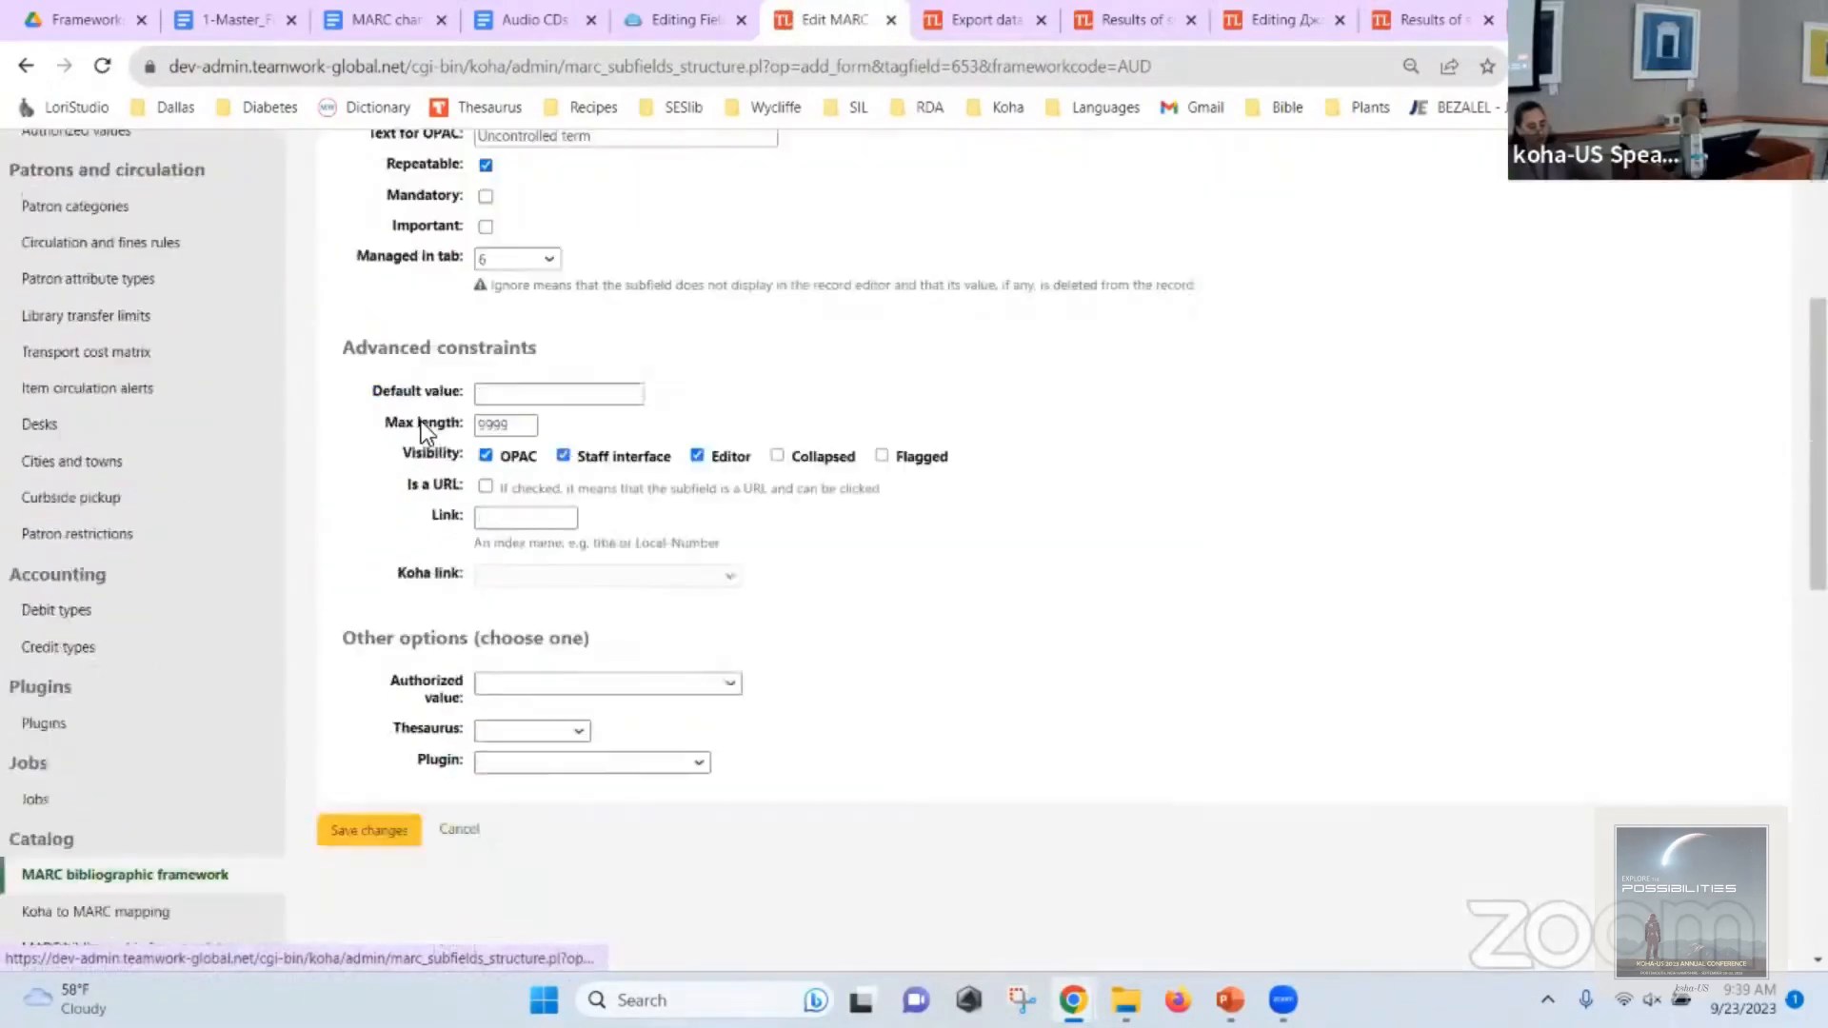
{"action": "scroll", "coordinate": [421, 424], "scroll_direction": "down", "scroll_amount": 2}
{"action": "scroll", "coordinate": [514, 355], "scroll_direction": "up", "scroll_amount": 2}
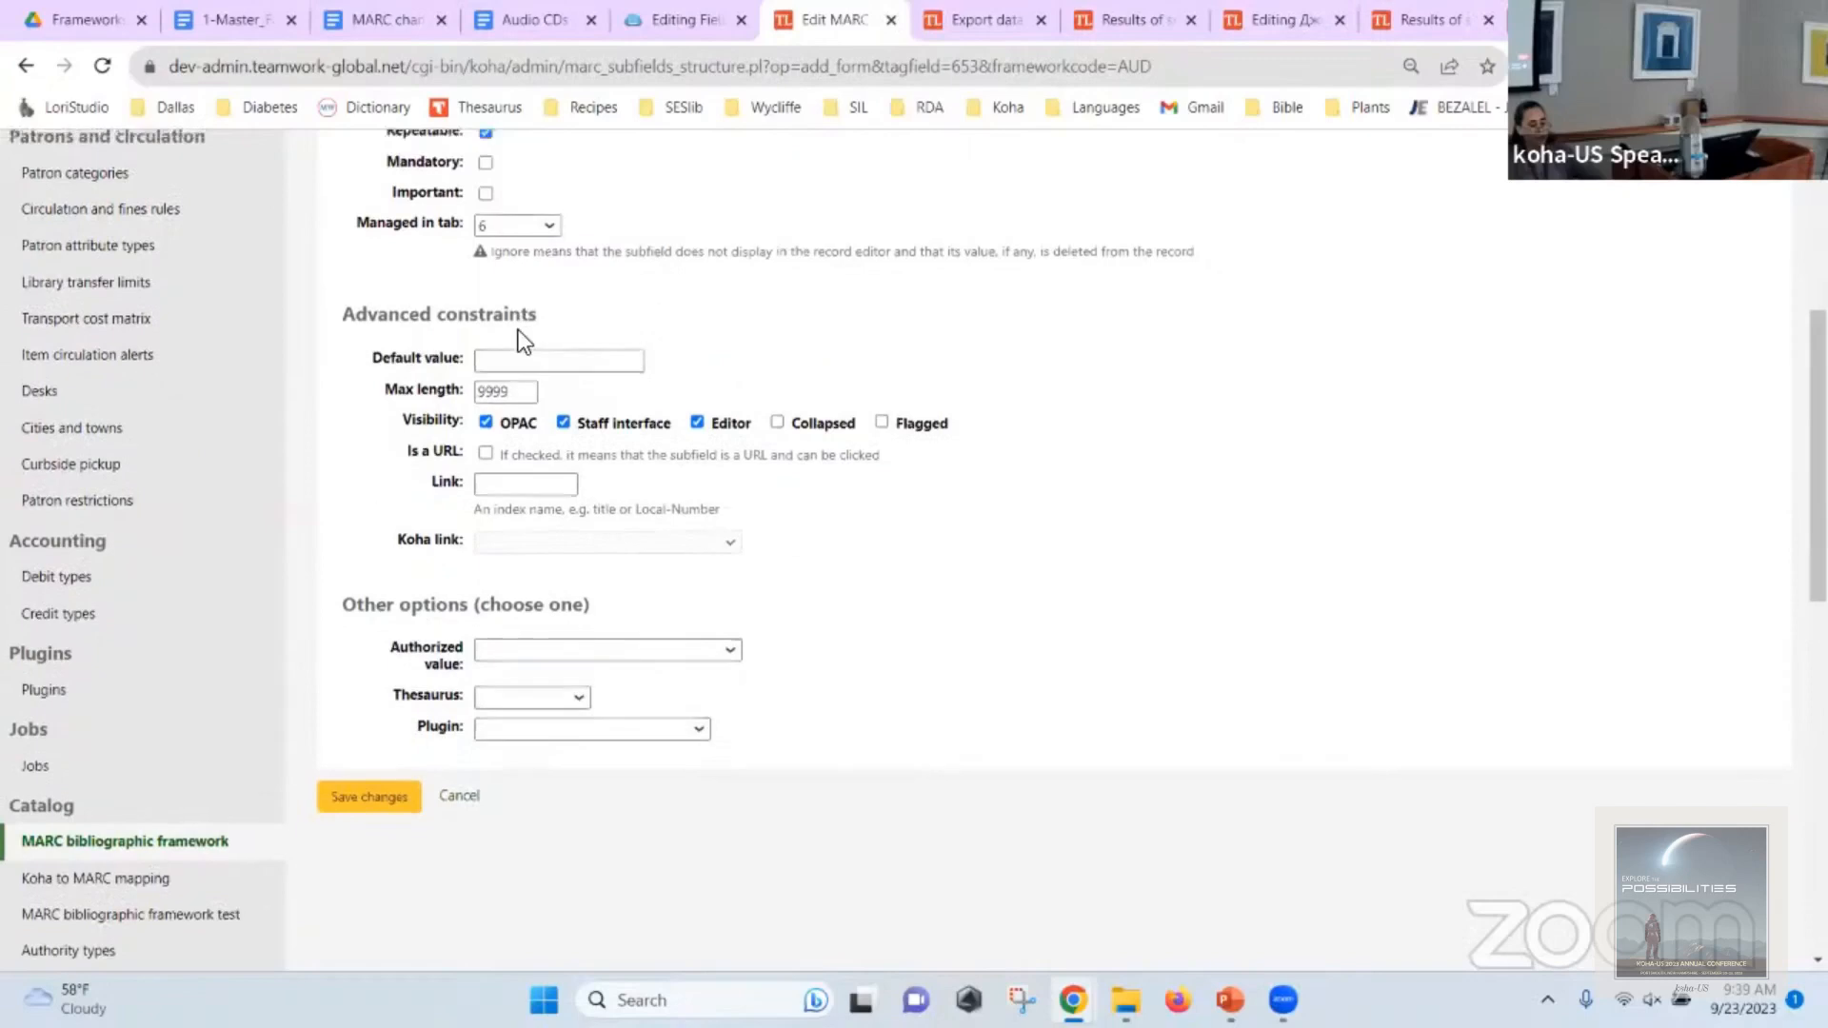
{"action": "scroll", "coordinate": [519, 347], "scroll_direction": "up", "scroll_amount": 2}
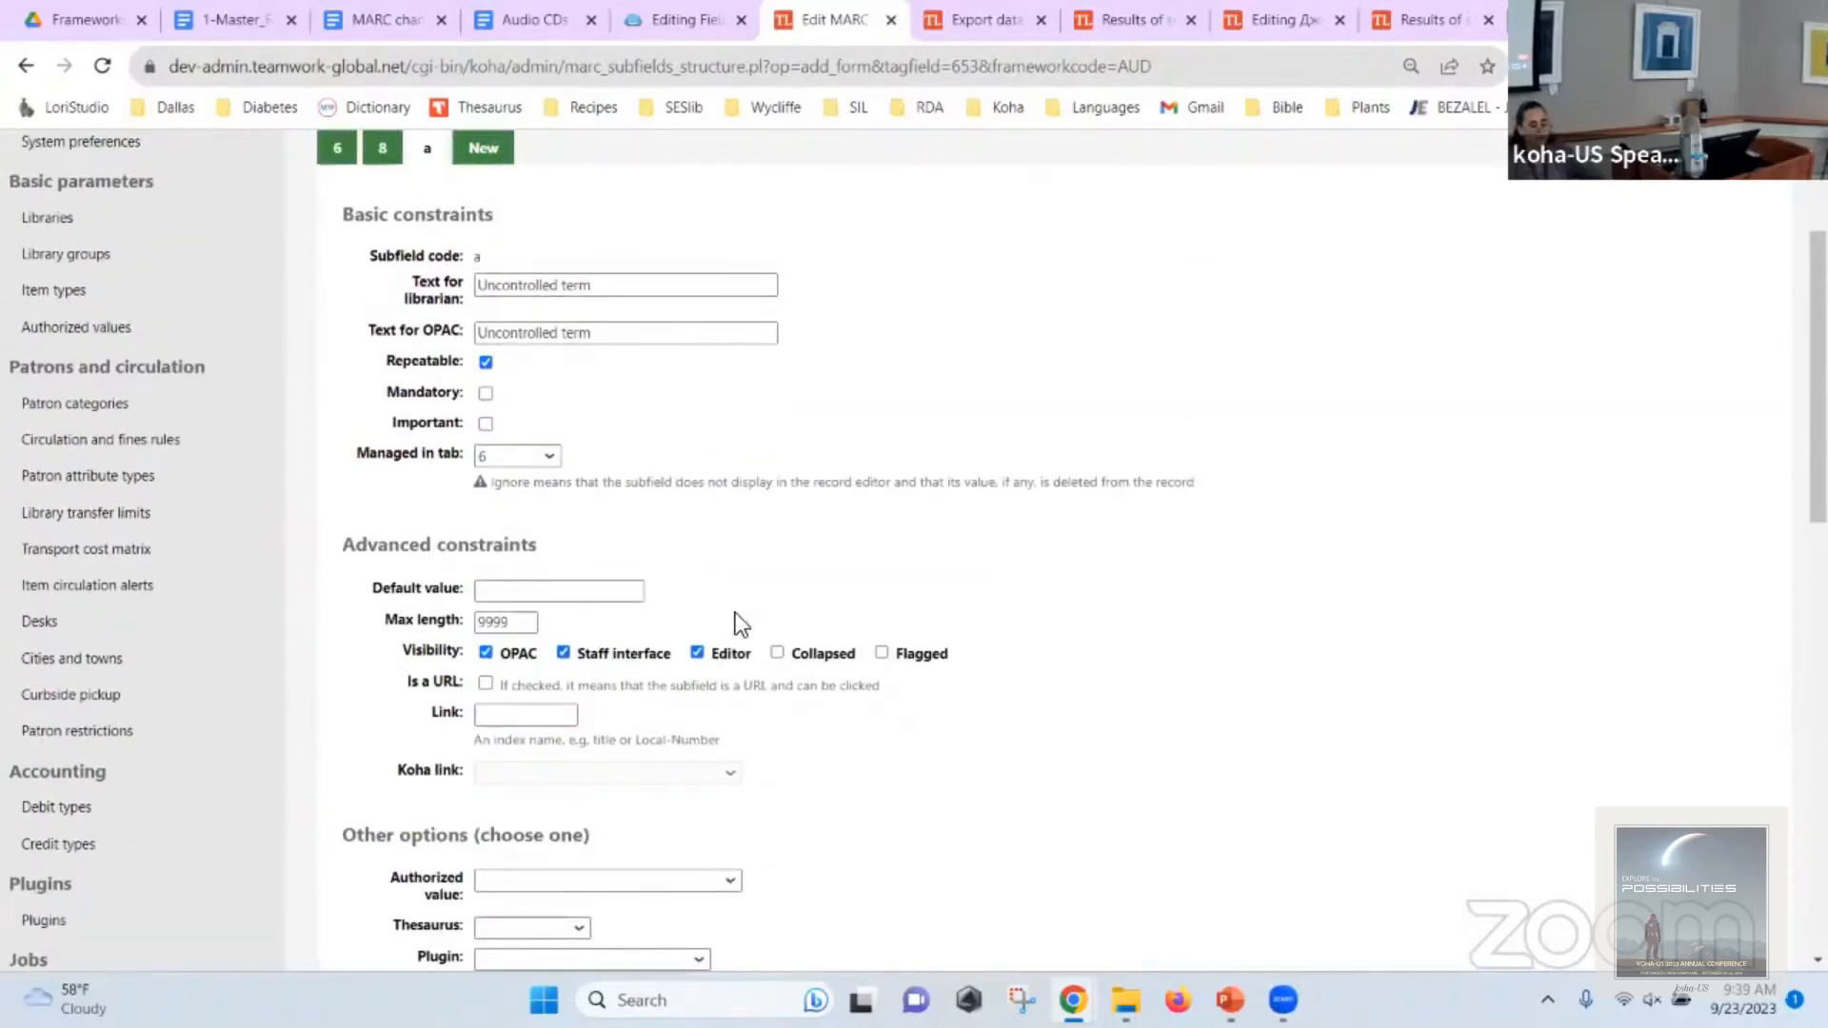
{"action": "left_click", "coordinate": [777, 653]}
{"action": "scroll", "coordinate": [384, 719], "scroll_direction": "down", "scroll_amount": 3}
{"action": "left_click", "coordinate": [354, 675]}
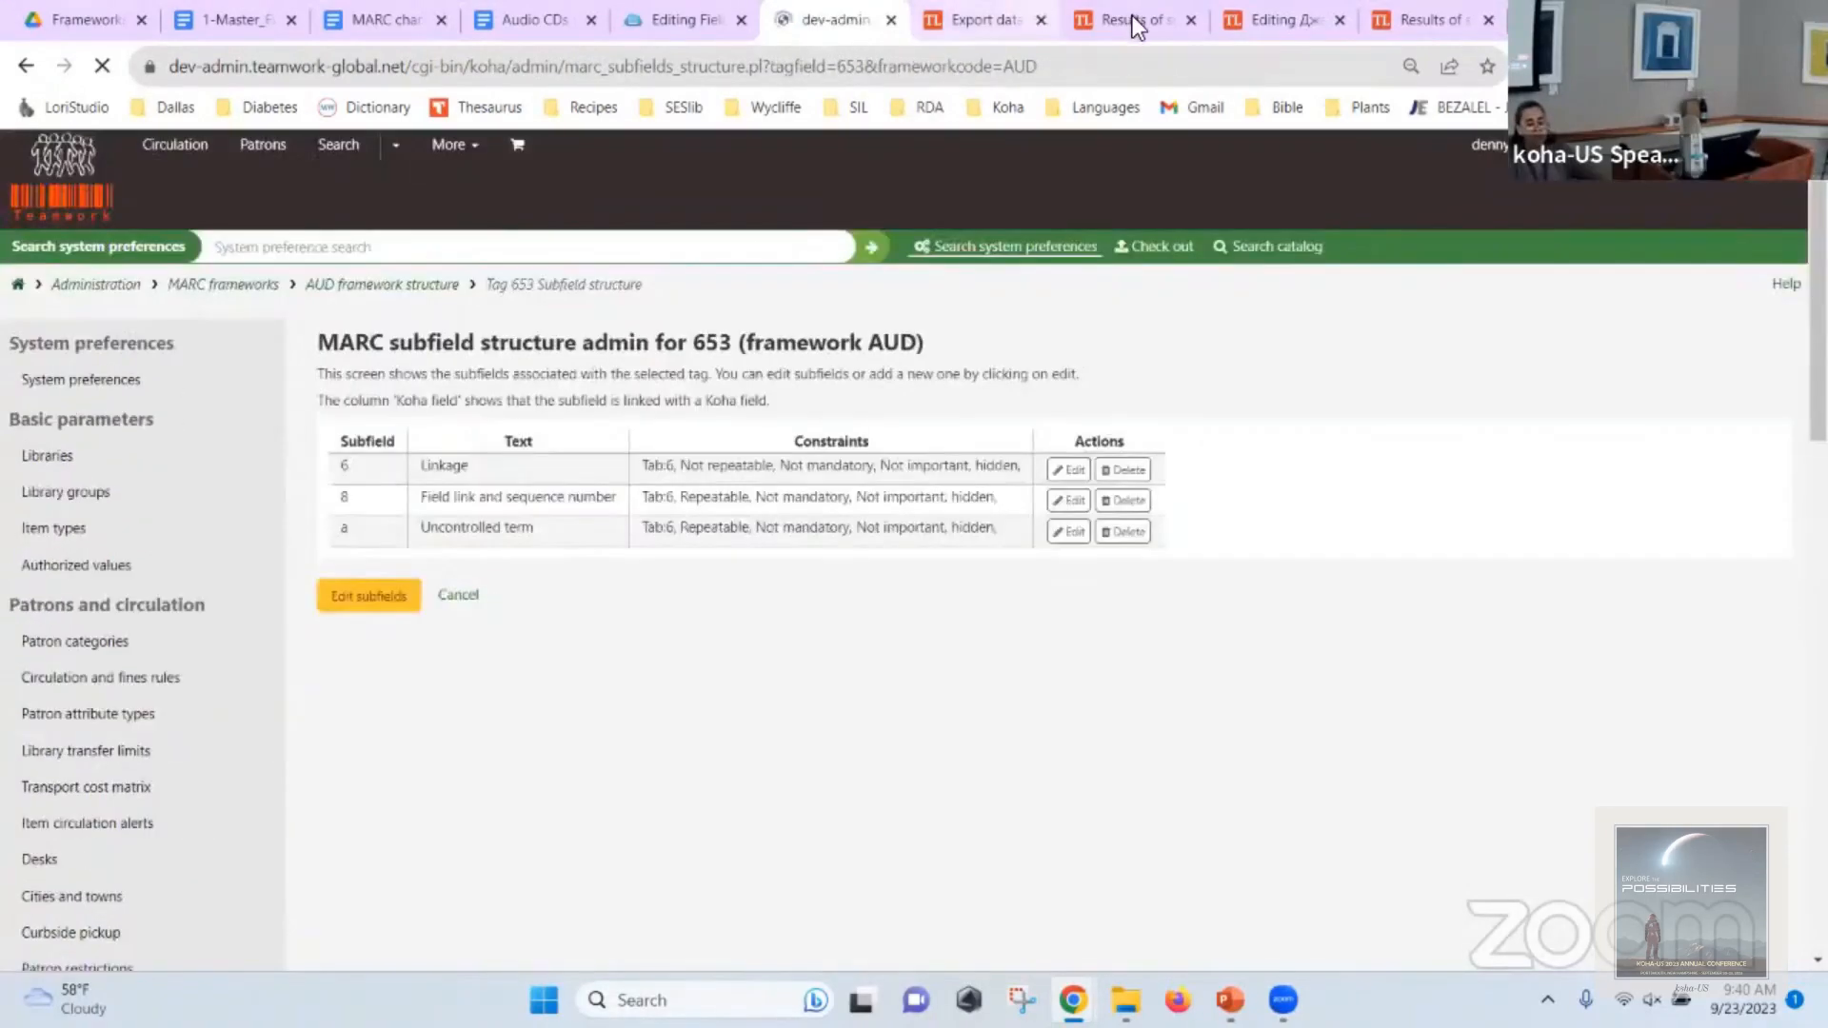
Reload the record with the Audio CD framework and expand the collapsed tag 653 in Section 6.
{"action": "left_click", "coordinate": [1230, 32]}
{"action": "left_click", "coordinate": [842, 155]}
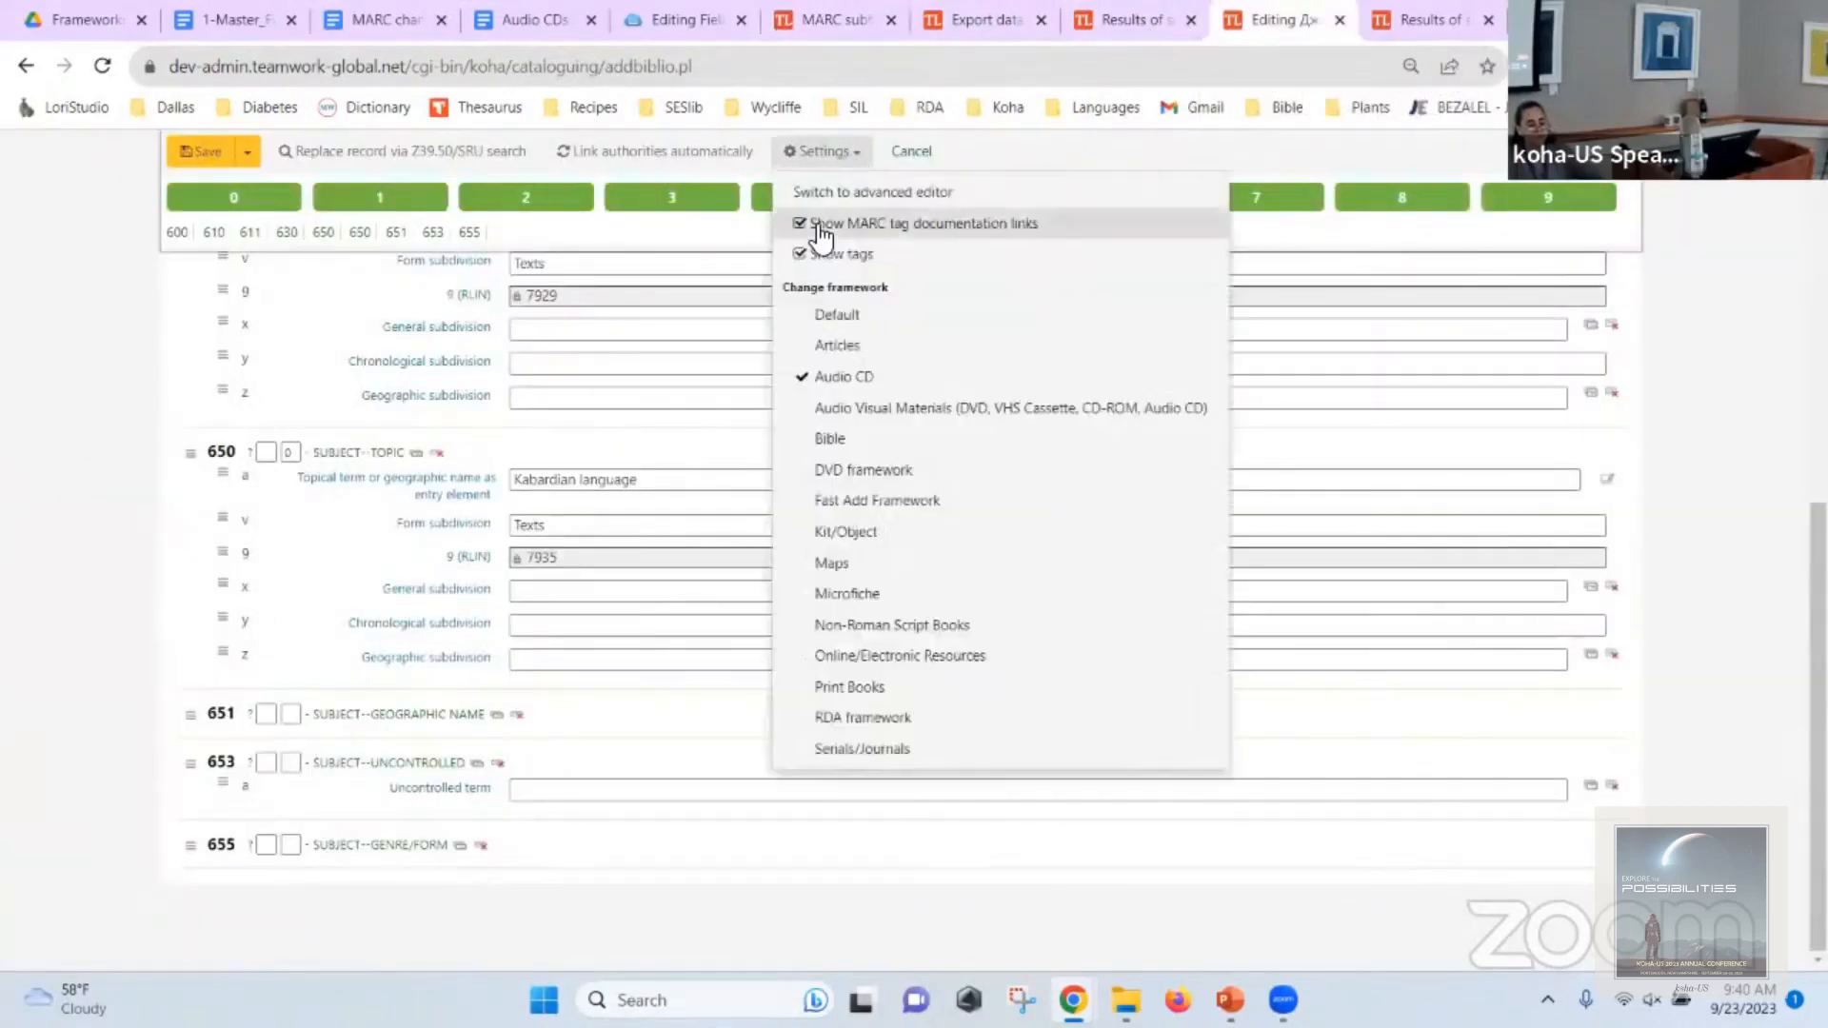
{"action": "left_click", "coordinate": [872, 379]}
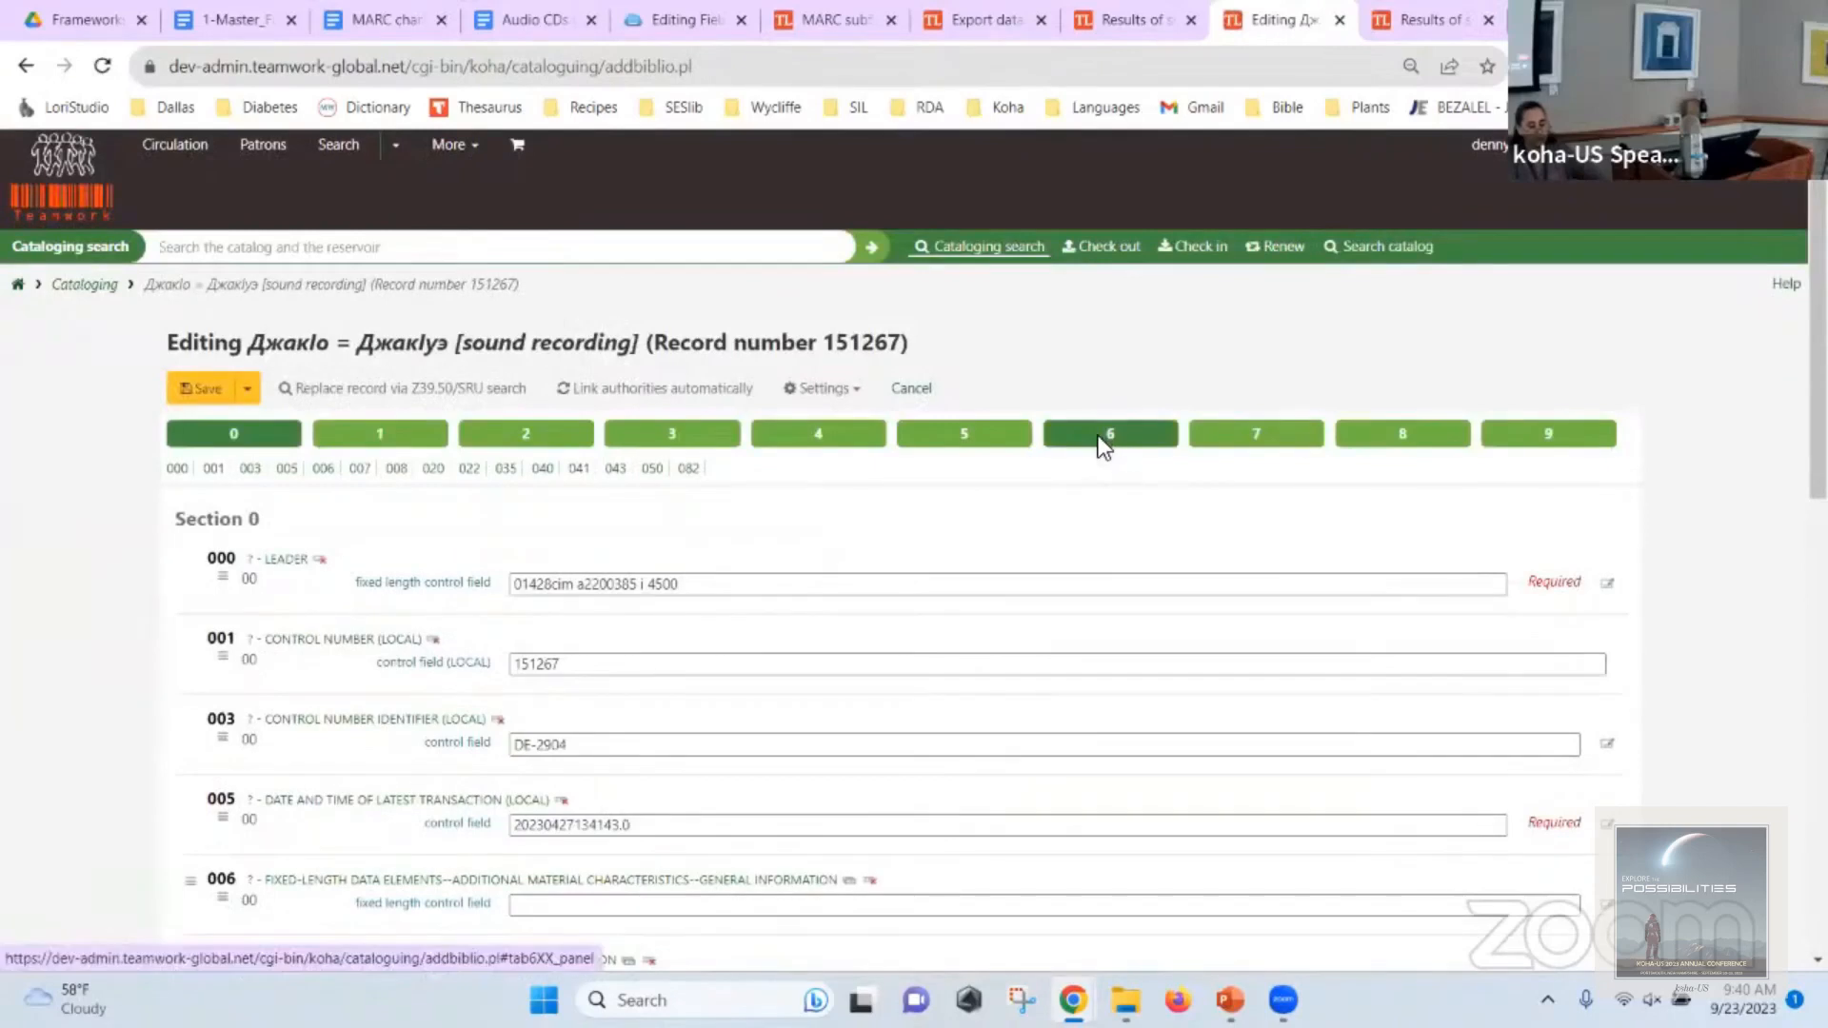
{"action": "left_click", "coordinate": [1101, 441]}
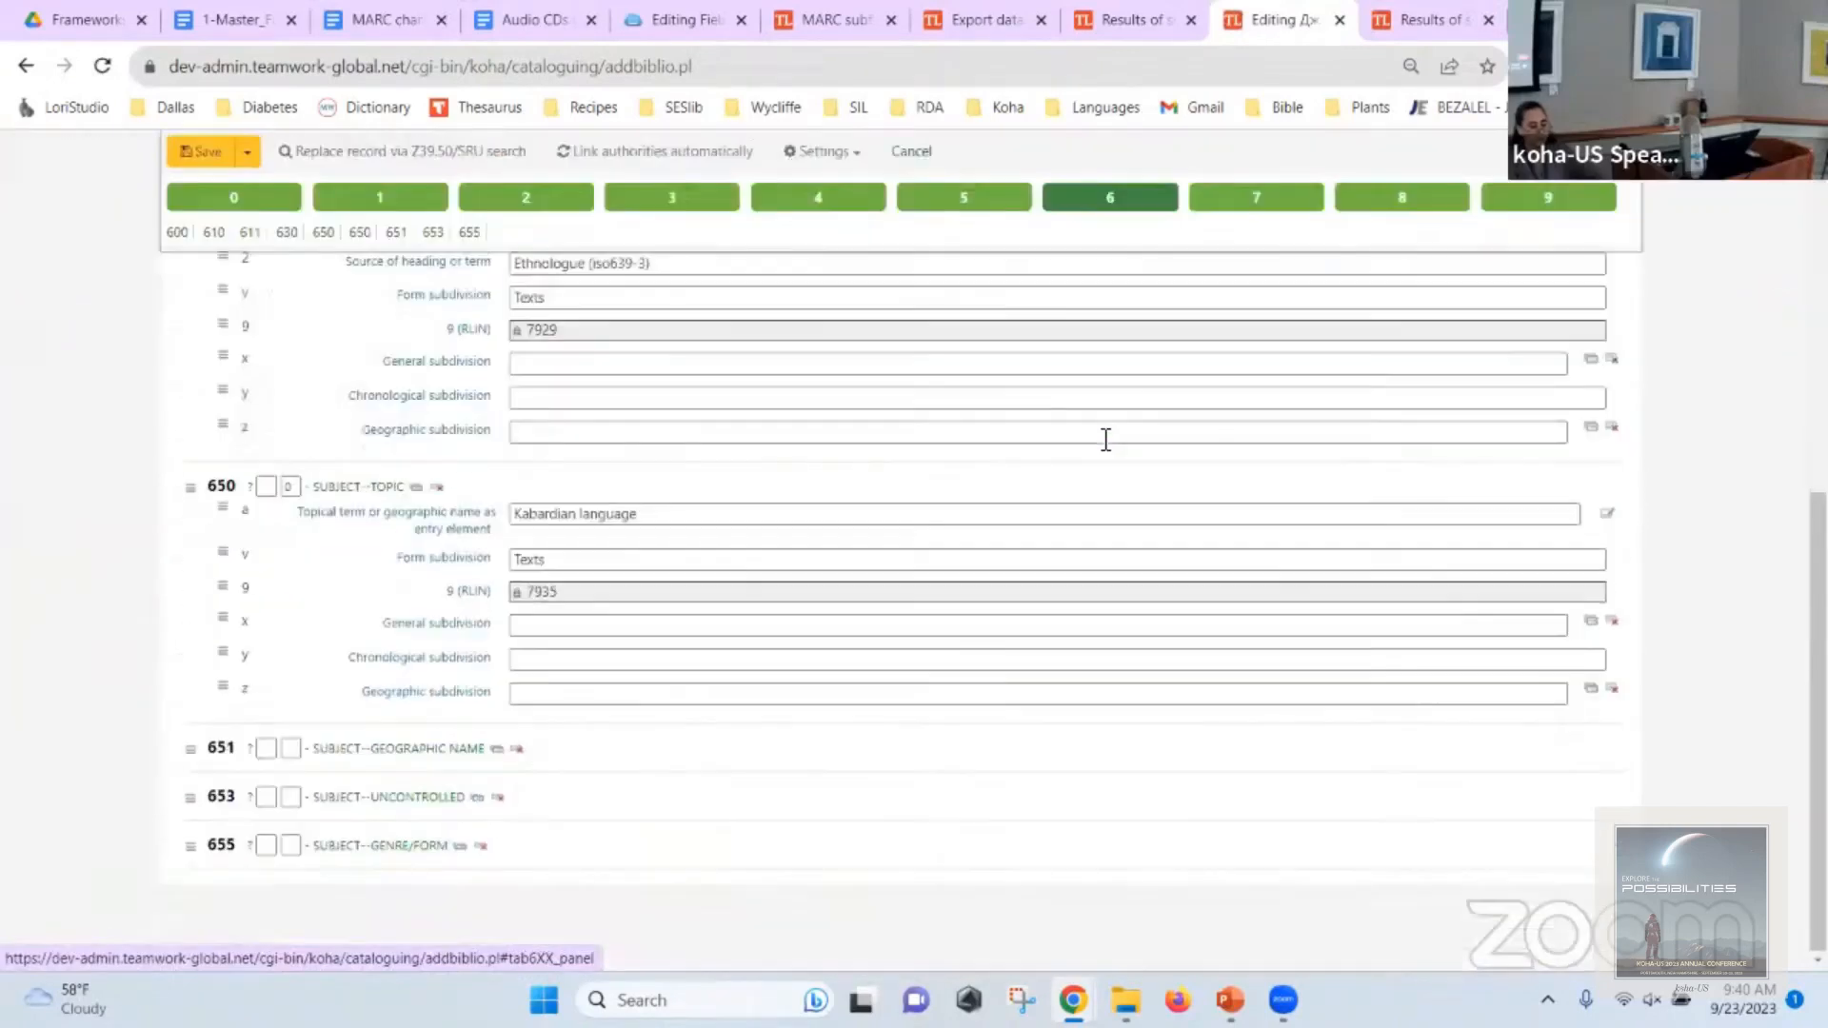
{"action": "left_click", "coordinate": [411, 799]}
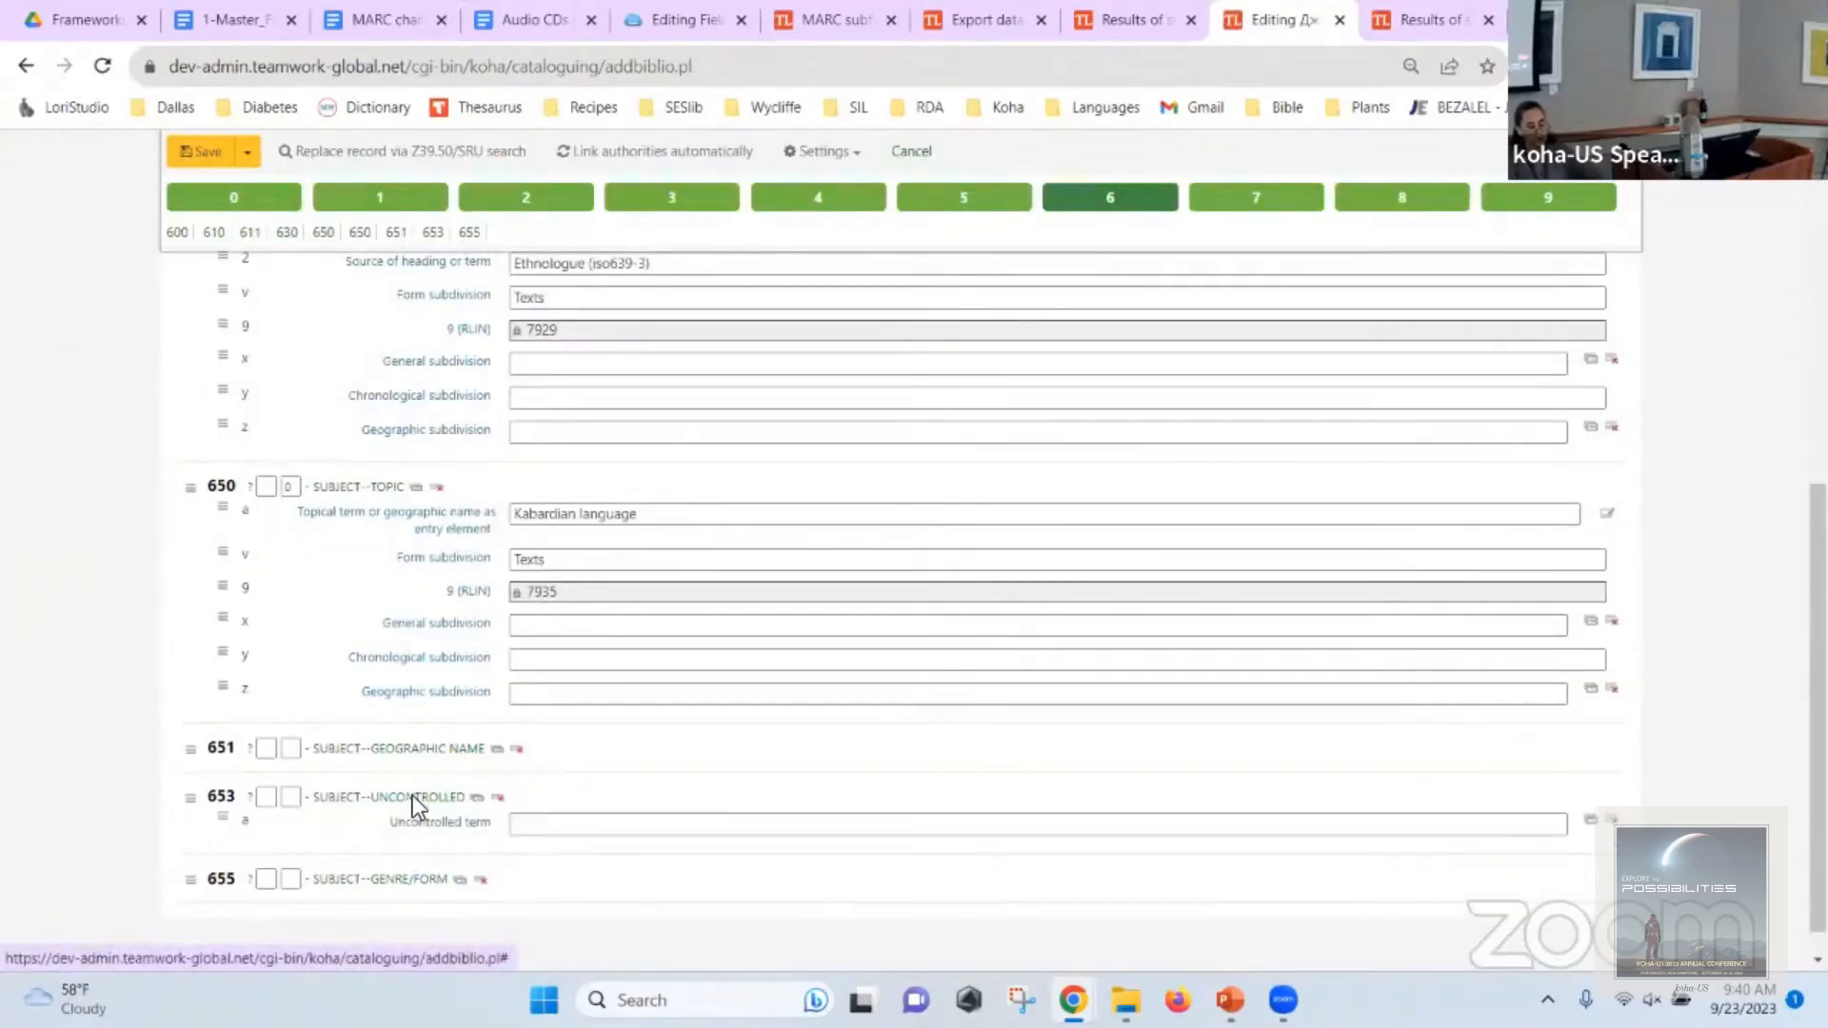
Review the record's fields in Sections 1, 6 and 7 under the Audio CD framework.
{"action": "left_click", "coordinate": [371, 202]}
{"action": "scroll", "coordinate": [640, 428], "scroll_direction": "up", "scroll_amount": 2}
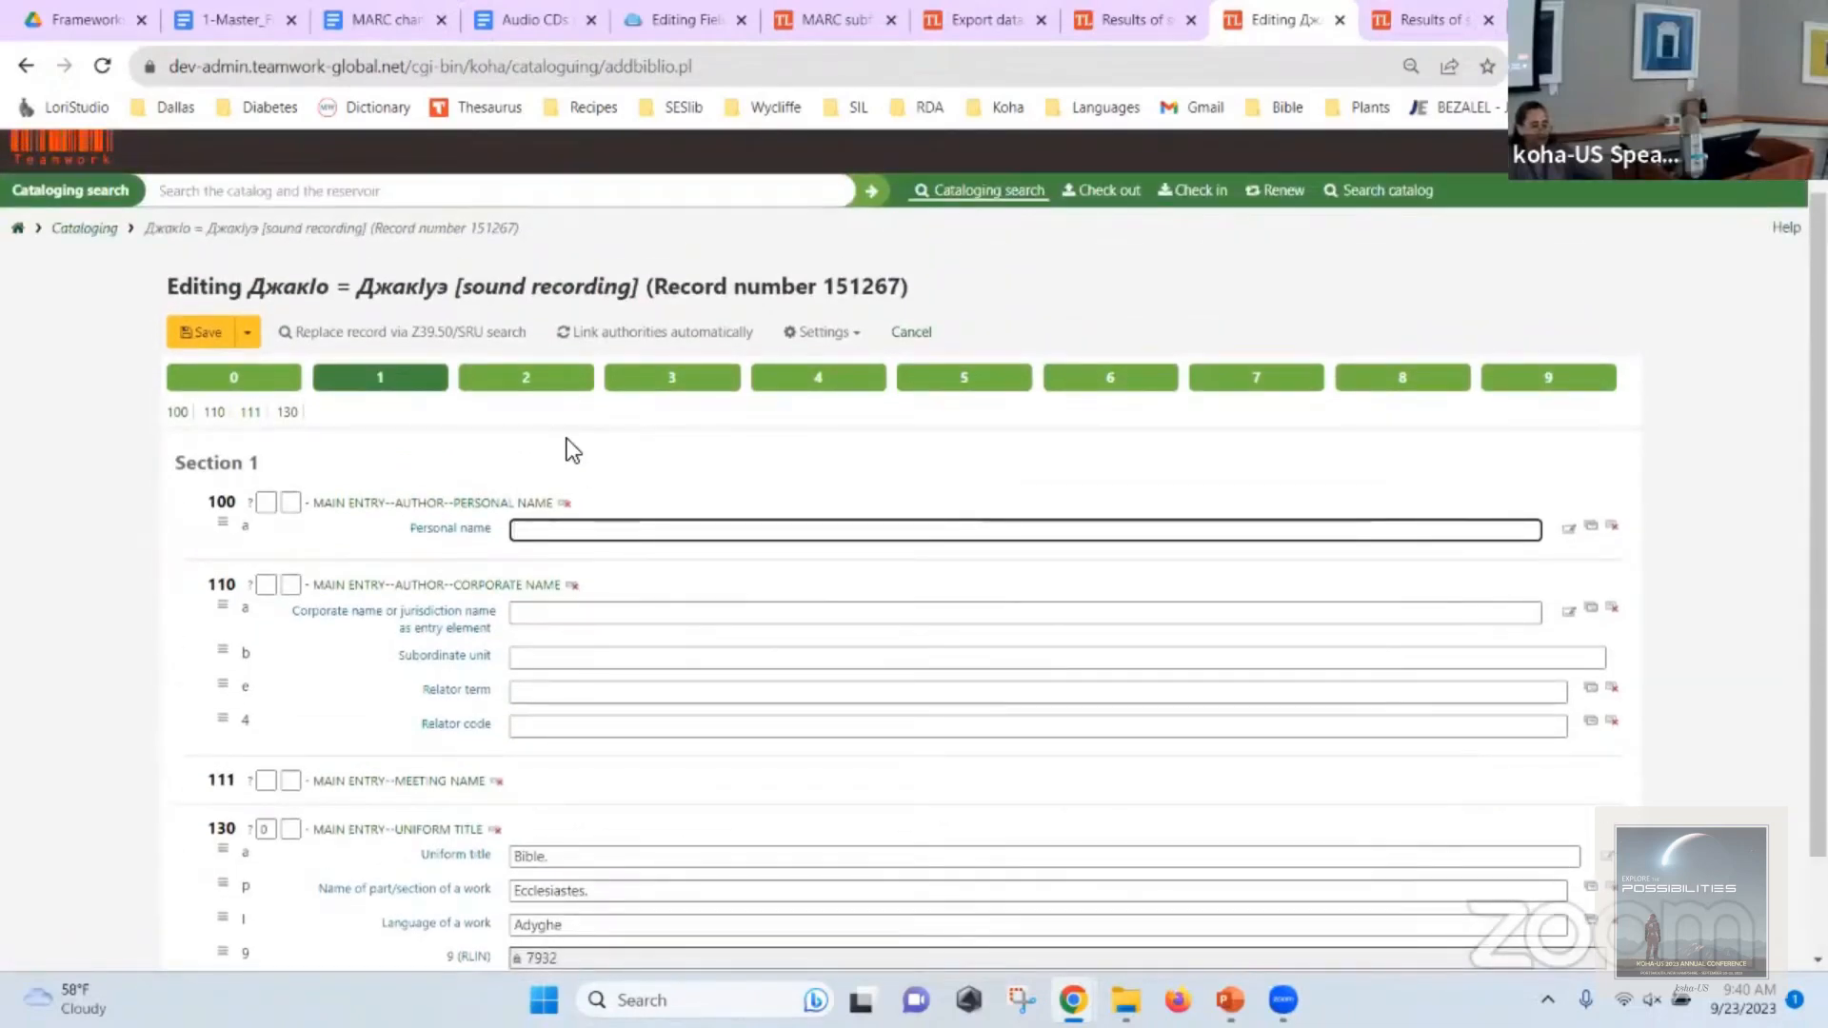
{"action": "scroll", "coordinate": [407, 523], "scroll_direction": "down", "scroll_amount": 1}
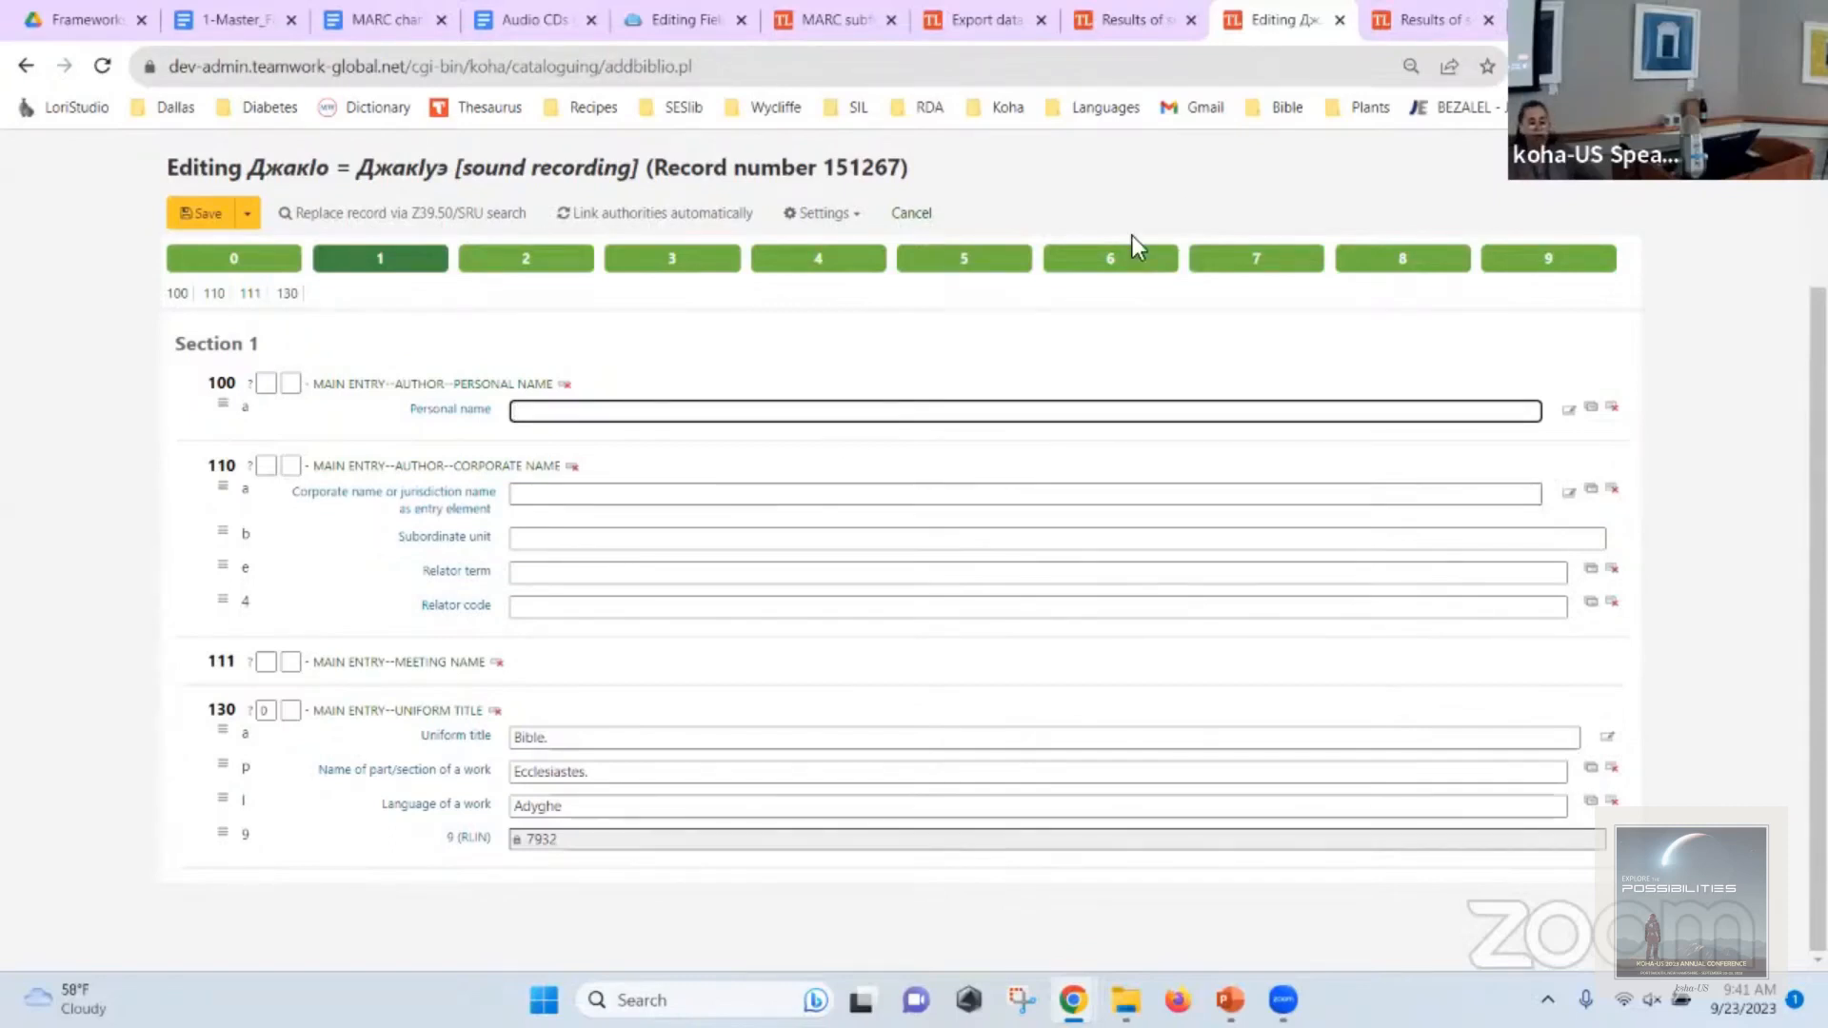
{"action": "left_click", "coordinate": [1110, 258]}
{"action": "scroll", "coordinate": [628, 461], "scroll_direction": "down", "scroll_amount": 5}
{"action": "scroll", "coordinate": [630, 457], "scroll_direction": "up", "scroll_amount": 5}
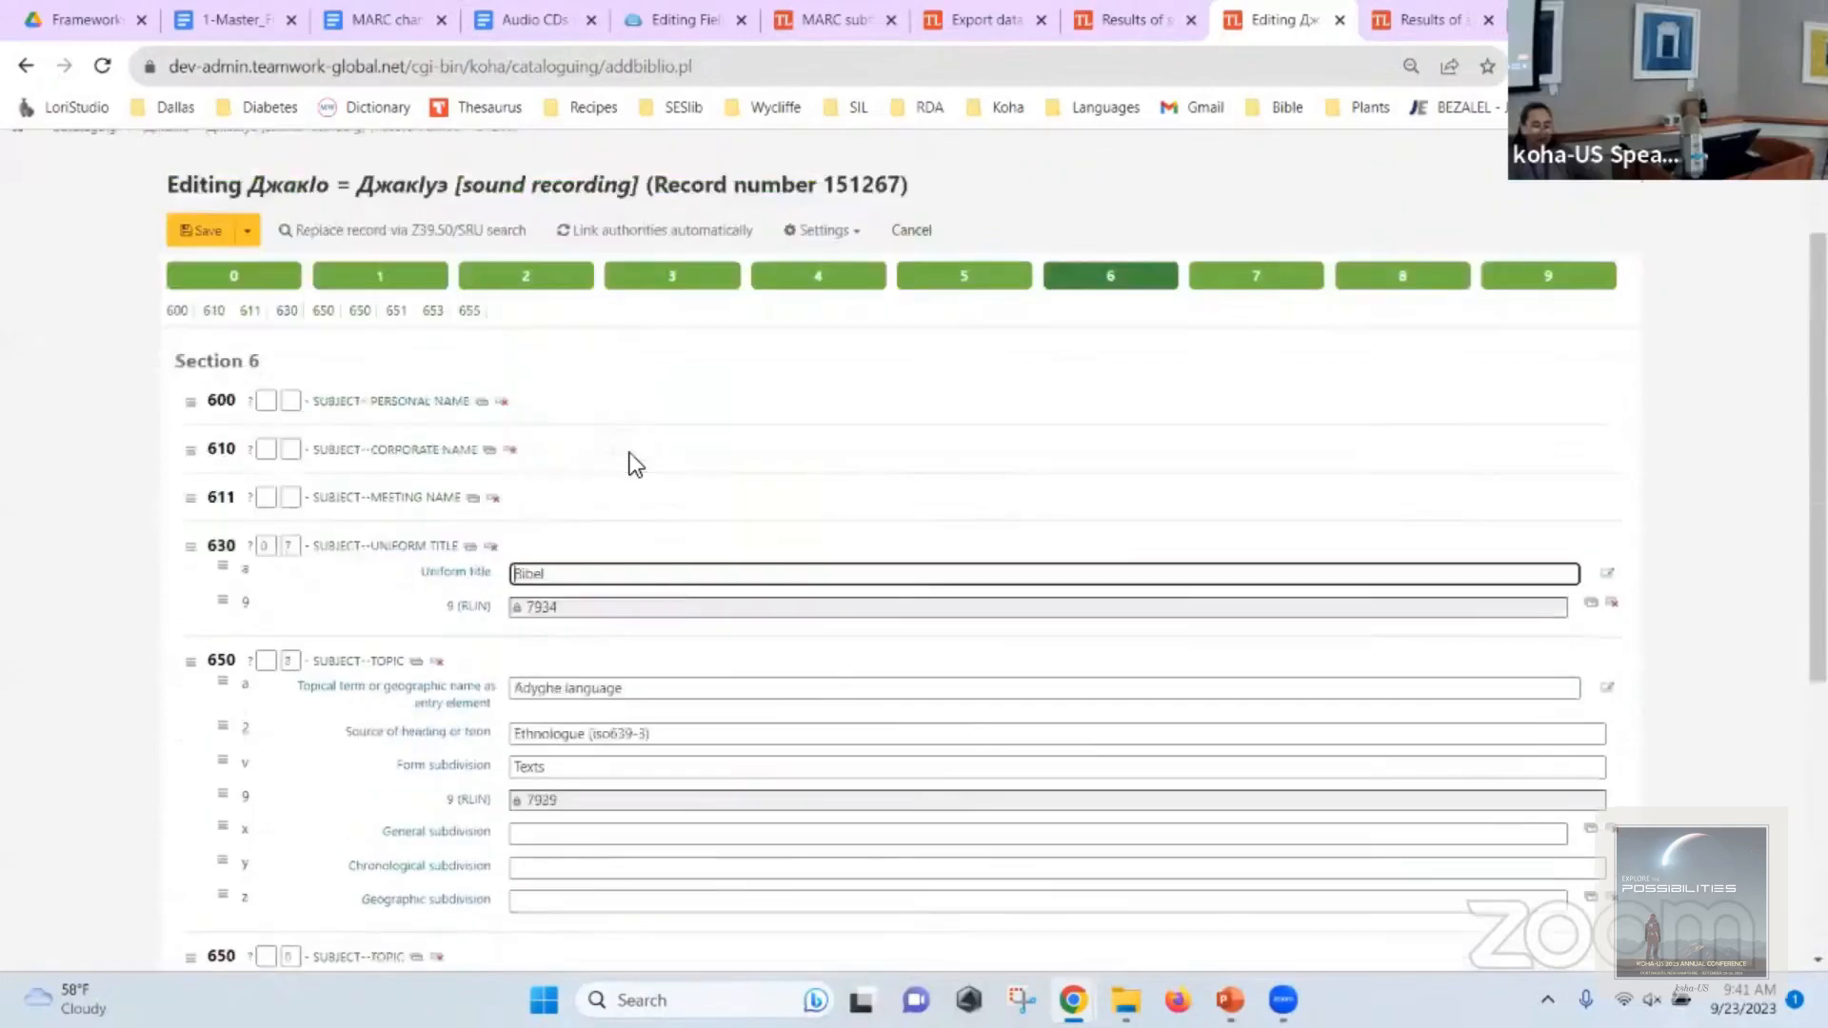
{"action": "scroll", "coordinate": [636, 464], "scroll_direction": "up", "scroll_amount": 2}
{"action": "left_click", "coordinate": [1240, 433]}
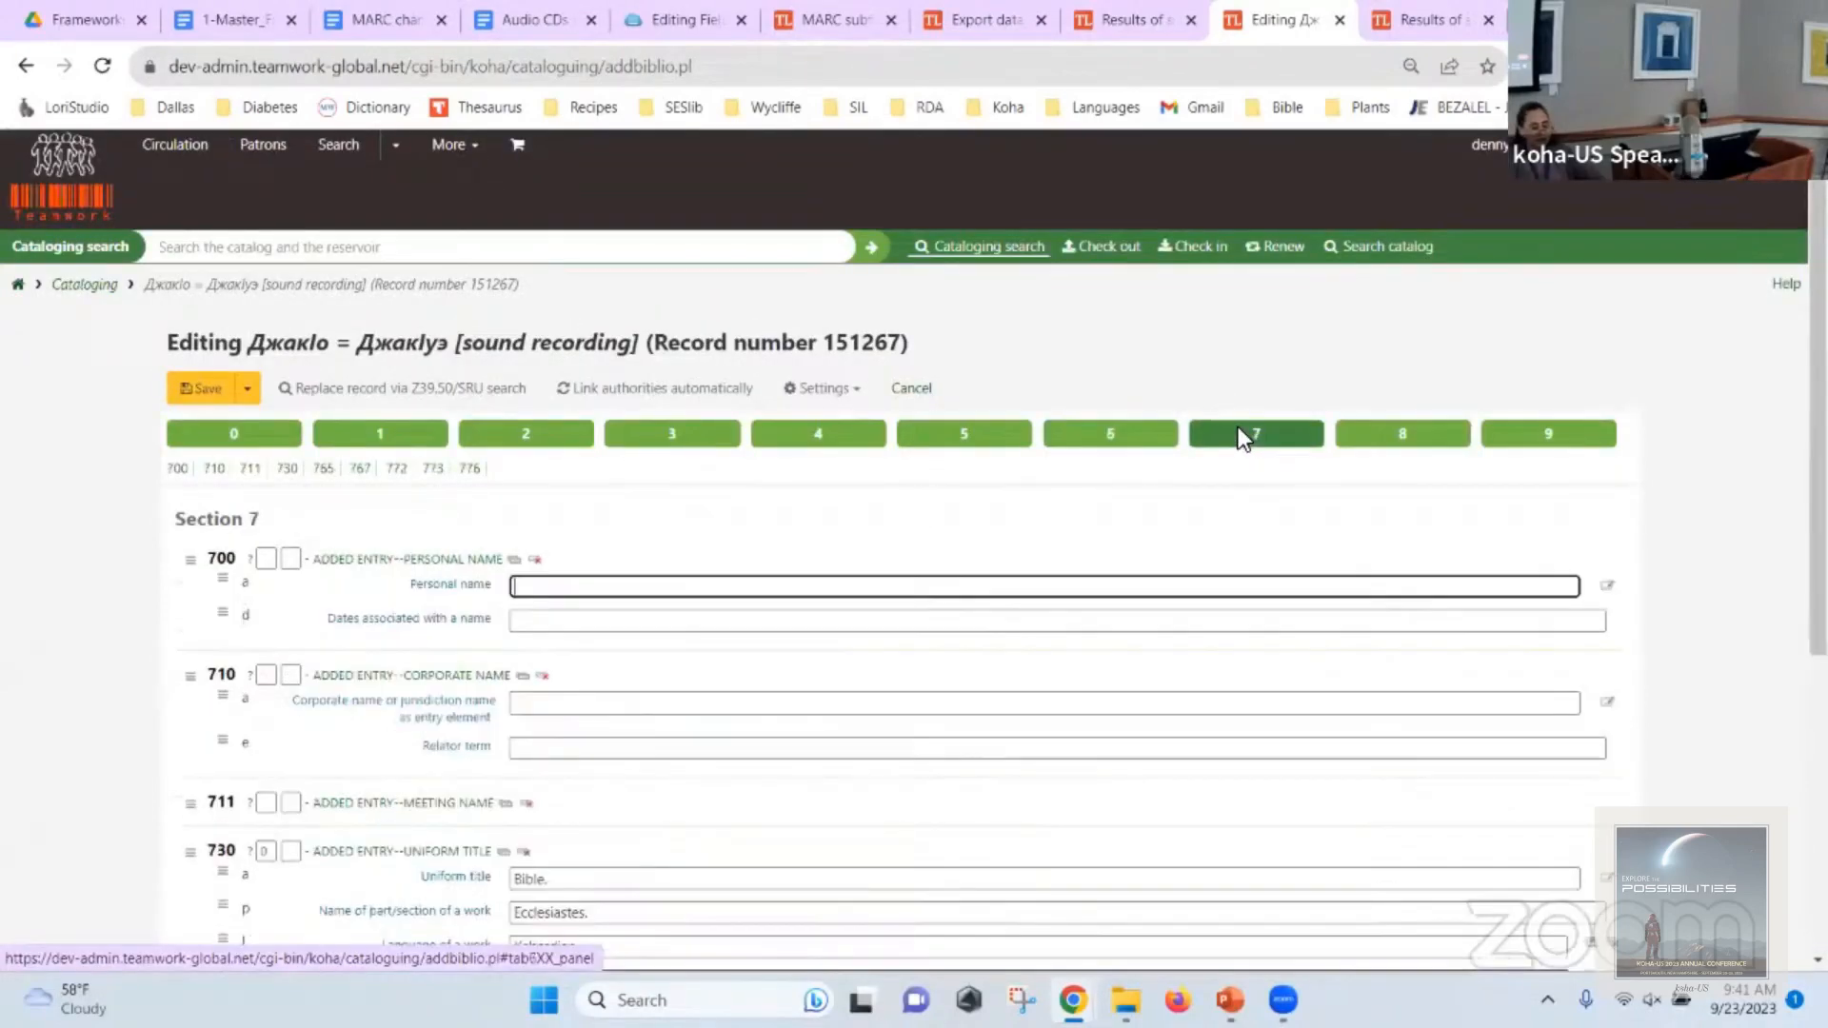
{"action": "scroll", "coordinate": [1036, 523], "scroll_direction": "down", "scroll_amount": 4}
{"action": "scroll", "coordinate": [955, 493], "scroll_direction": "down", "scroll_amount": 2}
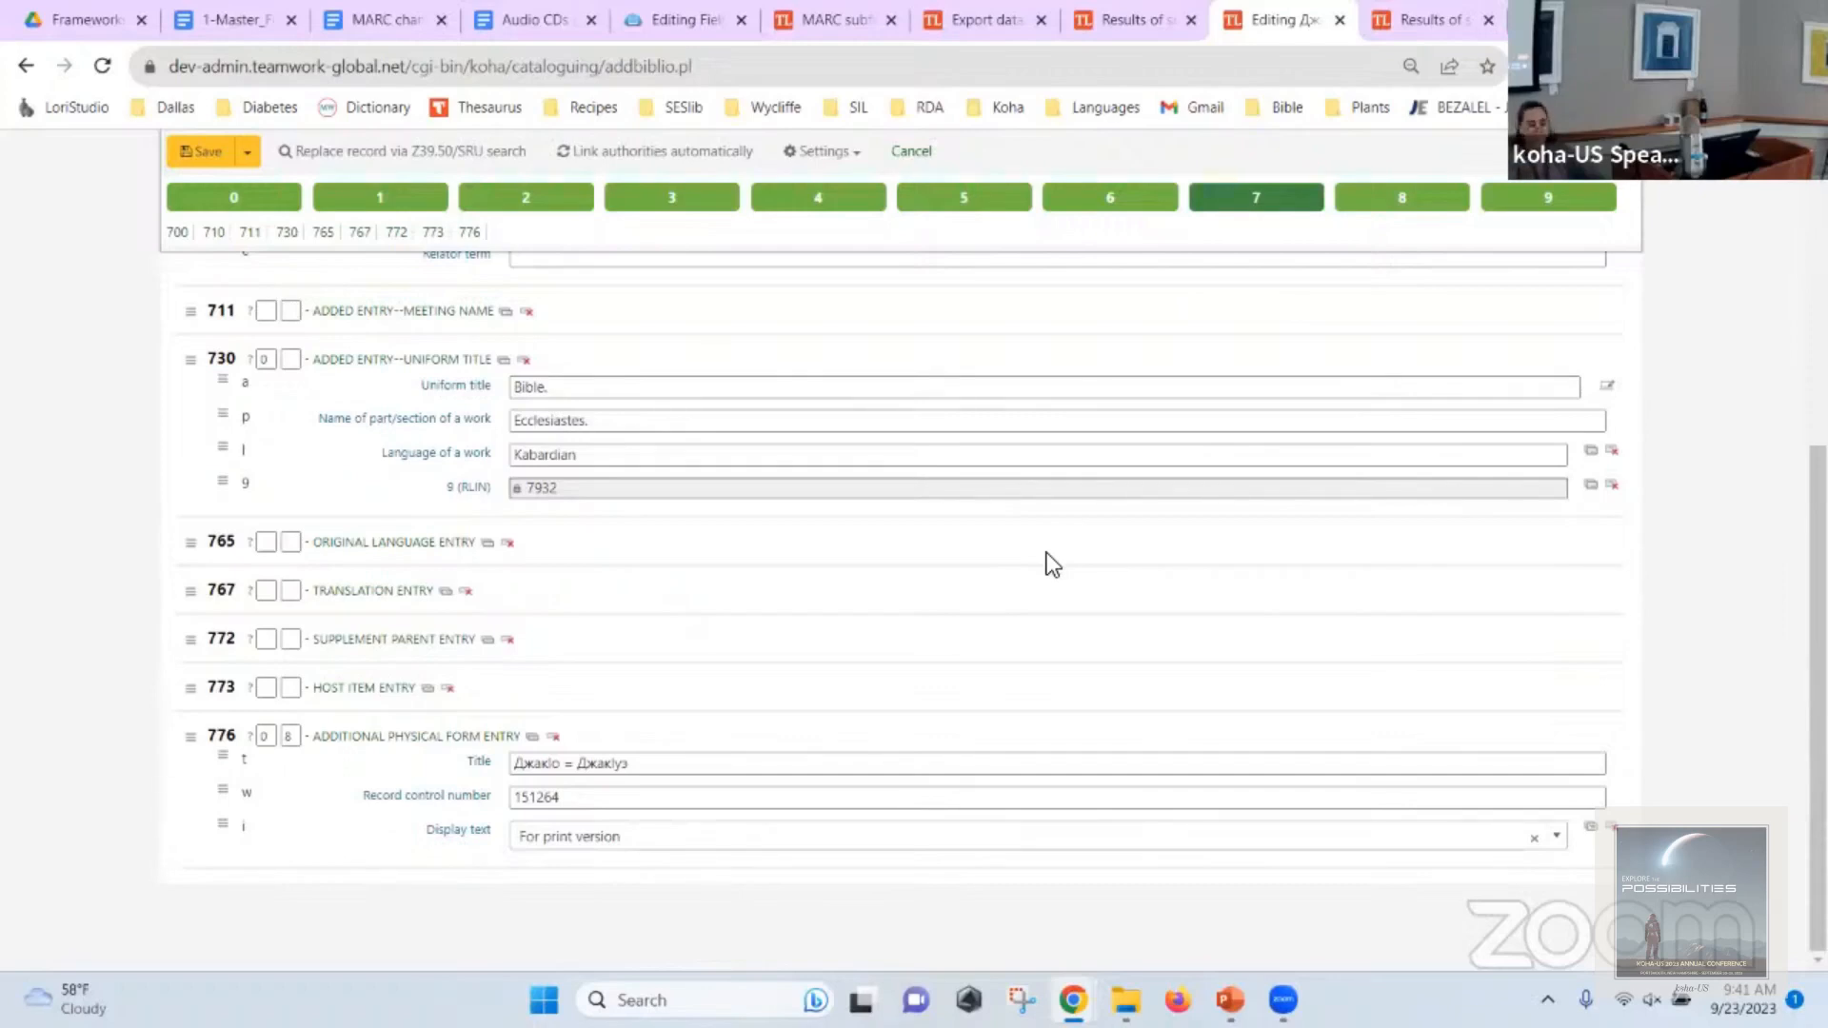
Review Sections 6 and 7 of the record and view the link text options for the first tag 856 in Section 8.
{"action": "left_click", "coordinate": [1112, 198]}
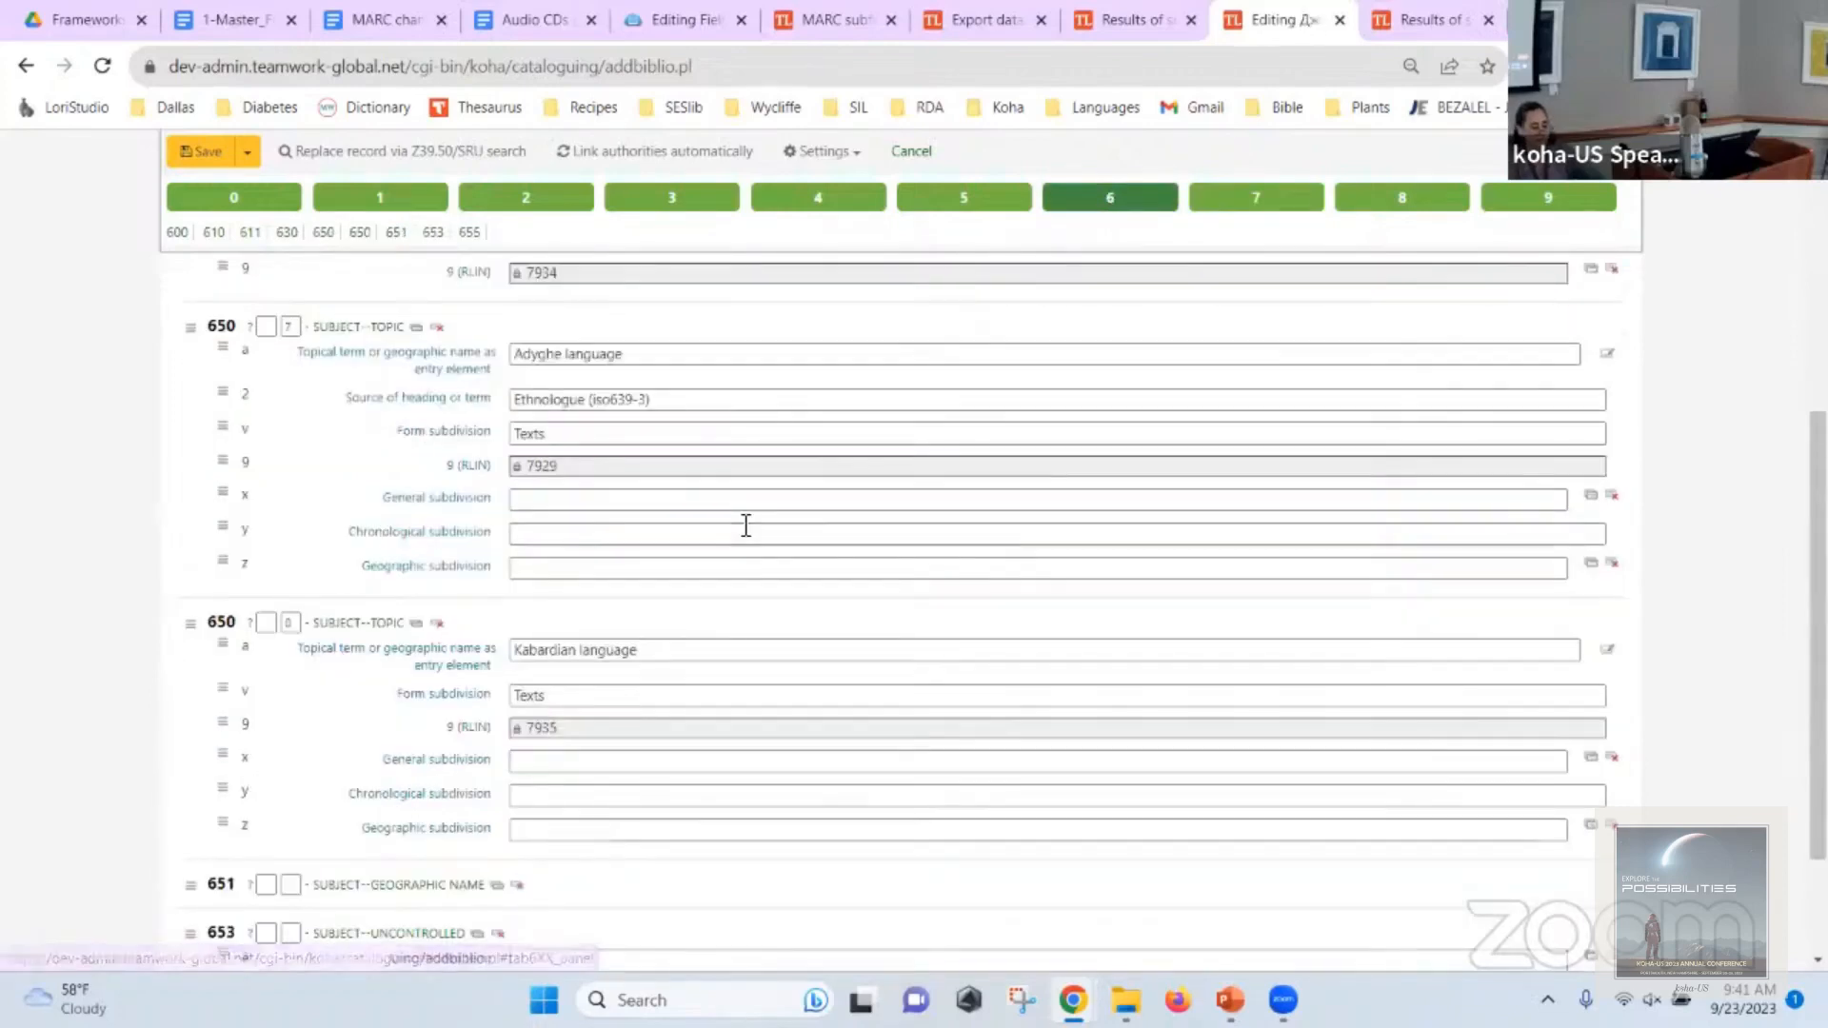
{"action": "scroll", "coordinate": [746, 523], "scroll_direction": "down", "scroll_amount": 2}
{"action": "left_click", "coordinate": [1256, 198]}
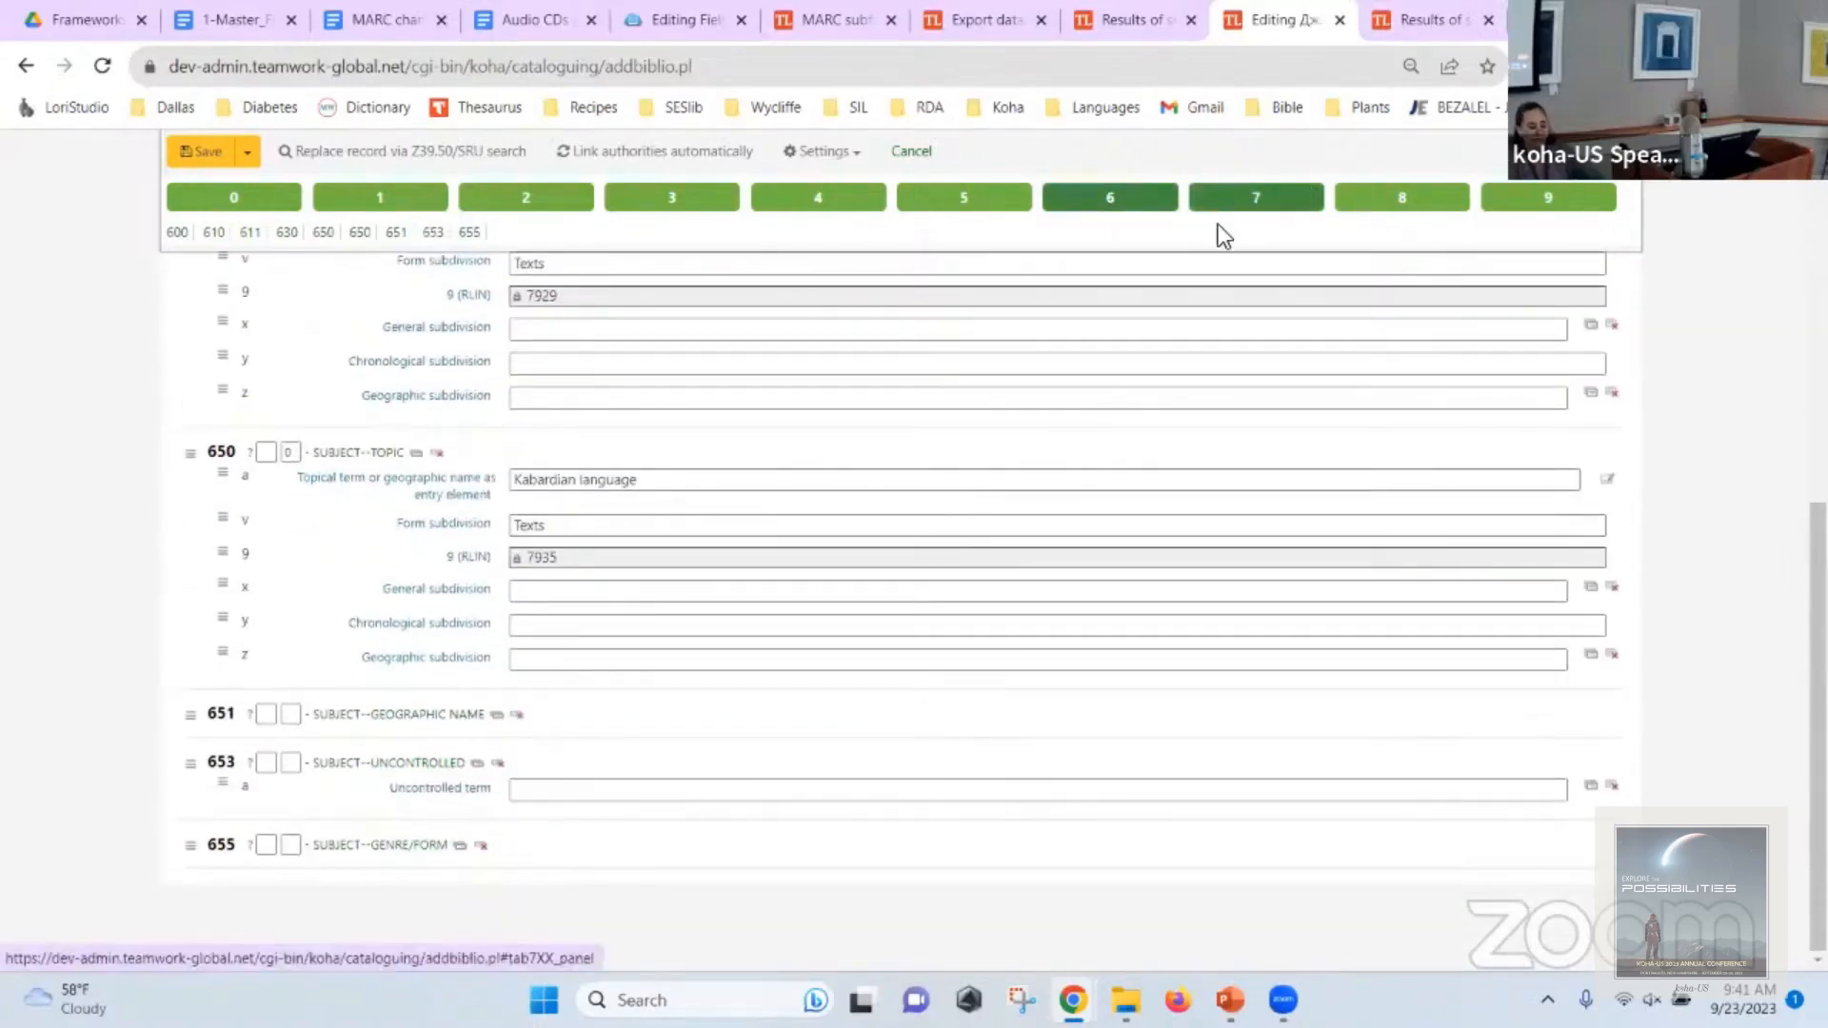
{"action": "scroll", "coordinate": [784, 598], "scroll_direction": "down", "scroll_amount": 5}
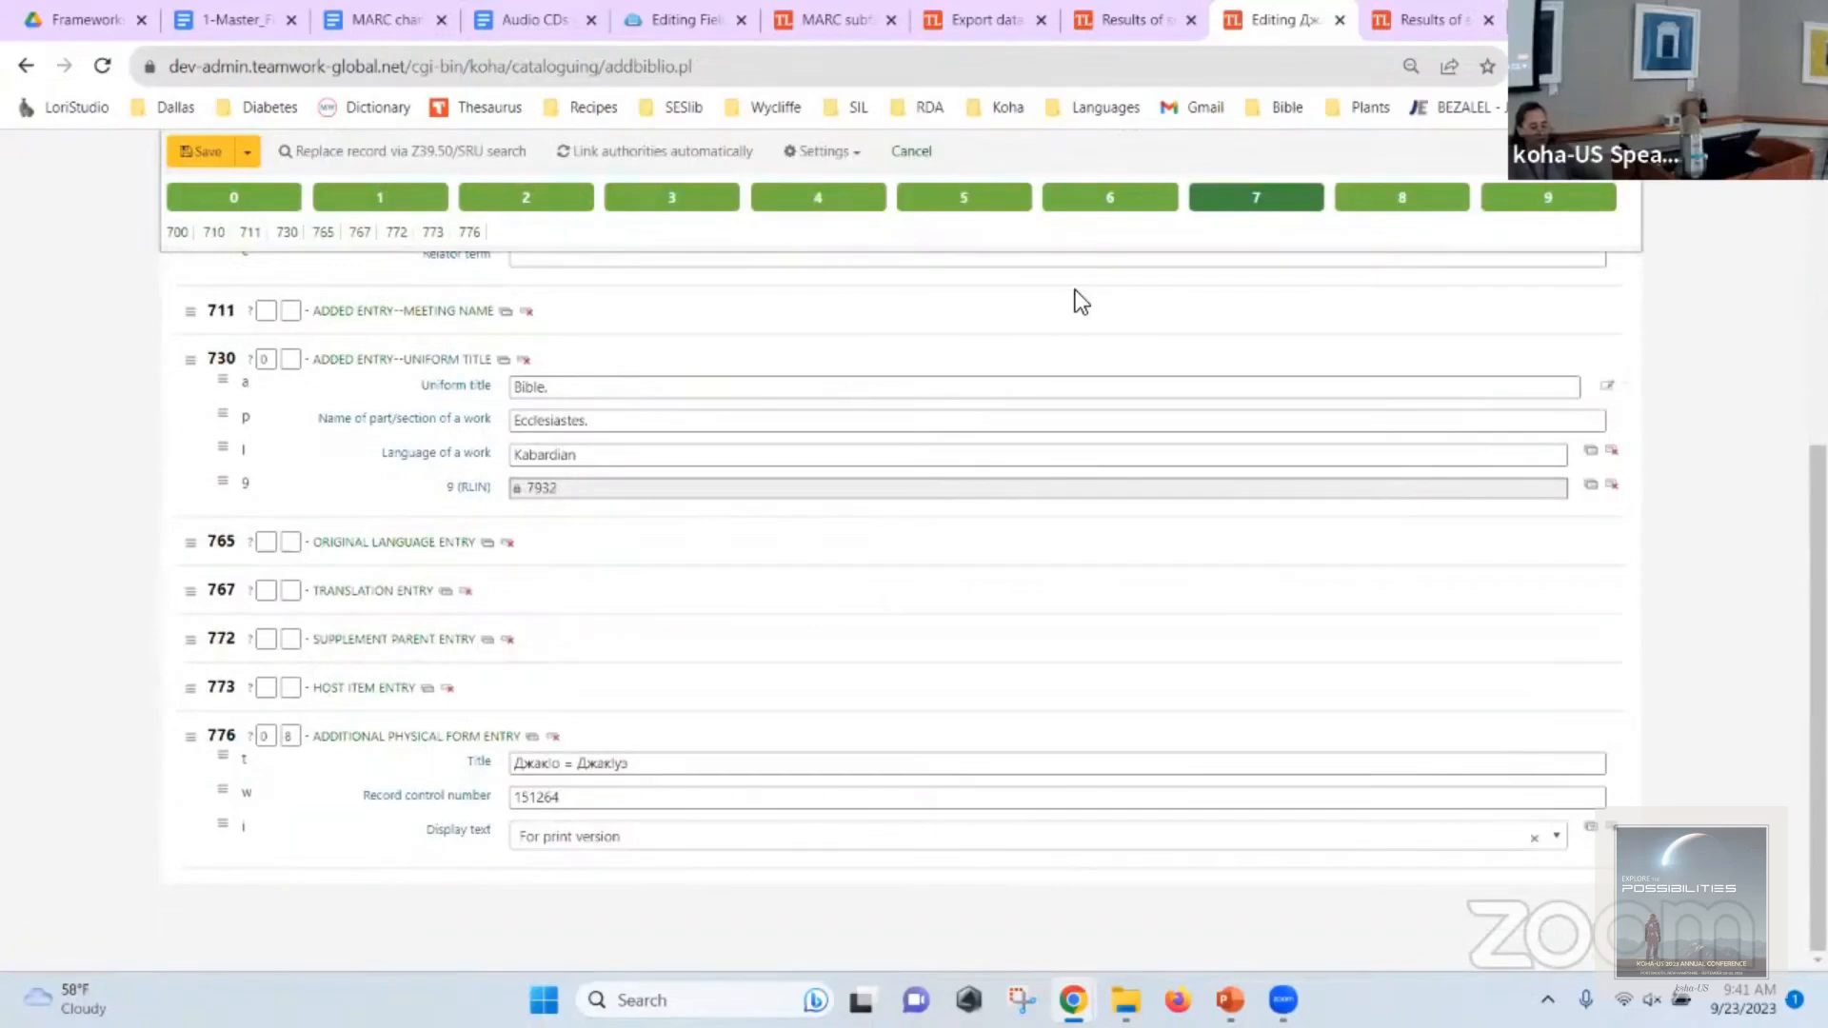
{"action": "left_click", "coordinate": [1378, 201]}
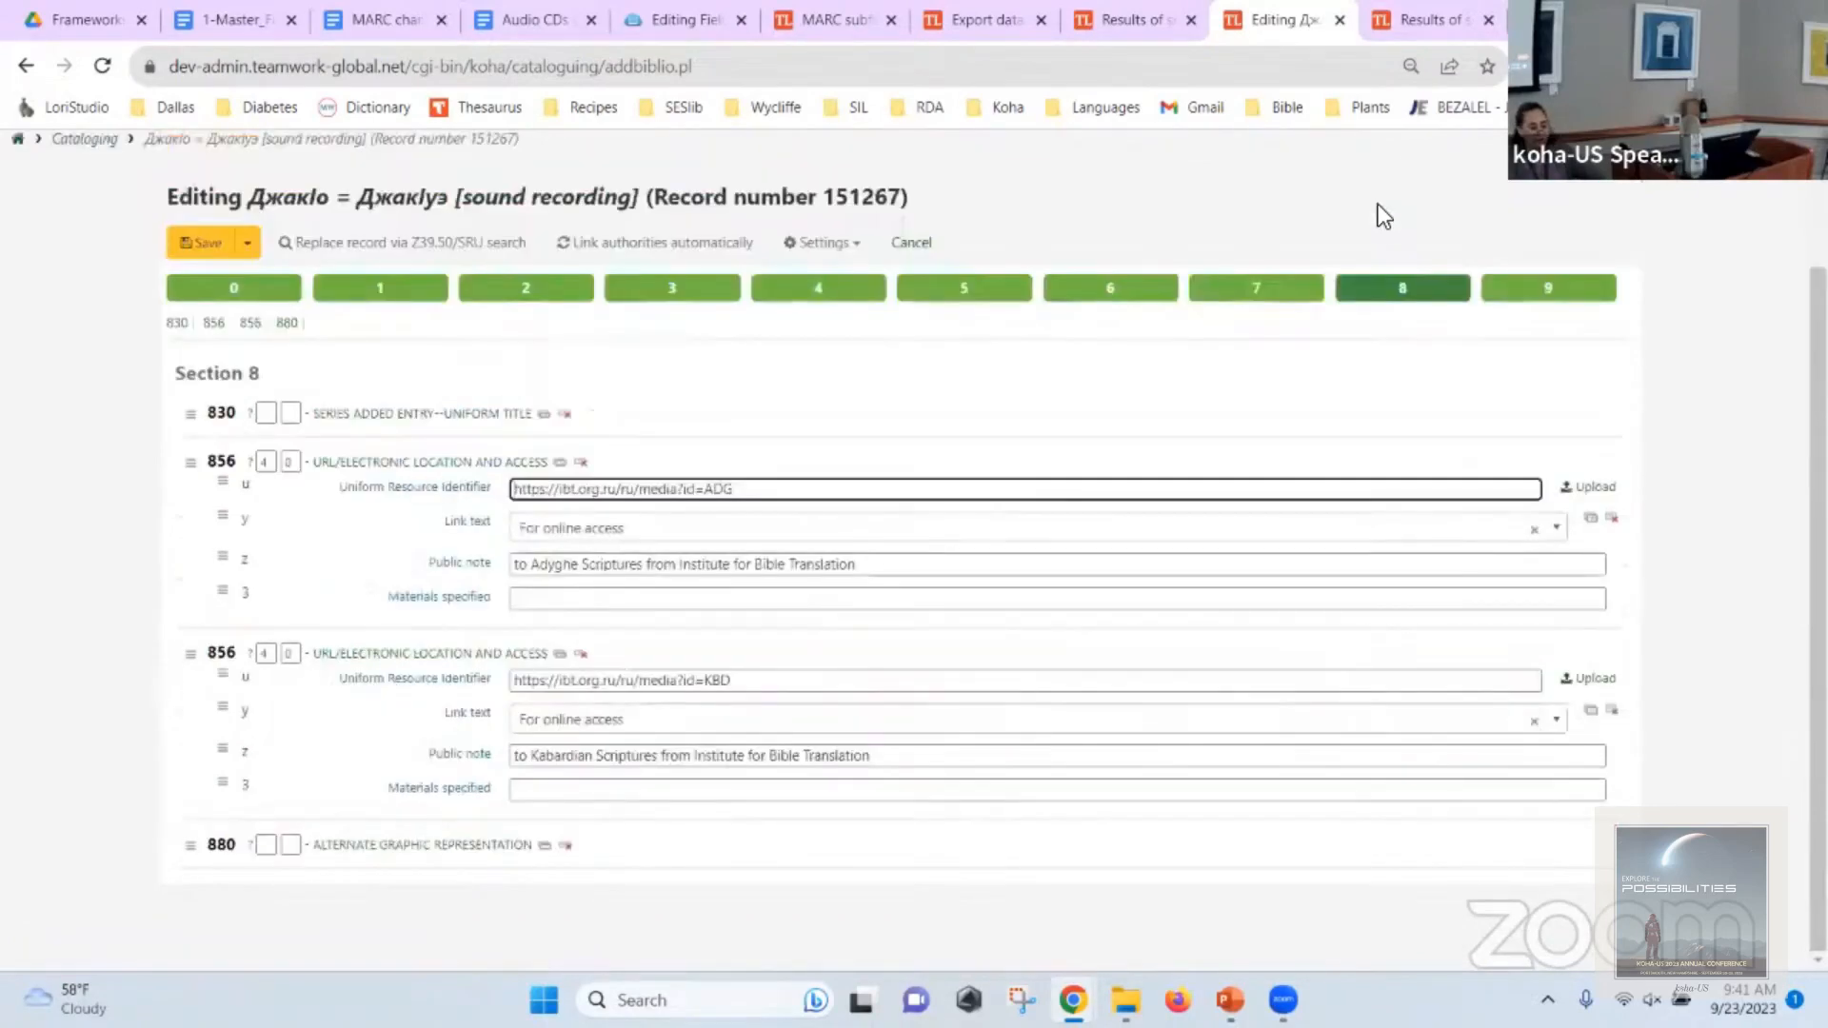
{"action": "left_click", "coordinate": [638, 531]}
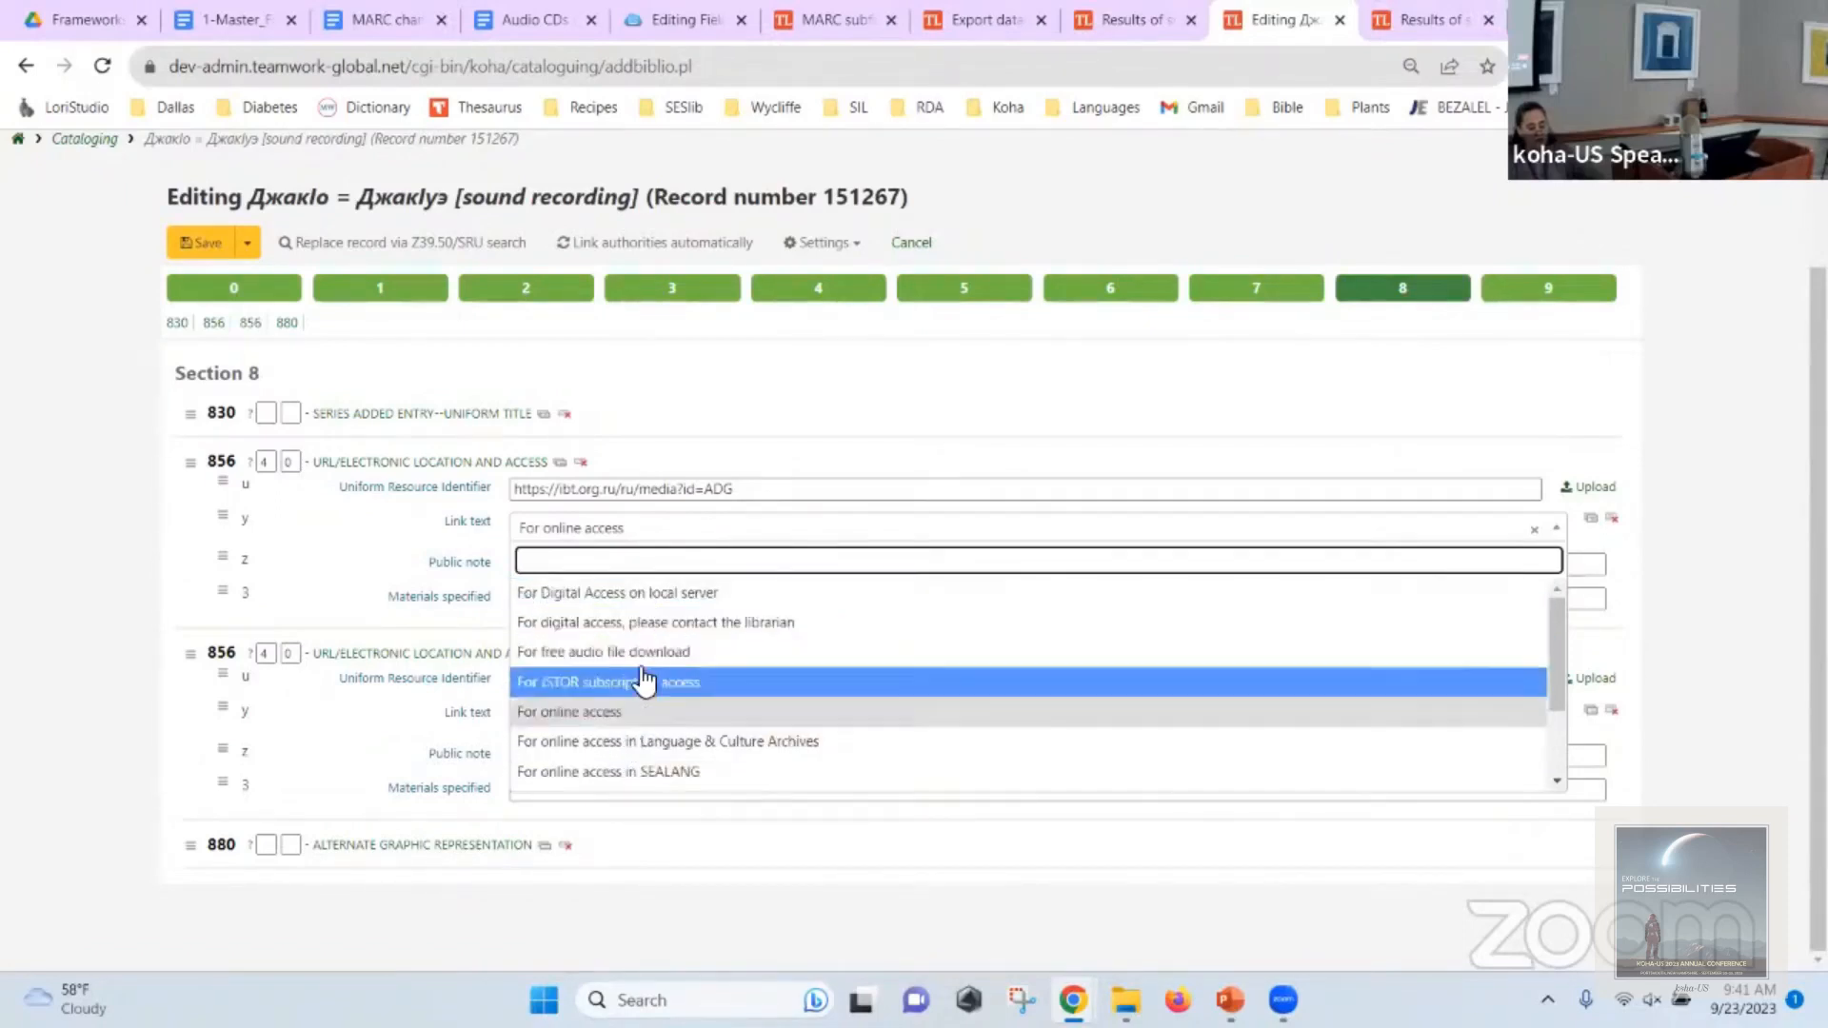
Open the authorized values administration page and show 100 categories per page.
{"action": "left_click", "coordinate": [807, 16]}
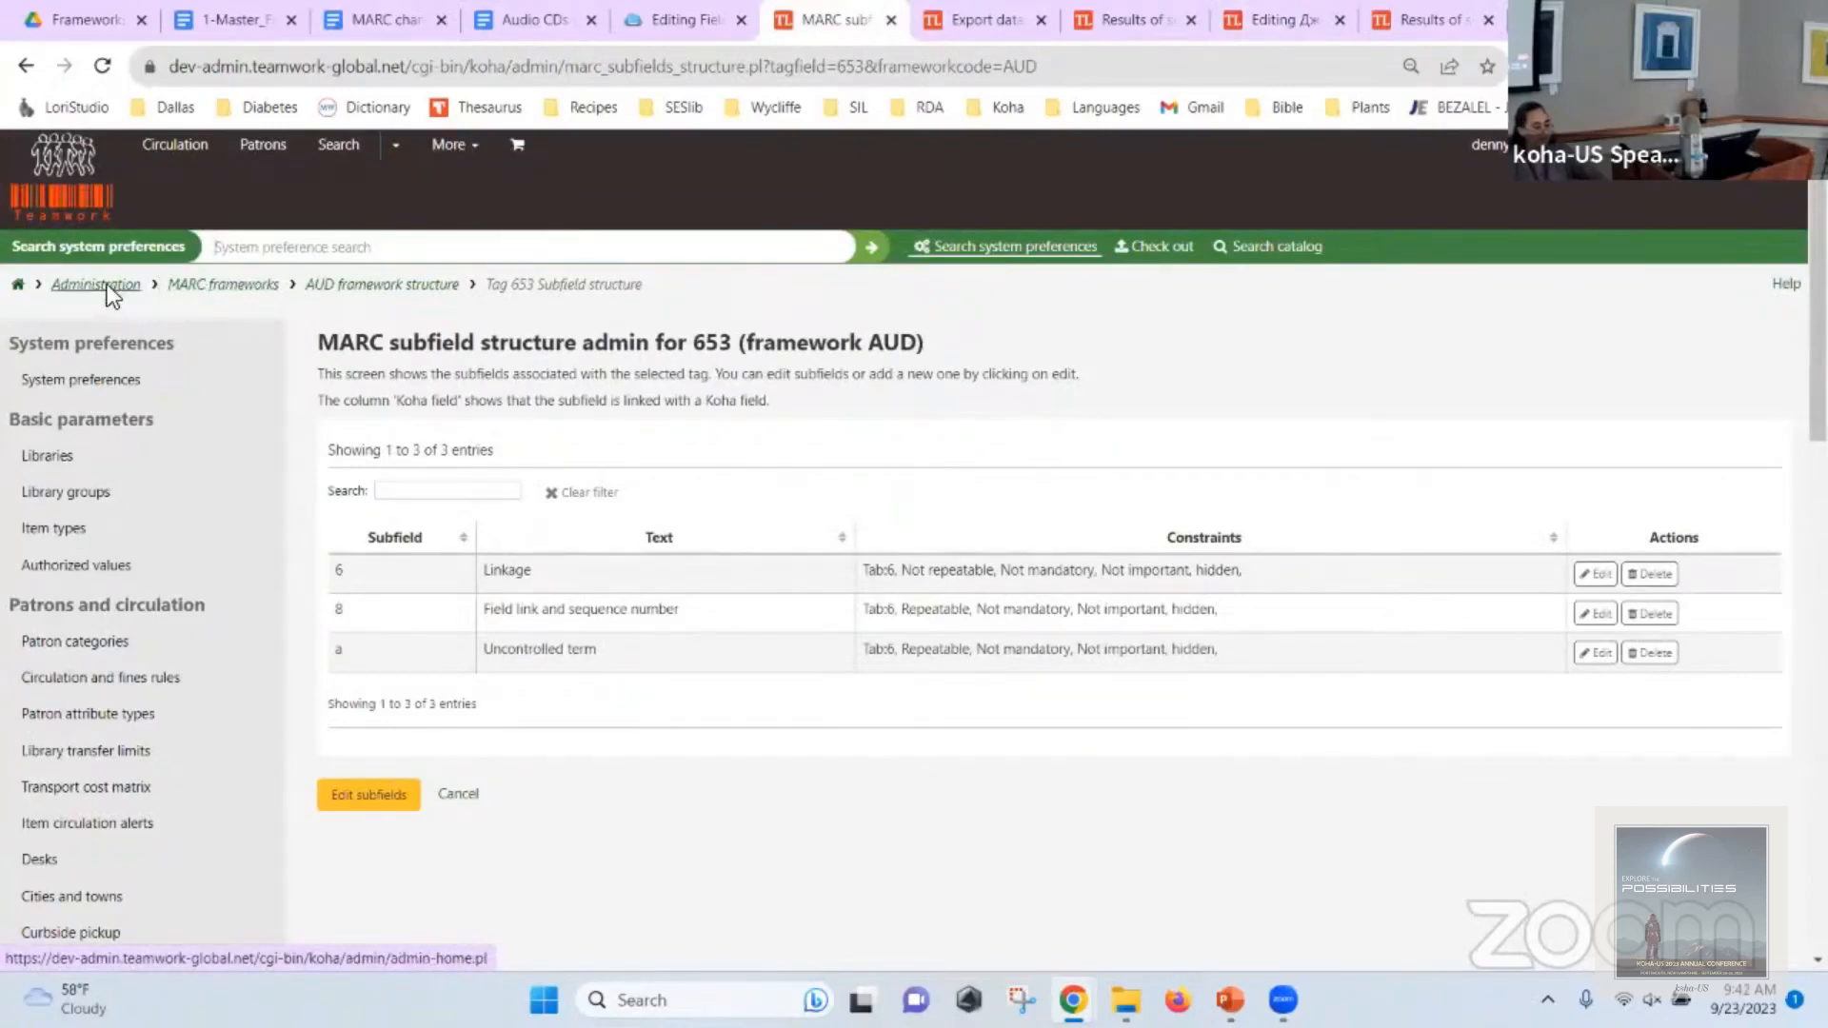
{"action": "left_click", "coordinate": [83, 563]}
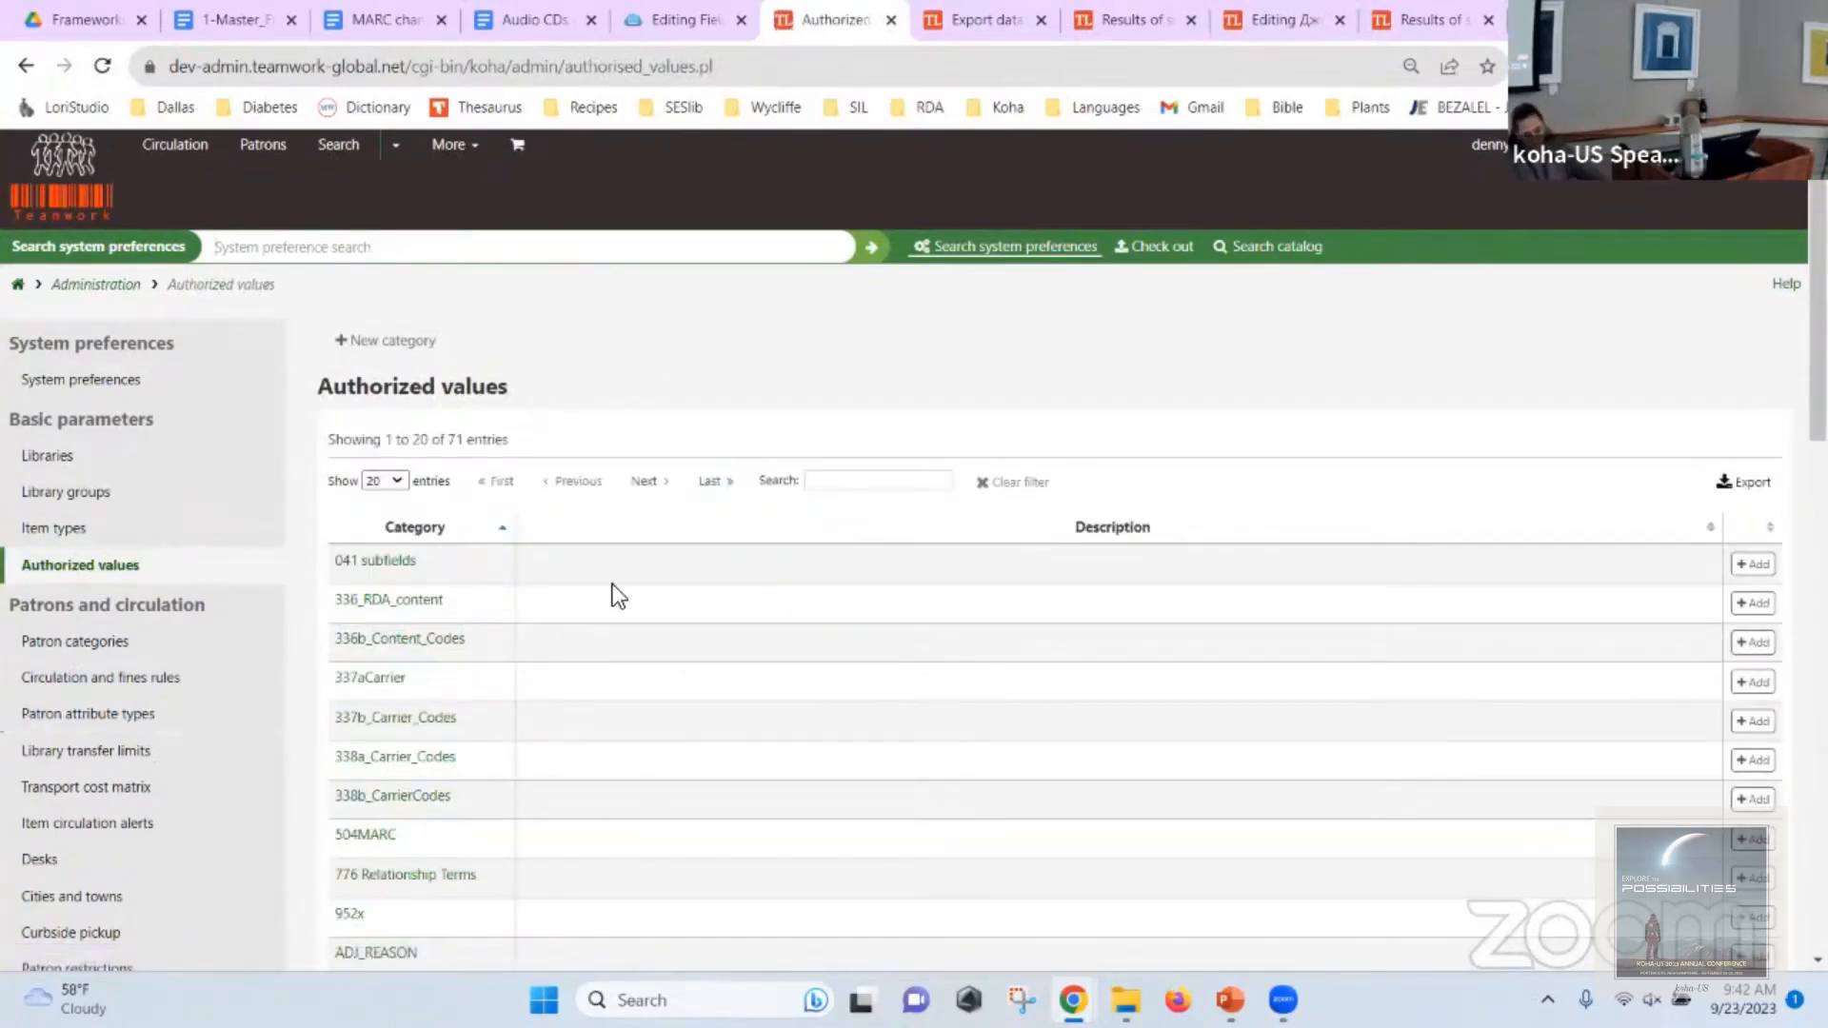
{"action": "scroll", "coordinate": [618, 586], "scroll_direction": "down", "scroll_amount": 4}
{"action": "scroll", "coordinate": [568, 510], "scroll_direction": "up", "scroll_amount": 4}
{"action": "left_click", "coordinate": [384, 480]}
{"action": "left_click", "coordinate": [375, 541]}
{"action": "scroll", "coordinate": [375, 541], "scroll_direction": "down", "scroll_amount": 20}
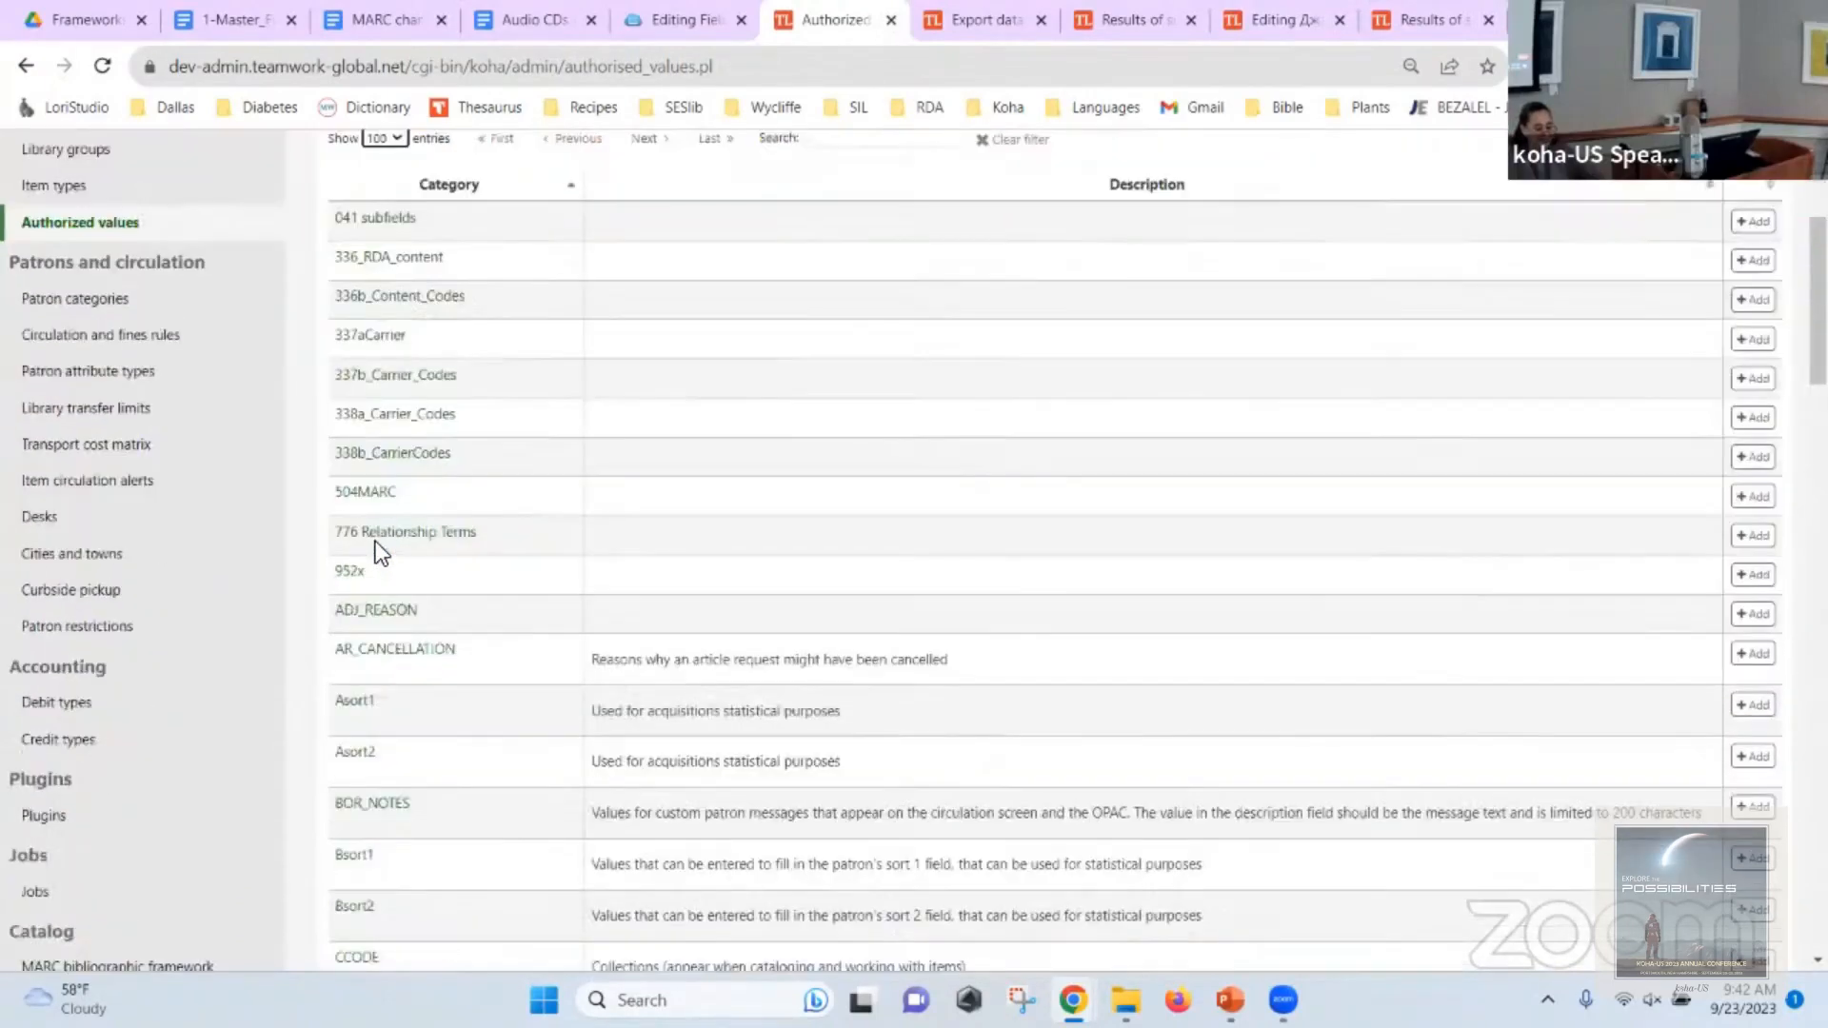
Open the URL links (856/956) text options category and review its authorized values and descriptions.
{"action": "scroll", "coordinate": [375, 541], "scroll_direction": "down", "scroll_amount": 4}
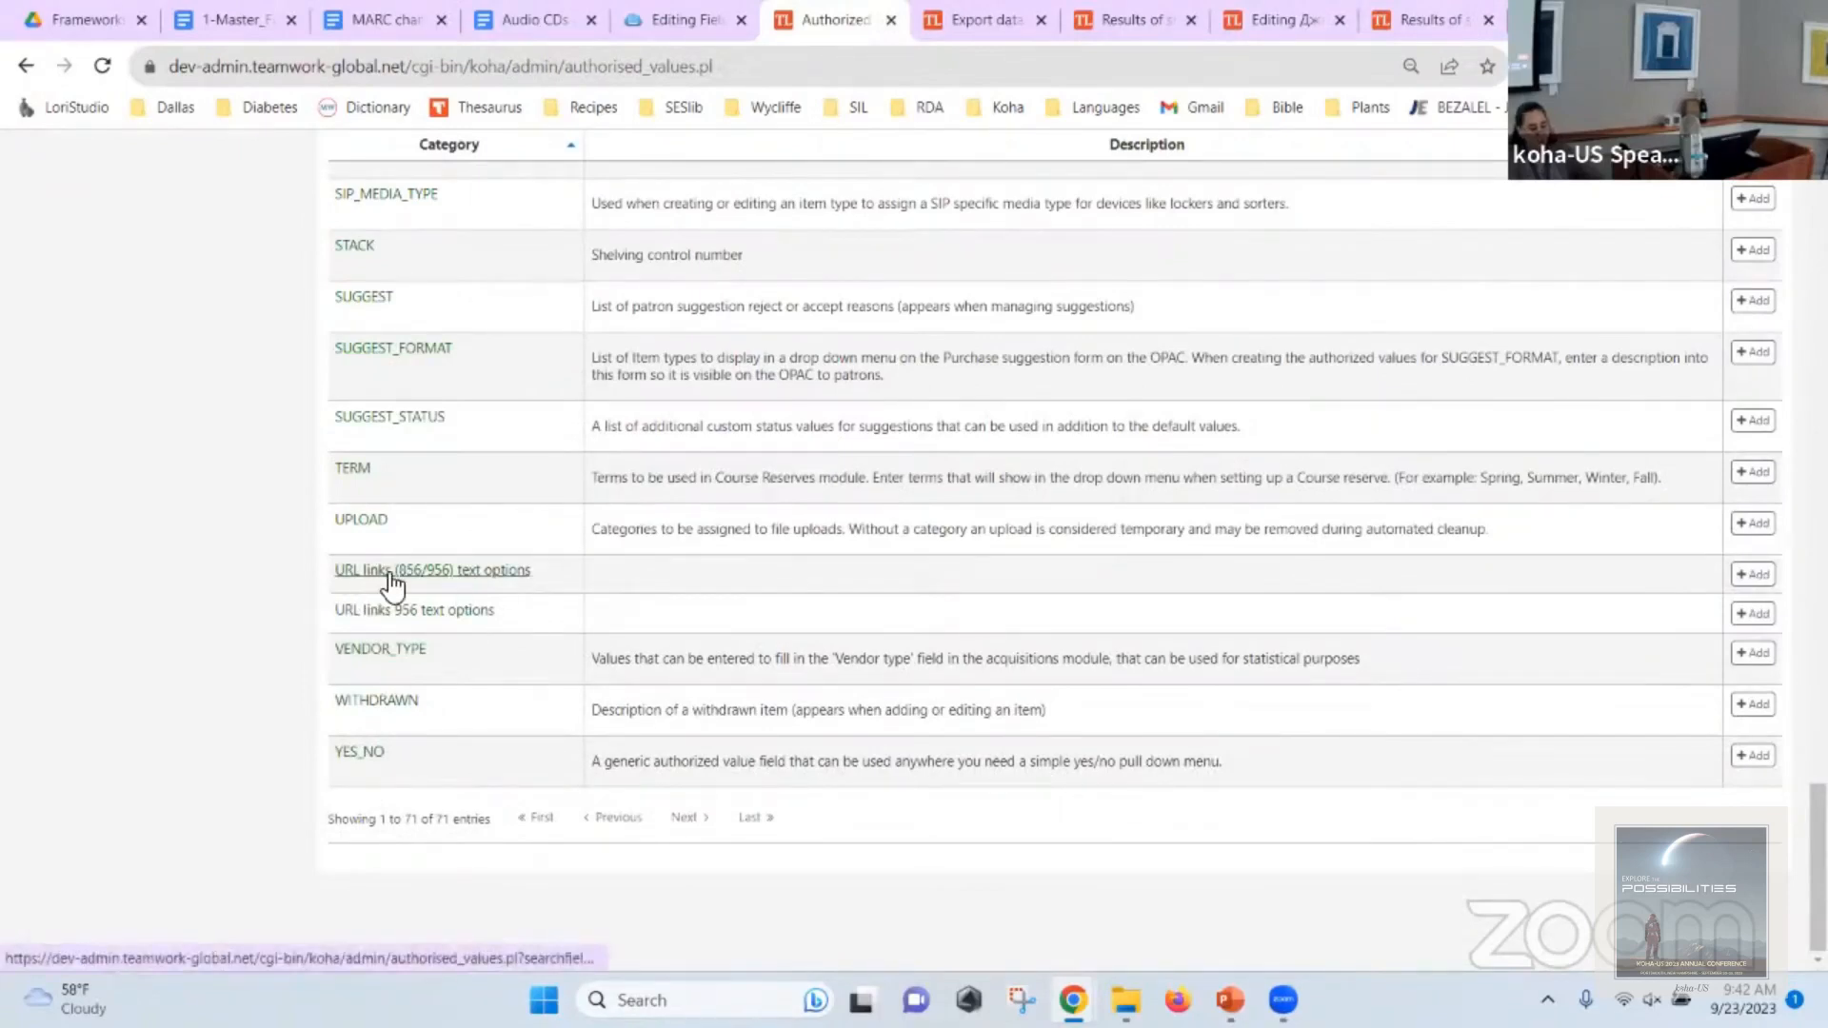
{"action": "left_click", "coordinate": [391, 573]}
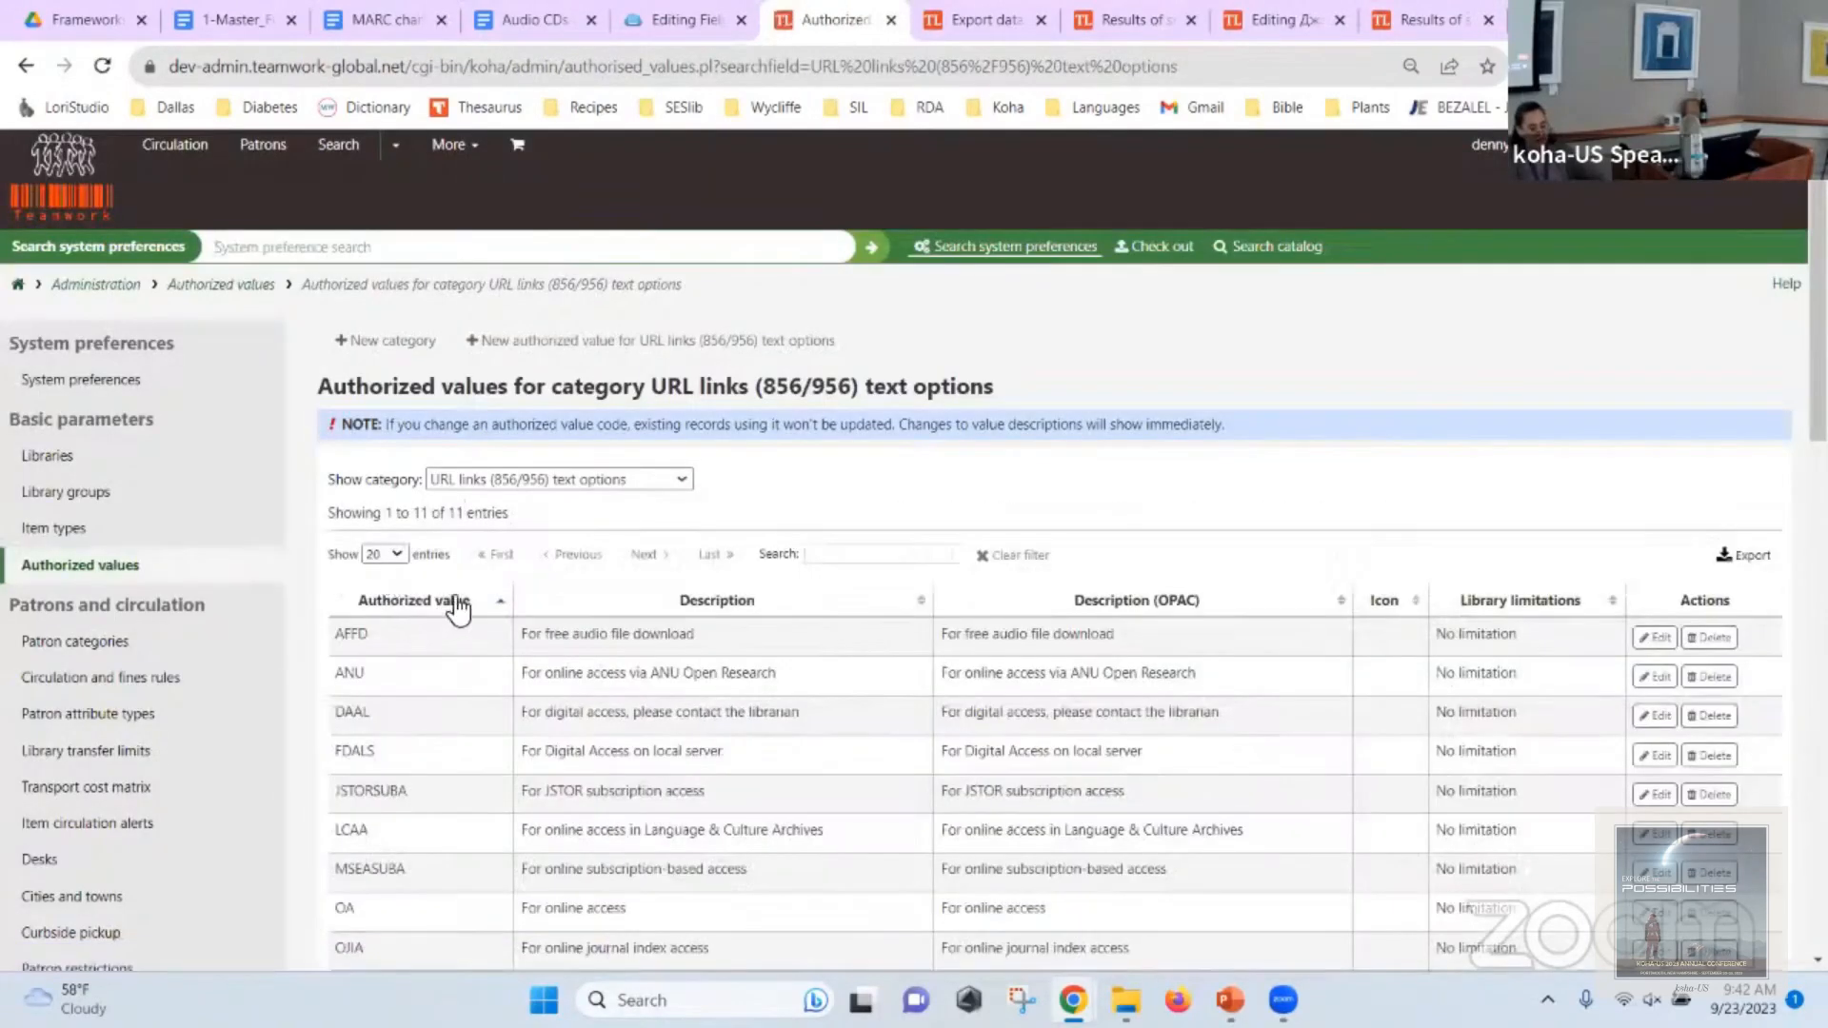
{"action": "scroll", "coordinate": [752, 459], "scroll_direction": "down", "scroll_amount": 3}
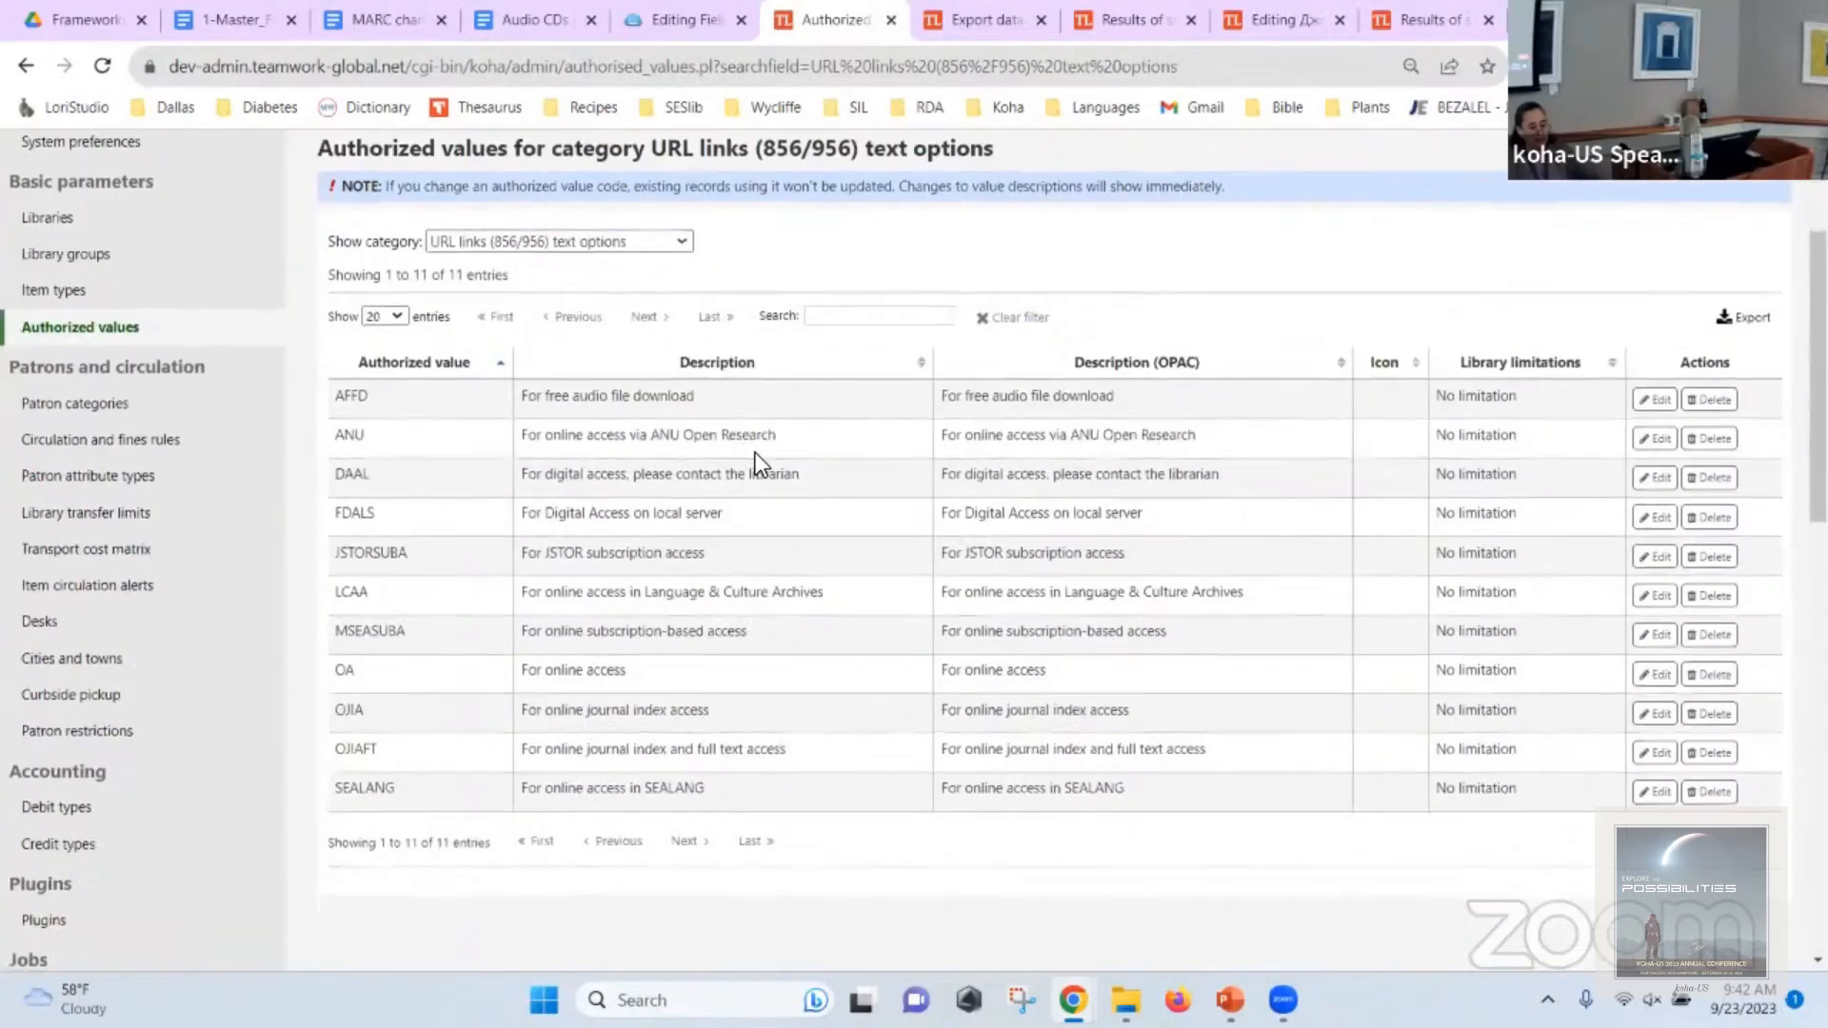
{"action": "scroll", "coordinate": [756, 453], "scroll_direction": "down", "scroll_amount": 2}
{"action": "scroll", "coordinate": [756, 453], "scroll_direction": "up", "scroll_amount": 3}
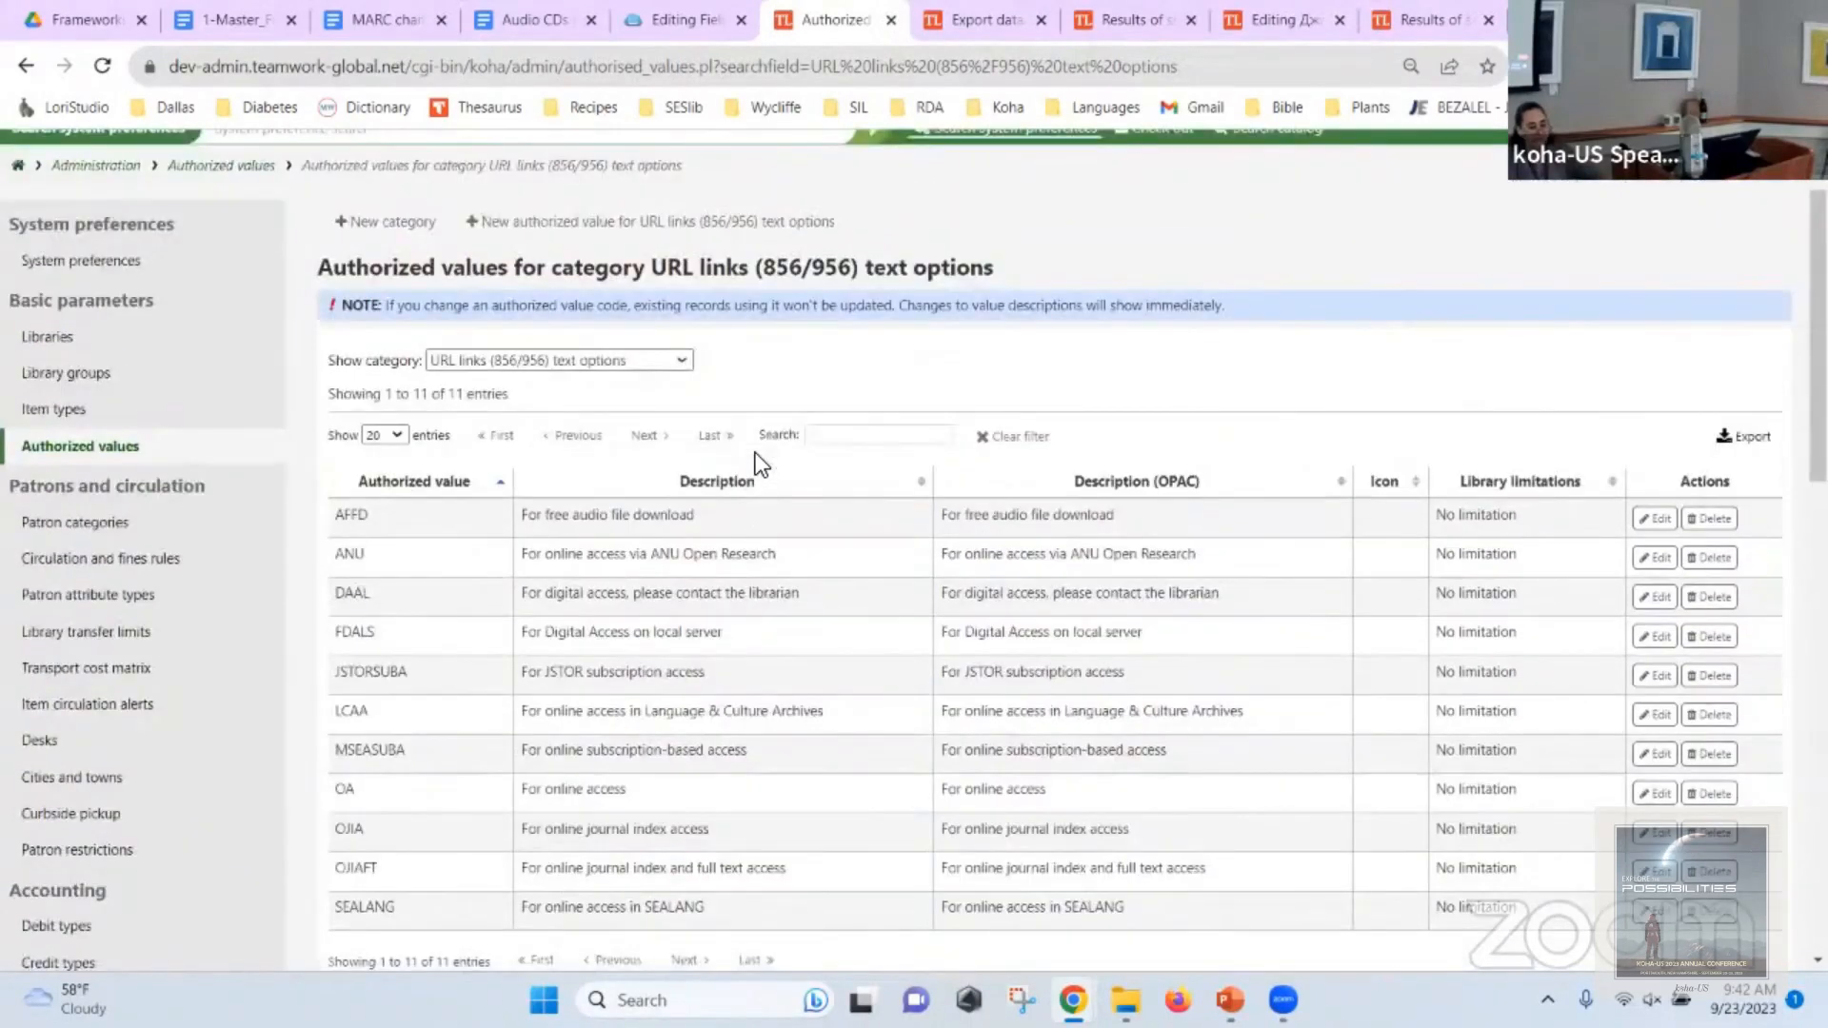
{"action": "scroll", "coordinate": [756, 453], "scroll_direction": "up", "scroll_amount": 1}
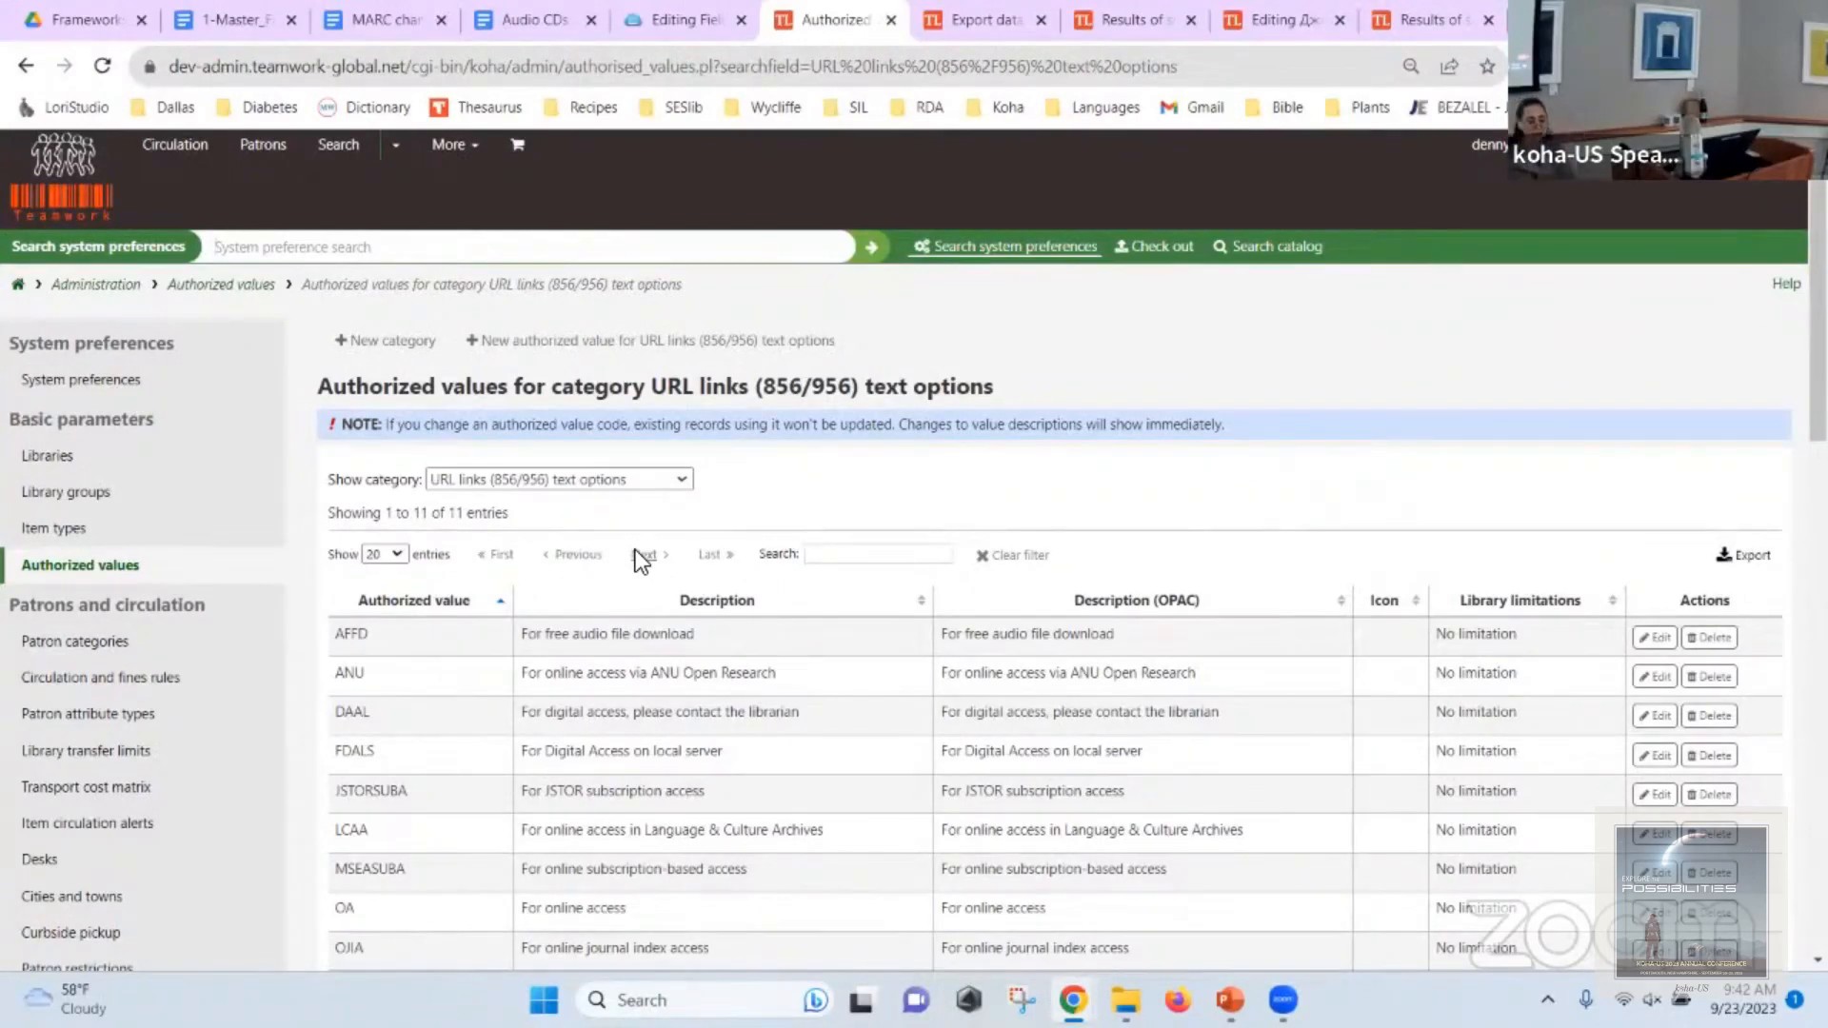
{"action": "left_click_drag", "start_coordinate": [569, 712], "coordinate": [1504, 709]}
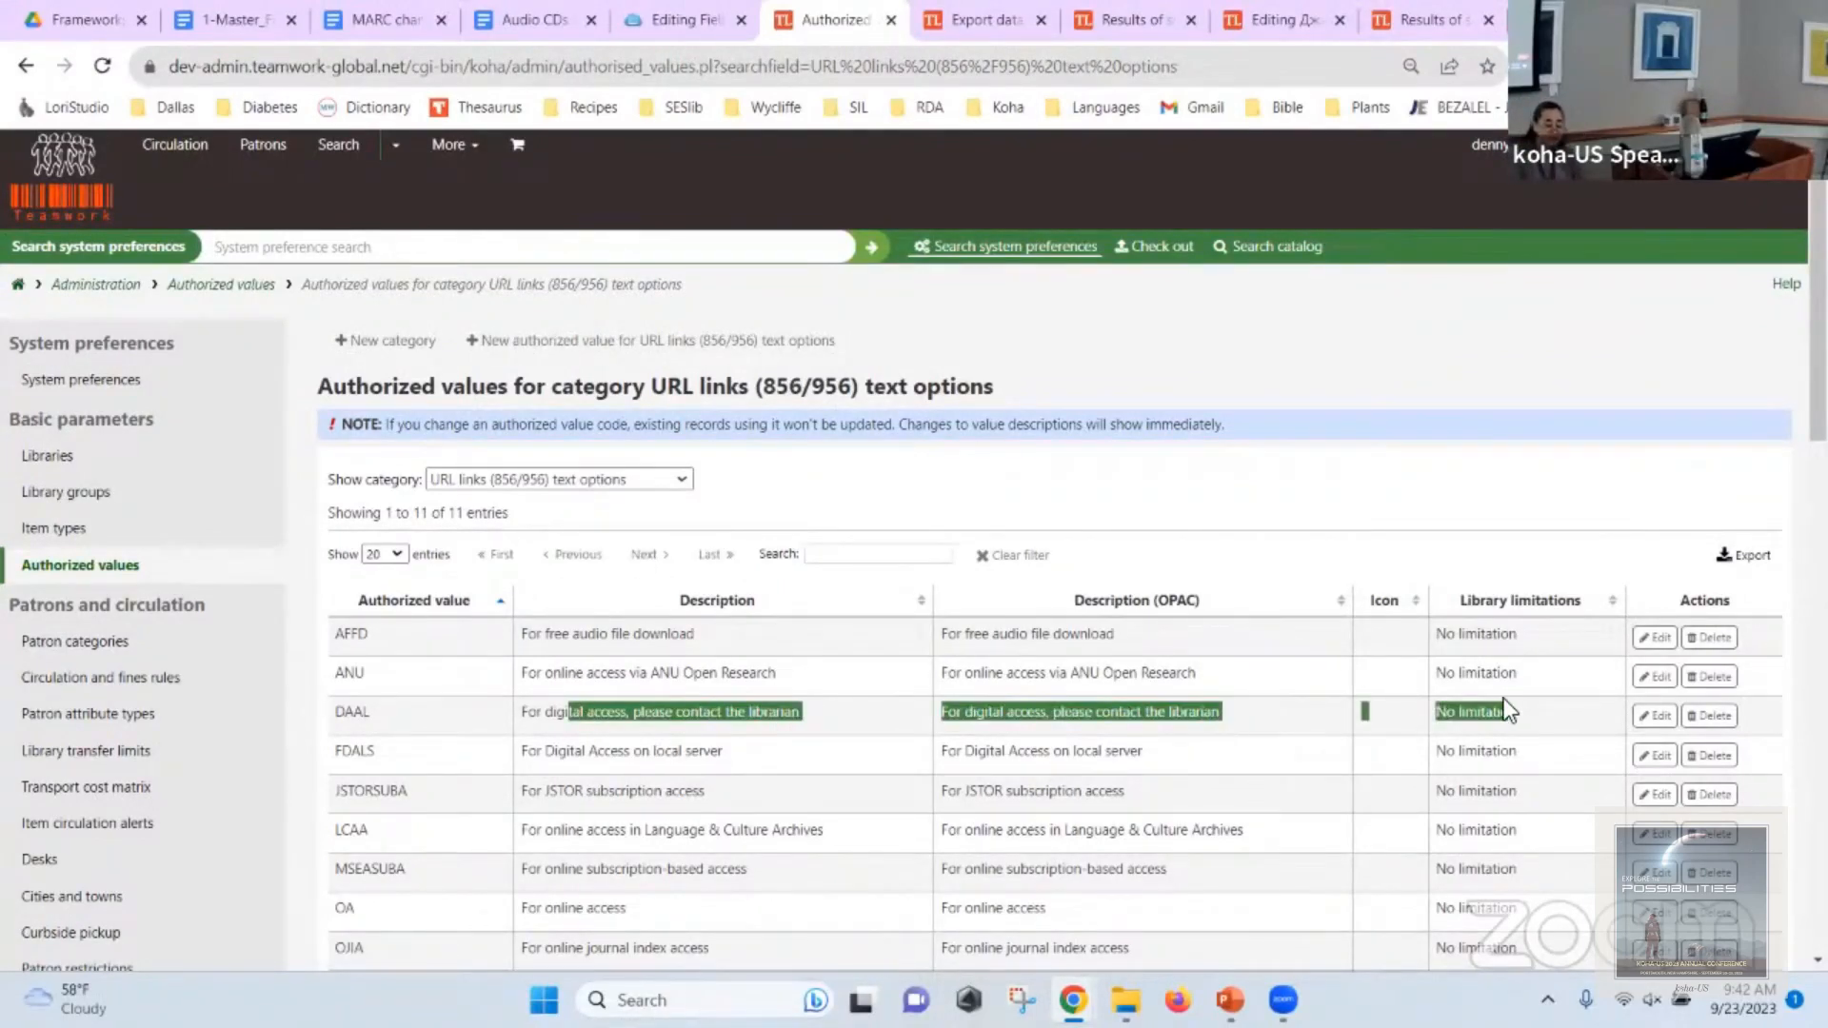
{"action": "left_click_drag", "start_coordinate": [664, 395], "coordinate": [1021, 375]}
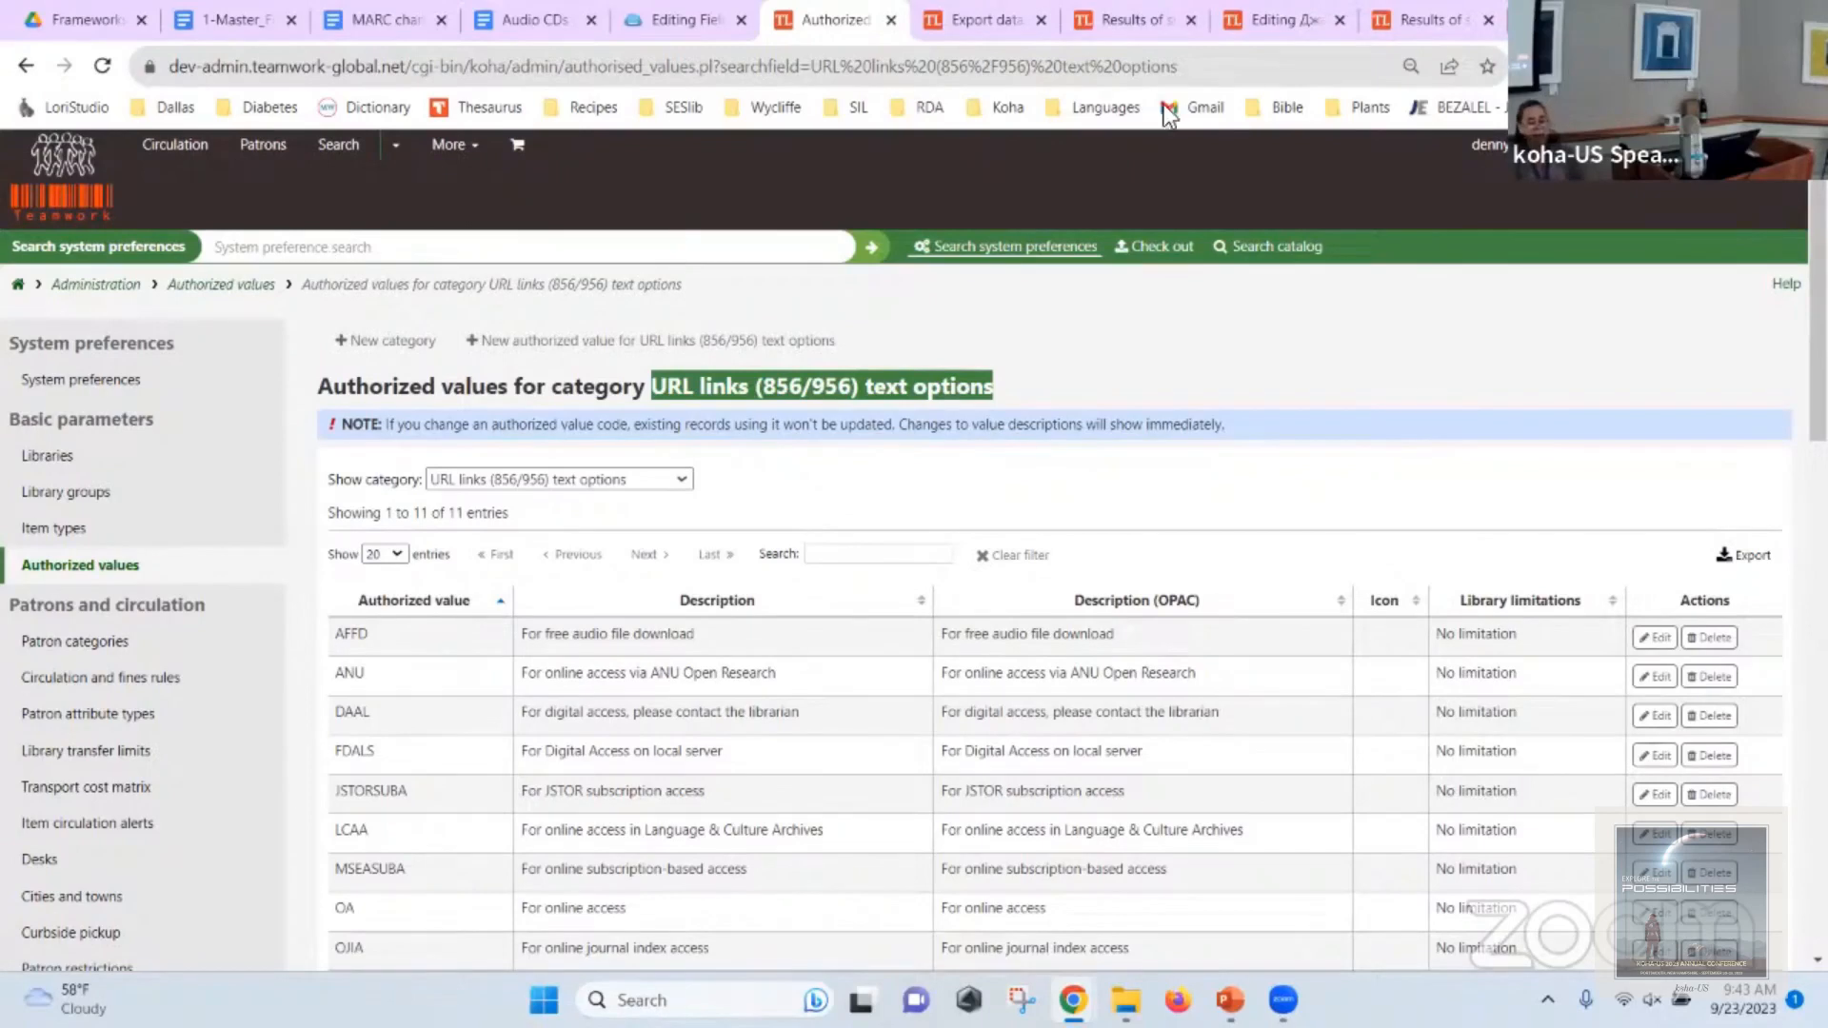
Return to the record being edited and view the display text options for tag 776 in Section 7.
{"action": "left_click", "coordinate": [1266, 21]}
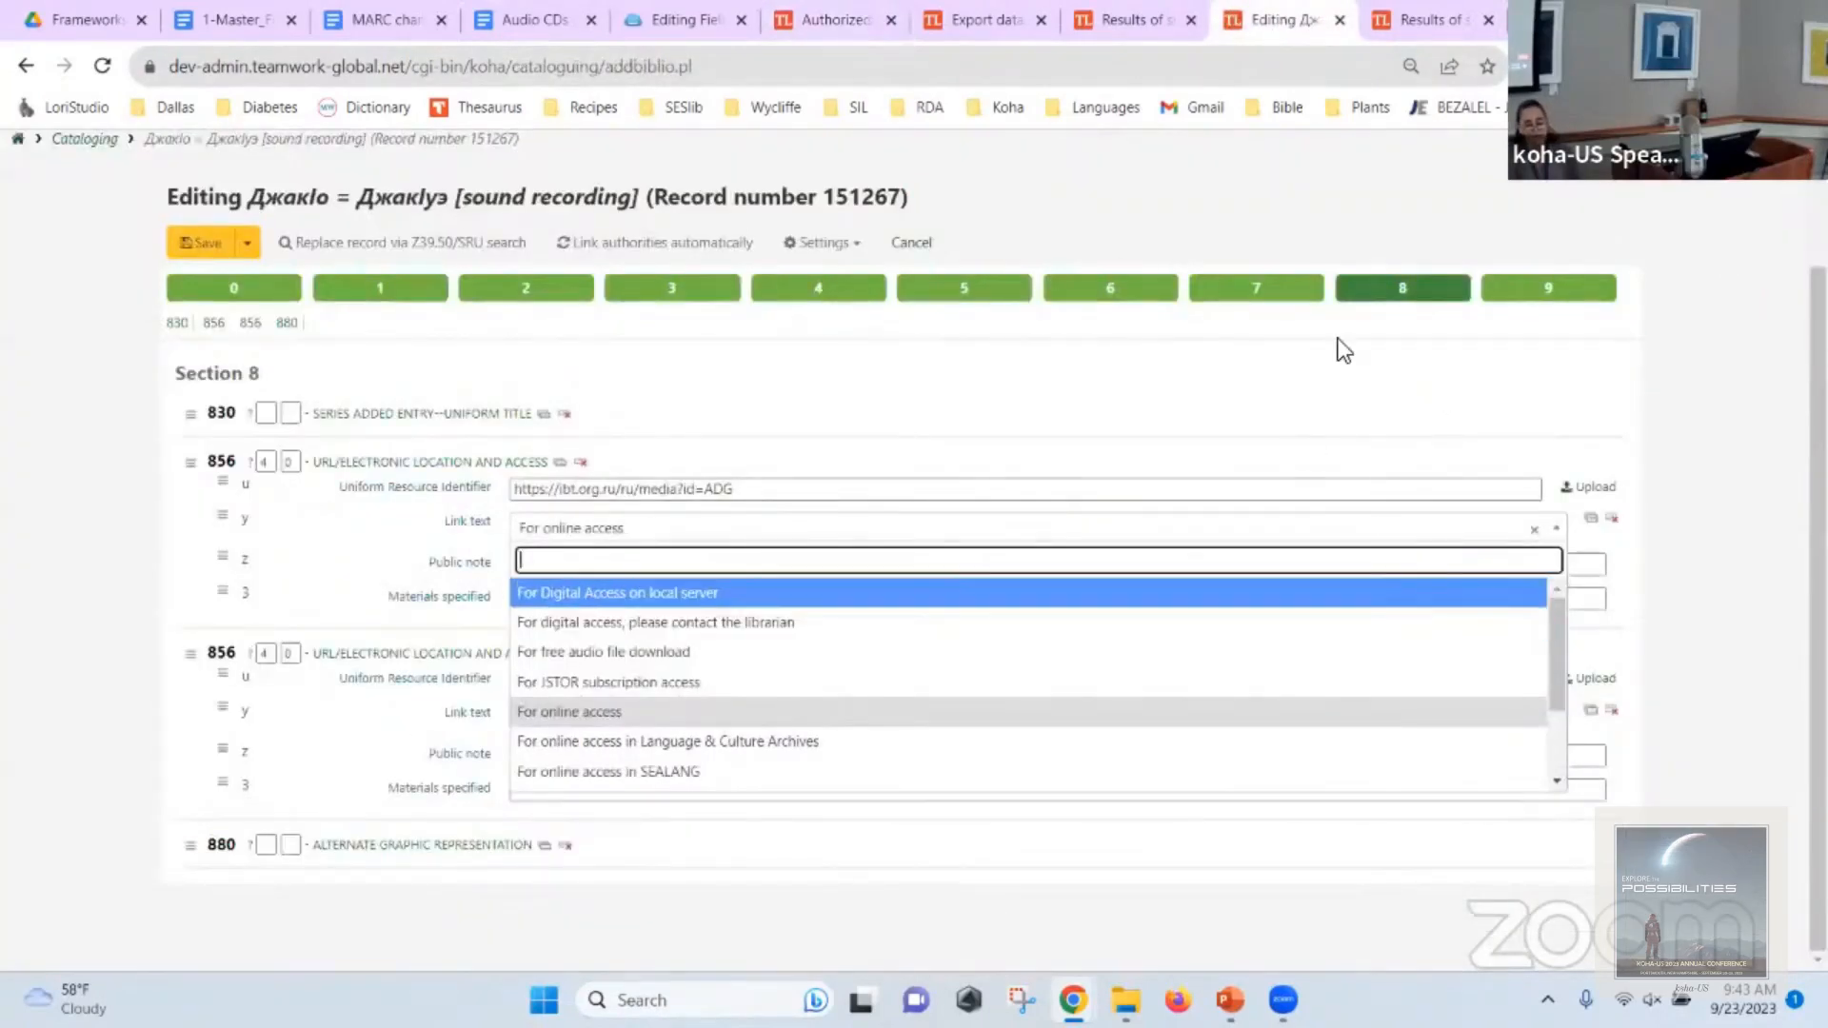
{"action": "left_click", "coordinate": [1247, 290]}
{"action": "scroll", "coordinate": [524, 553], "scroll_direction": "down", "scroll_amount": 2}
{"action": "scroll", "coordinate": [465, 571], "scroll_direction": "down", "scroll_amount": 2}
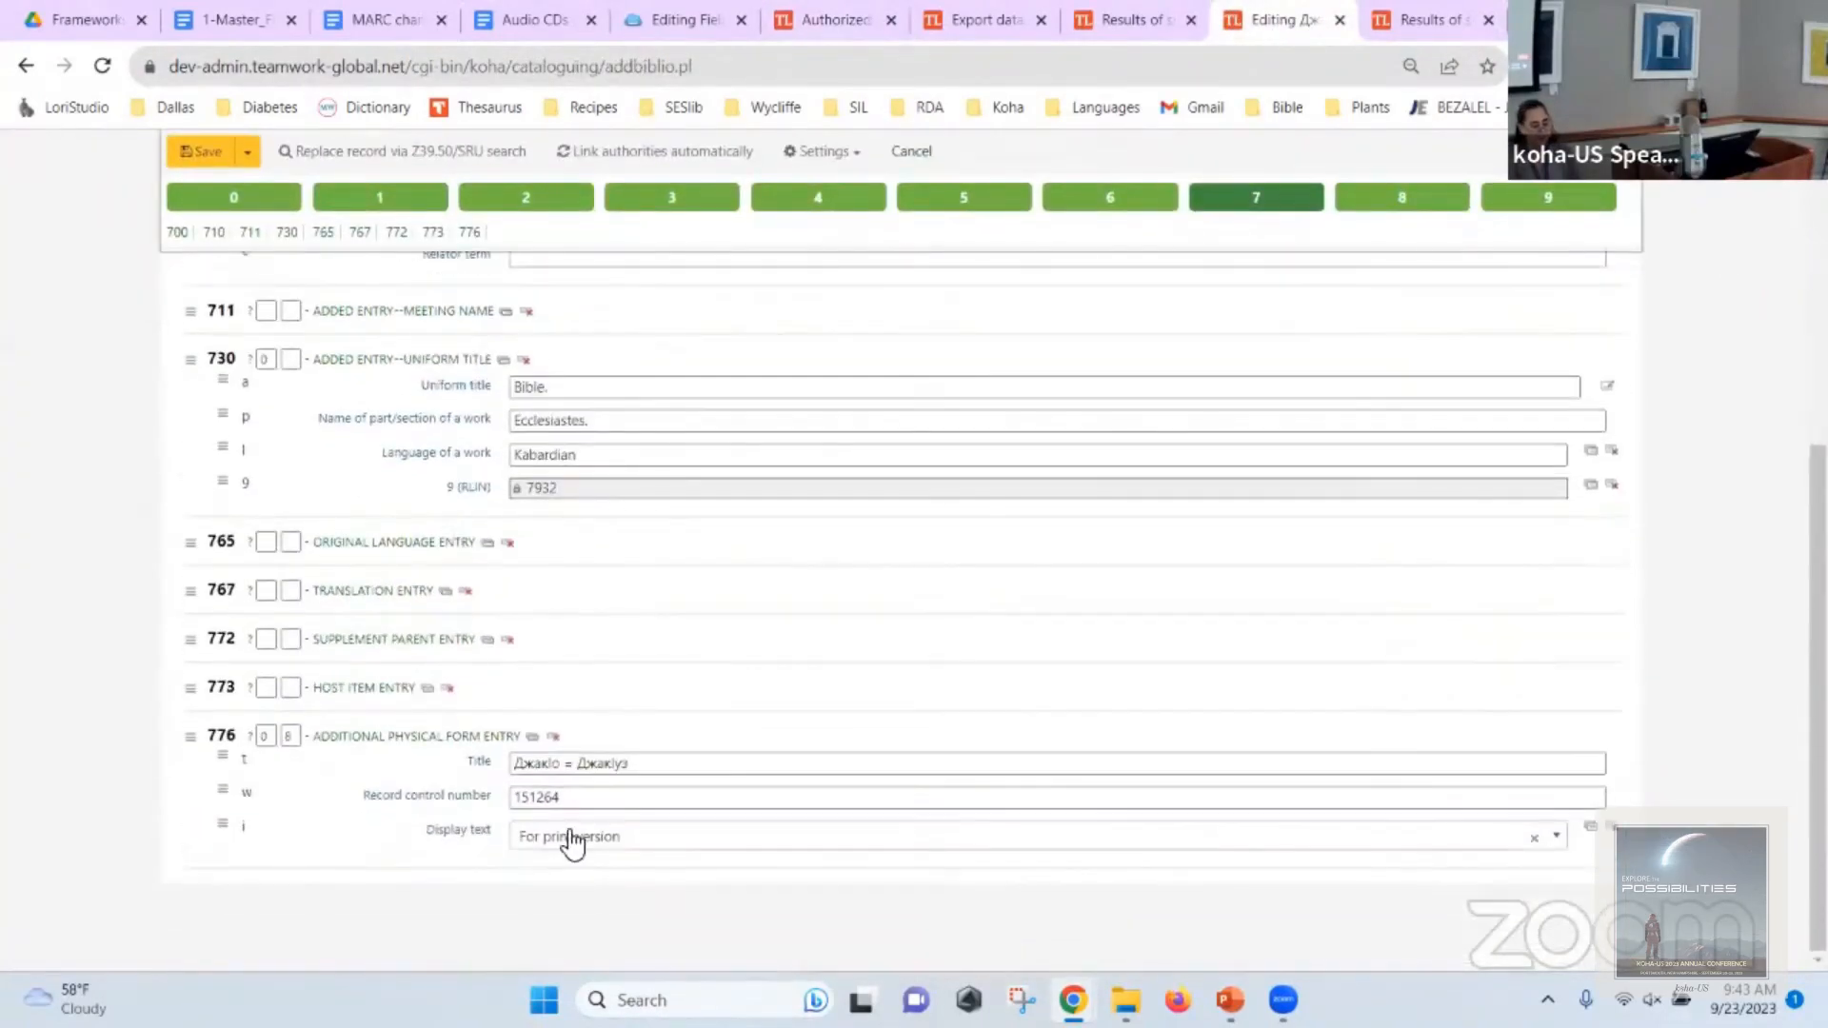
{"action": "left_click", "coordinate": [571, 837]}
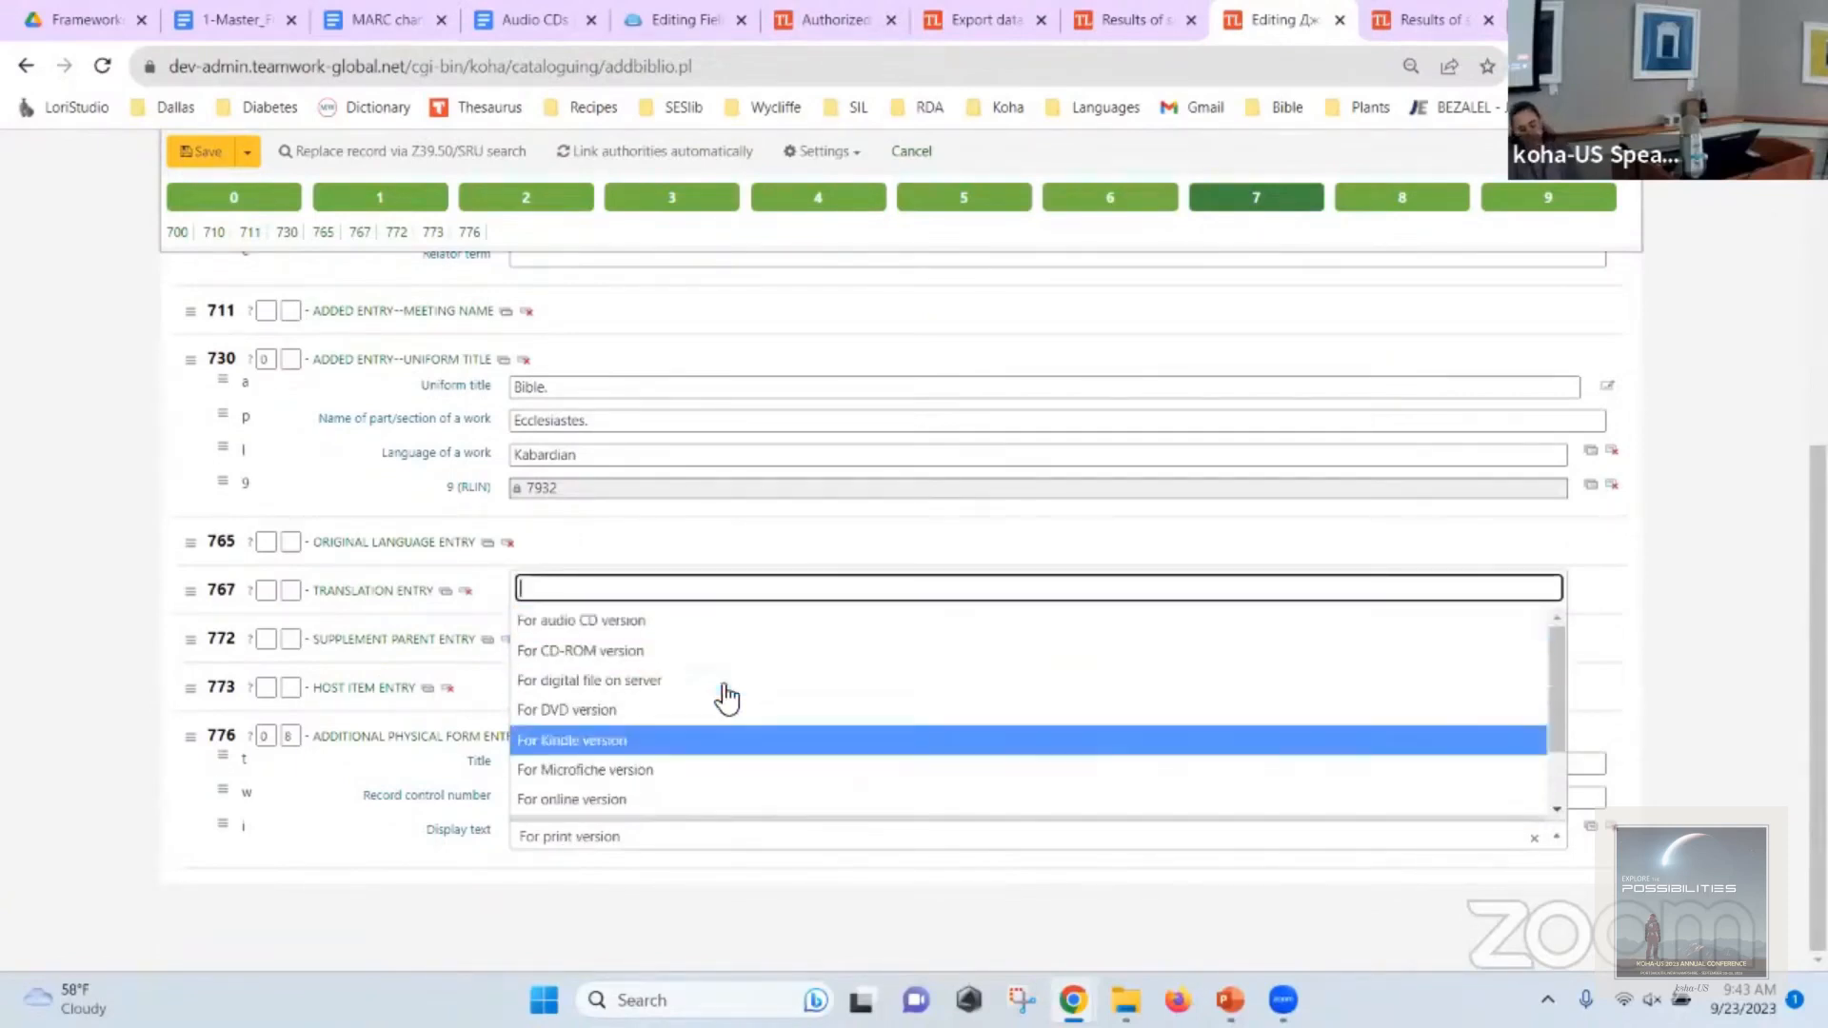
{"action": "left_click", "coordinate": [90, 763]}
View the content type term options for tag 336 in Section 3 of the record.
{"action": "left_click", "coordinate": [418, 197]}
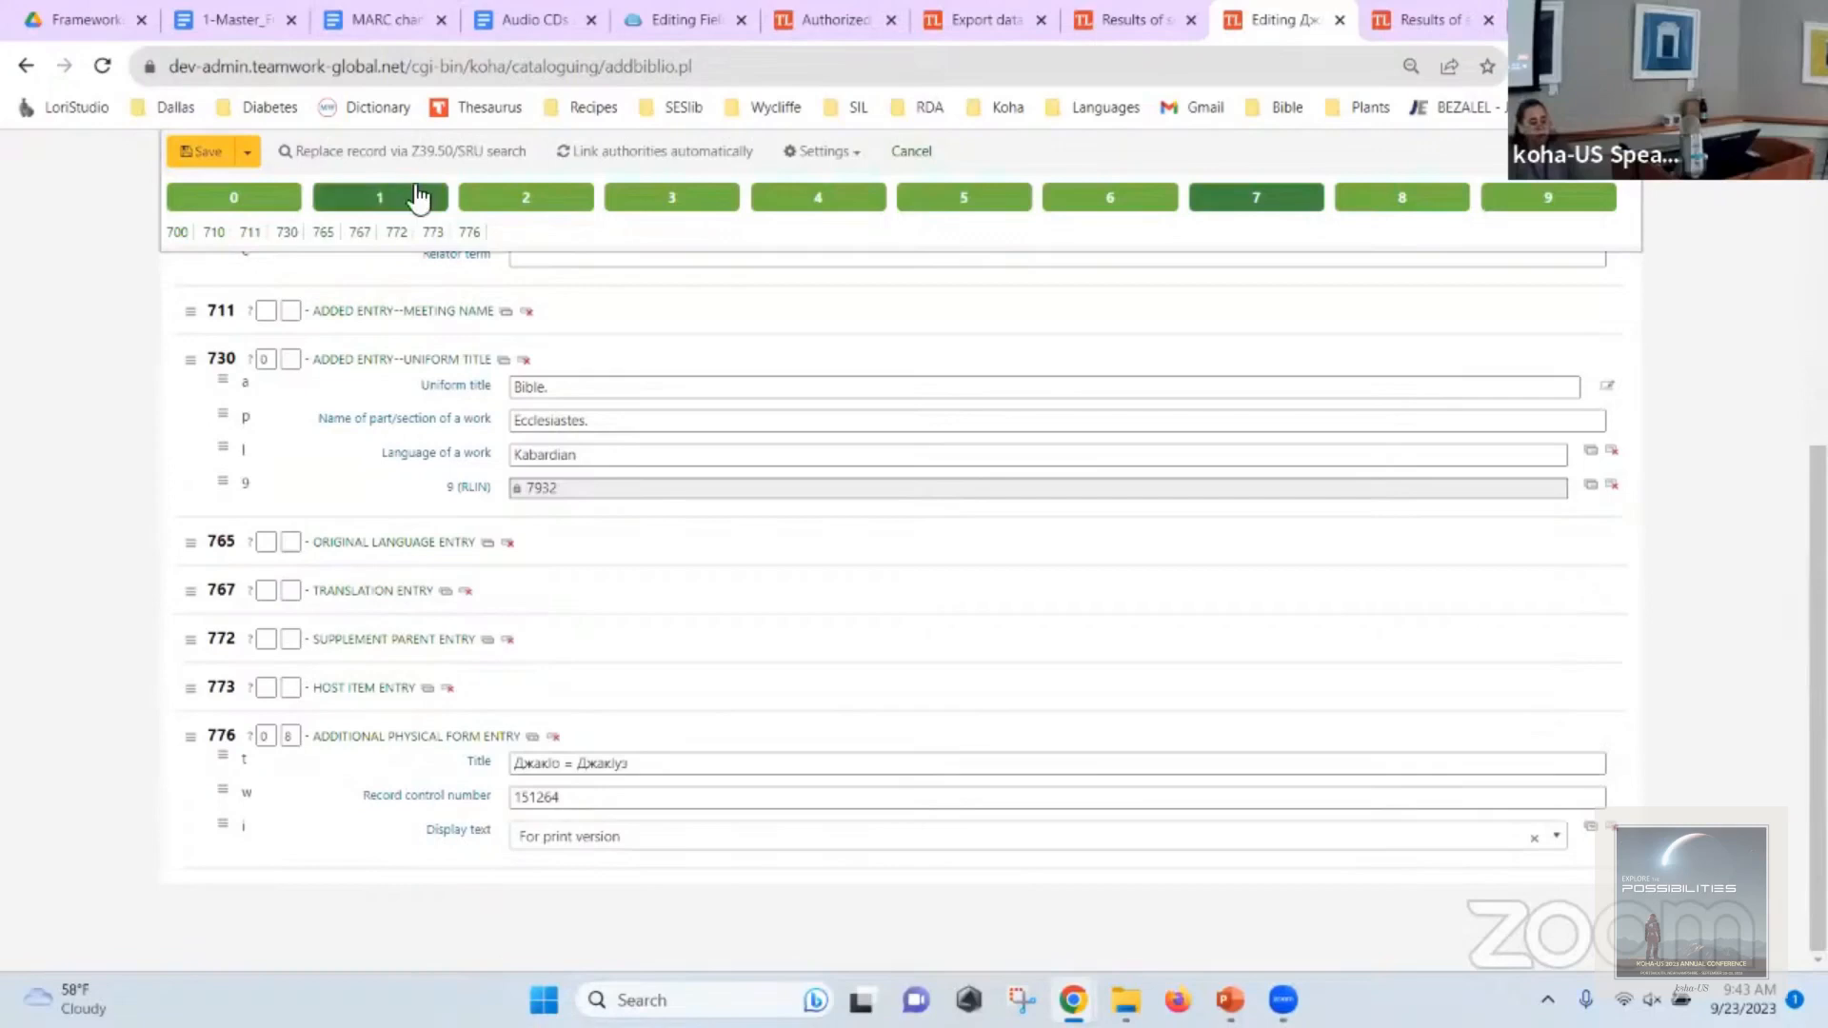
{"action": "left_click", "coordinate": [708, 269]}
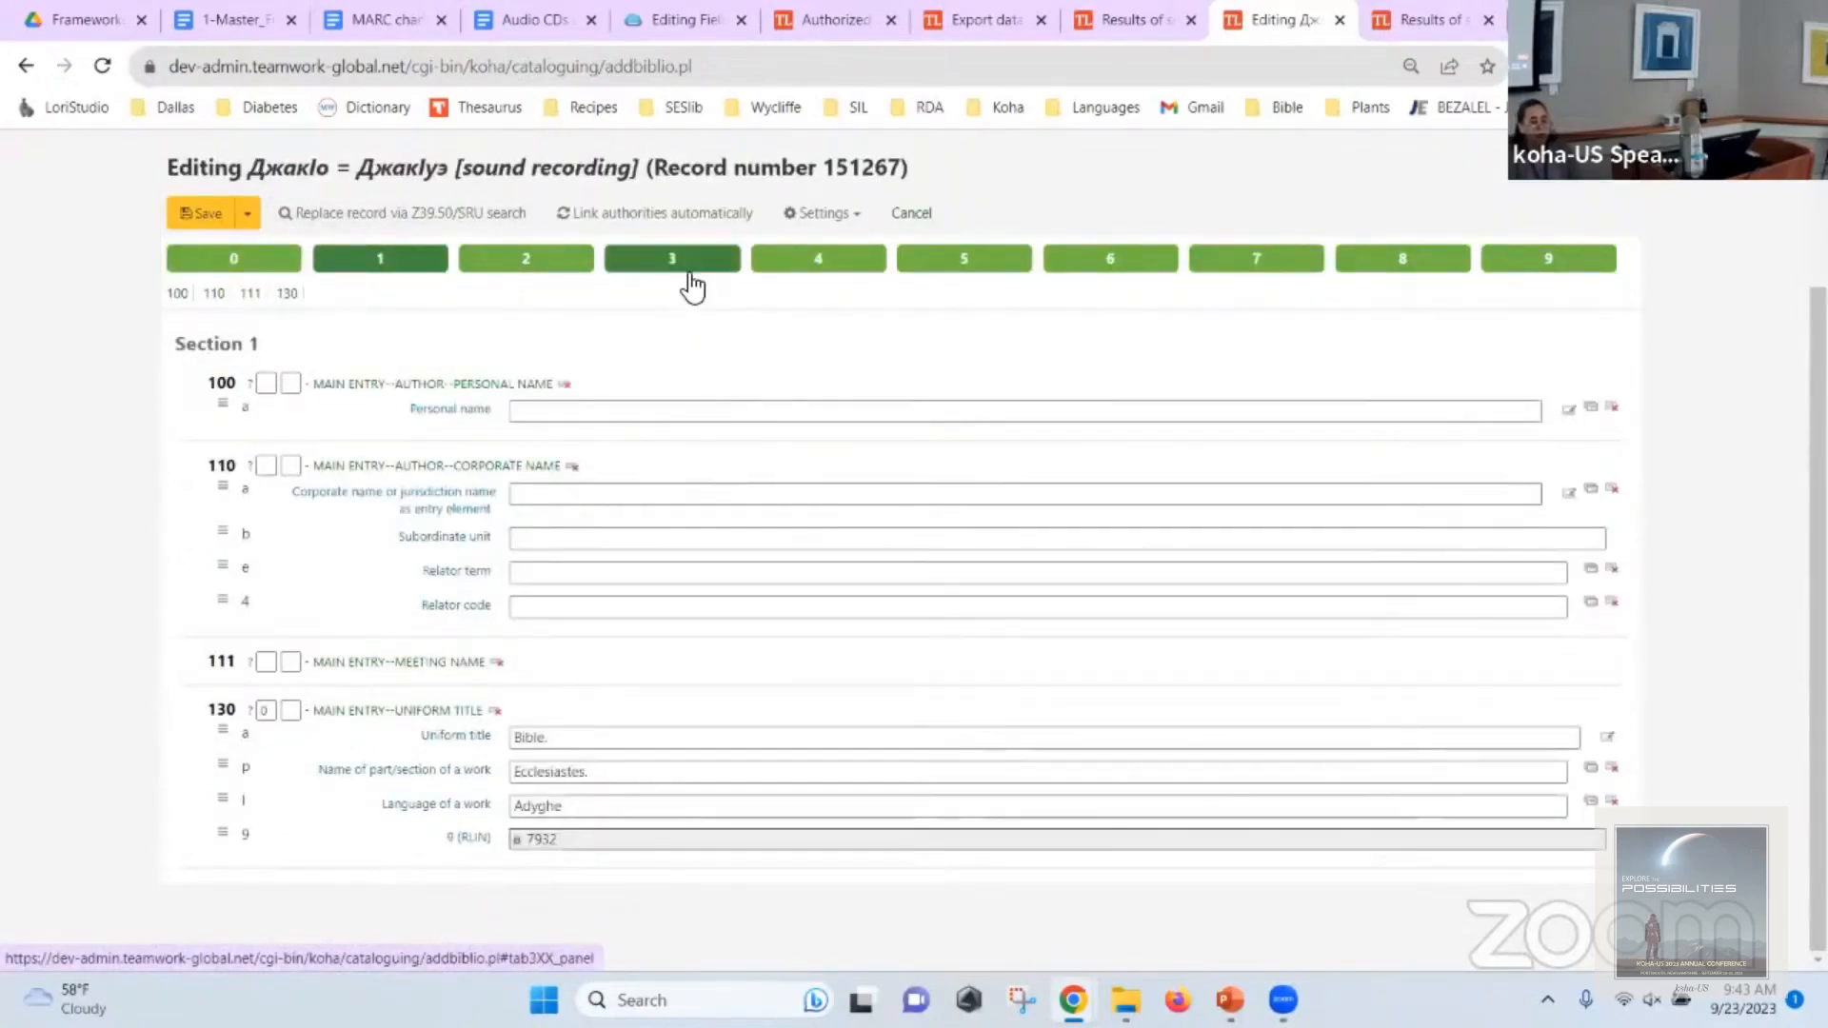
{"action": "scroll", "coordinate": [614, 333], "scroll_direction": "down", "scroll_amount": 1}
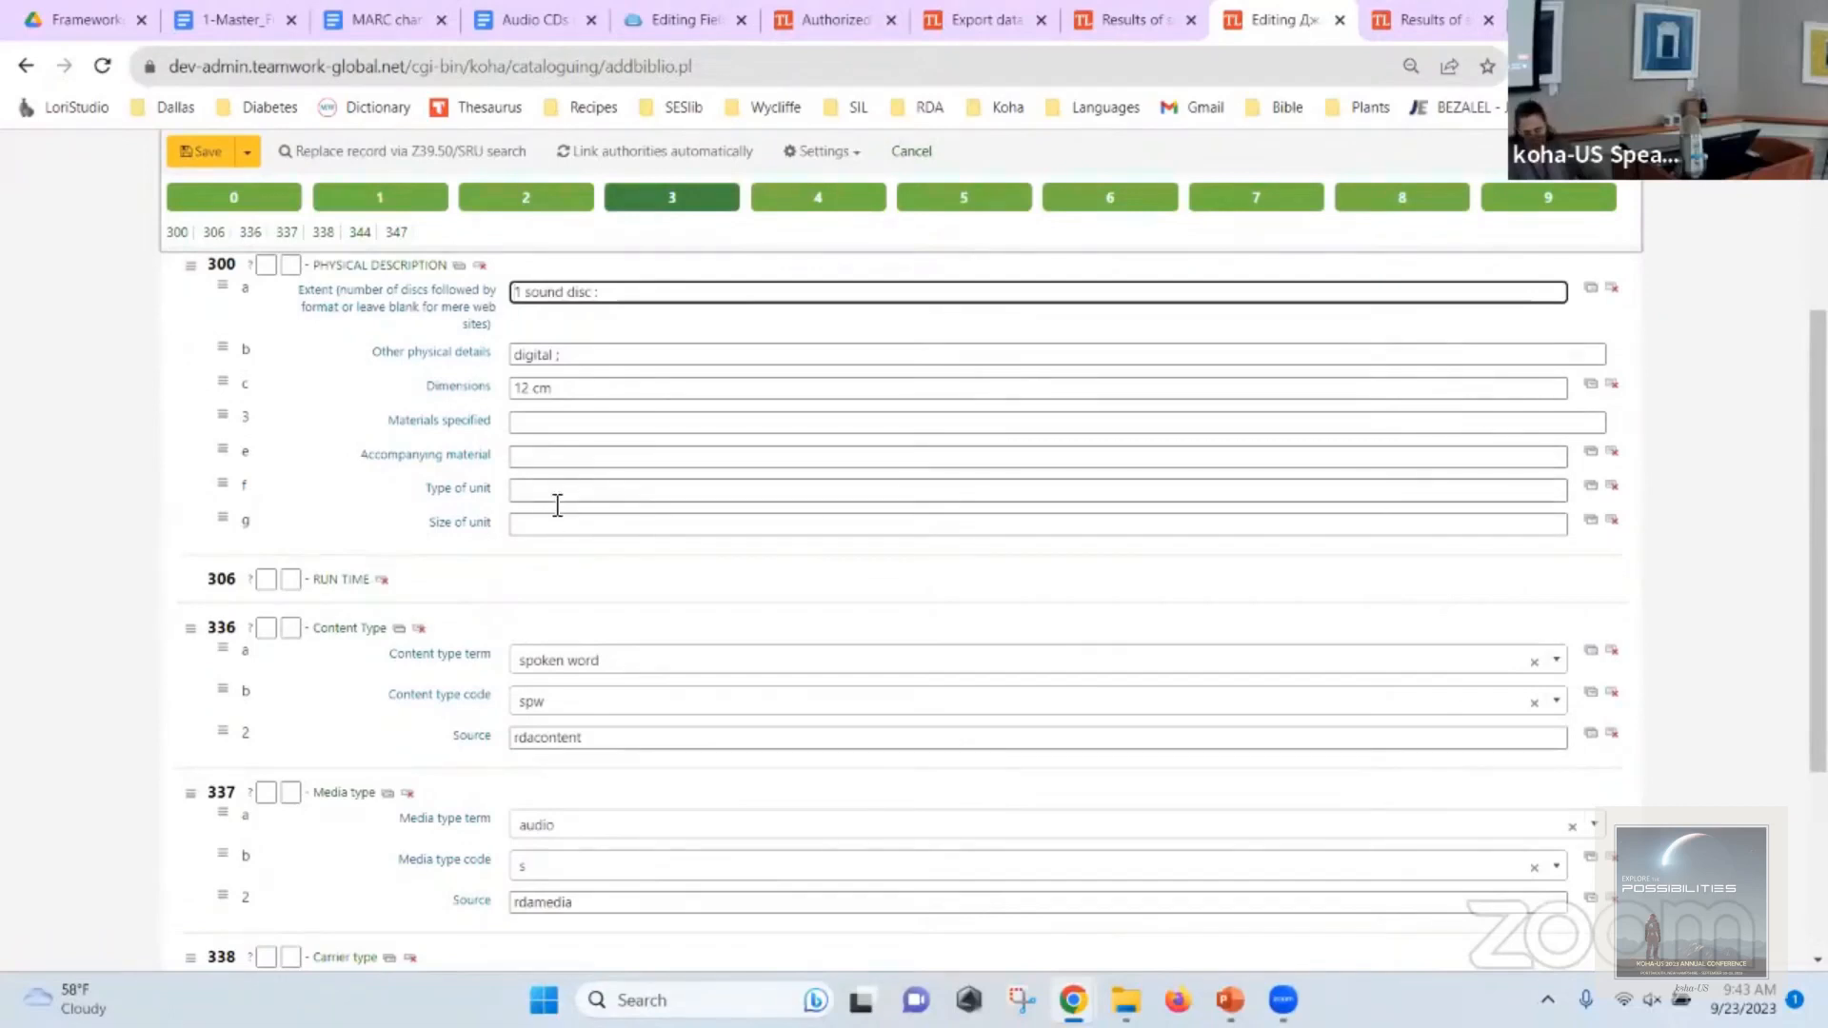
{"action": "left_click", "coordinate": [610, 667]}
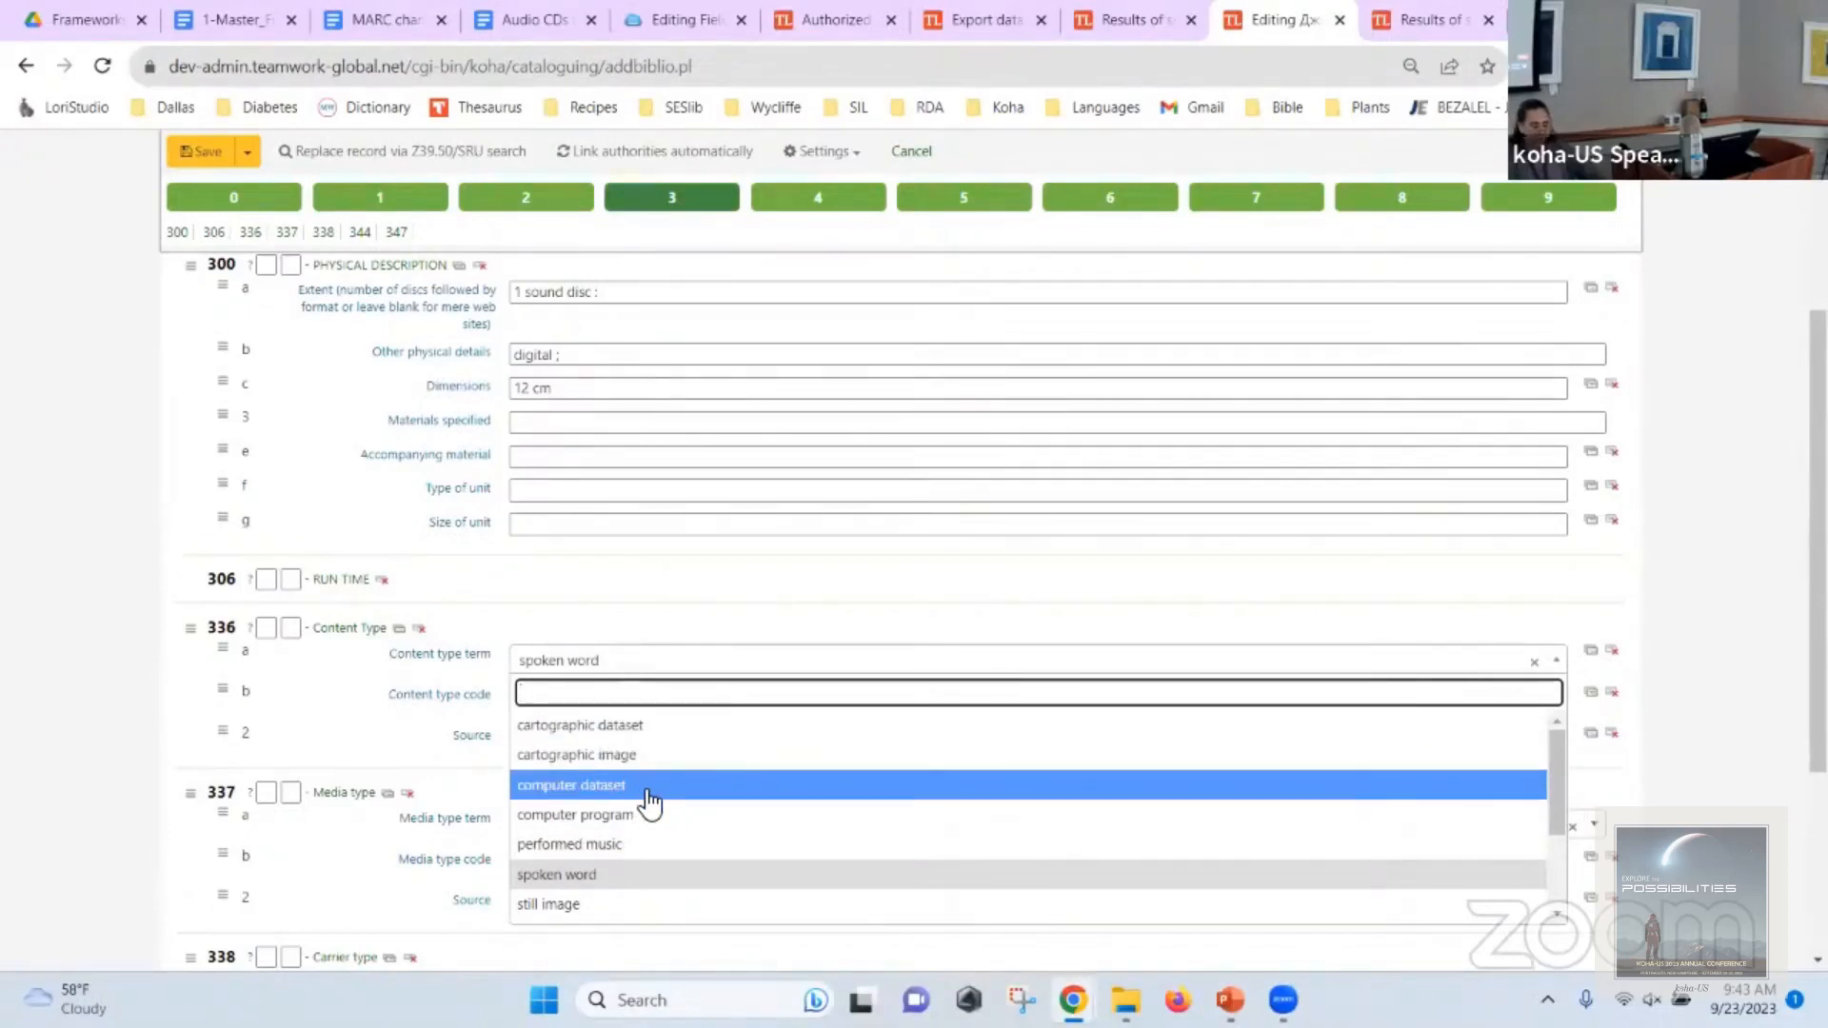
{"action": "scroll", "coordinate": [657, 792], "scroll_direction": "down", "scroll_amount": 2}
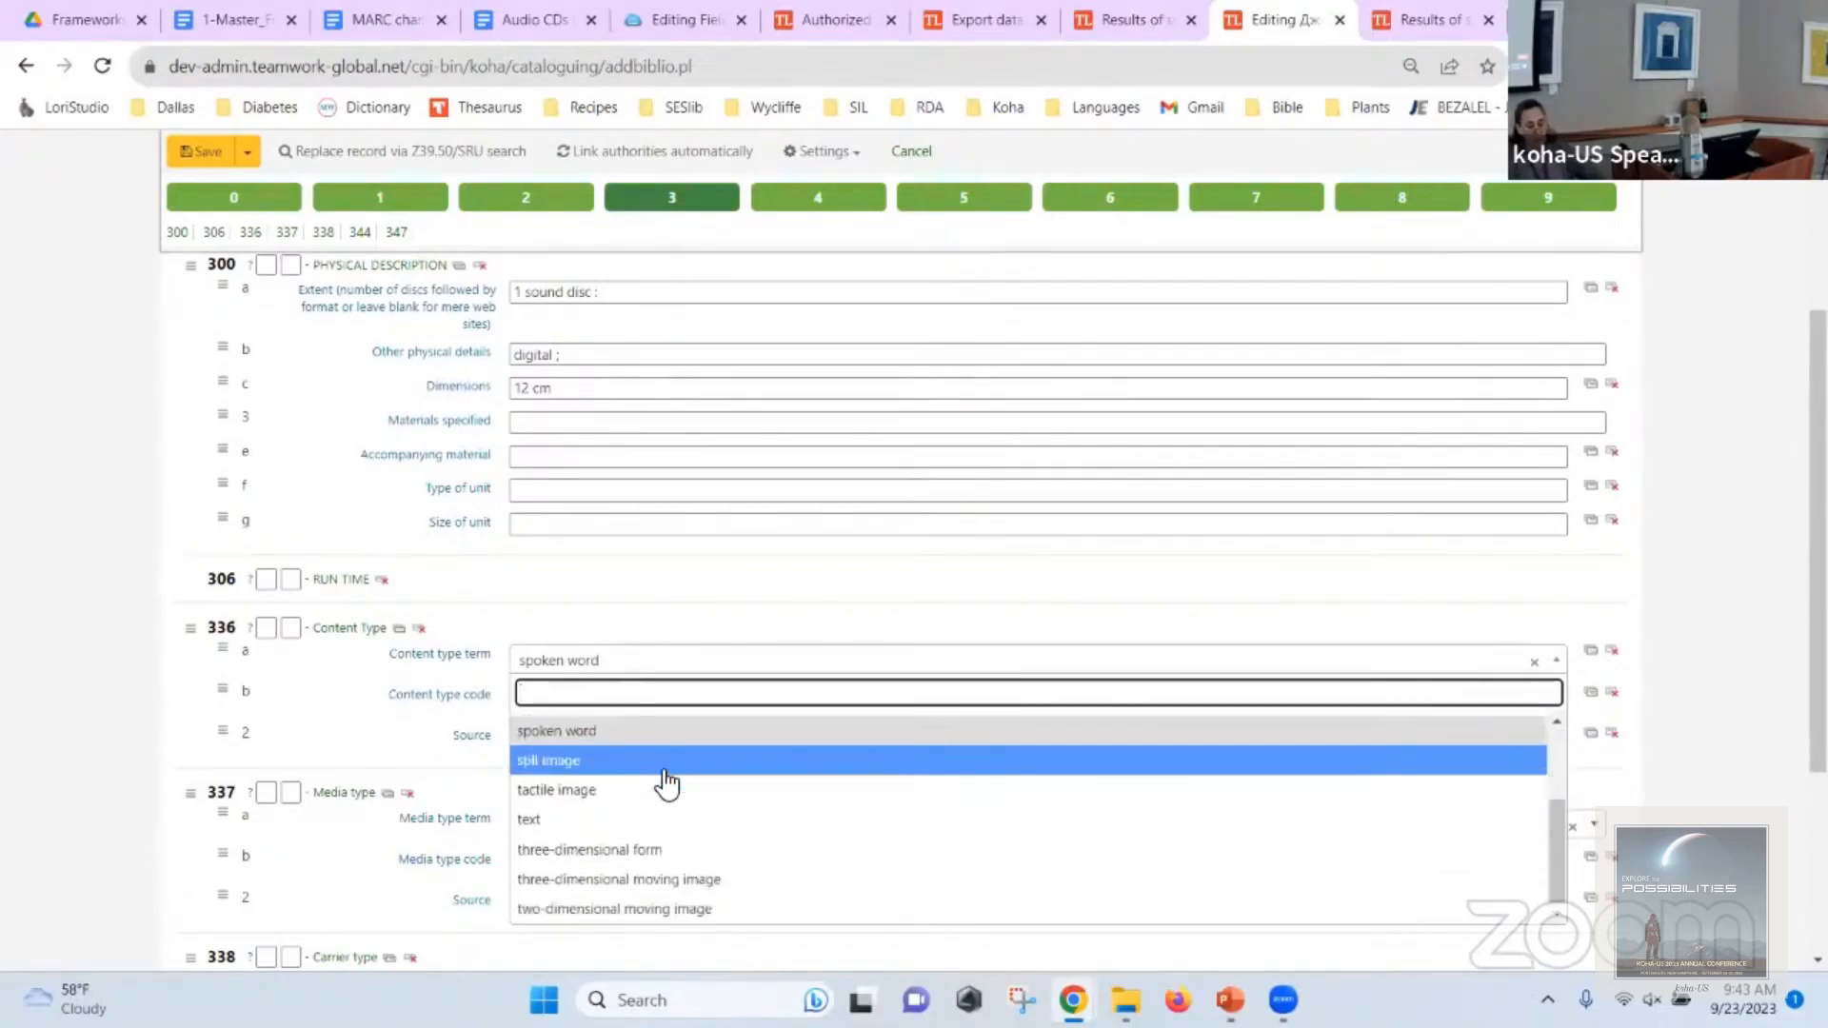
{"action": "scroll", "coordinate": [664, 786], "scroll_direction": "up", "scroll_amount": 2}
{"action": "scroll", "coordinate": [664, 788], "scroll_direction": "down", "scroll_amount": 2}
{"action": "left_click", "coordinate": [702, 574]}
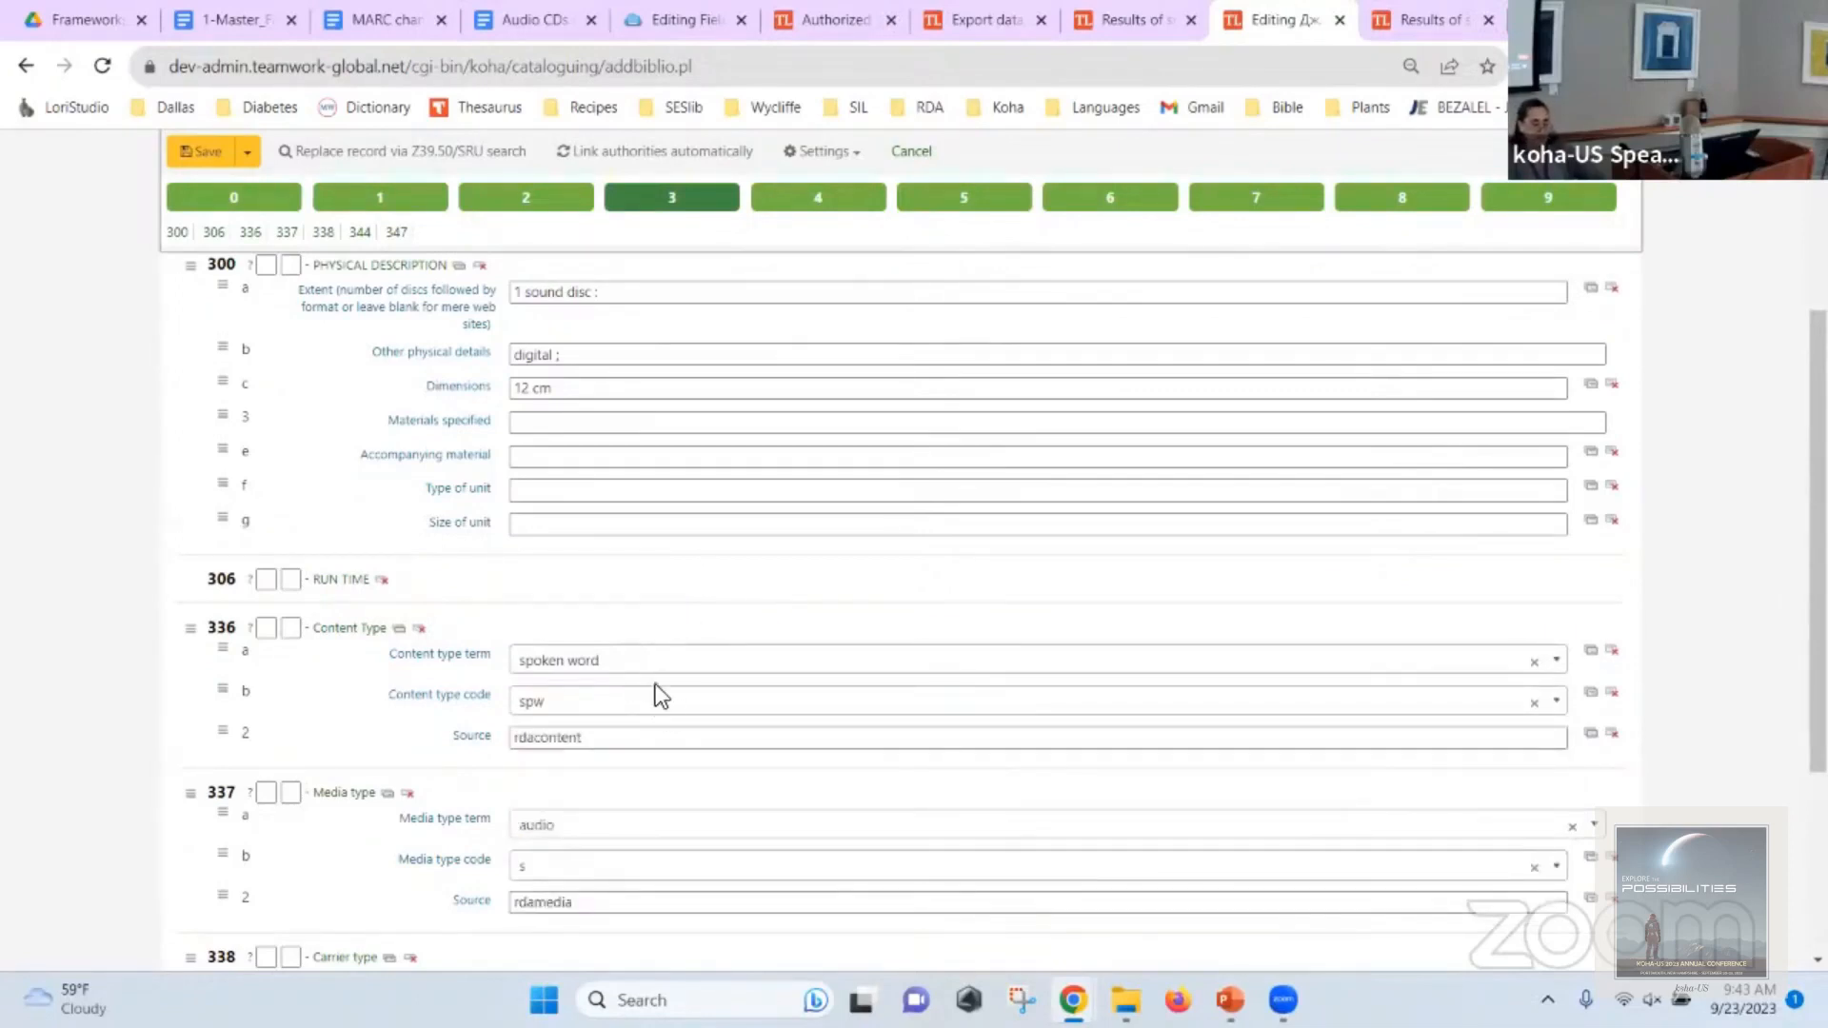
Compare the content type code options of tag 336 with its content type term options, leaving both unchanged.
{"action": "left_click", "coordinate": [550, 705]}
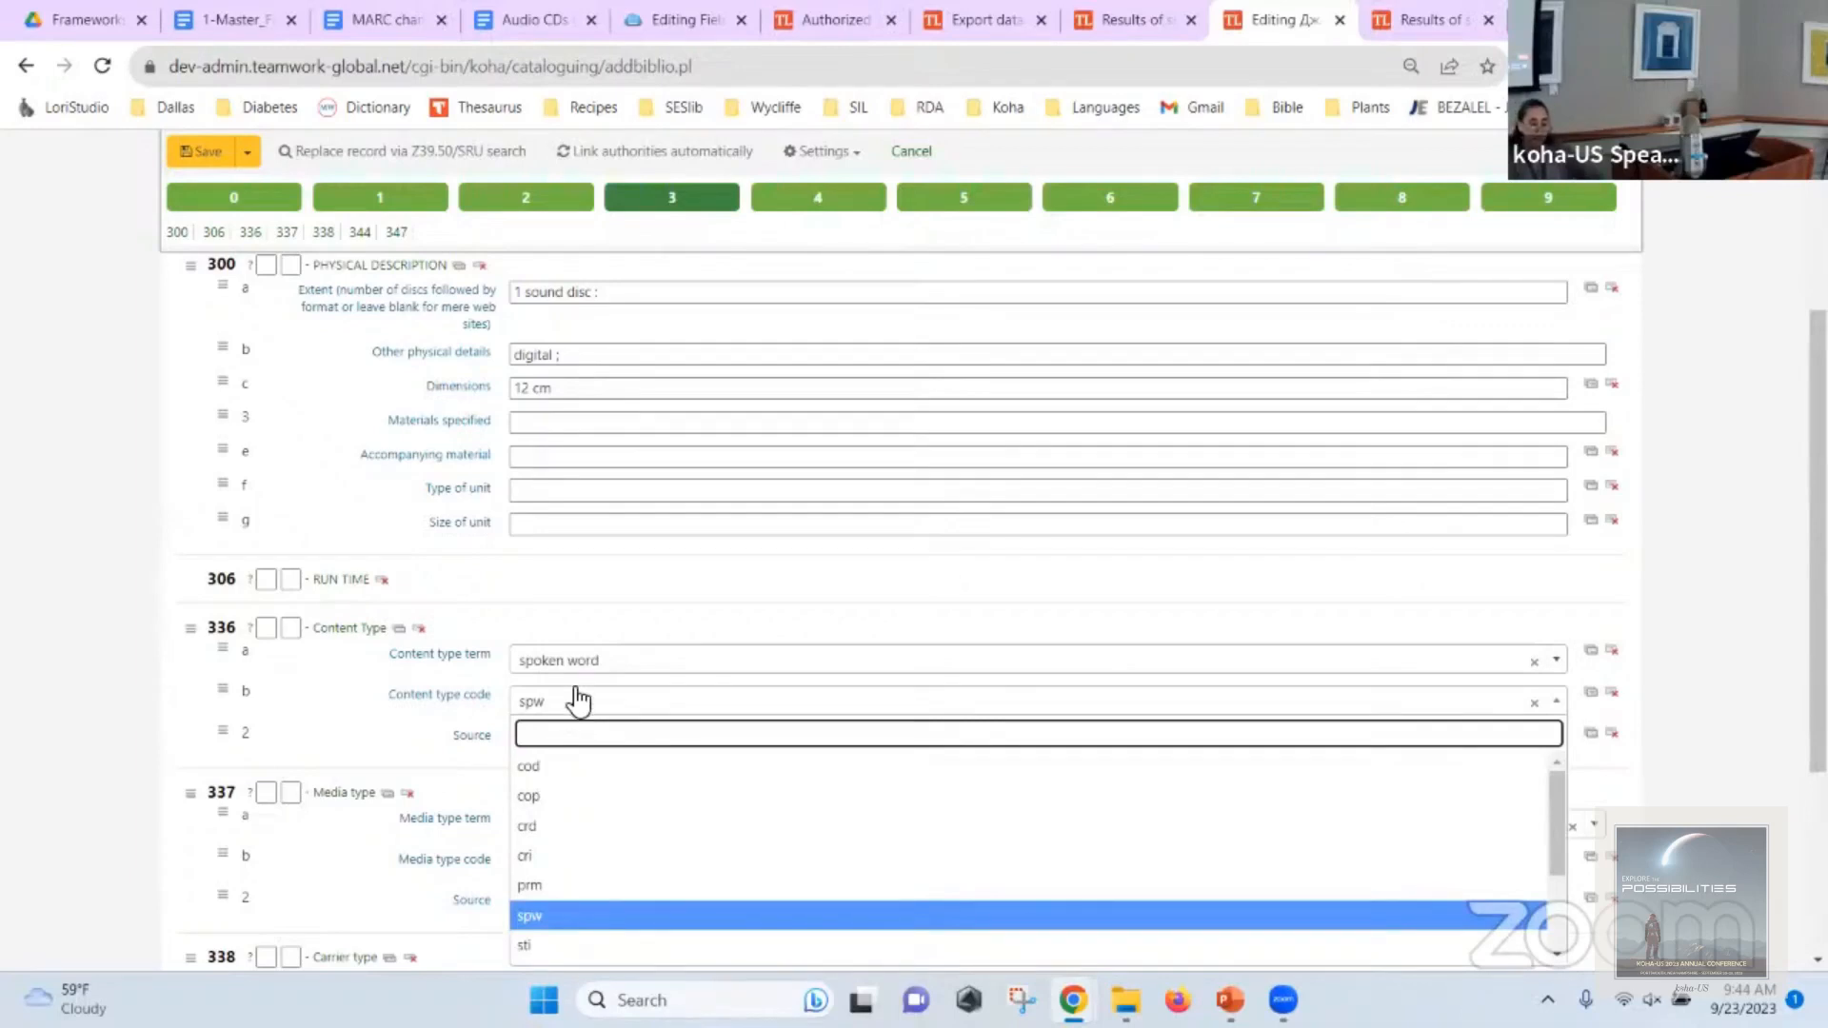
{"action": "left_click", "coordinate": [628, 660]}
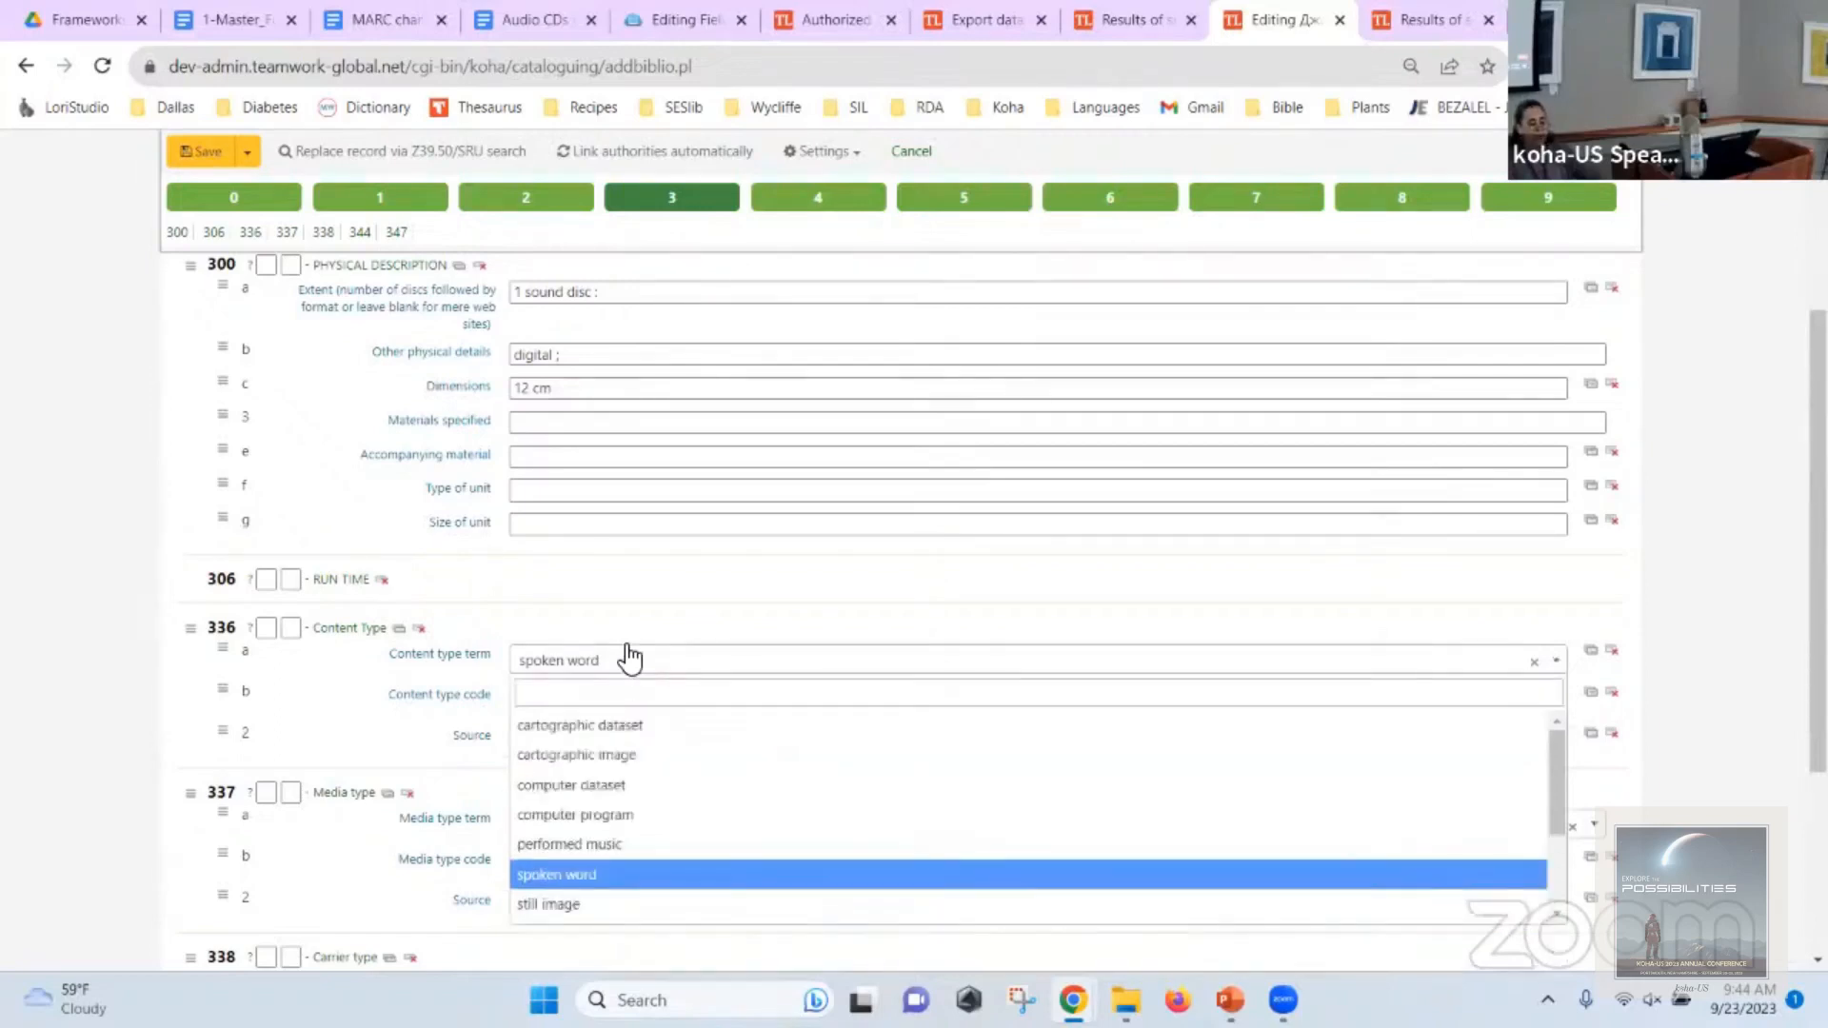
{"action": "left_click", "coordinate": [645, 605]}
{"action": "scroll", "coordinate": [657, 597], "scroll_direction": "up", "scroll_amount": 2}
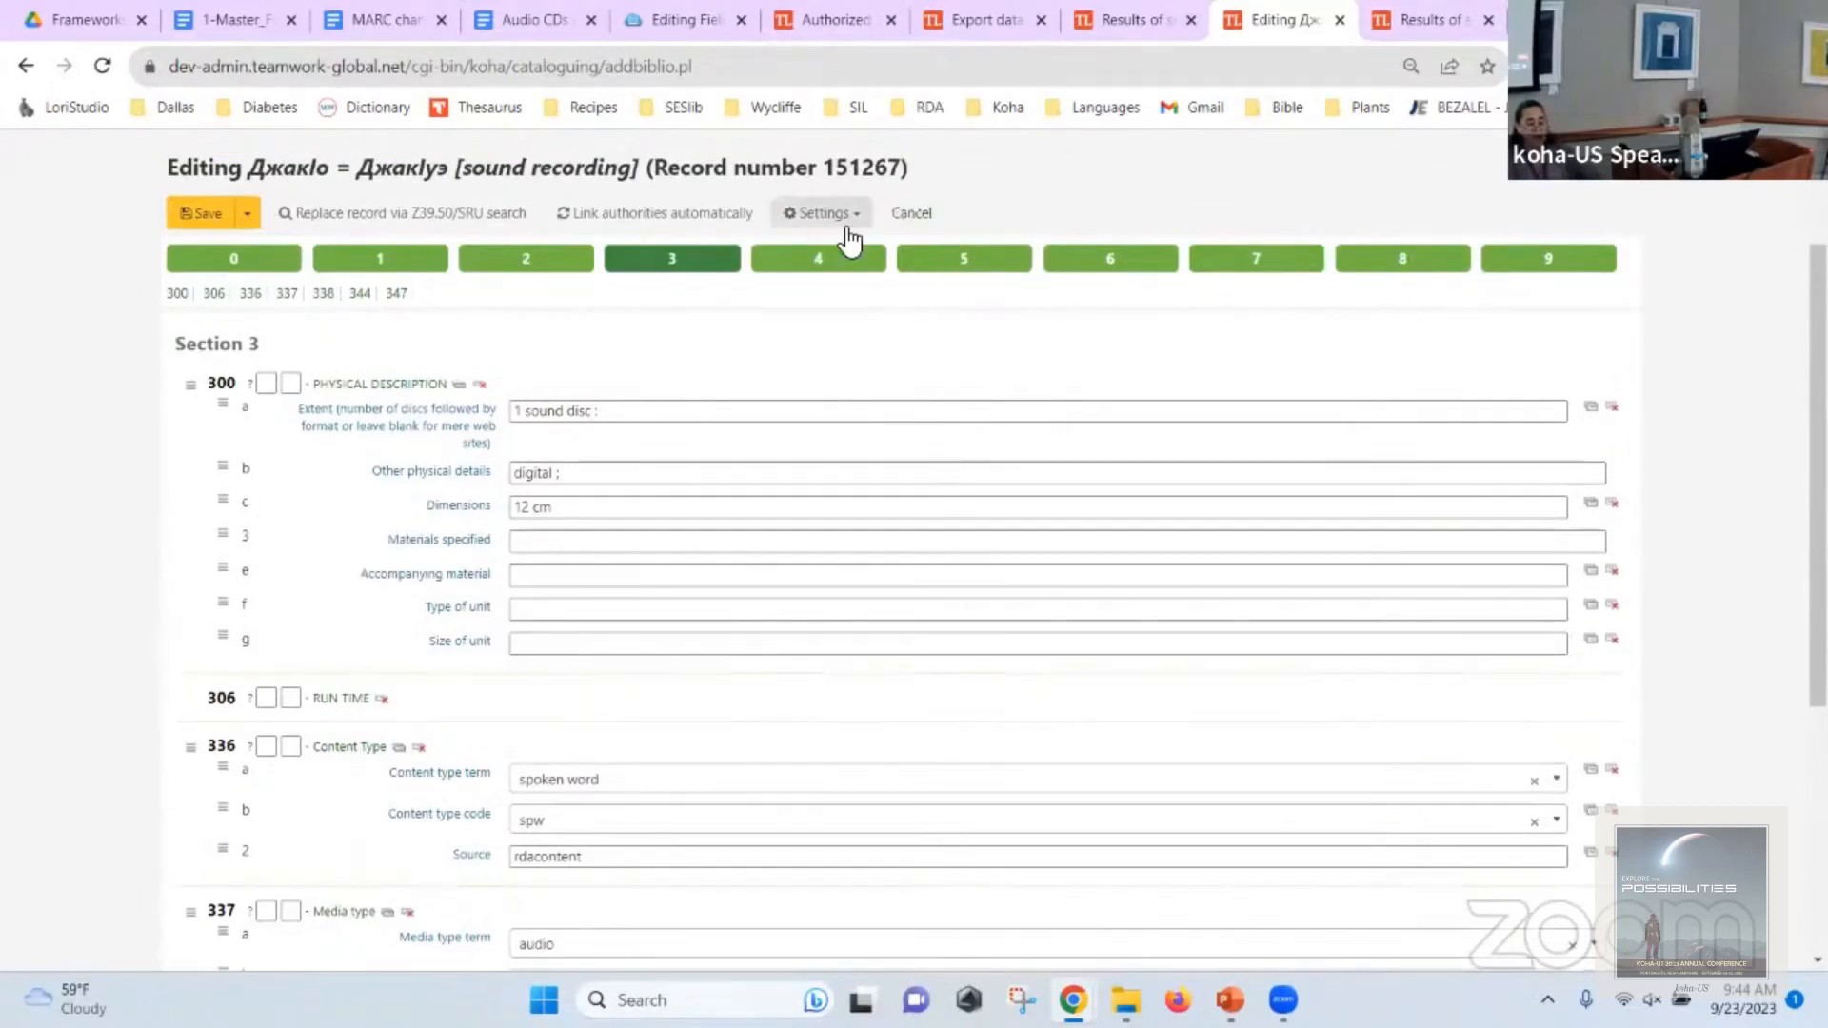
Clear the contents of tags 336, 337 and 338 in Section 3.
{"action": "left_click", "coordinate": [836, 221]}
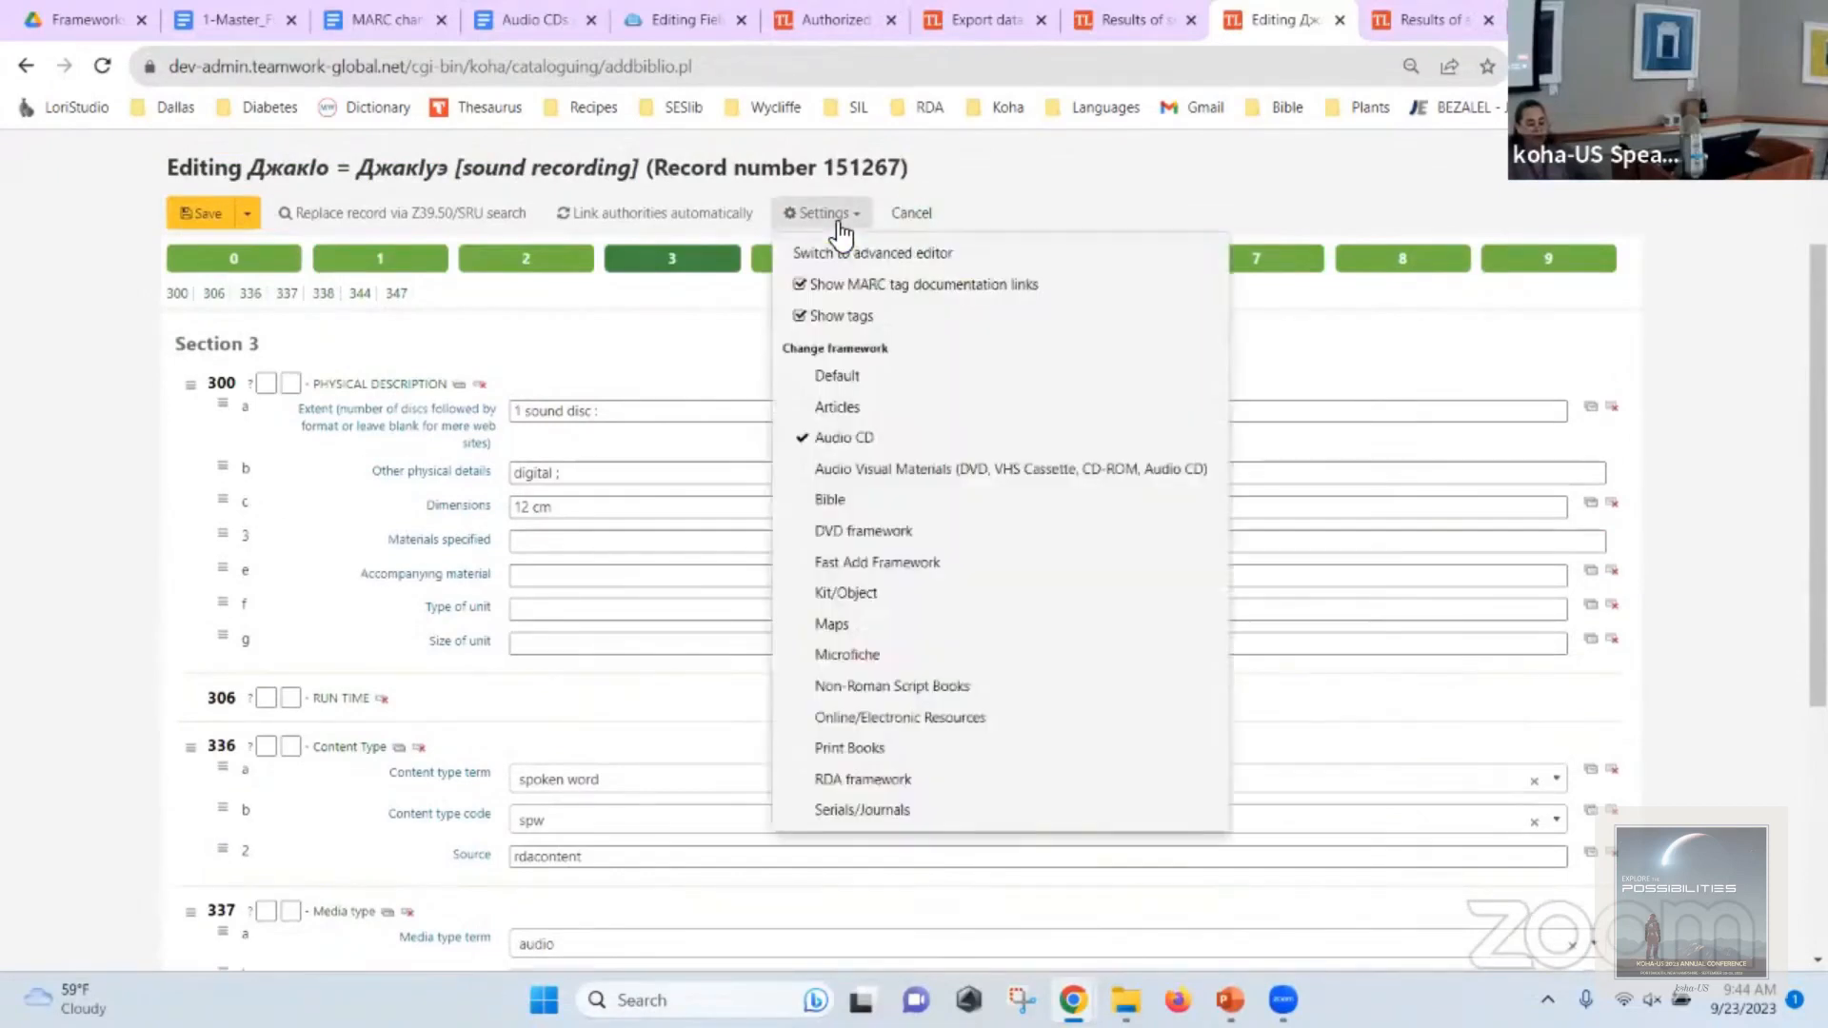
{"action": "left_click", "coordinate": [679, 357]}
{"action": "scroll", "coordinate": [542, 584], "scroll_direction": "down", "scroll_amount": 4}
{"action": "left_click", "coordinate": [419, 390]}
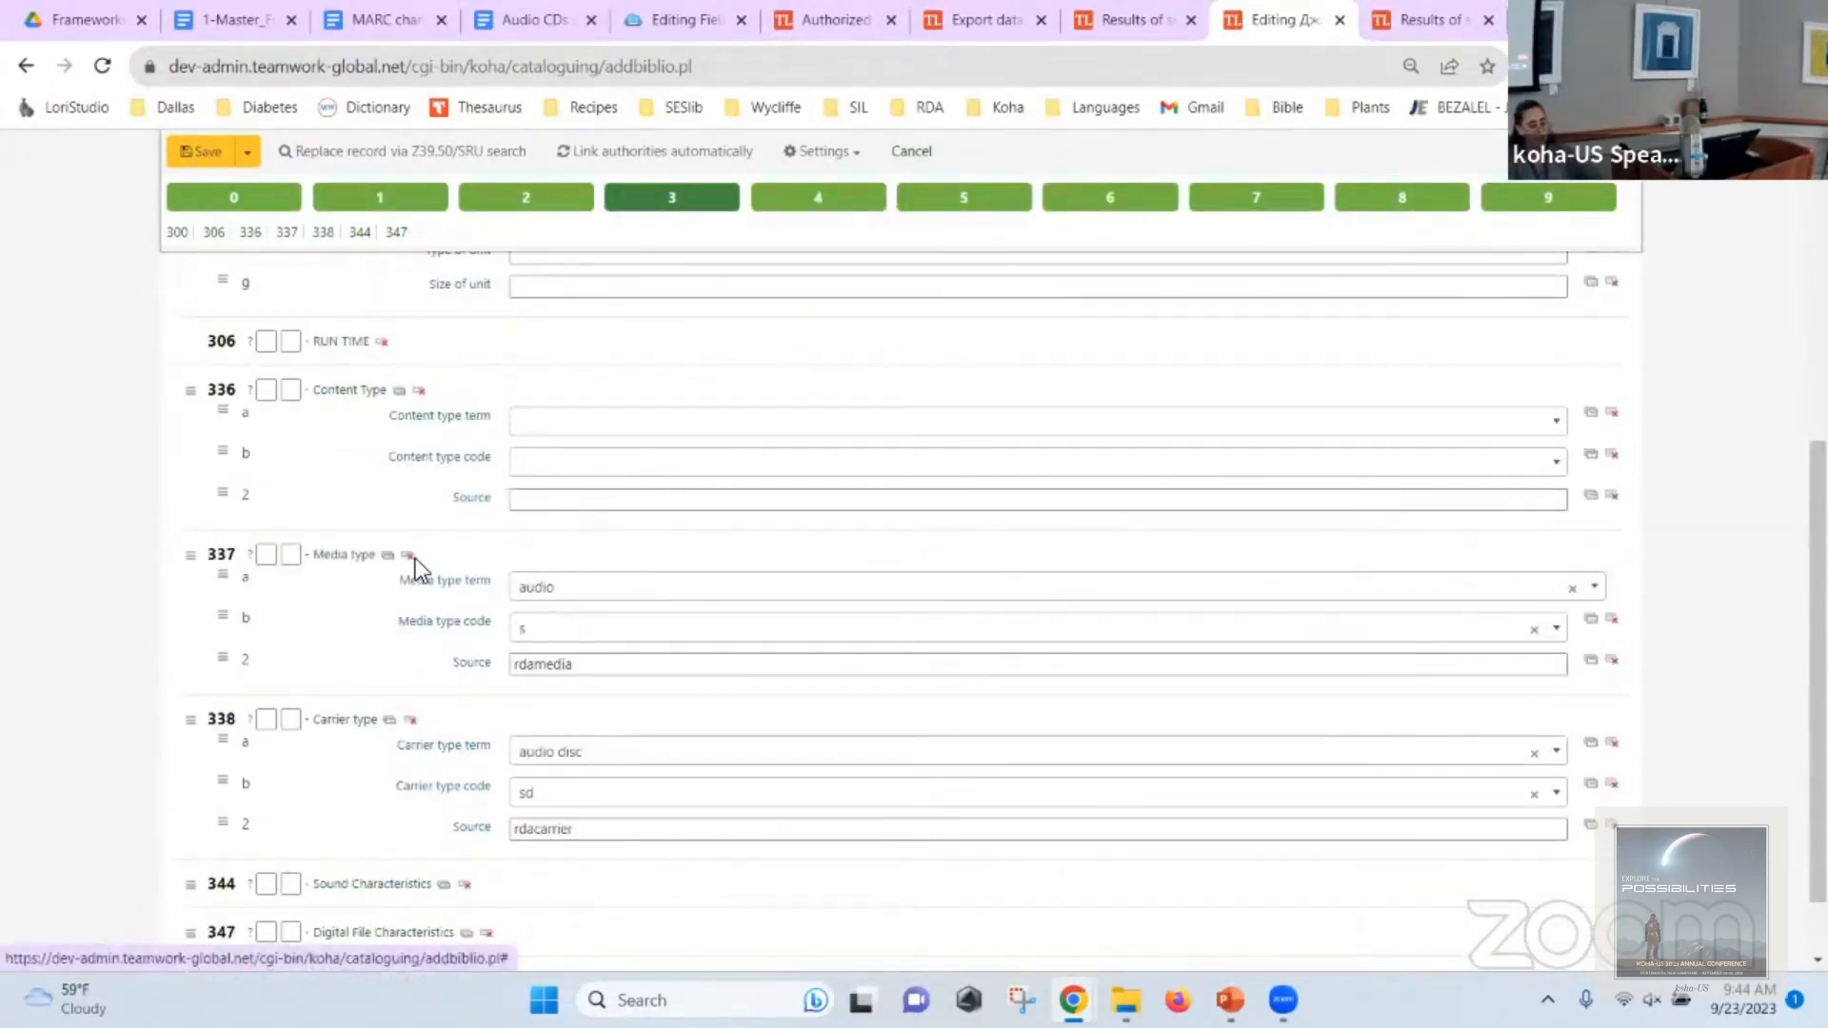
{"action": "left_click", "coordinate": [407, 554]}
{"action": "left_click", "coordinate": [411, 720]}
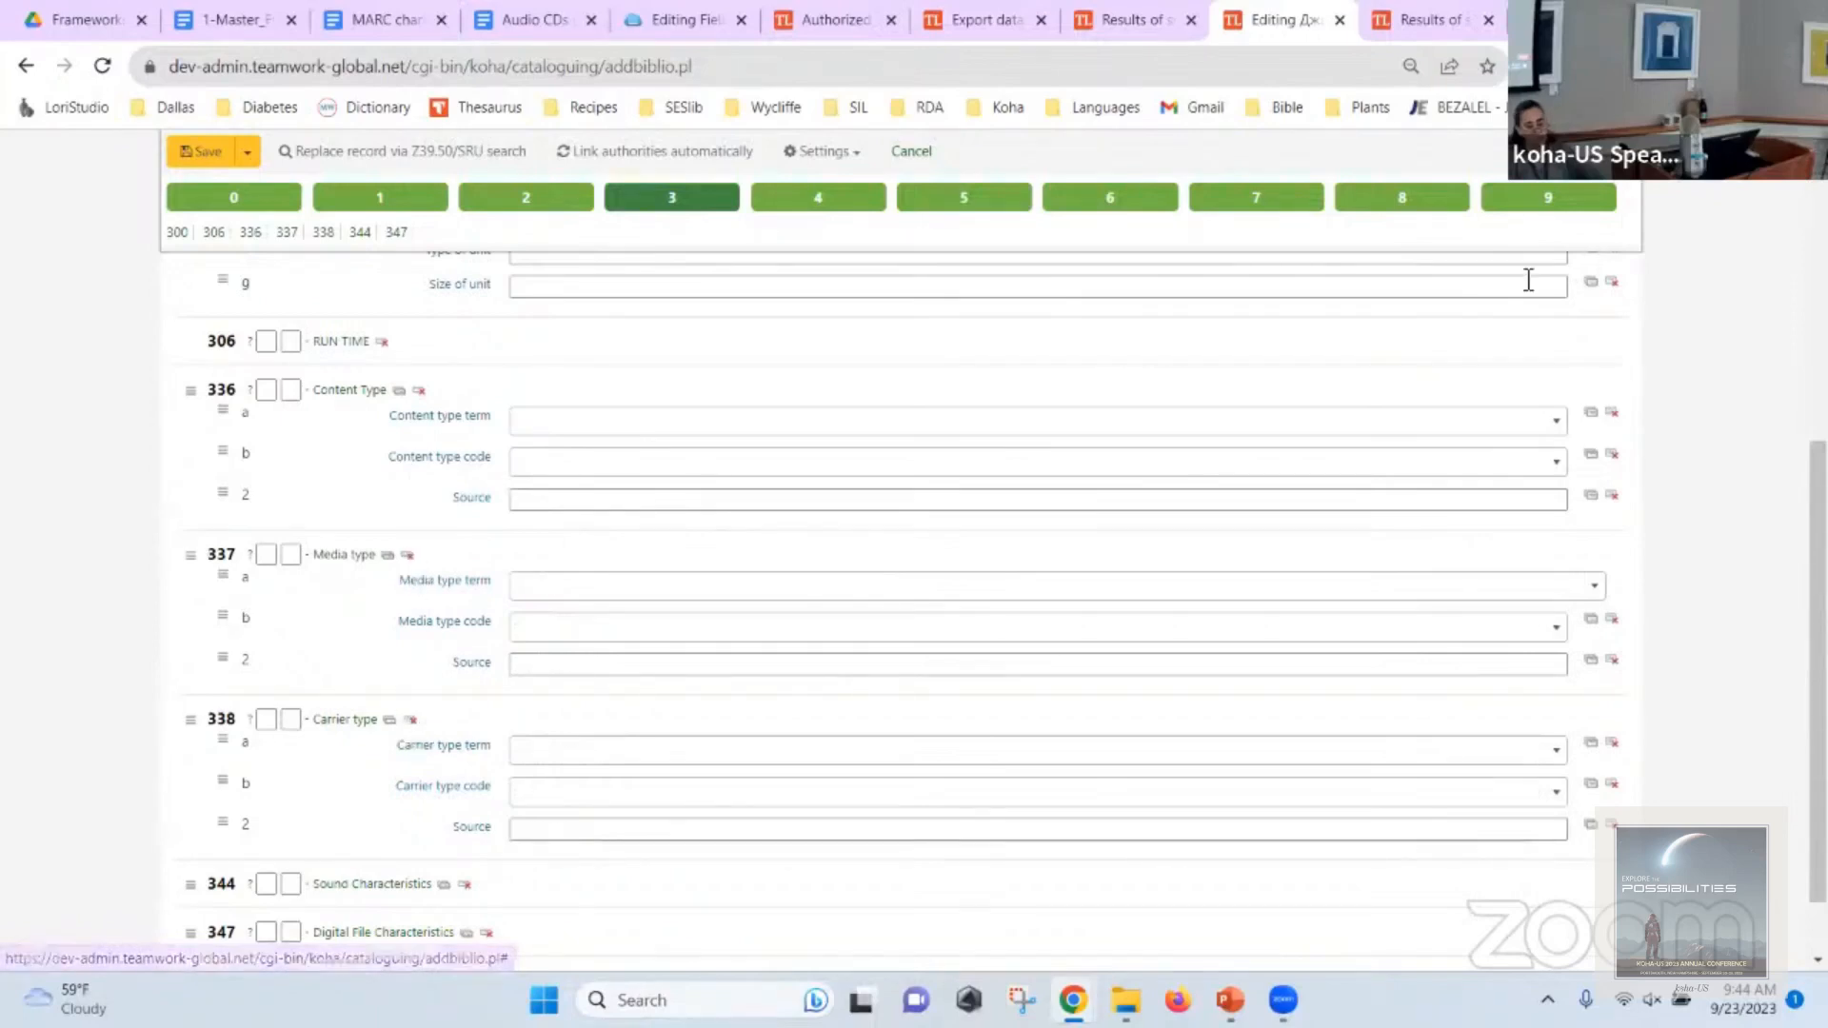
Clear the contents of tag 942 in Section 9 and tag 007 in Section 0.
{"action": "left_click", "coordinate": [1558, 211]}
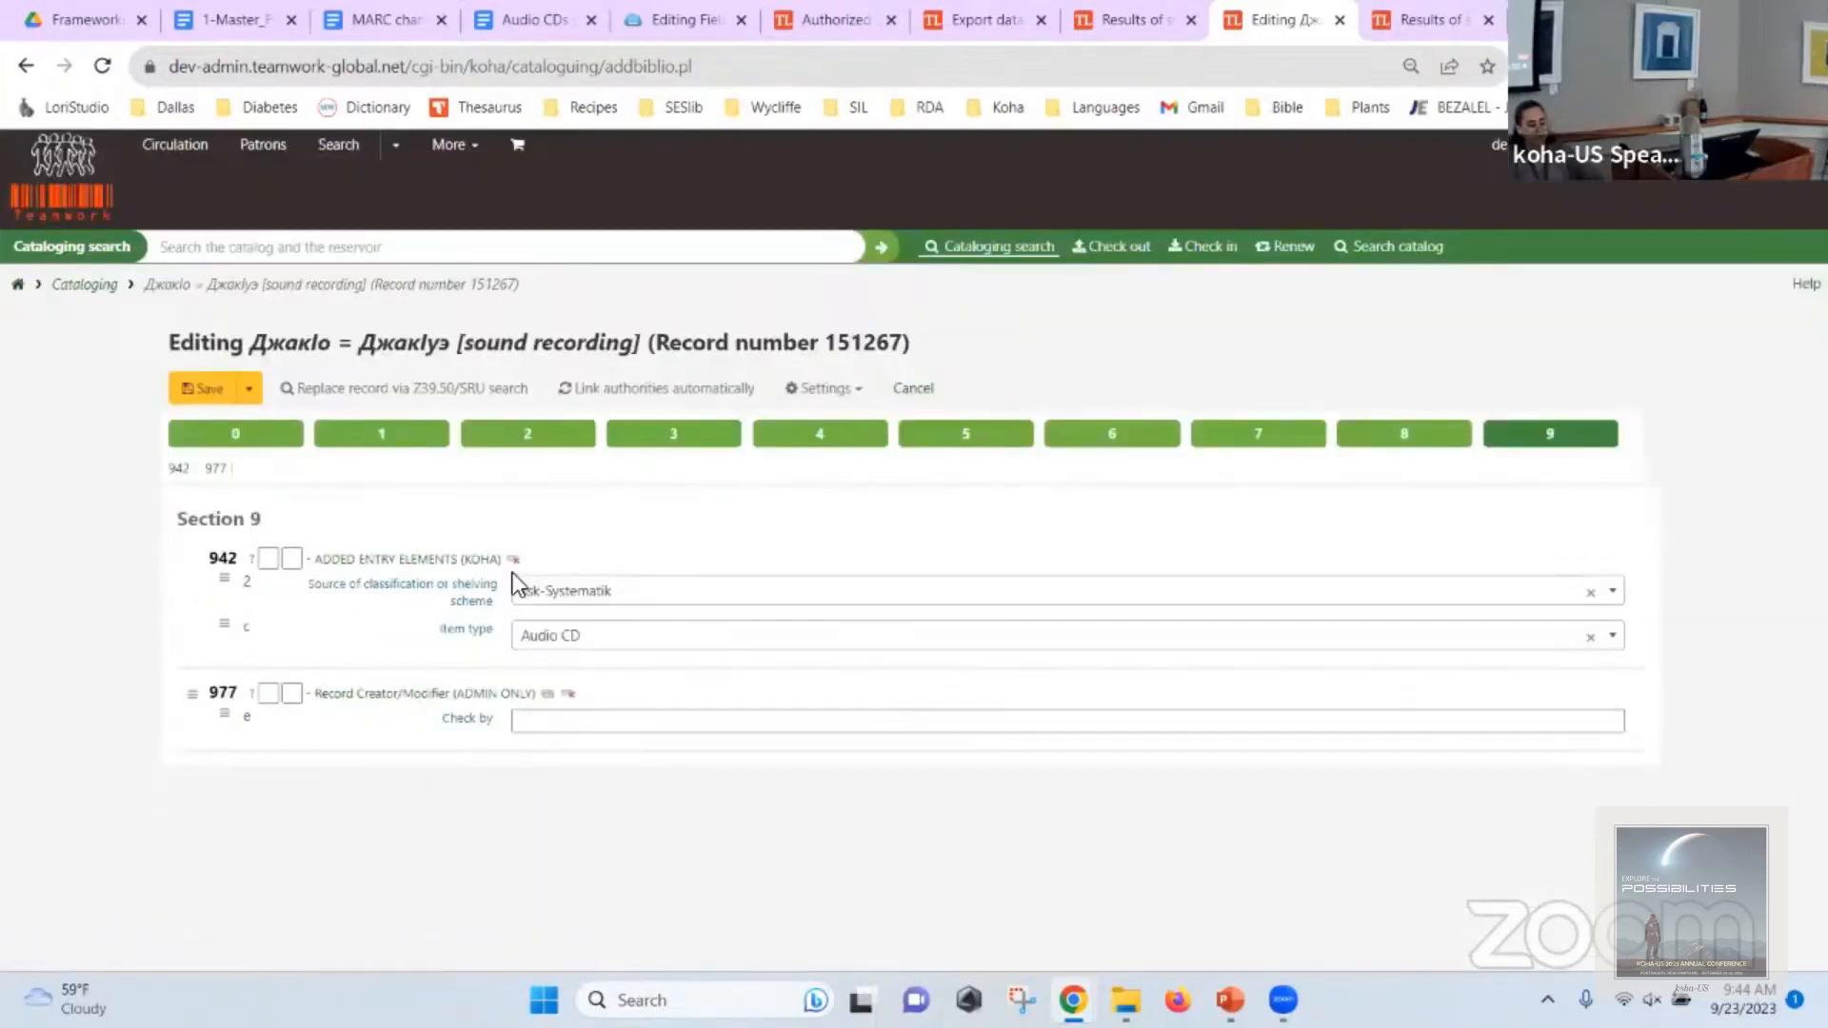
{"action": "left_click", "coordinate": [515, 560]}
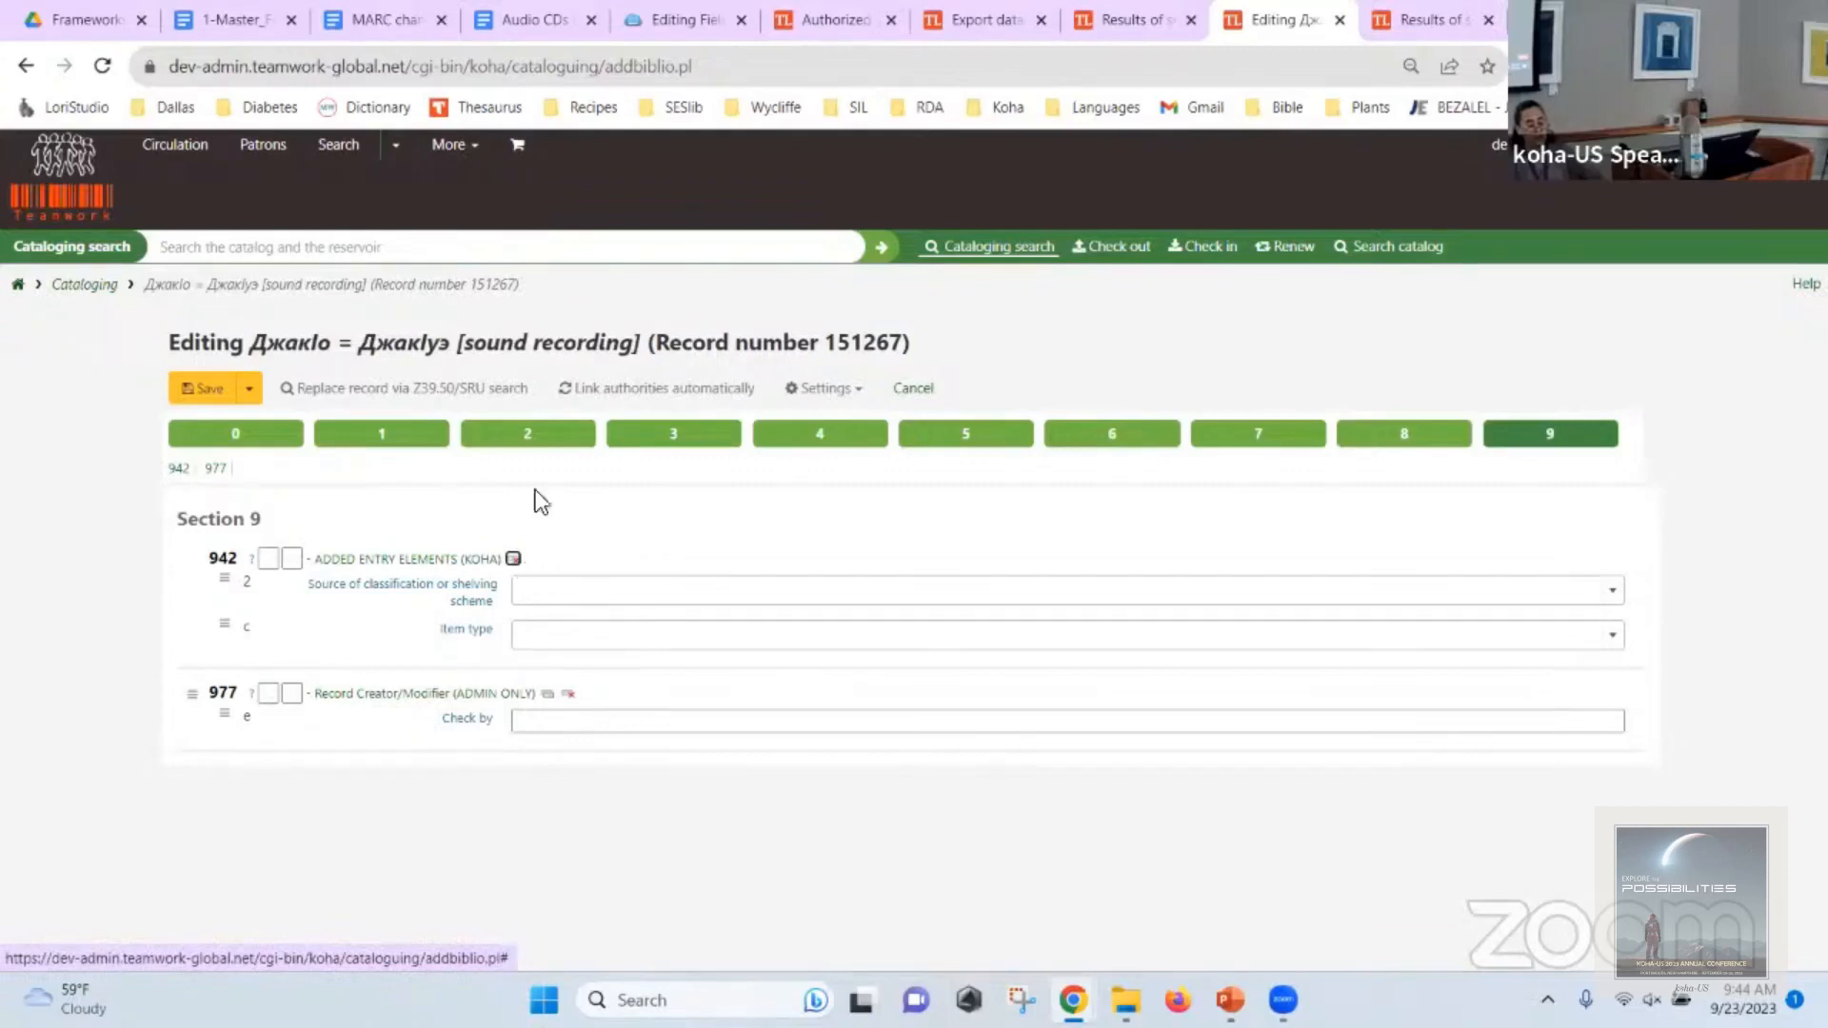
{"action": "left_click", "coordinate": [215, 440]}
{"action": "scroll", "coordinate": [338, 535], "scroll_direction": "down", "scroll_amount": 5}
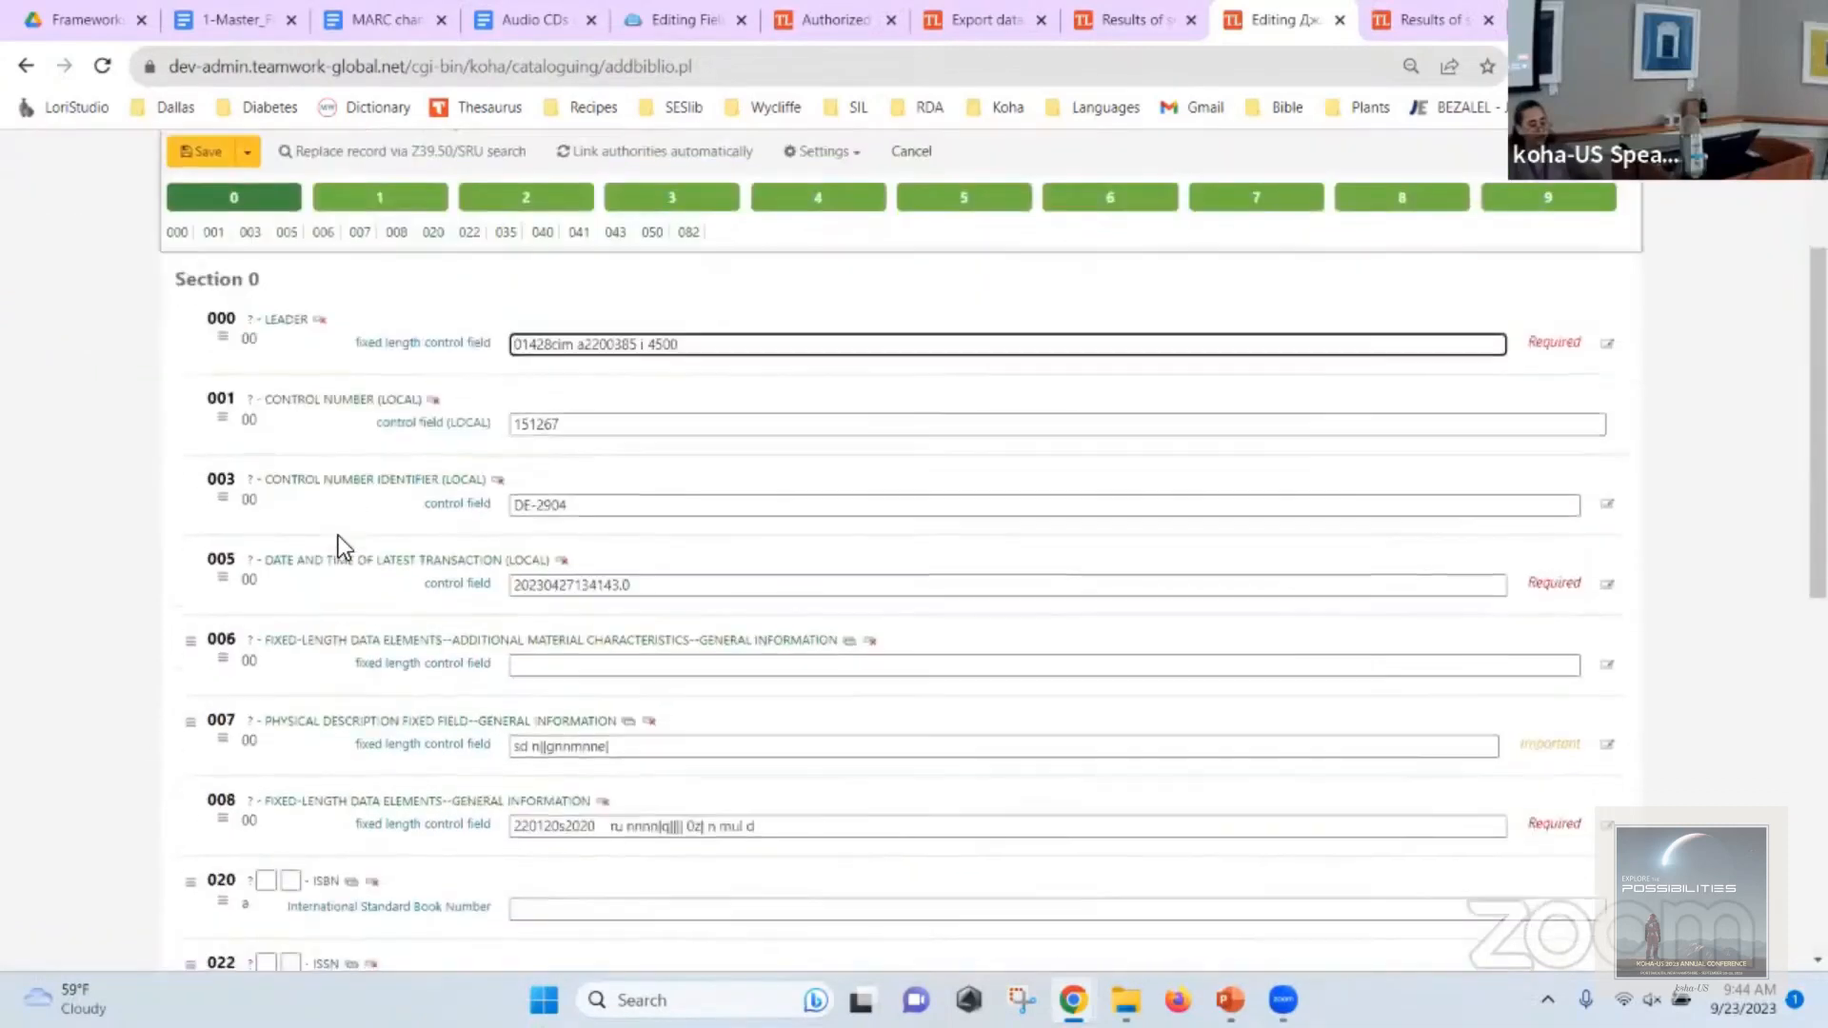
{"action": "left_click", "coordinate": [649, 484]}
{"action": "scroll", "coordinate": [672, 490], "scroll_direction": "up", "scroll_amount": 4}
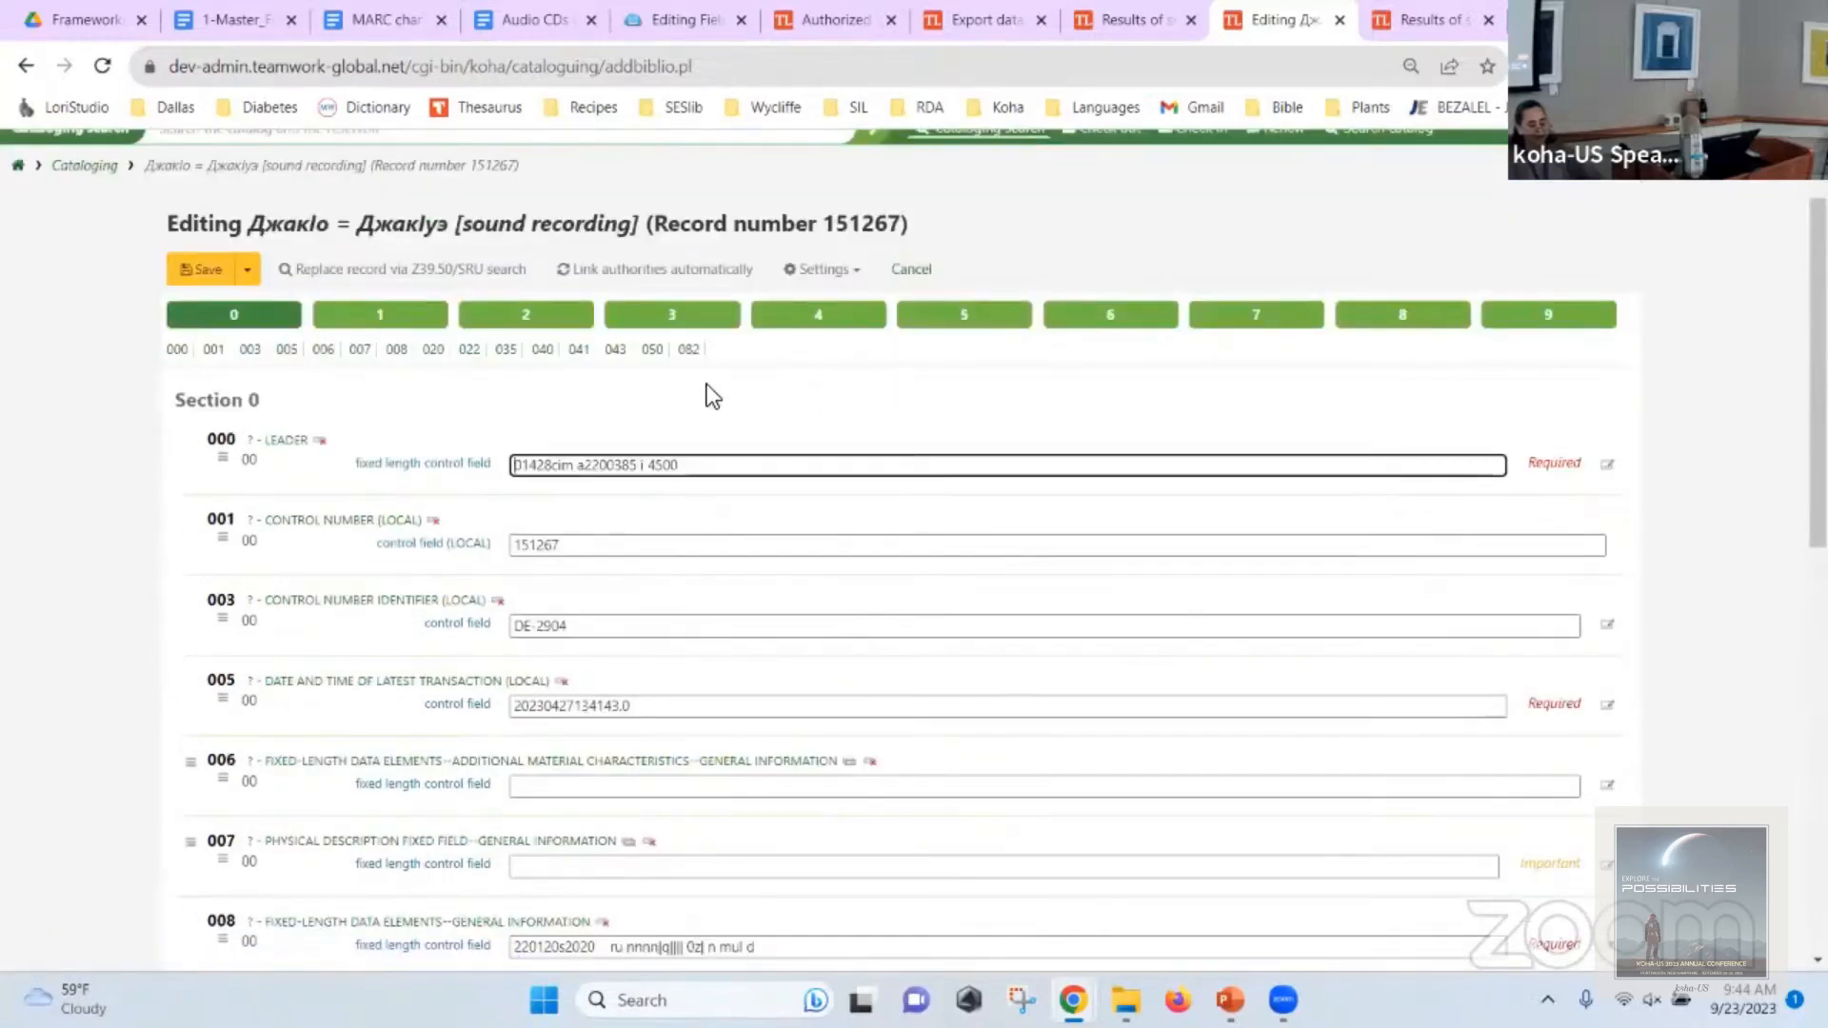
Reapply the Audio CD framework to the record, checking tags 336 to 338 in Section 3 for default values.
{"action": "left_click", "coordinate": [812, 272]}
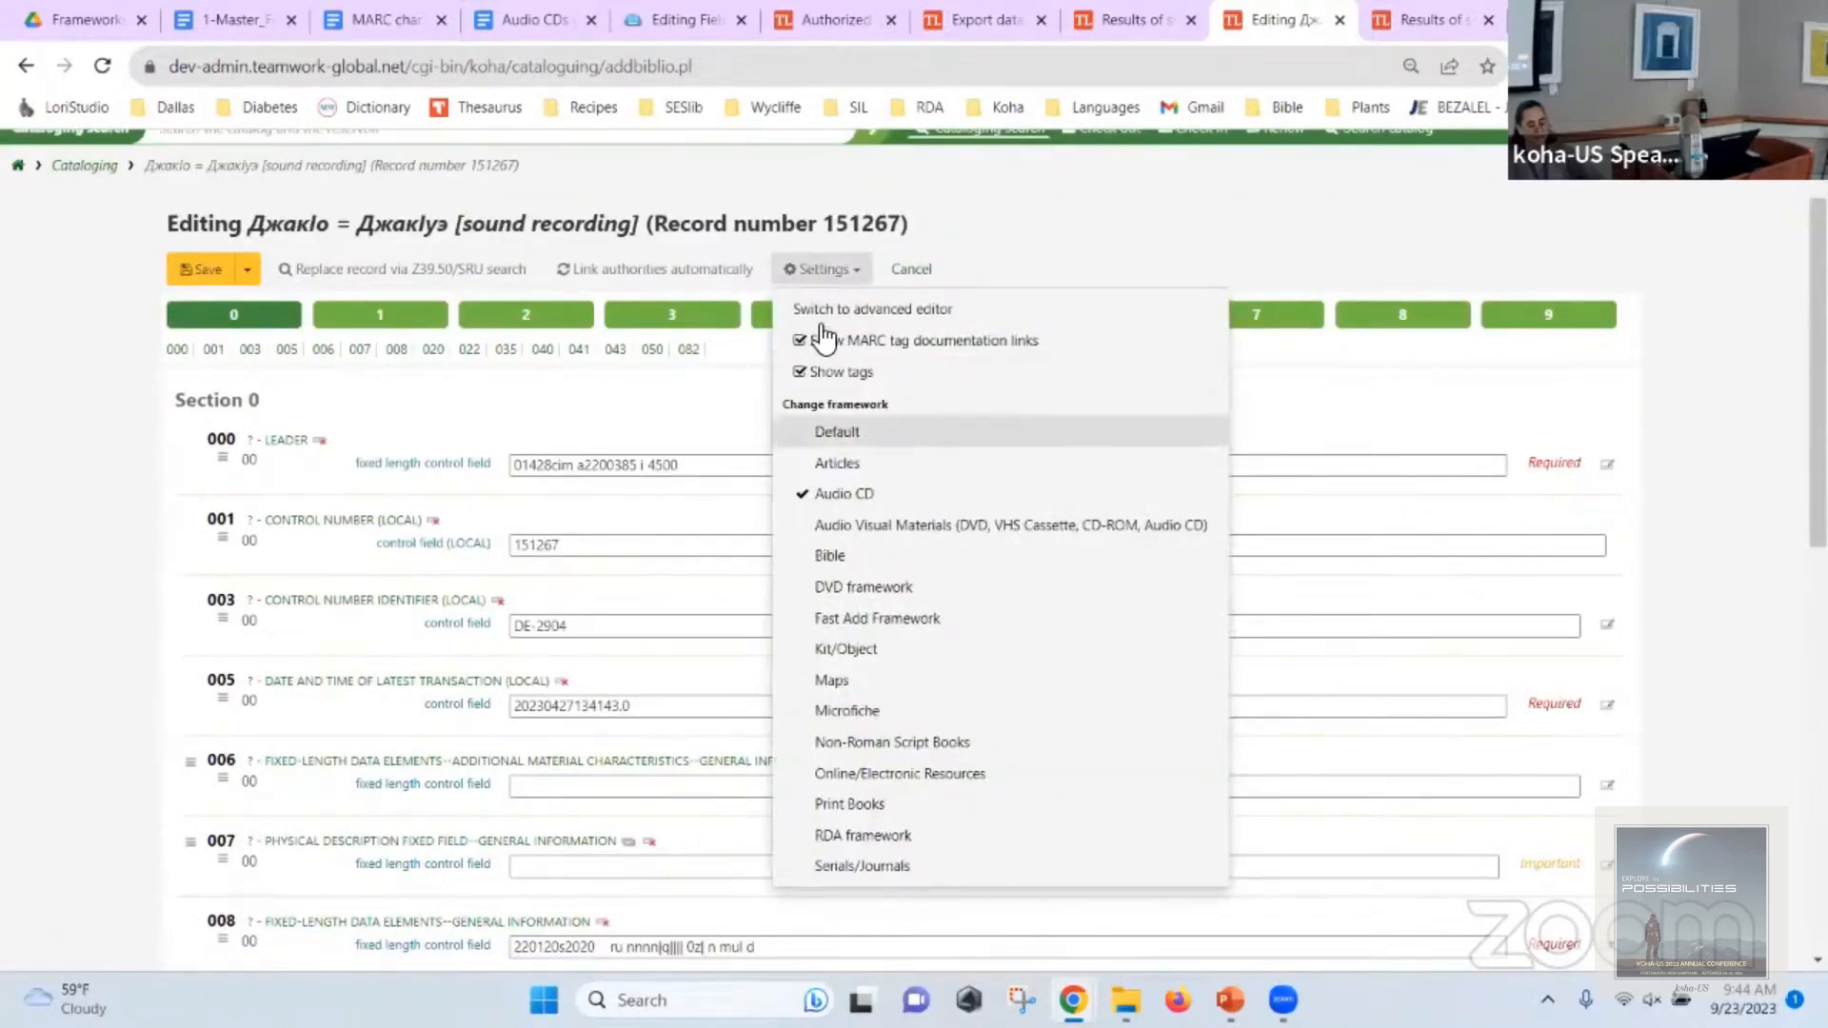
{"action": "left_click", "coordinate": [834, 493]}
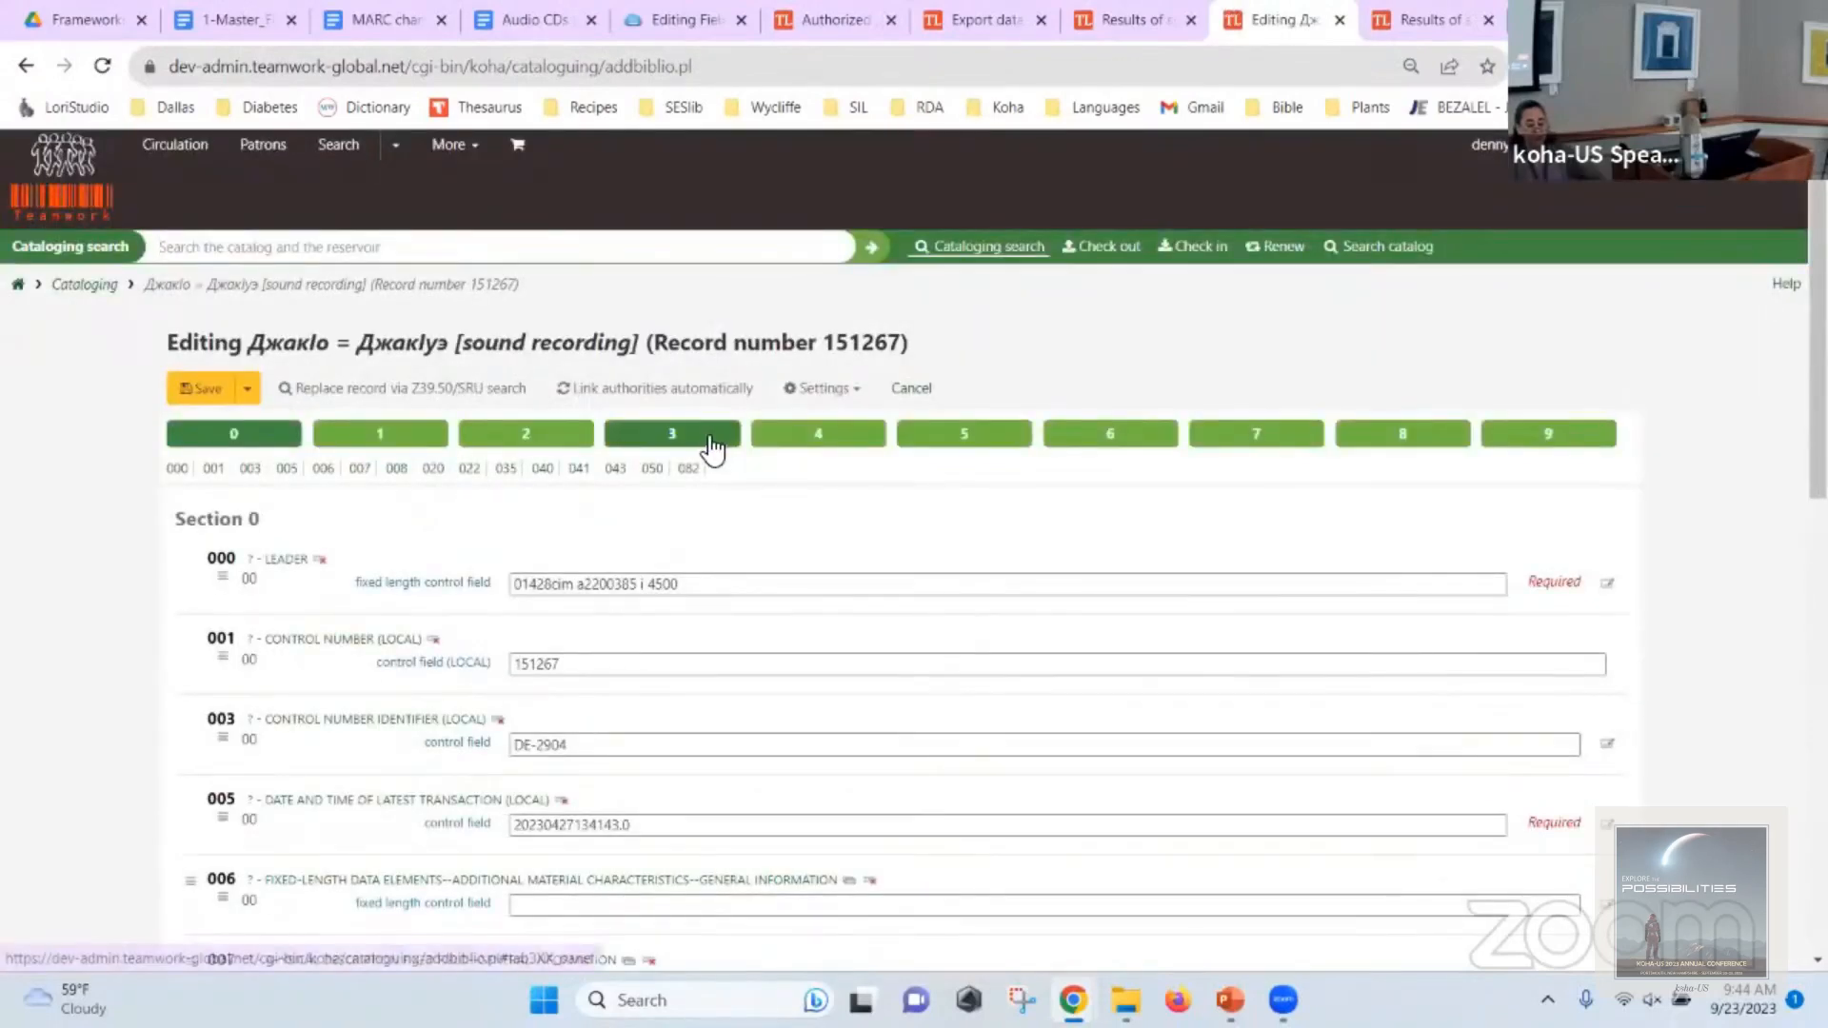
{"action": "left_click", "coordinate": [708, 441]}
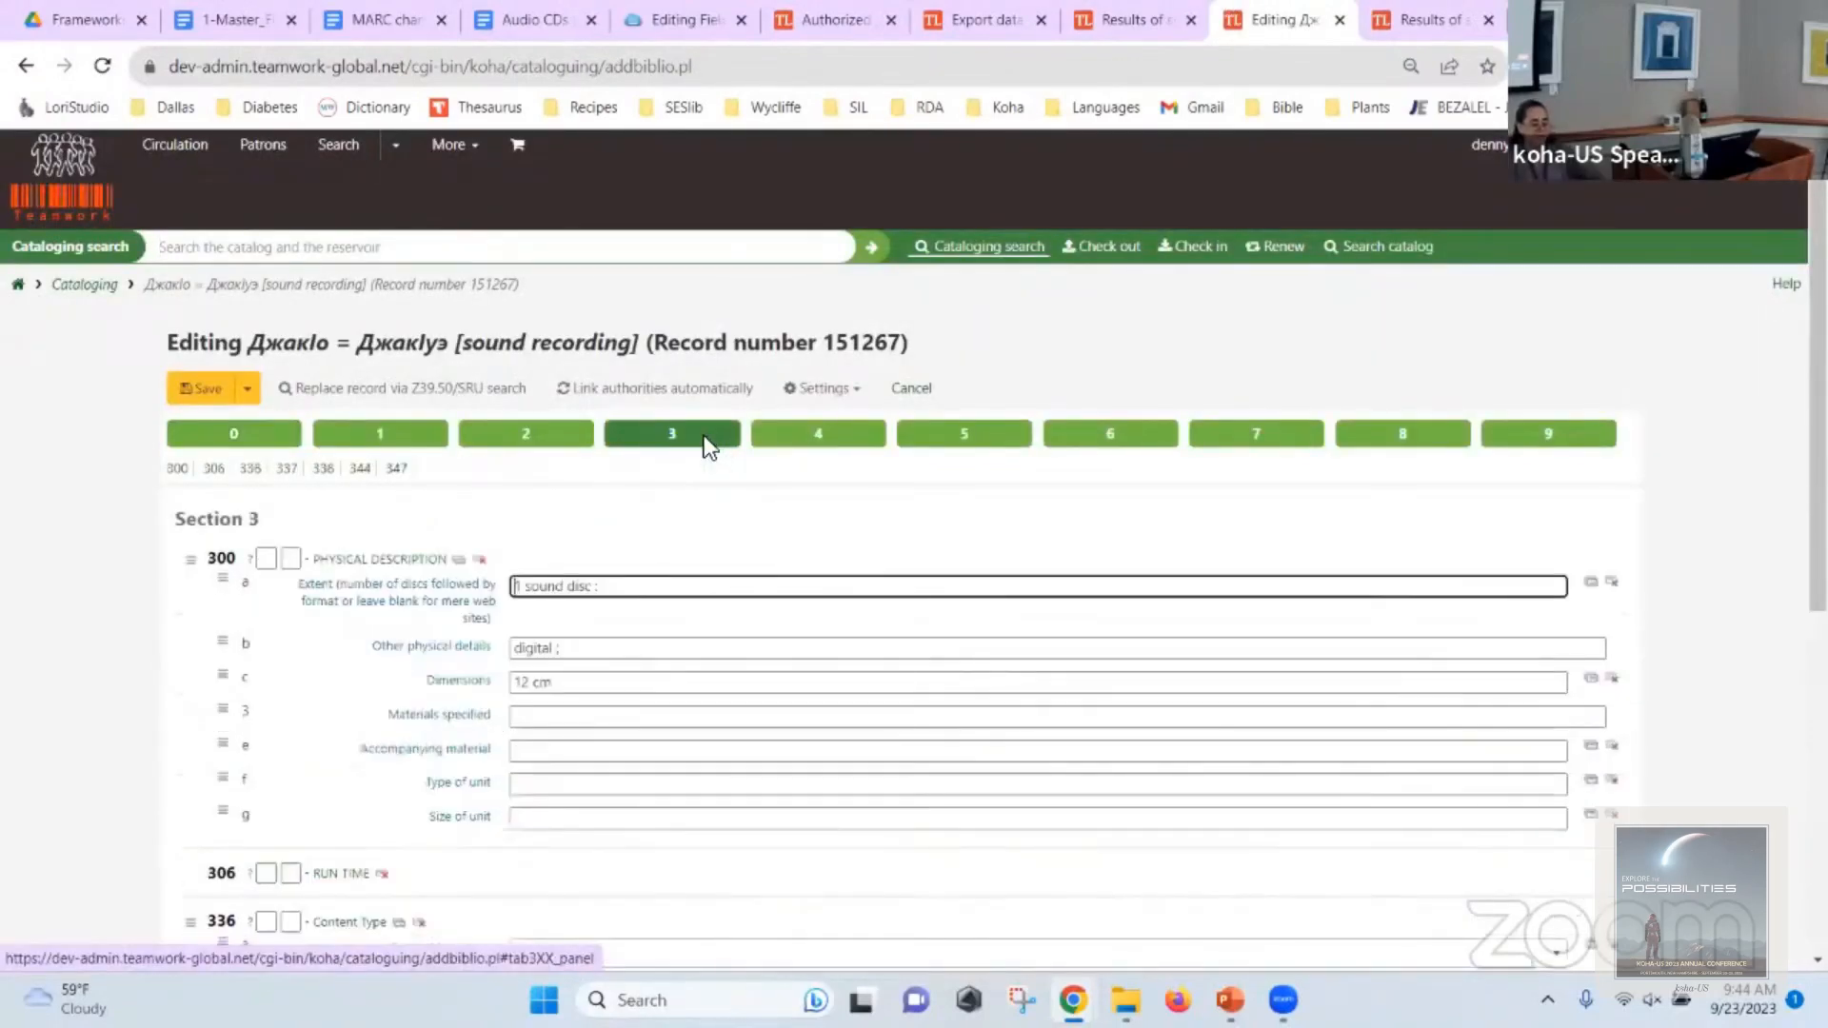
{"action": "scroll", "coordinate": [708, 438], "scroll_direction": "down", "scroll_amount": 5}
{"action": "scroll", "coordinate": [711, 439], "scroll_direction": "up", "scroll_amount": 2}
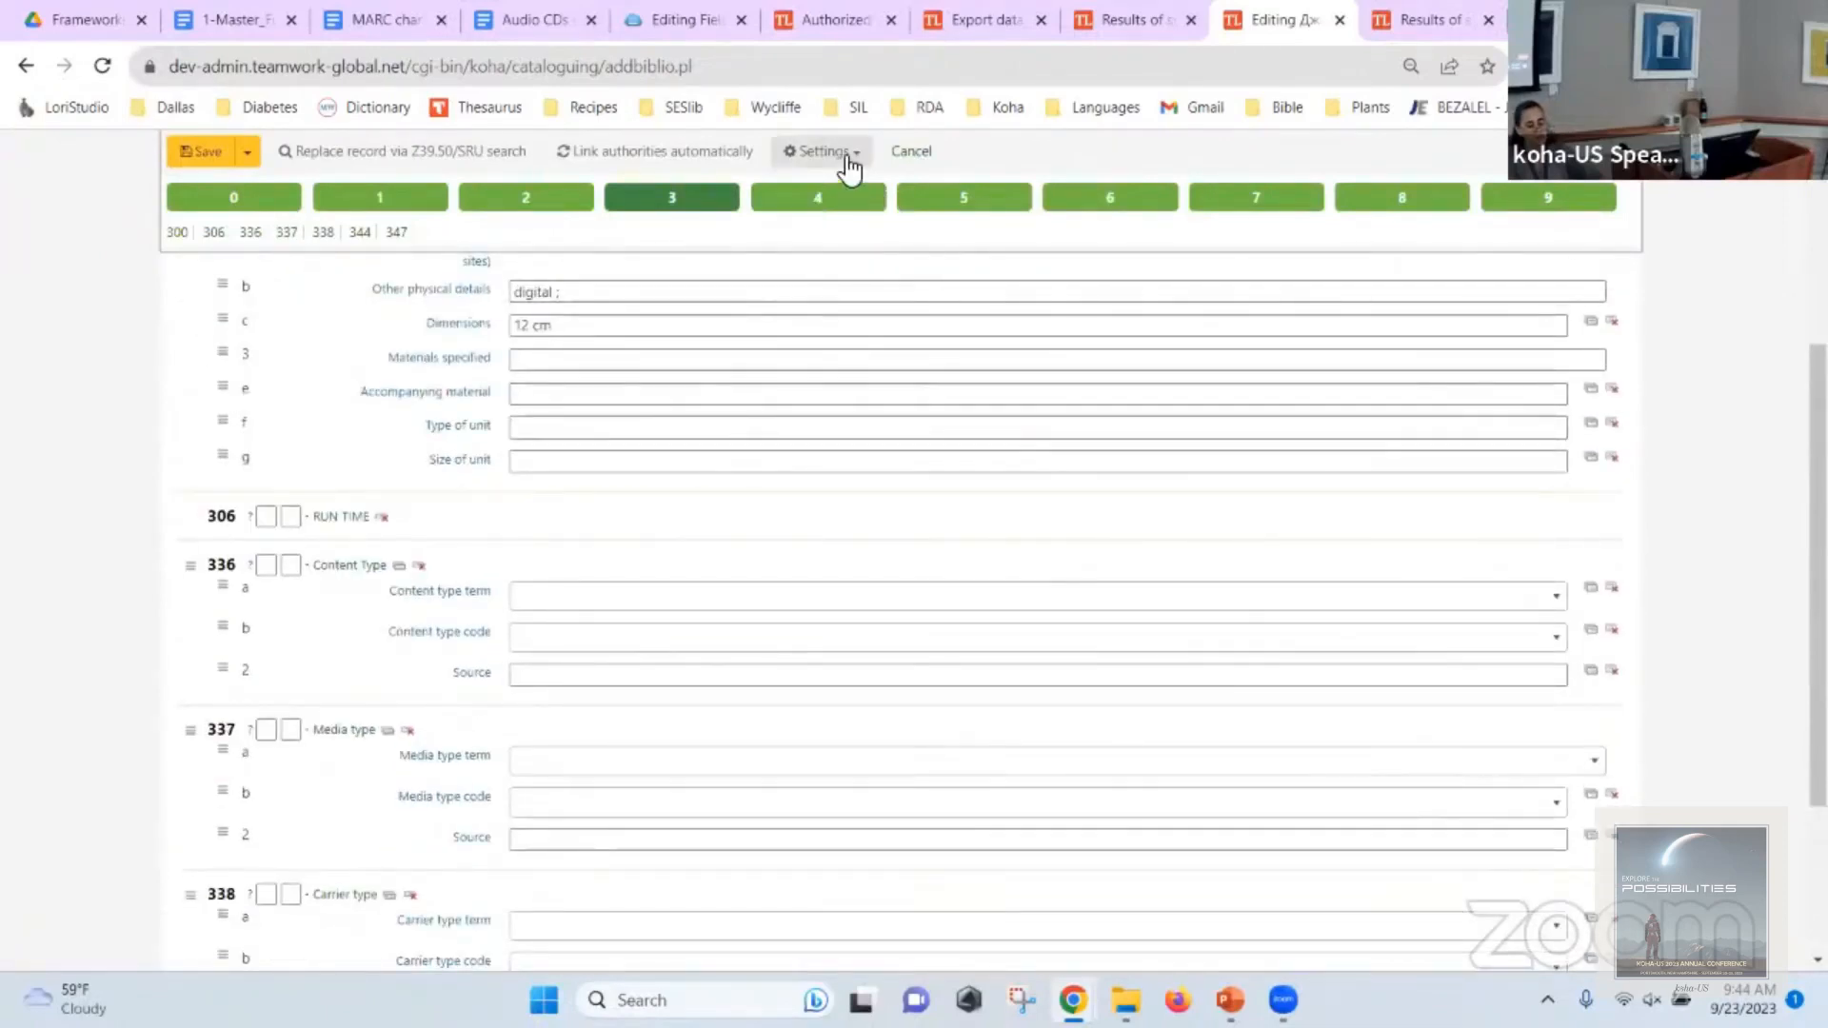
{"action": "left_click", "coordinate": [828, 152]}
{"action": "left_click", "coordinate": [862, 374]}
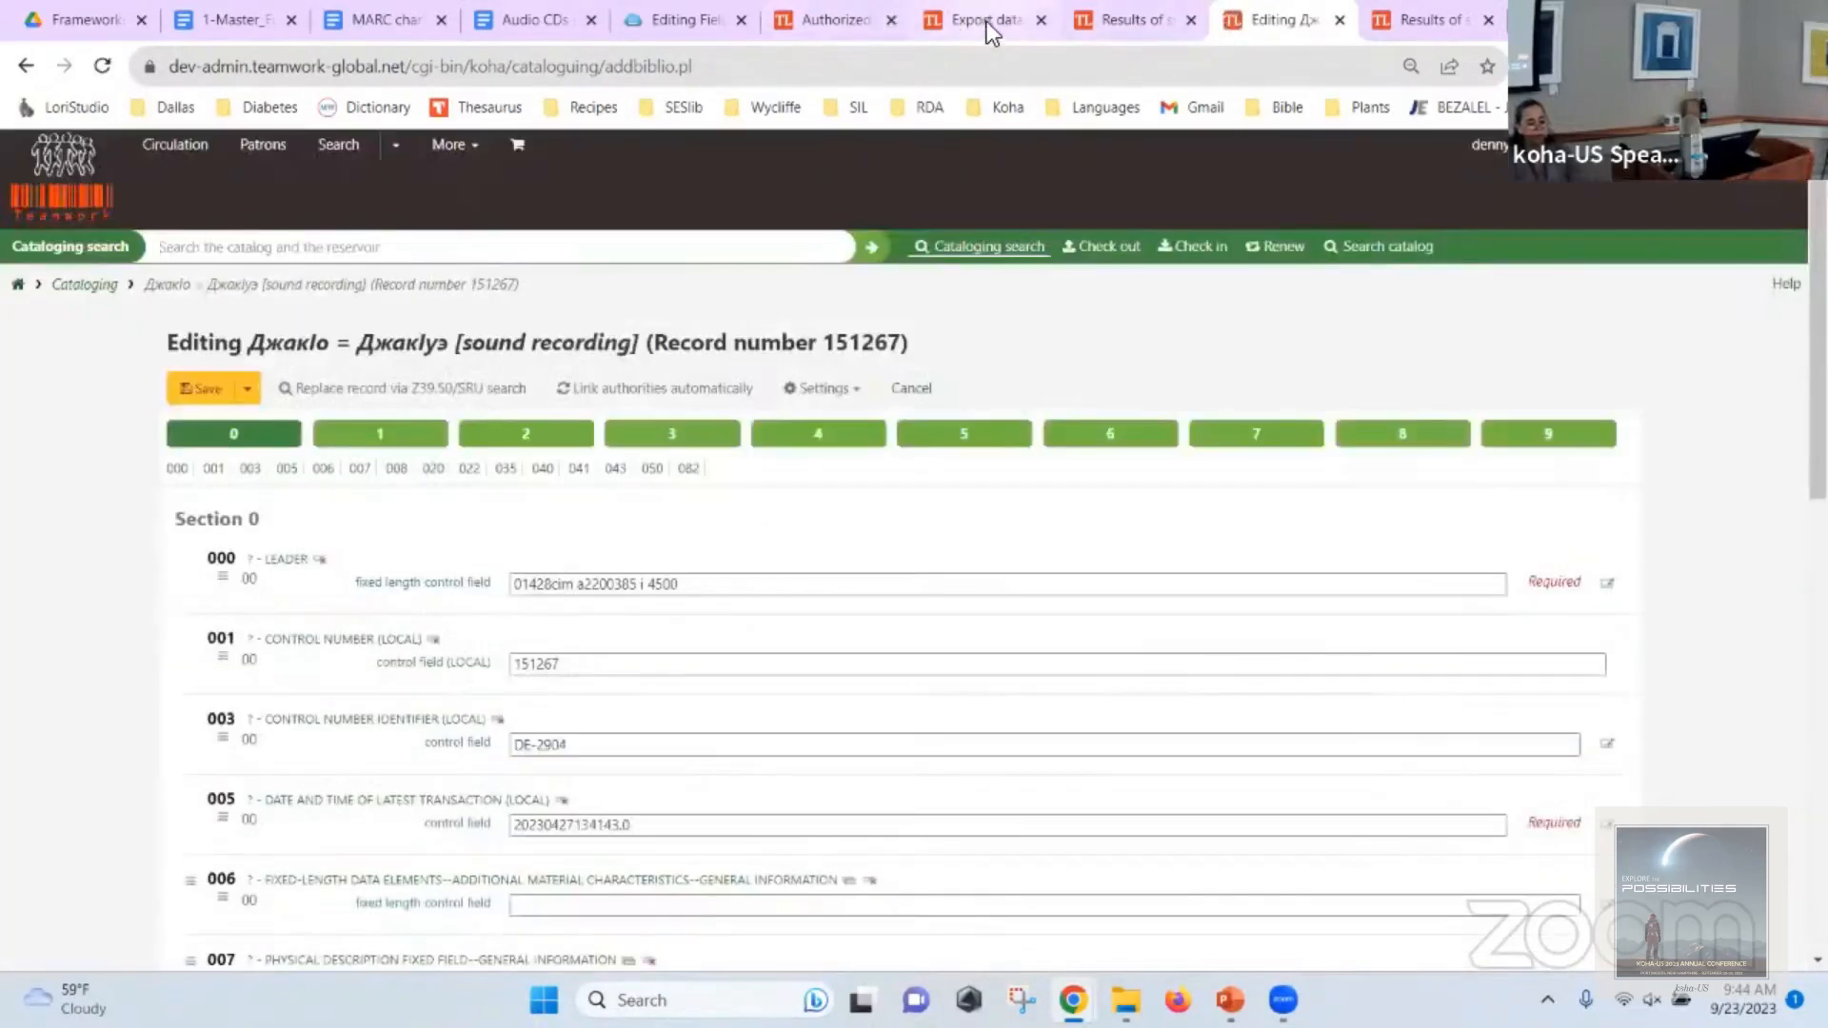
Switch to PowerPoint and copy the preference name ApplyFrameworkDefaults from the "System Preferences in Koha" slide.
{"action": "left_click", "coordinate": [986, 21]}
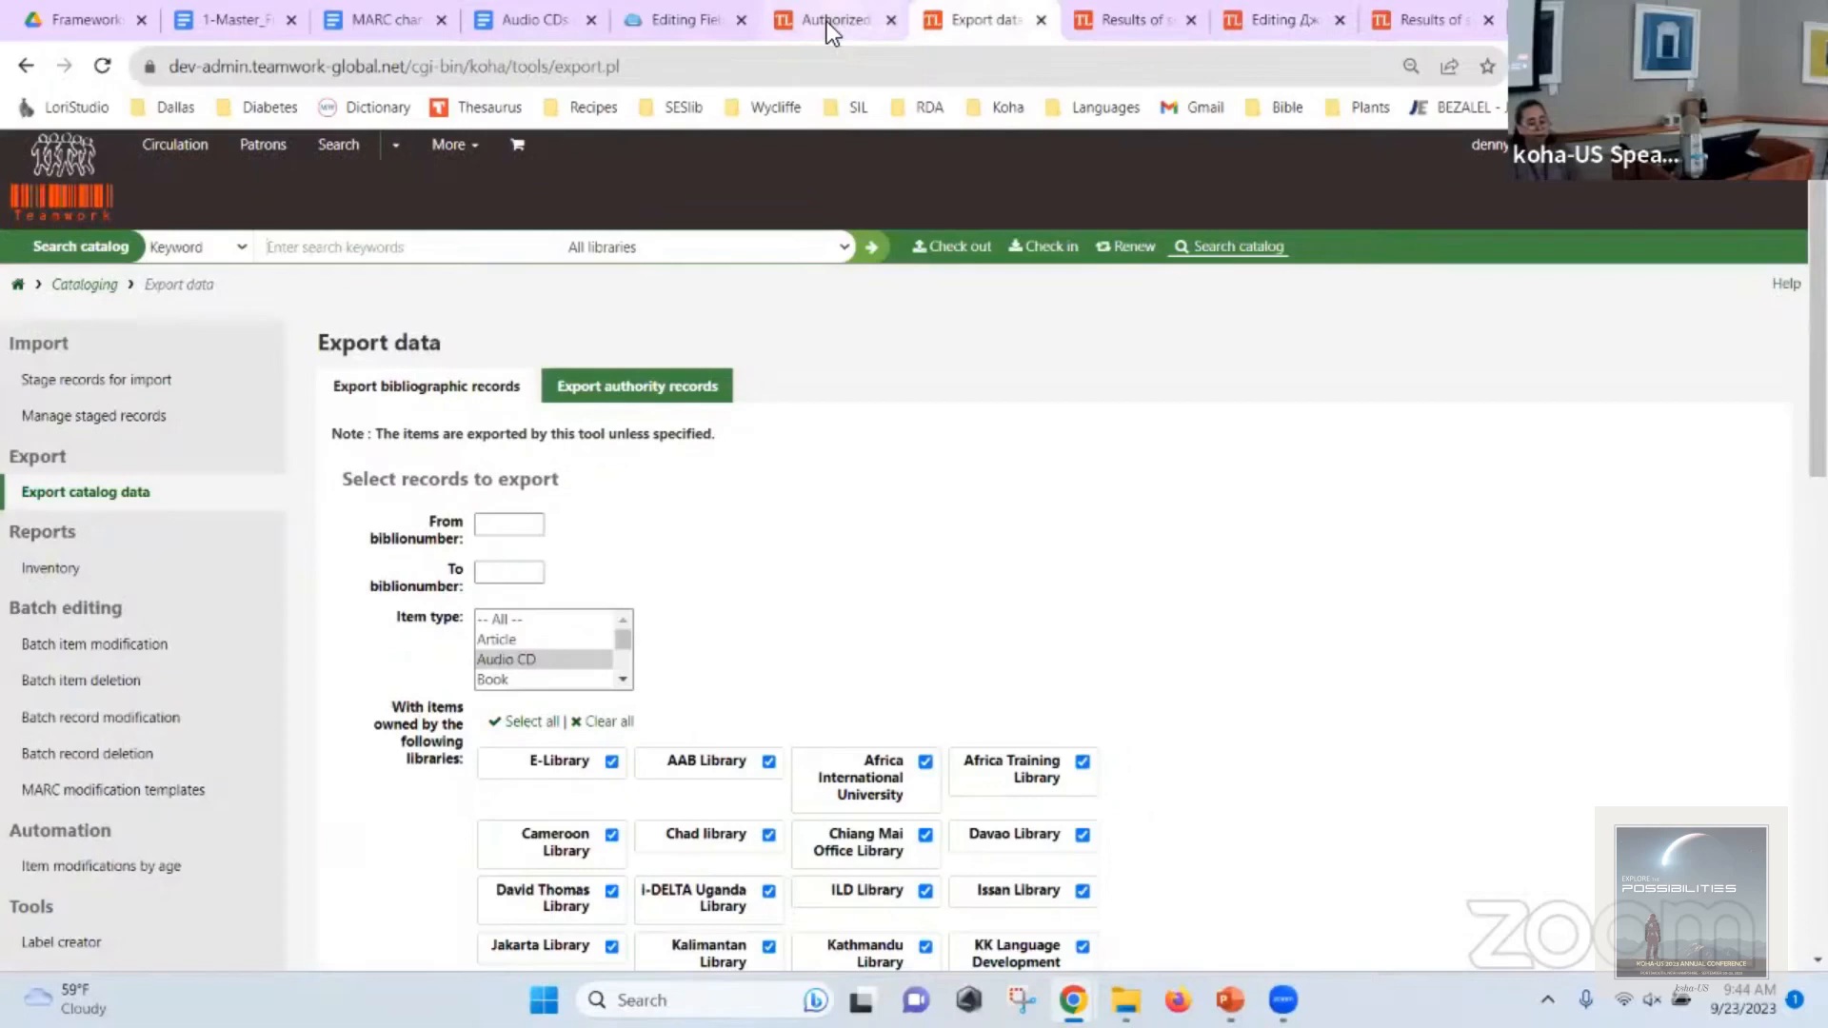
{"action": "left_click", "coordinate": [826, 21]}
{"action": "left_click", "coordinate": [485, 247]}
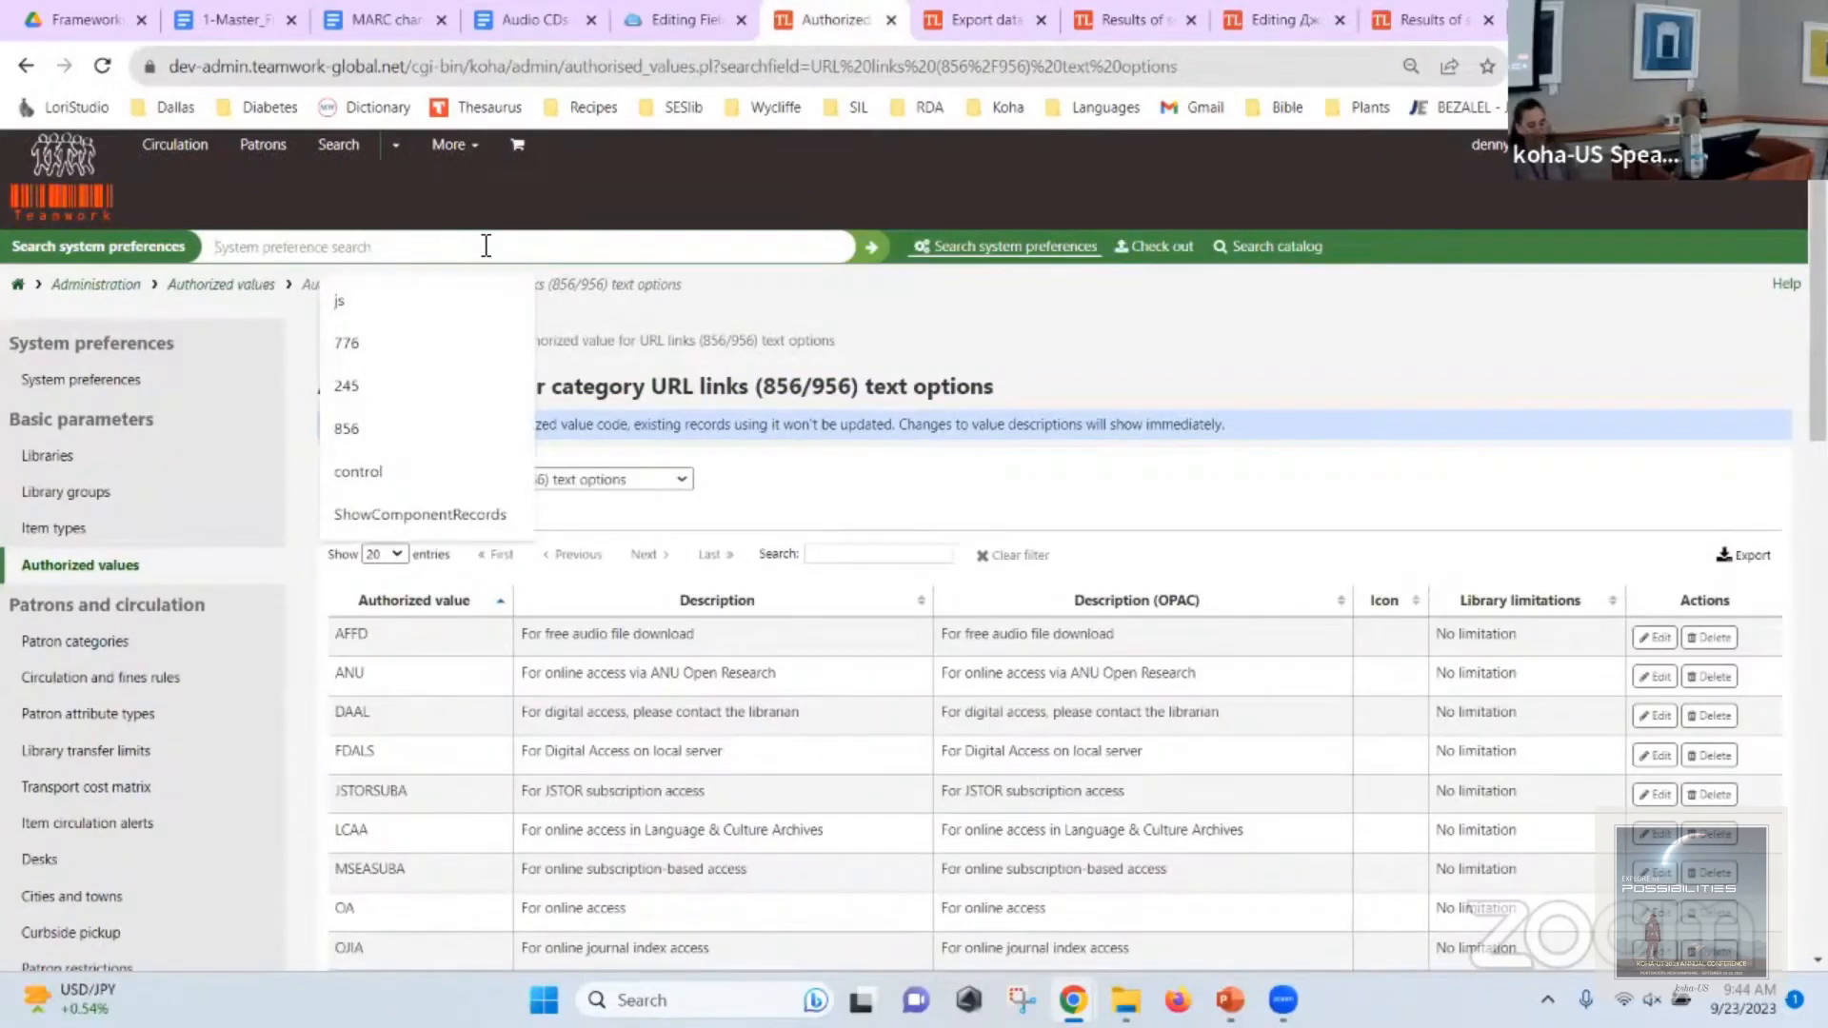
{"action": "key", "text": "alt+Tab"}
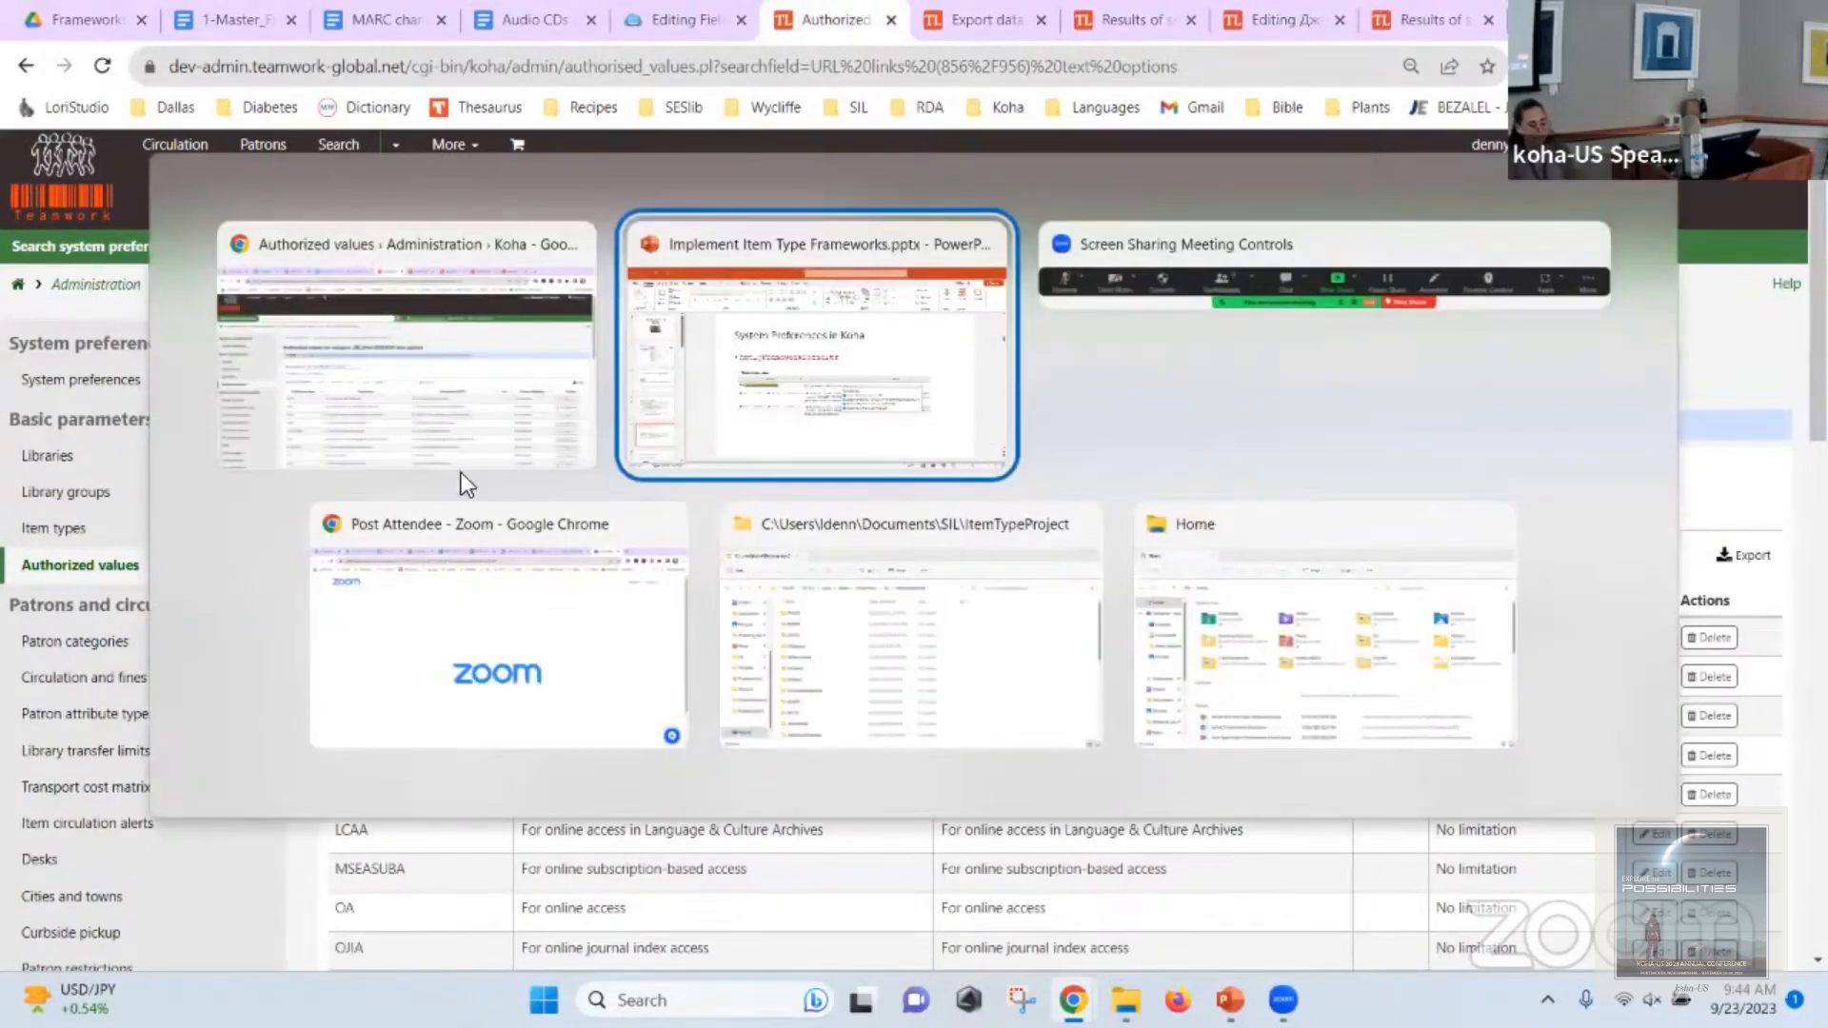
{"action": "key", "text": "alt+Tab"}
{"action": "key", "text": "alt+Tab"}
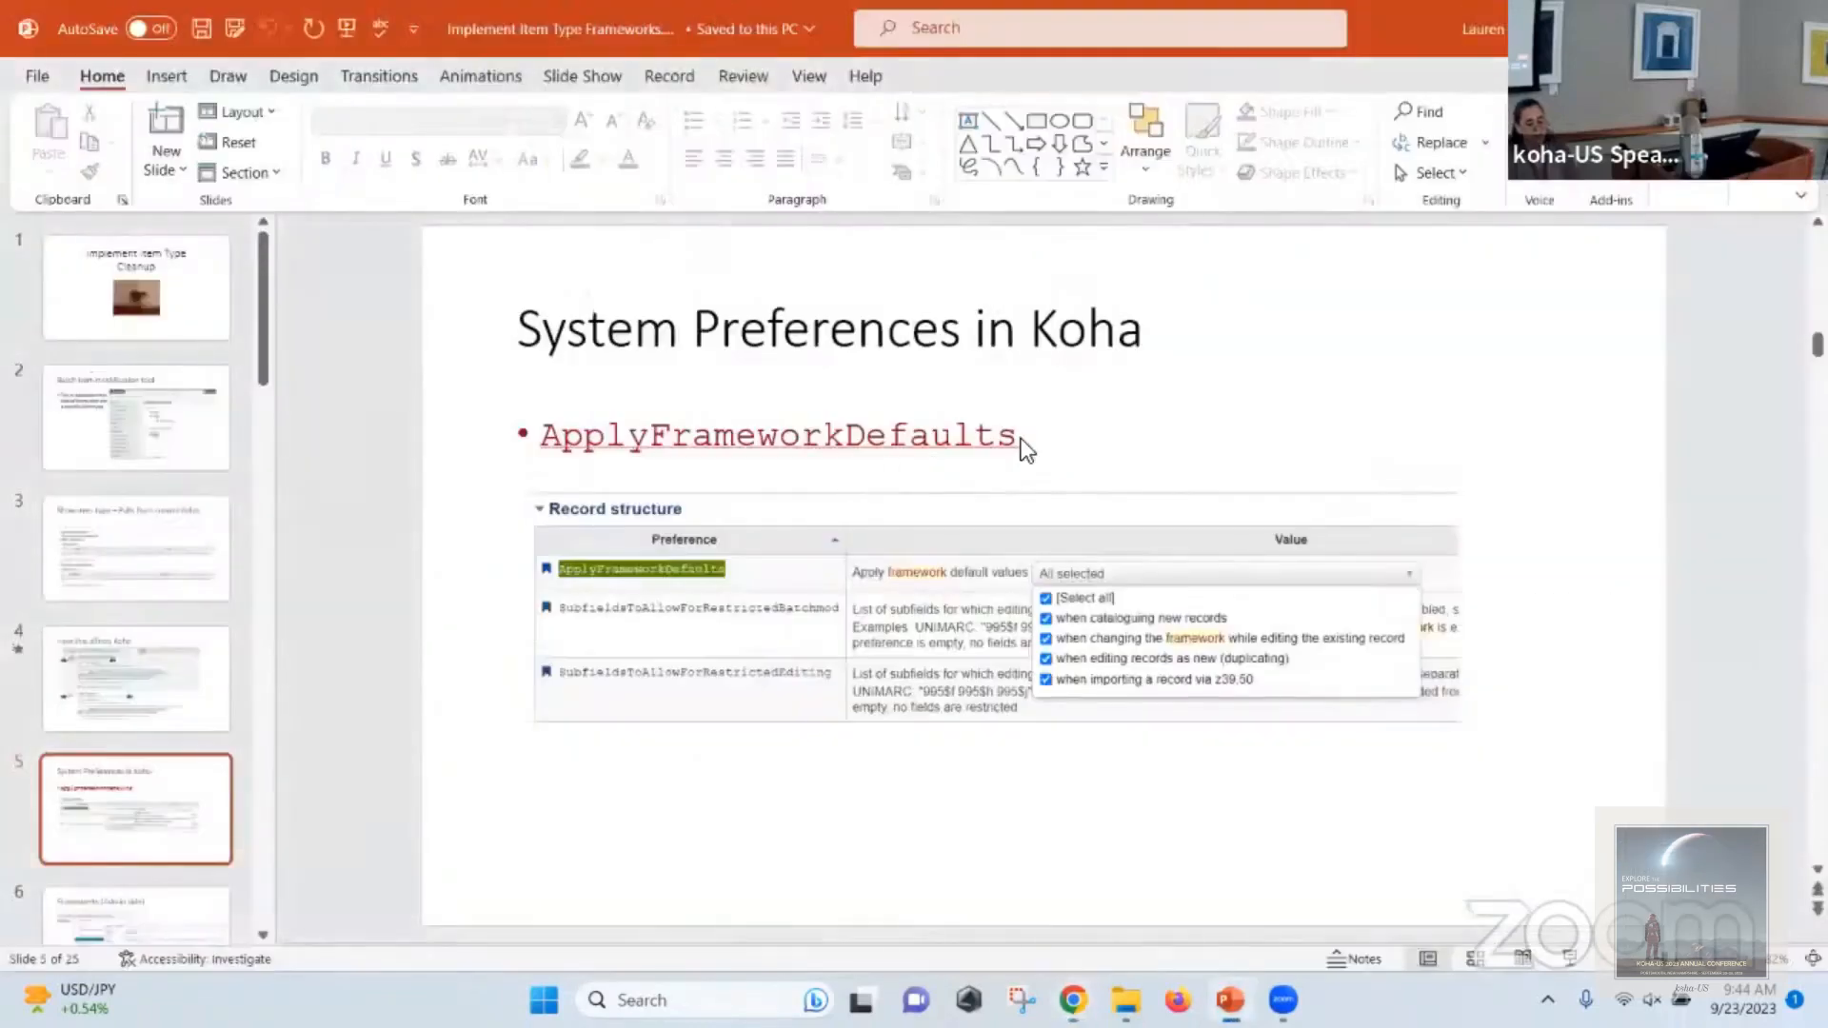
{"action": "left_click", "coordinate": [673, 438]}
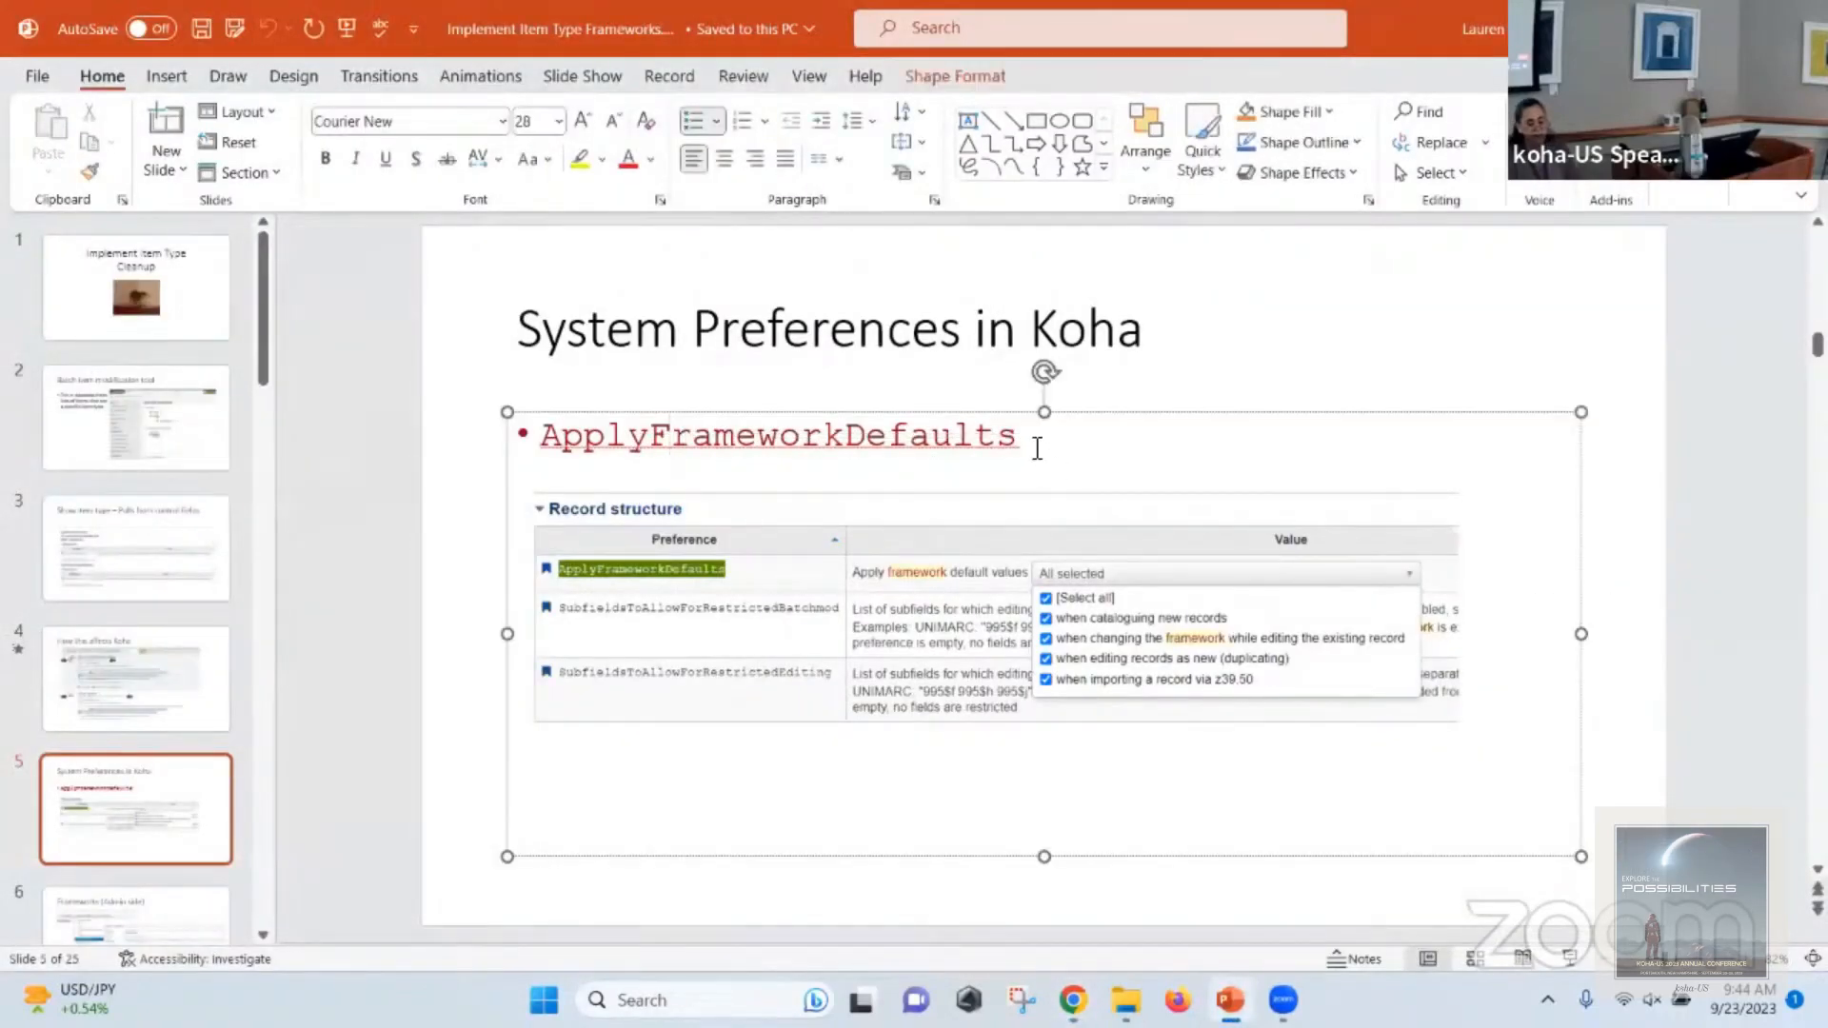
{"action": "double_click", "coordinate": [657, 419]}
{"action": "key", "text": "ctrl+c"}
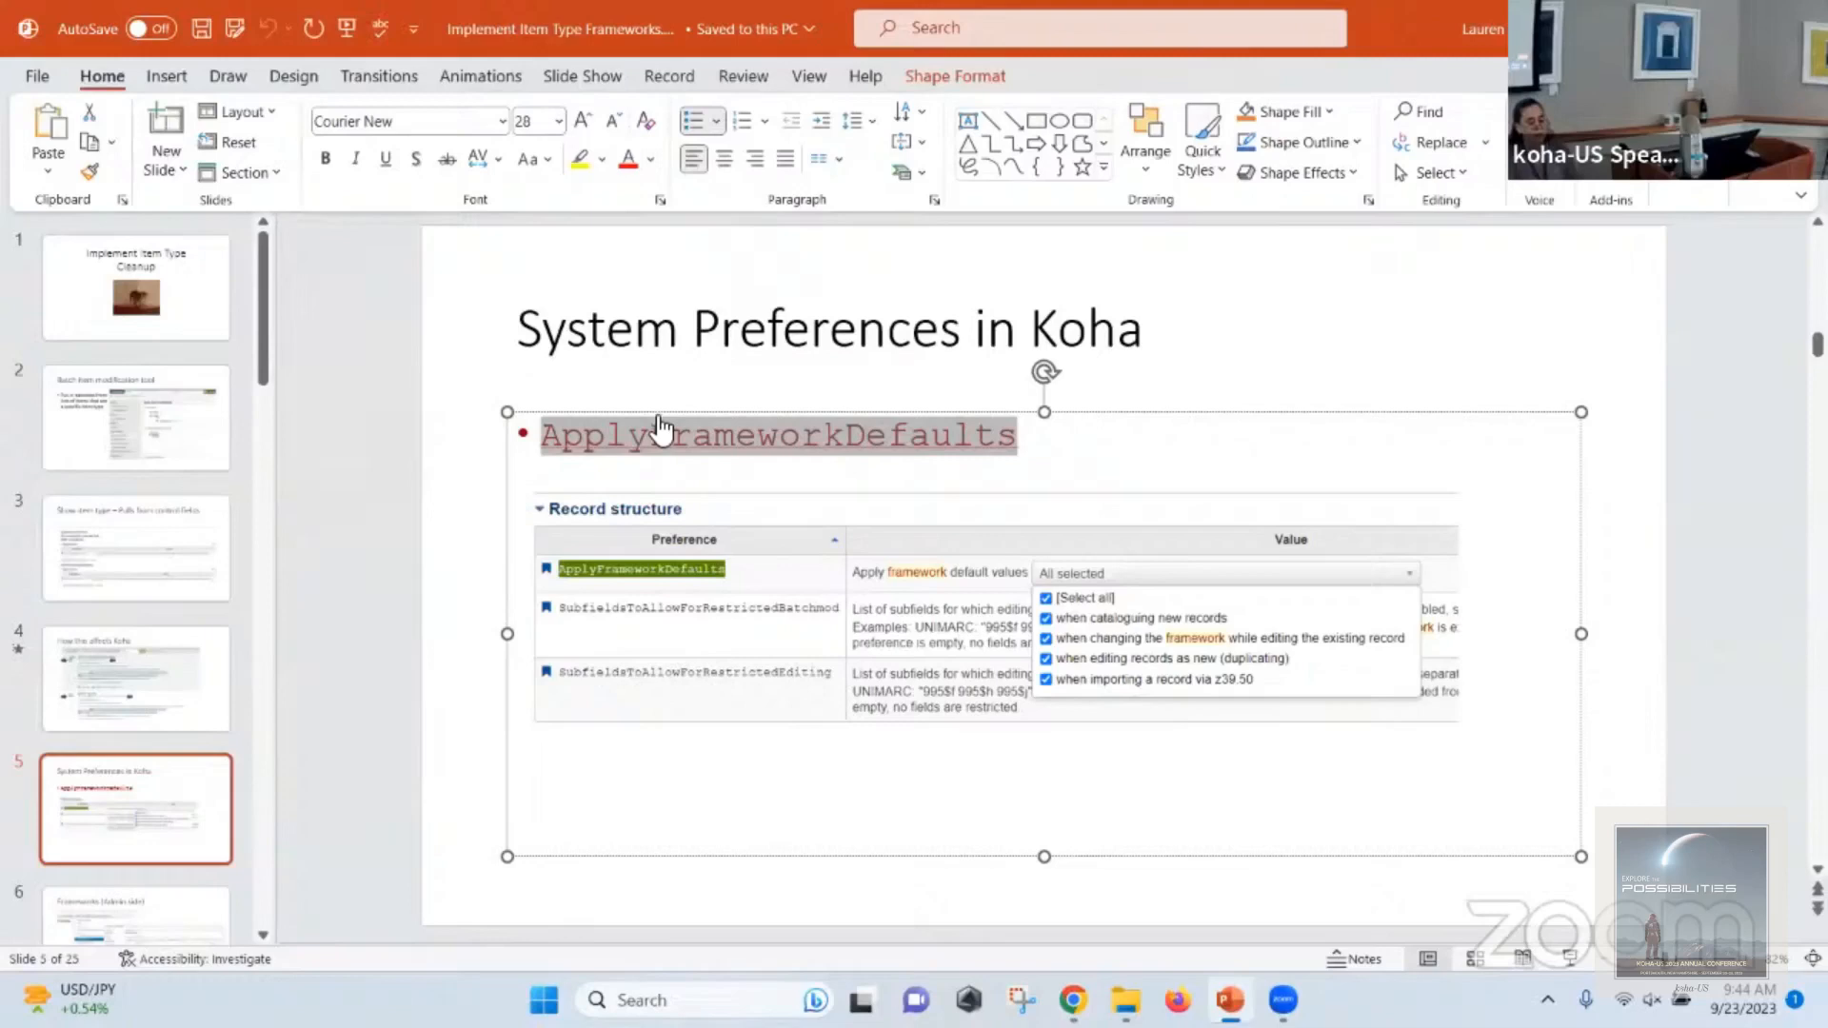
Switch back to Koha in Chrome, search the system preferences for ApplyFrameworkDefaults and view its options.
{"action": "key", "text": "alt+Tab"}
{"action": "key", "text": "ctrl+v"}
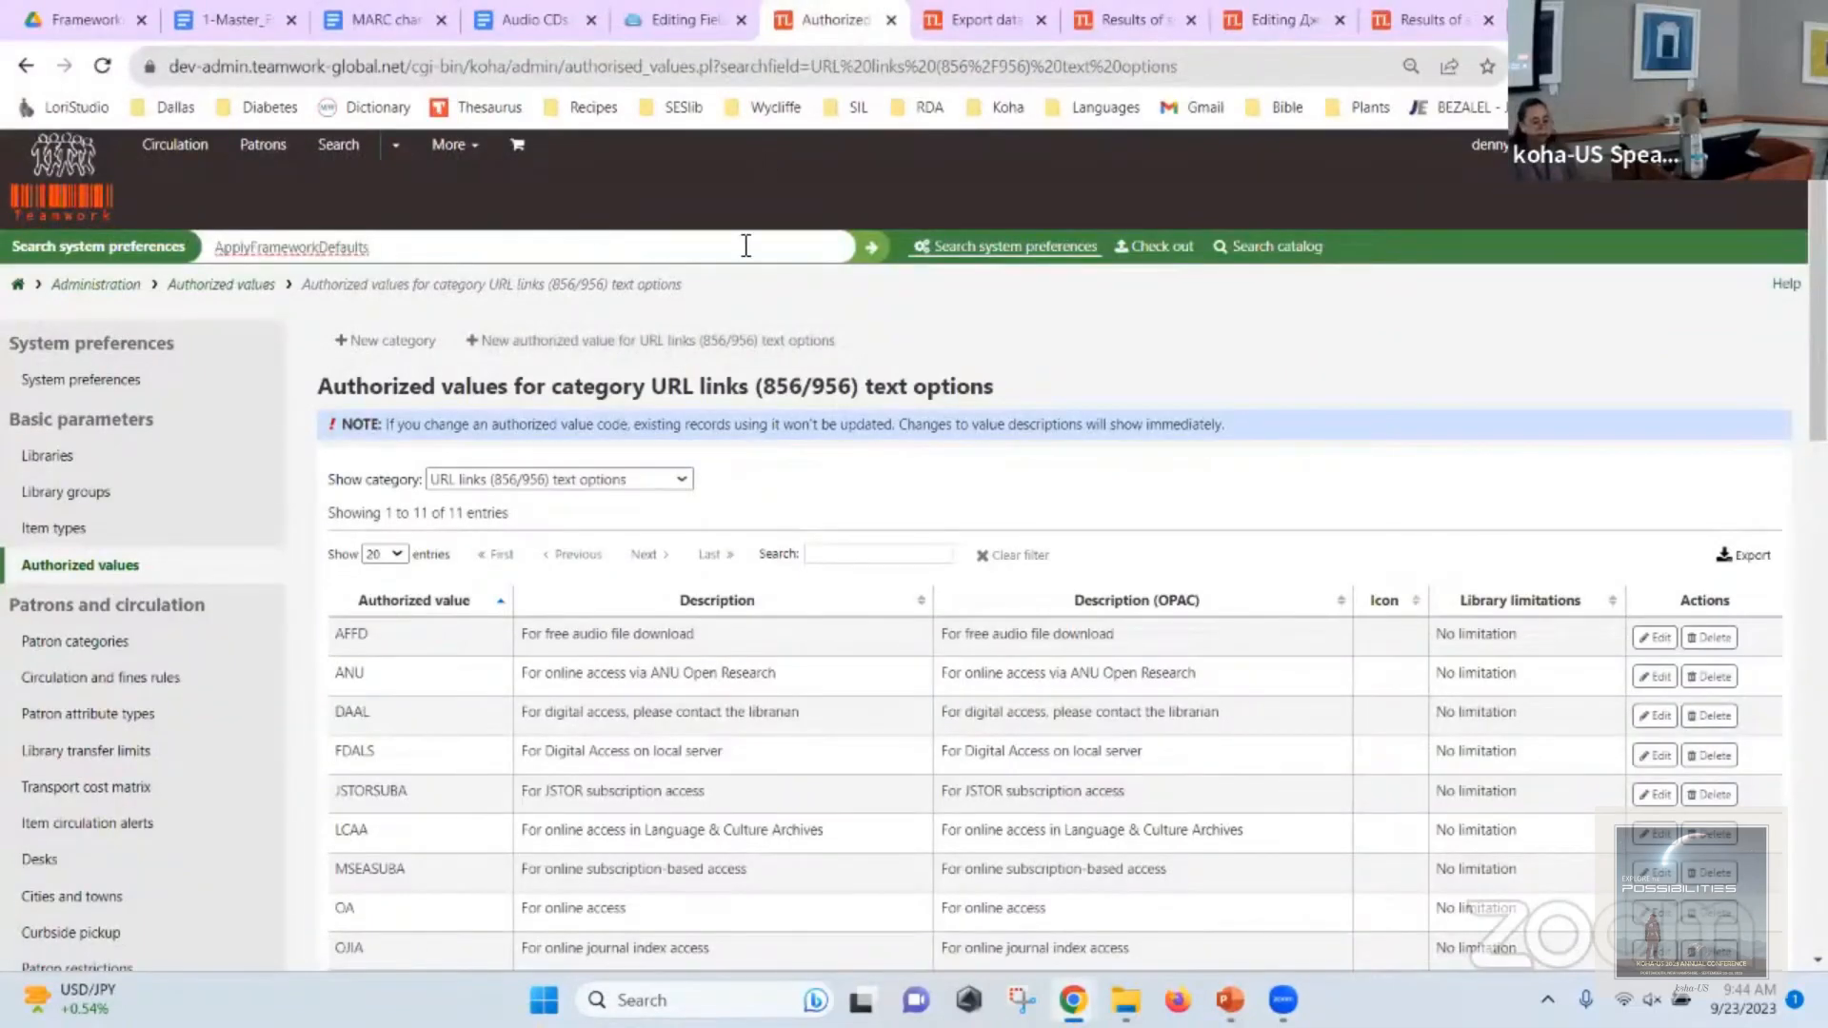
{"action": "key", "text": "ctrl+v"}
{"action": "key", "text": "ctrl+a"}
{"action": "key", "text": "ctrl+v"}
{"action": "key", "text": "Return"}
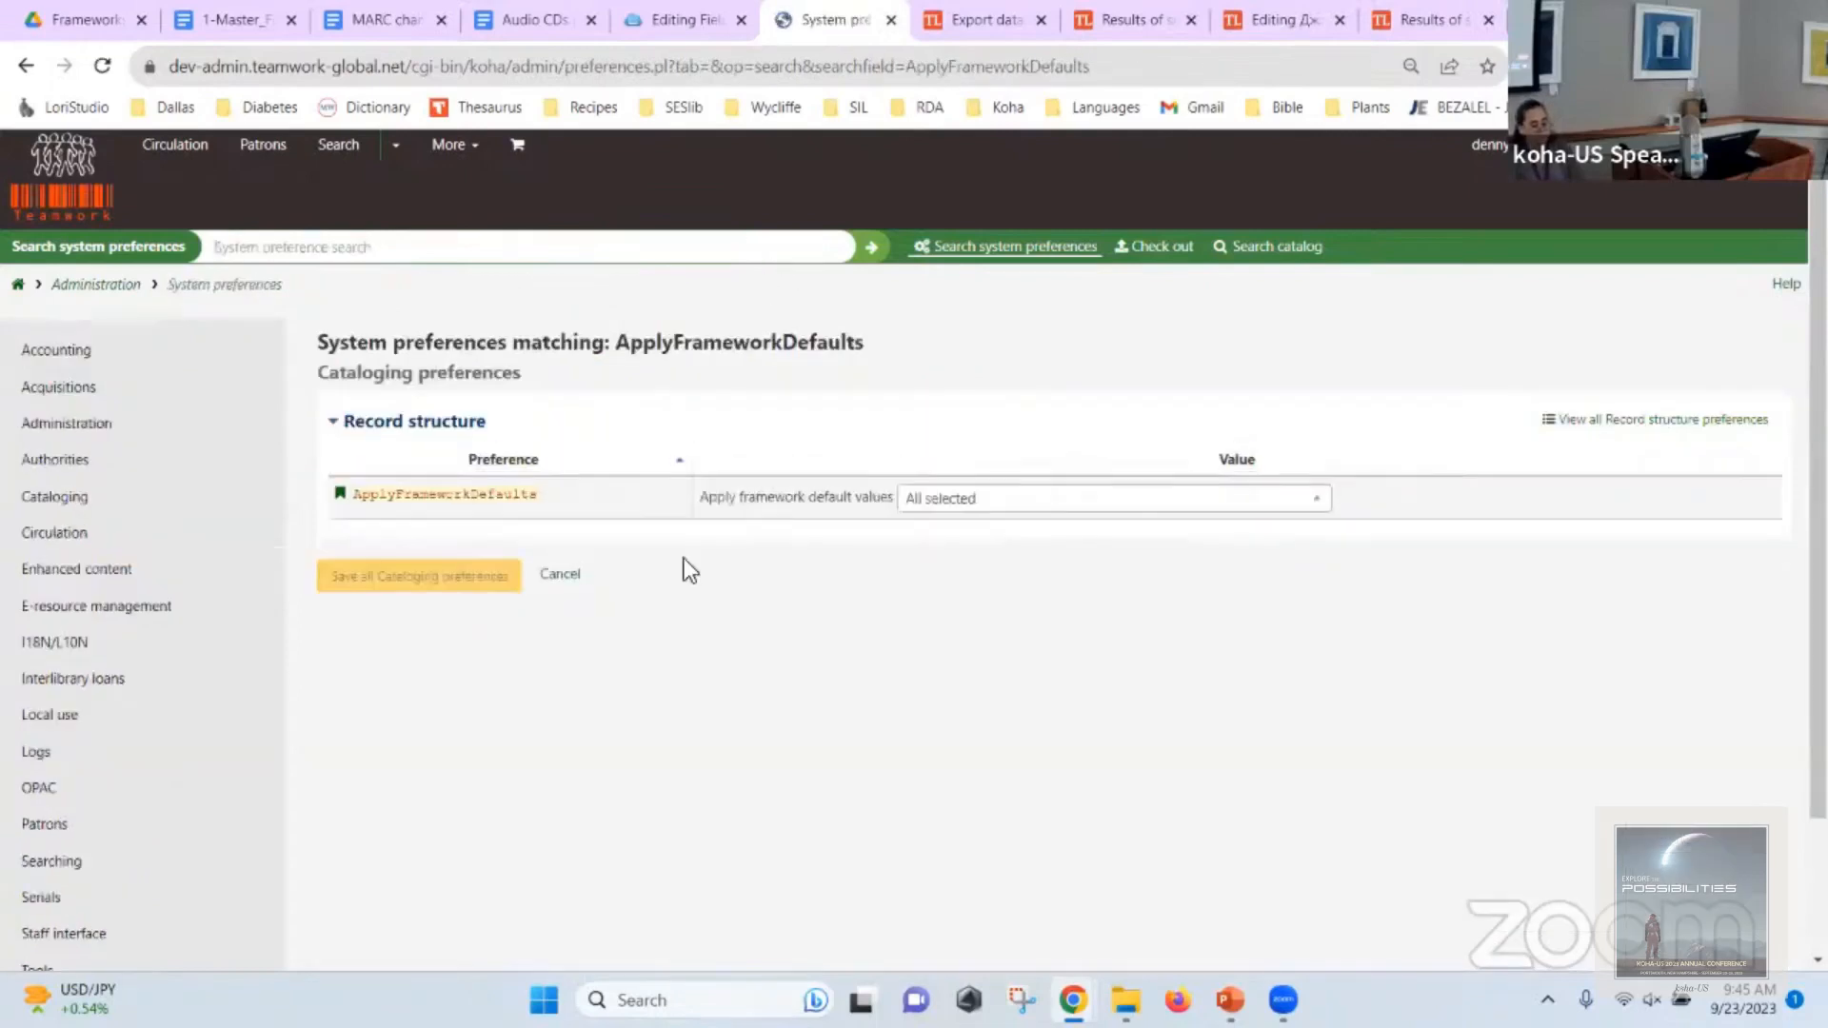
{"action": "left_click", "coordinate": [950, 514]}
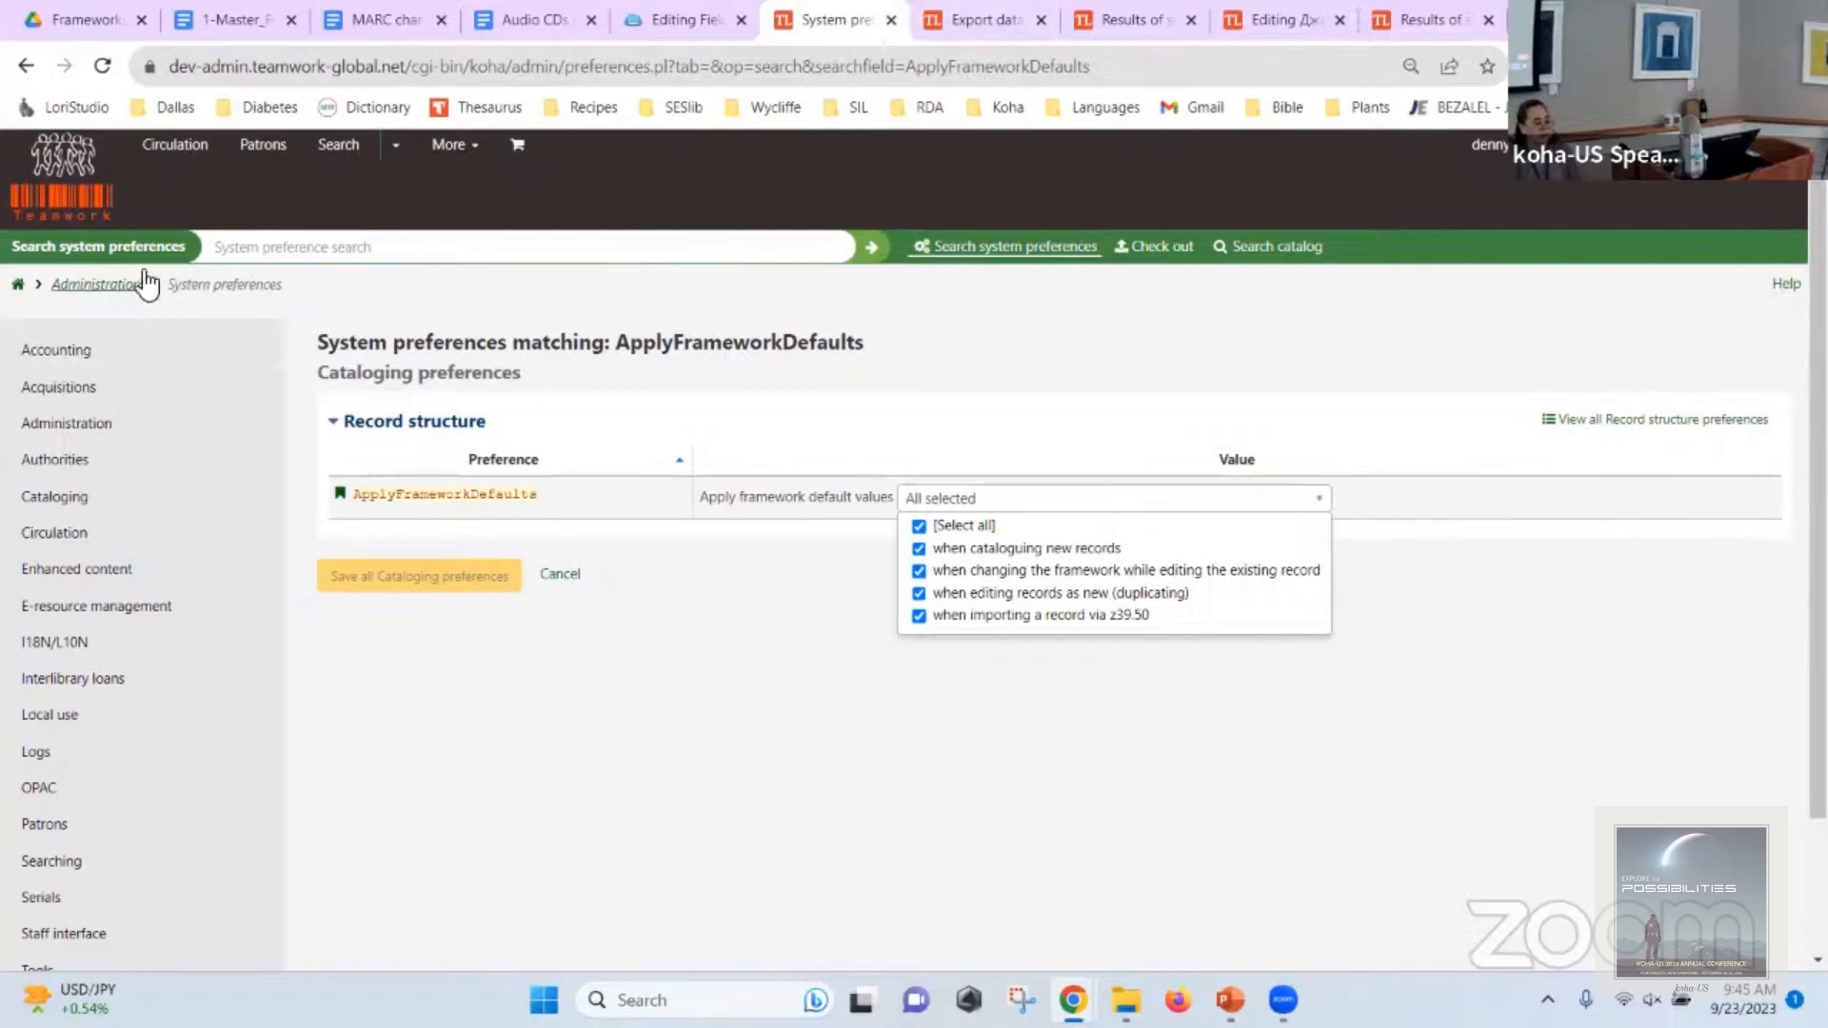
Open the MARC structure of the Audio CD framework in Koha administration and search for tag 336.
{"action": "left_click", "coordinate": [457, 152]}
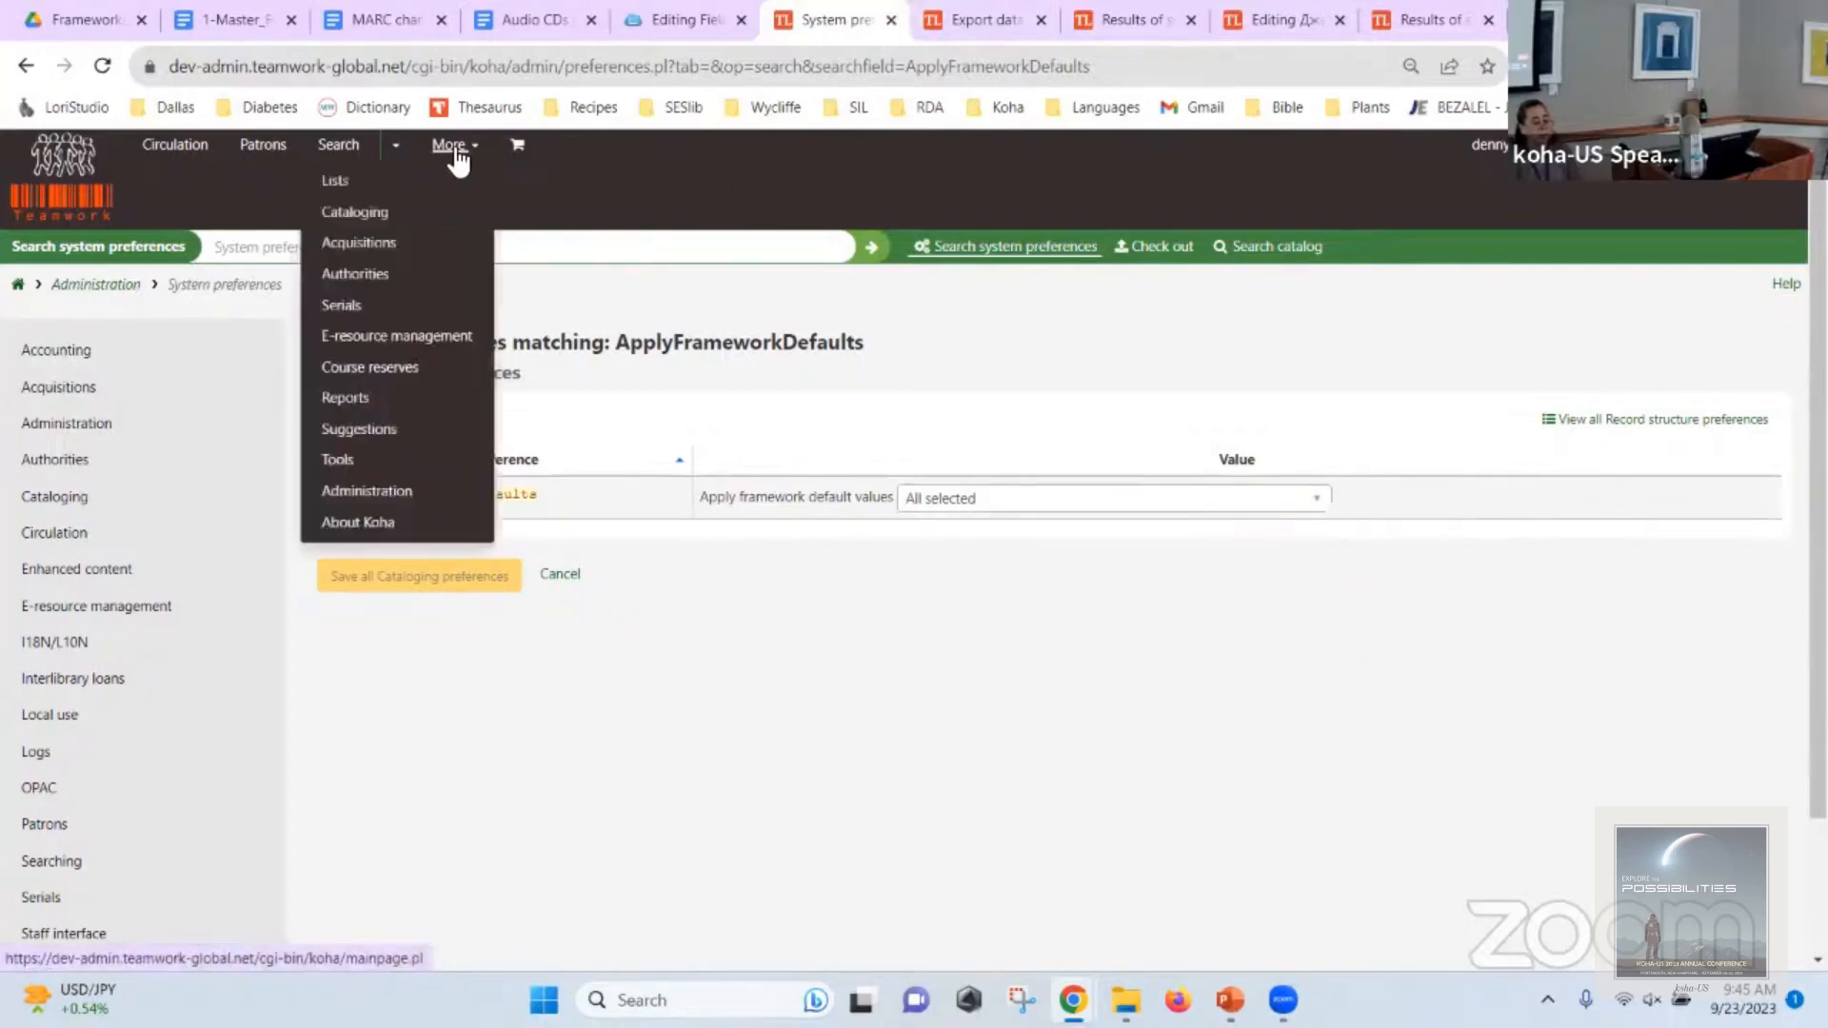
{"action": "left_click", "coordinate": [77, 282]}
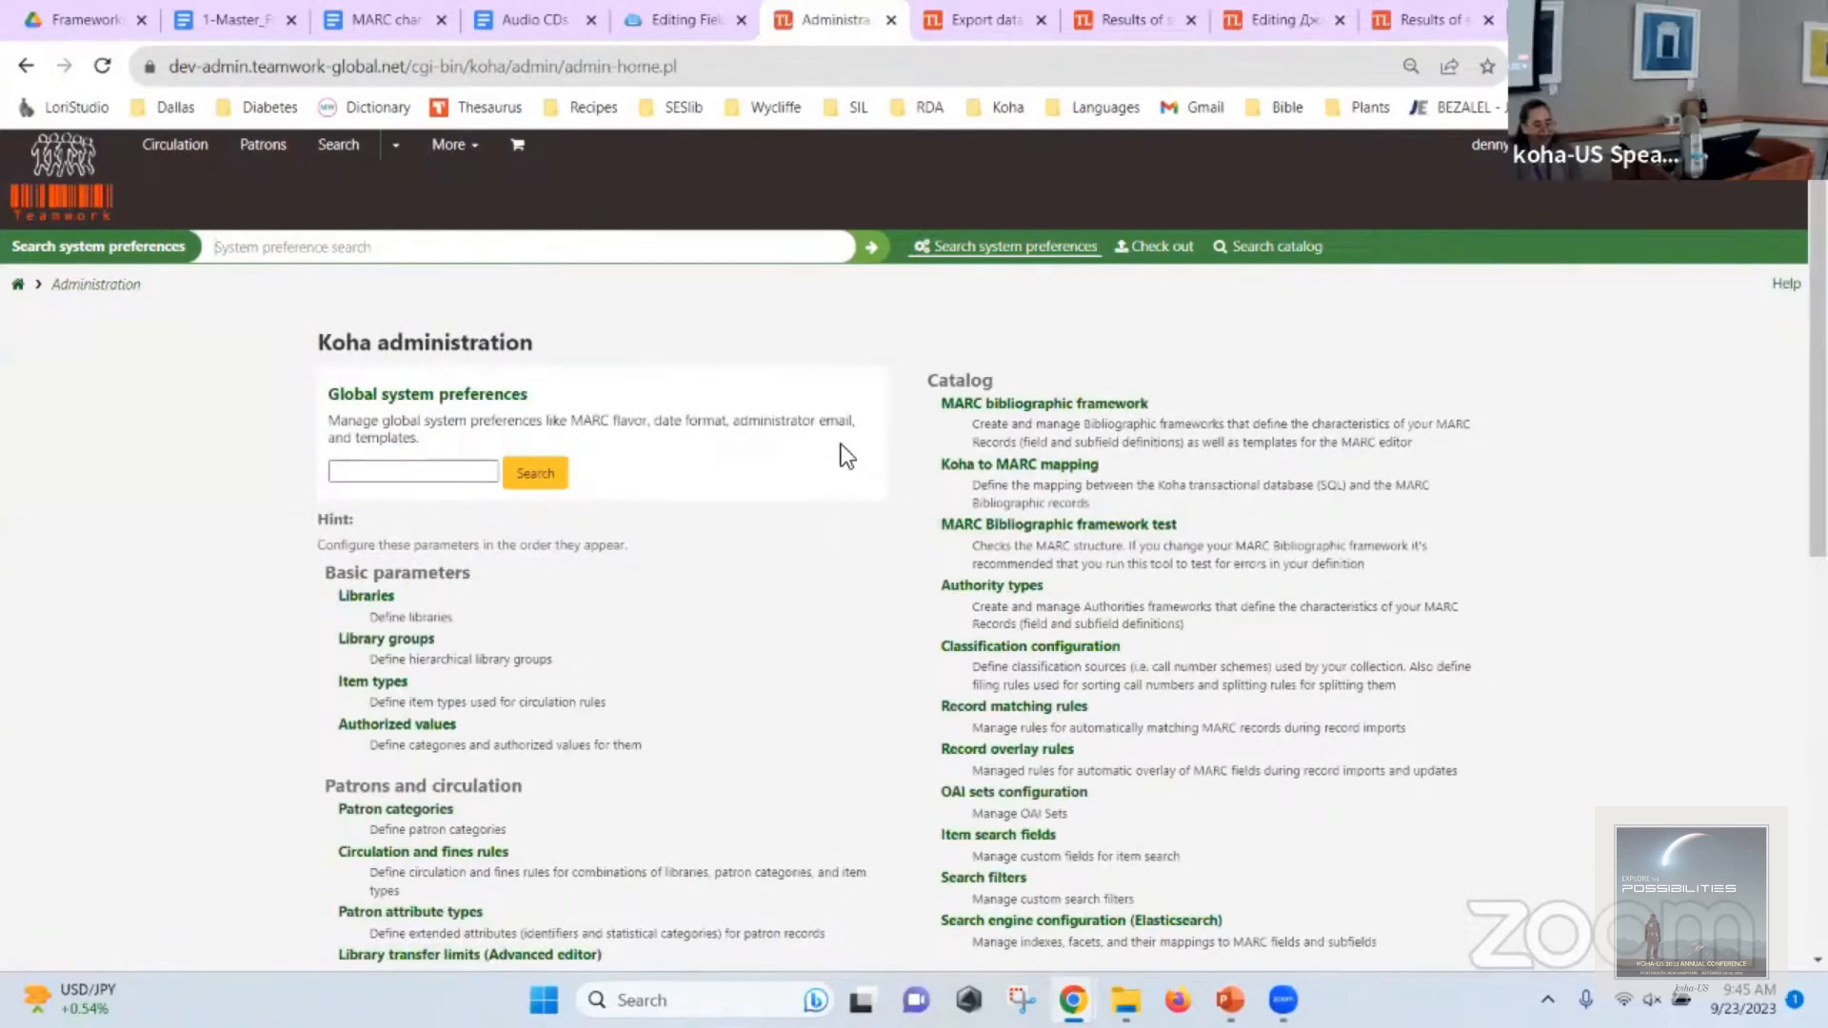
{"action": "left_click", "coordinate": [1070, 400]}
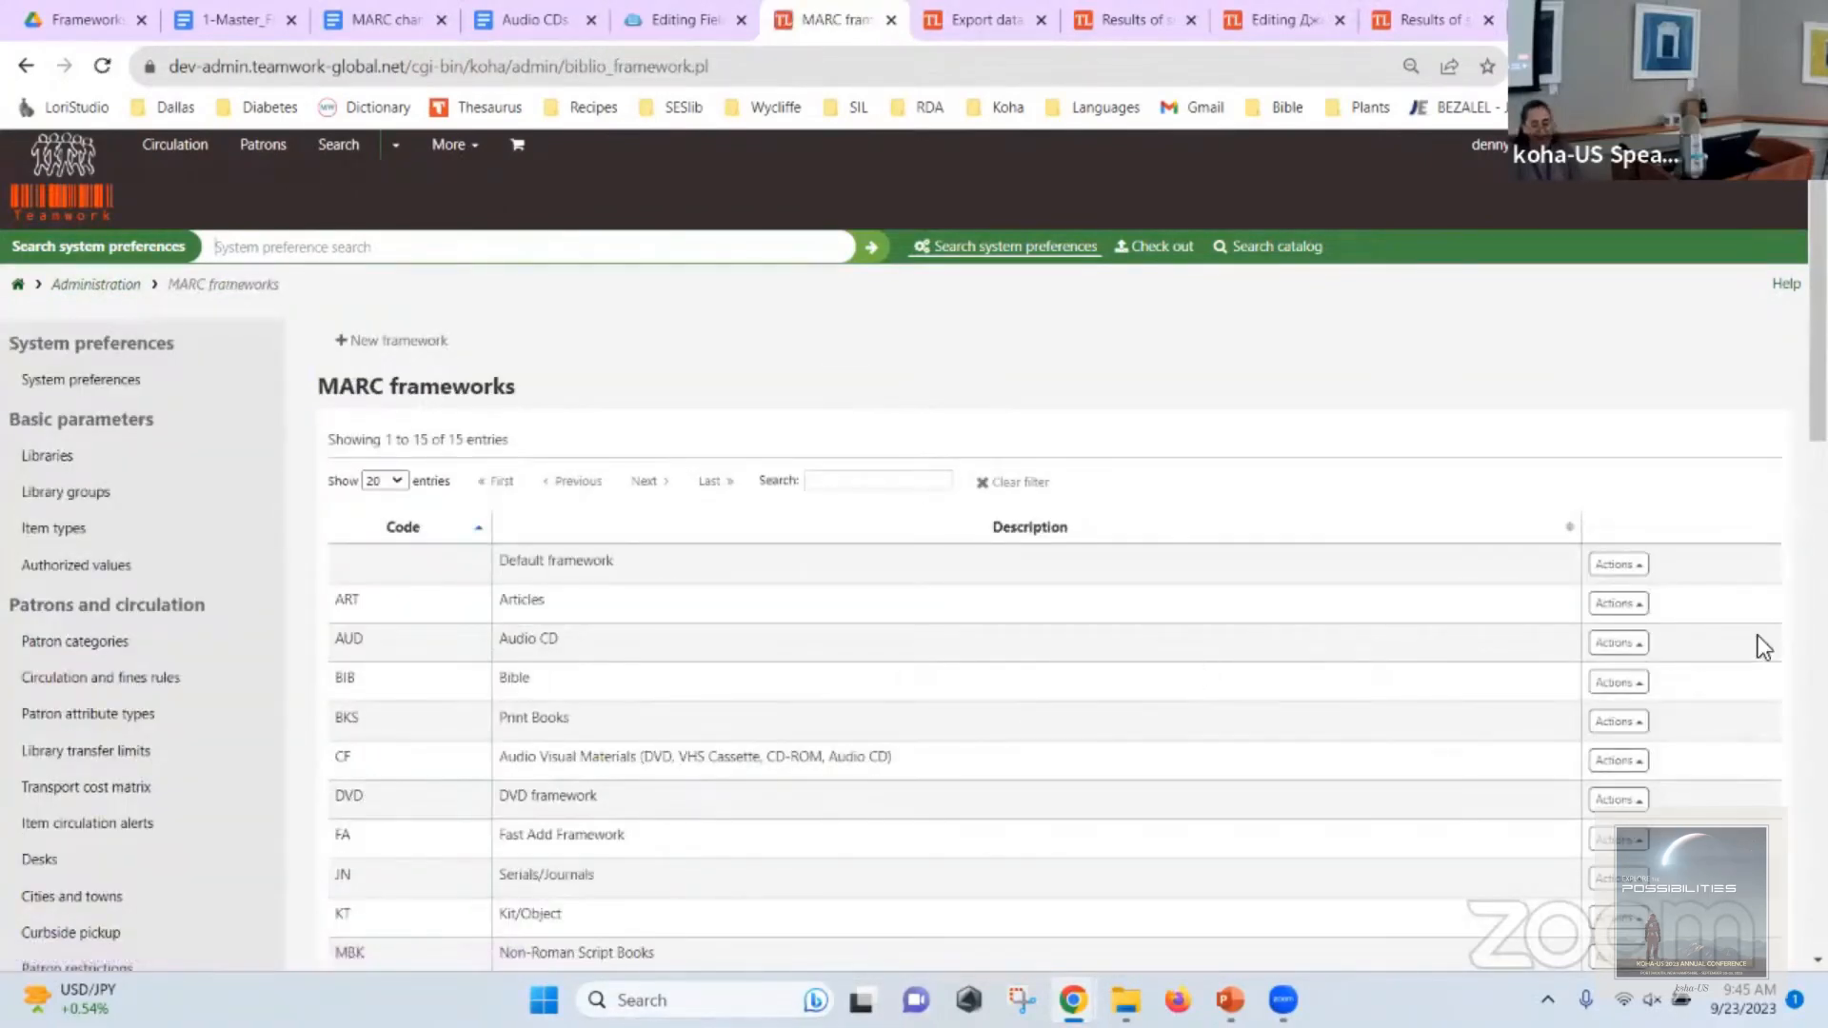
{"action": "left_click", "coordinate": [1618, 643]}
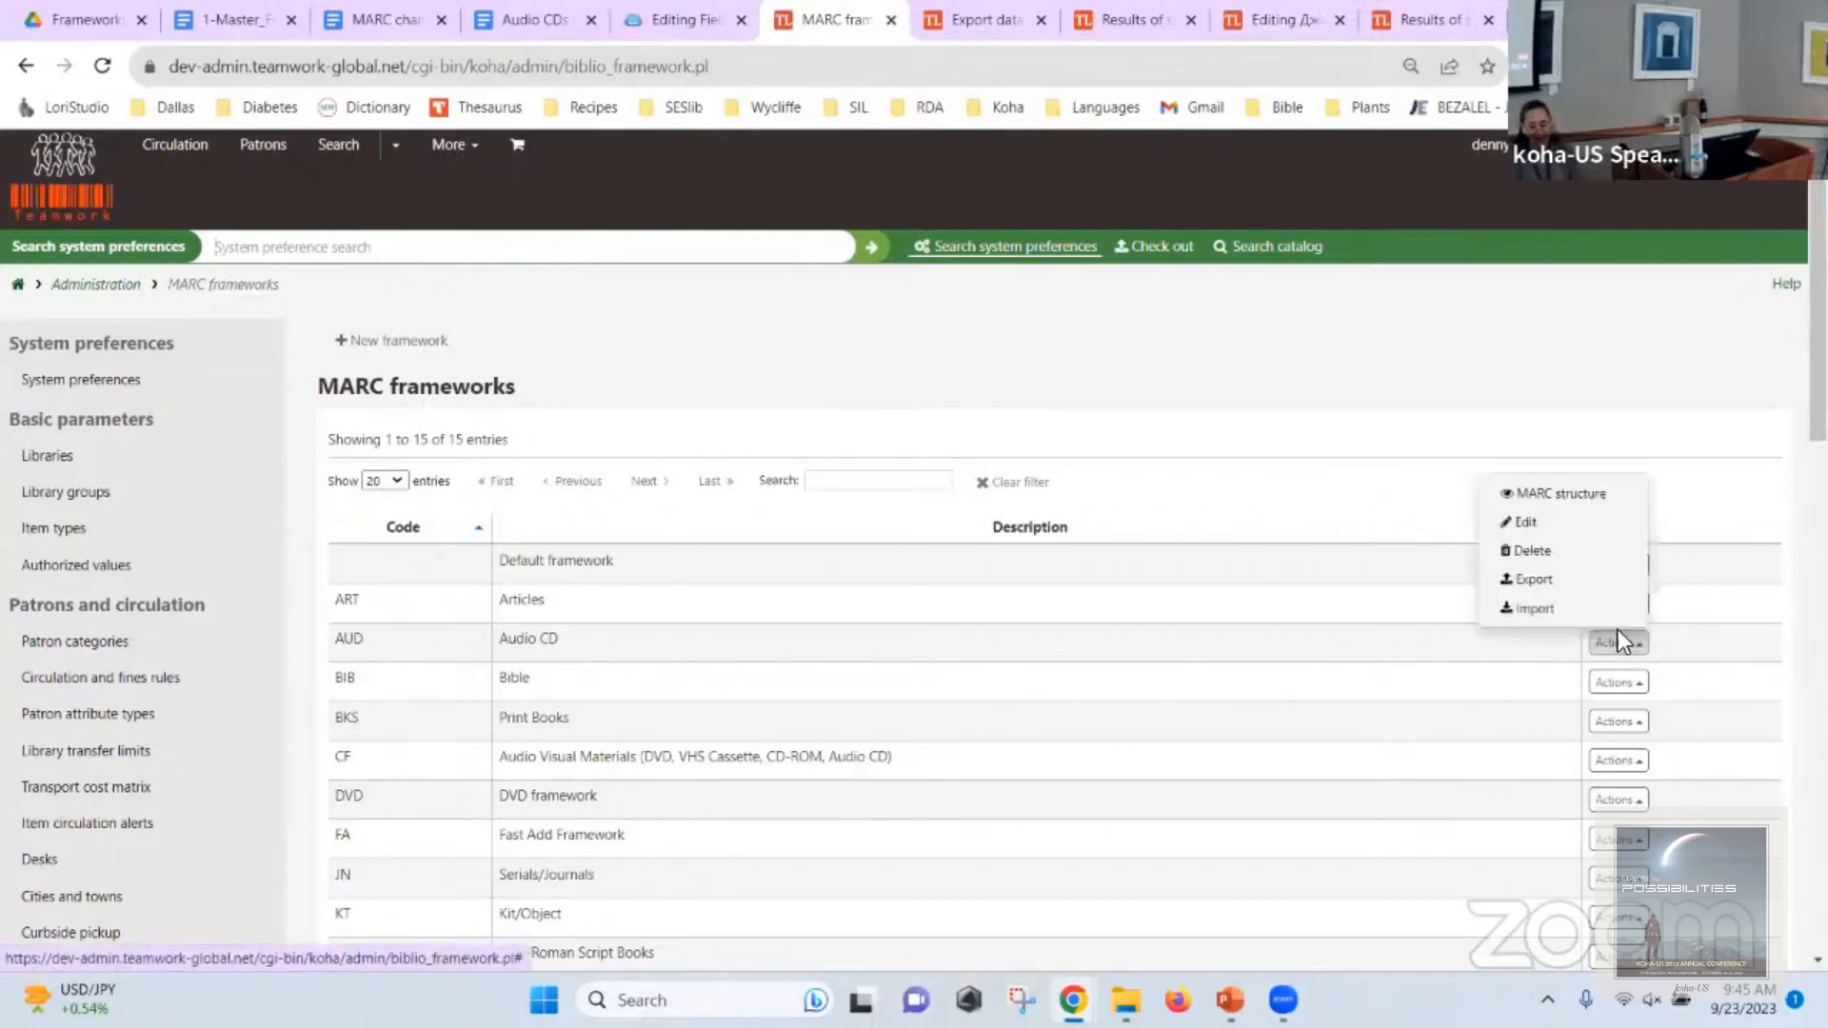
{"action": "left_click", "coordinate": [1624, 493]}
{"action": "left_click", "coordinate": [475, 430]}
{"action": "type", "text": "336"}
{"action": "key", "text": "Return"}
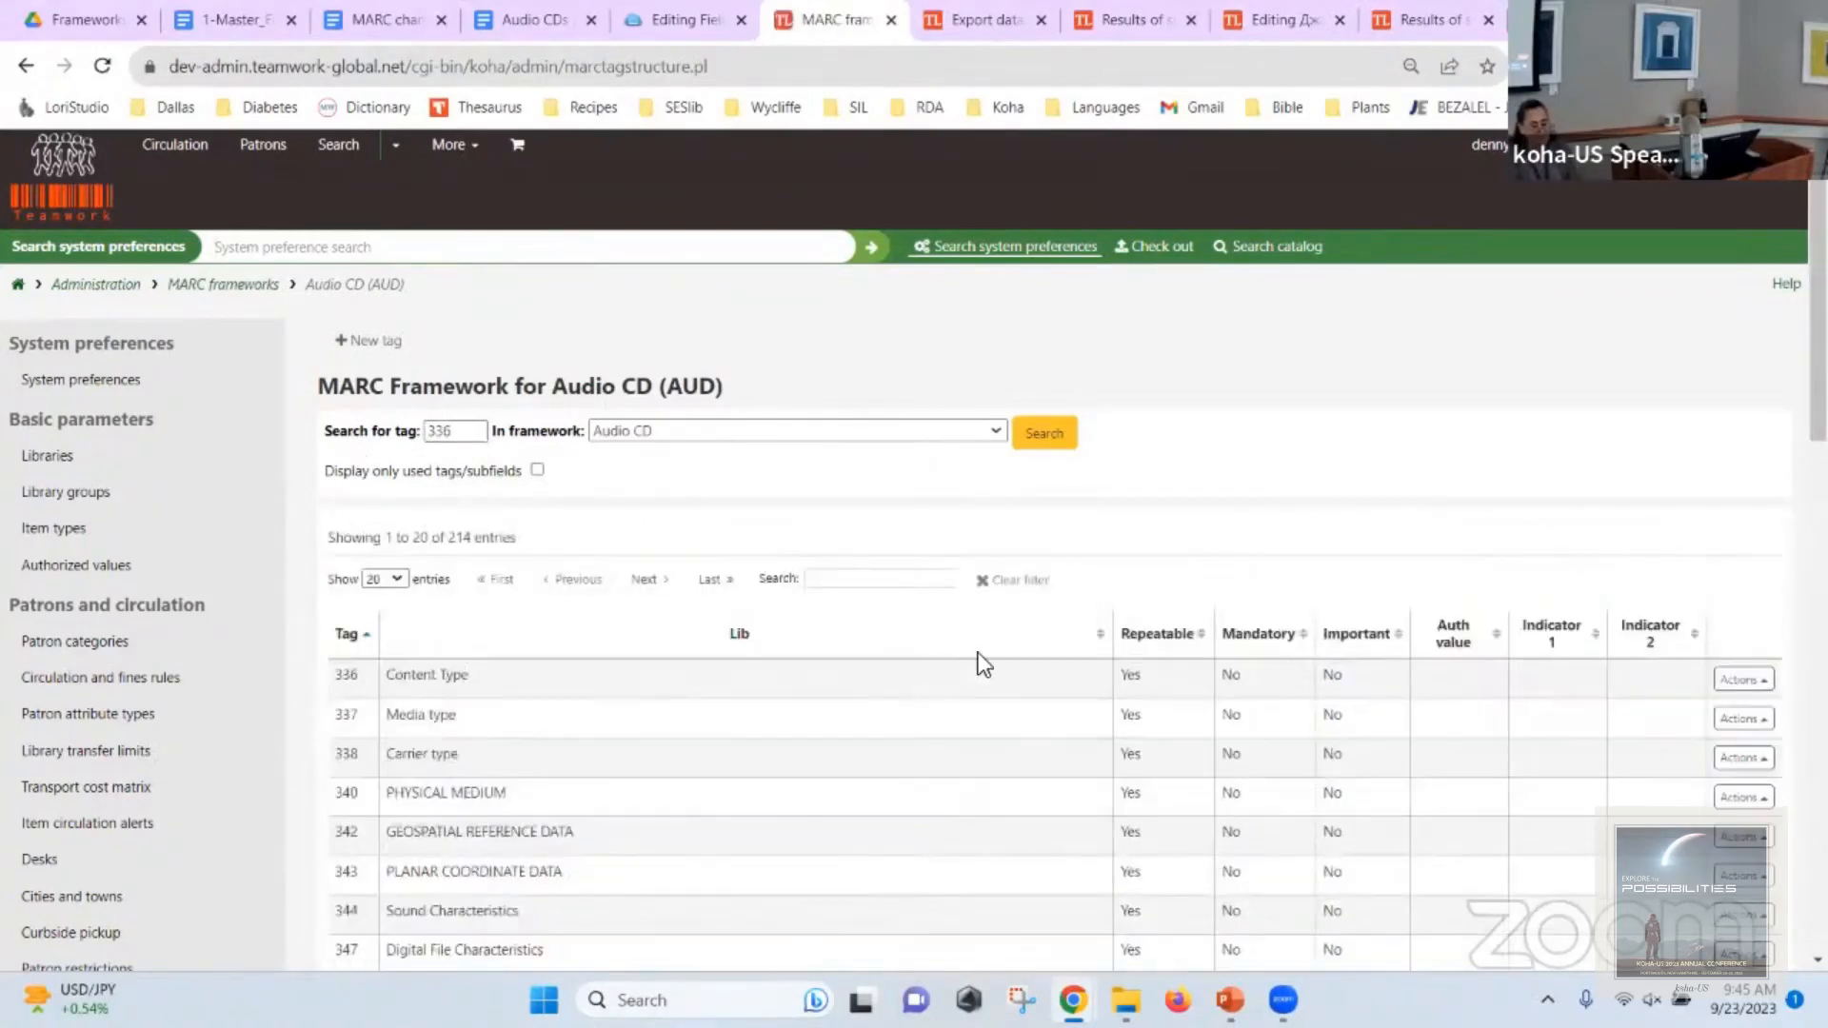
Open the subfields of tag 336 for editing and examine the default value of subfield a.
{"action": "left_click", "coordinate": [1740, 680]}
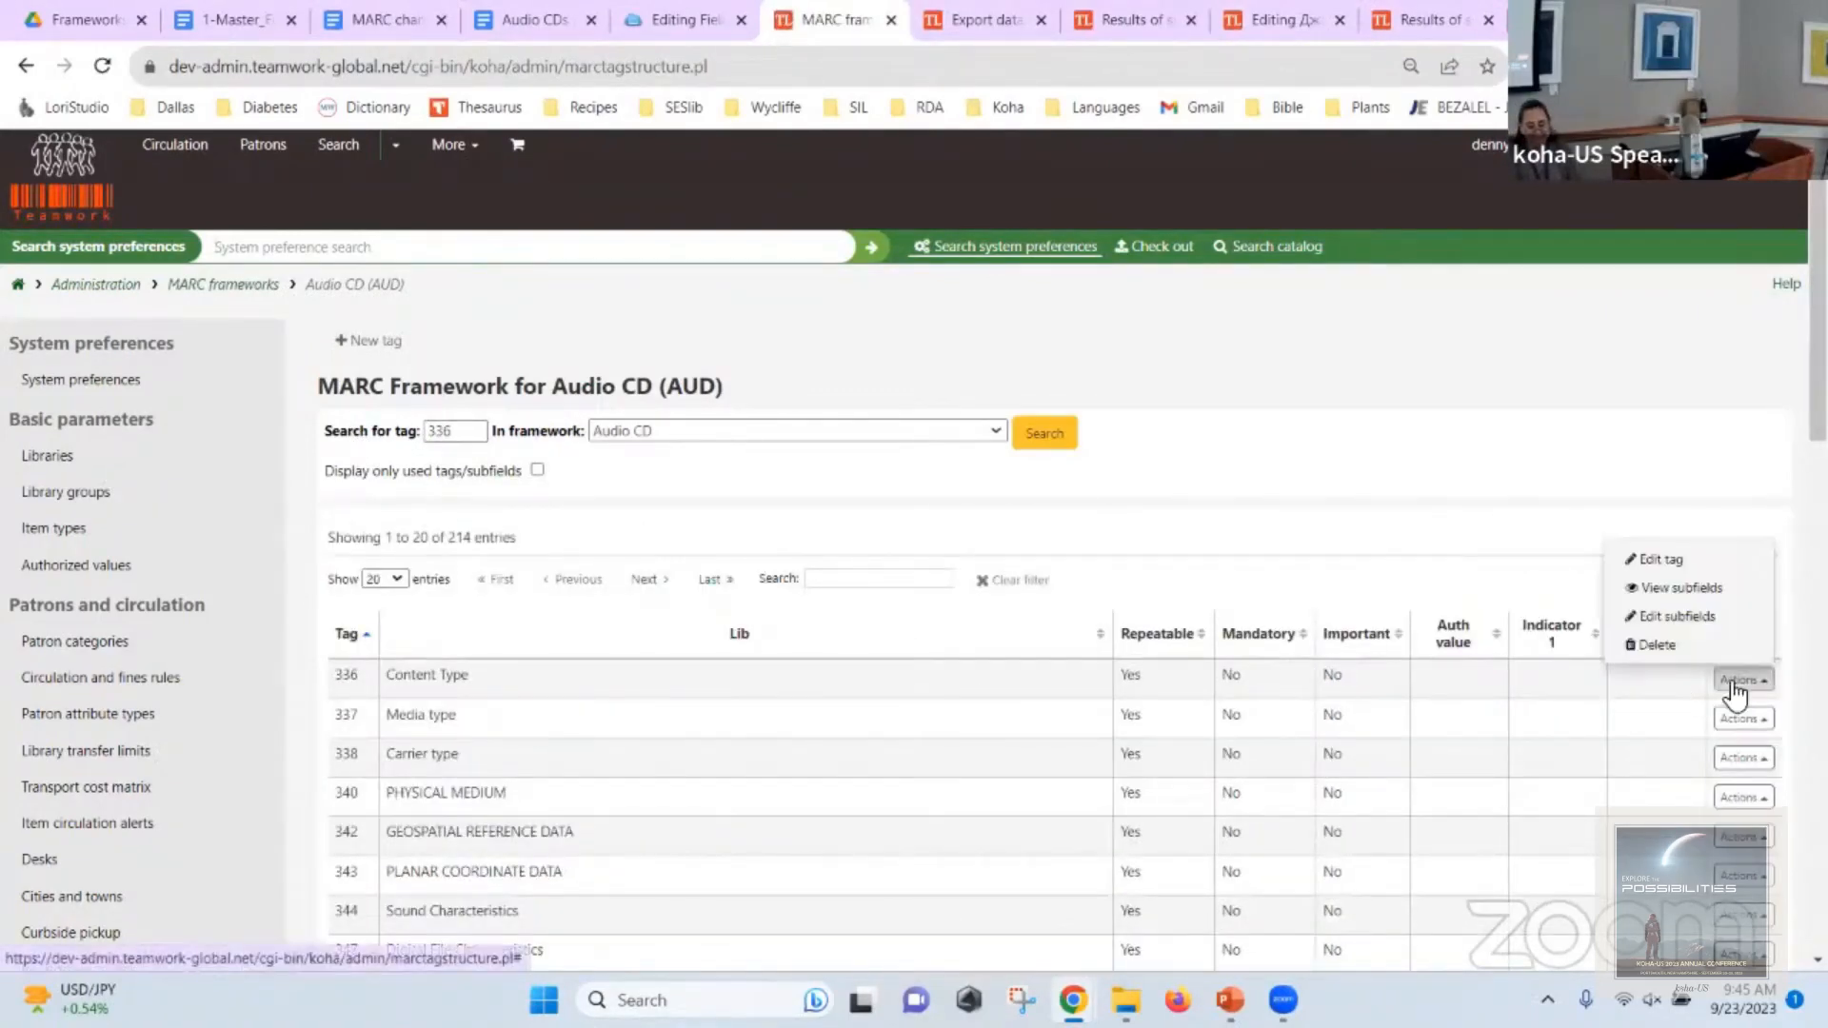
{"action": "left_click", "coordinate": [1711, 618]}
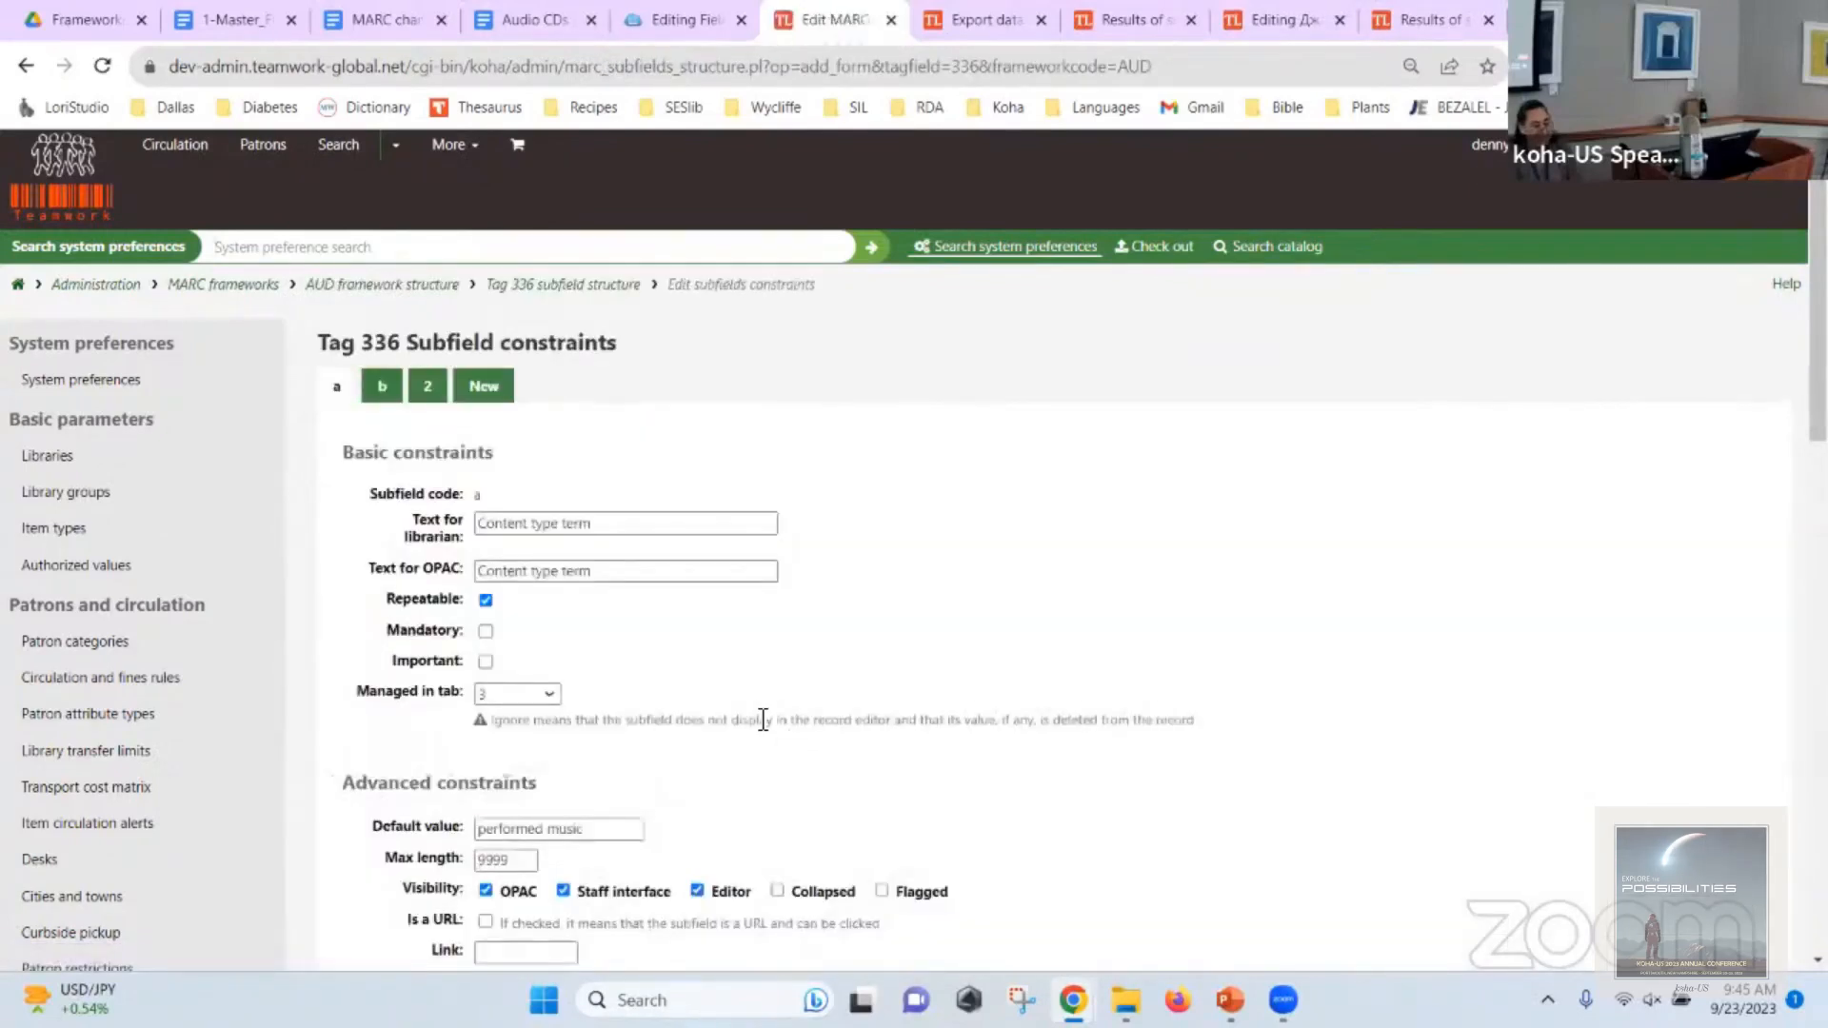
{"action": "scroll", "coordinate": [763, 719], "scroll_direction": "down", "scroll_amount": 1}
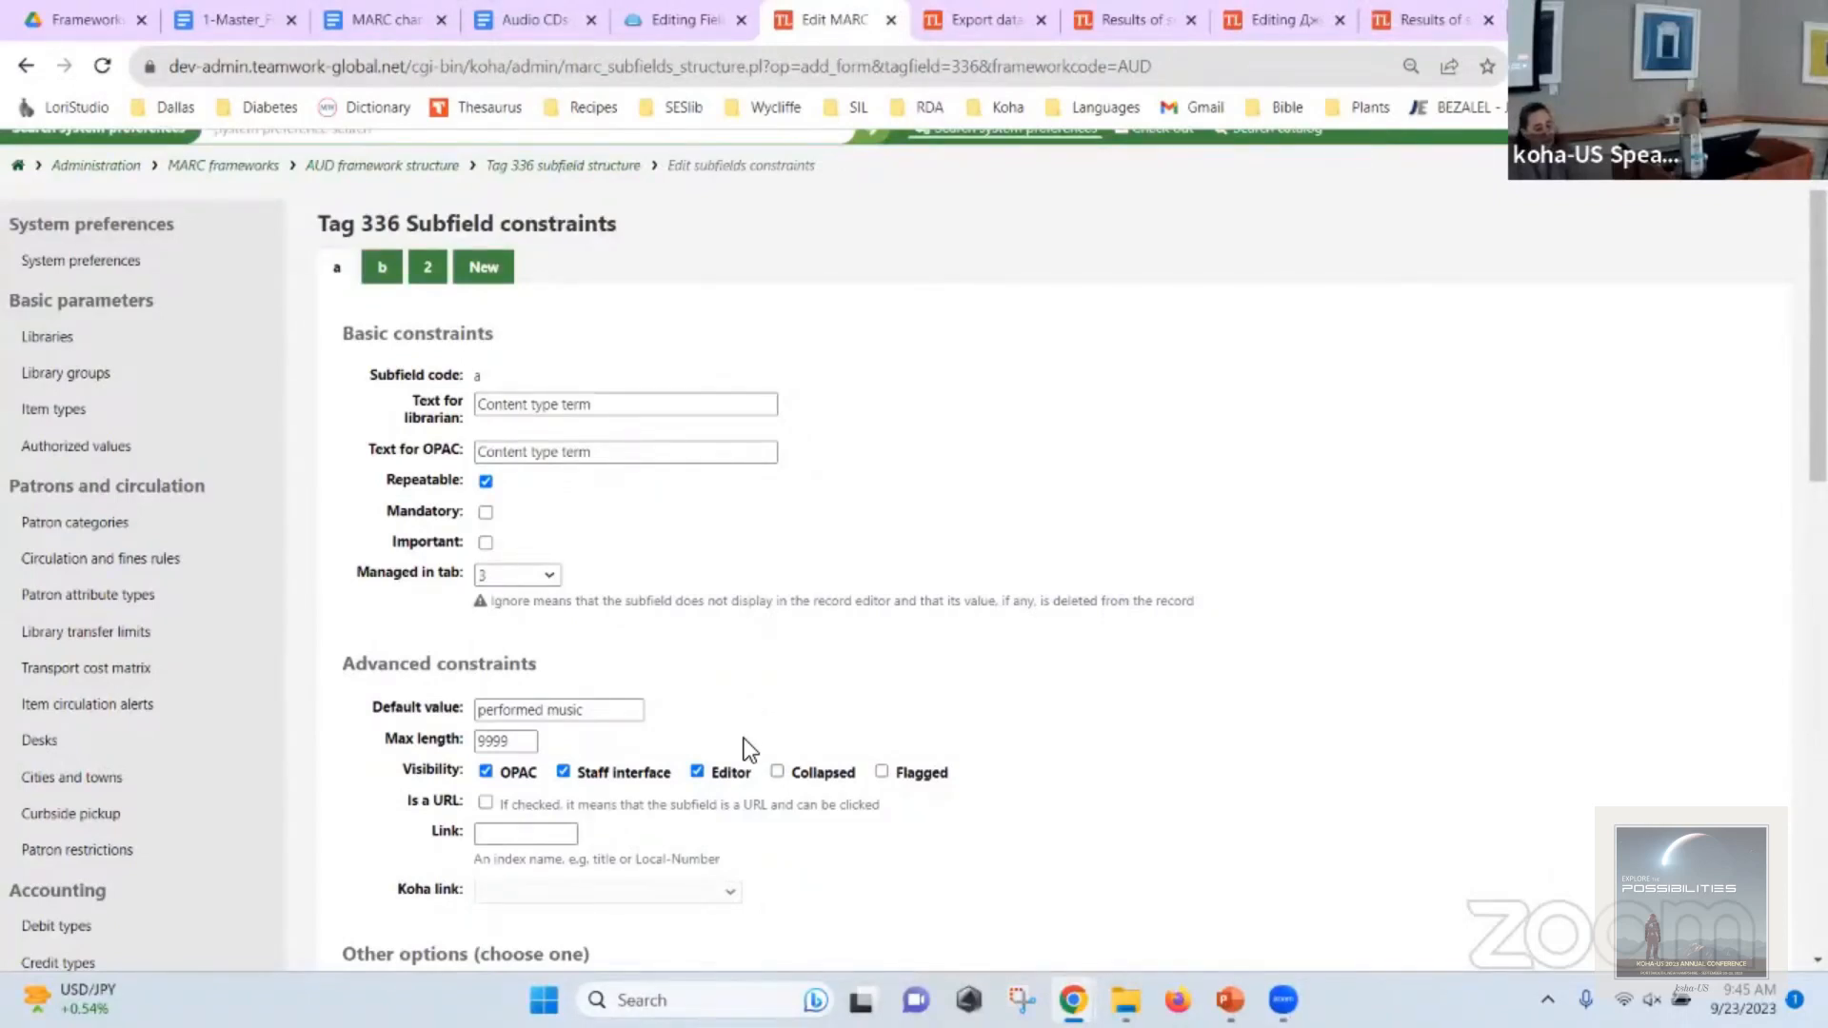
{"action": "left_click", "coordinate": [579, 709]}
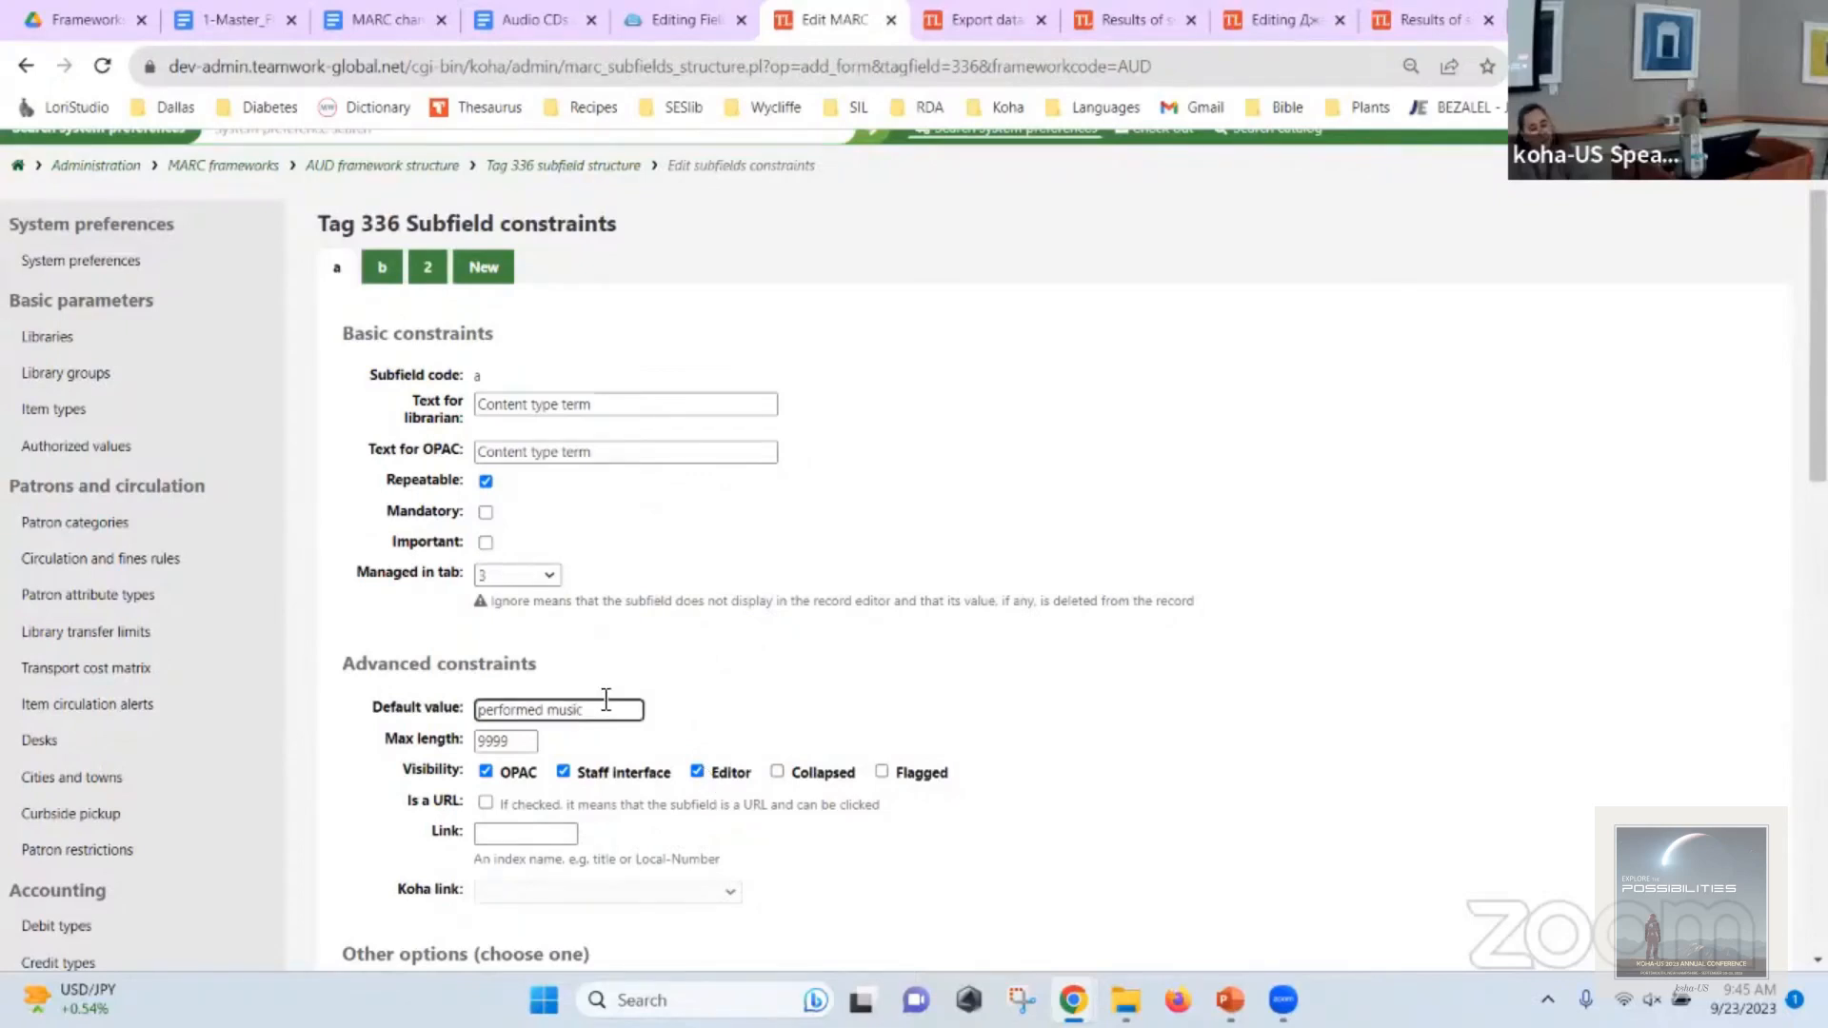
Return to the record being edited, apply the Audio CD framework once more and check the RDA tags in Section 3.
{"action": "left_click", "coordinate": [1254, 17]}
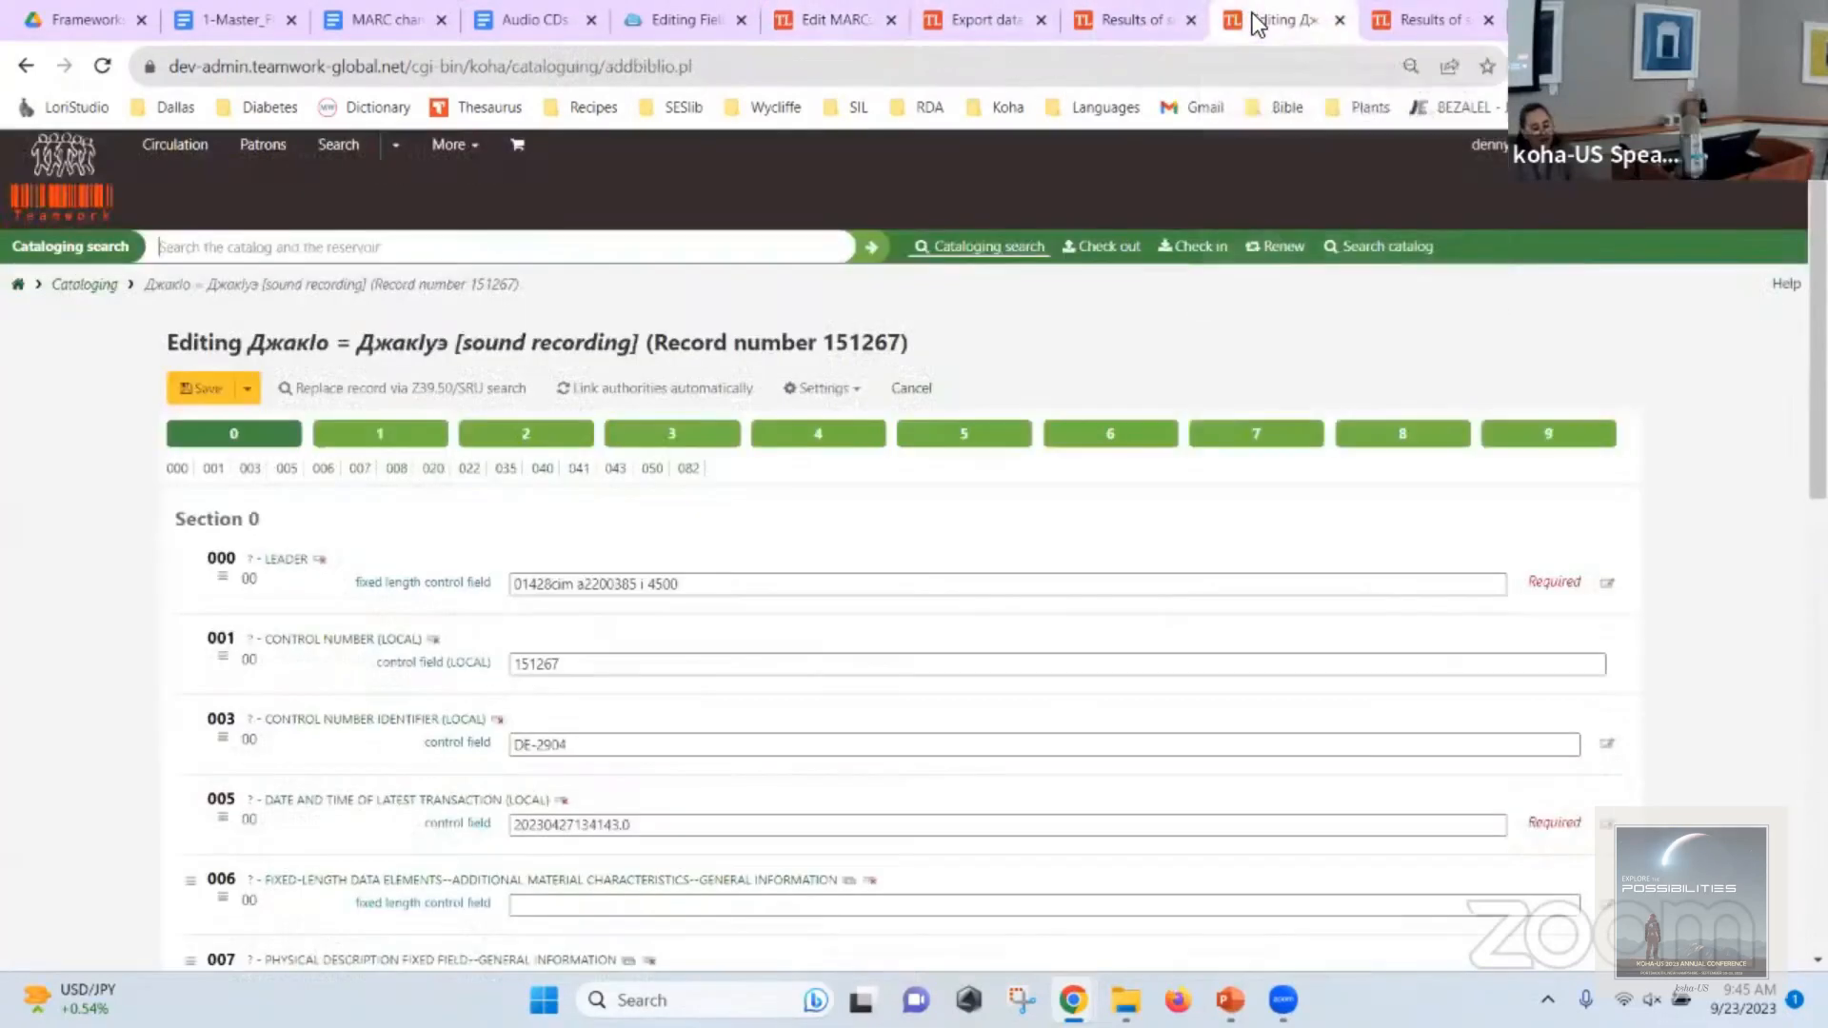
{"action": "left_click", "coordinate": [811, 404]}
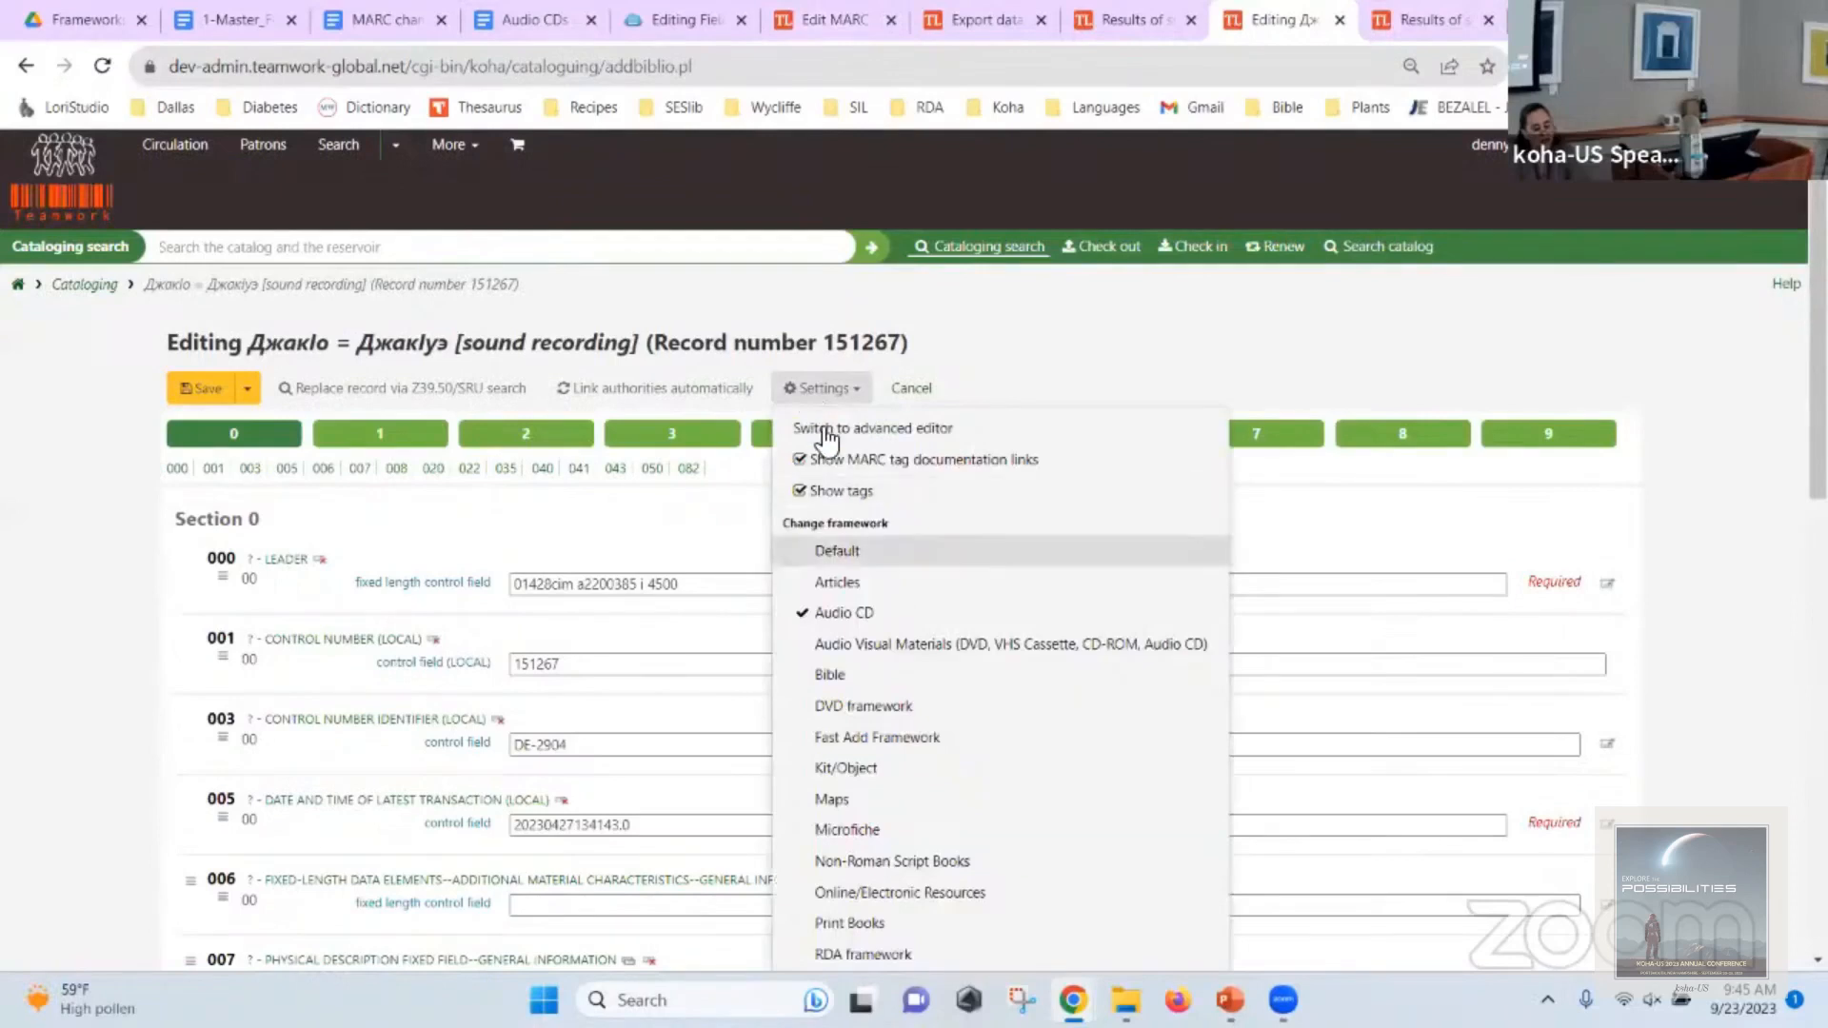
{"action": "left_click", "coordinate": [851, 617]}
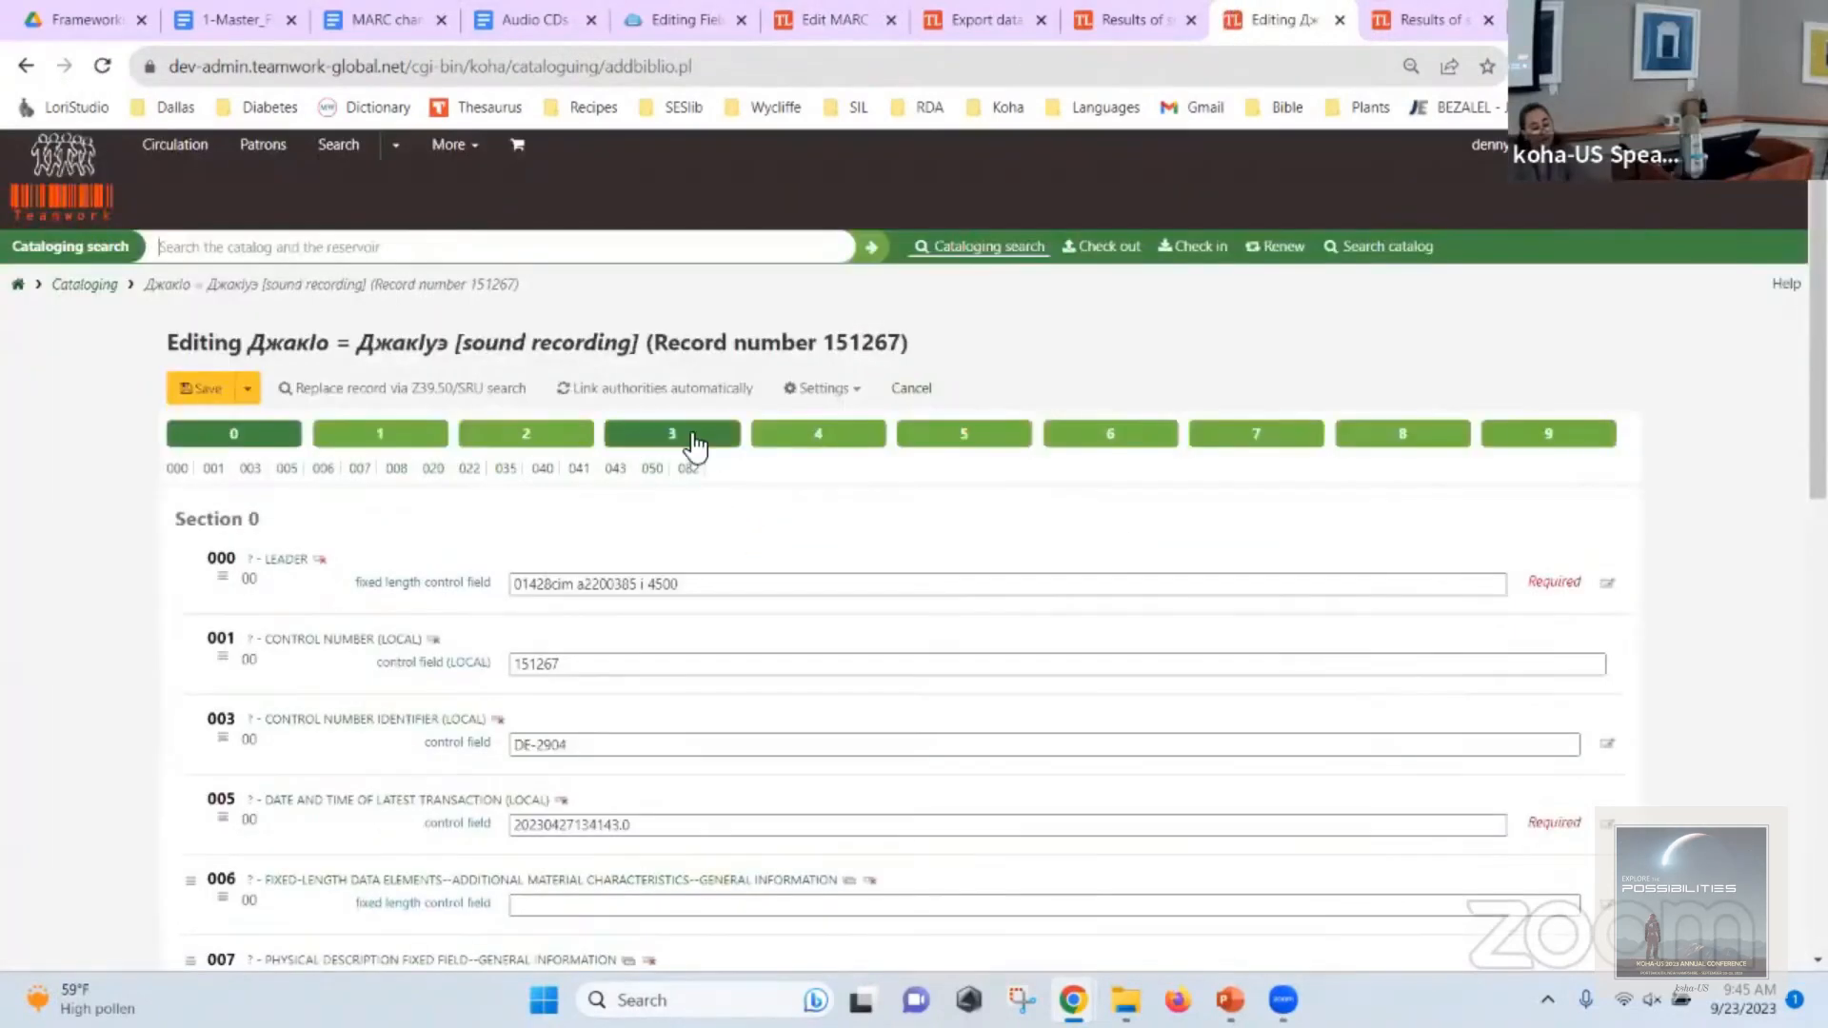
{"action": "left_click", "coordinate": [672, 434]}
{"action": "scroll", "coordinate": [695, 461], "scroll_direction": "down", "scroll_amount": 5}
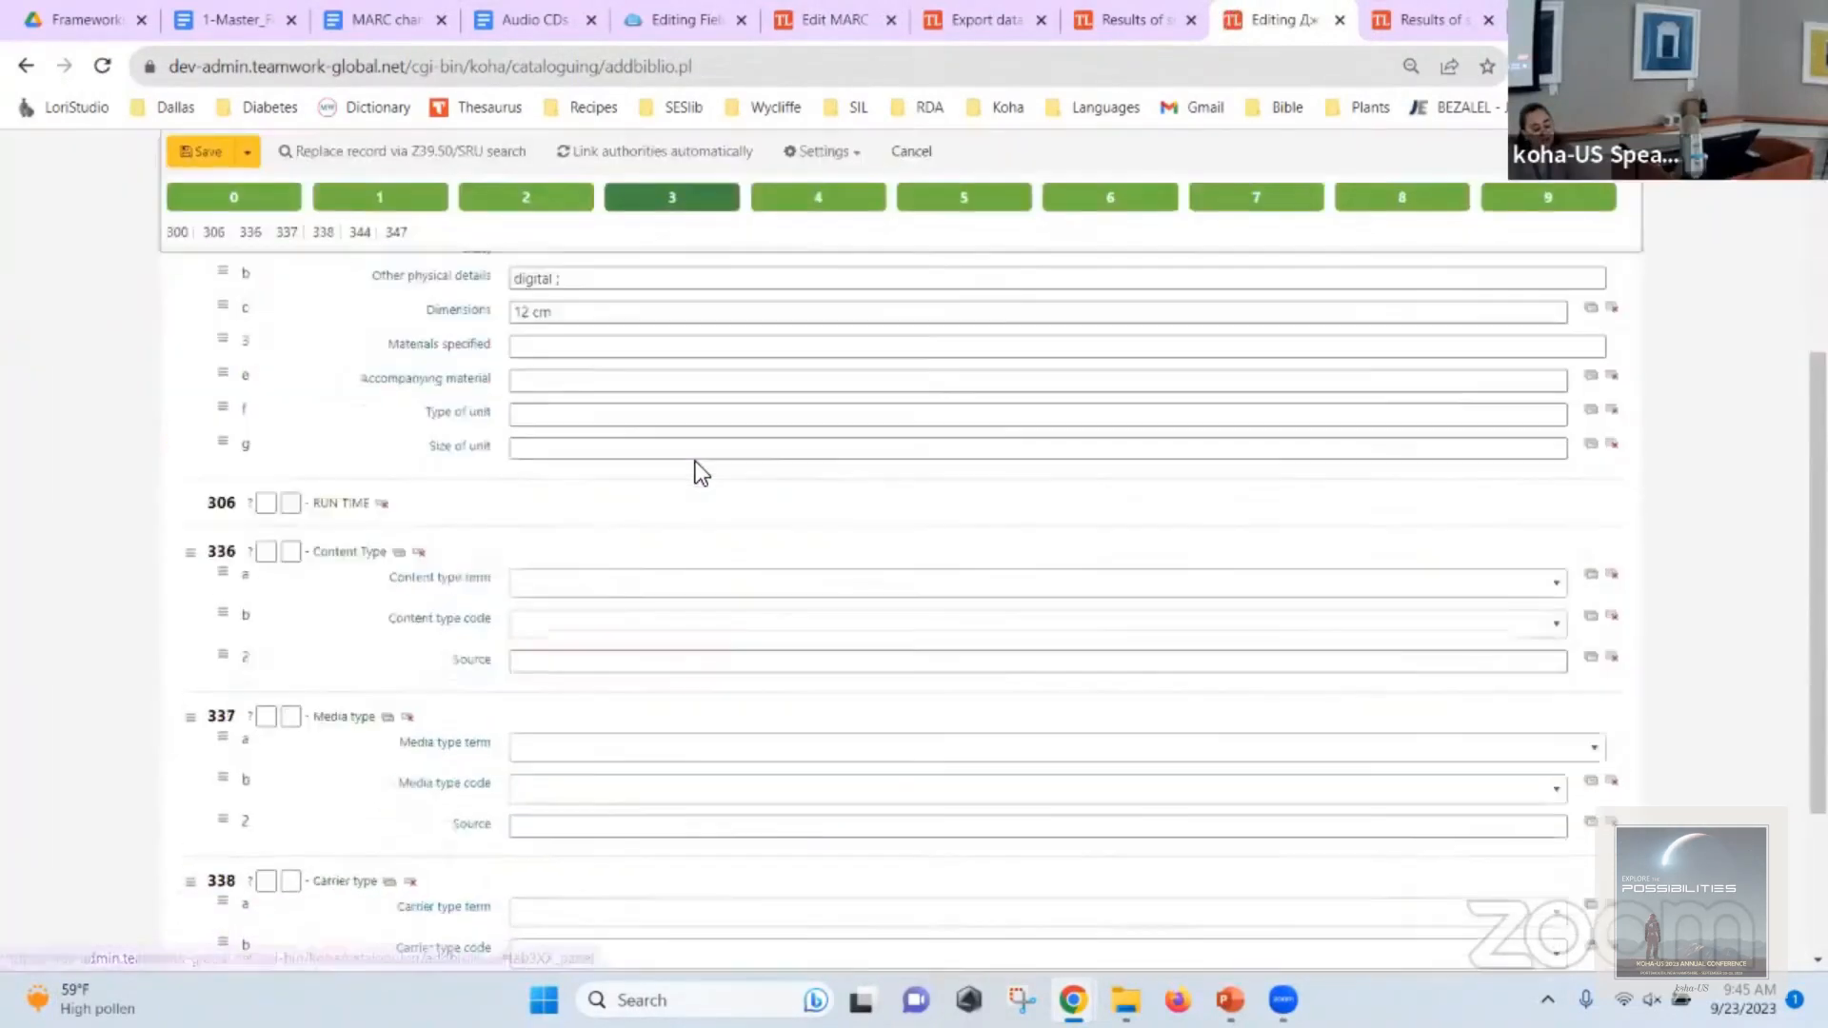
{"action": "scroll", "coordinate": [695, 461], "scroll_direction": "up", "scroll_amount": 5}
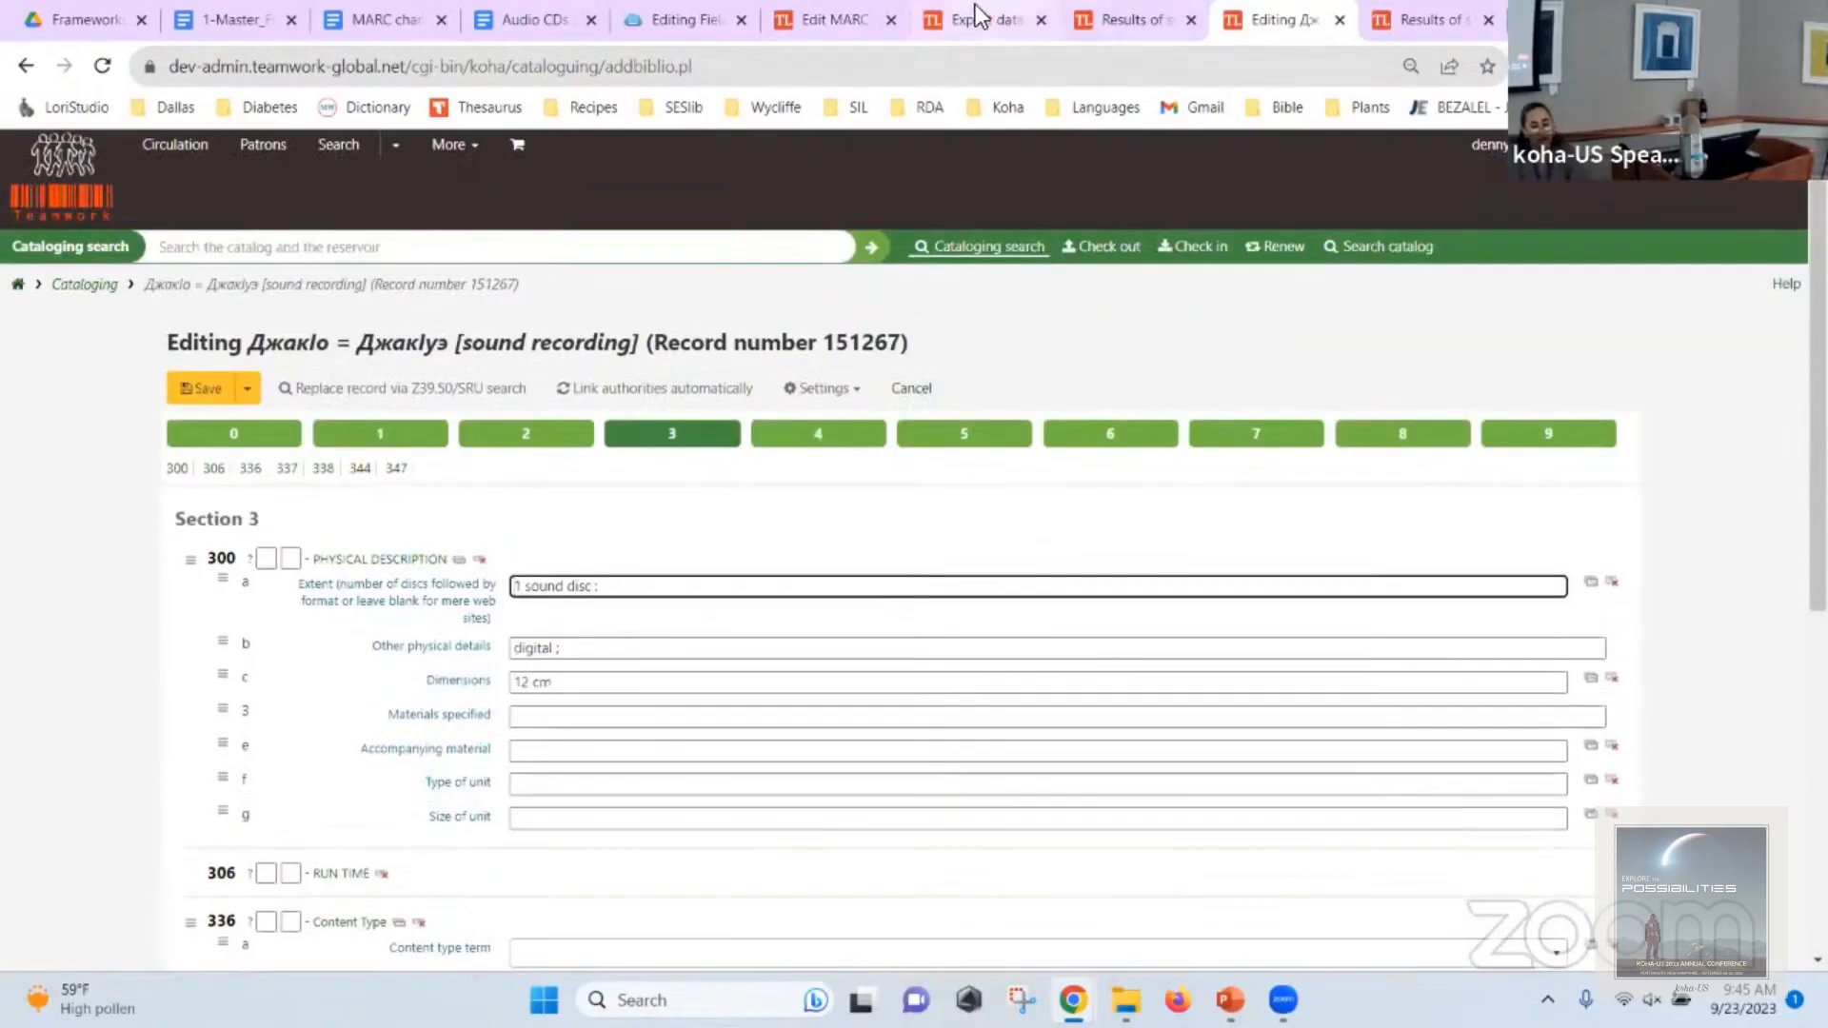
Leave the tag 336 subfield constraints without saving and go back to the list of MARC frameworks.
{"action": "left_click", "coordinate": [943, 24]}
{"action": "left_click", "coordinate": [827, 31]}
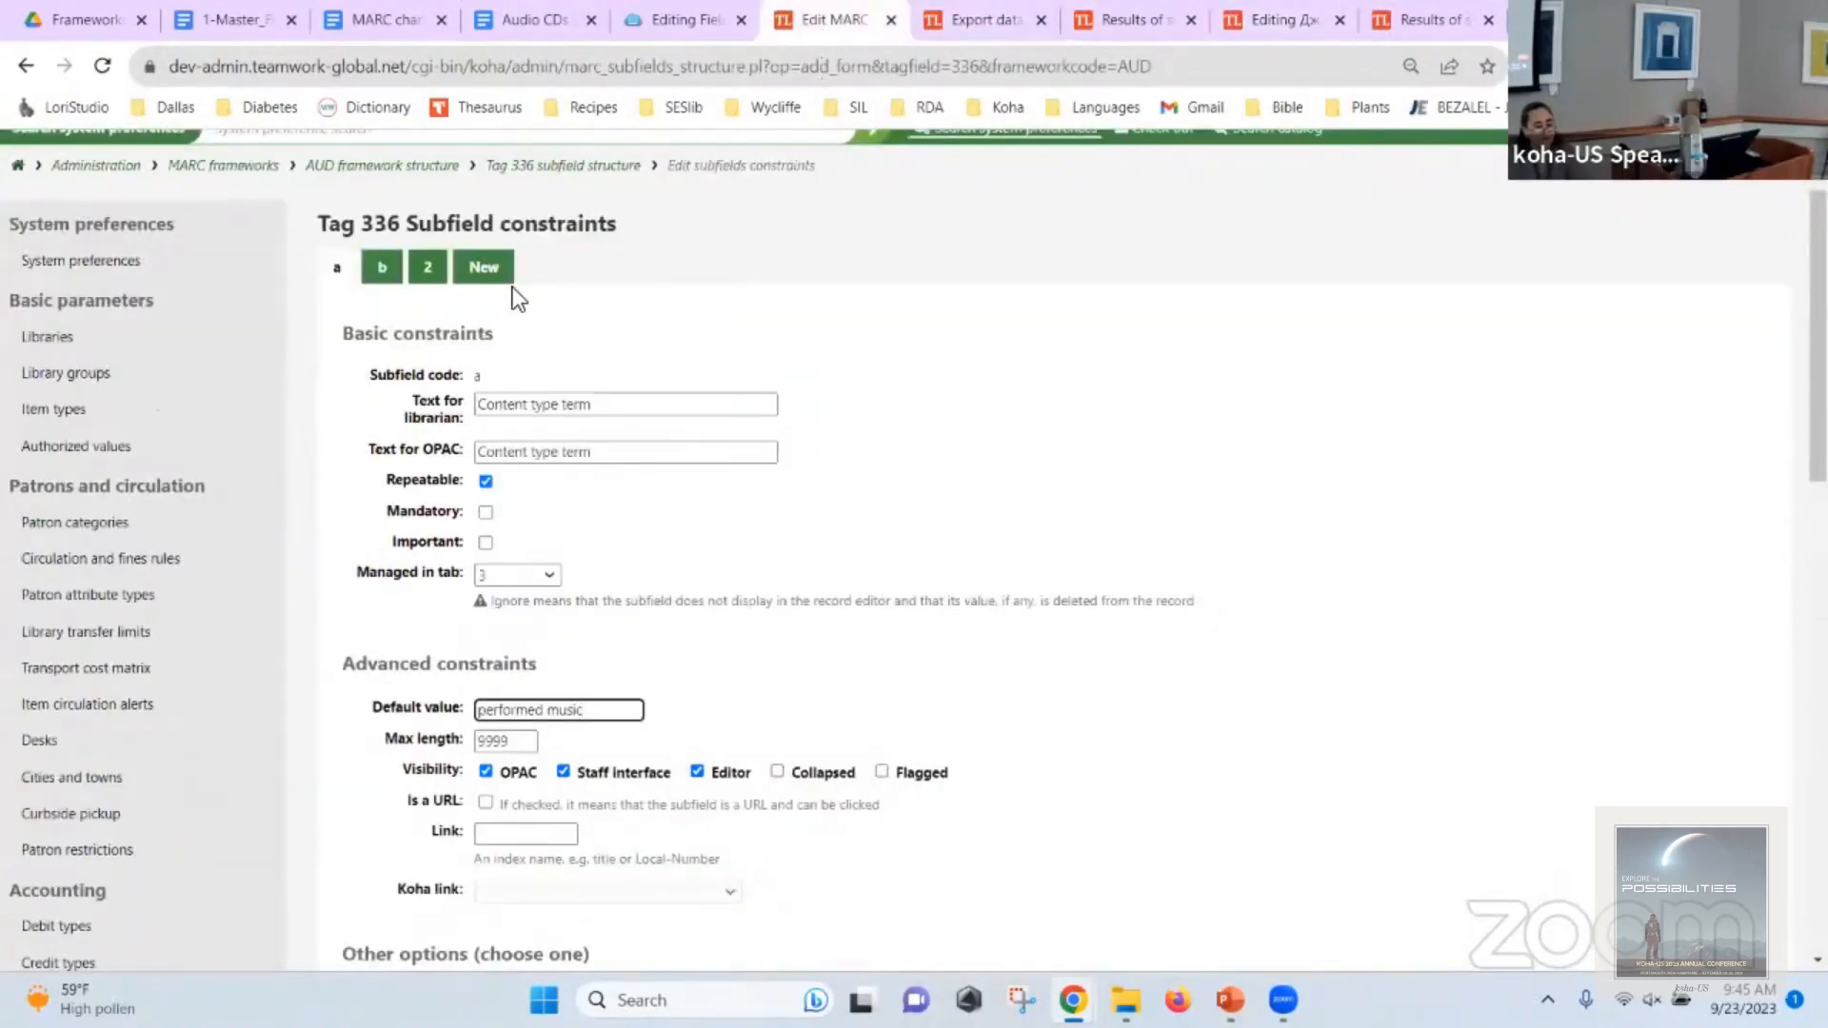
{"action": "scroll", "coordinate": [535, 638], "scroll_direction": "down", "scroll_amount": 10}
{"action": "scroll", "coordinate": [495, 539], "scroll_direction": "up", "scroll_amount": 2}
{"action": "left_click", "coordinate": [459, 428]}
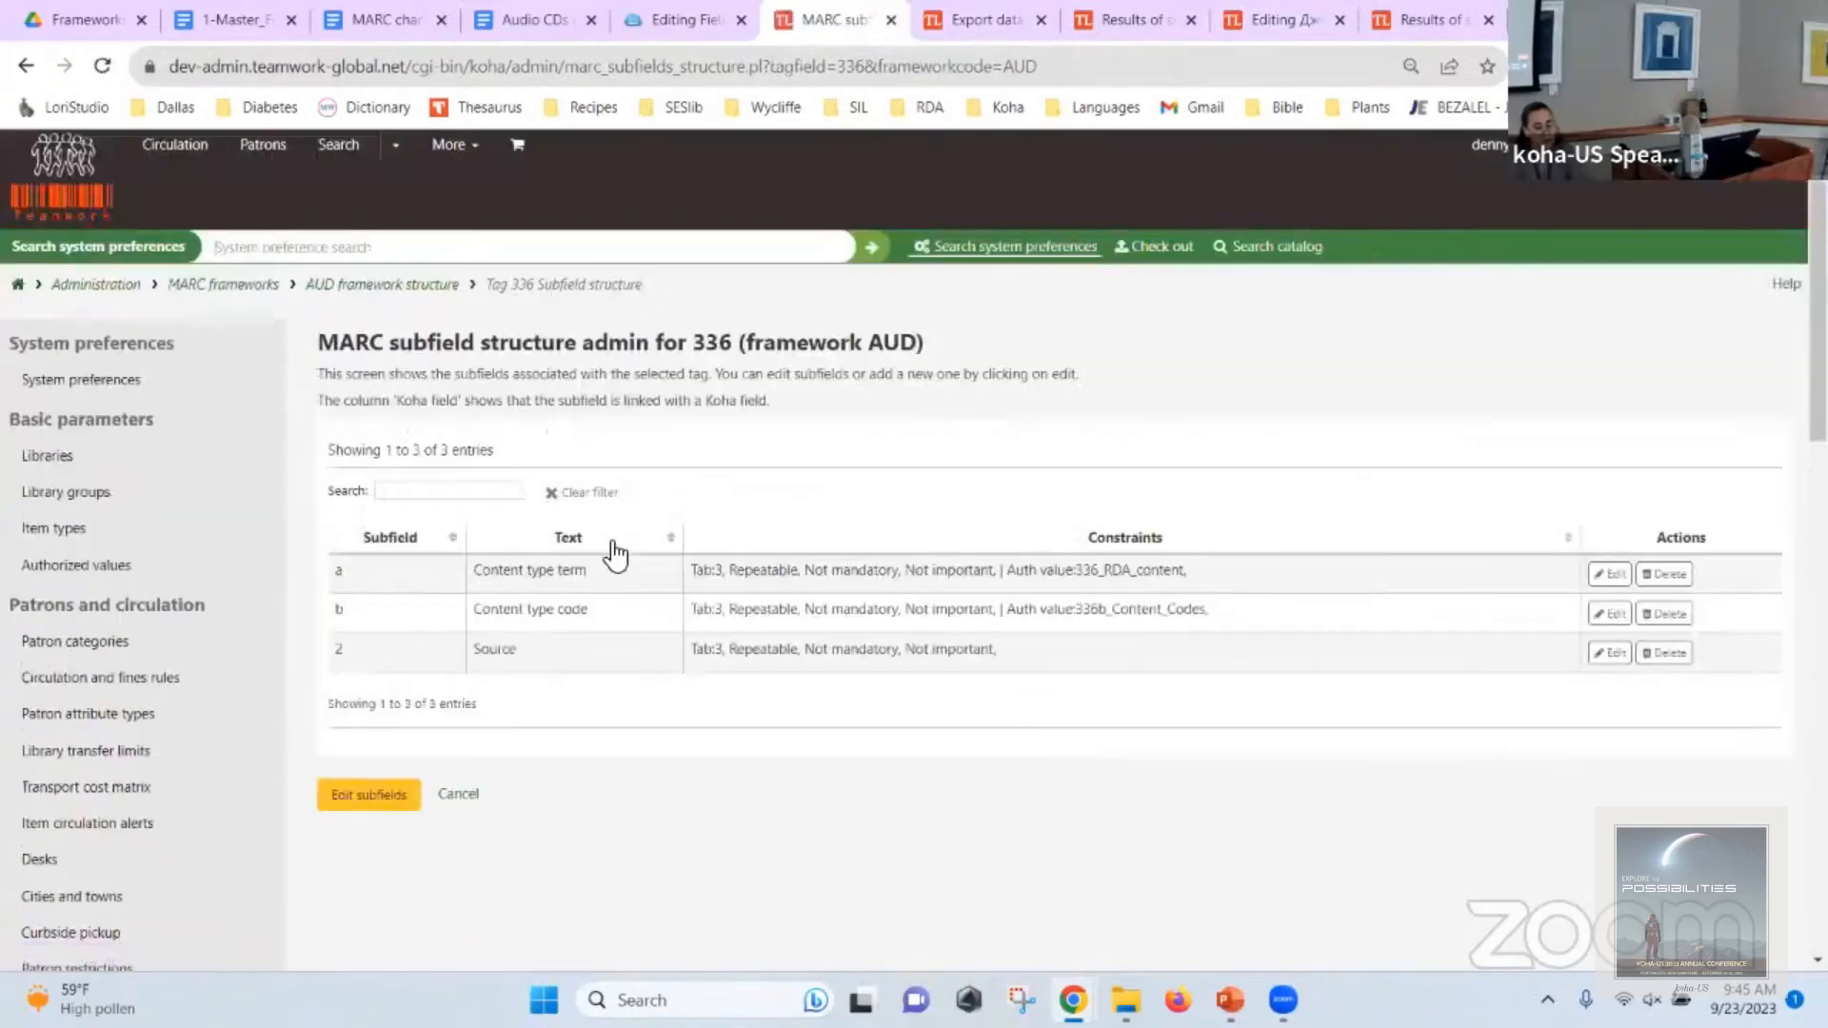
{"action": "left_click", "coordinate": [369, 285]}
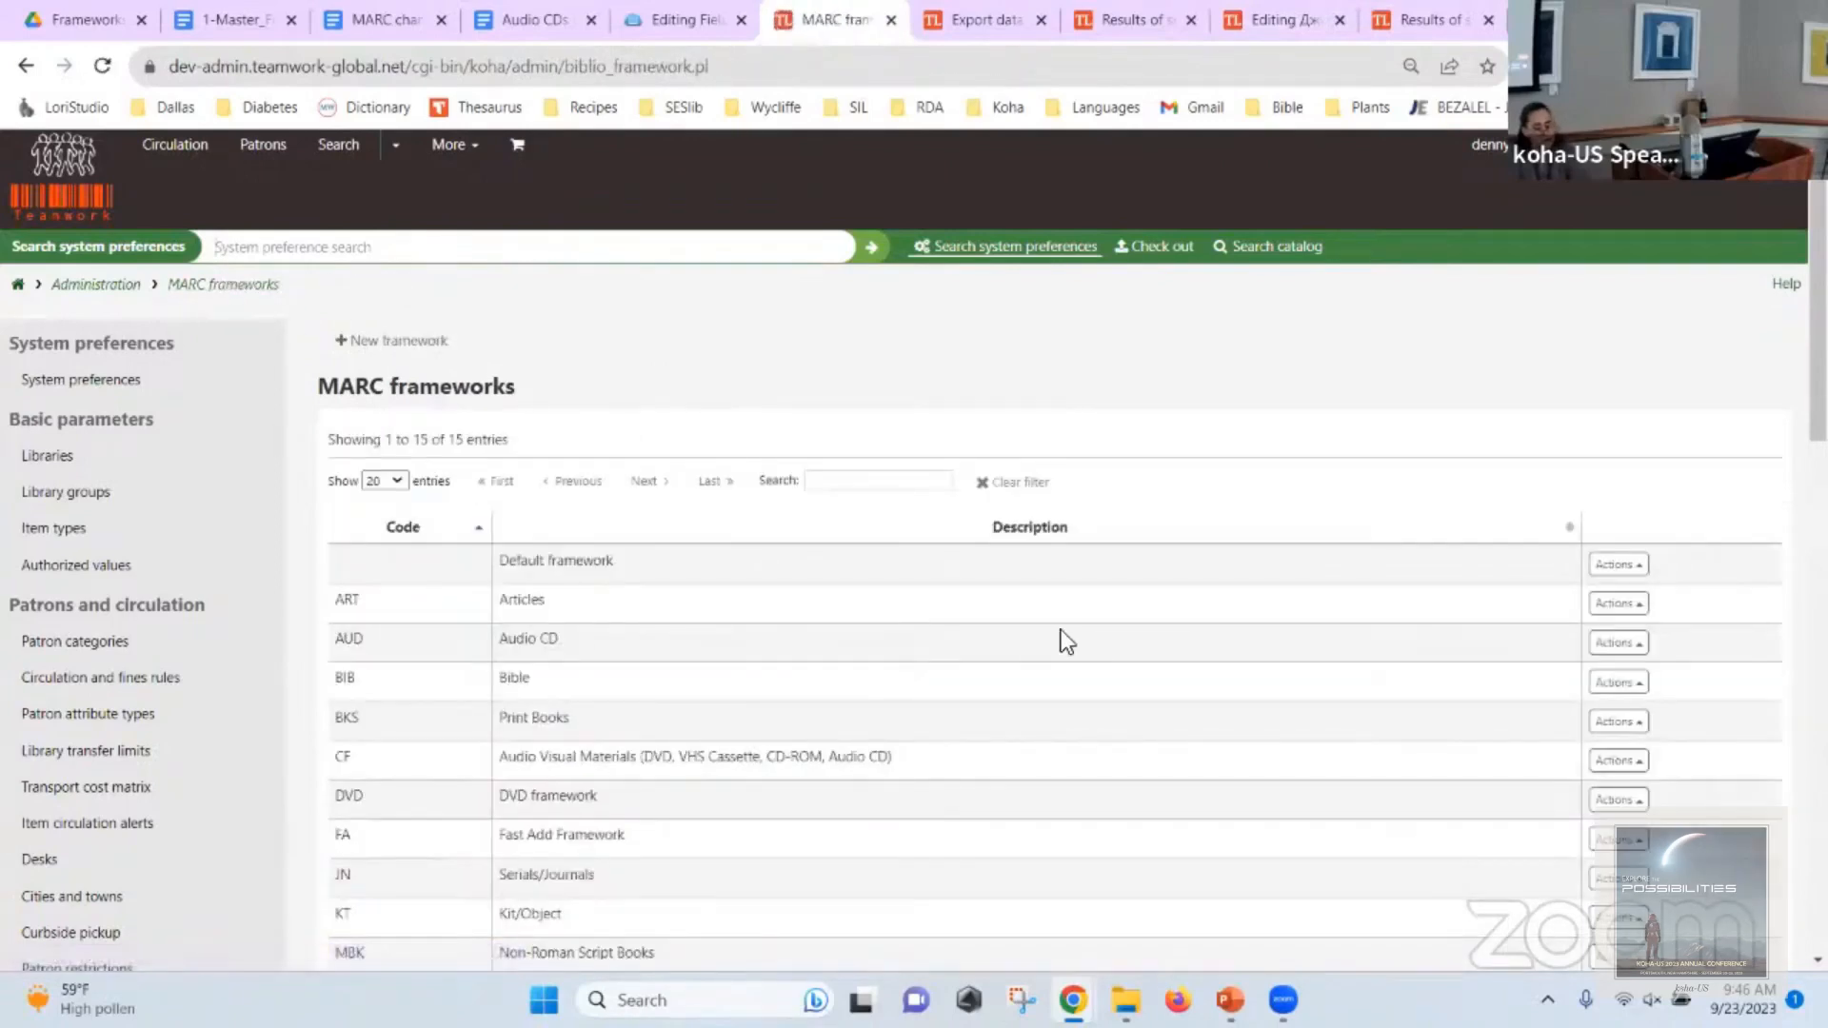
Start a structure import for the Audio CD framework and browse for the spreadsheet in SIL > ItemTypeProject > Frameworks.
{"action": "left_click", "coordinate": [1617, 652]}
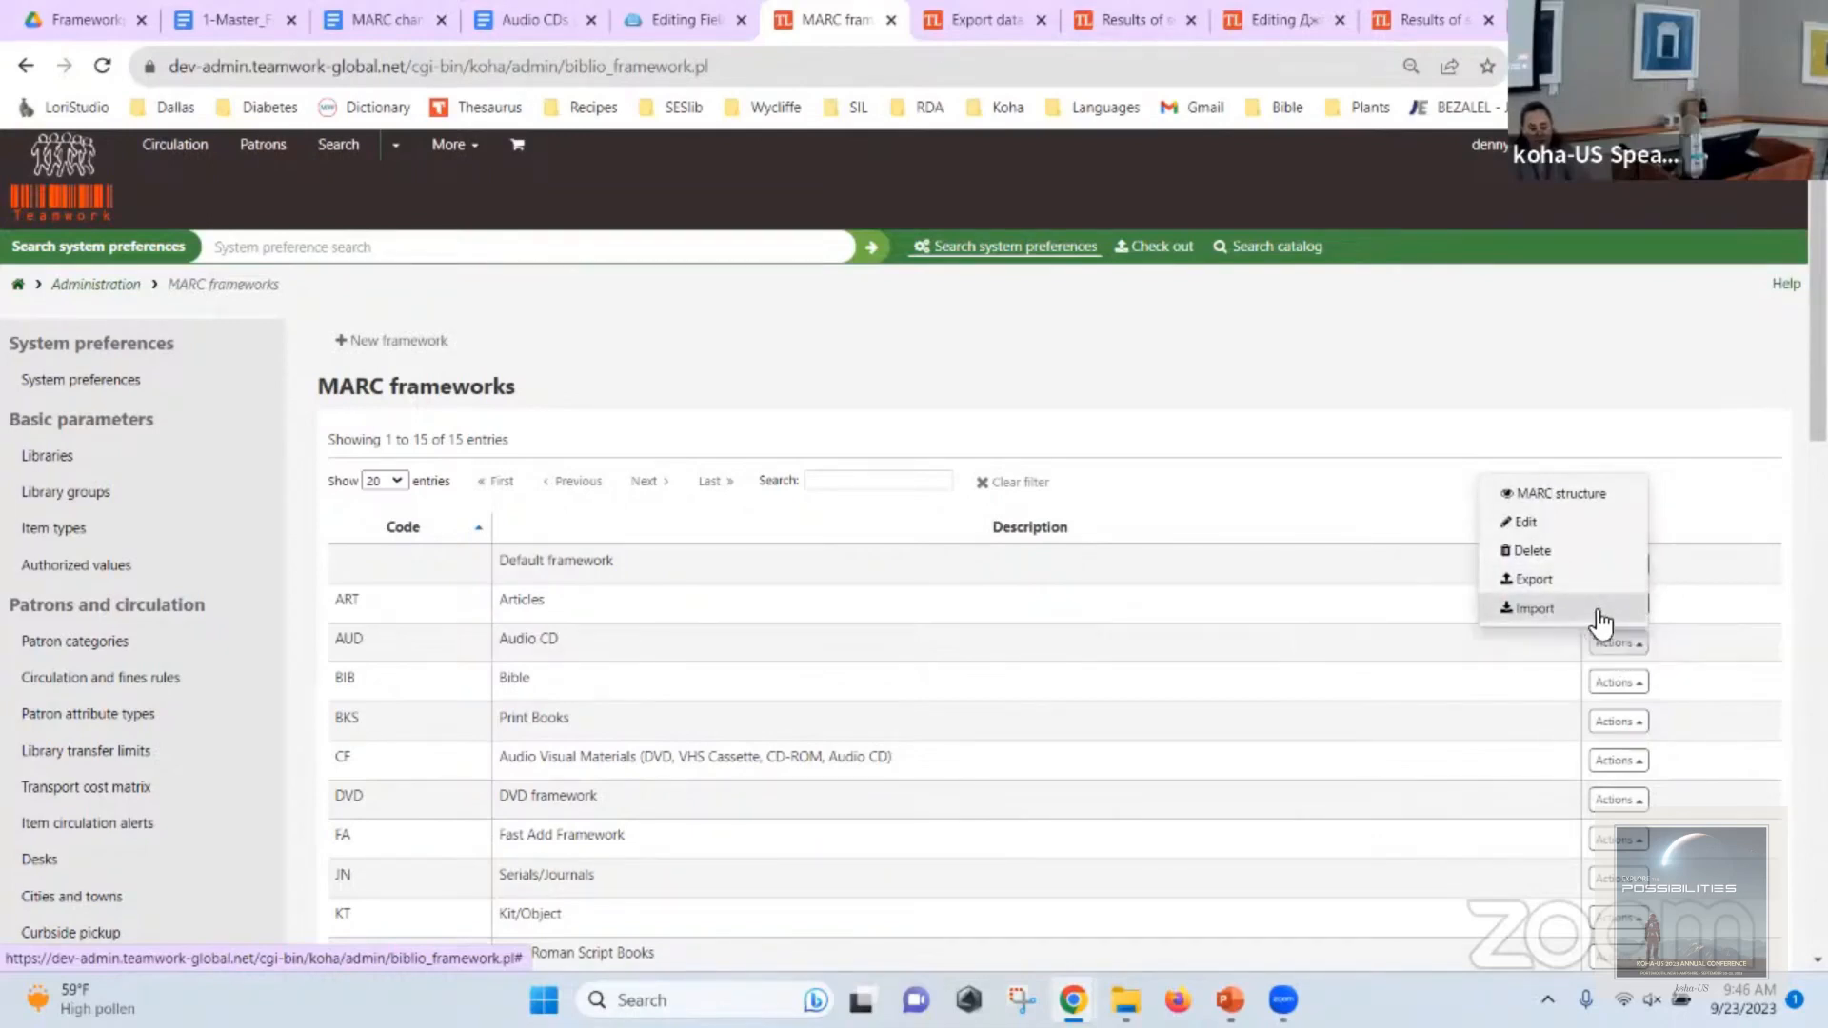
{"action": "left_click", "coordinate": [1600, 610]}
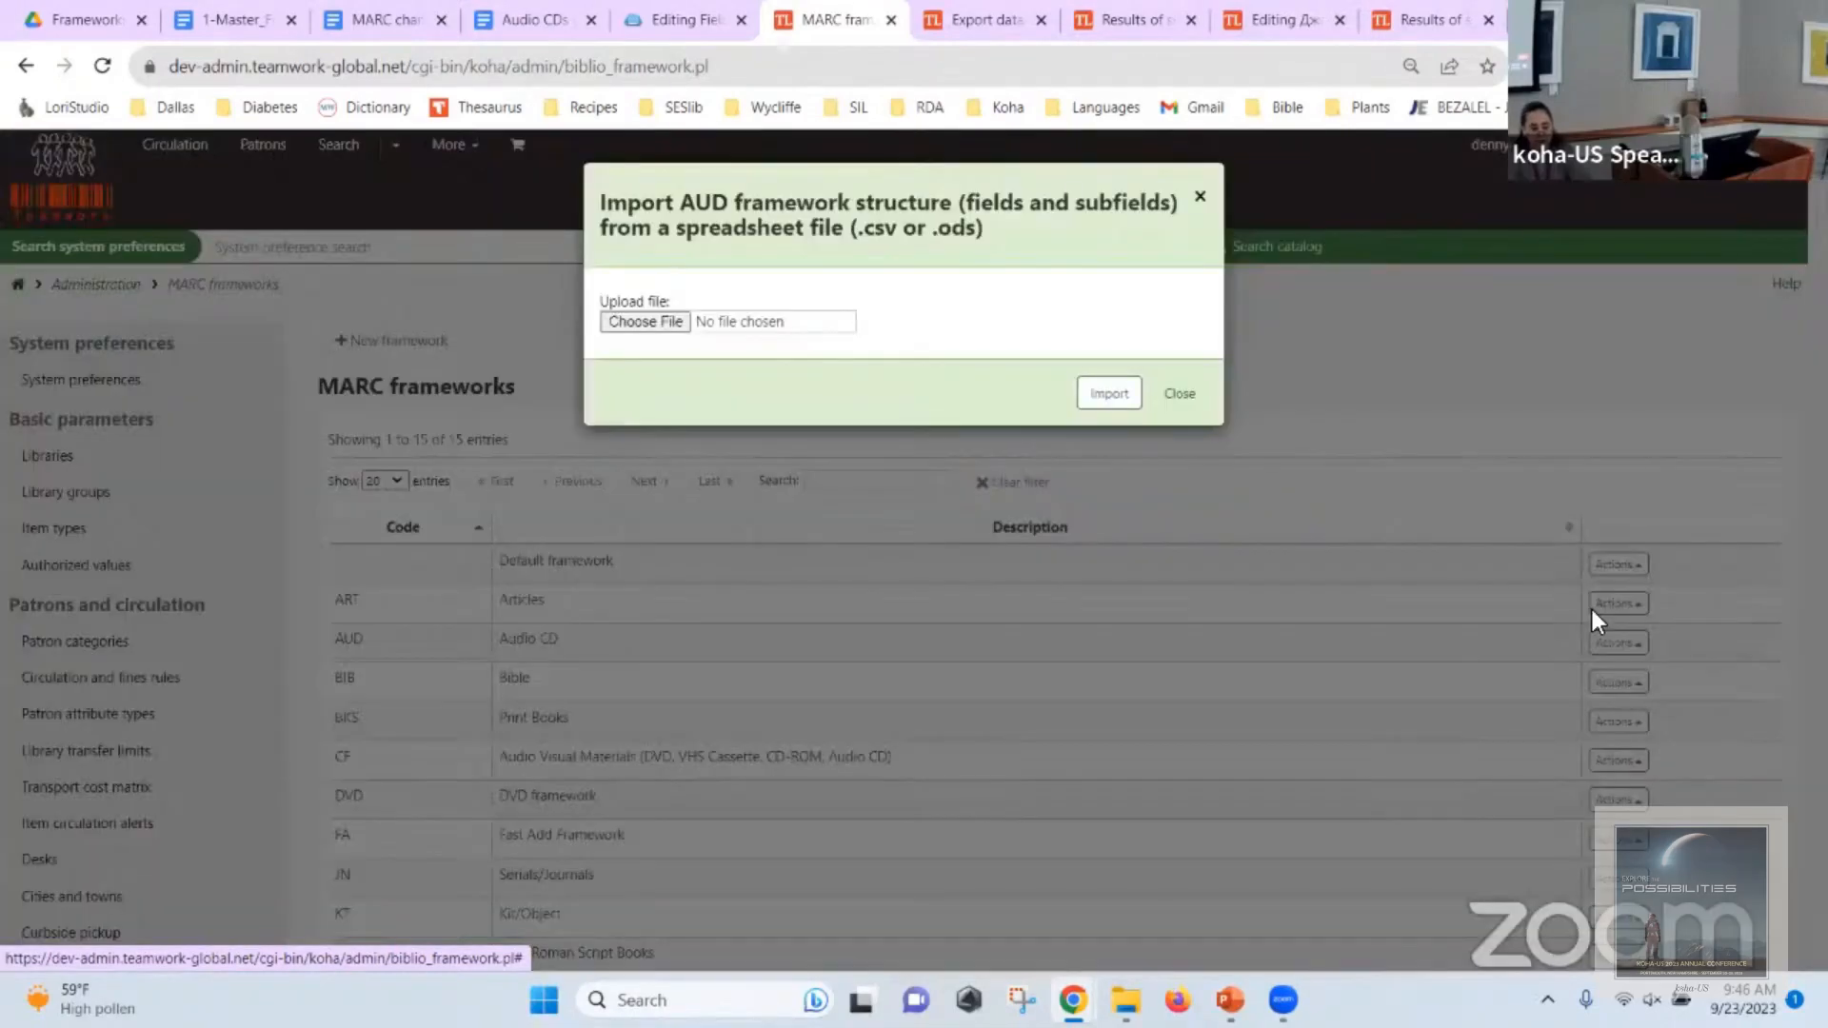
{"action": "left_click", "coordinate": [628, 322]}
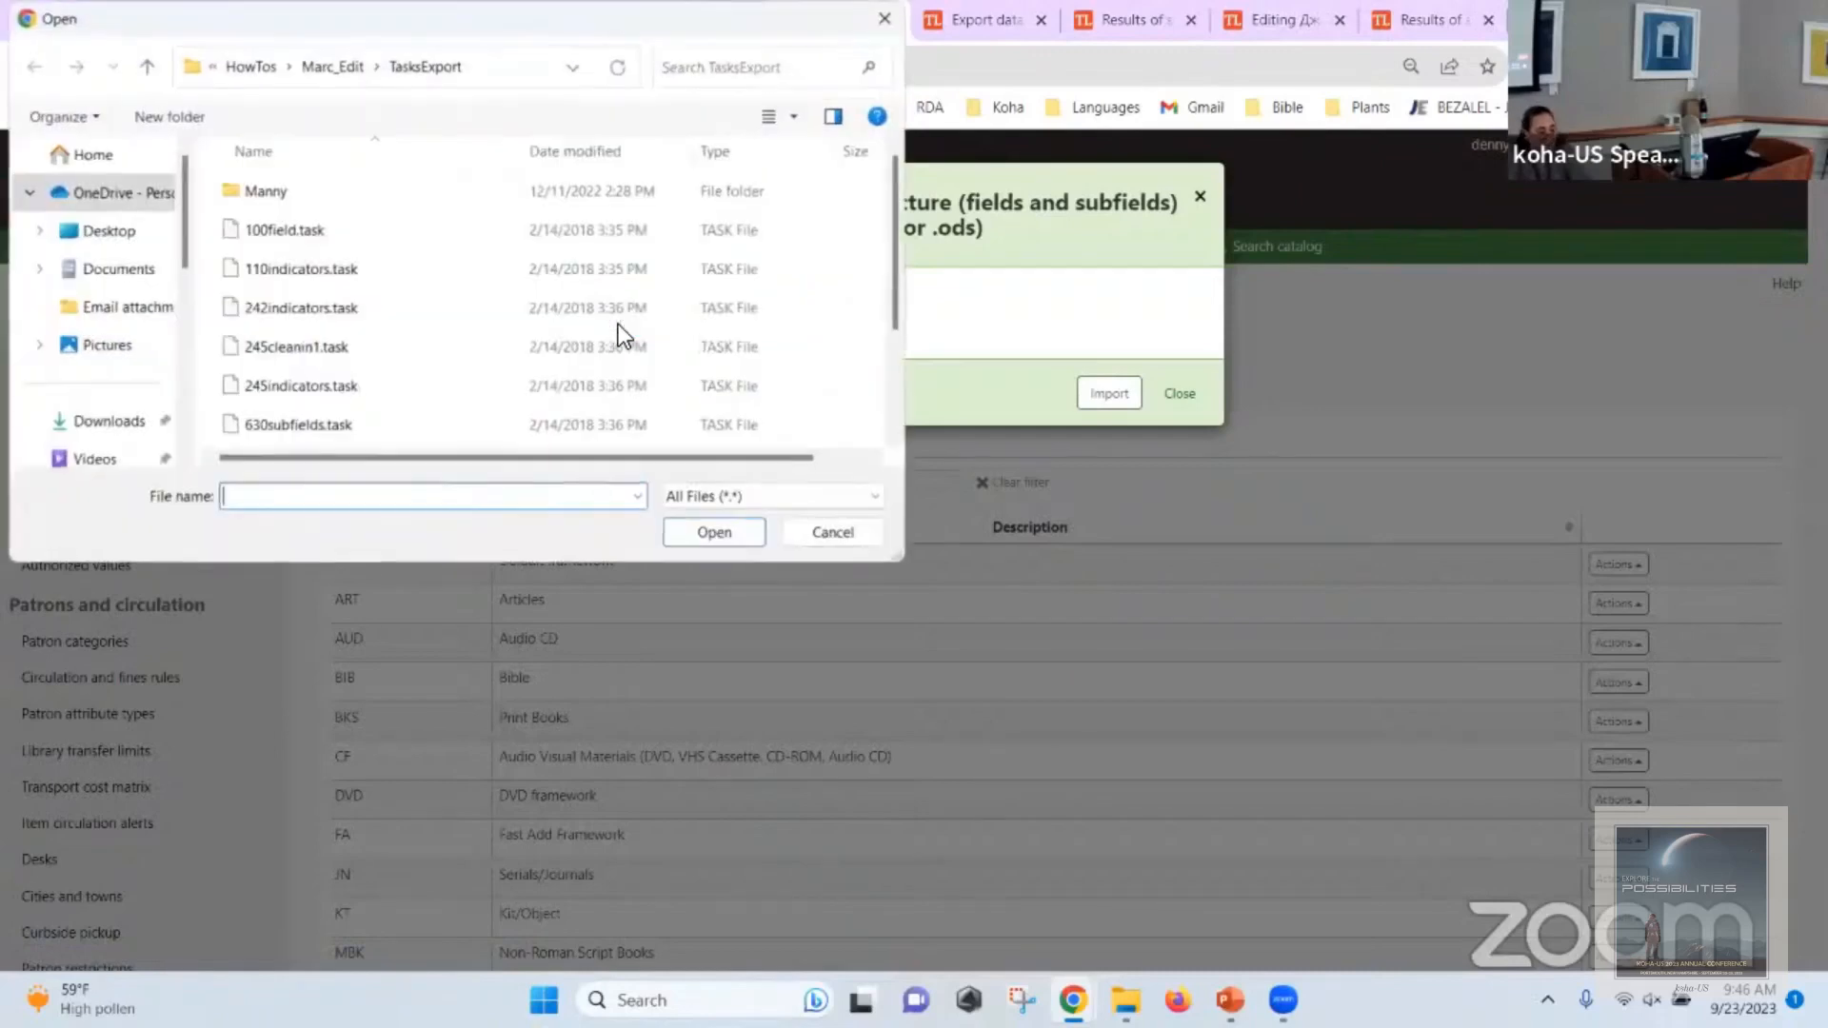
{"action": "left_click", "coordinate": [253, 69]}
{"action": "left_click", "coordinate": [331, 68]}
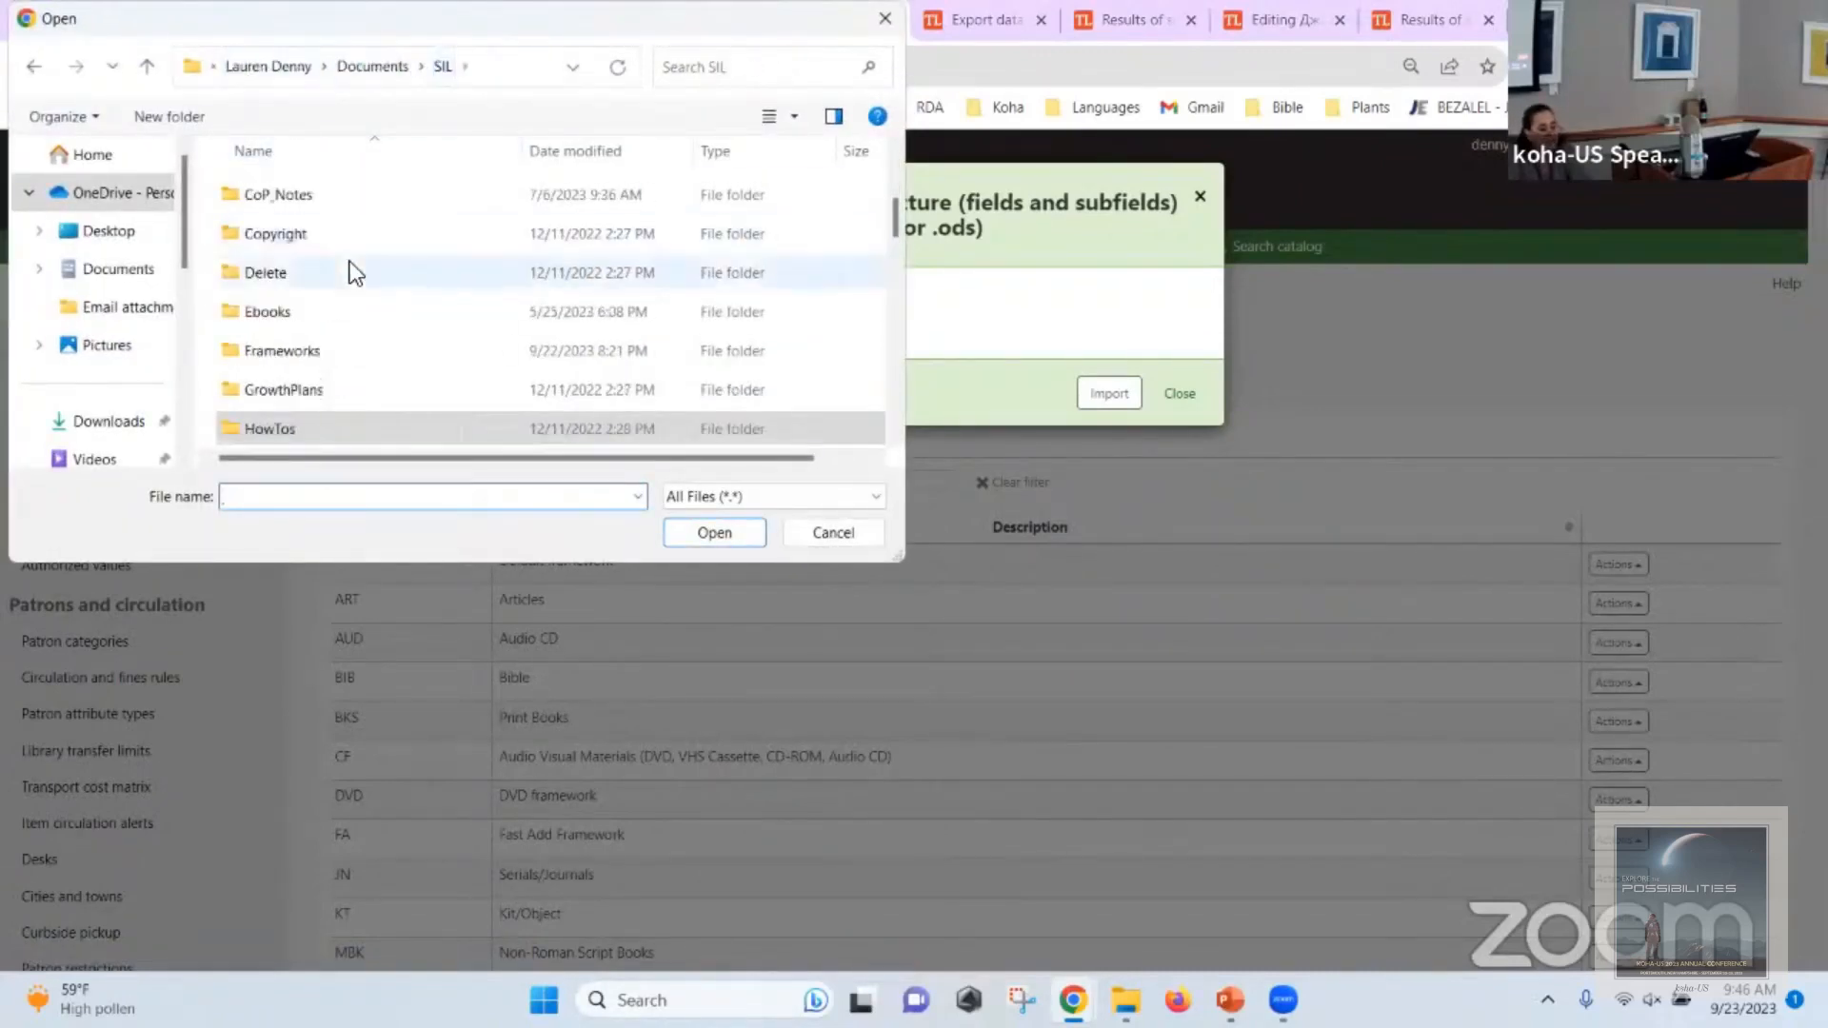
{"action": "scroll", "coordinate": [357, 314], "scroll_direction": "down", "scroll_amount": 2}
{"action": "double_click", "coordinate": [362, 352]}
{"action": "scroll", "coordinate": [367, 319], "scroll_direction": "down", "scroll_amount": 2}
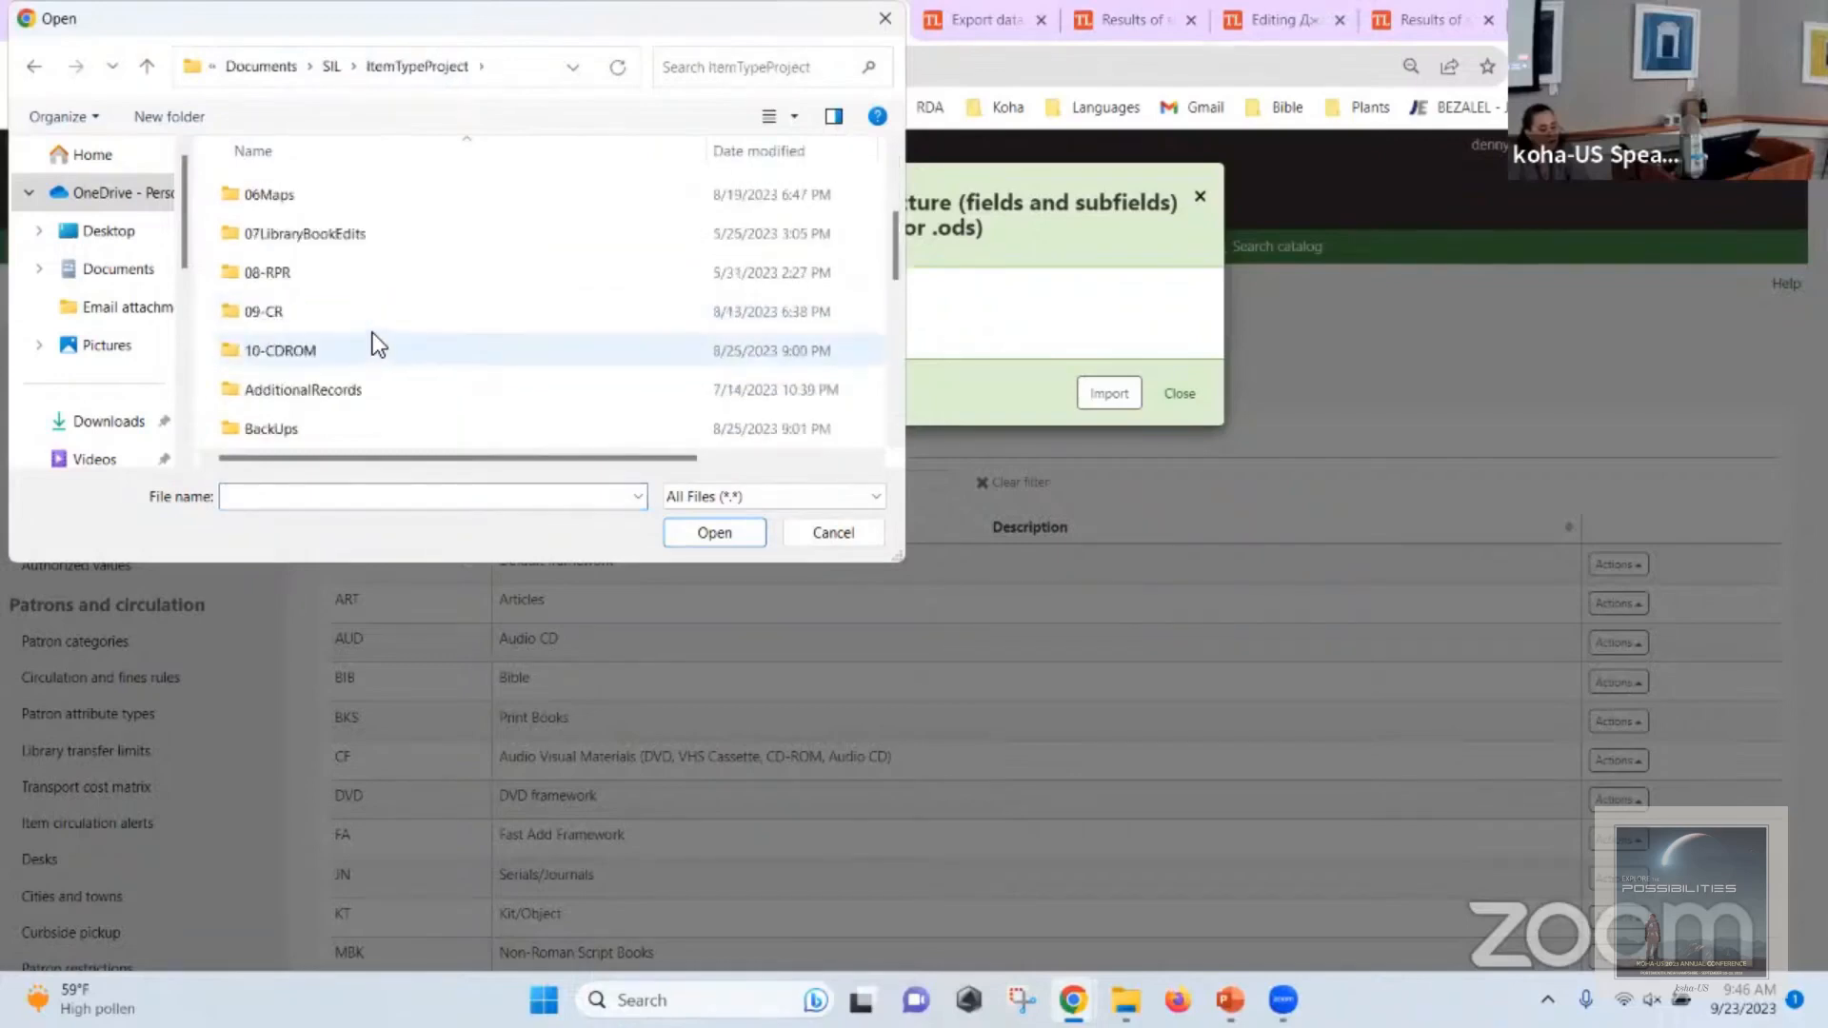
{"action": "scroll", "coordinate": [367, 379], "scroll_direction": "down", "scroll_amount": 1}
{"action": "double_click", "coordinate": [368, 385]}
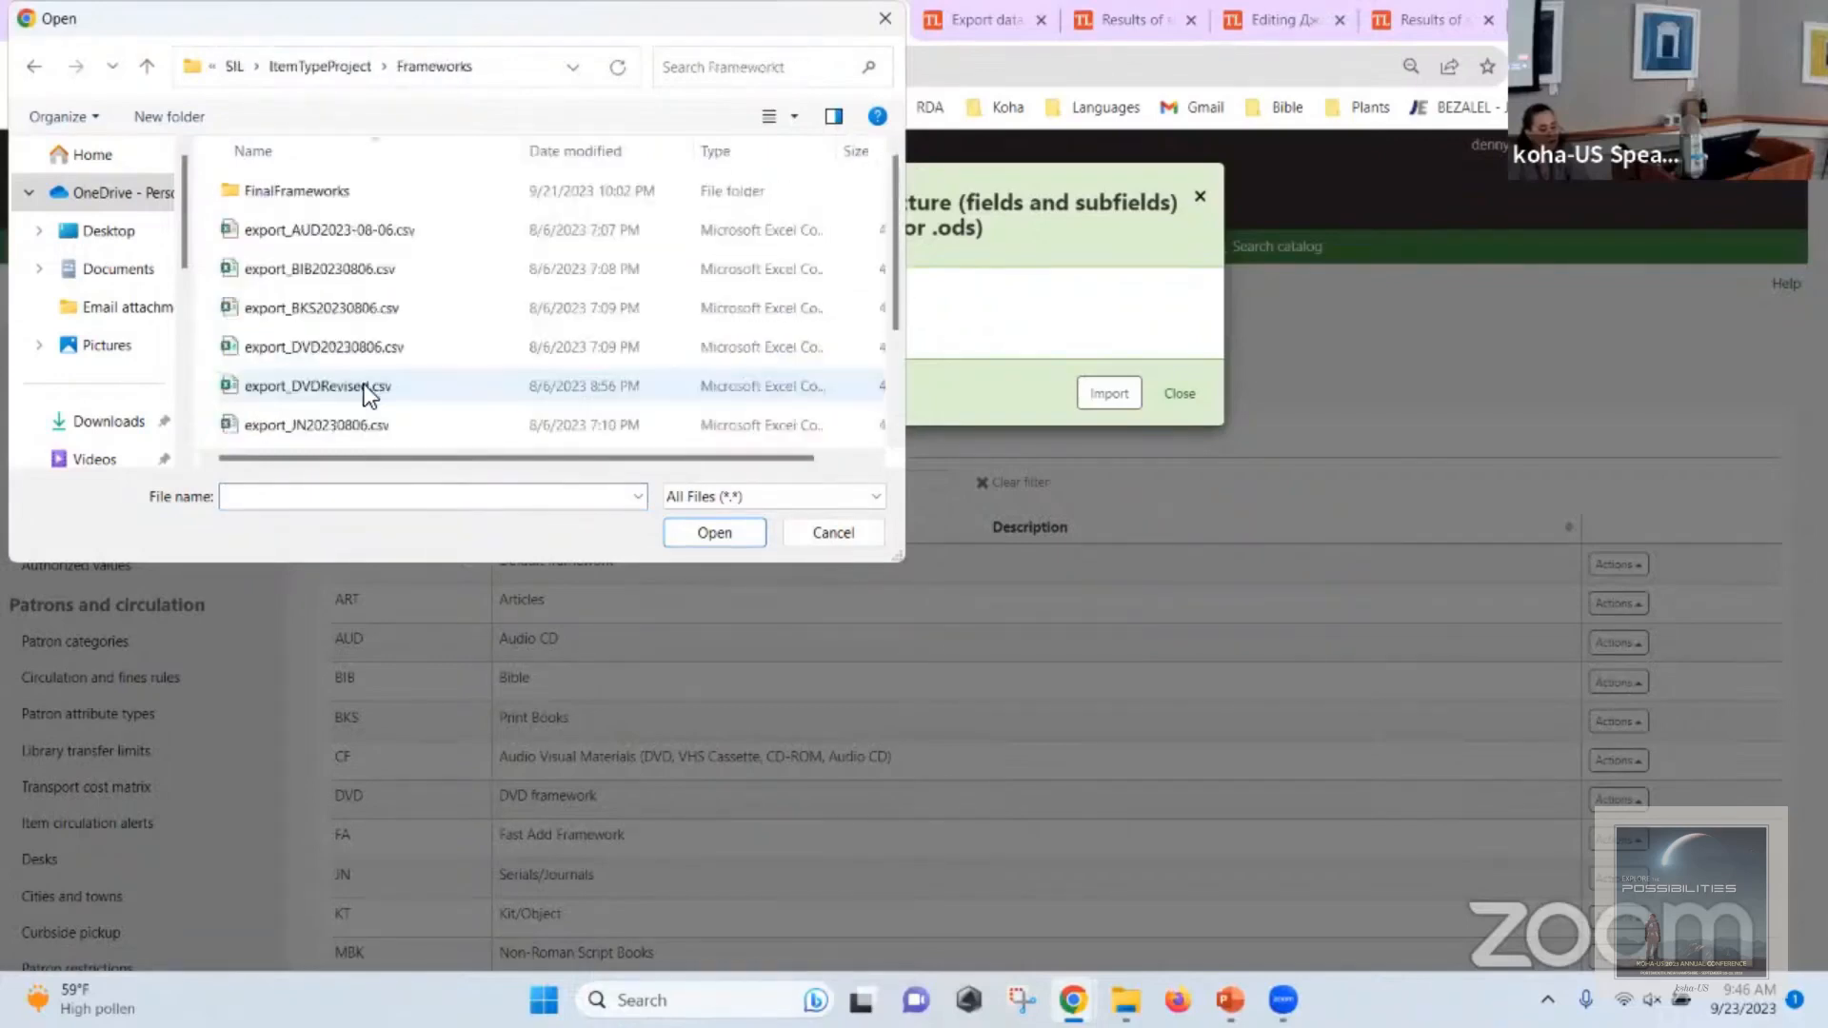
Import export_AUD2023-09-20.csv from the FinalFrameworks folder, overwriting the existing AUD framework structure.
{"action": "double_click", "coordinate": [371, 188]}
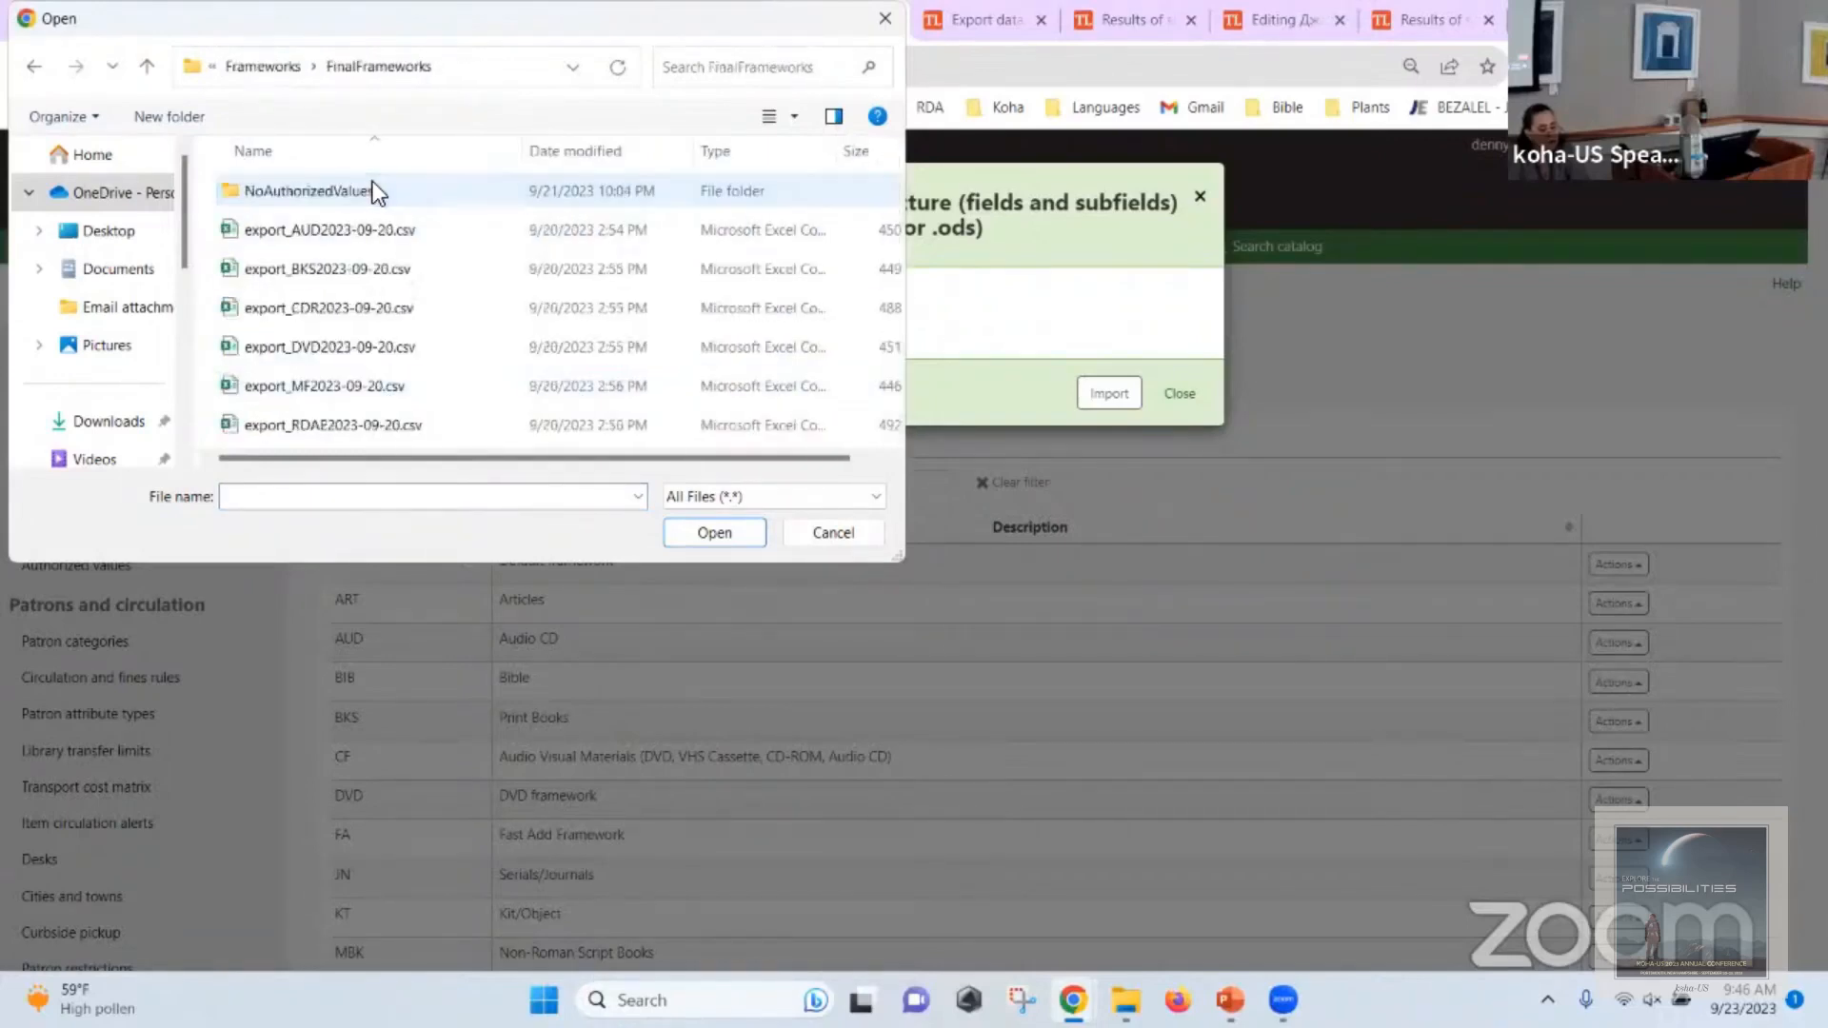
{"action": "left_click", "coordinate": [400, 238]}
{"action": "double_click", "coordinate": [400, 238]}
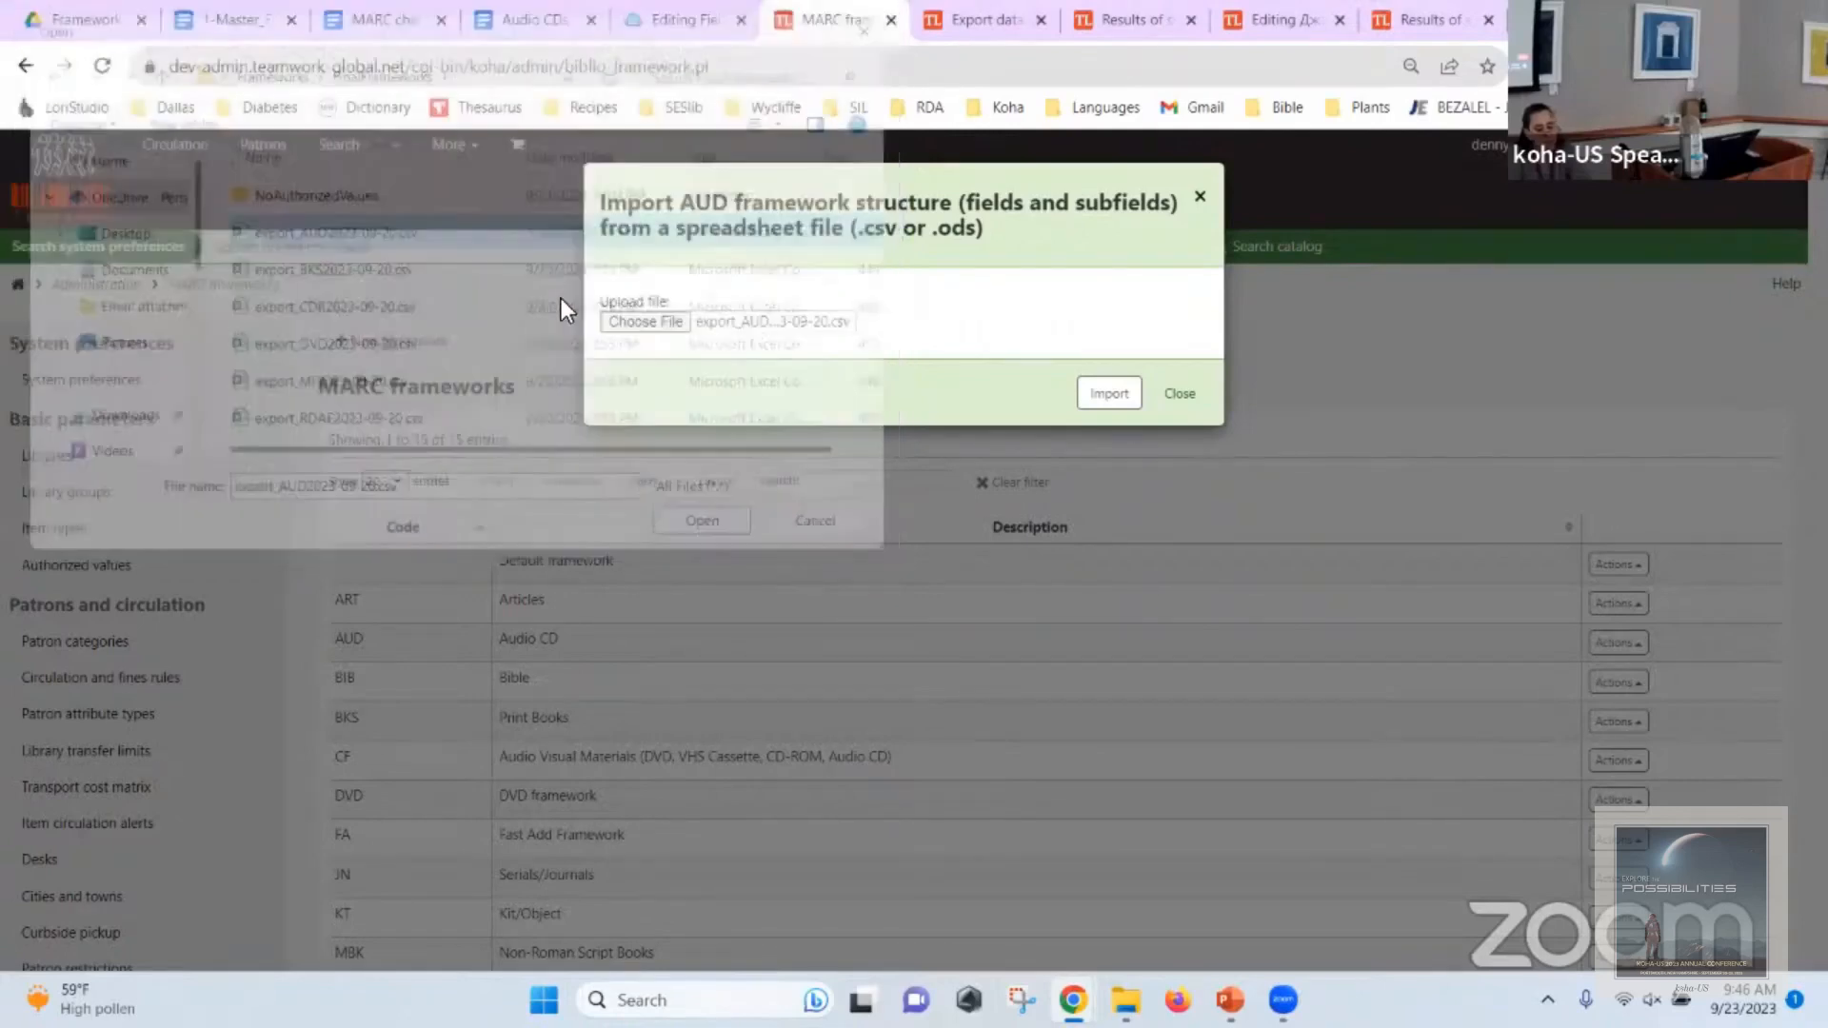
{"action": "left_click", "coordinate": [1107, 393]}
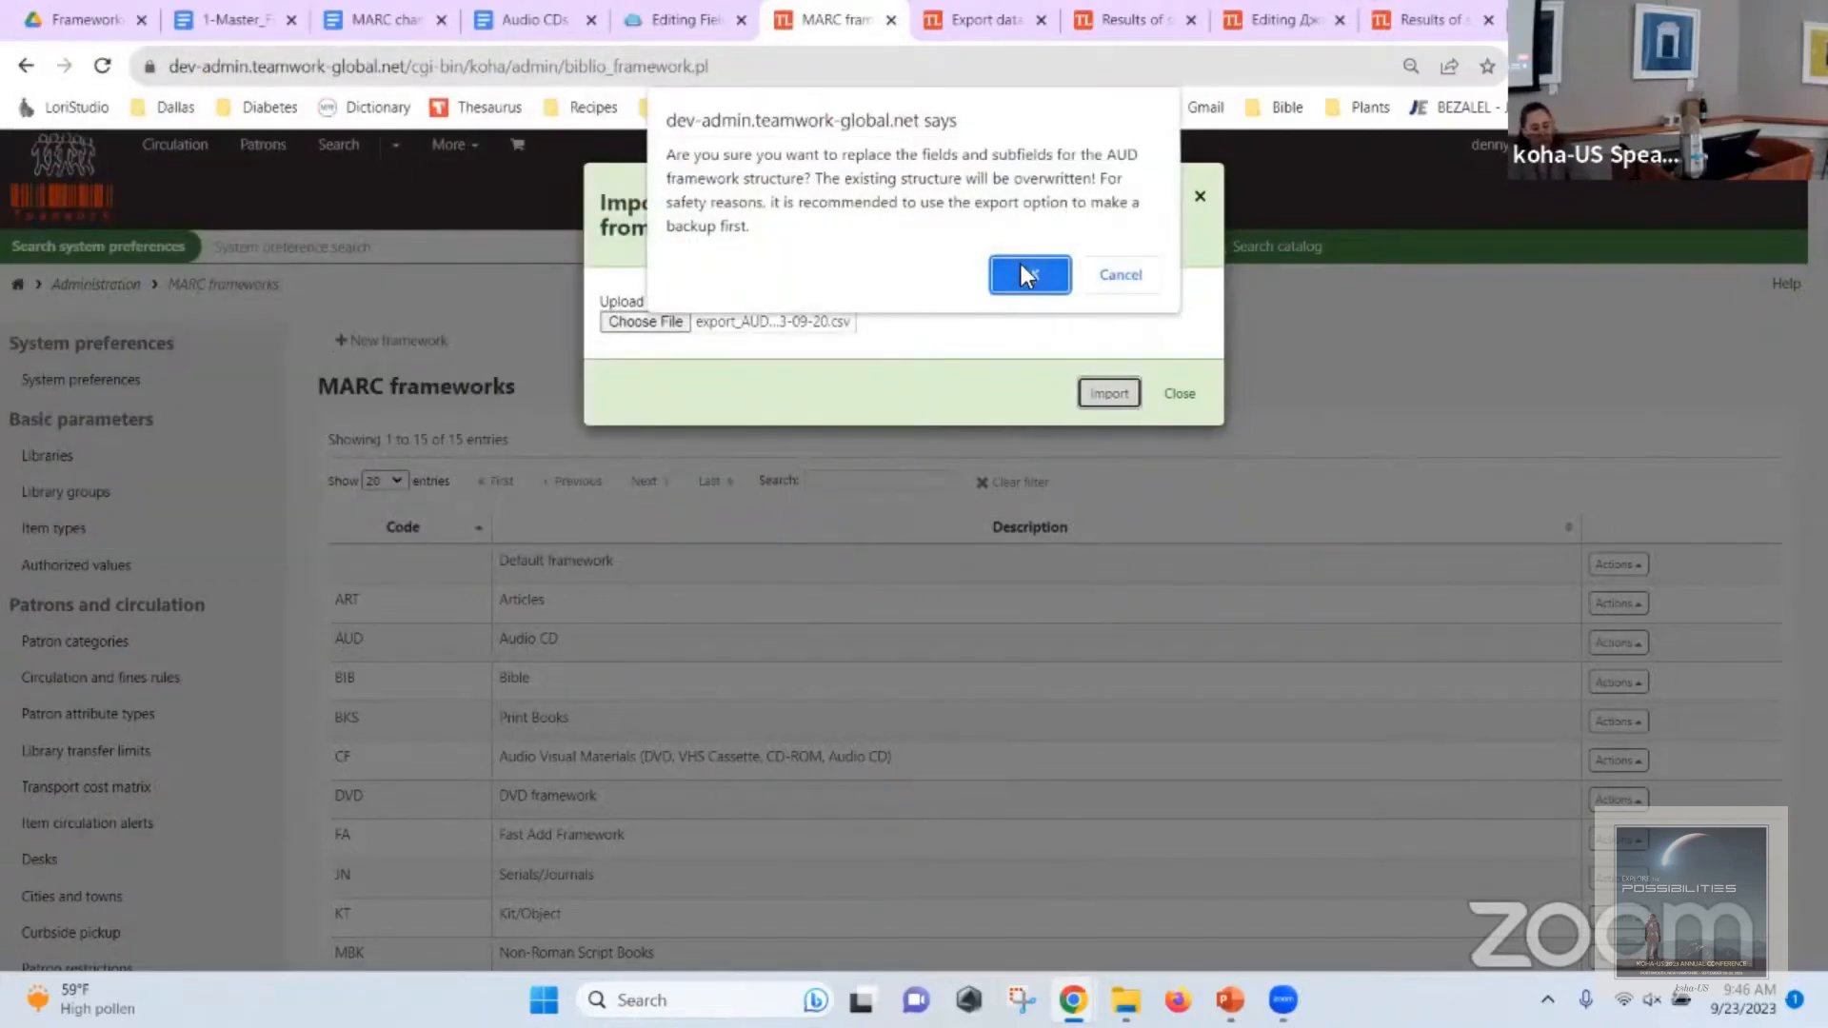
{"action": "left_click", "coordinate": [1025, 275]}
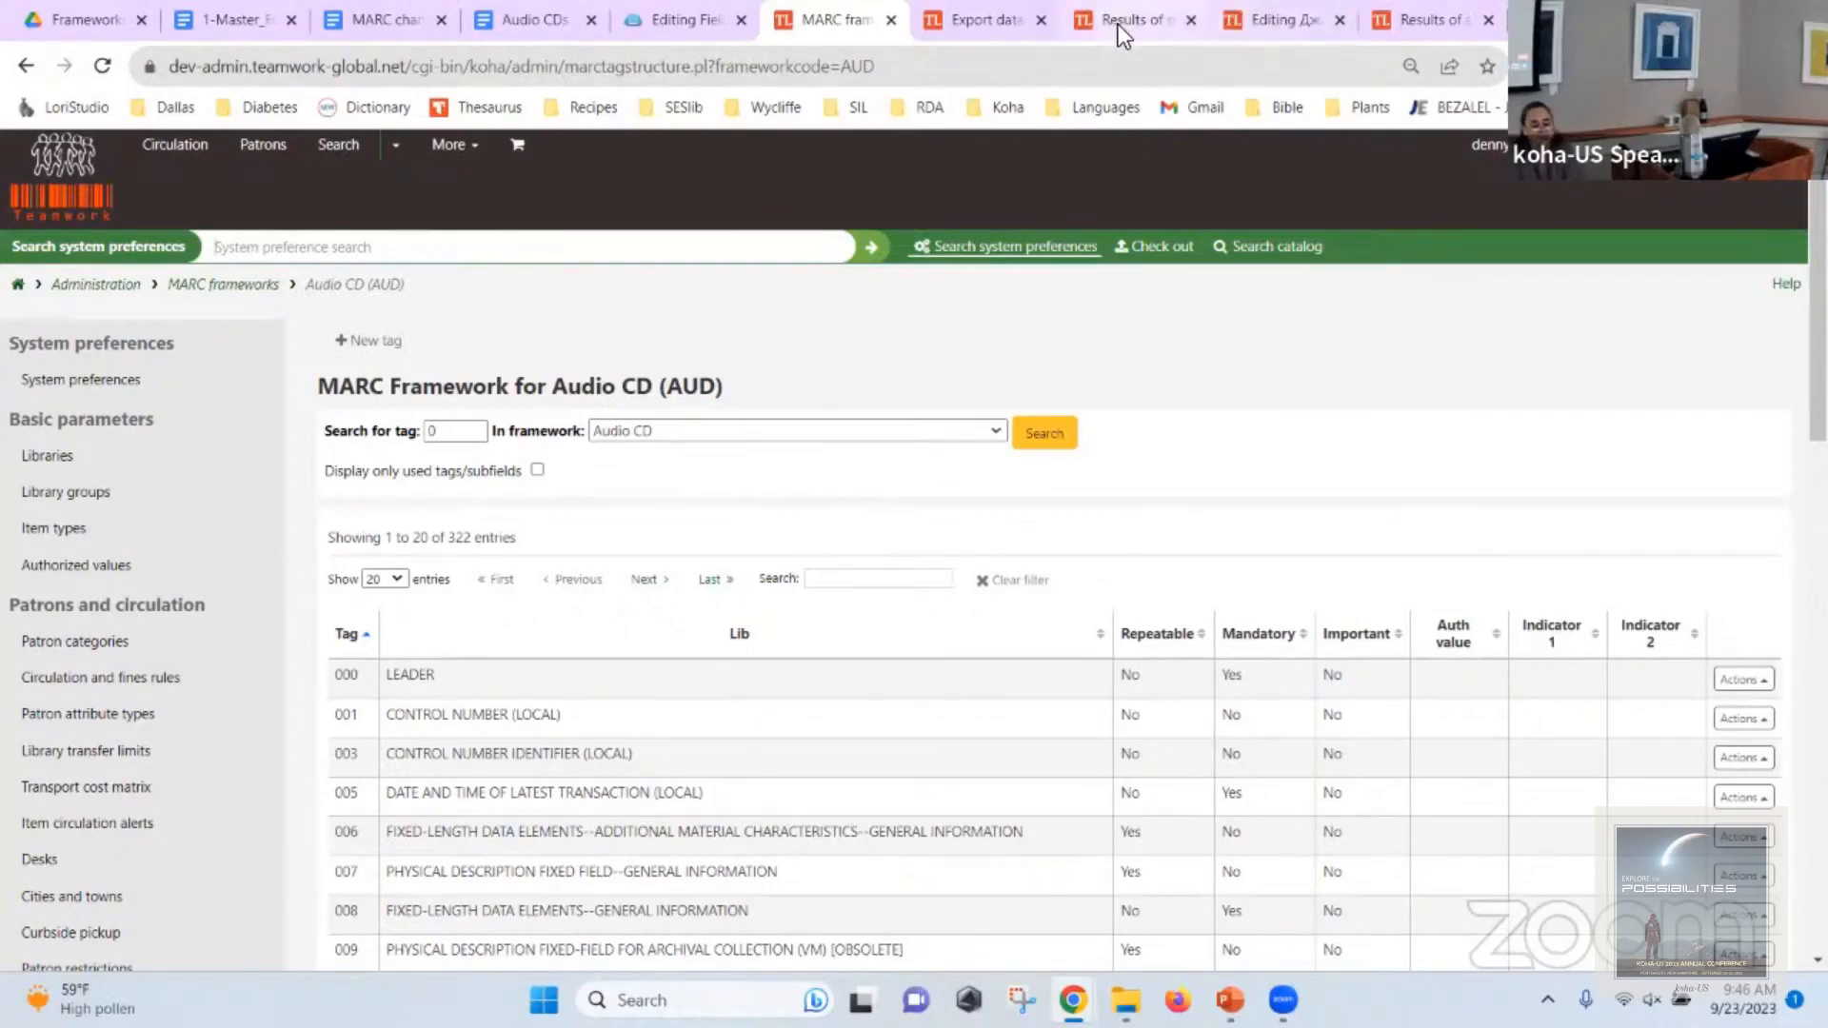
Return to the record being edited, apply the reimported Audio CD framework and check tags 336, 337 and 338 in Section 3.
{"action": "left_click", "coordinate": [979, 30]}
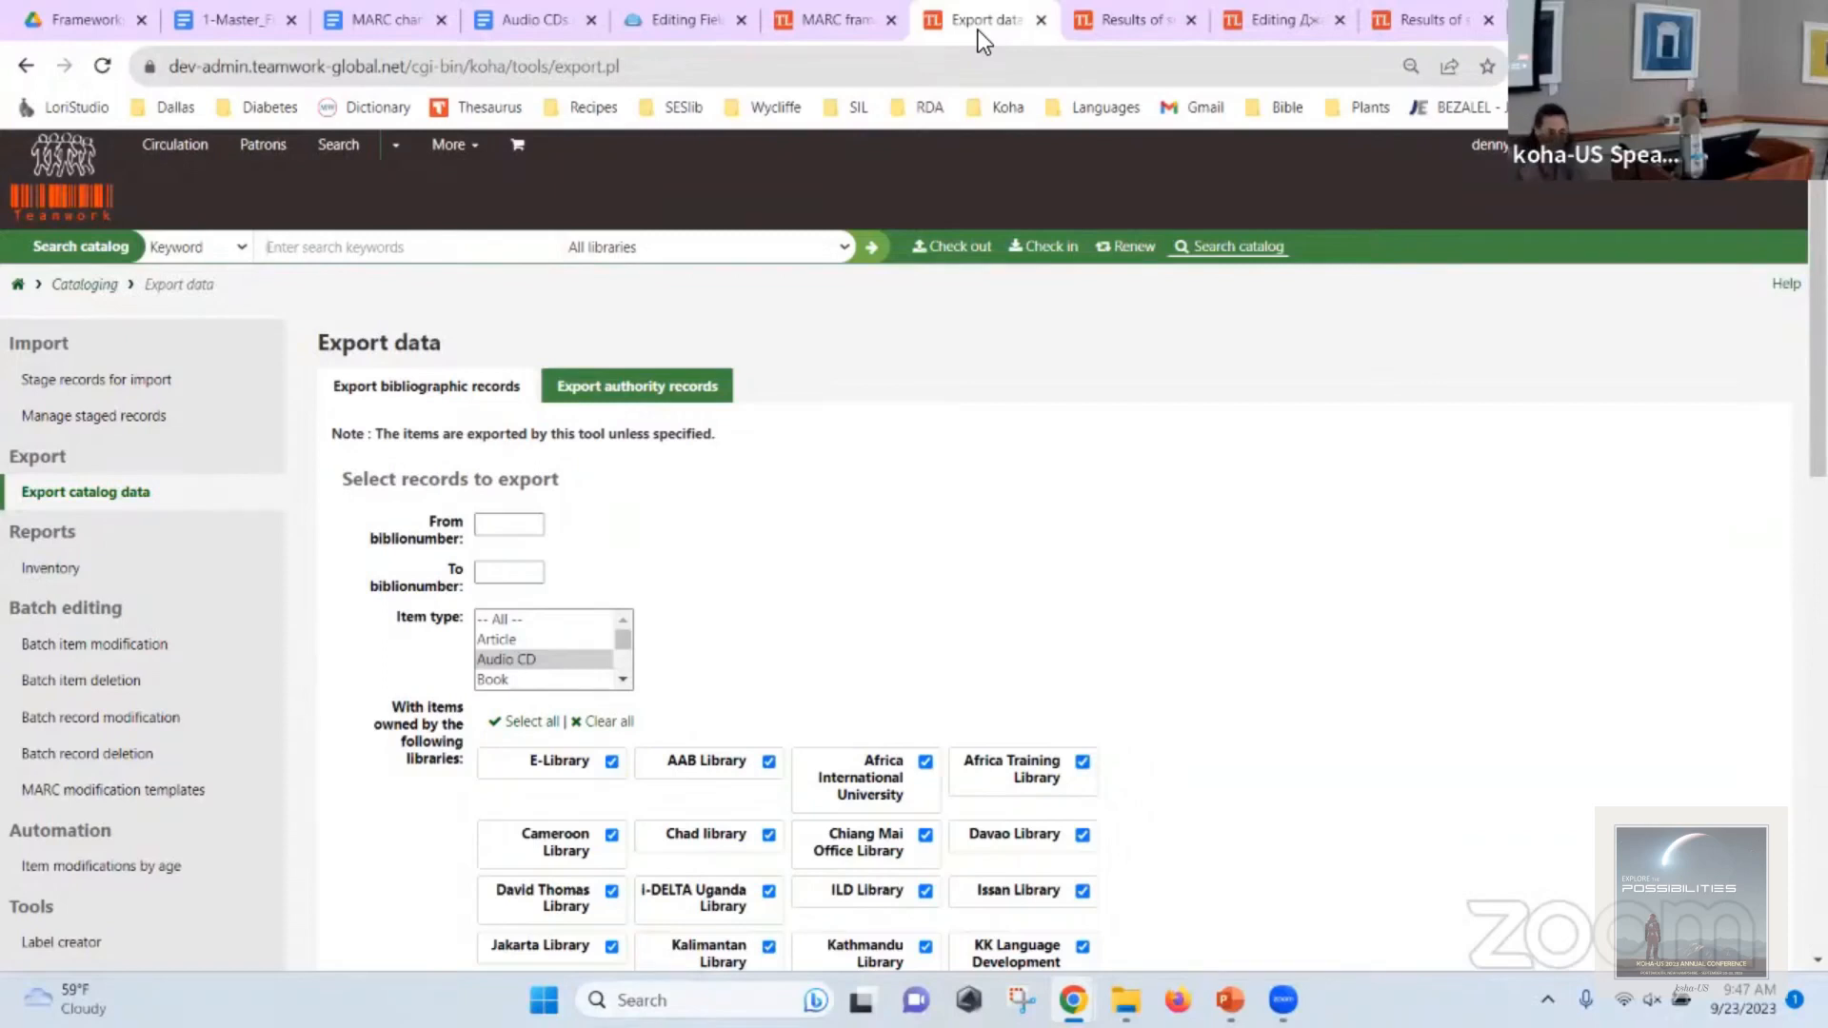
{"action": "left_click", "coordinate": [1276, 19]}
{"action": "left_click", "coordinate": [814, 398]}
{"action": "left_click", "coordinate": [845, 612]}
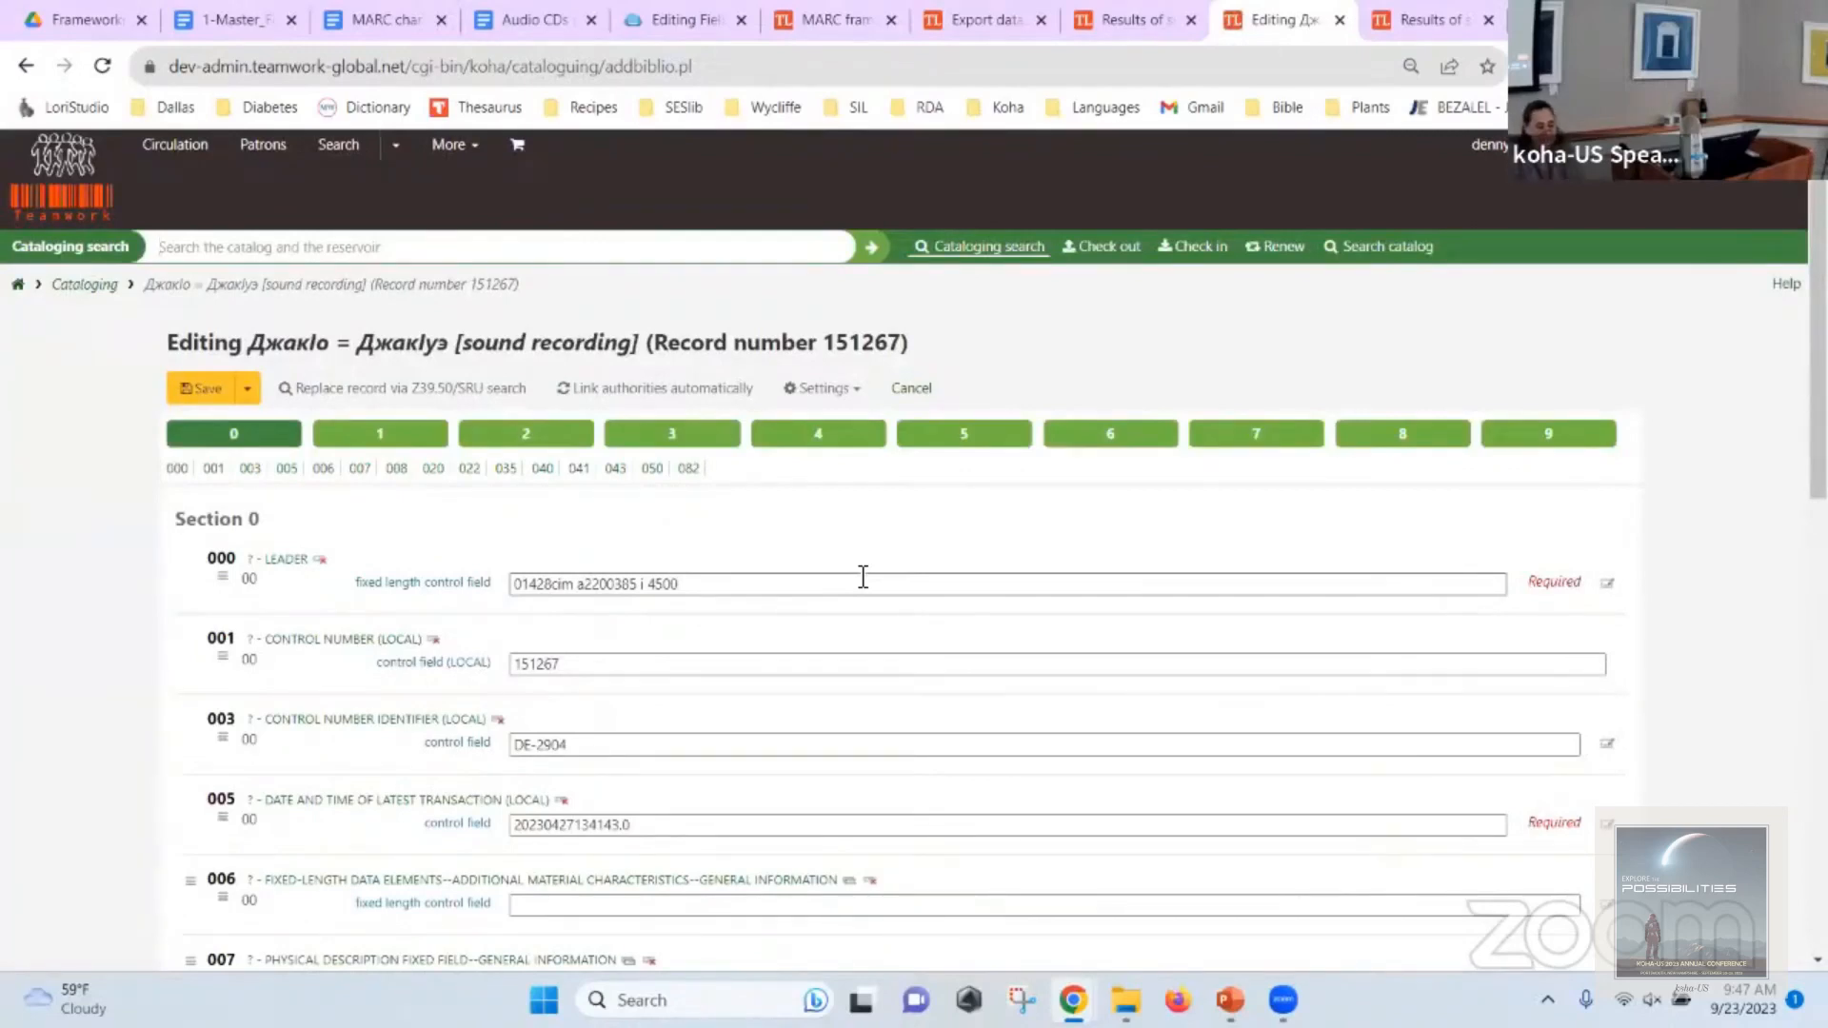
{"action": "scroll", "coordinate": [863, 576], "scroll_direction": "down", "scroll_amount": 5}
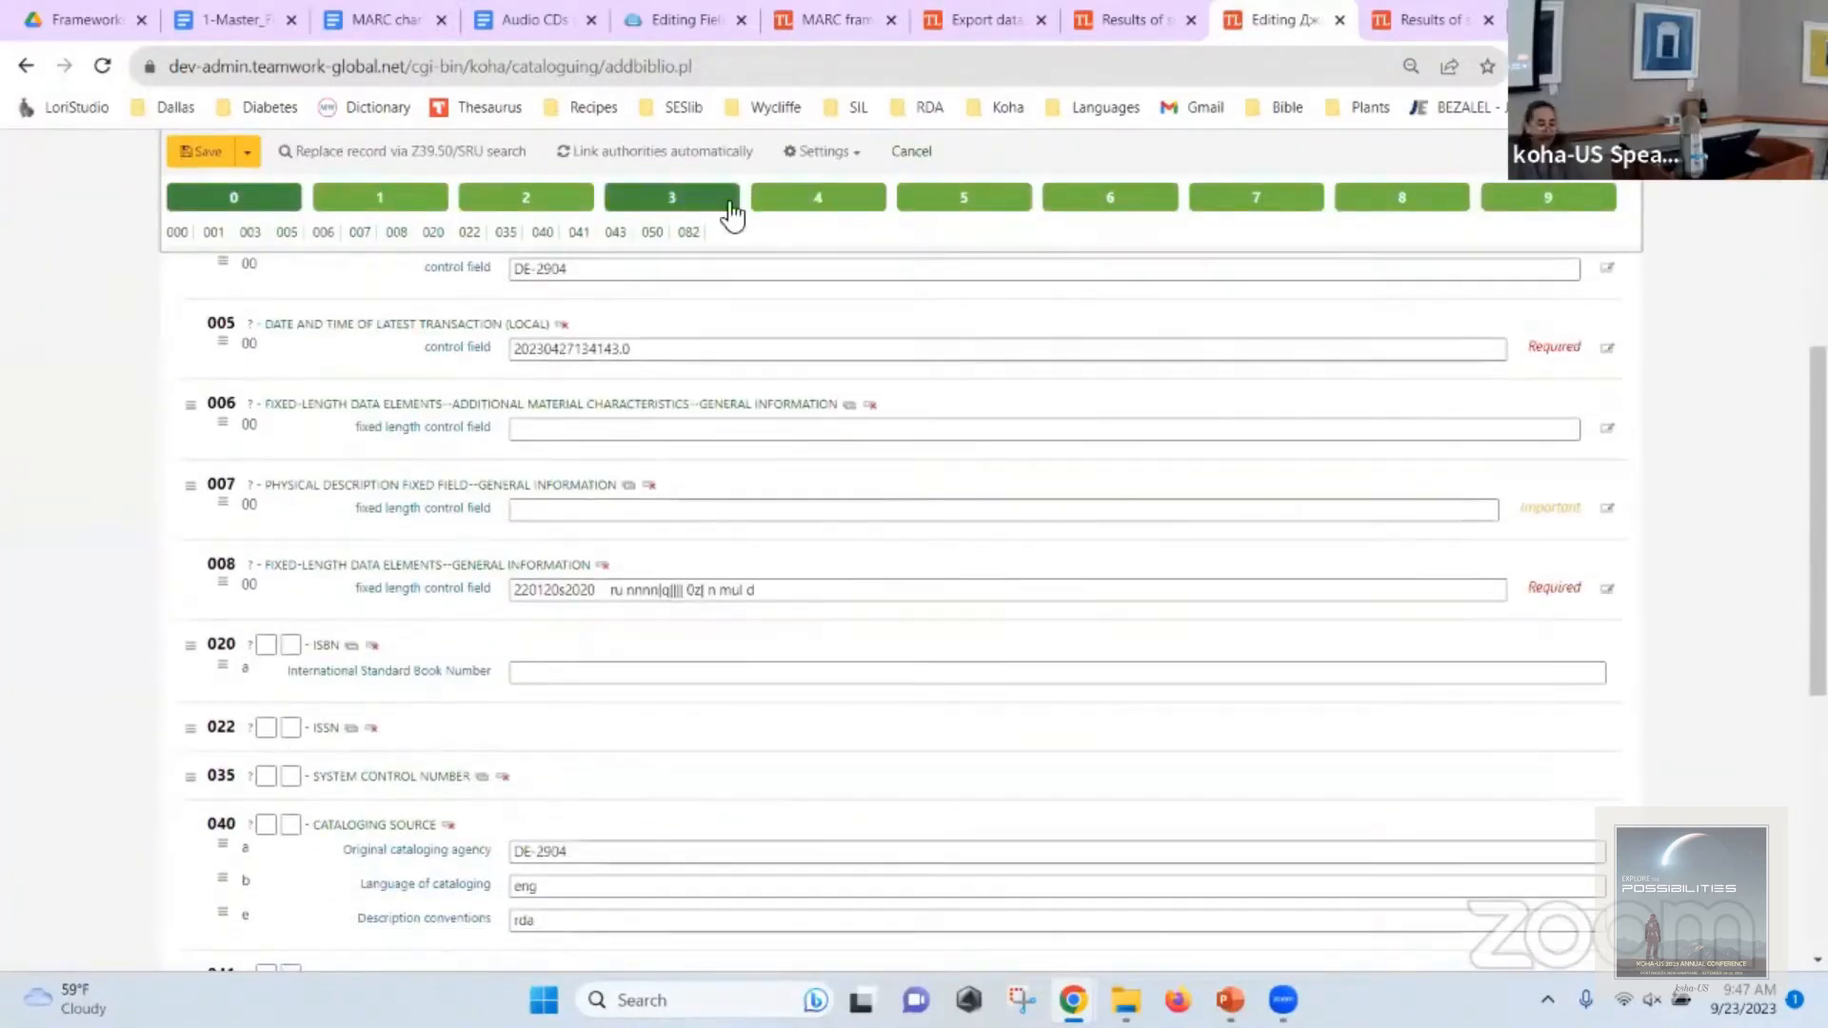
{"action": "left_click", "coordinate": [729, 203]}
{"action": "scroll", "coordinate": [776, 381], "scroll_direction": "down", "scroll_amount": 5}
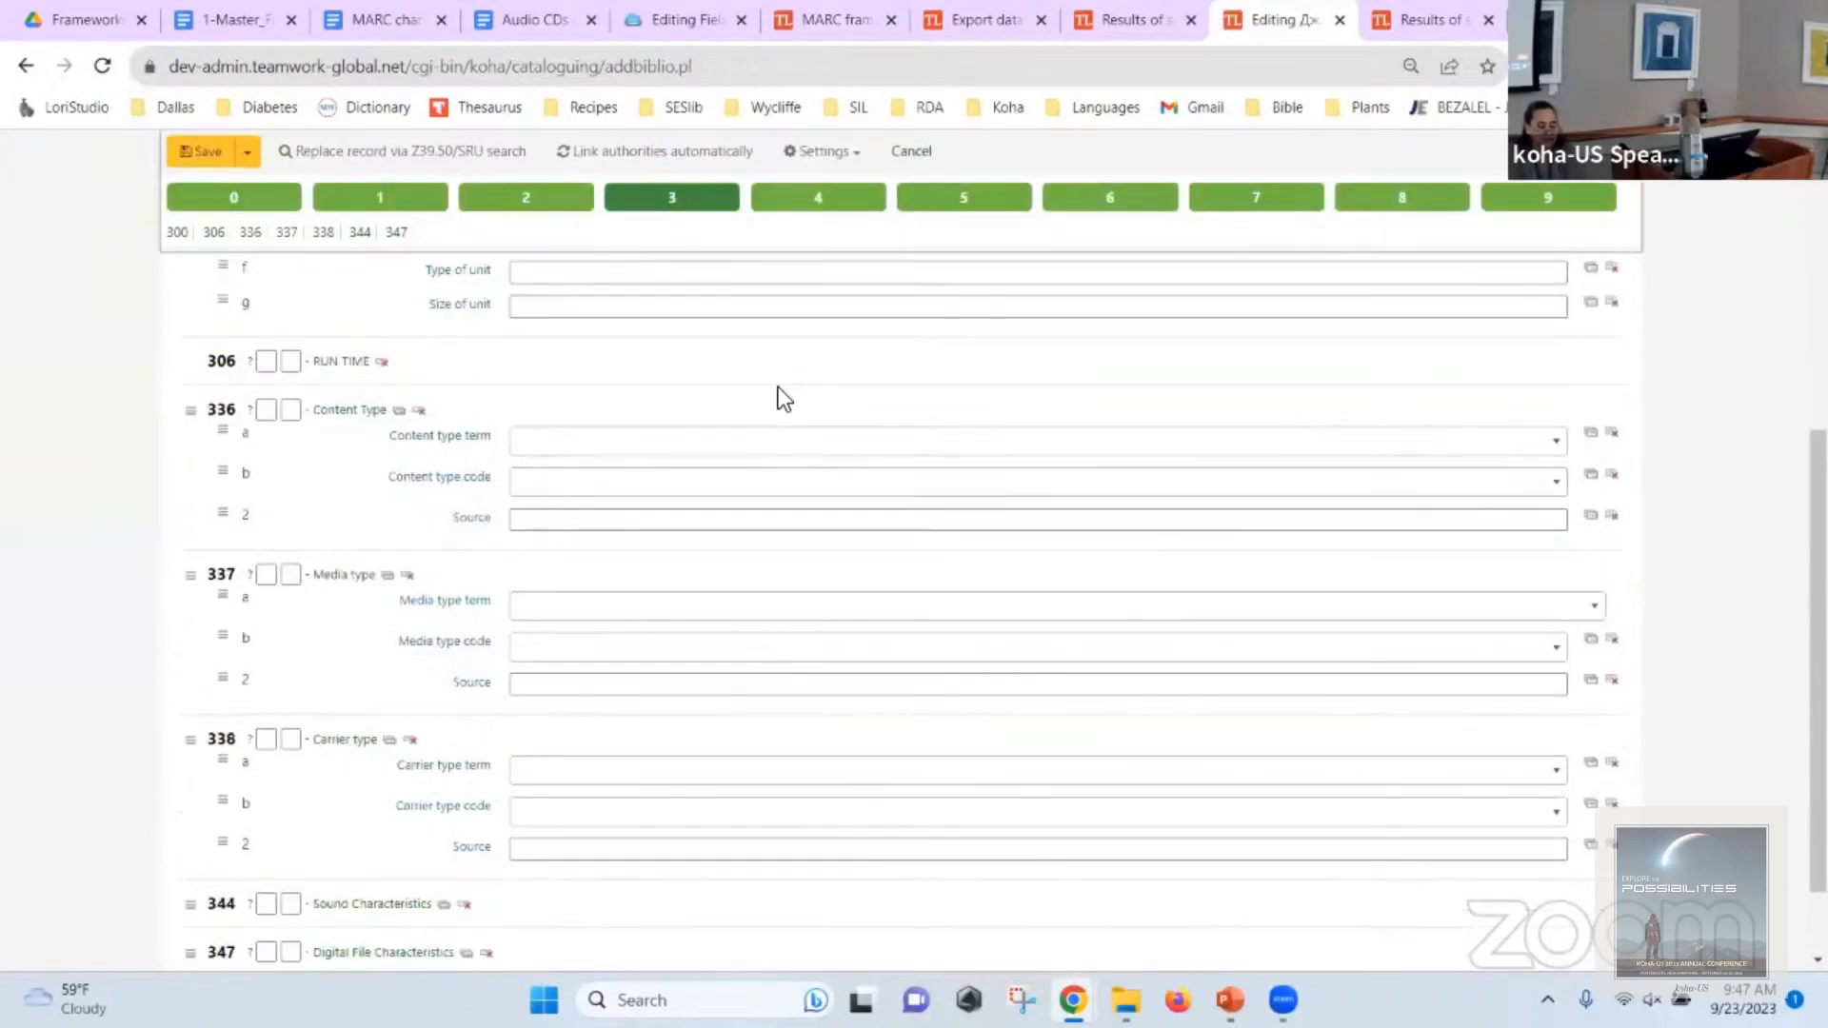
{"action": "scroll", "coordinate": [809, 381], "scroll_direction": "up", "scroll_amount": 4}
{"action": "scroll", "coordinate": [848, 370], "scroll_direction": "up", "scroll_amount": 2}
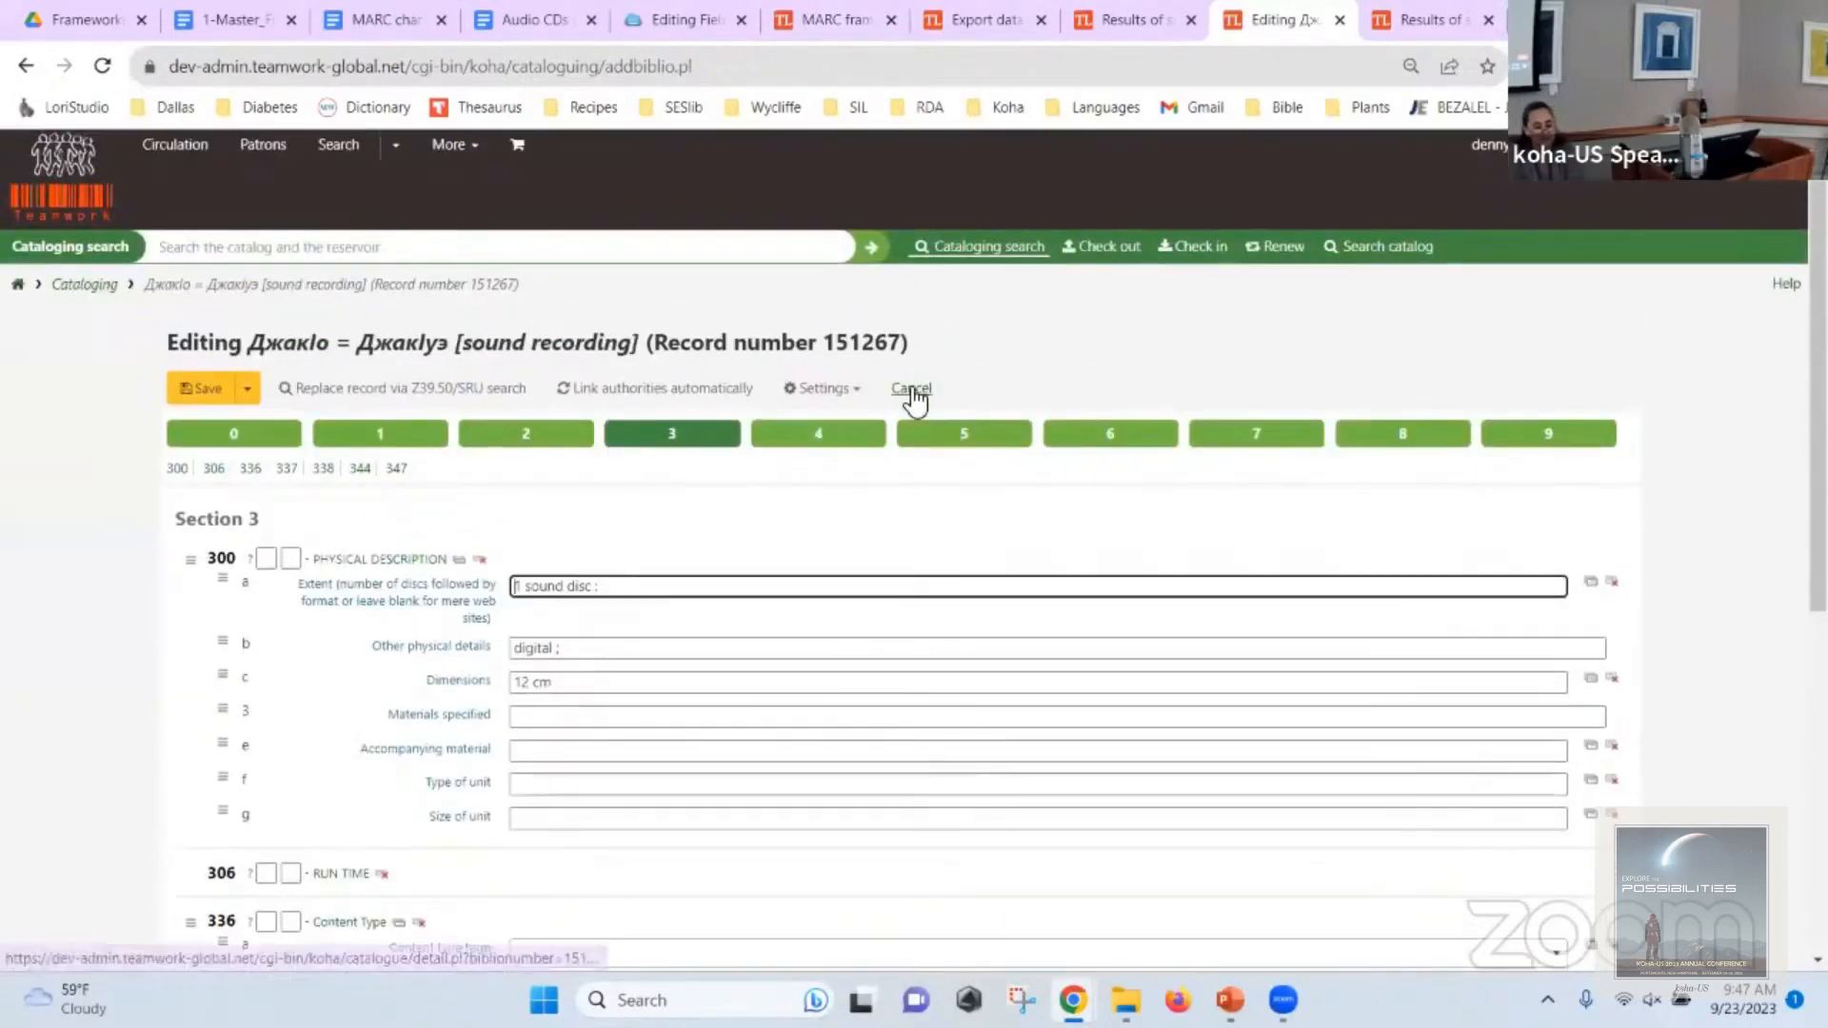
Save the sound recording record despite the unfilled important fields and reopen it for editing.
{"action": "left_click", "coordinate": [197, 393]}
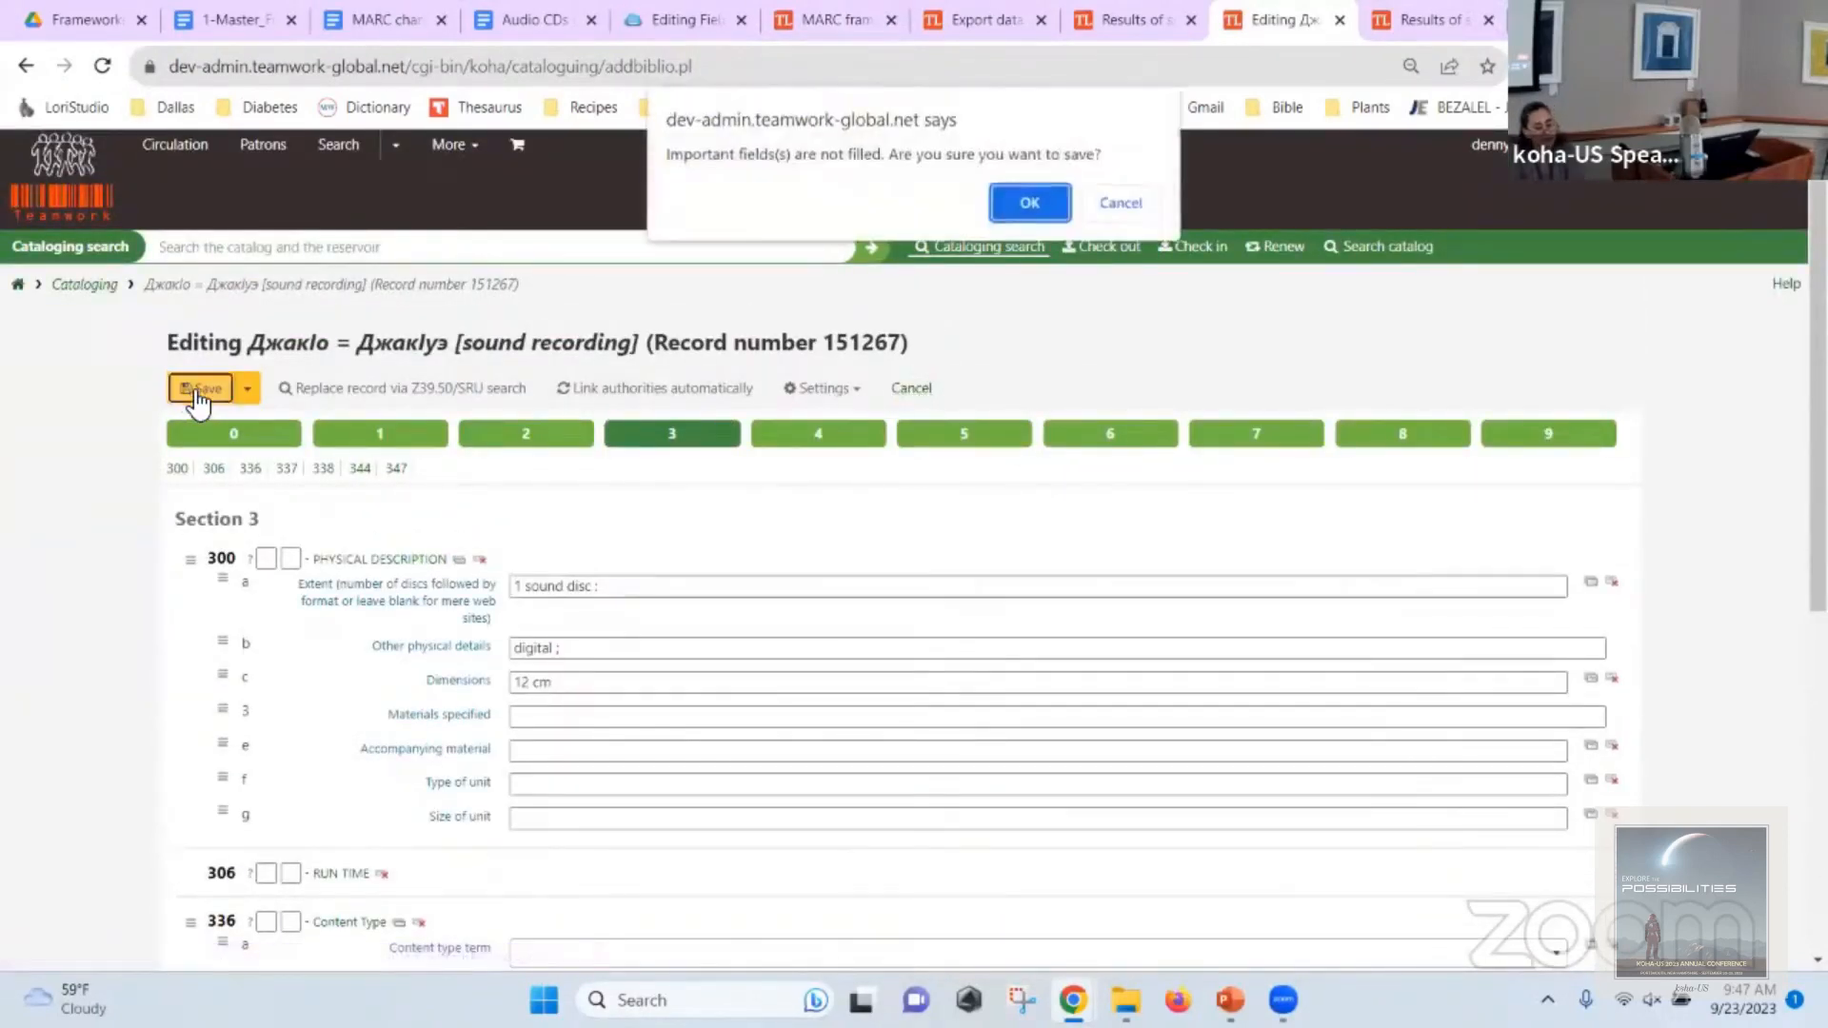
{"action": "left_click", "coordinate": [1030, 198]}
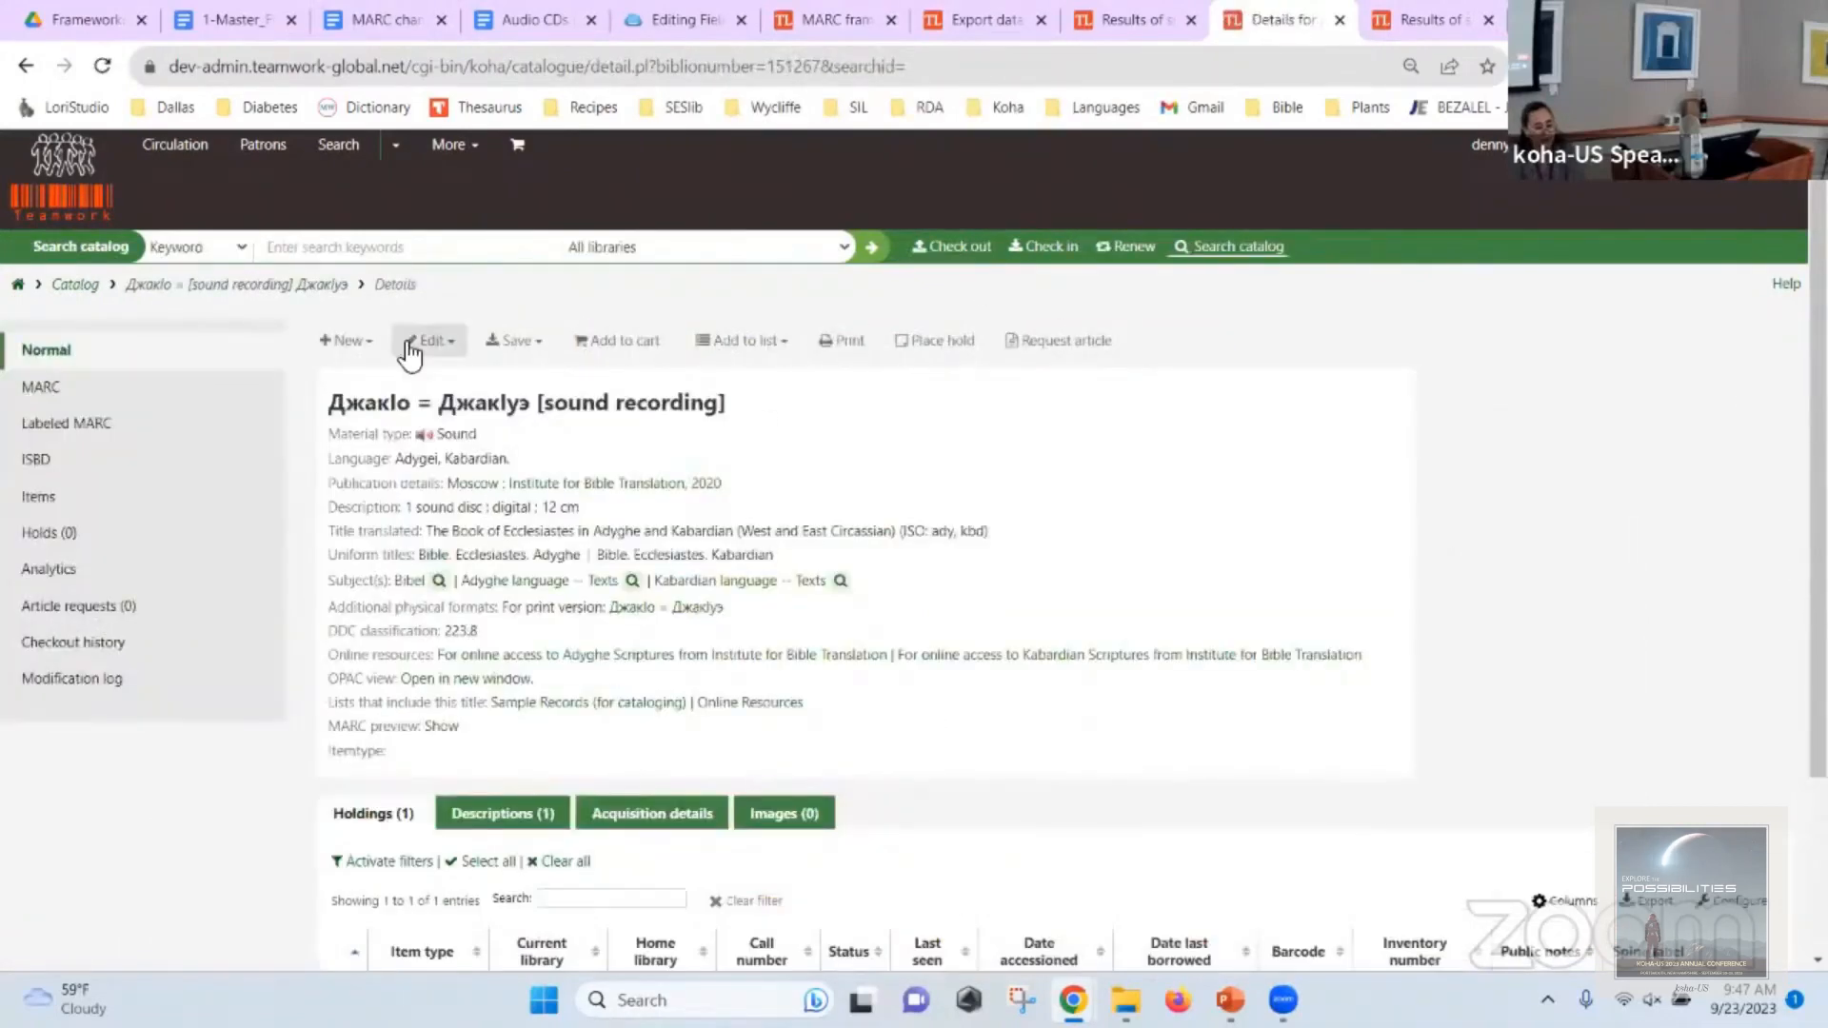
{"action": "left_click", "coordinate": [429, 345]}
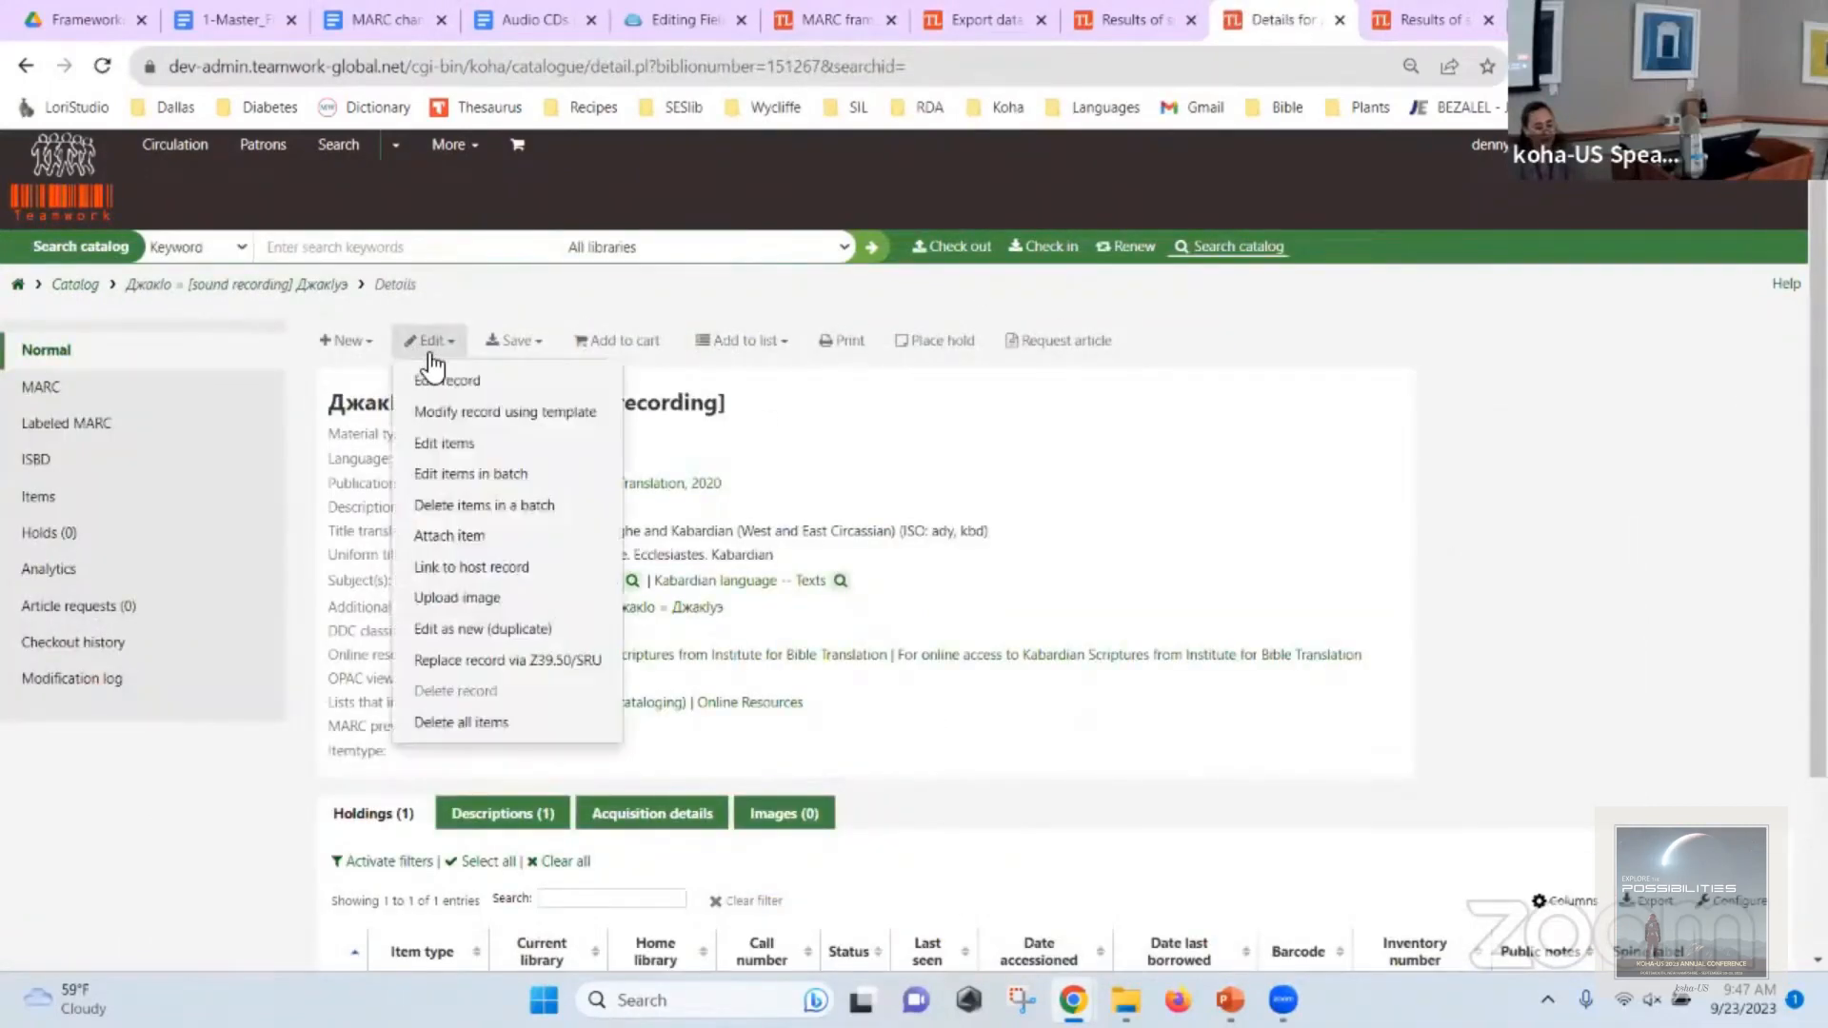
{"action": "left_click", "coordinate": [439, 378]}
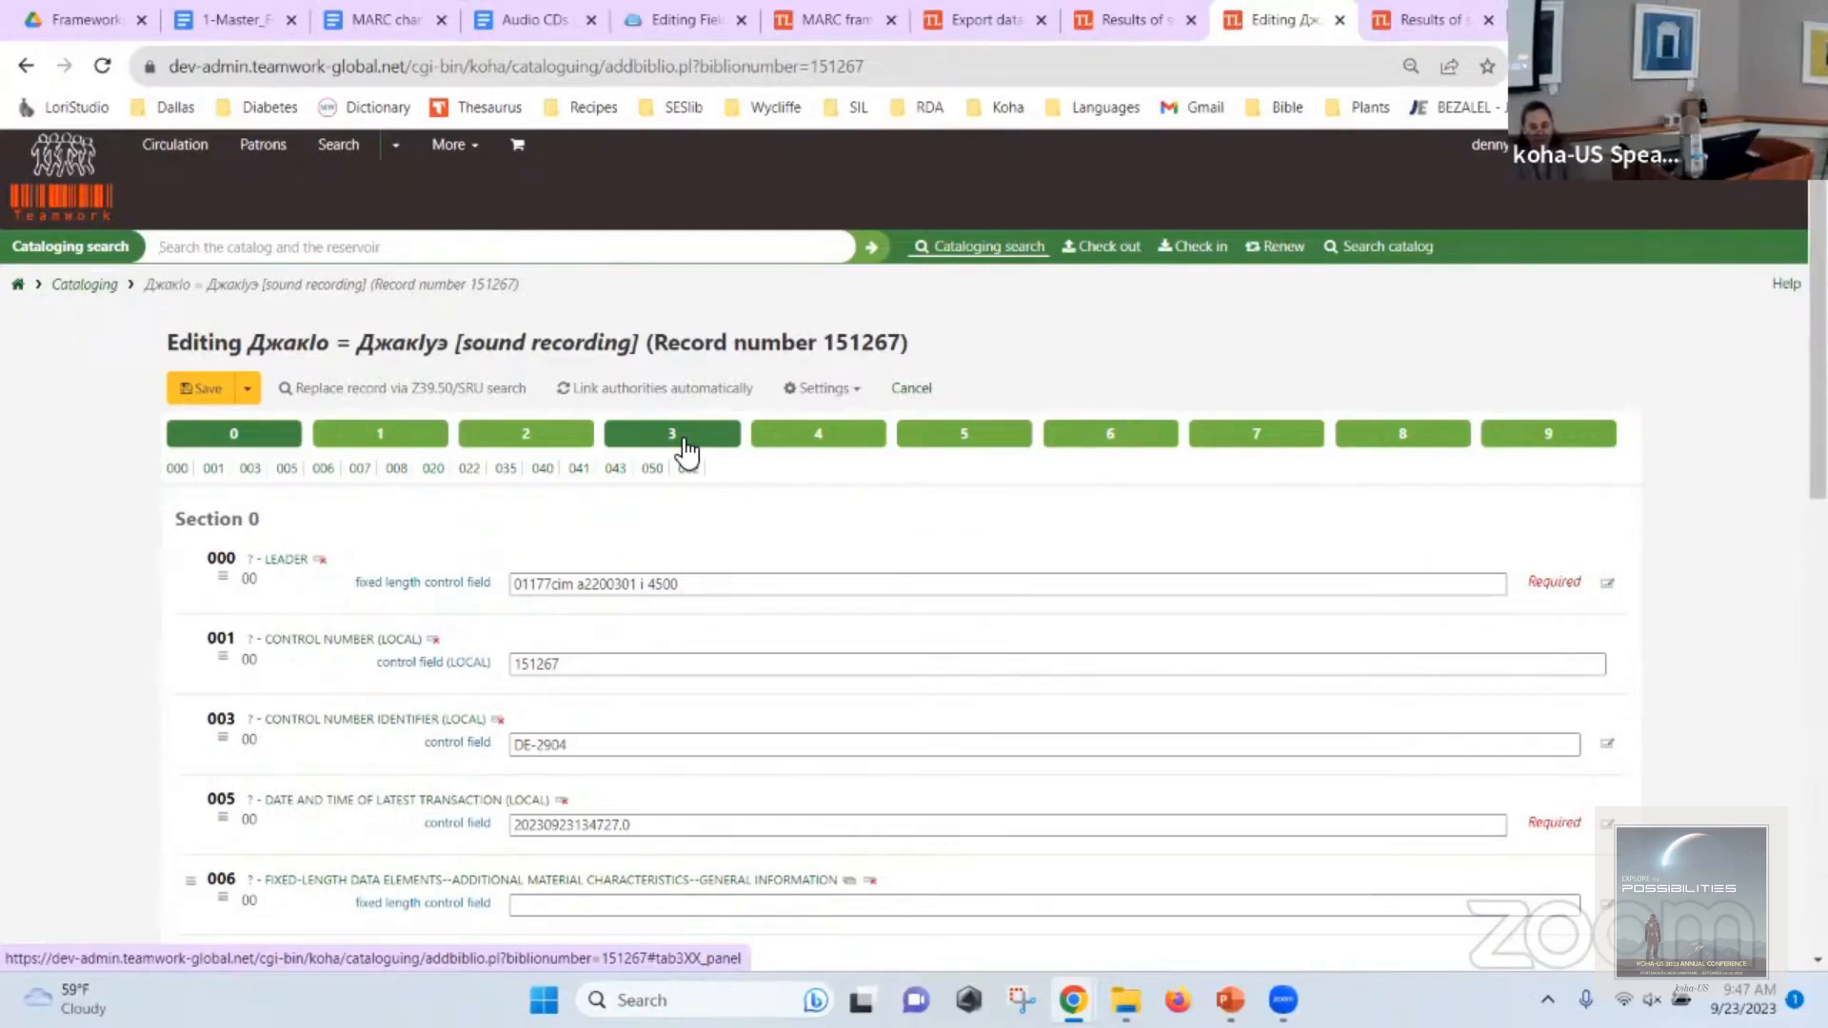
Open the authorized values in a separate tab and examine the values of category 336_RDA_content.
{"action": "left_click", "coordinate": [837, 19]}
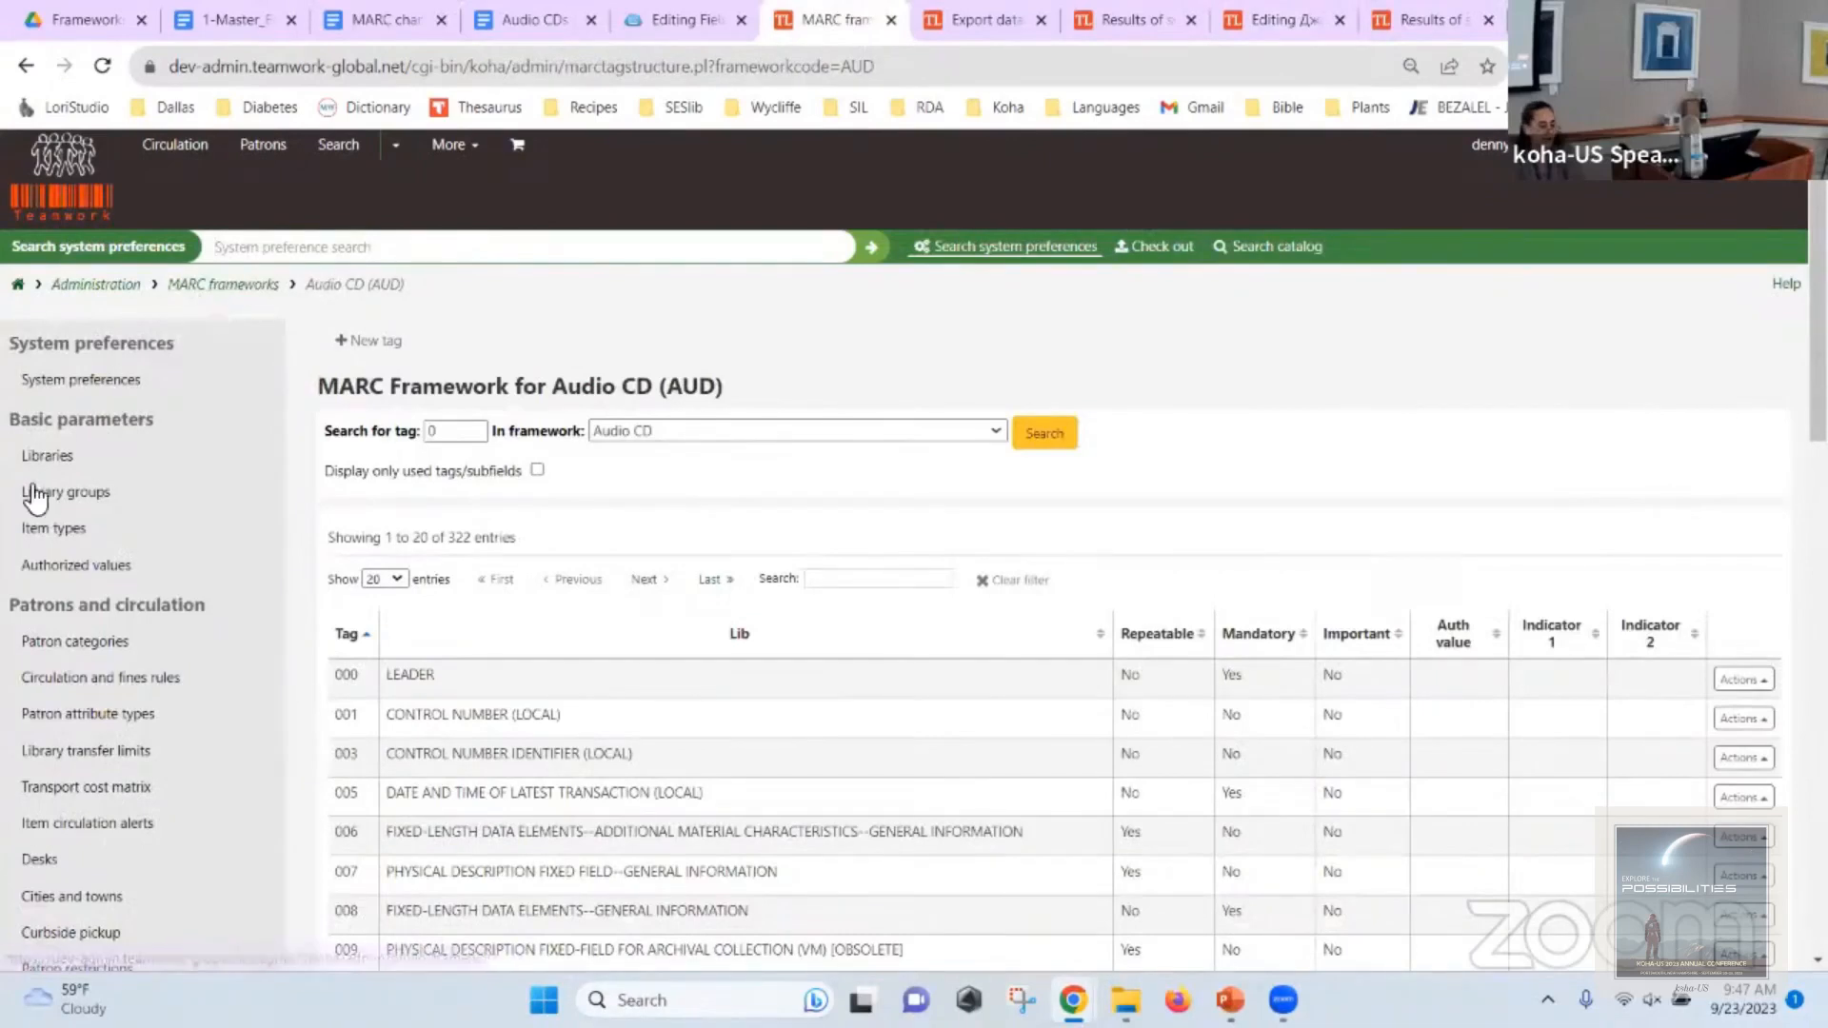
{"action": "right_click", "coordinate": [57, 571]}
{"action": "left_click", "coordinate": [111, 603]}
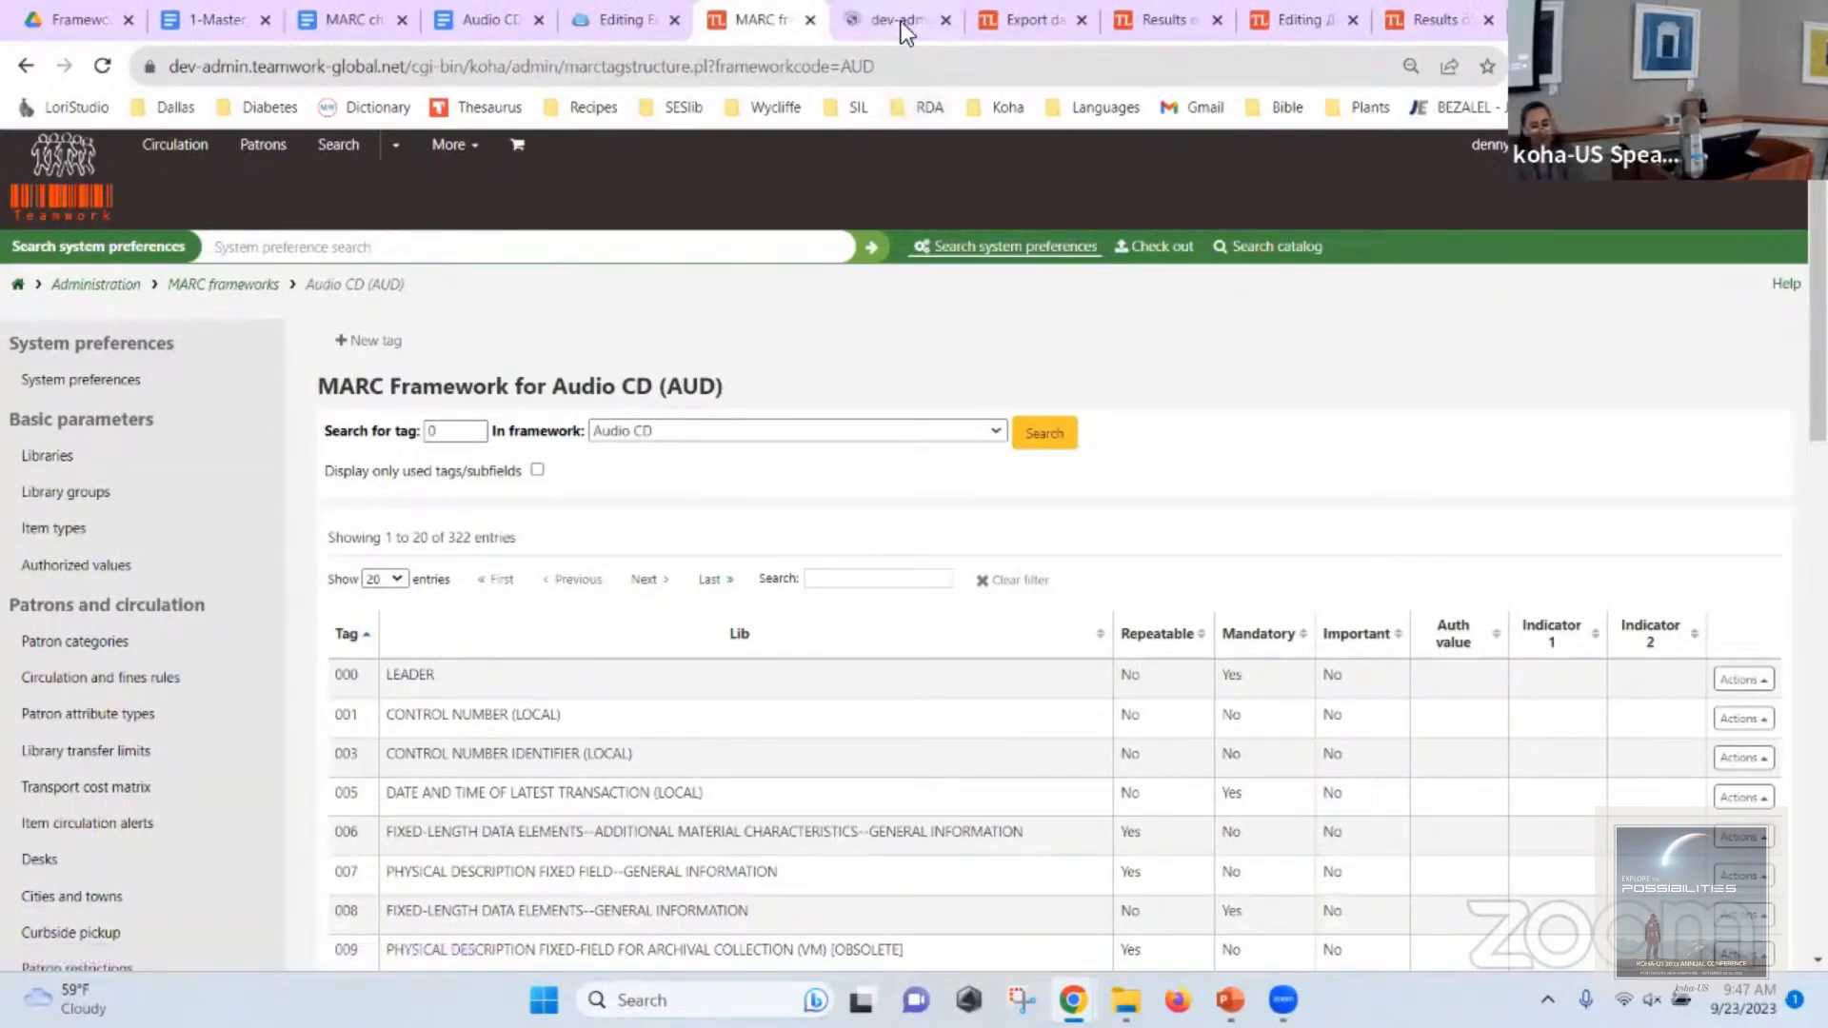
{"action": "left_click", "coordinate": [901, 21]}
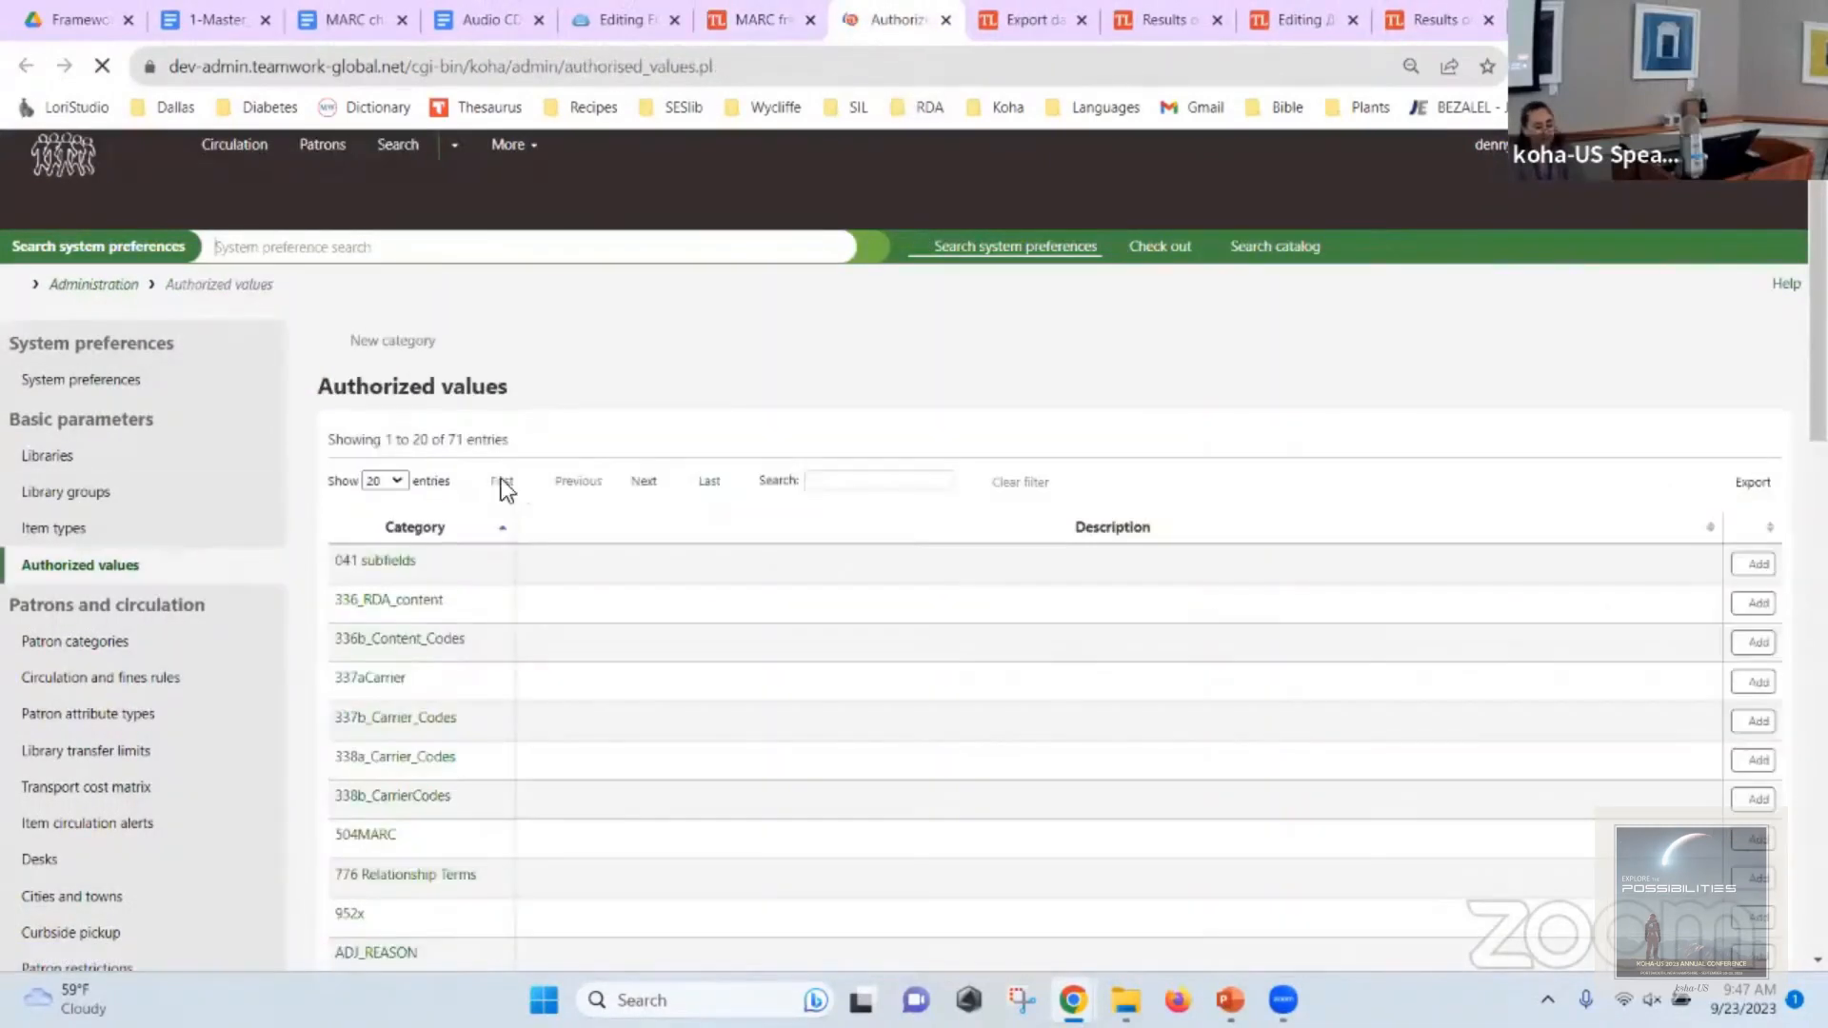
{"action": "left_click", "coordinate": [415, 602]}
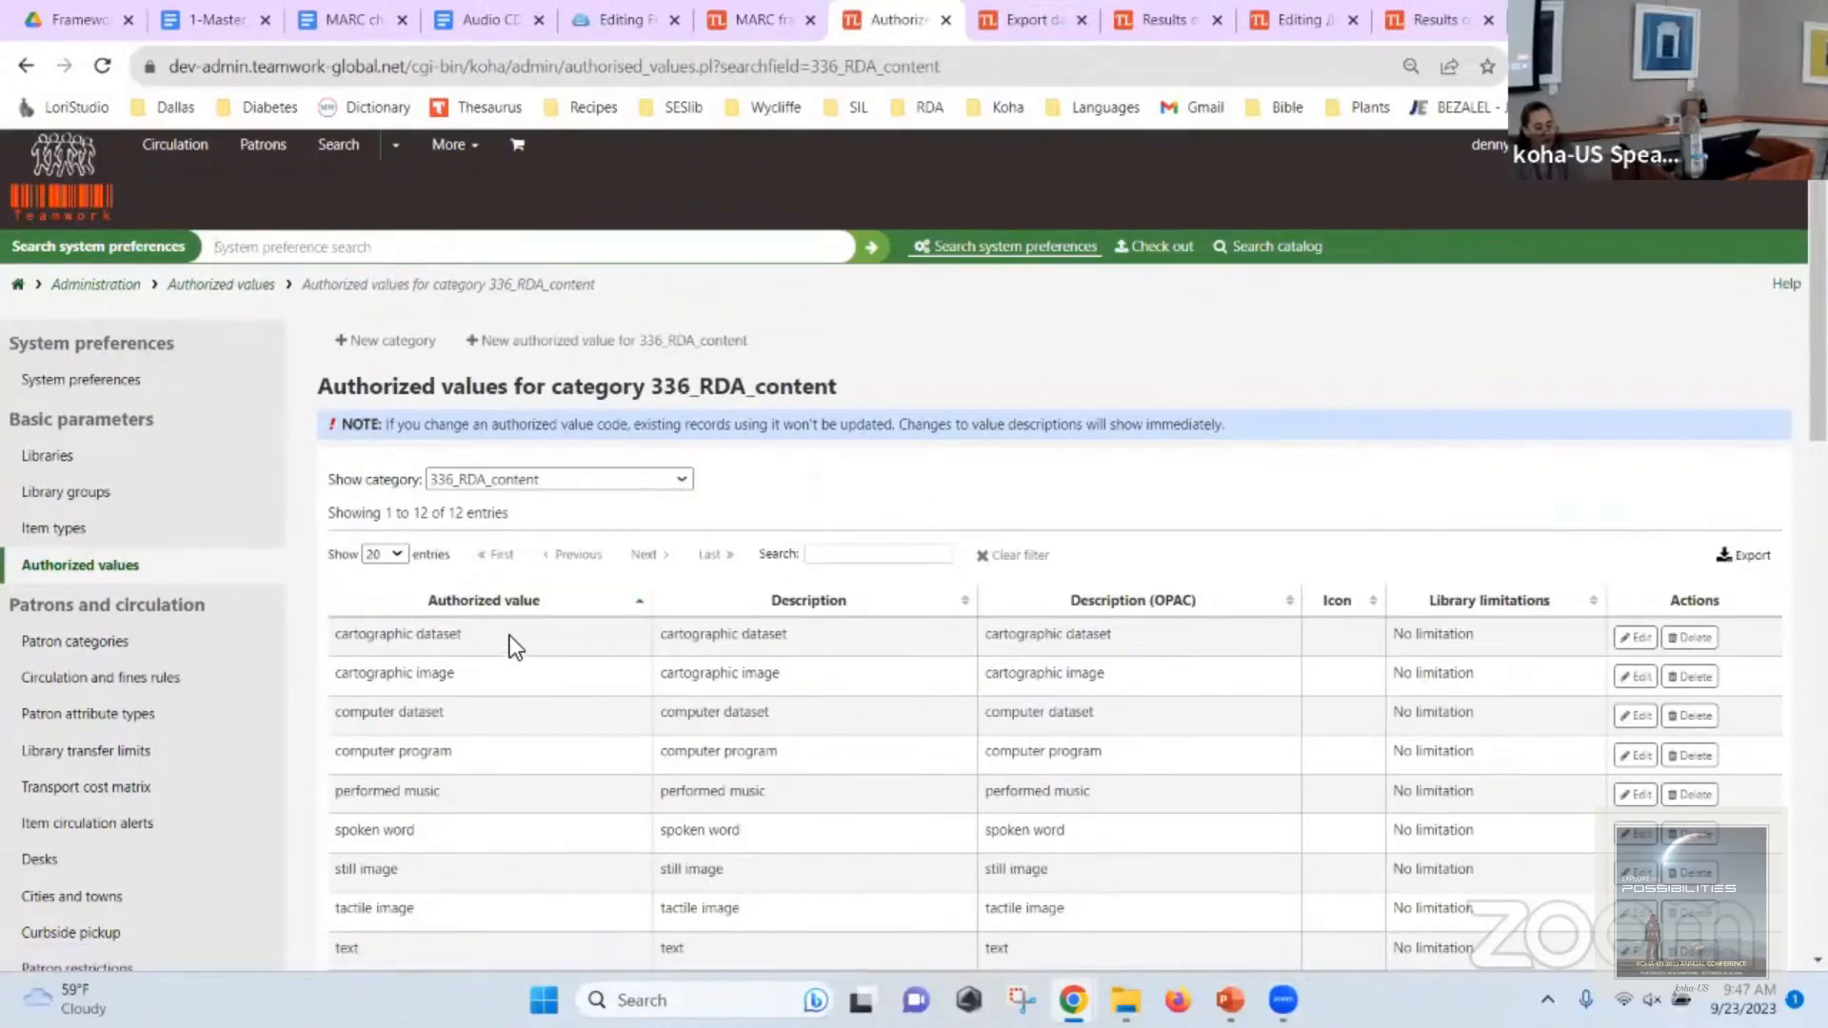
{"action": "left_click_drag", "start_coordinate": [484, 636], "coordinate": [333, 644]}
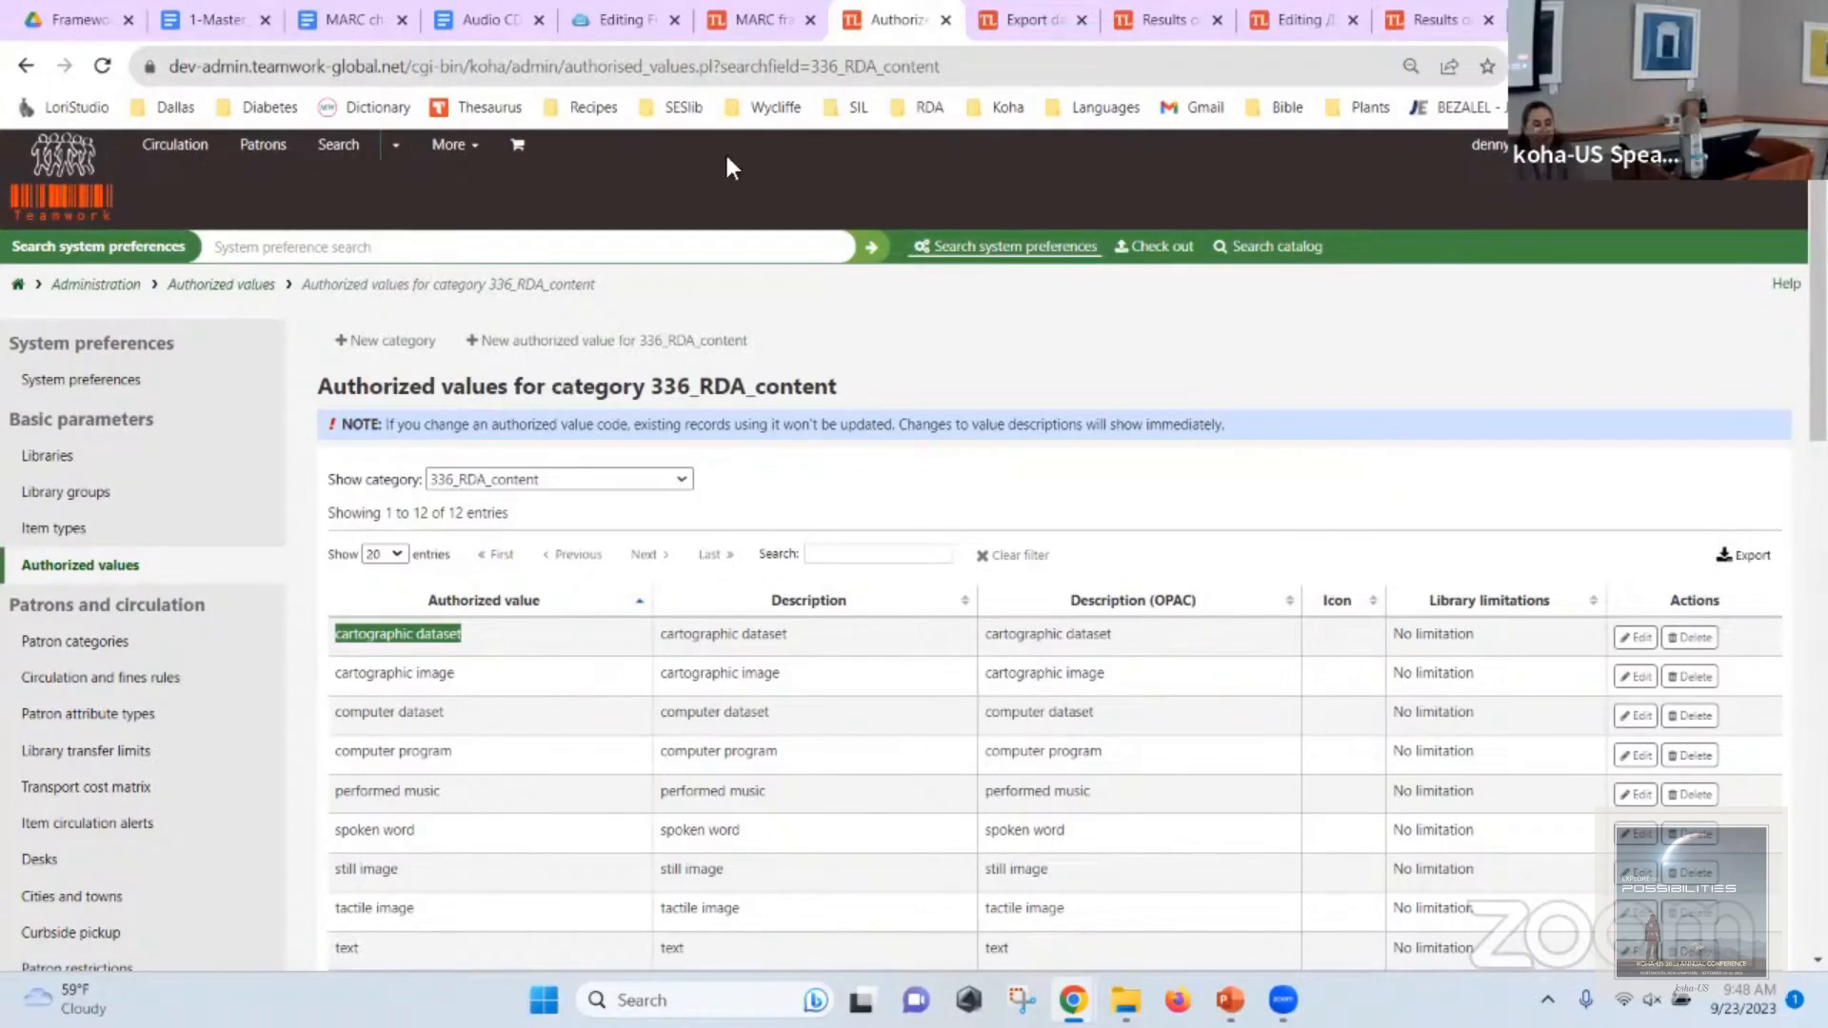
Switch the record being edited to the DVD framework and check the tag 336 and 337 subfields in Section 3.
{"action": "left_click", "coordinate": [748, 31]}
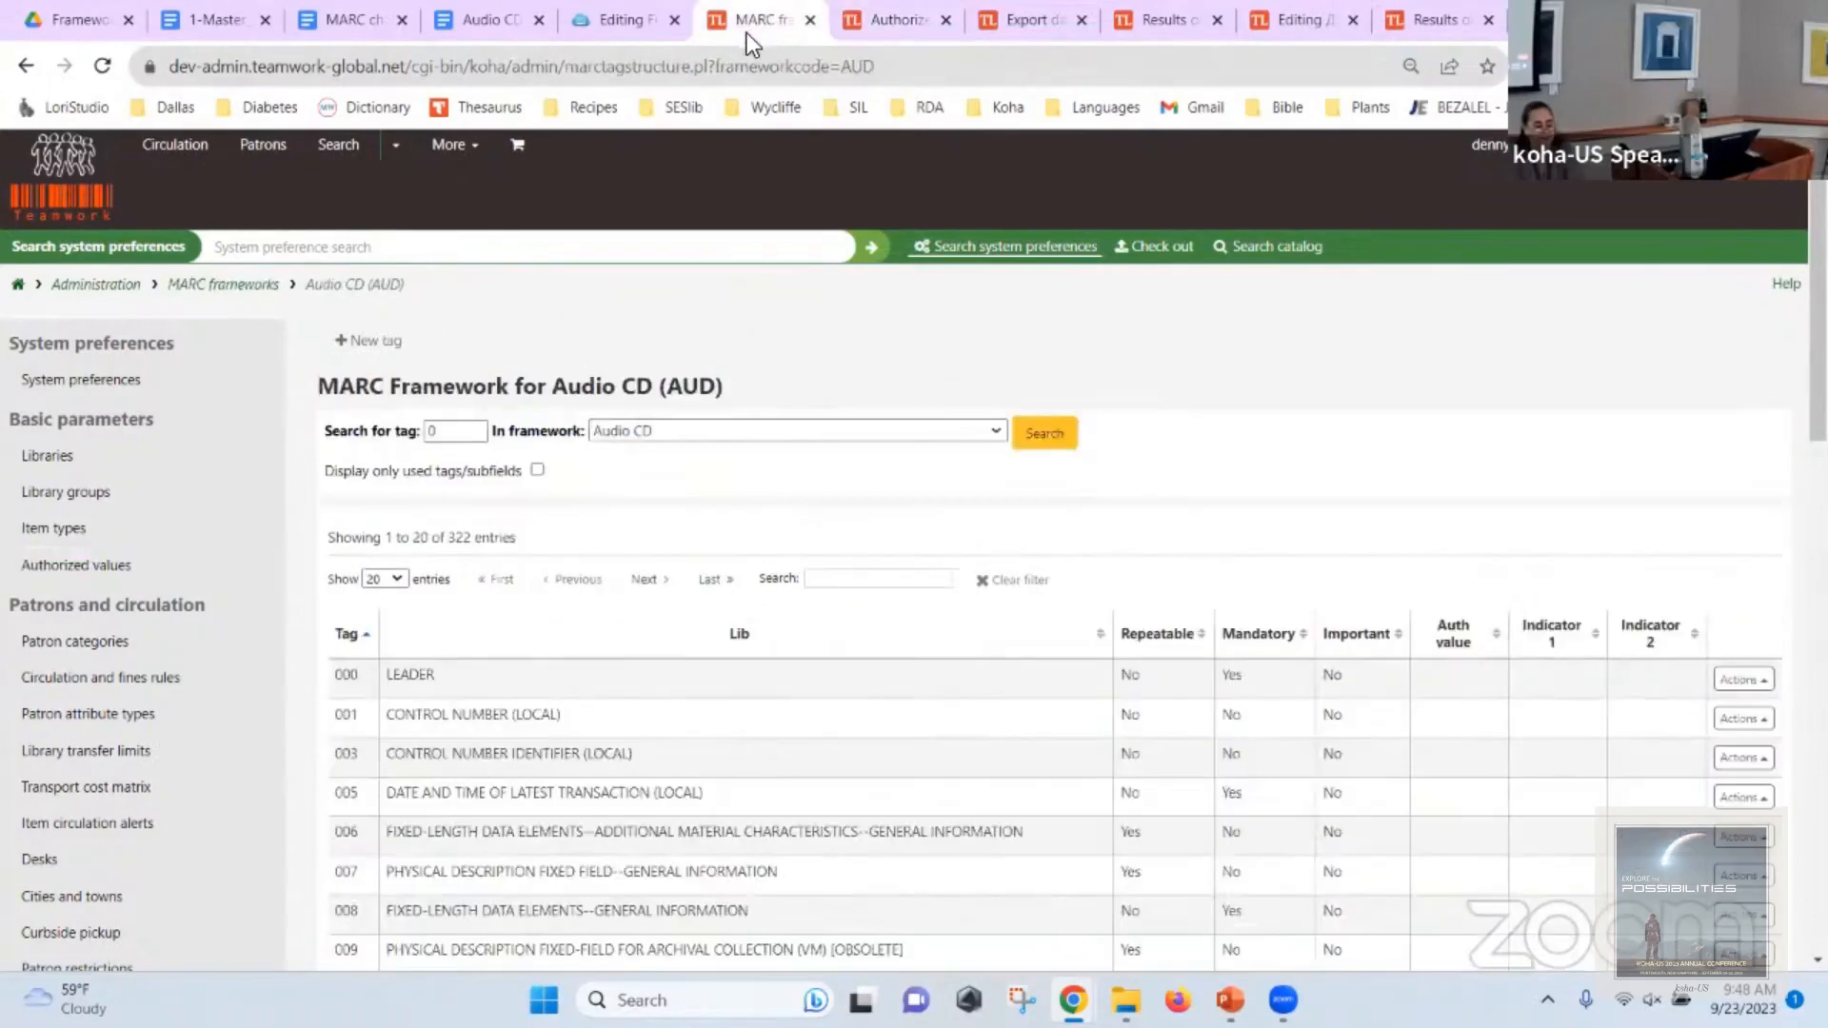
{"action": "left_click", "coordinate": [1140, 29]}
{"action": "left_click", "coordinate": [1300, 20]}
{"action": "left_click", "coordinate": [820, 388]}
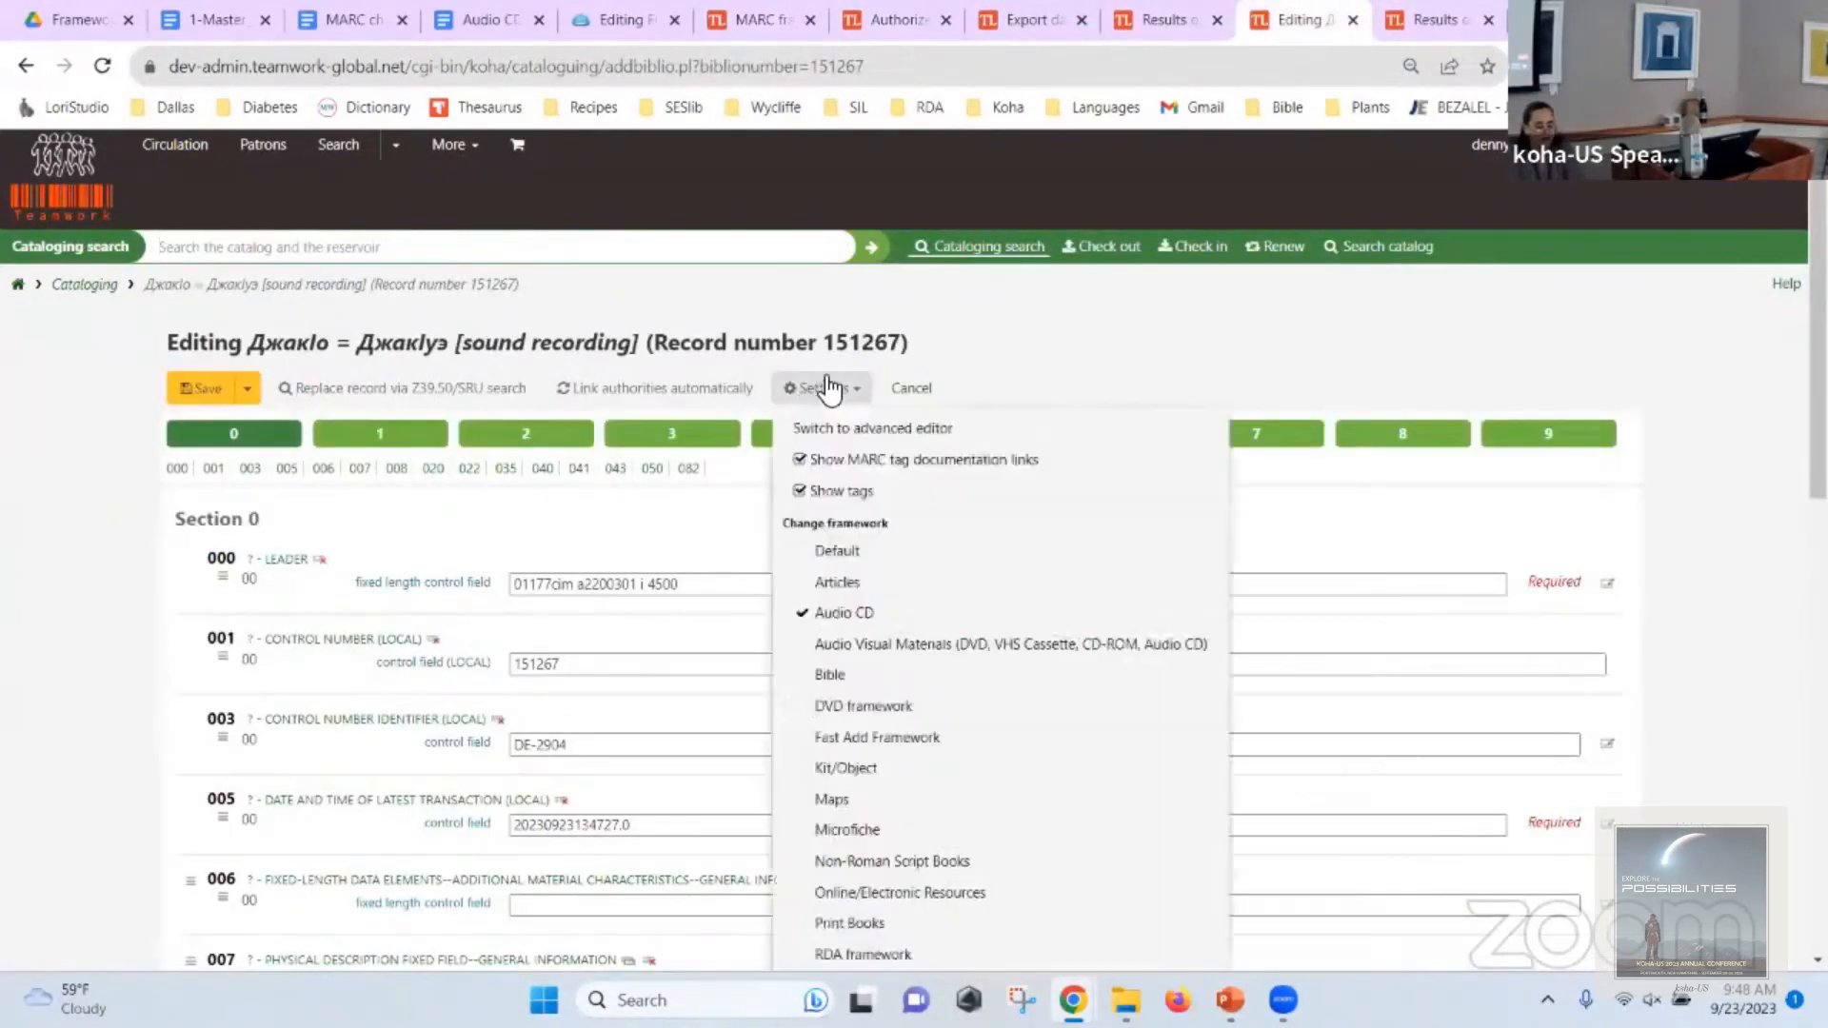
{"action": "left_click", "coordinate": [874, 706]}
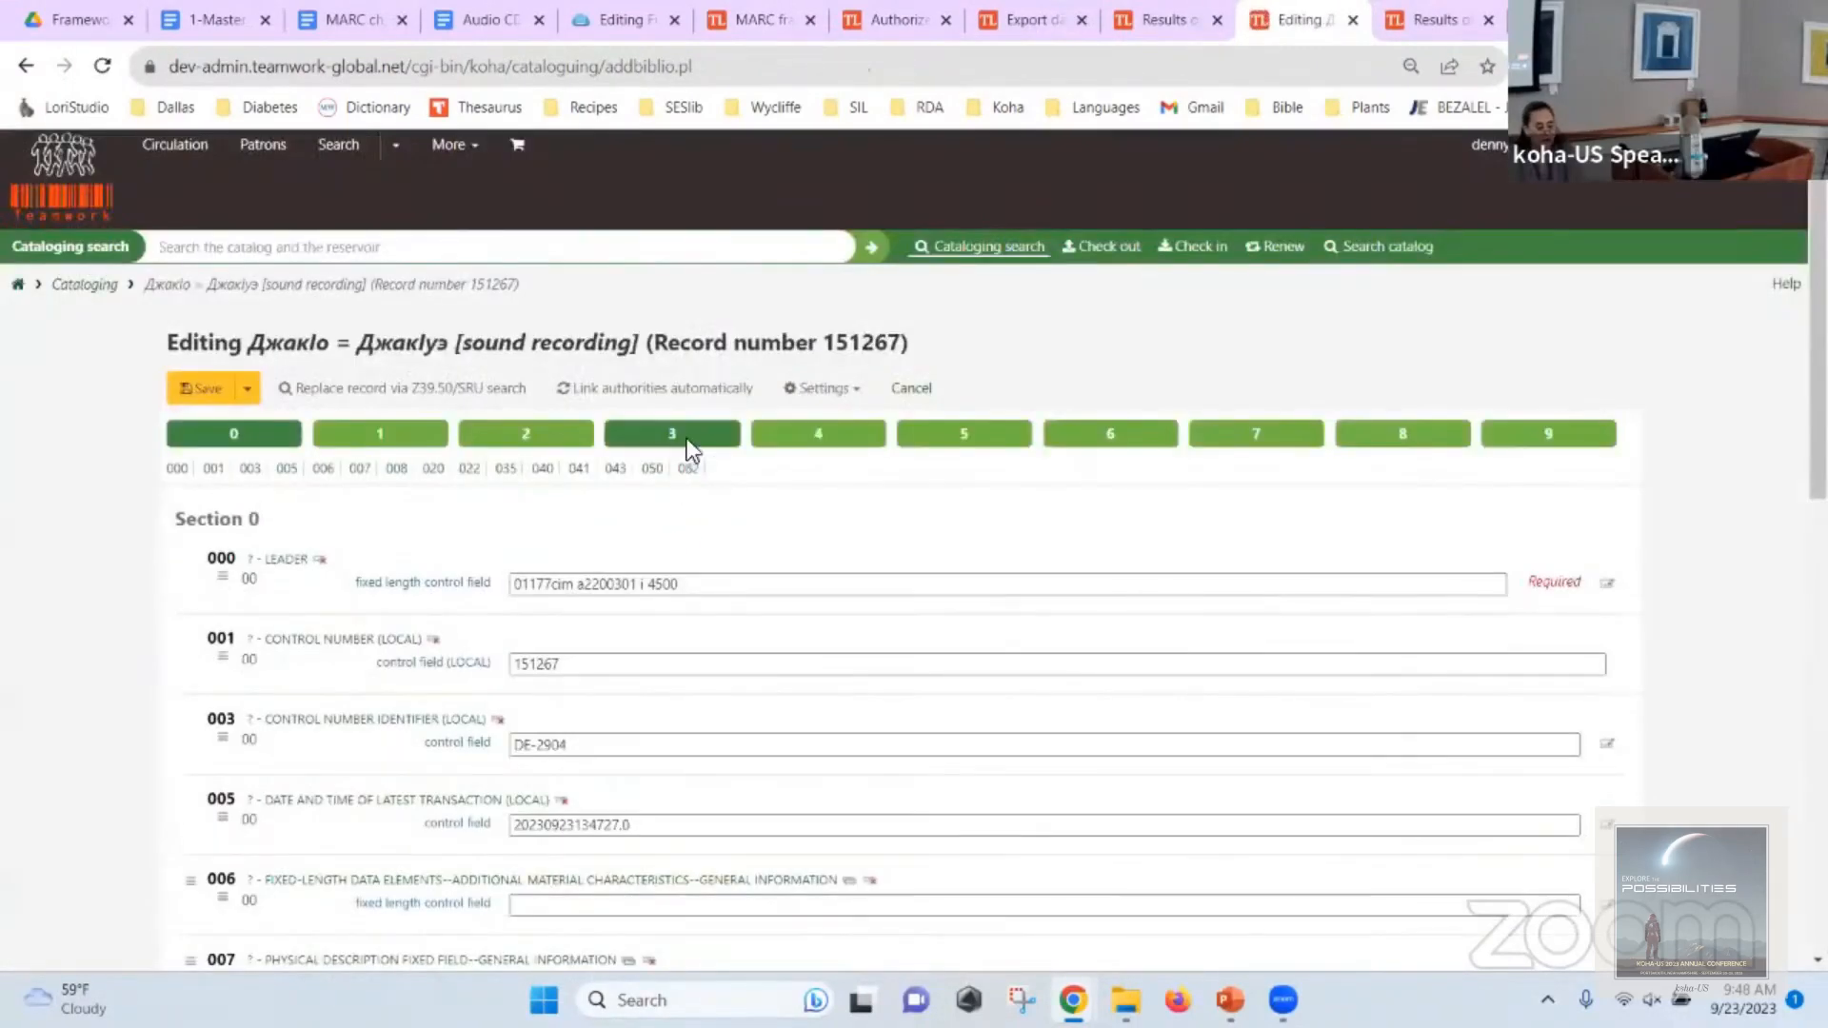
{"action": "left_click", "coordinate": [687, 438]}
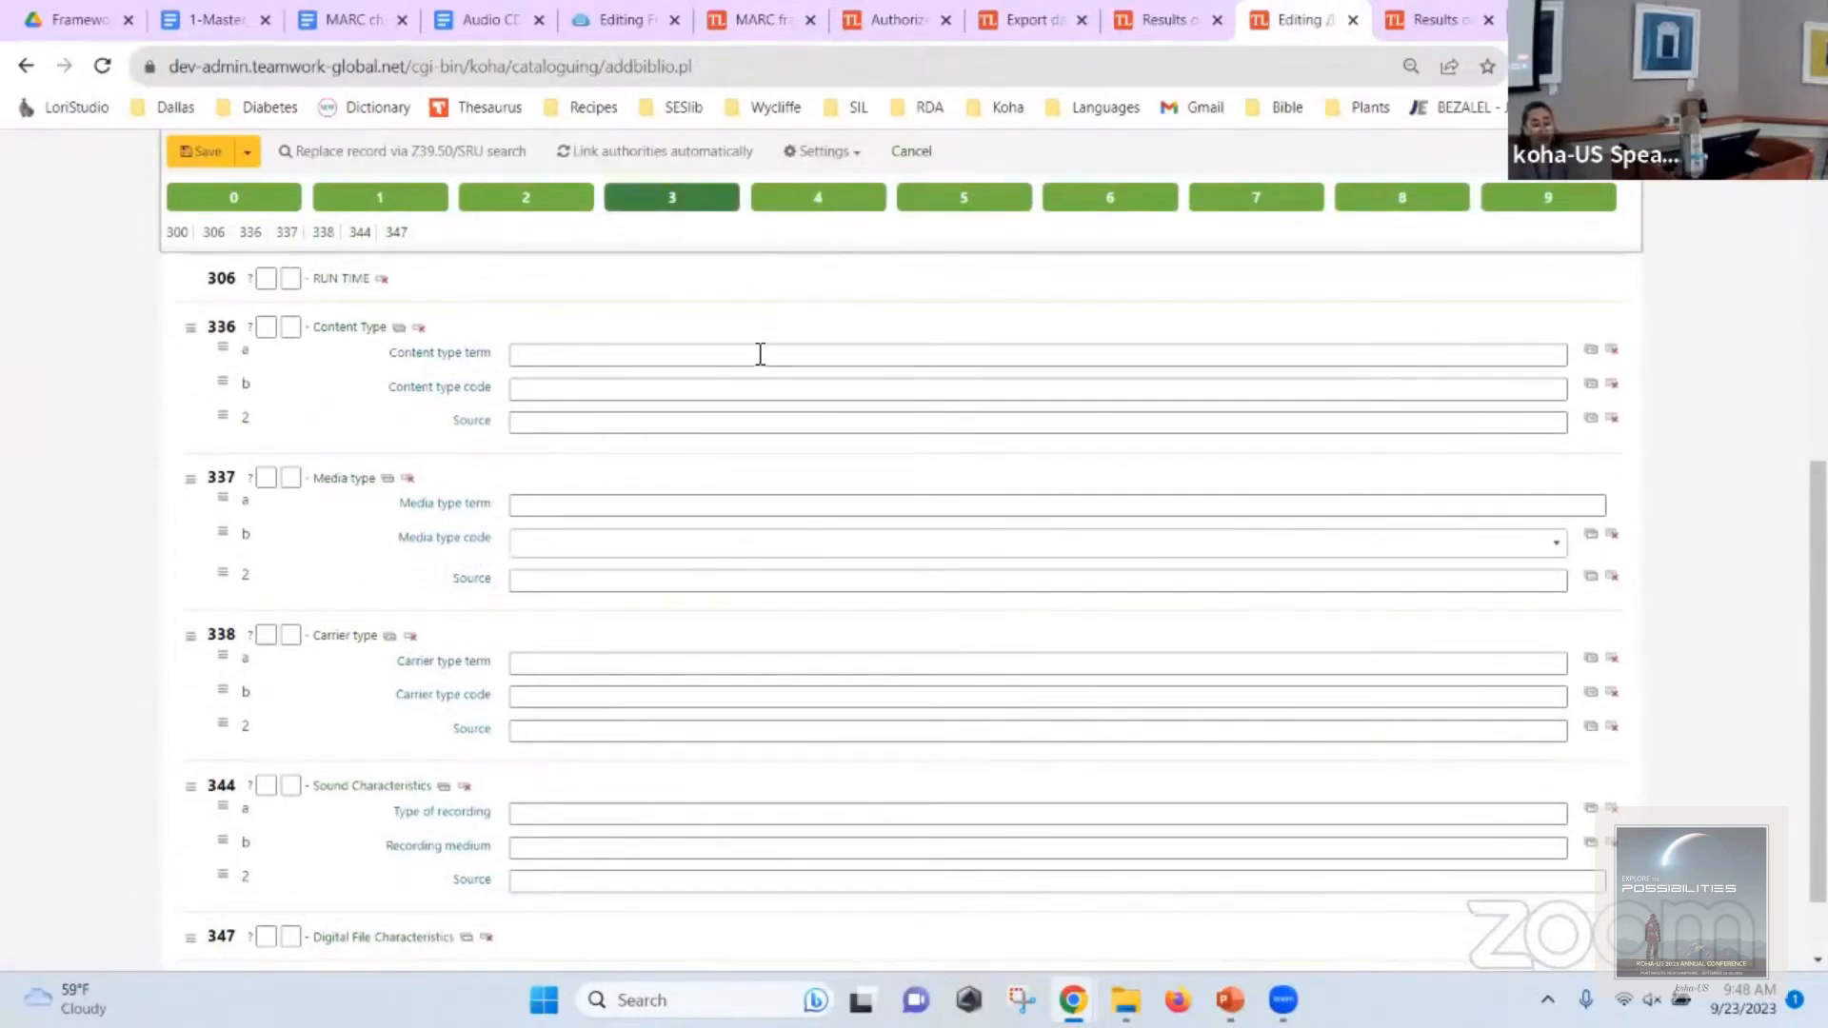
{"action": "left_click", "coordinate": [655, 555]}
{"action": "left_click", "coordinate": [655, 555]}
{"action": "left_click", "coordinate": [647, 395]}
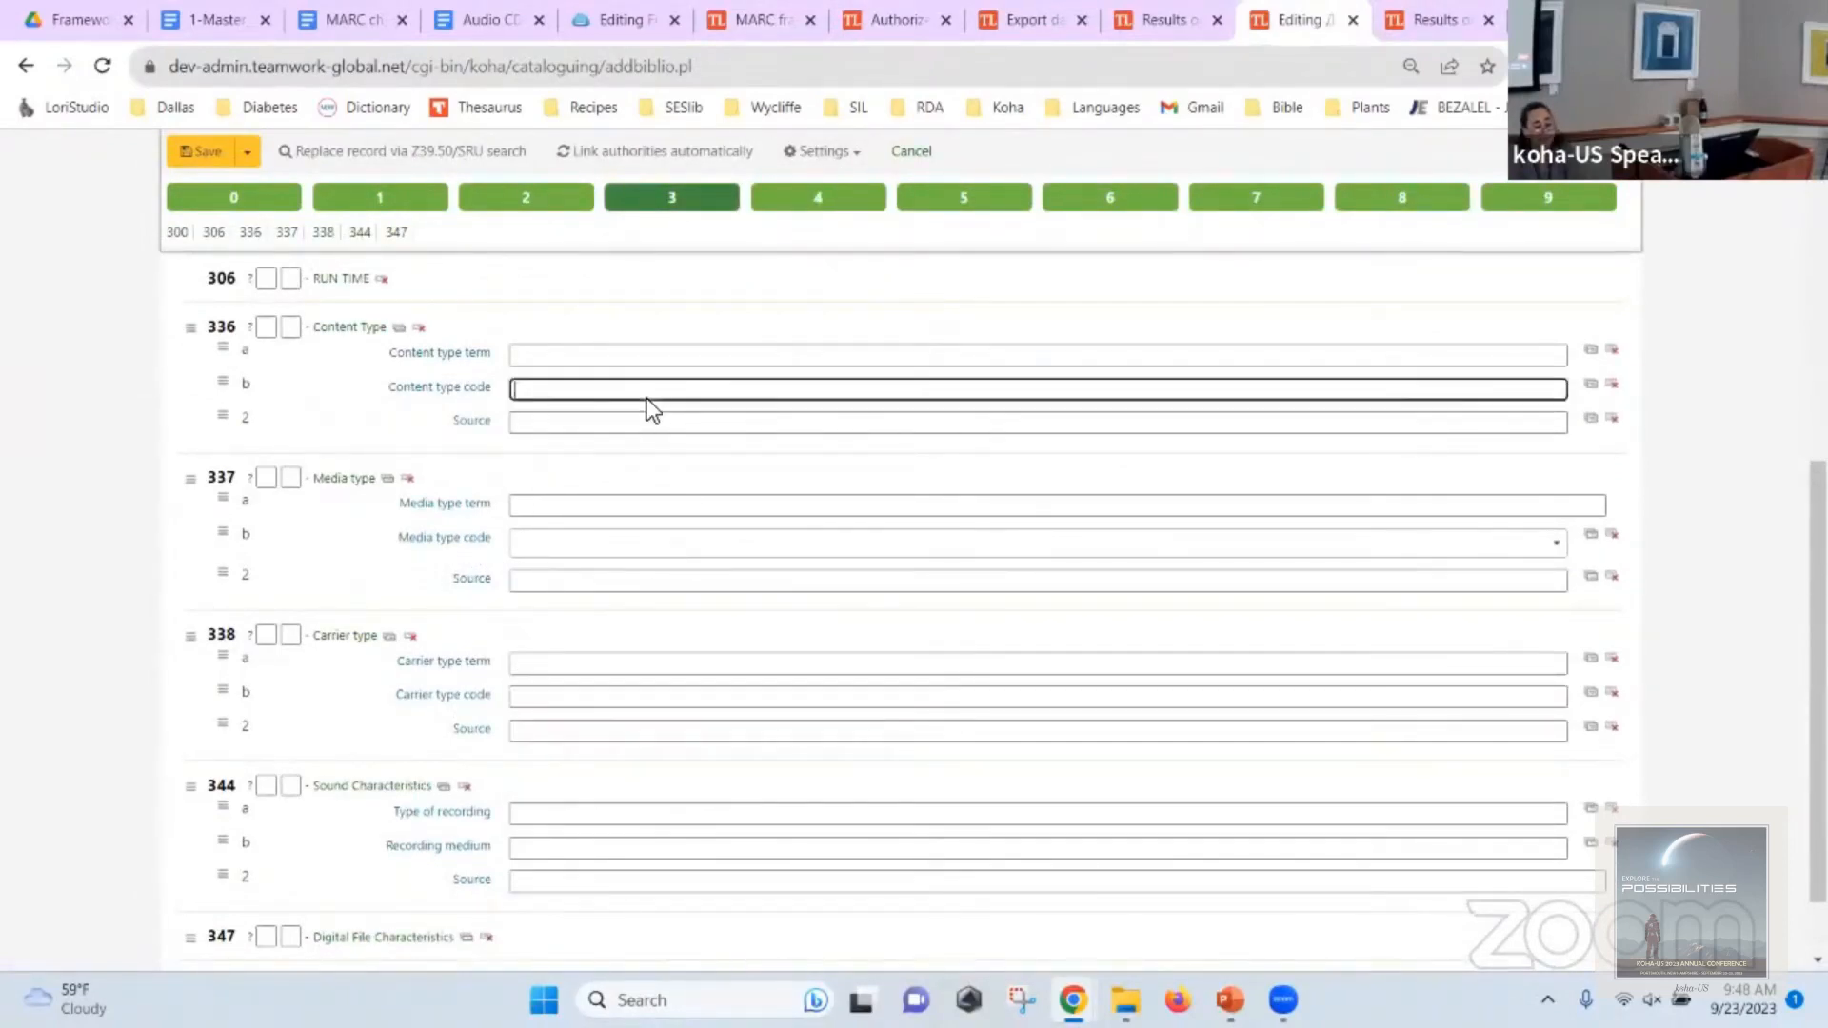
Search the Audio CD framework structure for tag 337 and view the available actions for Media type.
{"action": "left_click", "coordinate": [740, 27]}
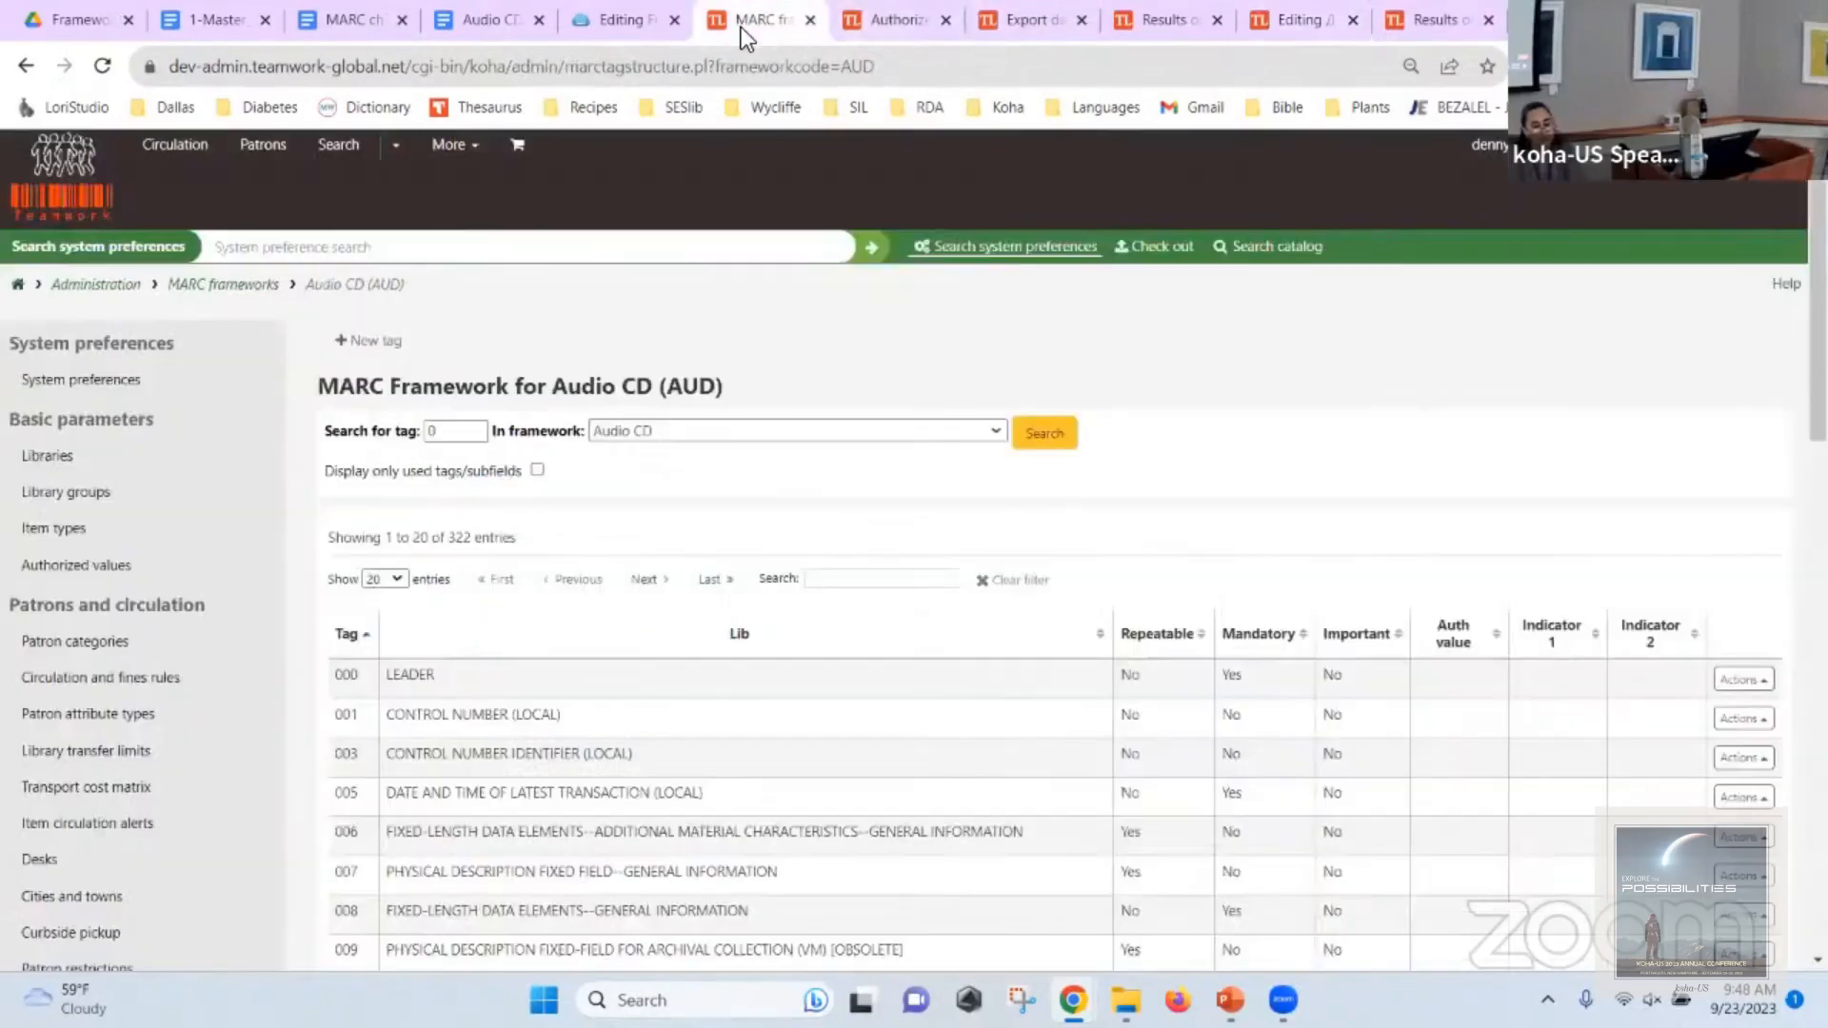
{"action": "left_click", "coordinate": [457, 438]}
{"action": "type", "text": "337"}
{"action": "key", "text": "Return"}
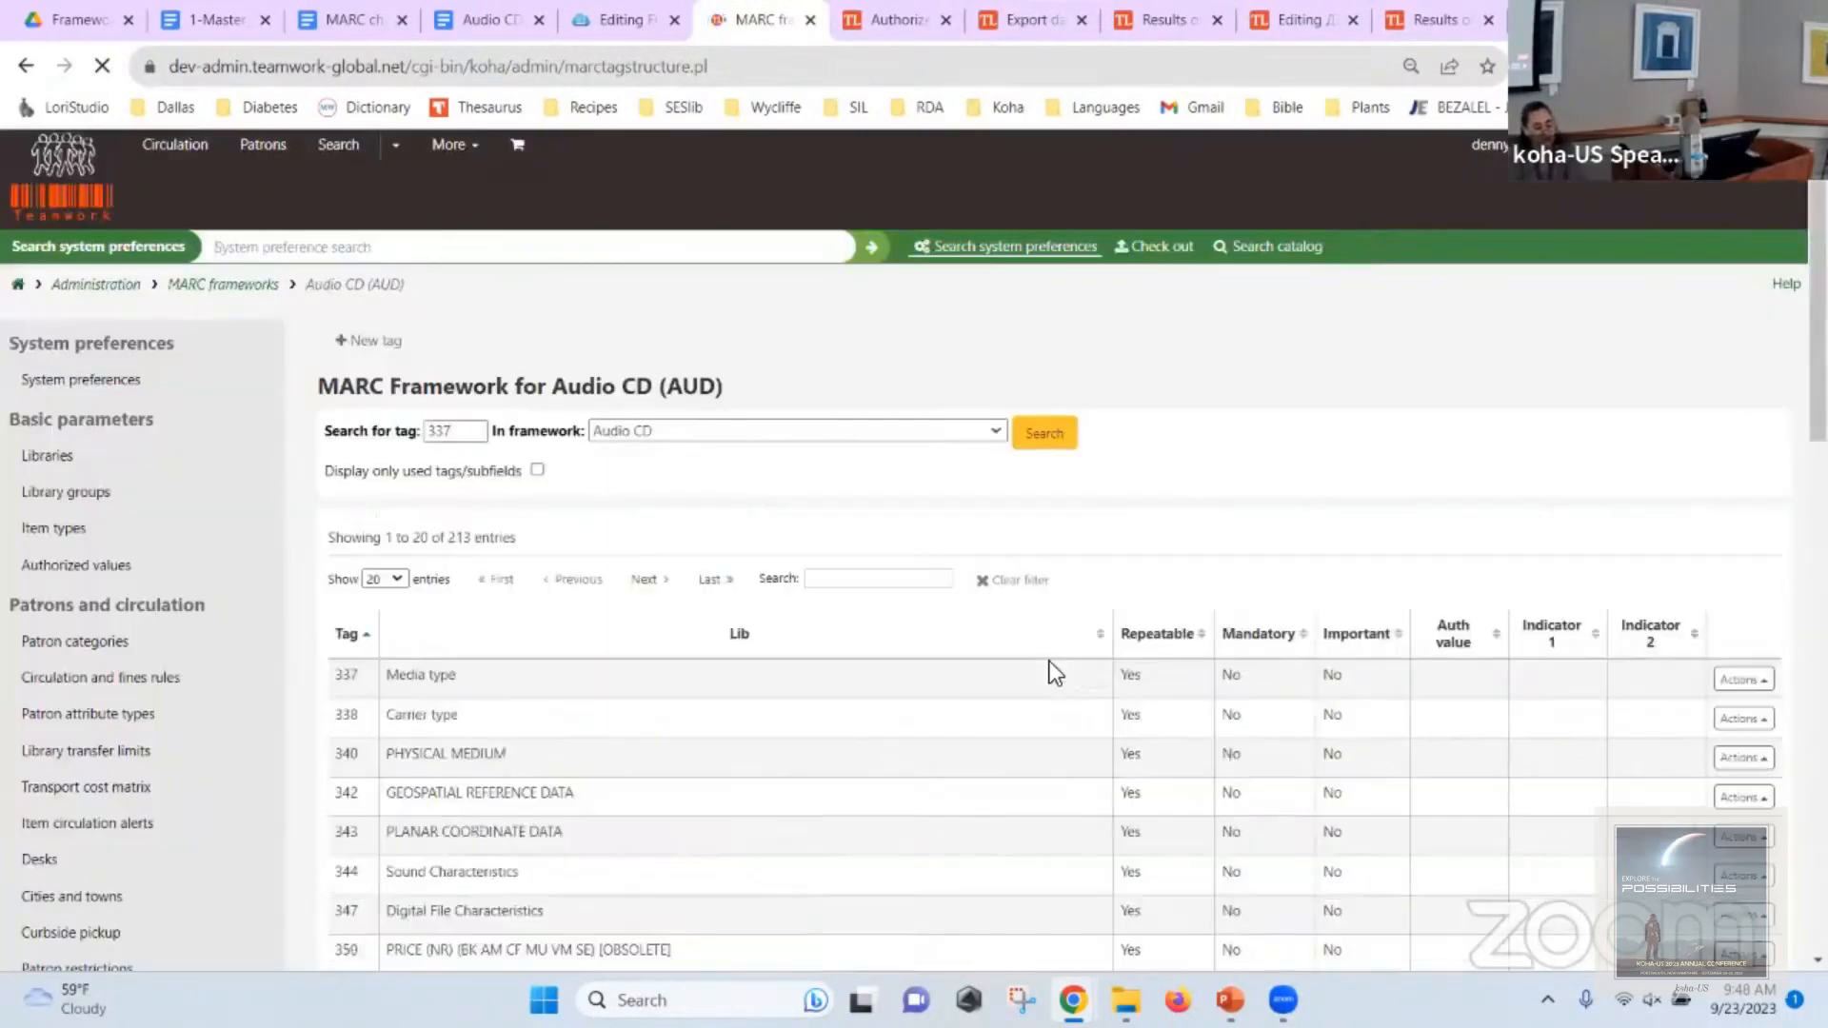
{"action": "left_click", "coordinate": [1742, 680]}
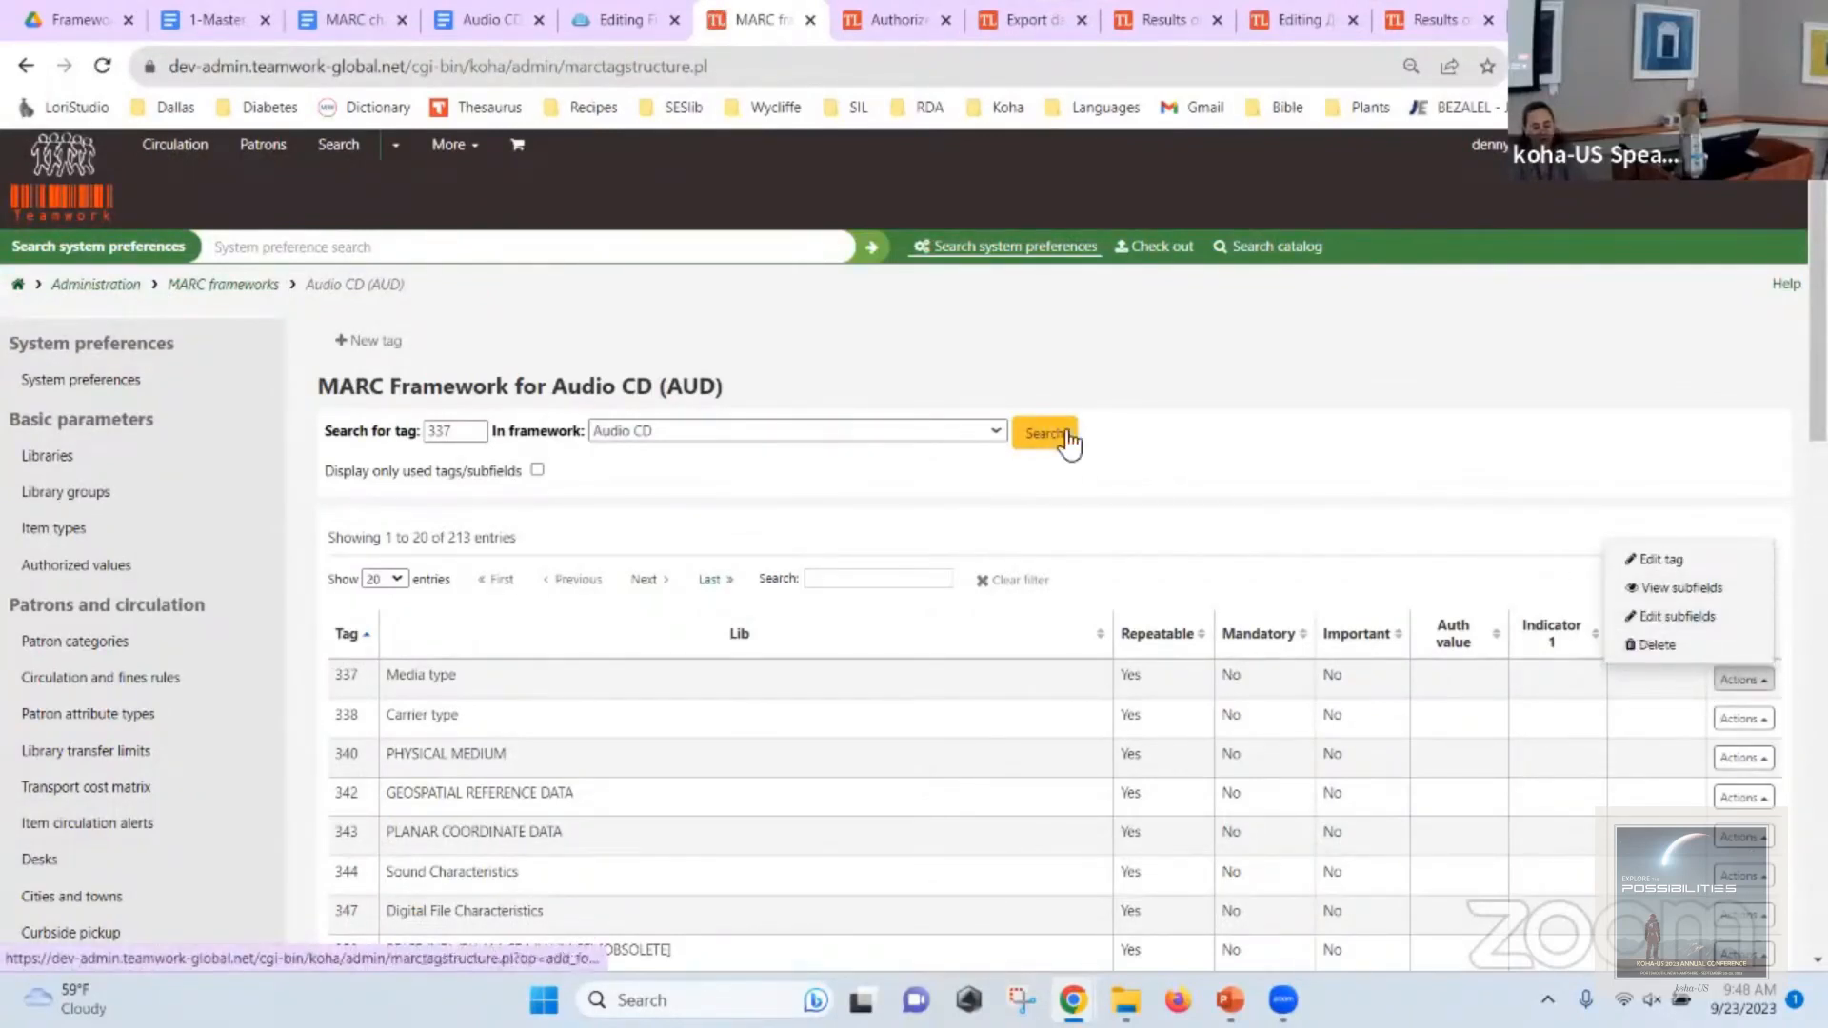
{"action": "left_click", "coordinate": [1202, 333]}
Return to the sound recording record being edited and switch it to the Audio CD framework.
{"action": "left_click", "coordinate": [1150, 25]}
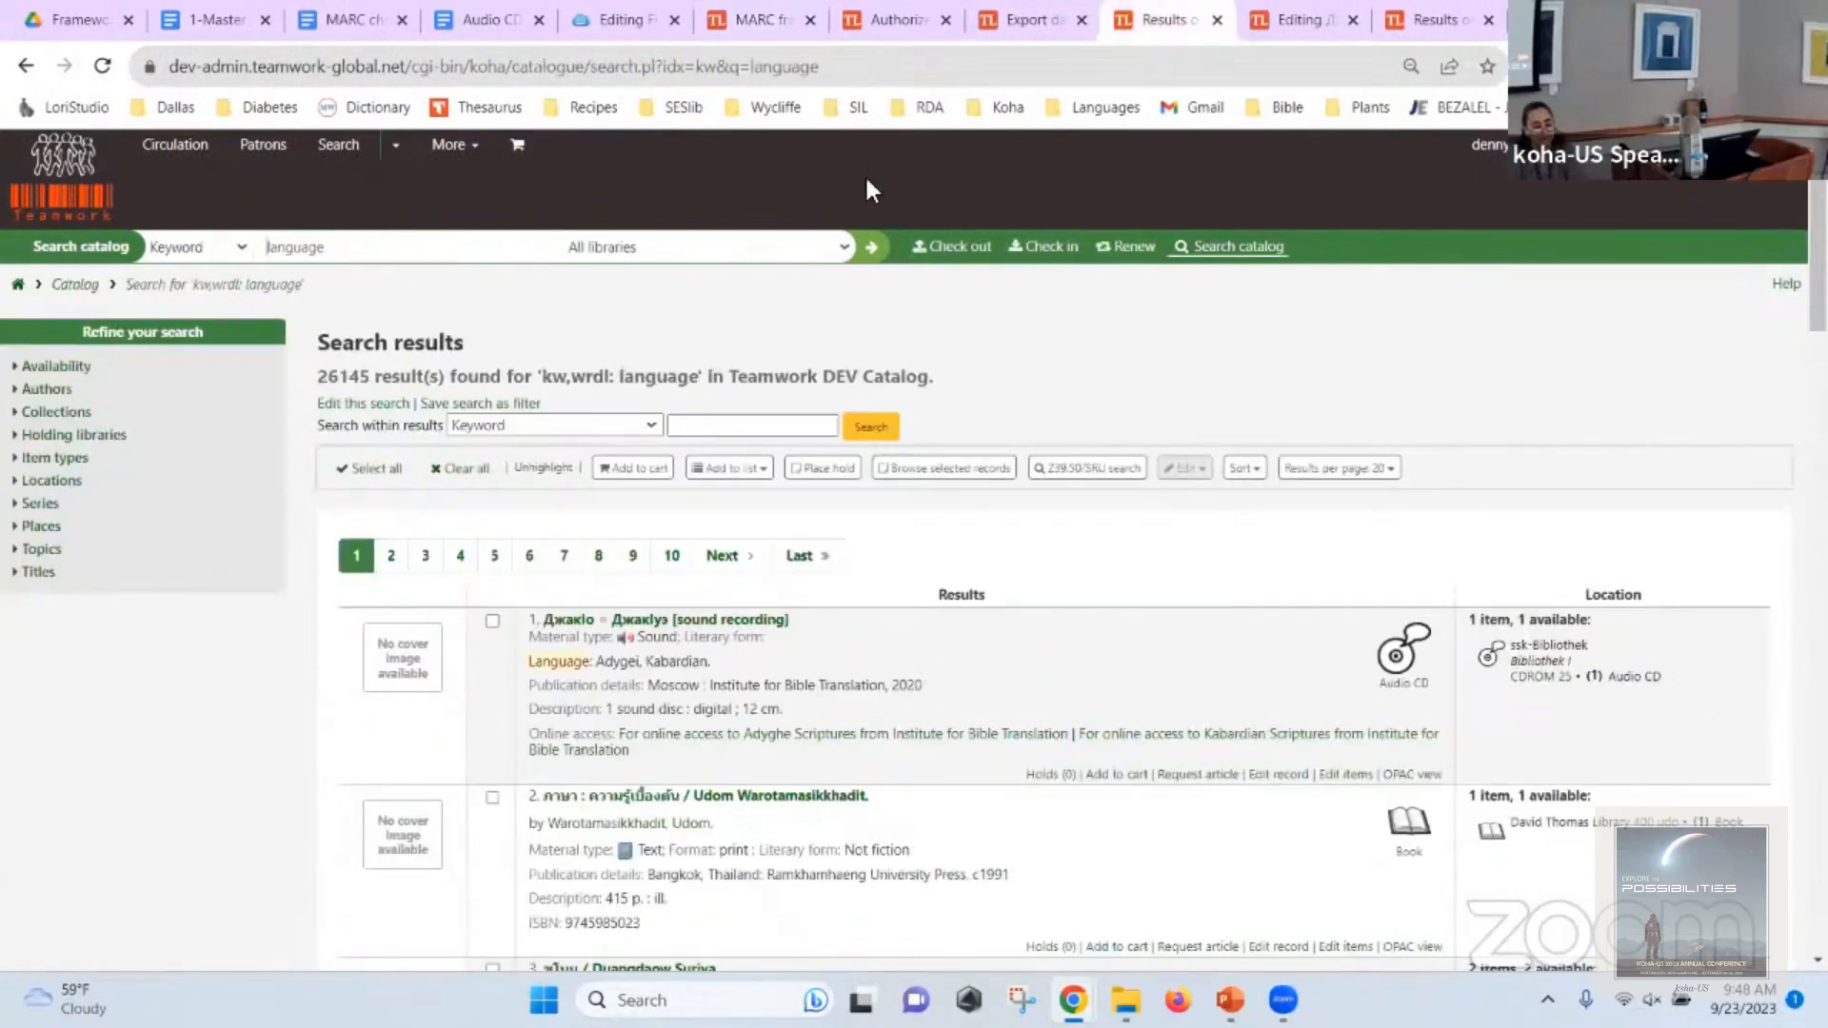
{"action": "left_click", "coordinate": [1035, 21]}
{"action": "left_click", "coordinate": [1280, 25]}
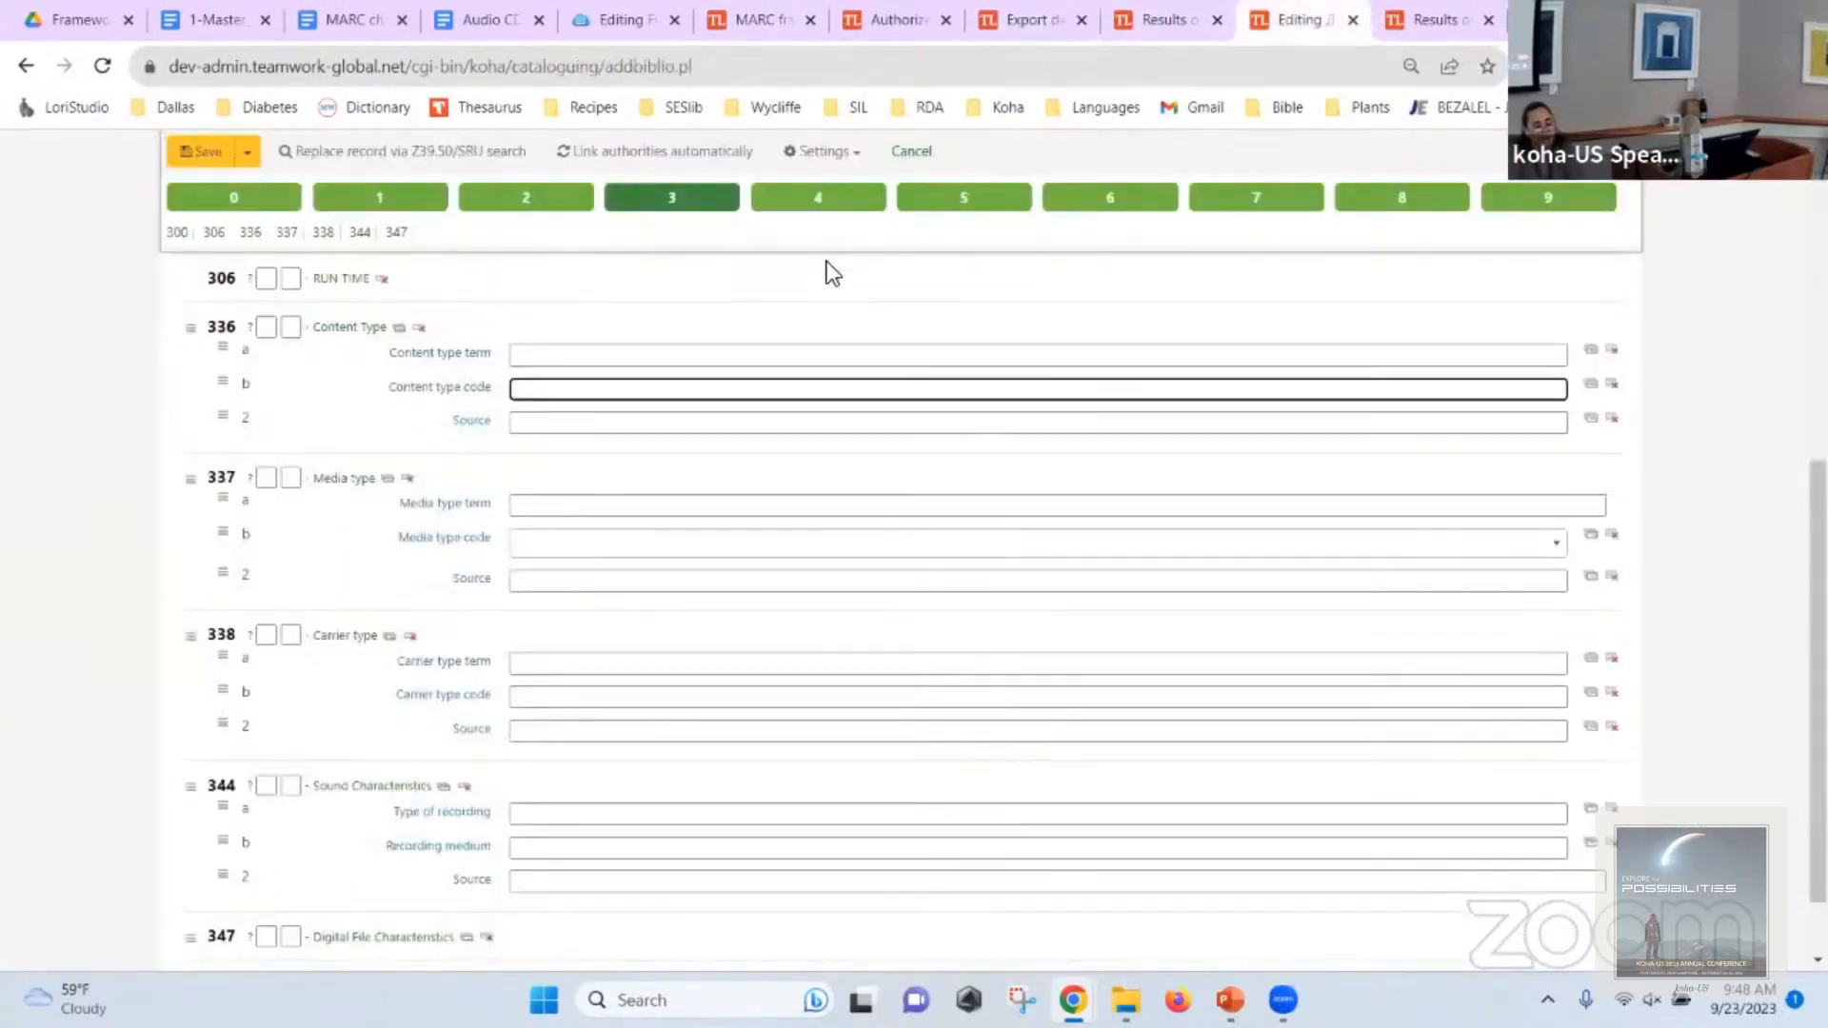
{"action": "scroll", "coordinate": [826, 261], "scroll_direction": "up", "scroll_amount": 1}
{"action": "left_click", "coordinate": [825, 152]}
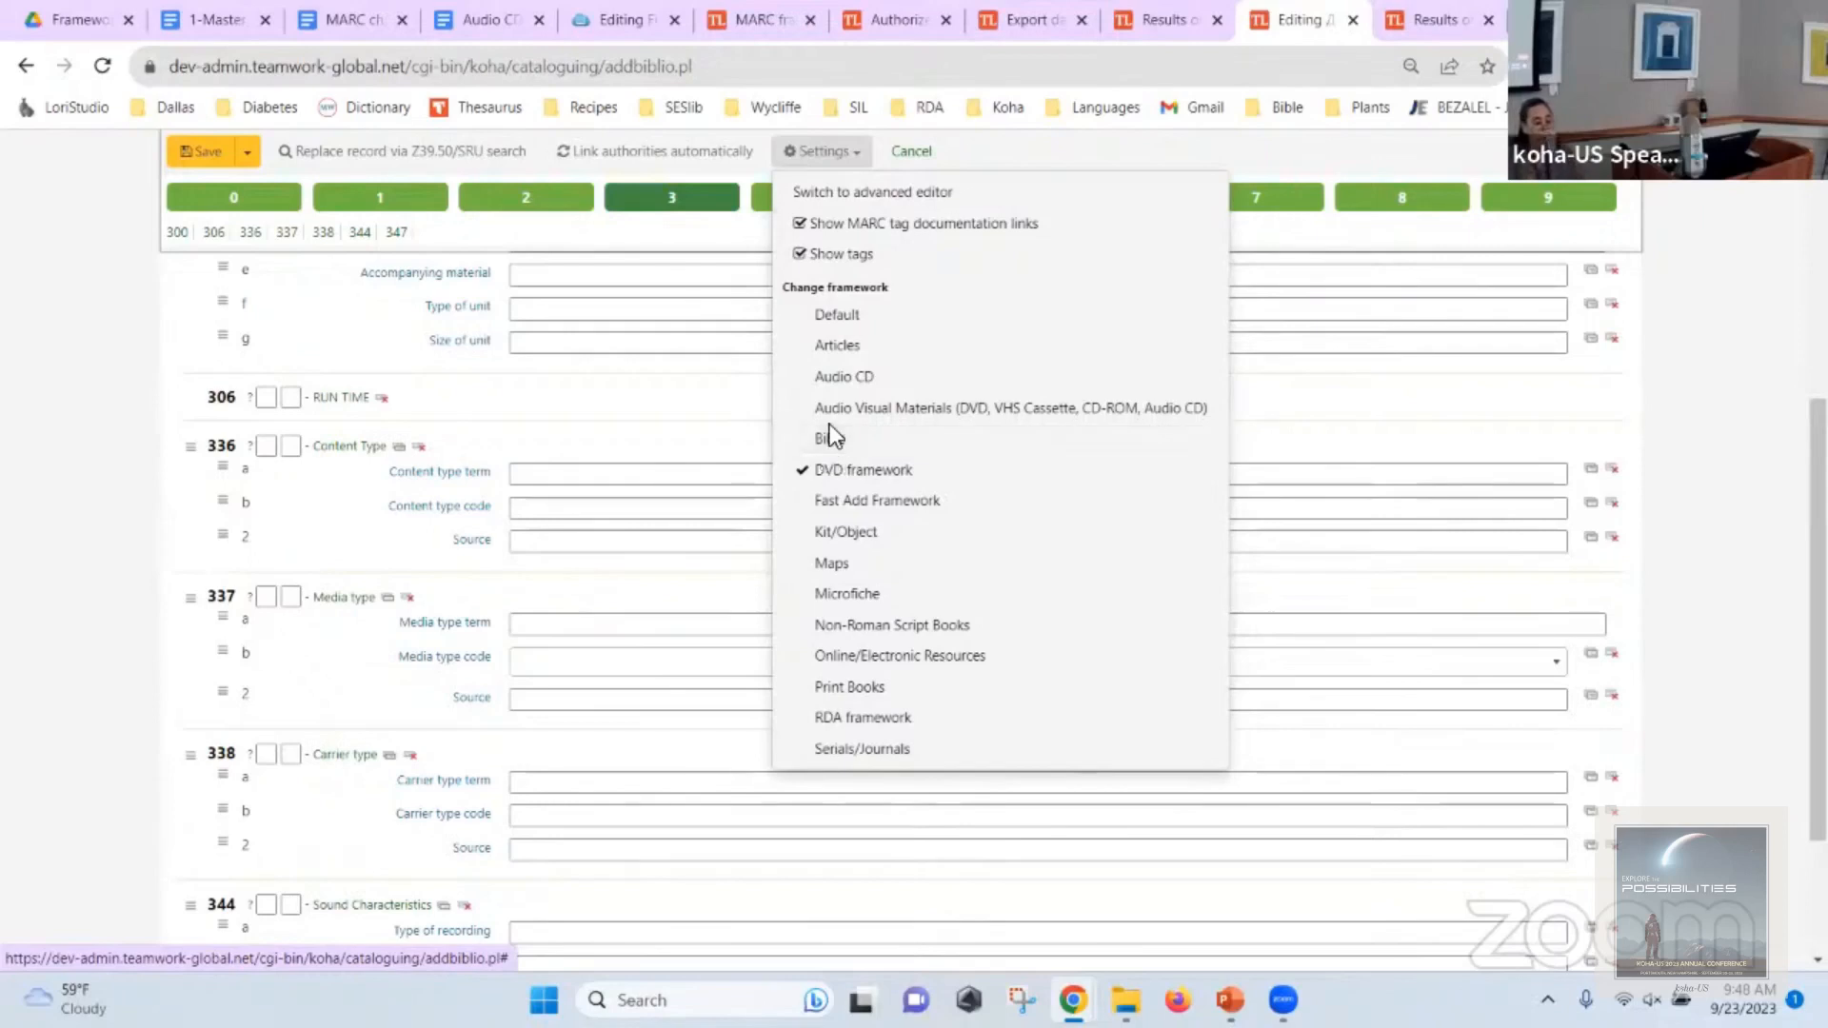
{"action": "left_click", "coordinate": [124, 366]}
{"action": "scroll", "coordinate": [99, 364], "scroll_direction": "up", "scroll_amount": 4}
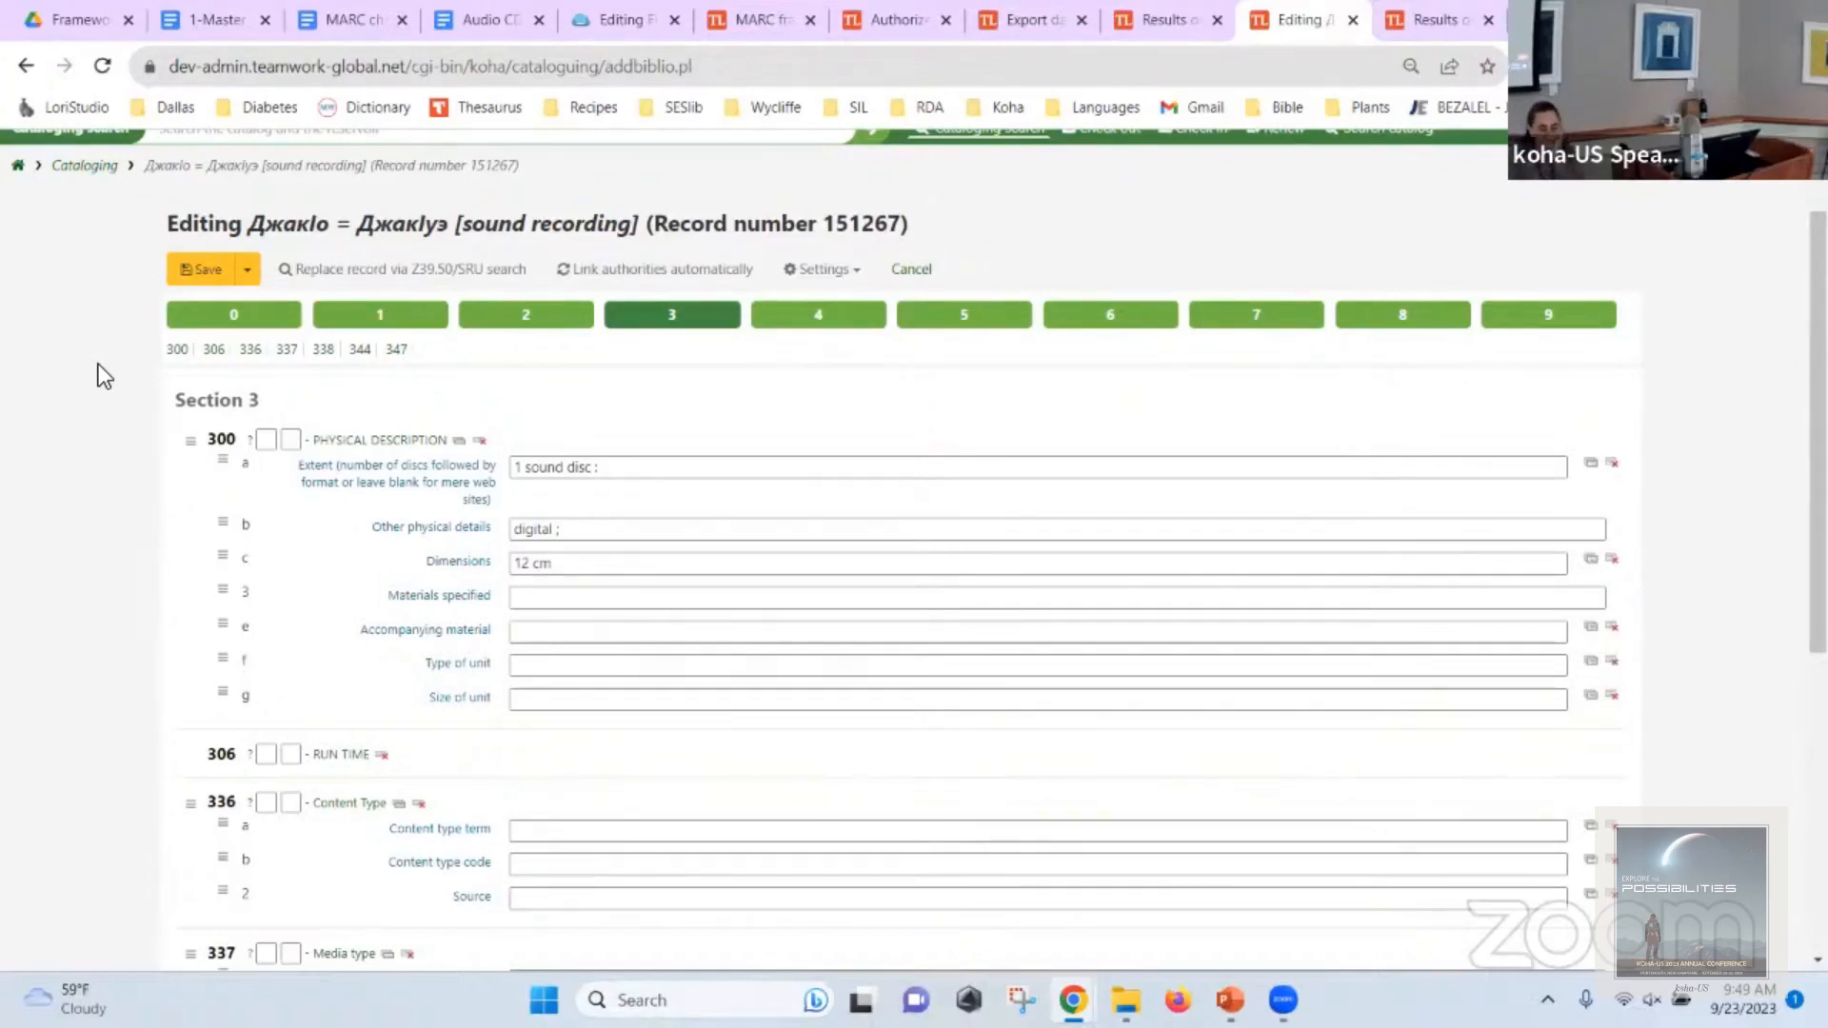
{"action": "left_click", "coordinate": [862, 274]}
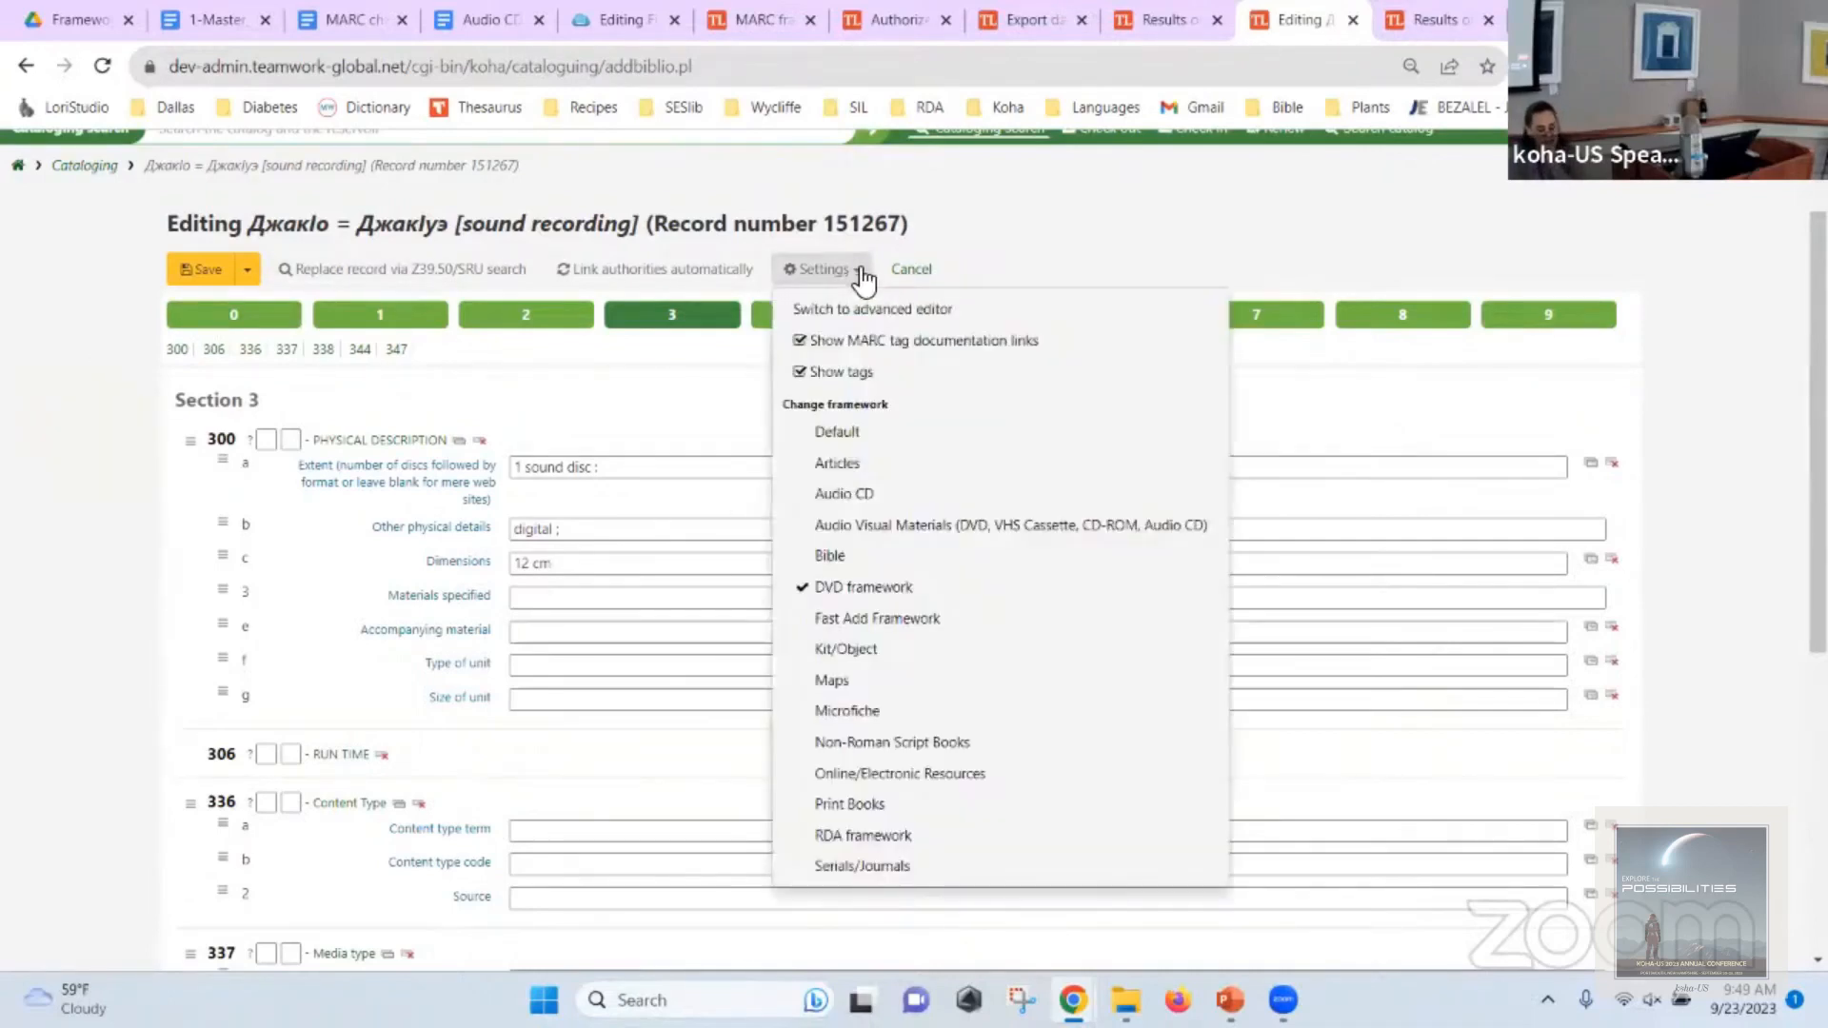
{"action": "left_click", "coordinate": [866, 492]}
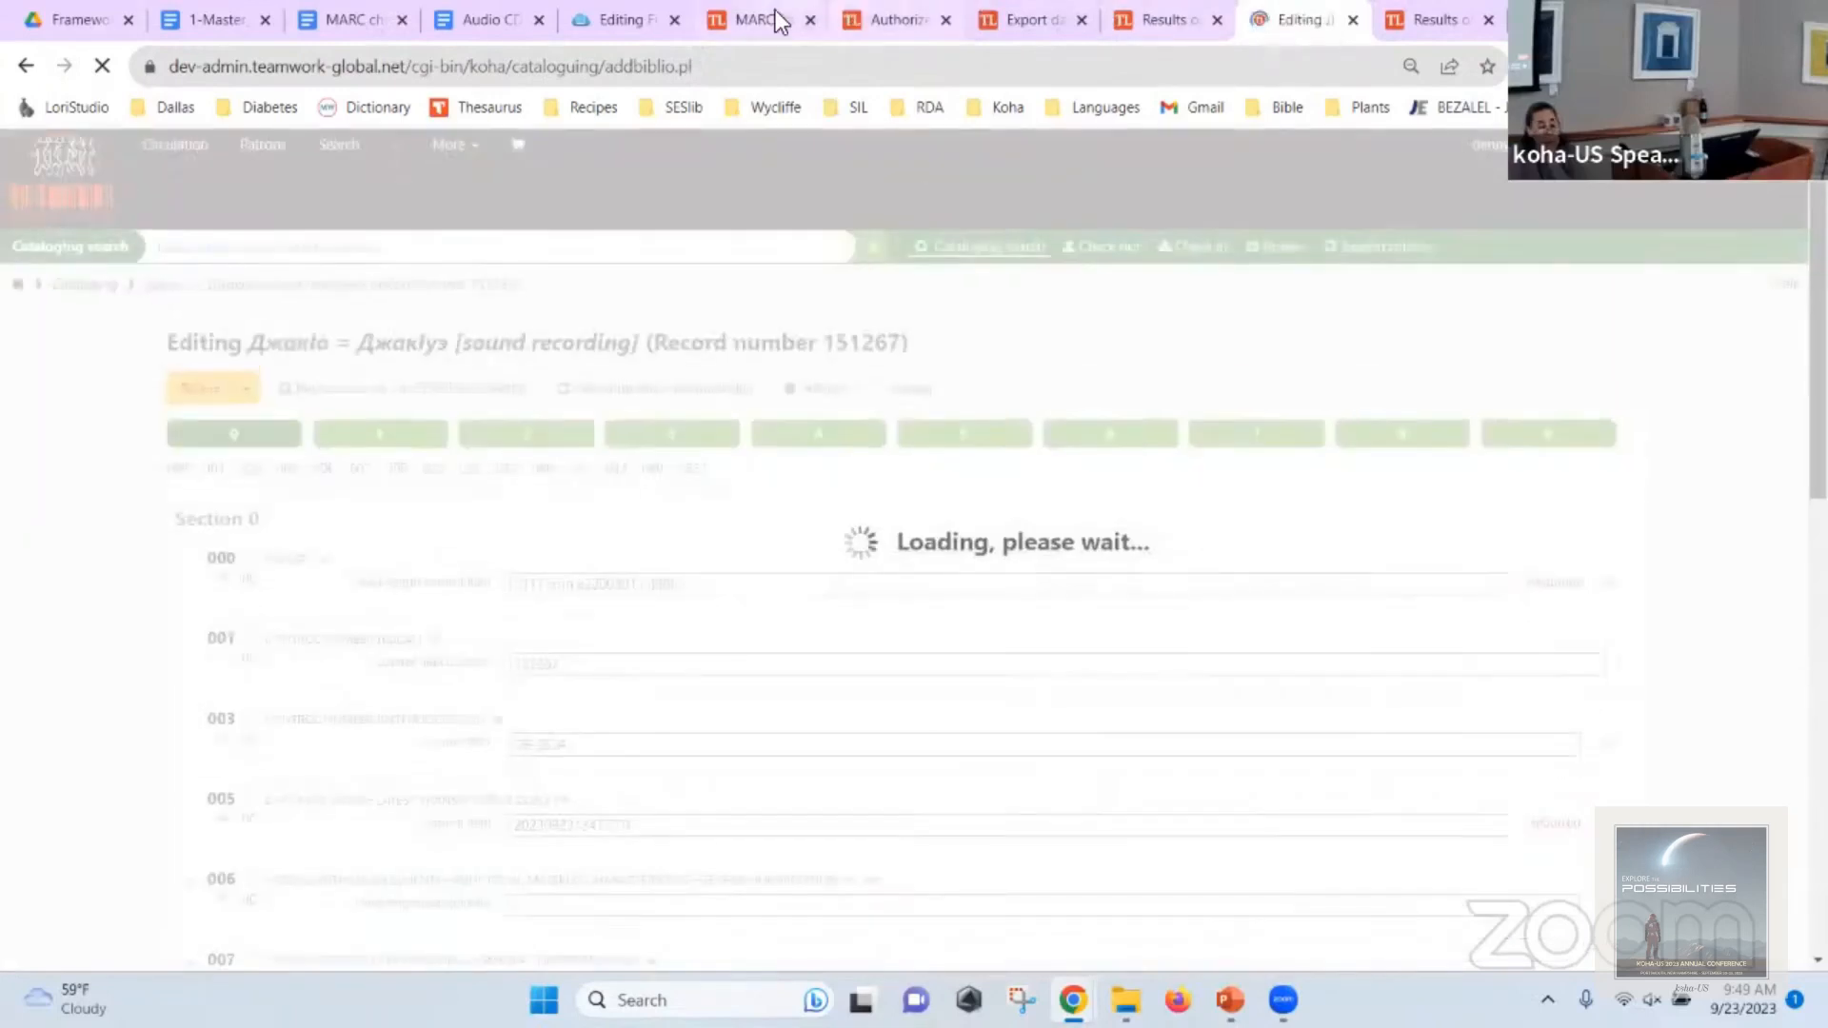
Go back to the administration page and search the system preferences for ApplyFrameworkDefaults.
{"action": "left_click", "coordinate": [757, 19]}
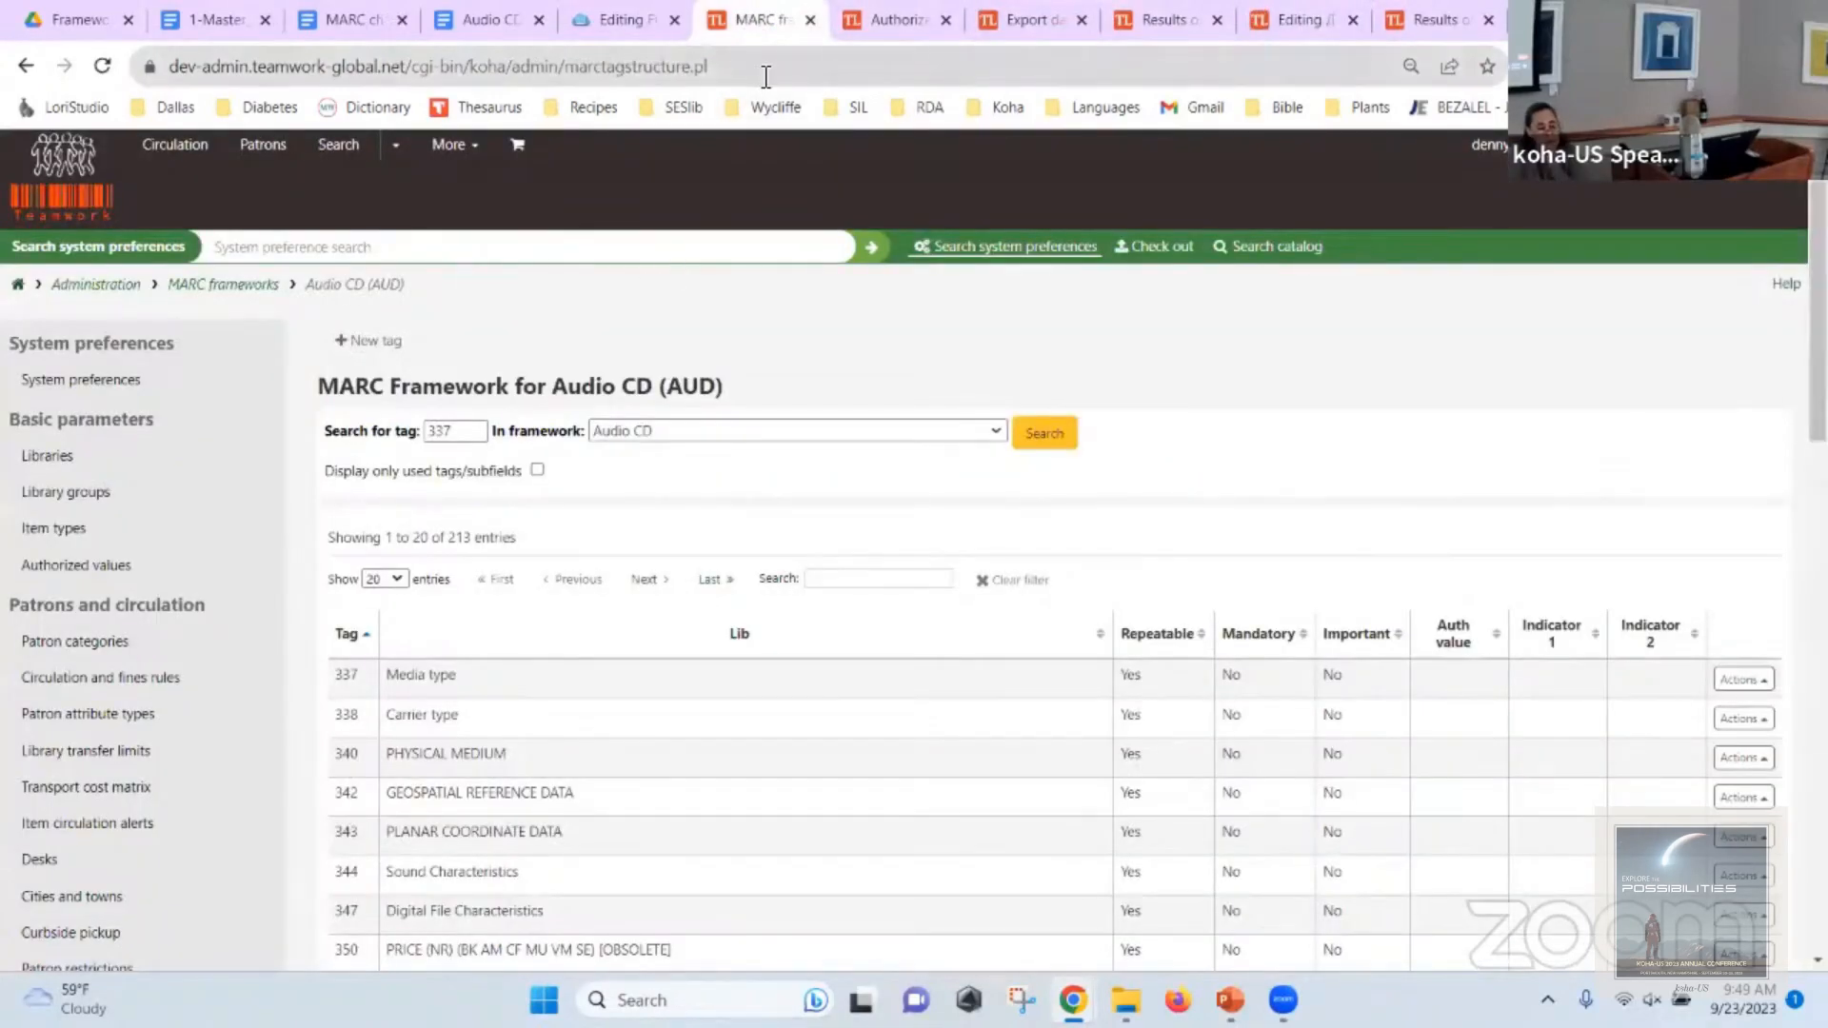
{"action": "left_click", "coordinate": [895, 21]}
{"action": "left_click", "coordinate": [735, 26]}
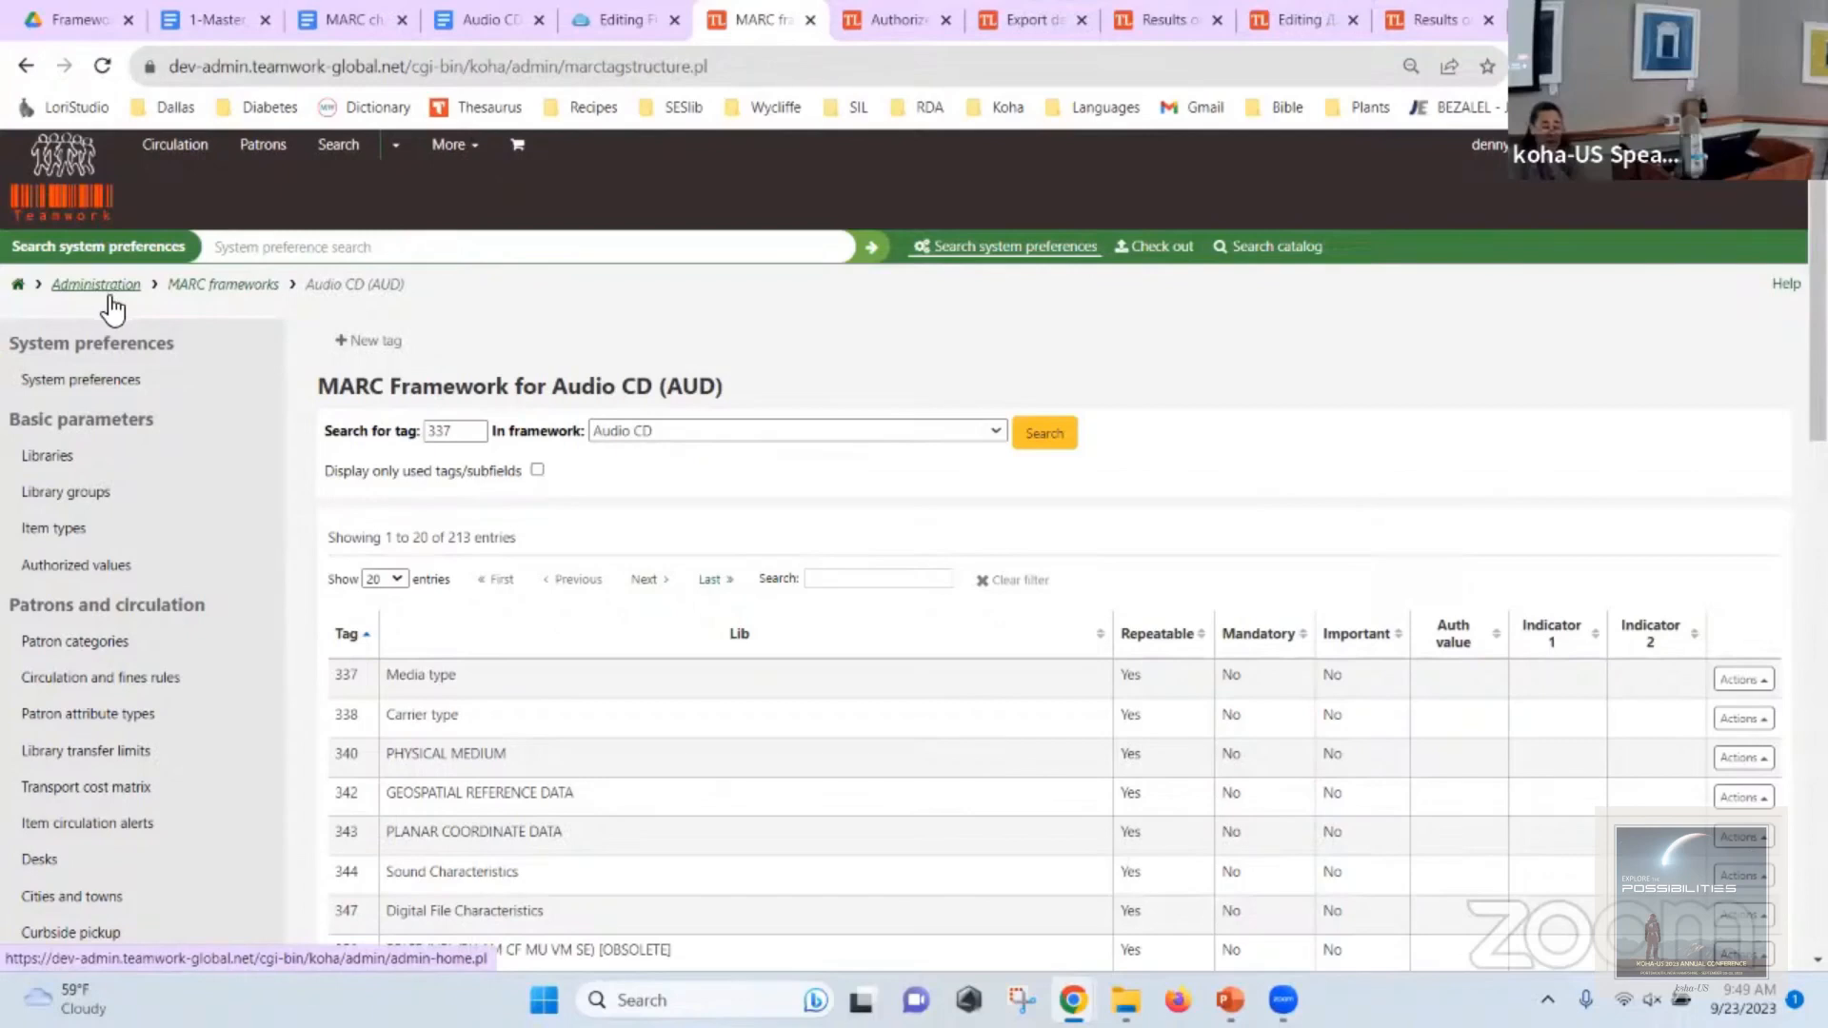
{"action": "left_click", "coordinate": [255, 252]}
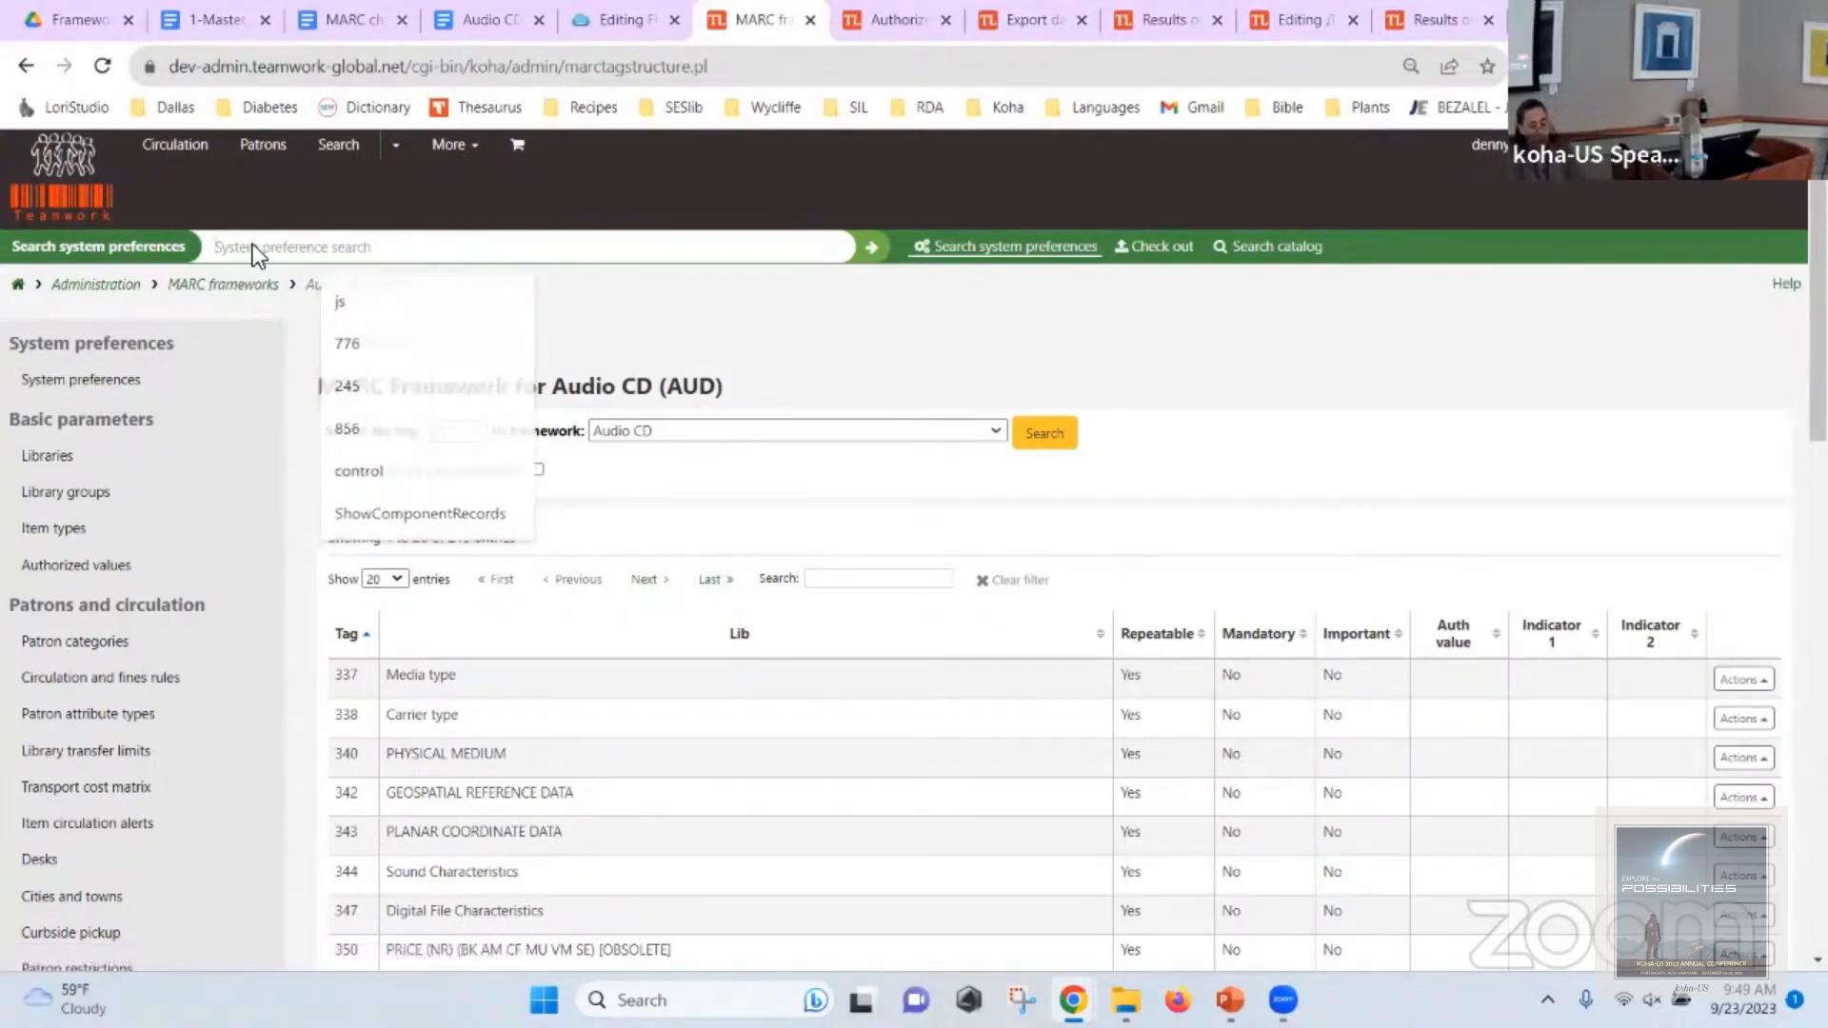
{"action": "key", "text": "alt+Tab"}
{"action": "key", "text": "alt+Tab"}
{"action": "type", "text": "ApplyFrameworkDefaults"}
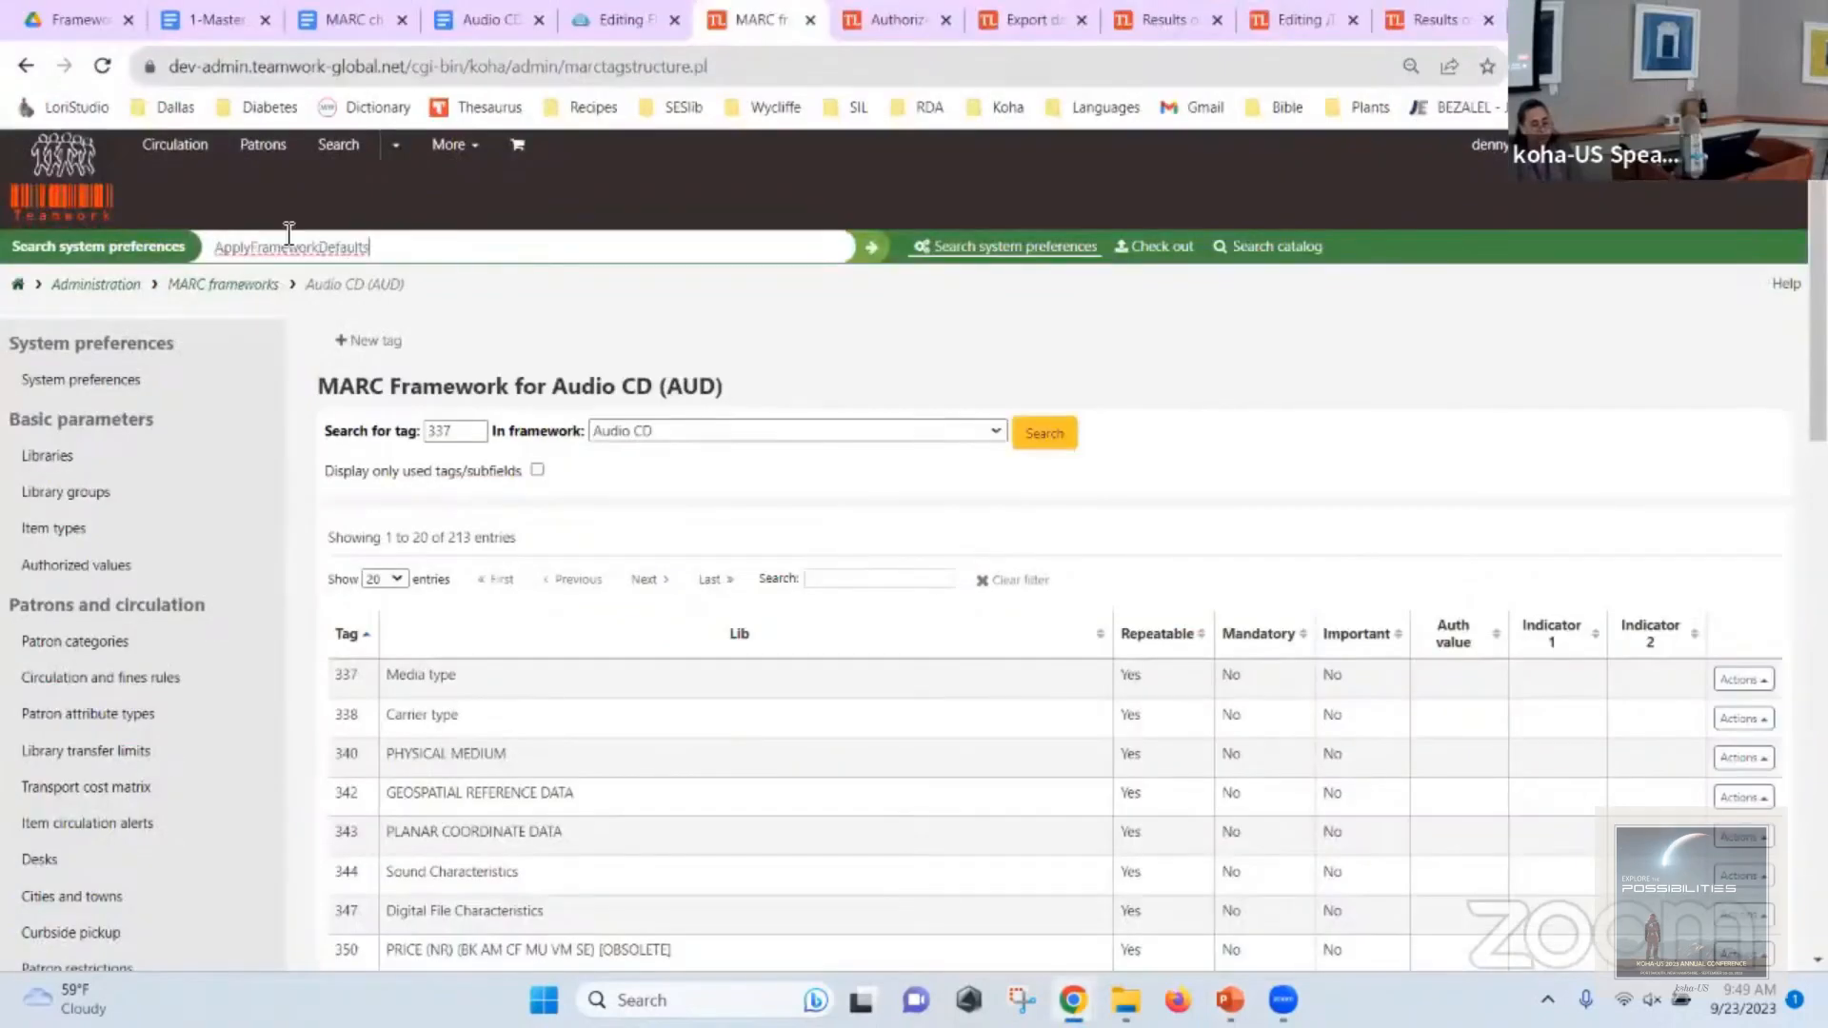
{"action": "key", "text": "Return"}
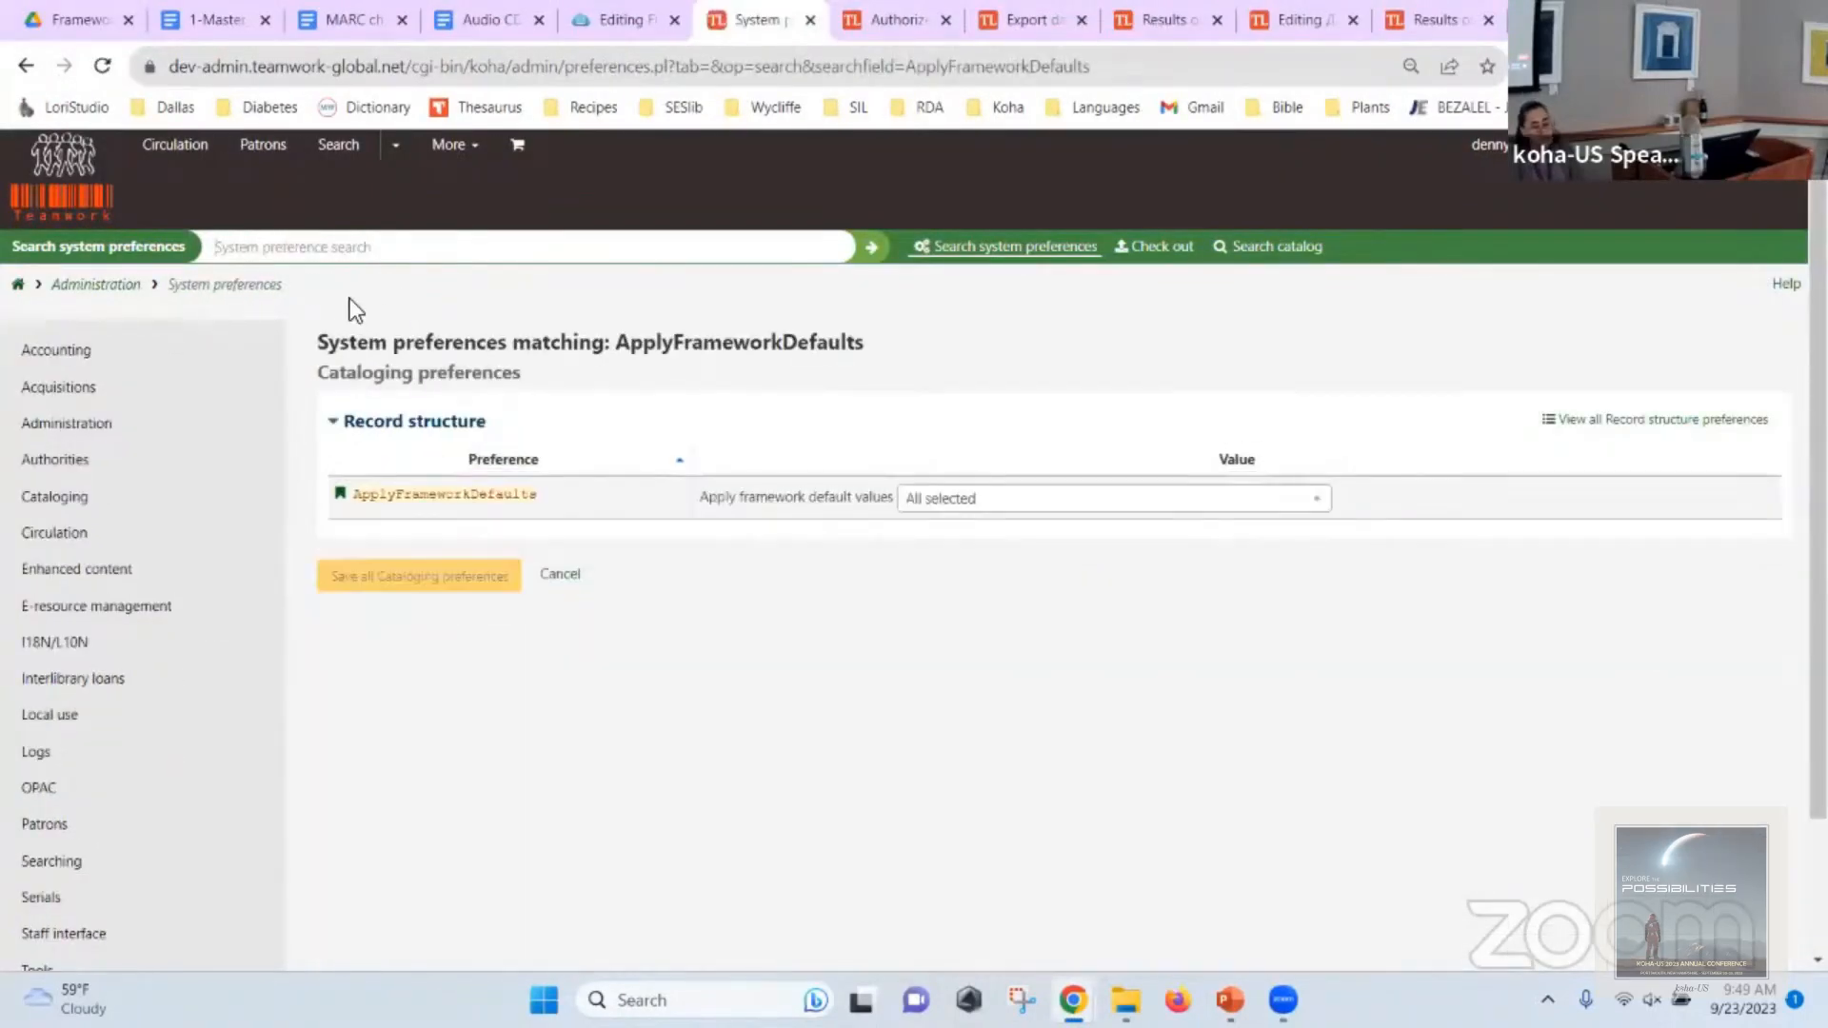
Clear and reselect all options of the ApplyFrameworkDefaults preference, saving the Cataloging preferences each time.
{"action": "left_click", "coordinate": [1053, 500]}
{"action": "left_click", "coordinate": [919, 525]}
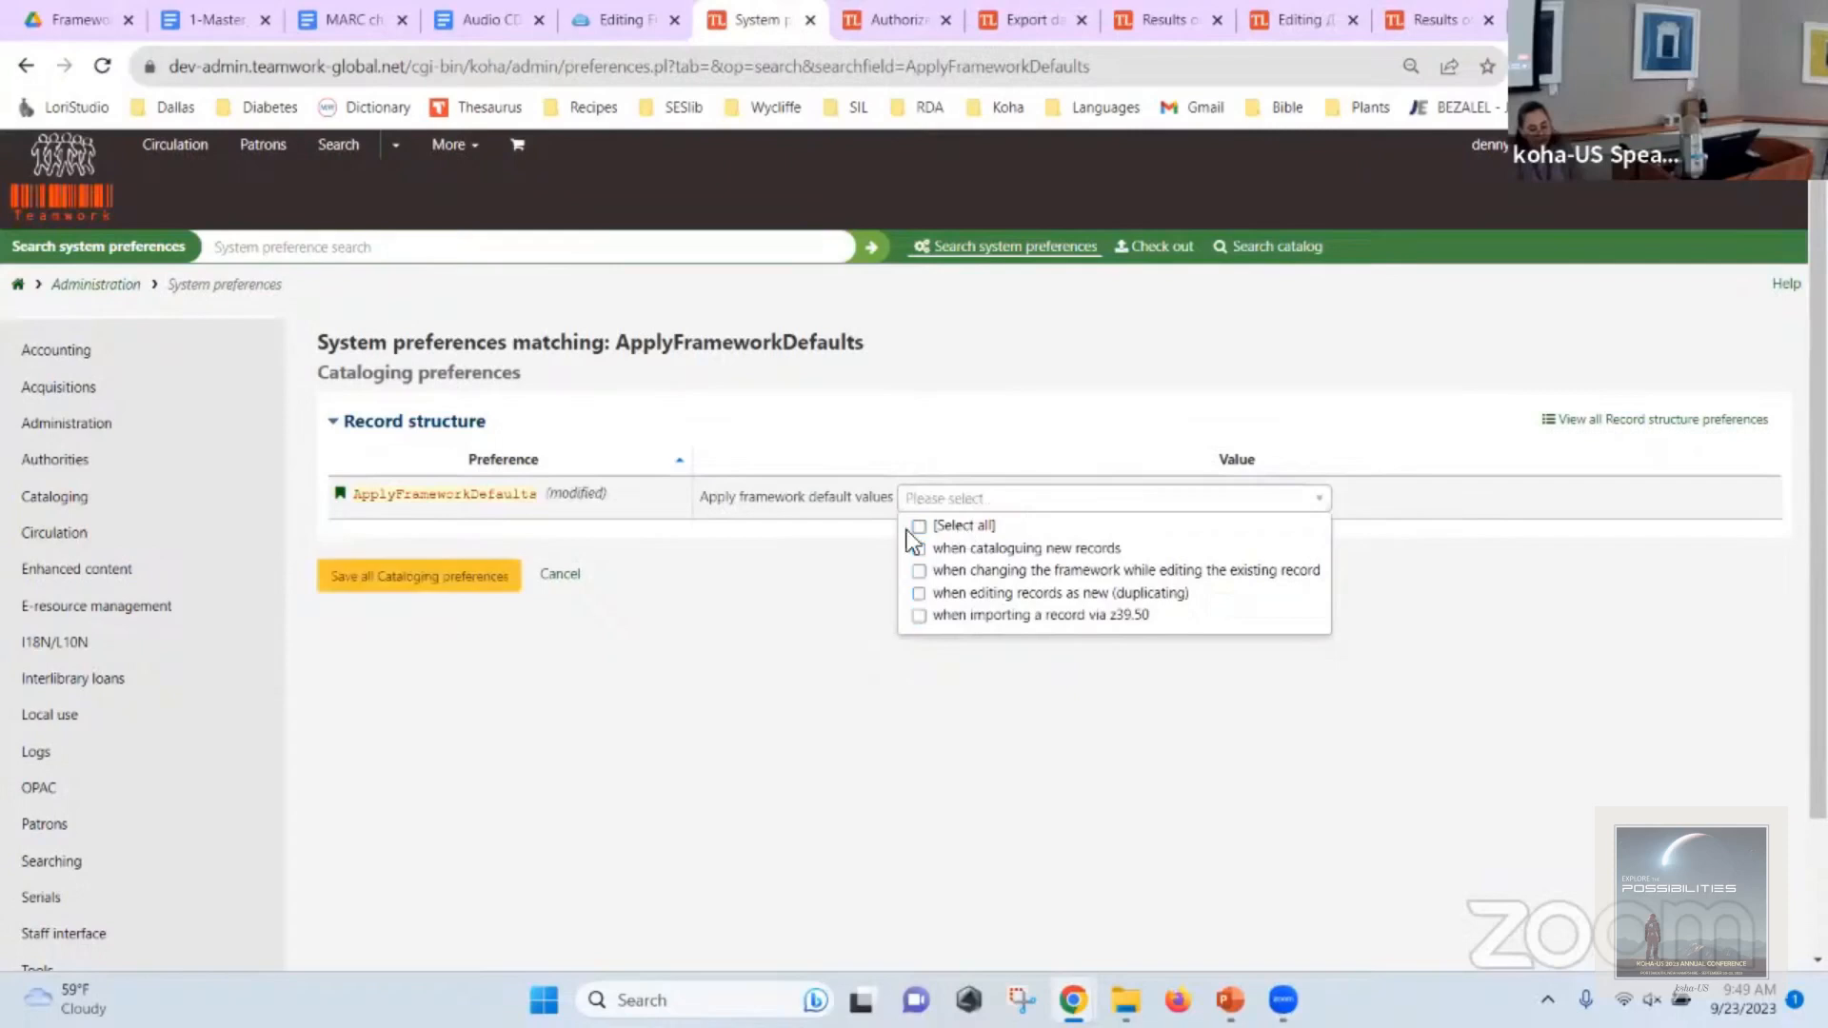
{"action": "left_click", "coordinate": [420, 584]}
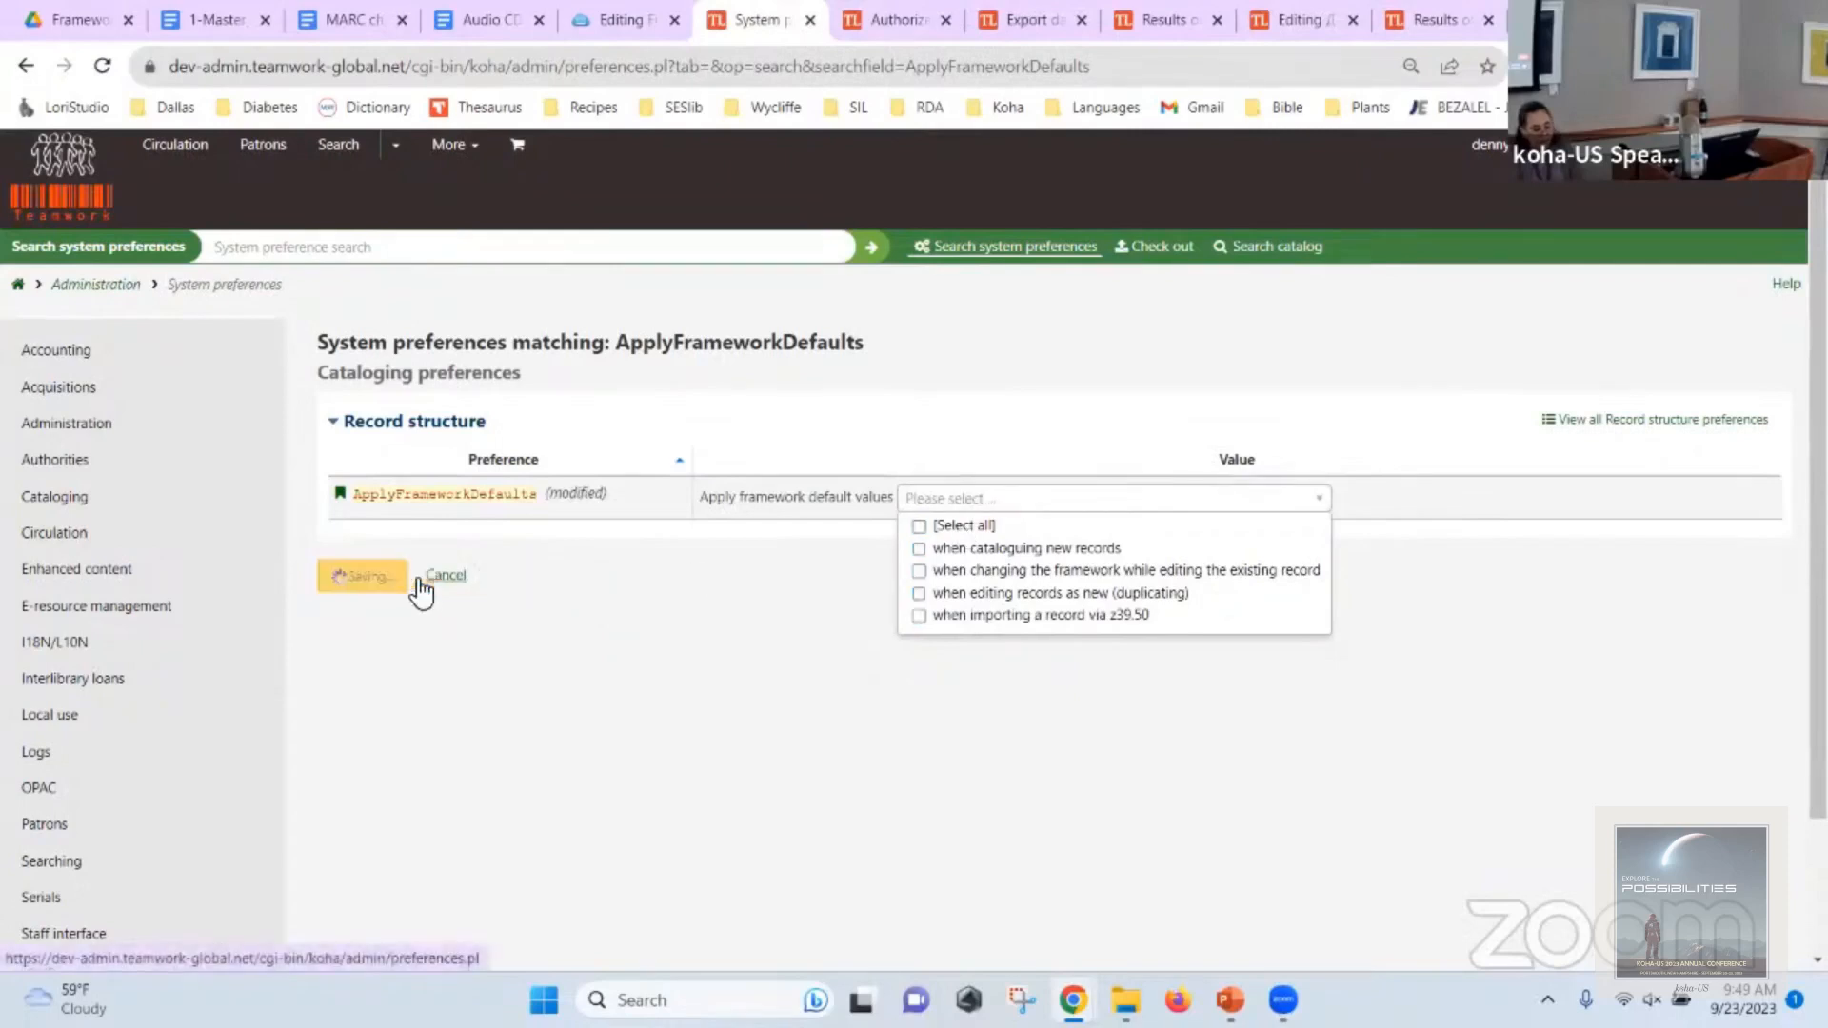
{"action": "left_click", "coordinate": [919, 526]}
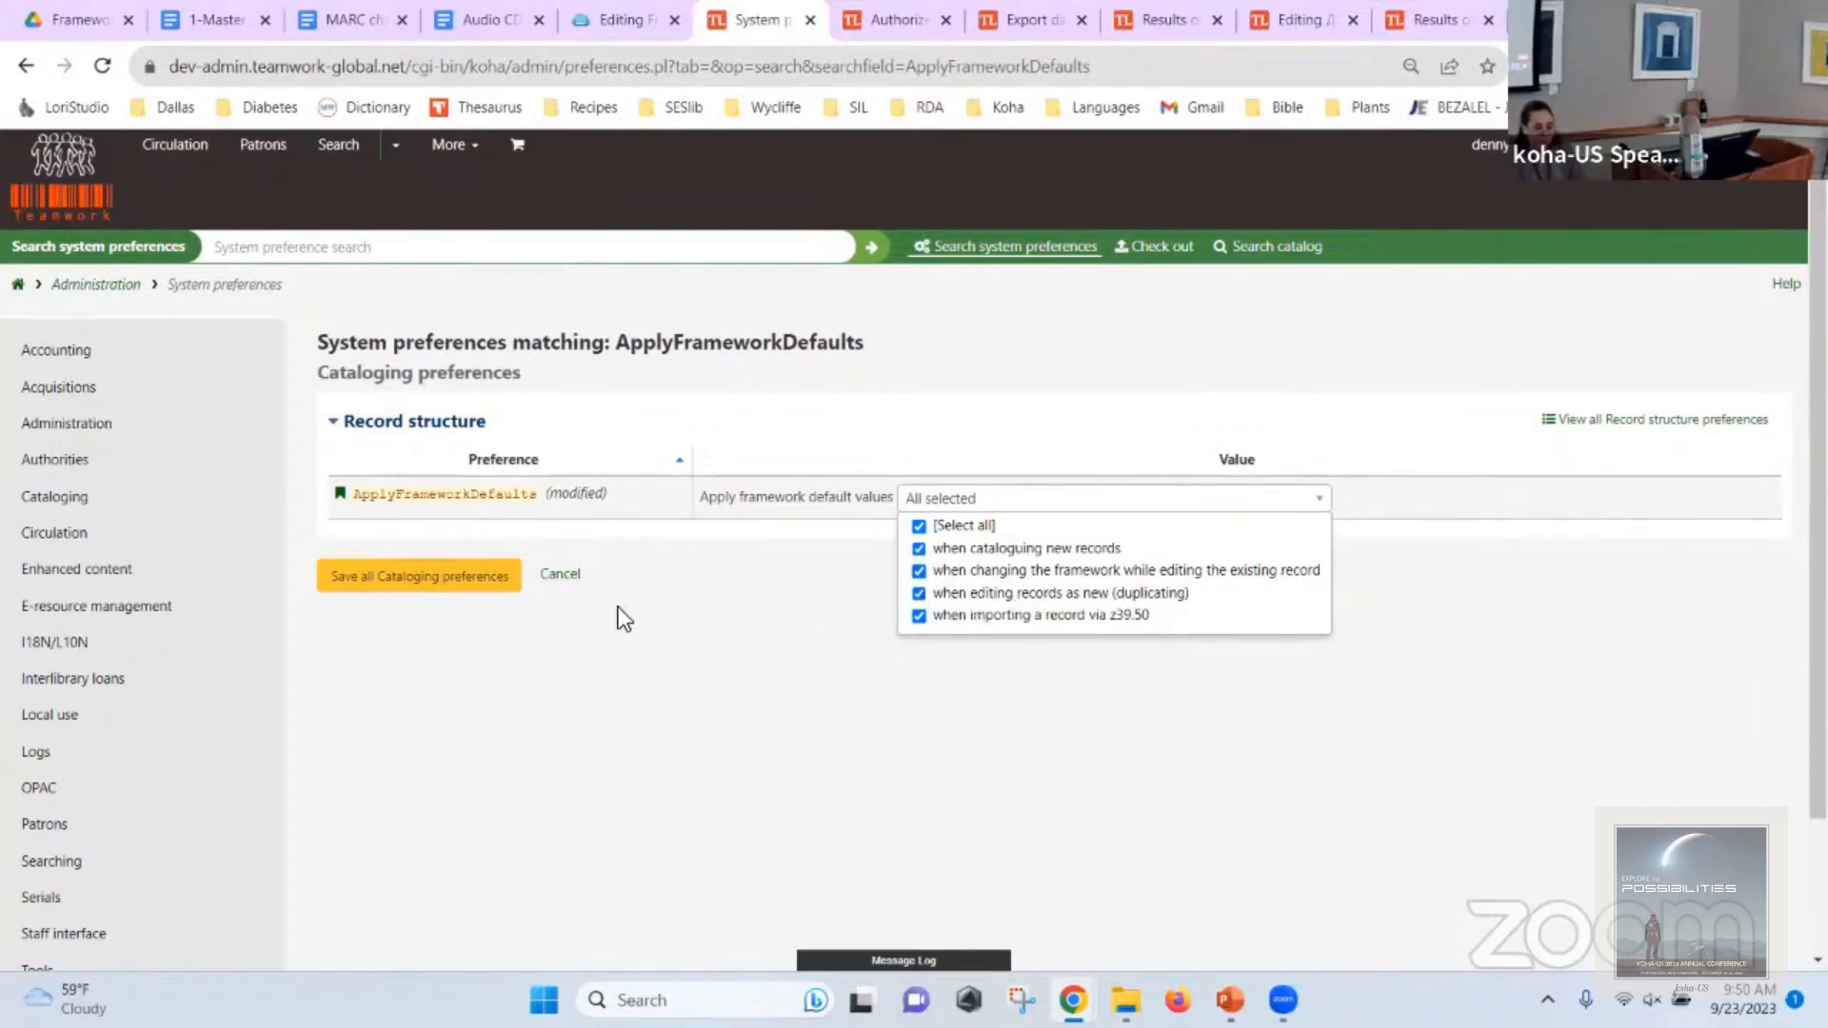
{"action": "left_click", "coordinate": [407, 578]}
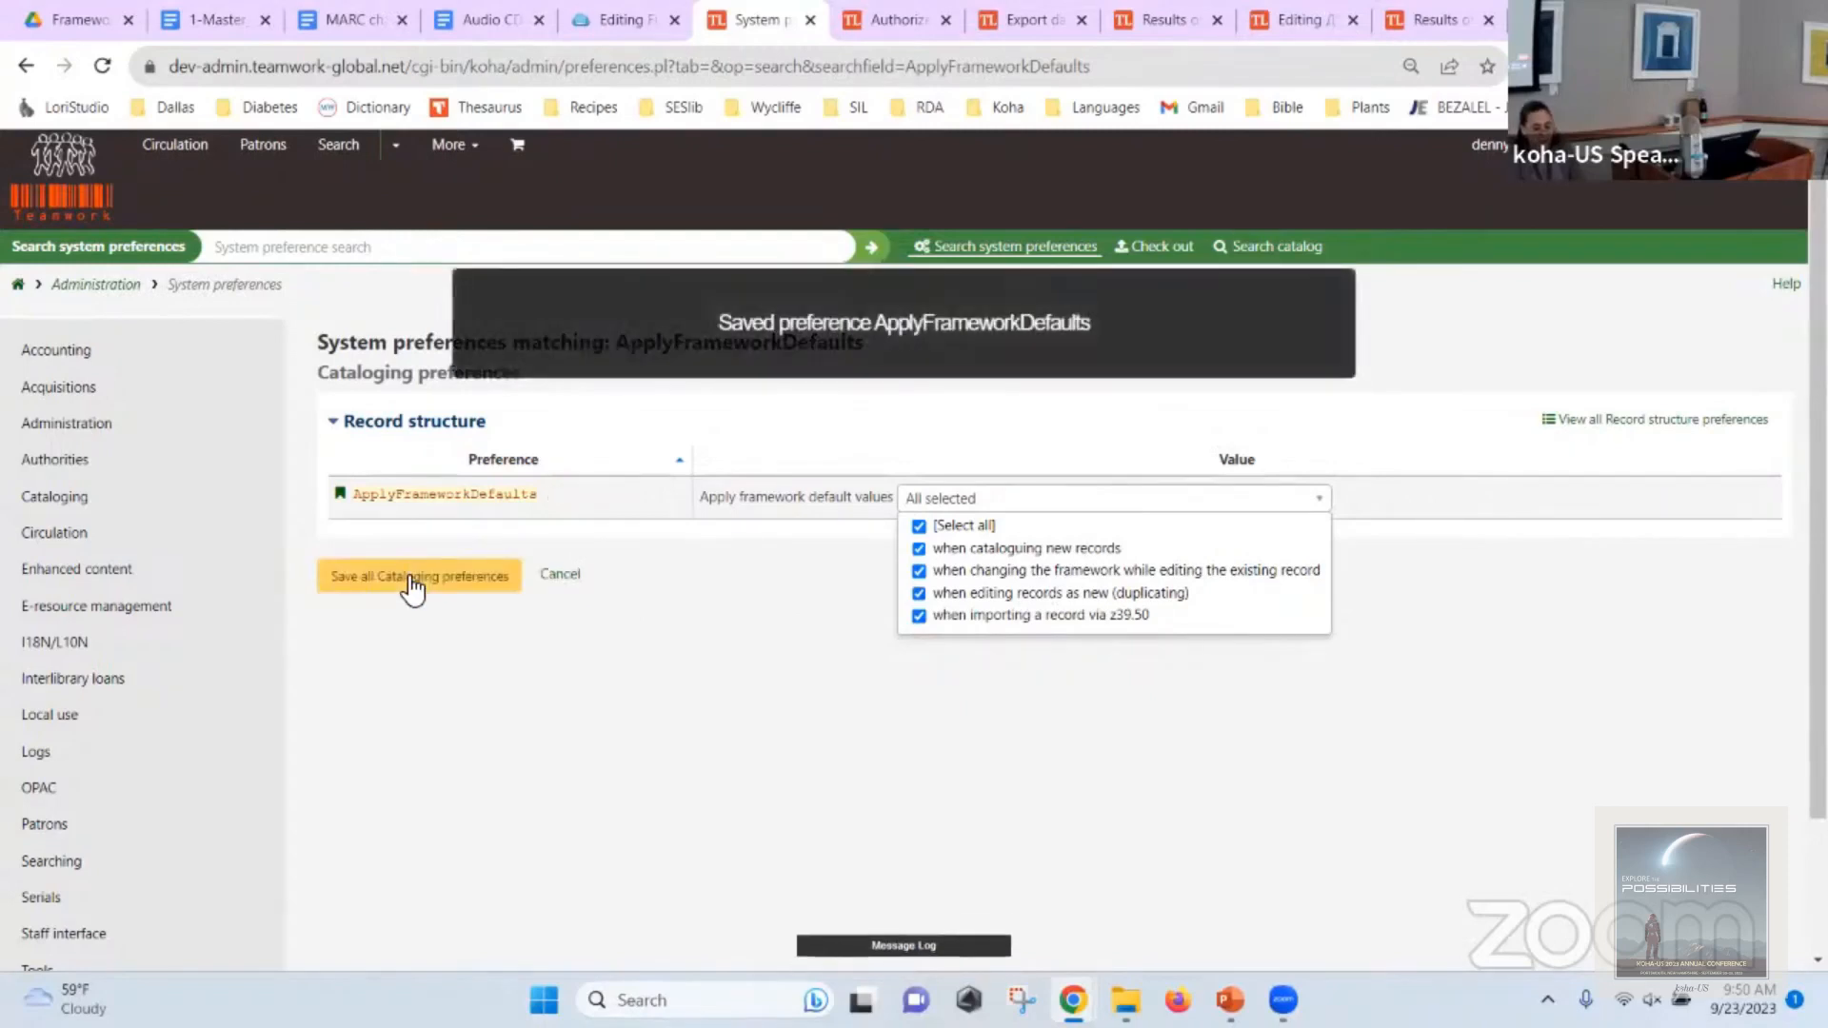
Cancel the current edit of the sound recording record and reopen the record for editing from its details page.
{"action": "left_click", "coordinate": [1255, 22]}
{"action": "left_click", "coordinate": [1220, 63]}
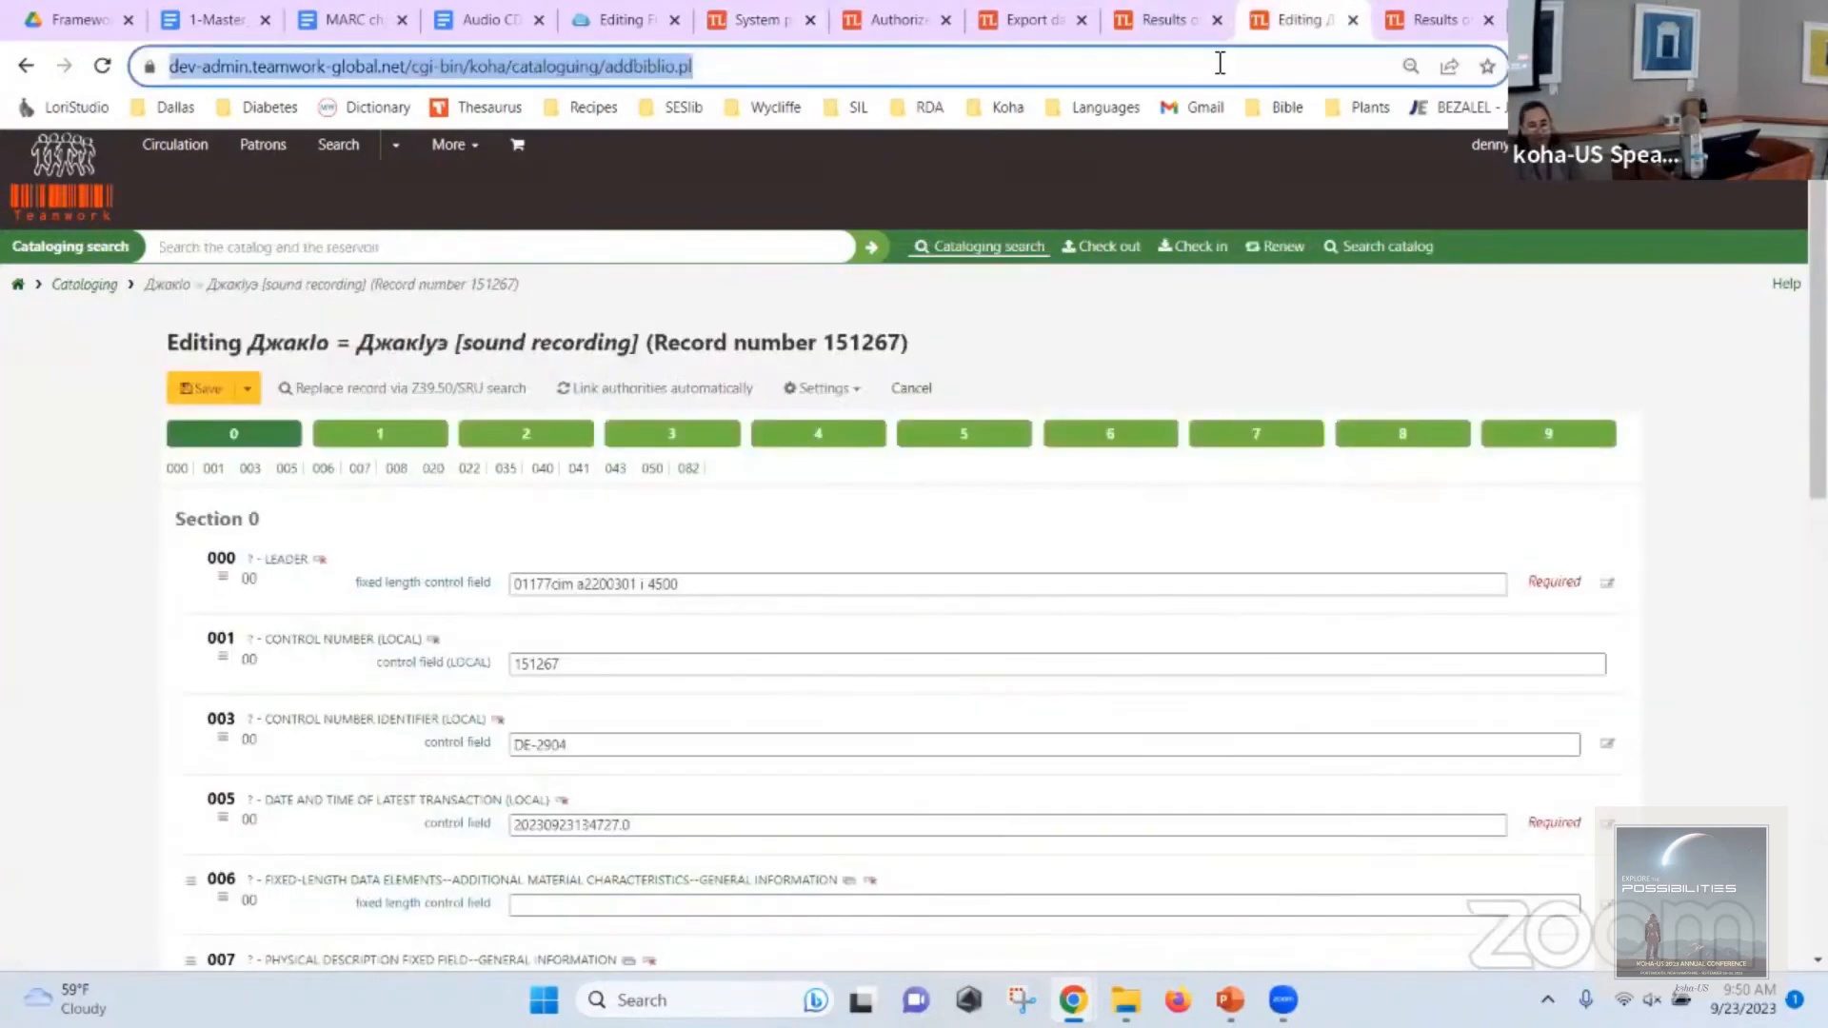
{"action": "key", "text": "Return"}
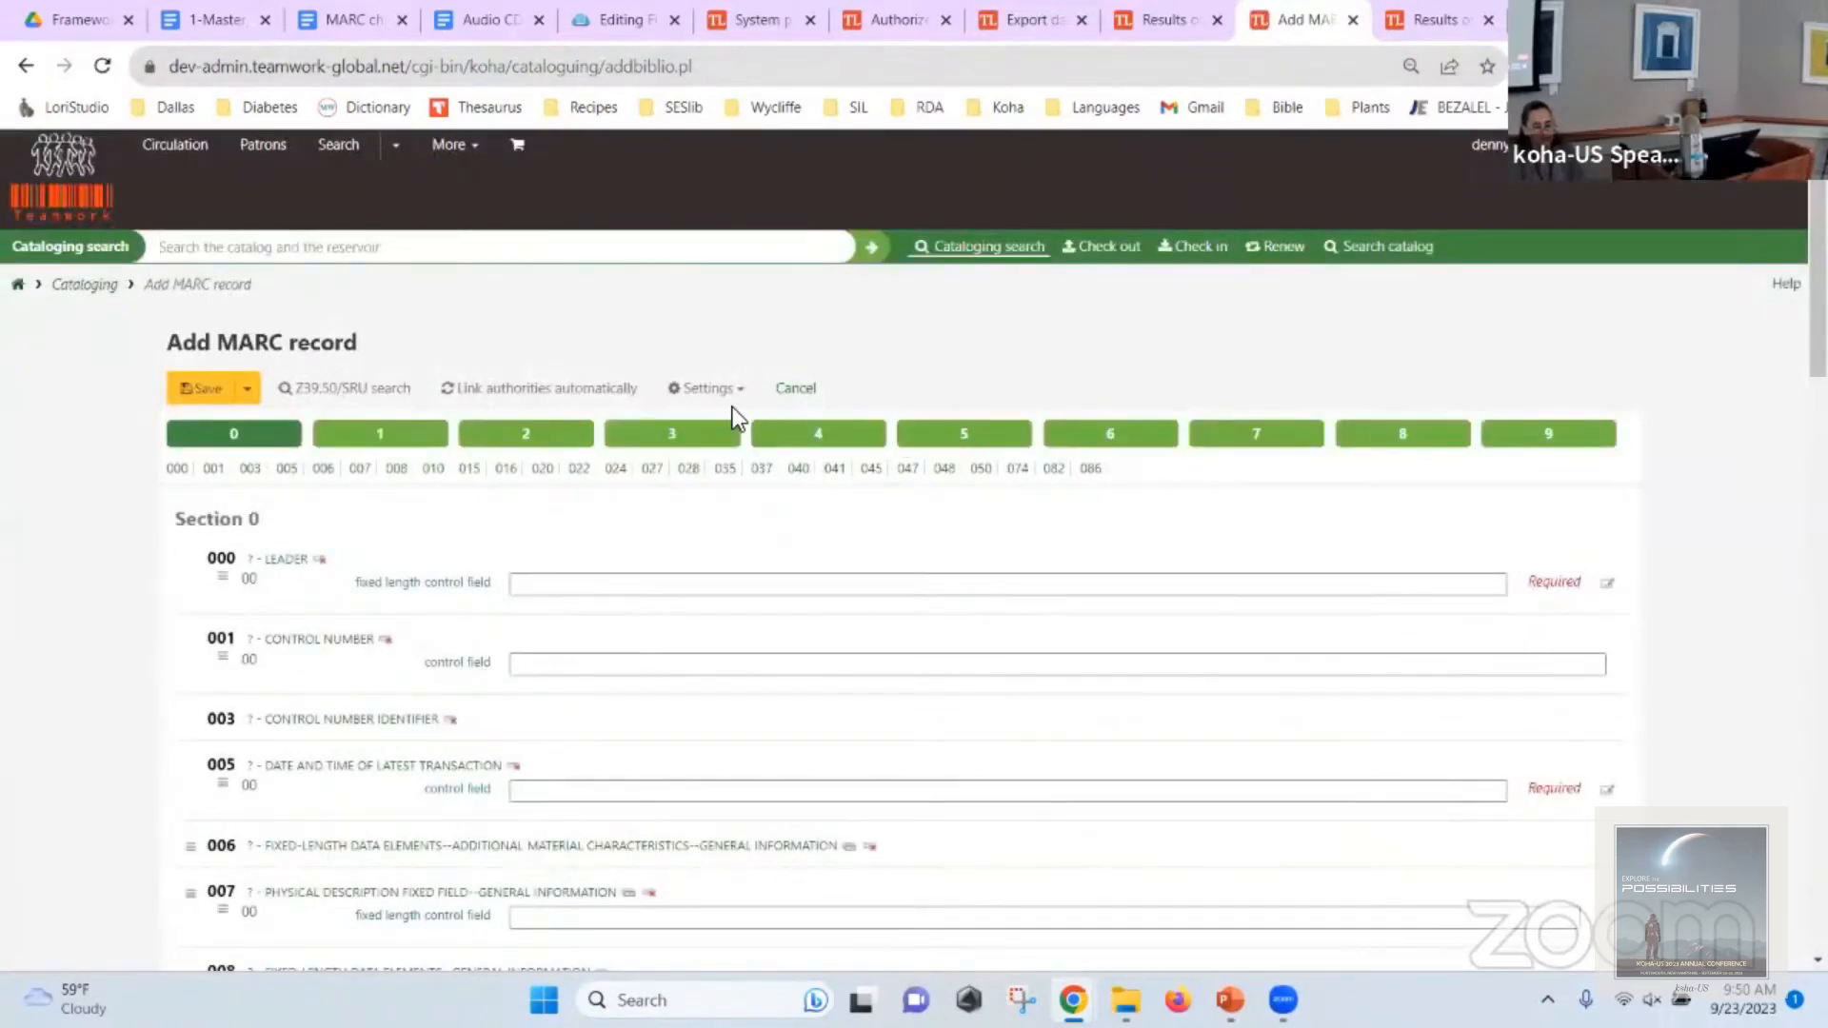
{"action": "left_click", "coordinate": [29, 66]}
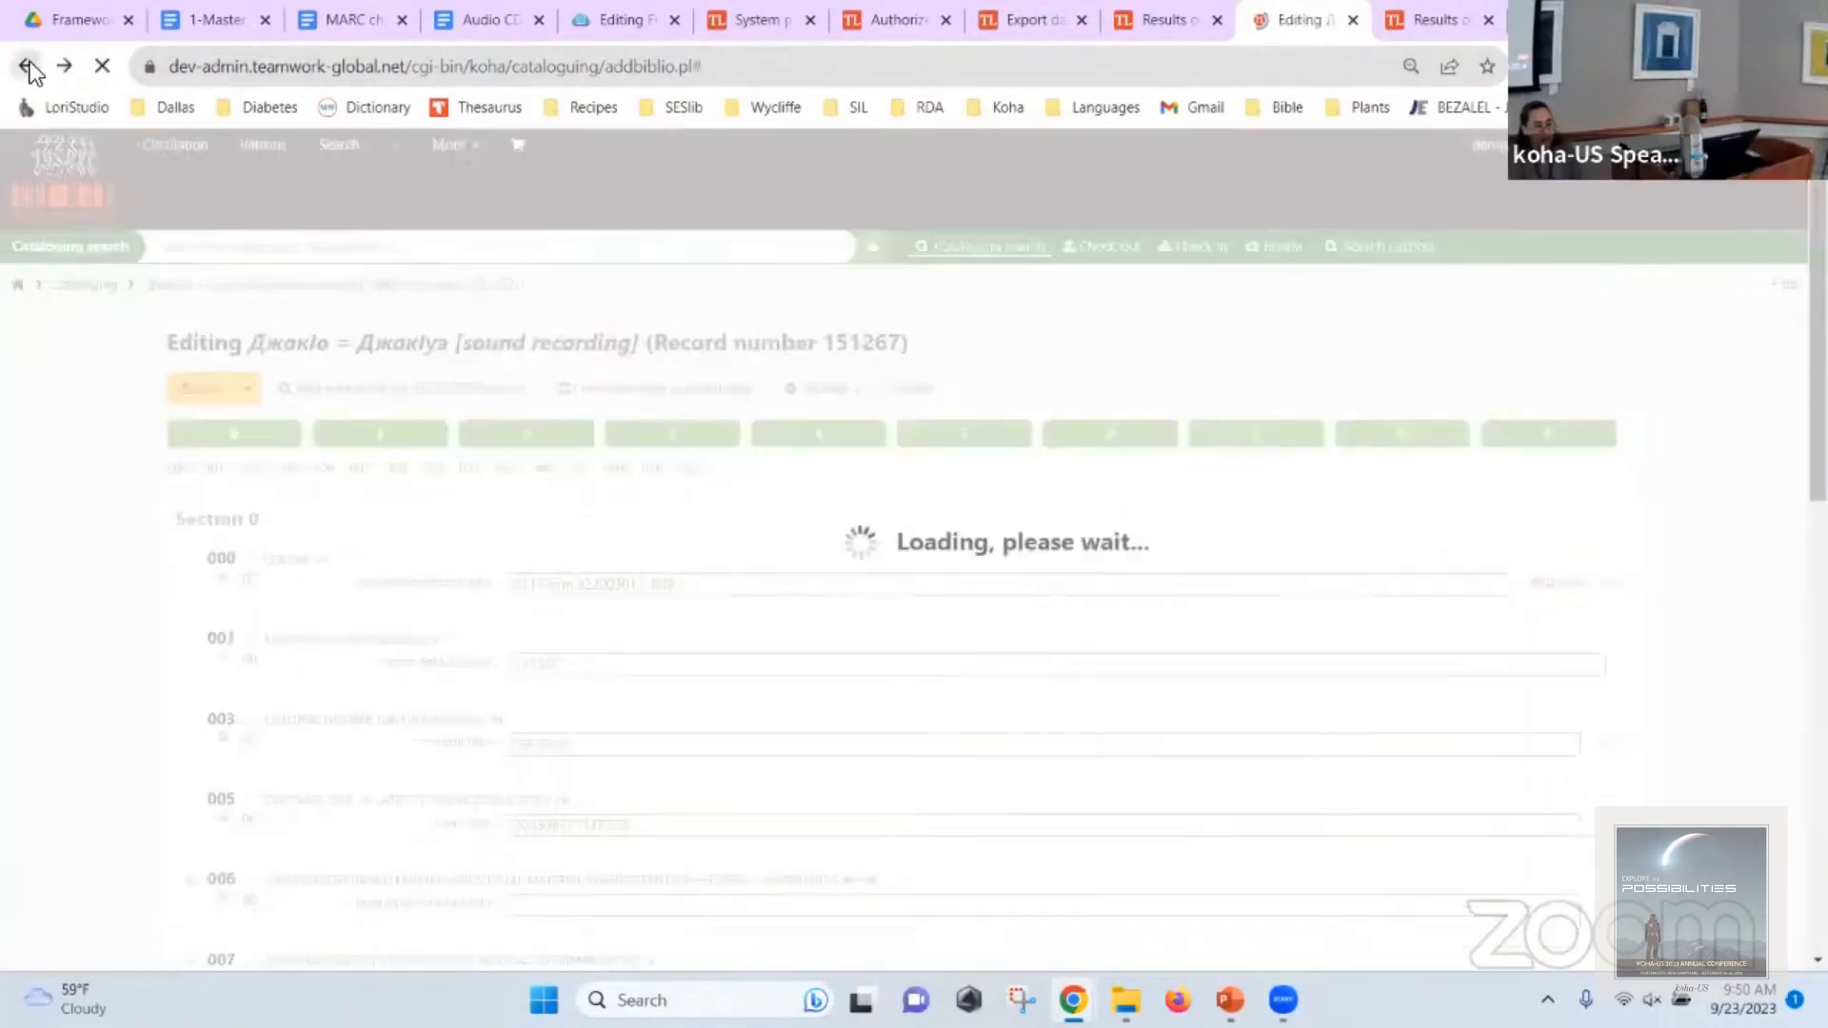
{"action": "left_click", "coordinate": [929, 388]}
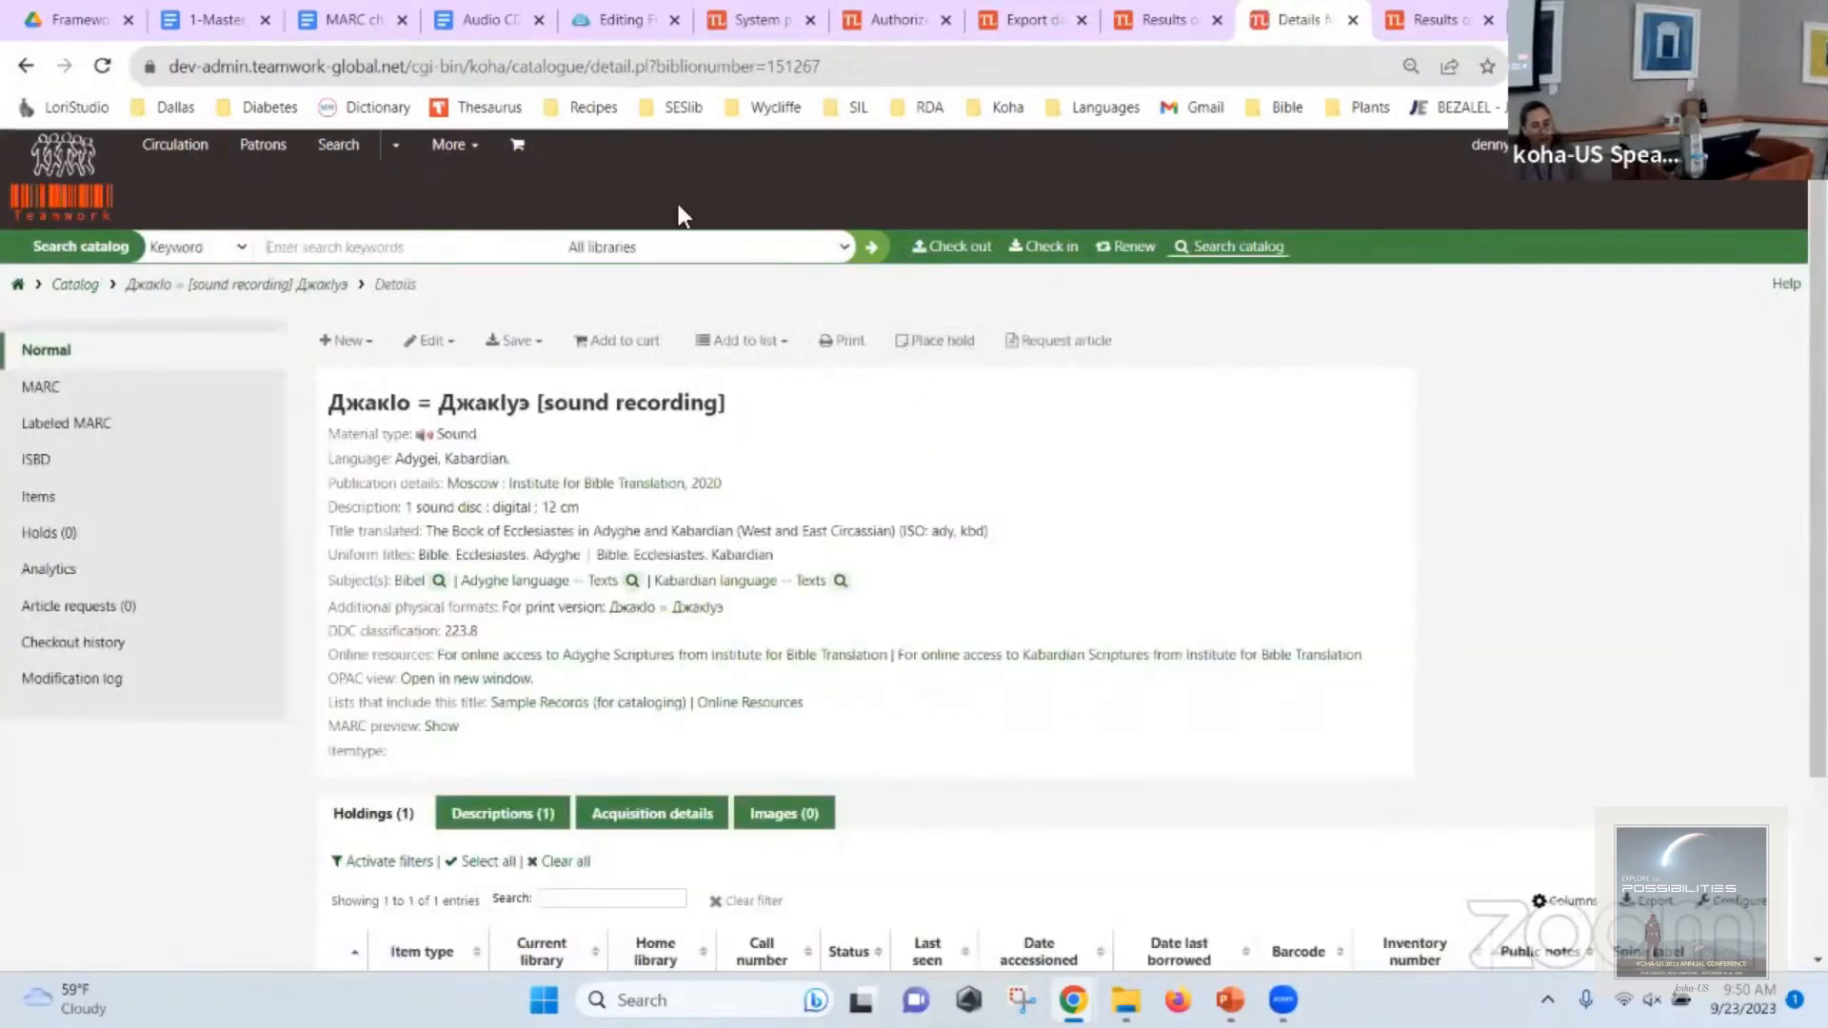
{"action": "left_click", "coordinate": [430, 342]}
{"action": "left_click", "coordinate": [427, 377]}
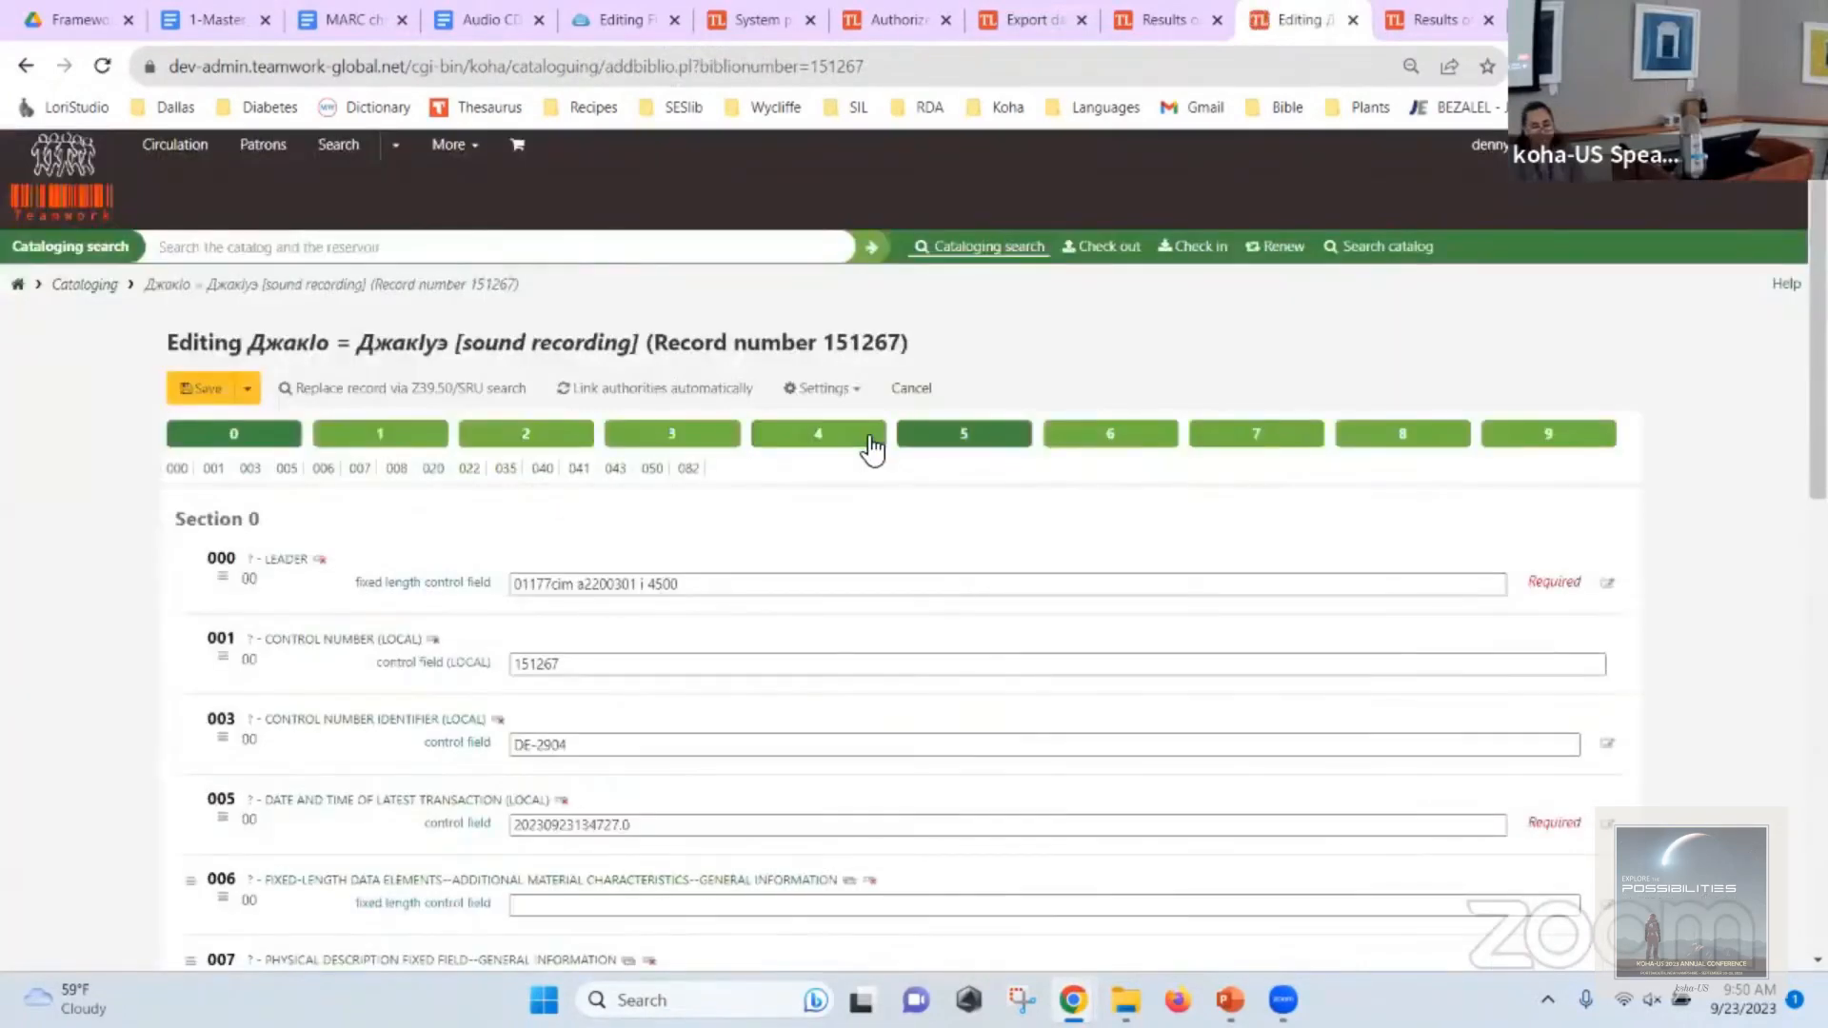
Reapply the Audio CD framework to the record and check tags 336 to 338 in Section 3 and tag 942 in Section 9.
{"action": "left_click", "coordinate": [670, 435]}
{"action": "scroll", "coordinate": [674, 519], "scroll_direction": "down", "scroll_amount": 5}
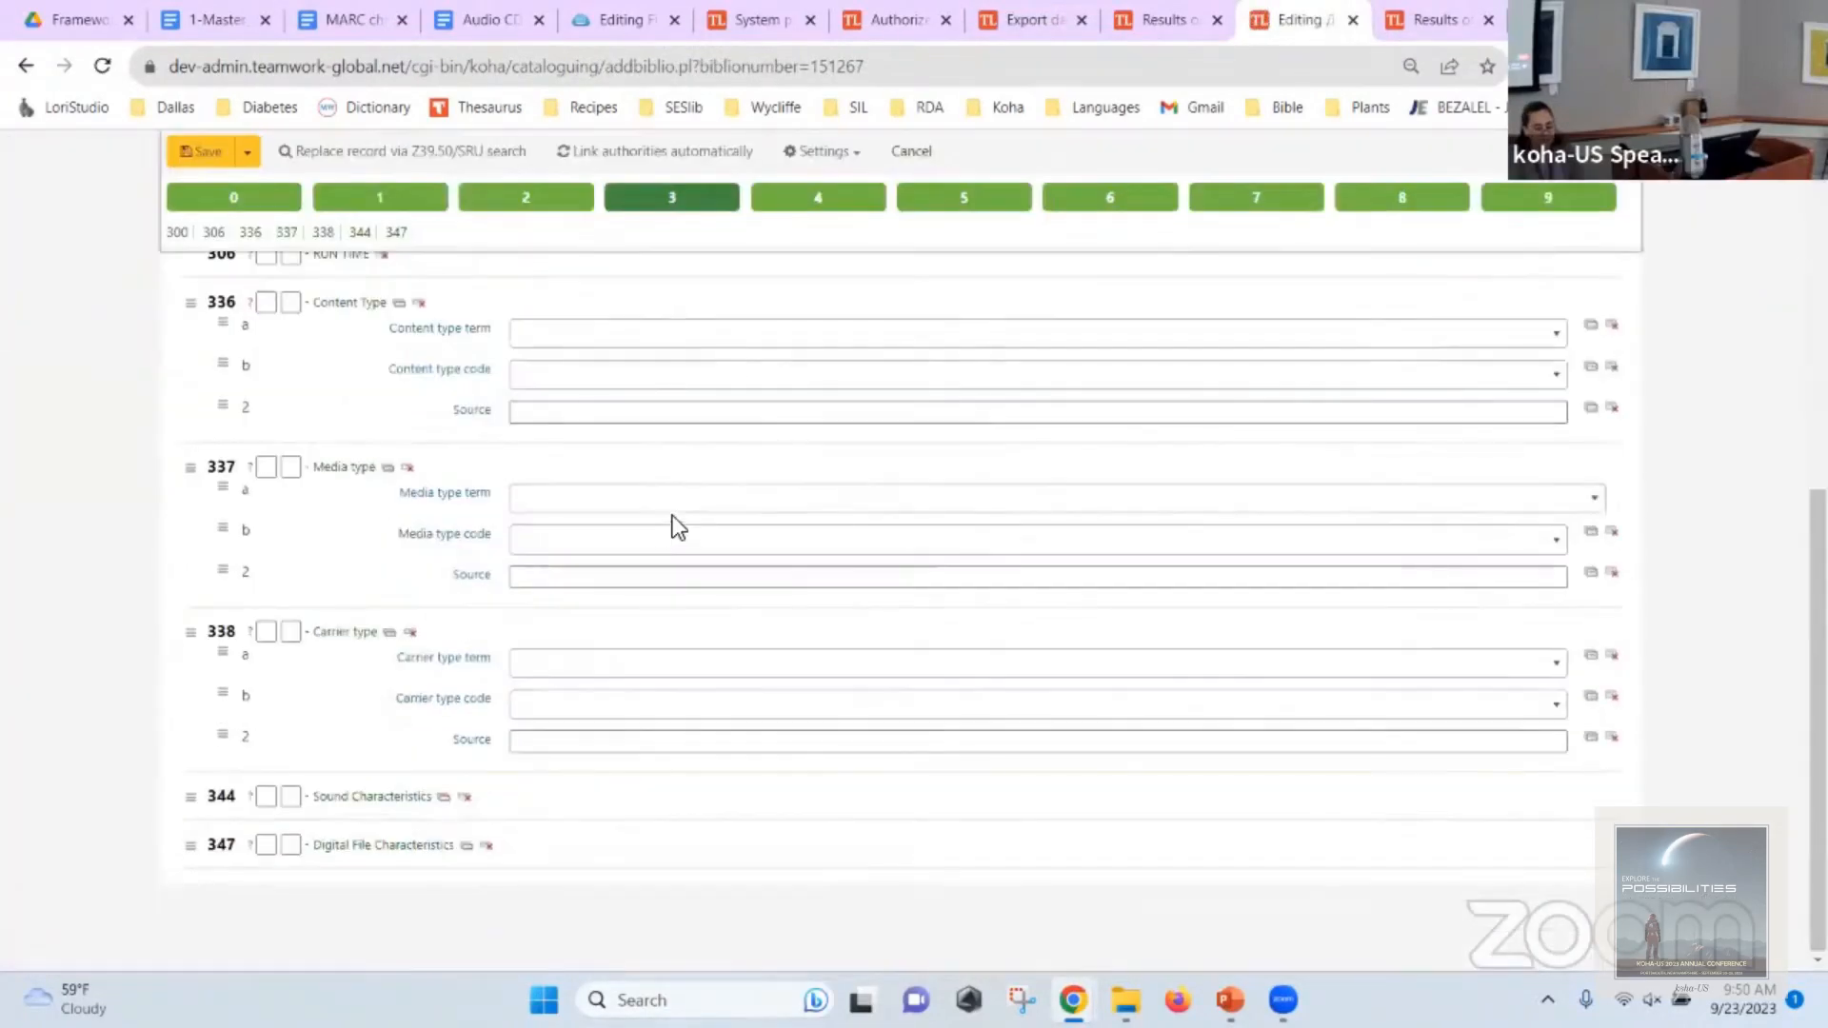
{"action": "left_click", "coordinate": [821, 150]}
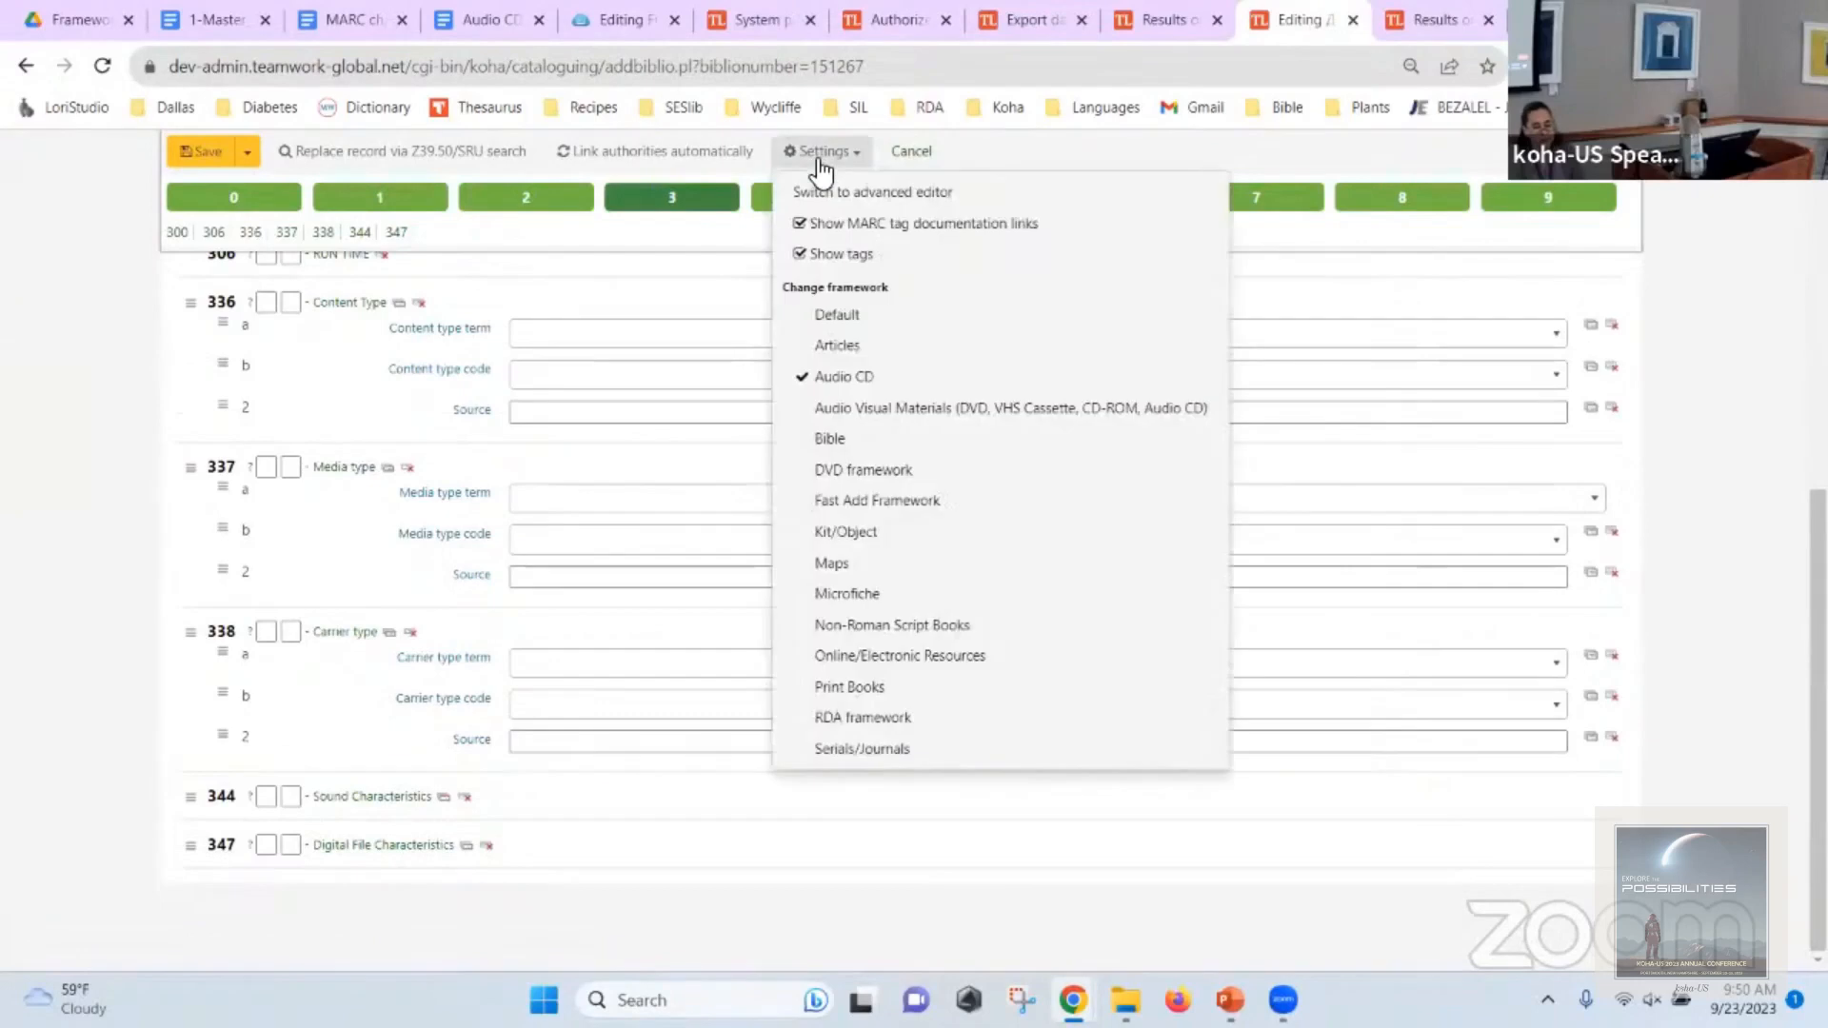
{"action": "left_click", "coordinate": [849, 381]}
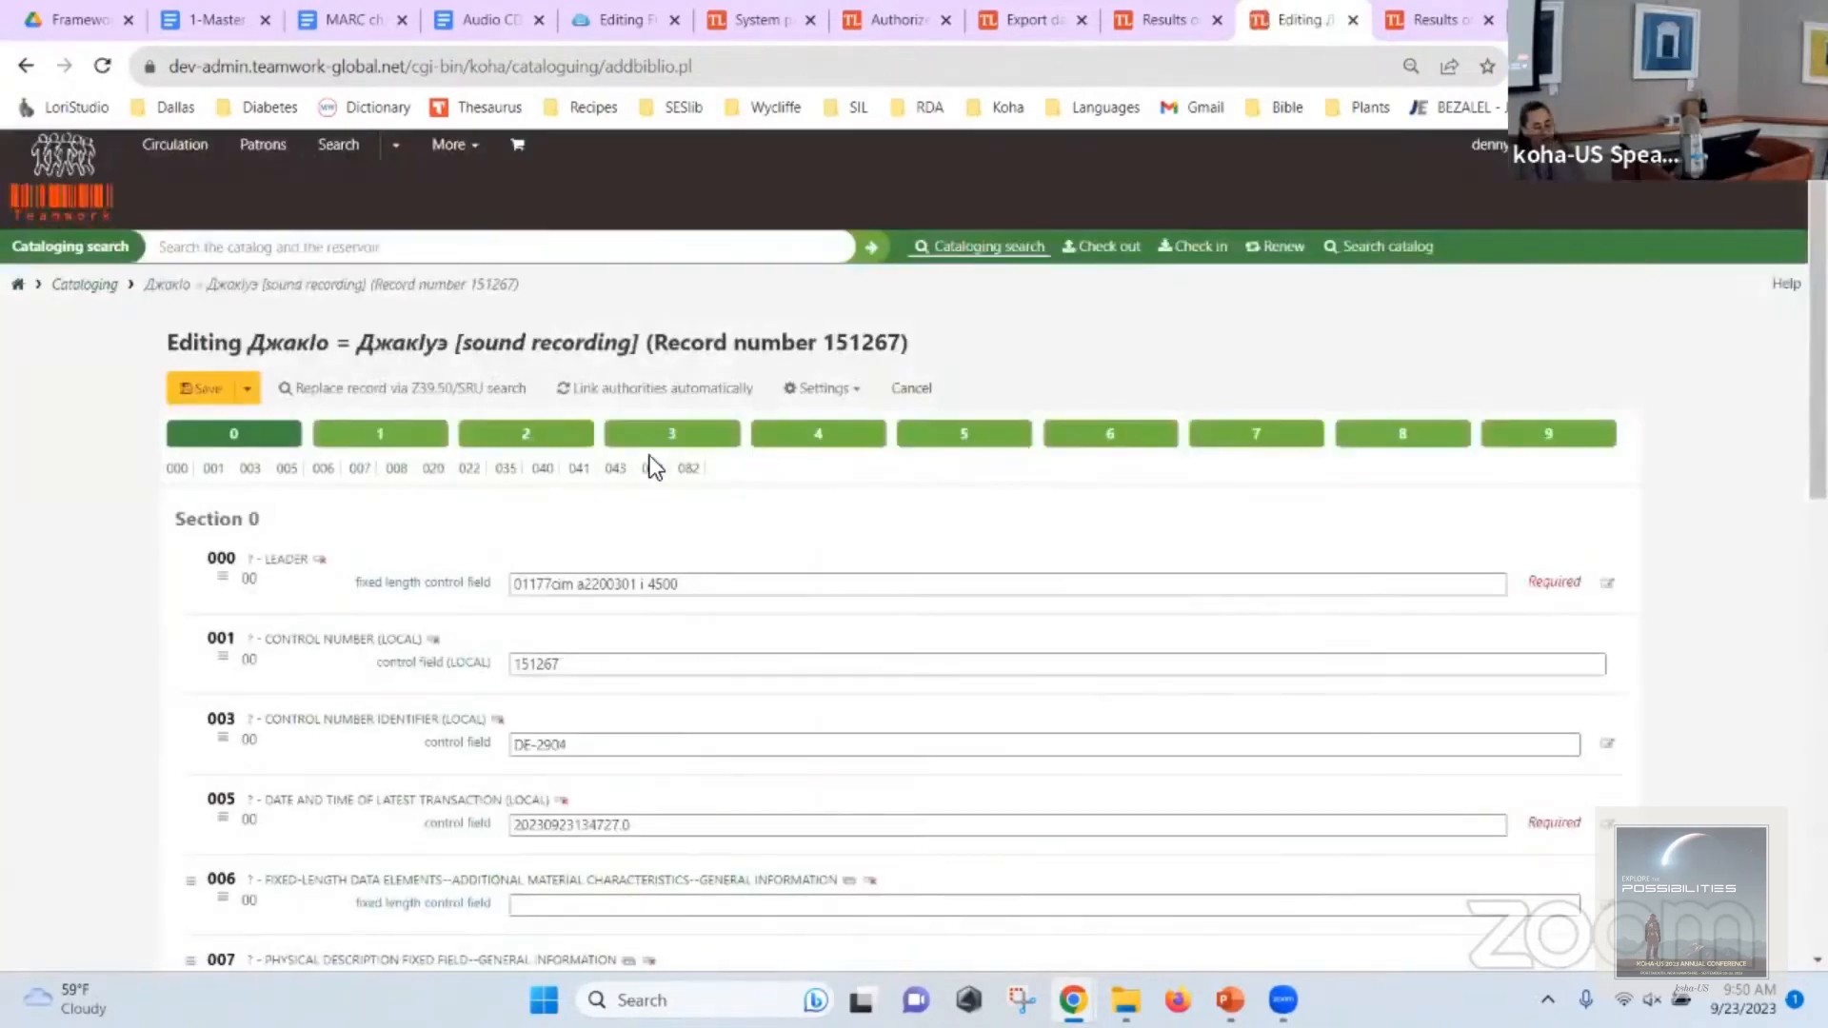
{"action": "scroll", "coordinate": [724, 495], "scroll_direction": "down", "scroll_amount": 5}
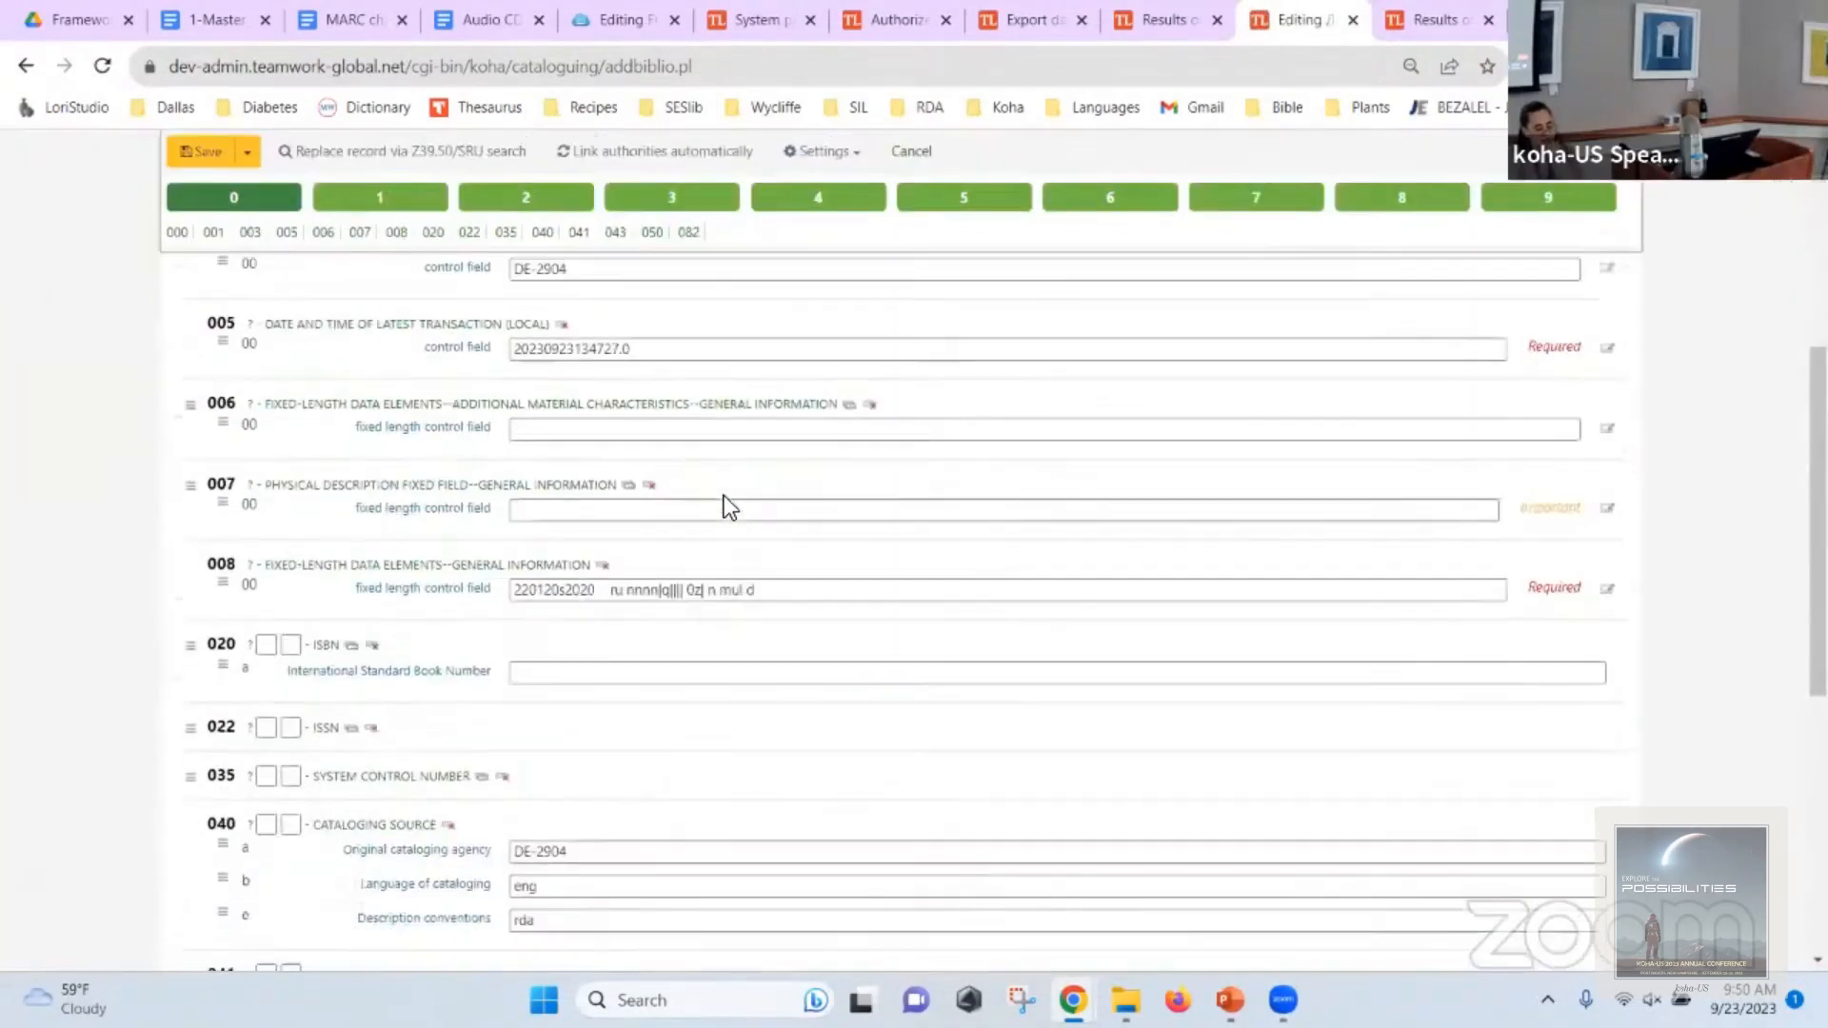
{"action": "left_click", "coordinate": [680, 206]}
{"action": "scroll", "coordinate": [769, 454], "scroll_direction": "down", "scroll_amount": 5}
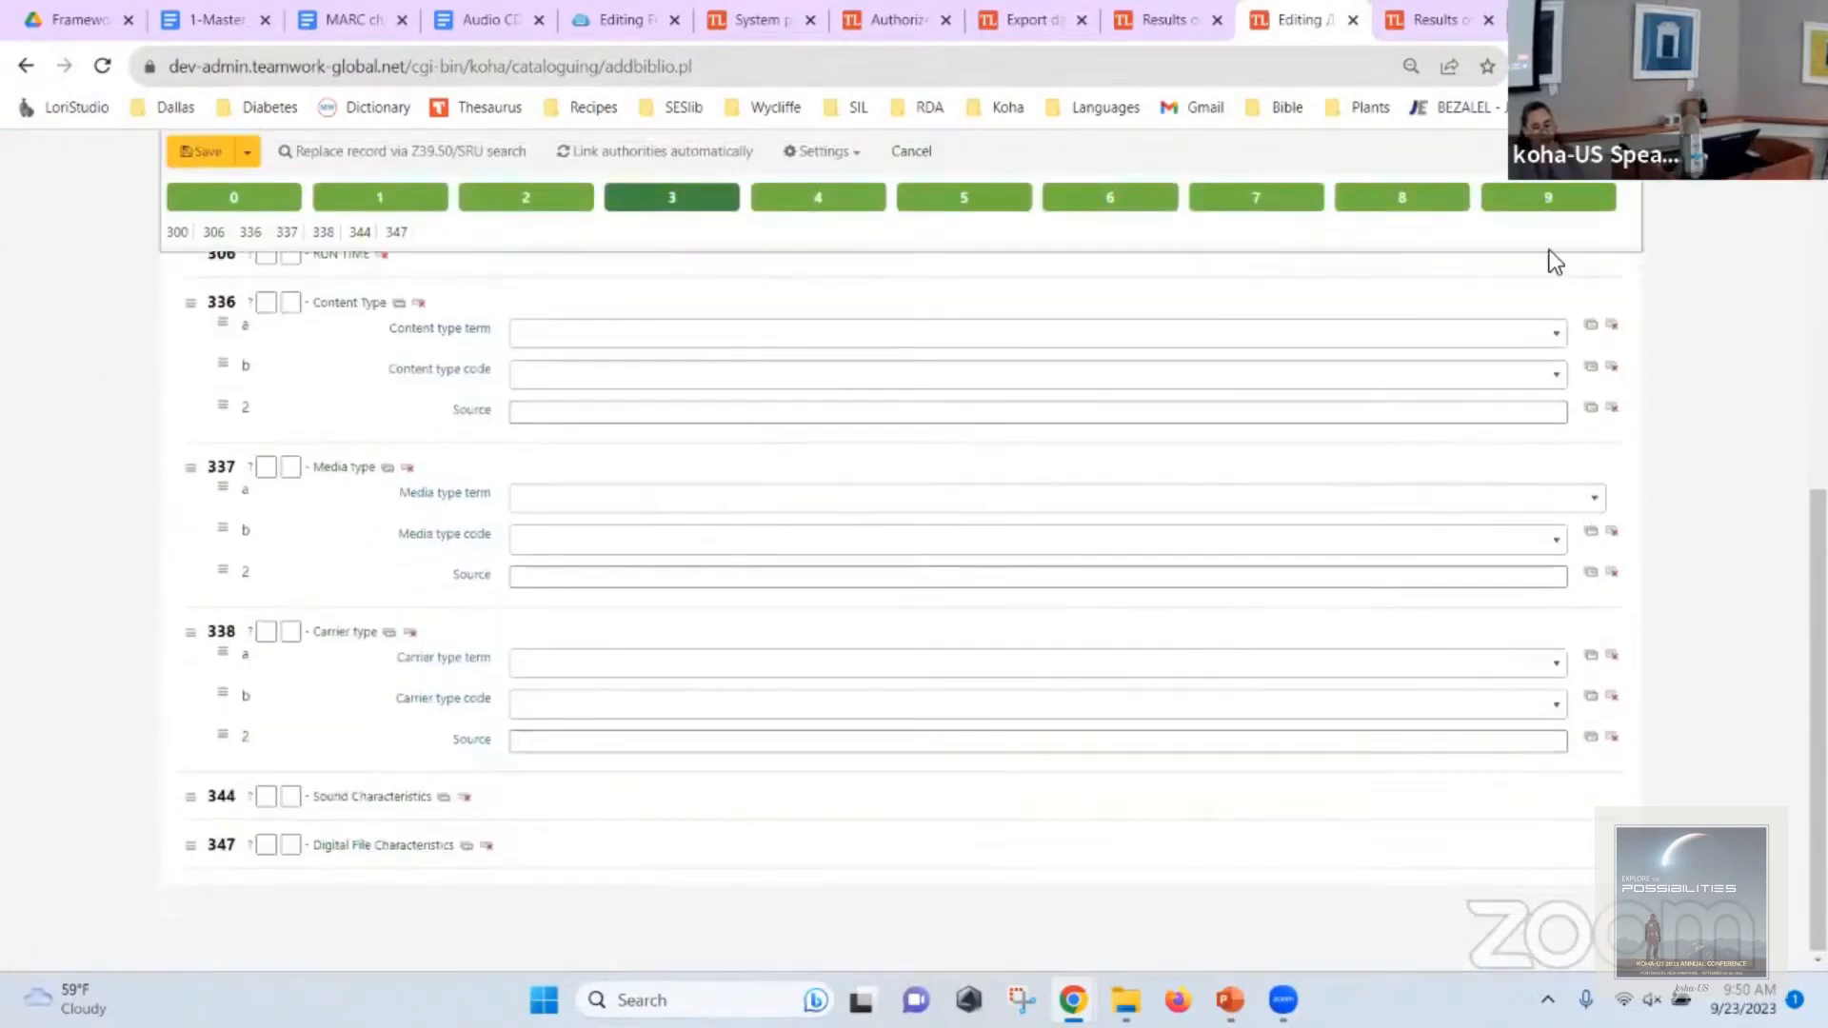
{"action": "left_click", "coordinate": [1552, 200]}
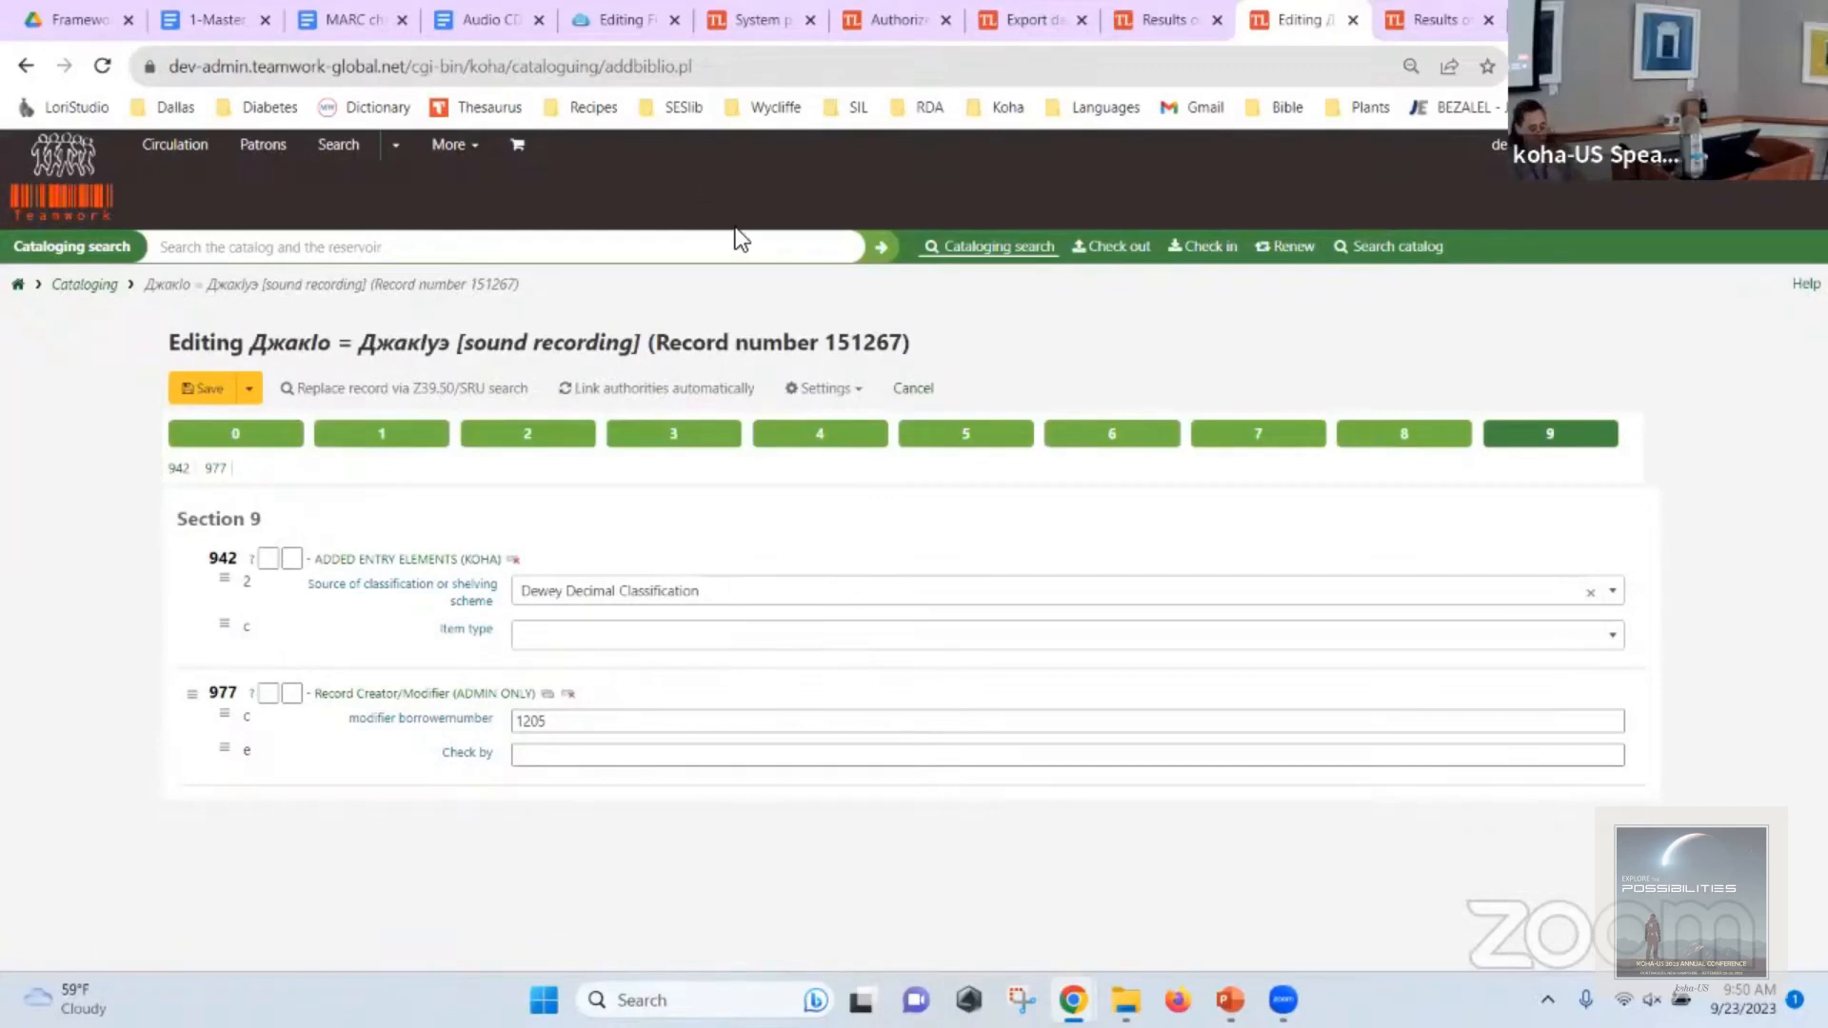
Switch to the other Koha site's Theological dictionary of the New Testament record and change from the advanced to the basic editor.
{"action": "key", "text": "alt+Tab"}
{"action": "key", "text": "alt+Tab"}
{"action": "key", "text": "alt+Tab"}
{"action": "left_click", "coordinate": [1118, 29]}
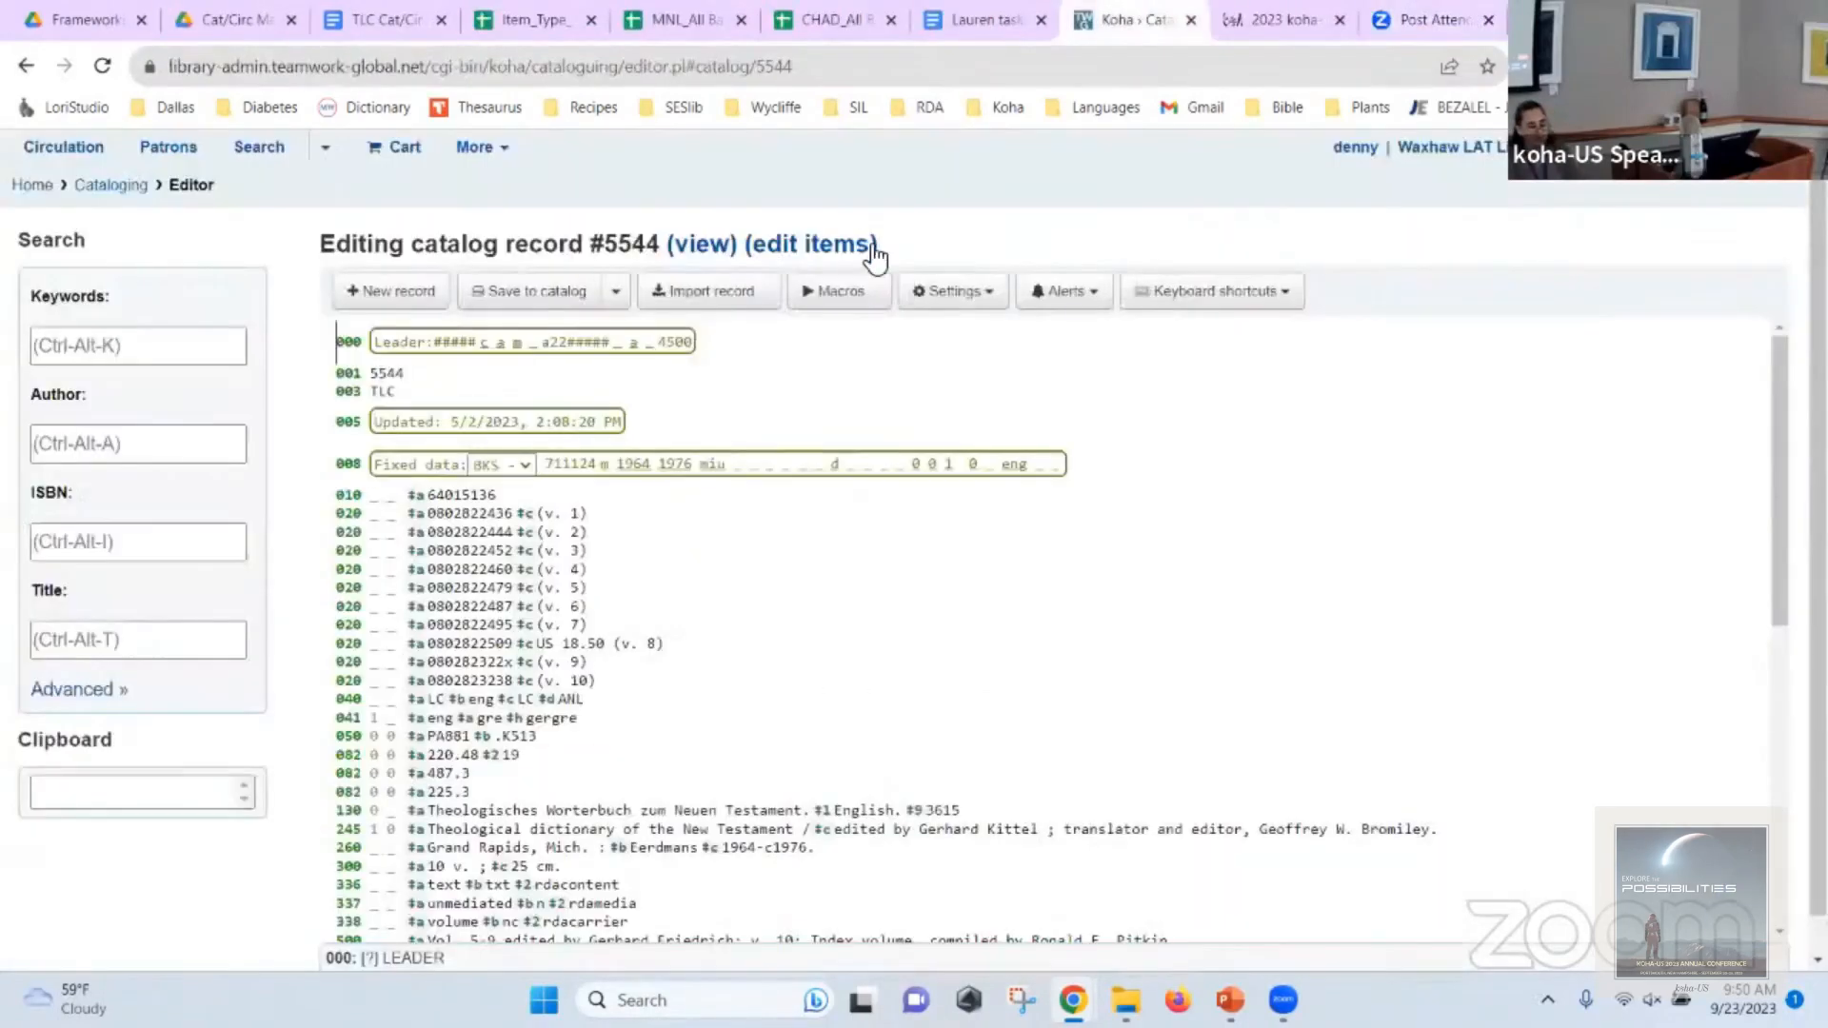
{"action": "left_click", "coordinate": [616, 291]}
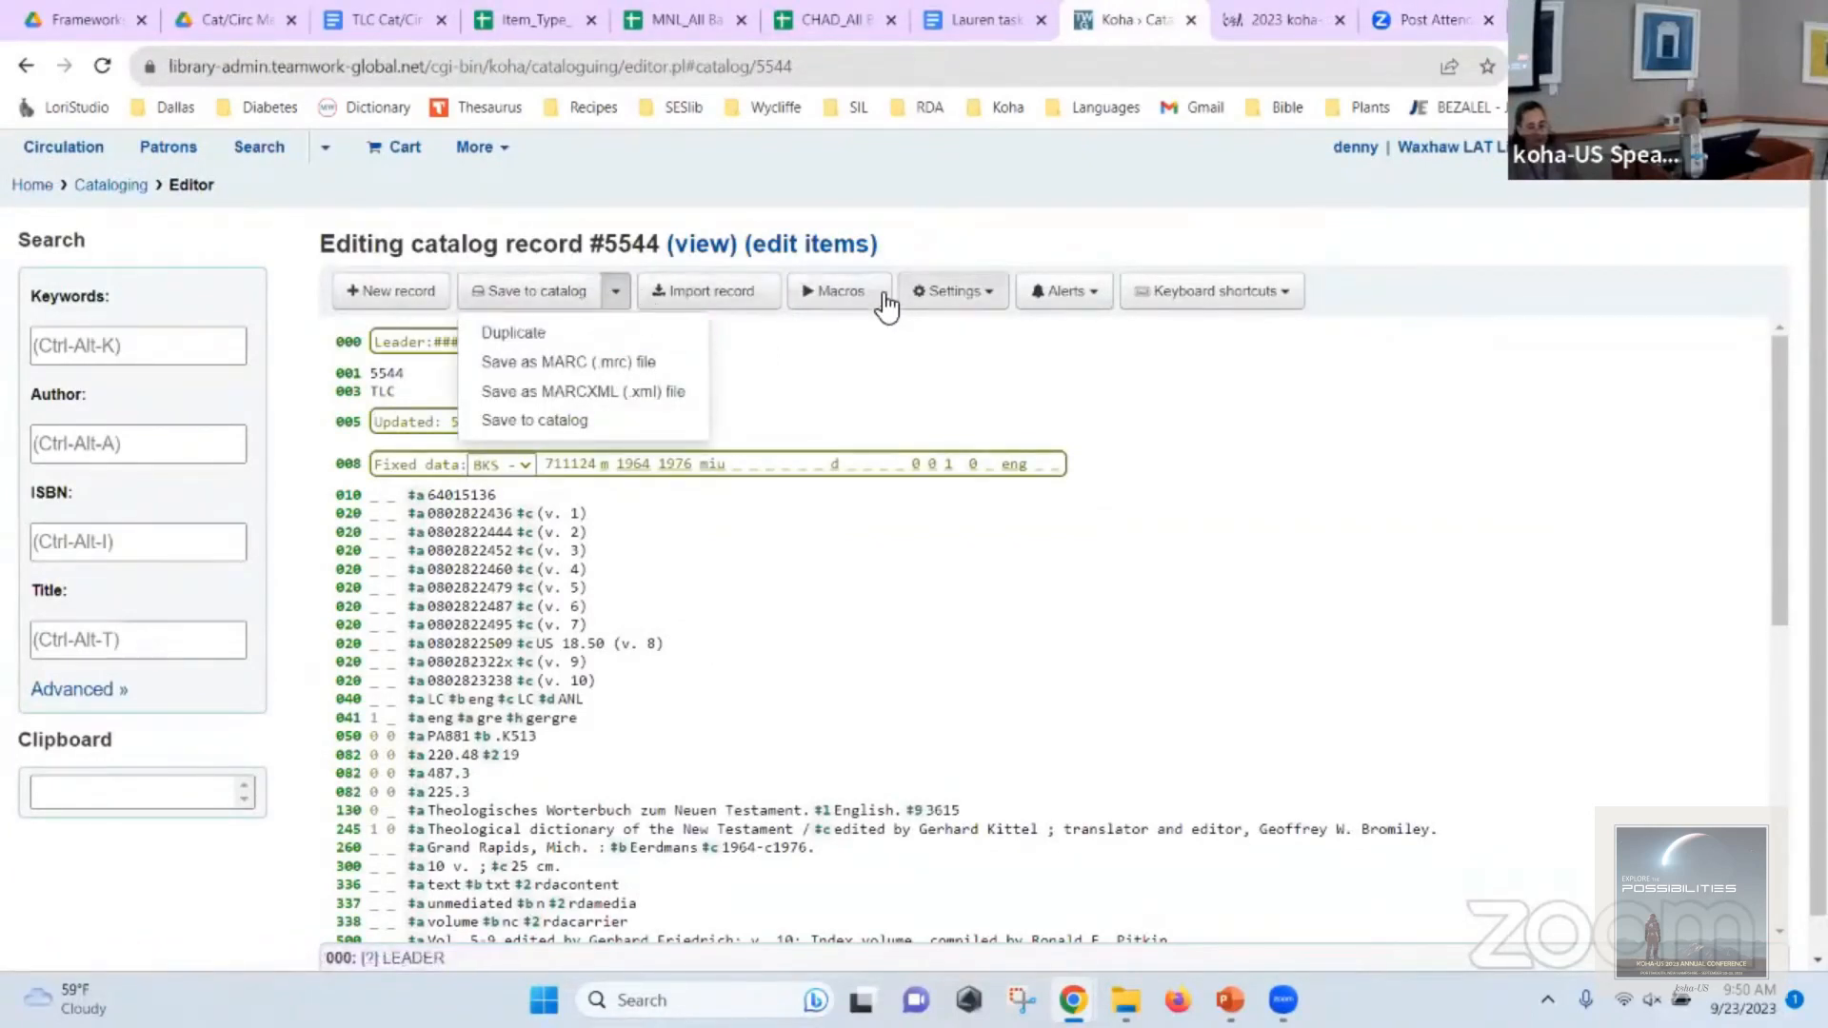
{"action": "left_click", "coordinate": [955, 297]}
{"action": "left_click", "coordinate": [971, 328]}
{"action": "left_click", "coordinate": [1027, 198]}
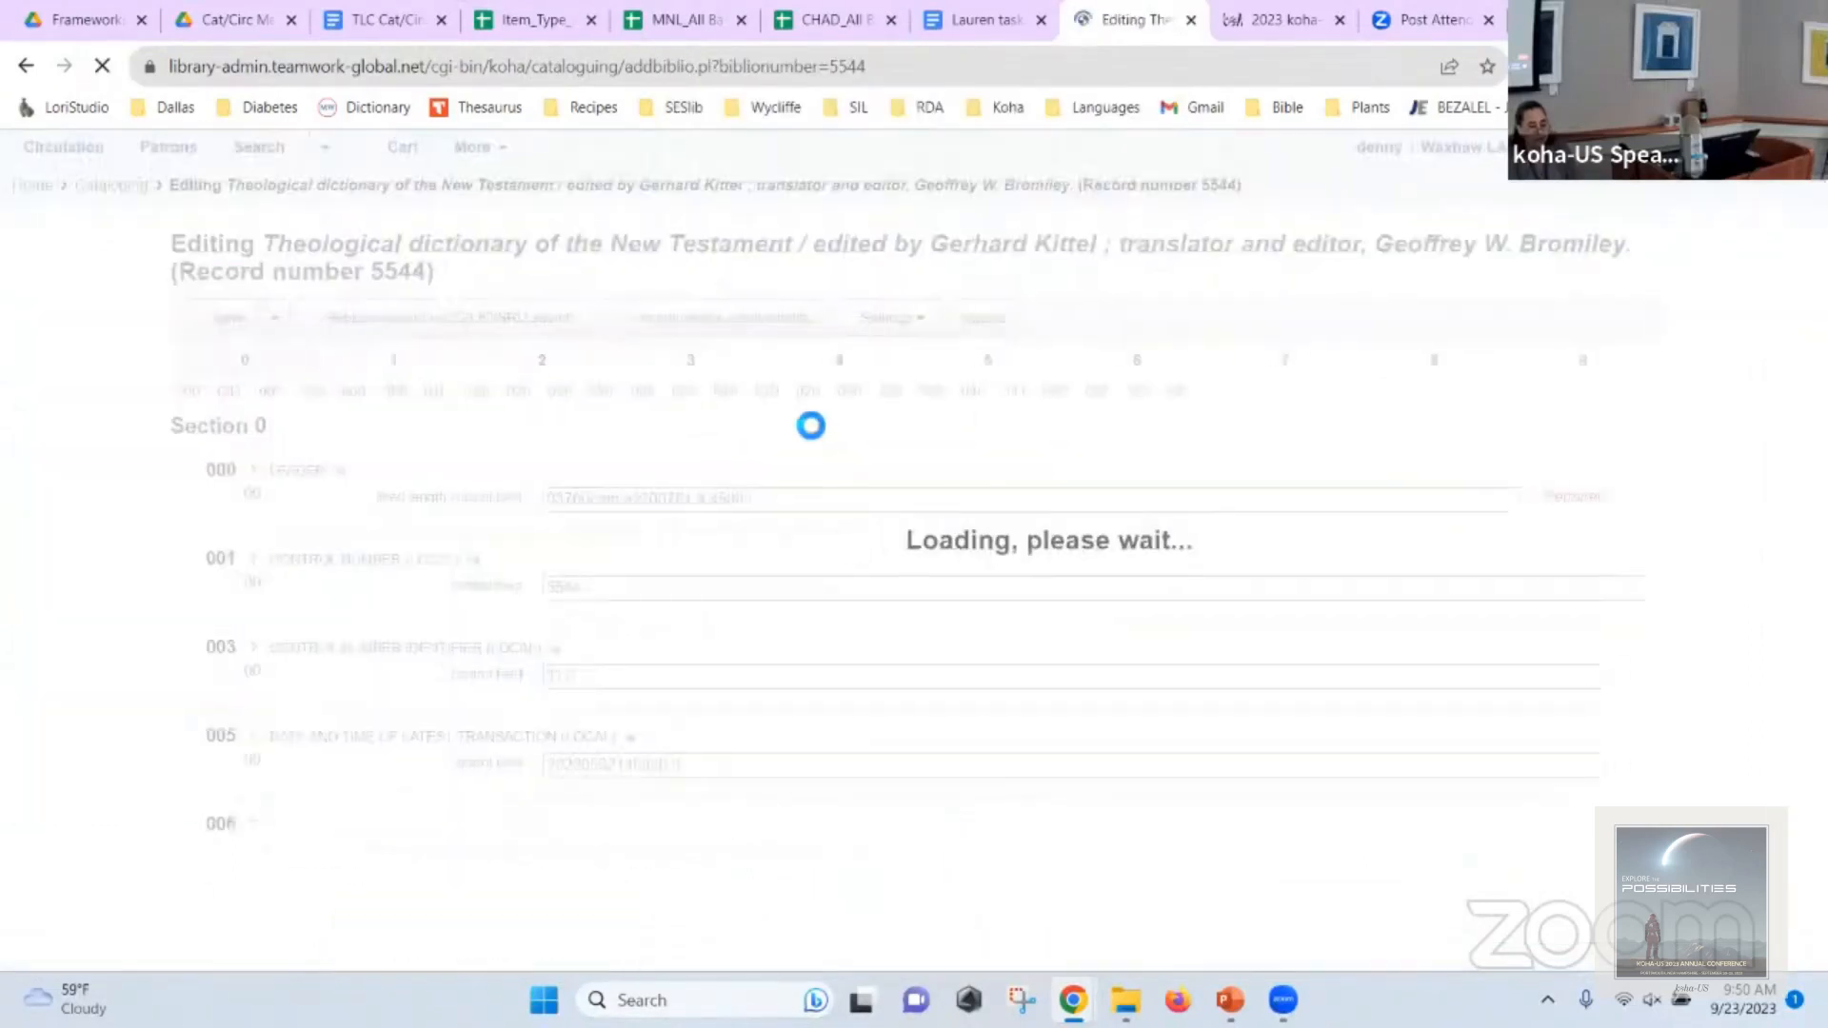
Clear the content type, media type and carrier type fields 336, 337 and 338 in the physical description section.
{"action": "left_click", "coordinate": [677, 438]}
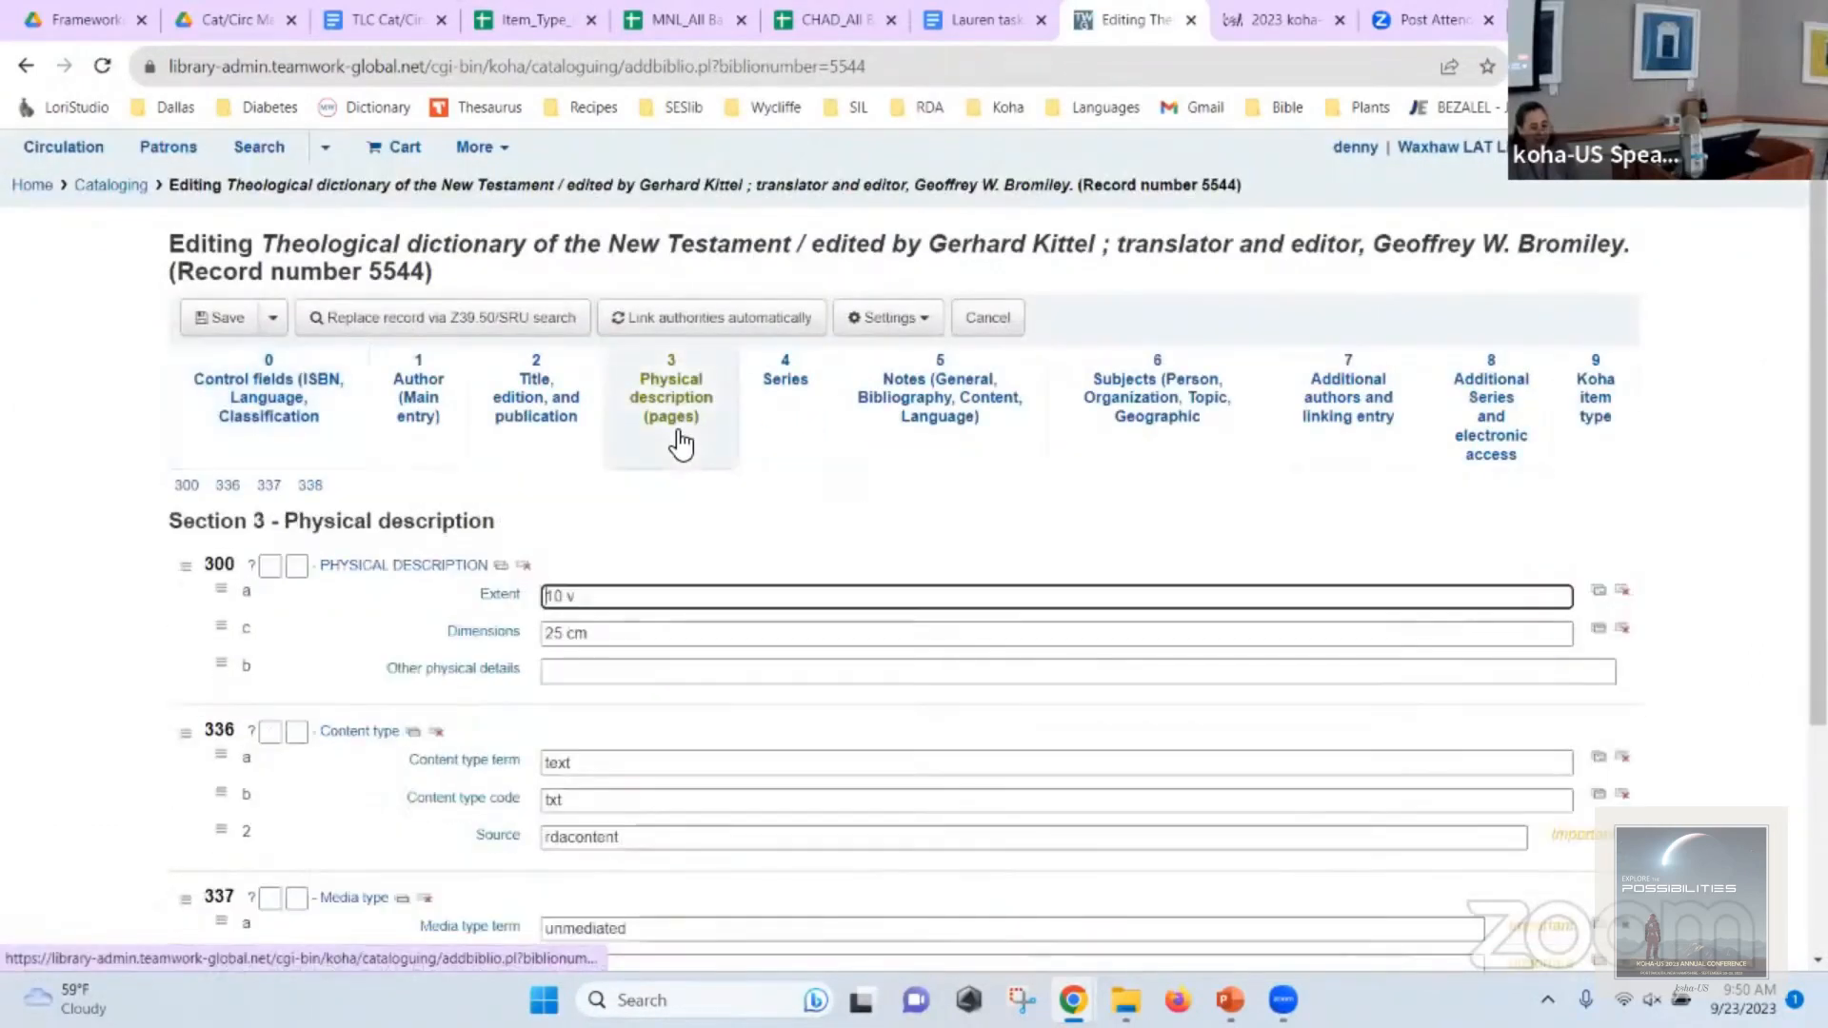
{"action": "scroll", "coordinate": [482, 436], "scroll_direction": "down", "scroll_amount": 3}
{"action": "scroll", "coordinate": [430, 400], "scroll_direction": "up", "scroll_amount": 1}
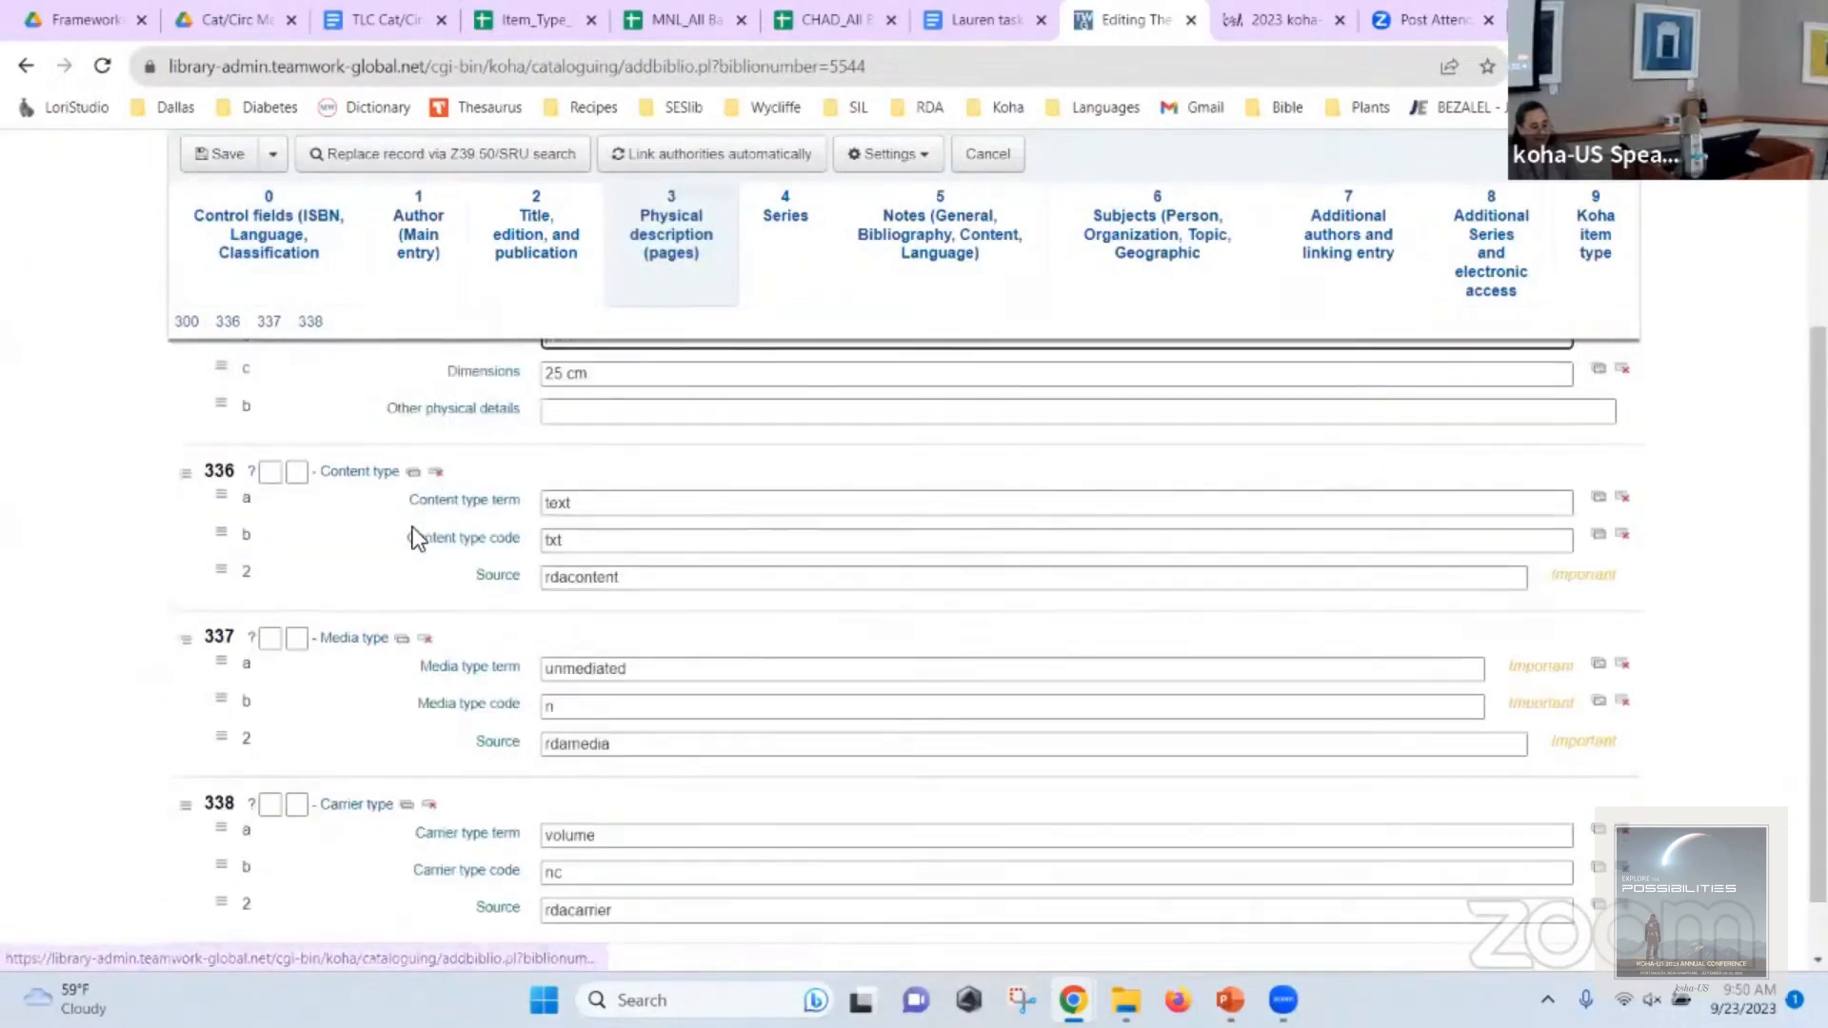
{"action": "left_click", "coordinate": [438, 471]}
{"action": "scroll", "coordinate": [419, 638], "scroll_direction": "down", "scroll_amount": 1}
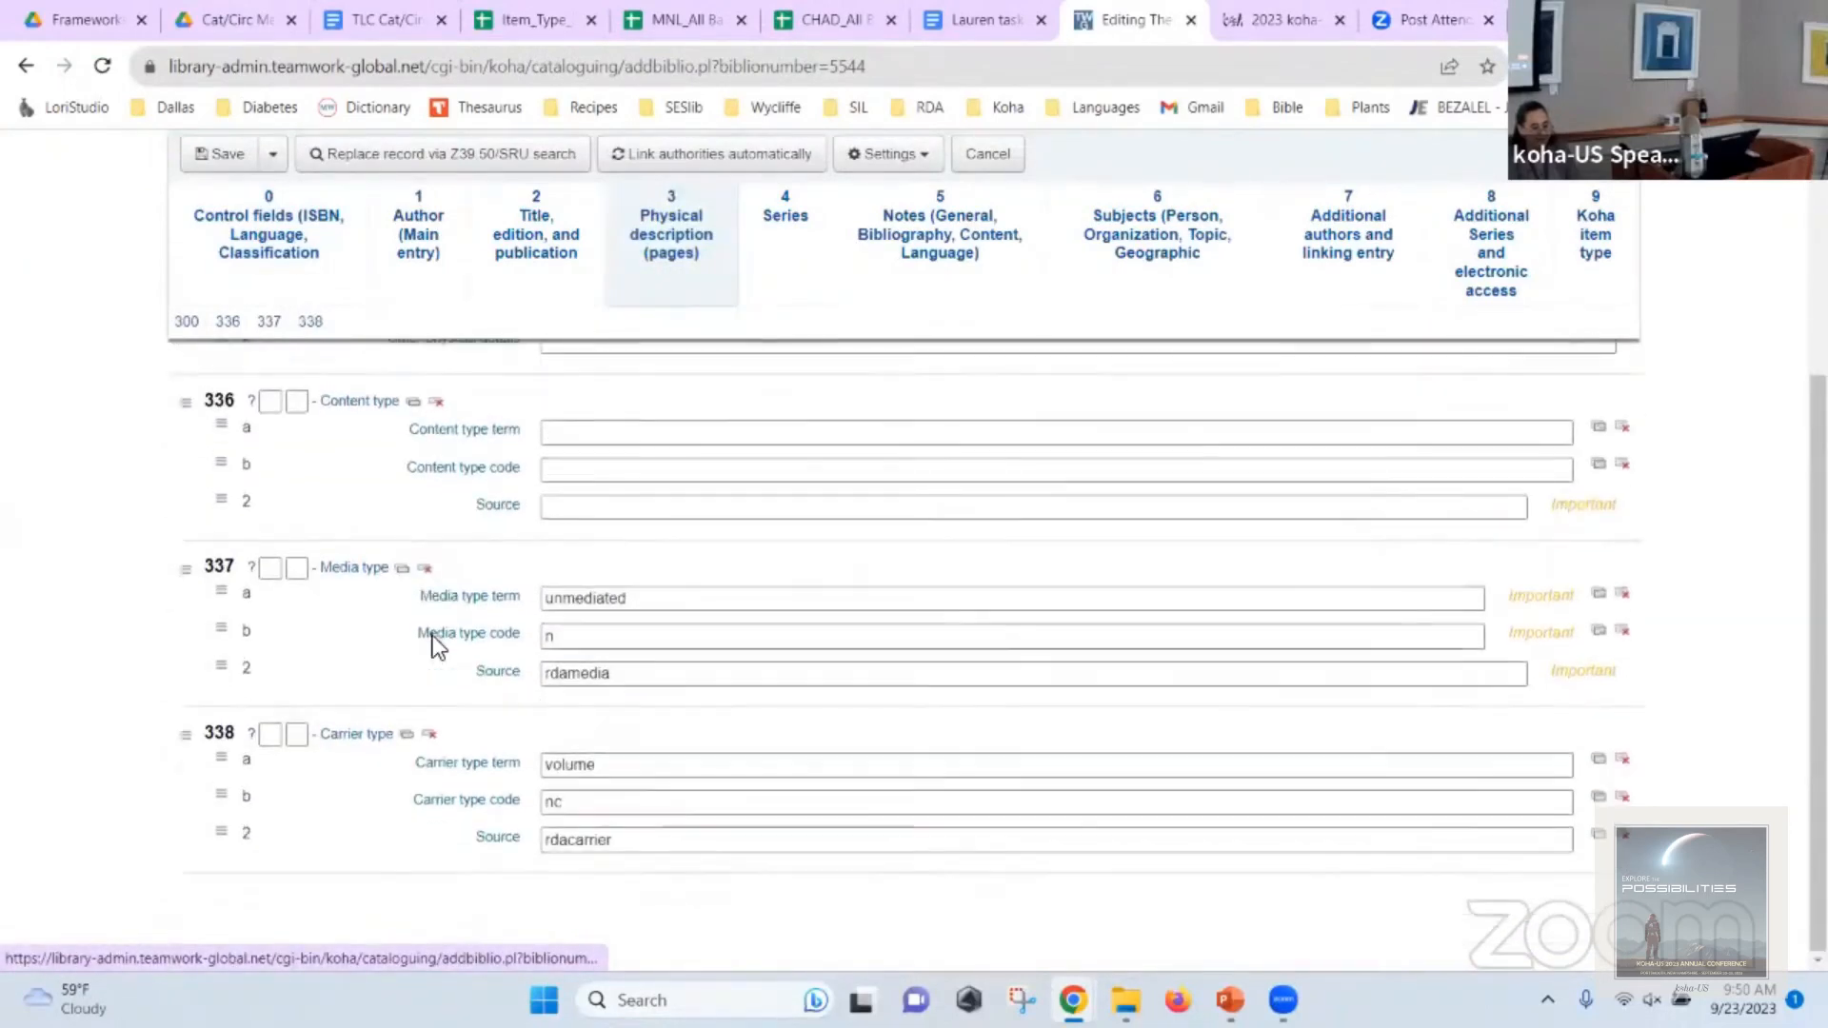
{"action": "scroll", "coordinate": [428, 572], "scroll_direction": "up", "scroll_amount": 1}
{"action": "left_click", "coordinate": [425, 639]}
{"action": "left_click", "coordinate": [430, 805]}
{"action": "scroll", "coordinate": [546, 661], "scroll_direction": "down", "scroll_amount": 1}
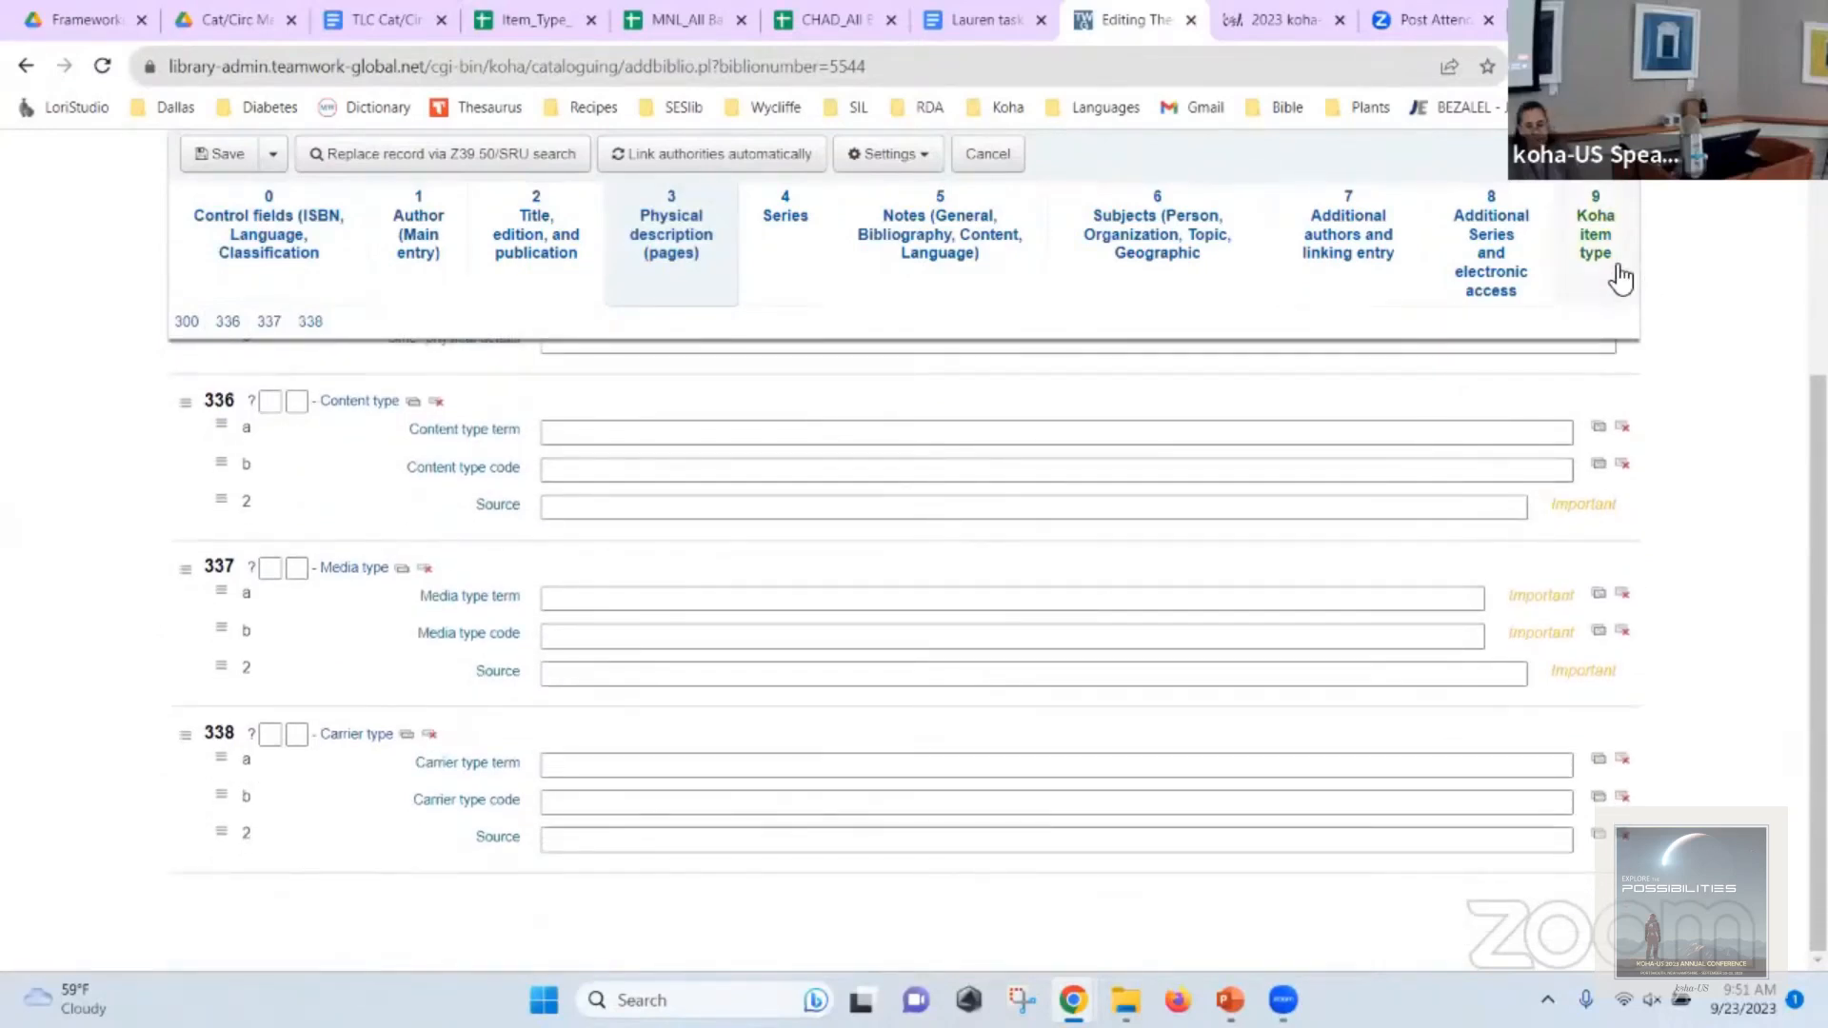
Clear tag 942 in the Koha item type section and apply a framework to the record.
{"action": "left_click", "coordinate": [1613, 276]}
{"action": "left_click", "coordinate": [587, 564]}
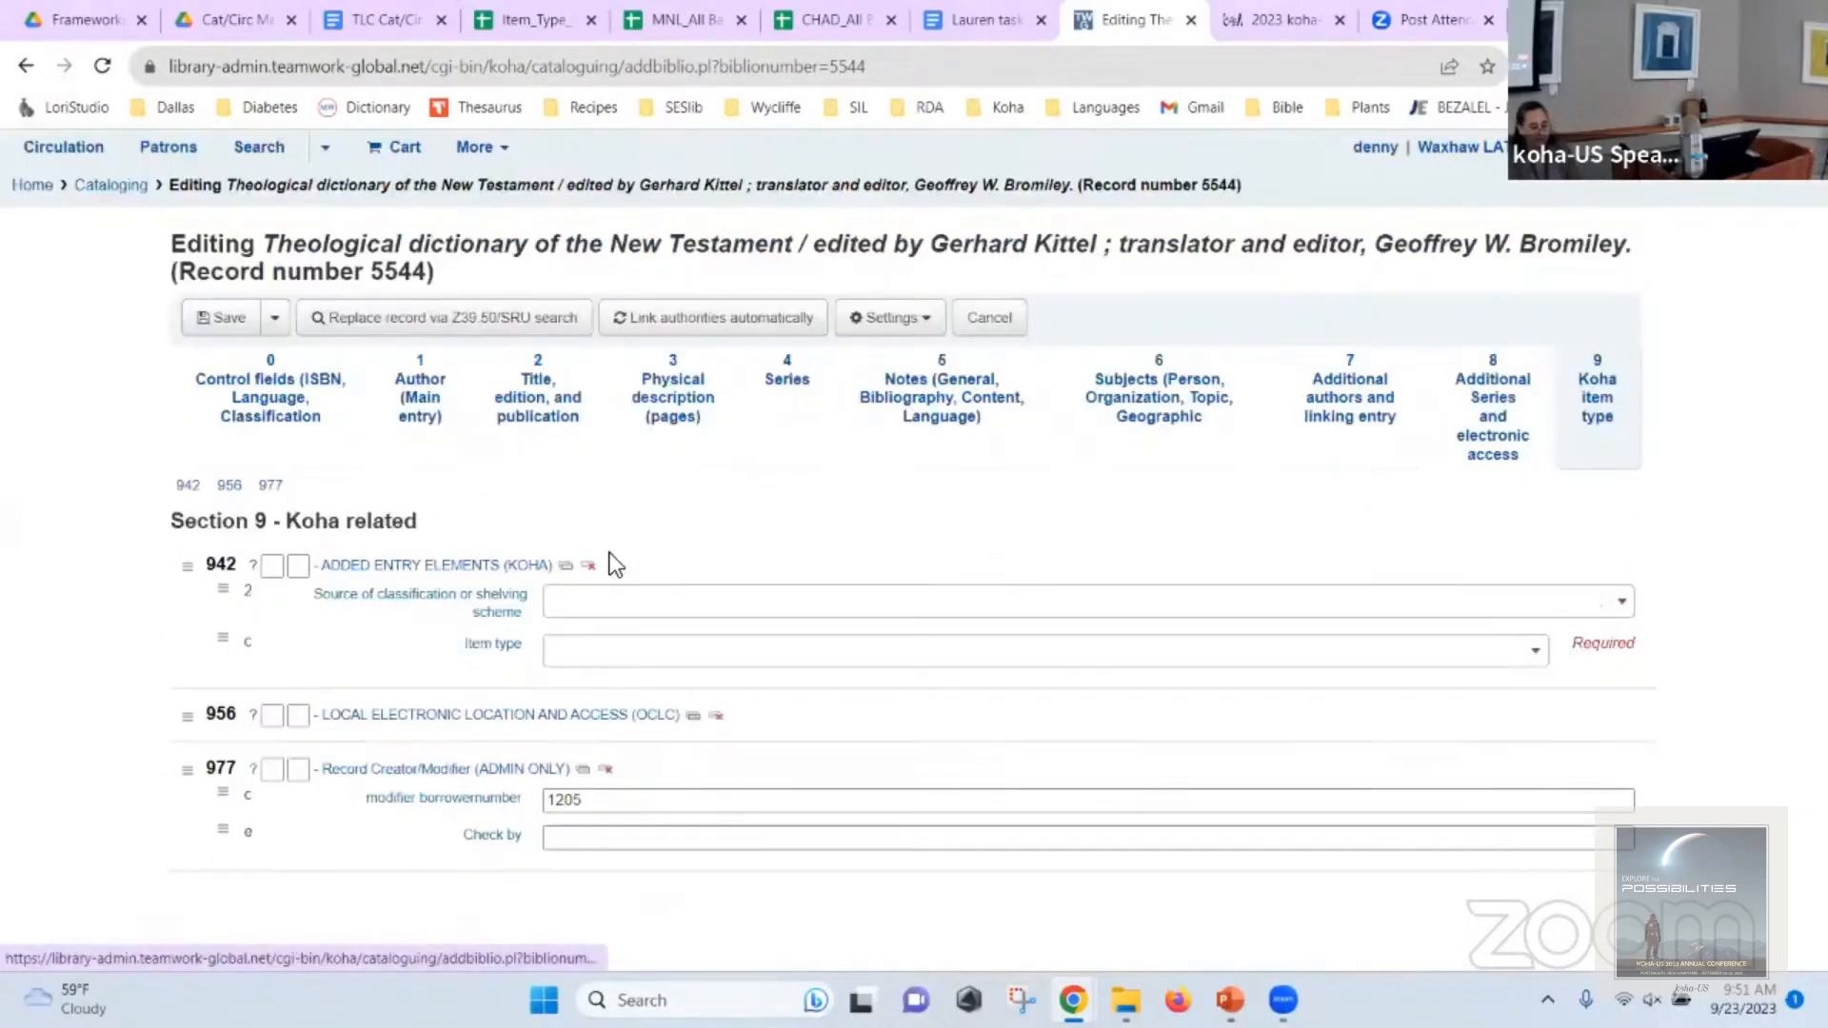
{"action": "left_click", "coordinate": [890, 319]}
{"action": "left_click", "coordinate": [916, 538]}
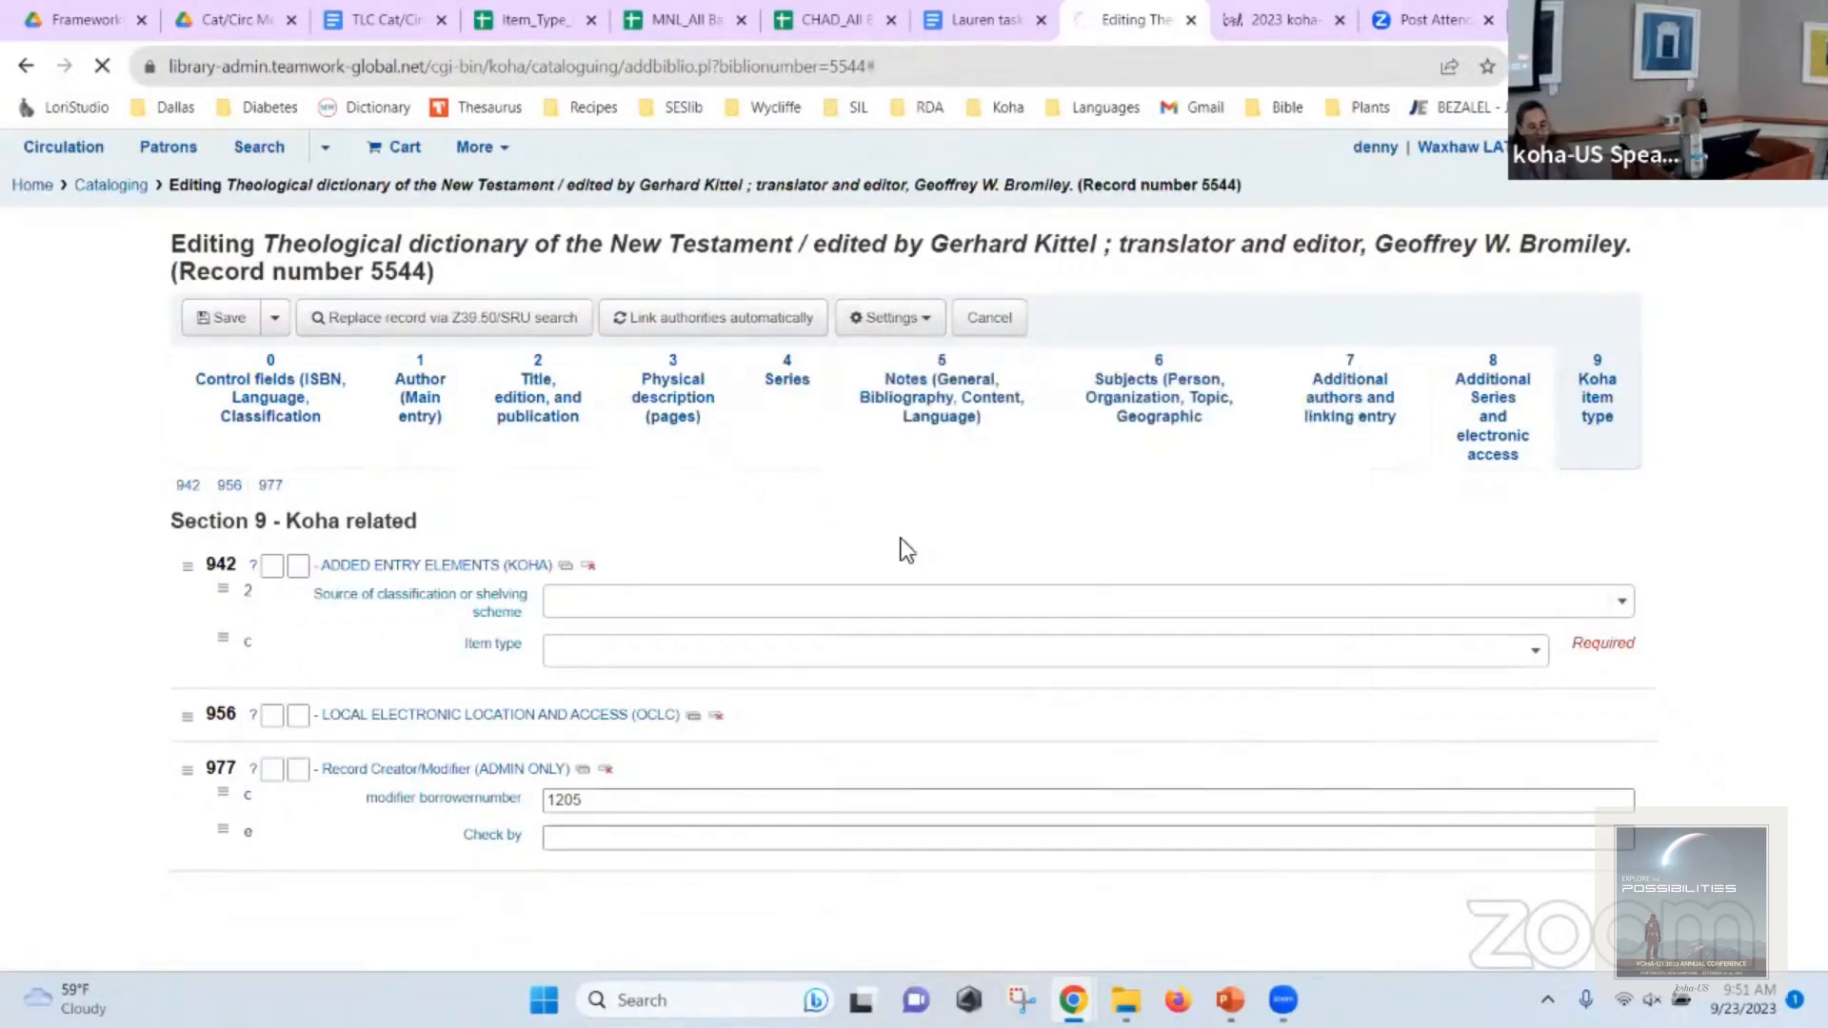
Check the carrier type, sound and digital file fields in Section 3, and review field 007's coding in its builder, accepting it.
{"action": "left_click", "coordinate": [687, 426]}
{"action": "scroll", "coordinate": [684, 428], "scroll_direction": "down", "scroll_amount": 10}
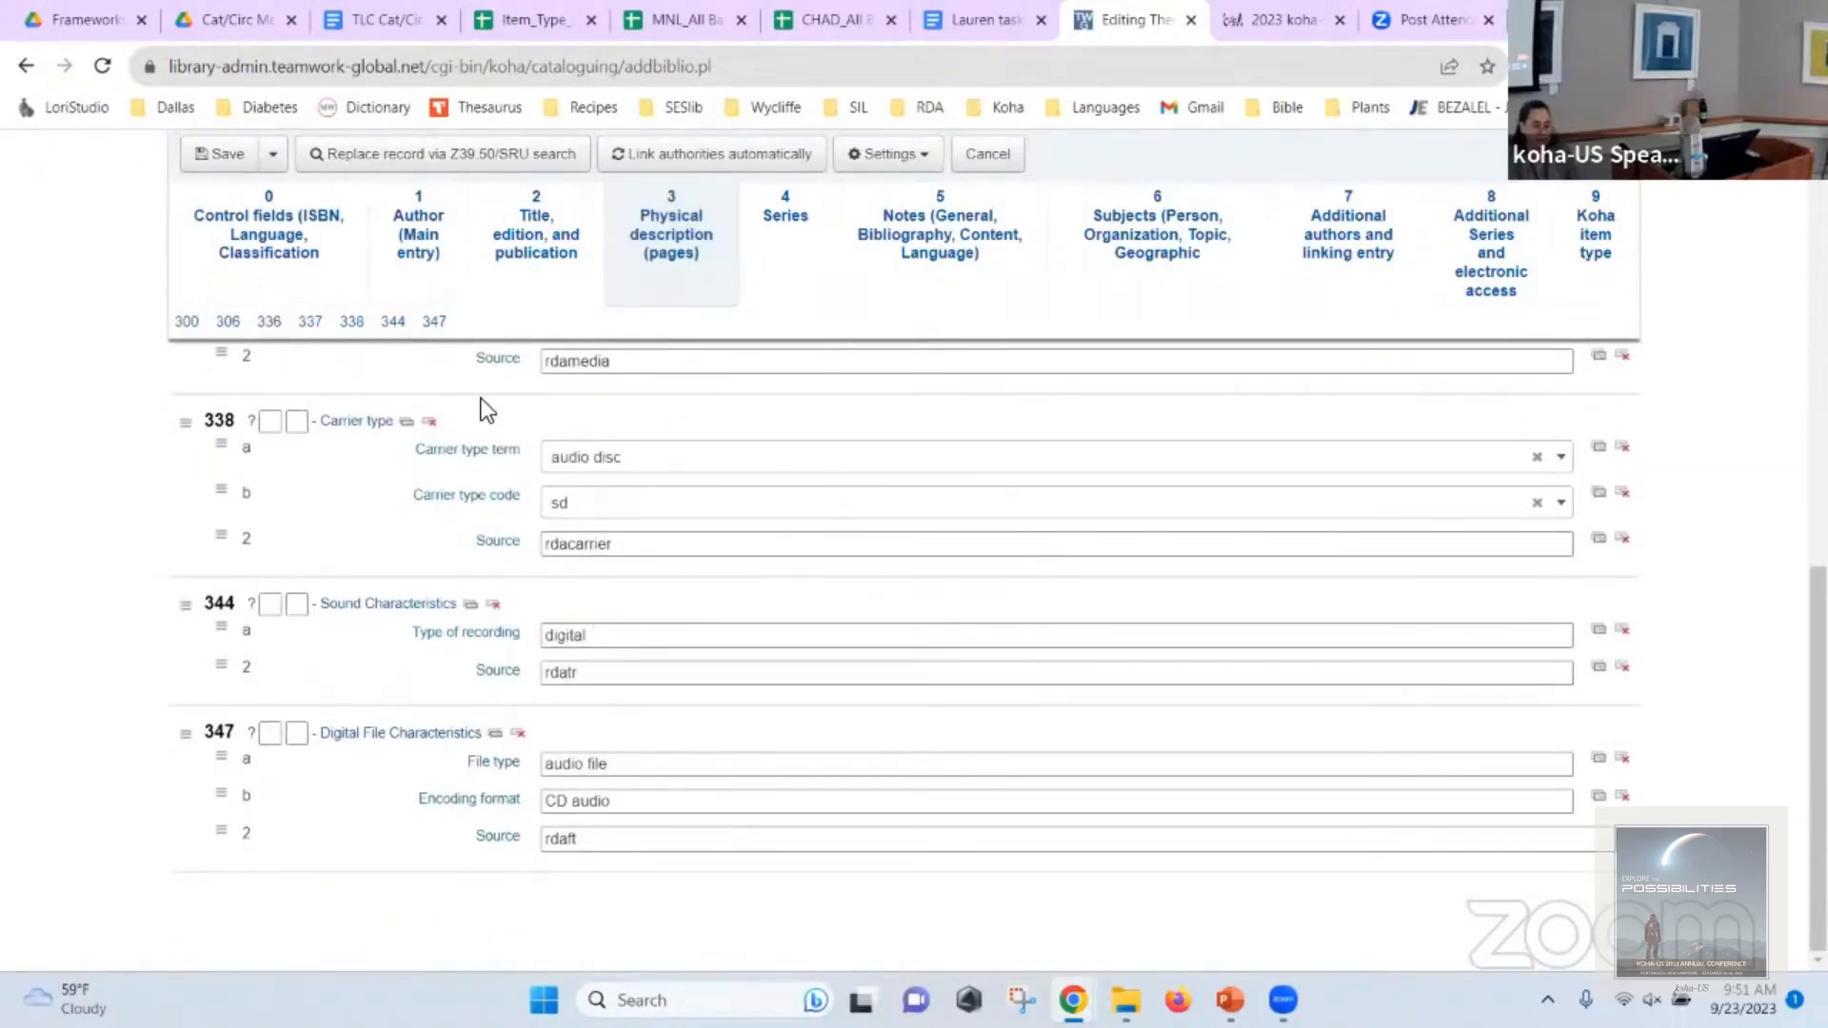
{"action": "left_click", "coordinate": [269, 250]}
{"action": "scroll", "coordinate": [641, 510], "scroll_direction": "down", "scroll_amount": 3}
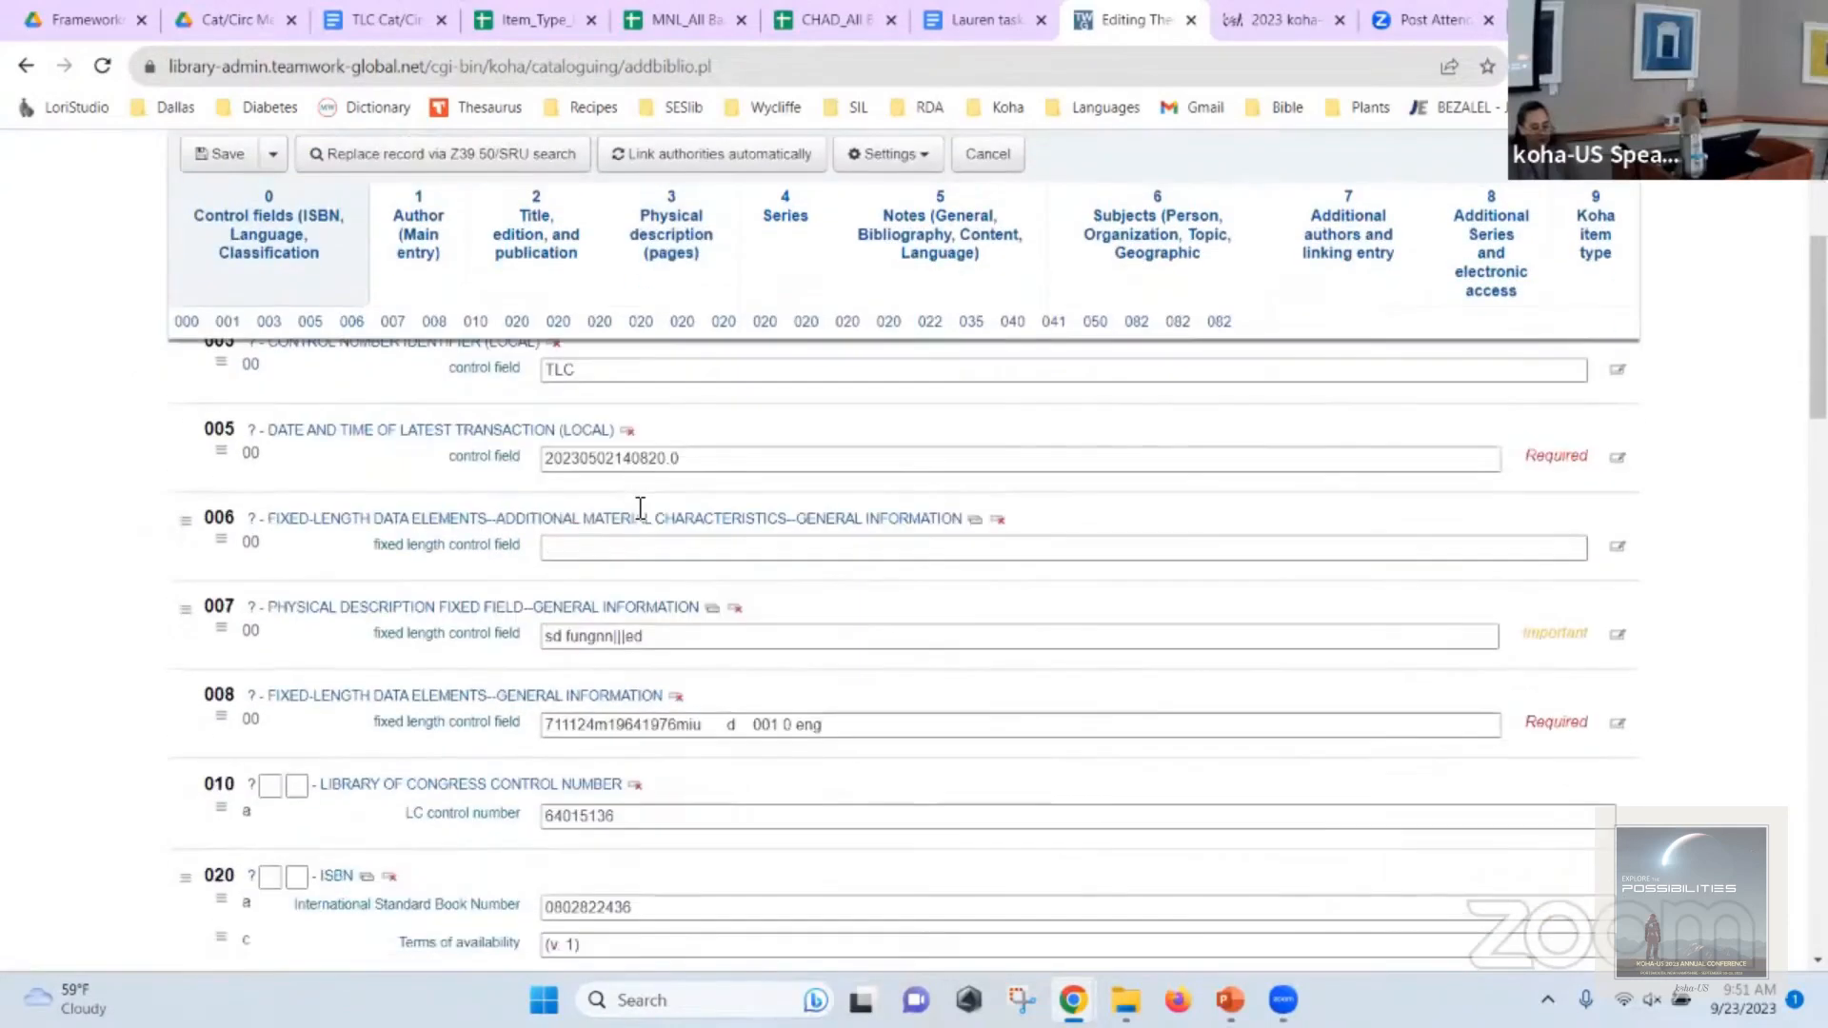
{"action": "scroll", "coordinate": [641, 510], "scroll_direction": "down", "scroll_amount": 1}
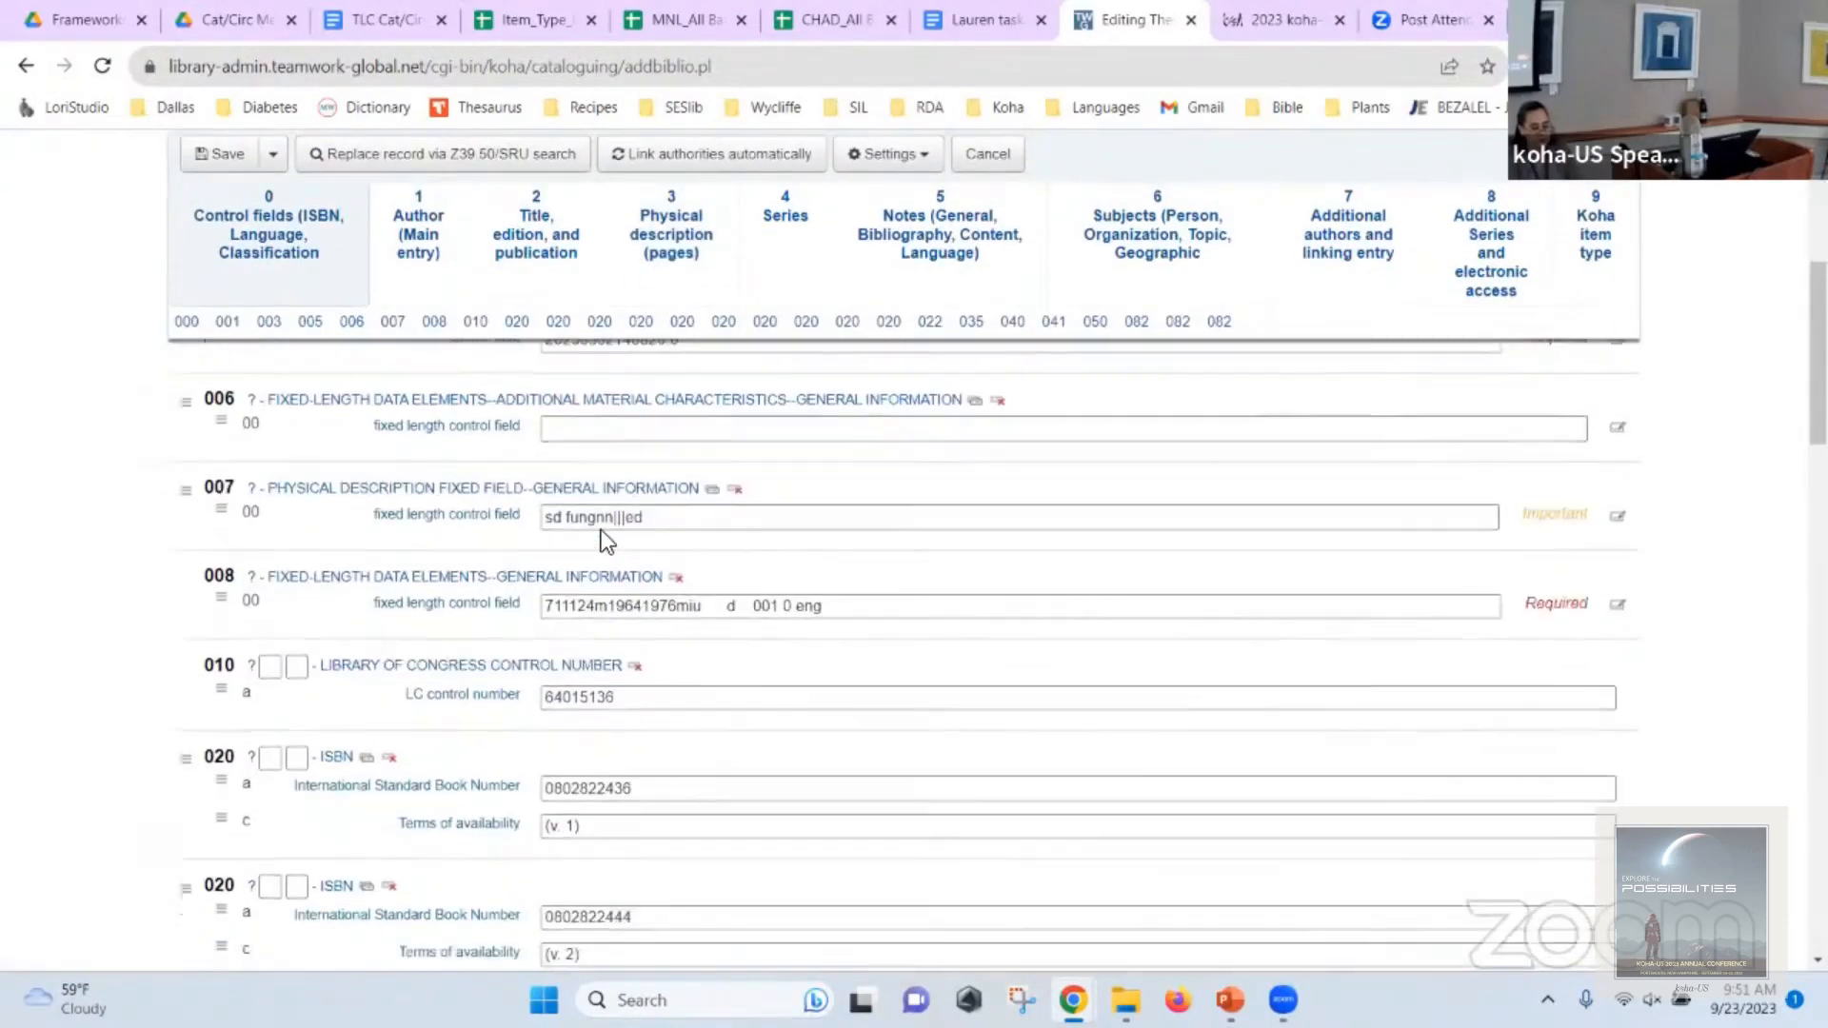
{"action": "left_click", "coordinate": [1617, 516]}
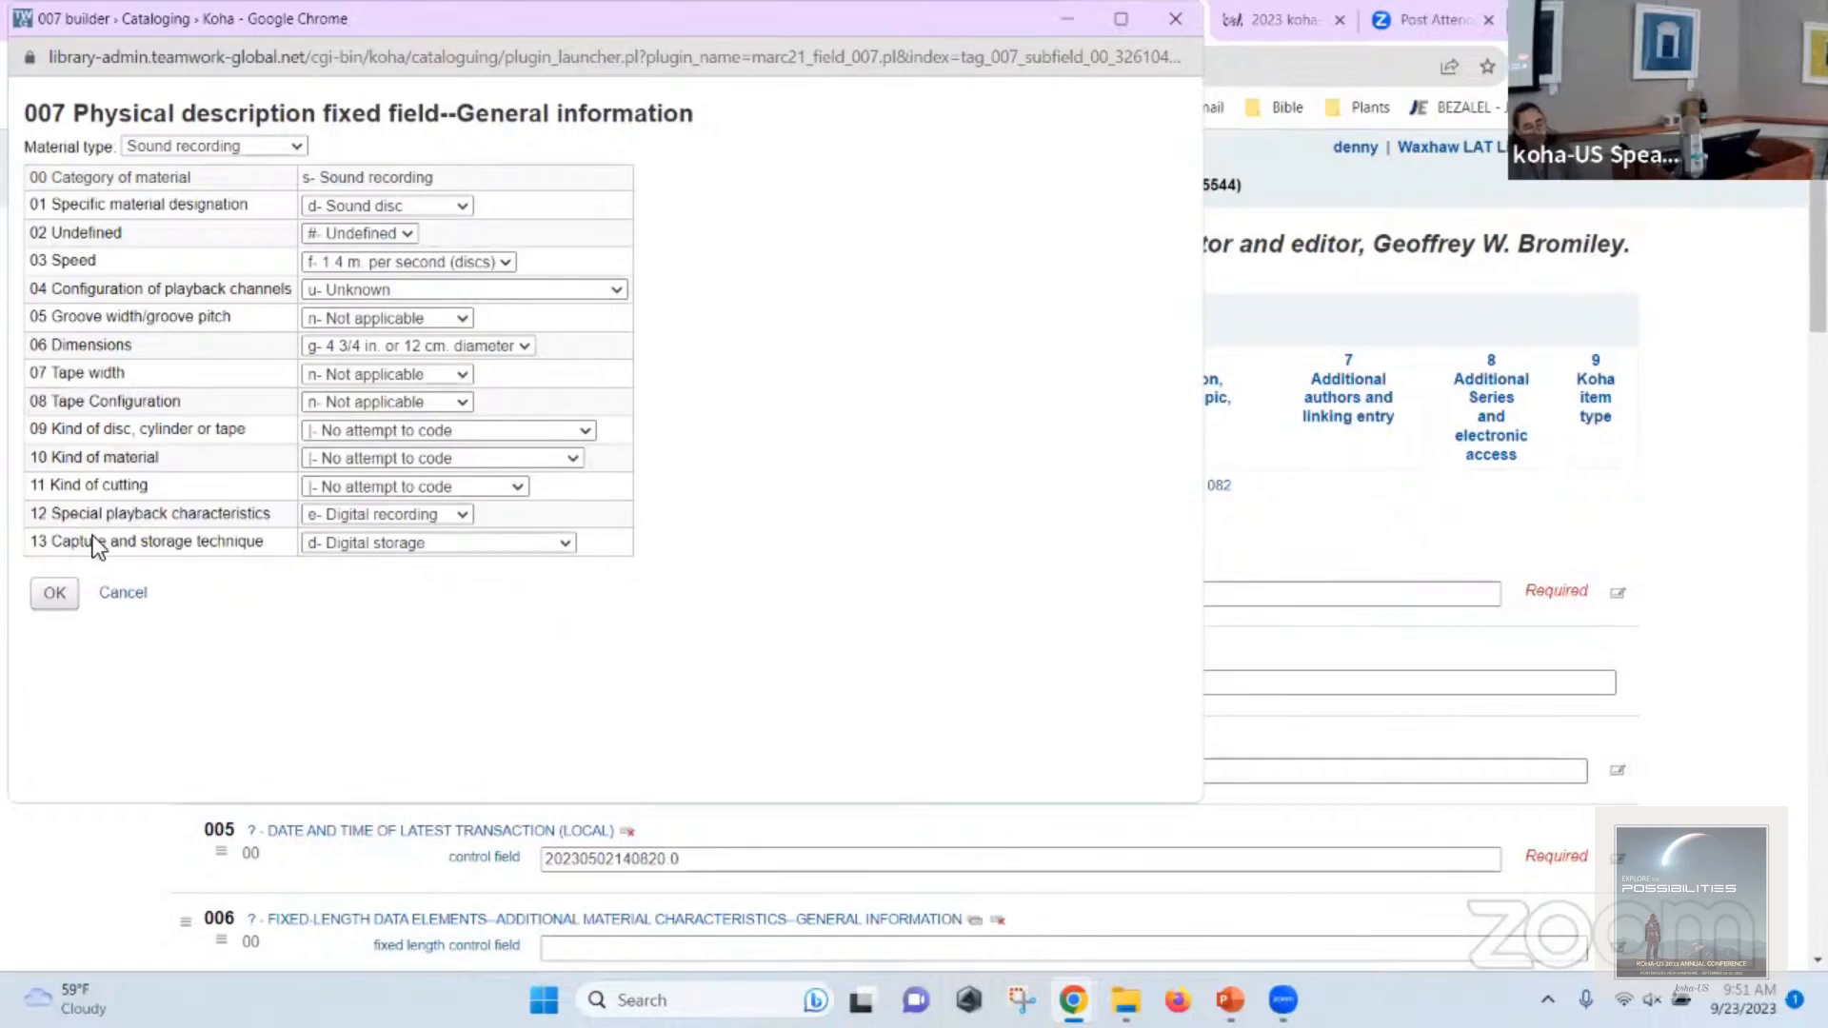
{"action": "left_click", "coordinate": [55, 592]}
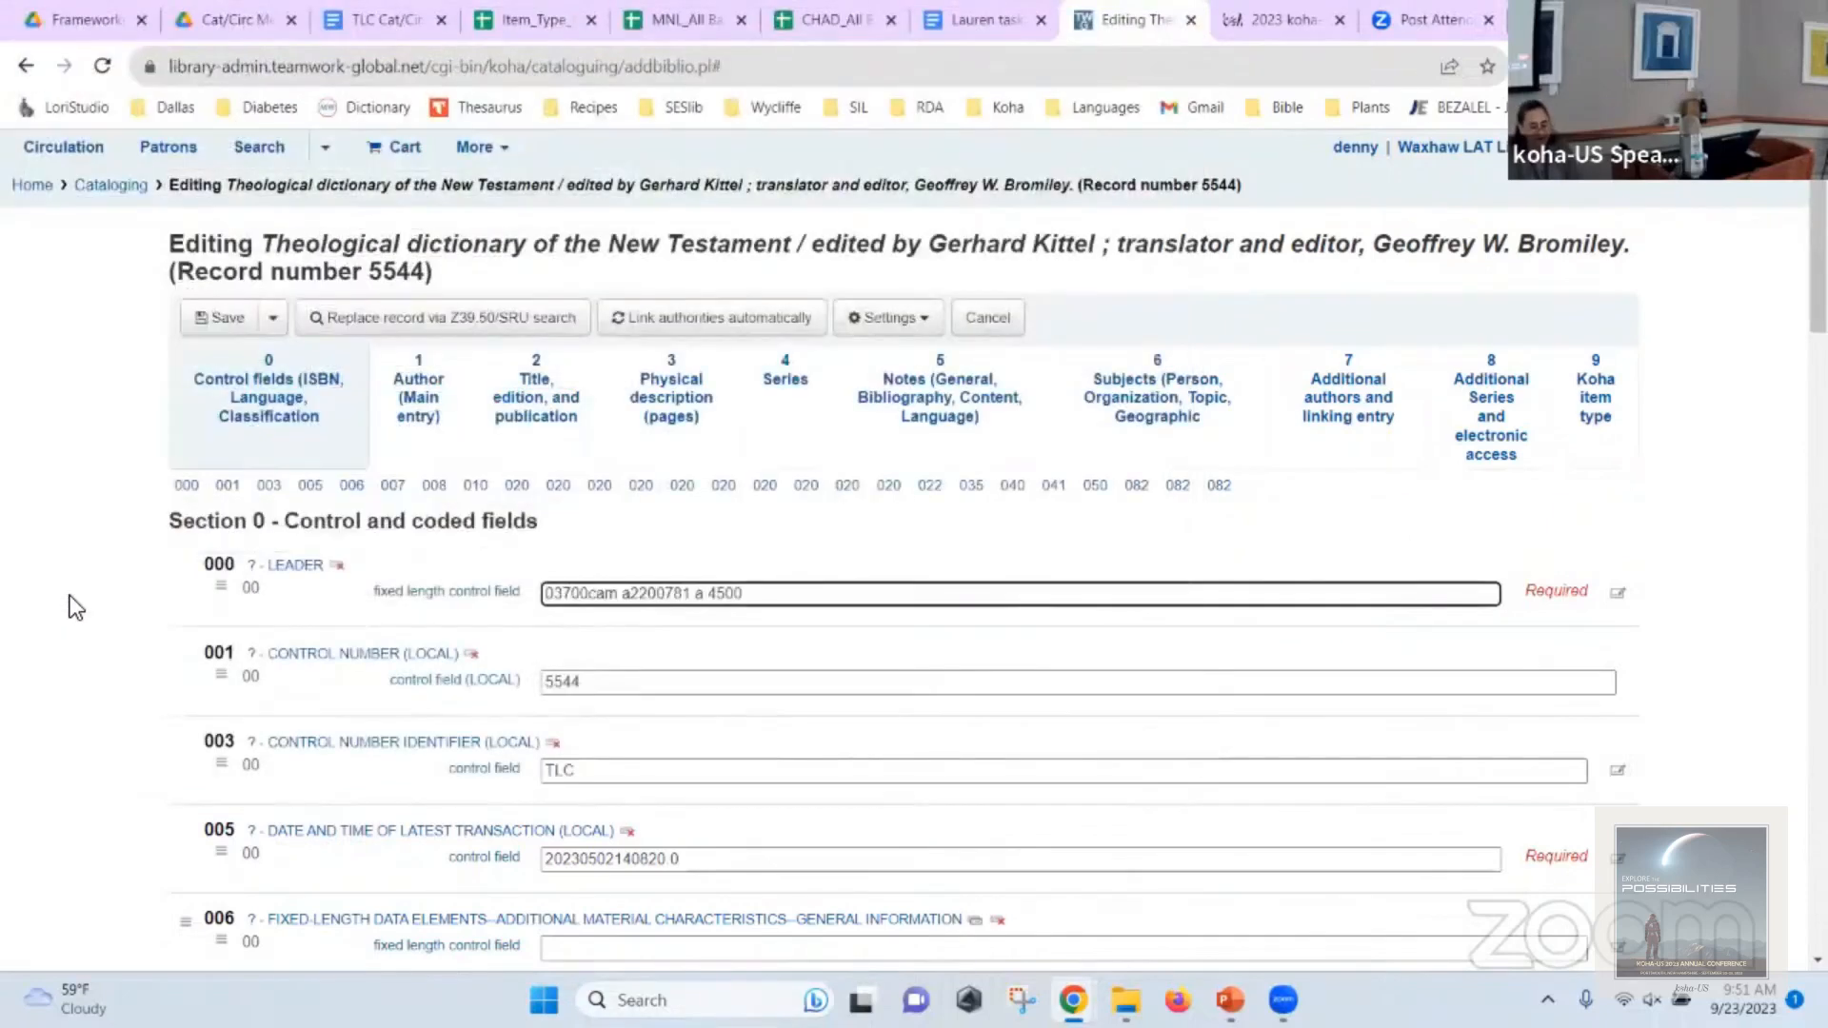
Read through the Section 0 control and coded fields, from the leader down to the 082 Dewey classification numbers.
{"action": "scroll", "coordinate": [76, 604], "scroll_direction": "down", "scroll_amount": 3}
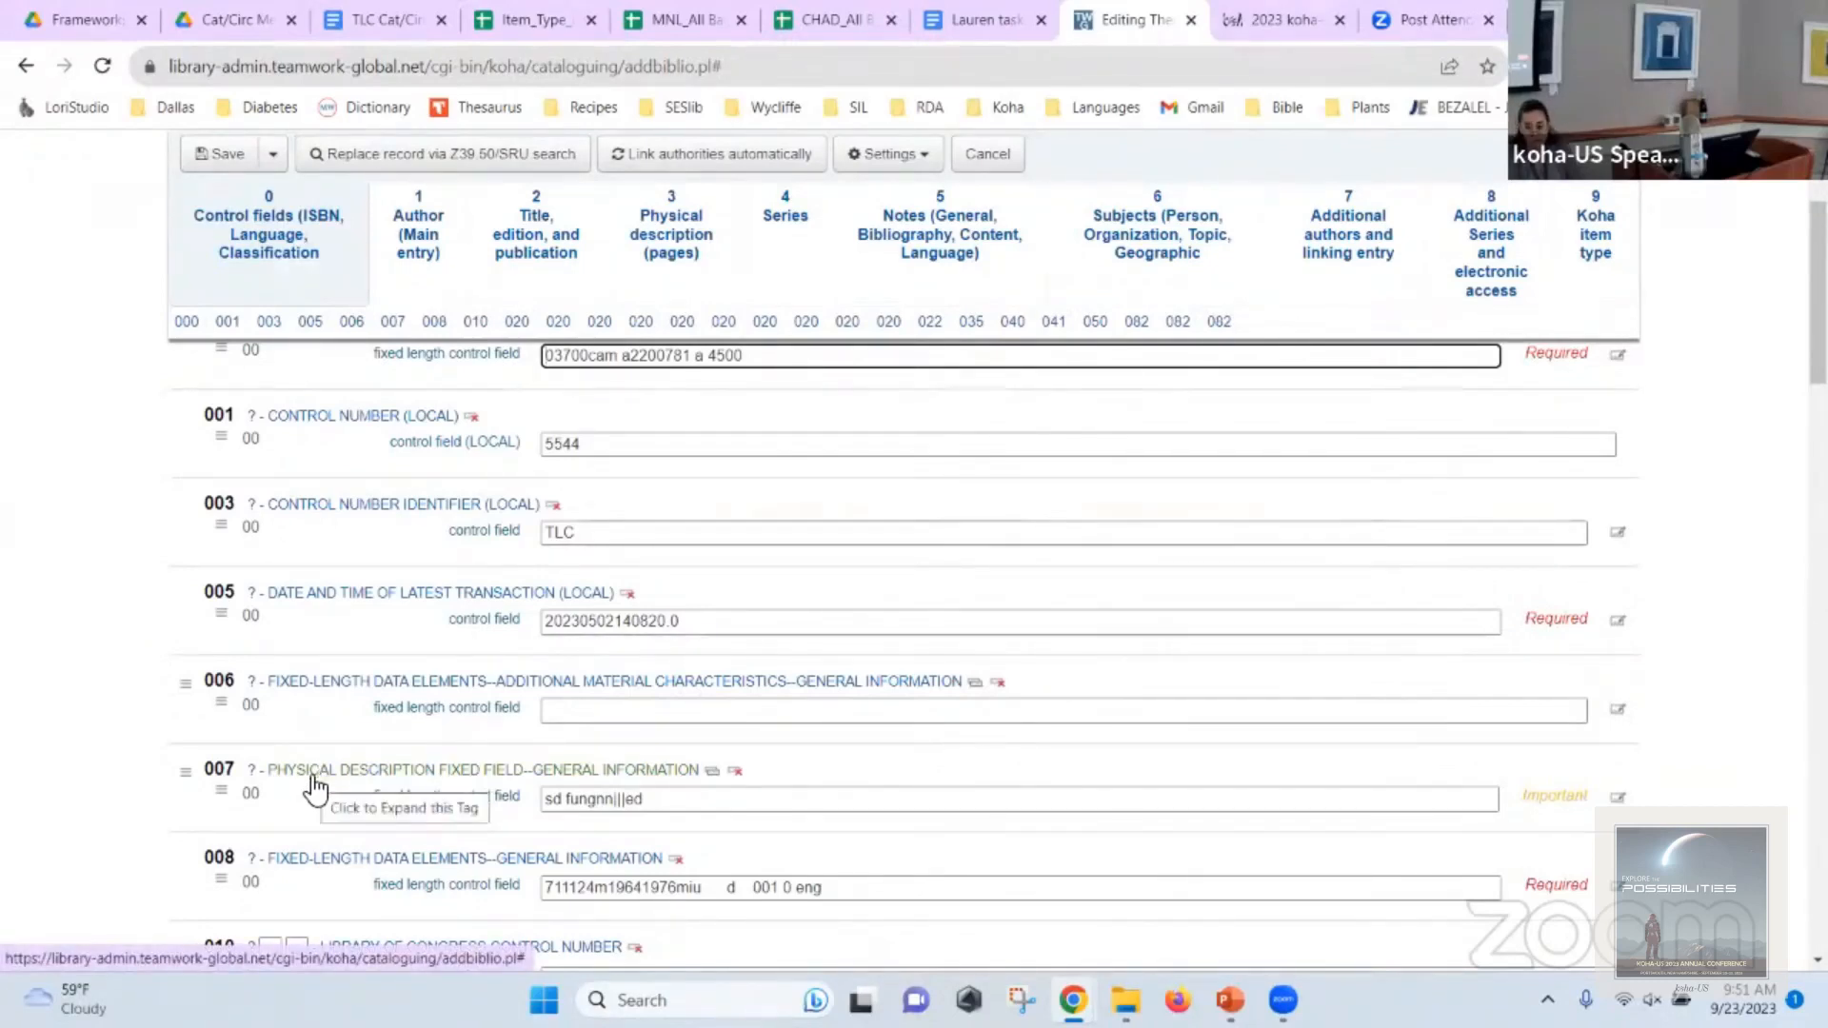
{"action": "scroll", "coordinate": [313, 752], "scroll_direction": "down", "scroll_amount": 10}
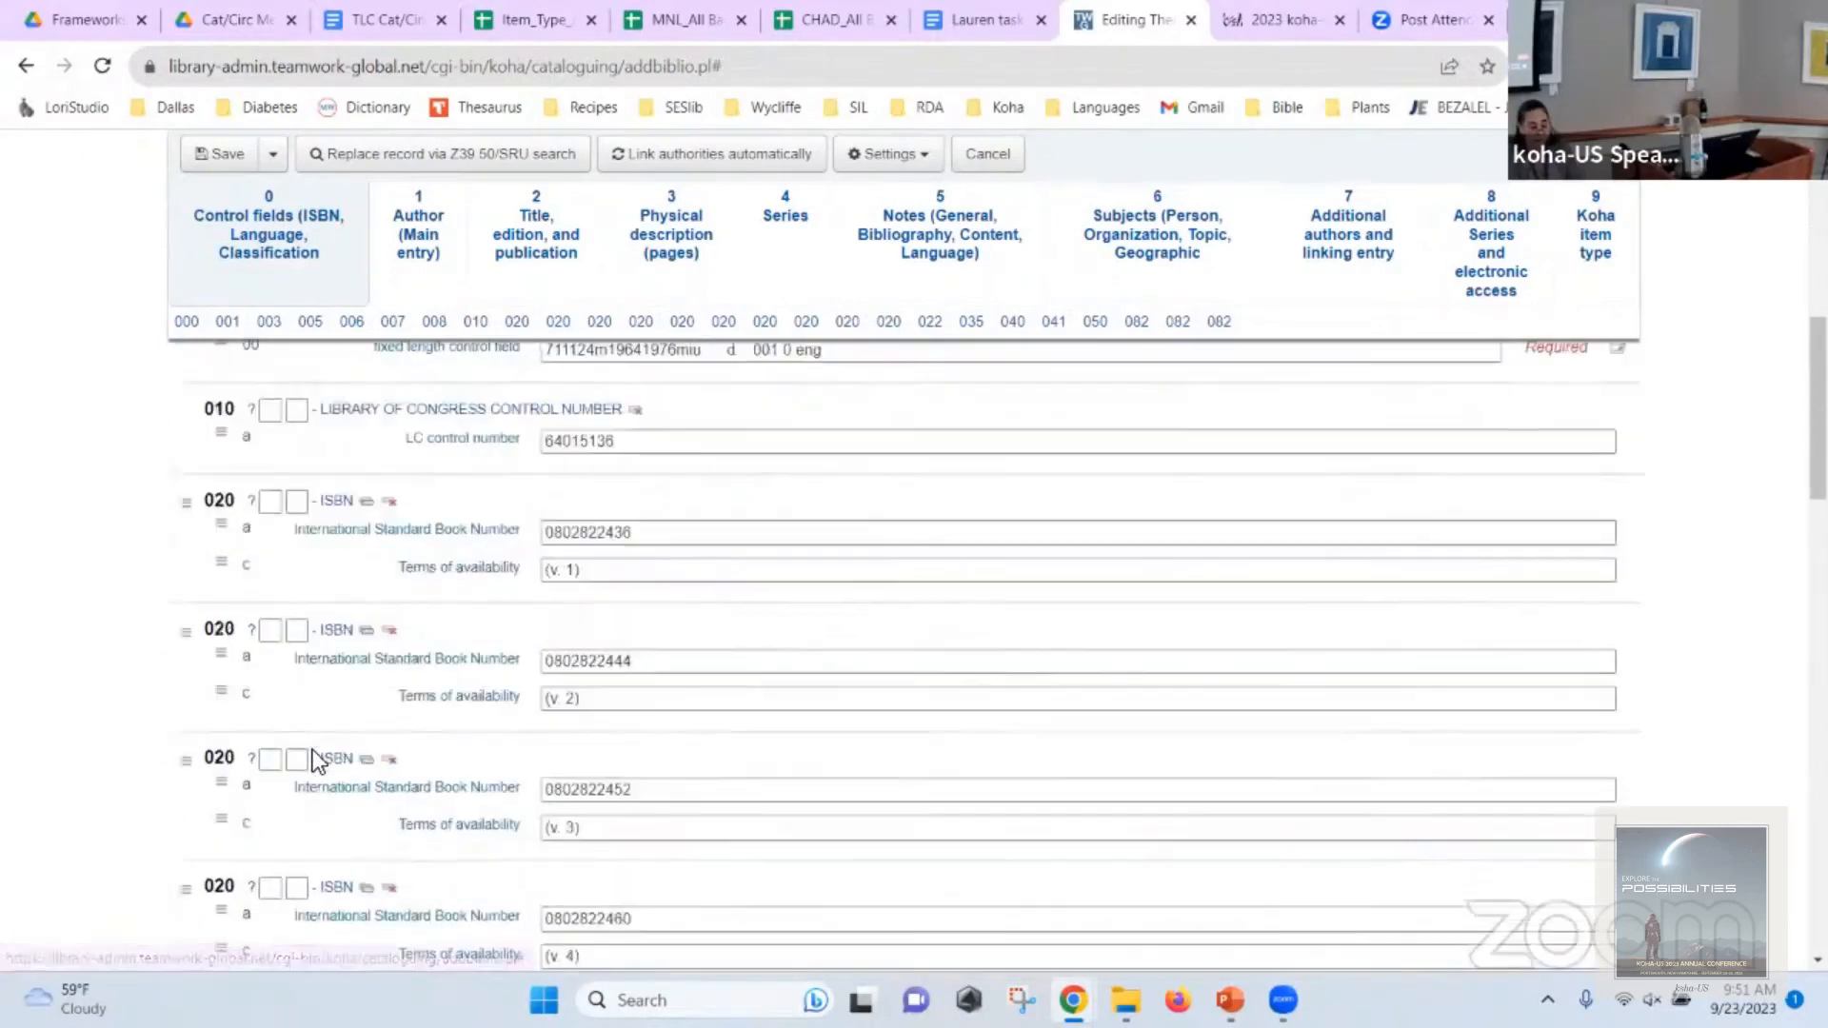
{"action": "scroll", "coordinate": [312, 750], "scroll_direction": "down", "scroll_amount": 4}
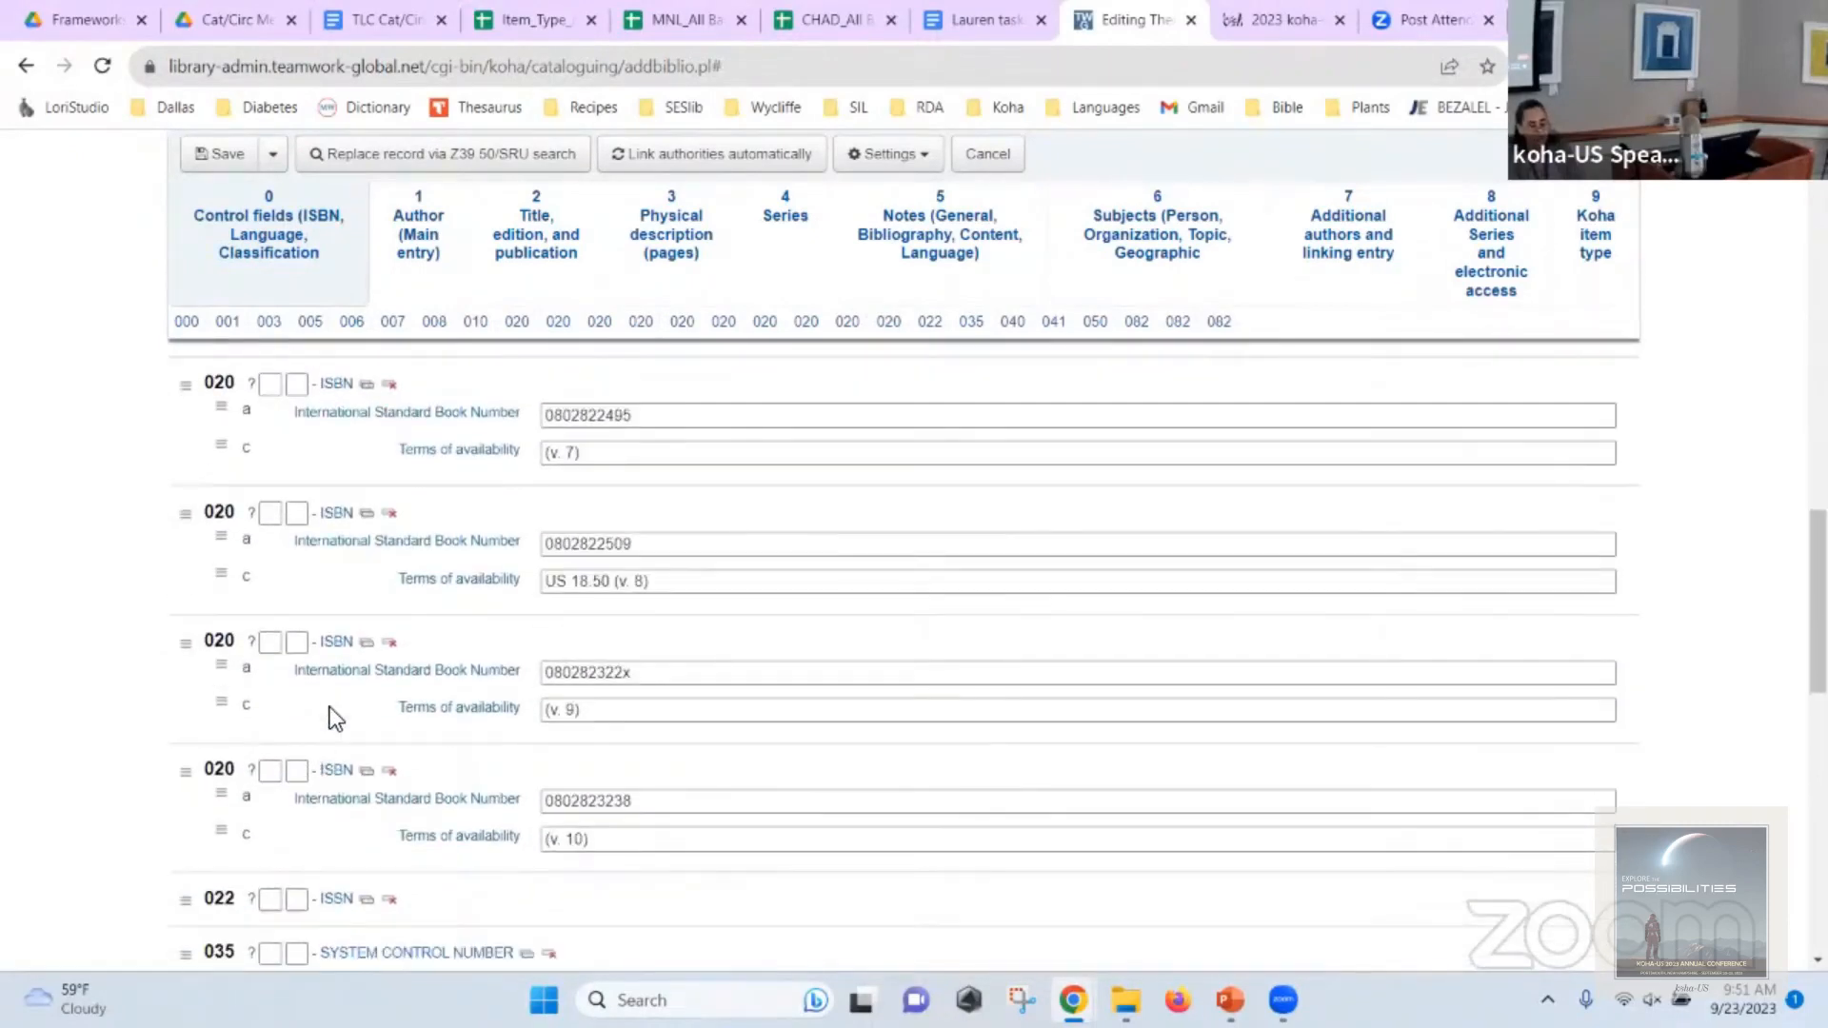
{"action": "scroll", "coordinate": [330, 707], "scroll_direction": "down", "scroll_amount": 15}
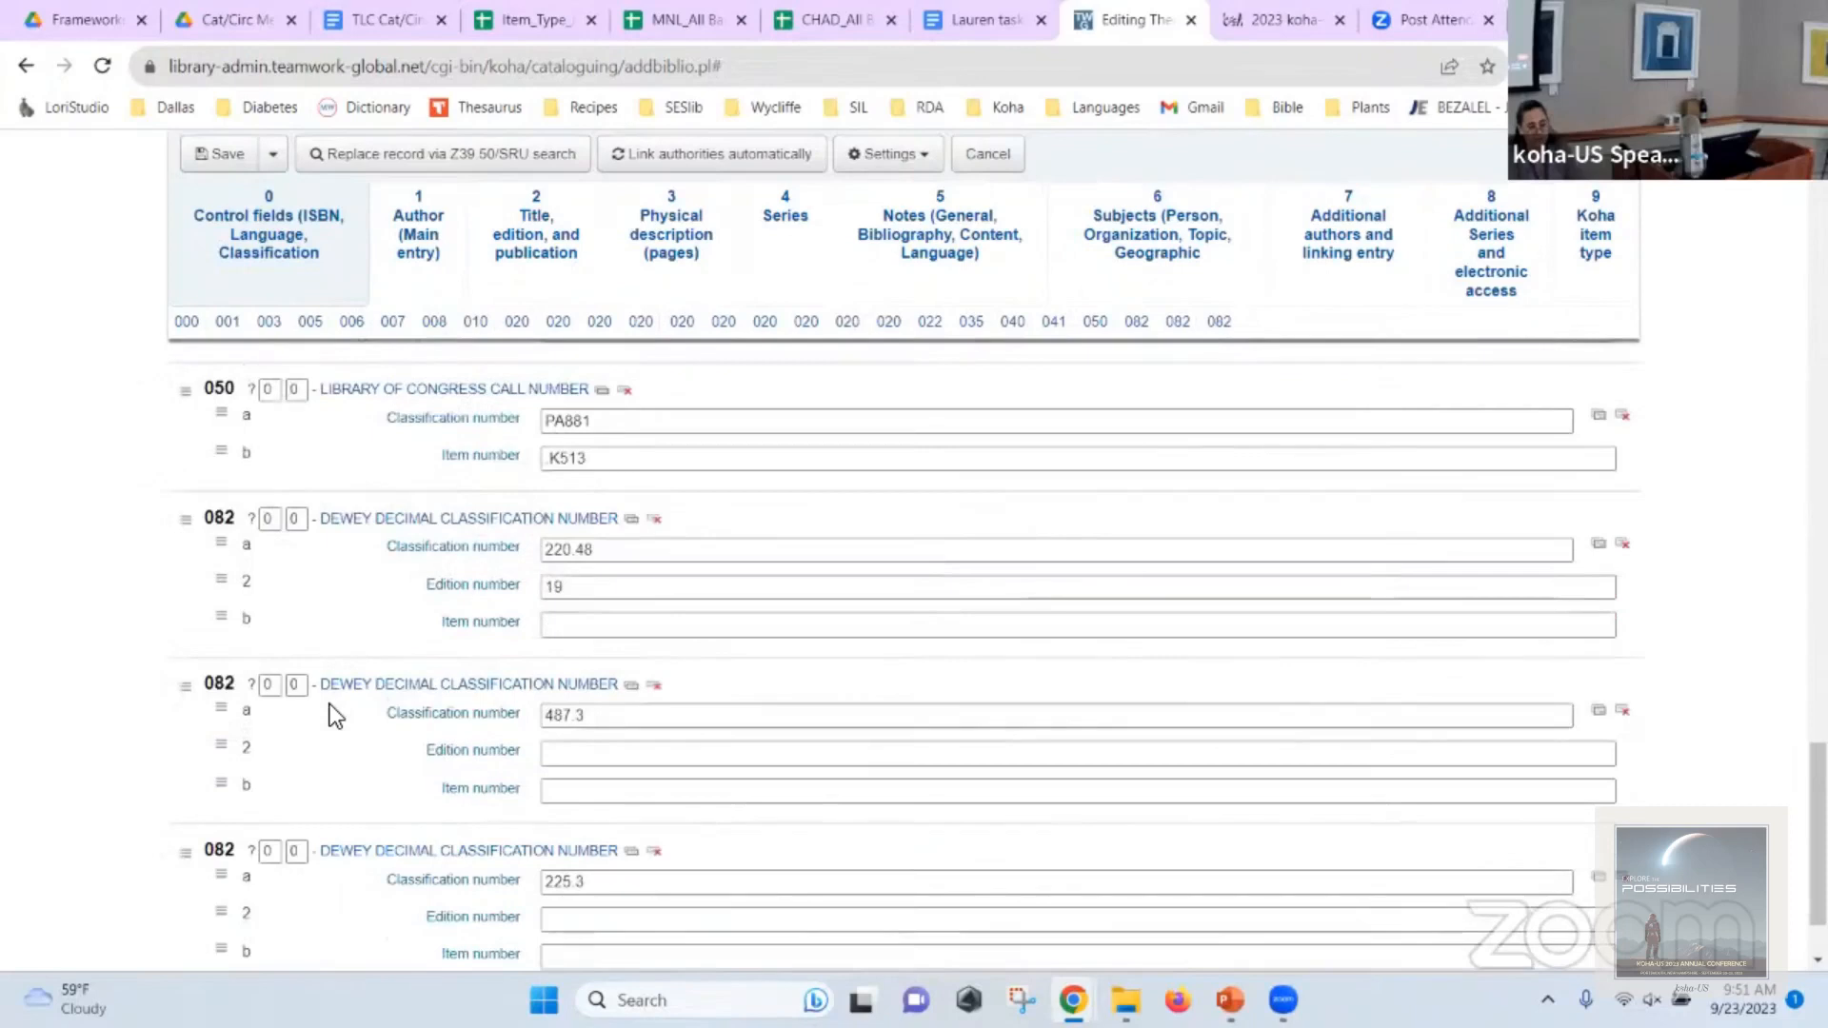
{"action": "scroll", "coordinate": [261, 476], "scroll_direction": "down", "scroll_amount": 1}
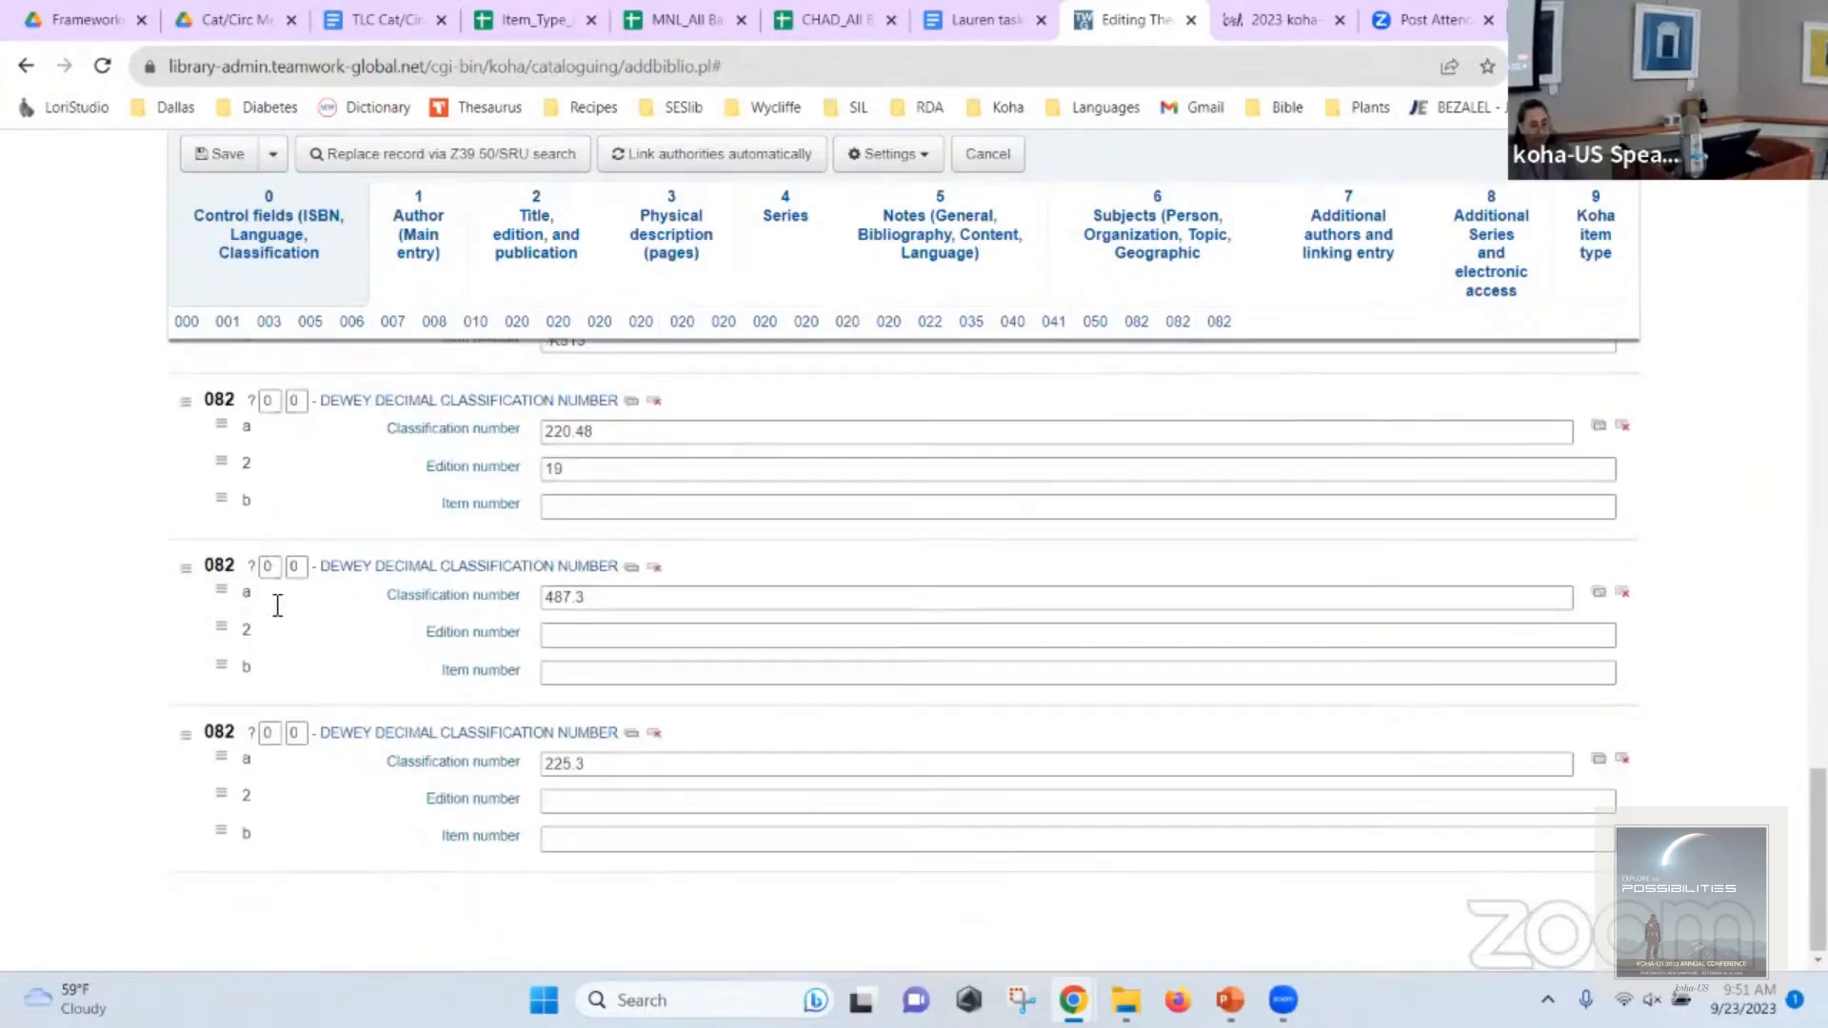
{"action": "scroll", "coordinate": [276, 512], "scroll_direction": "up", "scroll_amount": 5}
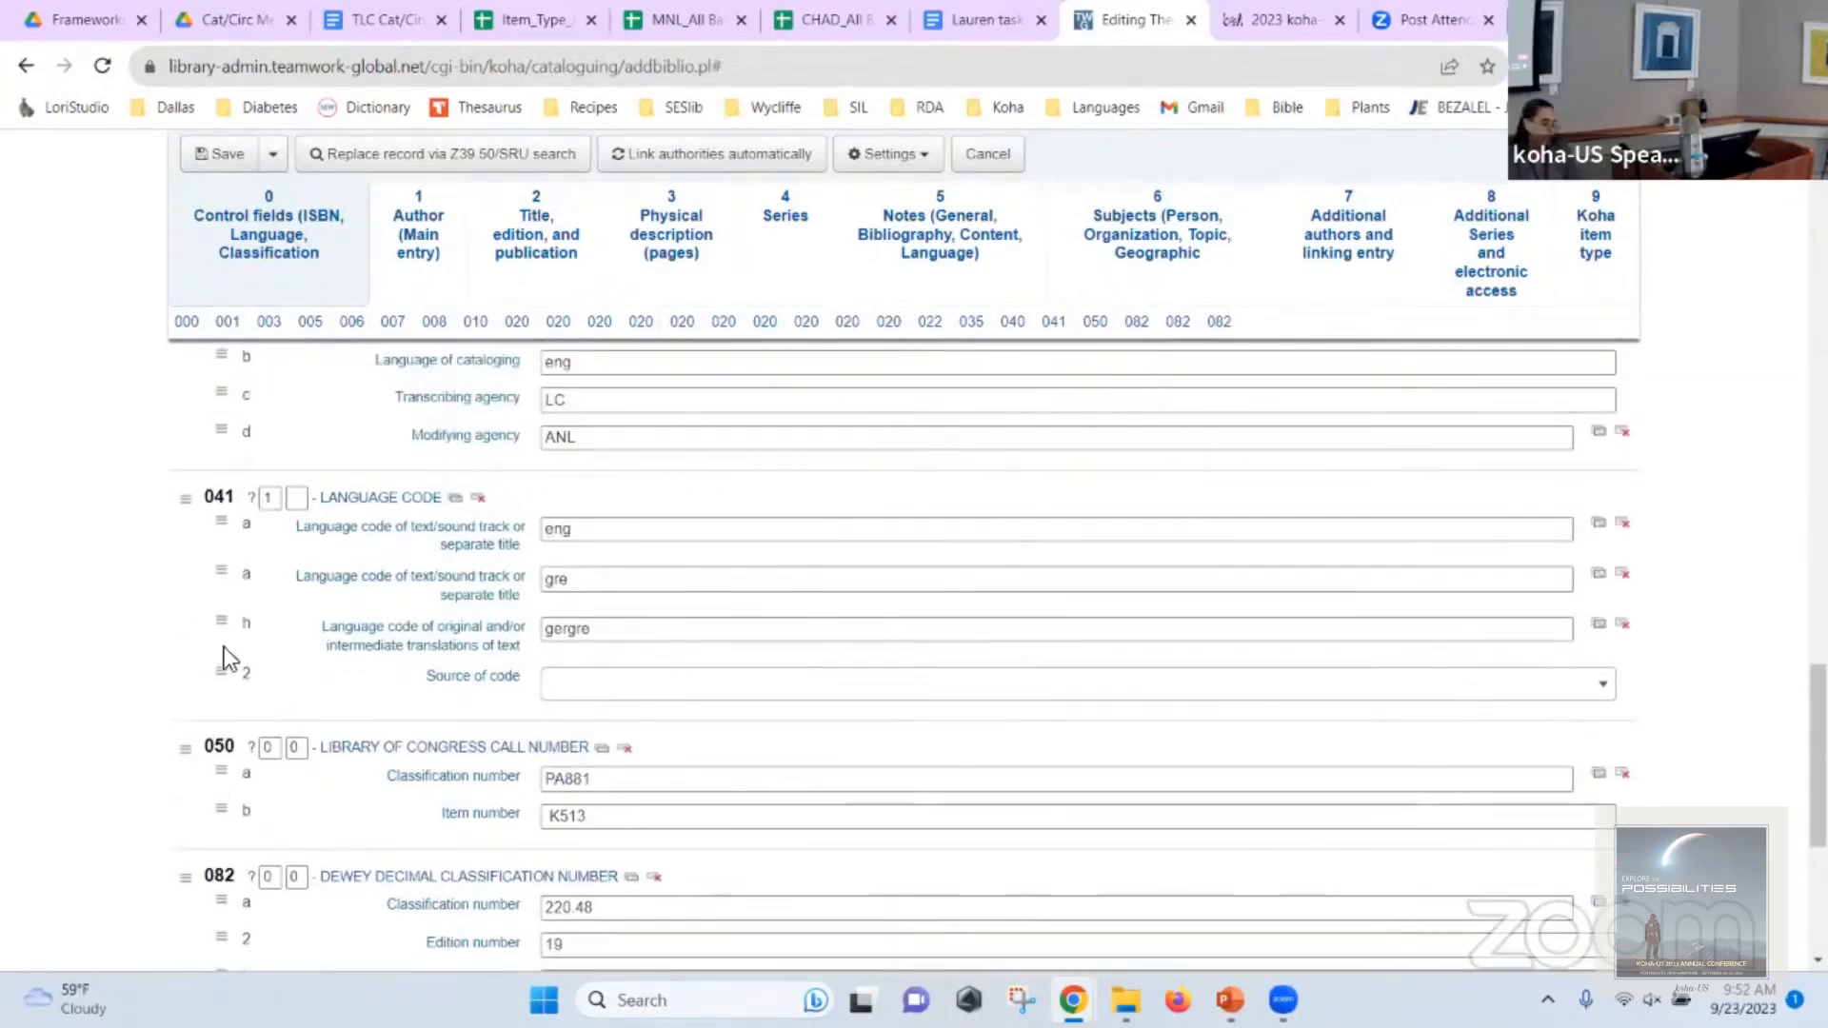
{"action": "scroll", "coordinate": [282, 598], "scroll_direction": "down", "scroll_amount": 2}
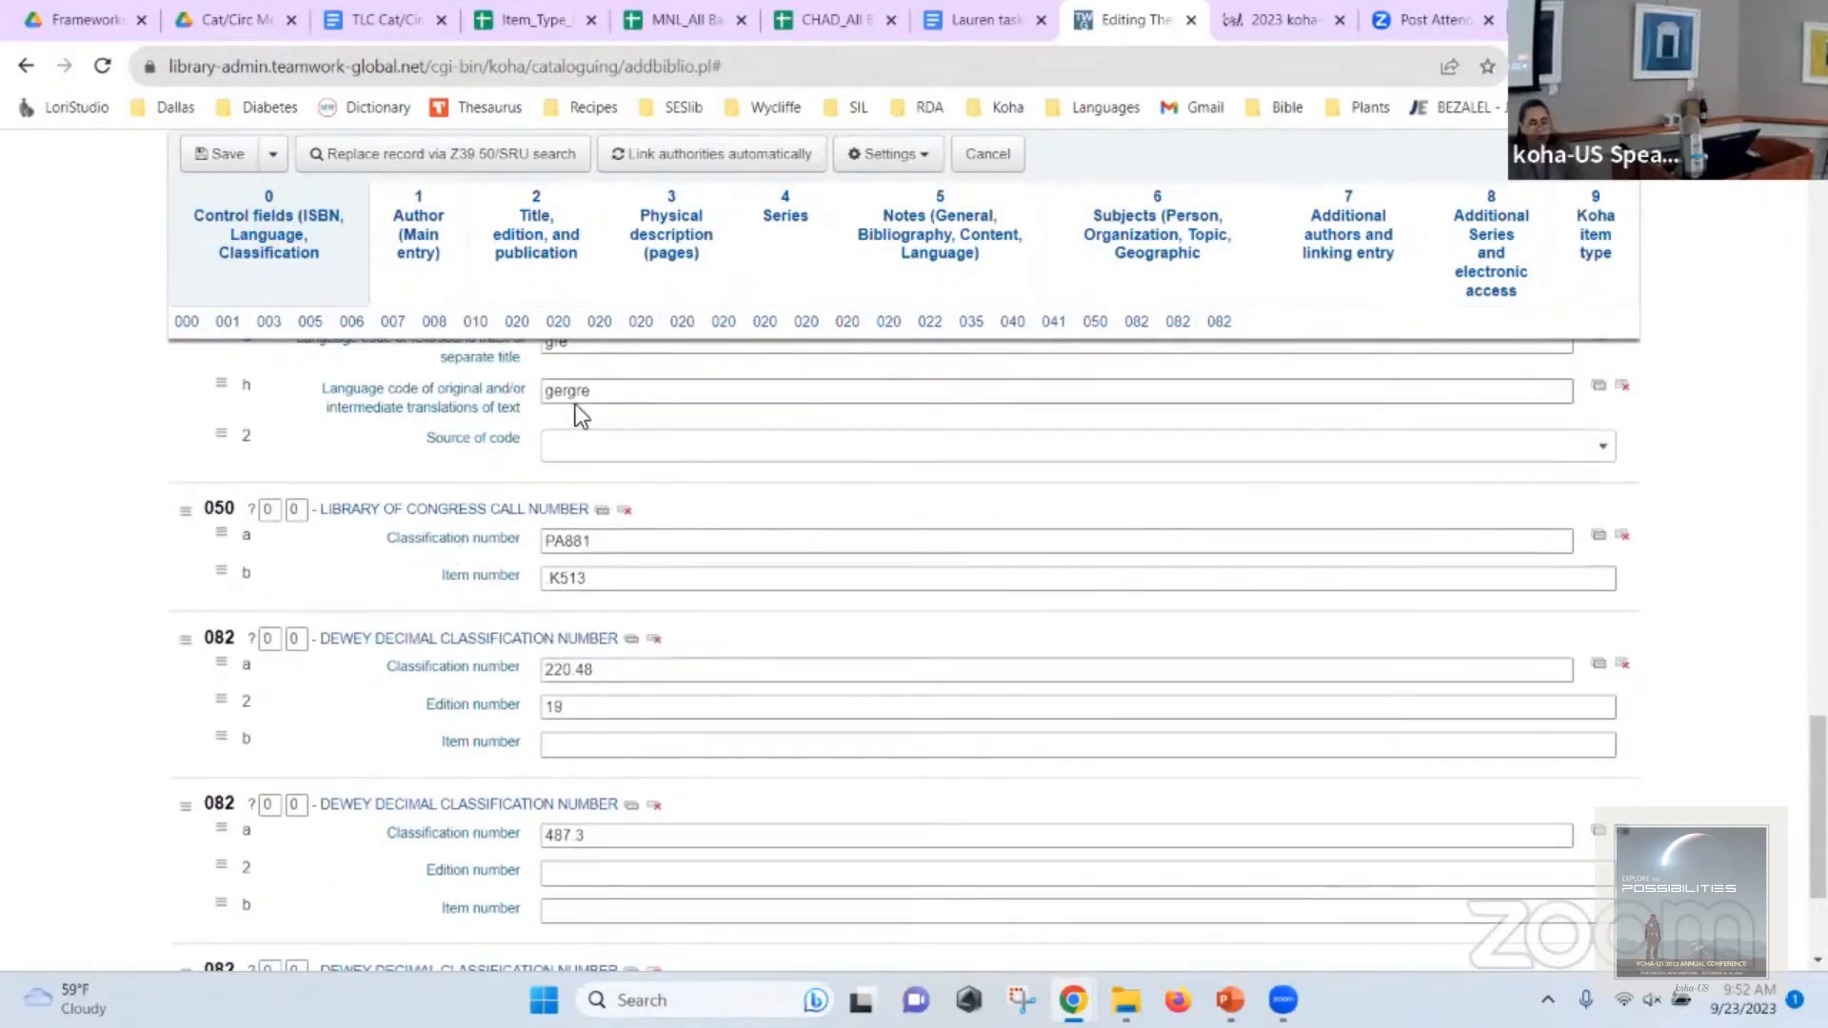
{"action": "scroll", "coordinate": [572, 410], "scroll_direction": "up", "scroll_amount": 5}
{"action": "scroll", "coordinate": [512, 499], "scroll_direction": "up", "scroll_amount": 2}
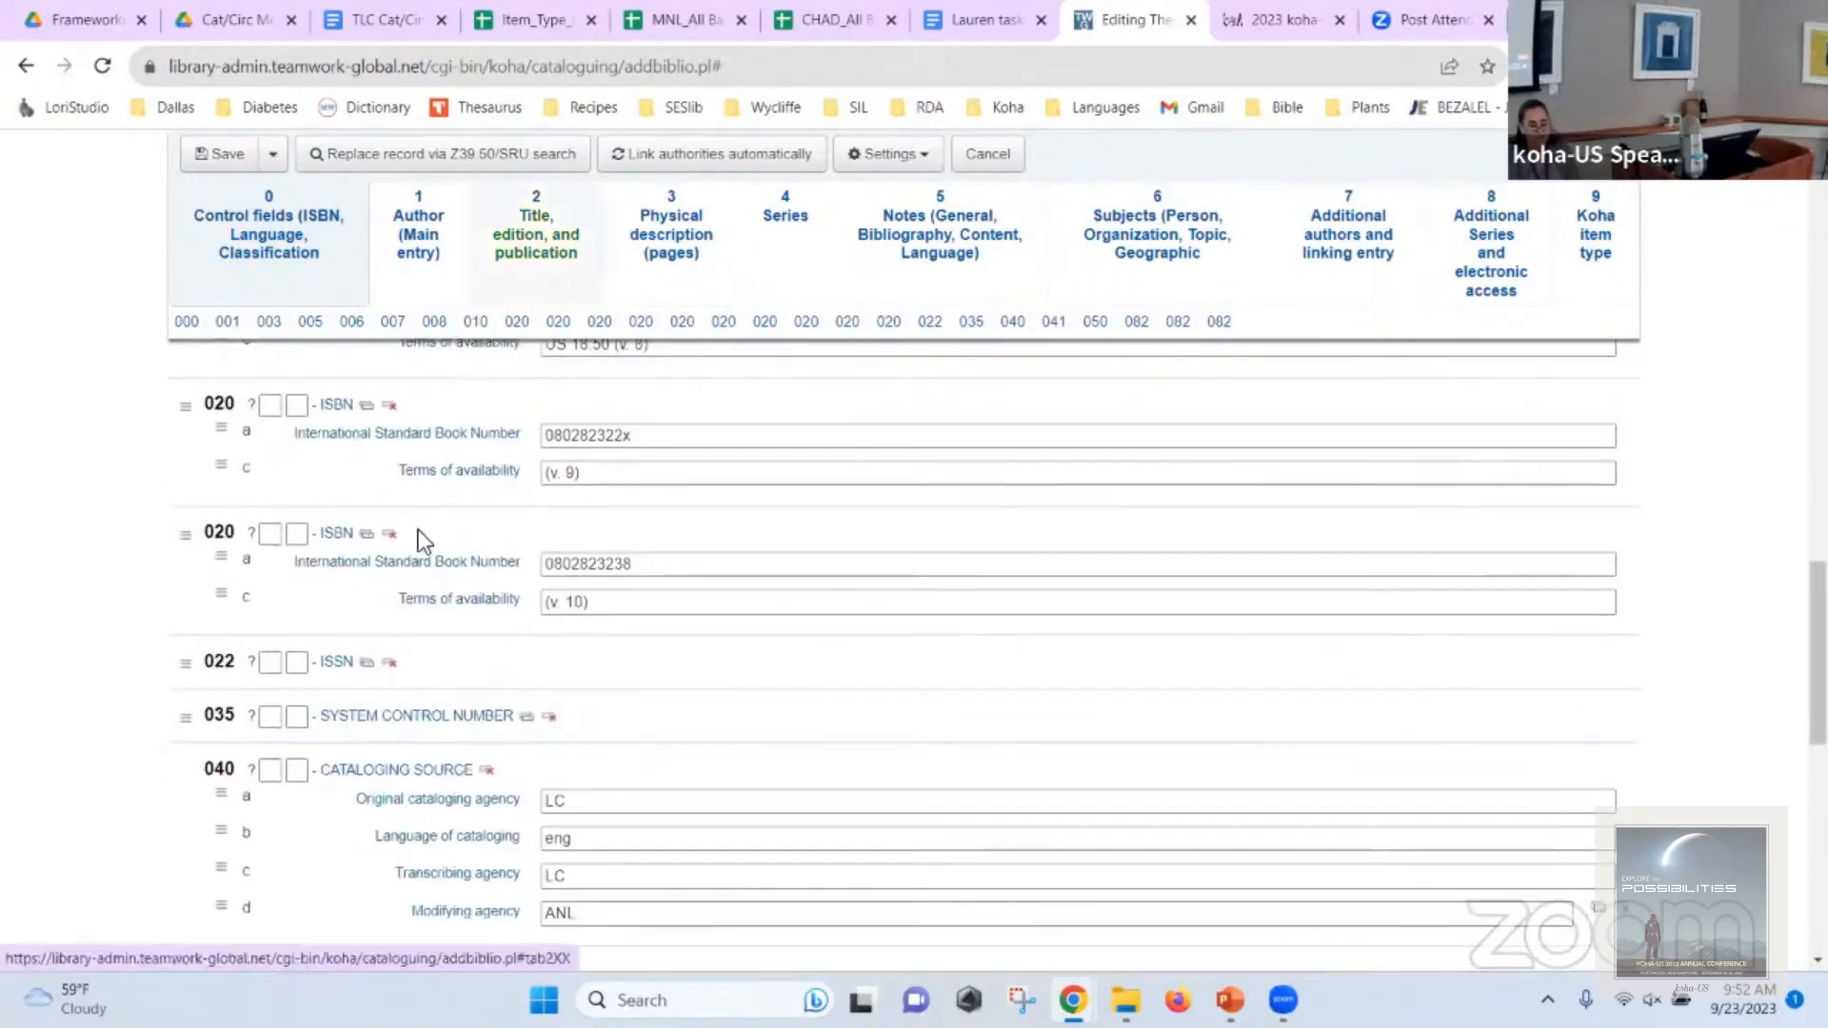
Examine publication fields 260 and 264 in Section 2 and recheck fields 007 to 020 in Section 0.
{"action": "left_click", "coordinate": [543, 280]}
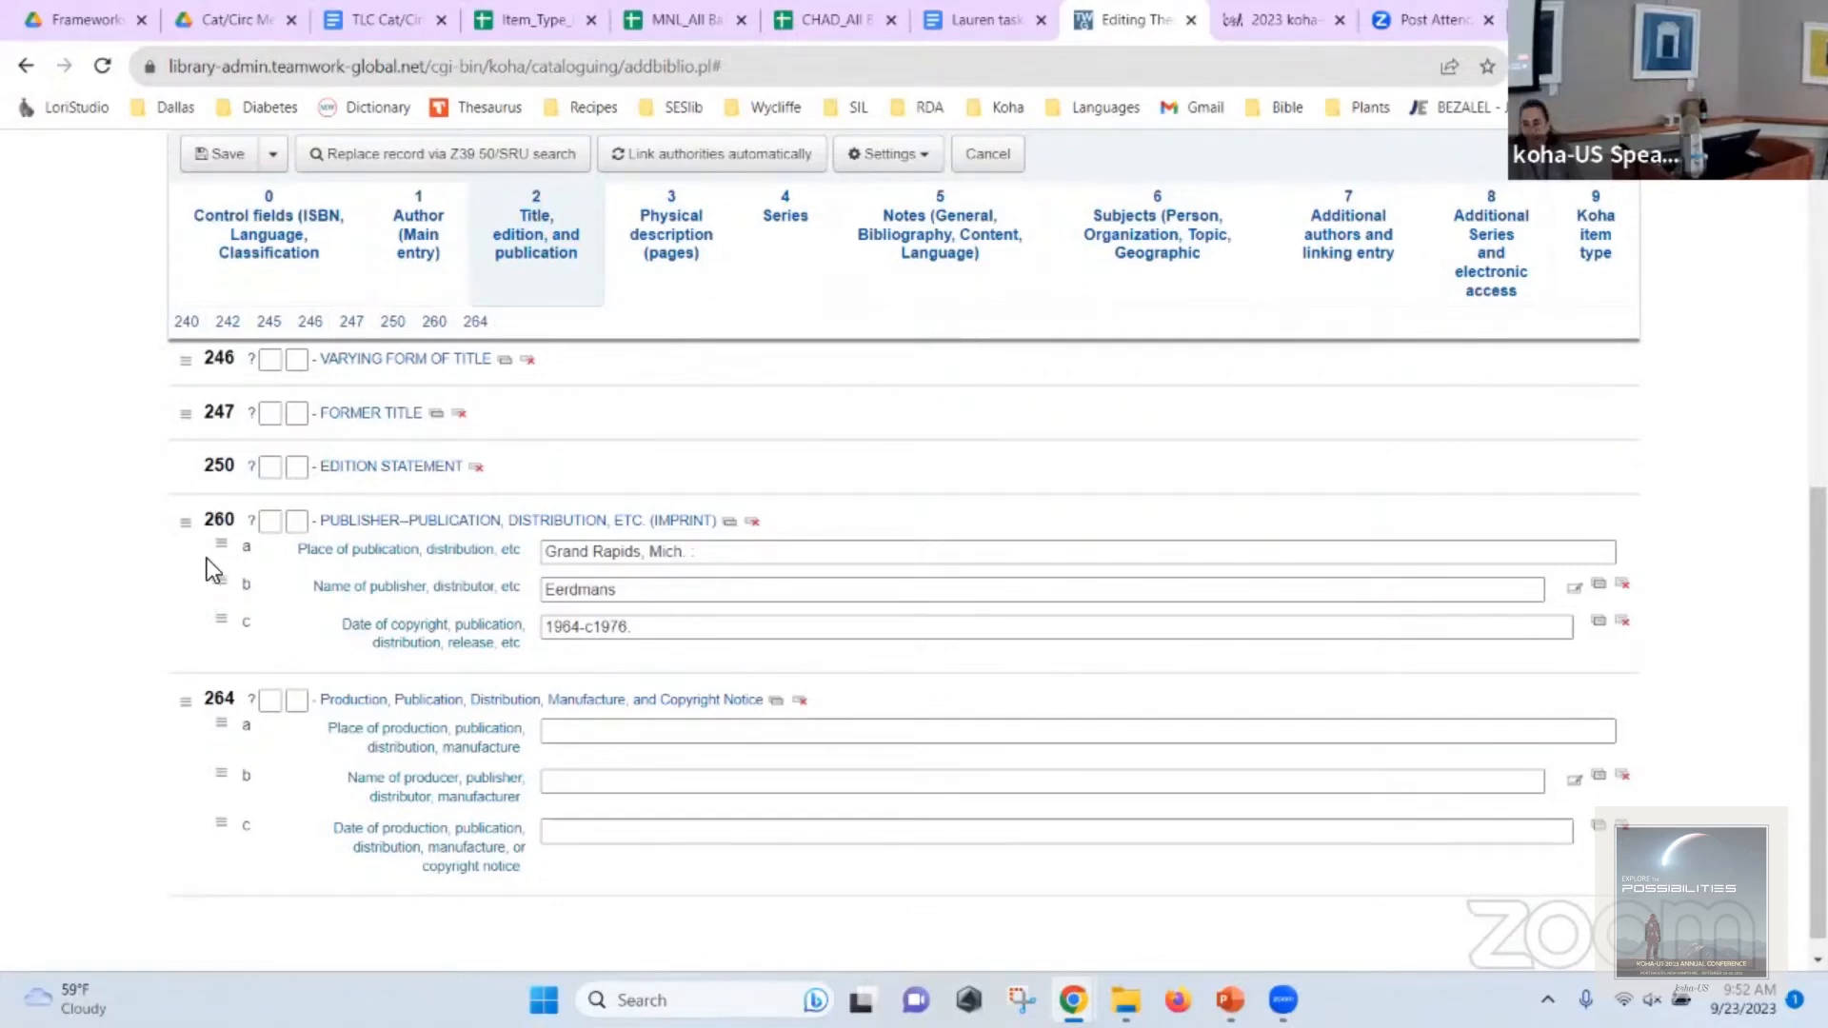
{"action": "left_click", "coordinate": [193, 301]}
{"action": "scroll", "coordinate": [278, 519], "scroll_direction": "down", "scroll_amount": 5}
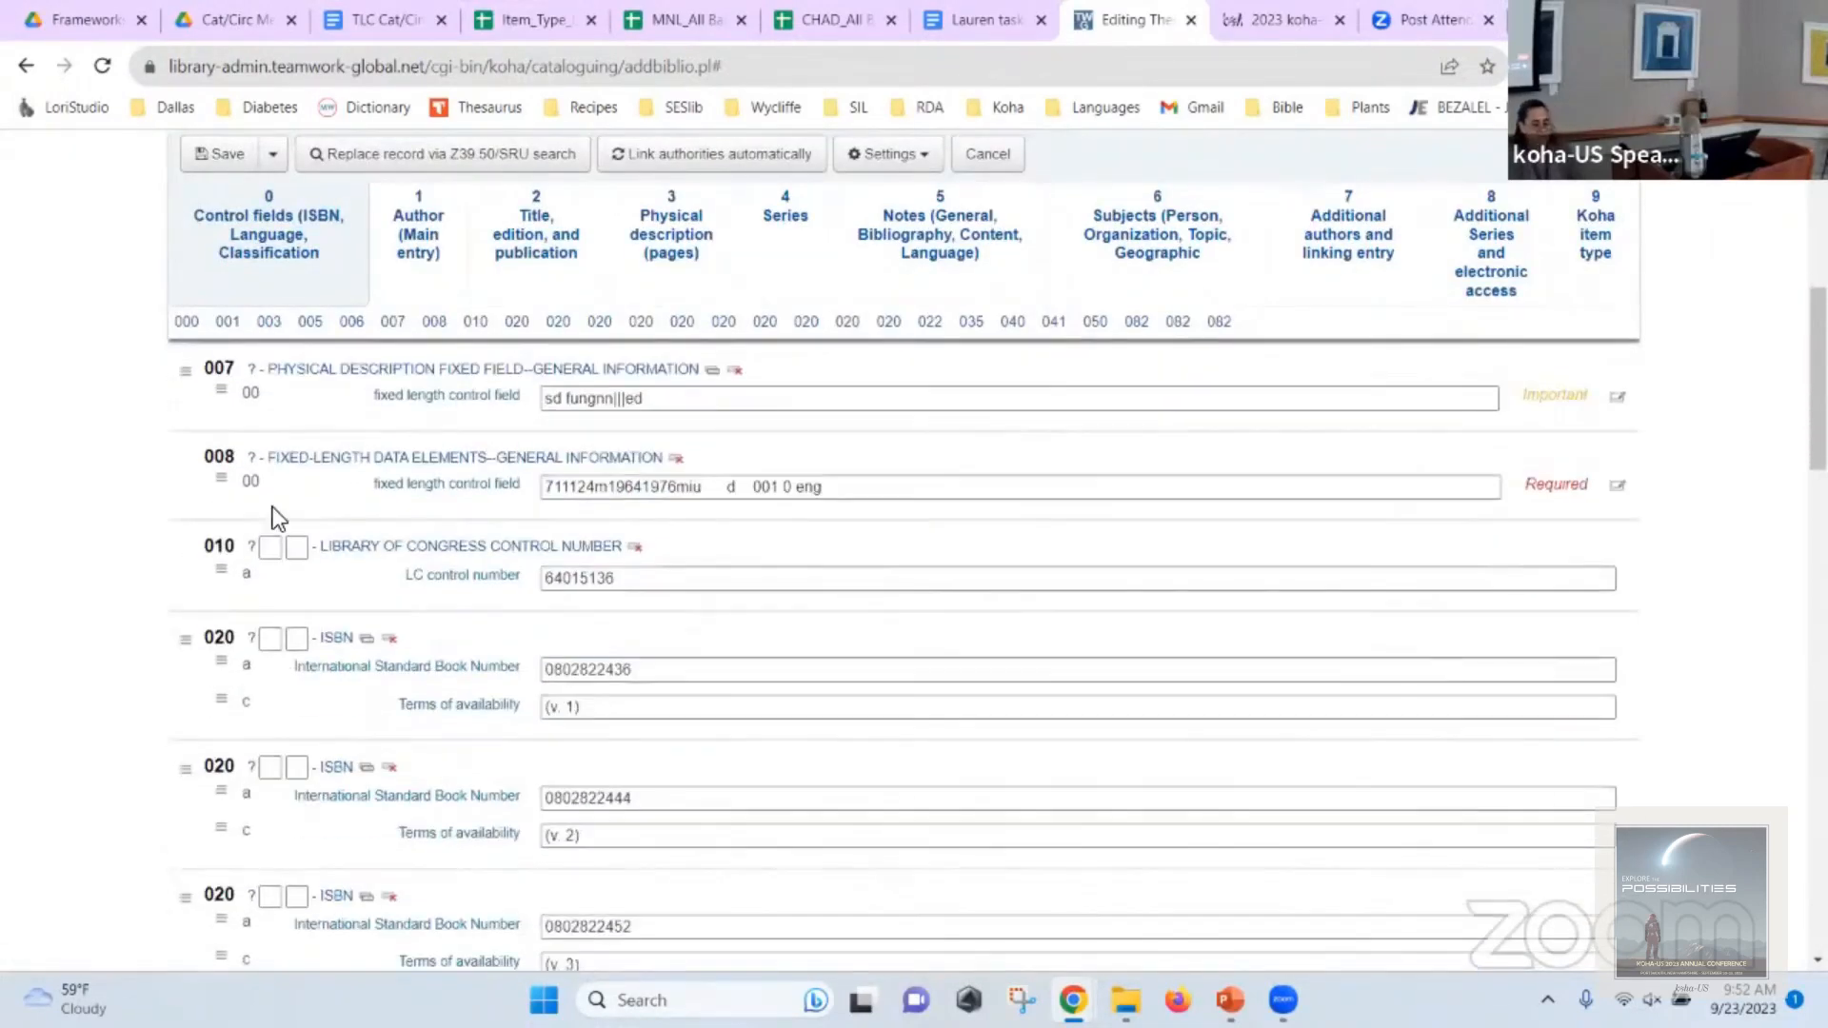
{"action": "scroll", "coordinate": [284, 602], "scroll_direction": "down", "scroll_amount": 5}
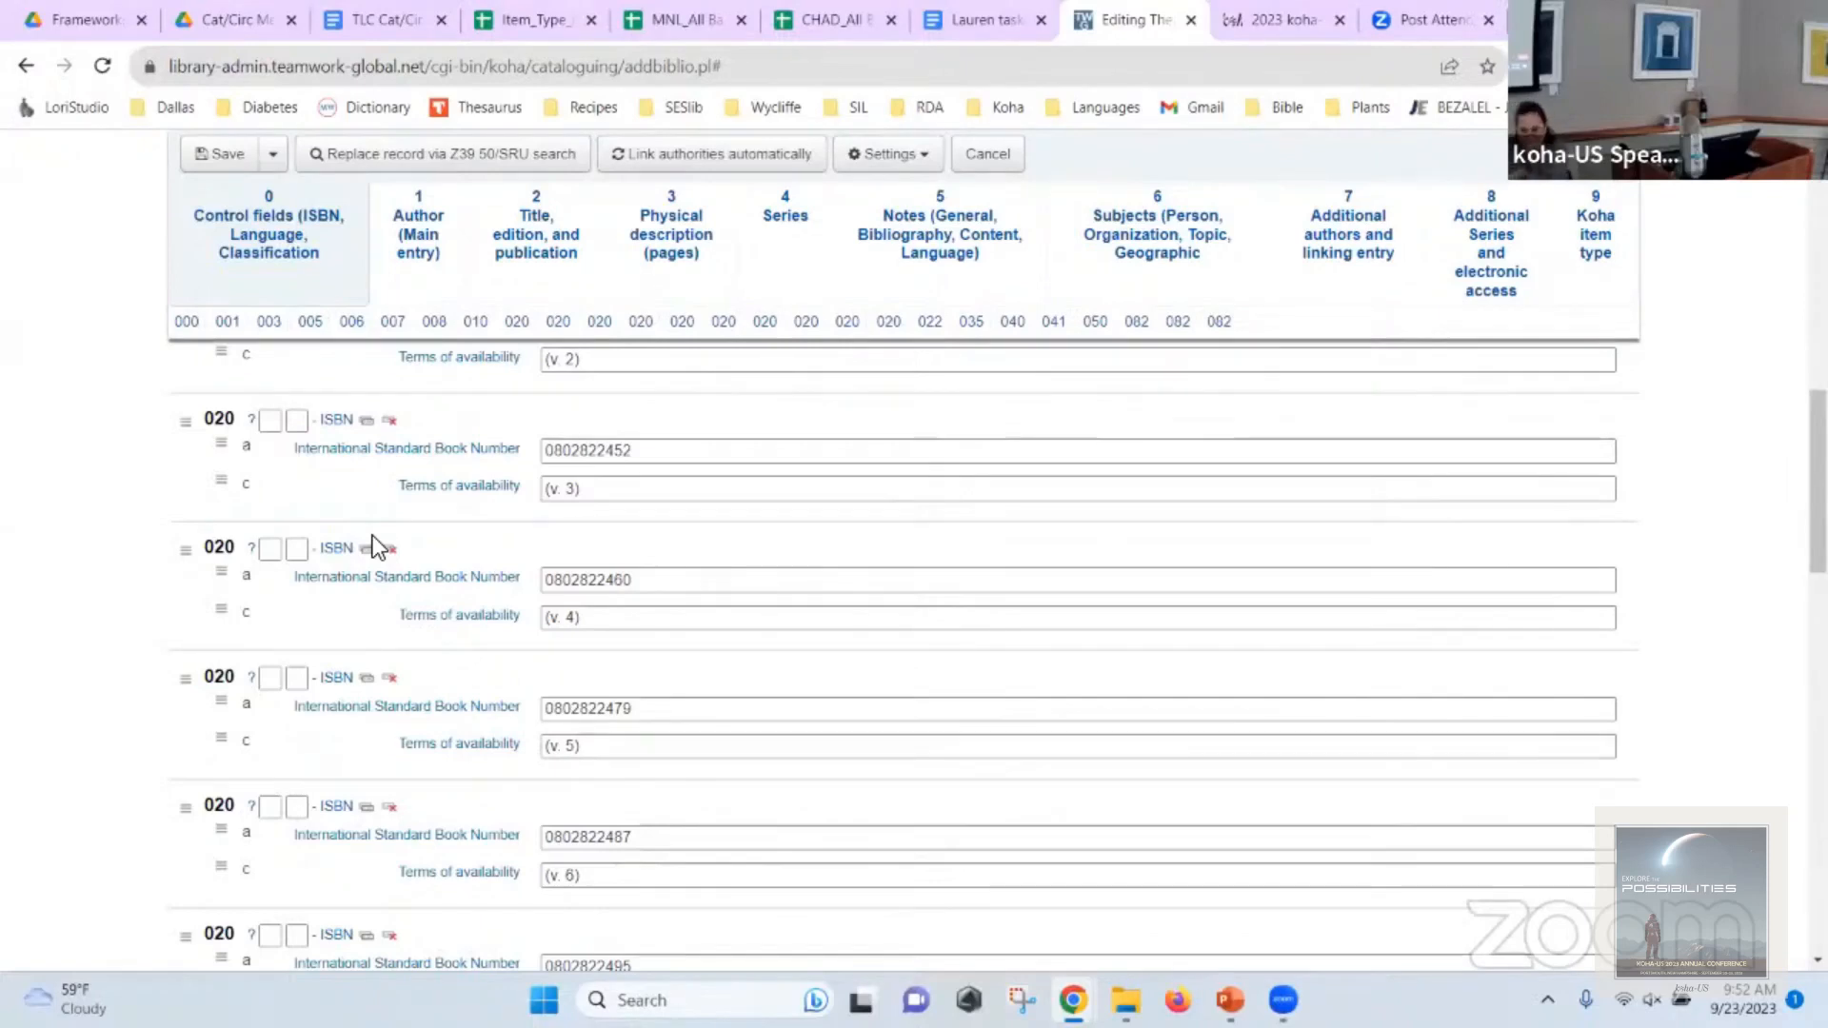
{"action": "scroll", "coordinate": [370, 543], "scroll_direction": "up", "scroll_amount": 5}
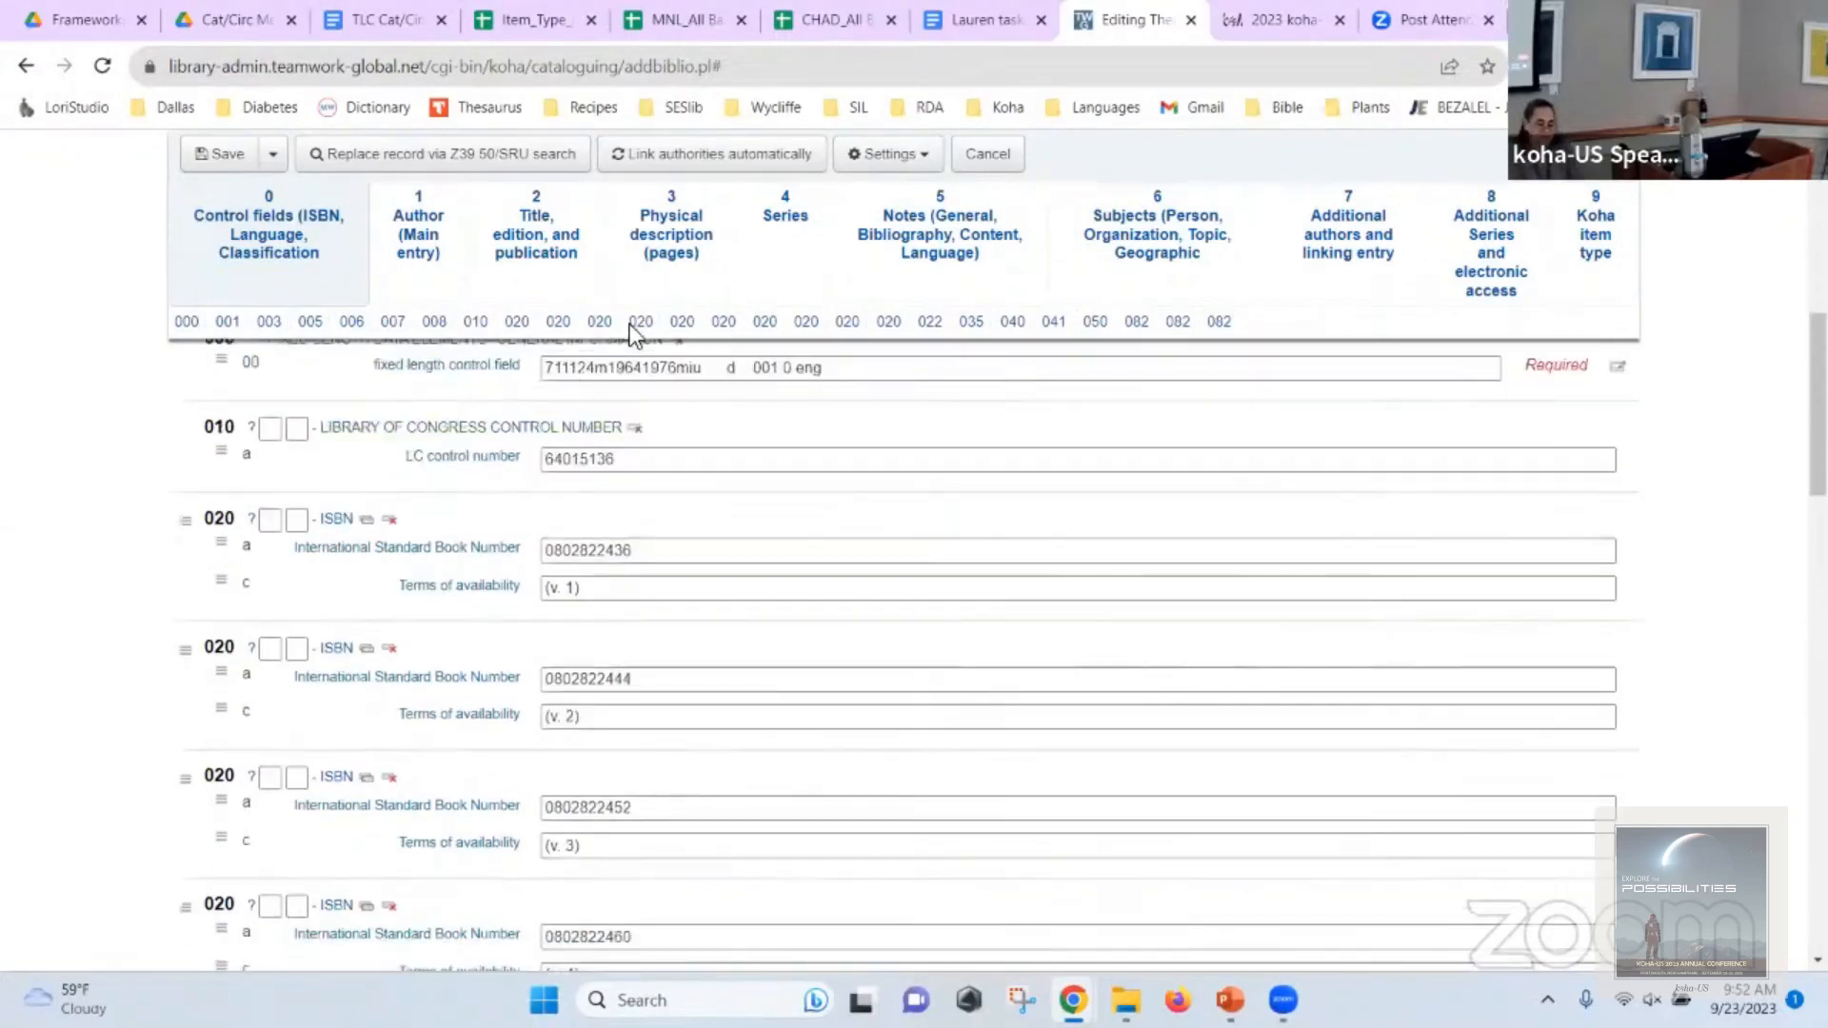
Recheck fields 337 to 347 in Section 3 and the classification source and item type of tag 942 in Section 9.
{"action": "left_click", "coordinate": [701, 252]}
{"action": "scroll", "coordinate": [647, 610], "scroll_direction": "down", "scroll_amount": 5}
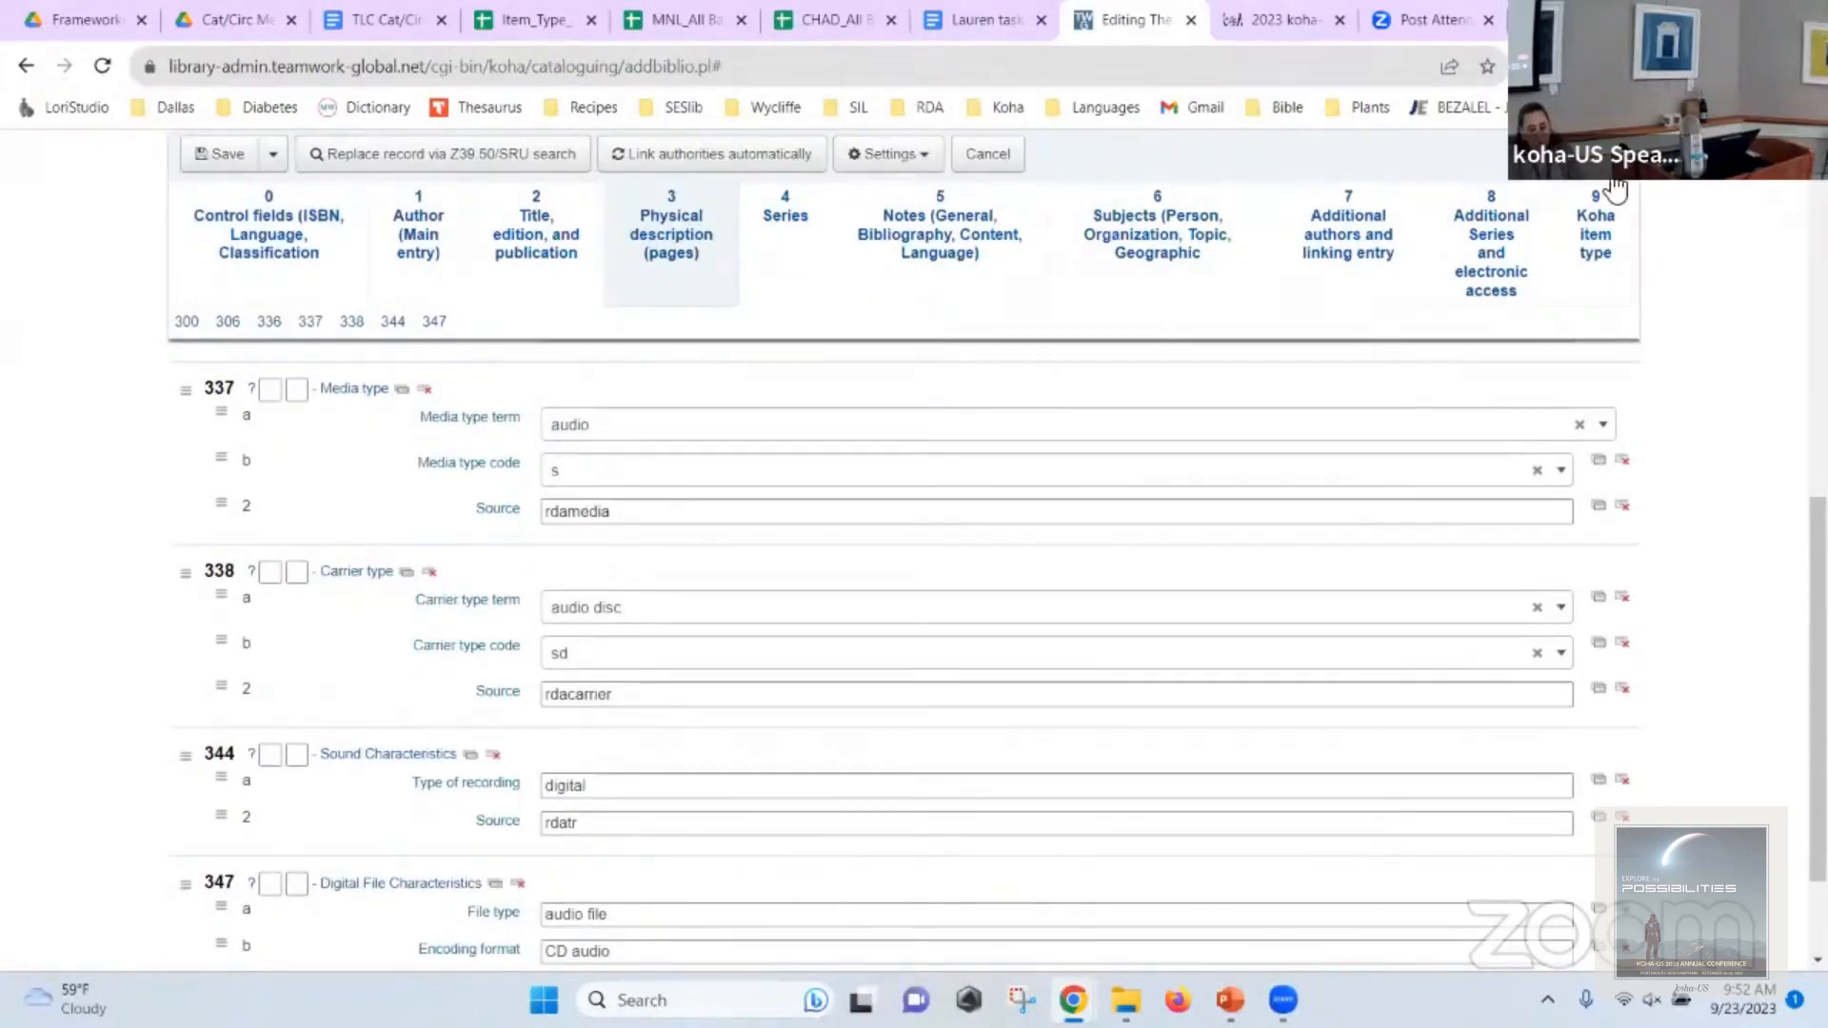
{"action": "left_click", "coordinate": [1592, 249]}
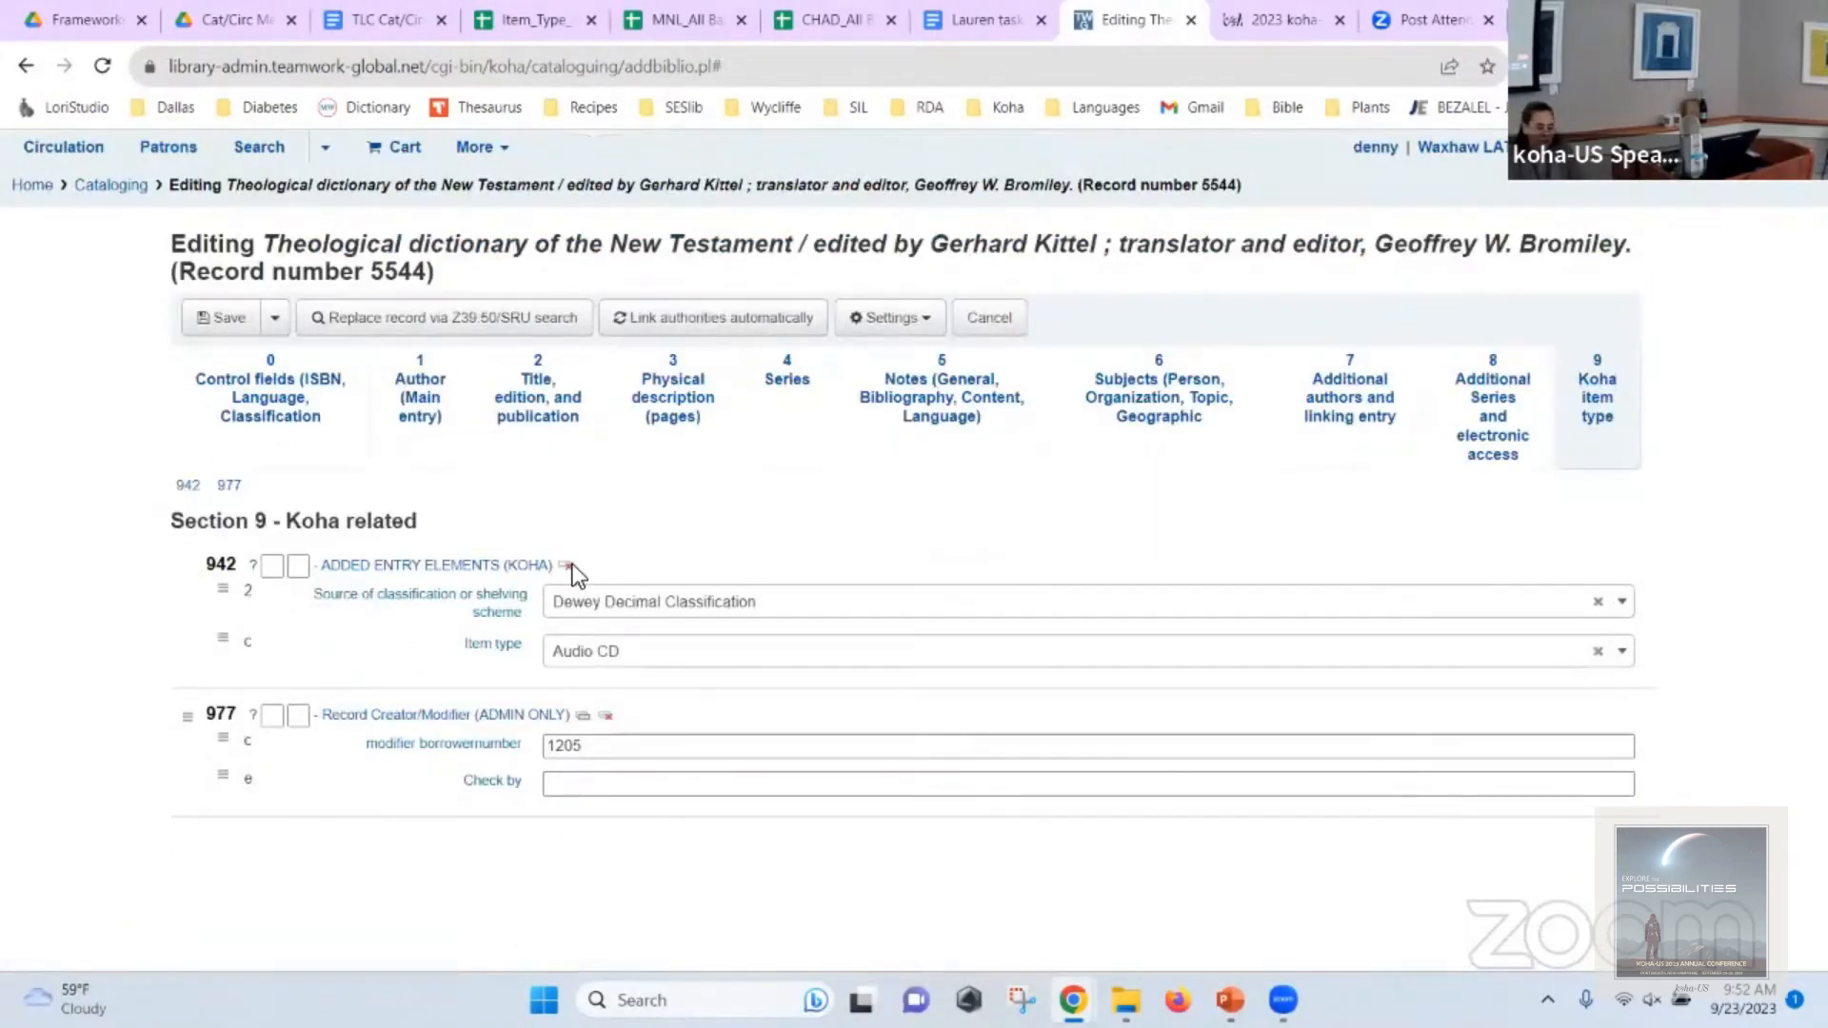
Review the 000 leader's settings in the leader builder from Section 0 and close it without changes.
{"action": "left_click", "coordinate": [303, 441]}
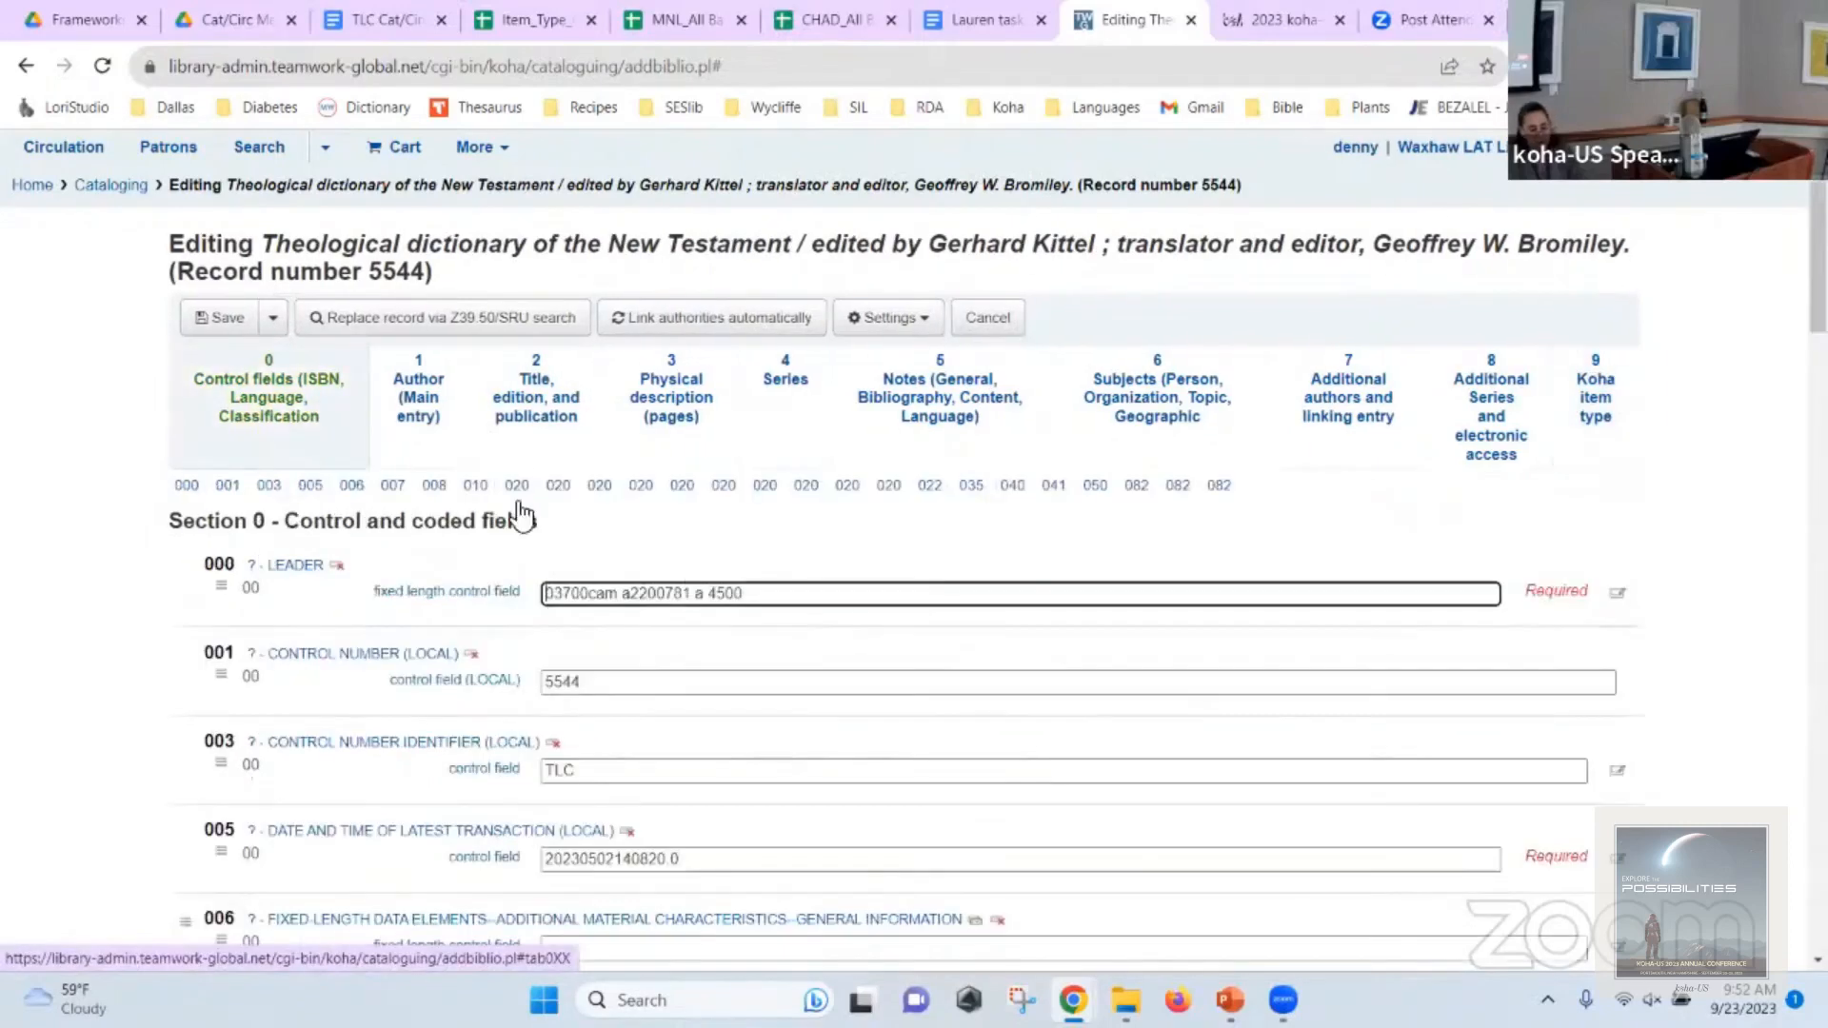
{"action": "left_click", "coordinate": [1620, 596]}
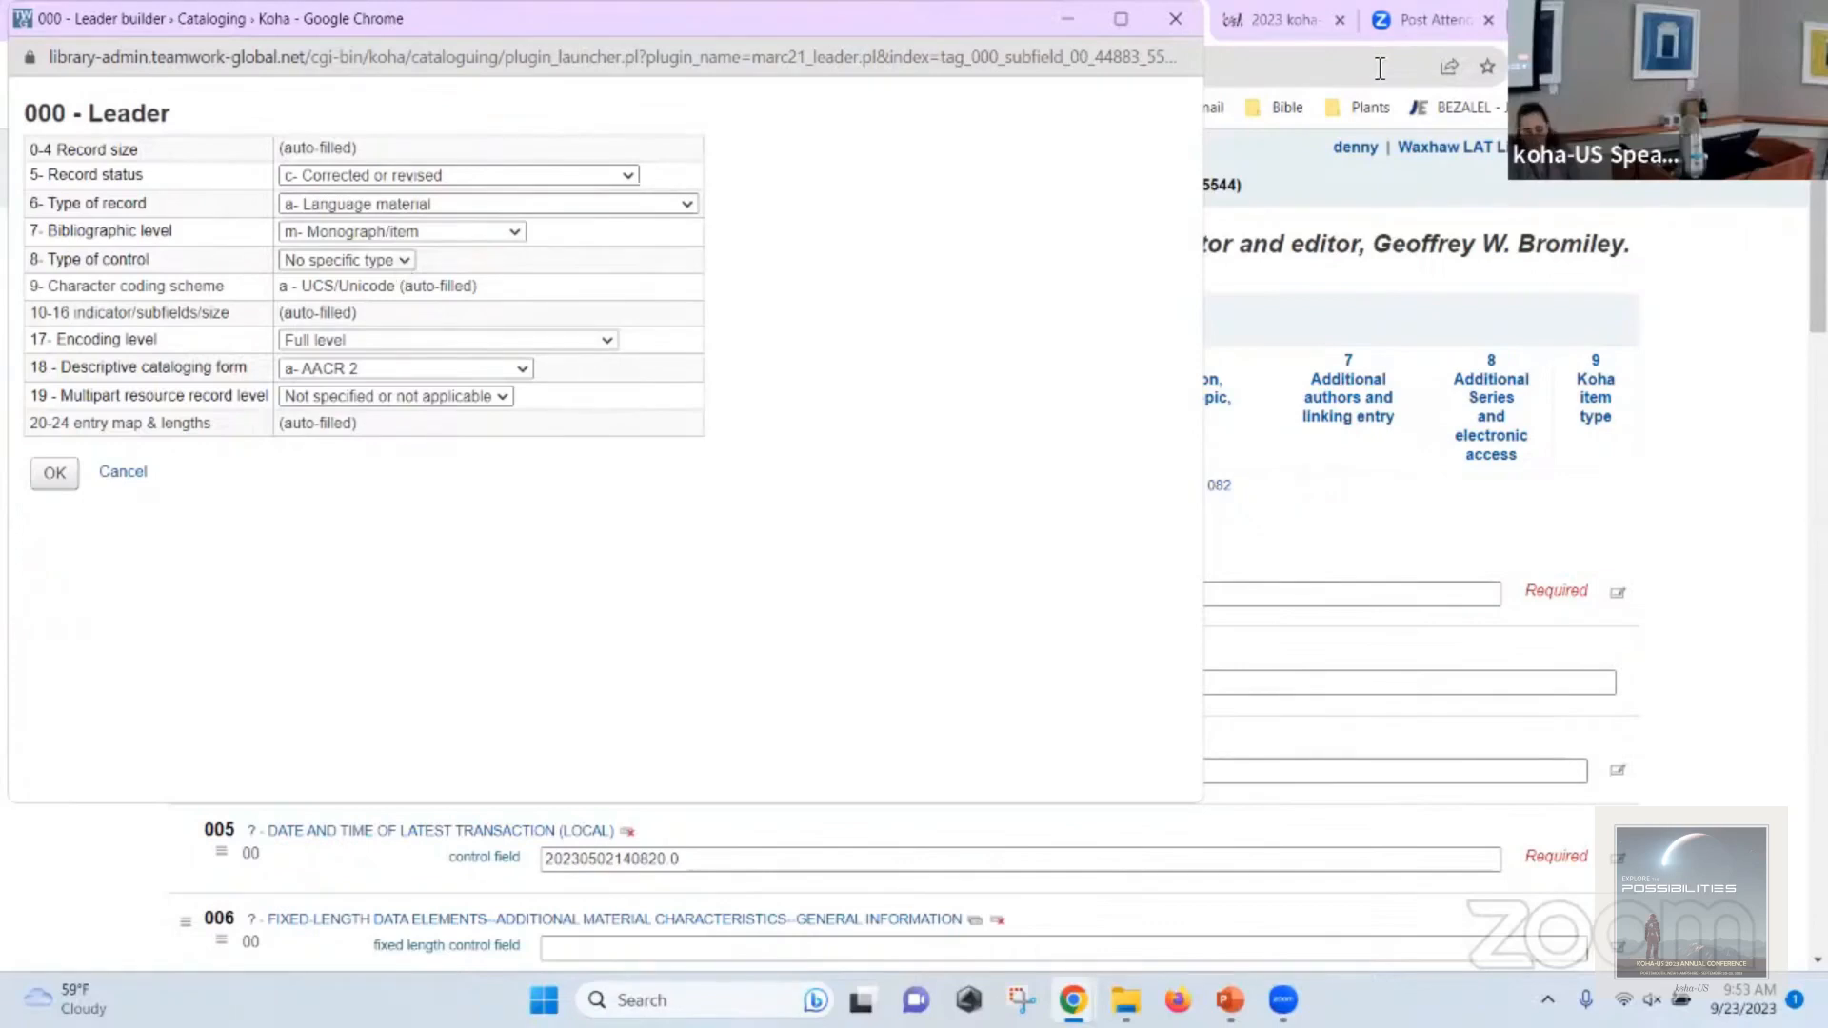
{"action": "left_click", "coordinate": [1178, 21]}
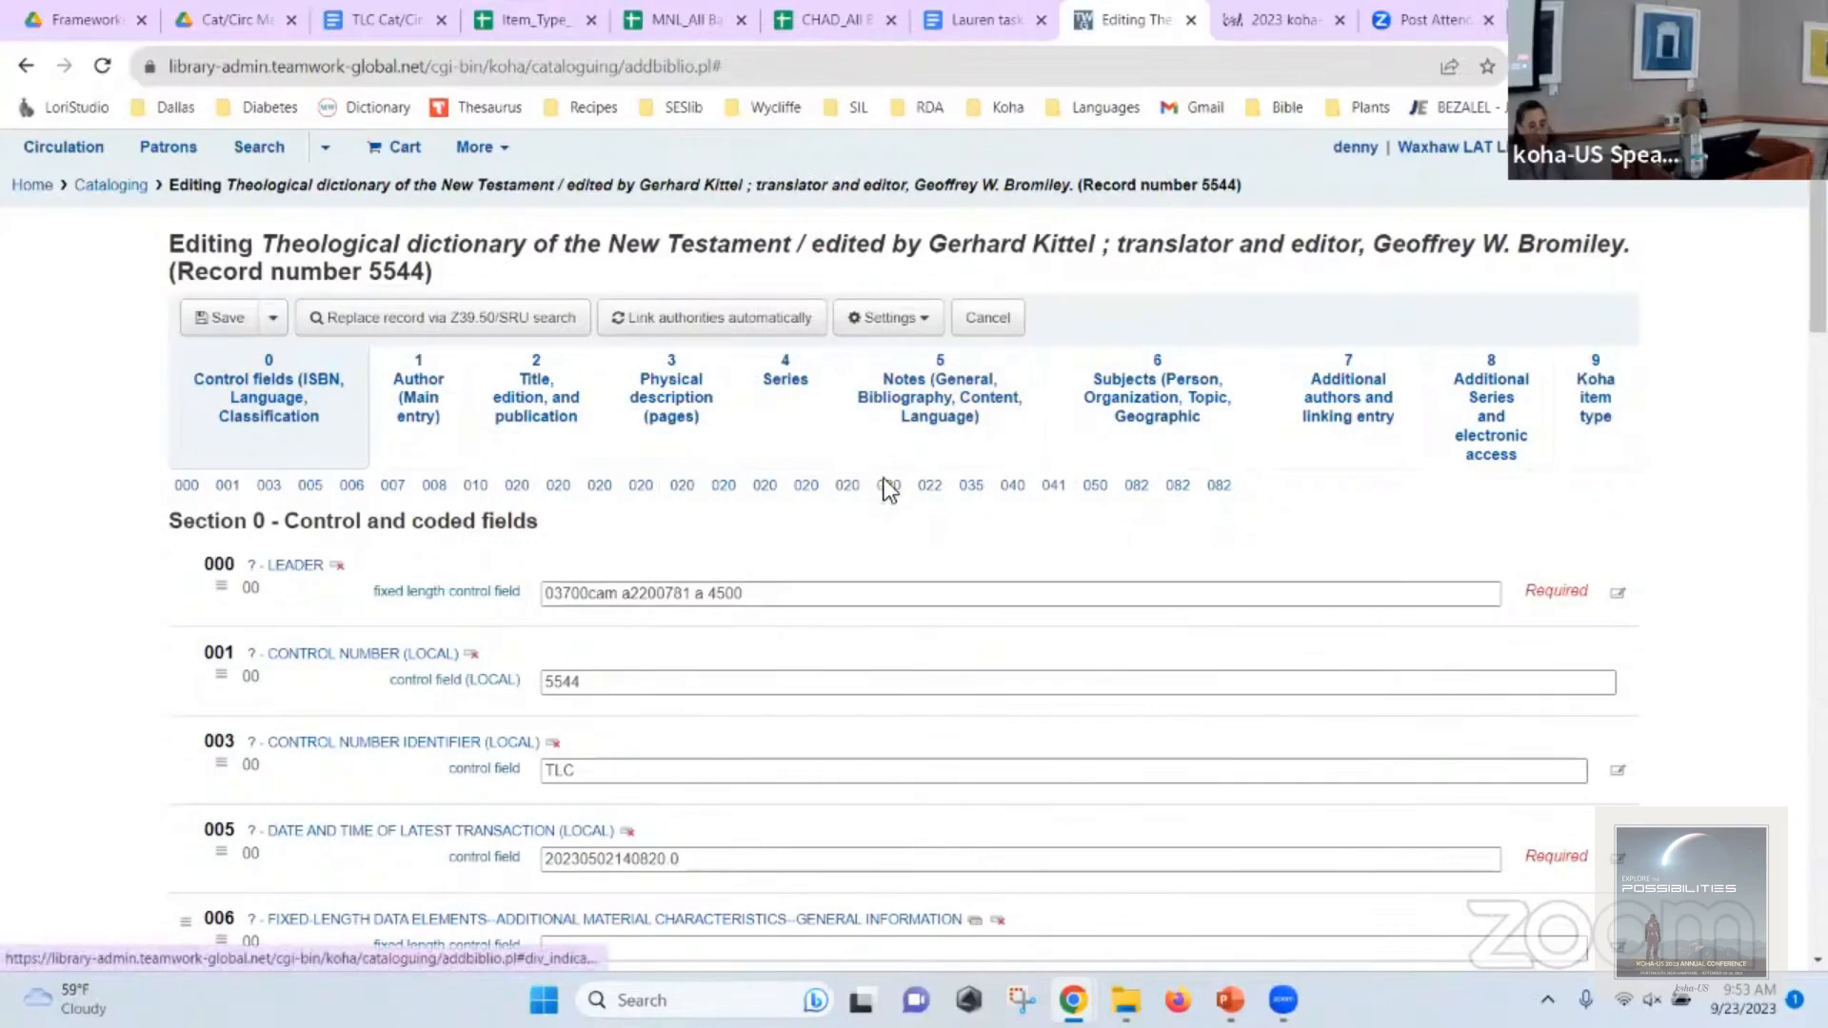
Switch to the PowerPoint presentation and go to slide 8, on ISBNs with or without dashes and spaces.
{"action": "key", "text": "alt+Tab"}
{"action": "key", "text": "alt+Tab"}
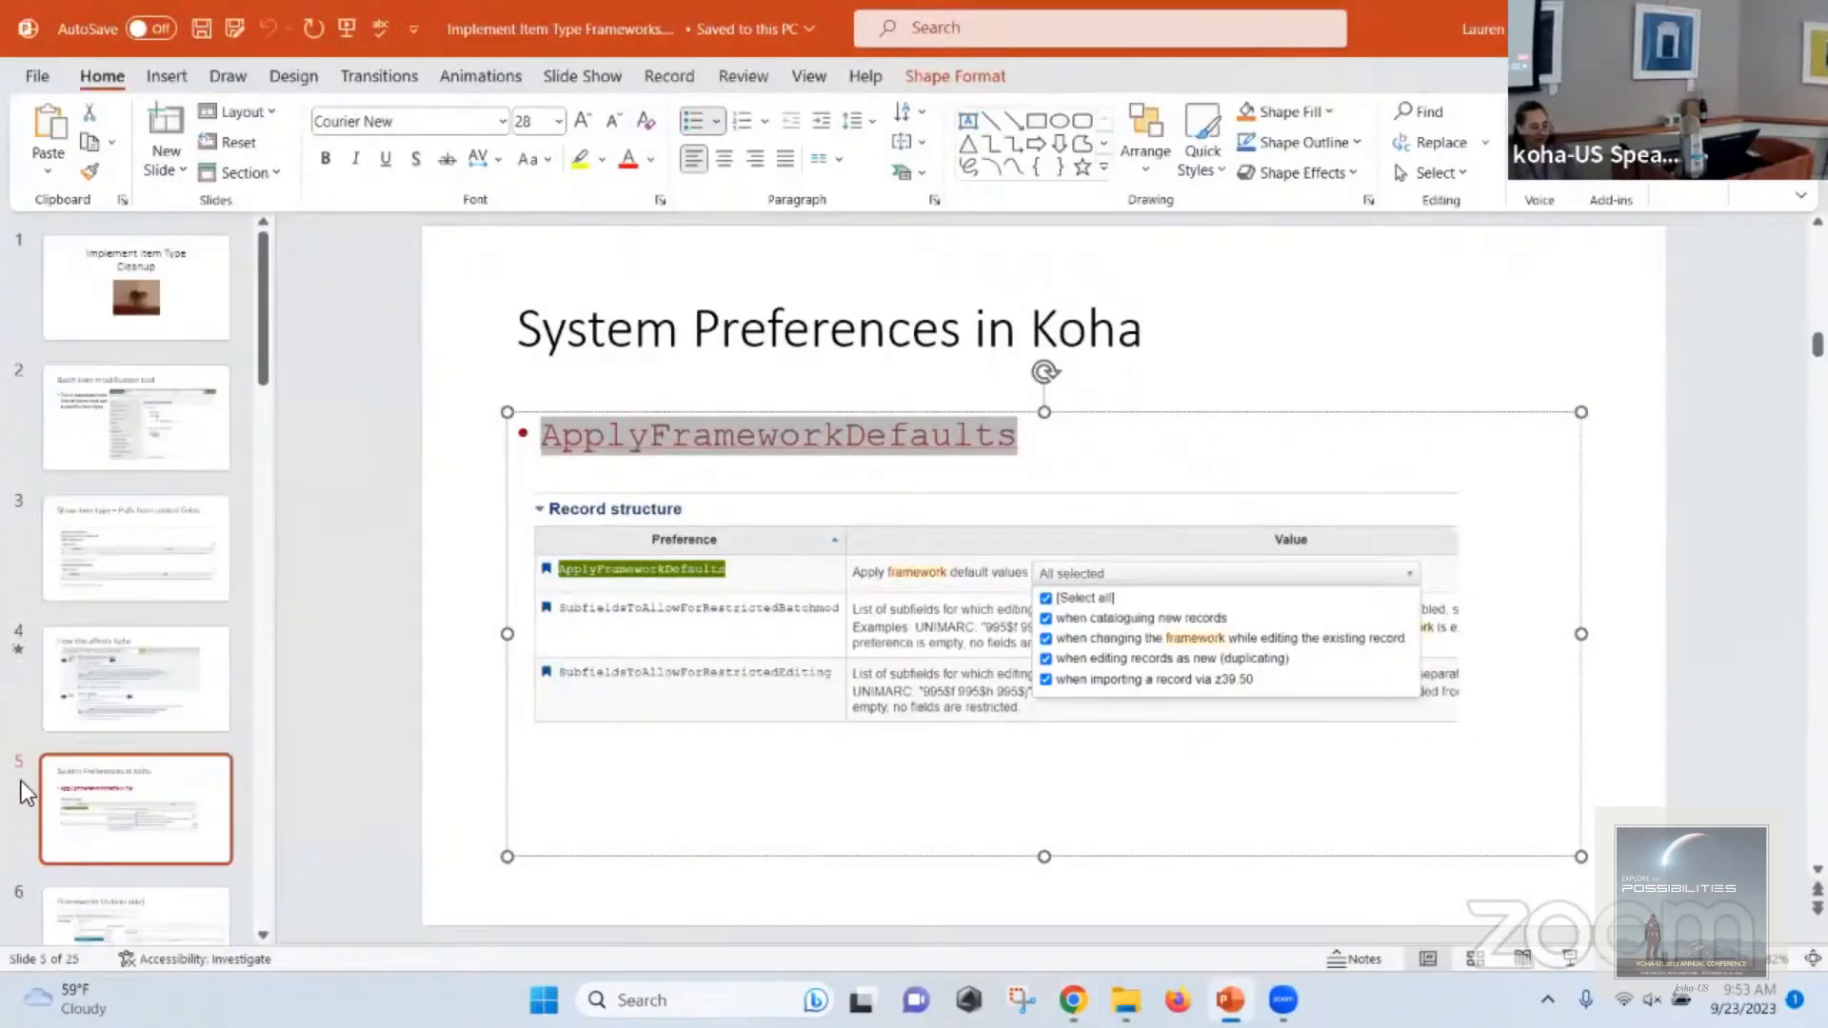
{"action": "left_click", "coordinate": [88, 765]}
{"action": "scroll", "coordinate": [90, 752], "scroll_direction": "down", "scroll_amount": 4}
{"action": "left_click", "coordinate": [93, 733]}
{"action": "scroll", "coordinate": [94, 733], "scroll_direction": "down", "scroll_amount": 1}
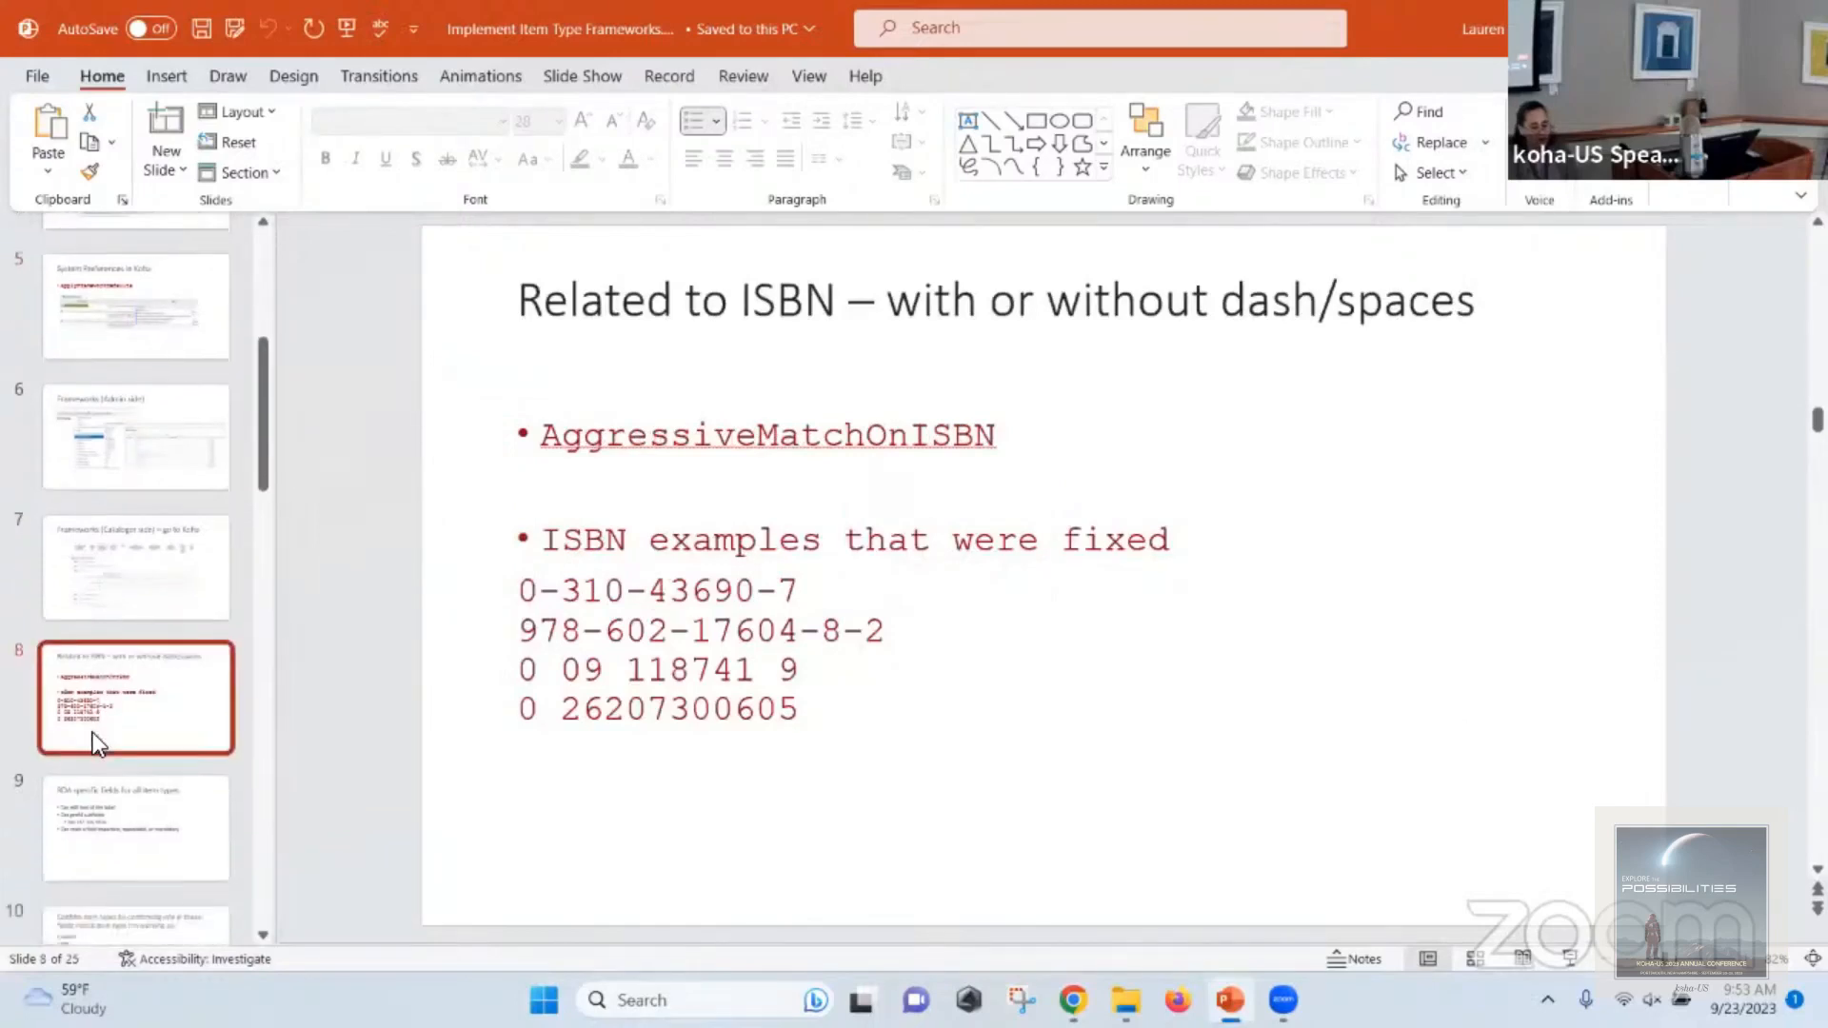
{"action": "key", "text": "alt+Tab"}
{"action": "key", "text": "alt+Tab"}
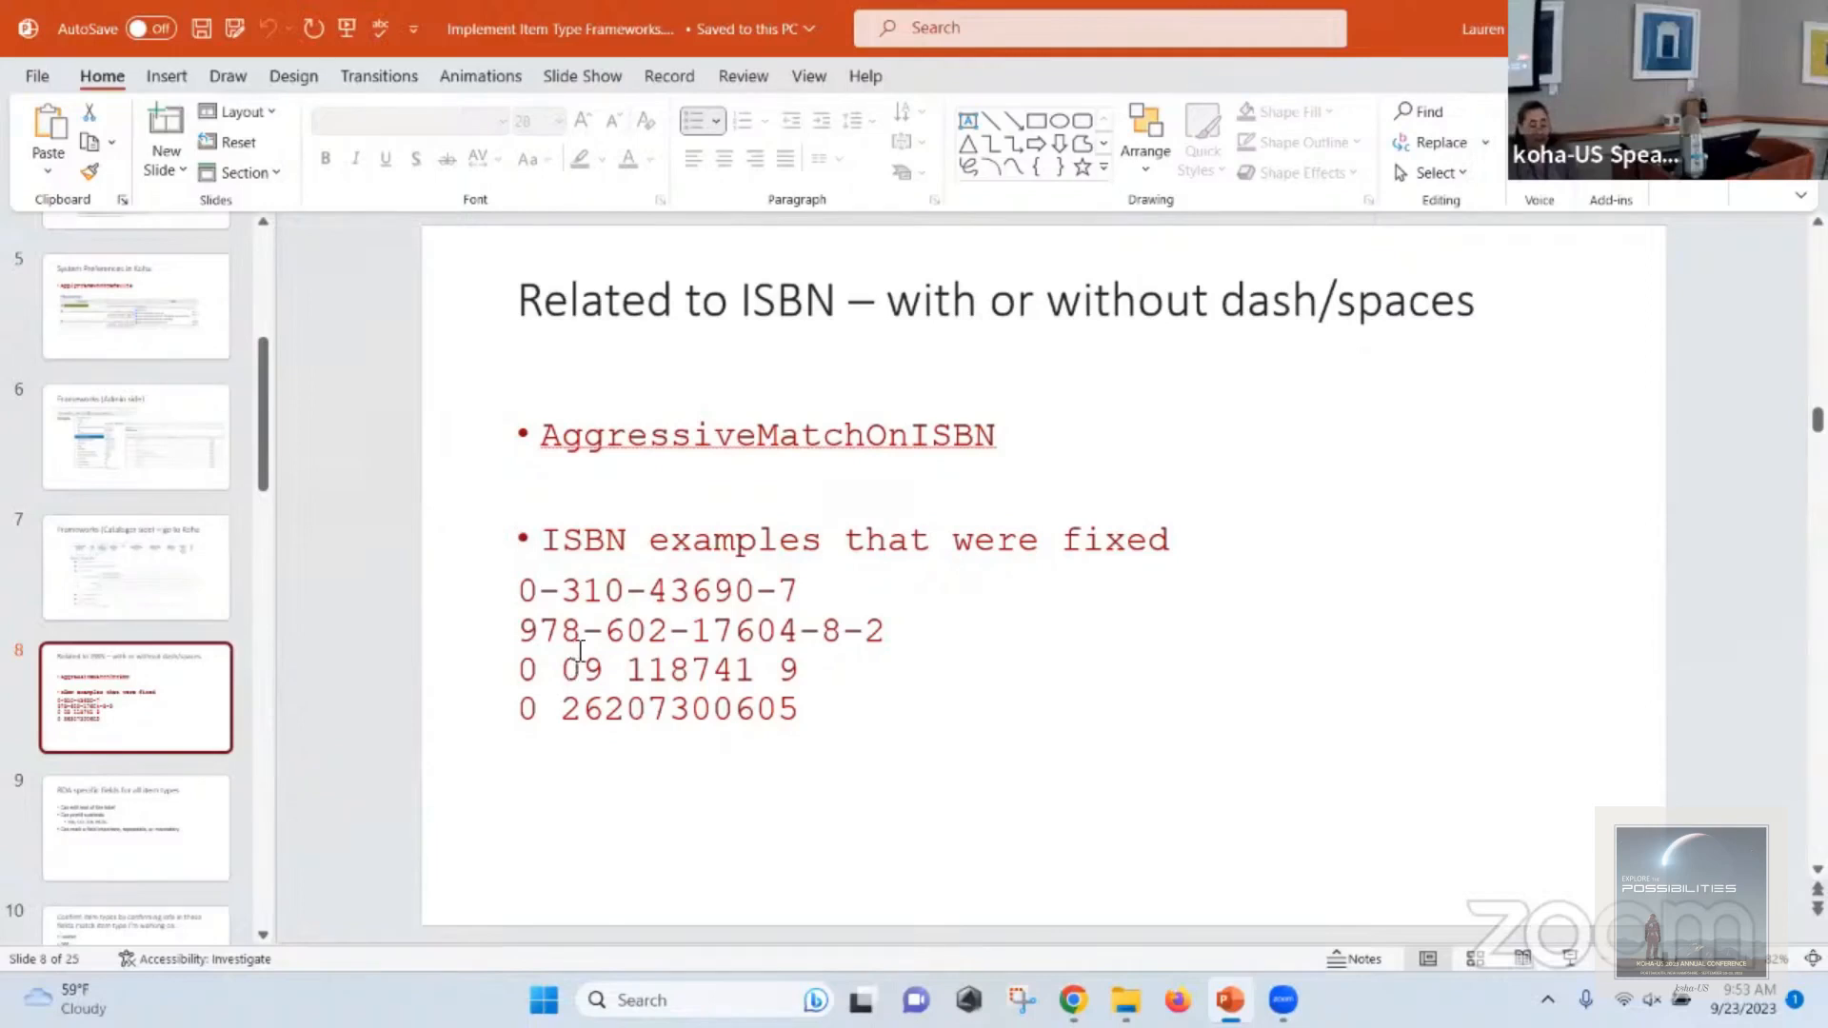
{"action": "left_click_drag", "start_coordinate": [523, 592], "coordinate": [886, 631]}
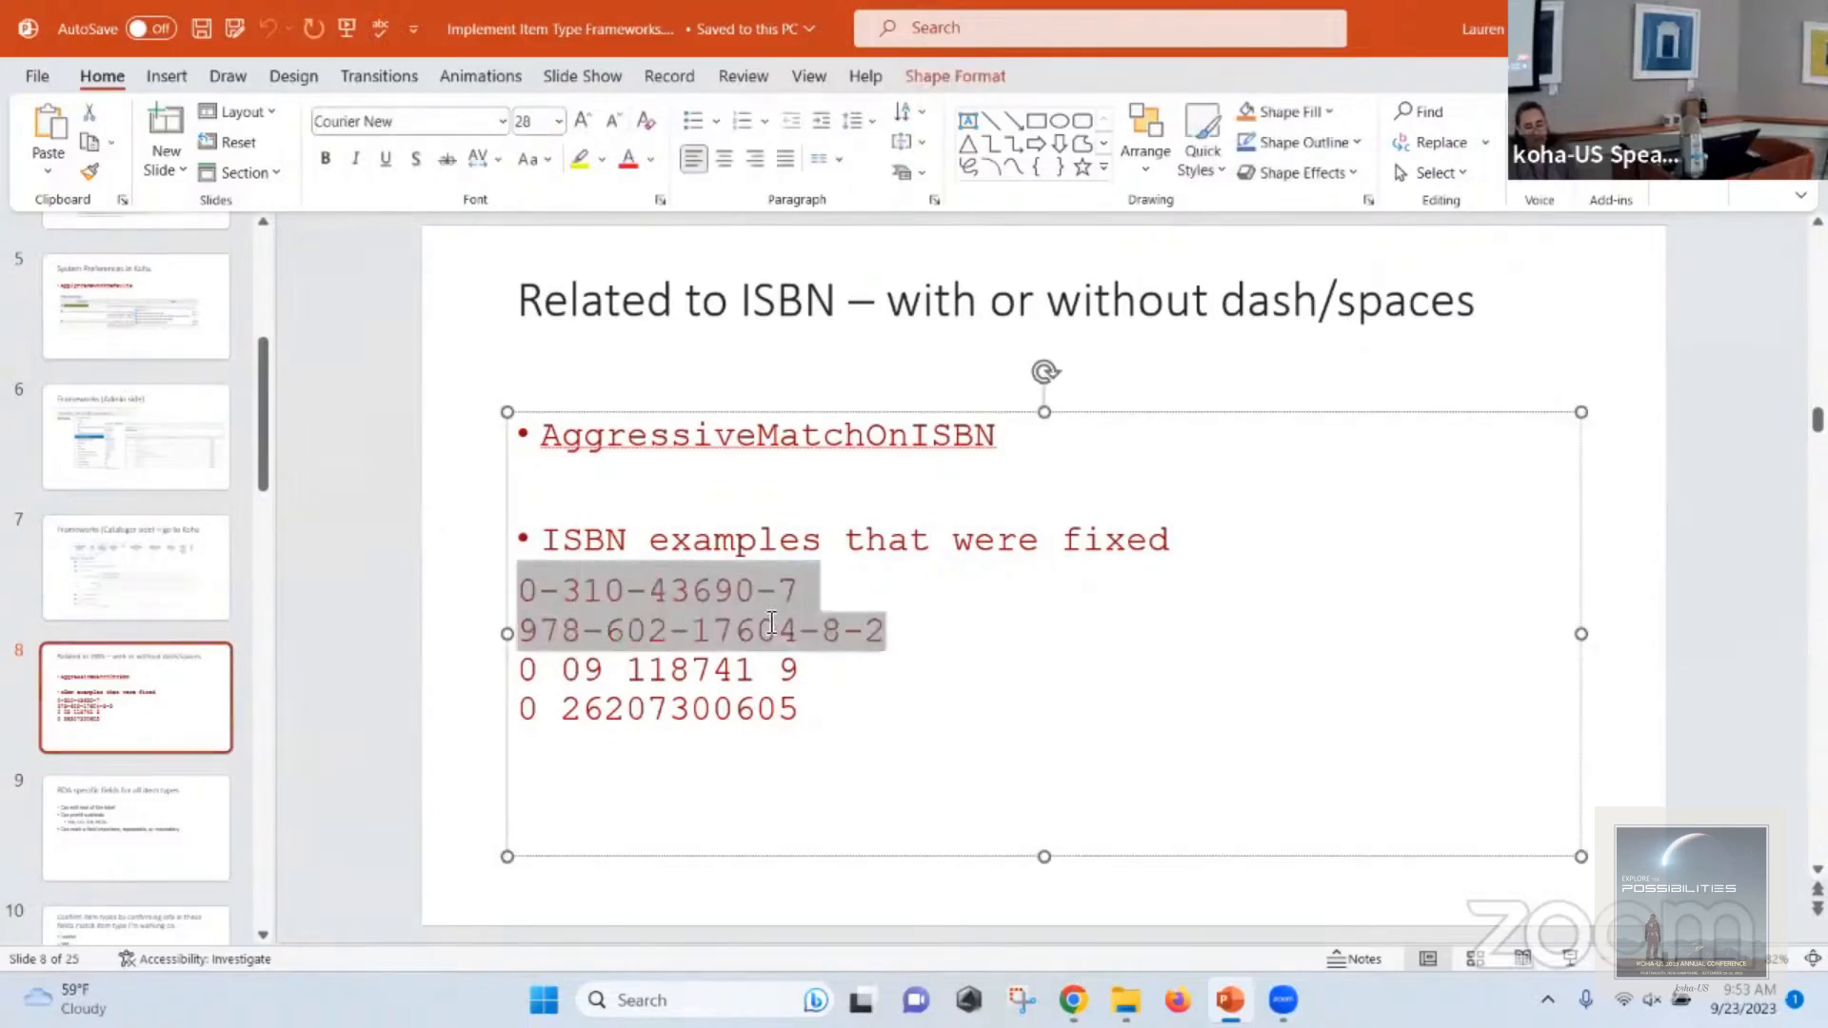
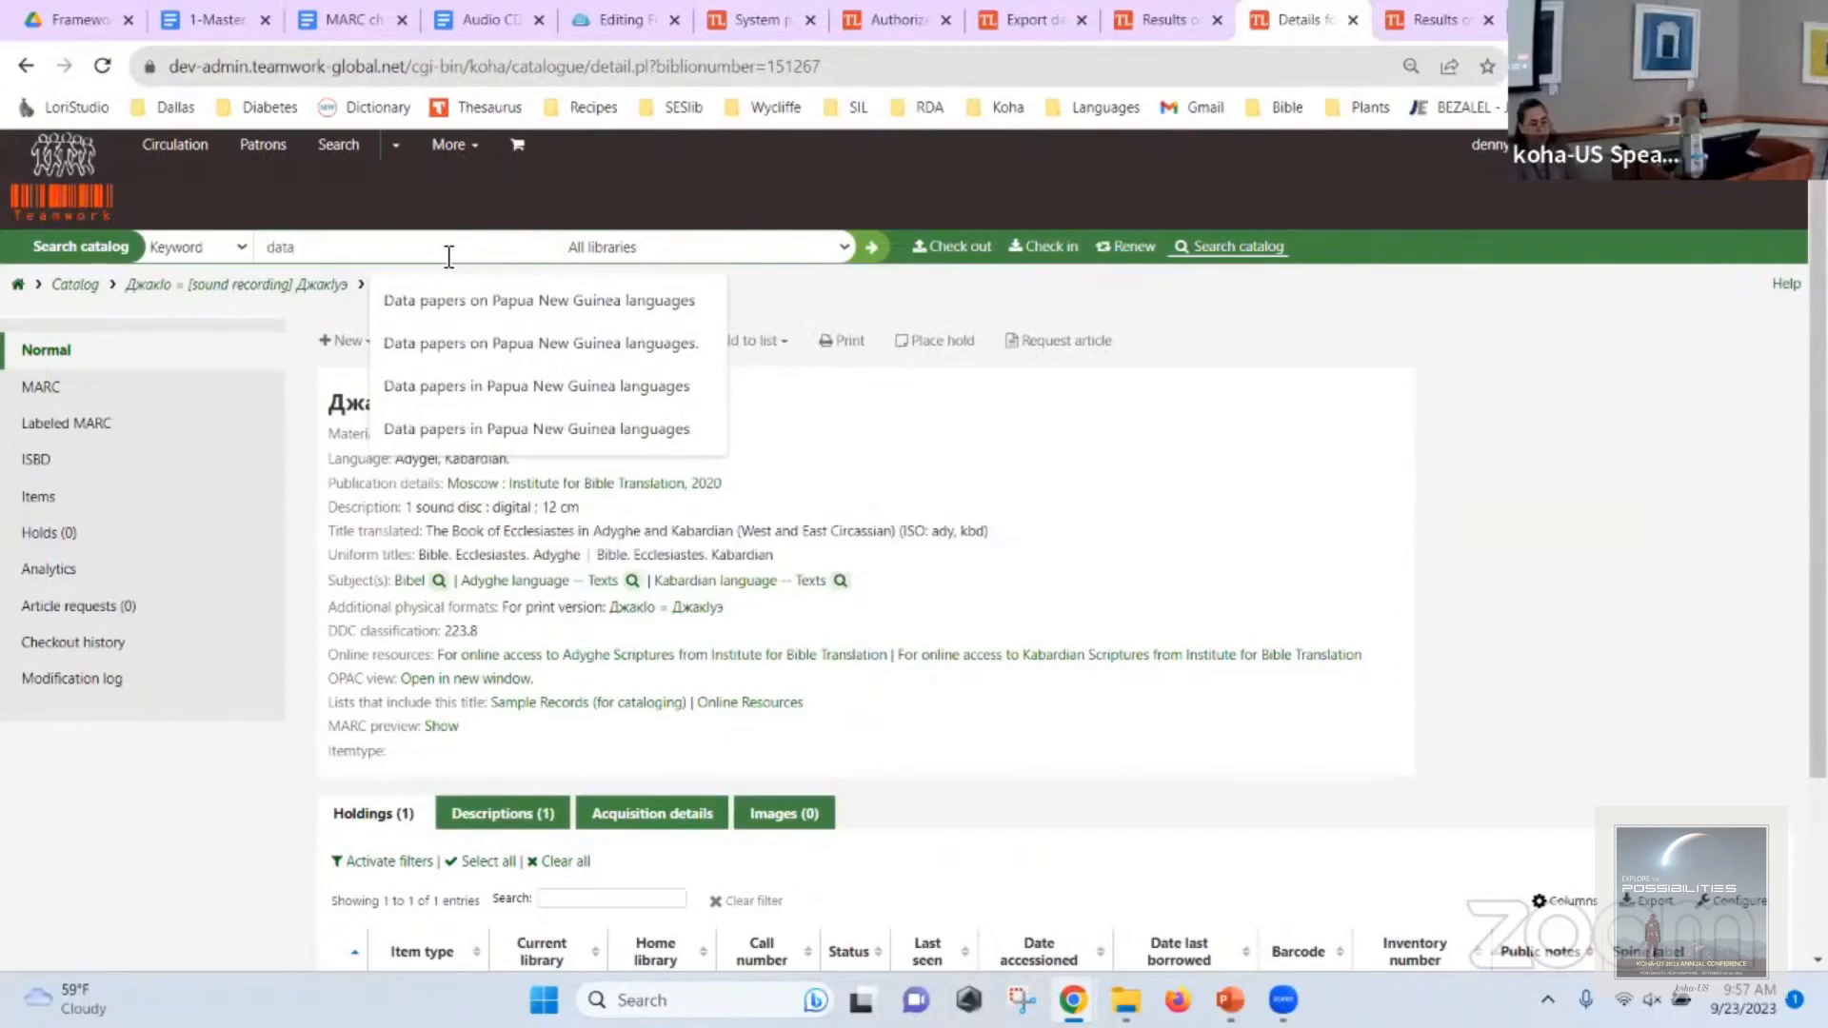
Search the Koha catalog for "Data papers on Papua New Guinea languages" and compare the results' record and item types.
{"action": "left_click", "coordinate": [520, 300]}
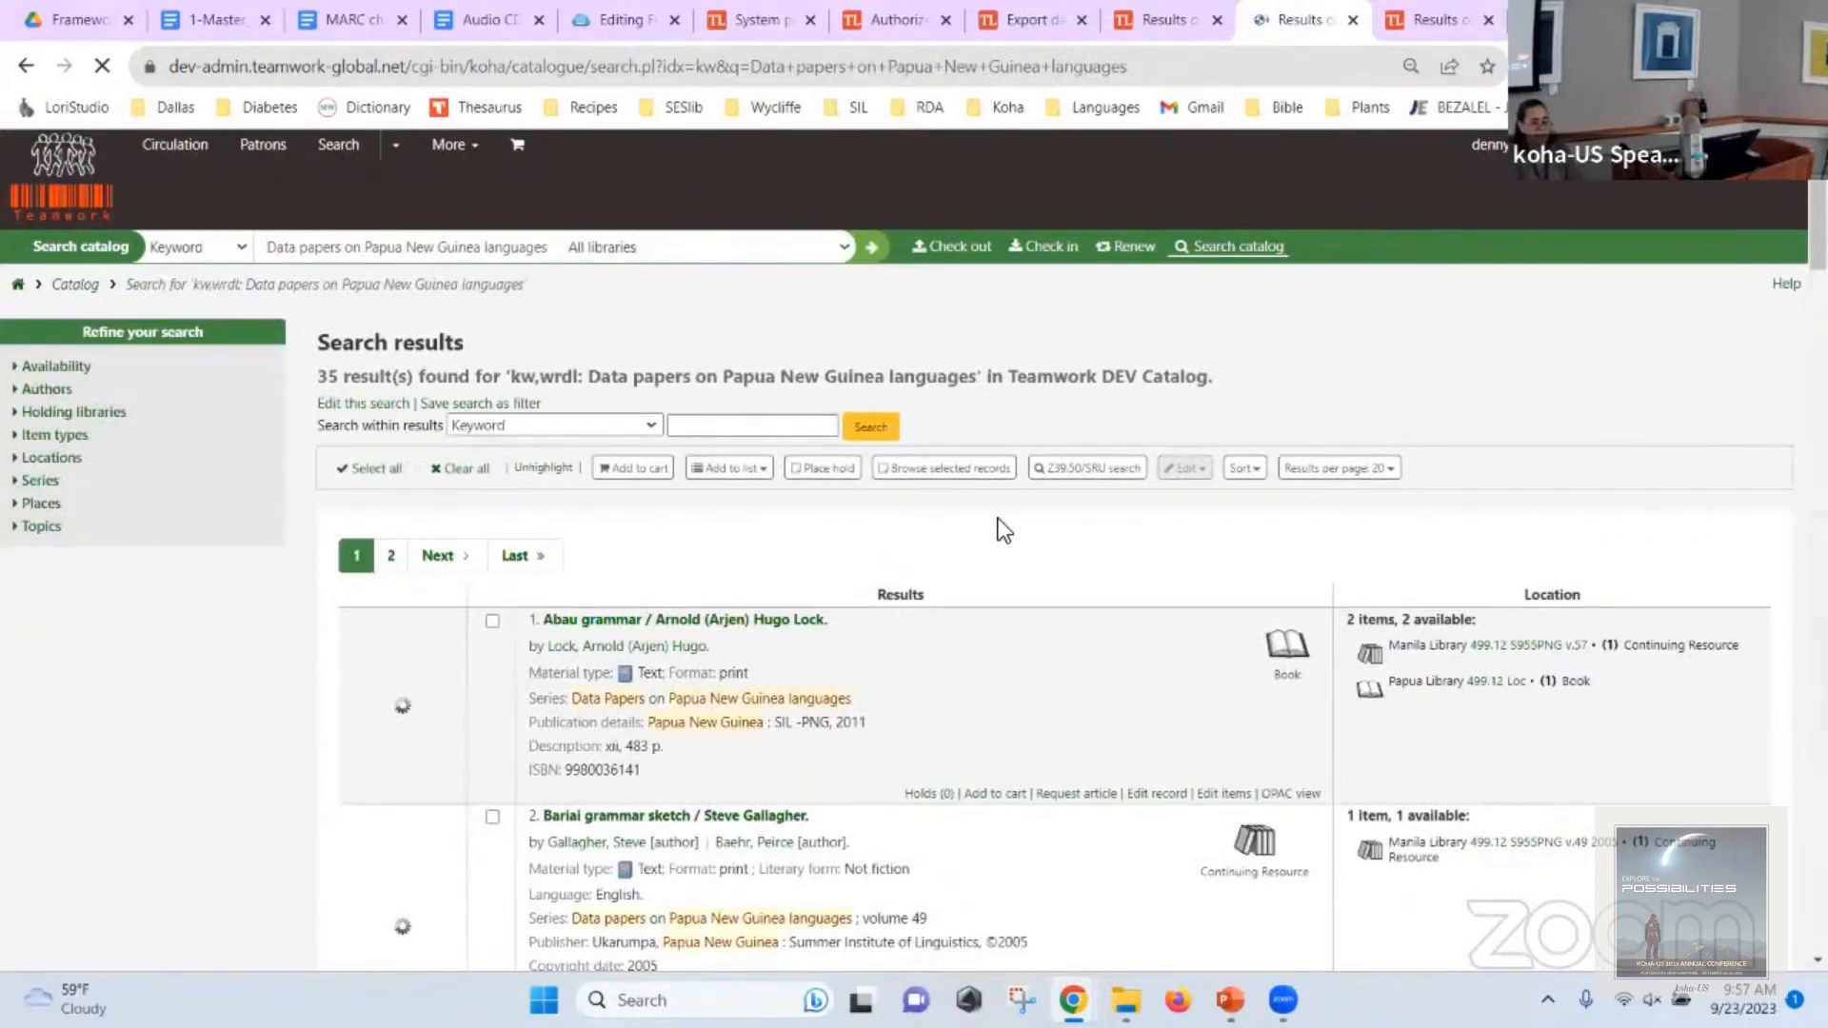
{"action": "scroll", "coordinate": [996, 534], "scroll_direction": "down", "scroll_amount": 2}
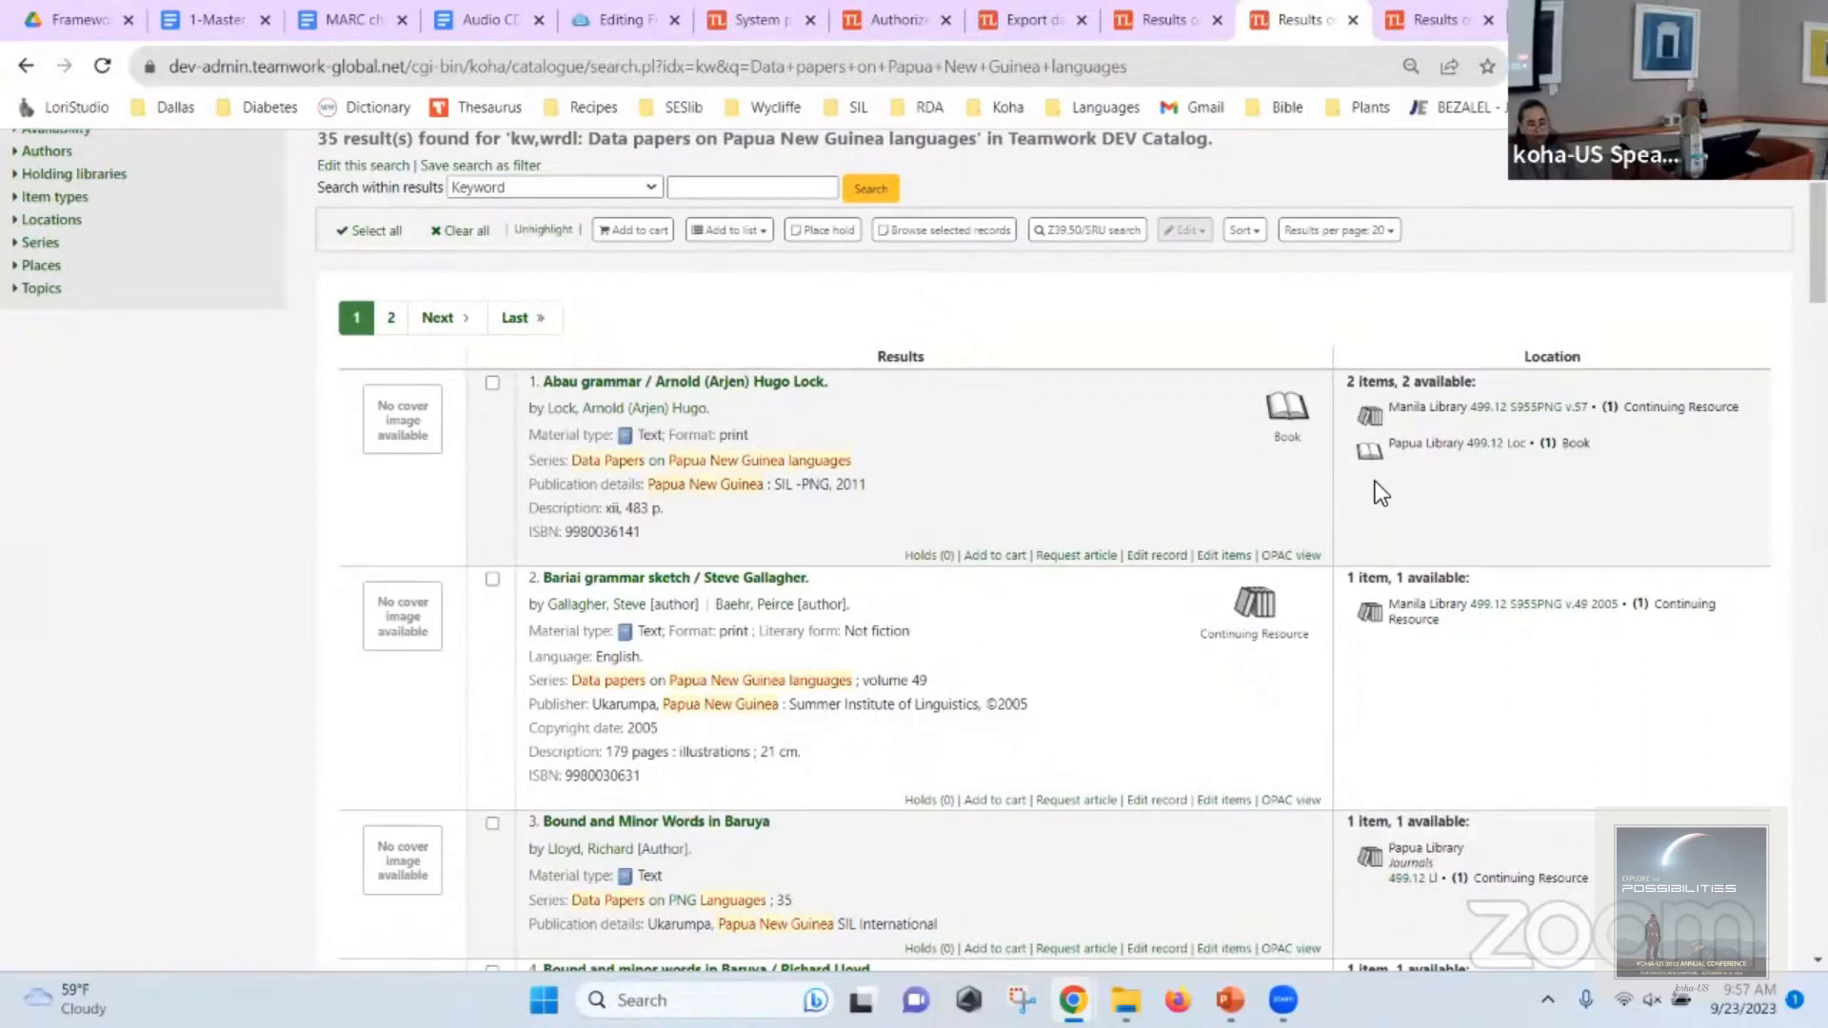
{"action": "scroll", "coordinate": [1374, 476], "scroll_direction": "down", "scroll_amount": 5}
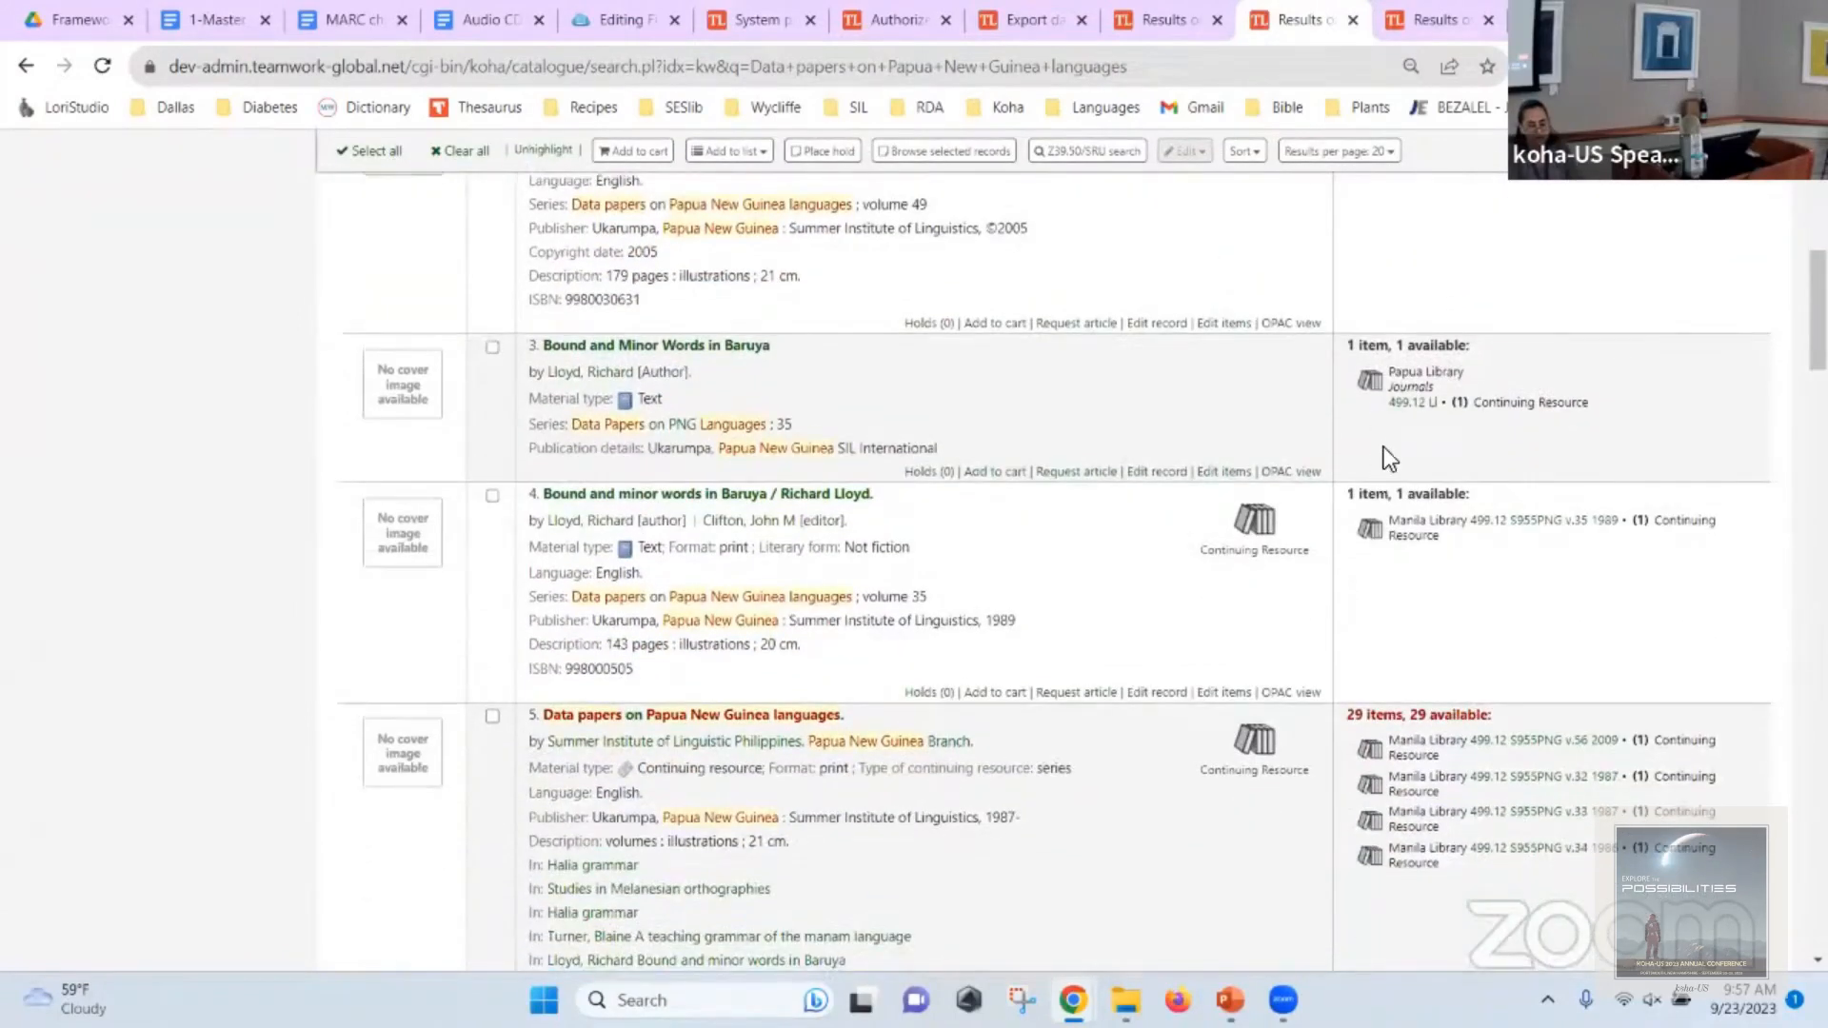
{"action": "scroll", "coordinate": [1384, 455], "scroll_direction": "down", "scroll_amount": 4}
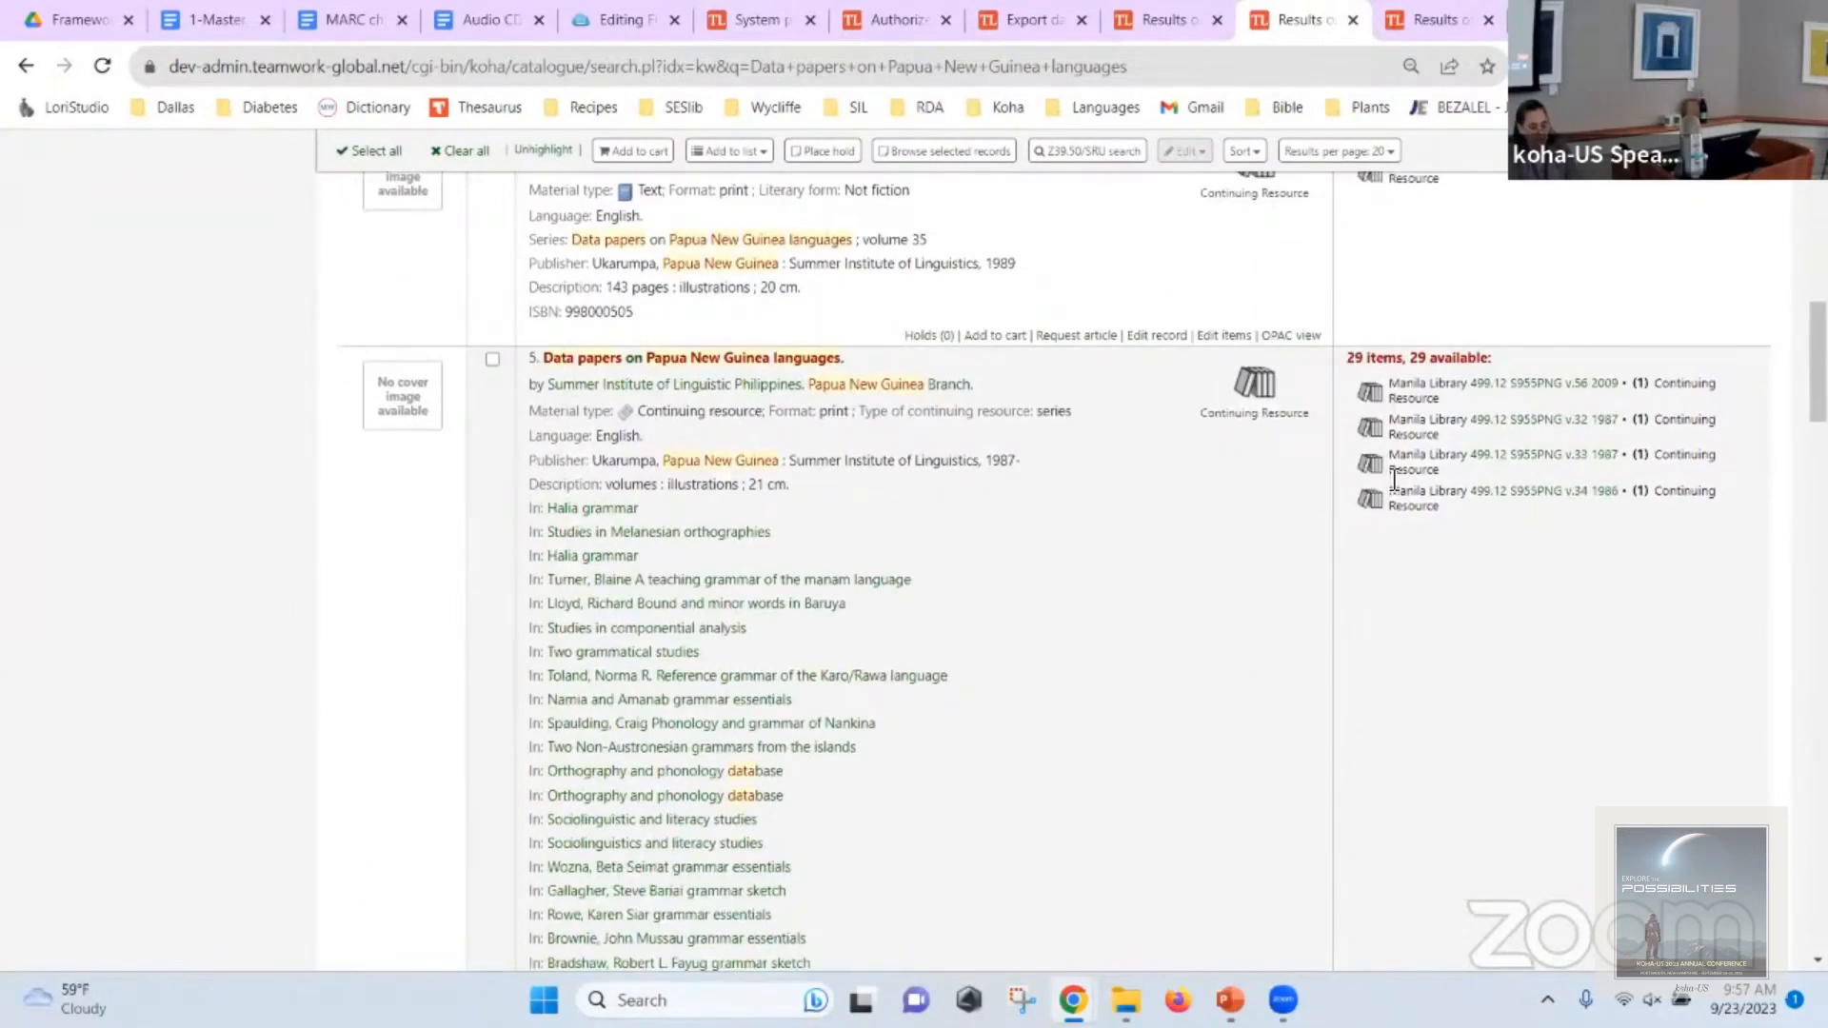
{"action": "scroll", "coordinate": [1390, 478], "scroll_direction": "down", "scroll_amount": 8}
{"action": "scroll", "coordinate": [1390, 481], "scroll_direction": "up", "scroll_amount": 4}
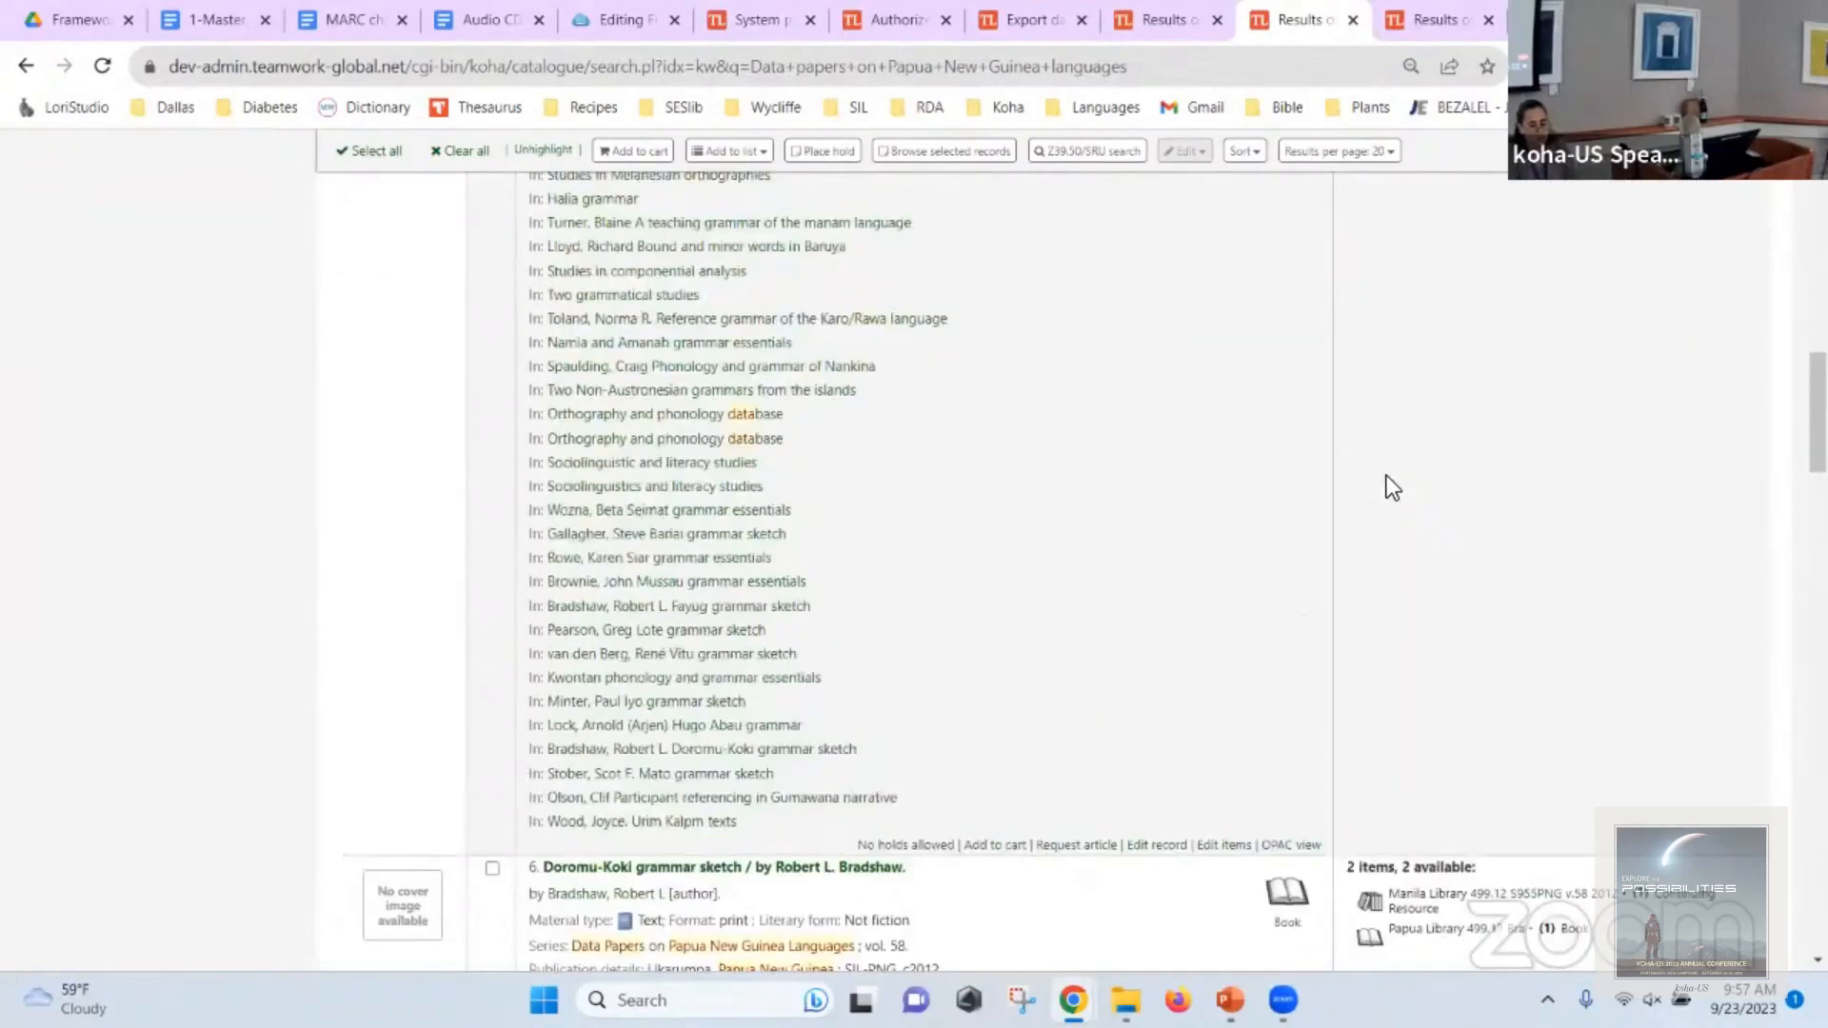
{"action": "scroll", "coordinate": [1392, 487], "scroll_direction": "up", "scroll_amount": 3}
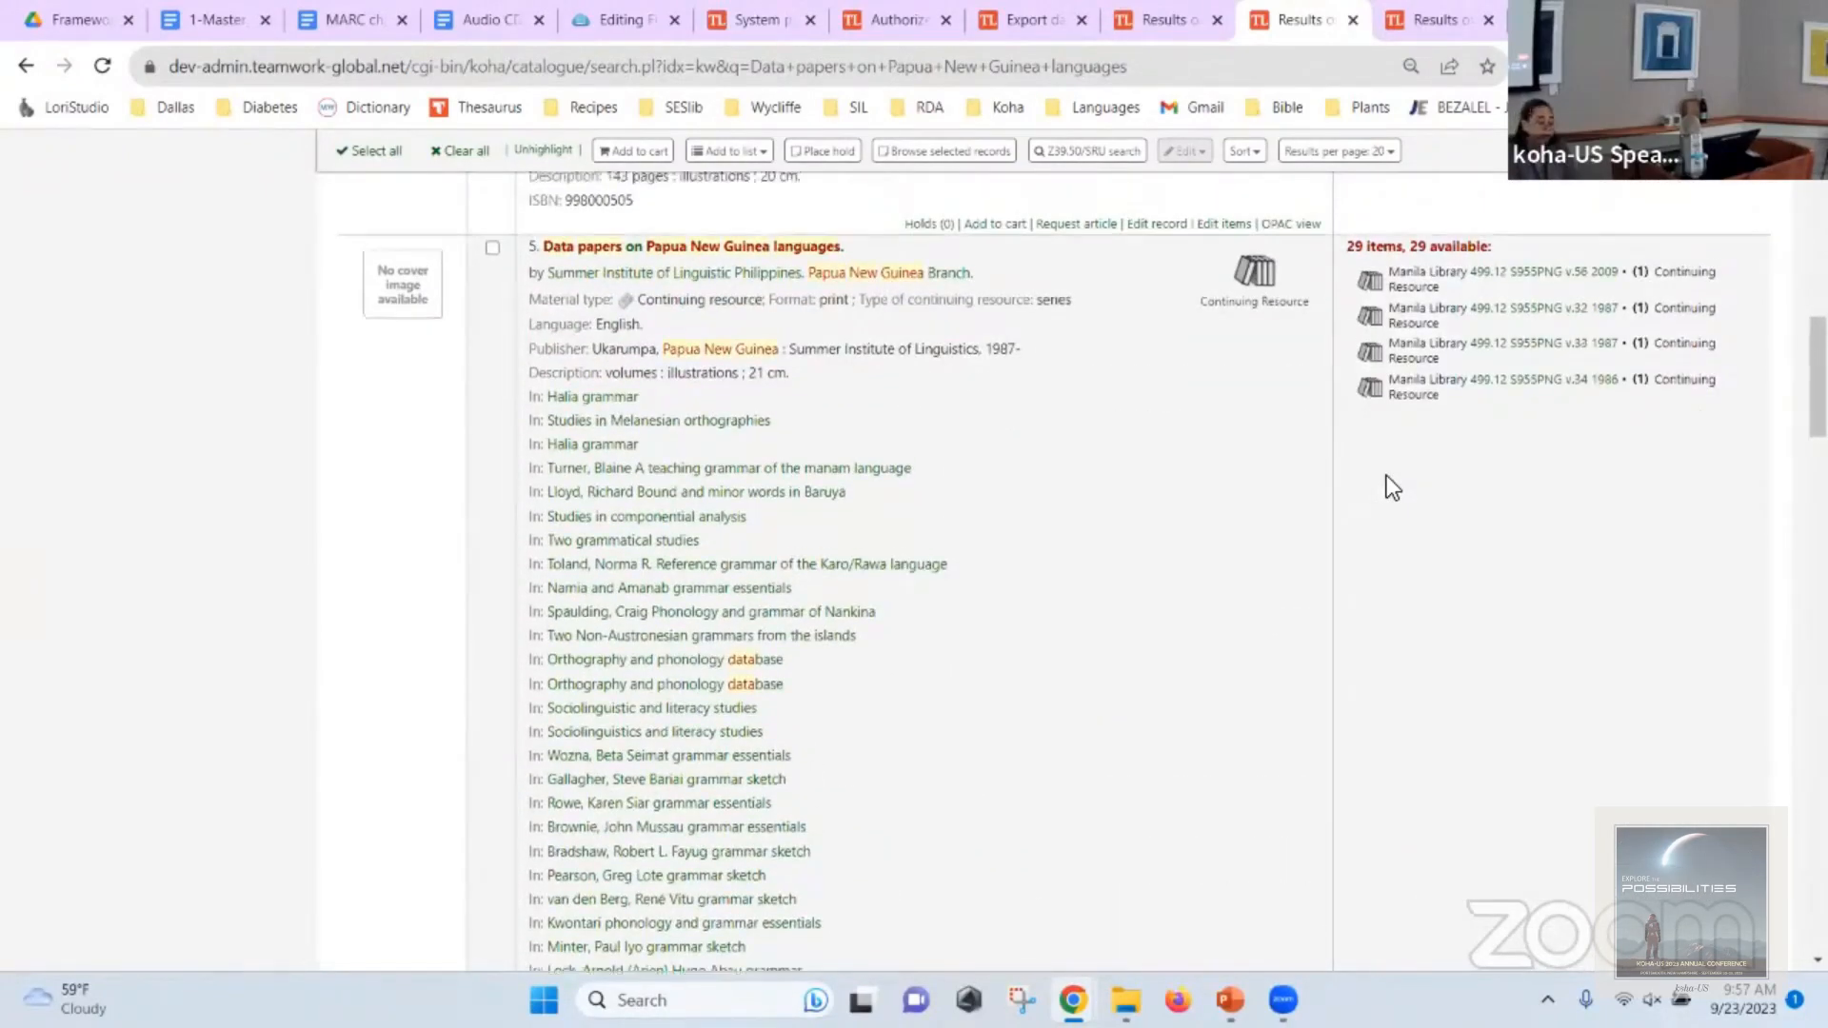
{"action": "scroll", "coordinate": [1386, 476], "scroll_direction": "up", "scroll_amount": 4}
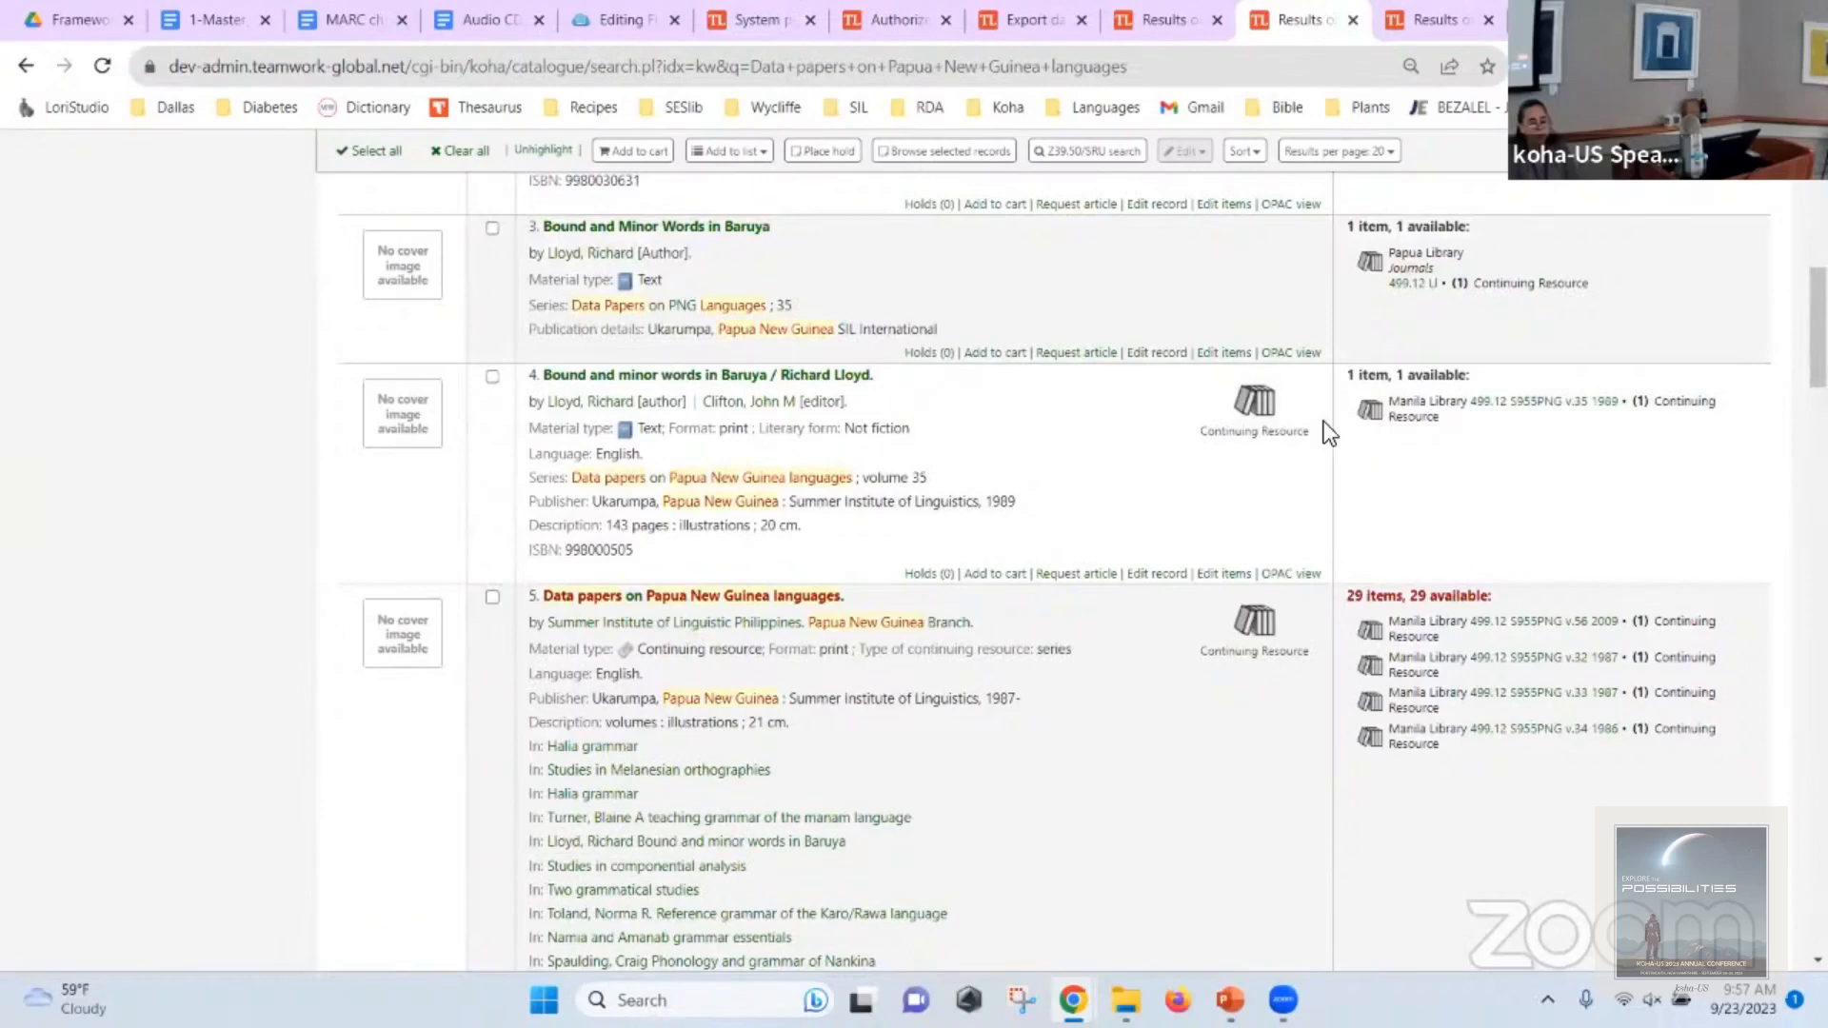
{"action": "scroll", "coordinate": [1390, 379], "scroll_direction": "up", "scroll_amount": 1}
{"action": "scroll", "coordinate": [1390, 400], "scroll_direction": "up", "scroll_amount": 3}
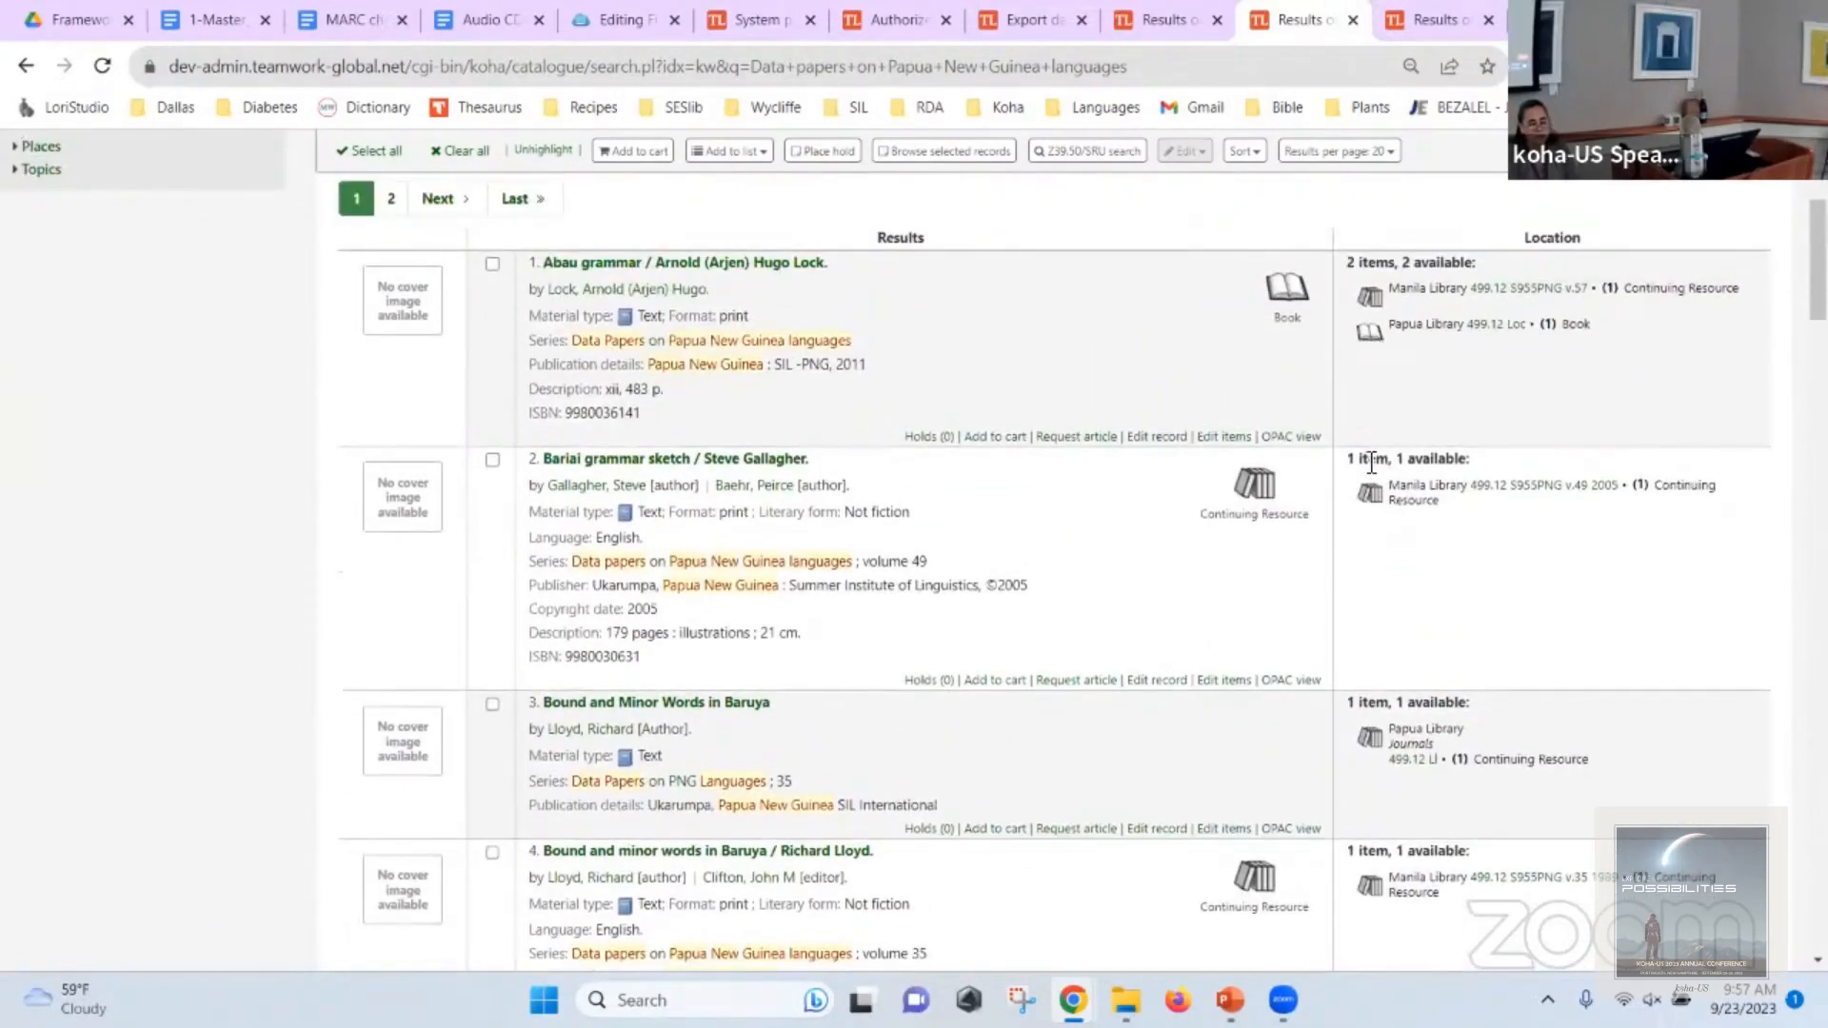
Switch to the other browser window and open the KohaTeamwork staff site in place of the Zoom page.
{"action": "key", "text": "alt+Tab"}
{"action": "key", "text": "Tab"}
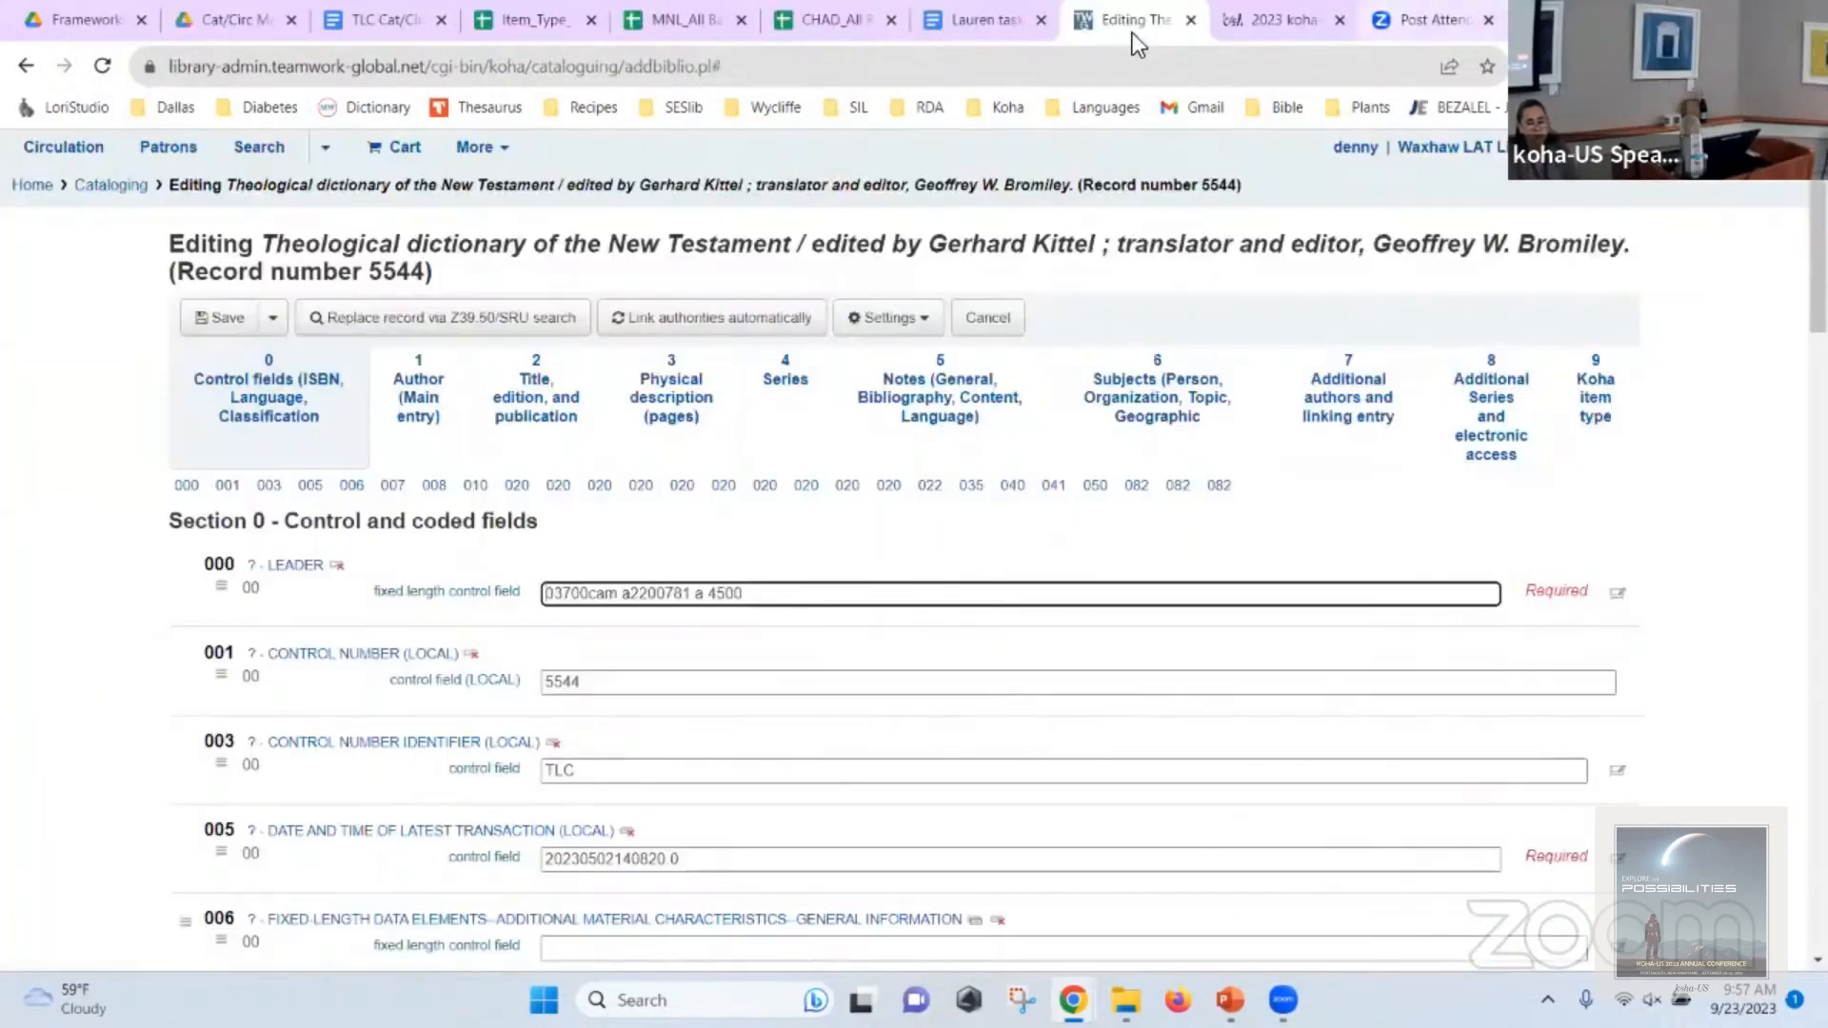
{"action": "left_click", "coordinate": [1433, 20]}
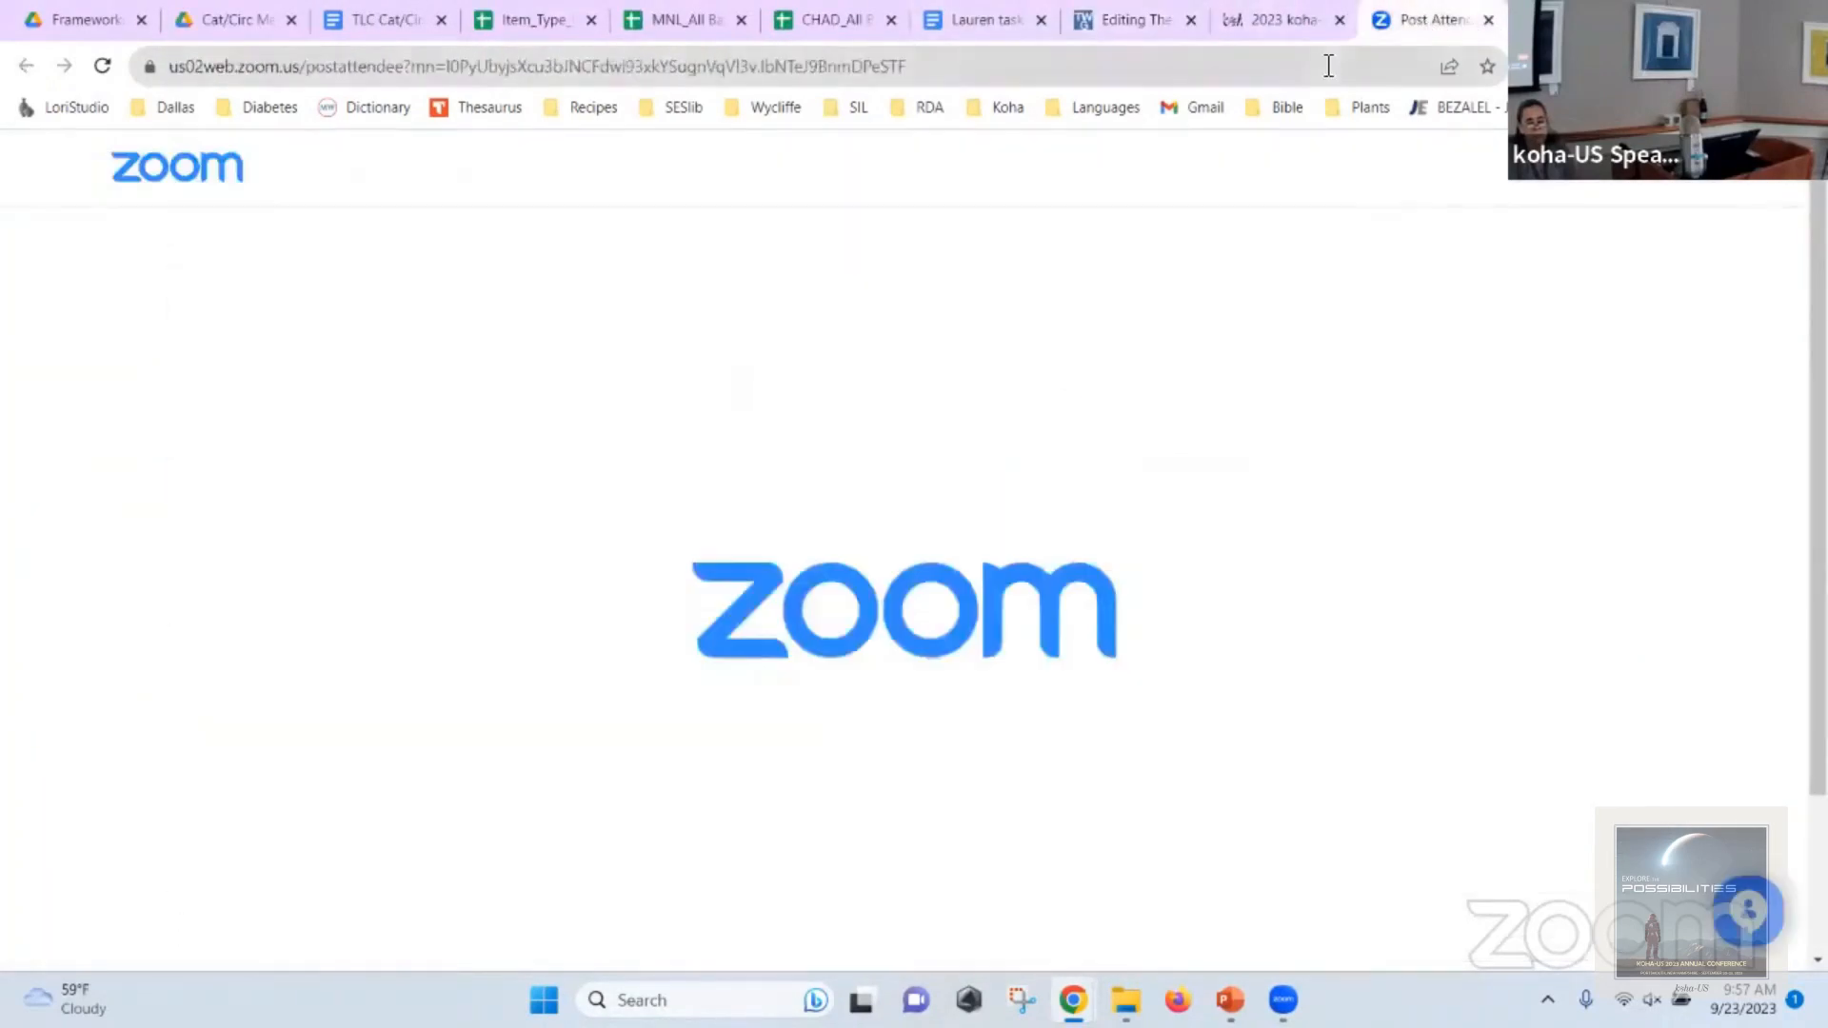
{"action": "left_click", "coordinate": [1007, 108]}
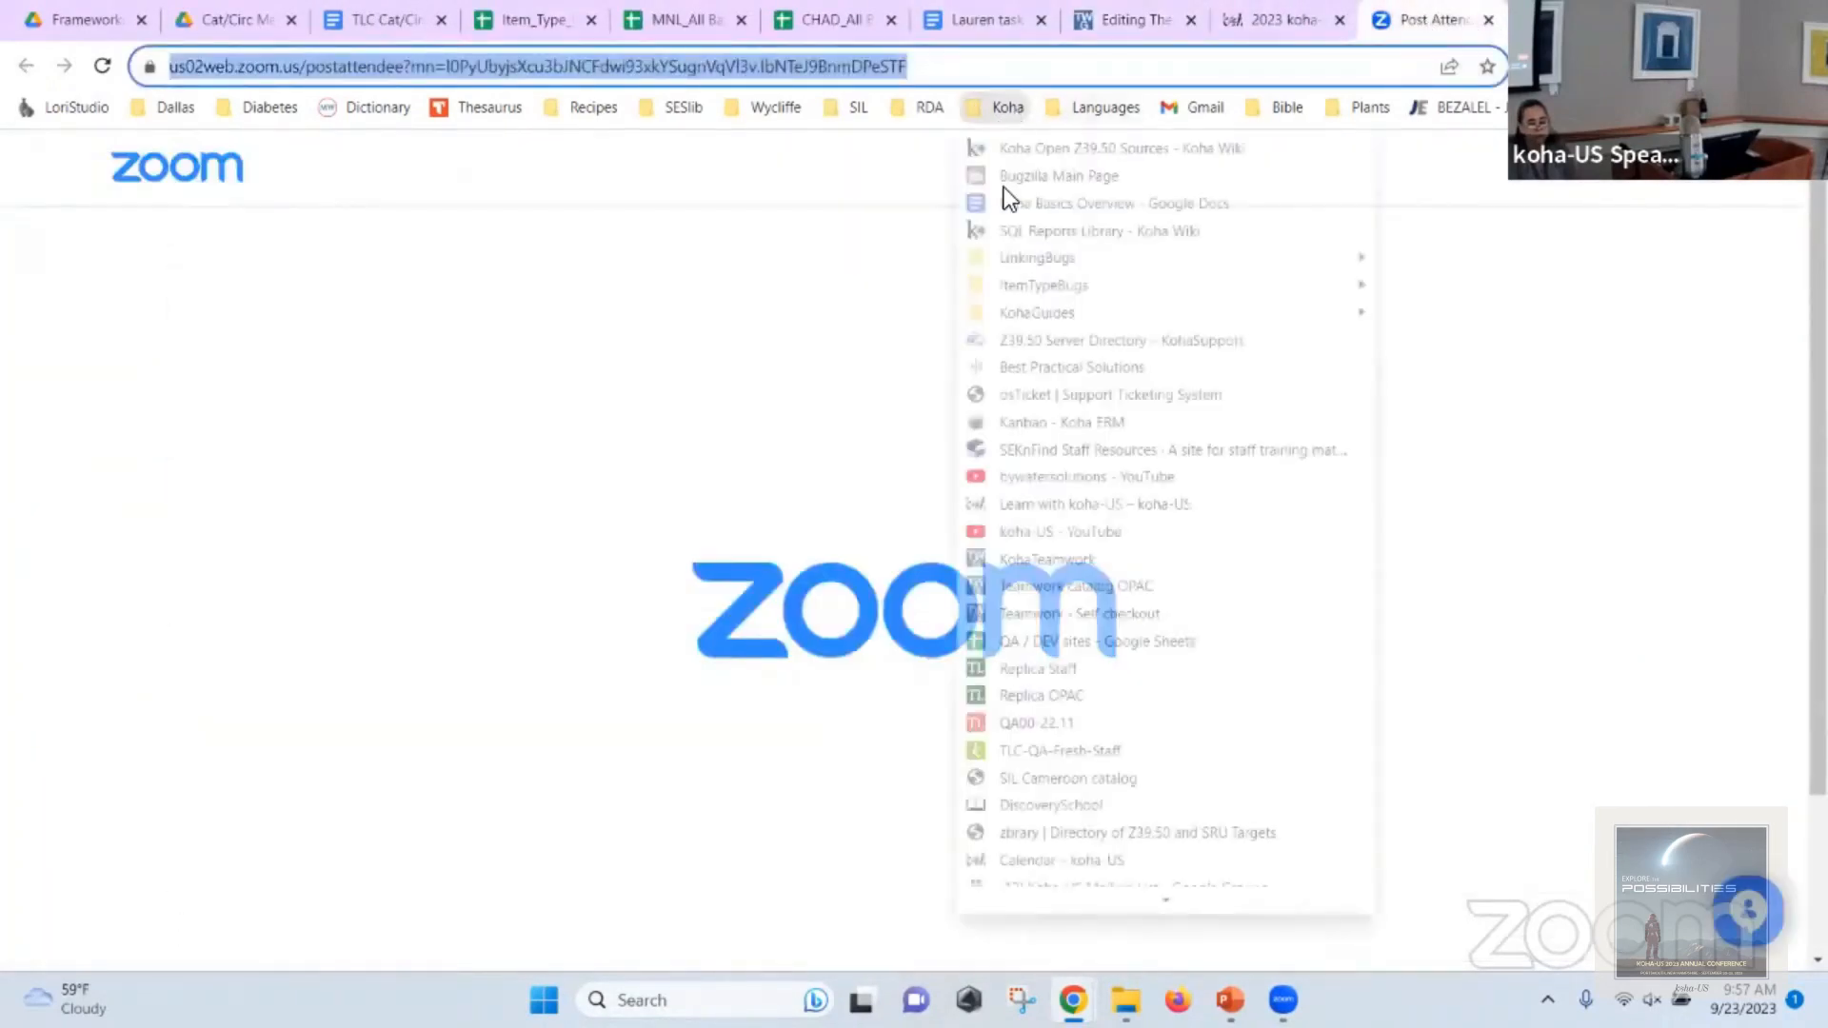
{"action": "left_click", "coordinate": [1034, 552]}
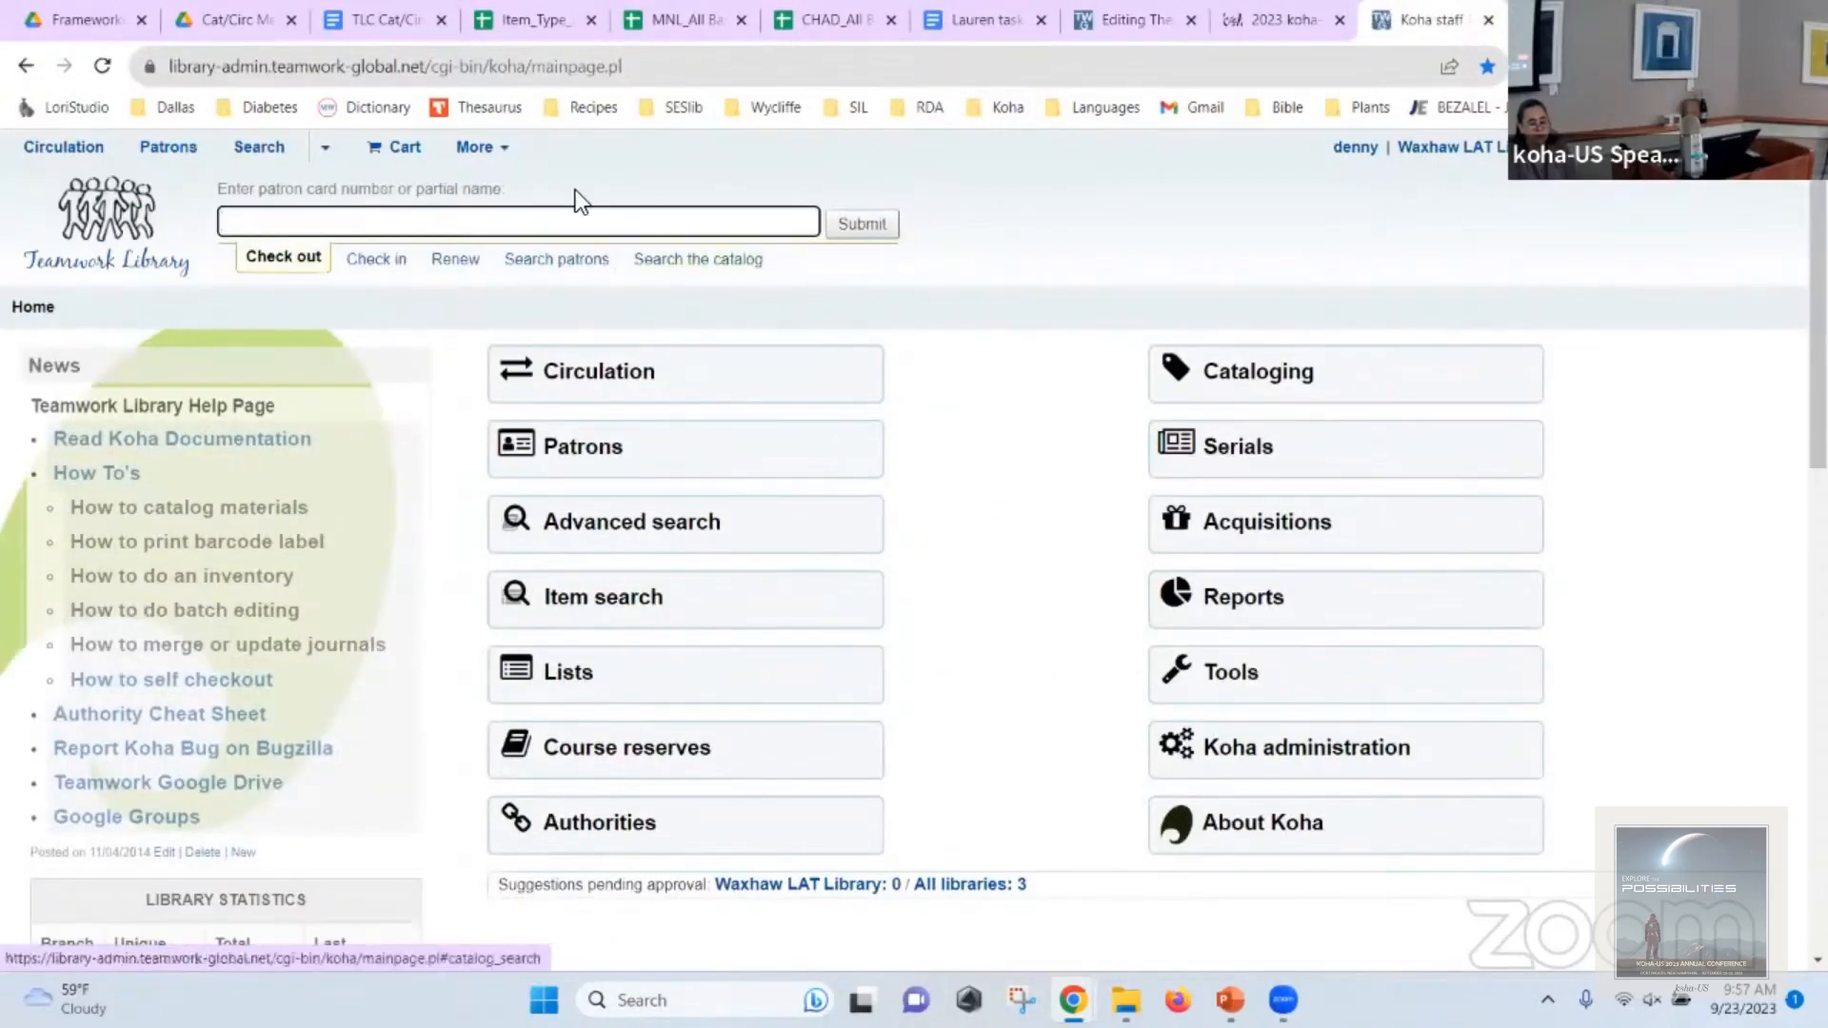
Search the library-admin Koha catalog by keyword for "Data papers on Papua New Guinea languages".
{"action": "left_click", "coordinate": [712, 258]}
{"action": "type", "text": "Data"}
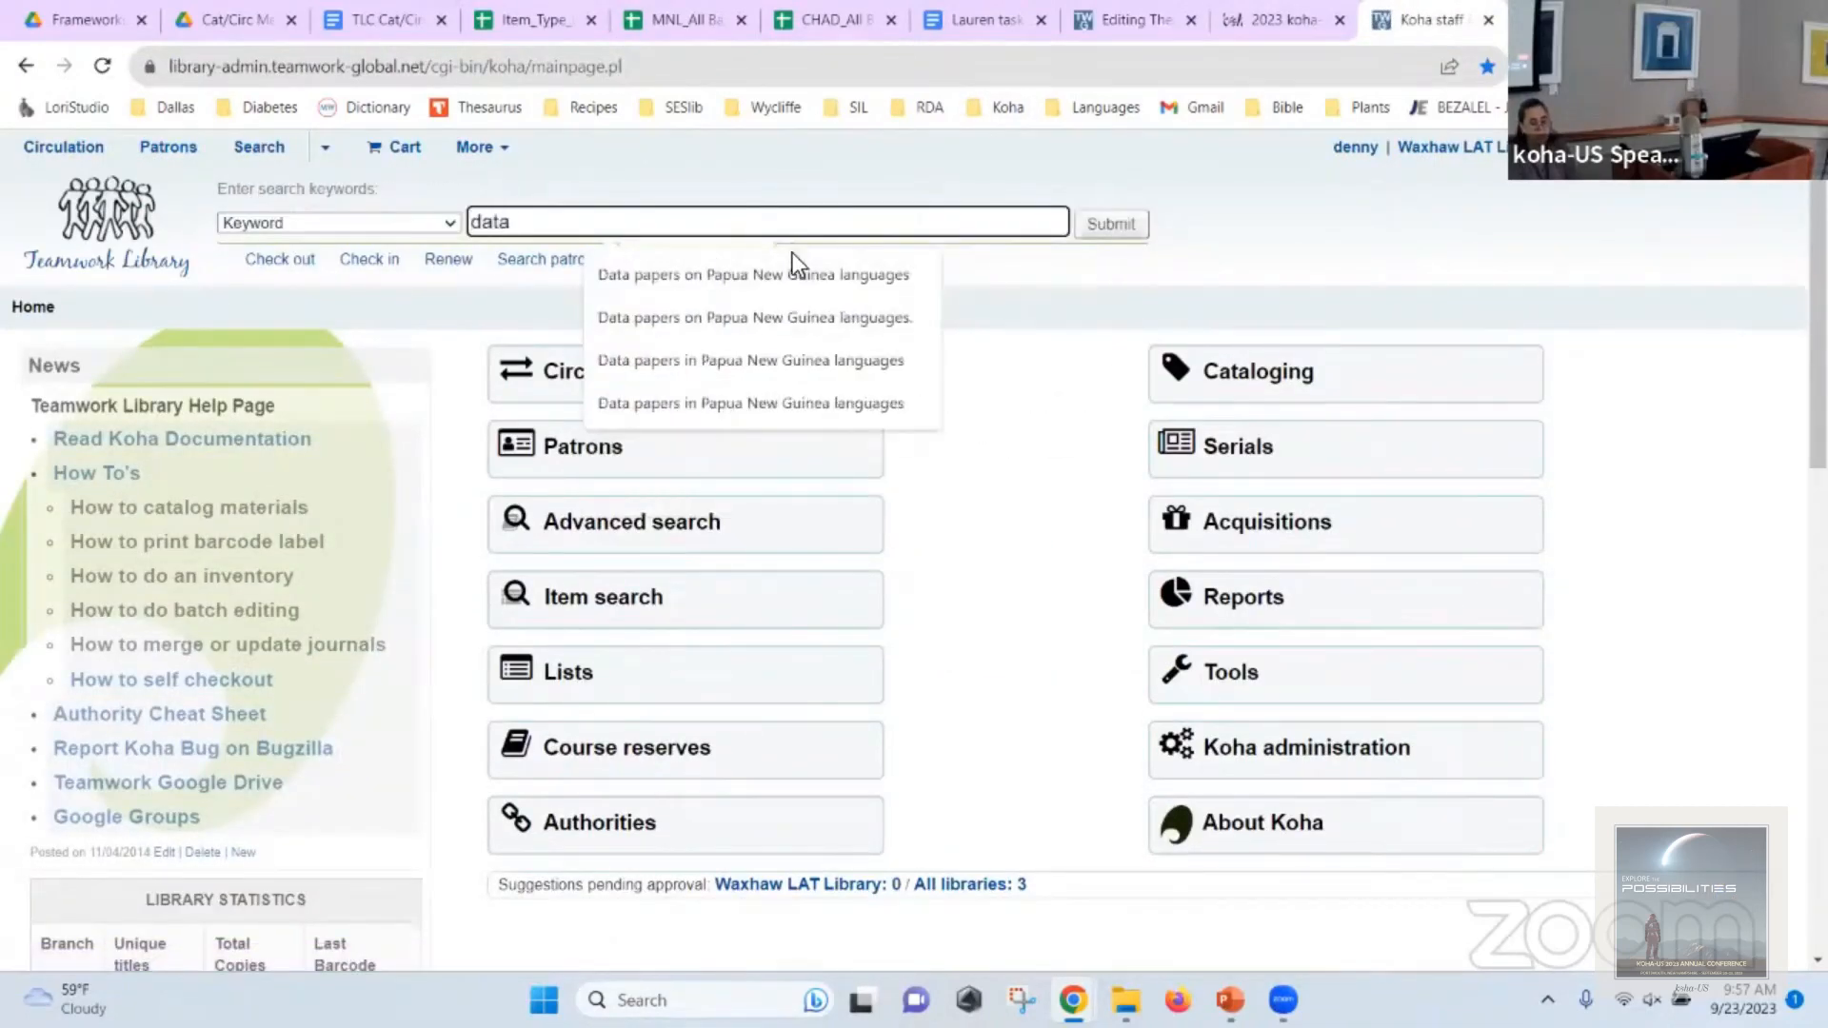
{"action": "left_click", "coordinate": [817, 278]}
{"action": "left_click", "coordinate": [1106, 228]}
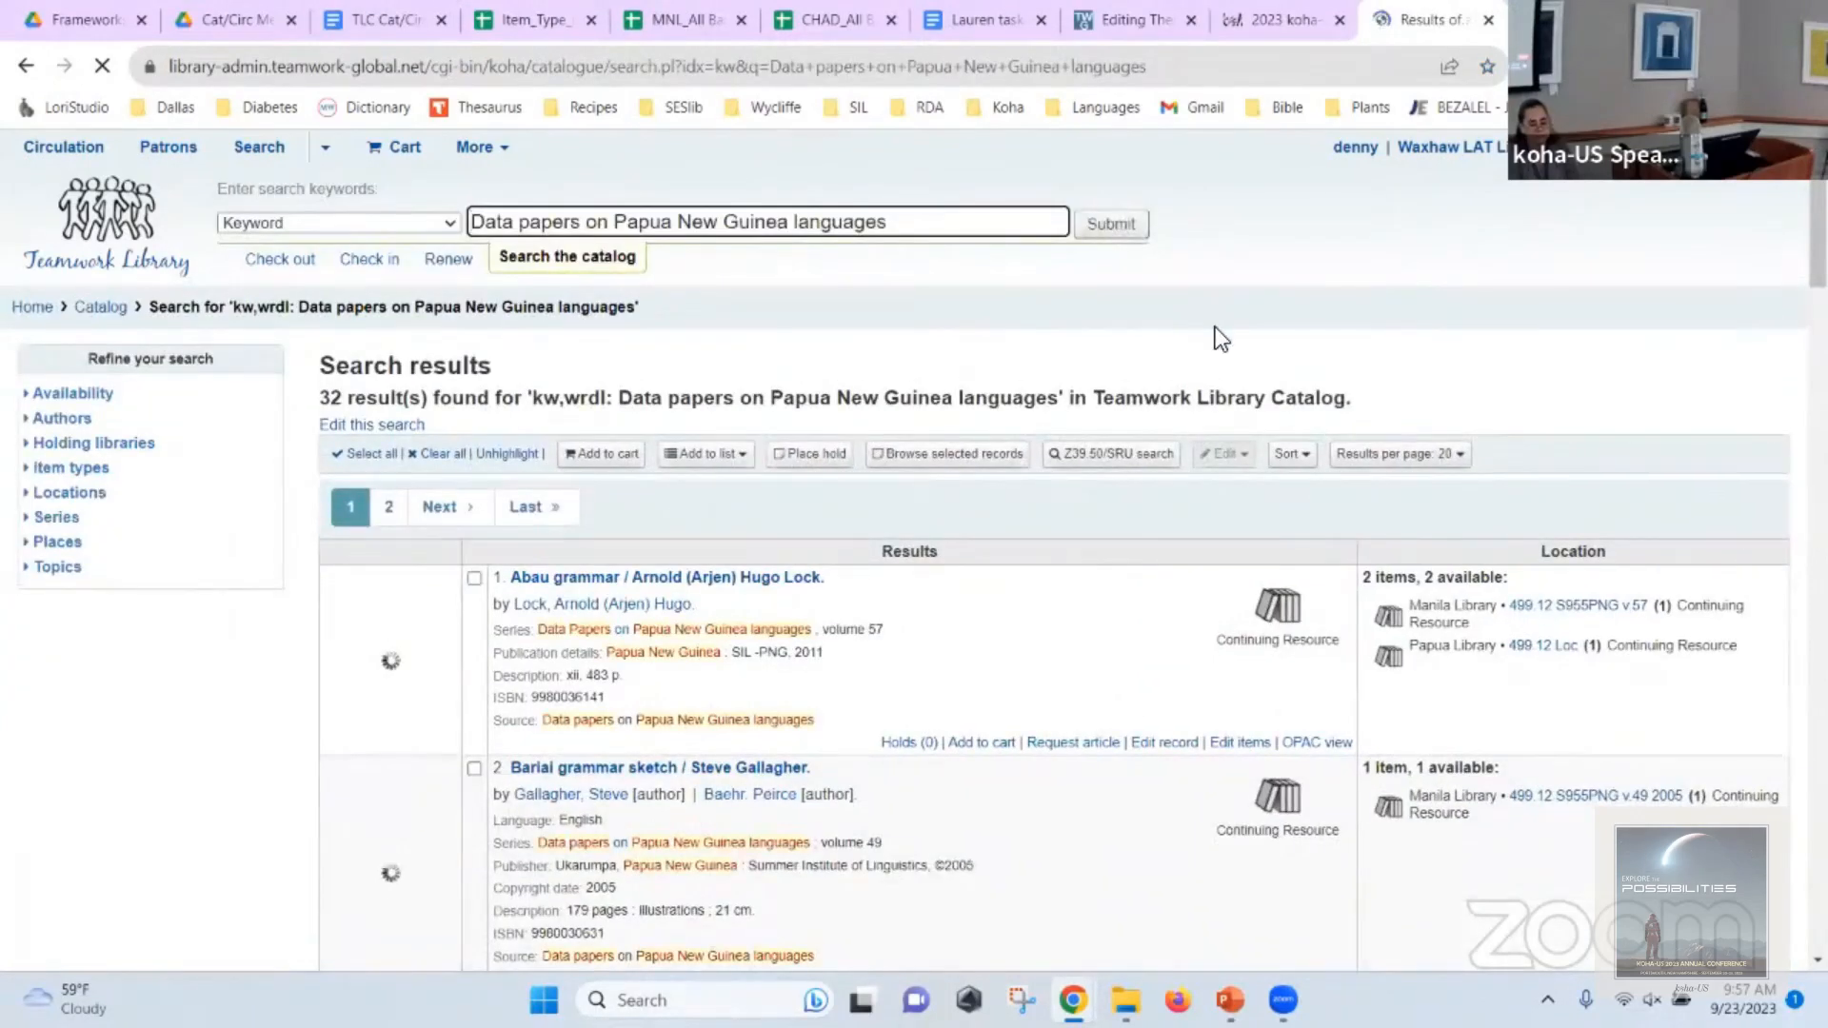
Open the "Data papers on Papua New Guinea languages" series record from the library-admin results in a new tab.
{"action": "scroll", "coordinate": [992, 476], "scroll_direction": "down", "scroll_amount": 5}
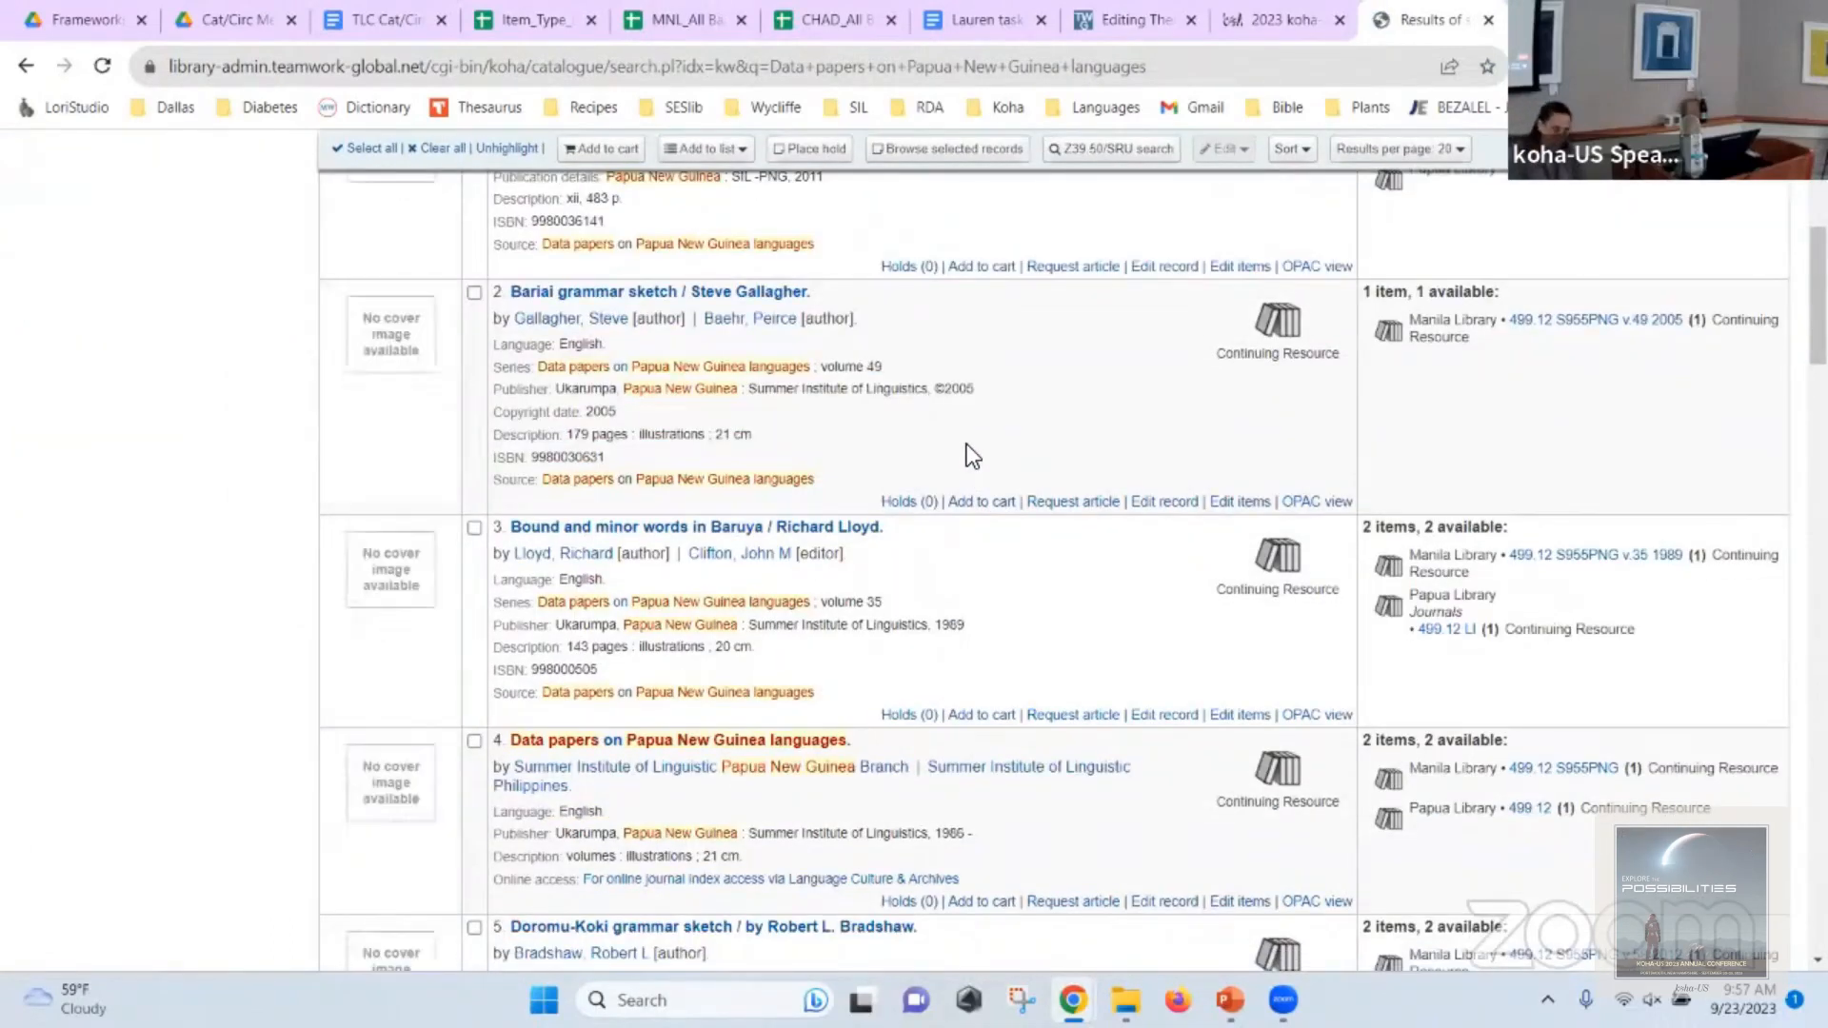
{"action": "scroll", "coordinate": [667, 652], "scroll_direction": "down", "scroll_amount": 1}
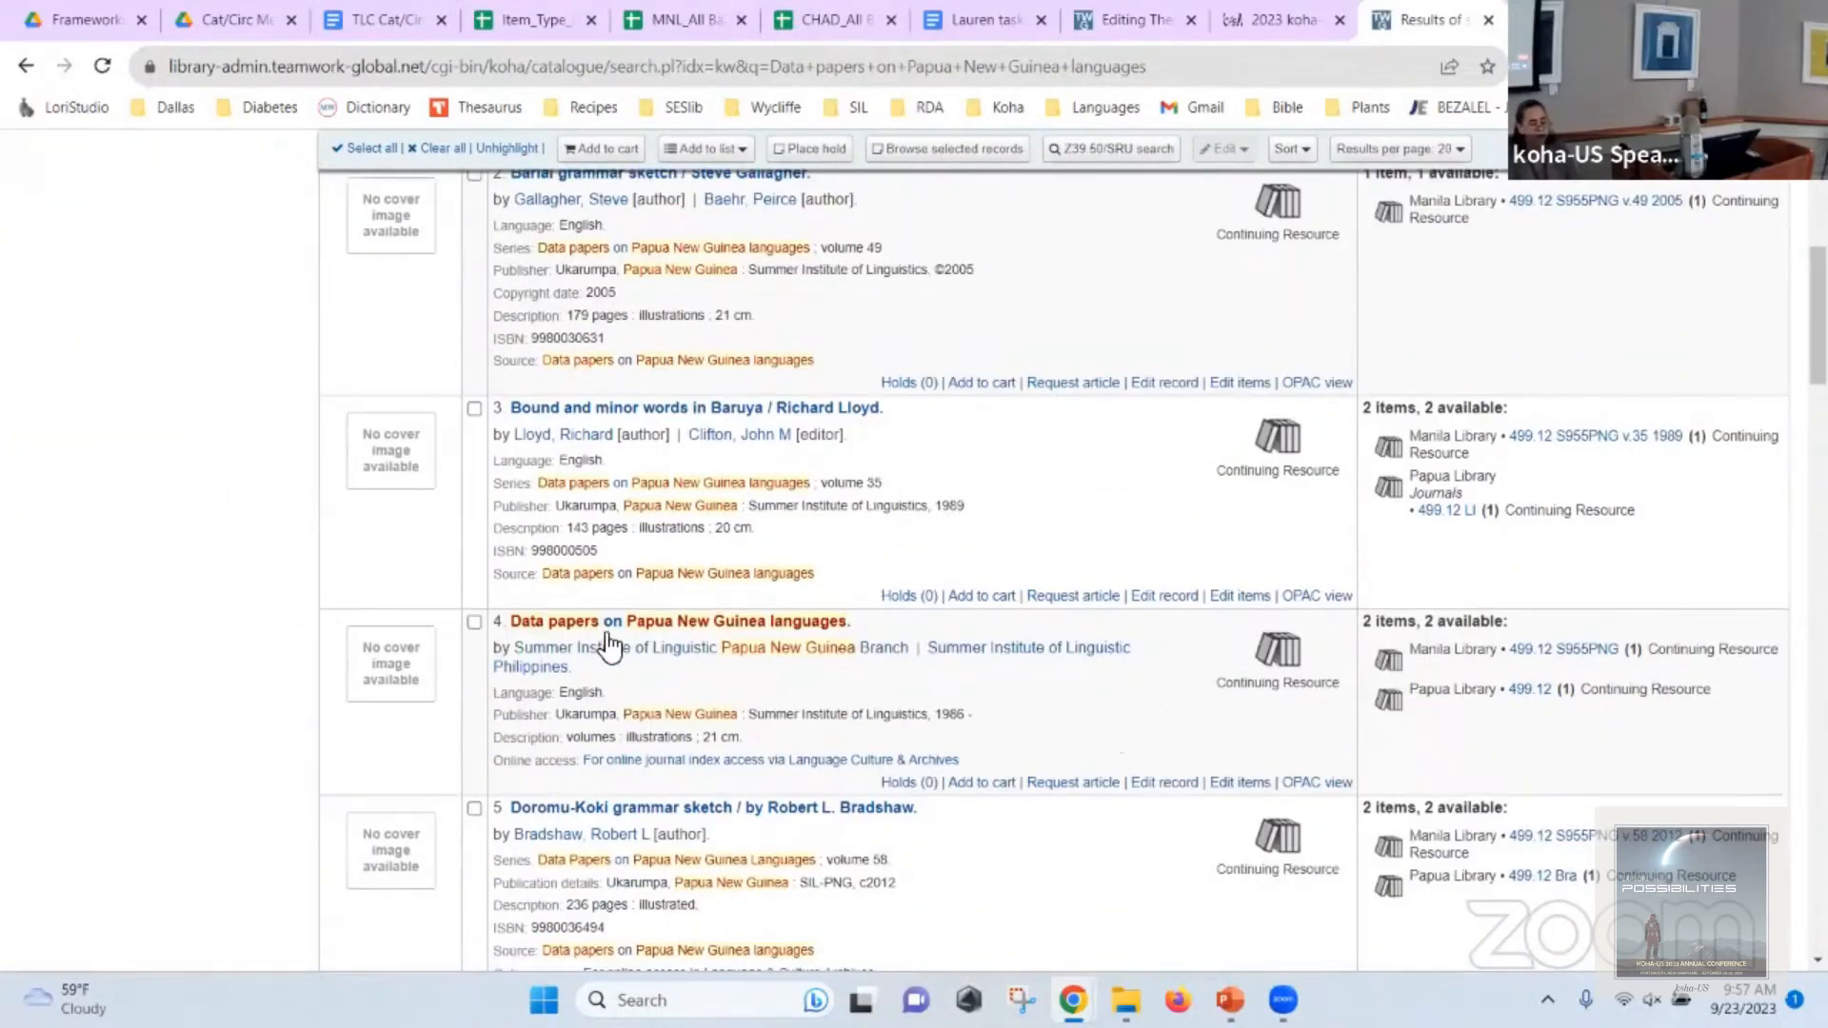
{"action": "right_click", "coordinate": [613, 622]}
{"action": "left_click", "coordinate": [650, 643]}
Return to the dev-admin search results, open the Abau grammar record in a new tab, and review its item types.
{"action": "key", "text": "alt+Tab"}
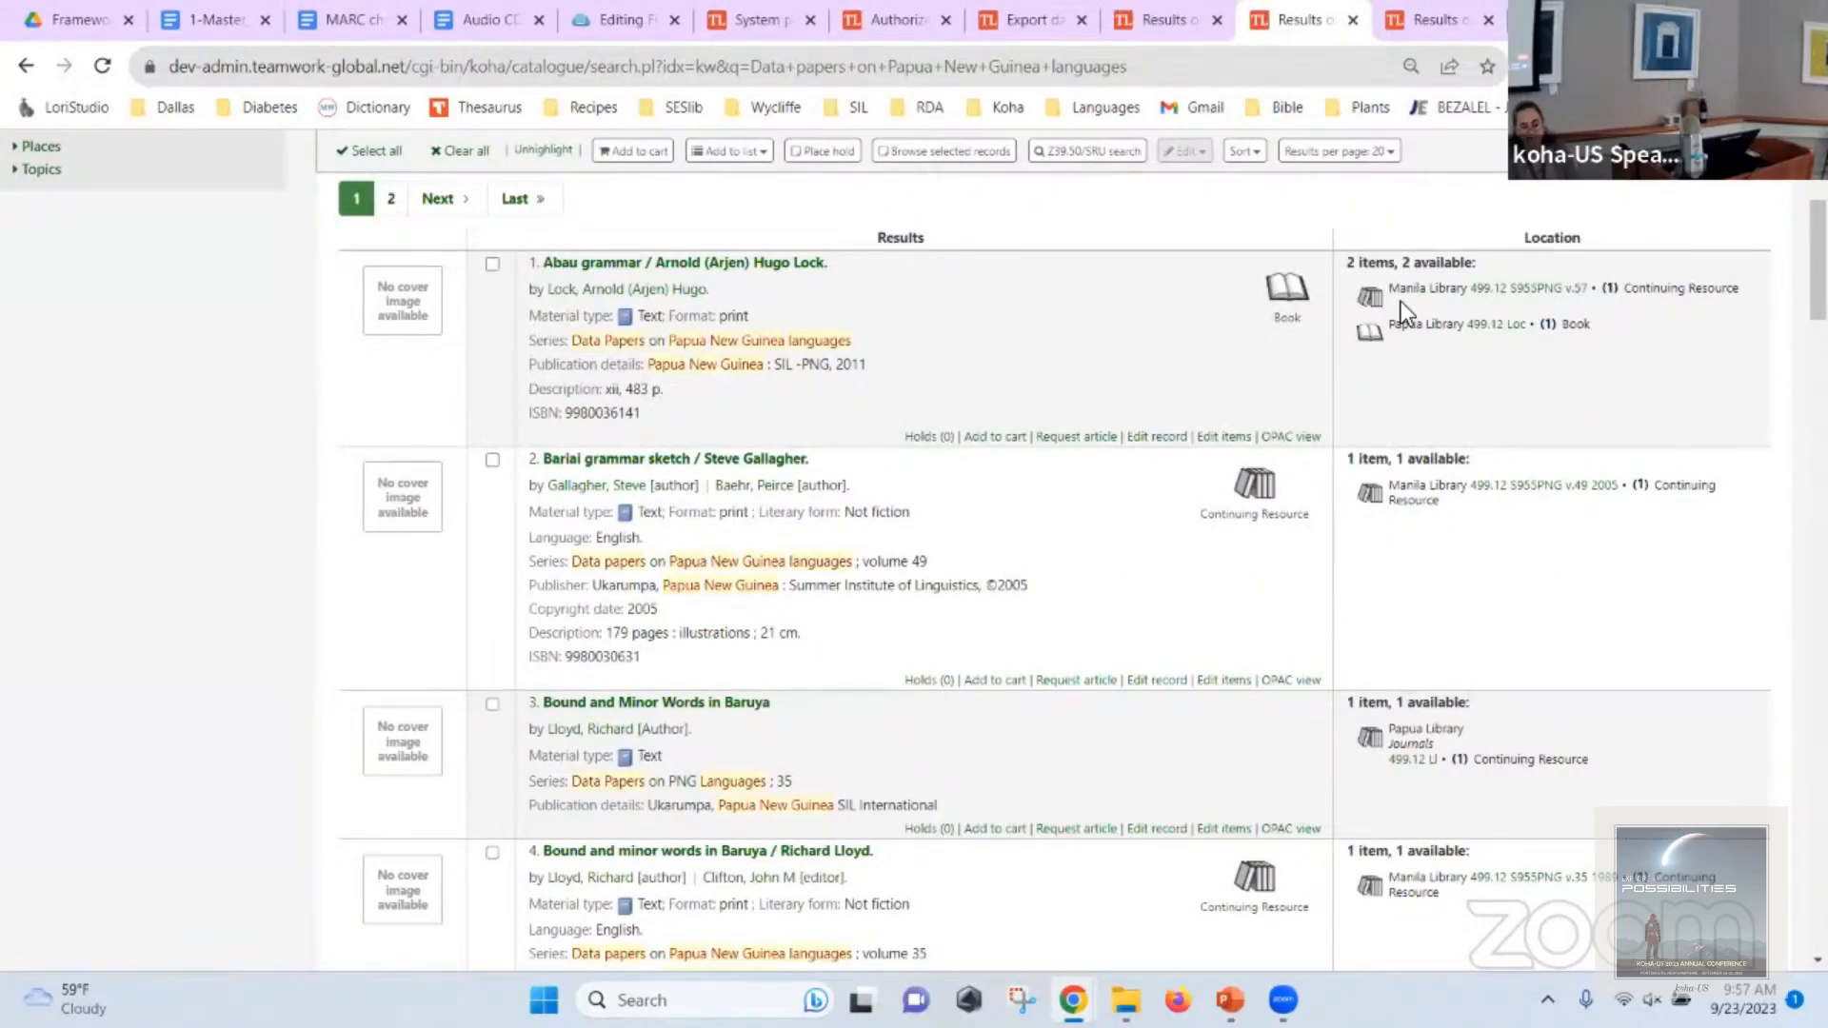
{"action": "right_click", "coordinate": [673, 266]}
{"action": "left_click", "coordinate": [705, 285]}
{"action": "left_click", "coordinate": [1285, 29]}
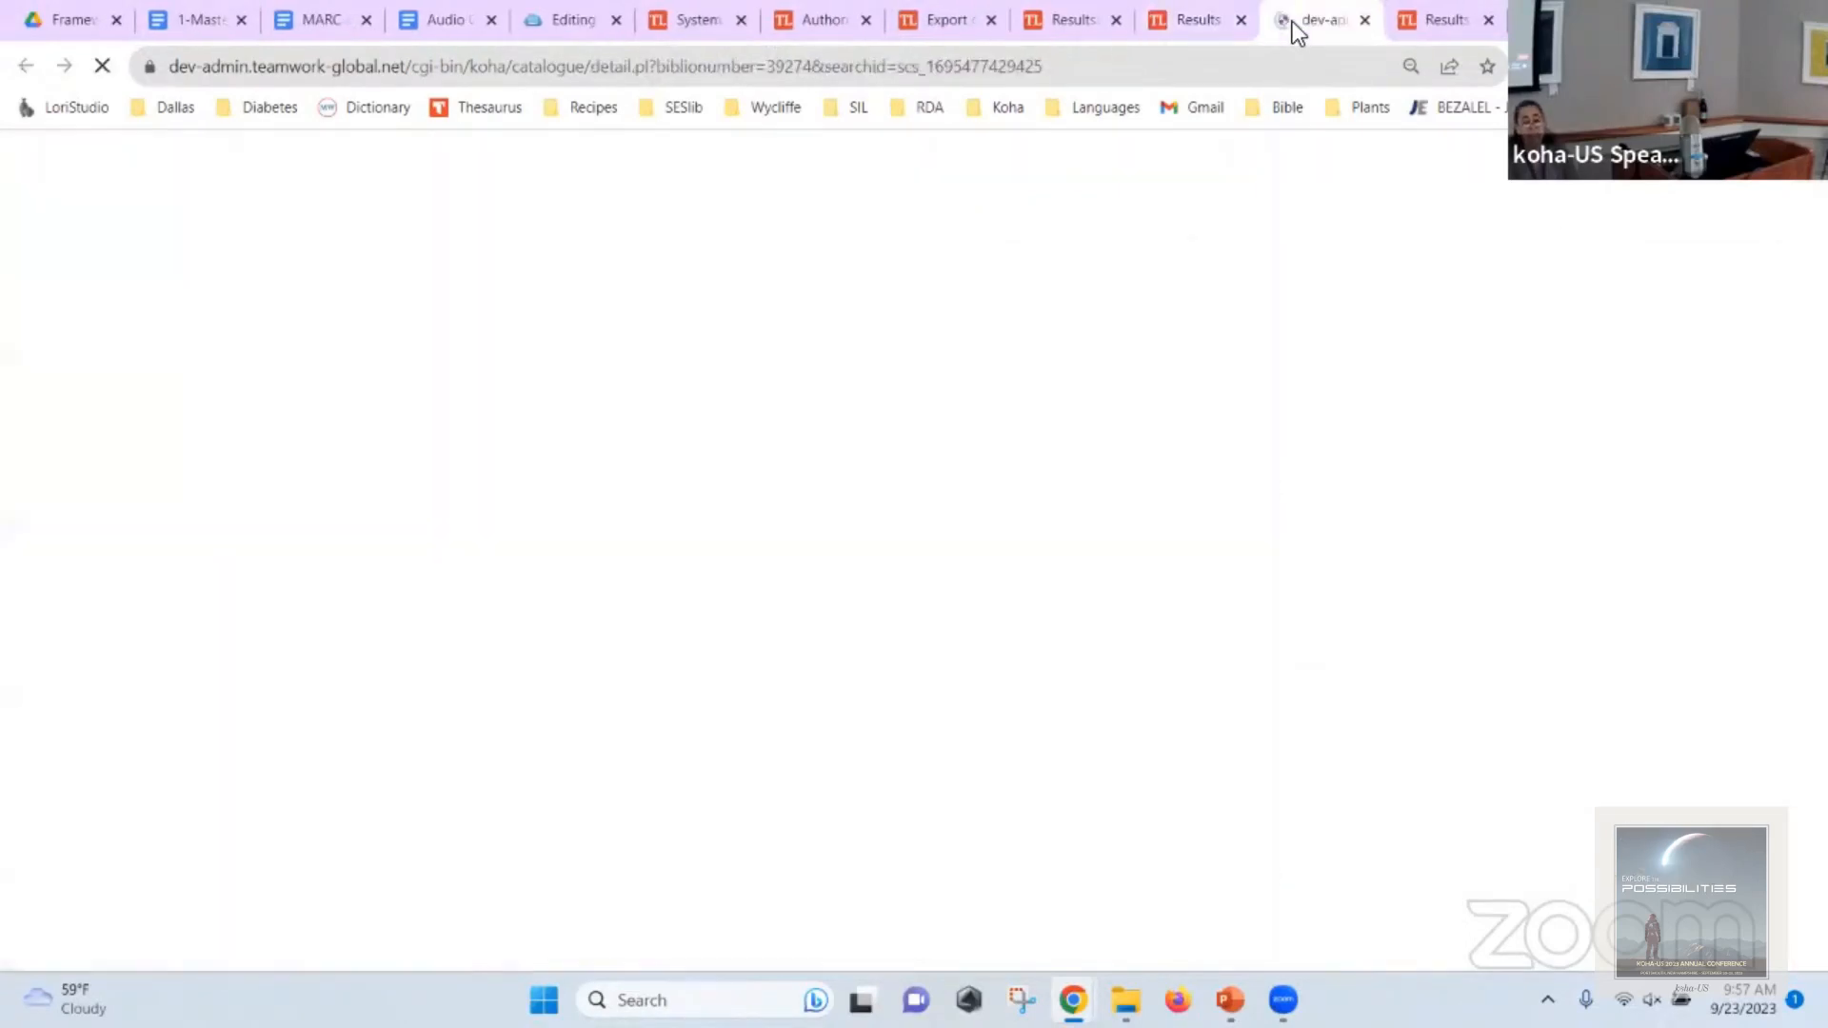
{"action": "scroll", "coordinate": [741, 552], "scroll_direction": "down", "scroll_amount": 2}
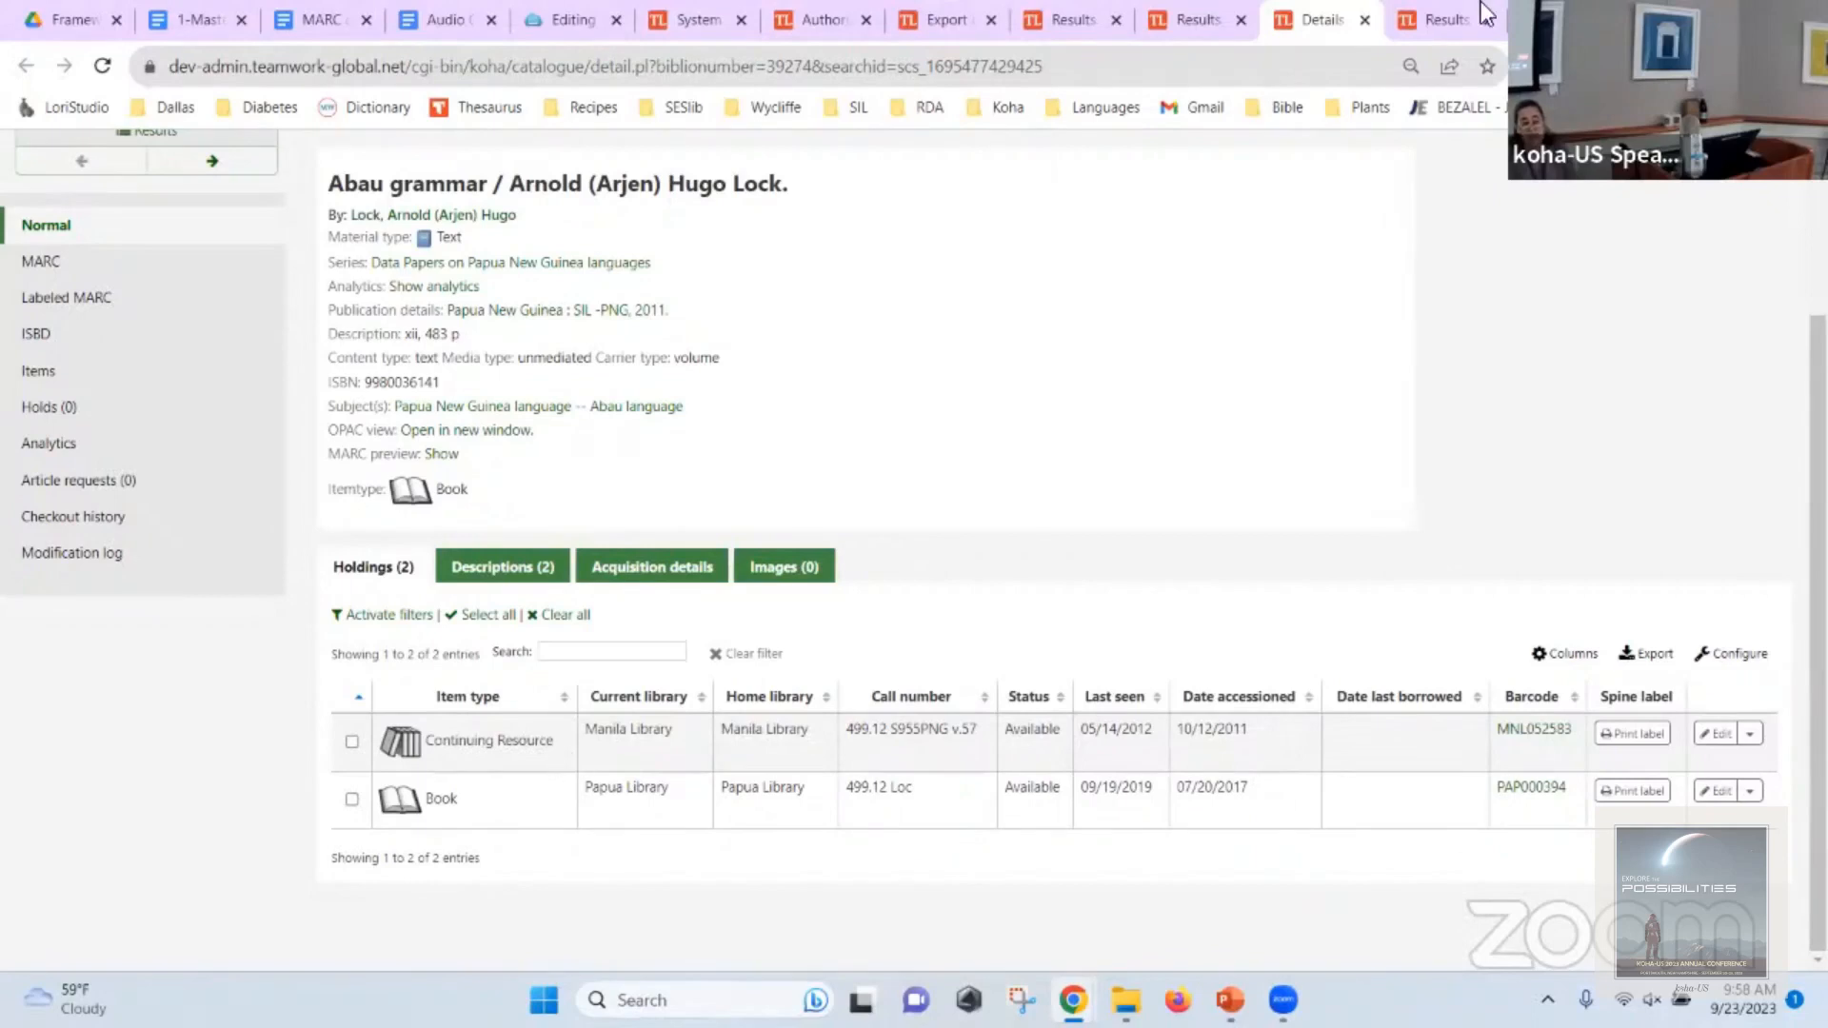
Go back to the dev-admin results and open the "Data papers on Papua New Guinea languages" series record in a new tab.
{"action": "left_click", "coordinate": [1175, 27]}
{"action": "scroll", "coordinate": [887, 489], "scroll_direction": "down", "scroll_amount": 10}
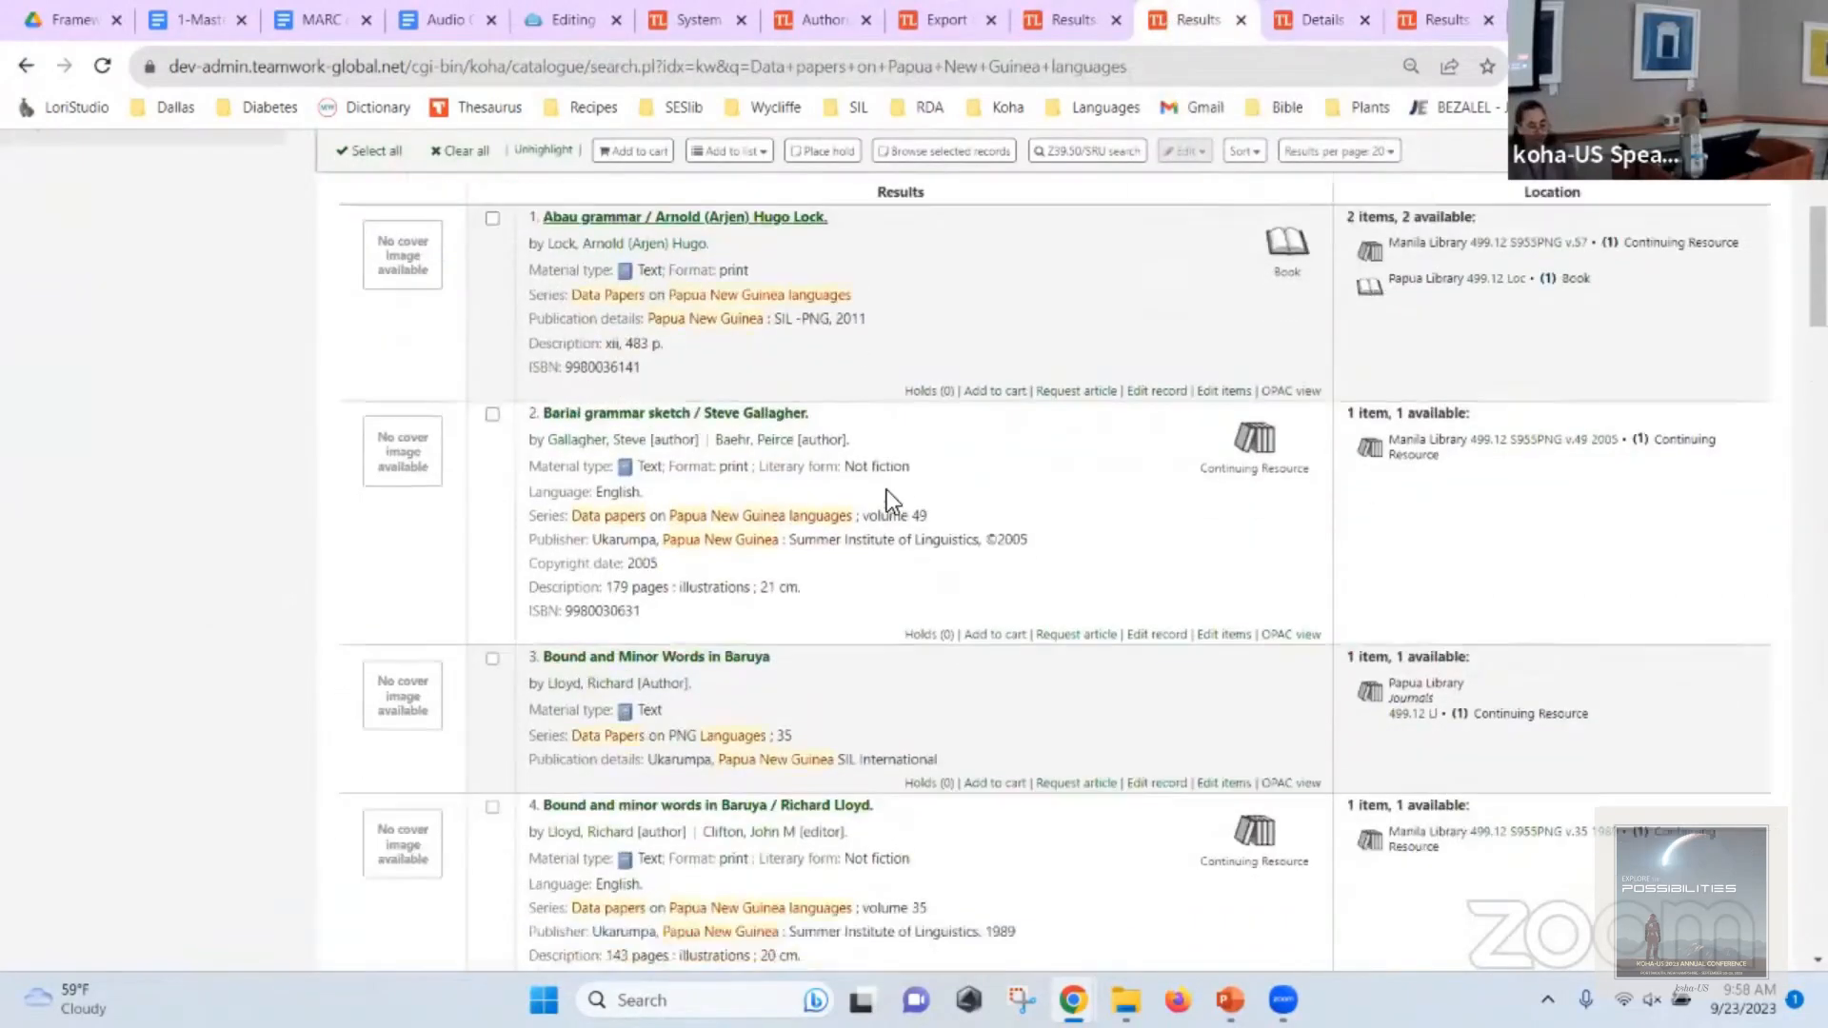
{"action": "scroll", "coordinate": [880, 495], "scroll_direction": "up", "scroll_amount": 6}
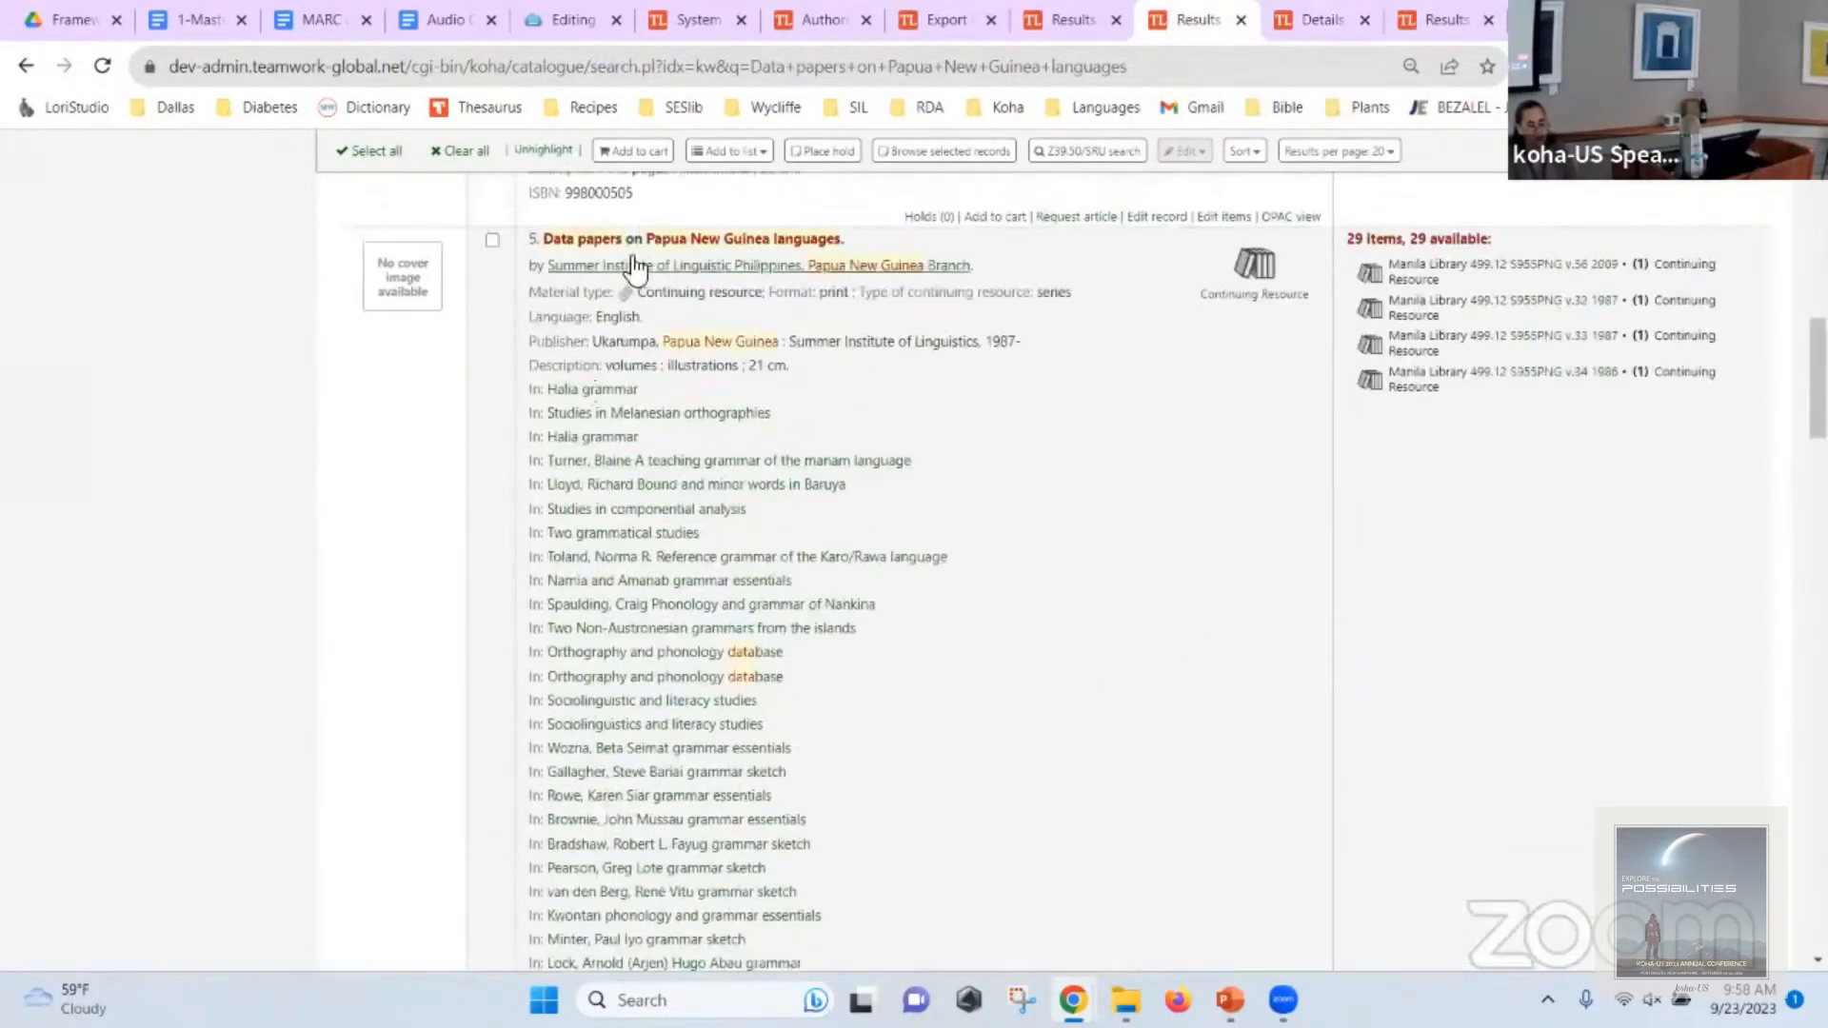
{"action": "right_click", "coordinate": [655, 242]}
{"action": "left_click", "coordinate": [724, 262]}
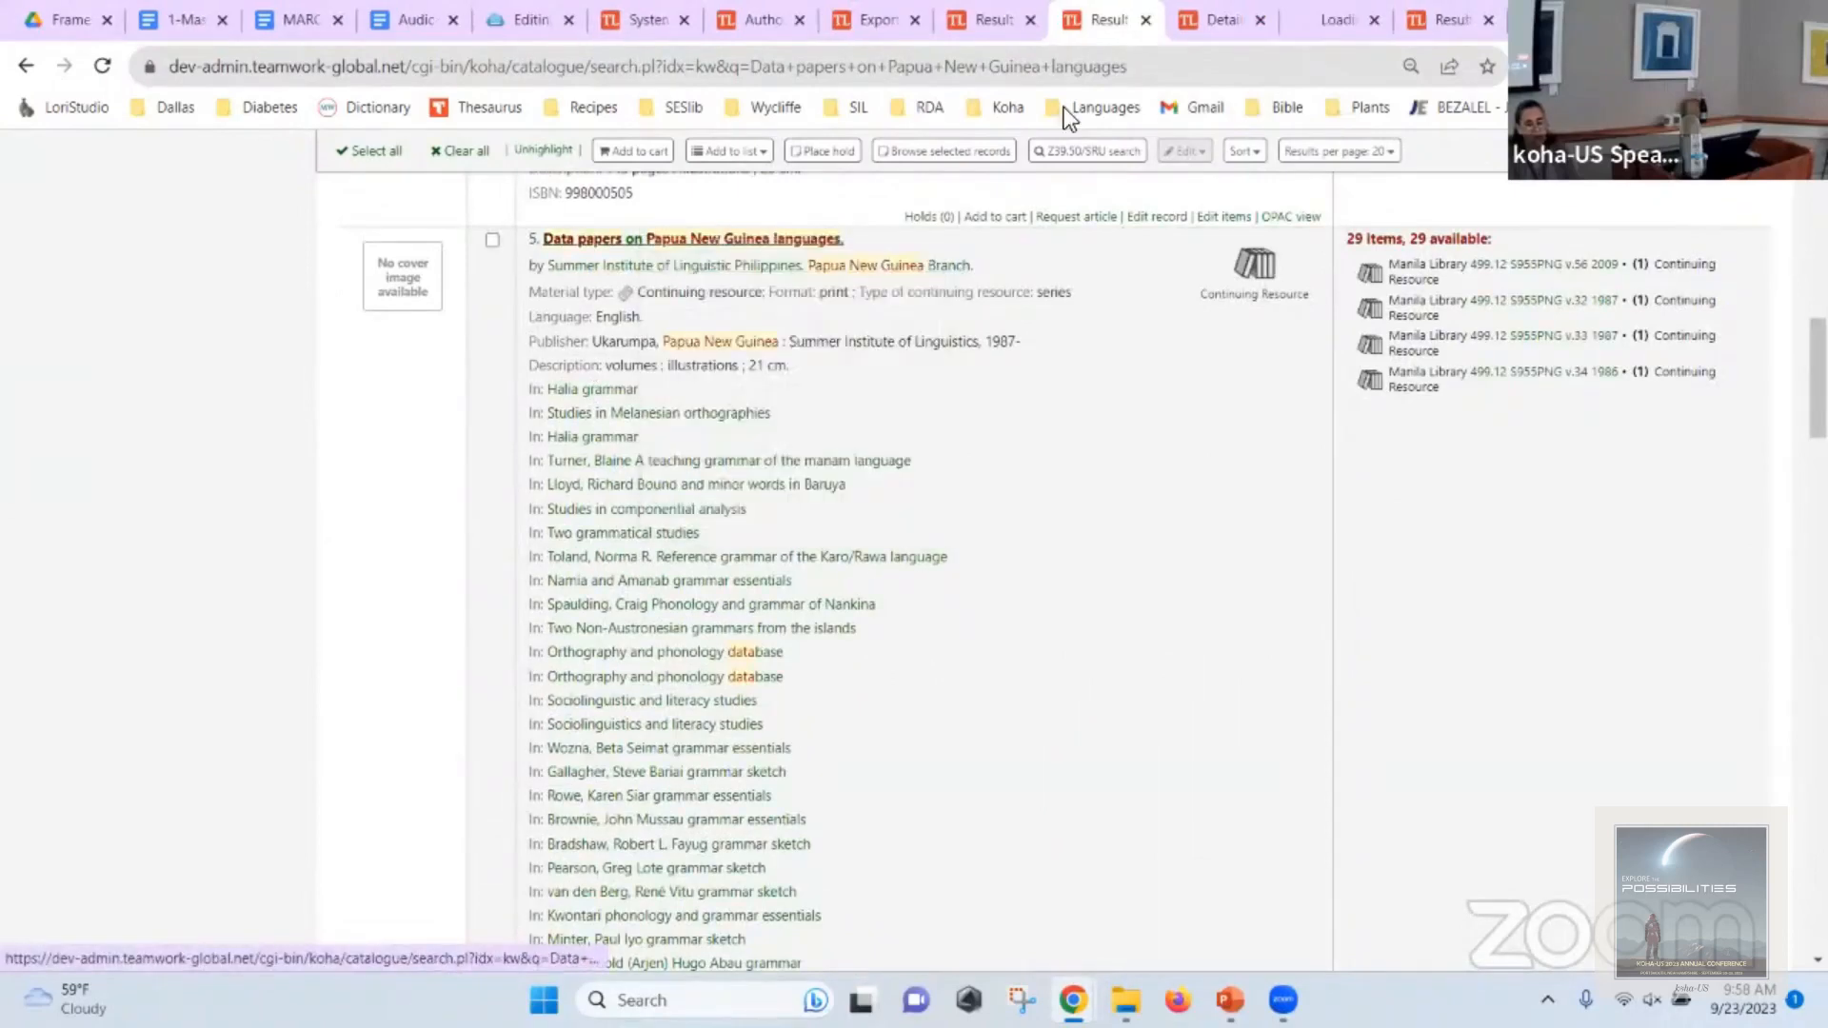
{"action": "left_click", "coordinate": [1317, 24]}
Examine the series record's holdings, comparing item types and host records, and its list of linked component titles.
{"action": "scroll", "coordinate": [888, 469], "scroll_direction": "down", "scroll_amount": 10}
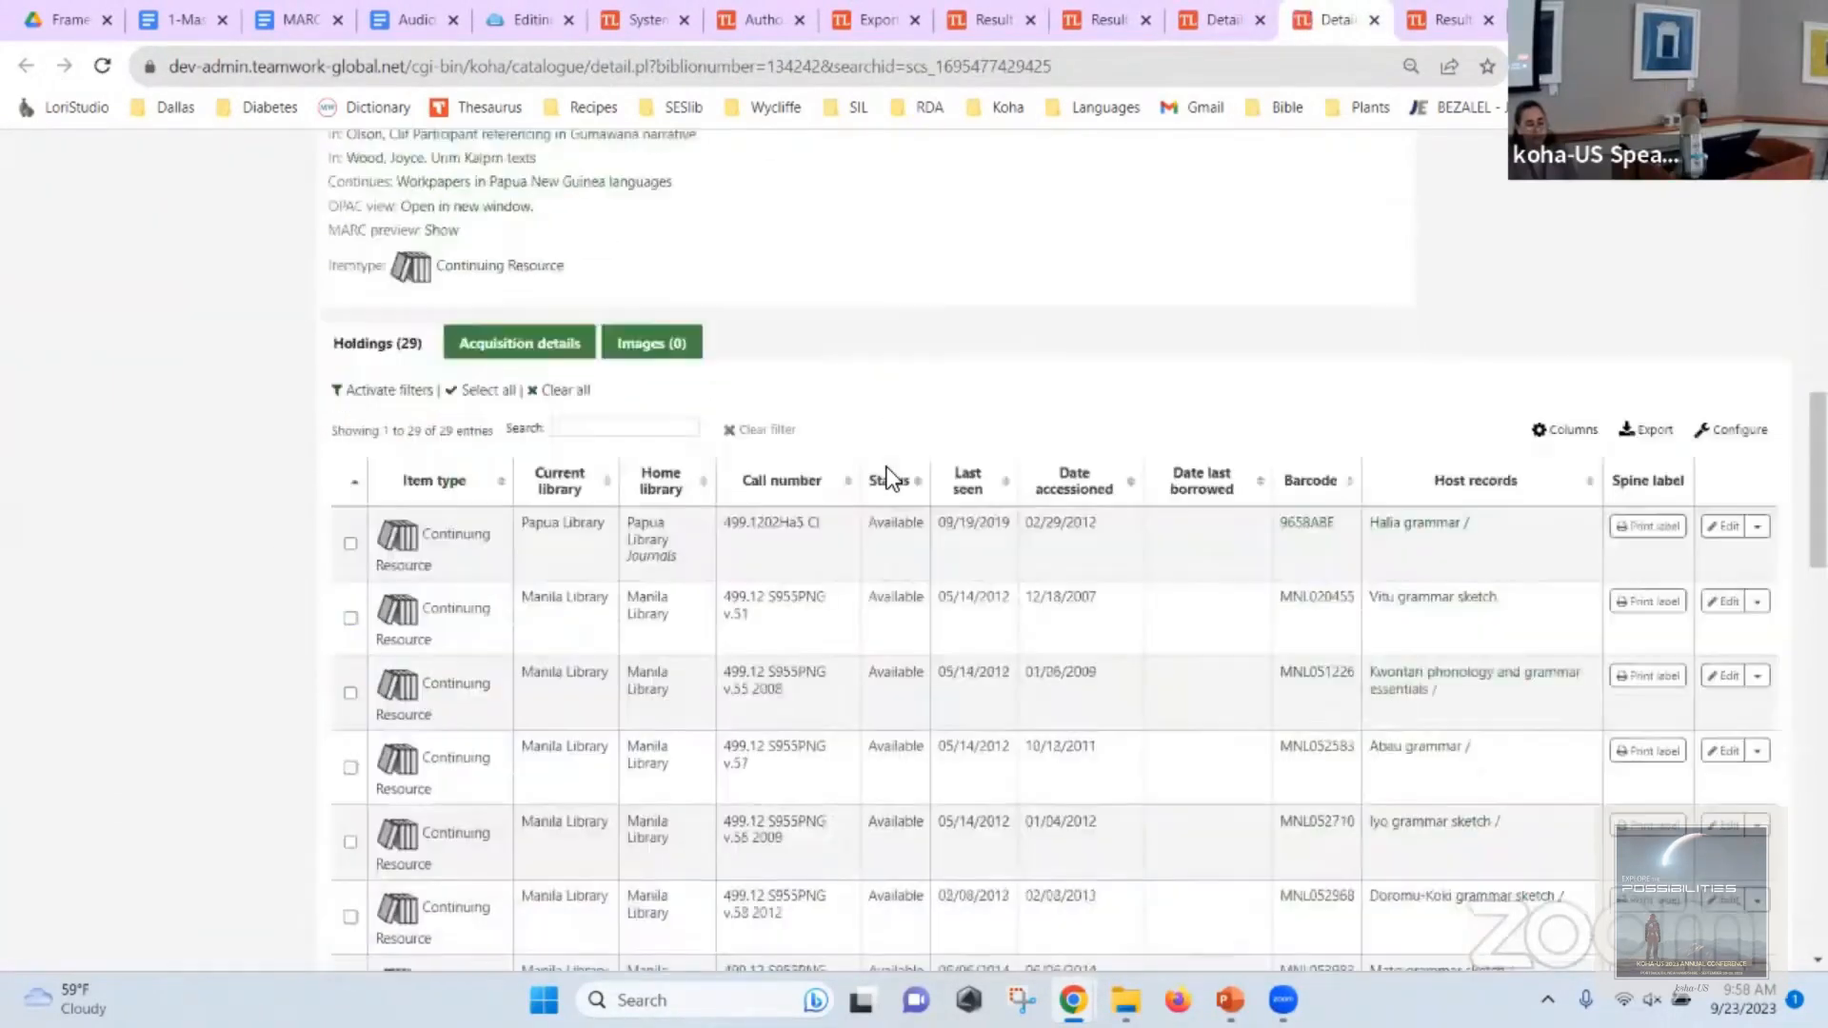
{"action": "scroll", "coordinate": [1173, 329], "scroll_direction": "down", "scroll_amount": 5}
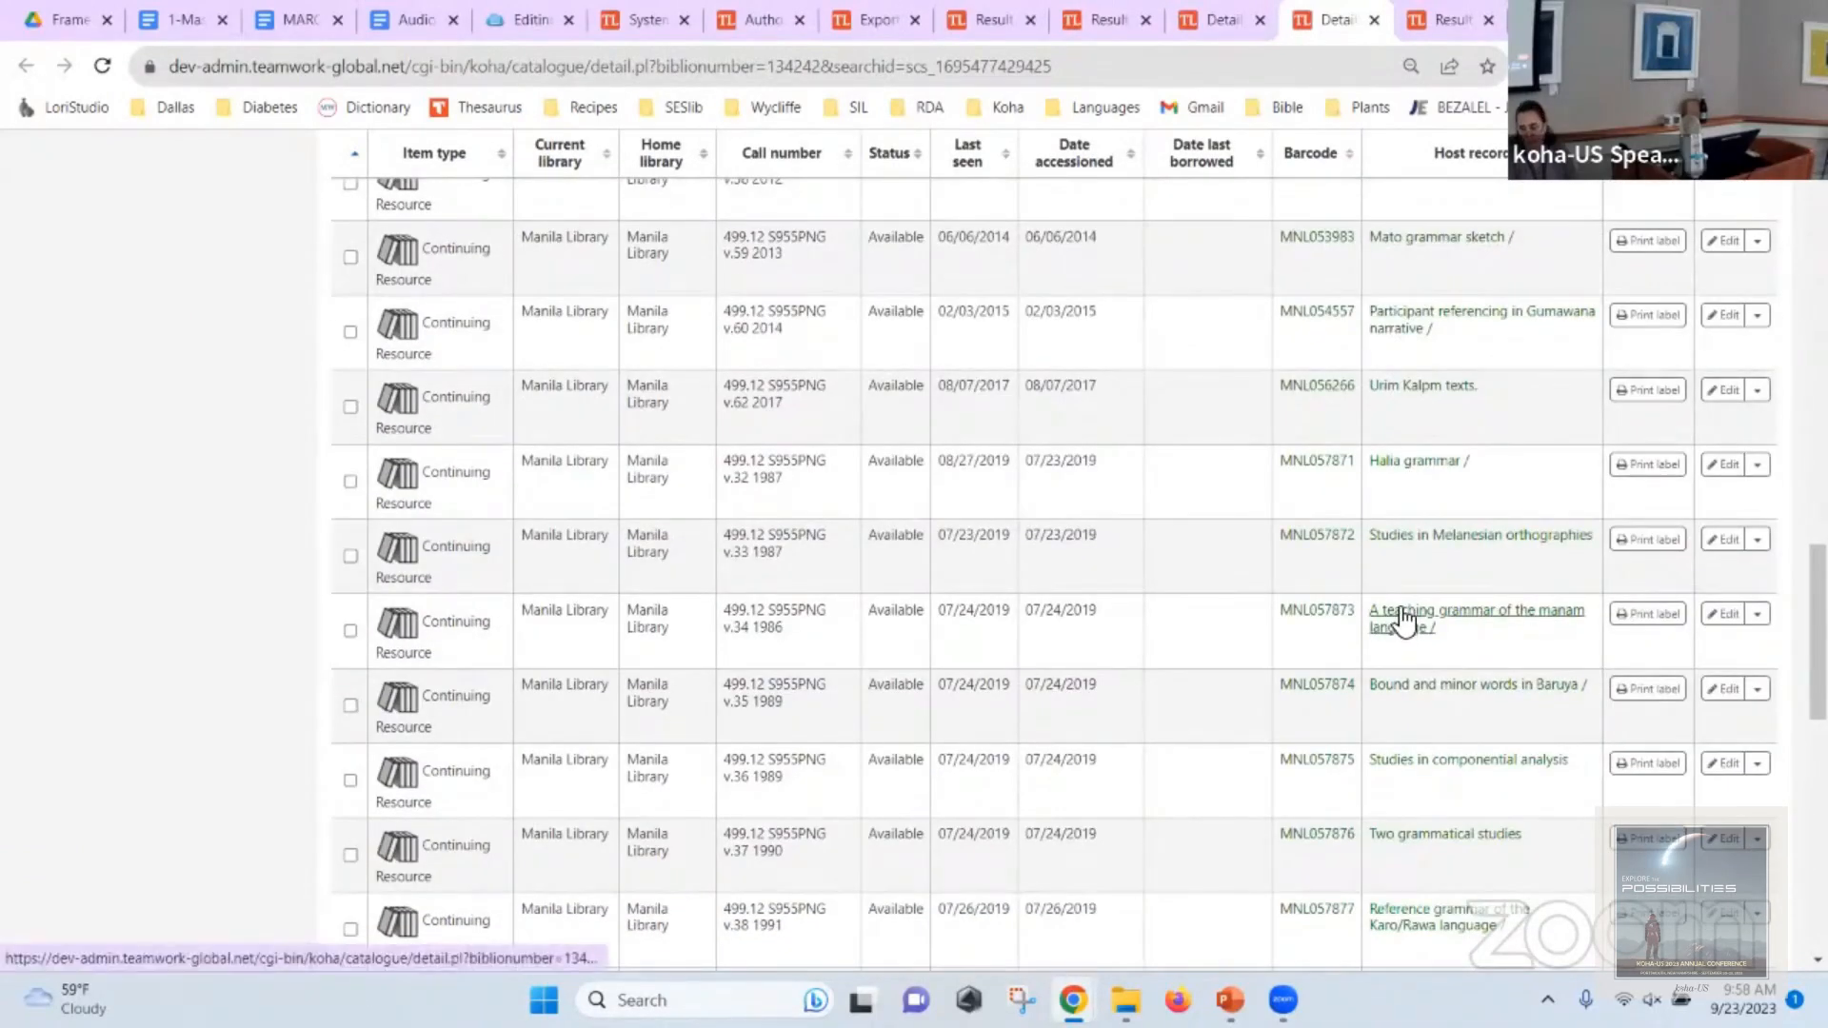
{"action": "scroll", "coordinate": [1020, 641], "scroll_direction": "up", "scroll_amount": 15}
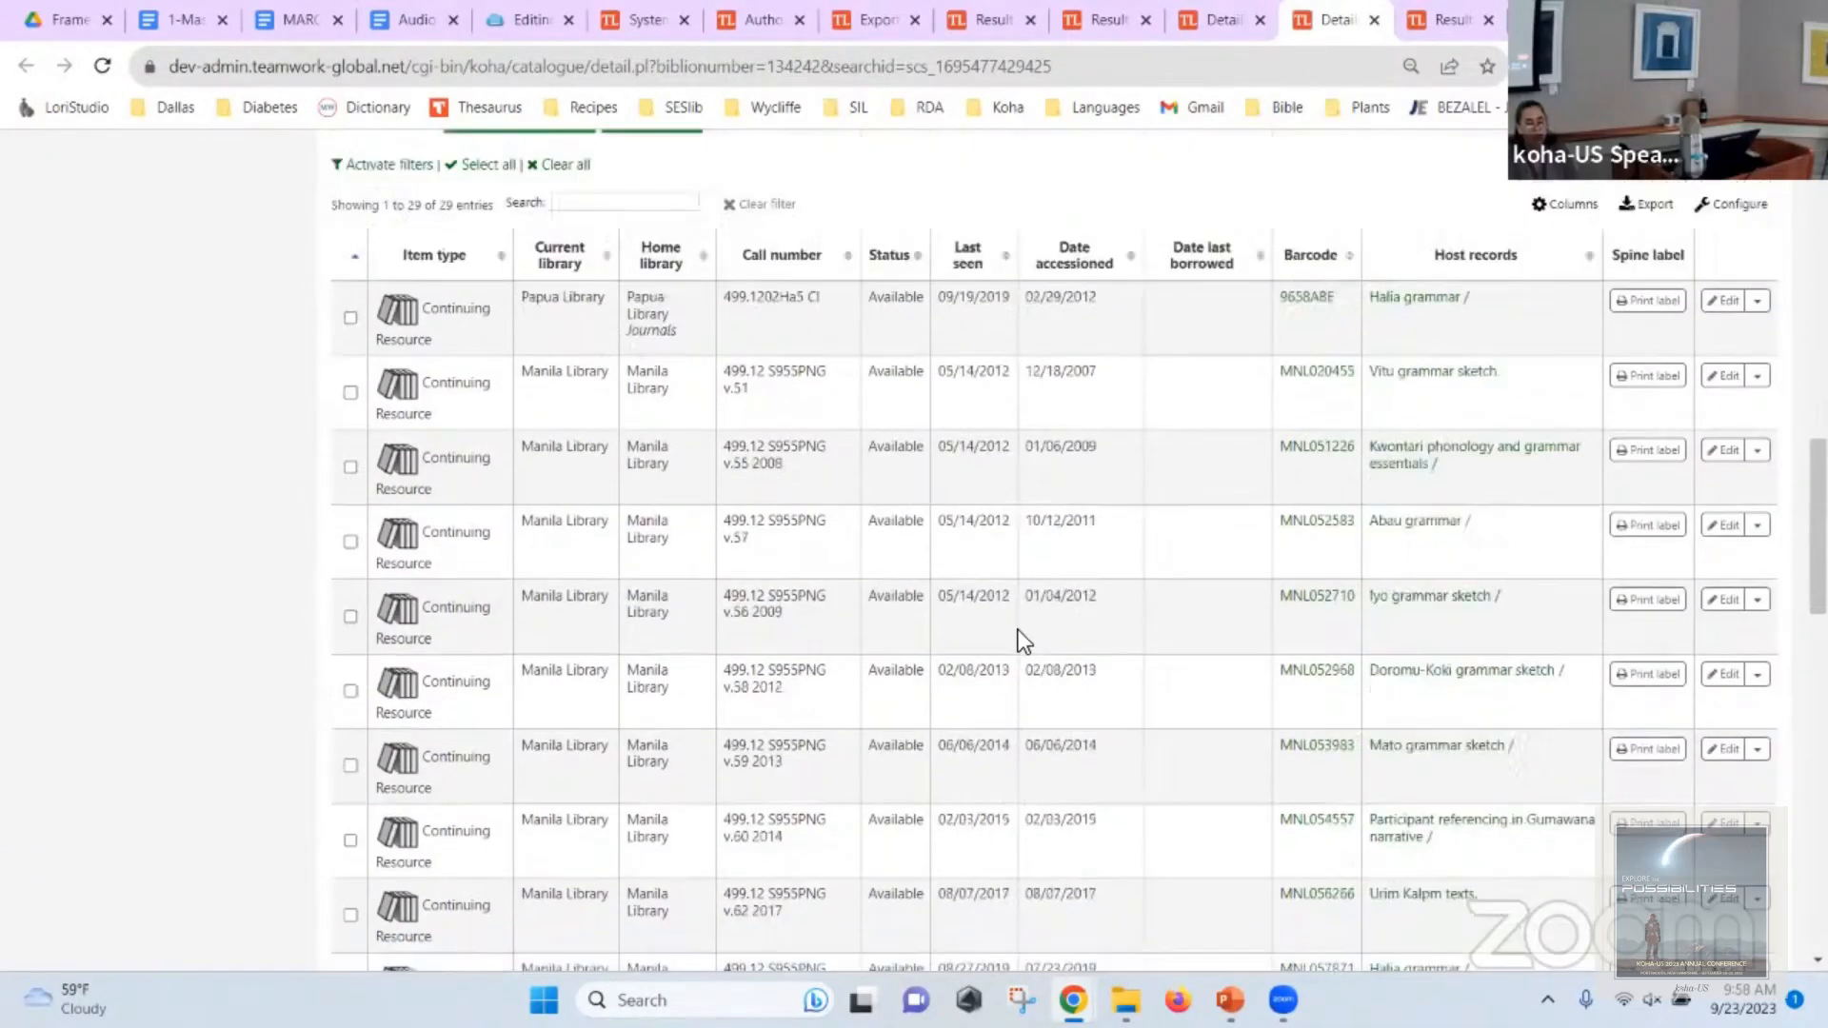
{"action": "scroll", "coordinate": [1019, 630], "scroll_direction": "down", "scroll_amount": 5}
{"action": "scroll", "coordinate": [1018, 630], "scroll_direction": "up", "scroll_amount": 7}
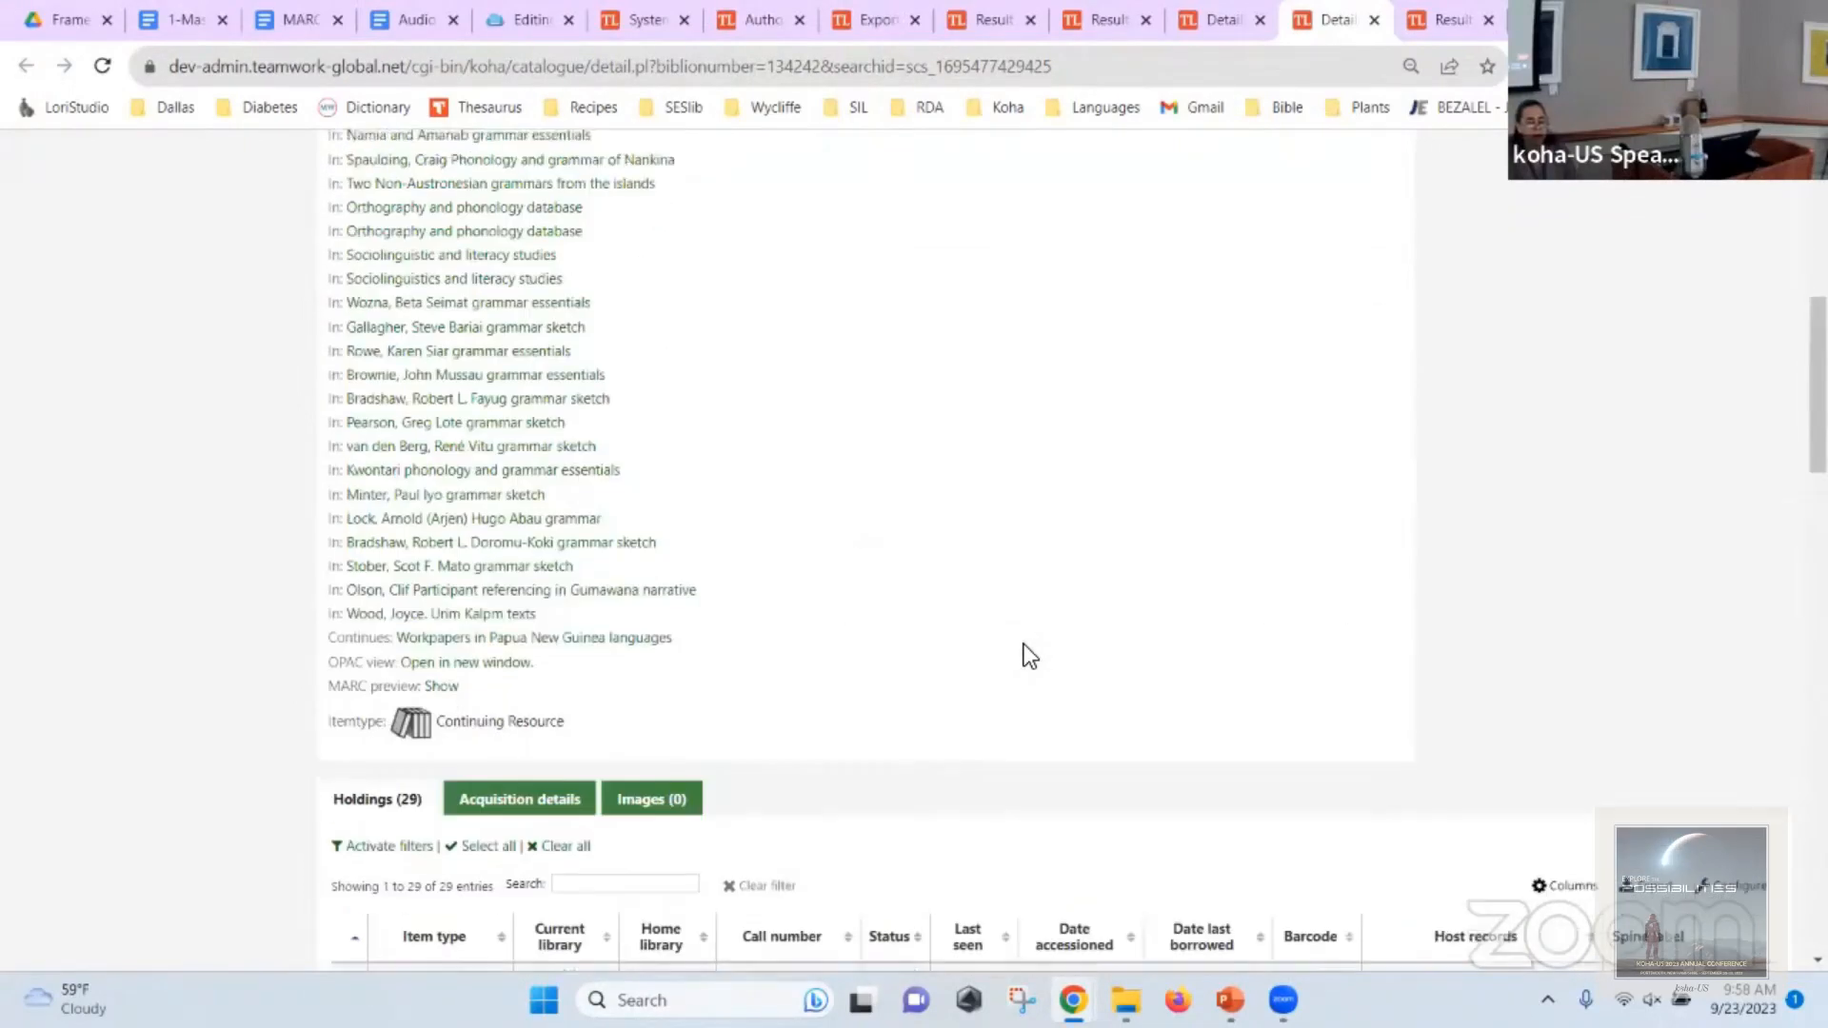
{"action": "scroll", "coordinate": [1017, 630], "scroll_direction": "up", "scroll_amount": 4}
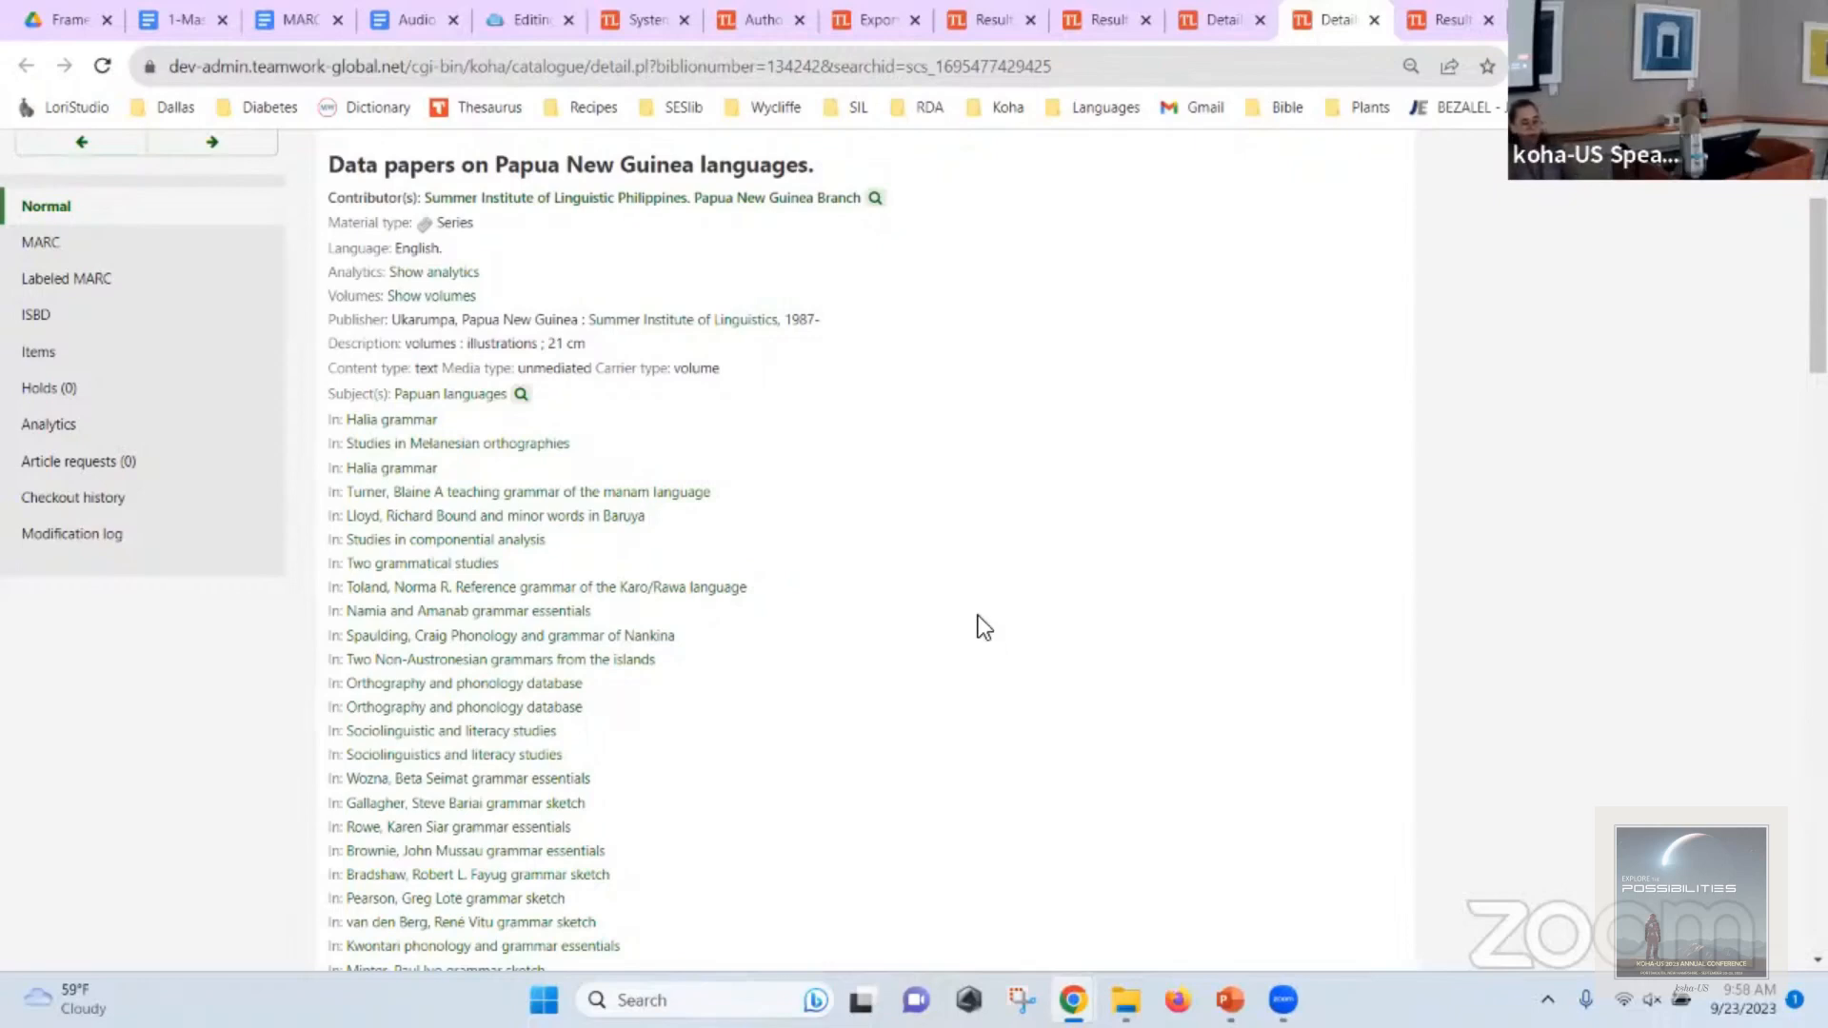
Switch to the library-admin catalog and view the same series record's details in another new tab.
{"action": "key", "text": "alt+Tab"}
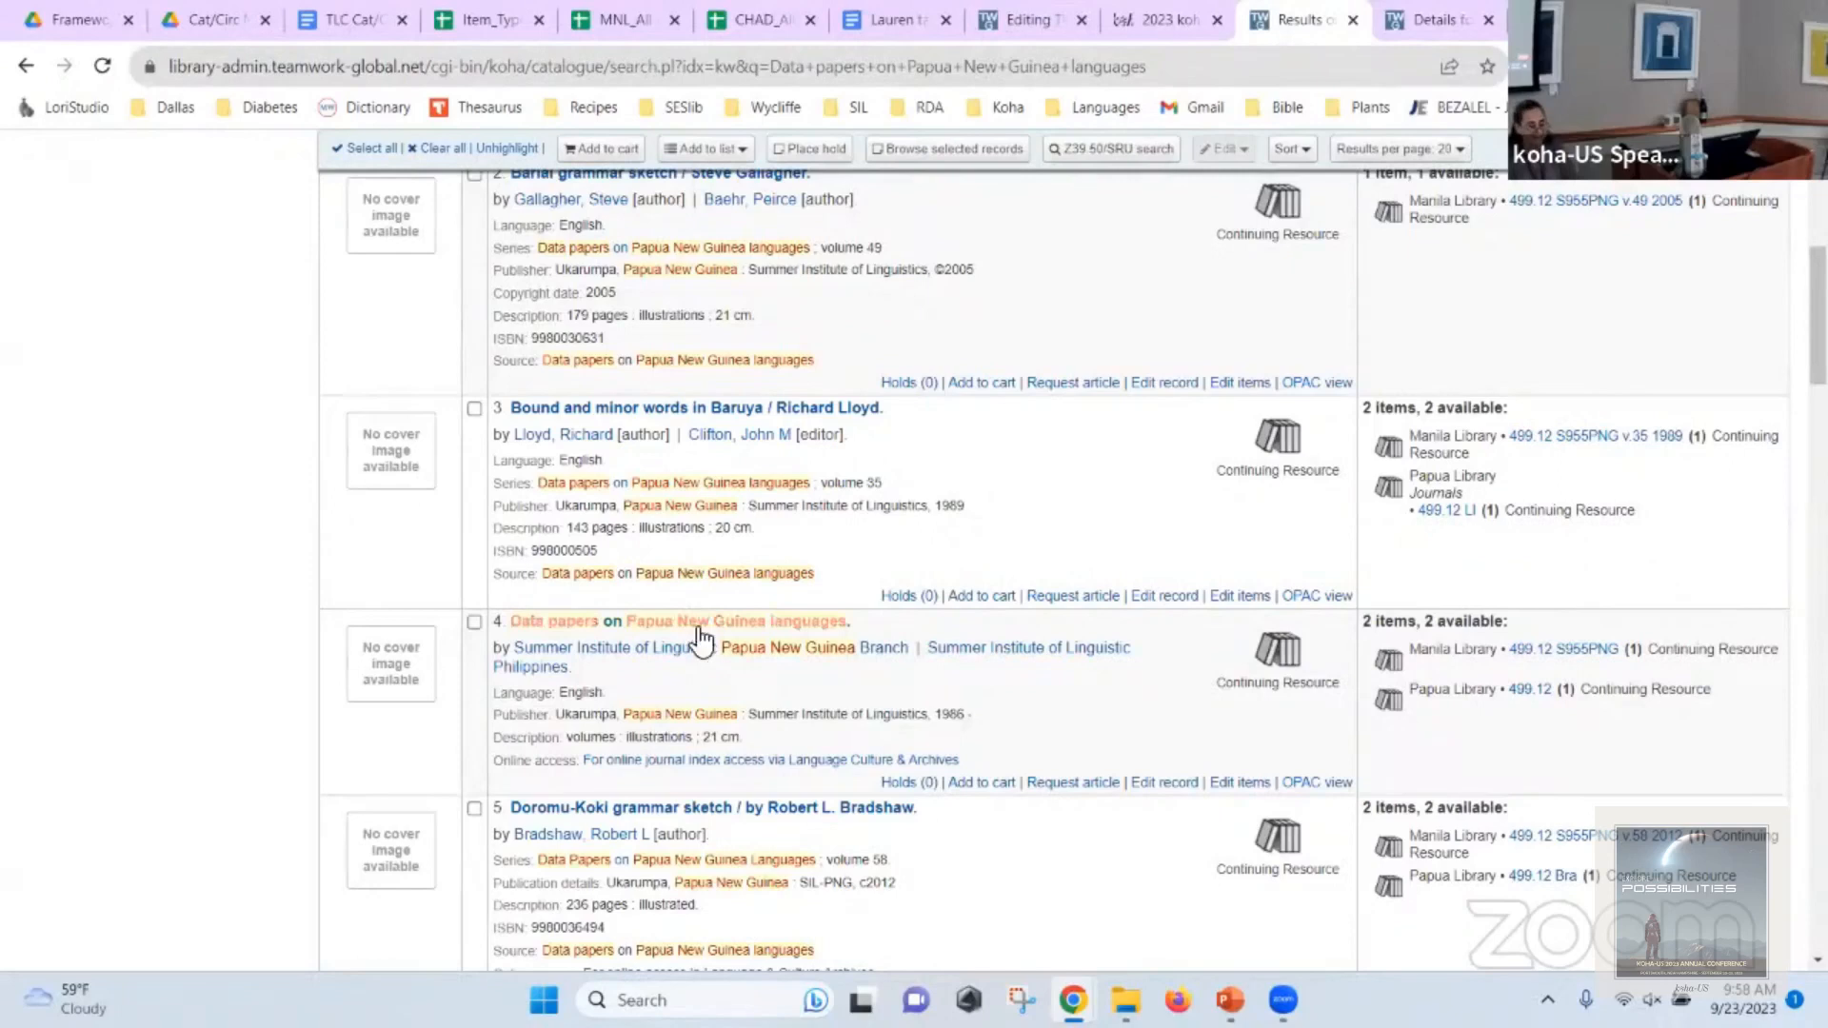
{"action": "scroll", "coordinate": [691, 628], "scroll_direction": "down", "scroll_amount": 2}
{"action": "right_click", "coordinate": [686, 380]}
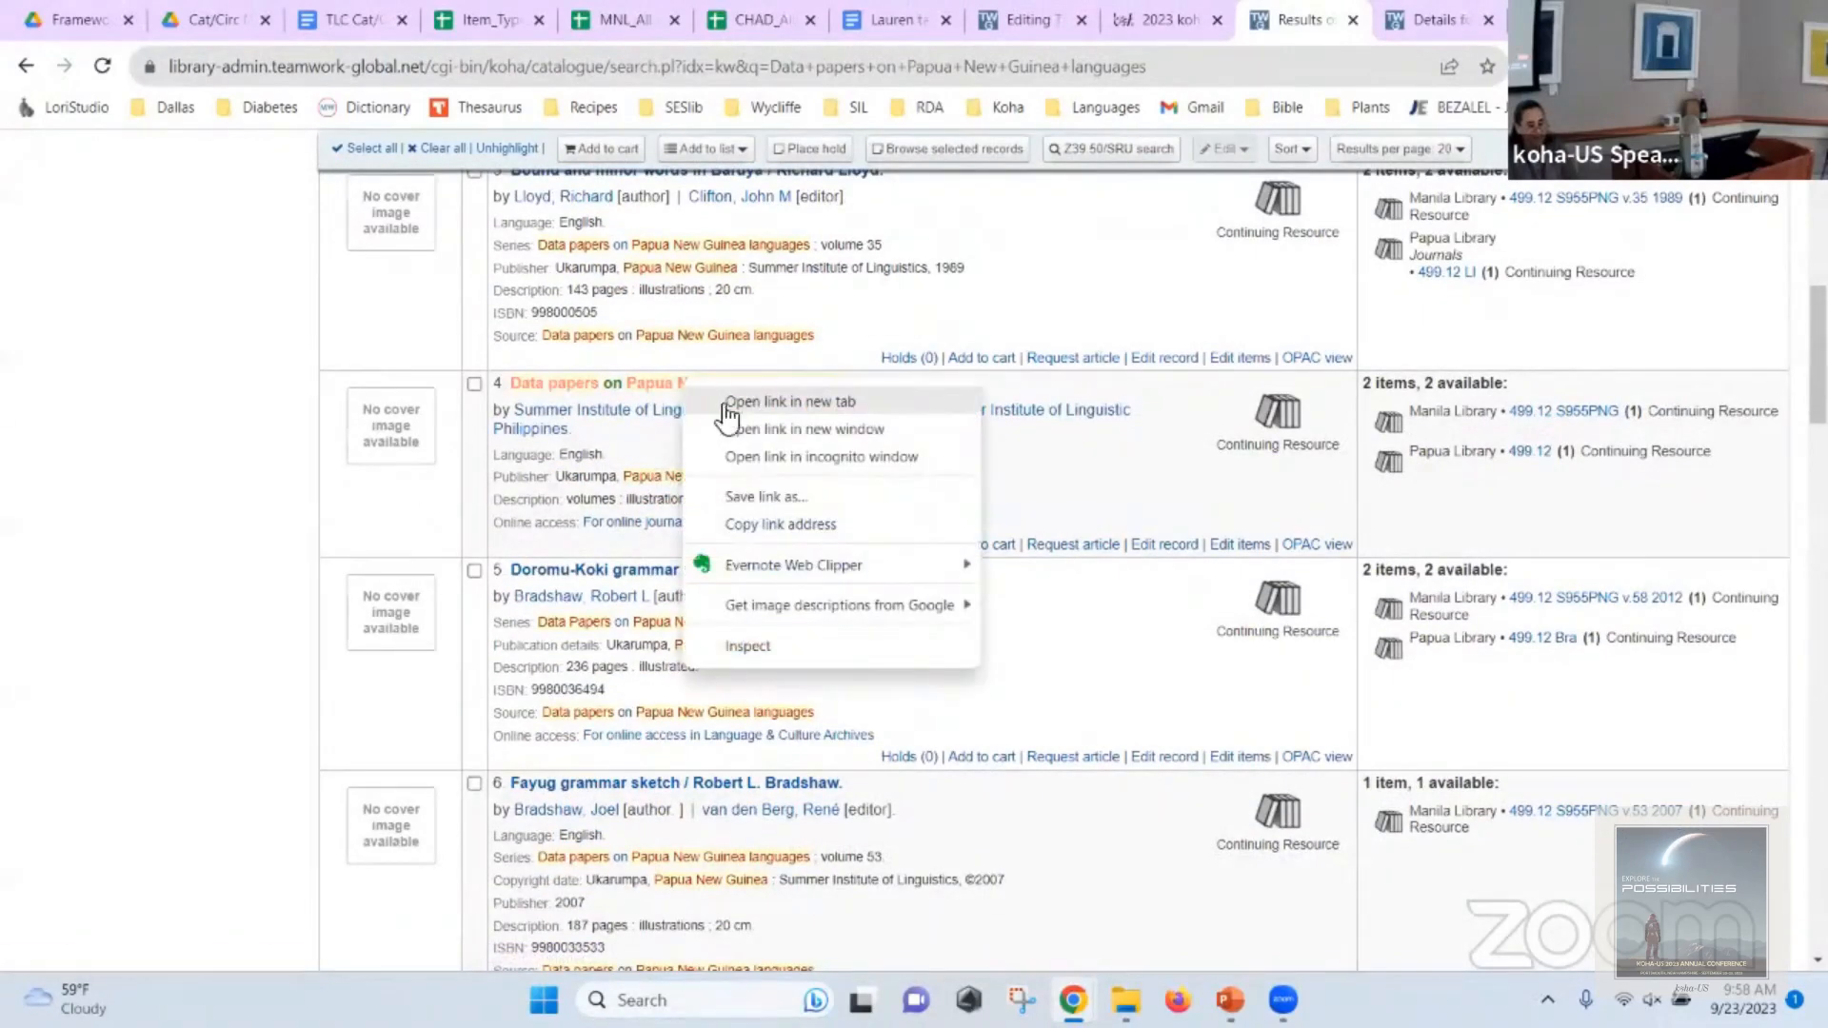
{"action": "left_click", "coordinate": [752, 398]}
{"action": "left_click", "coordinate": [1438, 14]}
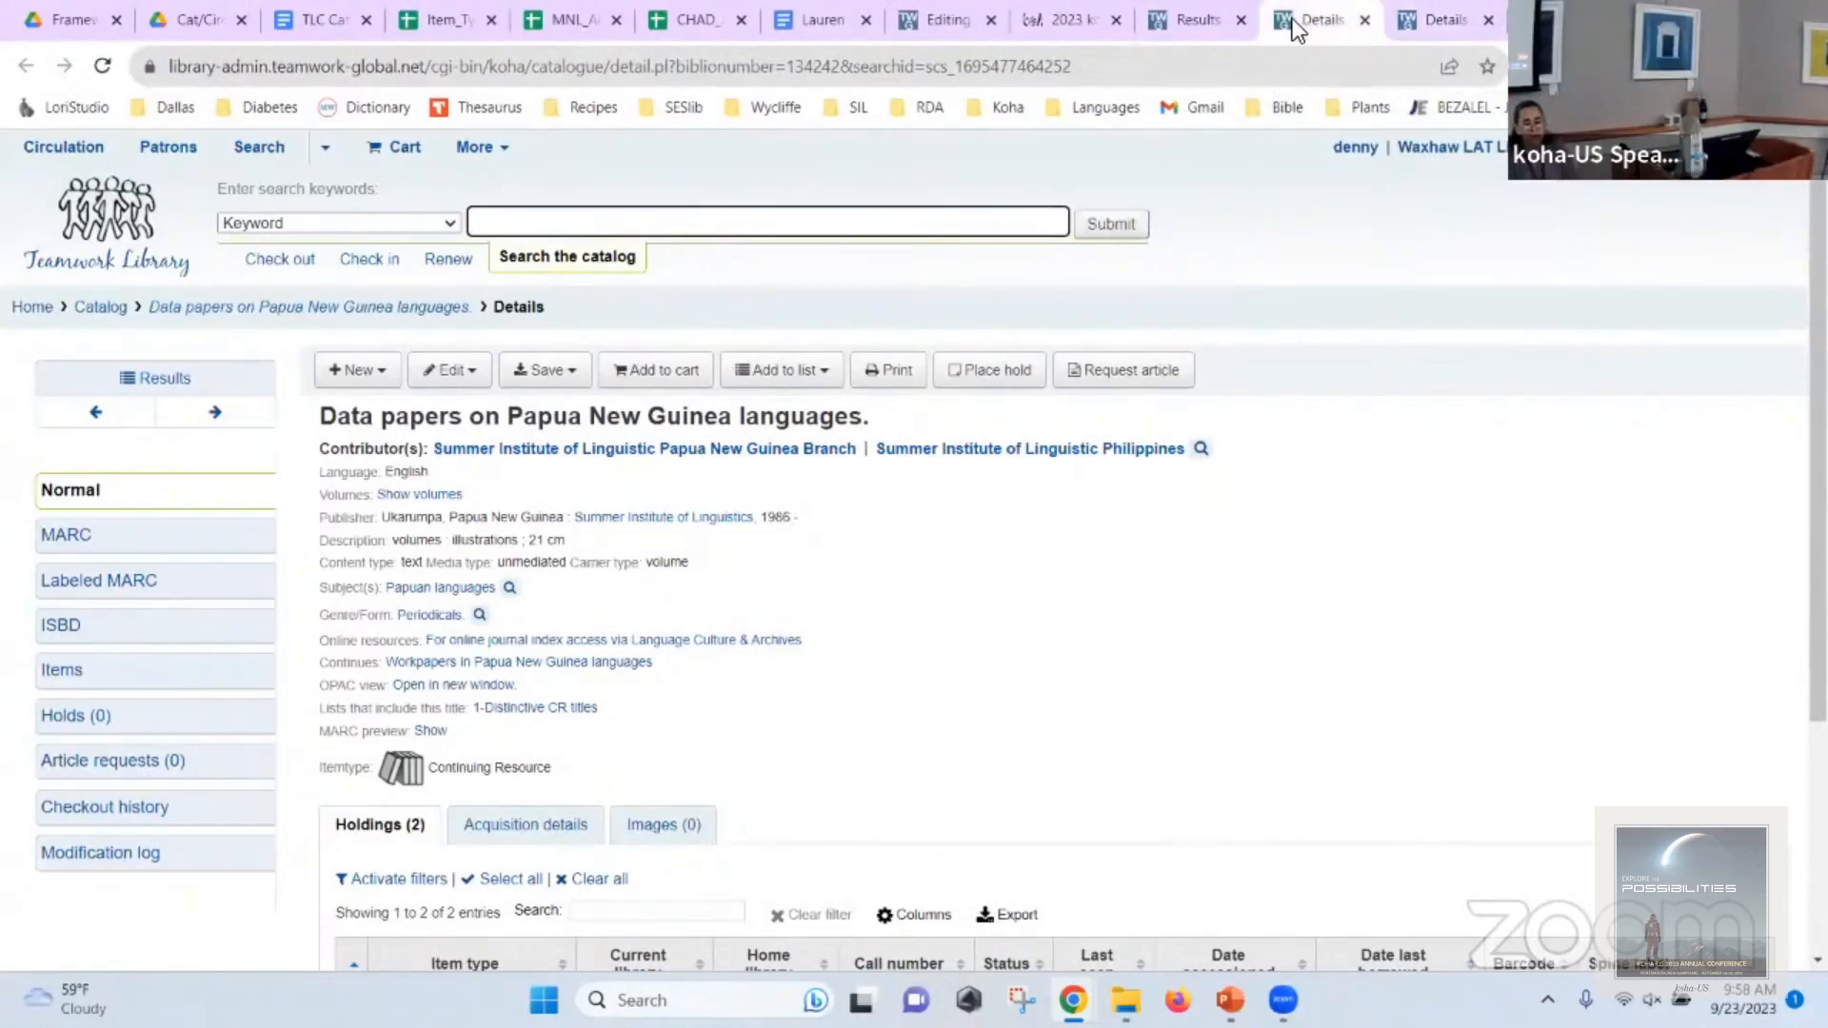
Return to the library-admin results and open the Doromu-Koki grammar sketch record in a new tab.
{"action": "left_click", "coordinate": [1180, 23]}
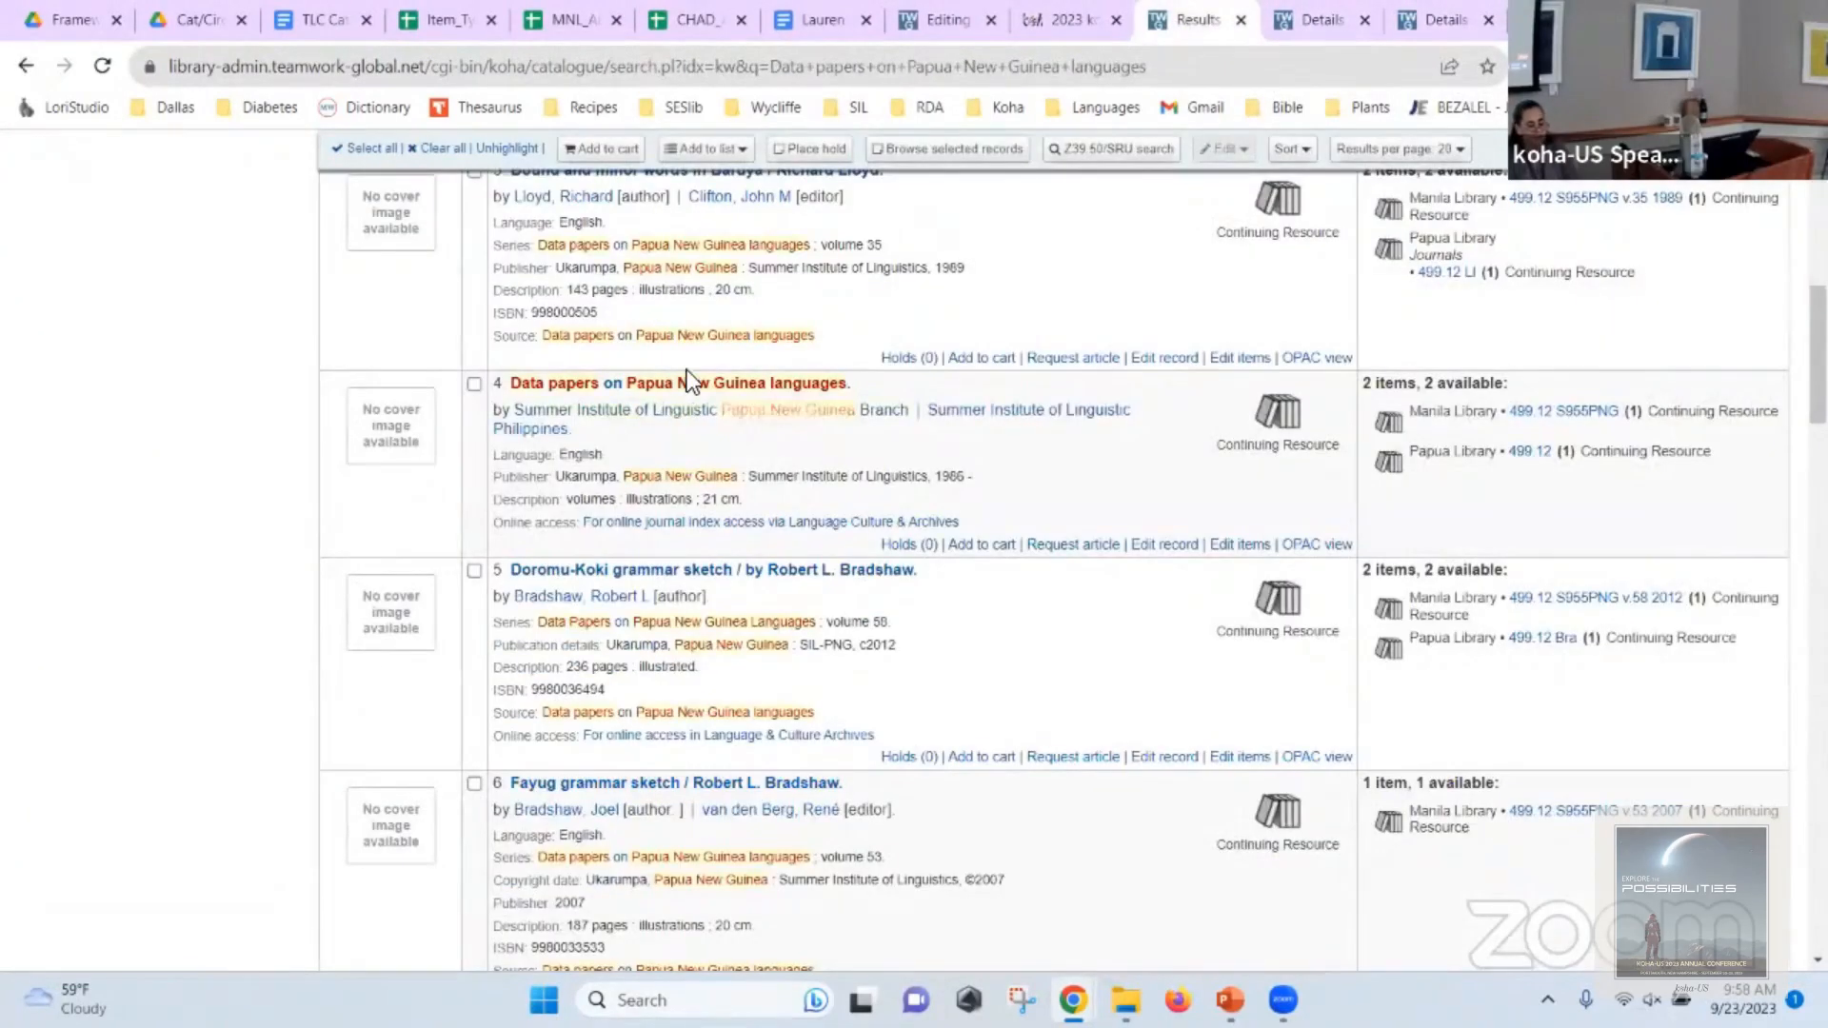
{"action": "right_click", "coordinate": [659, 567]}
{"action": "left_click", "coordinate": [709, 584]}
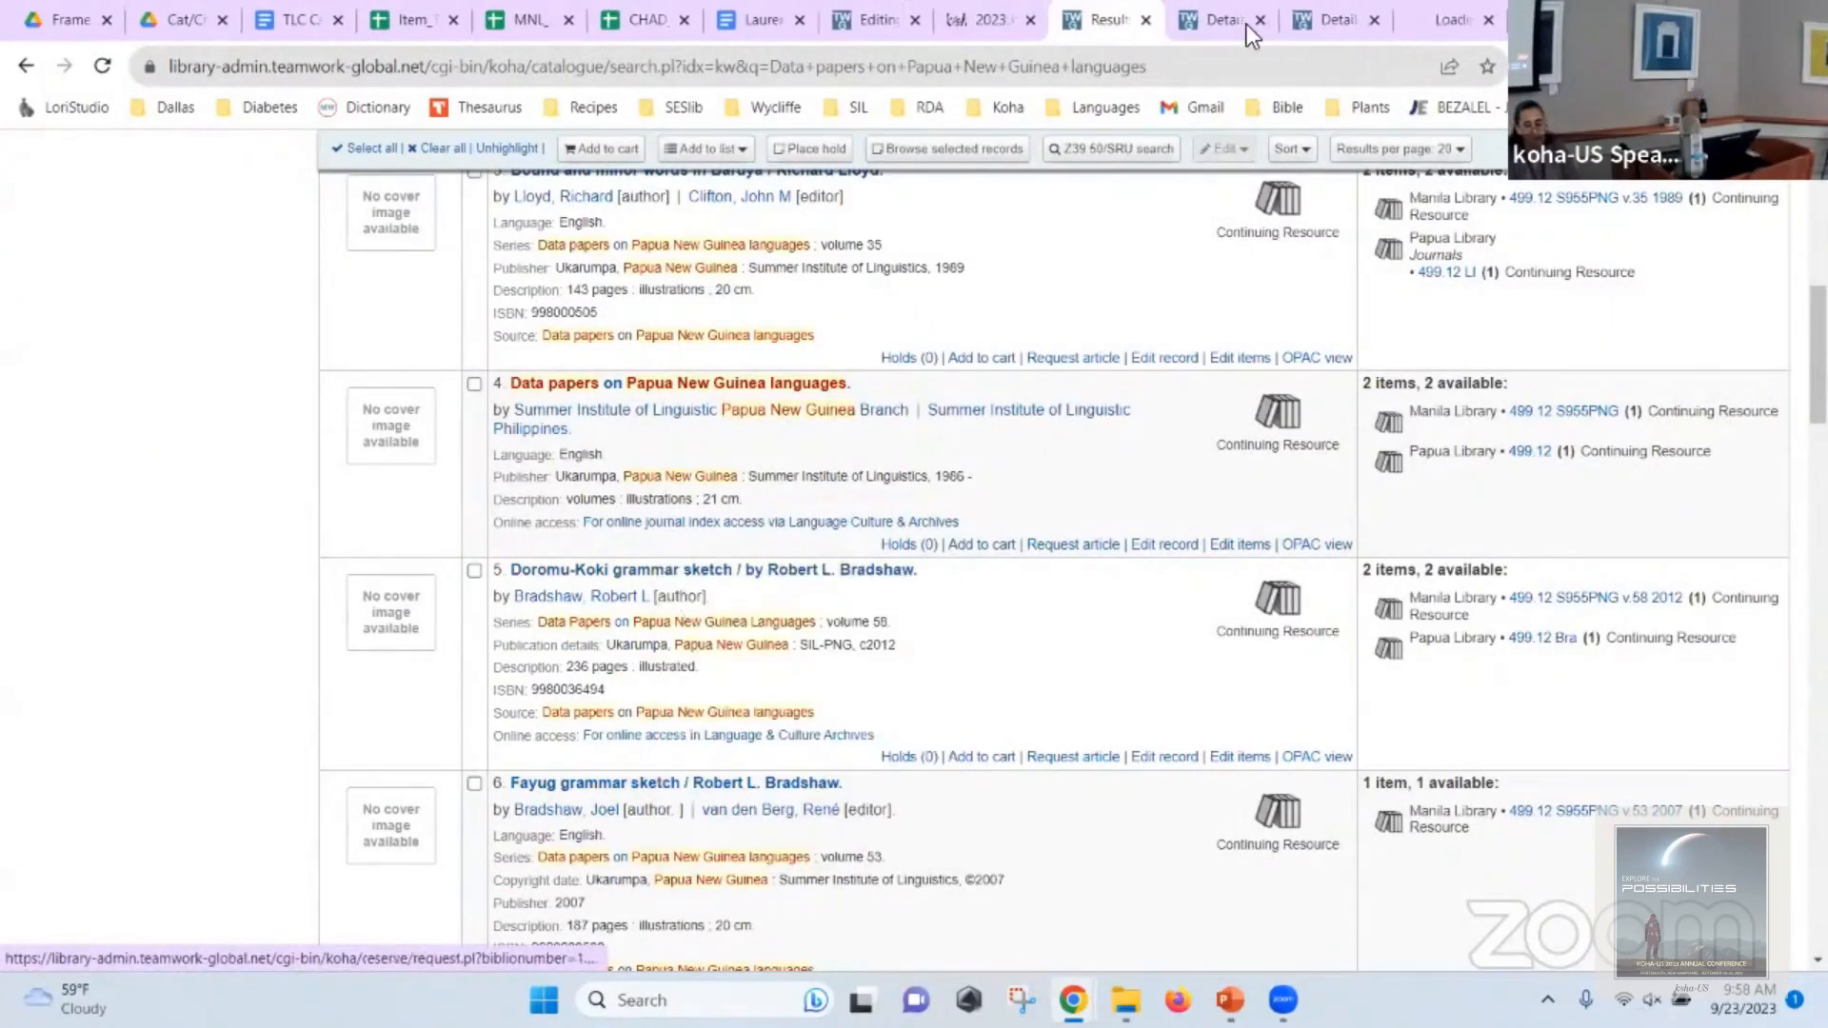
{"action": "left_click", "coordinate": [1405, 29]}
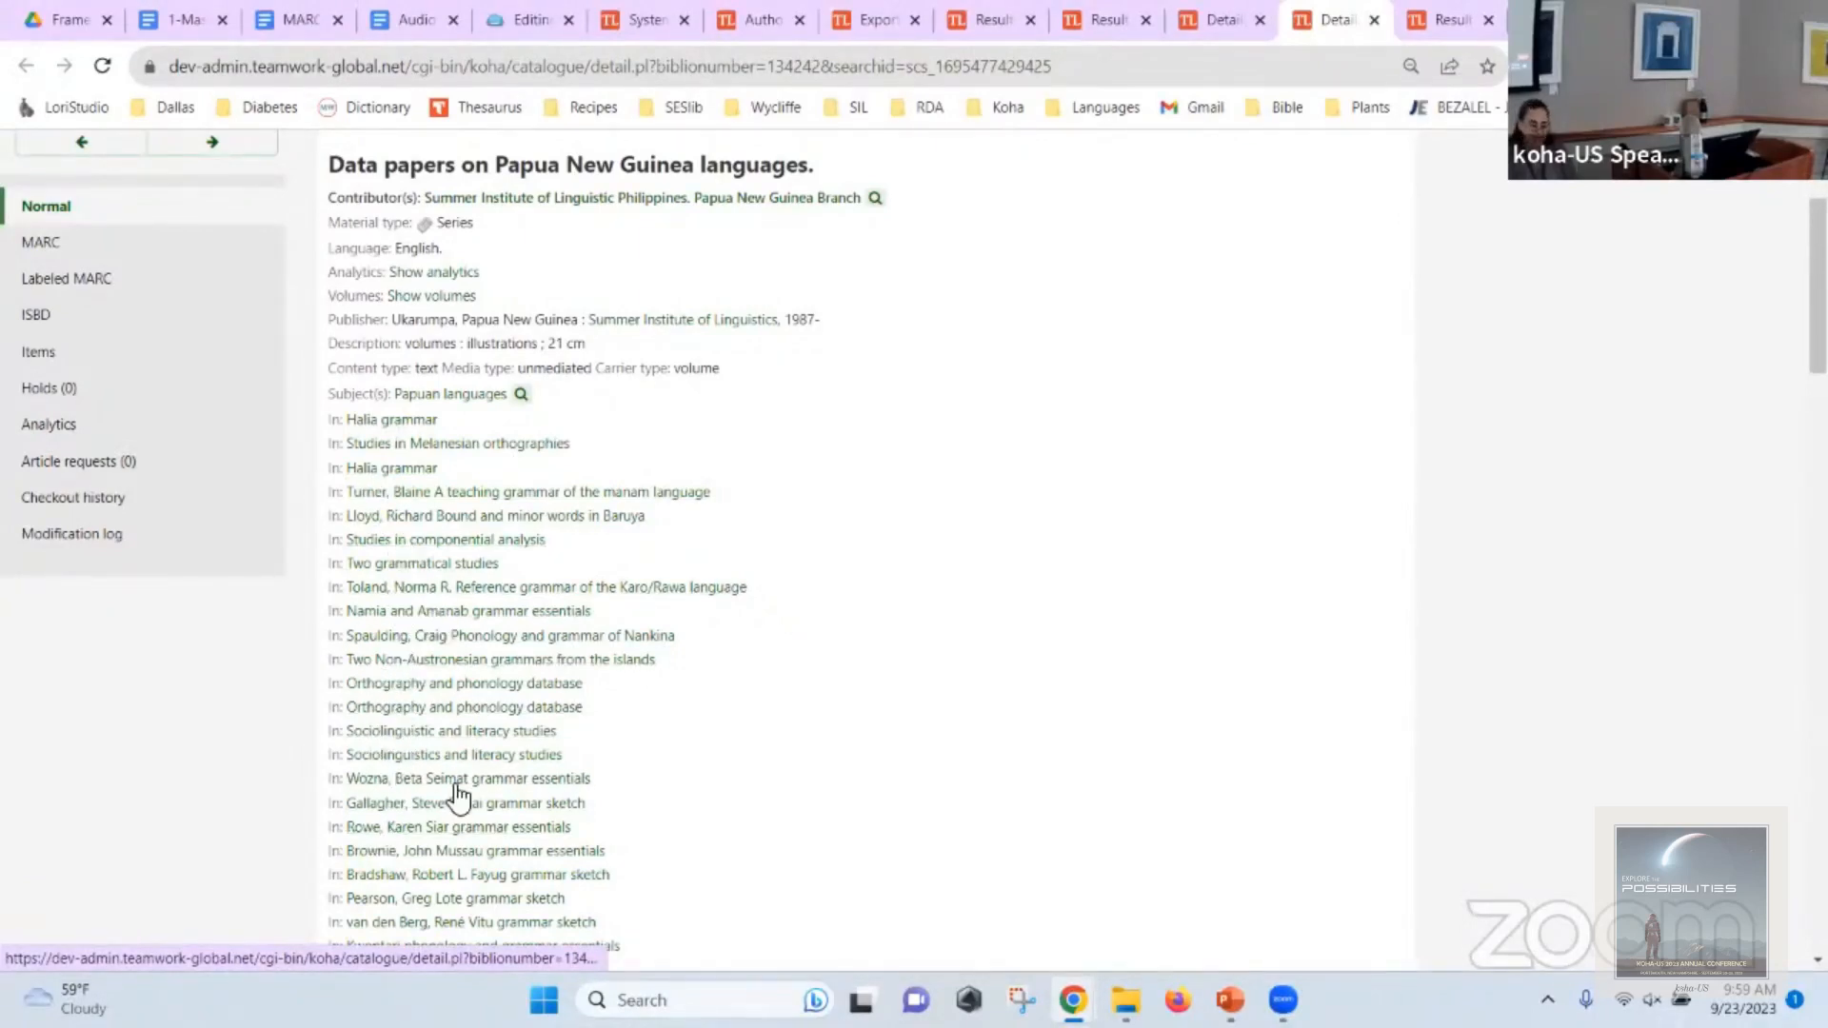
Switch to the PowerPoint presentation and review slides 17 and 18, on component records and Show Analytics versus Show Volumes.
{"action": "key", "text": "alt+Tab"}
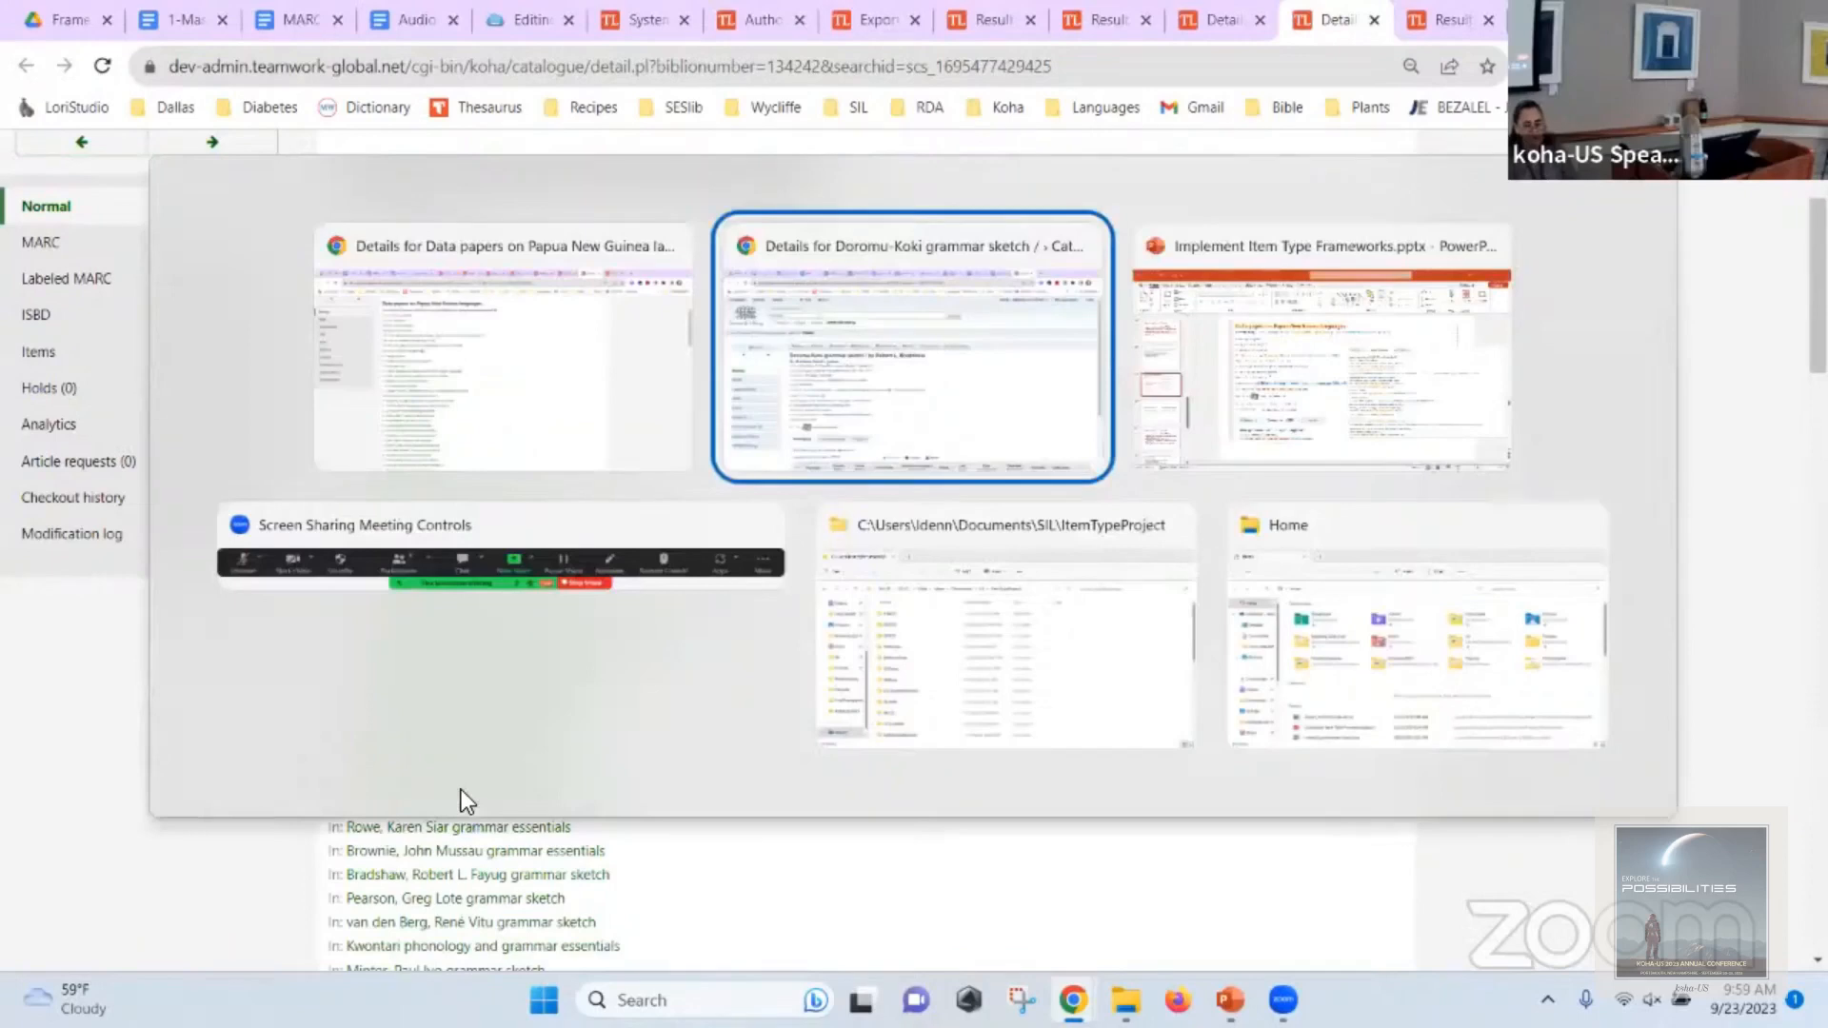
{"action": "key", "text": "alt+Tab"}
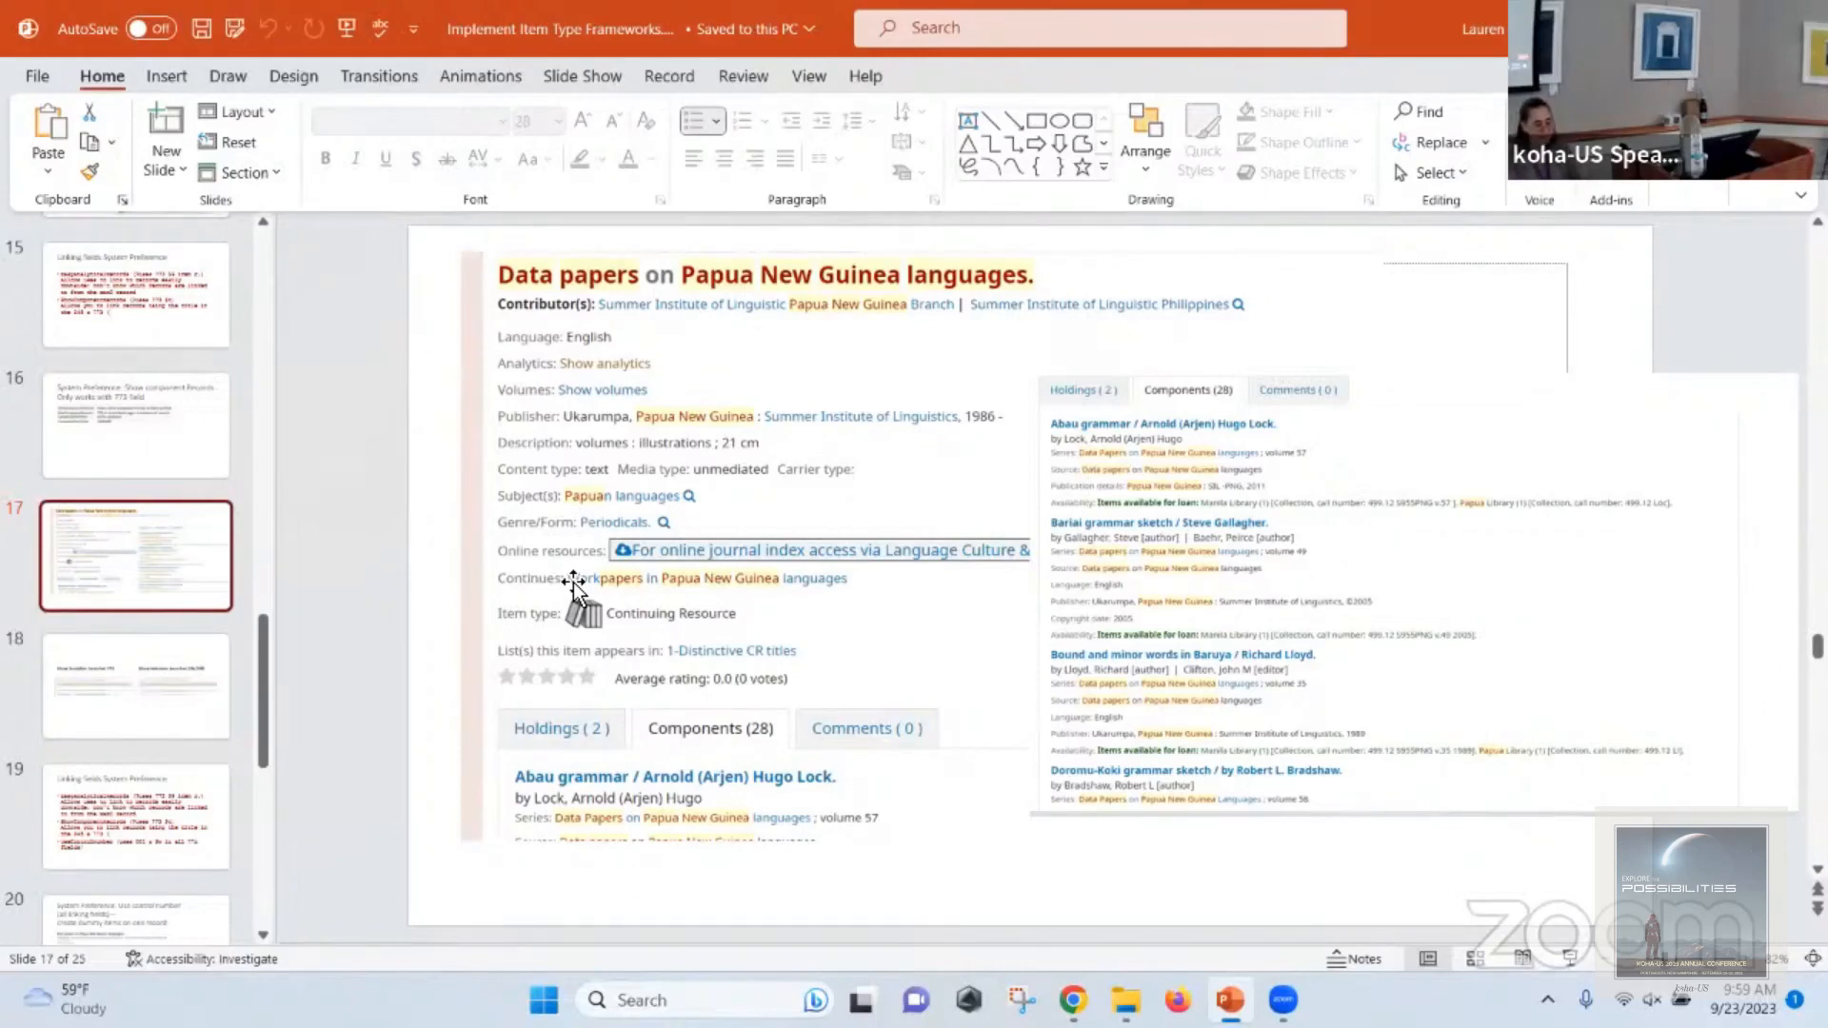
{"action": "scroll", "coordinate": [573, 581], "scroll_direction": "down", "scroll_amount": 1}
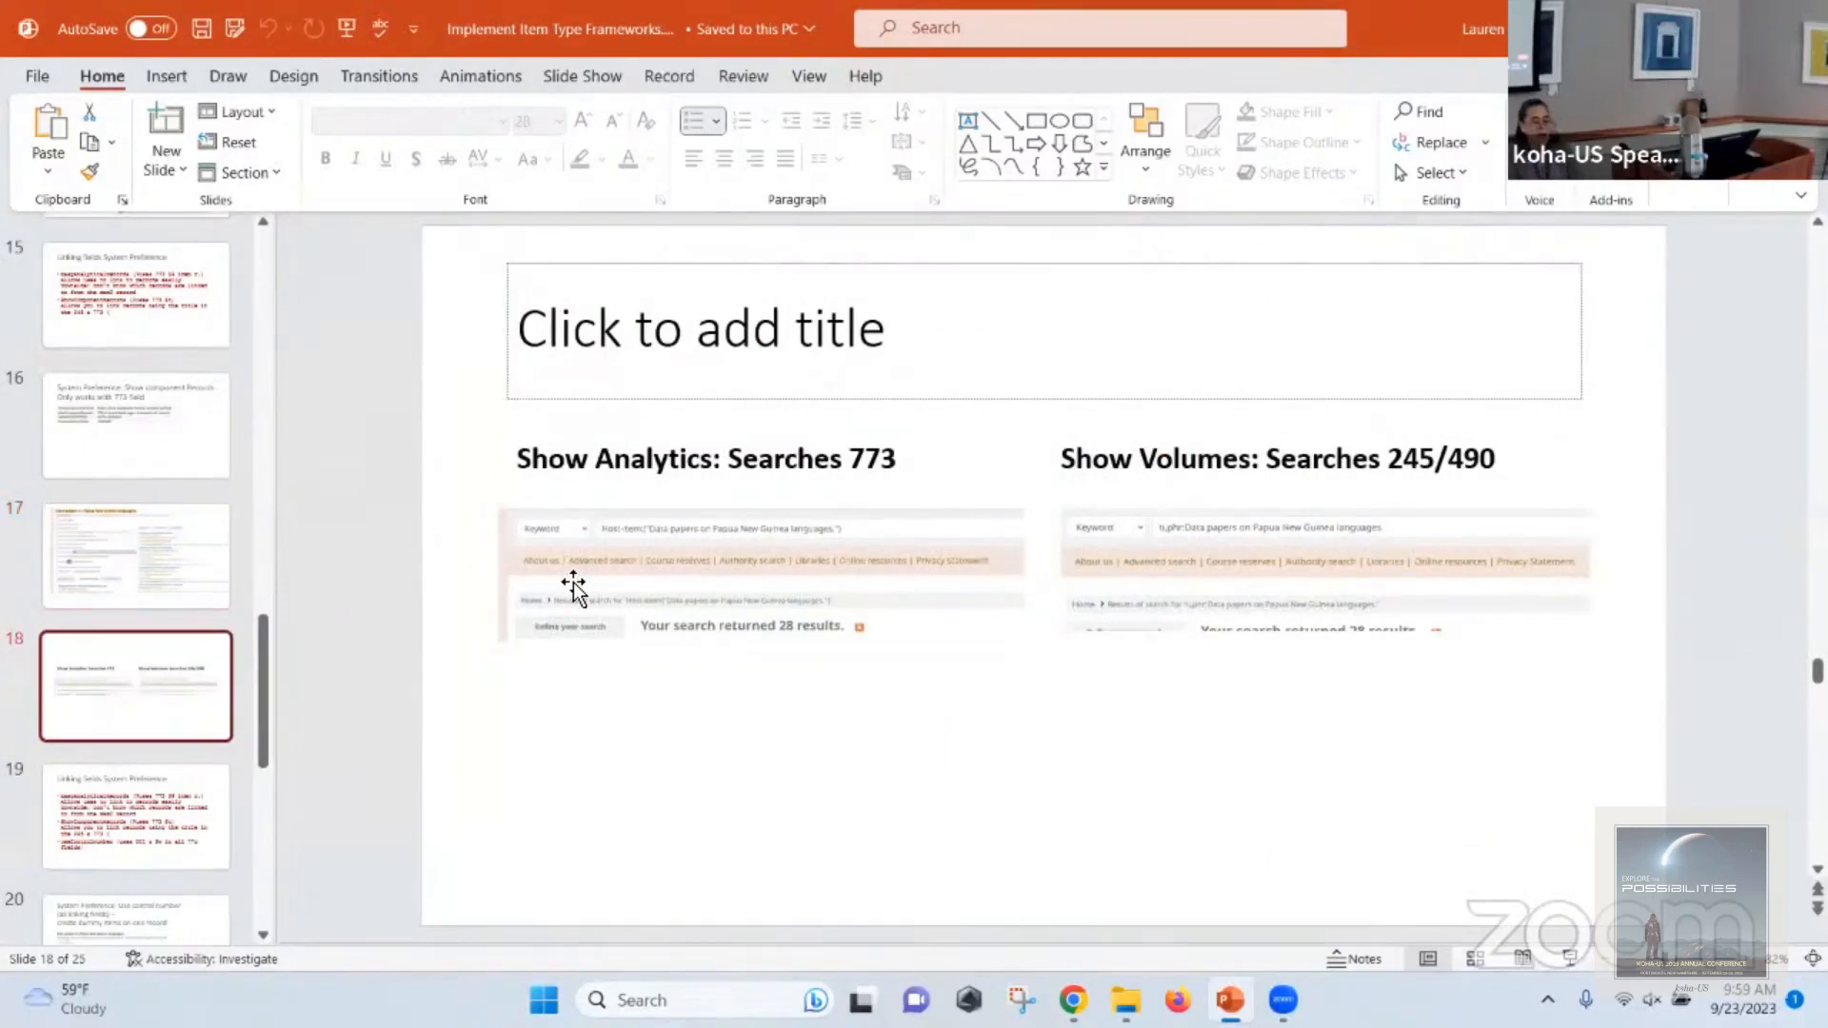
{"action": "key", "text": "alt+Tab"}
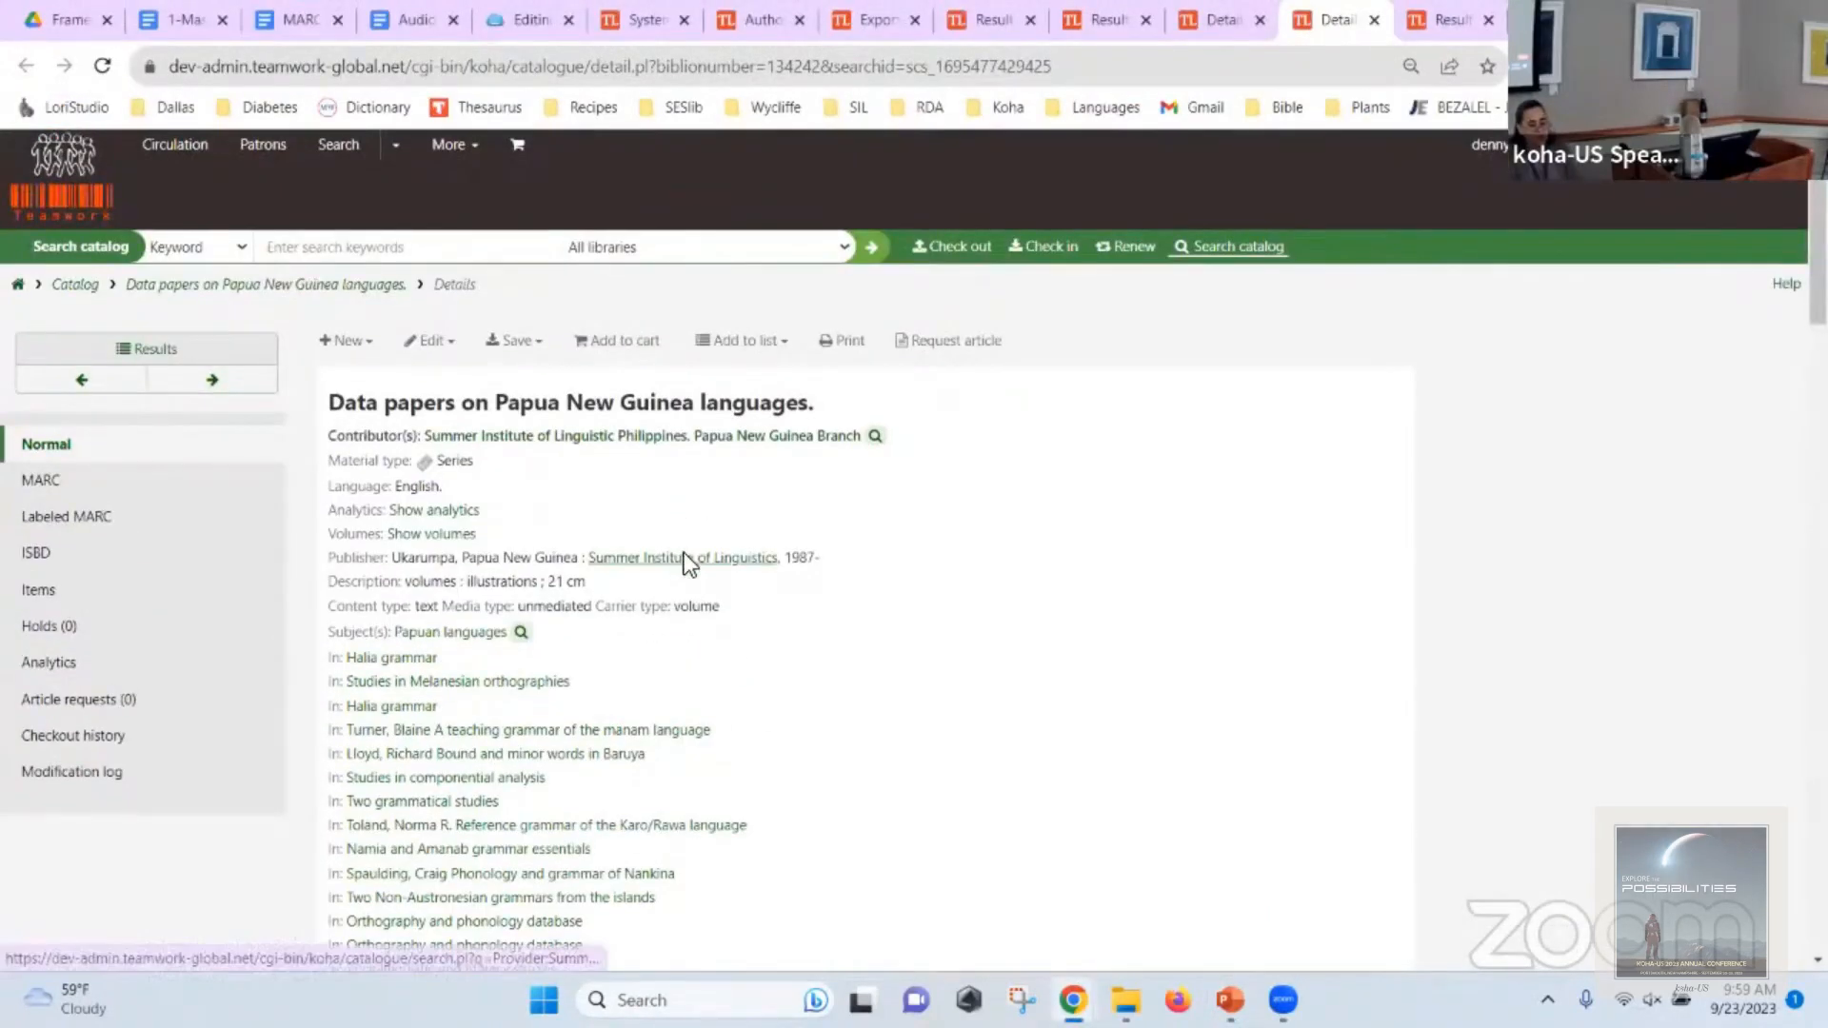
{"action": "key", "text": "alt+Tab"}
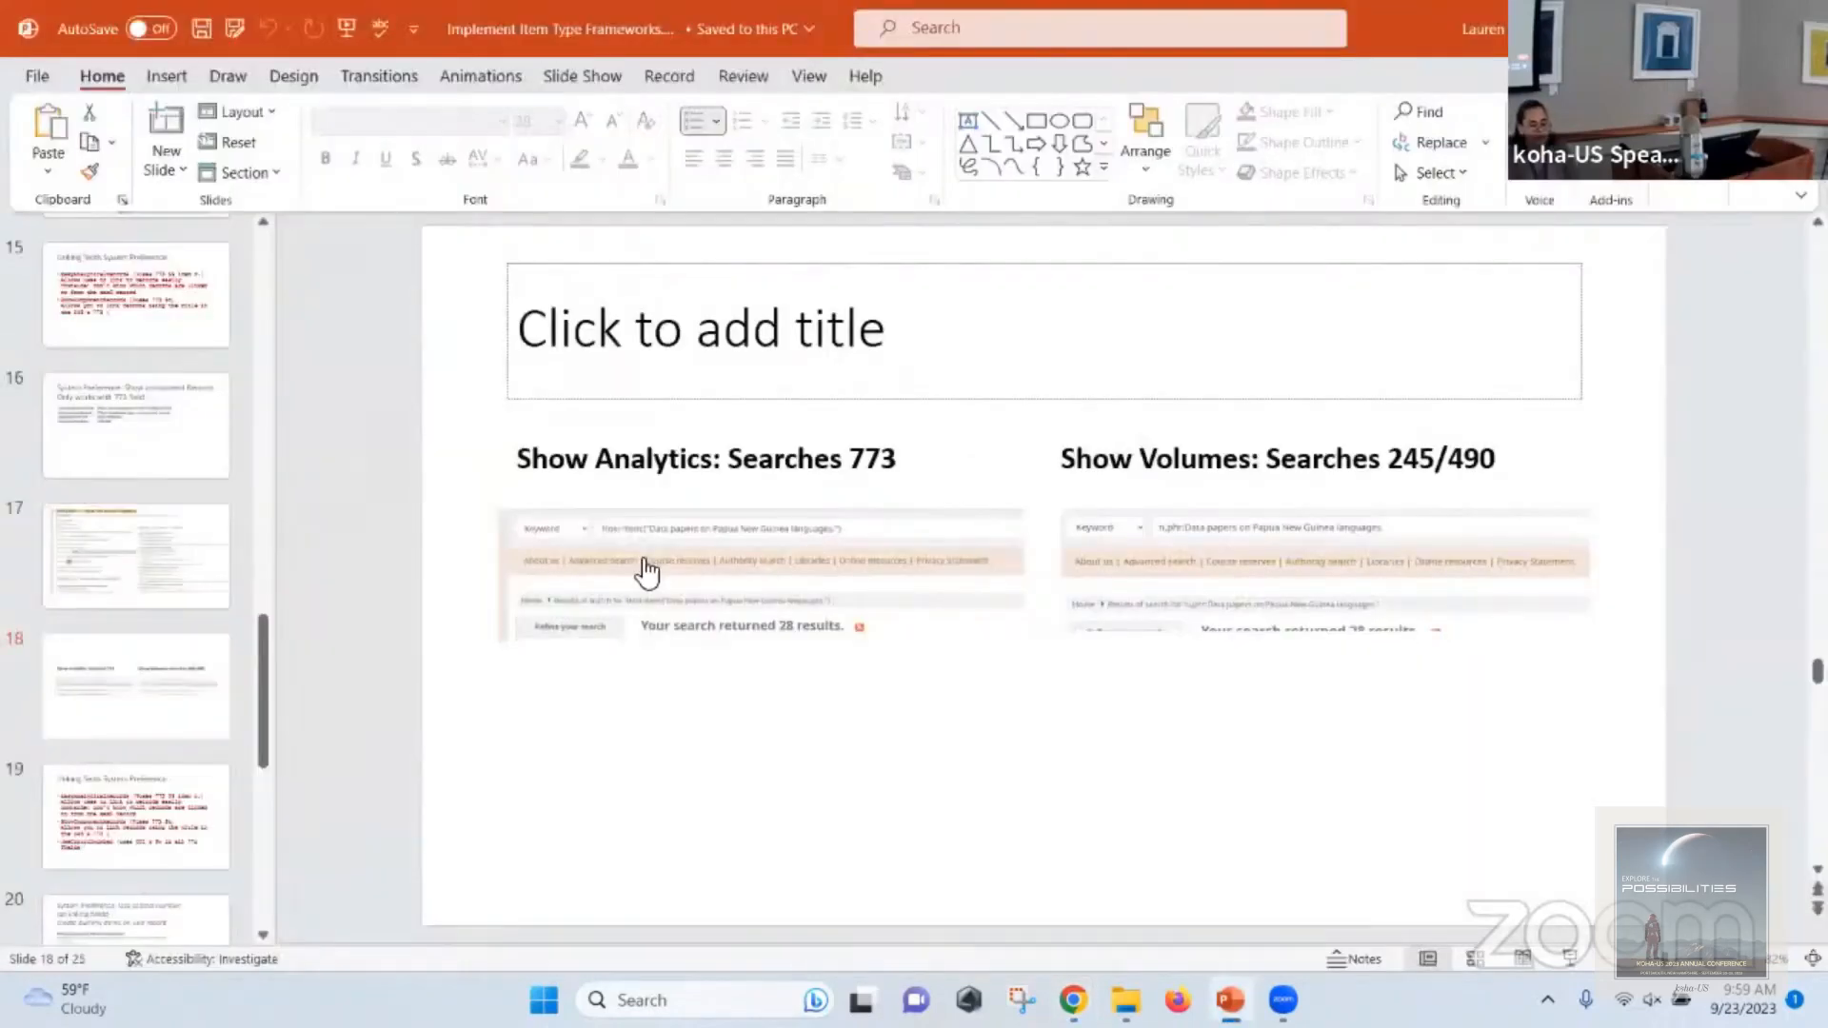
In the dev-admin series record, open Show analytics and Show volumes in new tabs, and review the analytics result's holdings.
{"action": "key", "text": "alt+Tab"}
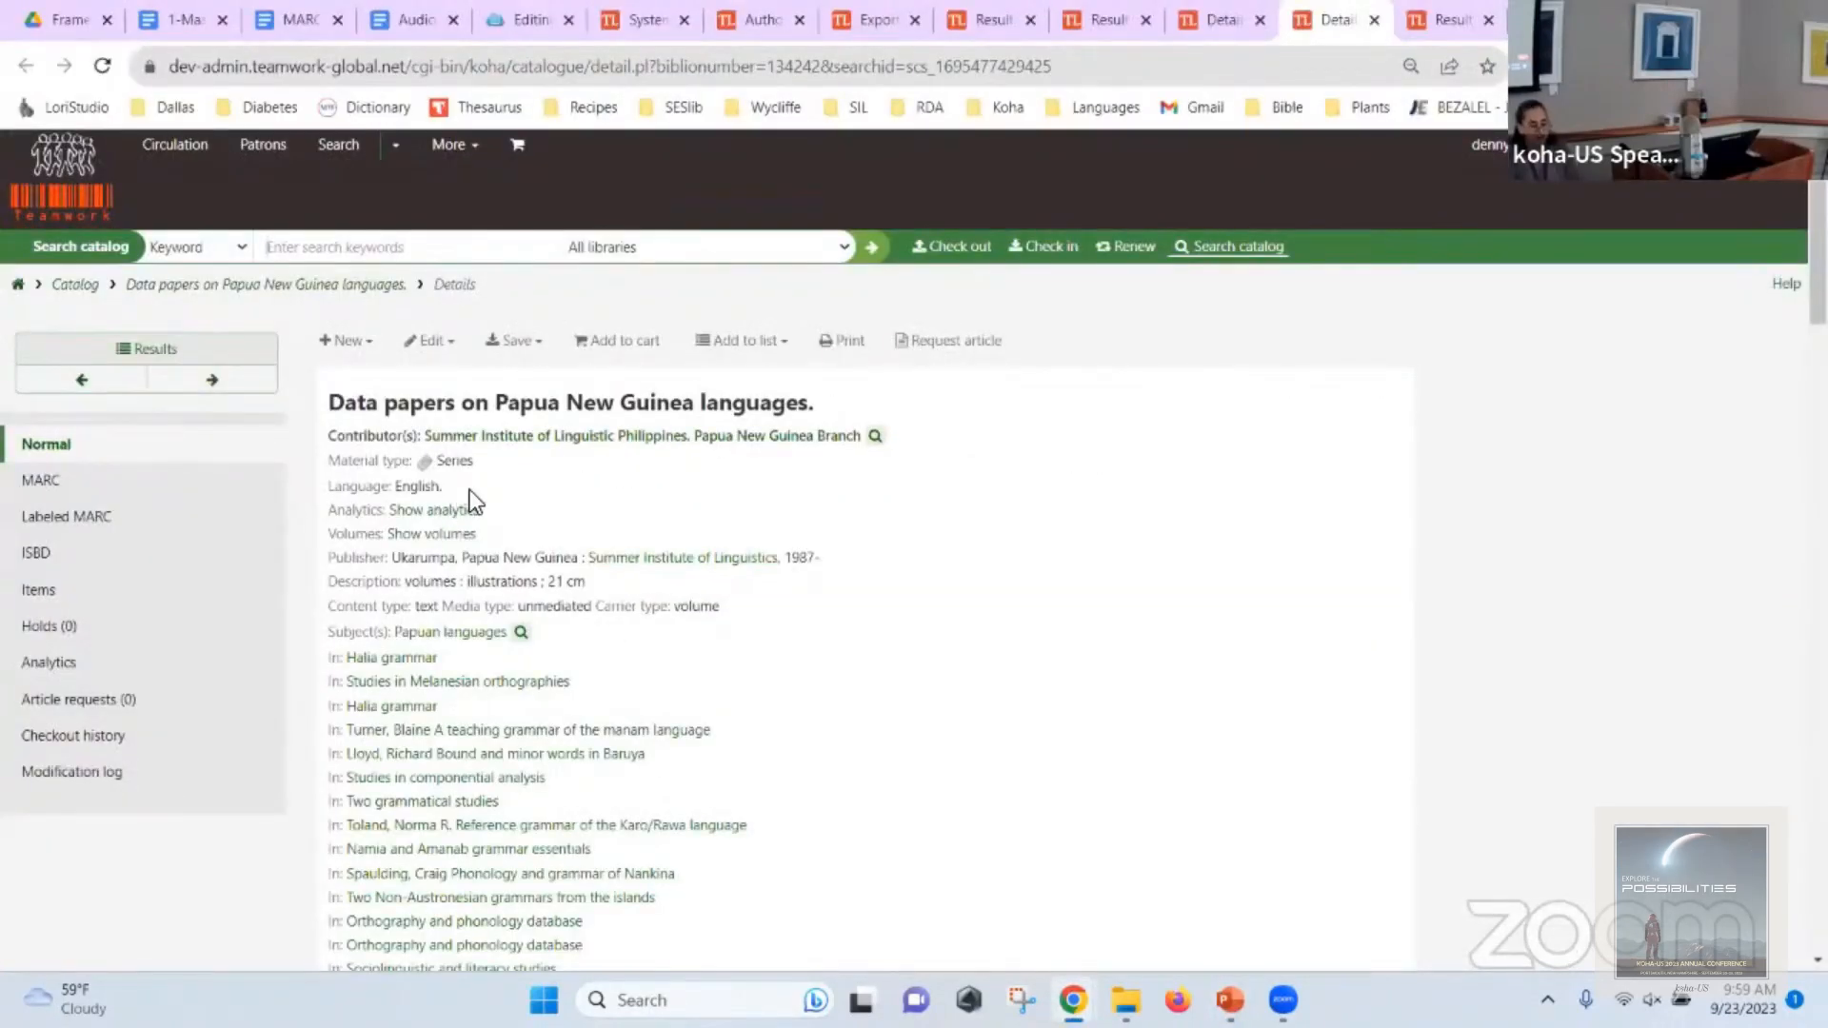
{"action": "right_click", "coordinate": [457, 515]}
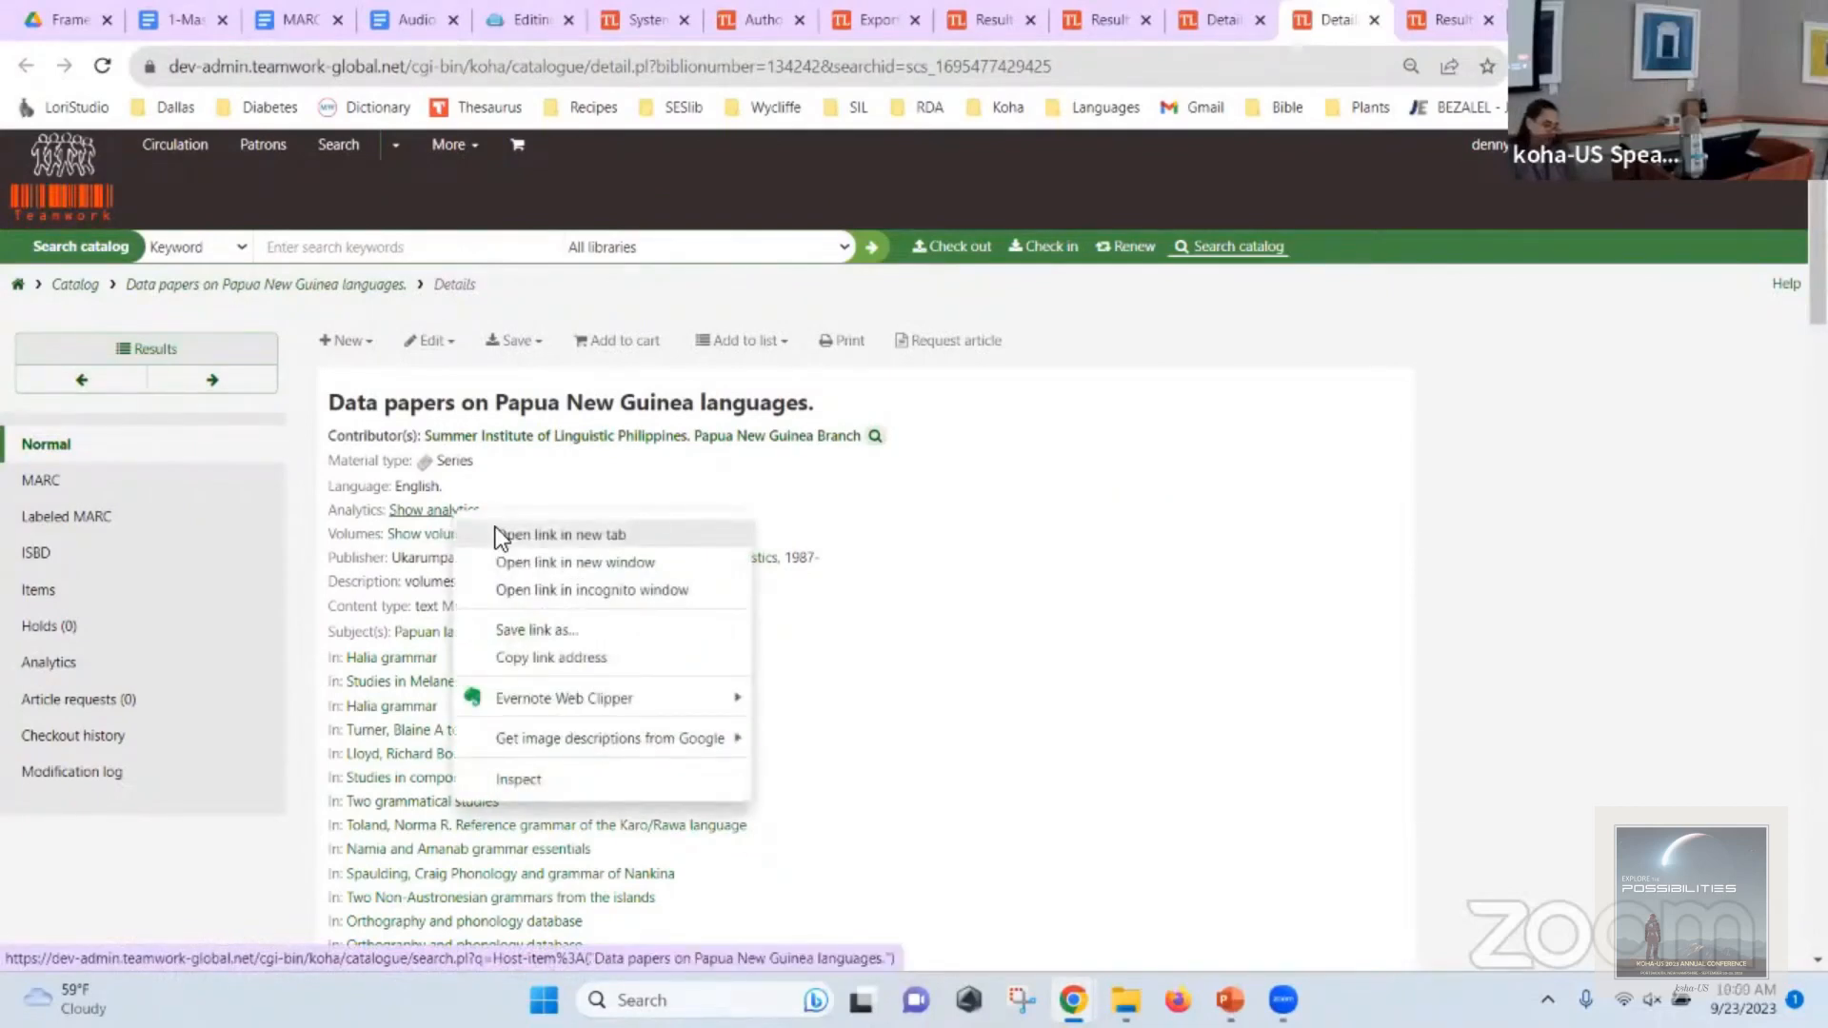
{"action": "left_click", "coordinate": [499, 536]}
{"action": "right_click", "coordinate": [440, 536]}
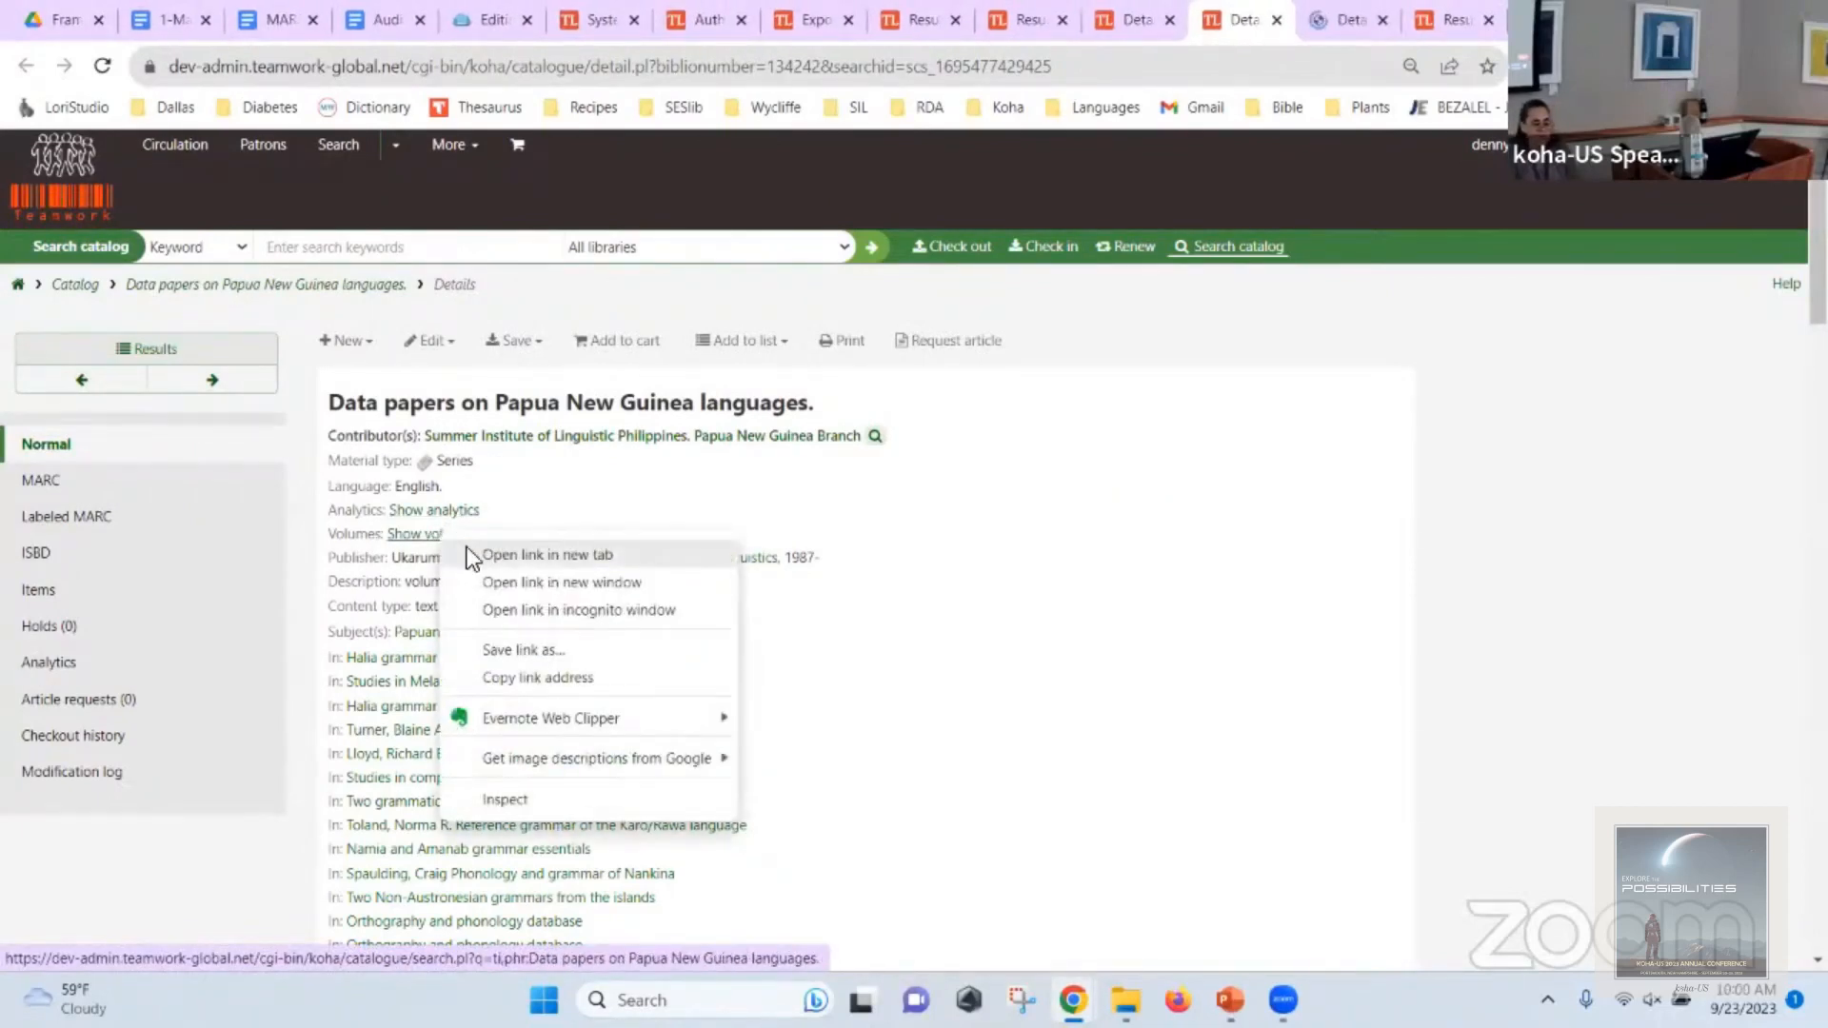
{"action": "left_click", "coordinate": [472, 556]}
{"action": "left_click", "coordinate": [1230, 31]}
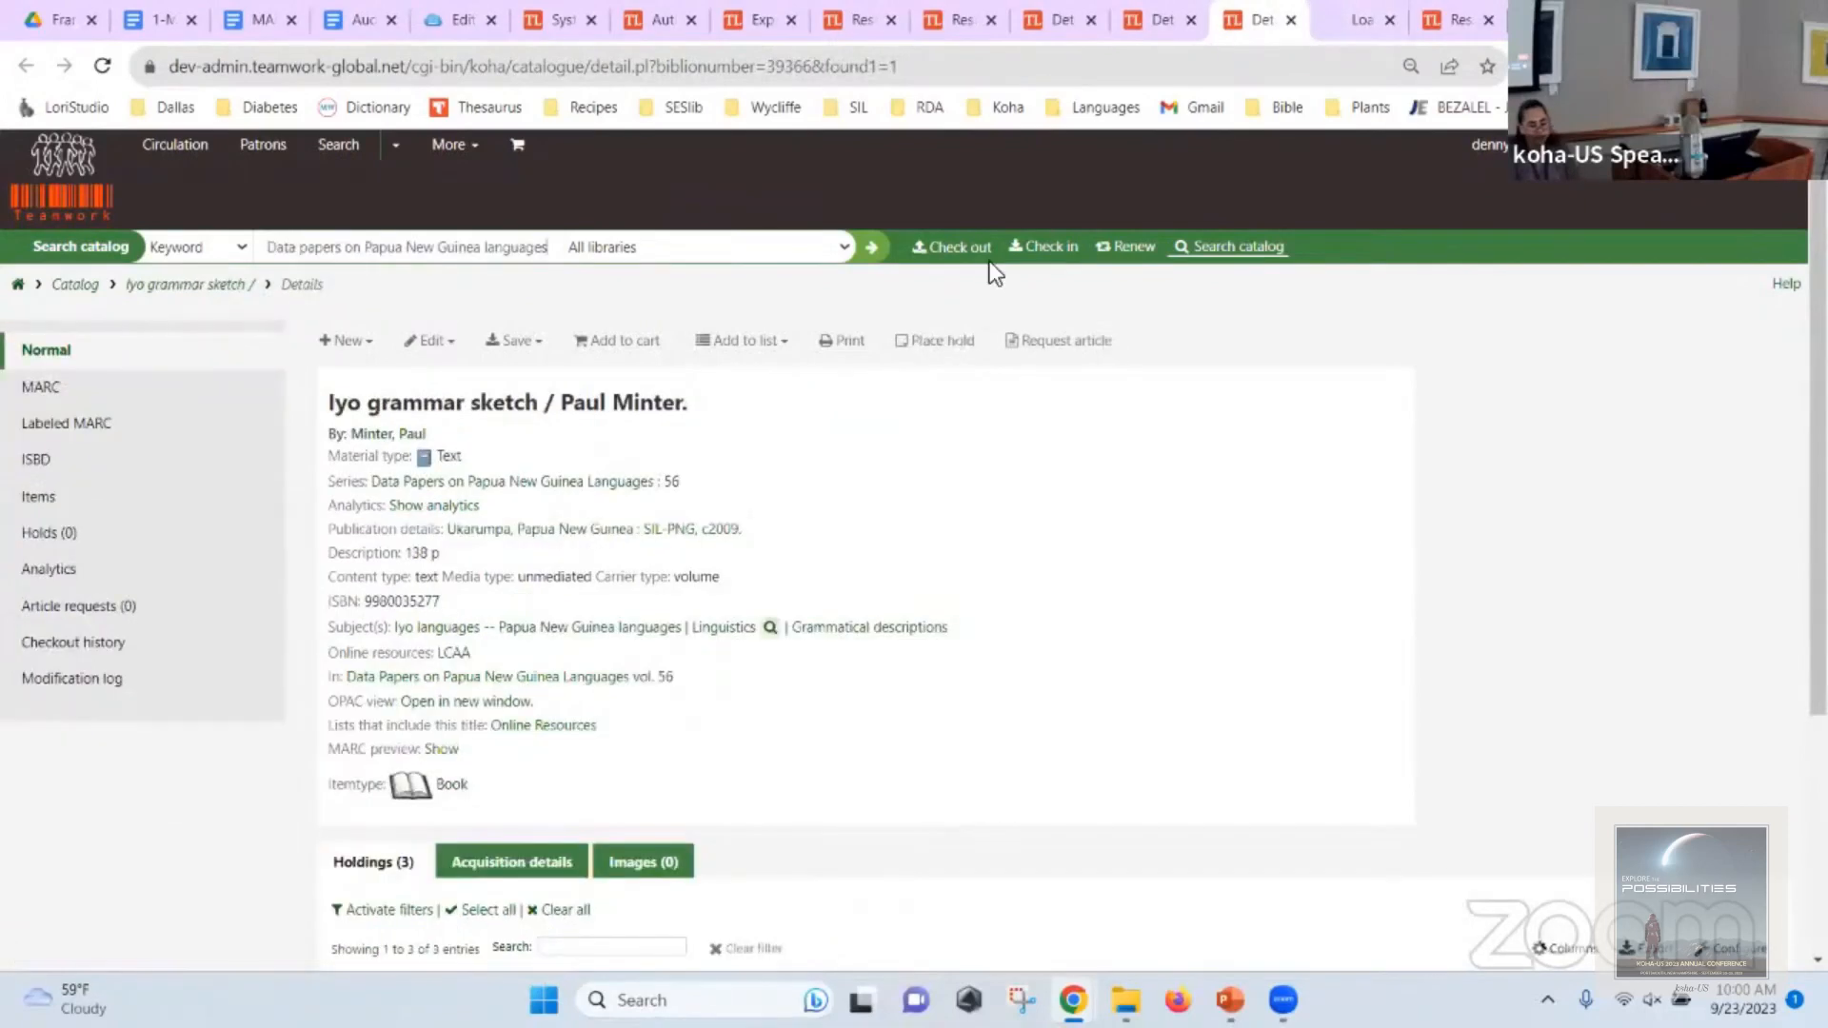
{"action": "scroll", "coordinate": [918, 419], "scroll_direction": "down", "scroll_amount": 3}
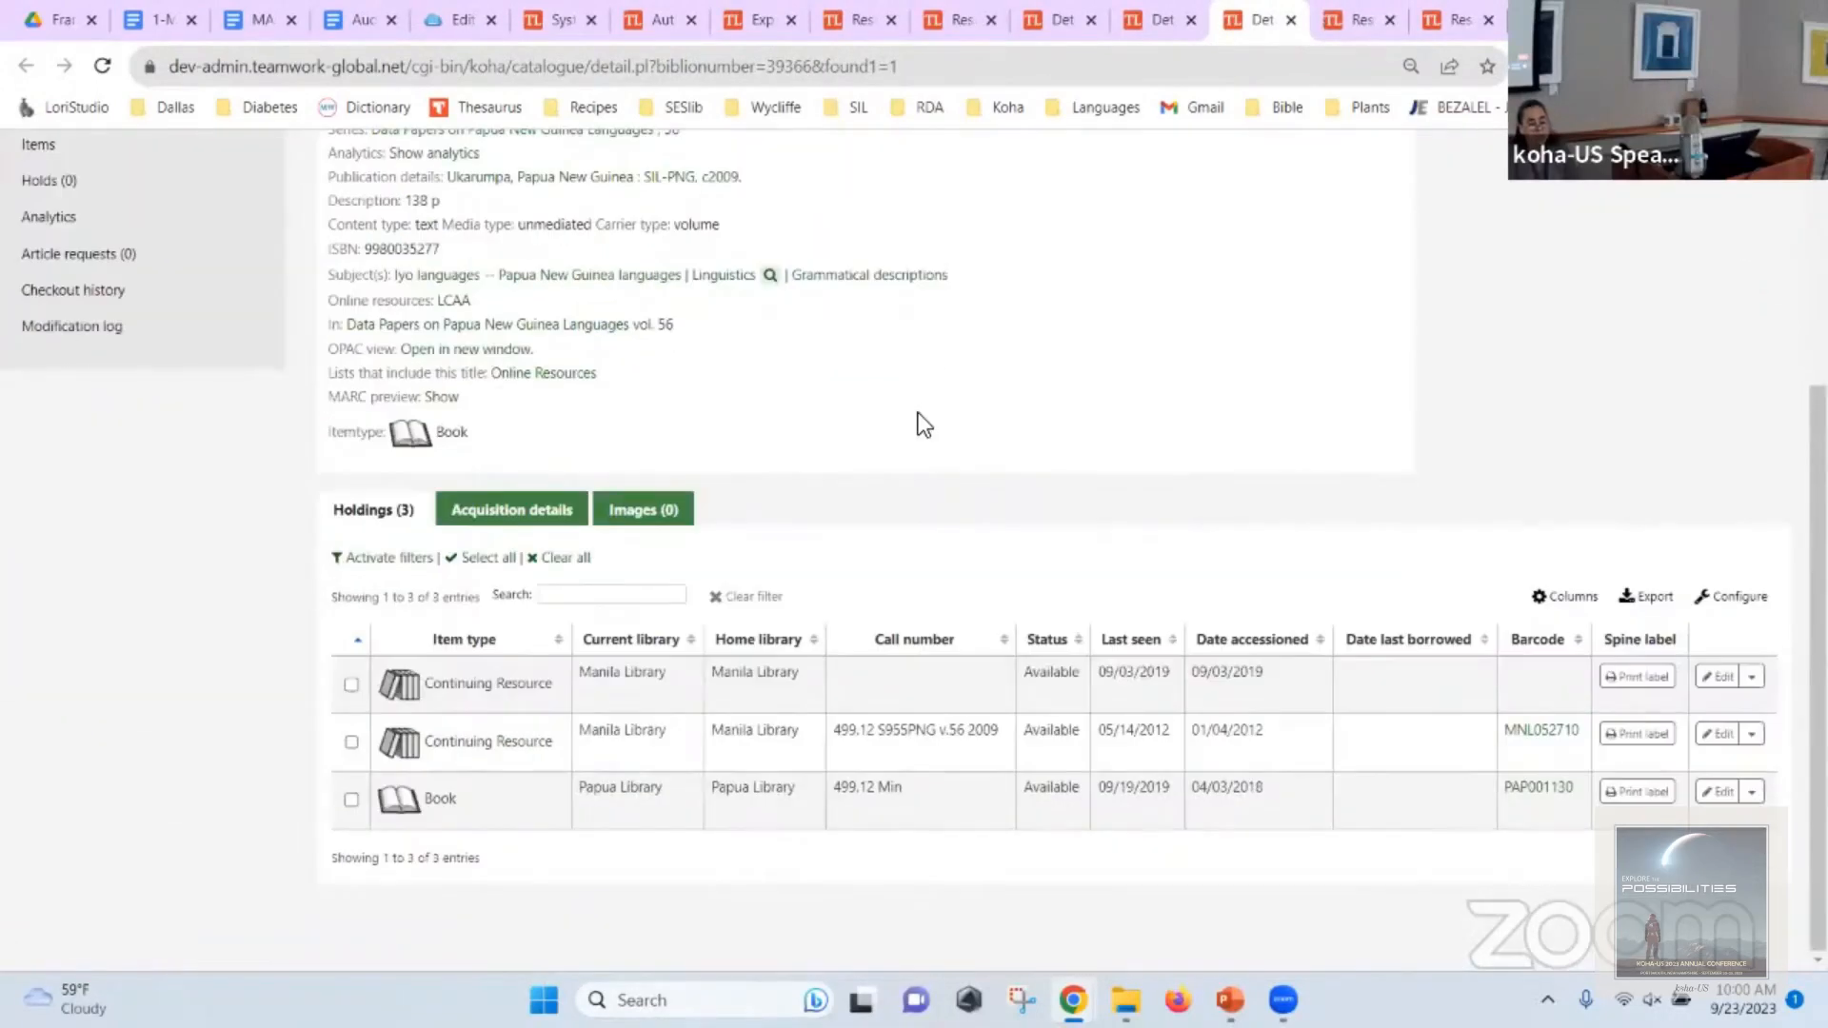
Review the Iyo grammar sketch record's bibliographic details and the item types in its holdings.
{"action": "scroll", "coordinate": [918, 413], "scroll_direction": "up", "scroll_amount": 3}
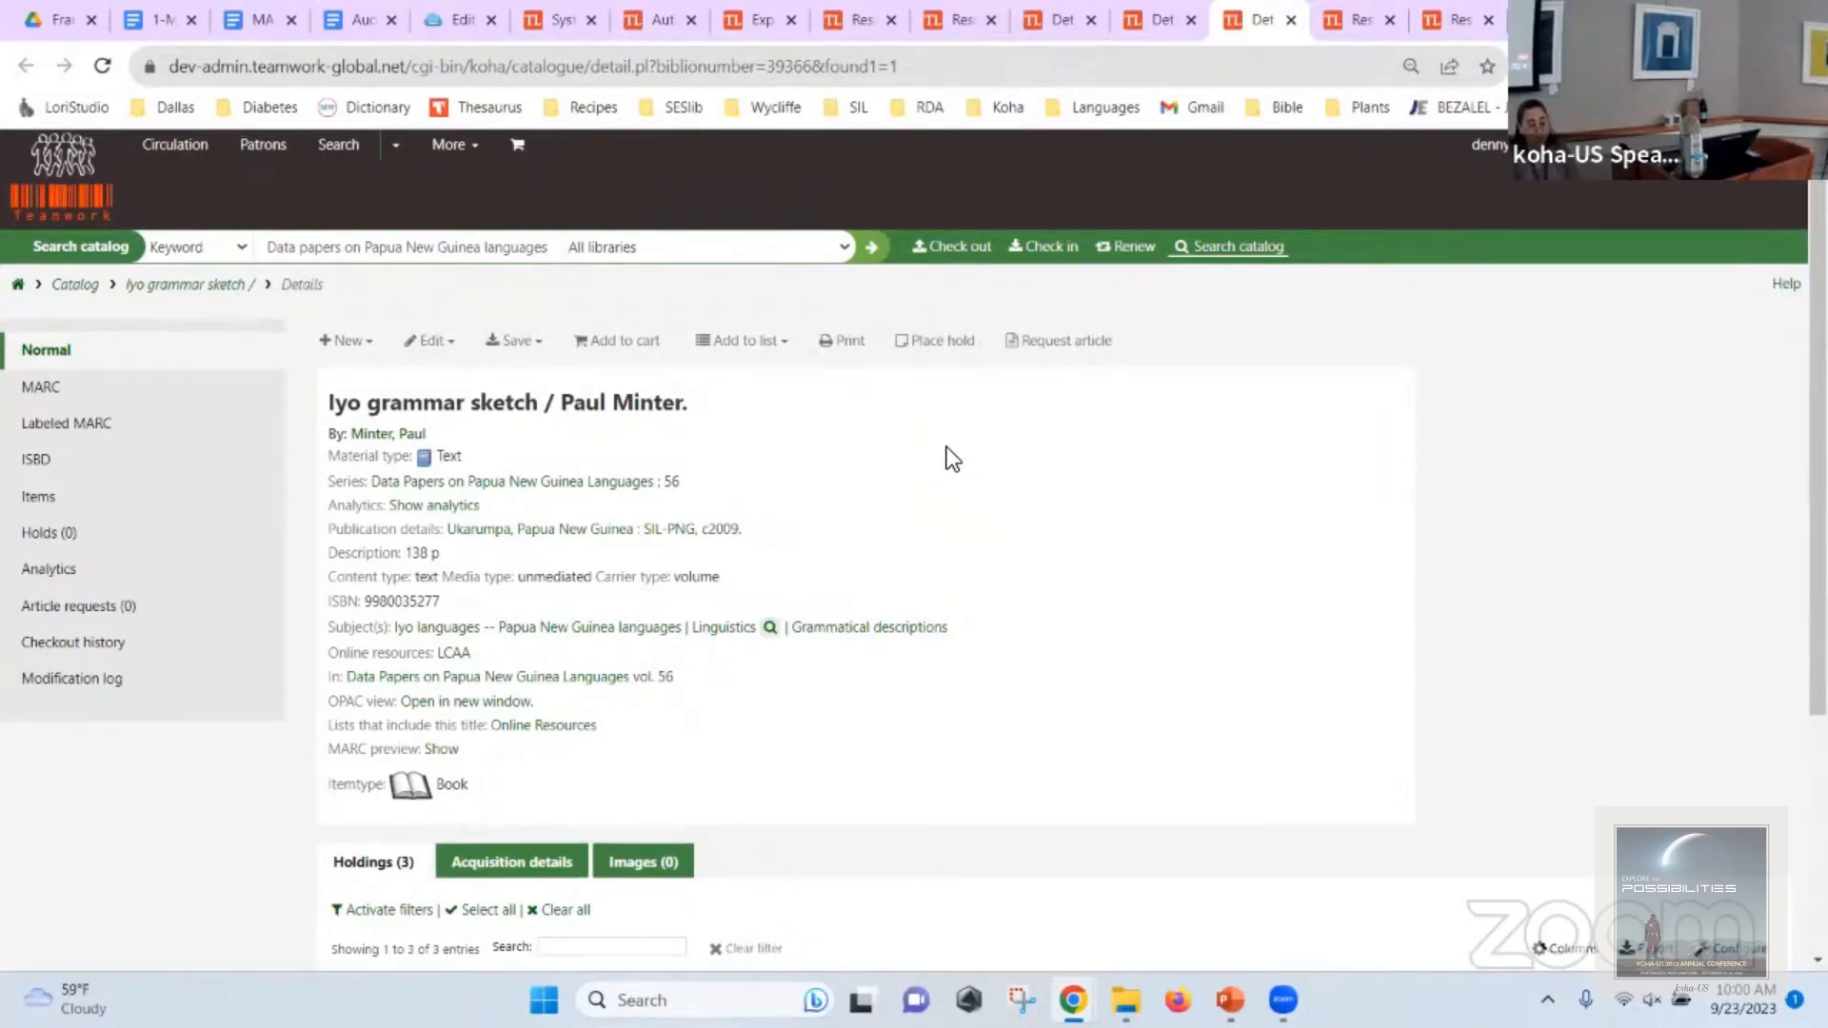
{"action": "scroll", "coordinate": [952, 459], "scroll_direction": "down", "scroll_amount": 1}
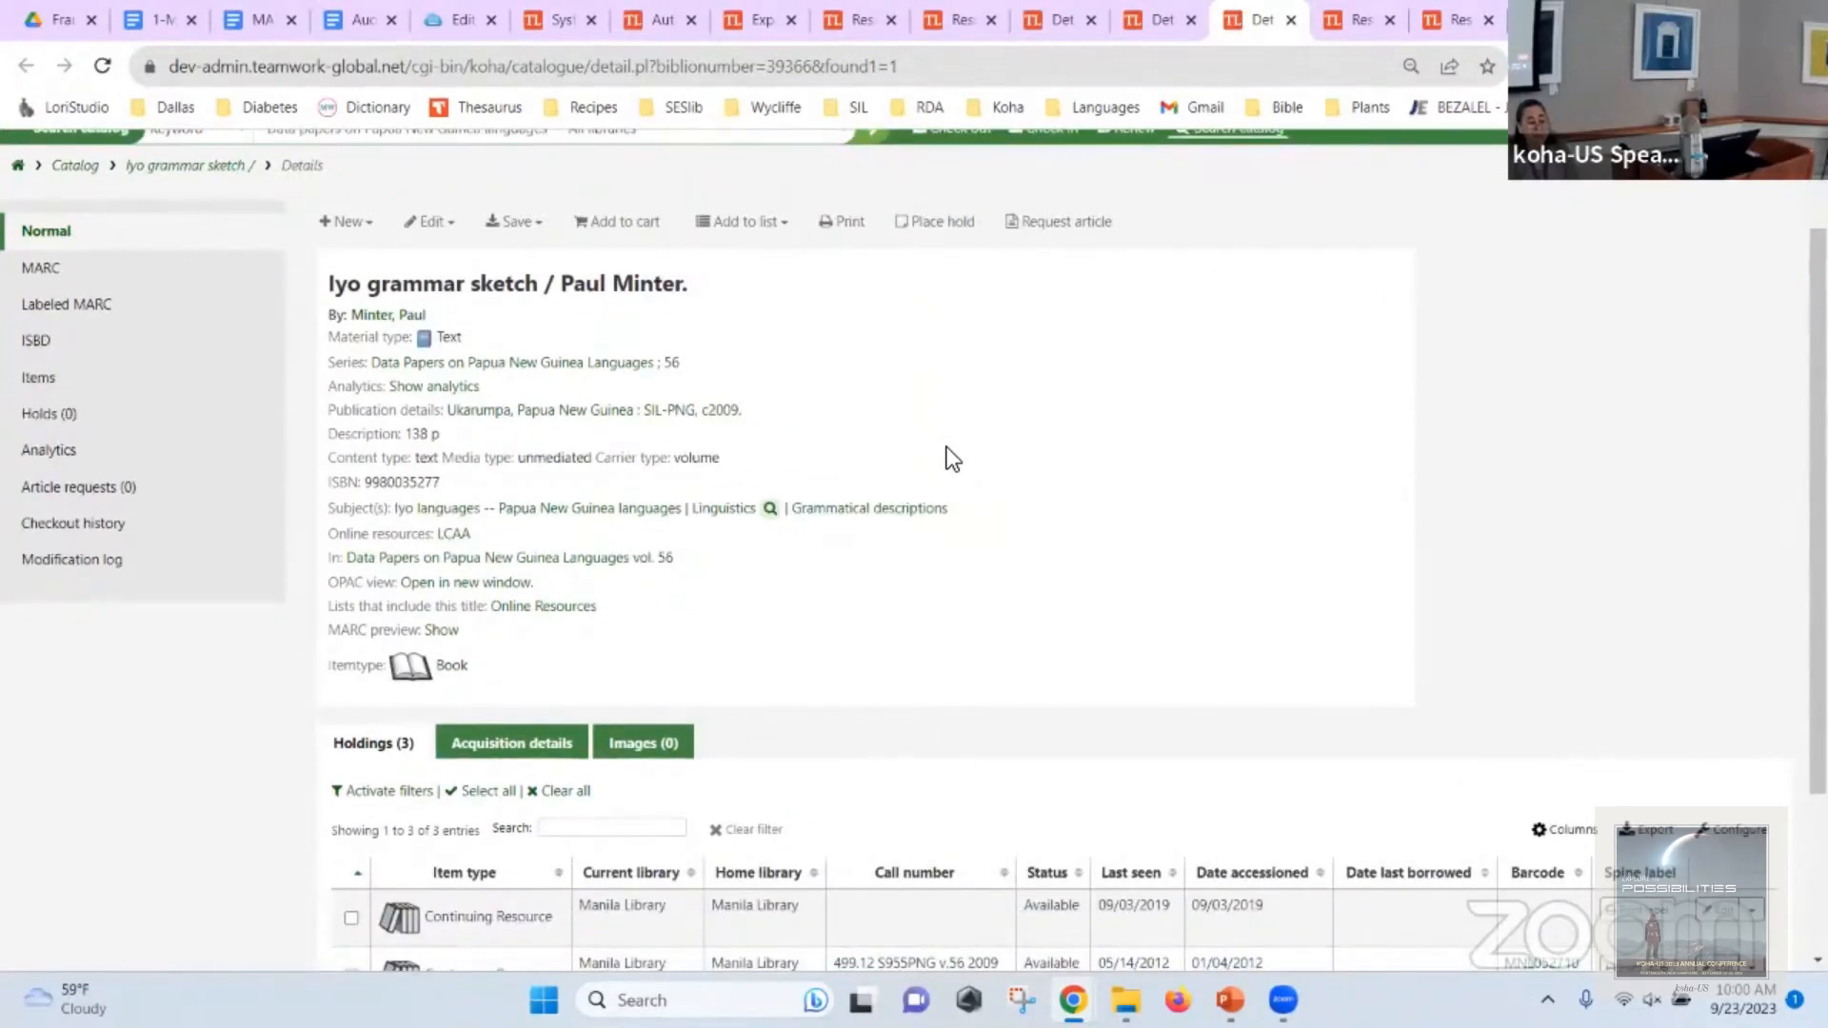
{"action": "scroll", "coordinate": [946, 455], "scroll_direction": "down", "scroll_amount": 2}
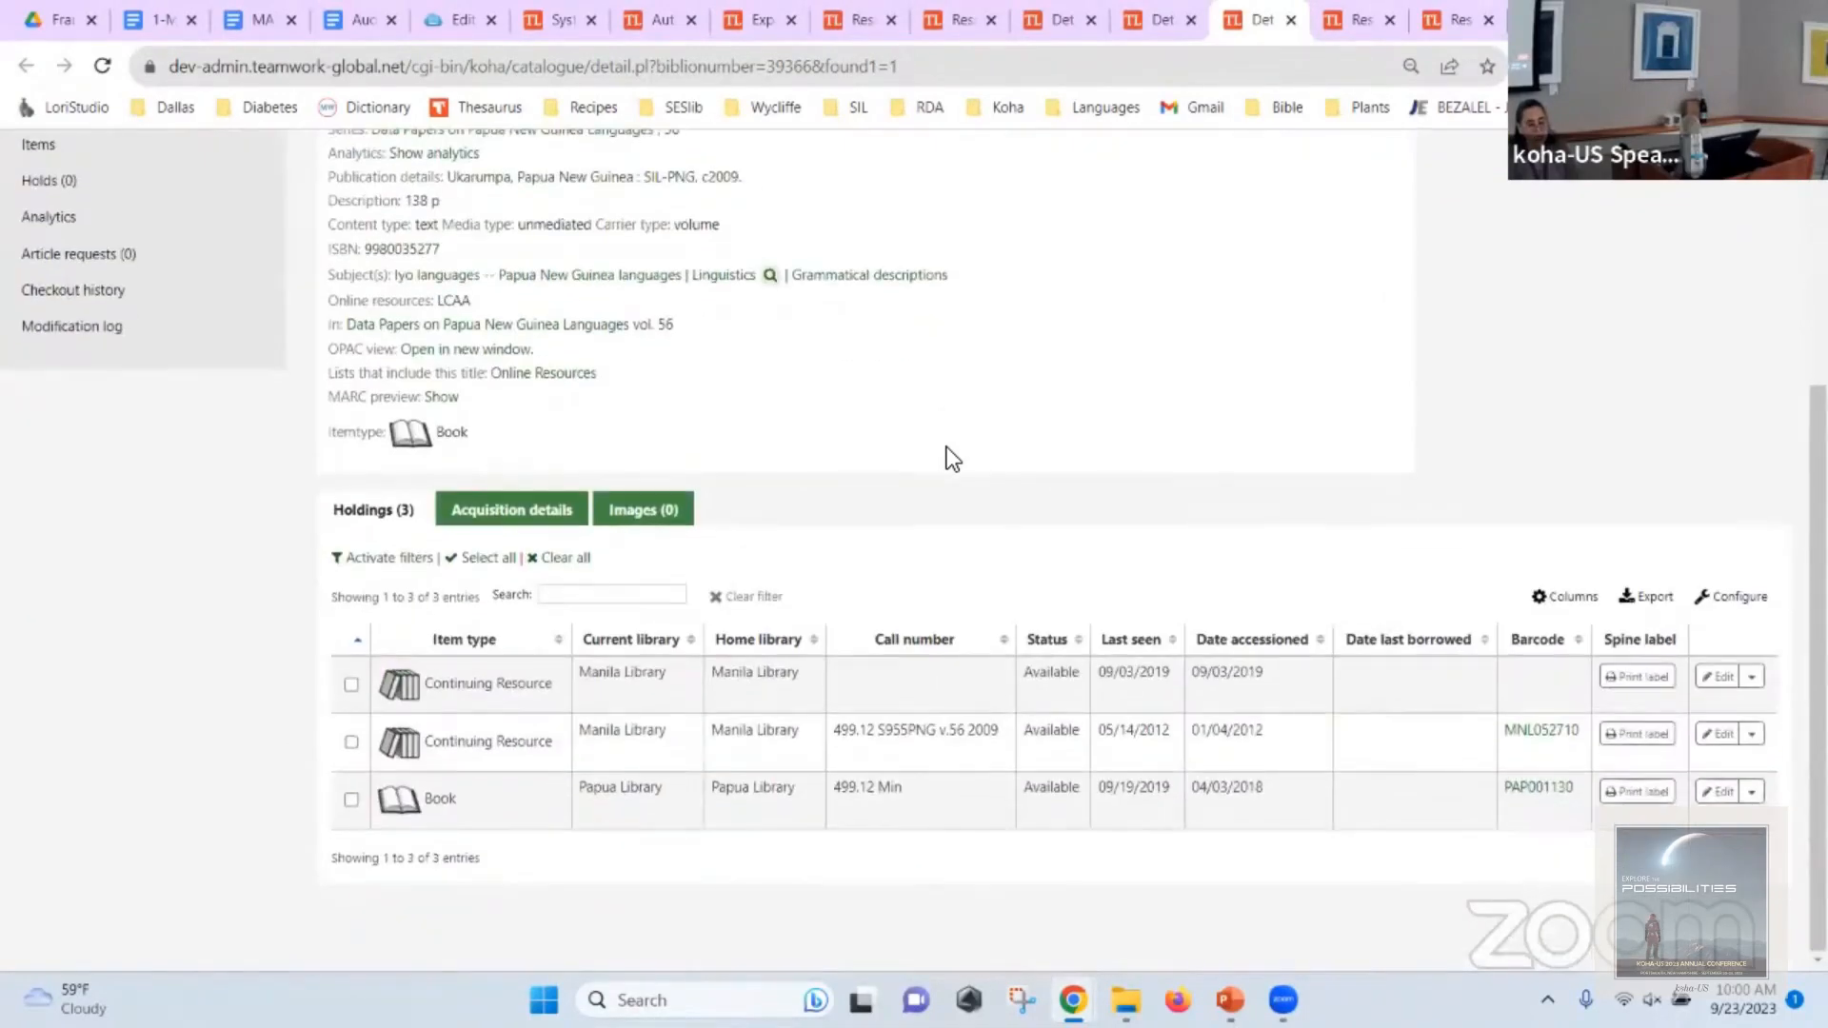
{"action": "scroll", "coordinate": [923, 462], "scroll_direction": "up", "scroll_amount": 3}
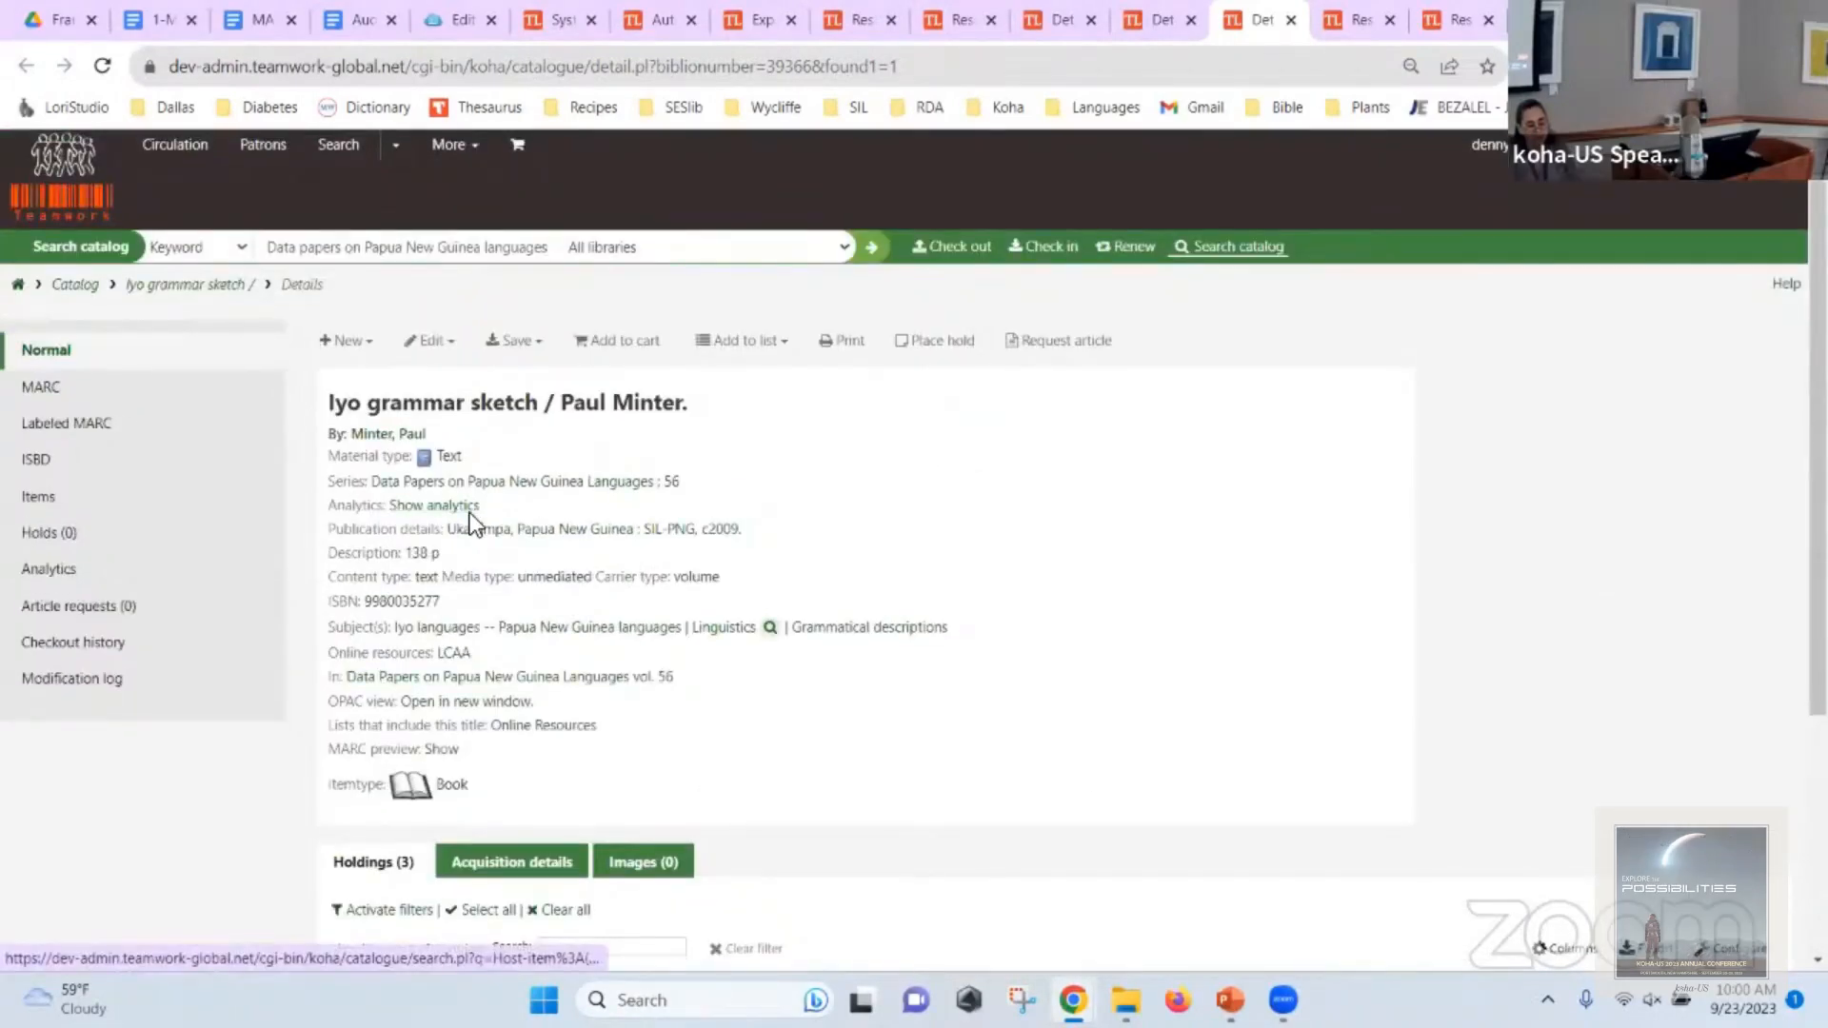
Compare with the series record, and close the Iyo grammar sketch tab and the search results tab beside it.
{"action": "left_click", "coordinate": [1169, 17]}
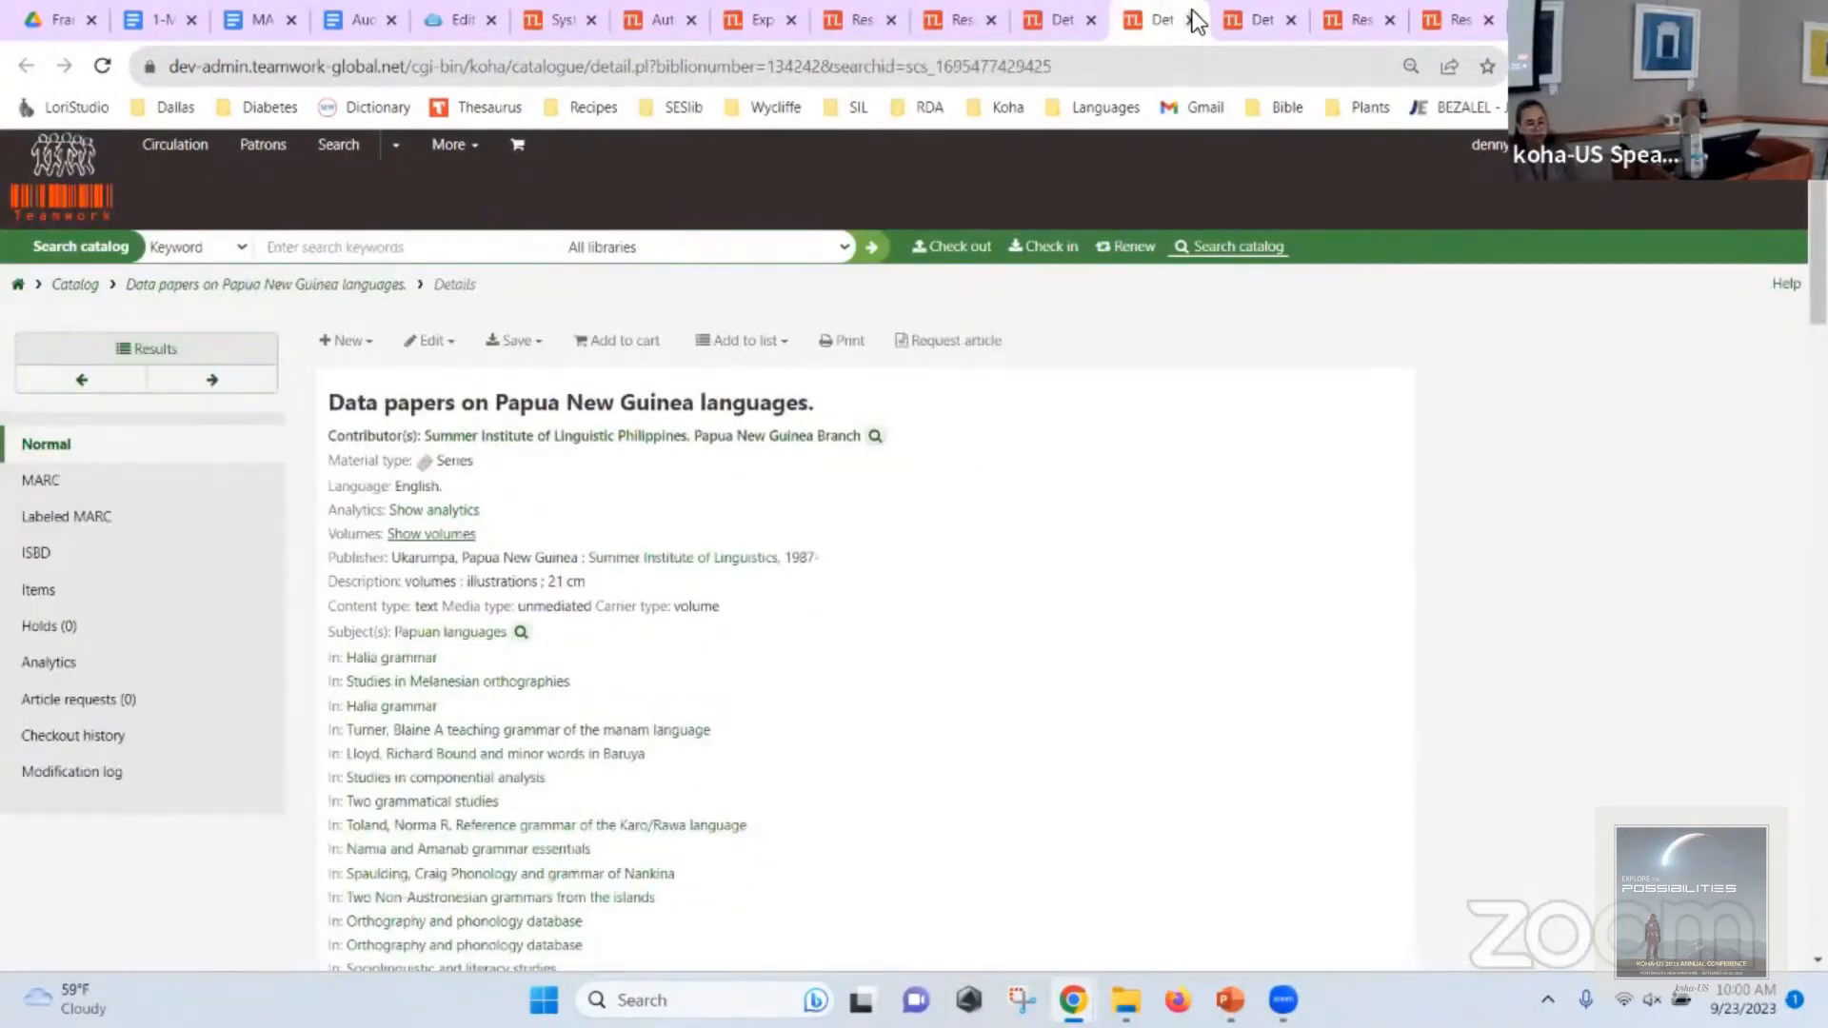
{"action": "left_click", "coordinate": [1264, 21]}
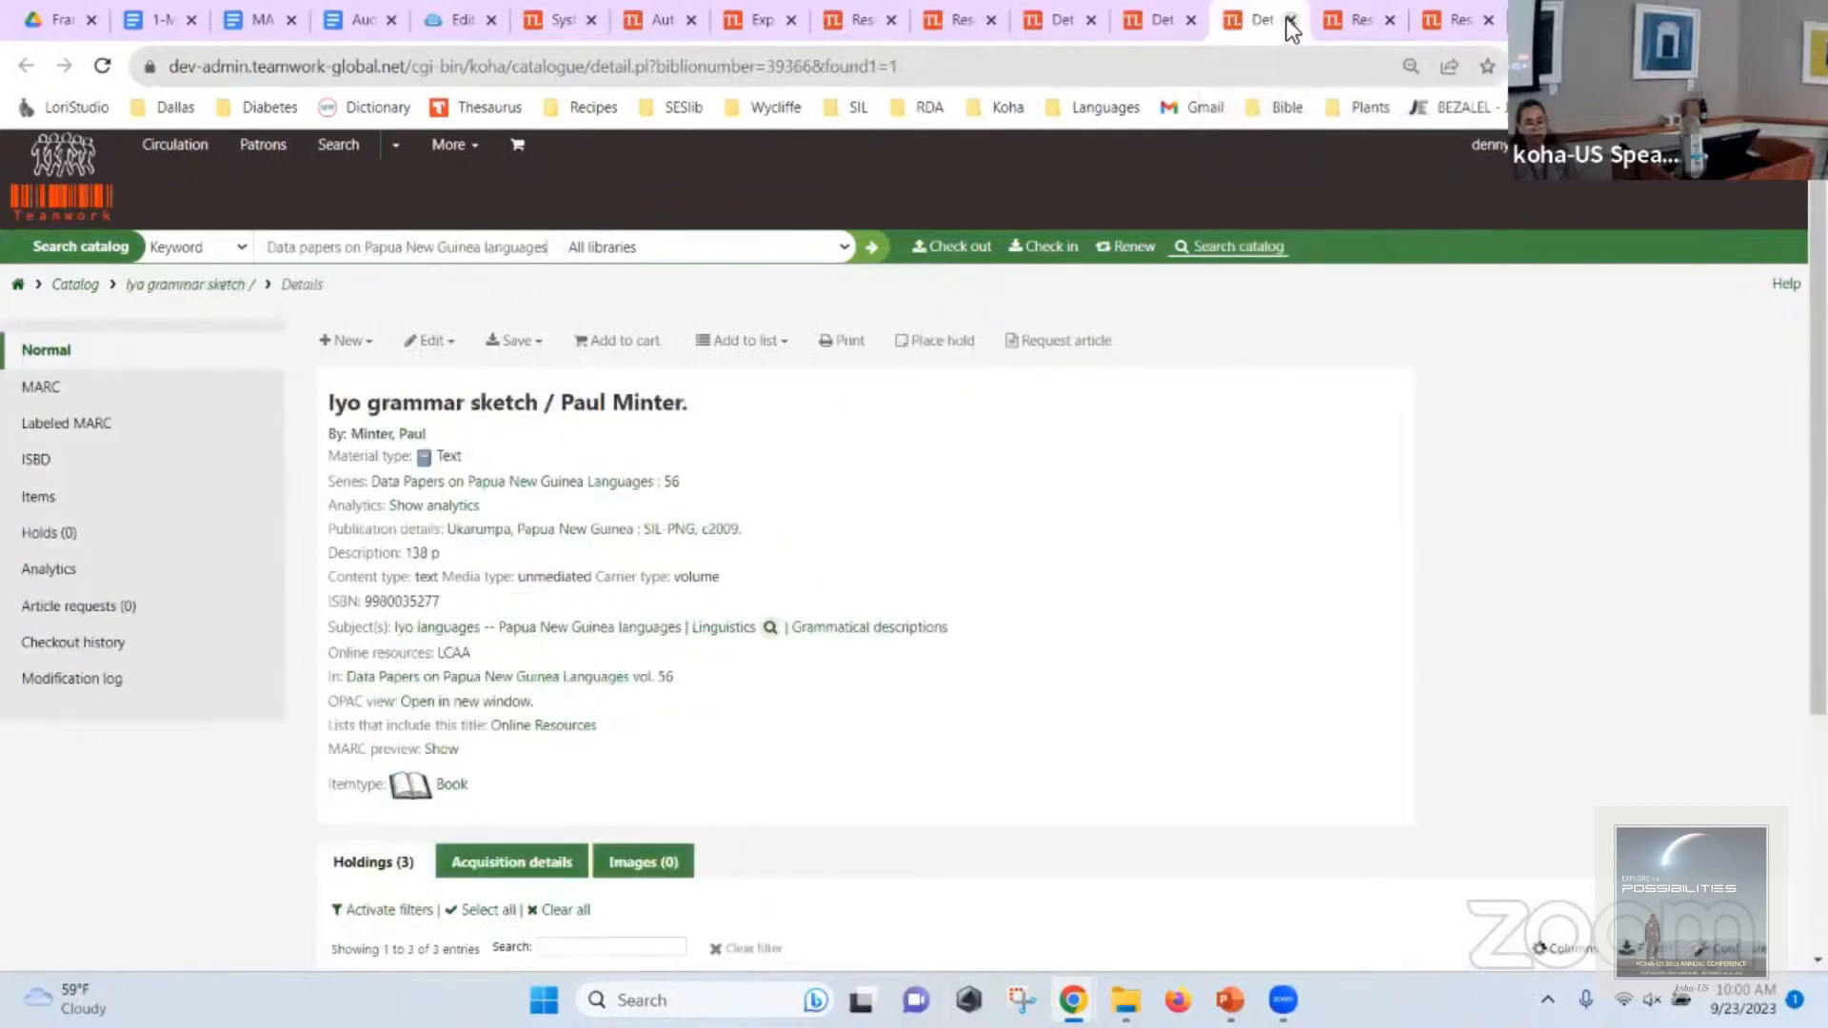
{"action": "left_click", "coordinate": [1290, 20]}
{"action": "left_click", "coordinate": [1291, 20]}
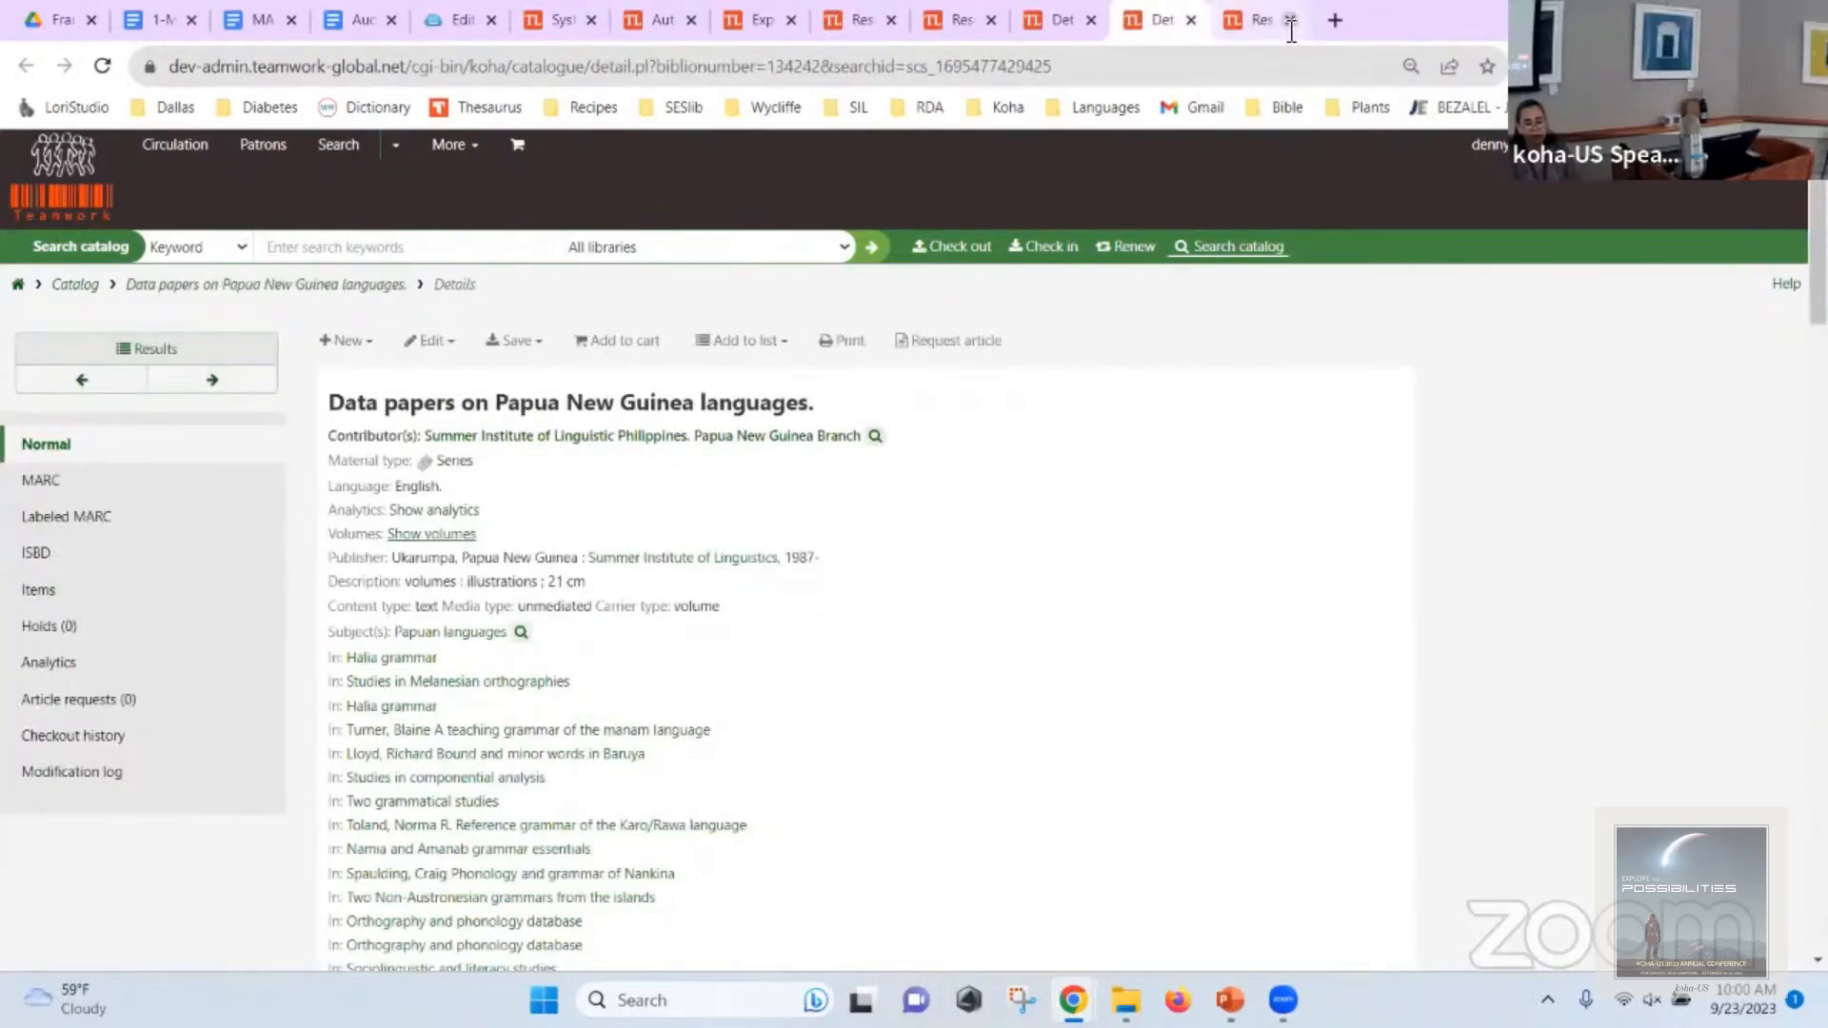
Reopen Show analytics from the series record in a new tab and examine the resulting record's details and holdings.
{"action": "right_click", "coordinate": [441, 514]}
{"action": "left_click", "coordinate": [495, 529]}
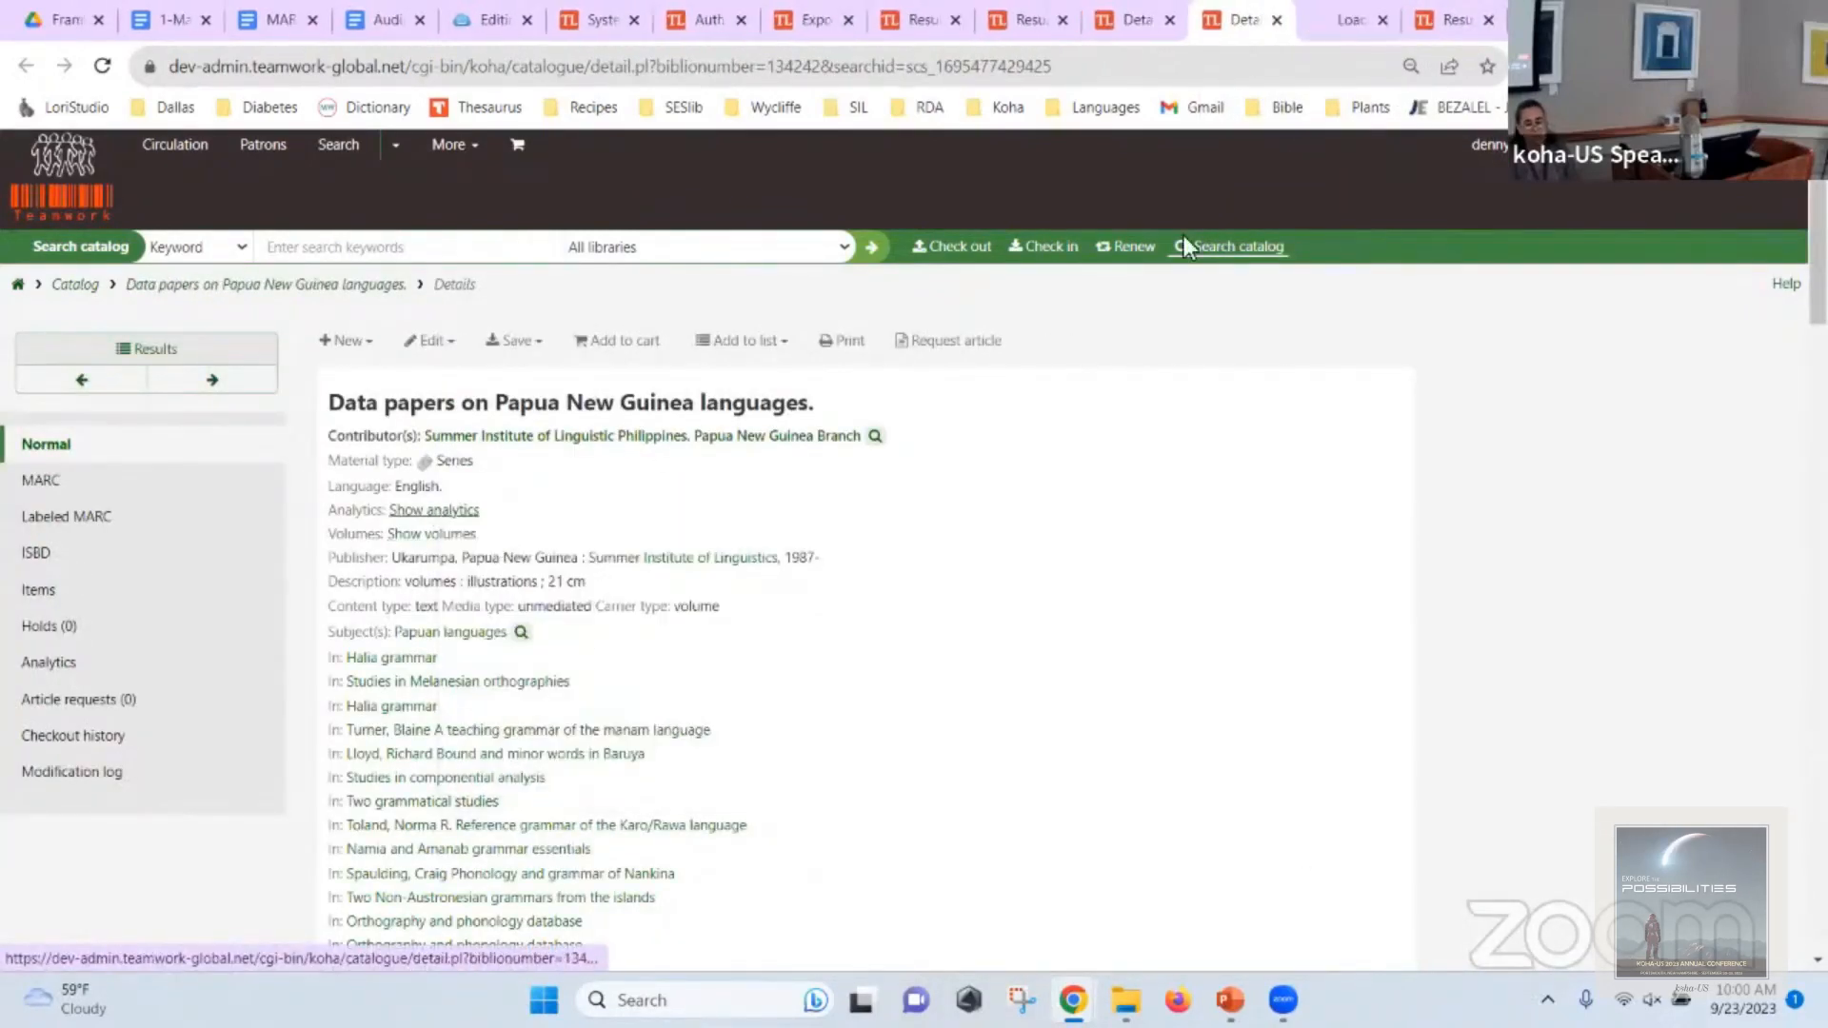
{"action": "left_click", "coordinate": [1342, 20]}
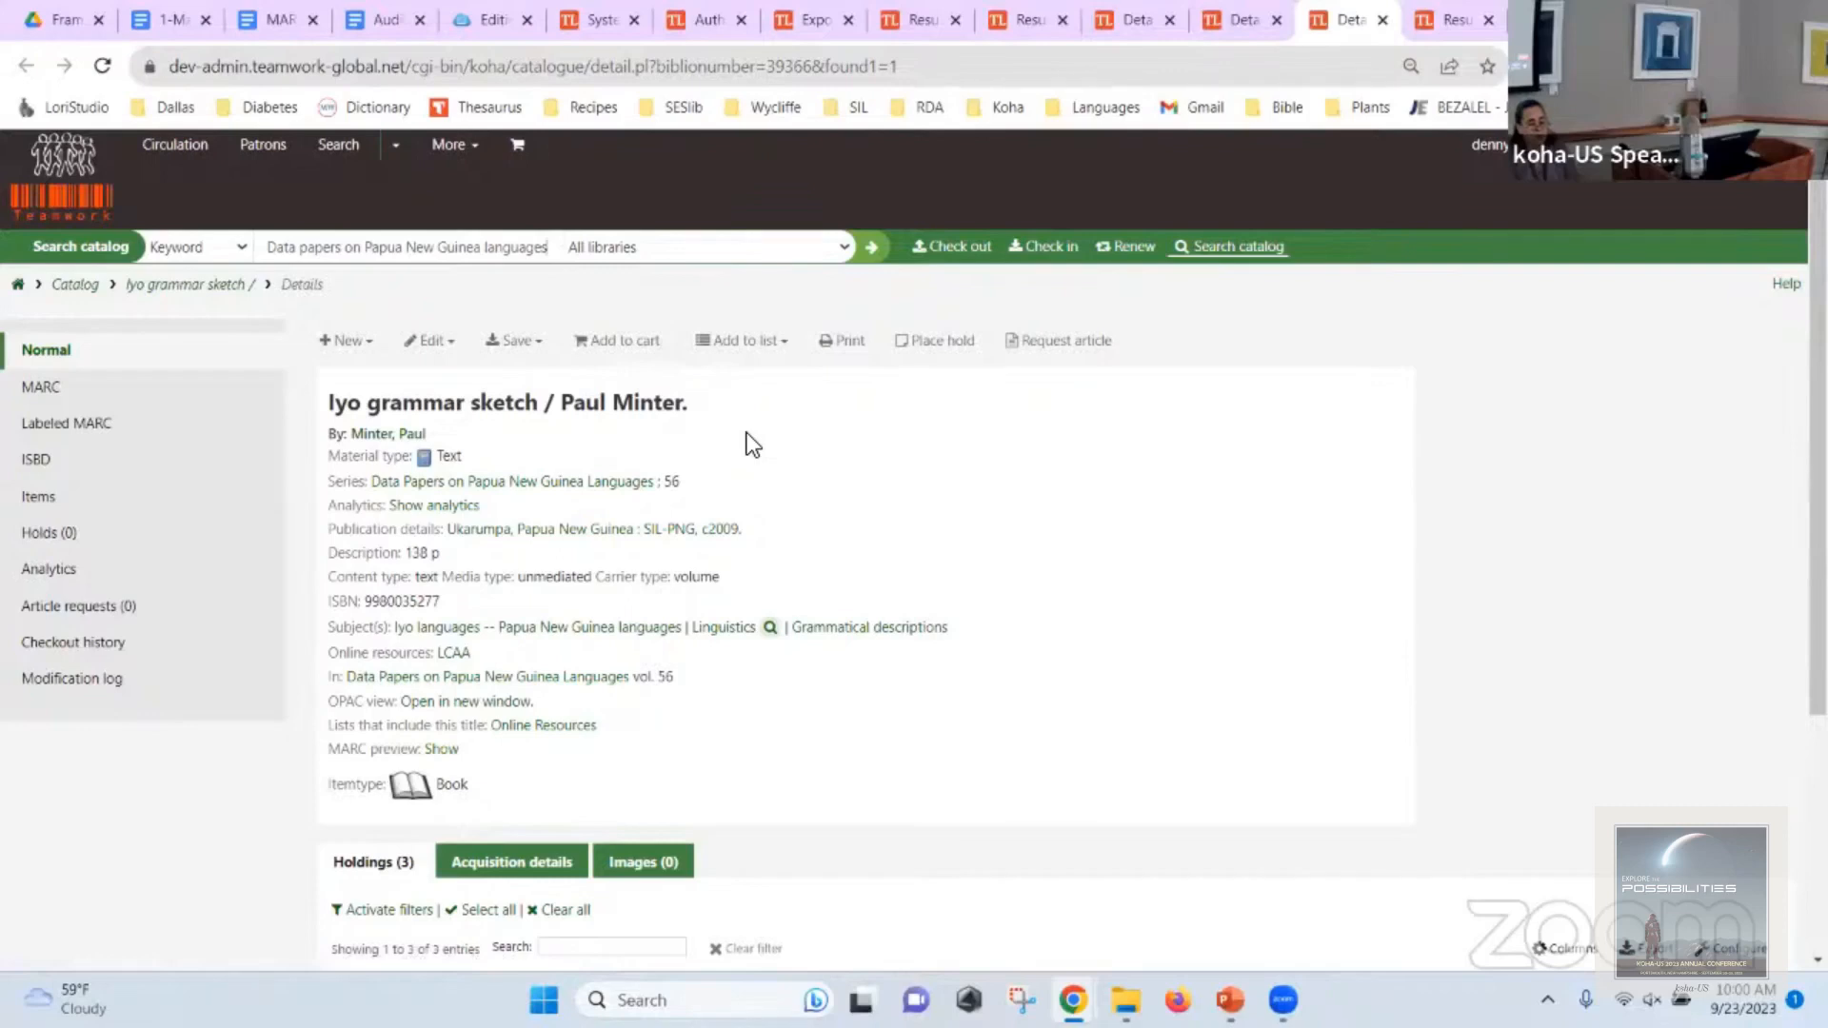
{"action": "scroll", "coordinate": [747, 433], "scroll_direction": "down", "scroll_amount": 3}
{"action": "scroll", "coordinate": [735, 442], "scroll_direction": "down", "scroll_amount": 1}
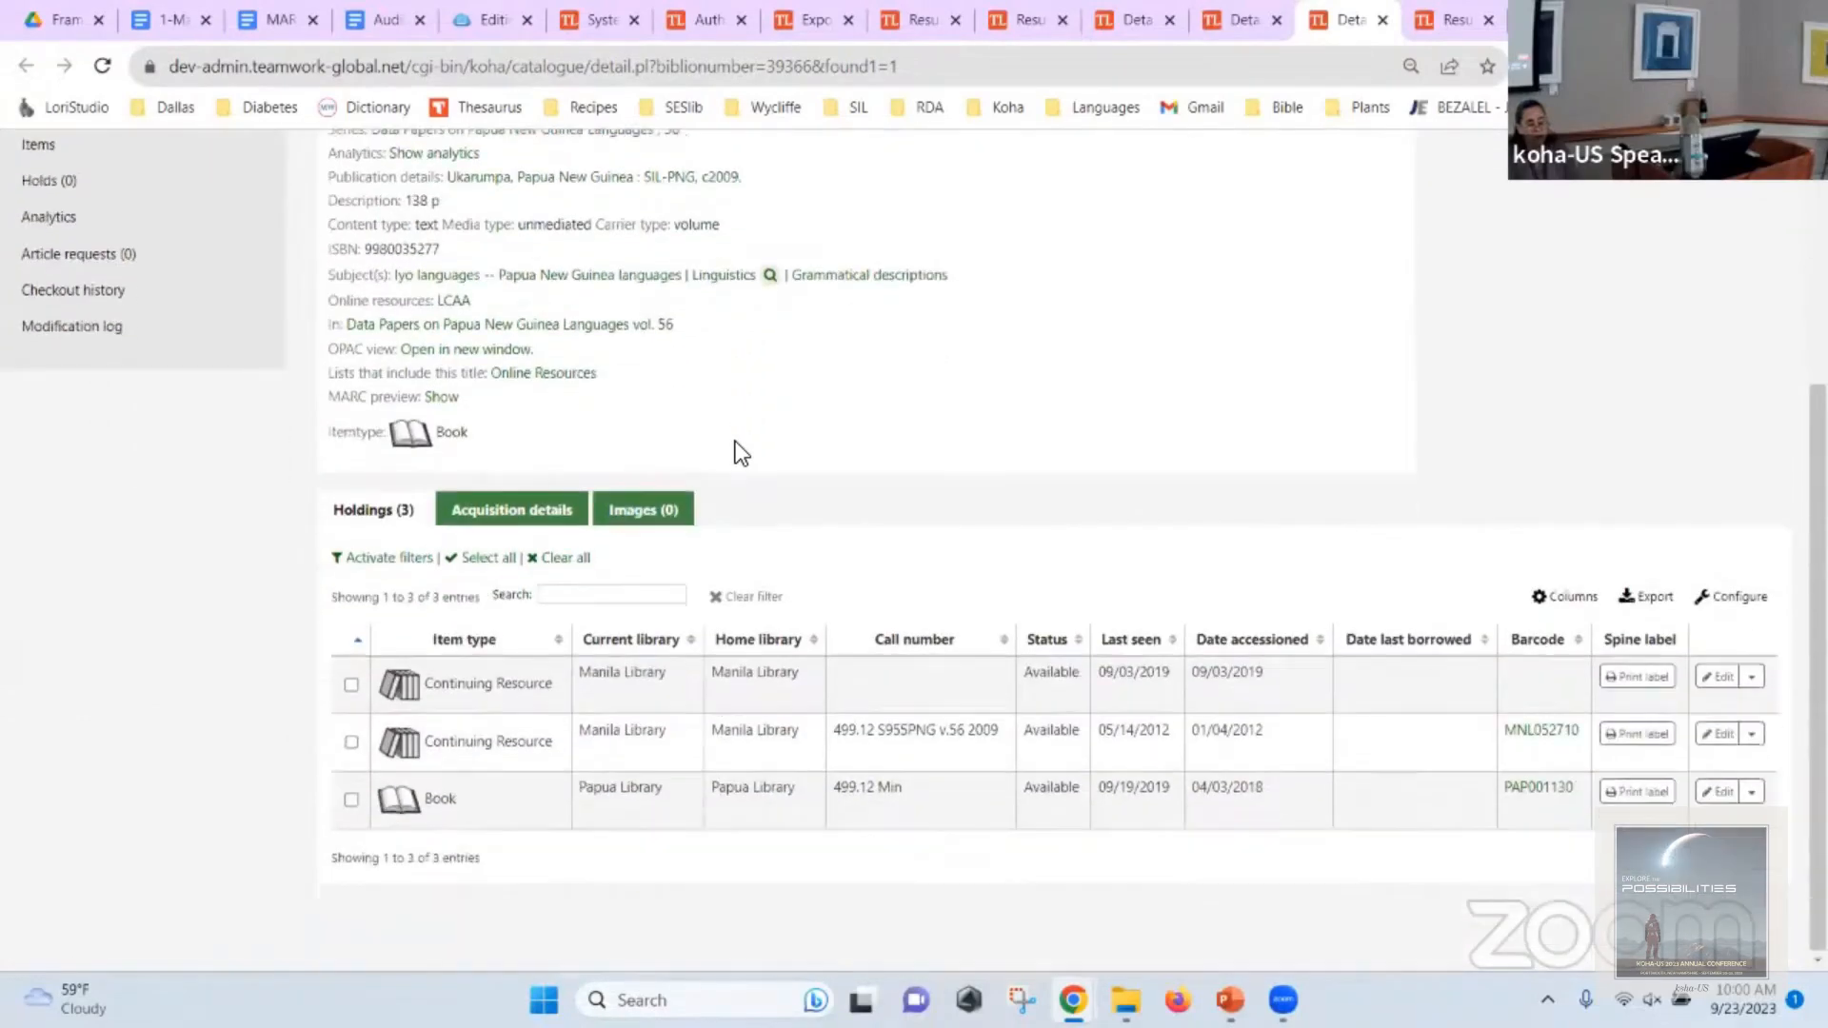
{"action": "scroll", "coordinate": [735, 442], "scroll_direction": "up", "scroll_amount": 4}
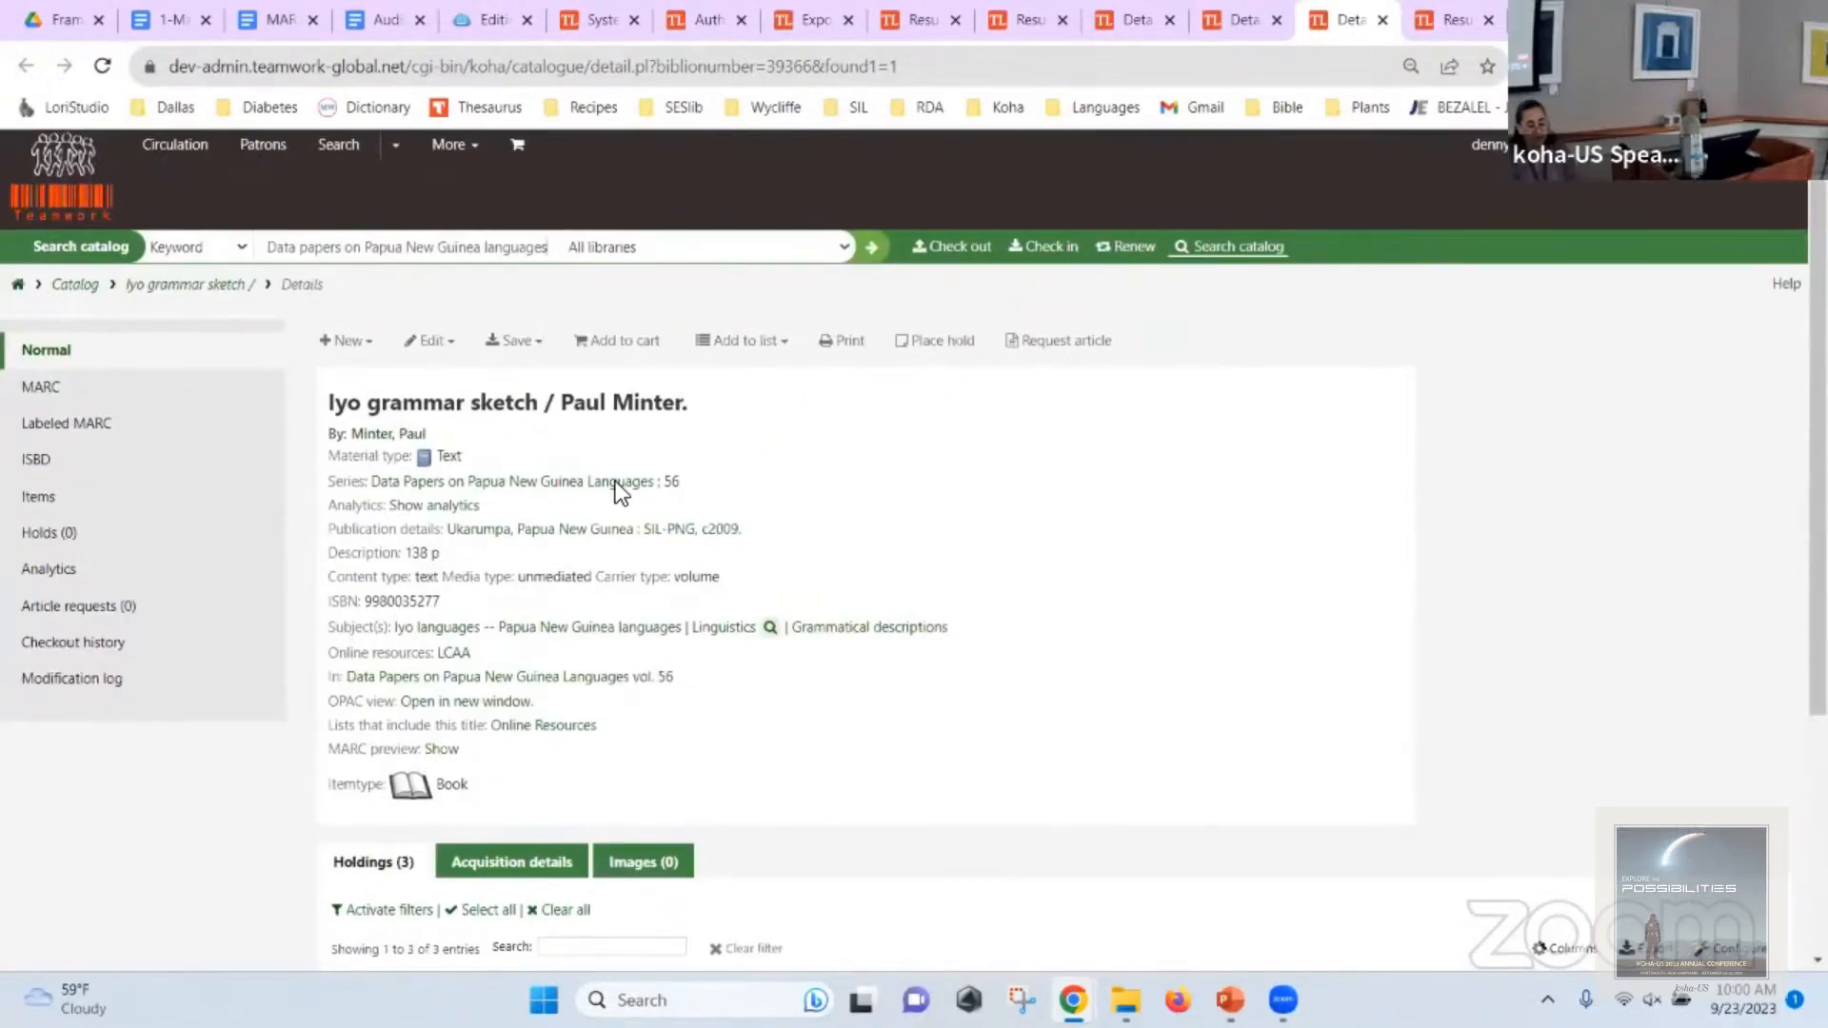
In the library-admin catalog, open the series record's Show volumes results in a new tab, and switch to the PowerPoint presentation.
{"action": "key", "text": "alt+Tab"}
{"action": "key", "text": "alt+Tab"}
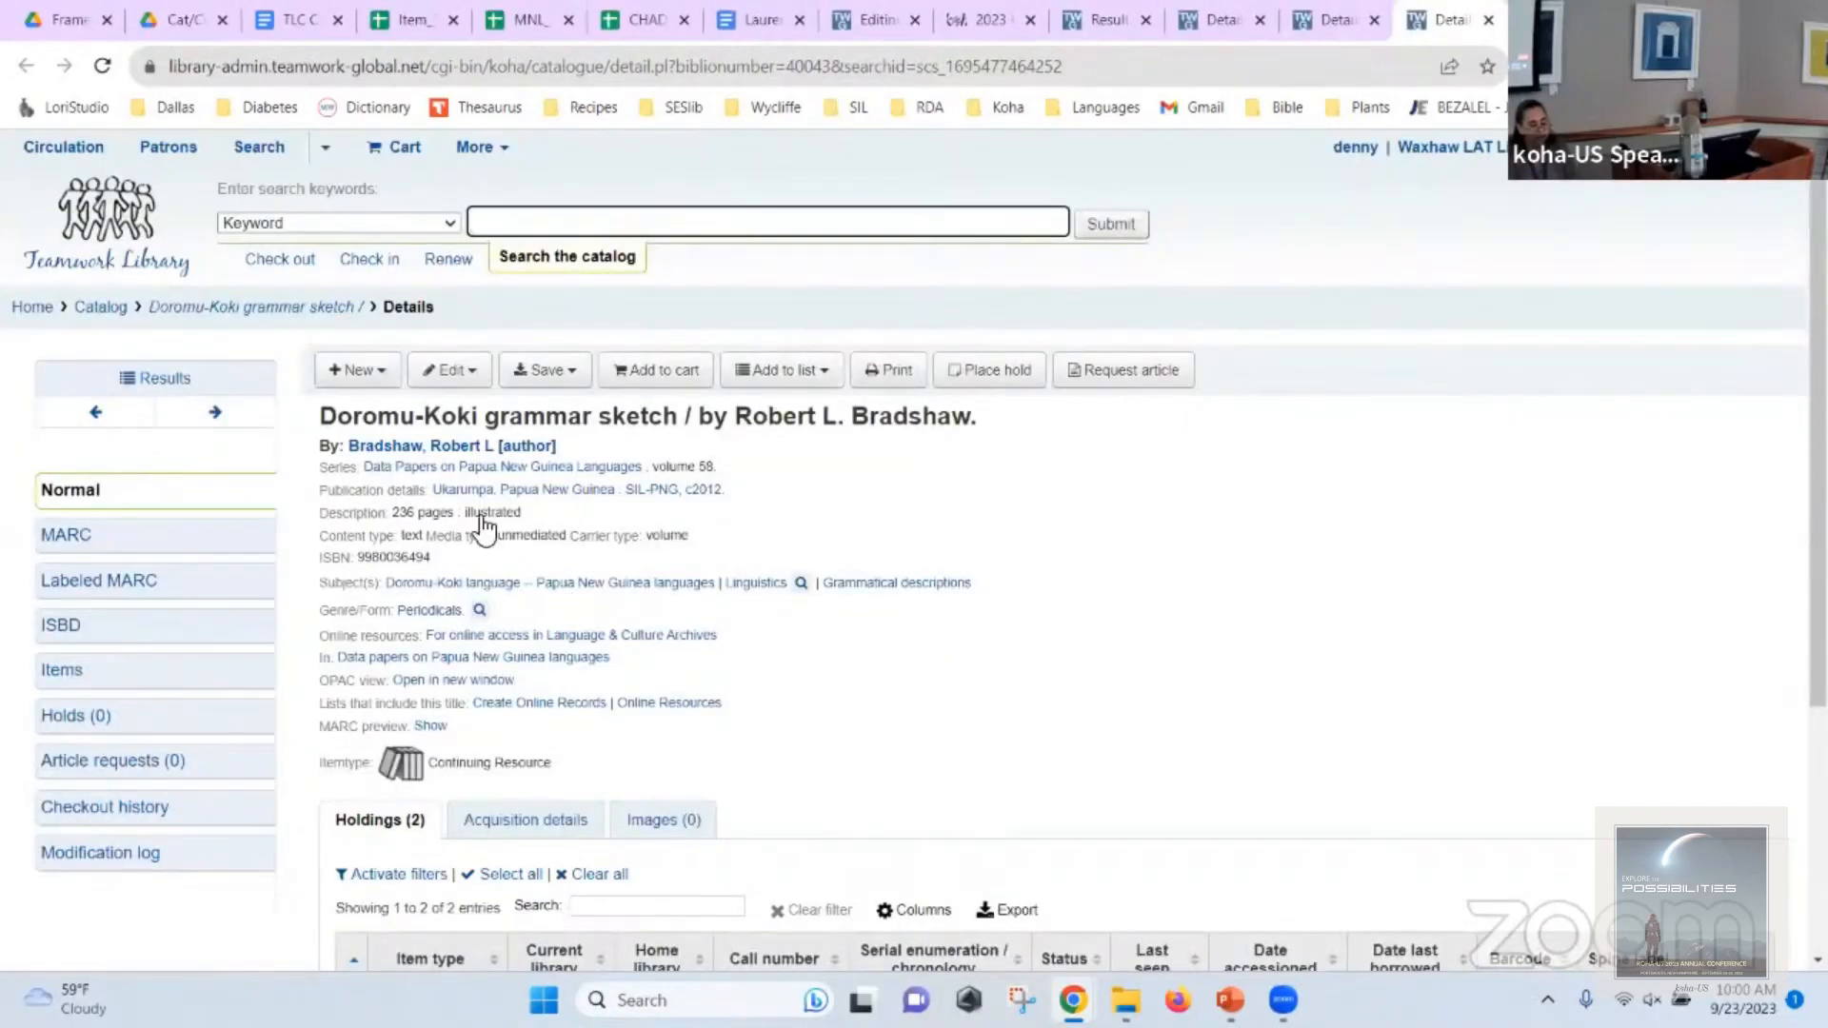
{"action": "left_click", "coordinate": [1342, 19]}
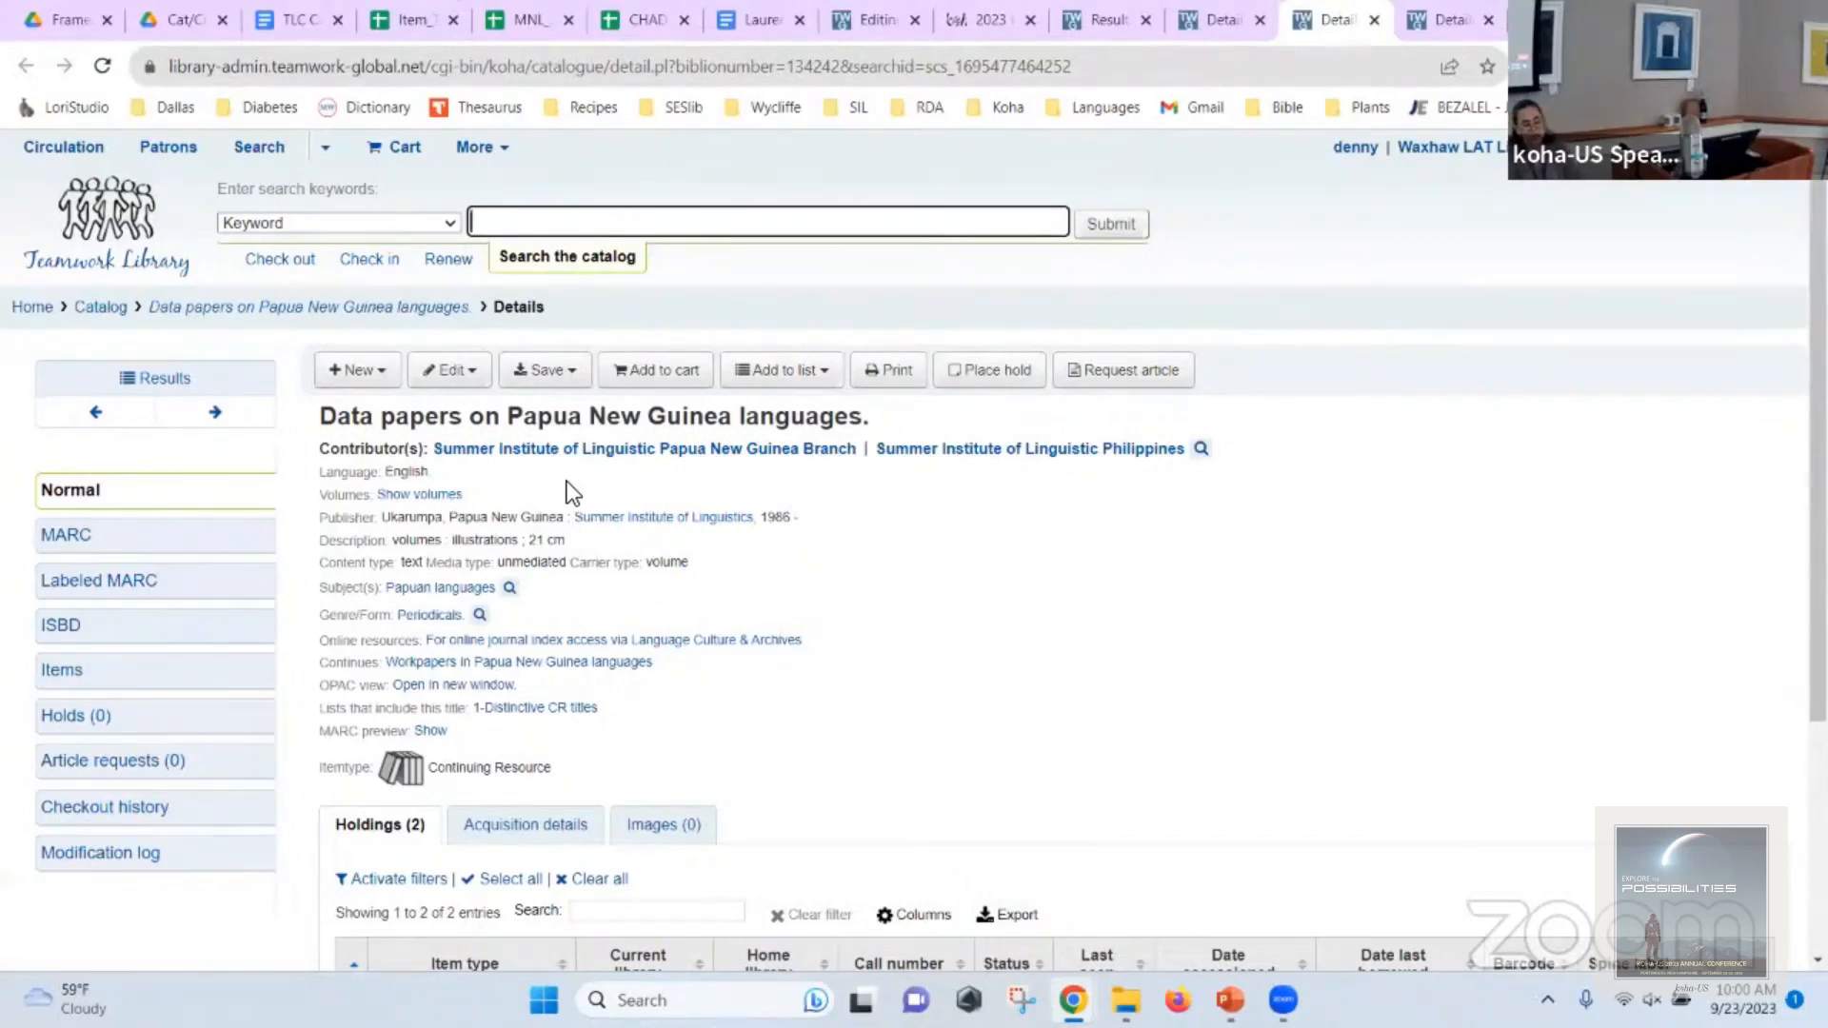
{"action": "right_click", "coordinate": [424, 494]}
{"action": "left_click", "coordinate": [505, 513]}
{"action": "left_click", "coordinate": [1344, 19]}
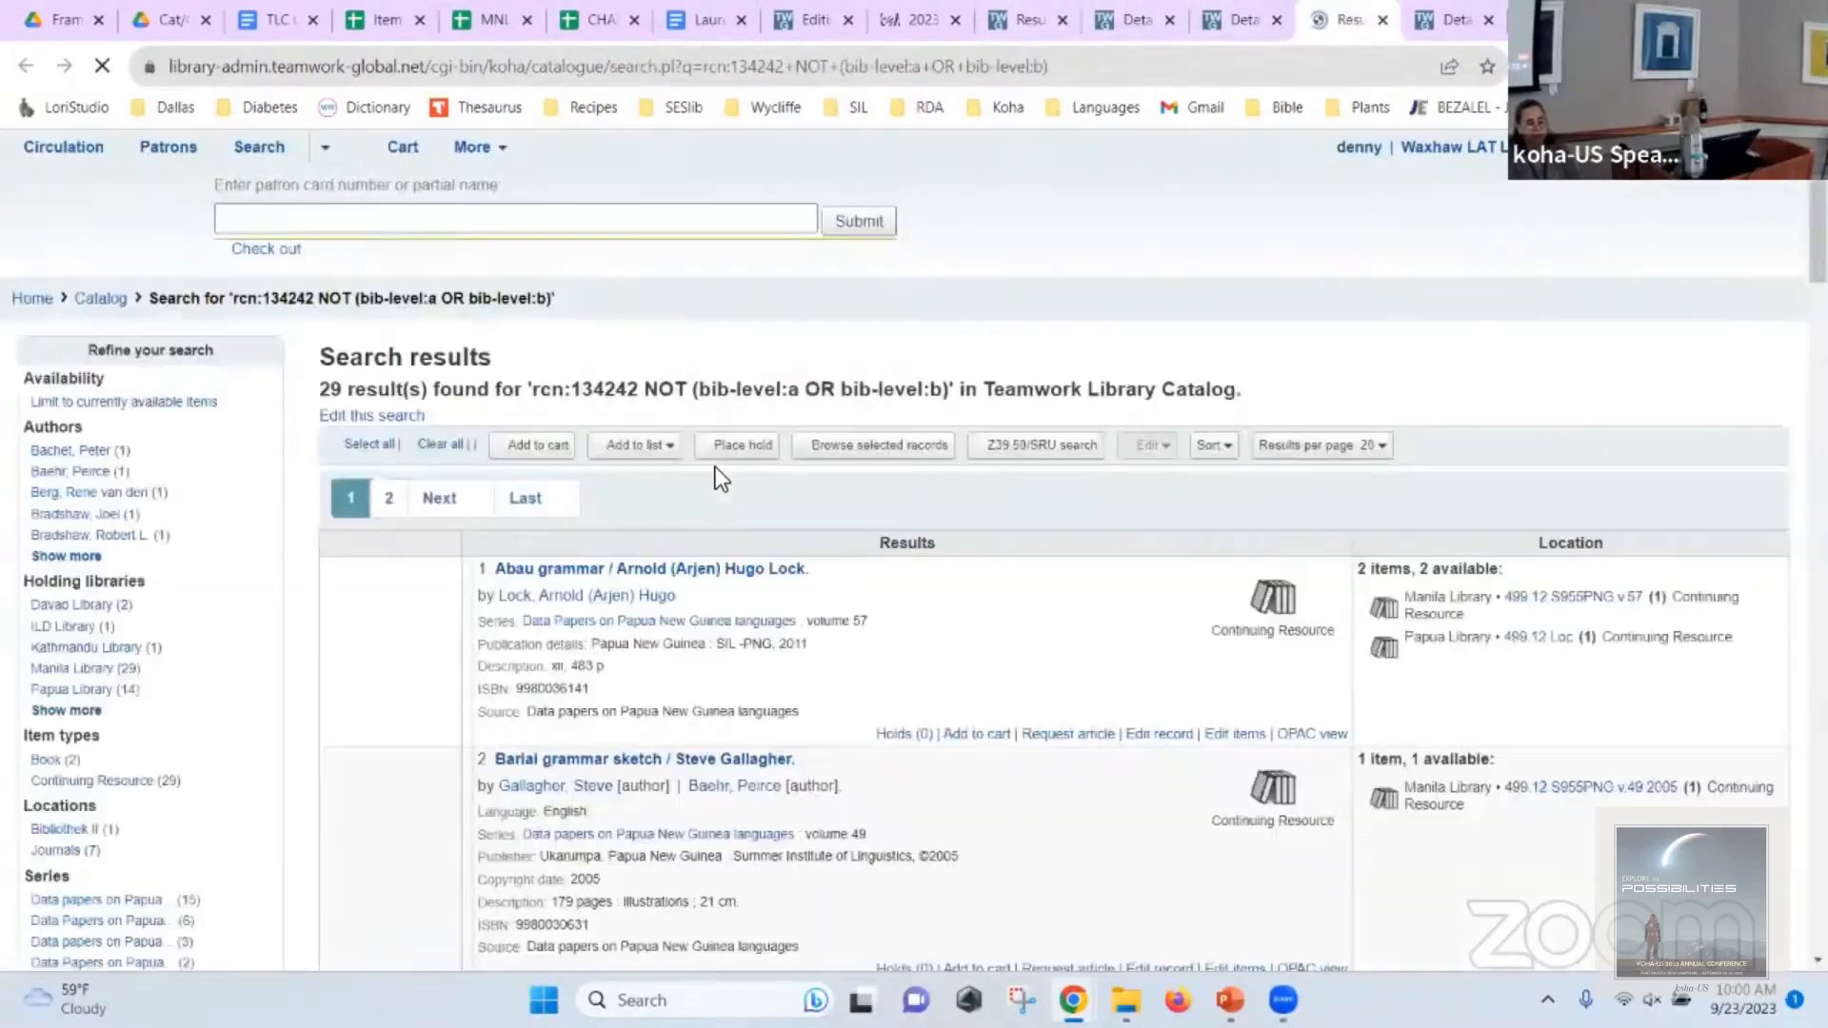
{"action": "key", "text": "alt+Tab"}
{"action": "key", "text": "alt+Tab"}
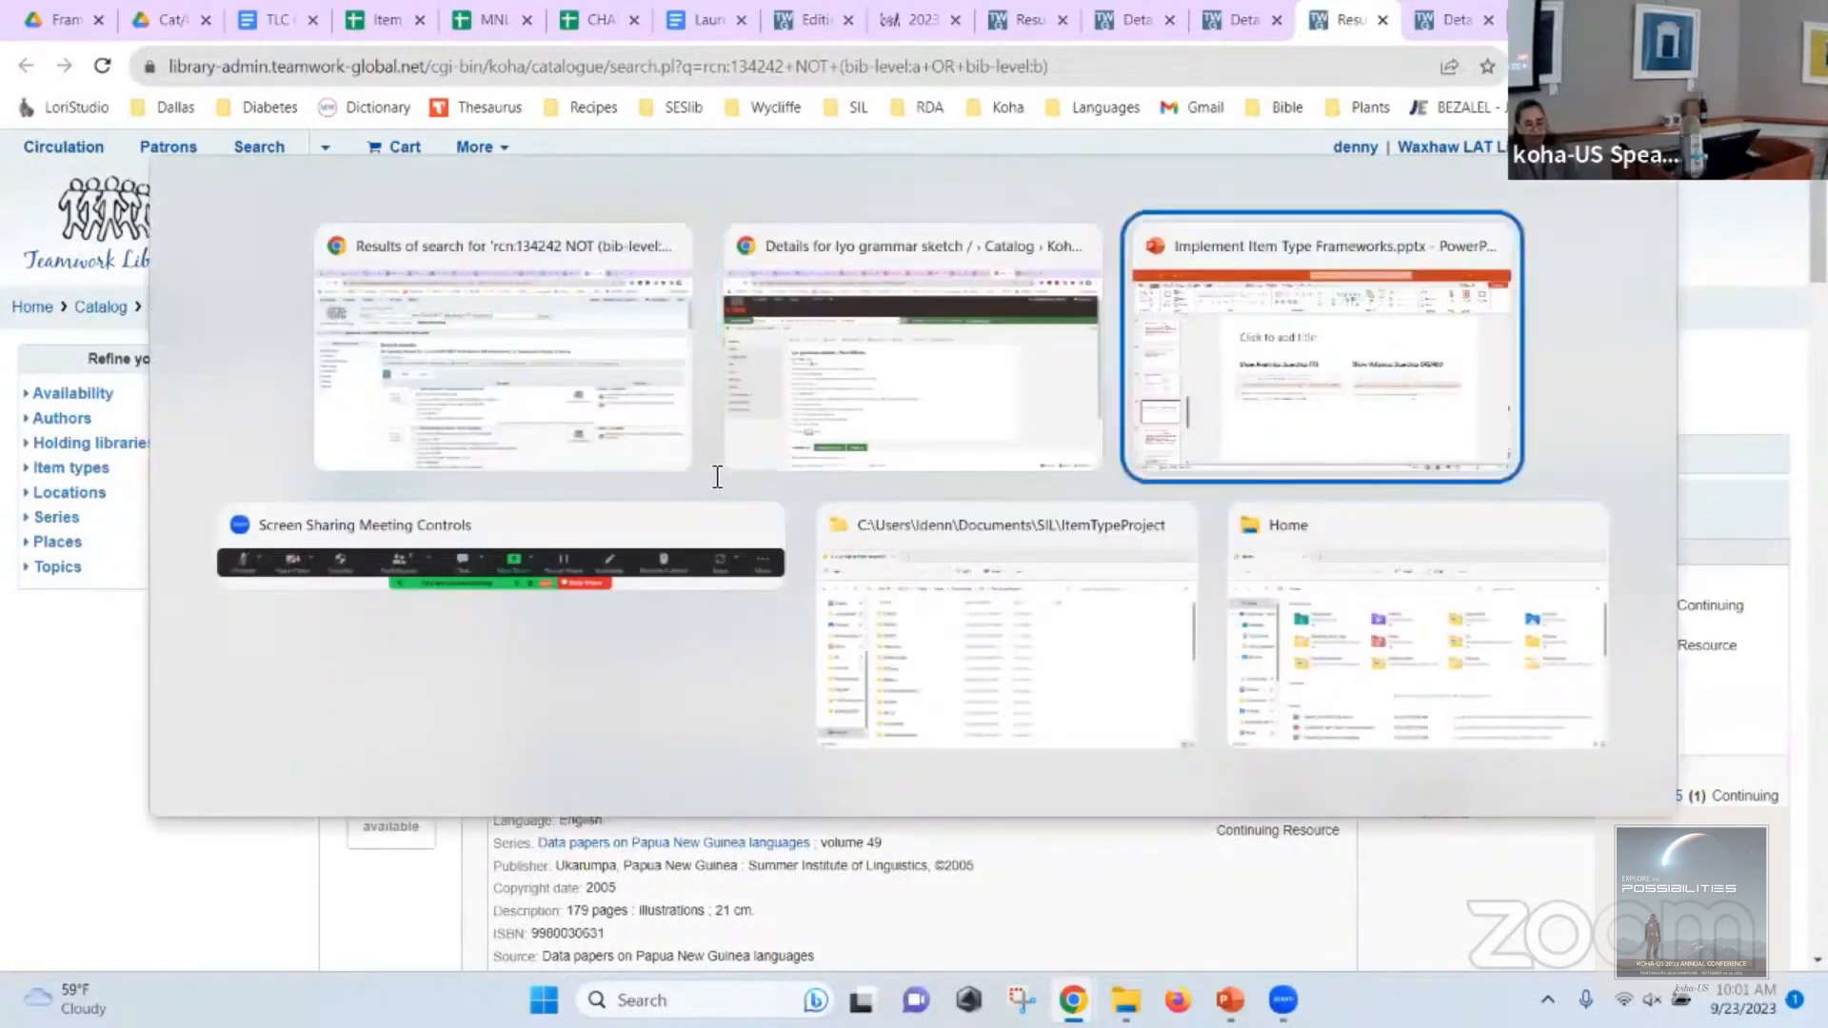
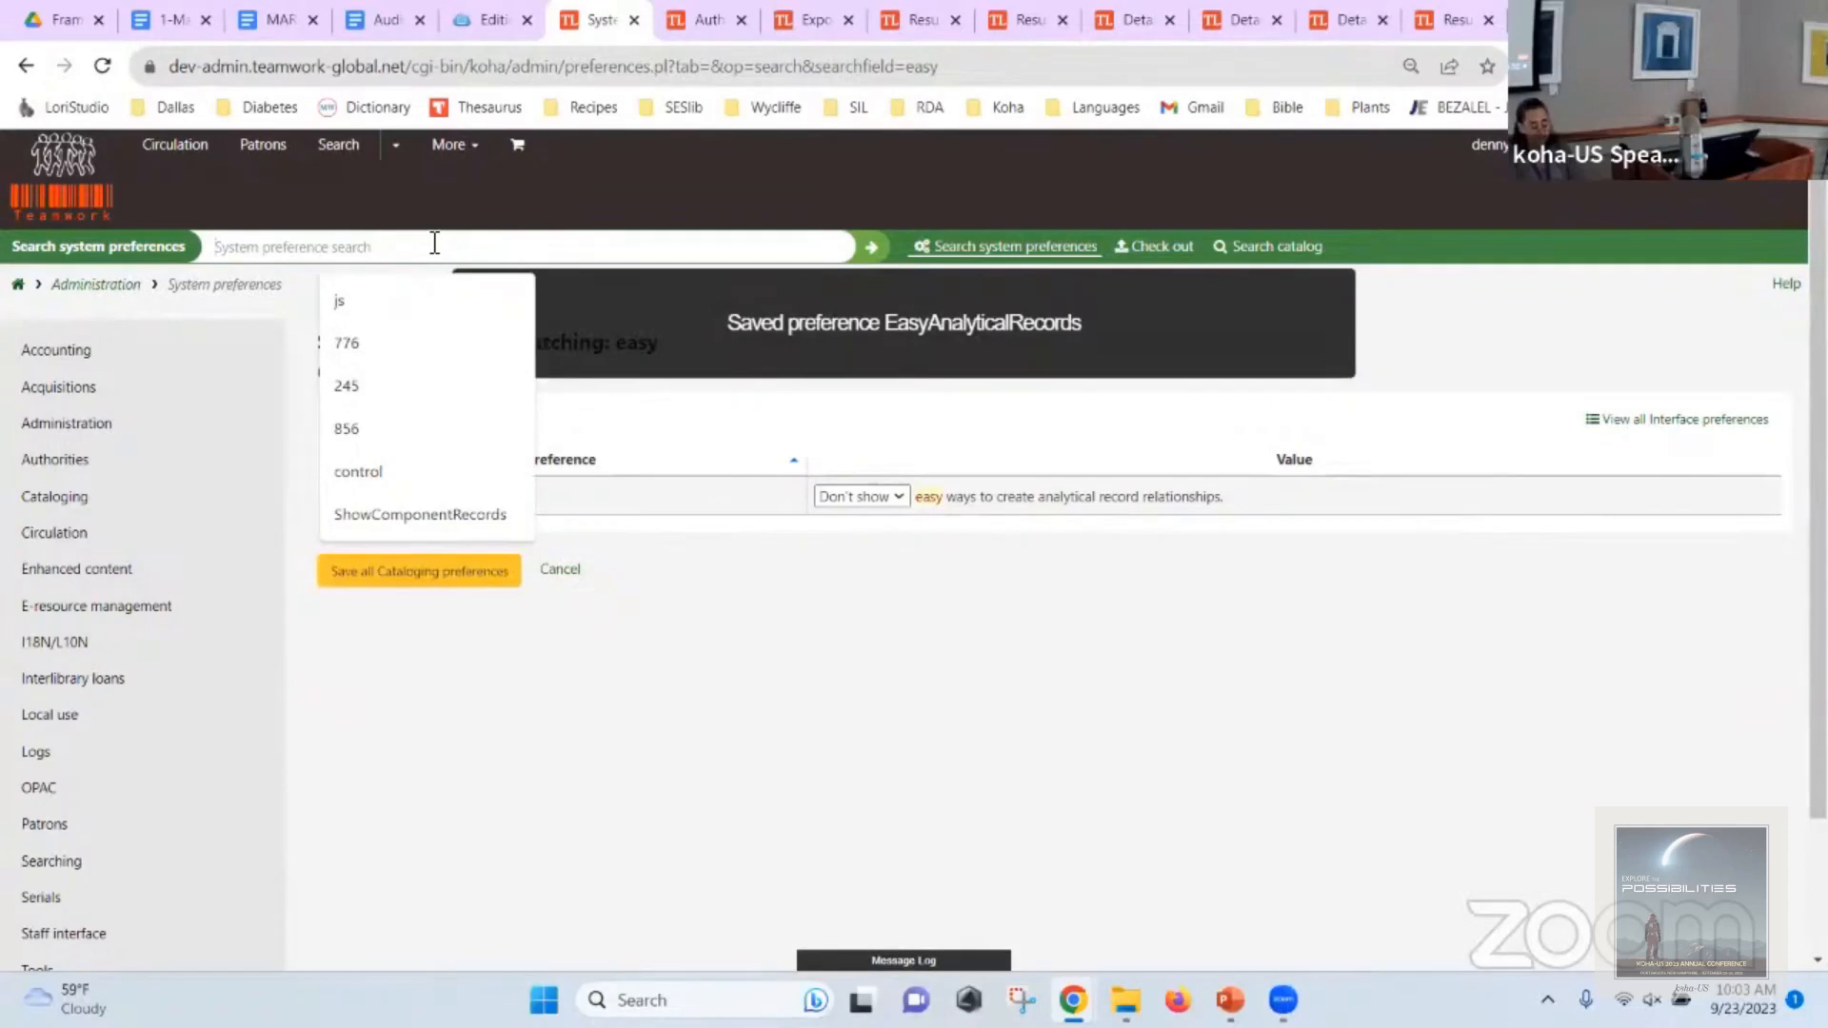
Find the component preferences in dev-admin, set ShowComponentRecords to both staff interface and OPAC, and save the Cataloging preferences.
{"action": "type", "text": "com"}
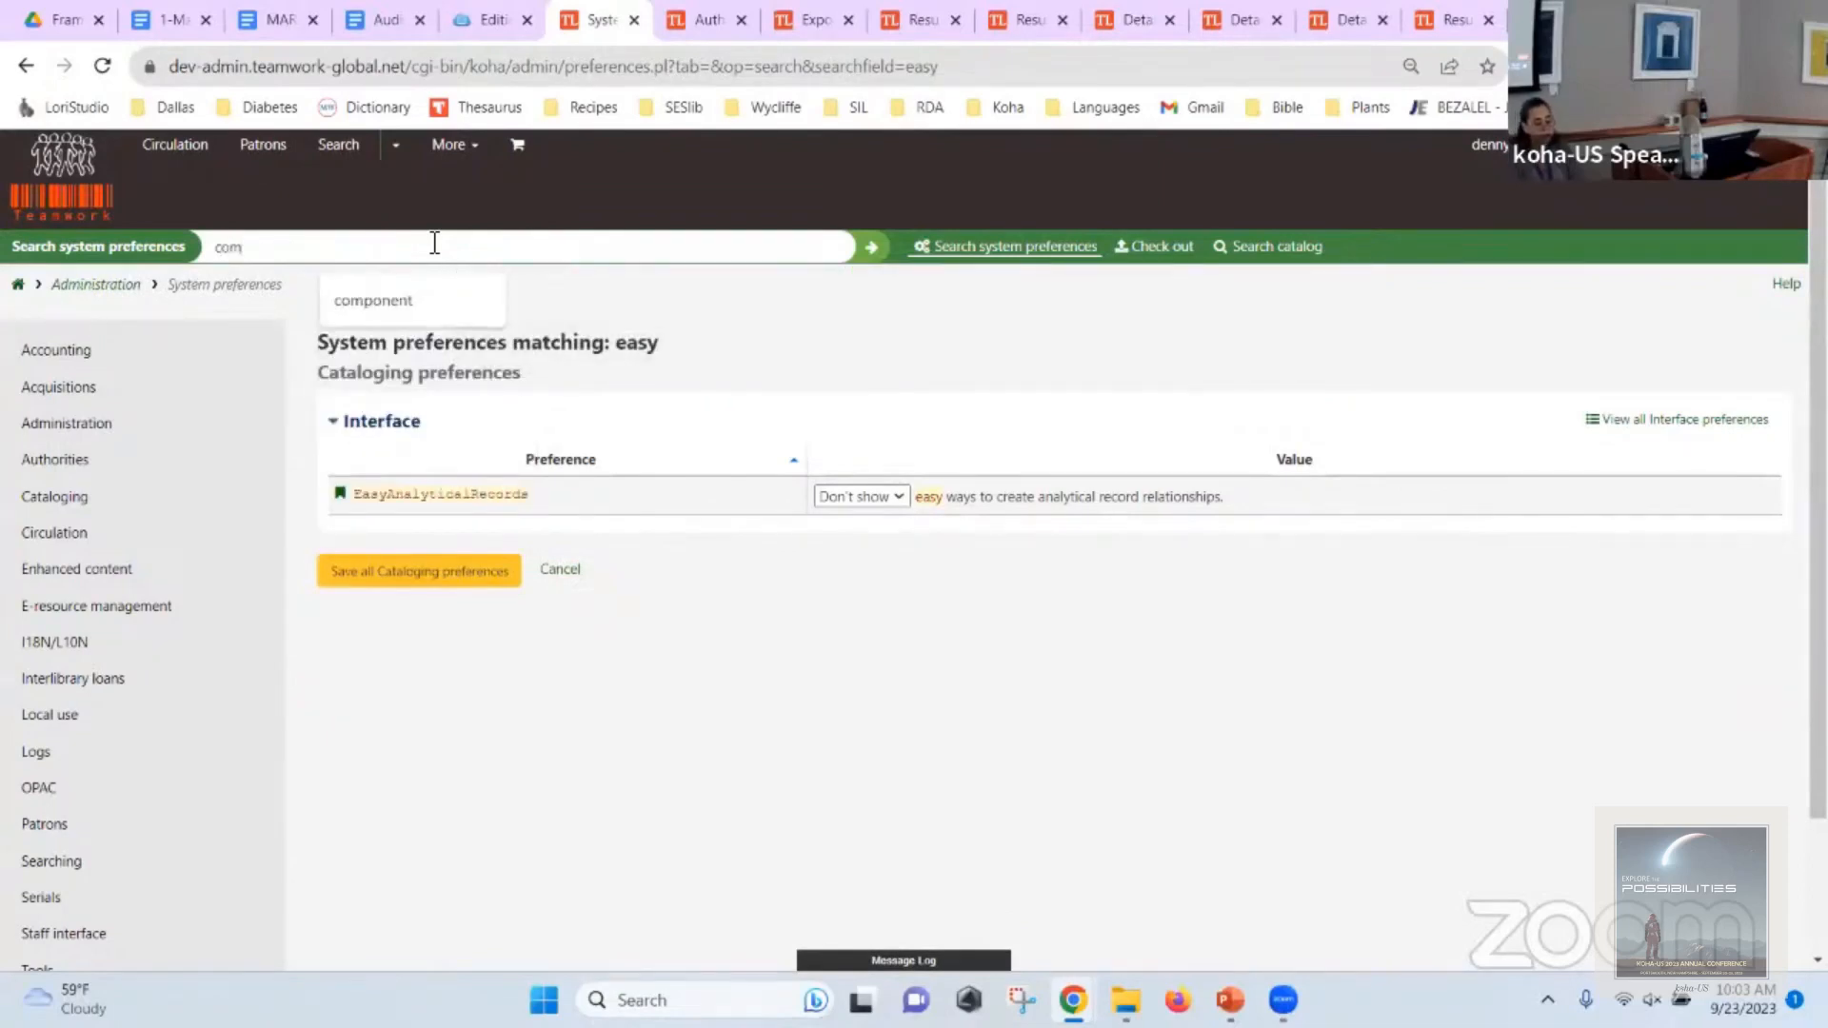
{"action": "left_click", "coordinate": [427, 297]}
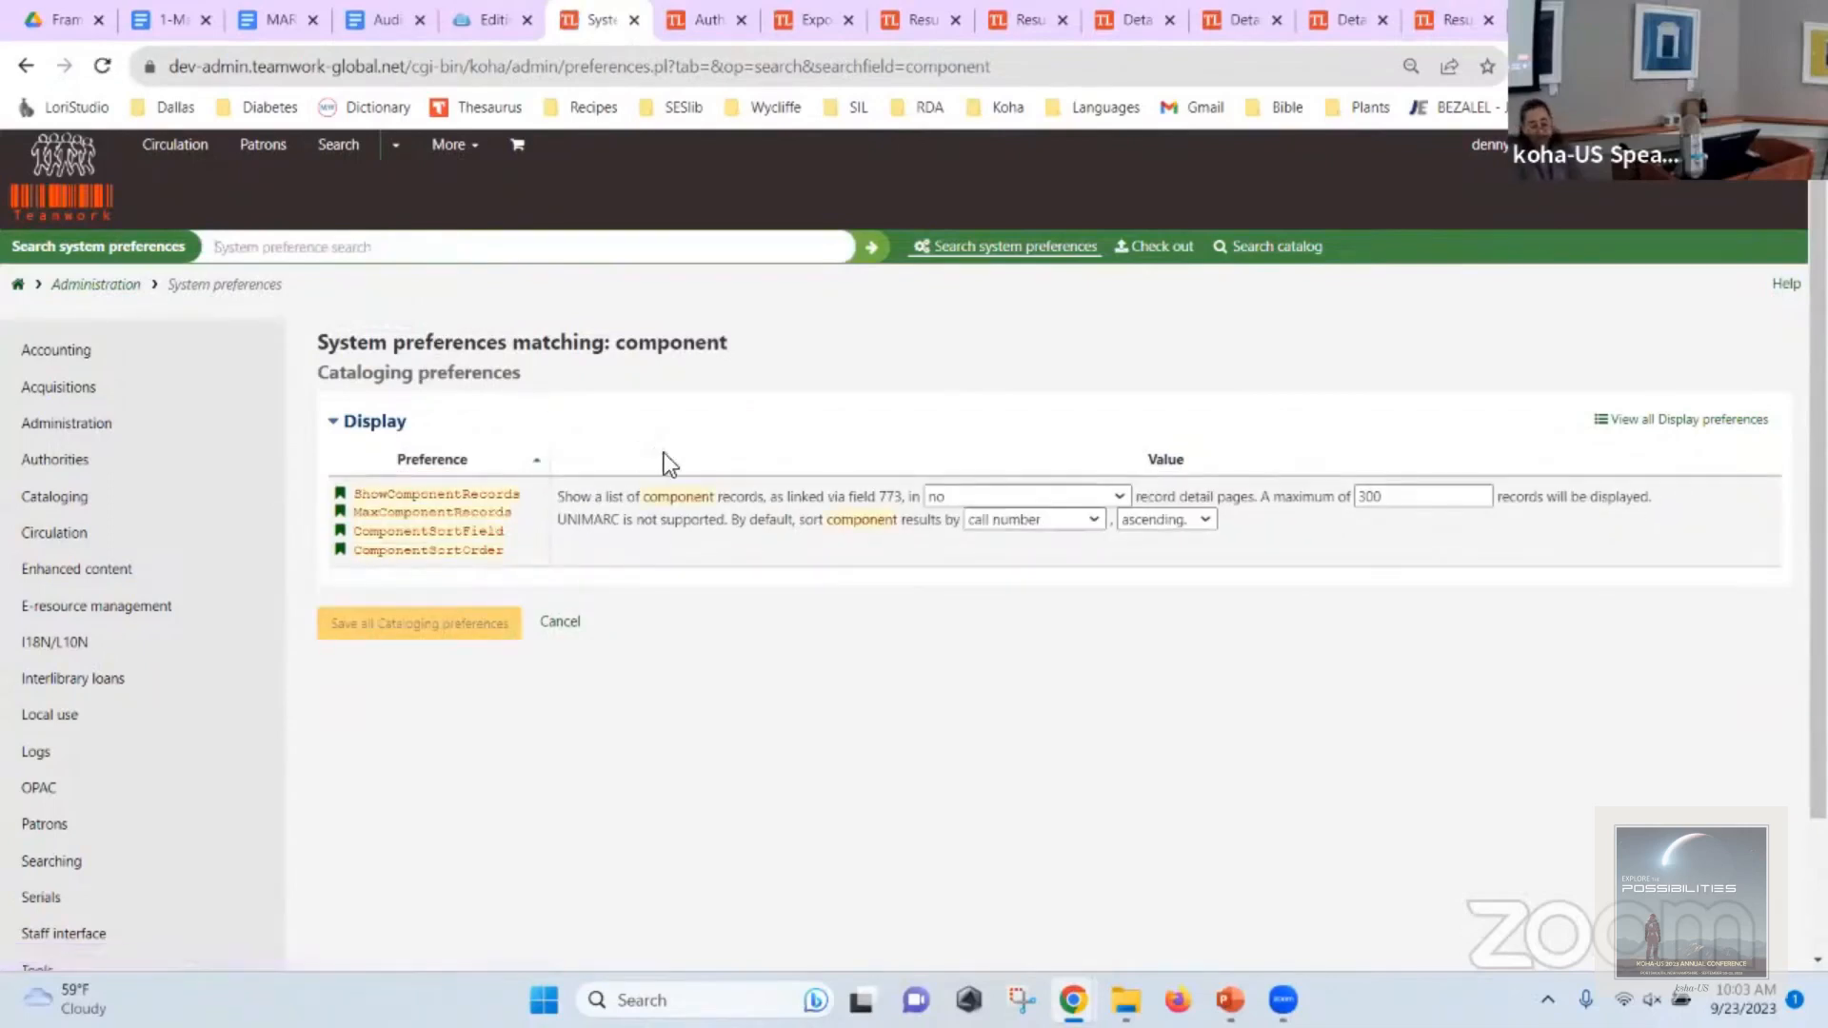
{"action": "left_click", "coordinate": [980, 495]}
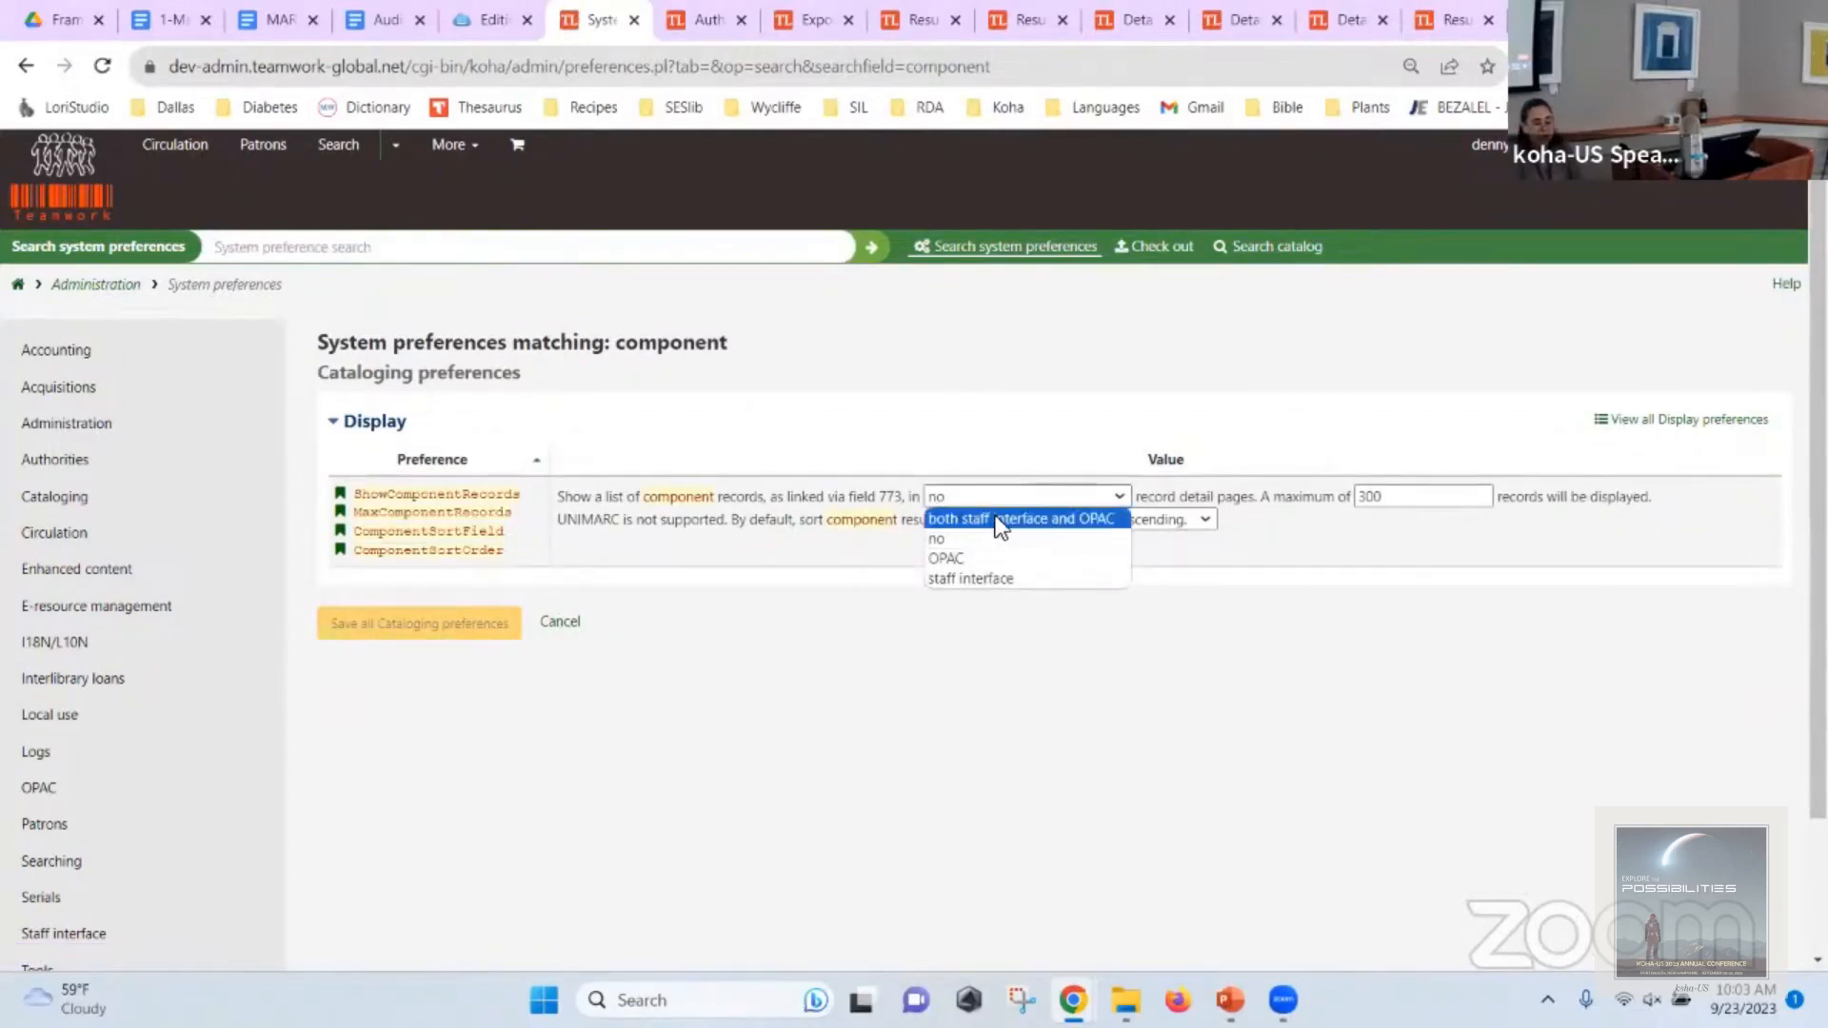
{"action": "left_click", "coordinate": [997, 521]}
{"action": "left_click", "coordinate": [410, 641]}
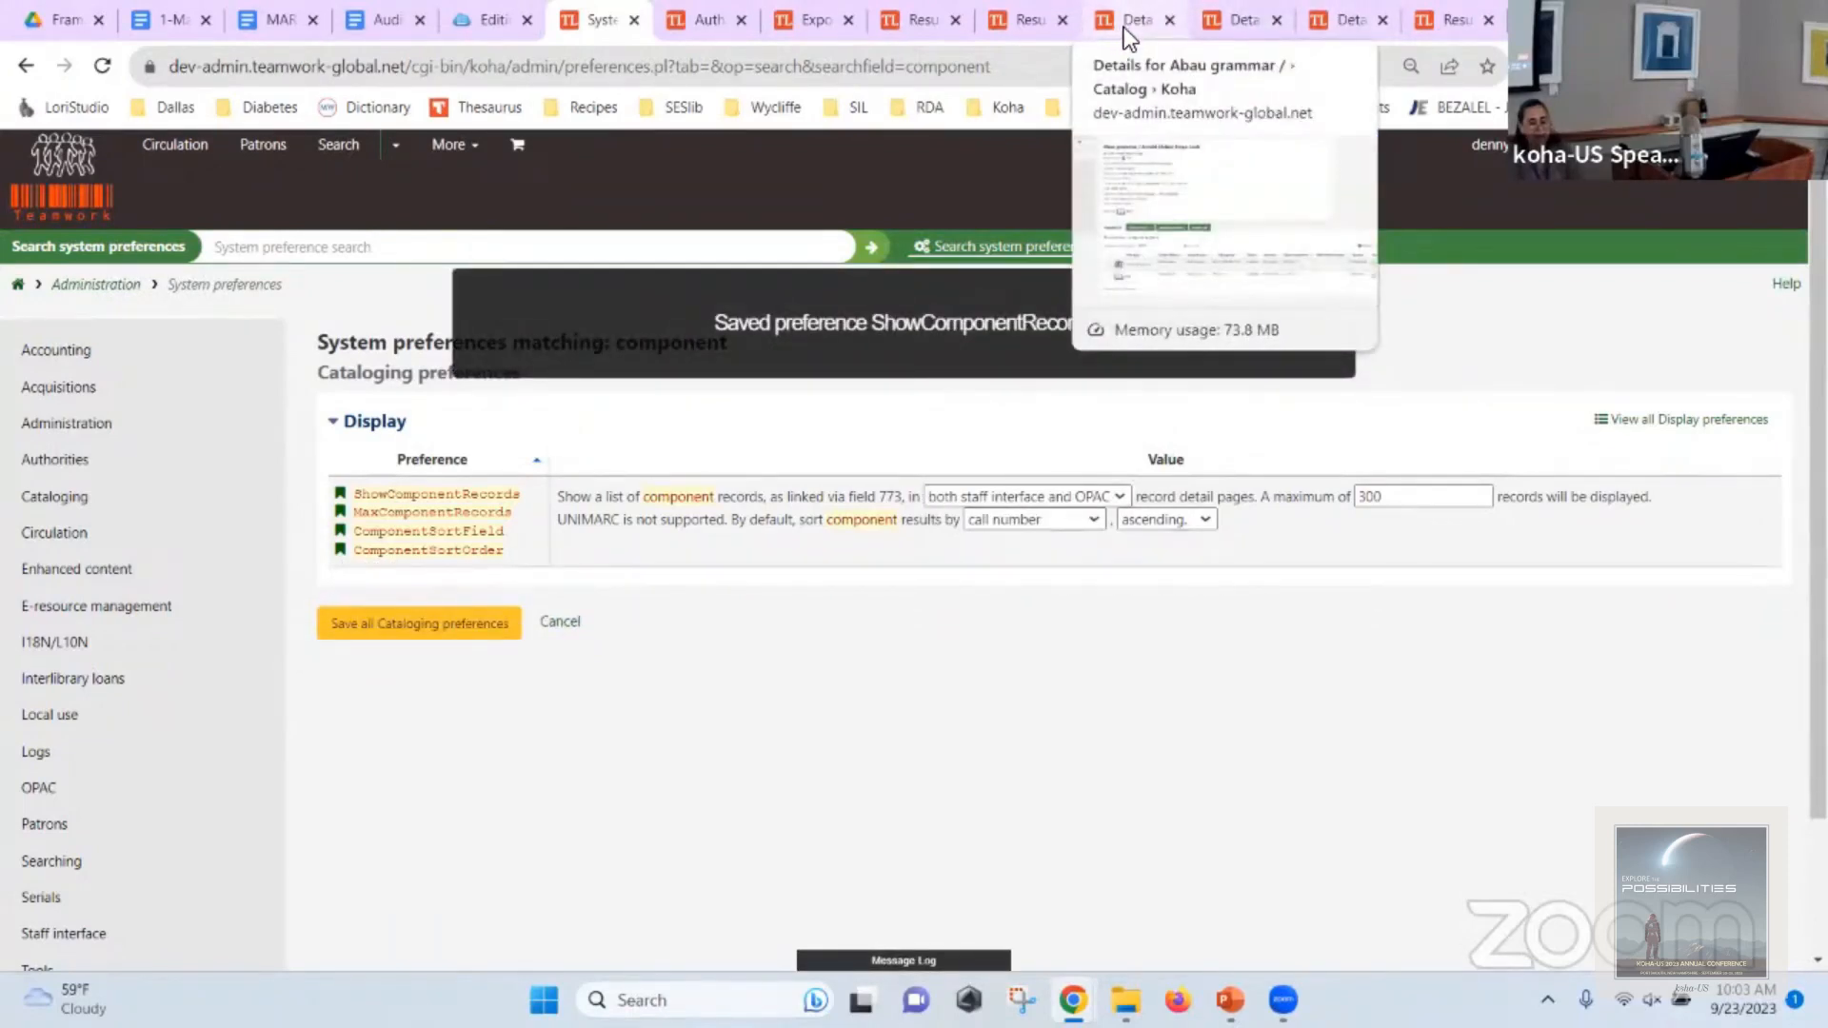
Reload the dev-admin record for Data papers on Papua New Guinea languages and examine its Components section.
{"action": "left_click", "coordinate": [1123, 26]}
{"action": "left_click", "coordinate": [1241, 26]}
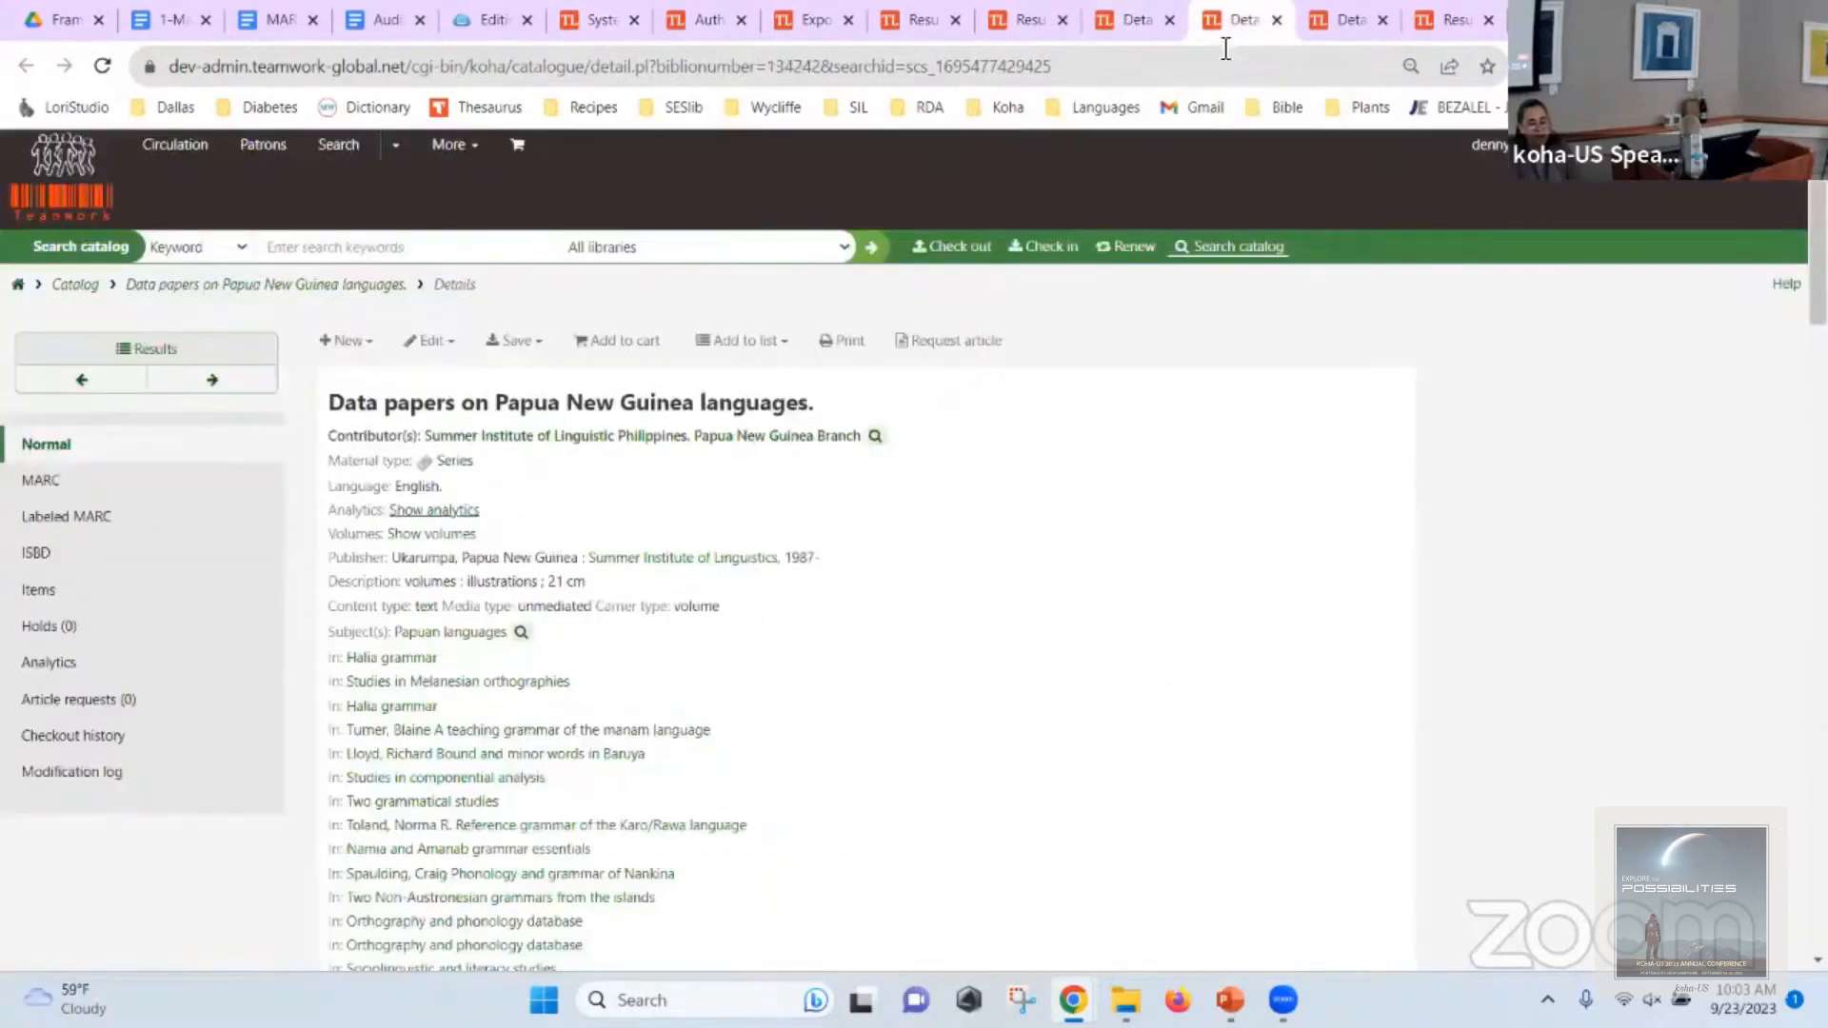
{"action": "scroll", "coordinate": [947, 293], "scroll_direction": "down", "scroll_amount": 3}
{"action": "scroll", "coordinate": [946, 293], "scroll_direction": "up", "scroll_amount": 4}
{"action": "left_click", "coordinate": [978, 70]}
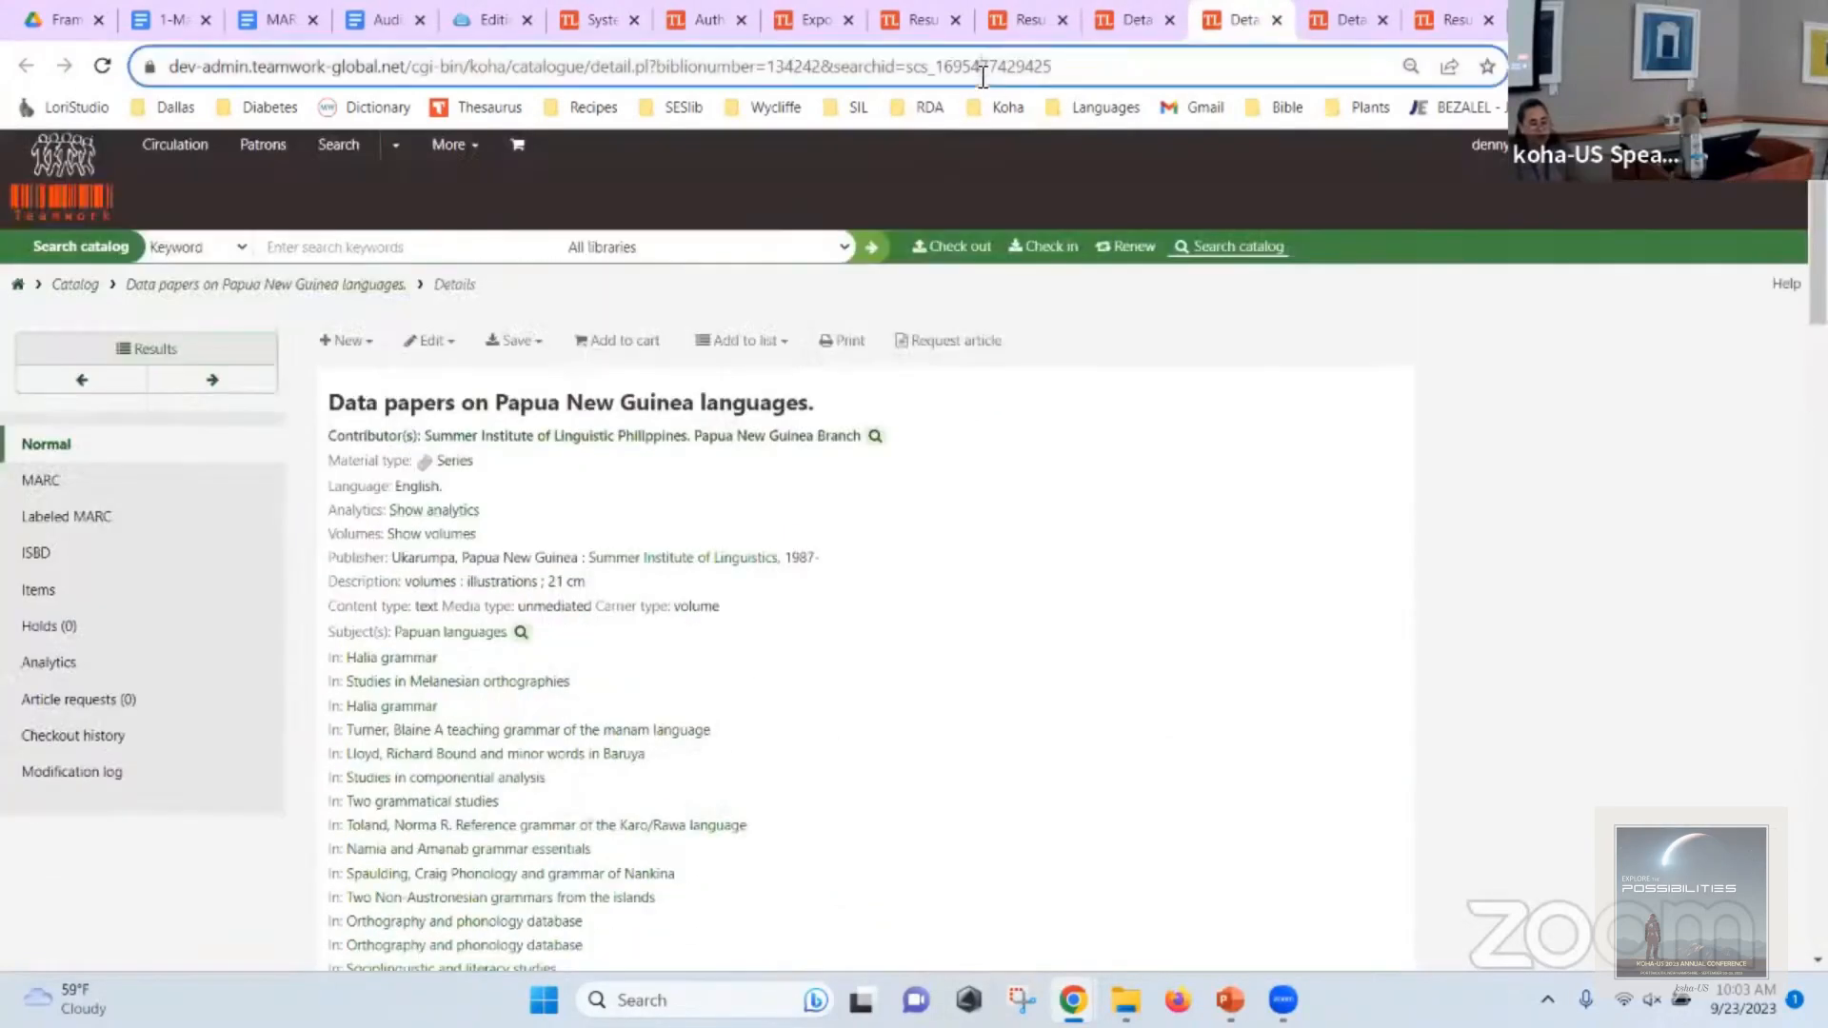
{"action": "left_click", "coordinate": [979, 70]}
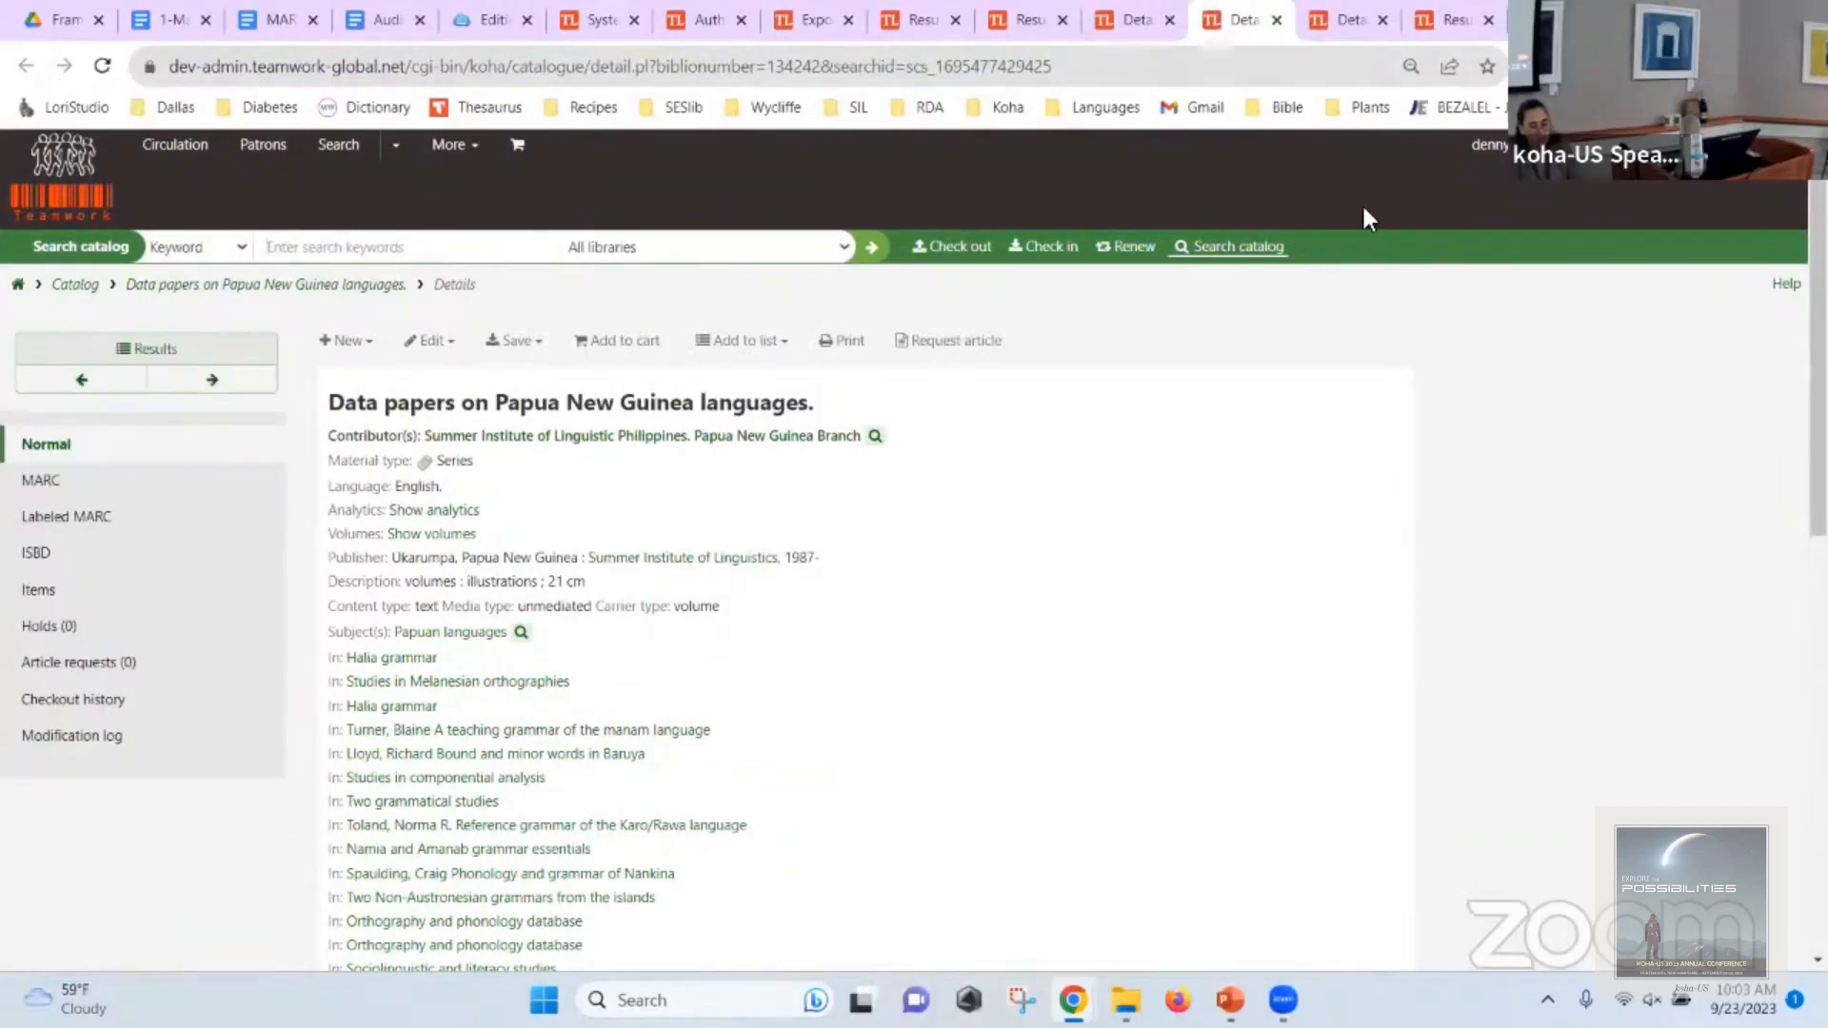
{"action": "scroll", "coordinate": [1213, 581], "scroll_direction": "down", "scroll_amount": 5}
{"action": "scroll", "coordinate": [1215, 582], "scroll_direction": "down", "scroll_amount": 3}
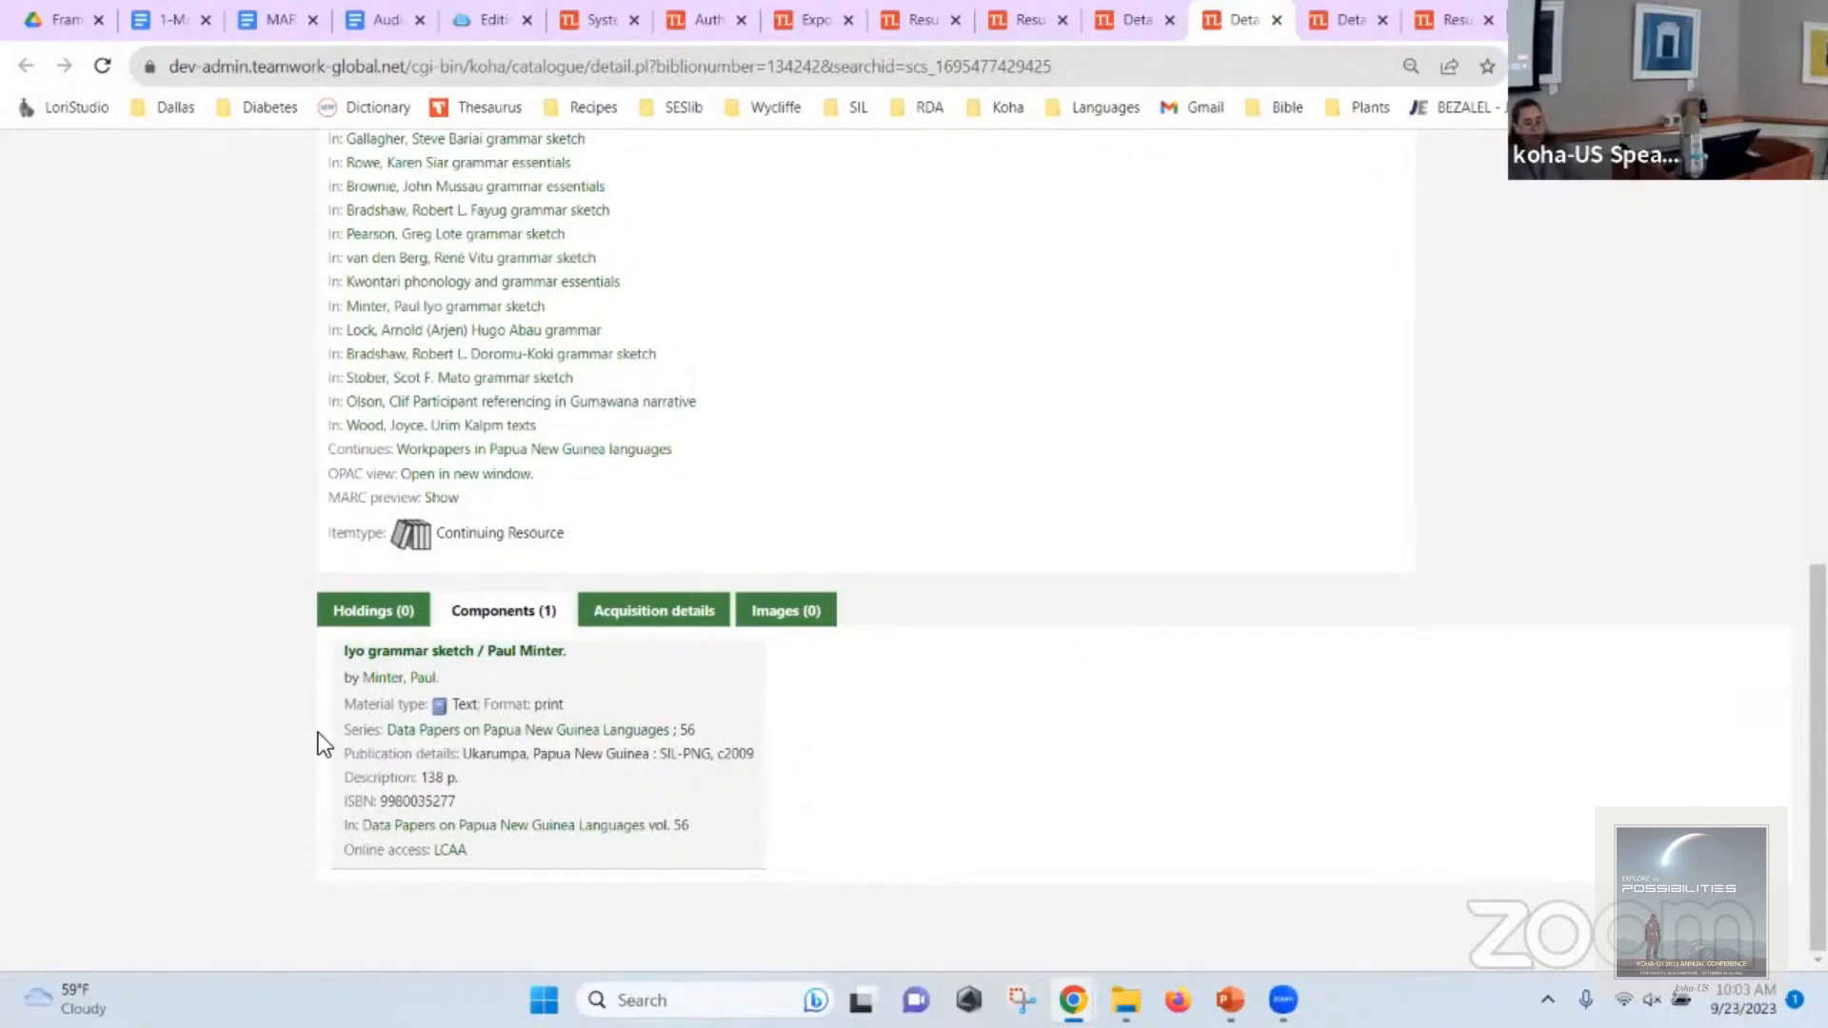
Switch to the library-admin catalog and open Koha administration from the Data papers search results page.
{"action": "key", "text": "alt+Tab"}
{"action": "key", "text": "Tab"}
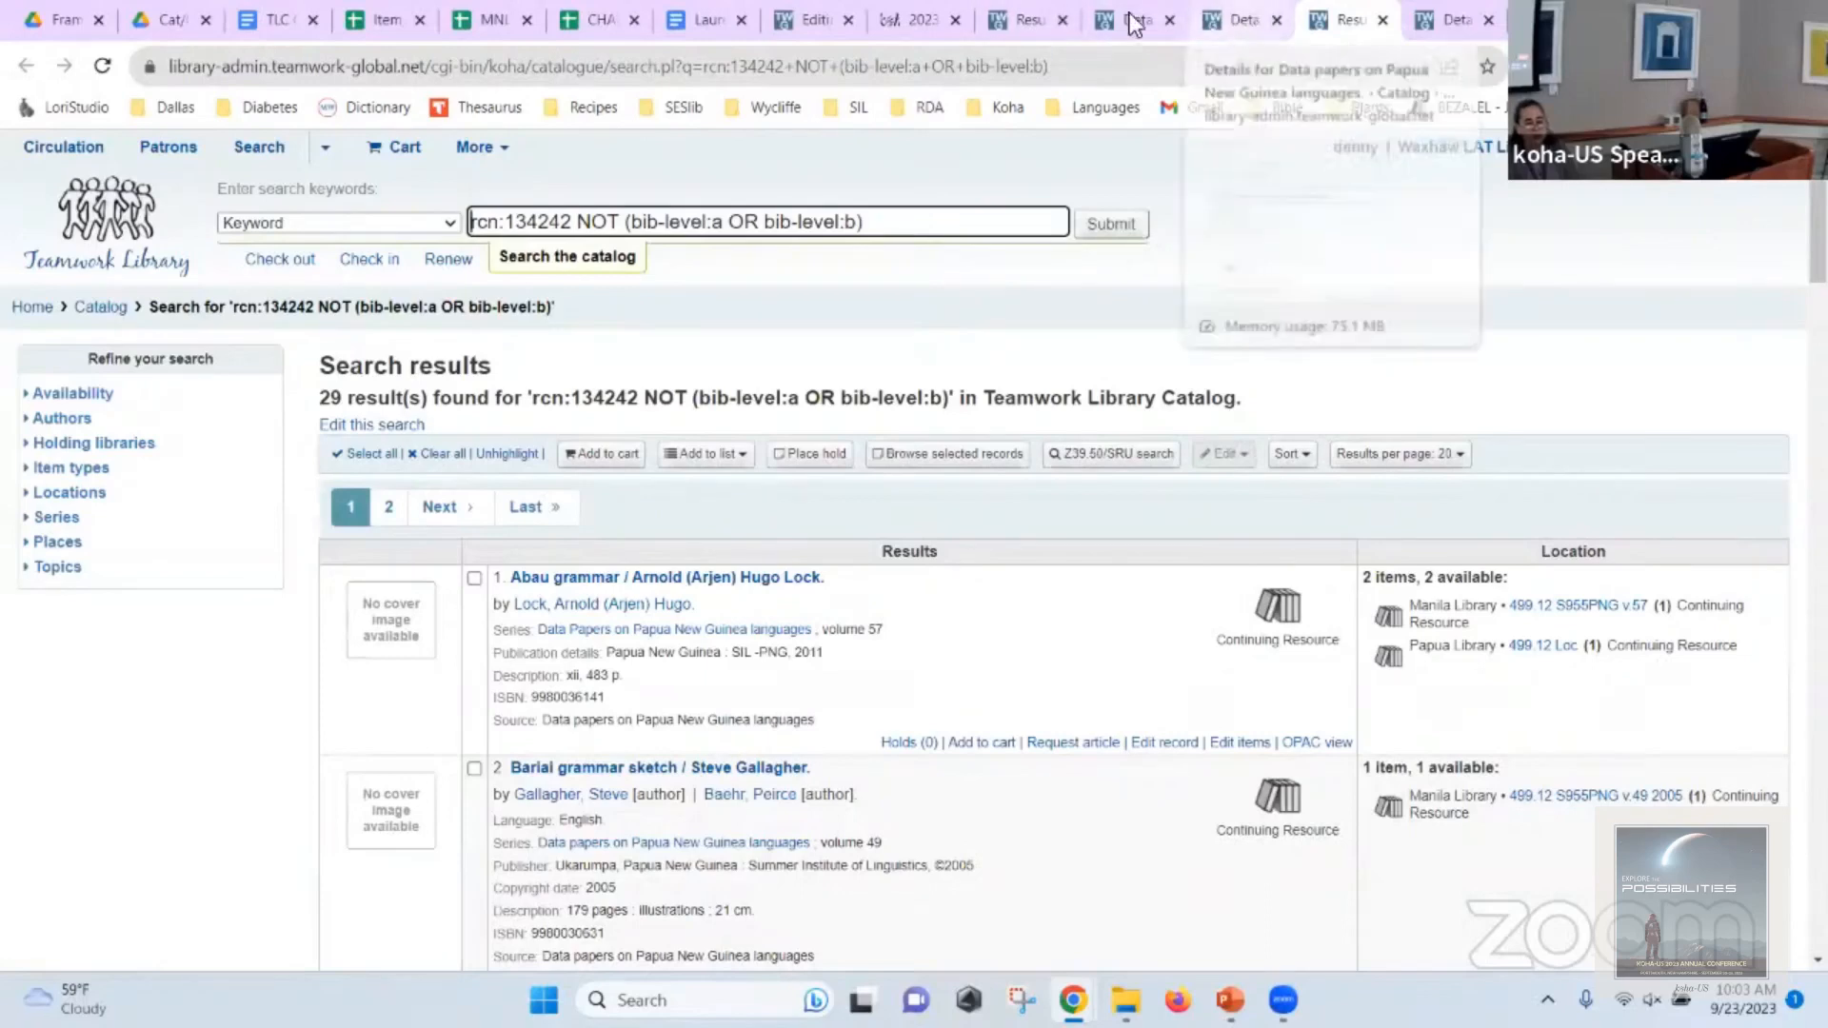
{"action": "left_click", "coordinate": [1030, 19]}
{"action": "scroll", "coordinate": [632, 295], "scroll_direction": "up", "scroll_amount": 1}
{"action": "scroll", "coordinate": [632, 295], "scroll_direction": "up", "scroll_amount": 8}
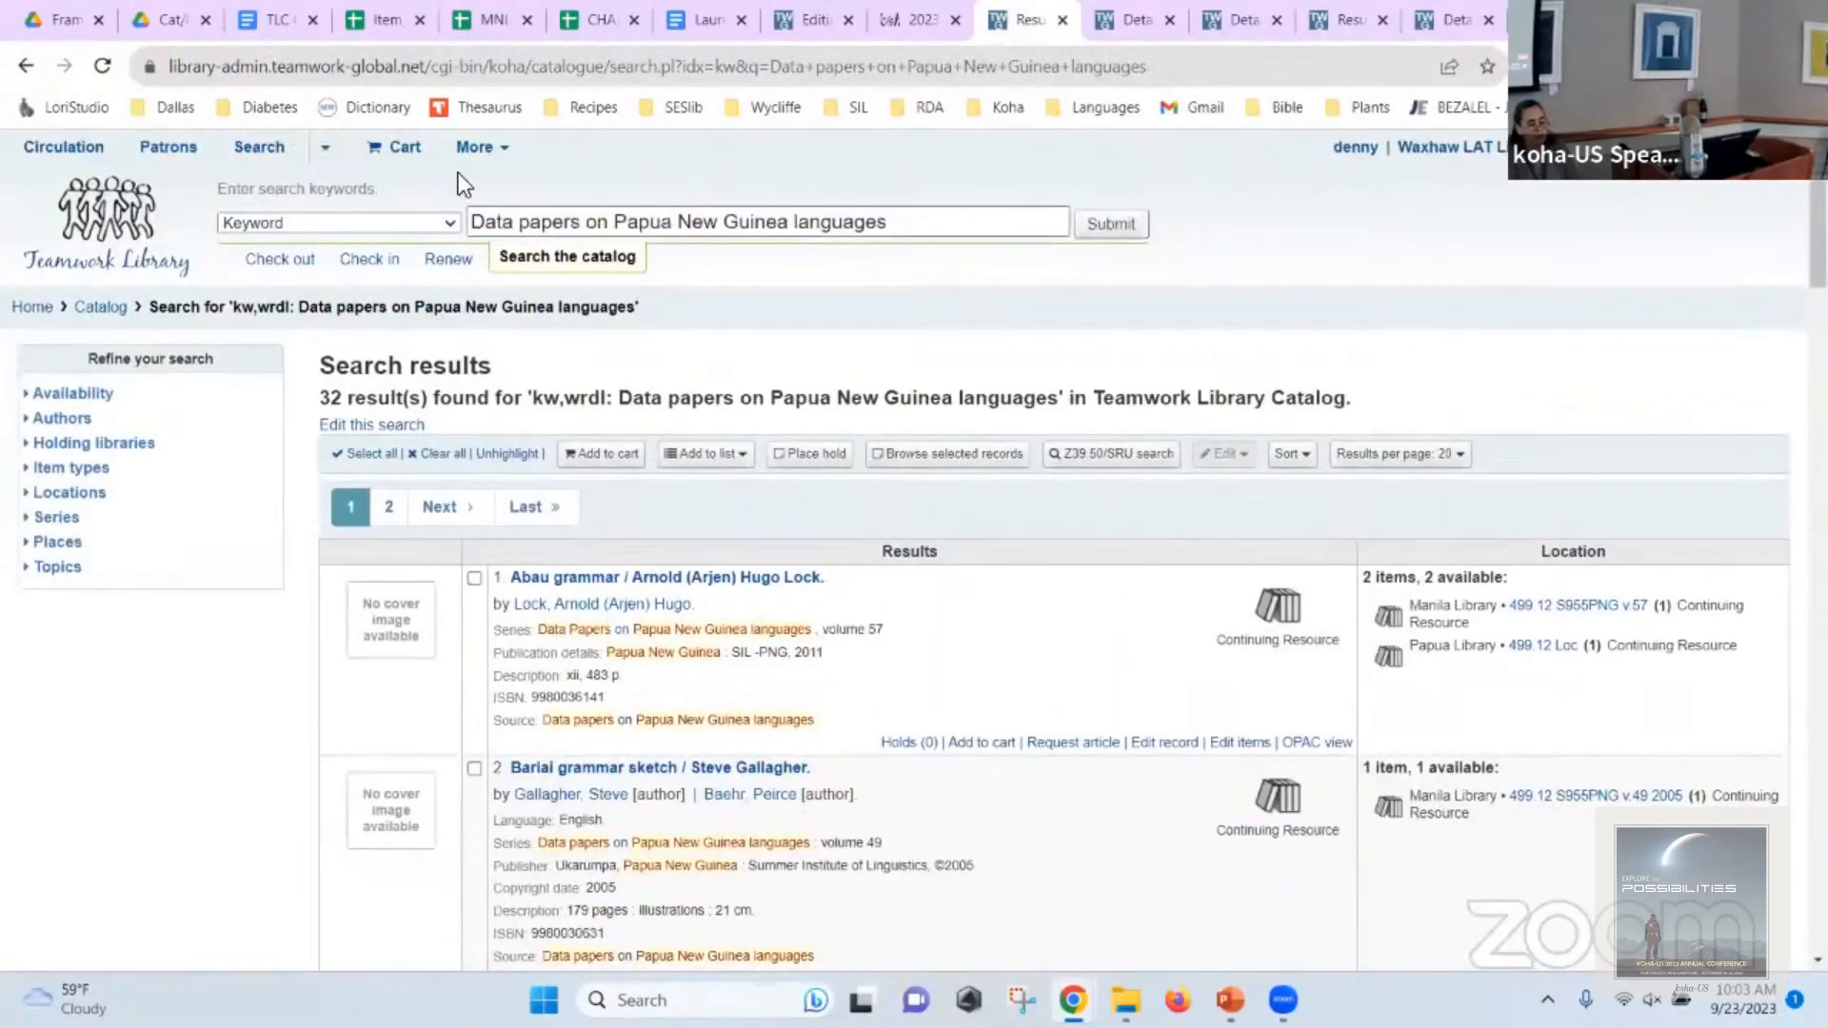
{"action": "left_click", "coordinate": [474, 147]}
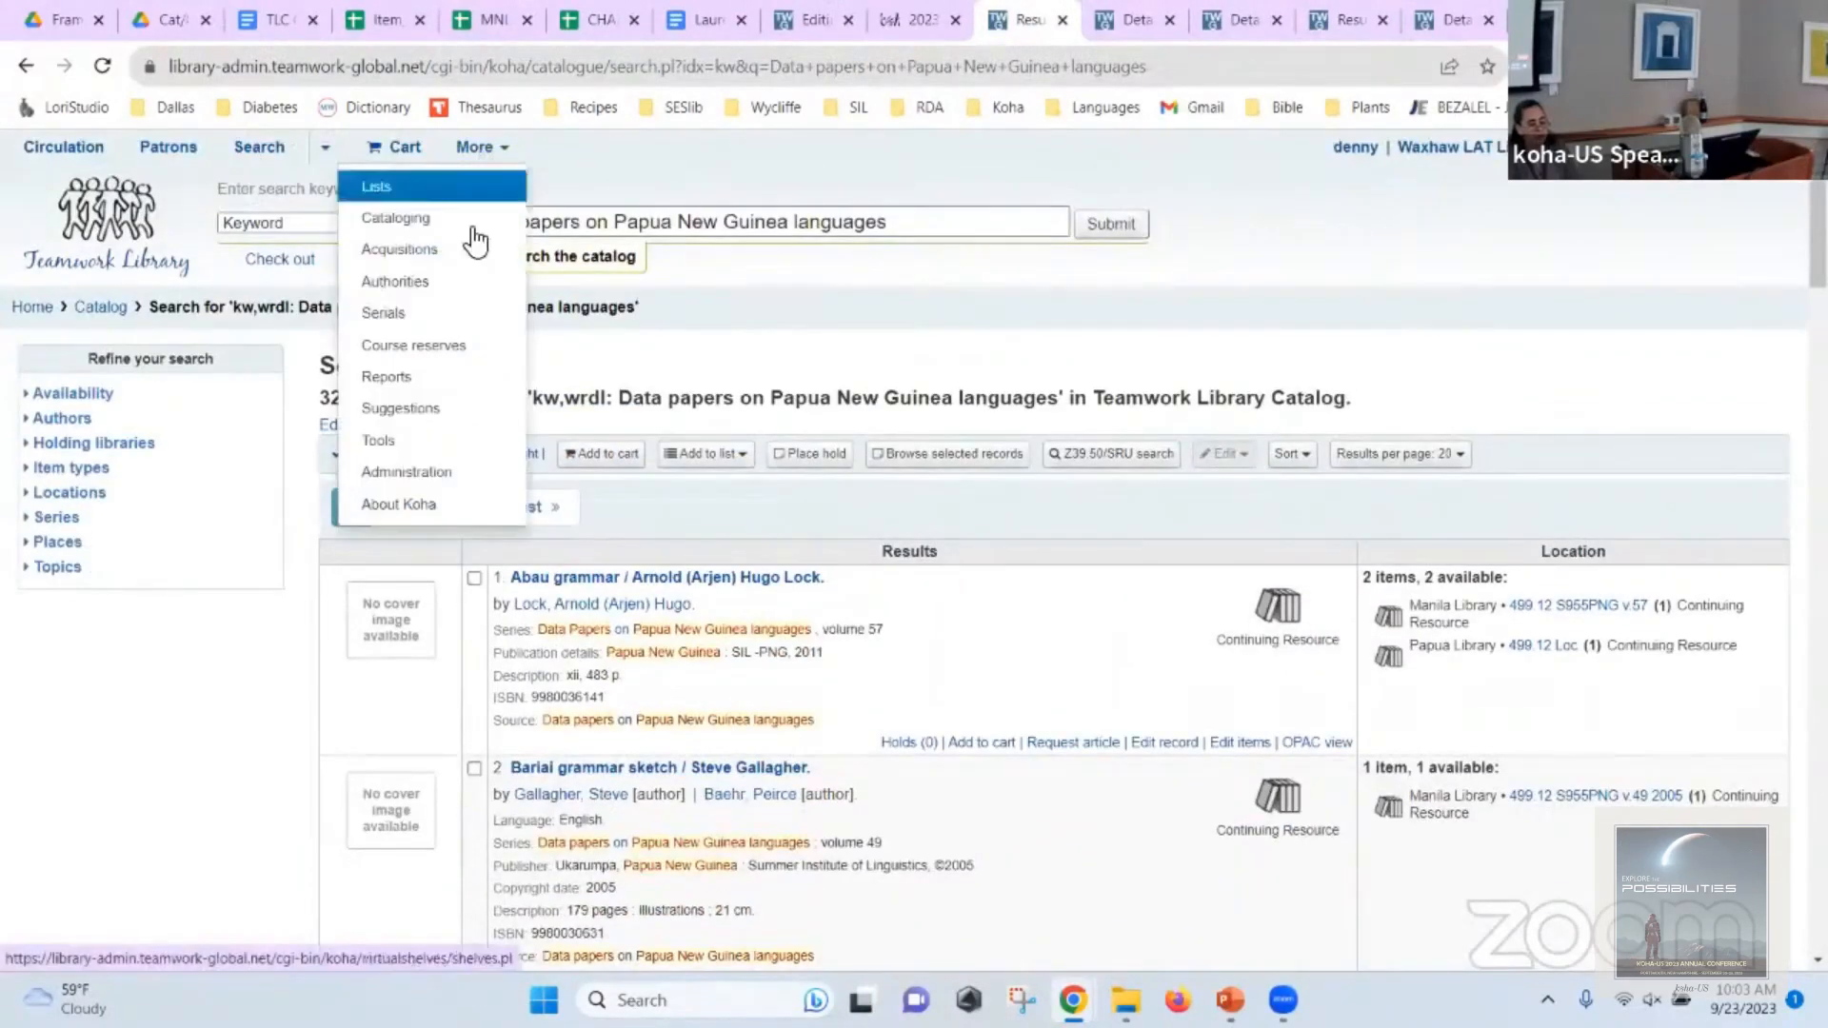
{"action": "left_click", "coordinate": [431, 474]}
Search the global system preferences for "use", look through the matching preferences, and start a new preference search.
{"action": "left_click", "coordinate": [434, 513]}
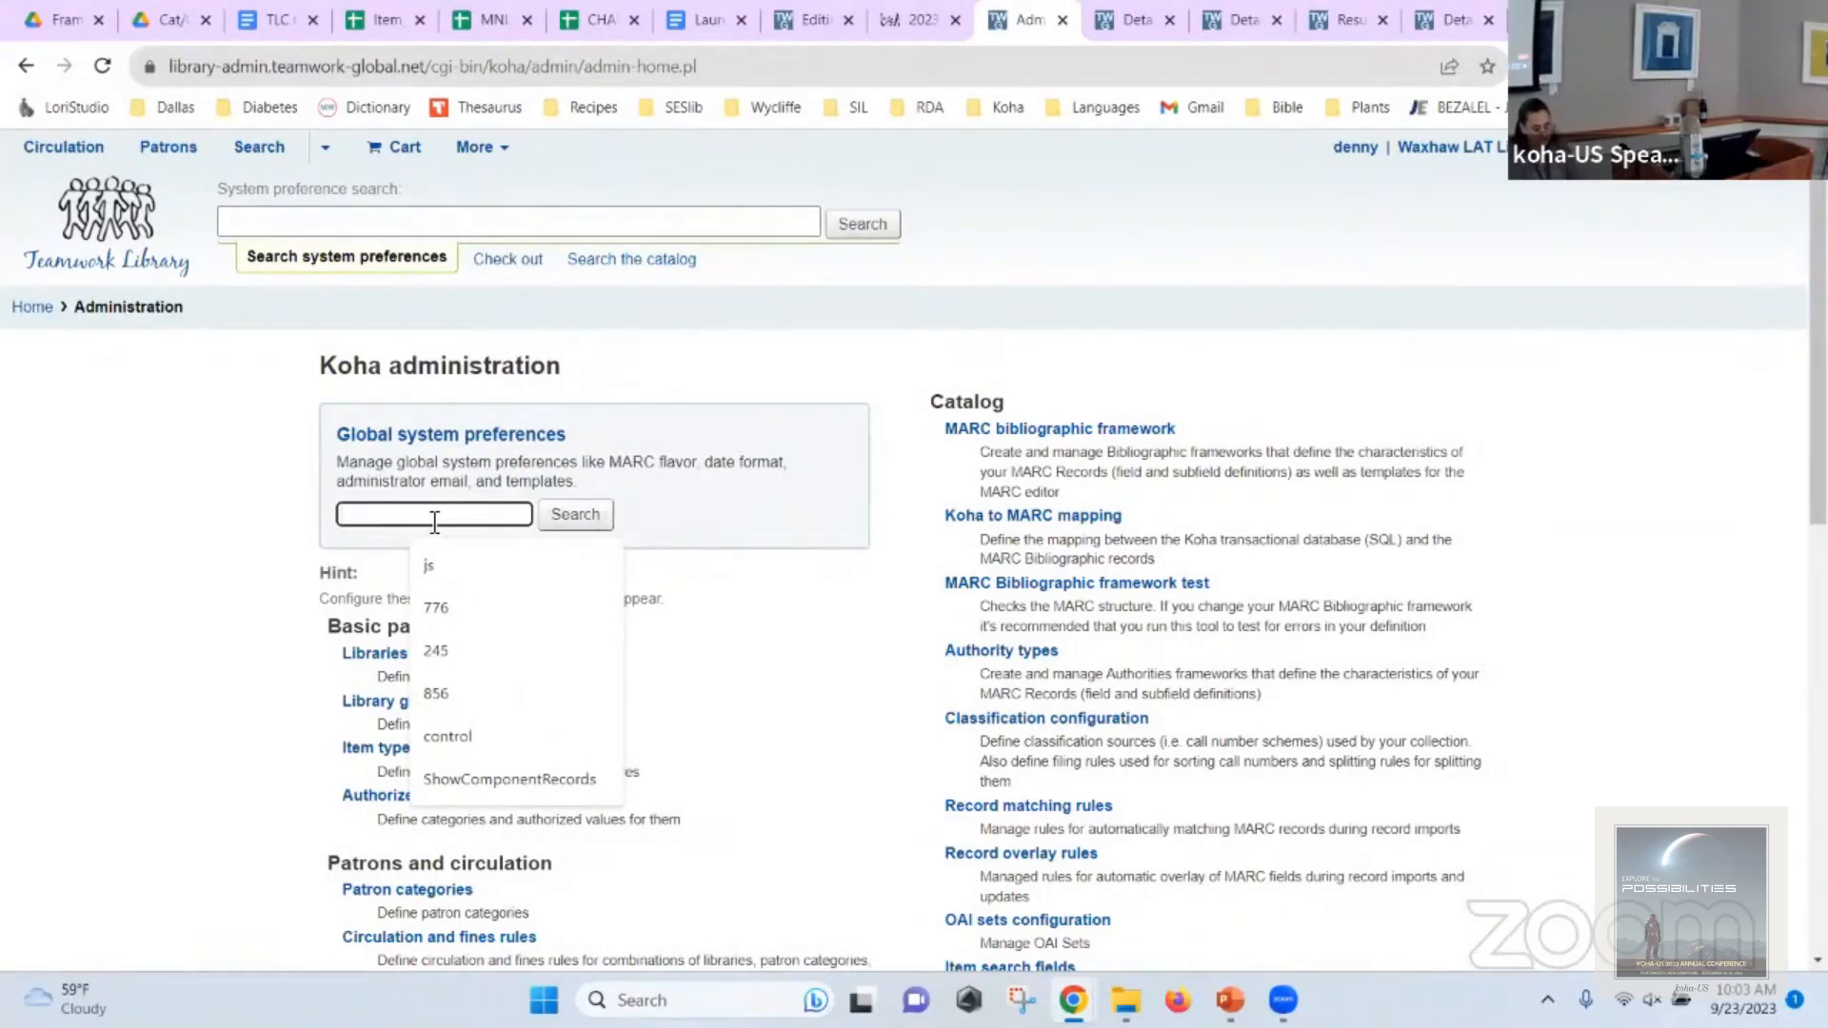
{"action": "type", "text": "use"}
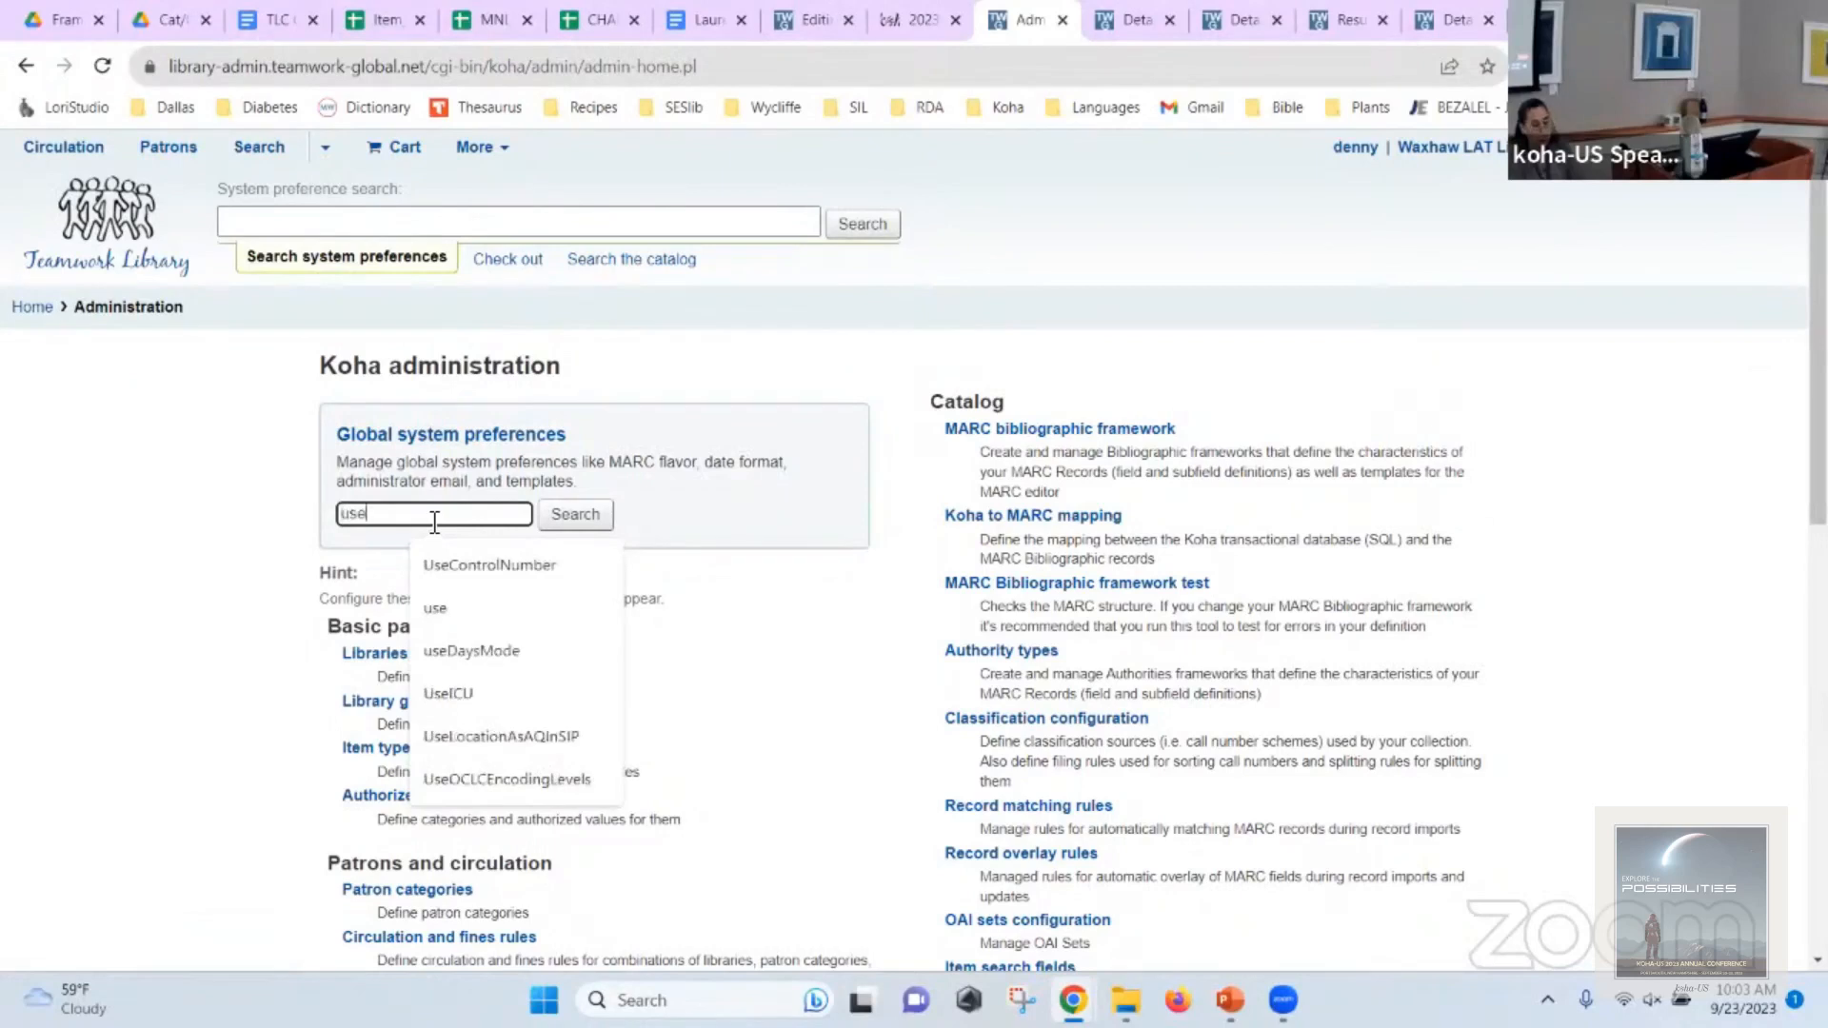
{"action": "key", "text": "Return"}
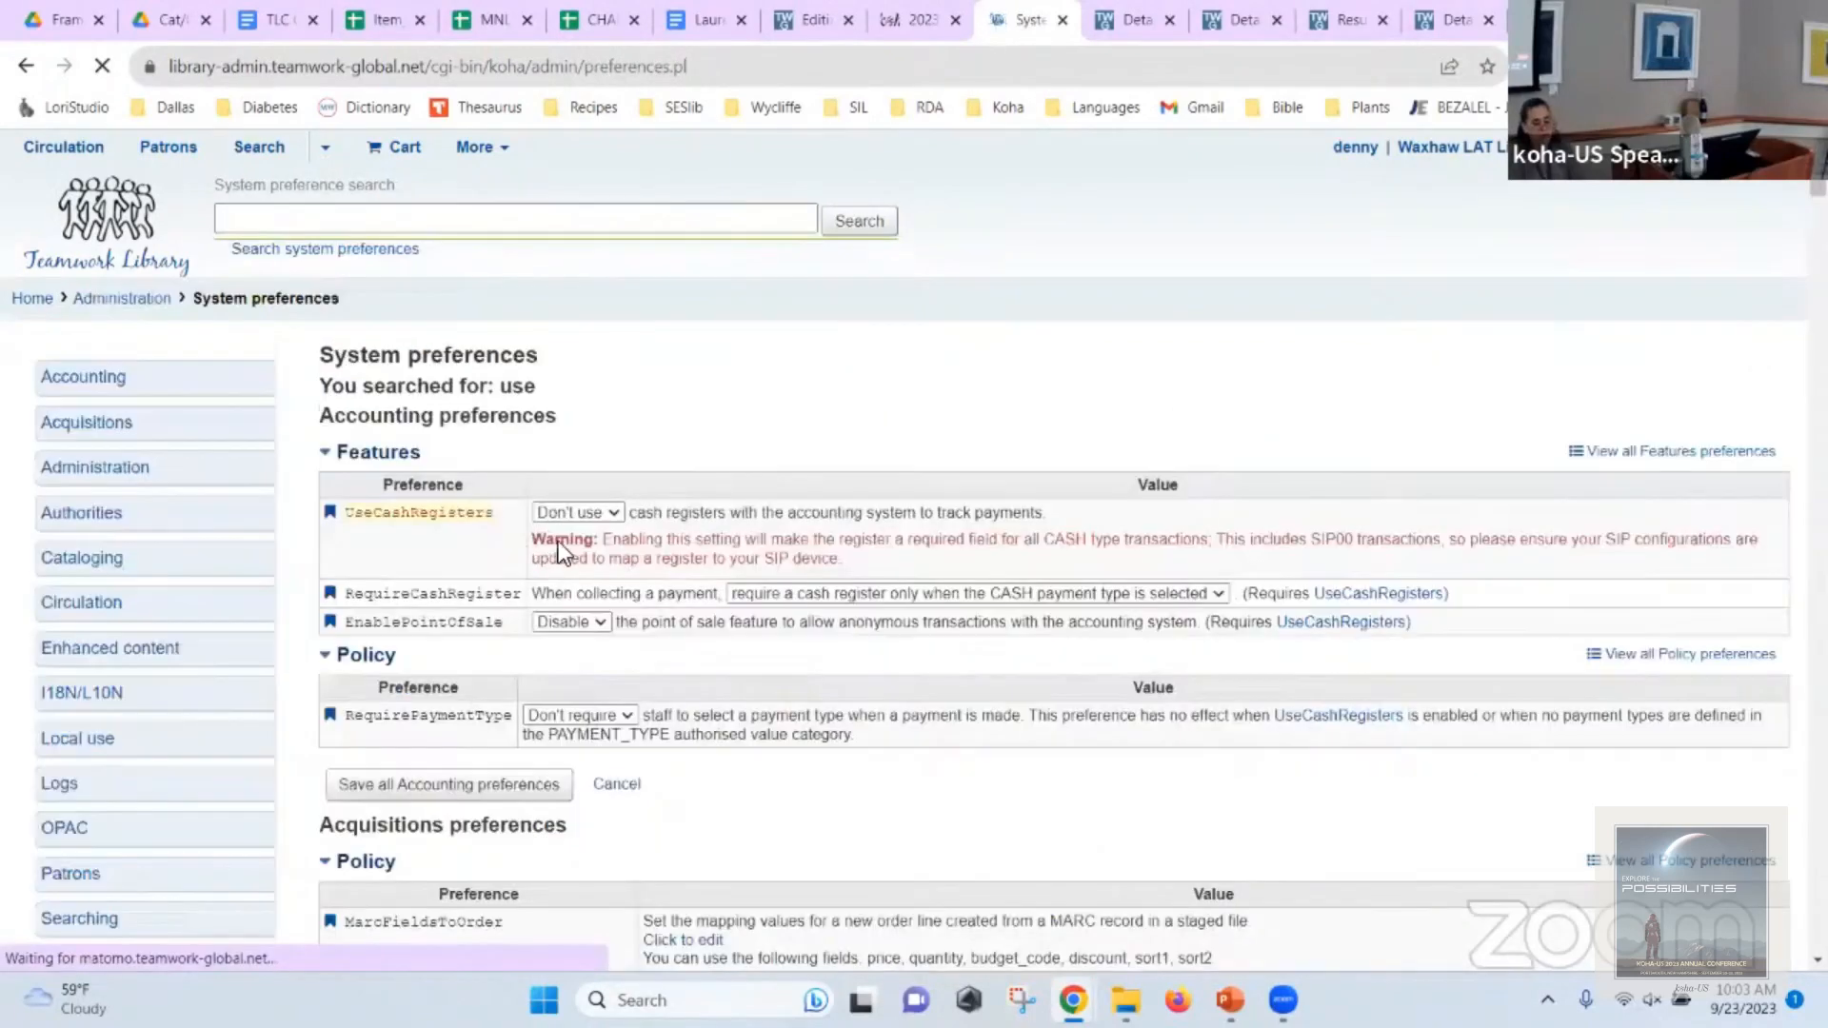
{"action": "left_click", "coordinate": [584, 609]}
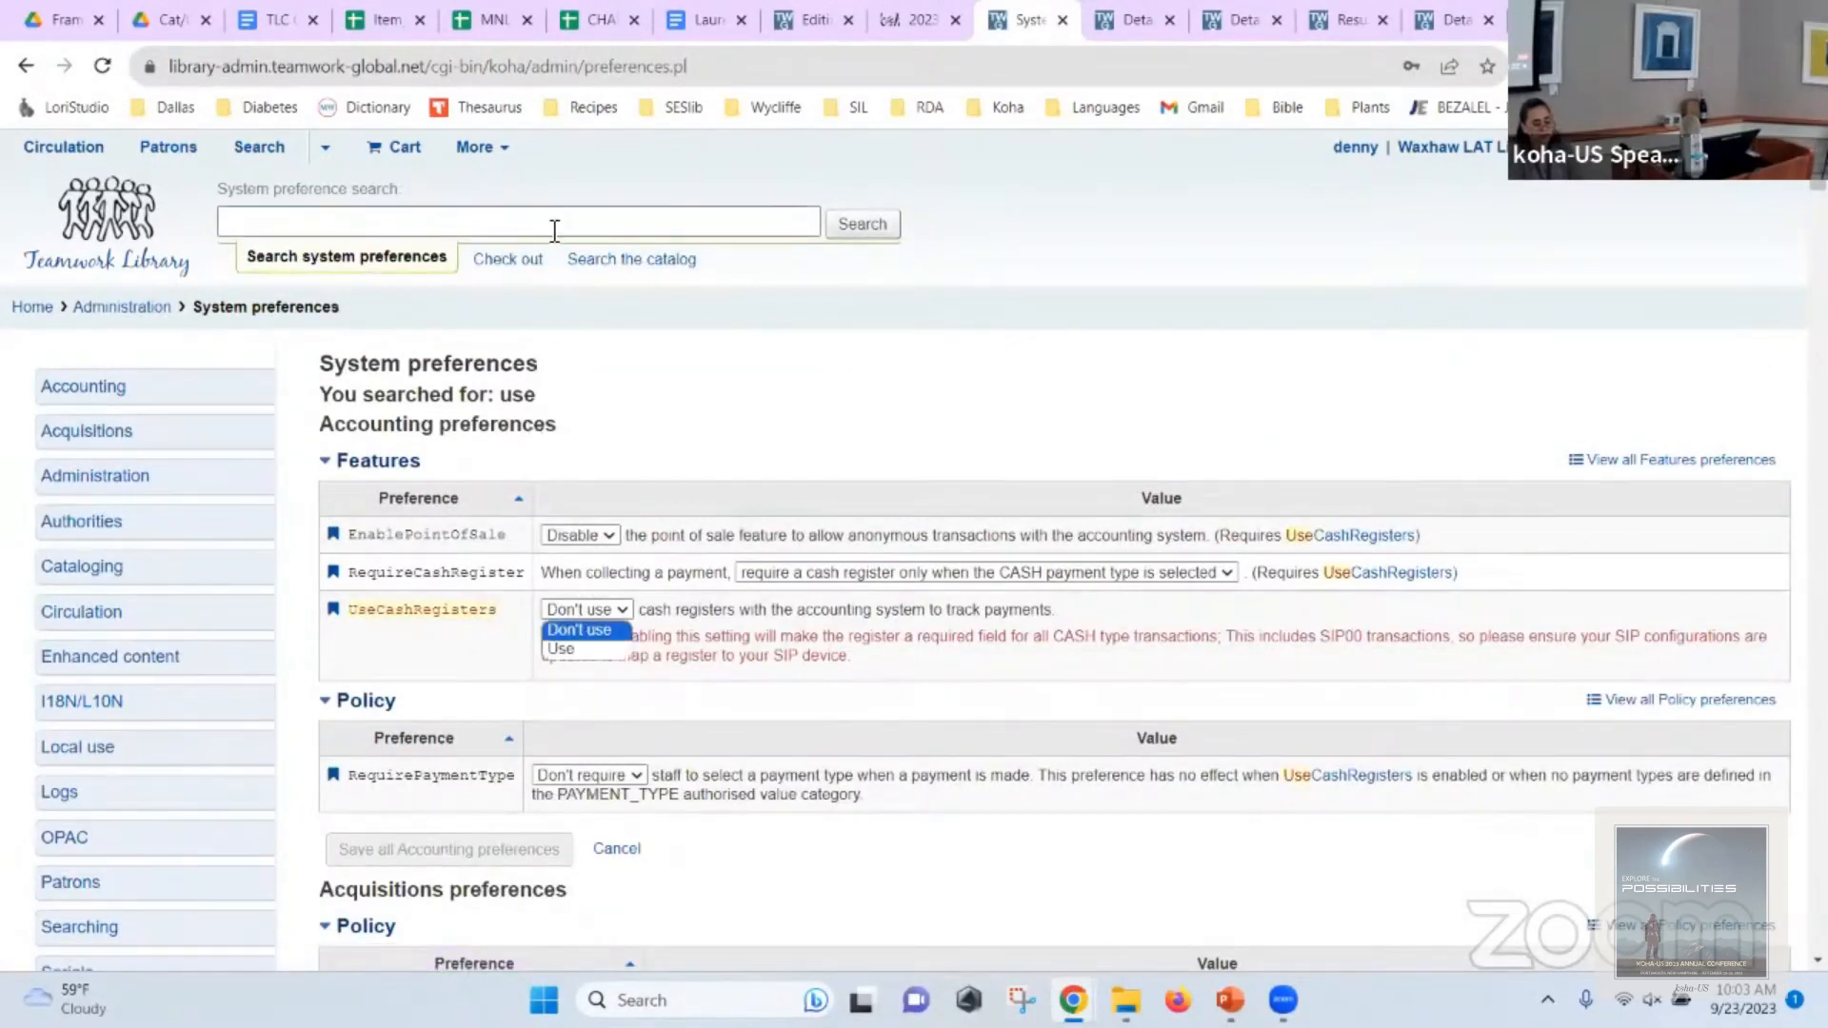
{"action": "left_click", "coordinate": [438, 681]}
{"action": "scroll", "coordinate": [447, 681], "scroll_direction": "down", "scroll_amount": 6}
{"action": "scroll", "coordinate": [449, 672], "scroll_direction": "down", "scroll_amount": 7}
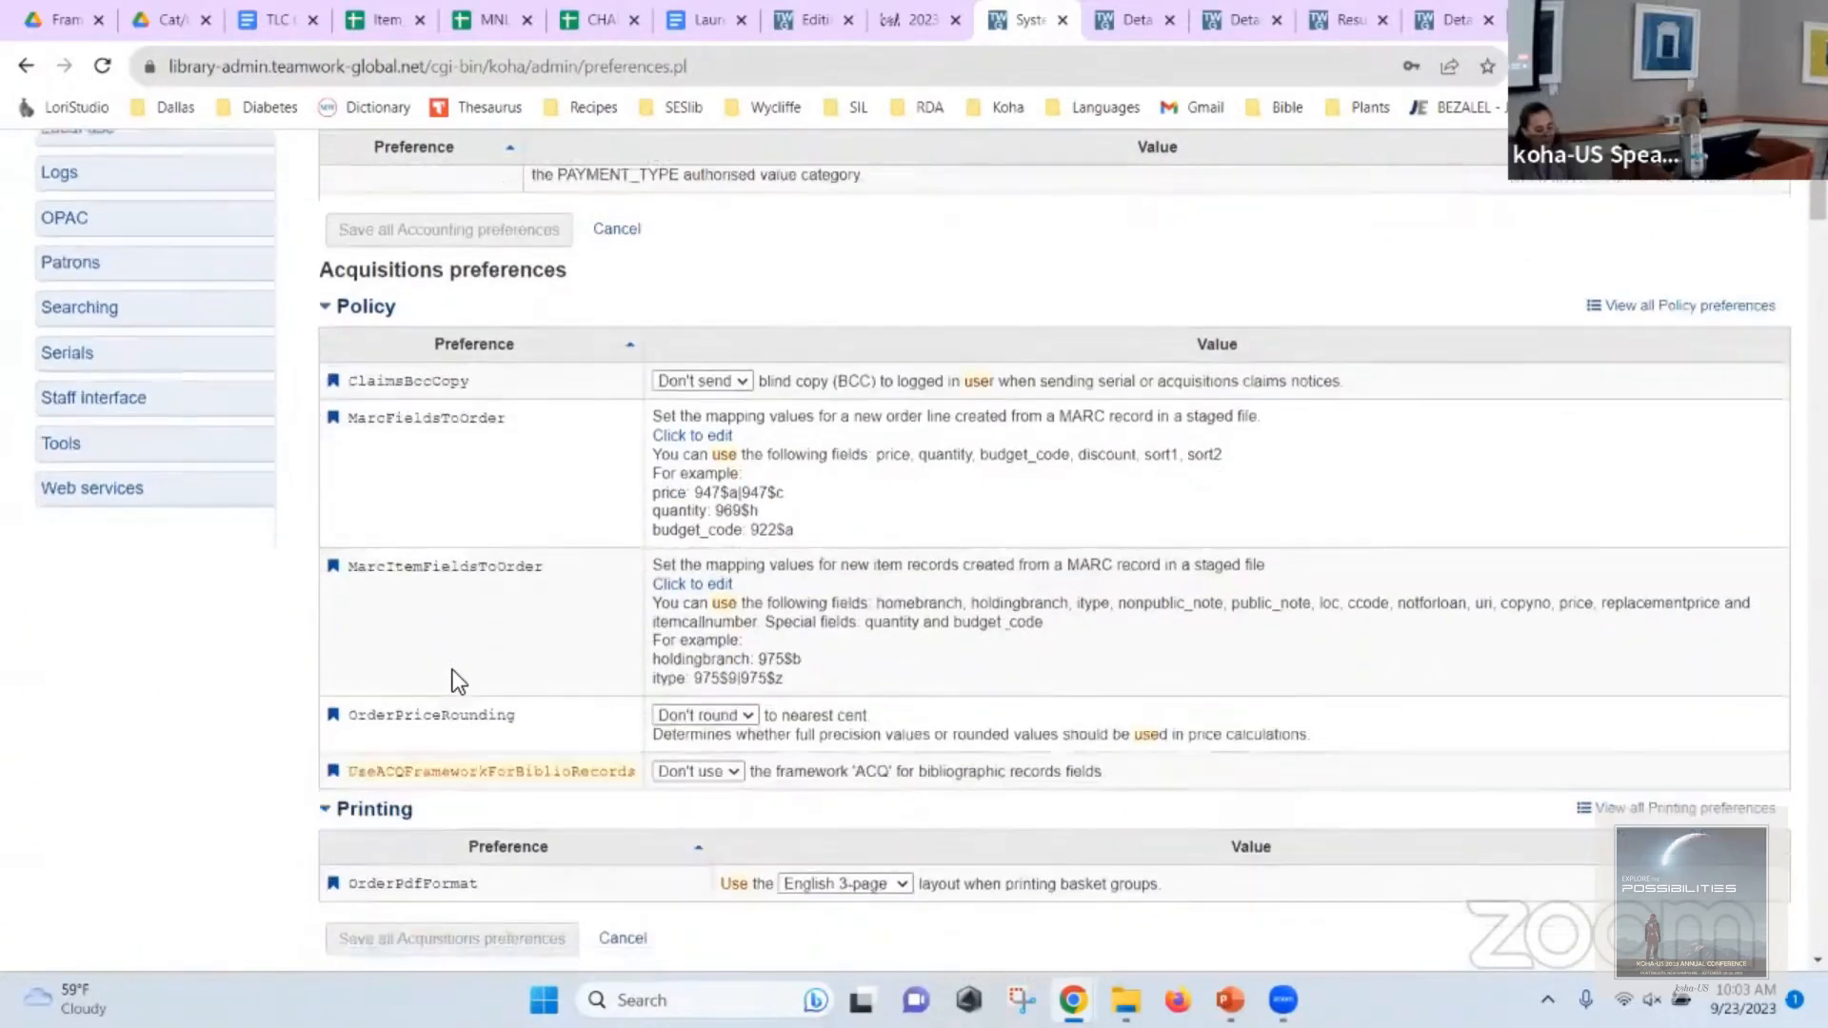
{"action": "scroll", "coordinate": [489, 298], "scroll_direction": "up", "scroll_amount": 13}
{"action": "left_click", "coordinate": [452, 221]}
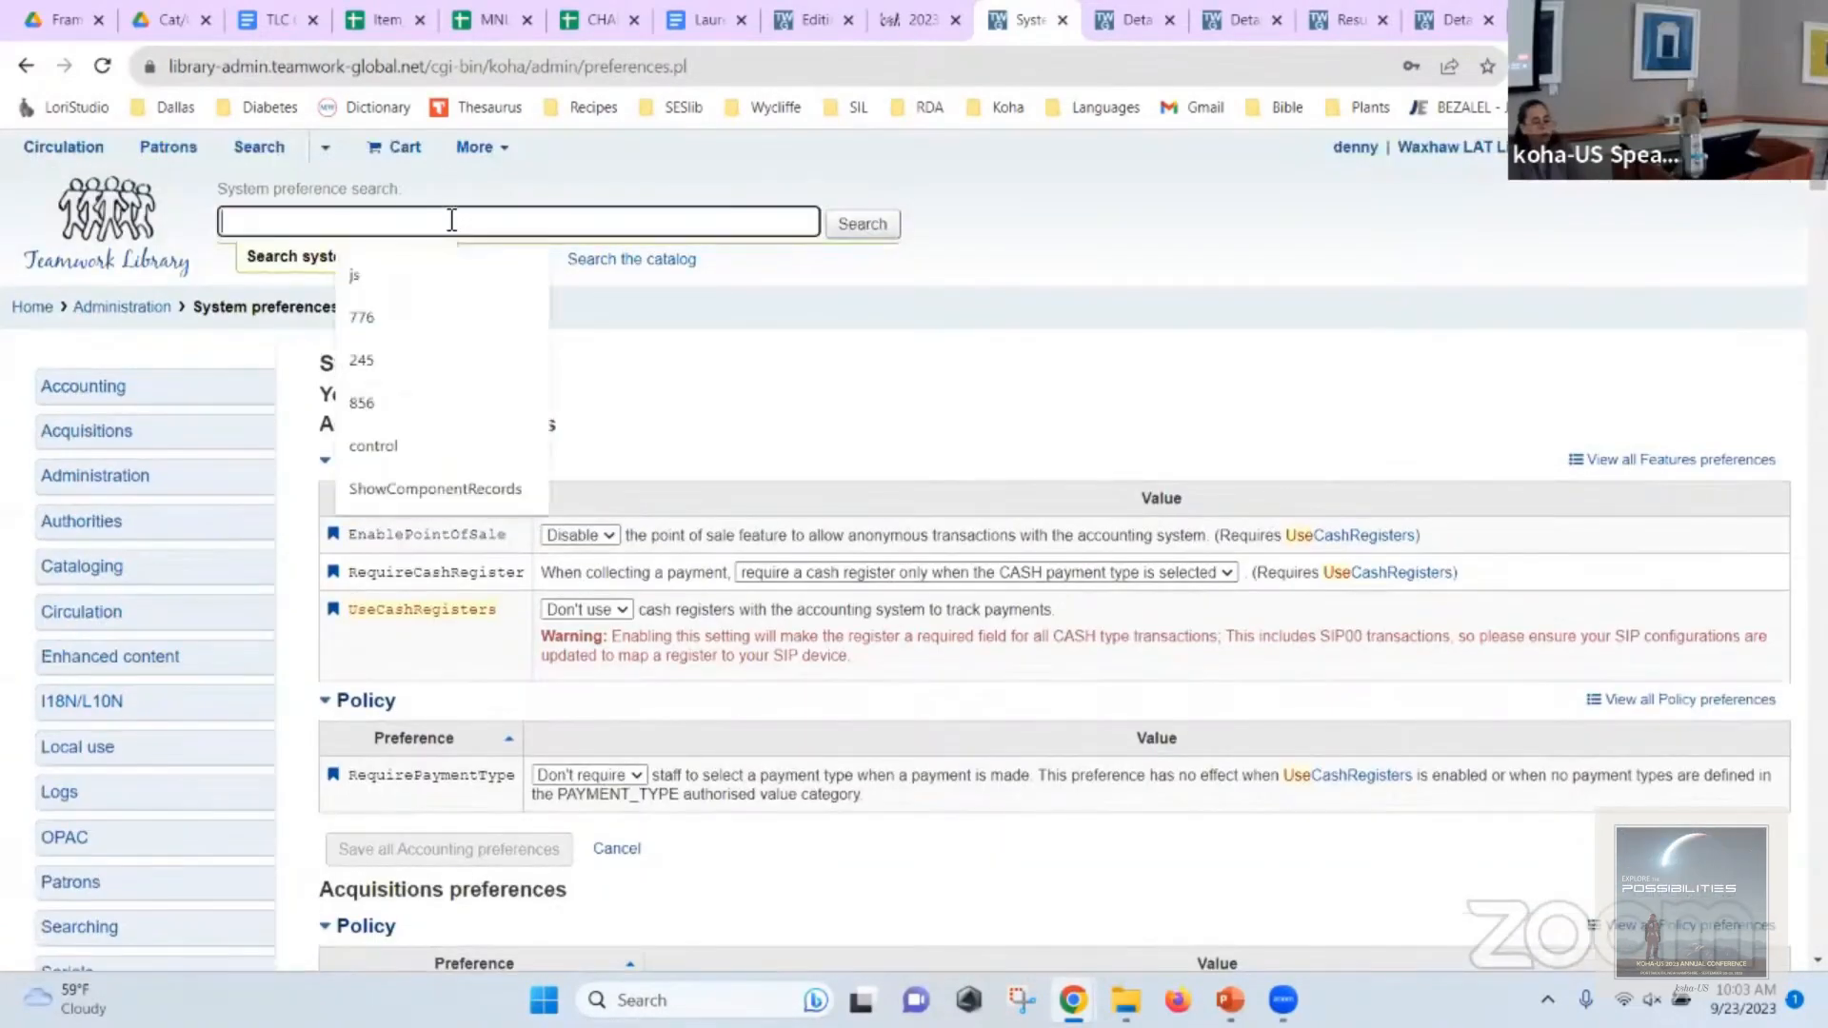
Find the UseControlNumber system preference, discarding pending page changes, set it to "Don't use", and save the Cataloging preferences.
{"action": "type", "text": "use"}
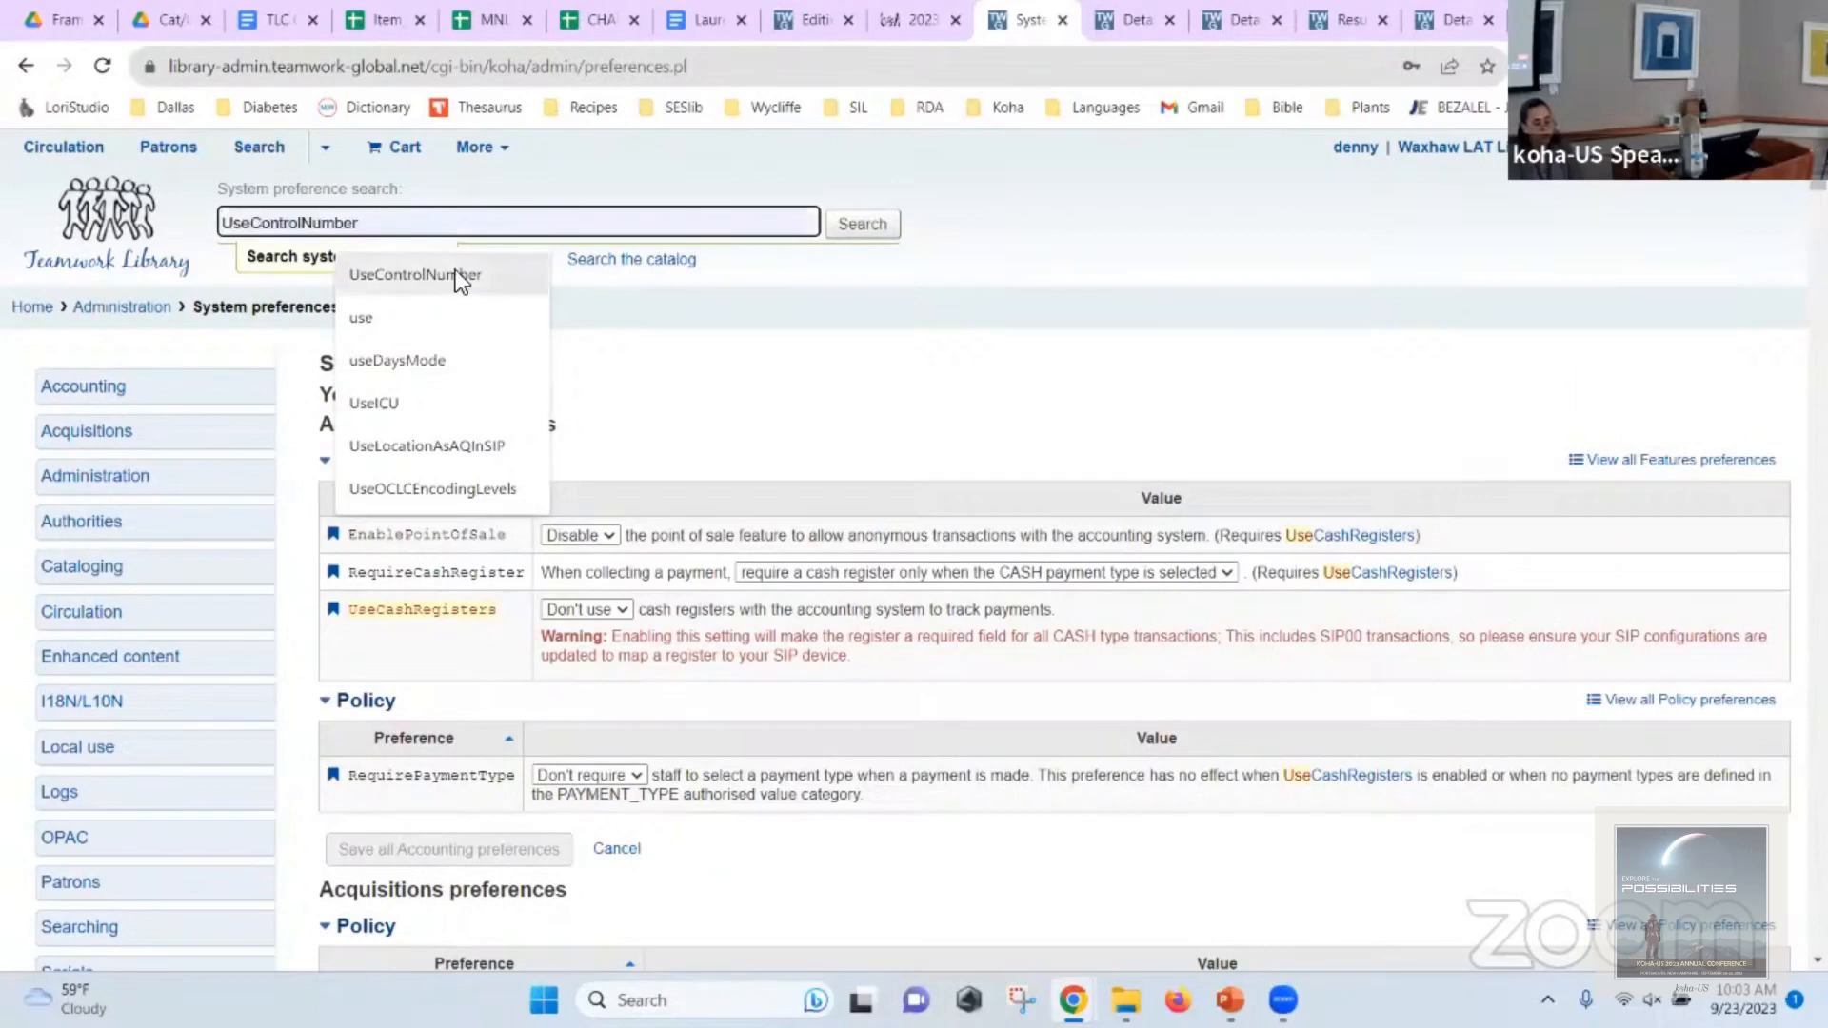
{"action": "left_click", "coordinate": [455, 273]}
{"action": "left_click", "coordinate": [874, 221]}
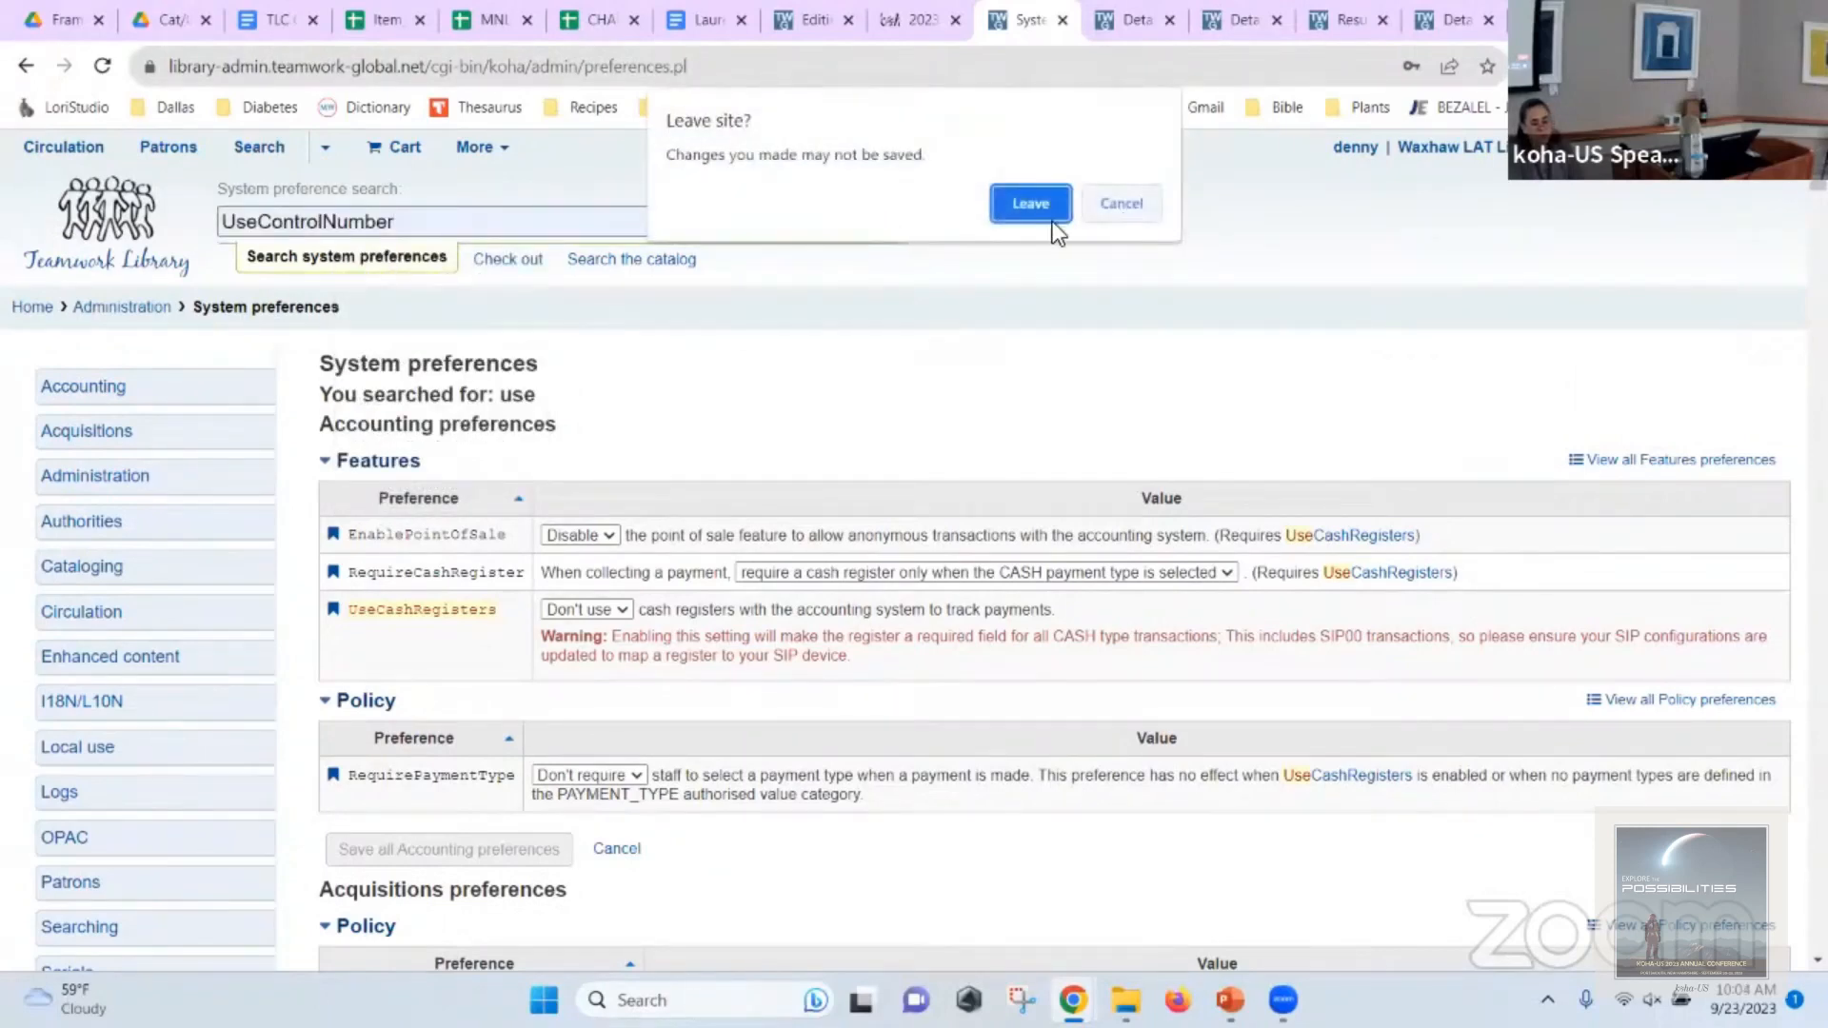
{"action": "left_click", "coordinate": [1036, 207]}
{"action": "left_click", "coordinate": [638, 534]}
{"action": "left_click", "coordinate": [657, 571]}
{"action": "left_click", "coordinate": [518, 595]}
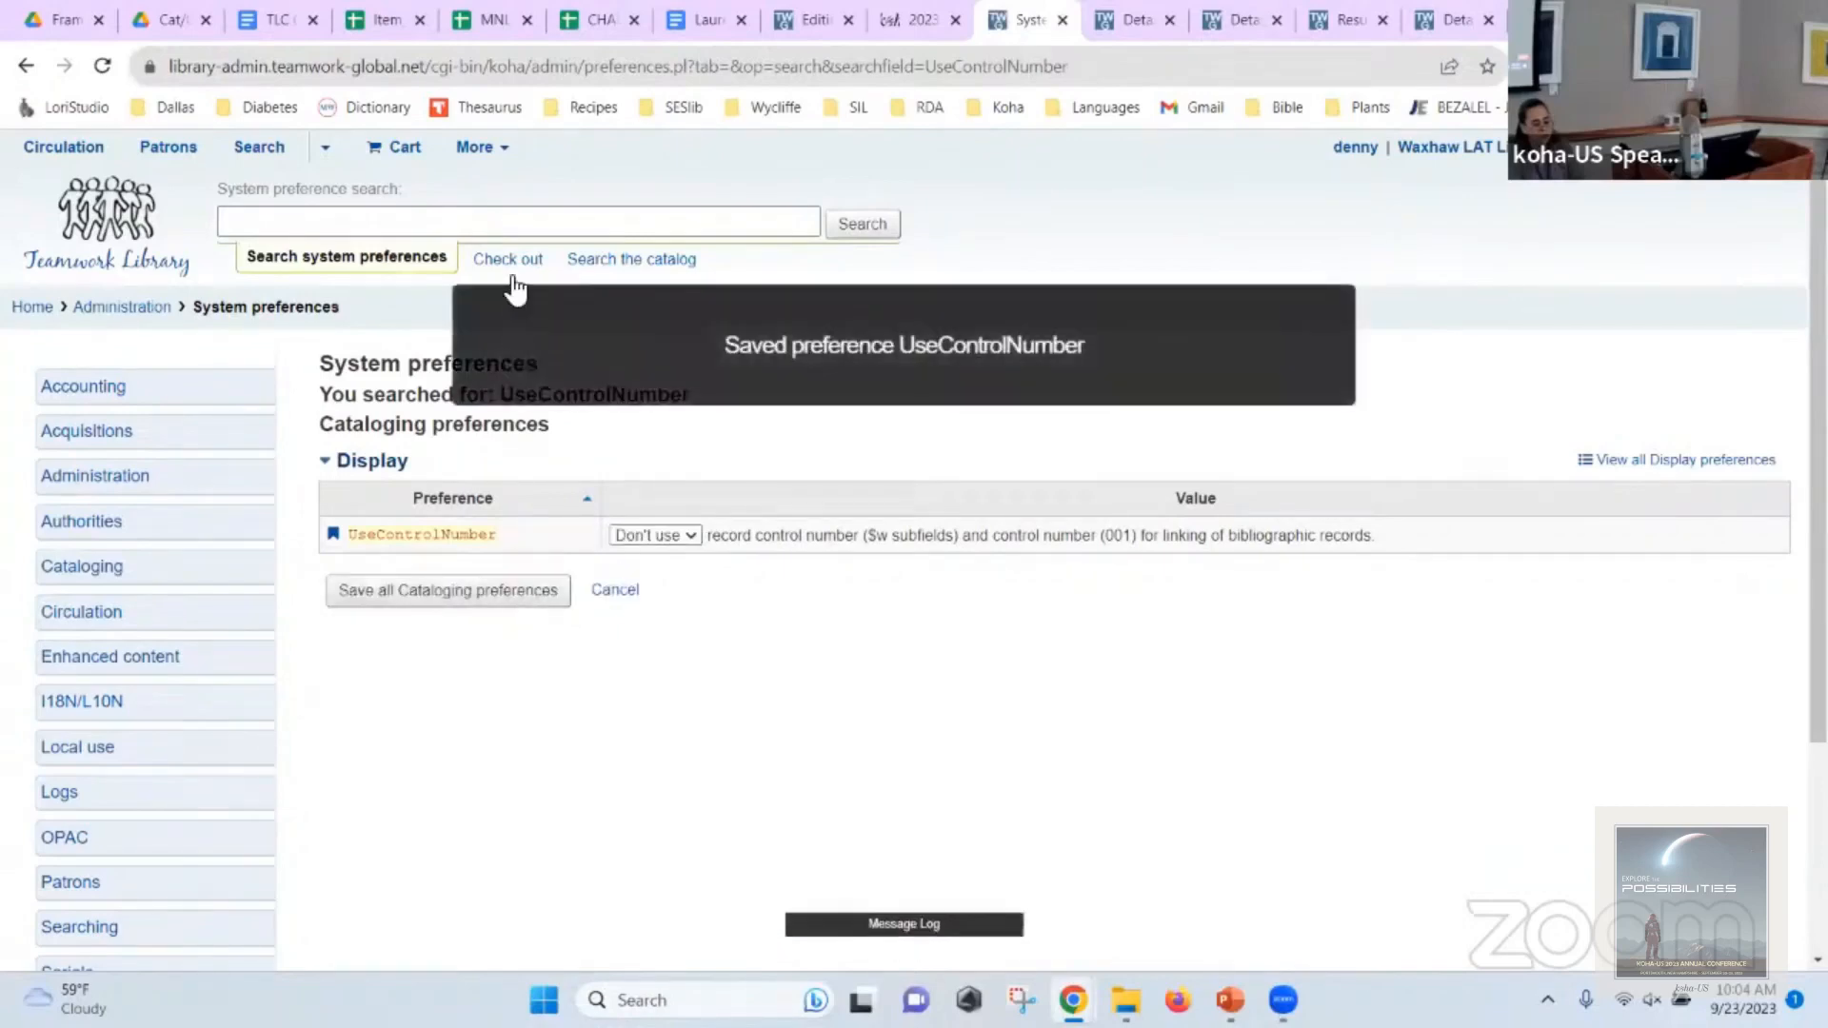
Search system preferences for "component", set ShowComponentRecords to "both staff interface and OPAC", and save the Cataloging preferences.
{"action": "left_click", "coordinate": [523, 222]}
{"action": "type", "text": "component"}
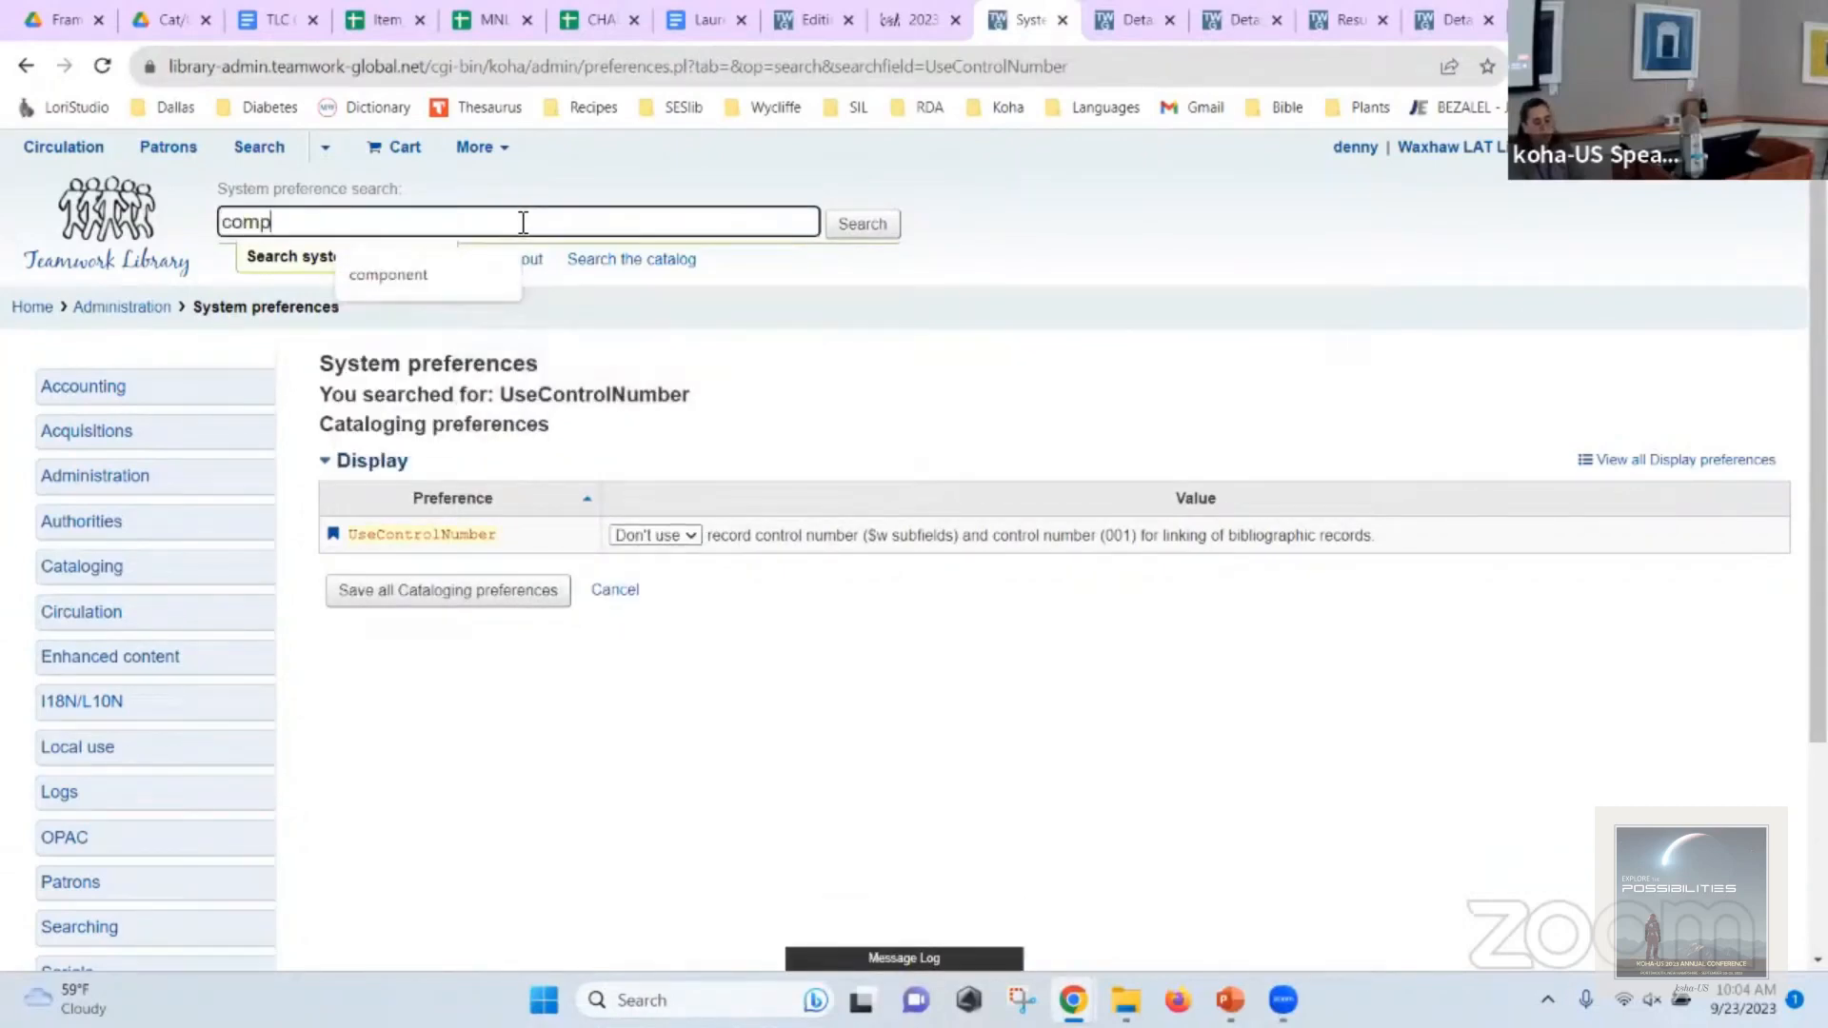
{"action": "left_click", "coordinate": [481, 269]}
{"action": "left_click", "coordinate": [863, 224]}
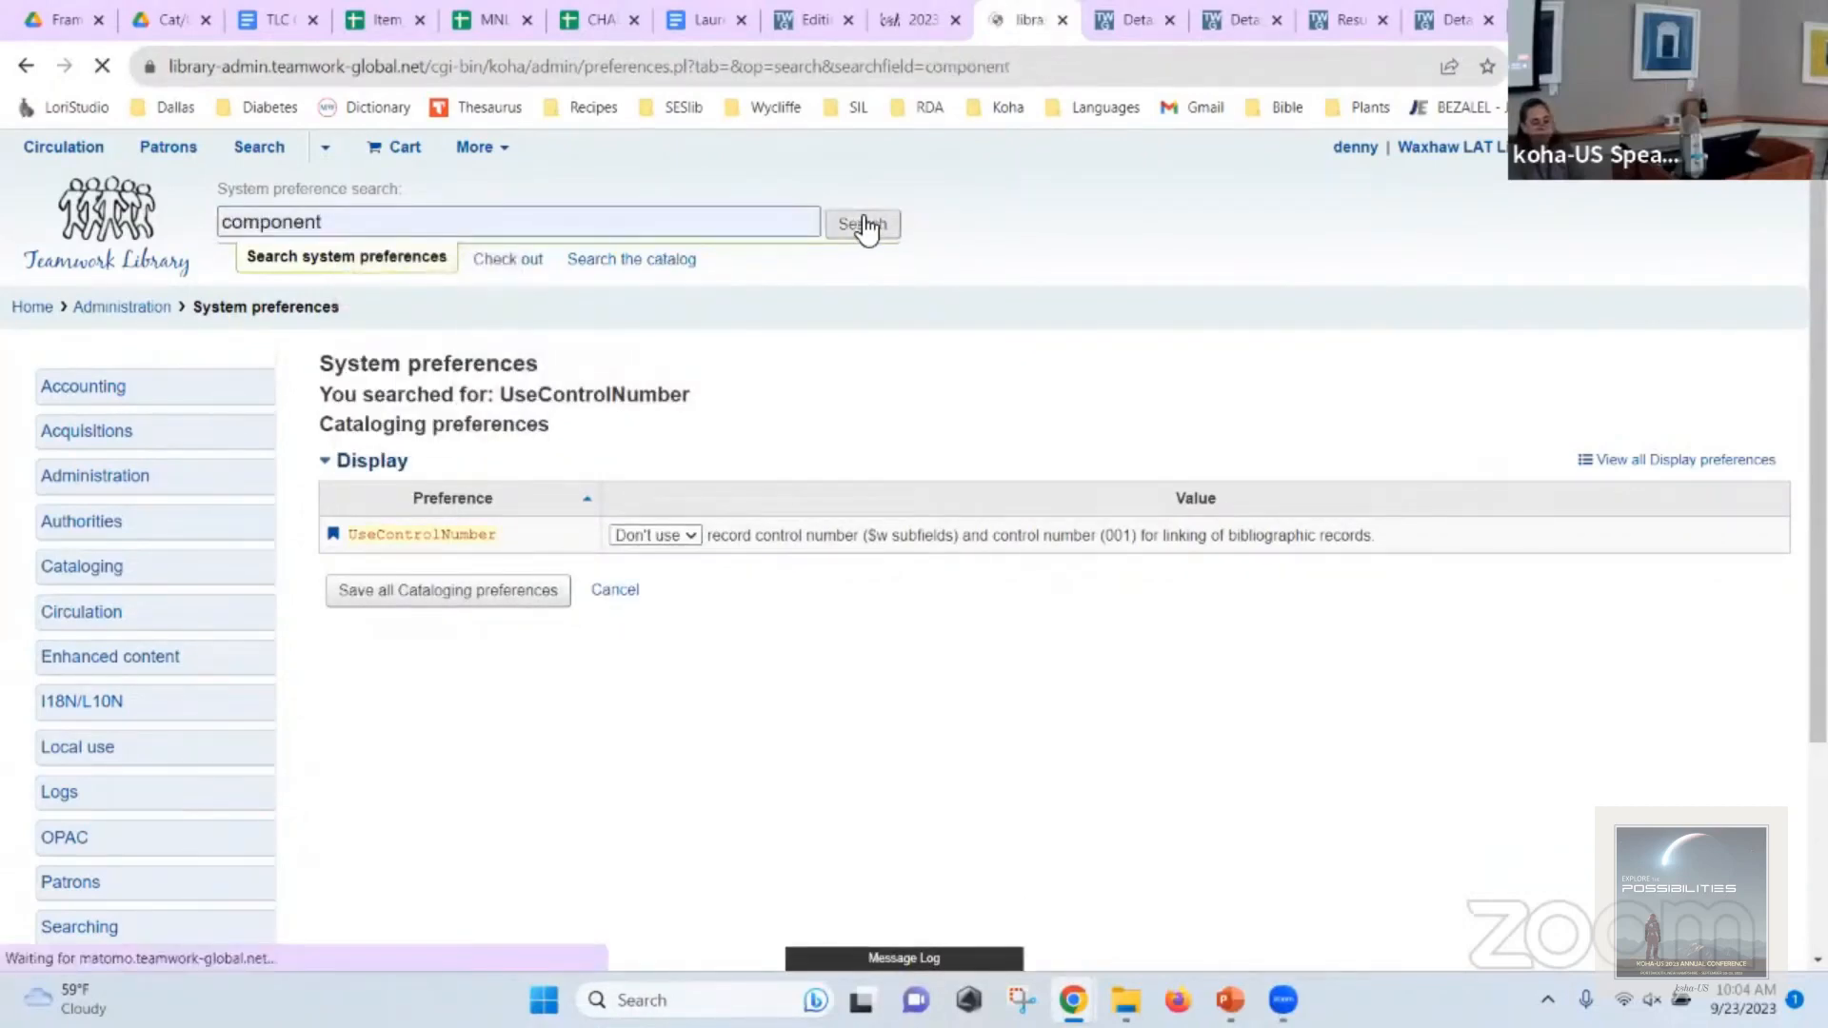
{"action": "left_click", "coordinate": [997, 537]}
{"action": "left_click", "coordinate": [1076, 609]}
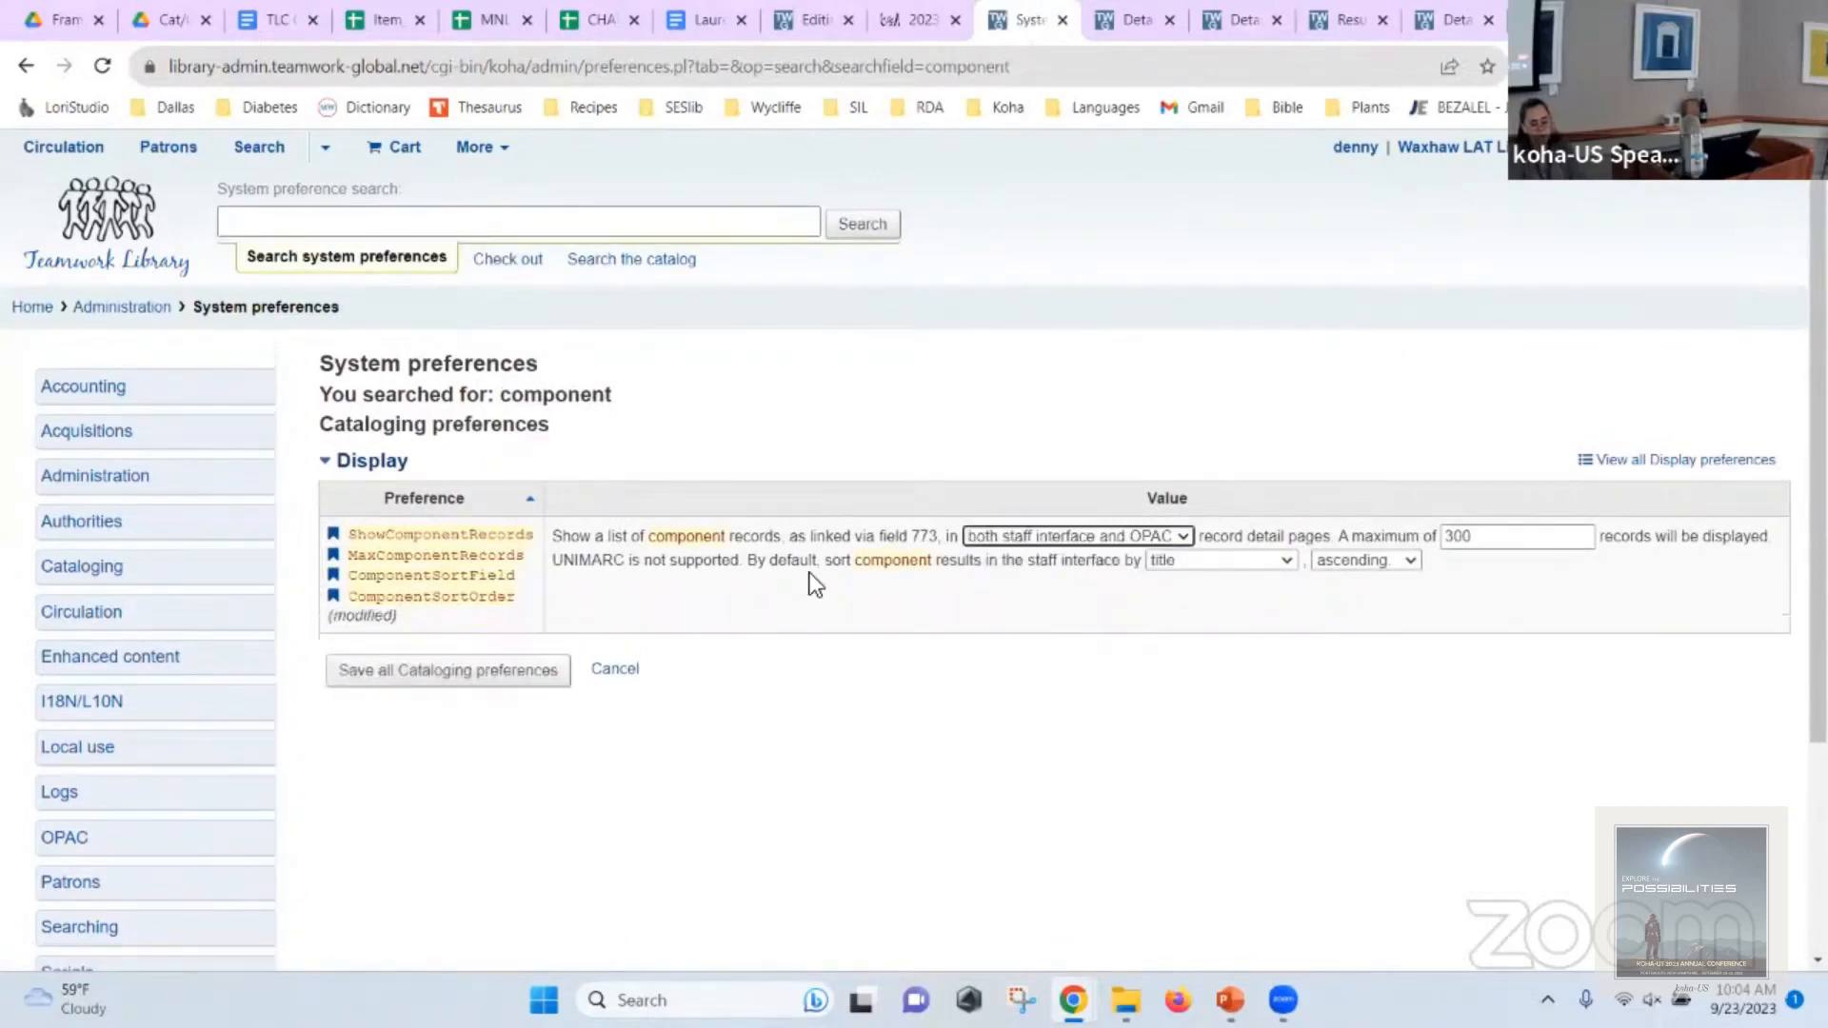
{"action": "left_click", "coordinate": [490, 657]}
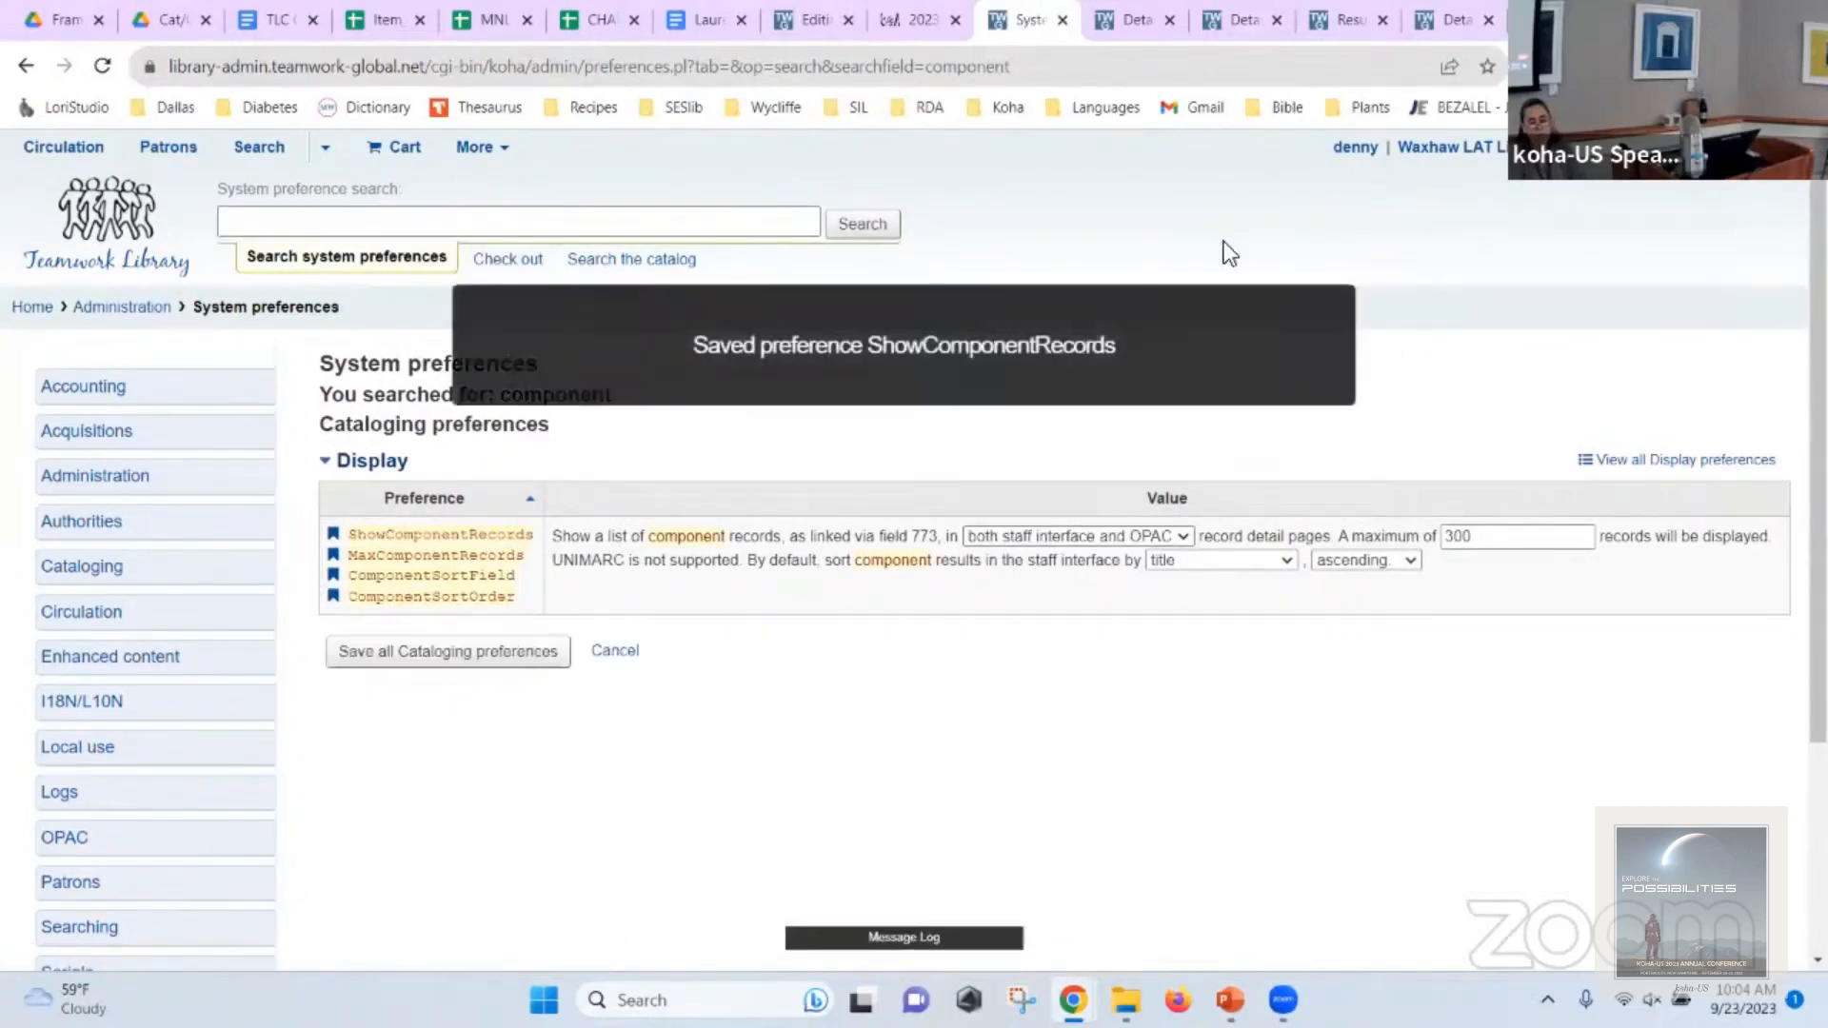
Reload the "Data papers on Papua New Guinea languages" record and close the two old catalog pages beside it.
{"action": "left_click", "coordinate": [1340, 21]}
{"action": "left_click", "coordinate": [1243, 21]}
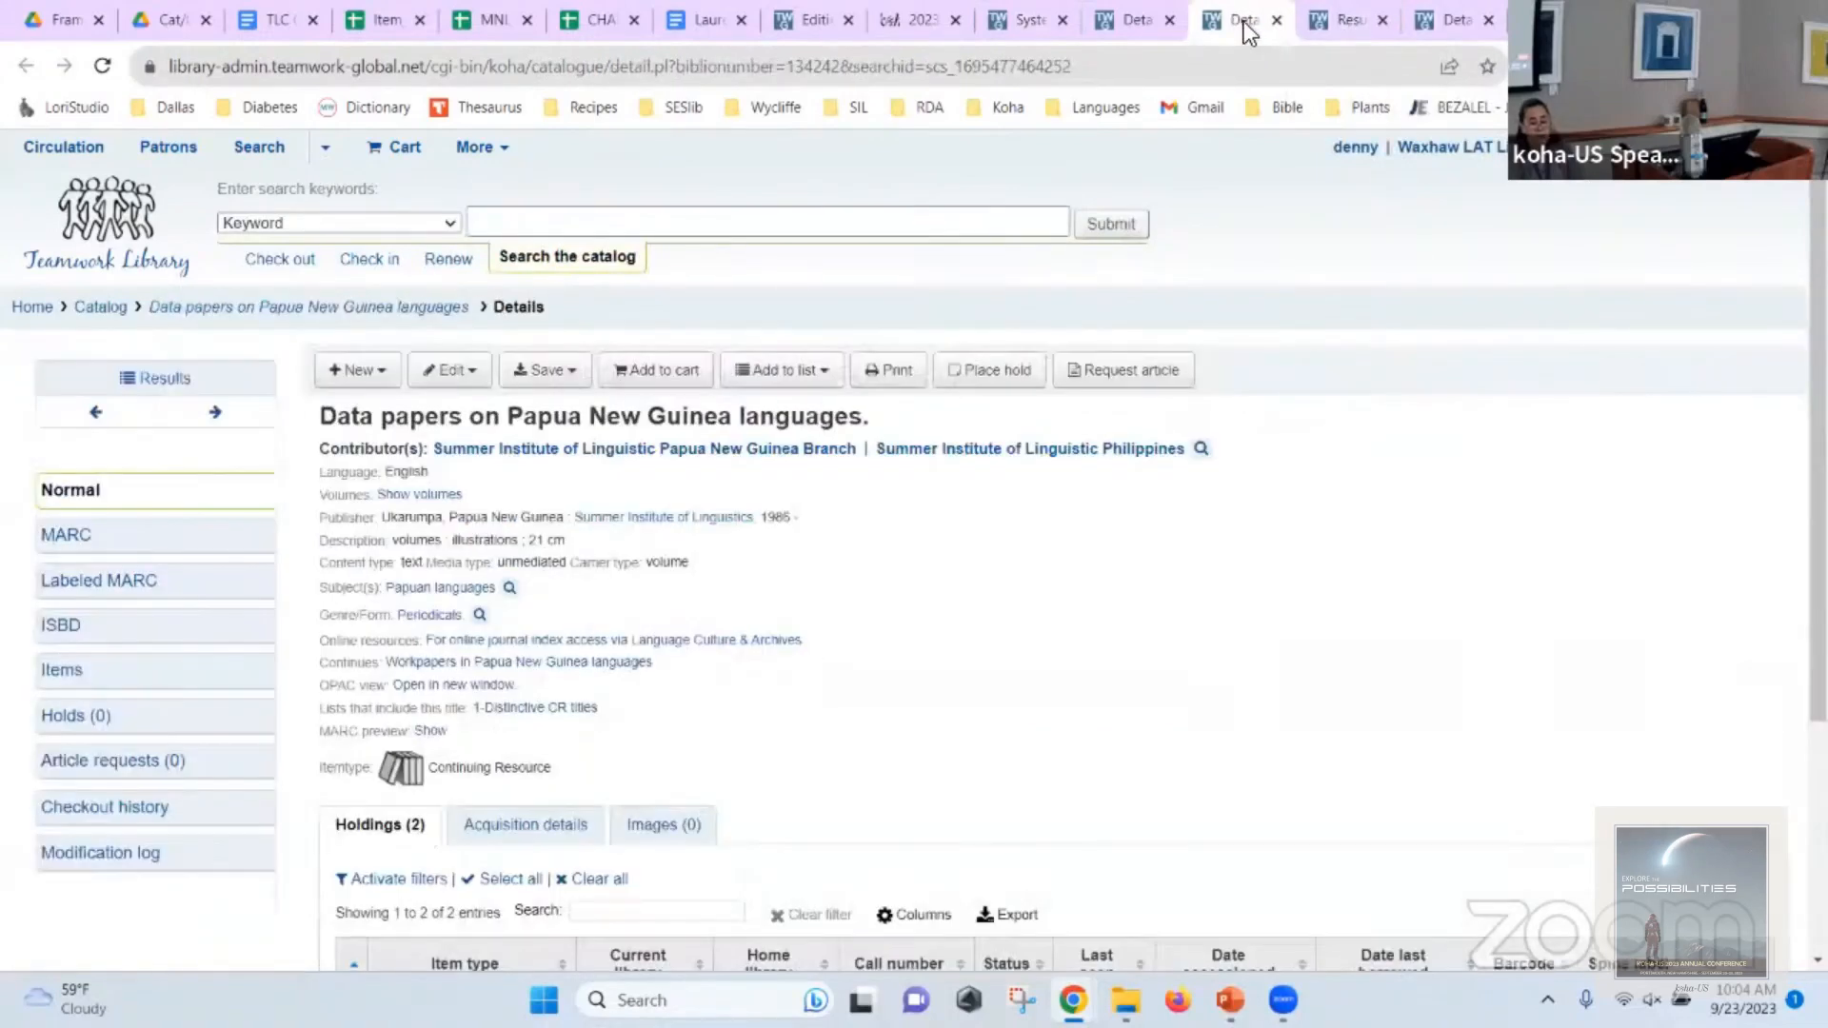
{"action": "left_click", "coordinate": [745, 70]}
{"action": "key", "text": "Return"}
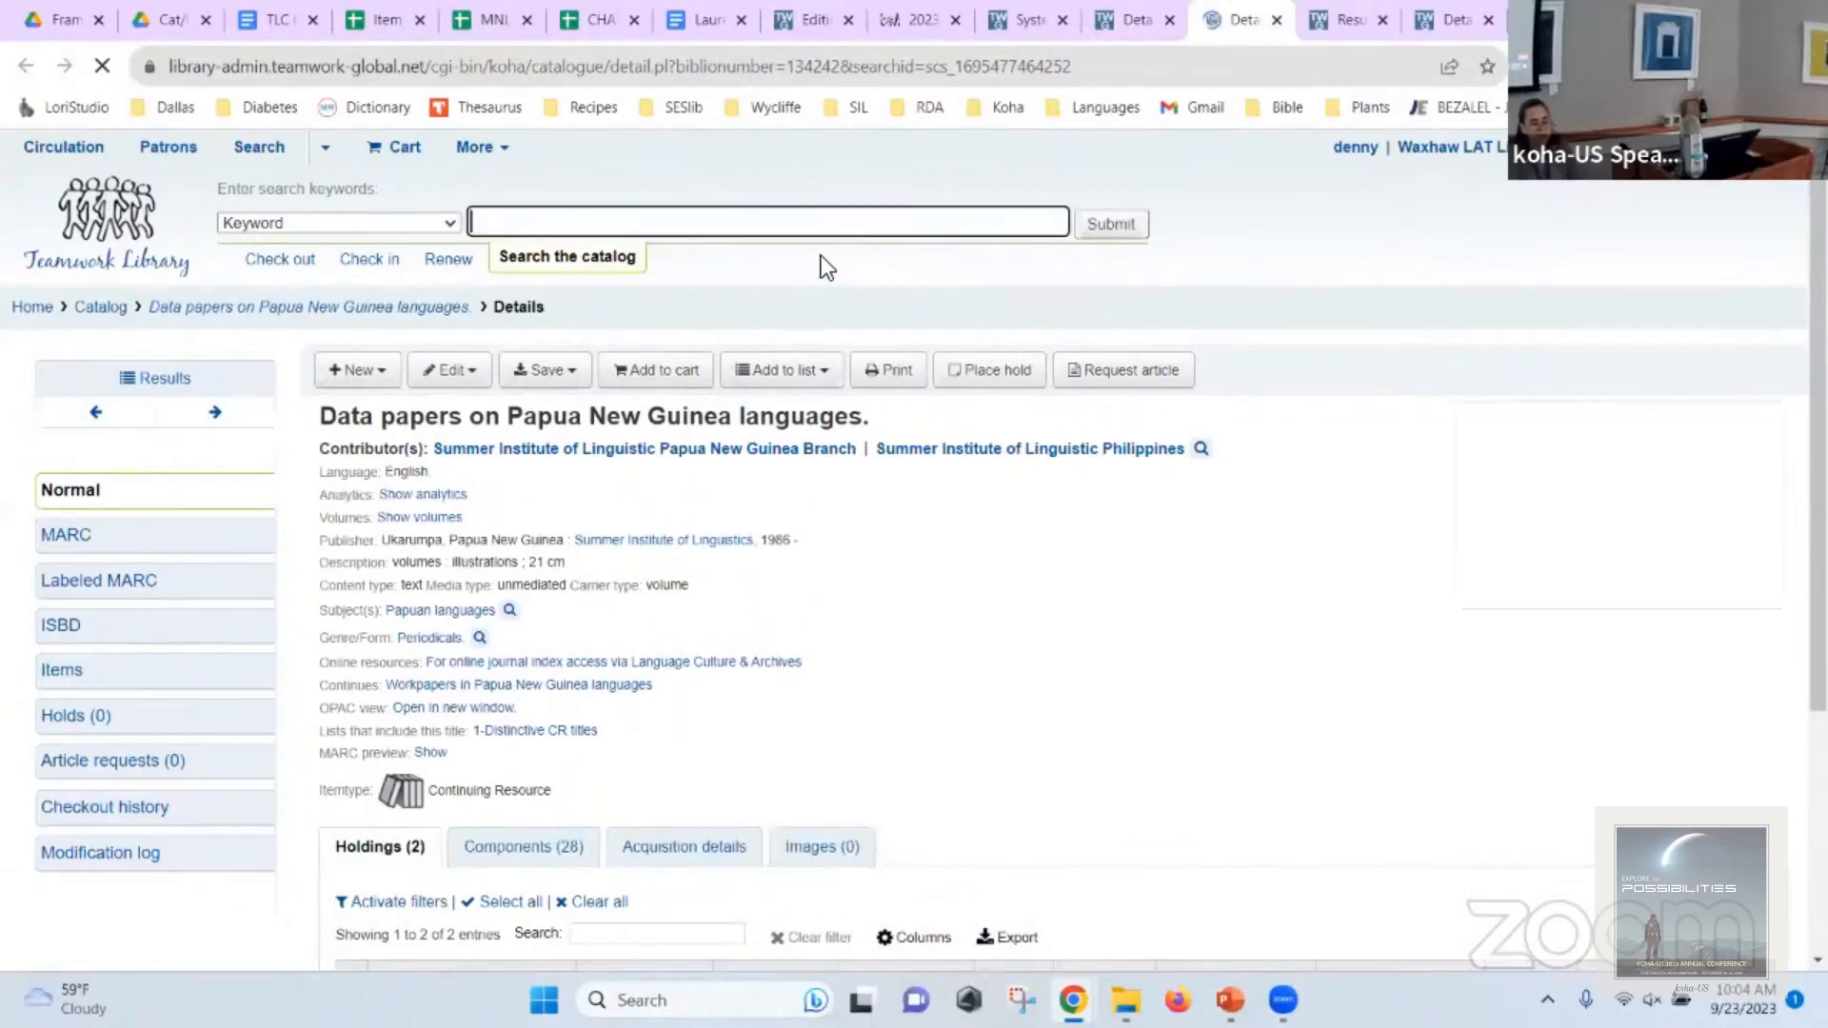
{"action": "scroll", "coordinate": [995, 628], "scroll_direction": "down", "scroll_amount": 1}
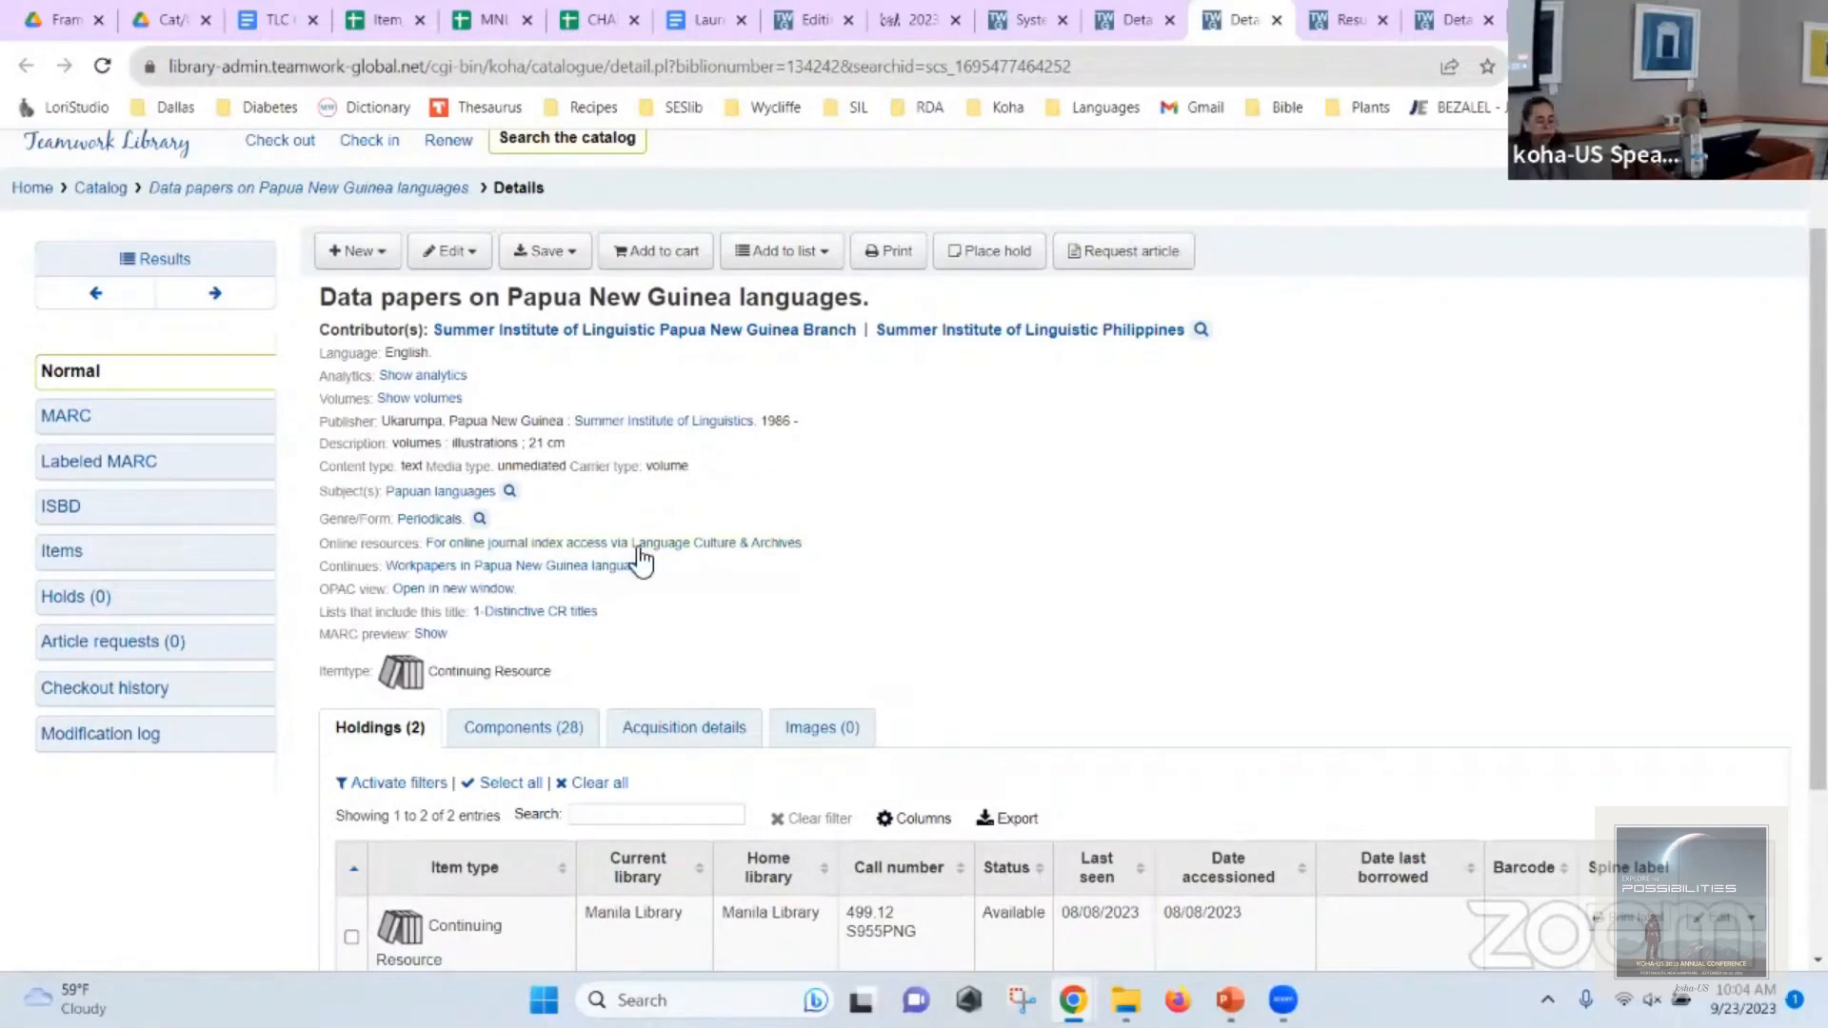
{"action": "left_click", "coordinate": [1328, 21]}
{"action": "left_click", "coordinate": [1380, 21]}
{"action": "left_click", "coordinate": [1380, 20]}
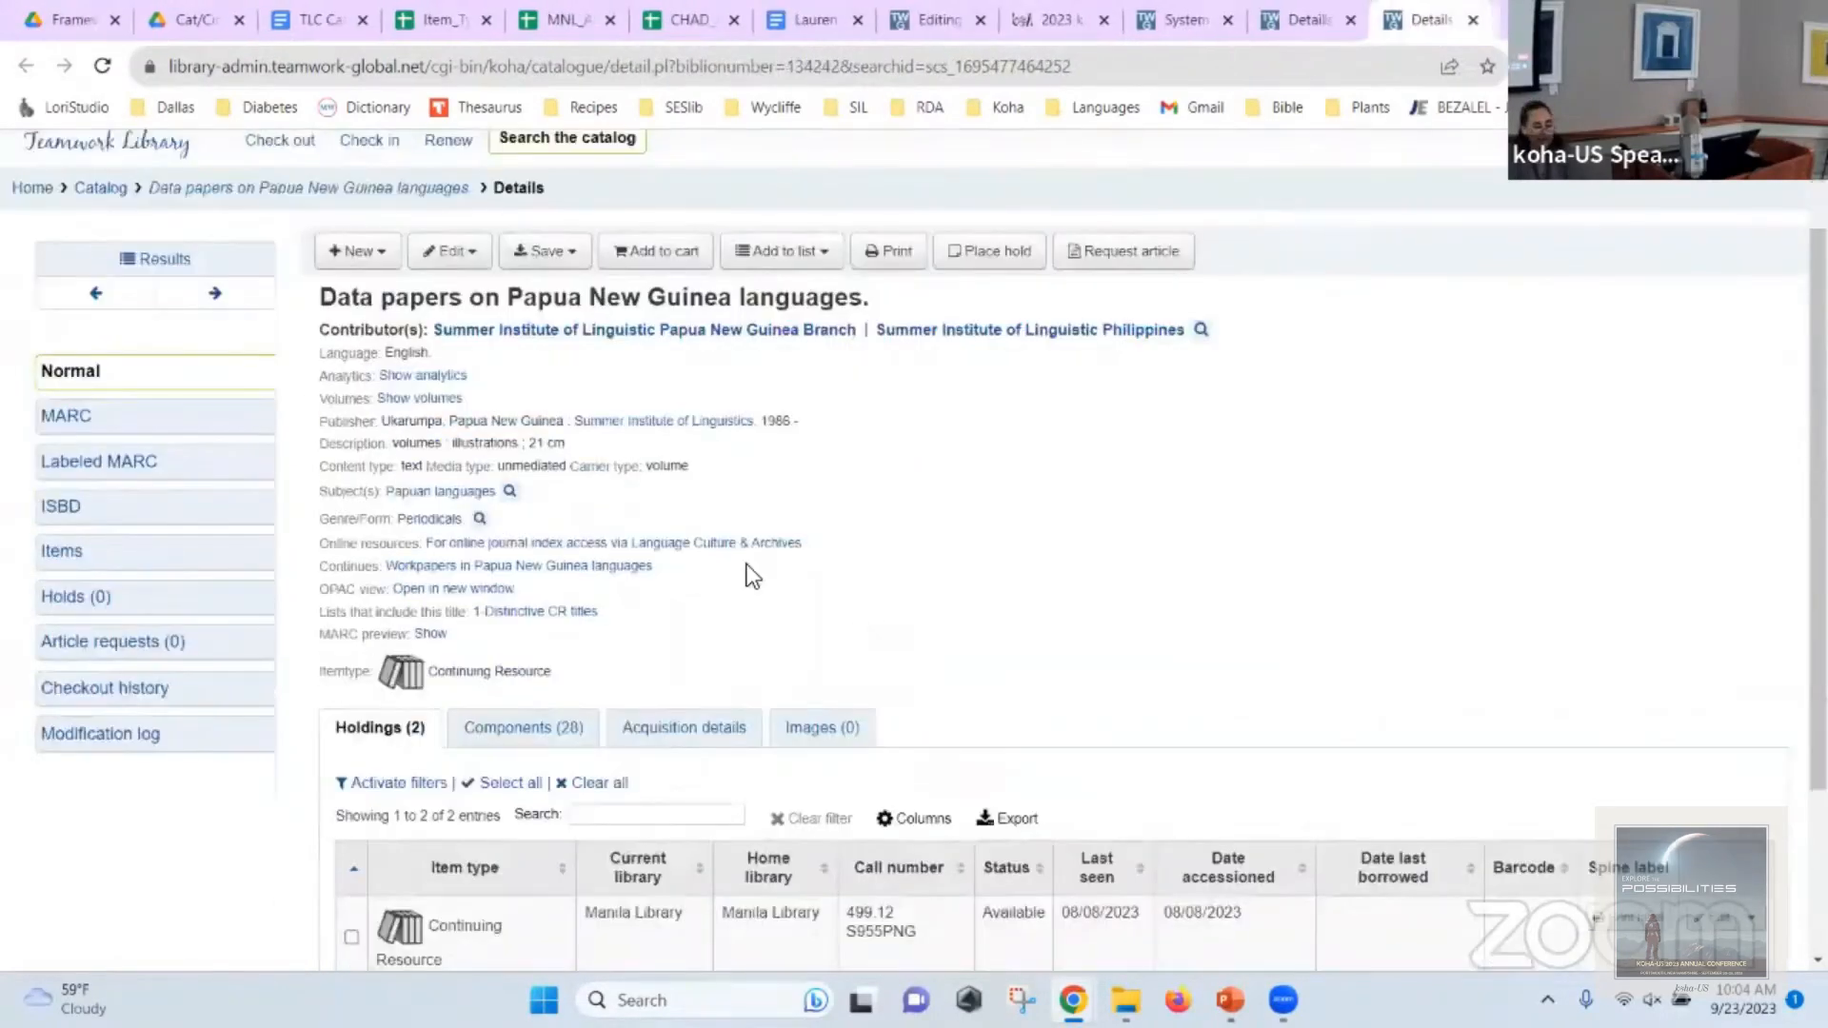
Open the record's "Show analytics" and "Show volumes" links in separate browser tabs and view both result lists.
{"action": "right_click", "coordinate": [408, 374]}
{"action": "left_click", "coordinate": [448, 395]}
{"action": "right_click", "coordinate": [429, 402]}
{"action": "left_click", "coordinate": [542, 423]}
{"action": "left_click", "coordinate": [1345, 21]}
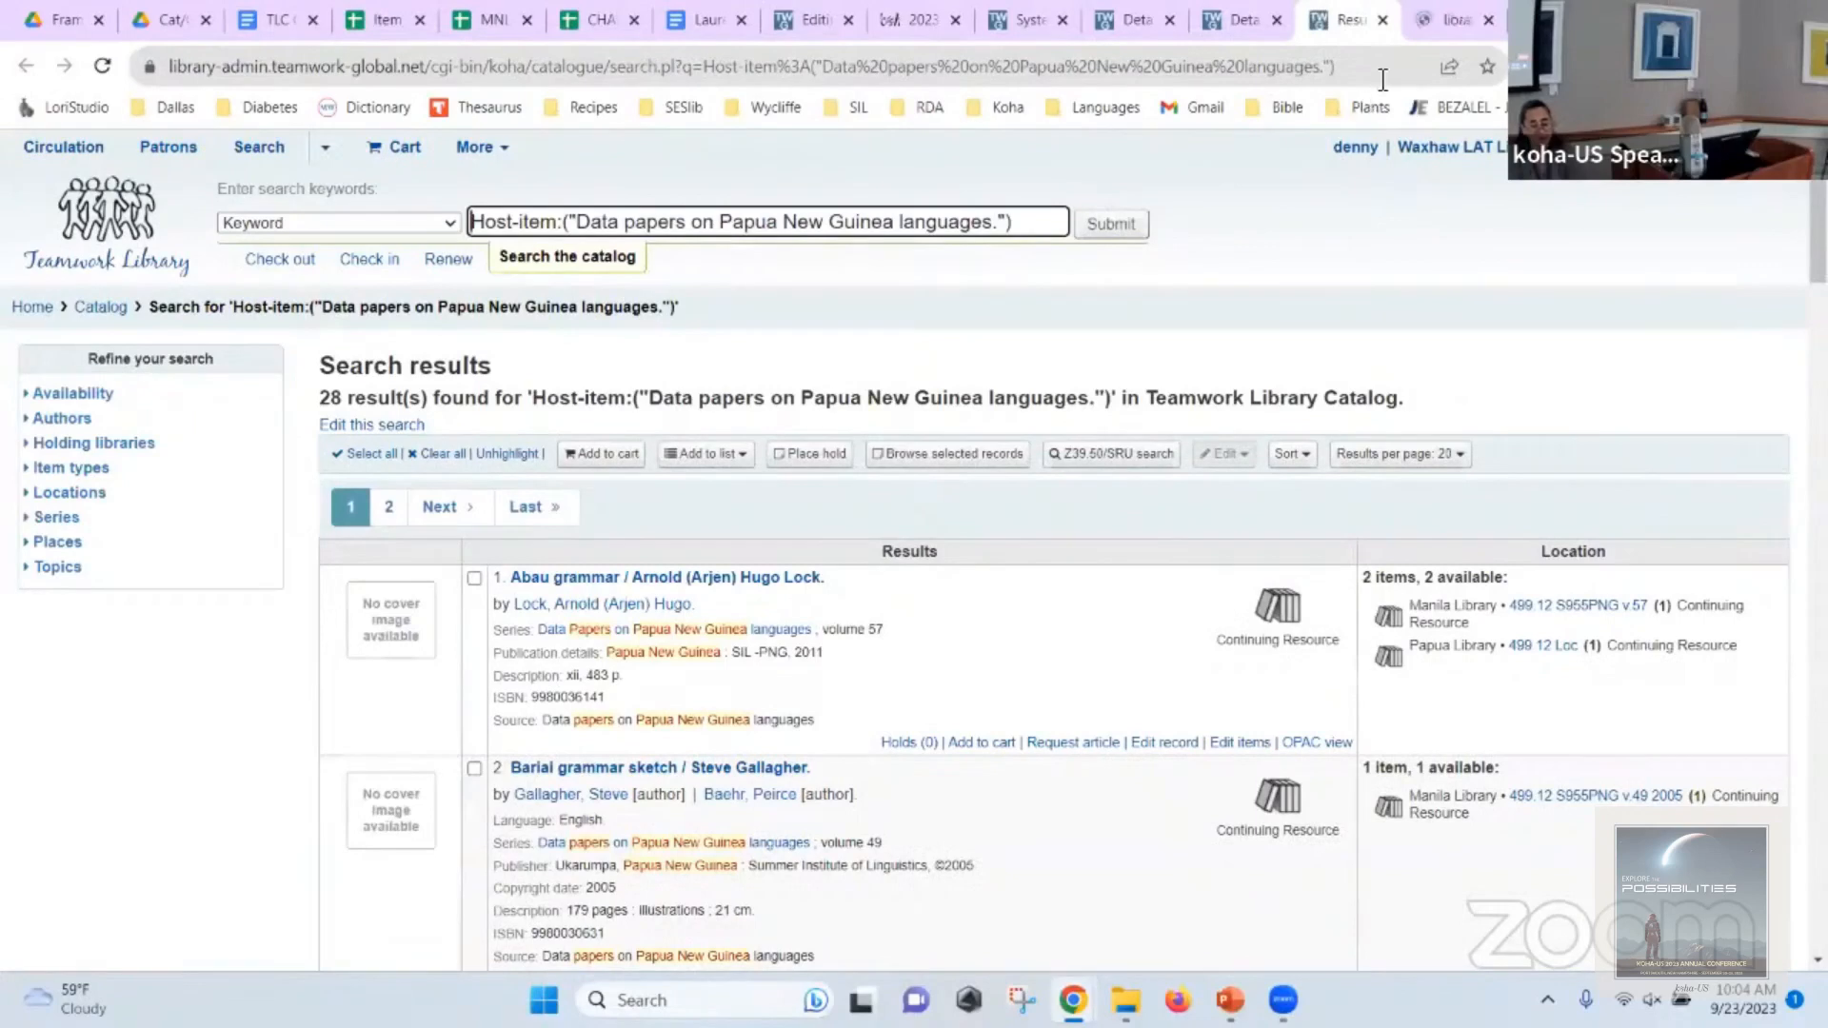
{"action": "left_click", "coordinate": [1440, 19]}
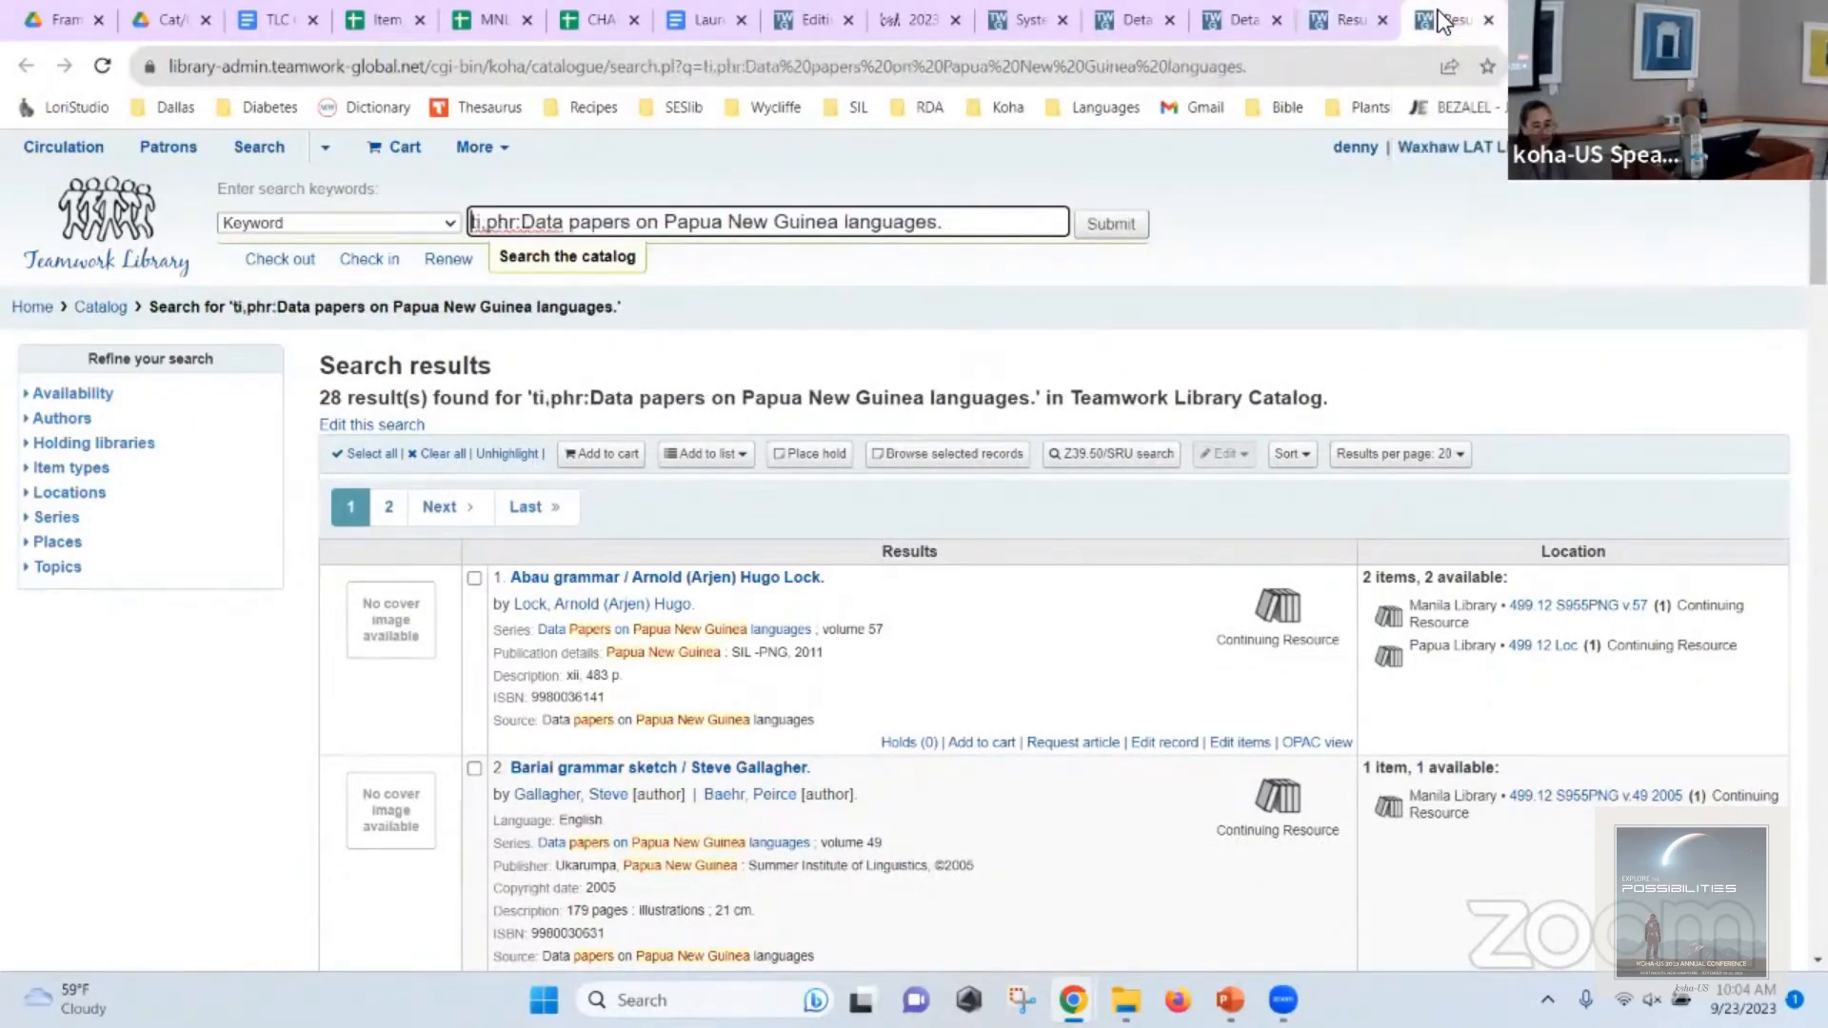
Return to the "Data papers on Papua New Guinea languages" record and look through its list of component records.
{"action": "left_click", "coordinate": [1241, 23]}
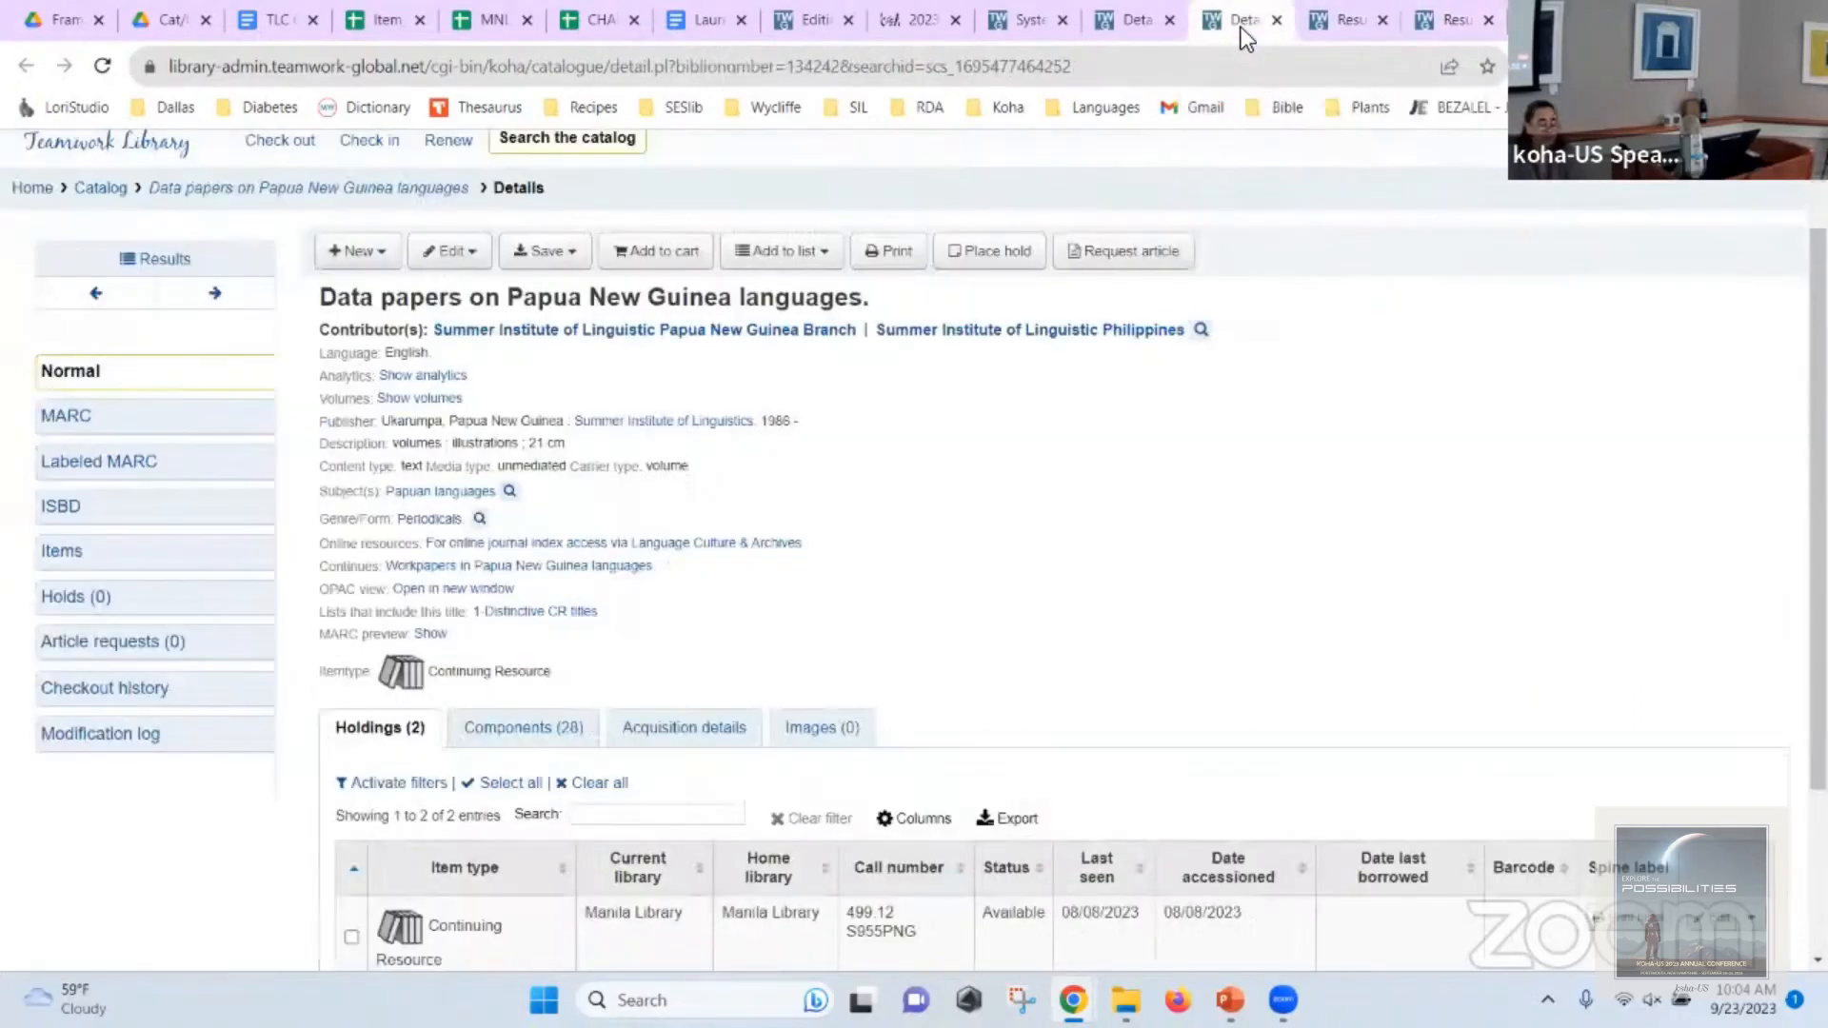
{"action": "scroll", "coordinate": [929, 547], "scroll_direction": "down", "scroll_amount": 3}
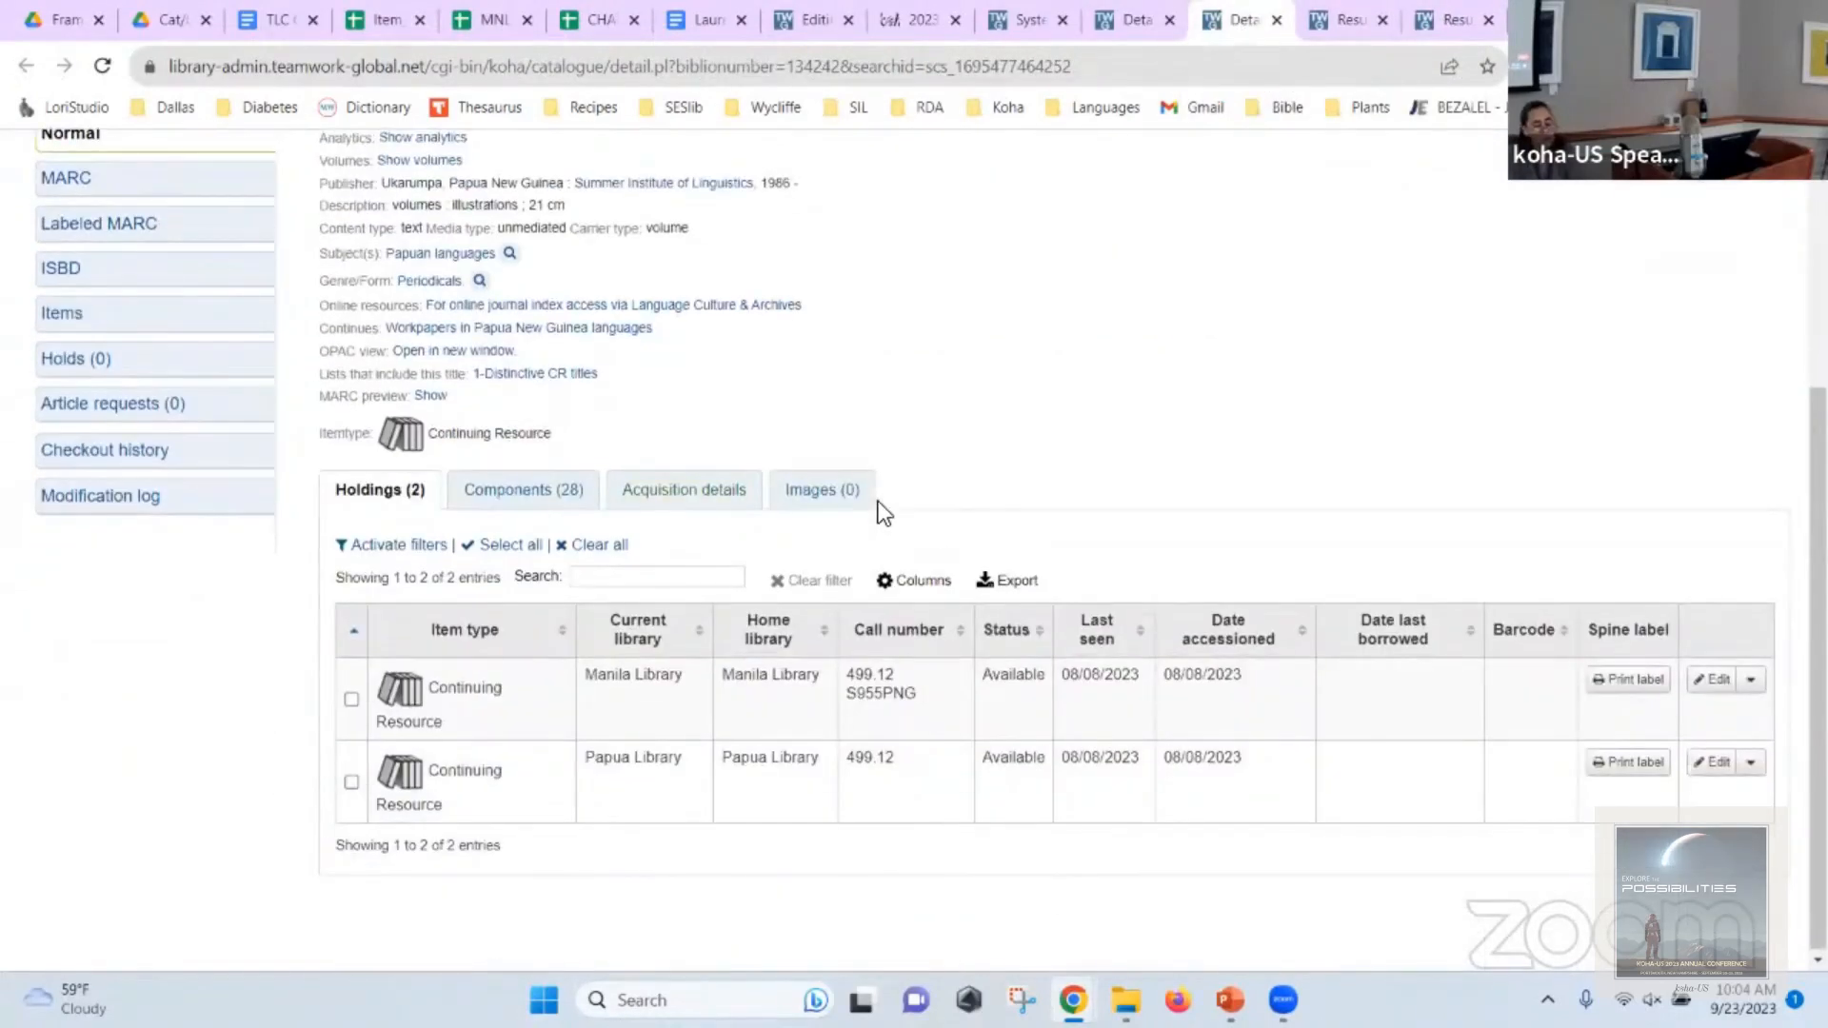
{"action": "left_click", "coordinate": [518, 493]}
{"action": "scroll", "coordinate": [1066, 392], "scroll_direction": "down", "scroll_amount": 5}
{"action": "scroll", "coordinate": [889, 575], "scroll_direction": "up", "scroll_amount": 4}
{"action": "scroll", "coordinate": [746, 461], "scroll_direction": "down", "scroll_amount": 7}
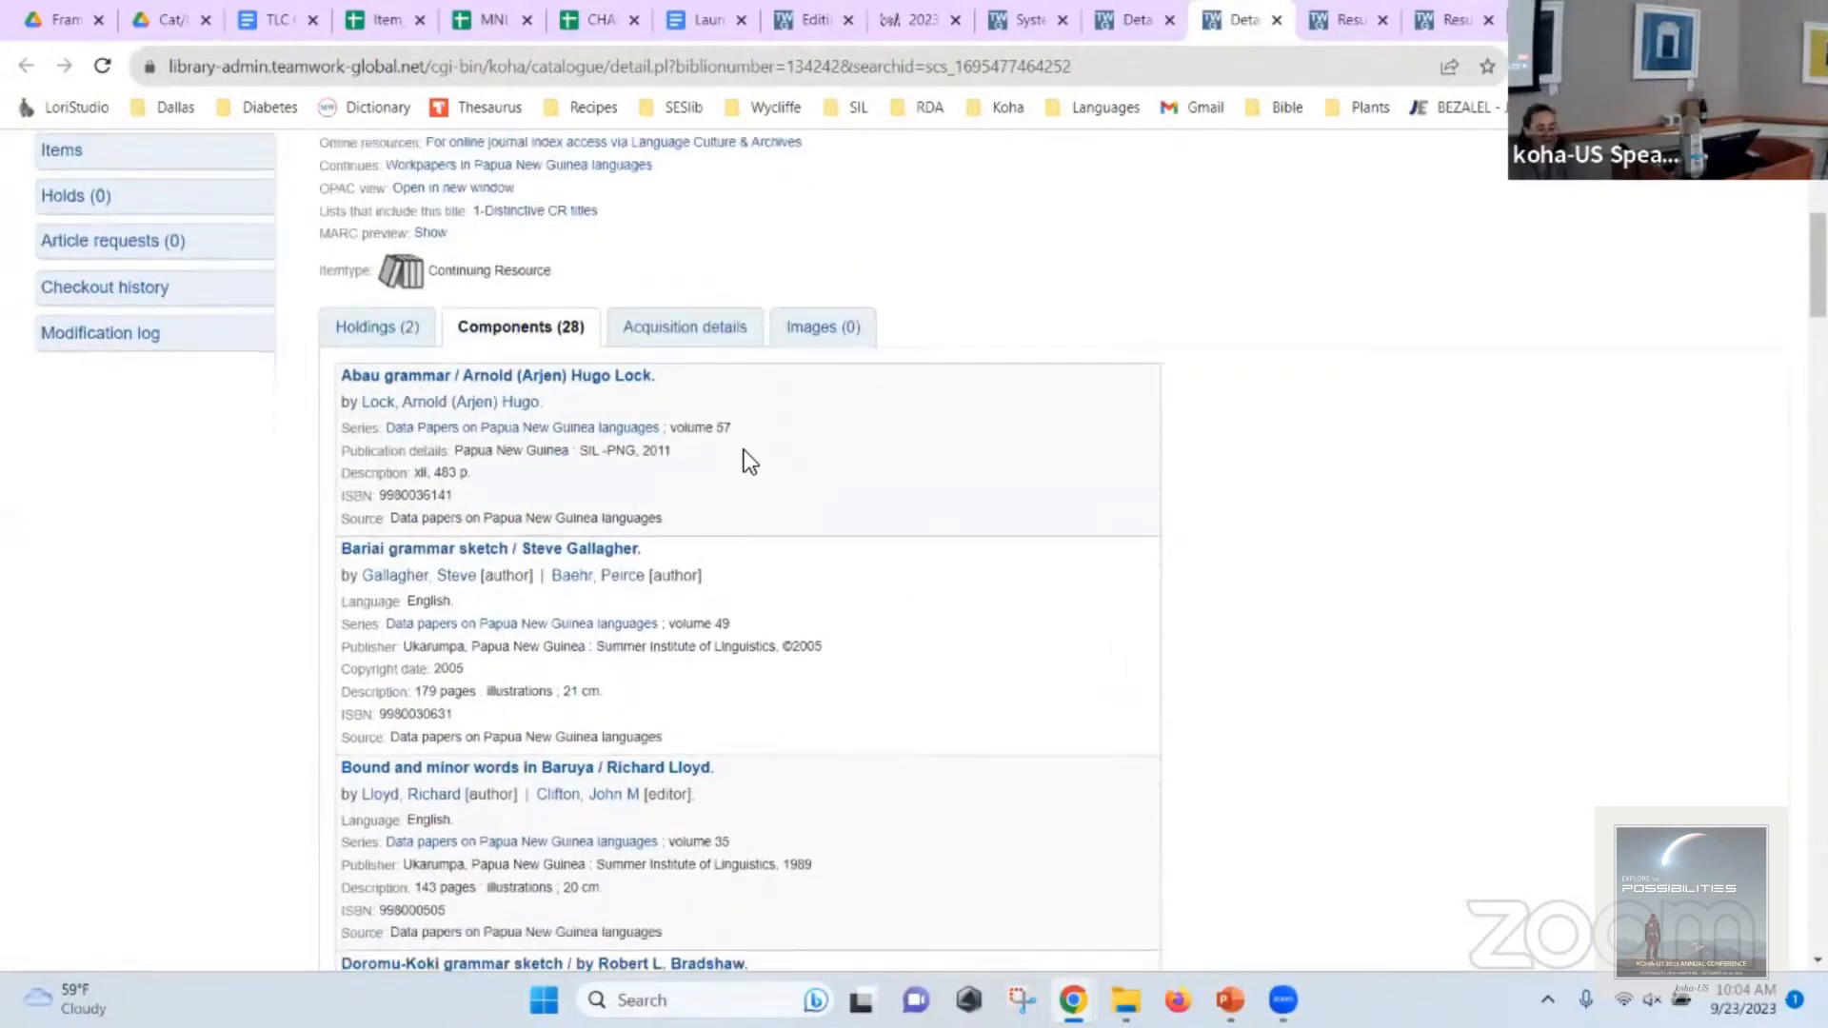
{"action": "scroll", "coordinate": [746, 493], "scroll_direction": "down", "scroll_amount": 15}
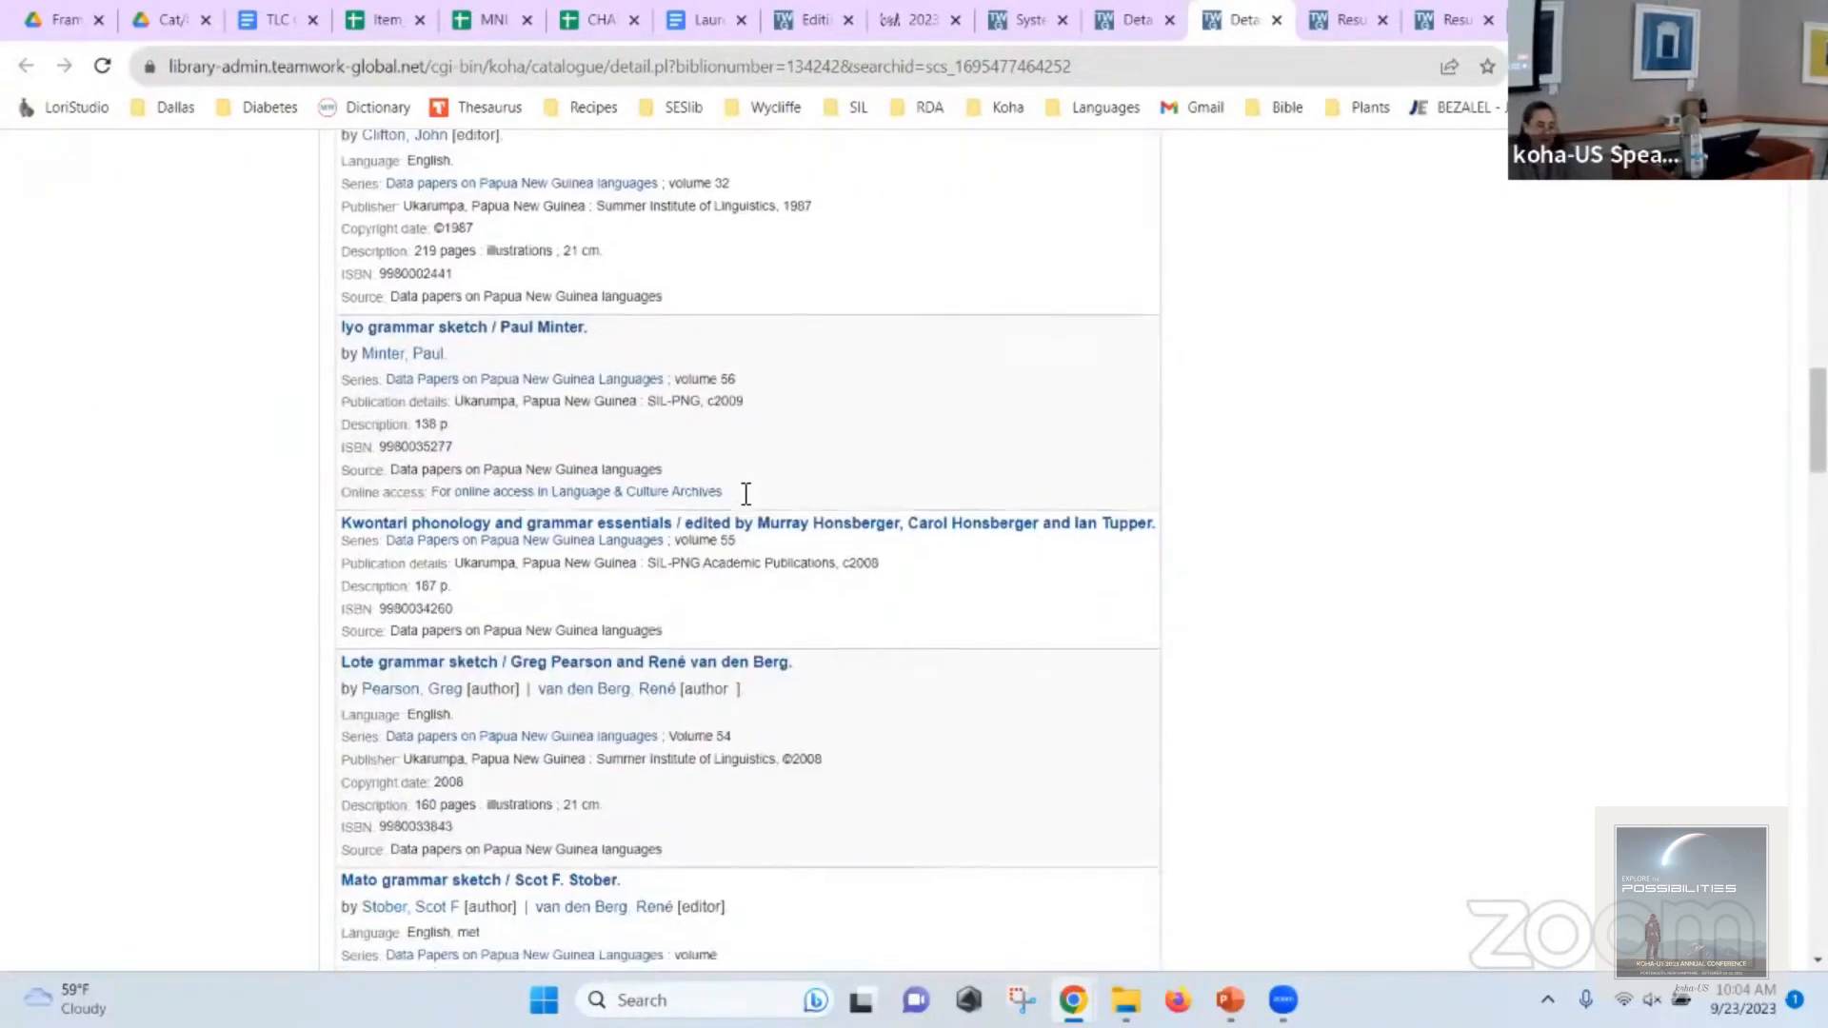
{"action": "scroll", "coordinate": [746, 493], "scroll_direction": "down", "scroll_amount": 11}
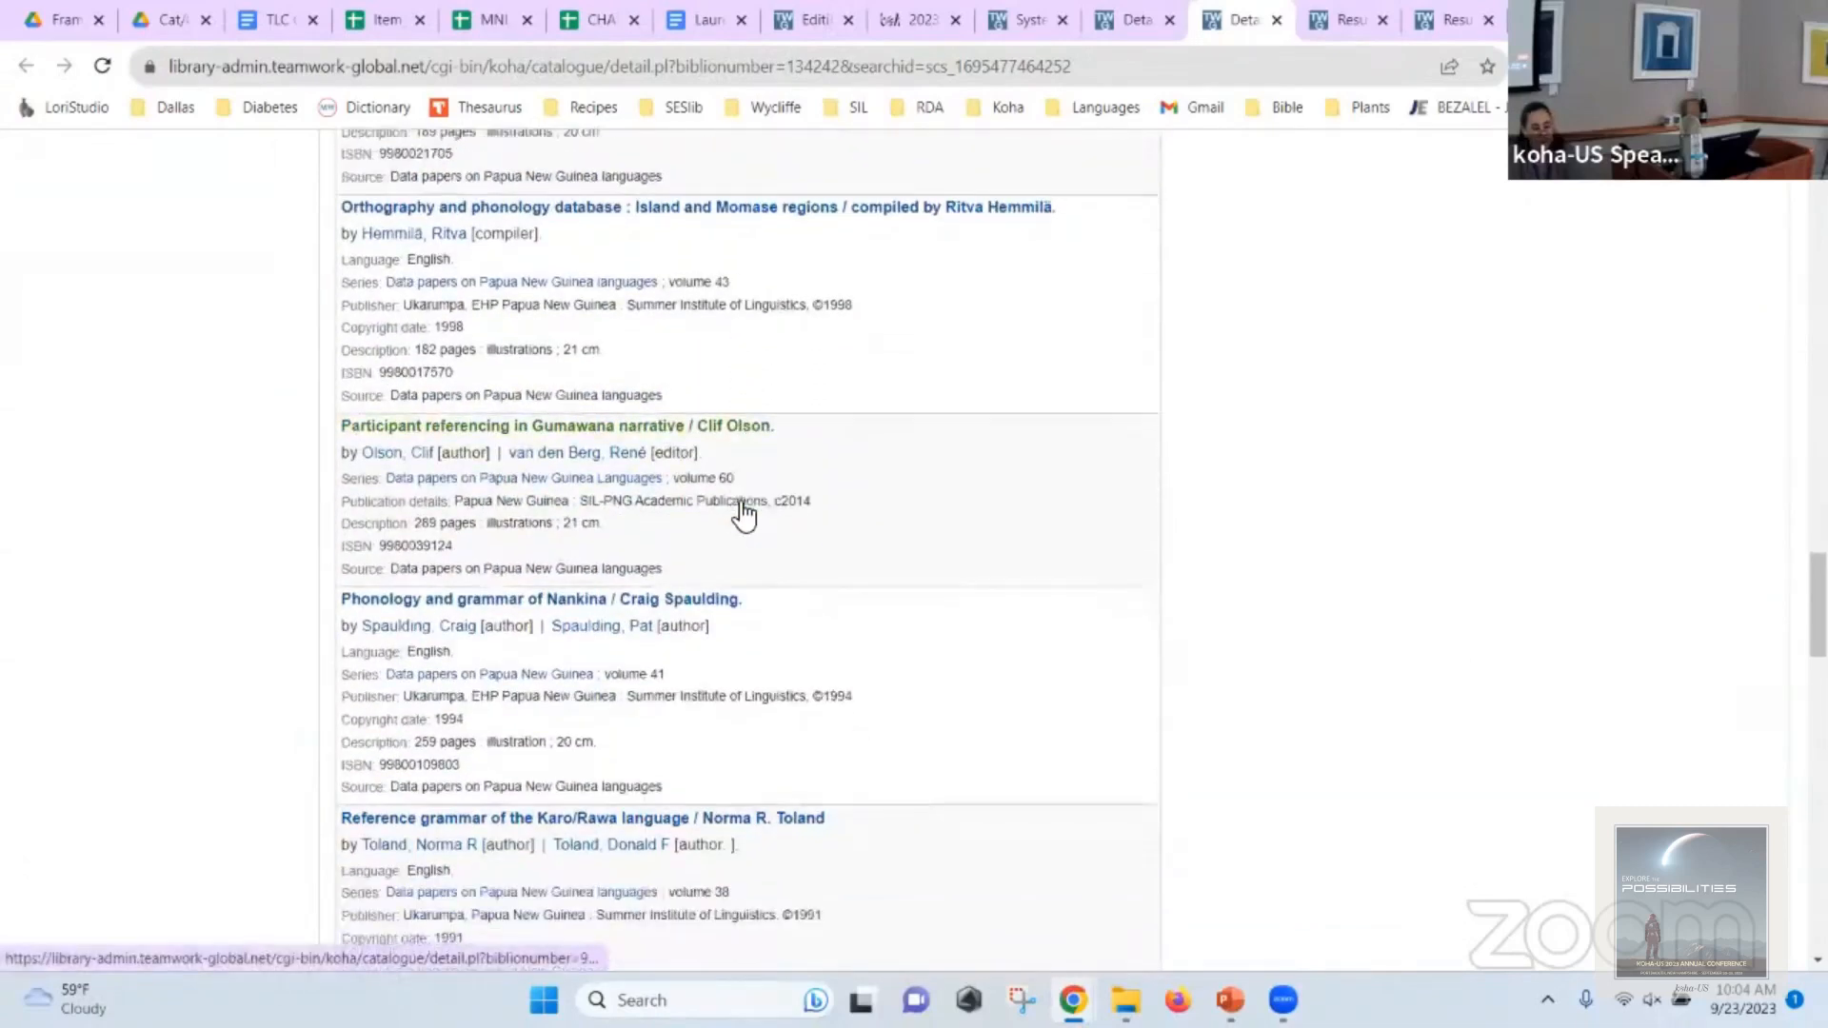
{"action": "scroll", "coordinate": [744, 512], "scroll_direction": "down", "scroll_amount": 2}
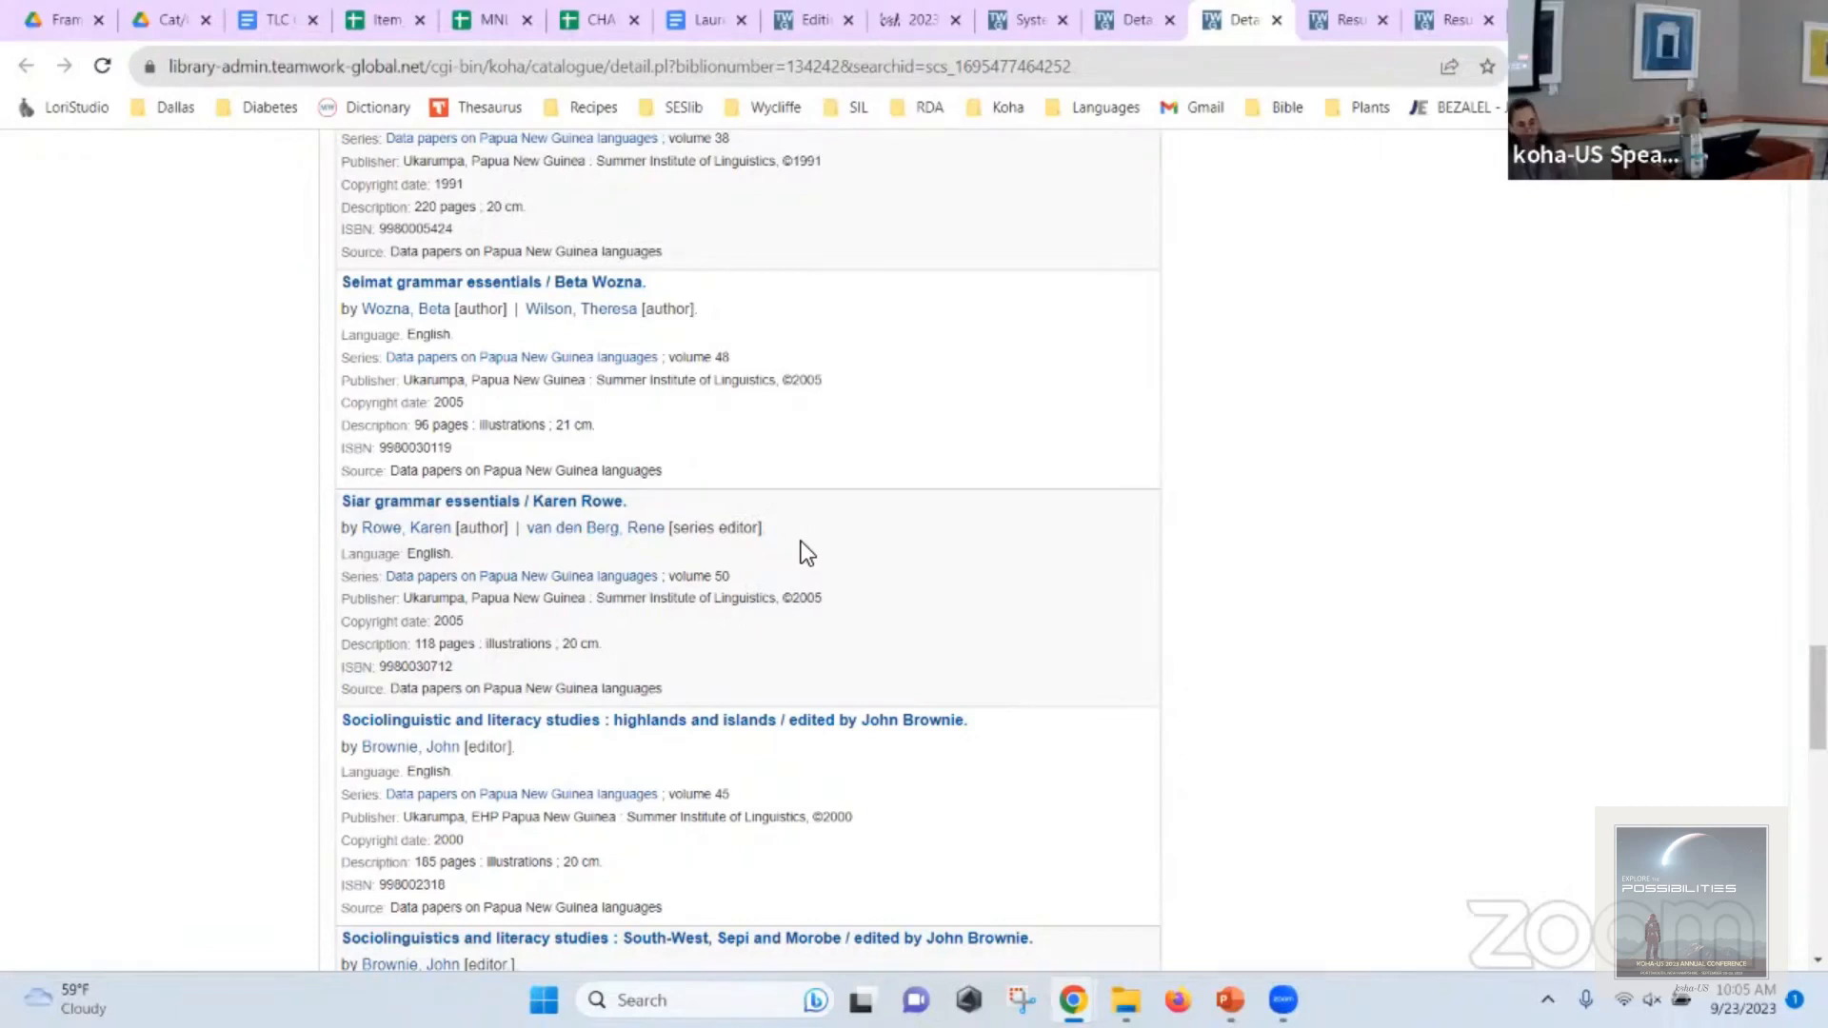
{"action": "scroll", "coordinate": [887, 535], "scroll_direction": "up", "scroll_amount": 15}
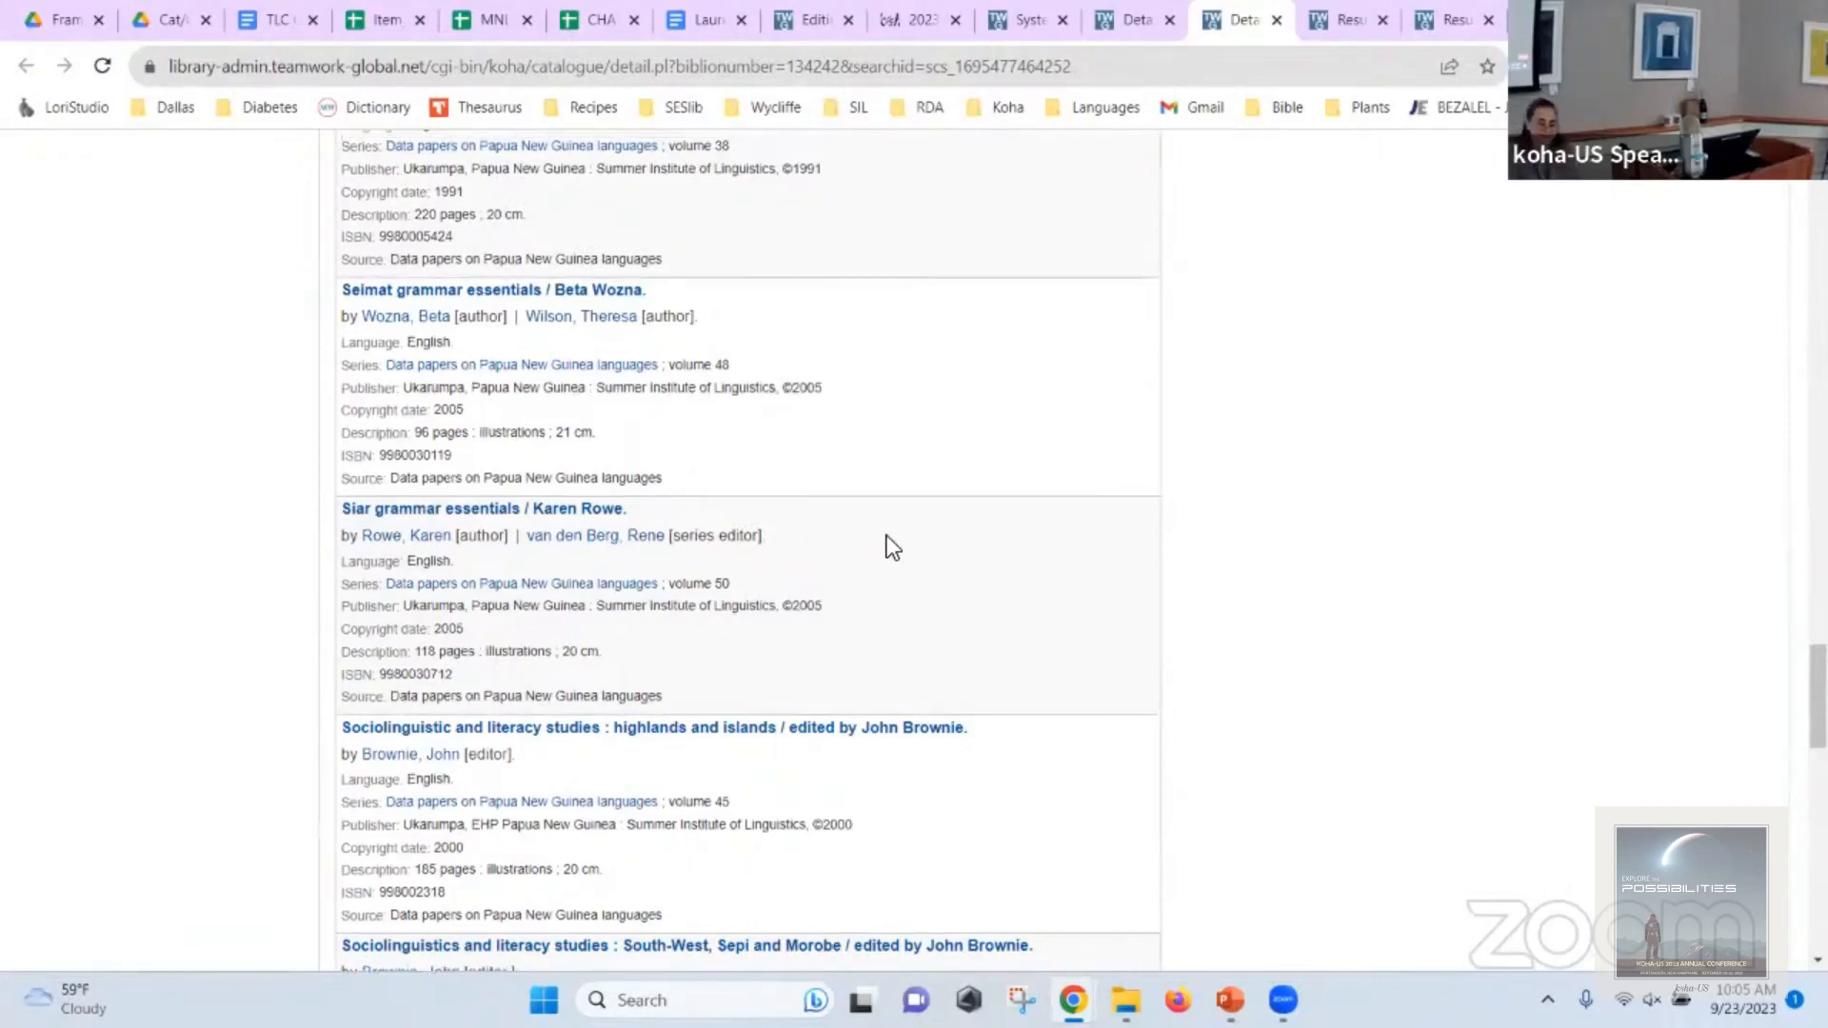
{"action": "scroll", "coordinate": [1150, 511], "scroll_direction": "up", "scroll_amount": 20}
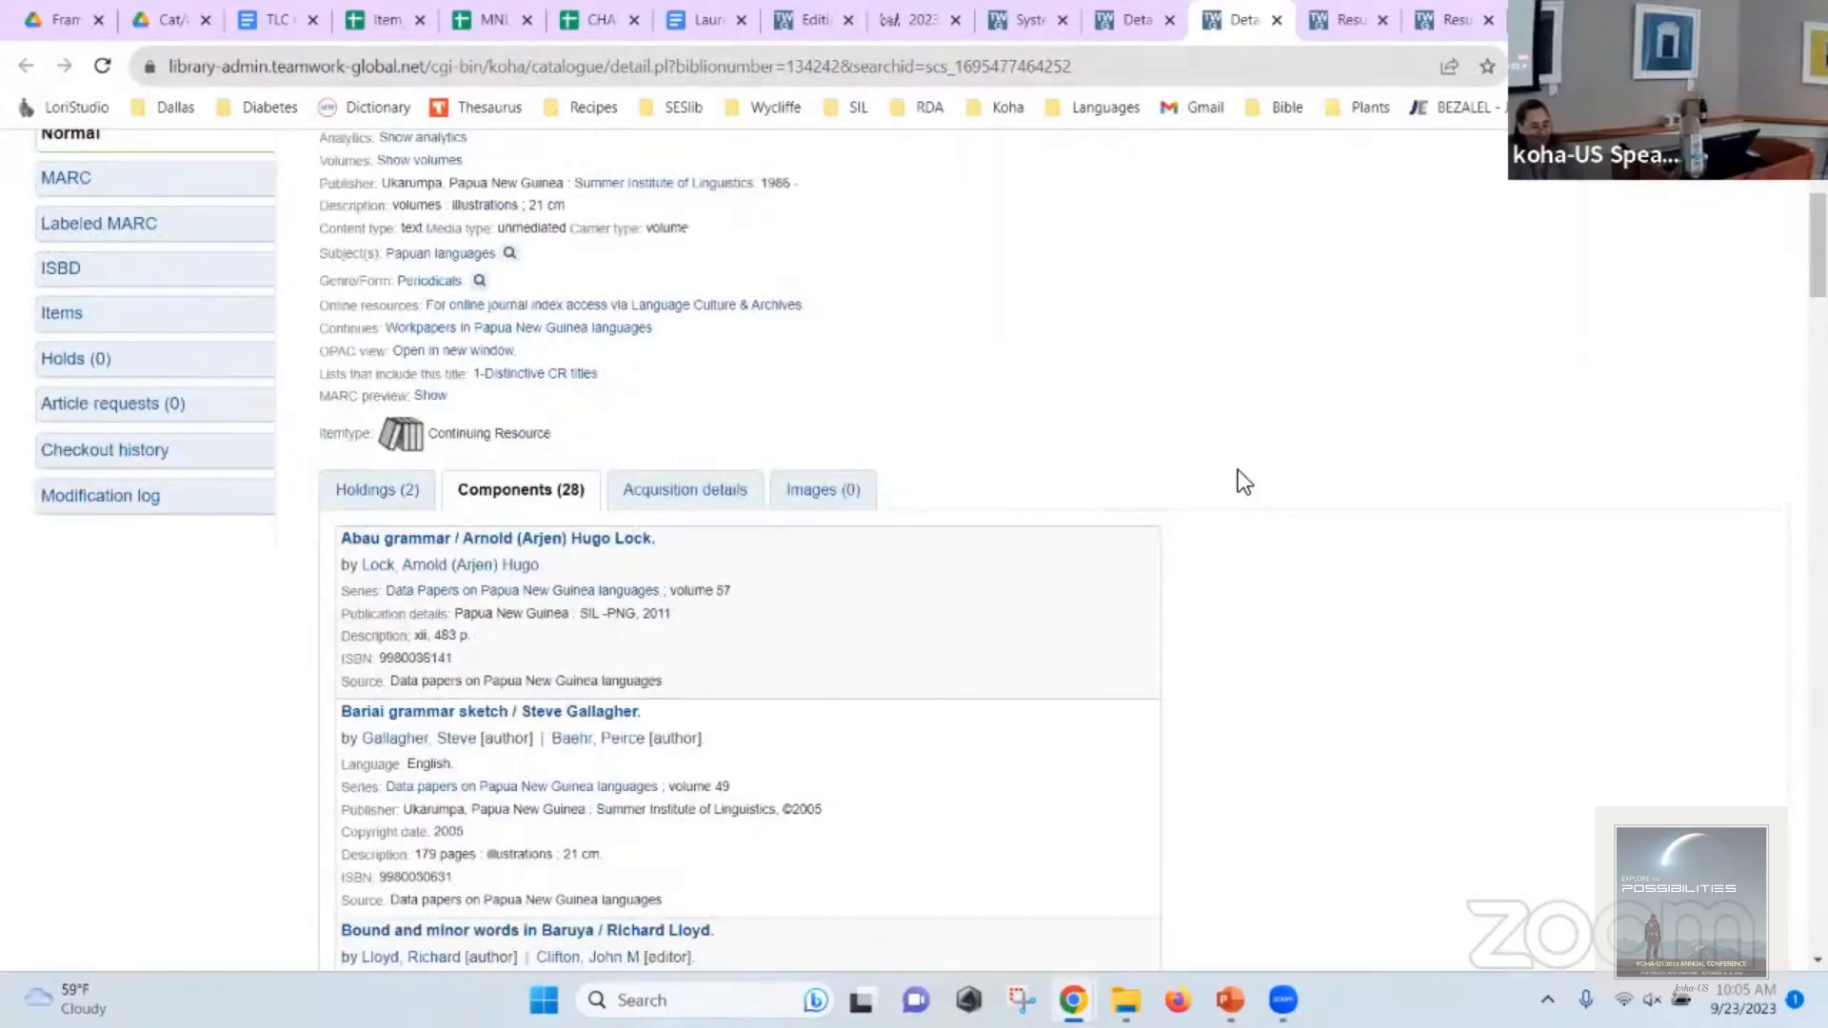
Return to the component system preferences, set ShowComponentRecords to "no", and save the Cataloging preferences.
{"action": "left_click", "coordinate": [1024, 7]}
{"action": "left_click", "coordinate": [1009, 535]}
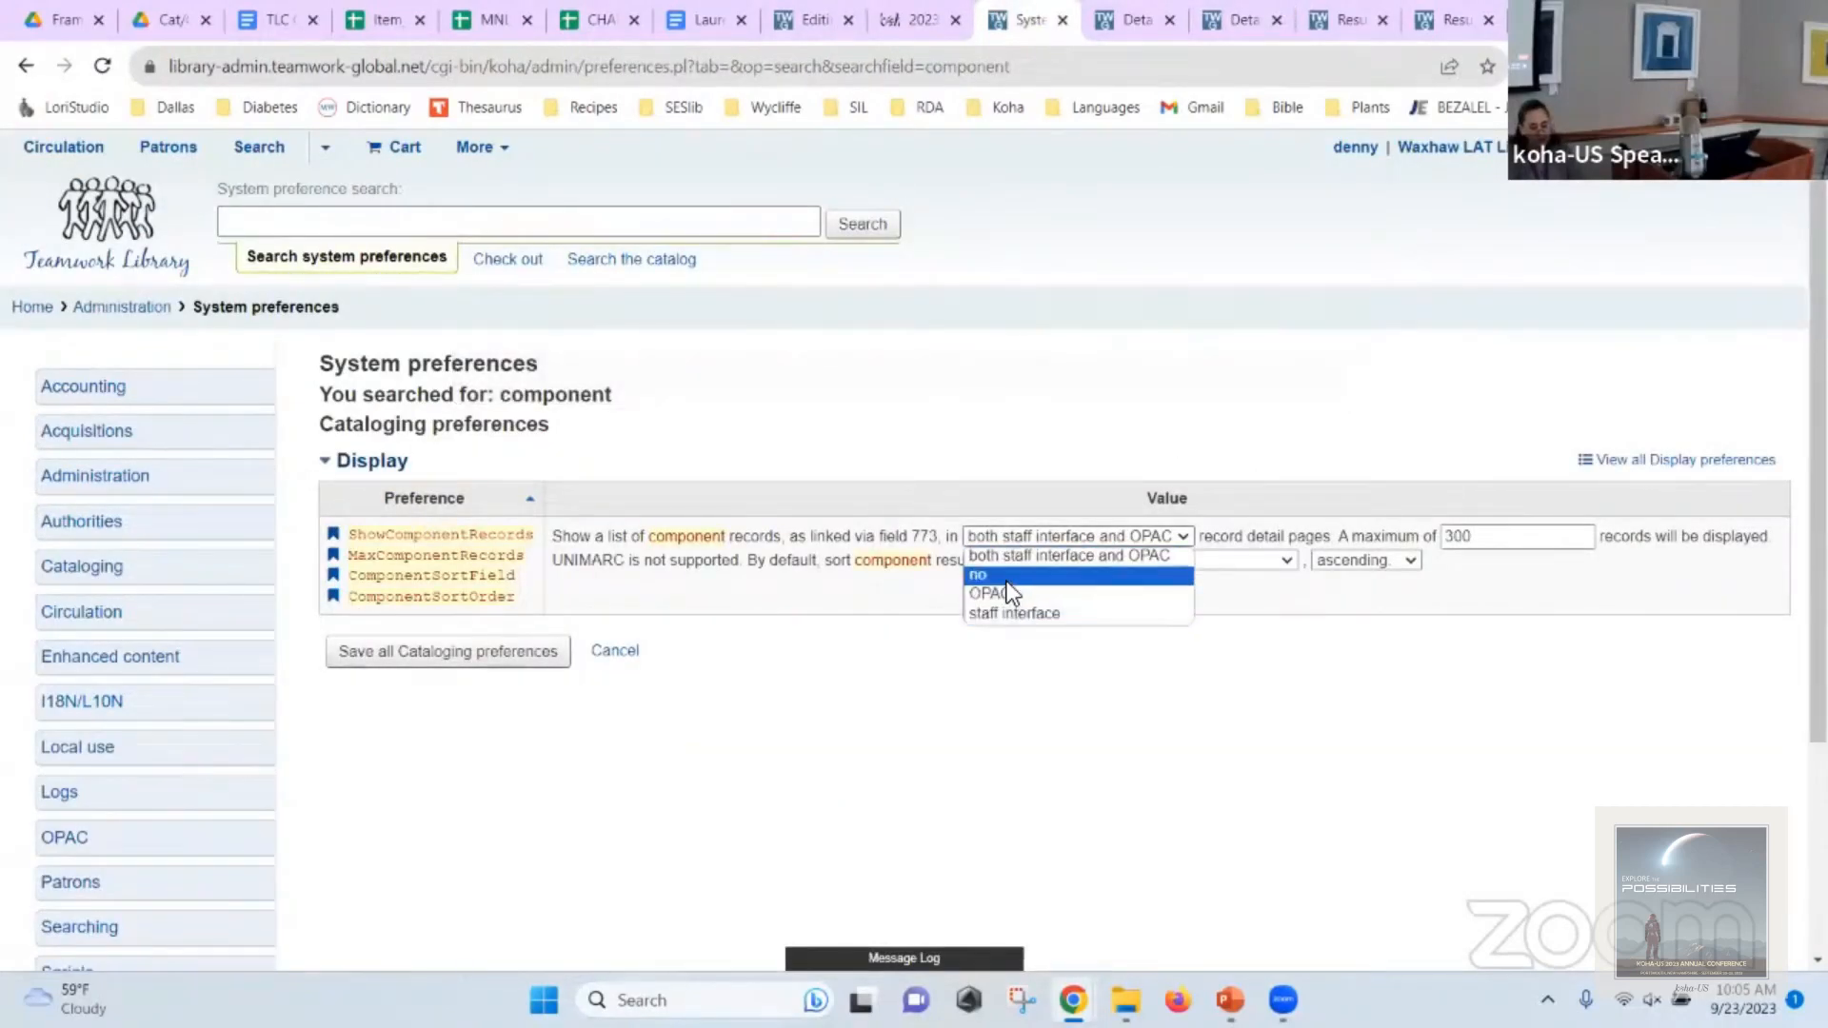
{"action": "left_click", "coordinate": [1007, 577]}
{"action": "left_click", "coordinate": [562, 655]}
Search system preferences for UseControlNumber, set it to "Use", and save the Cataloging preferences.
{"action": "left_click", "coordinate": [366, 224]}
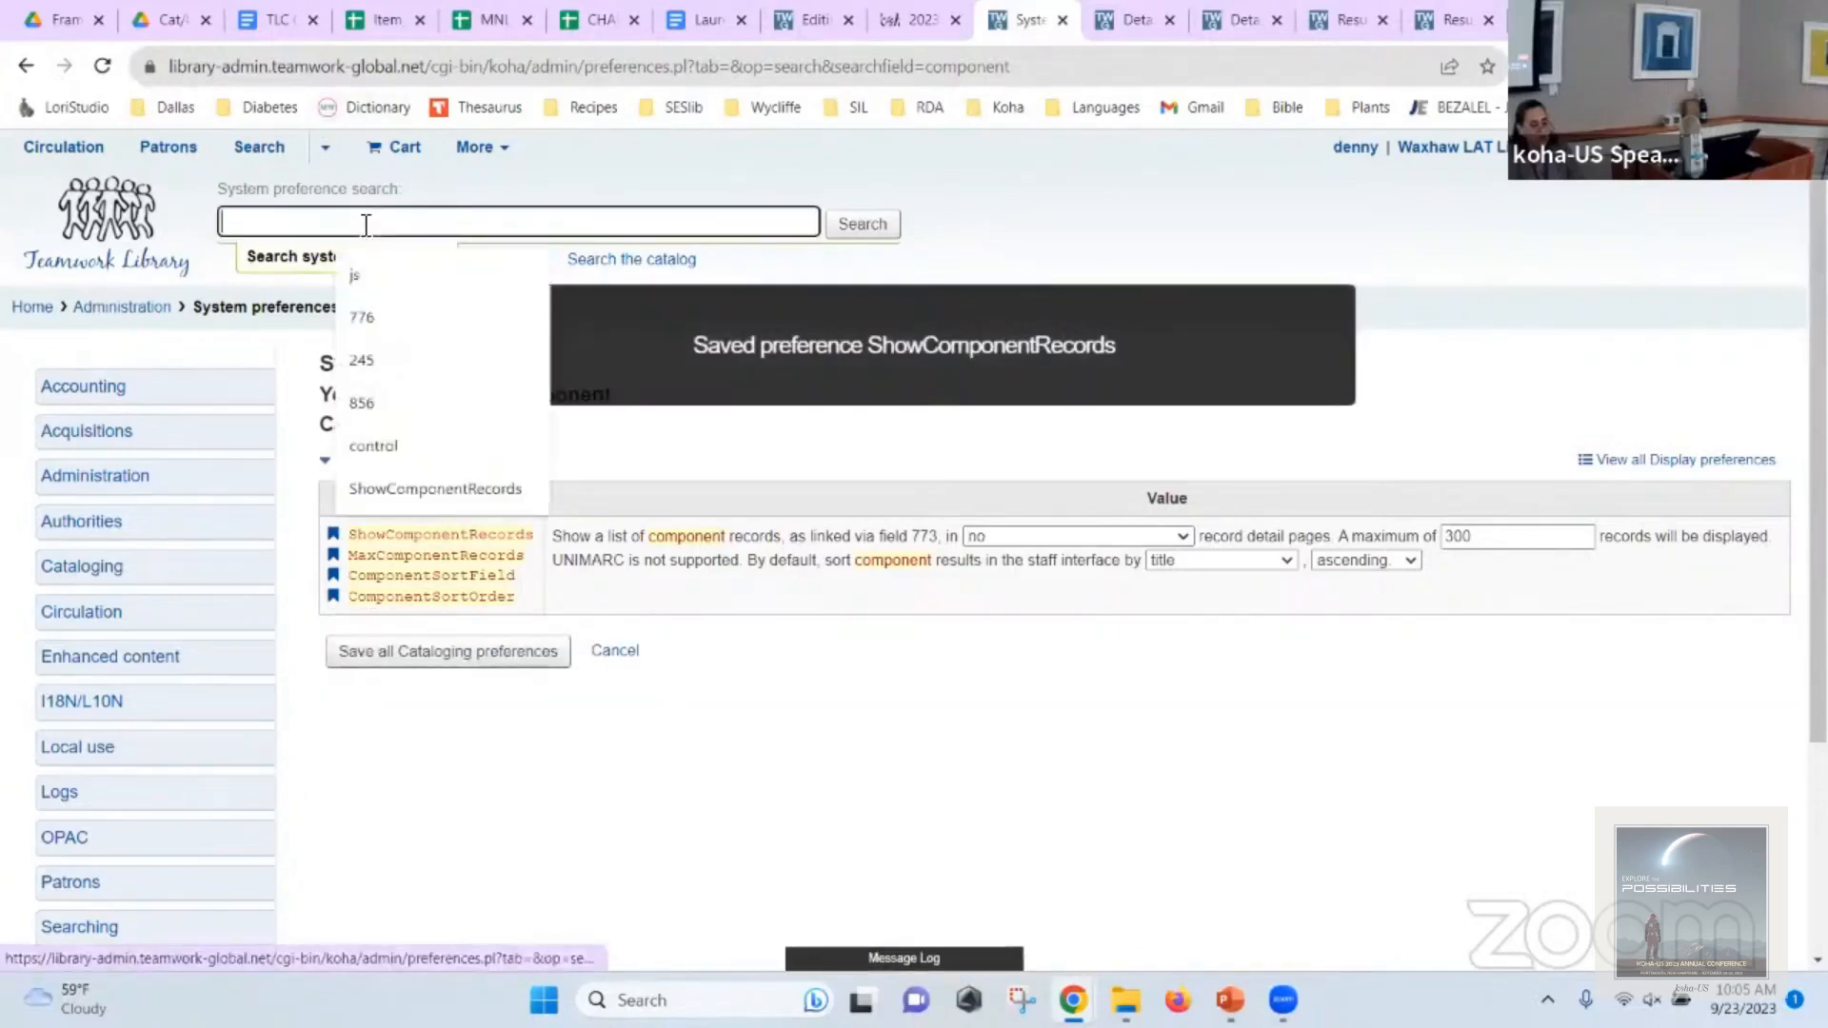
{"action": "type", "text": "use"}
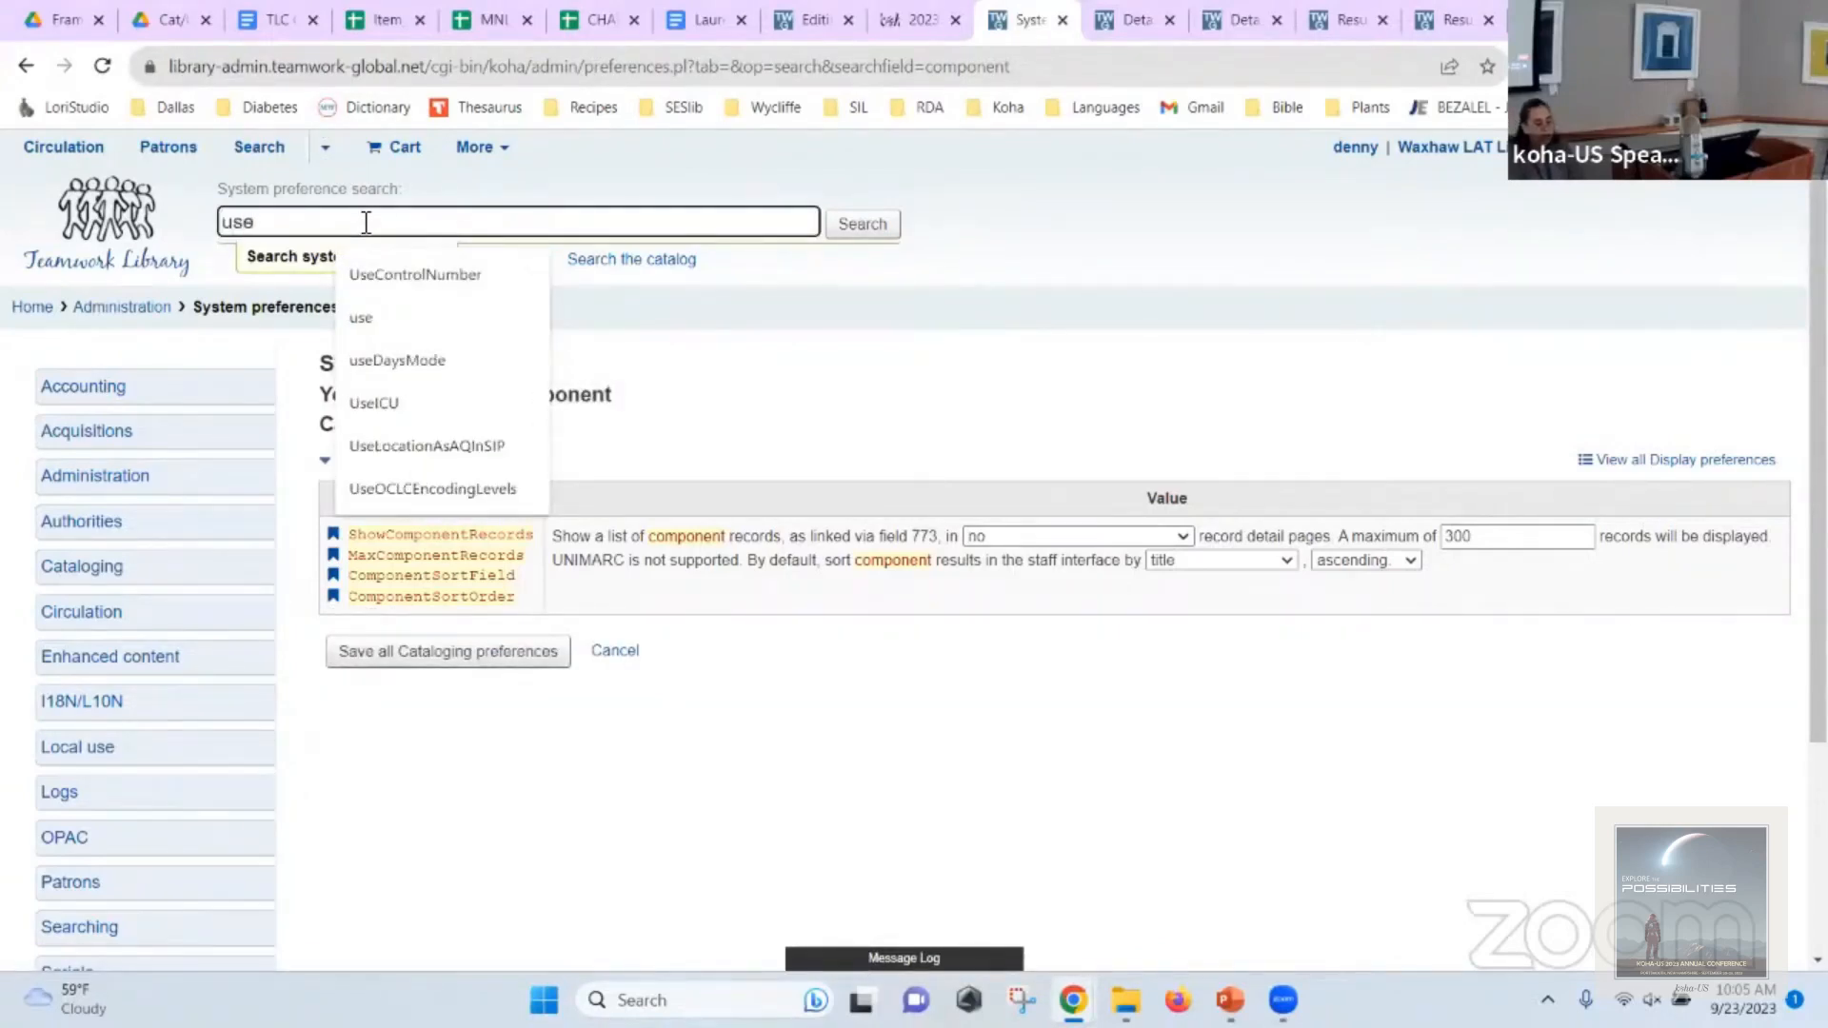
{"action": "left_click", "coordinate": [409, 281]}
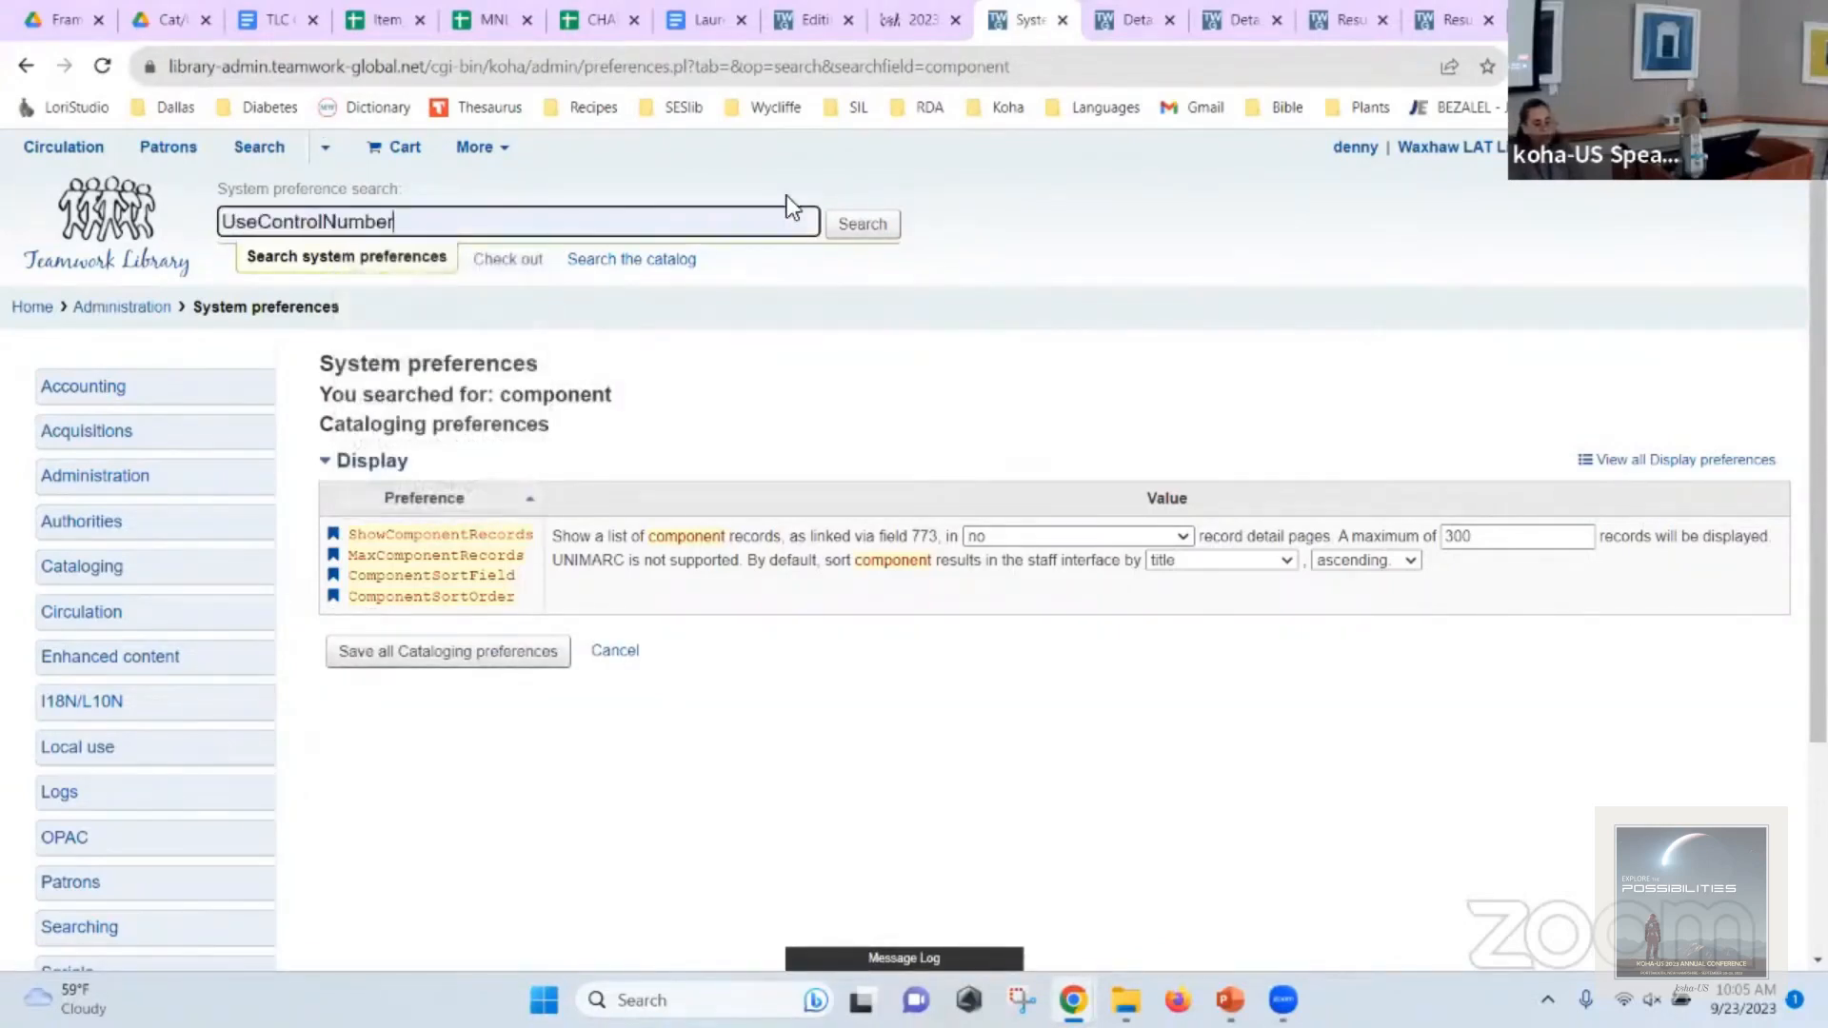
{"action": "left_click", "coordinate": [882, 231]}
{"action": "left_click", "coordinate": [670, 539]}
{"action": "left_click", "coordinate": [678, 573]}
{"action": "left_click", "coordinate": [527, 591]}
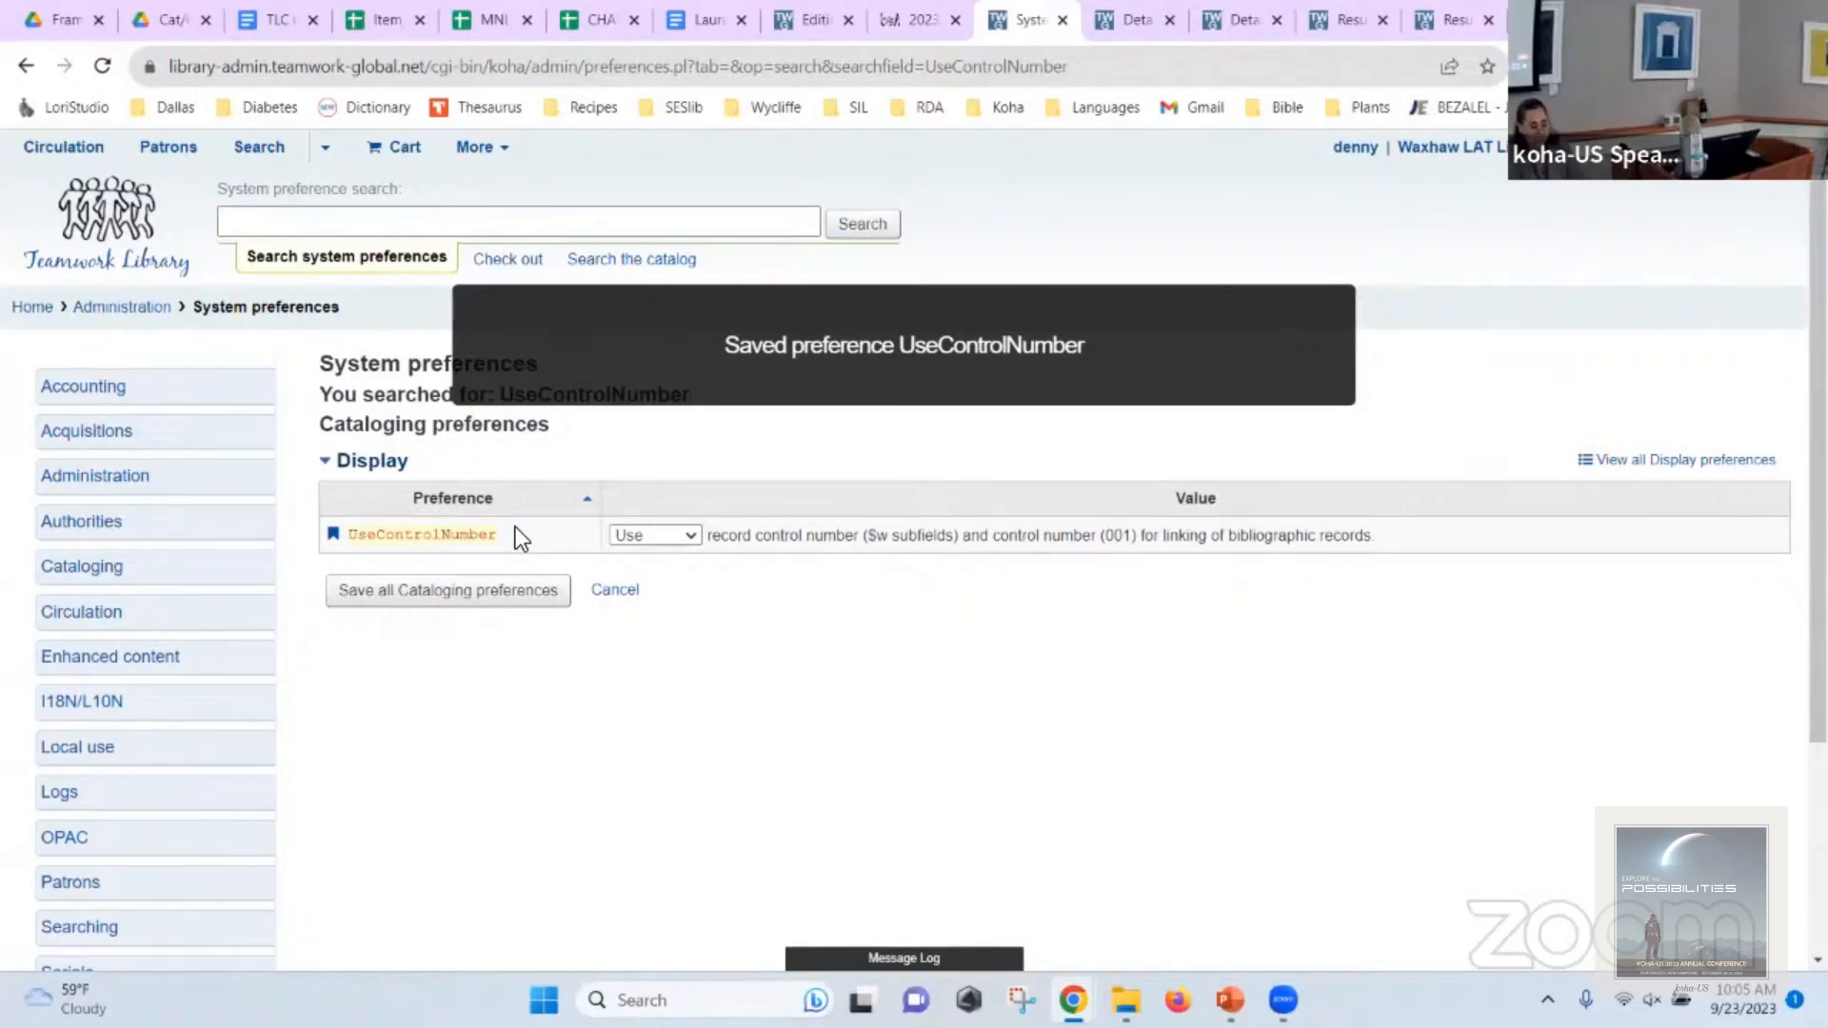
Switch to the PowerPoint presentation and display slide 11, "Make sure linking fields were used correctly.".
{"action": "key", "text": "alt+Tab"}
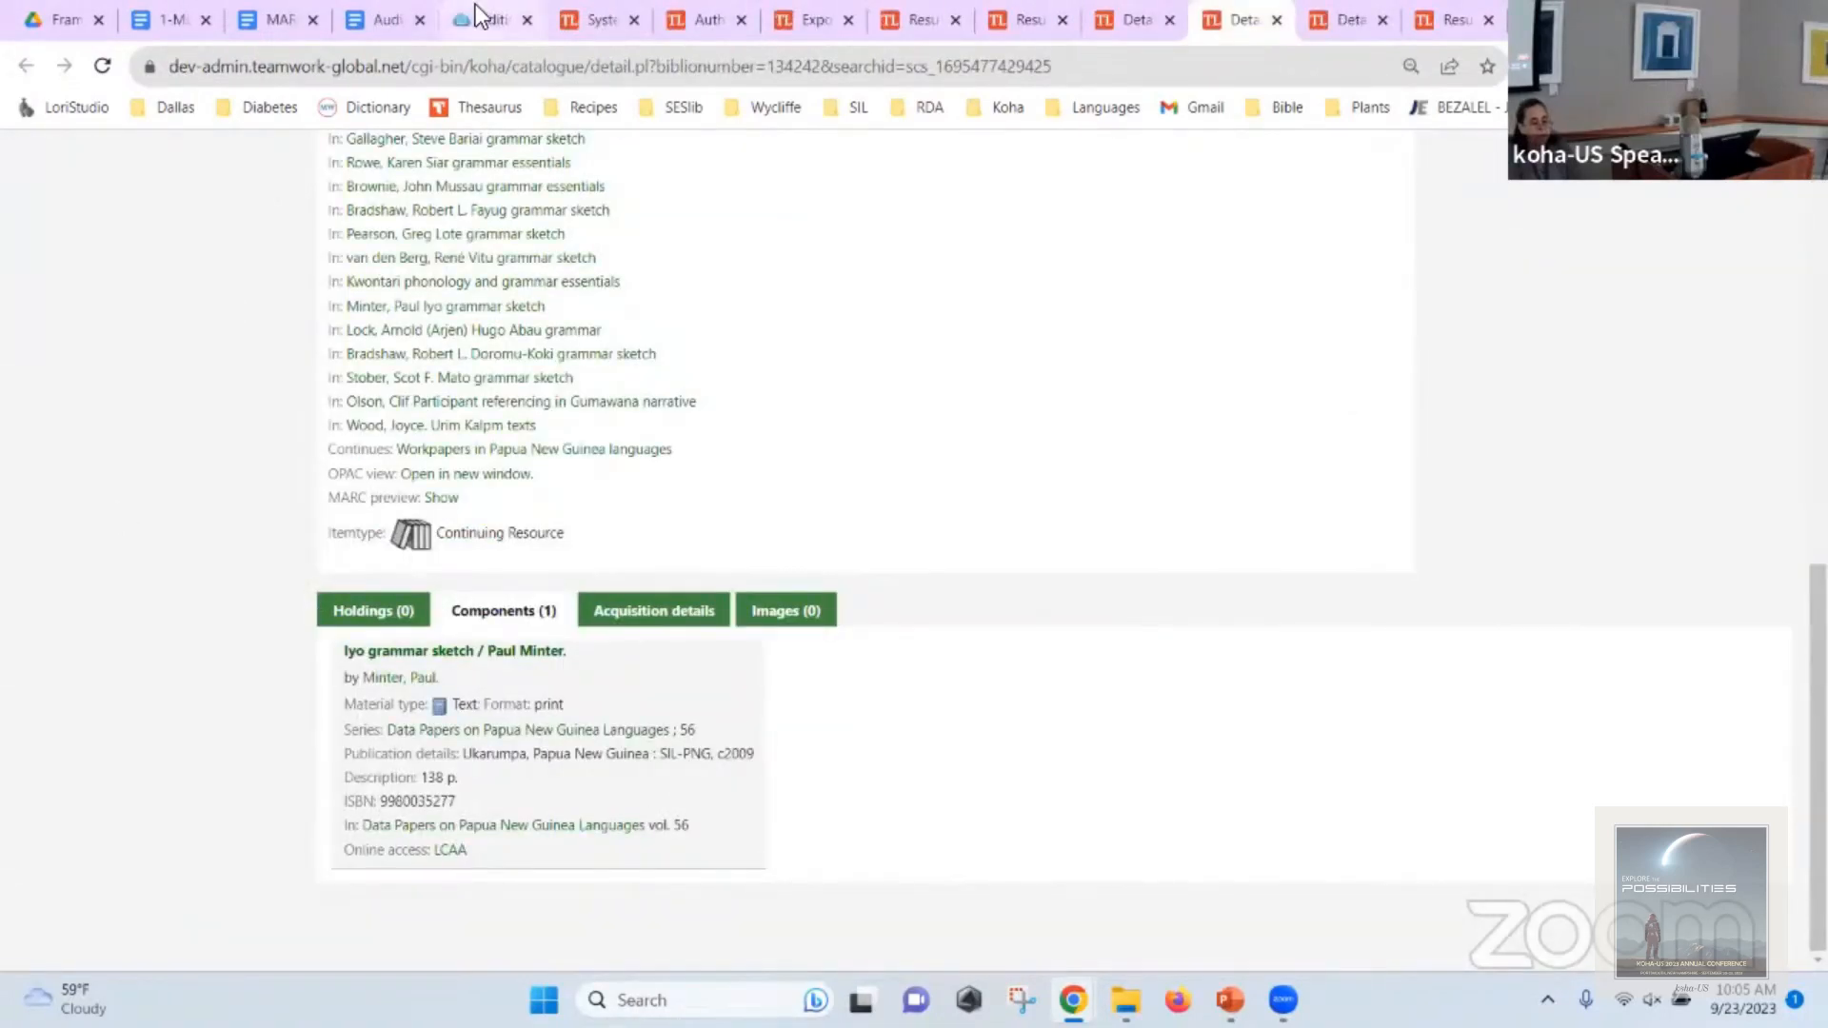
{"action": "key", "text": "alt+Tab"}
{"action": "key", "text": "Tab"}
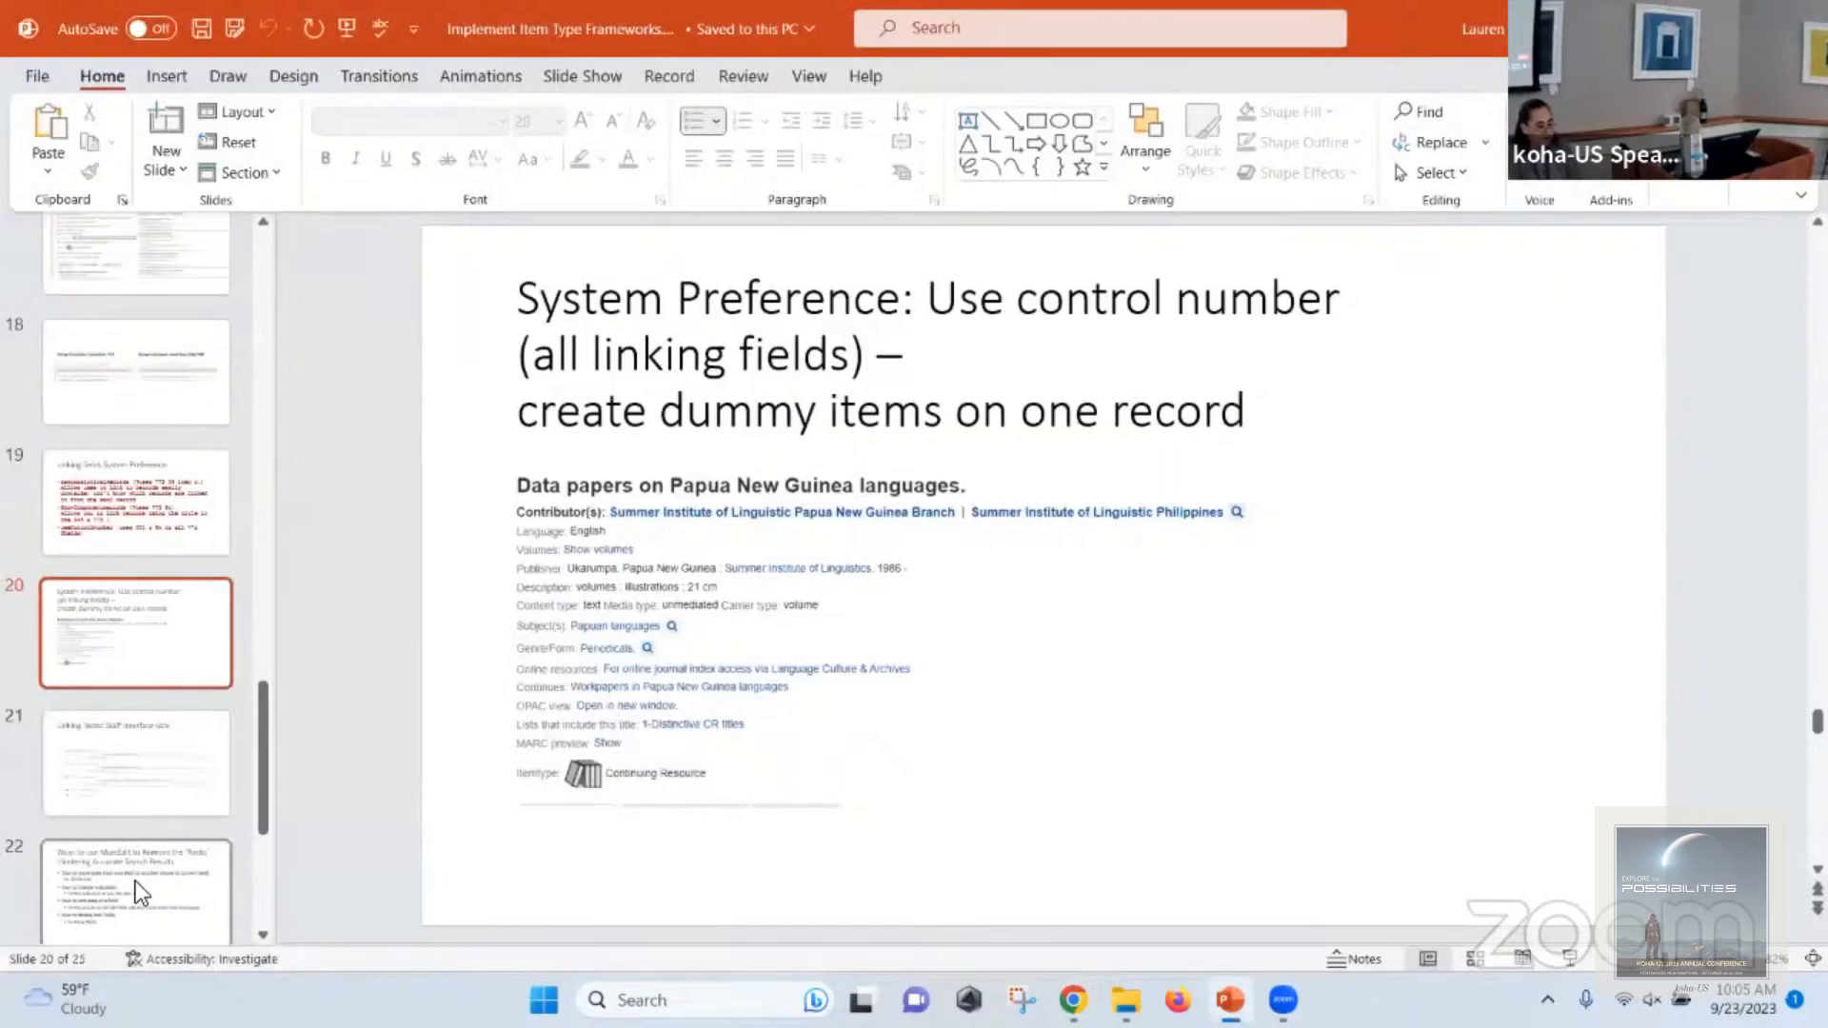
{"action": "scroll", "coordinate": [135, 882], "scroll_direction": "down", "scroll_amount": 2}
{"action": "scroll", "coordinate": [158, 699], "scroll_direction": "up", "scroll_amount": 4}
{"action": "scroll", "coordinate": [162, 581], "scroll_direction": "up", "scroll_amount": 4}
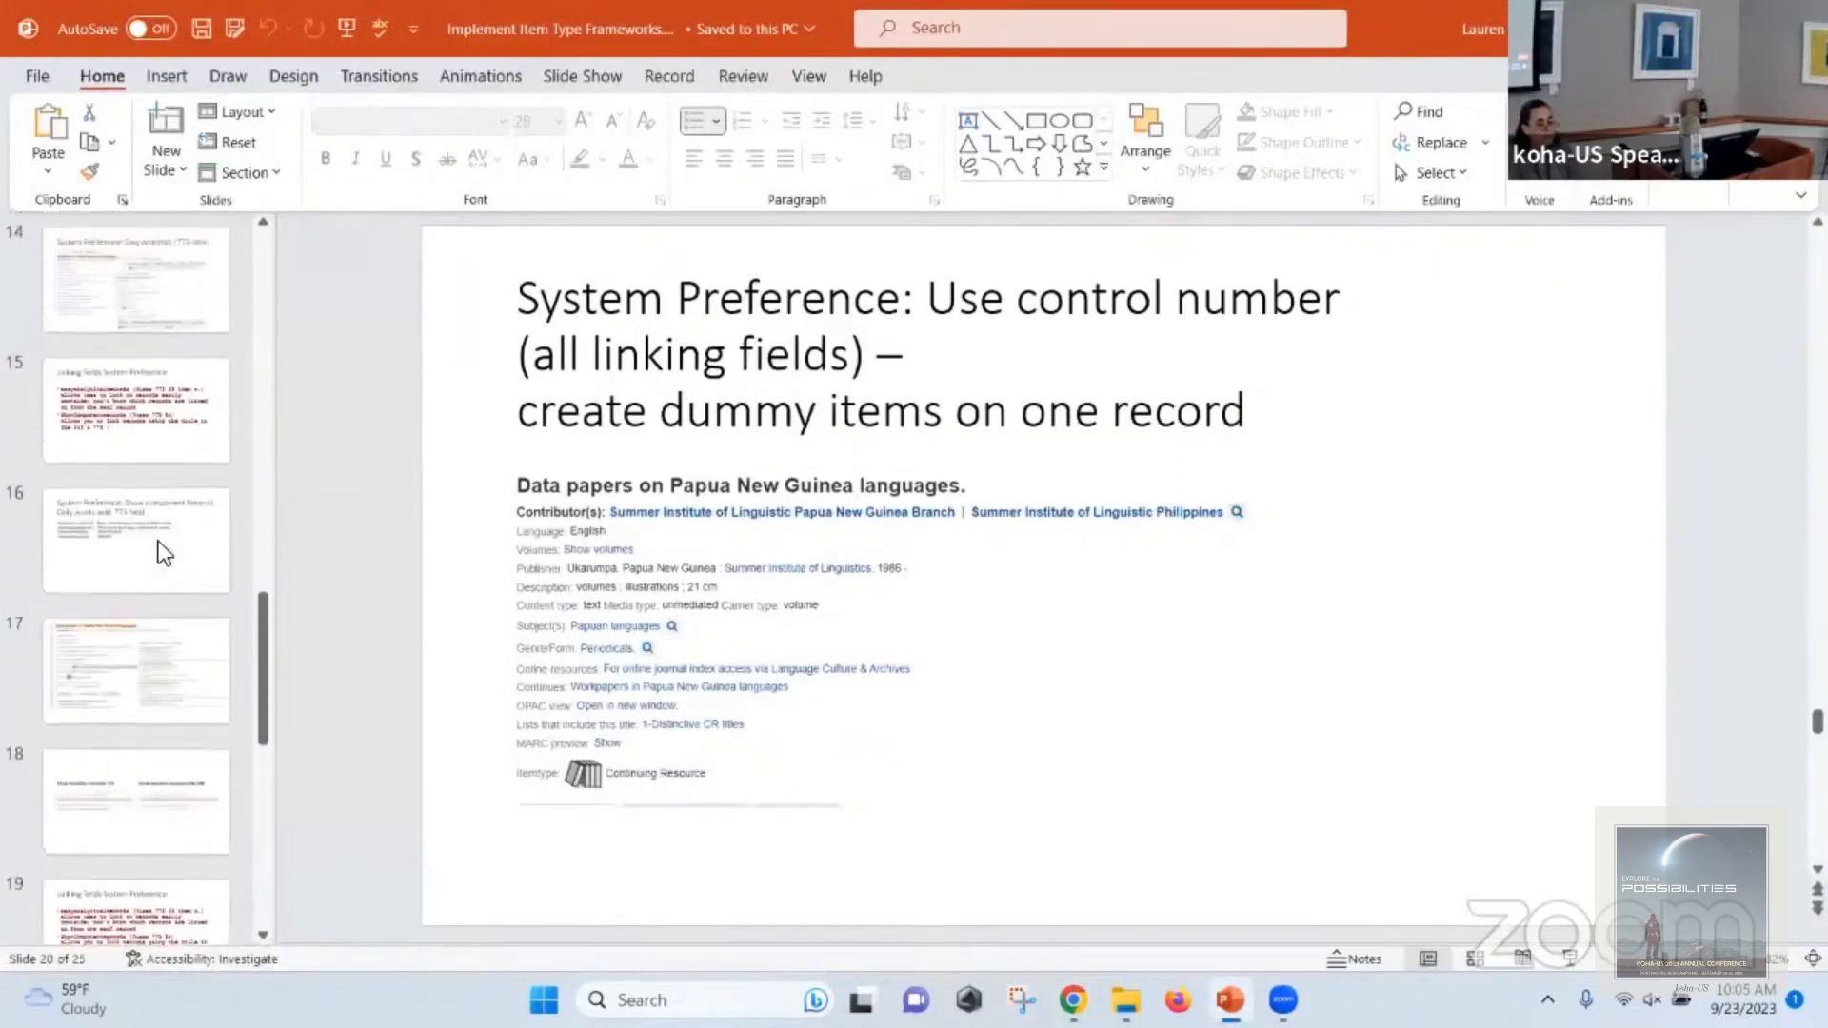
{"action": "left_click", "coordinate": [156, 506]}
{"action": "scroll", "coordinate": [143, 429], "scroll_direction": "up", "scroll_amount": 1}
{"action": "scroll", "coordinate": [138, 399], "scroll_direction": "up", "scroll_amount": 1}
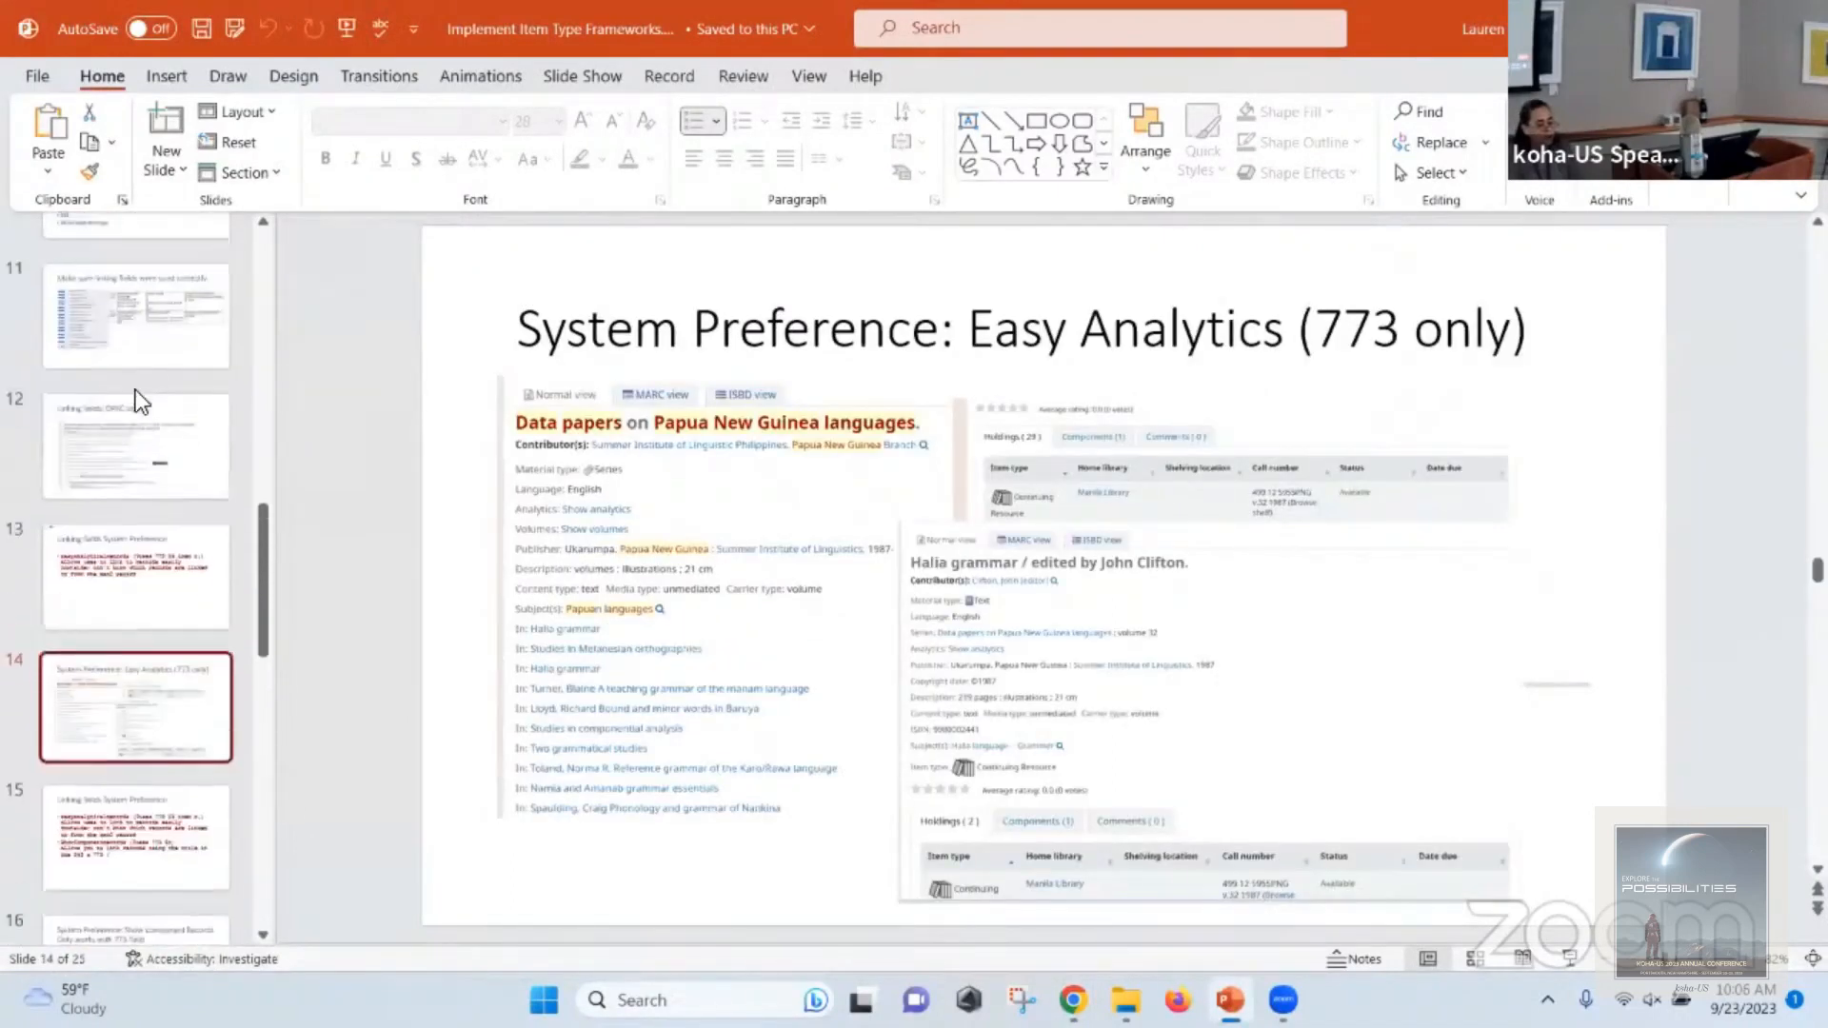
{"action": "left_click", "coordinate": [147, 347]}
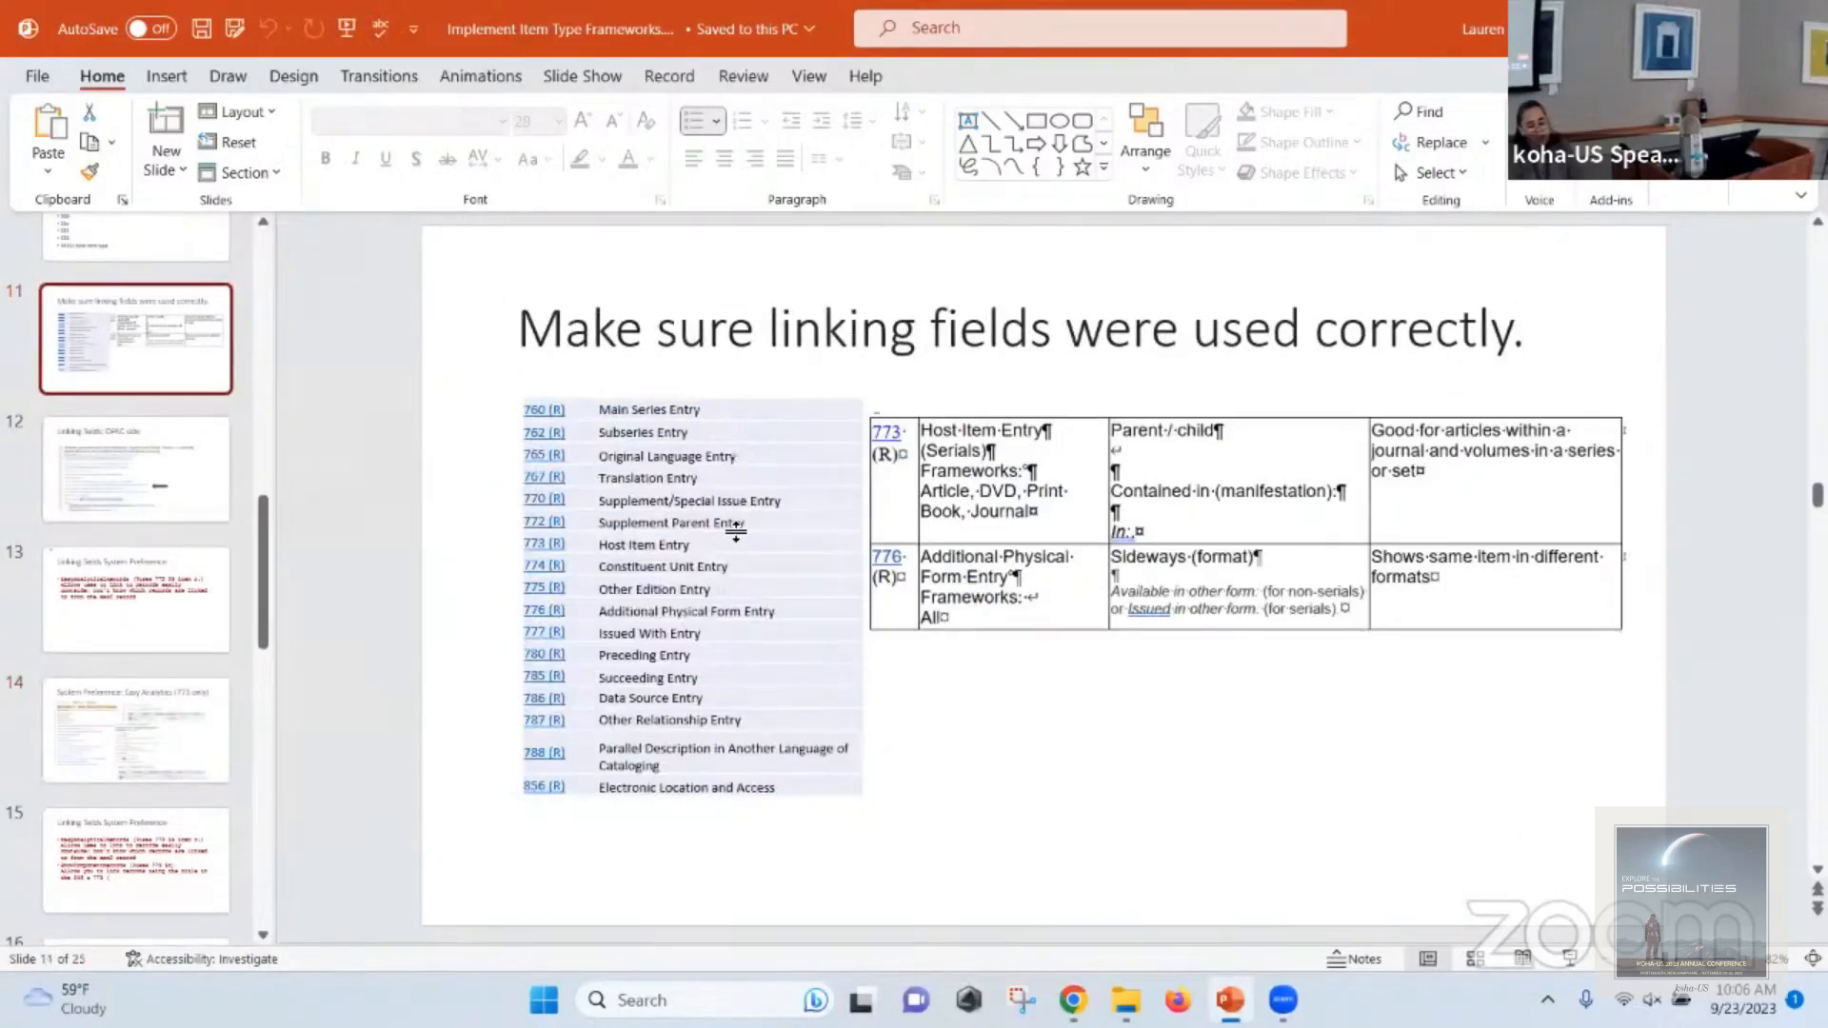
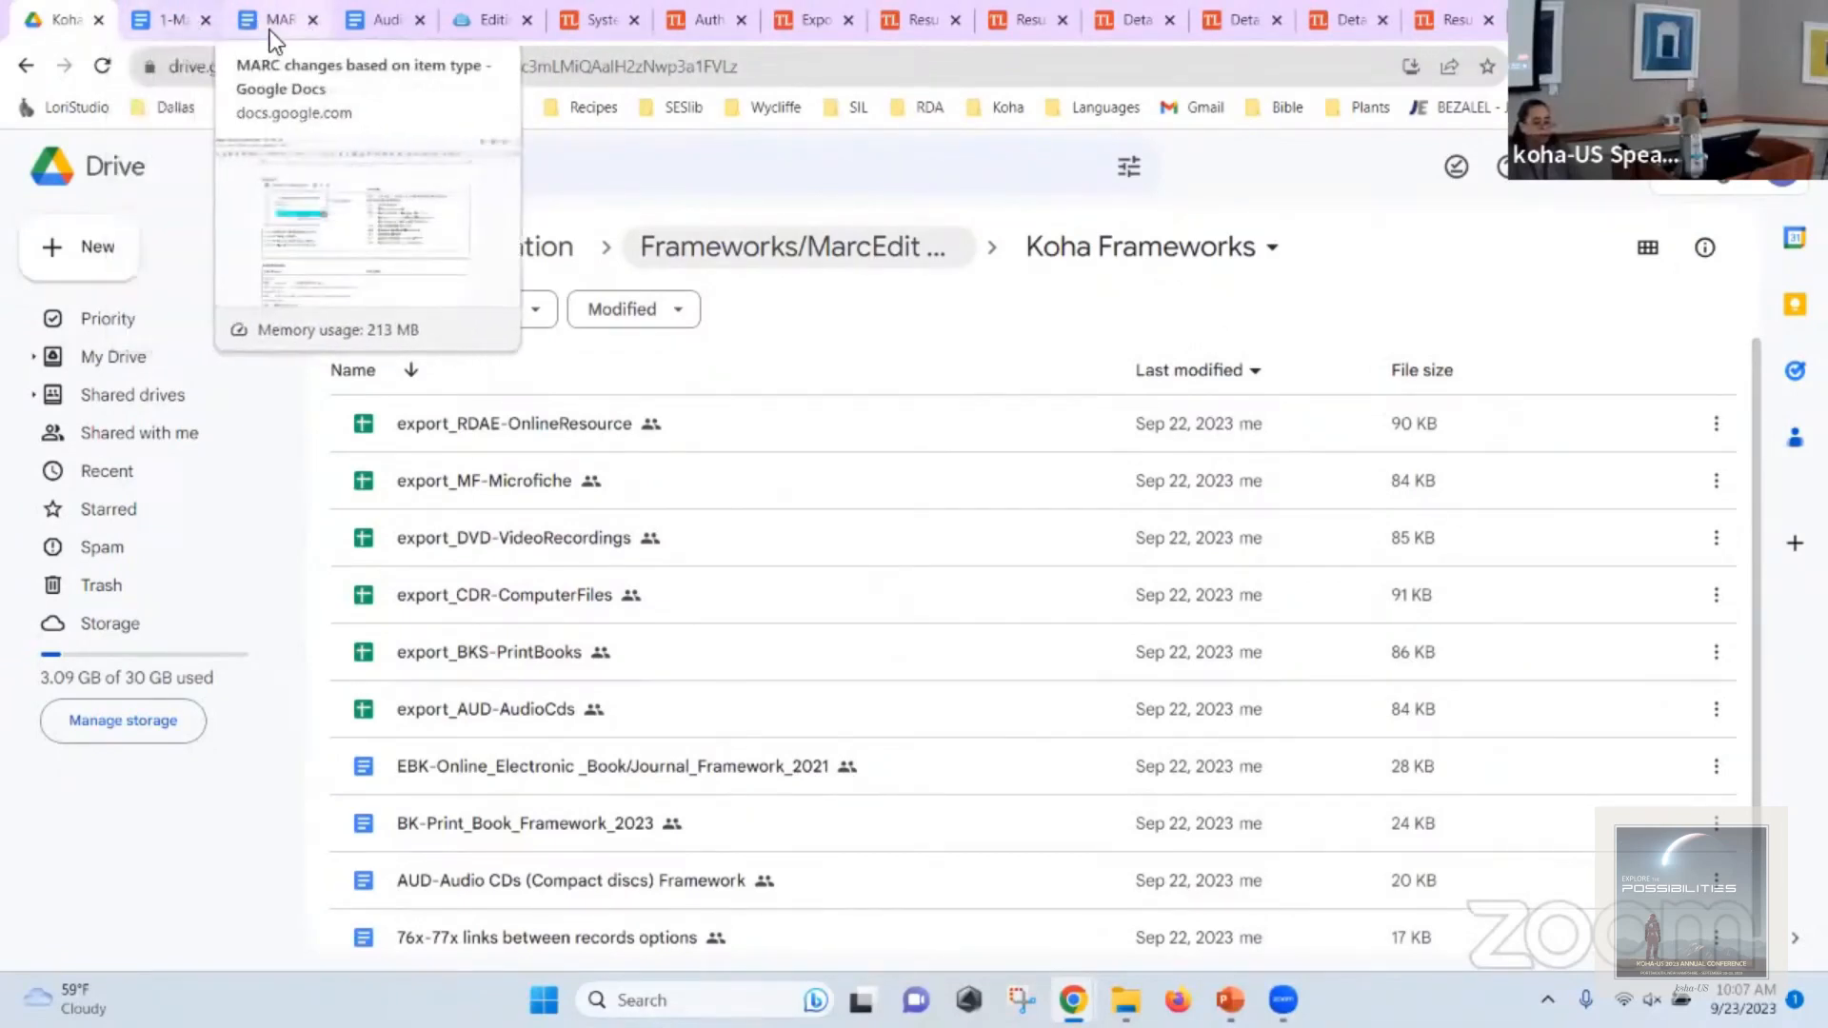
In Google Drive, go through Frameworks/MarcEdit to the Koha Frameworks folder and open the document "76x-77x links between records options".
{"action": "scroll", "coordinate": [456, 426], "scroll_direction": "down", "scroll_amount": 1}
{"action": "left_click", "coordinate": [798, 246]}
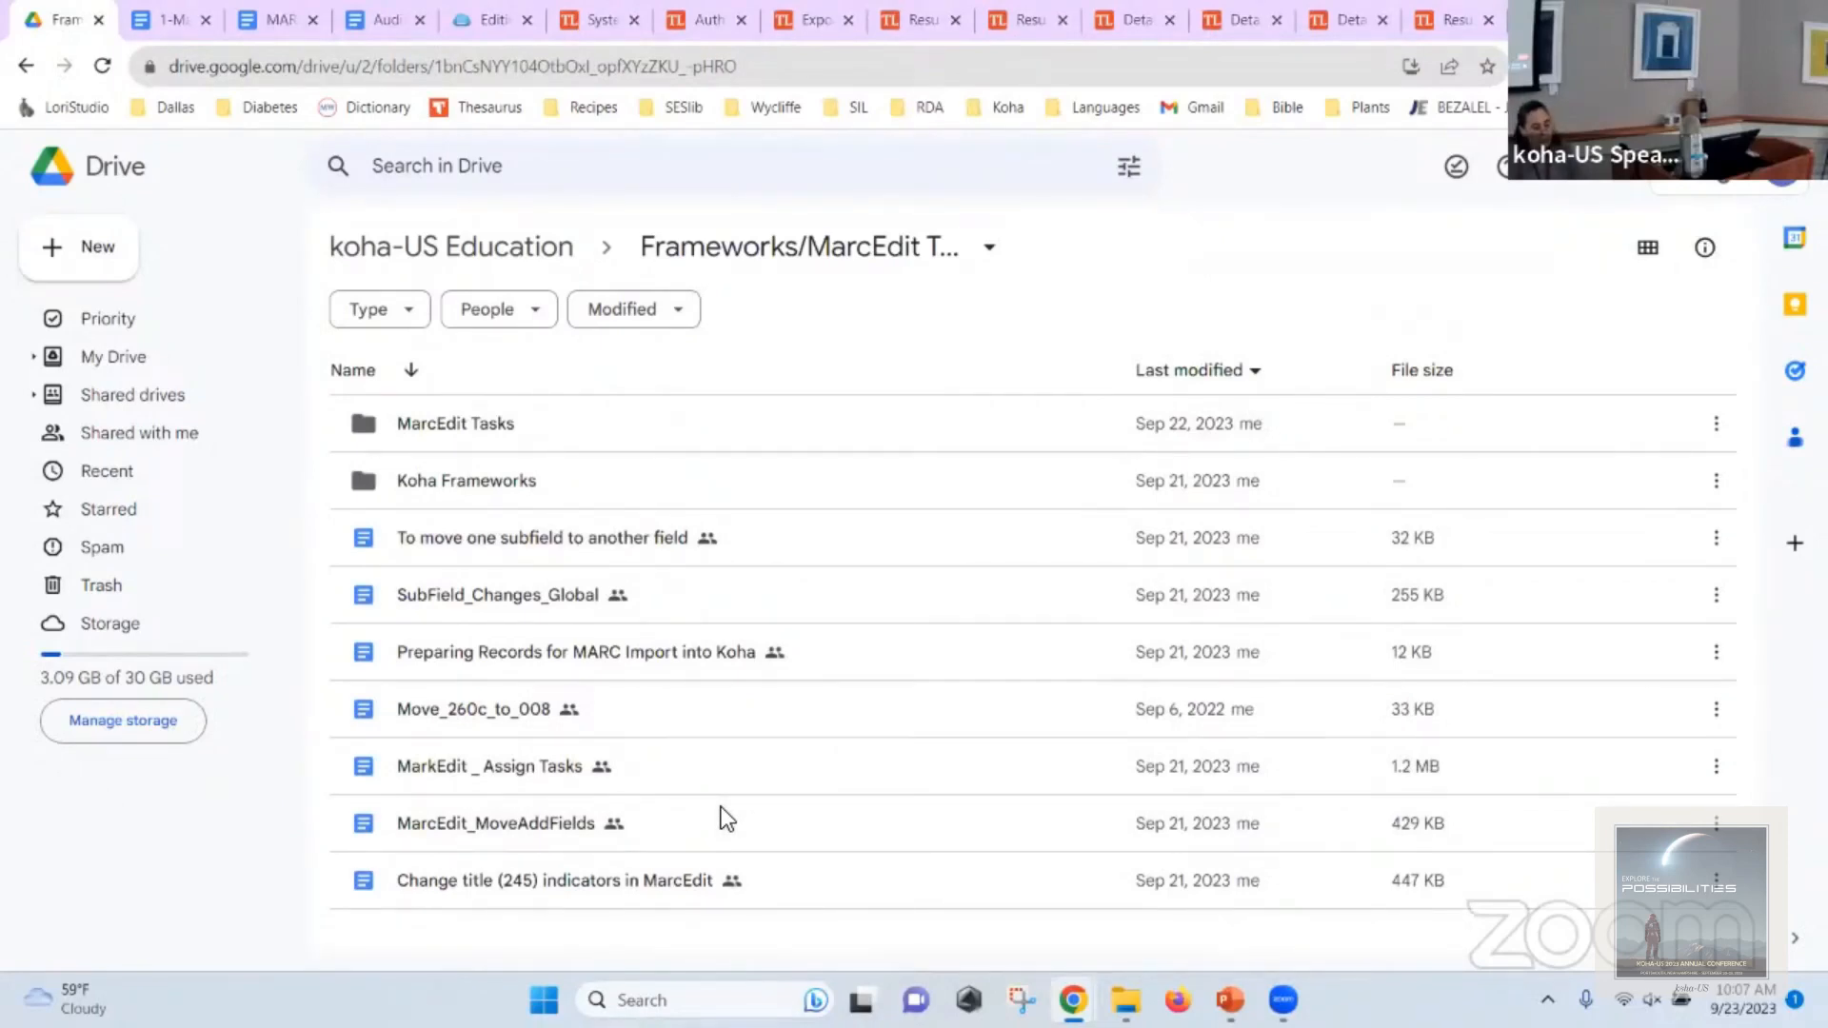
{"action": "double_click", "coordinate": [473, 484]}
{"action": "scroll", "coordinate": [487, 467], "scroll_direction": "down", "scroll_amount": 1}
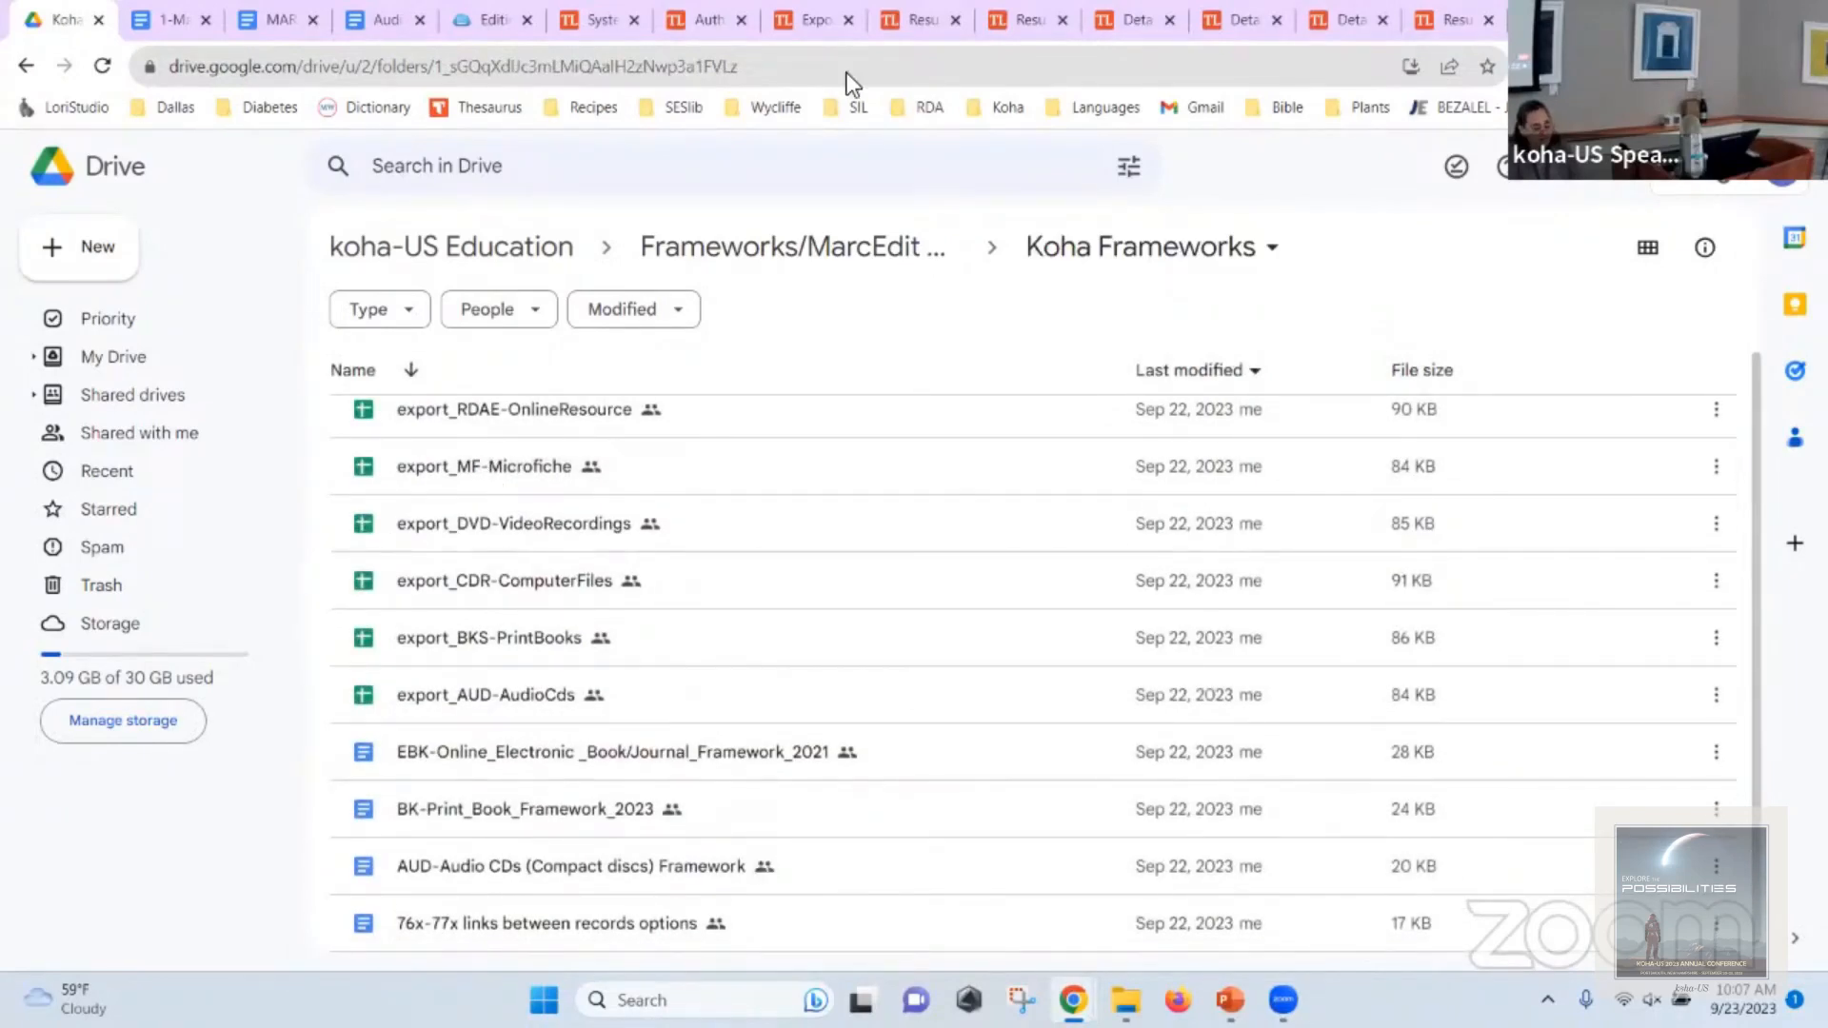
{"action": "double_click", "coordinate": [621, 935]}
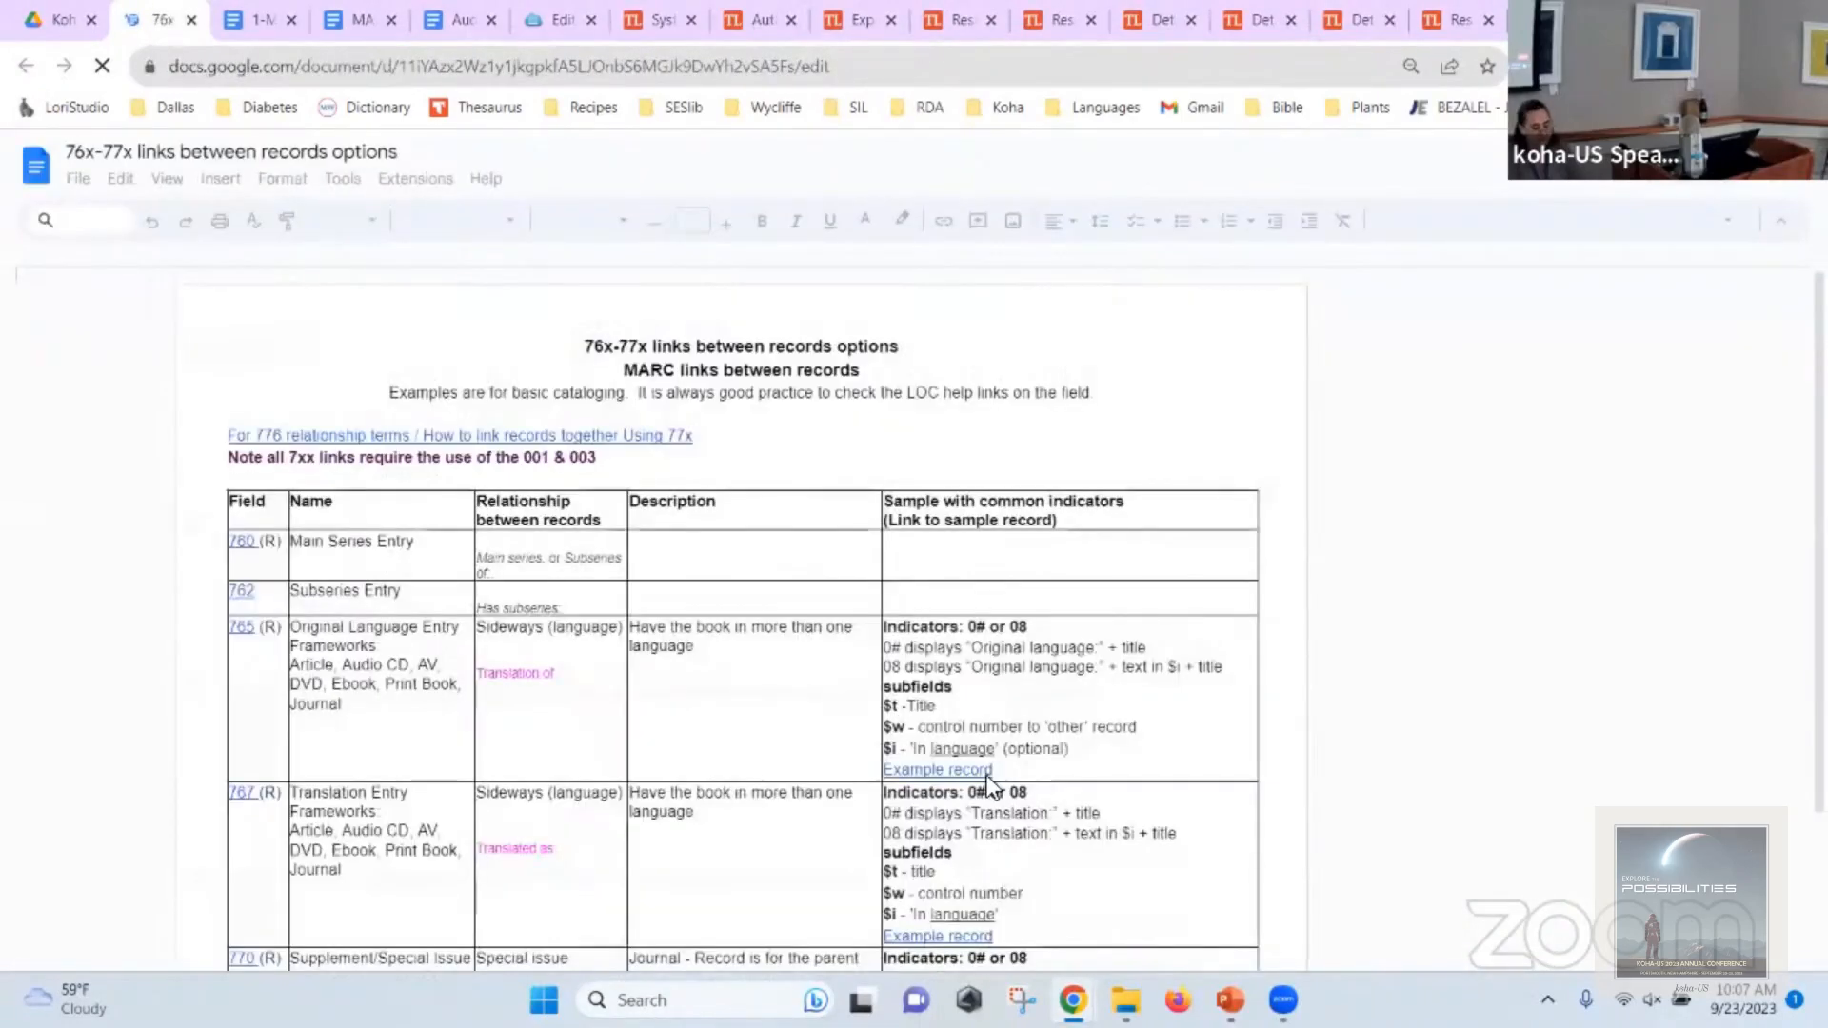
Go to the staff record "Data papers on Papua New Guinea languages" and open it in the bibliographic record editor.
{"action": "scroll", "coordinate": [571, 612], "scroll_direction": "down", "scroll_amount": 2}
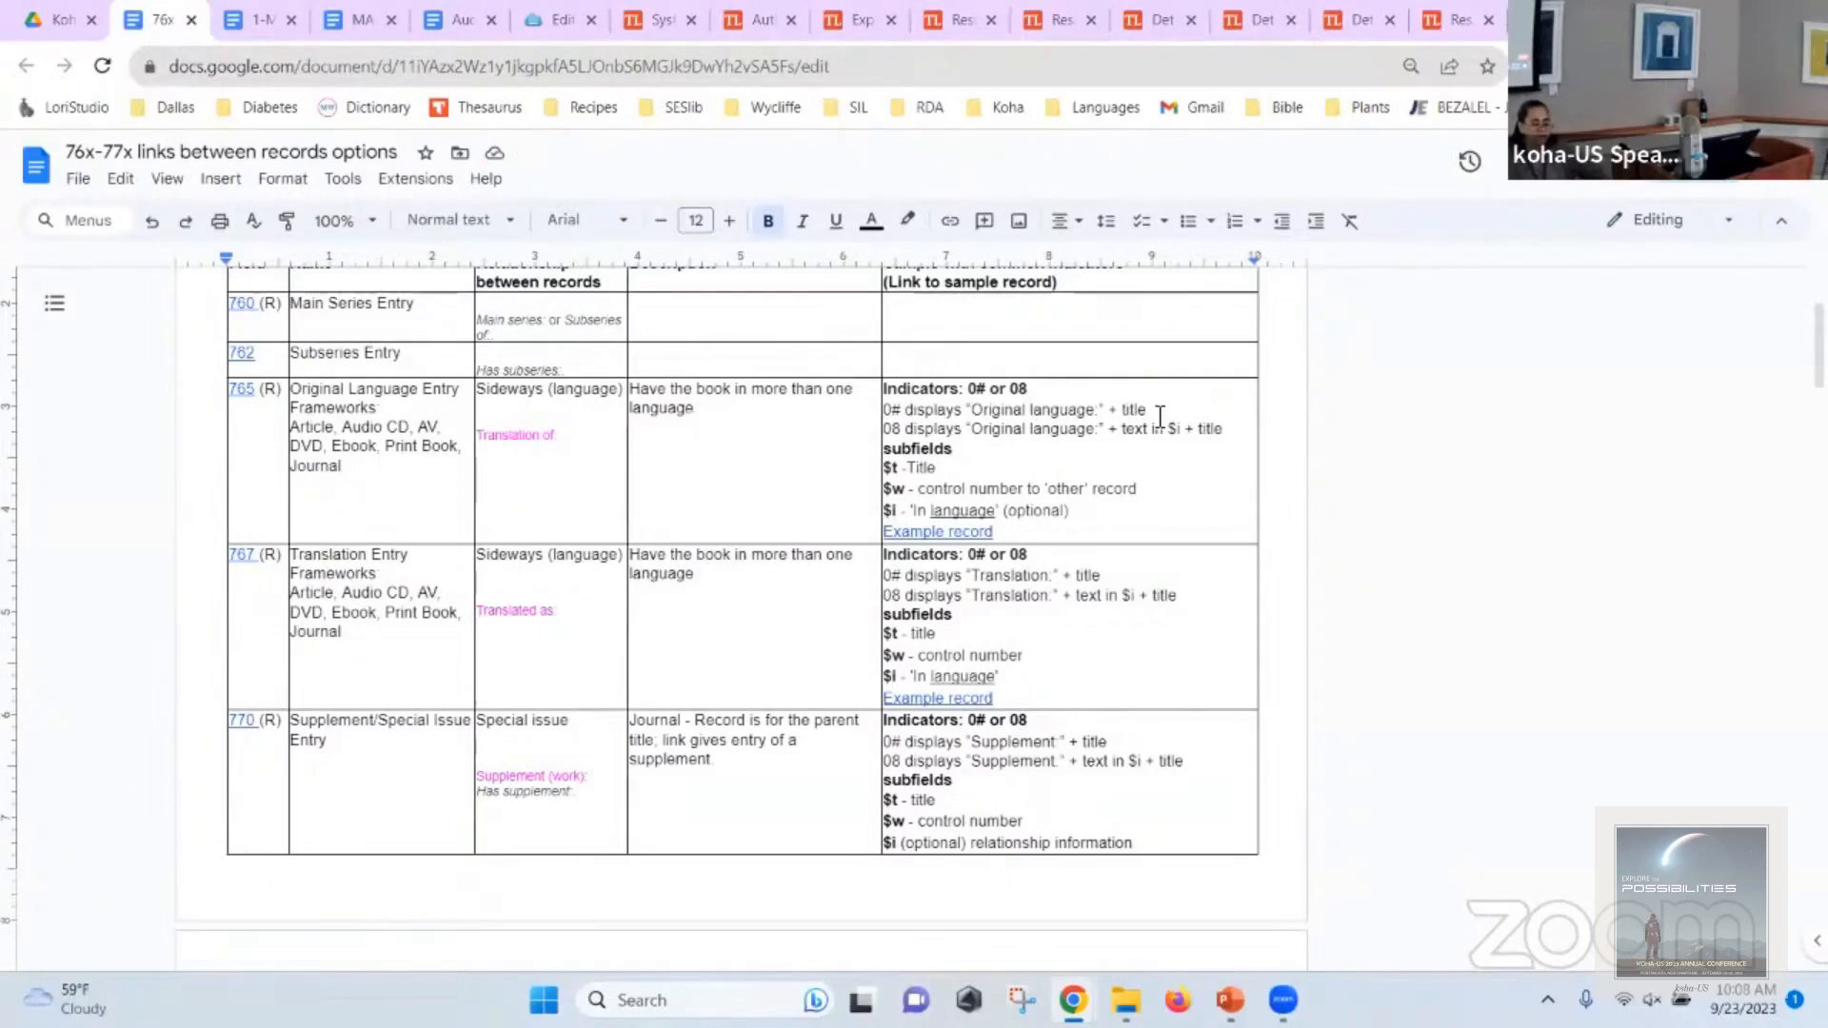
{"action": "left_click", "coordinate": [1258, 19]}
{"action": "scroll", "coordinate": [750, 422], "scroll_direction": "up", "scroll_amount": 15}
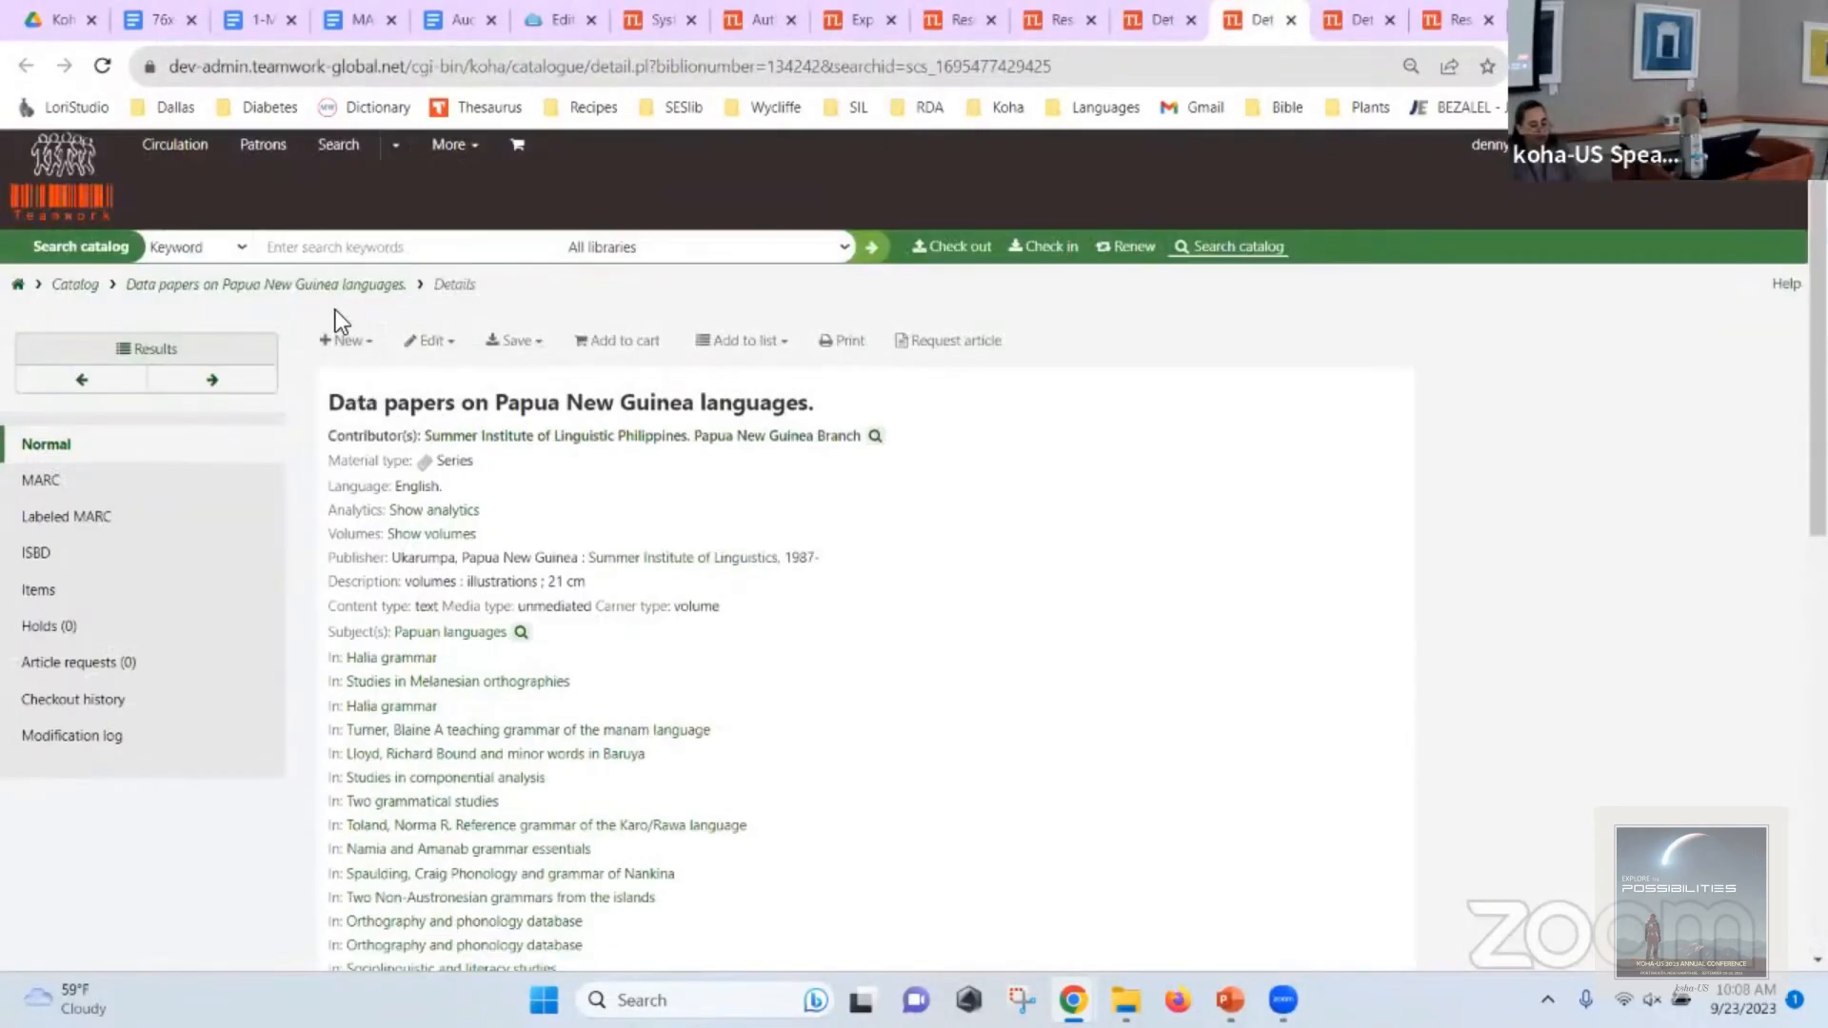
{"action": "left_click", "coordinate": [428, 341]}
{"action": "left_click", "coordinate": [448, 380]}
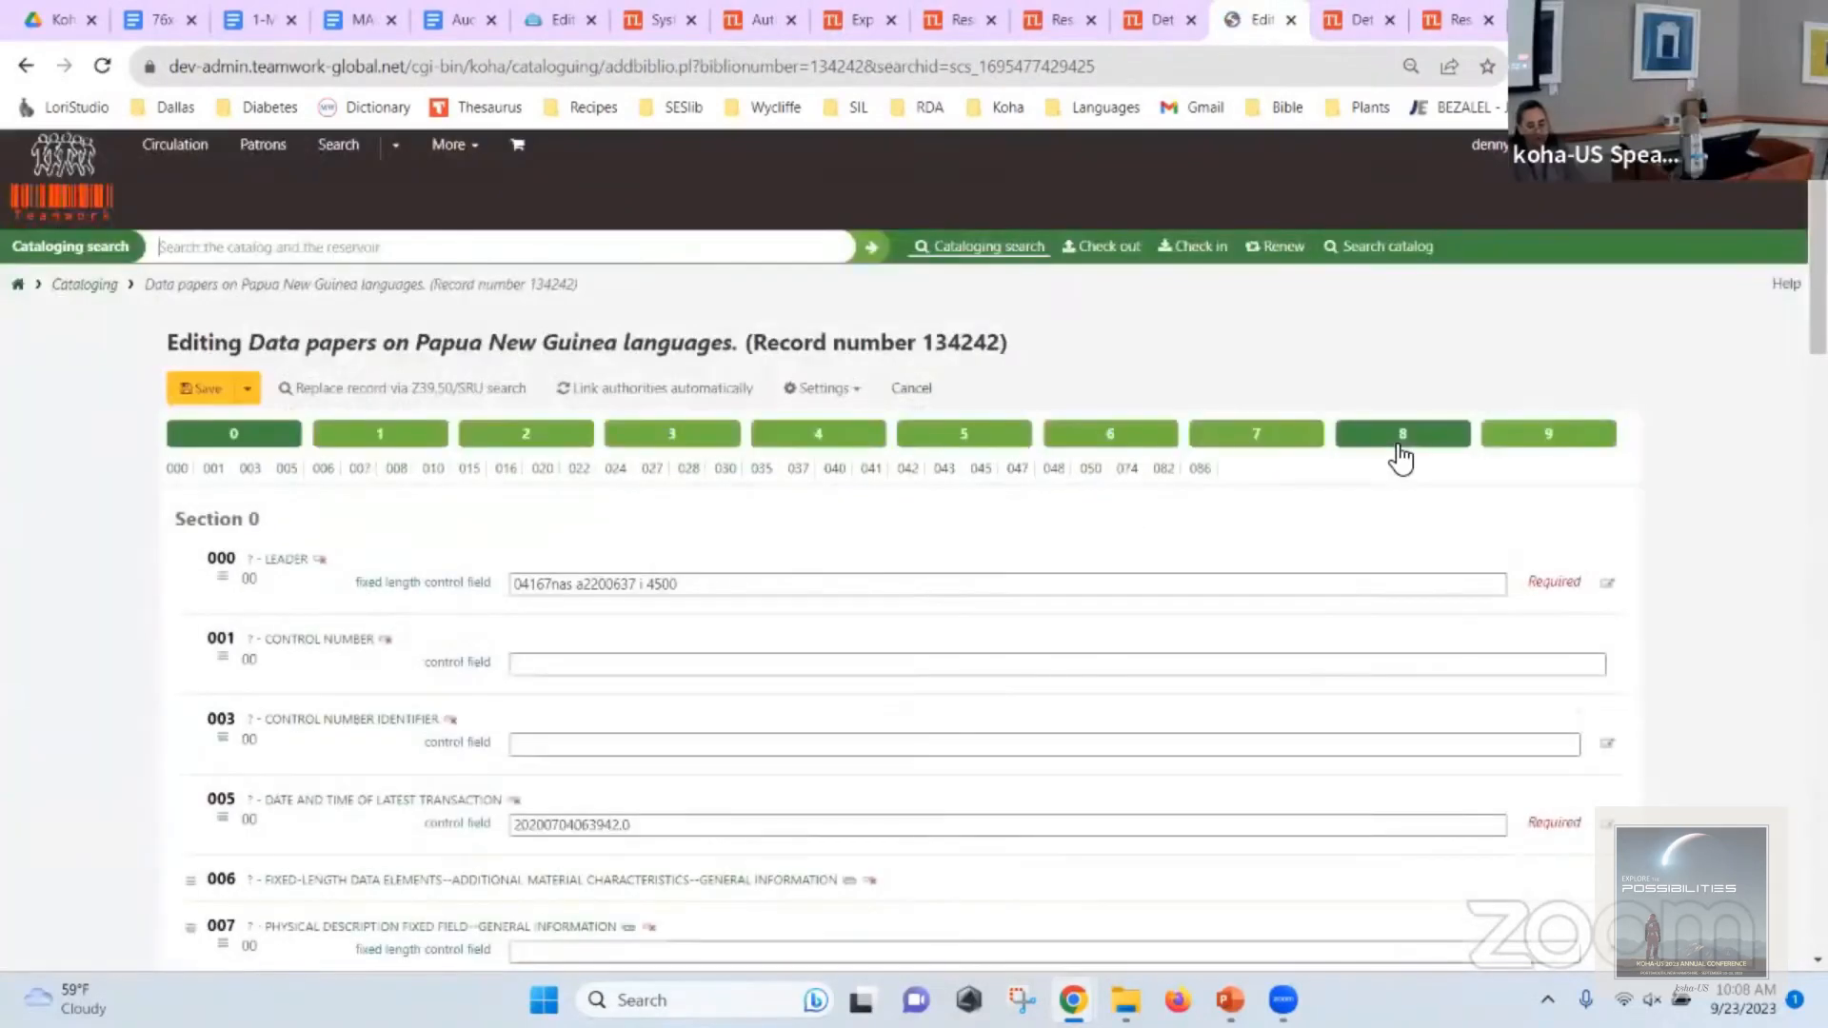
Look through sections 8 and 7 of the record and open the Library of Congress MARC help for field 773.
{"action": "left_click", "coordinate": [1400, 440]}
{"action": "scroll", "coordinate": [710, 588], "scroll_direction": "down", "scroll_amount": 5}
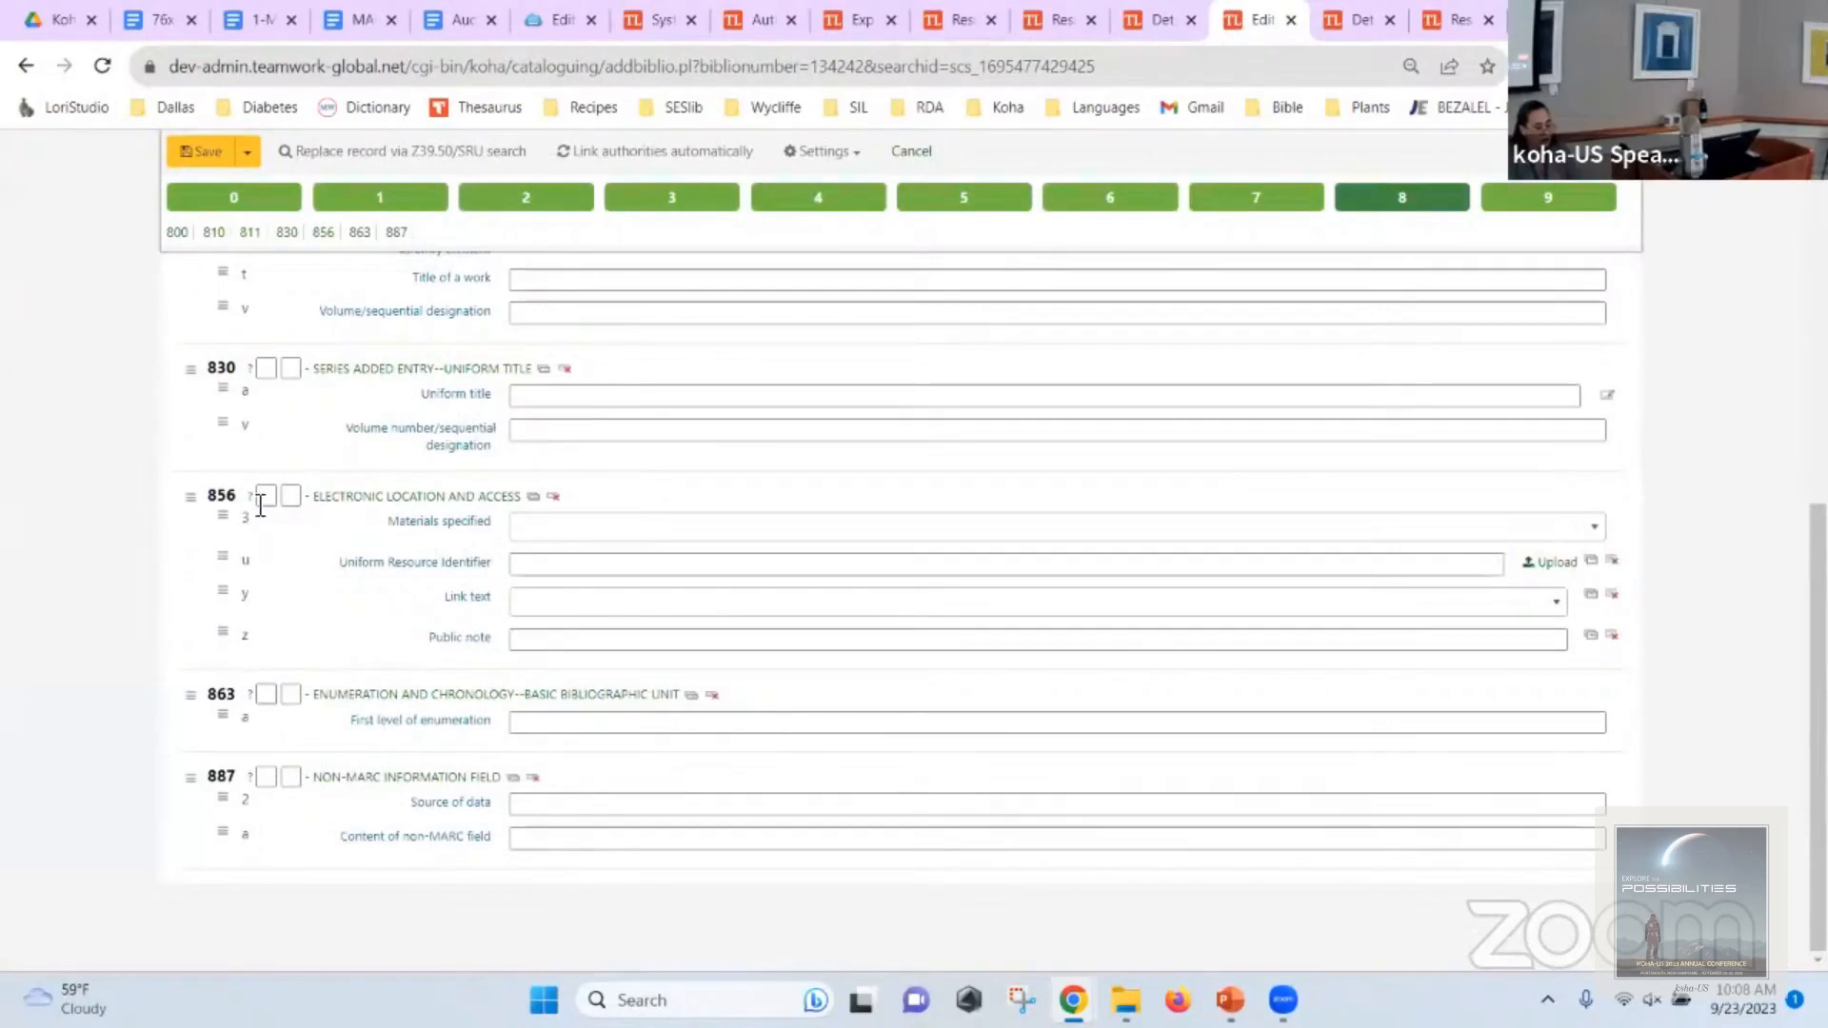
{"action": "left_click", "coordinate": [1235, 216]}
{"action": "scroll", "coordinate": [277, 694], "scroll_direction": "down", "scroll_amount": 10}
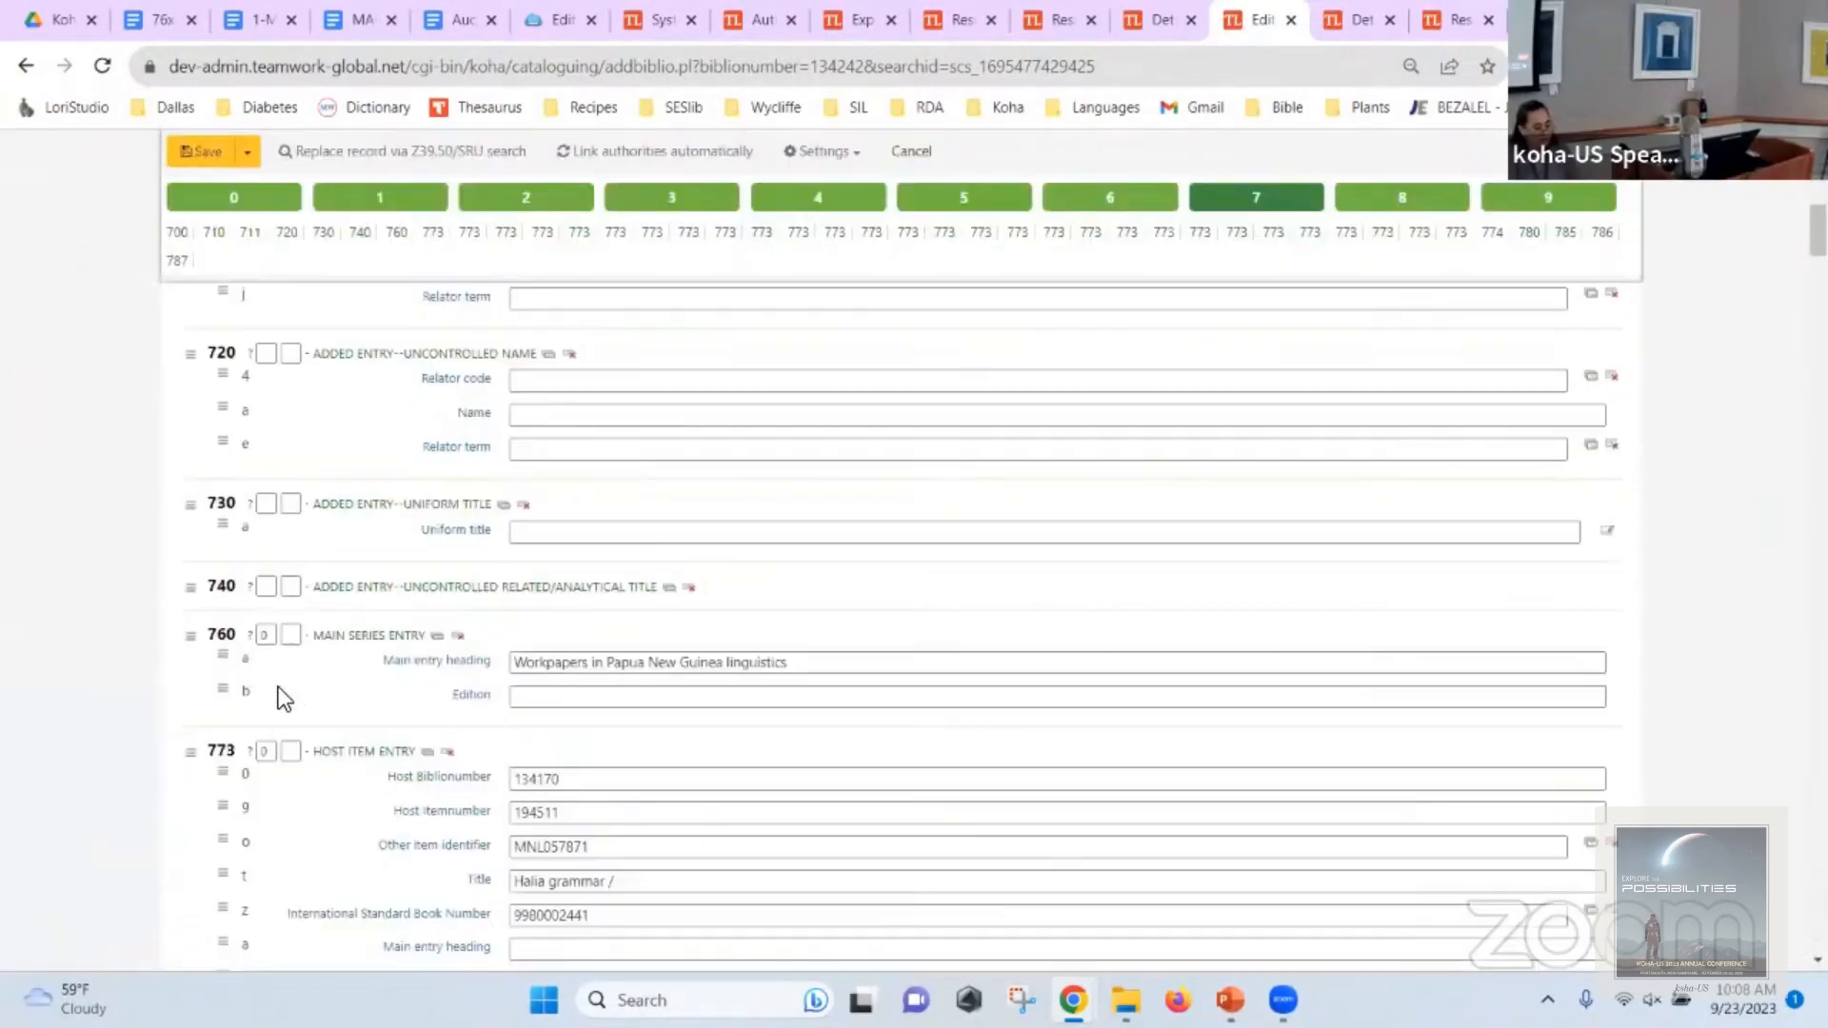
{"action": "left_click", "coordinate": [253, 441]}
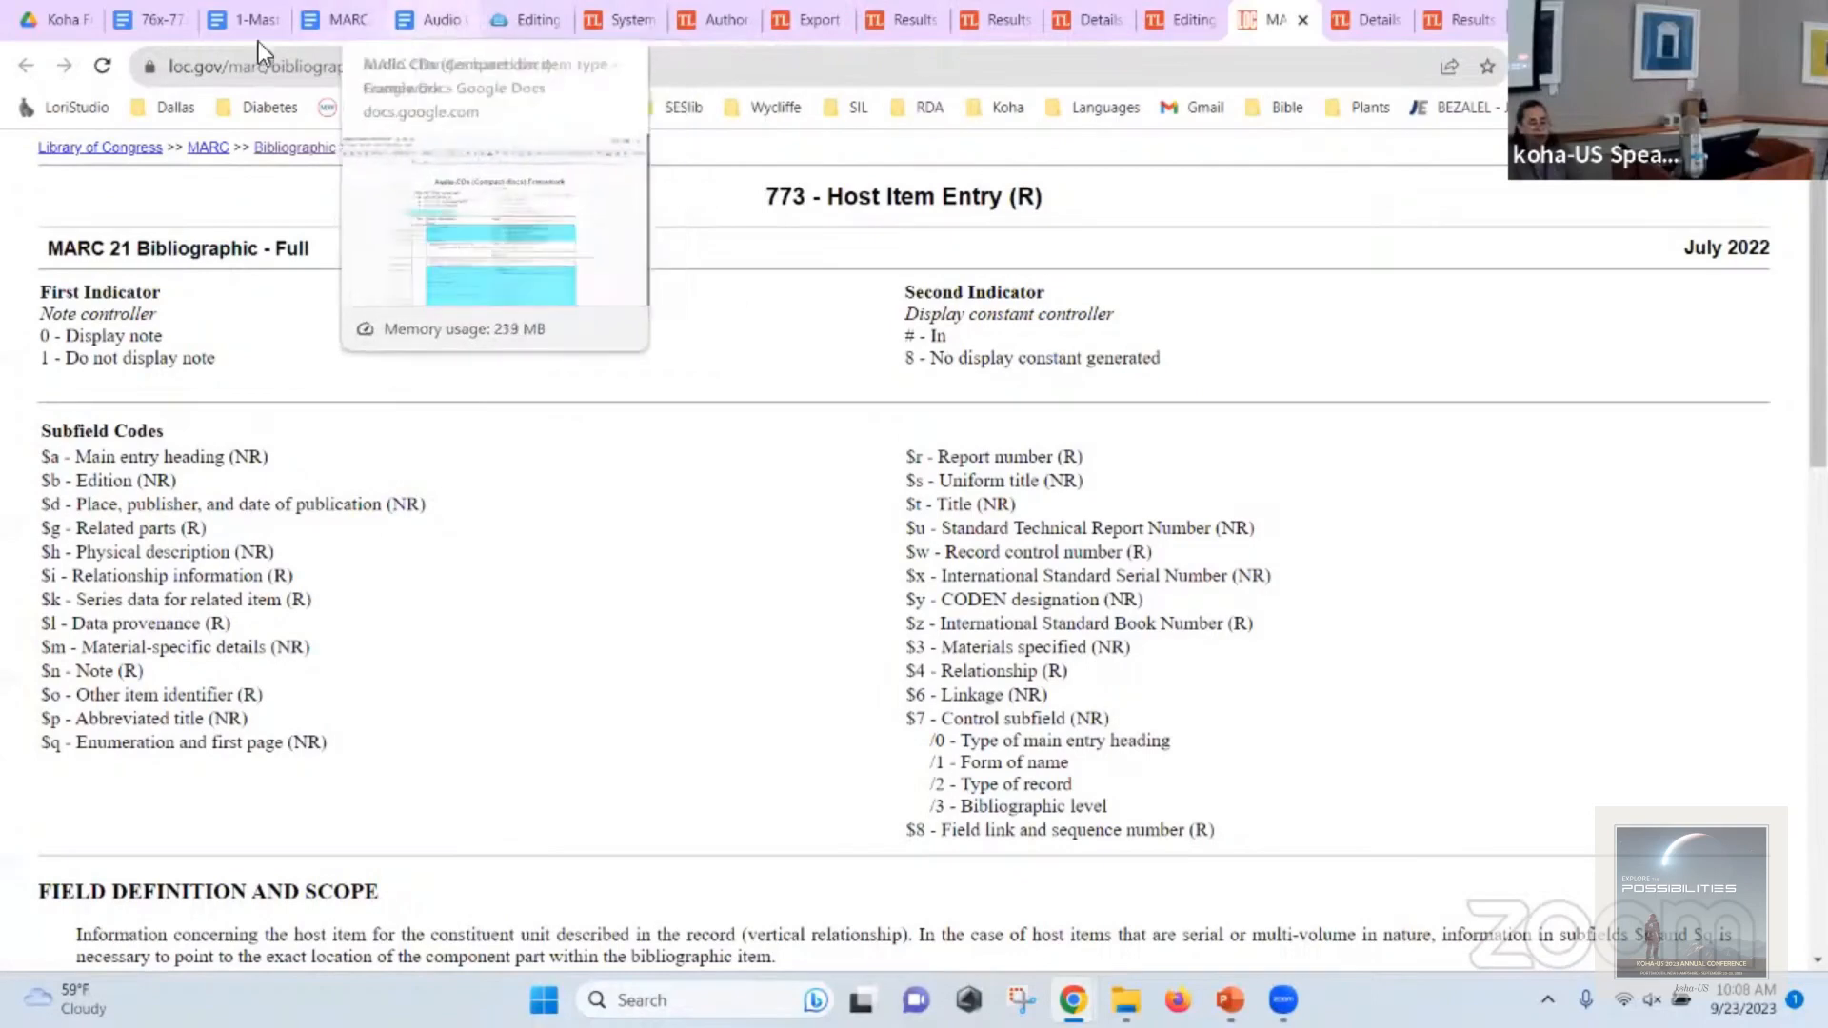
Return to the 76x-77x links document and highlight the relationship phrases "Translation of" for field 765 and "Translated as" for field 767.
{"action": "left_click", "coordinate": [145, 19]}
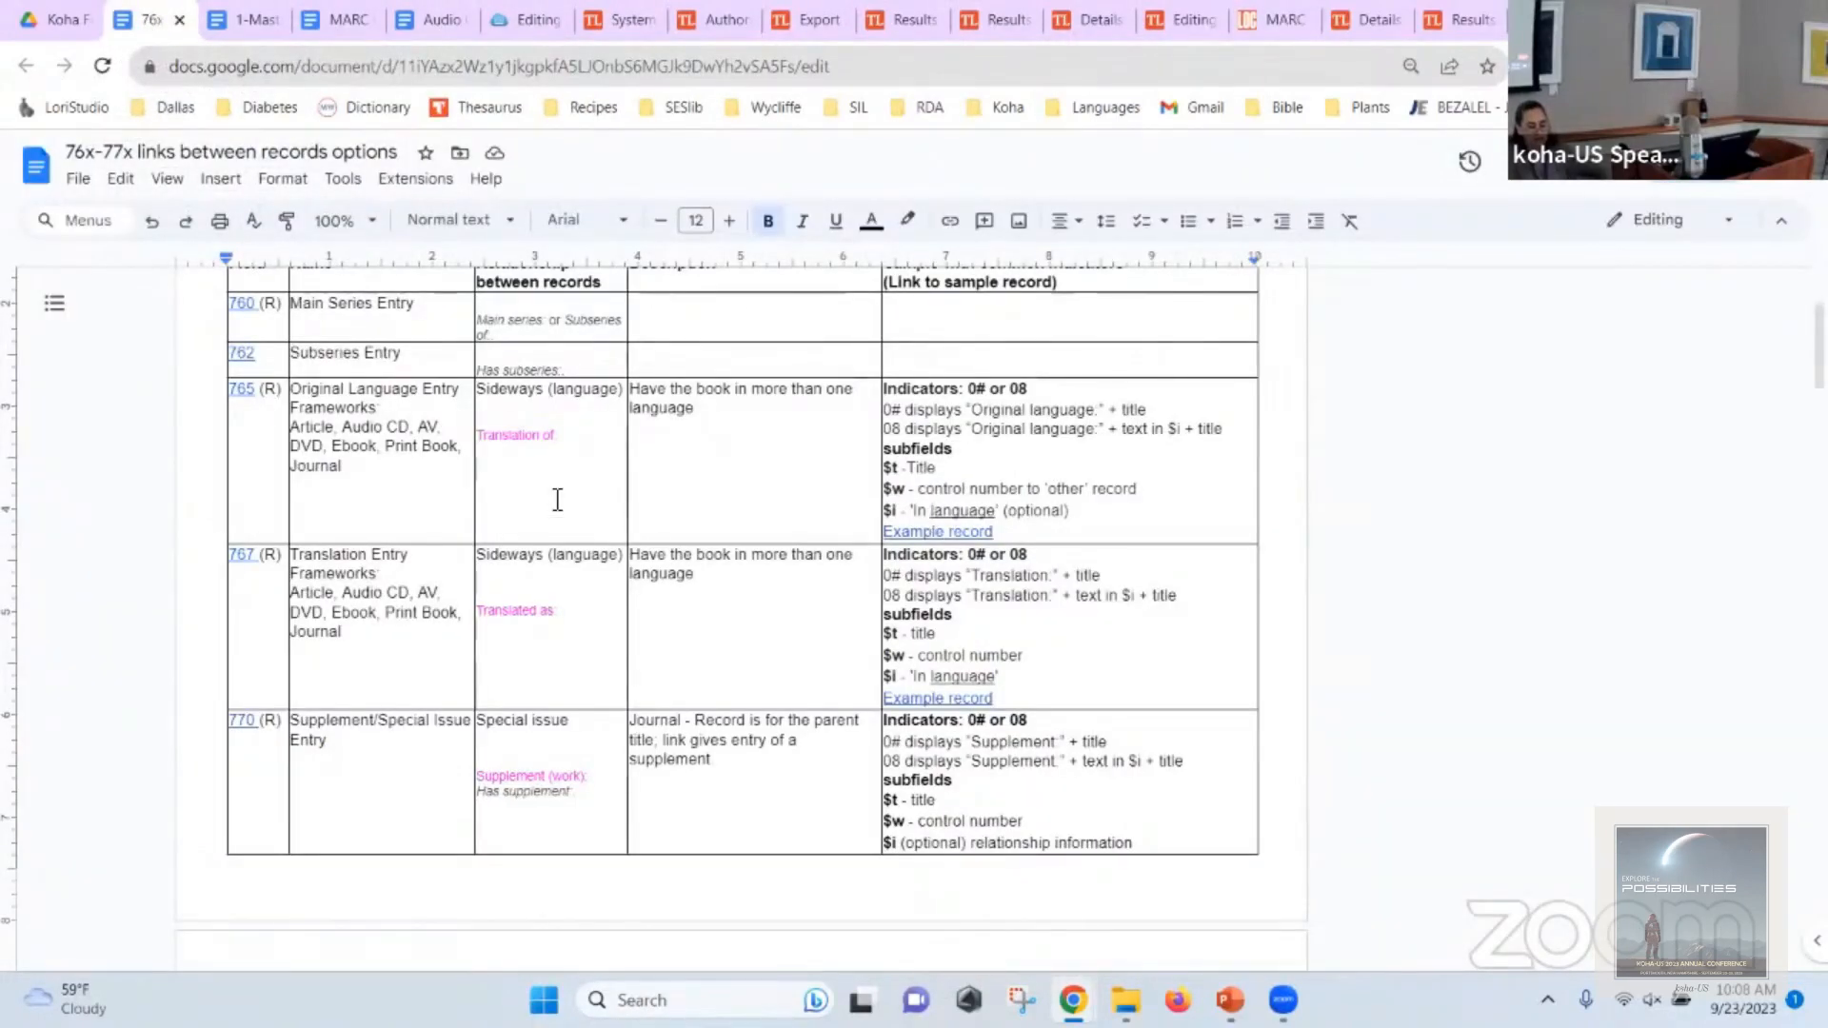
{"action": "left_click_drag", "start_coordinate": [570, 436], "coordinate": [516, 448]}
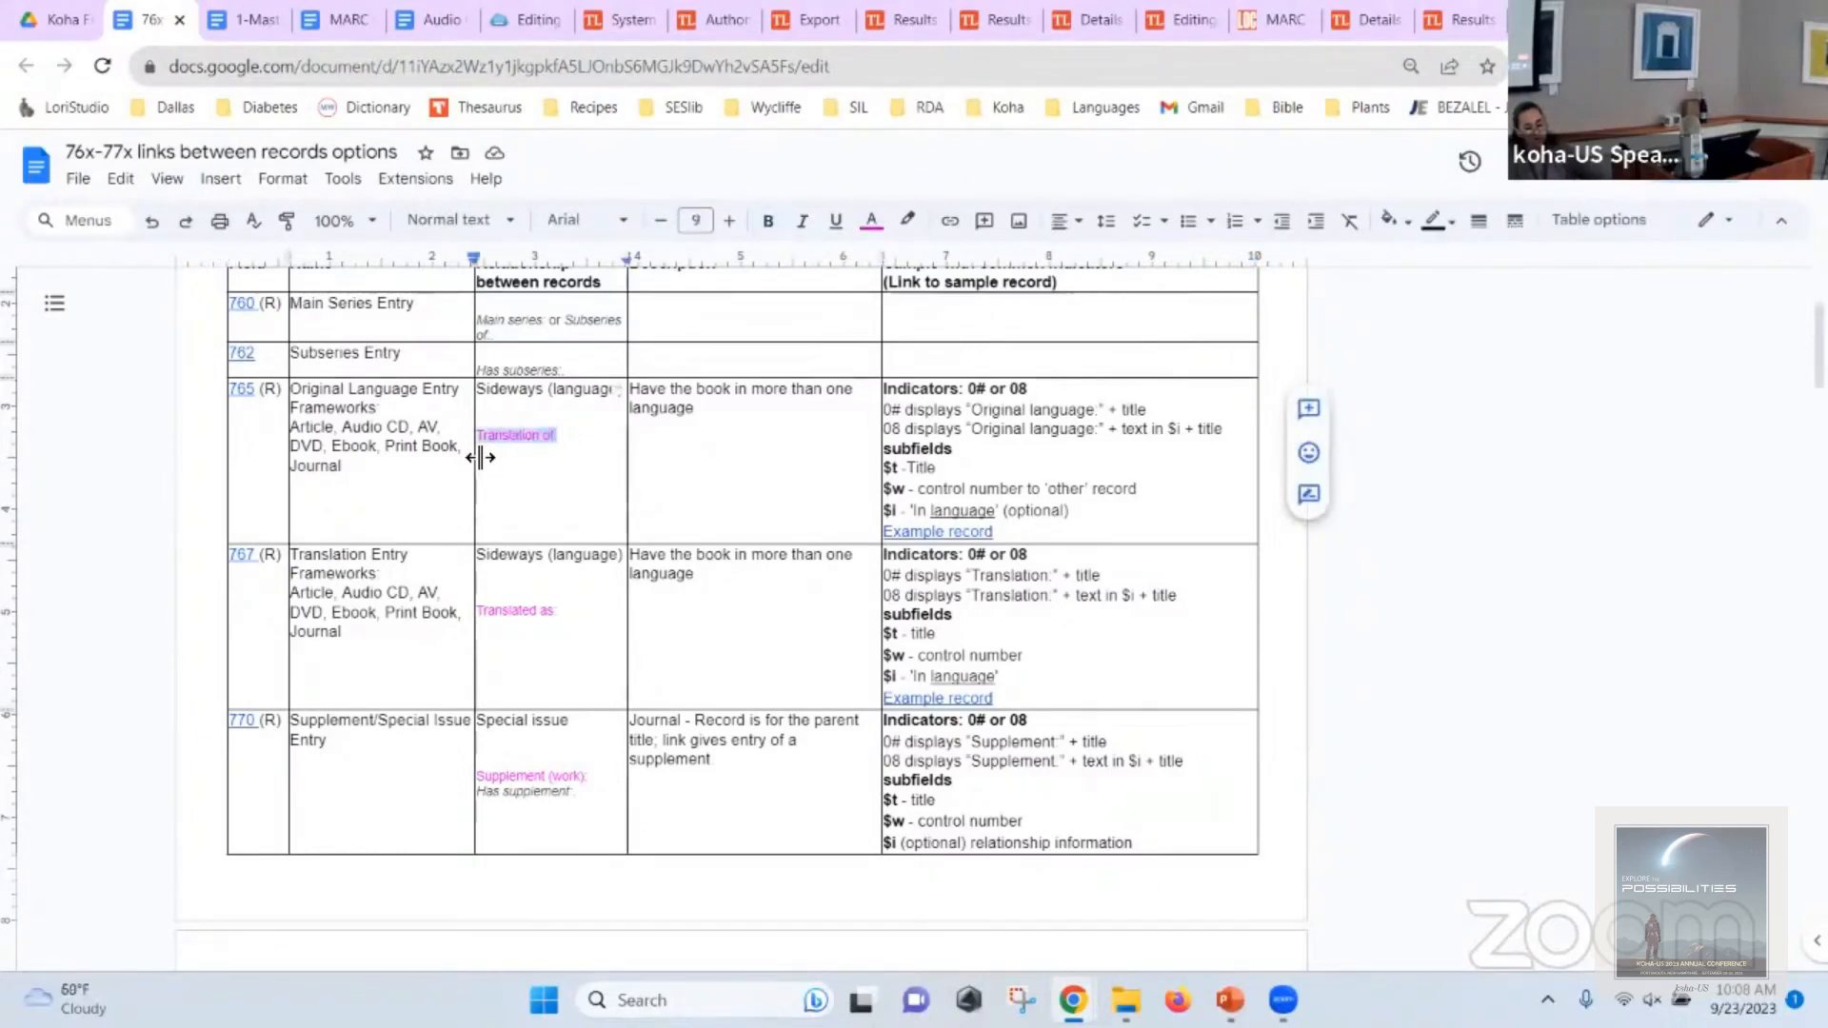
{"action": "left_click", "coordinate": [566, 612]}
{"action": "left_click_drag", "start_coordinate": [565, 611], "coordinate": [274, 589]}
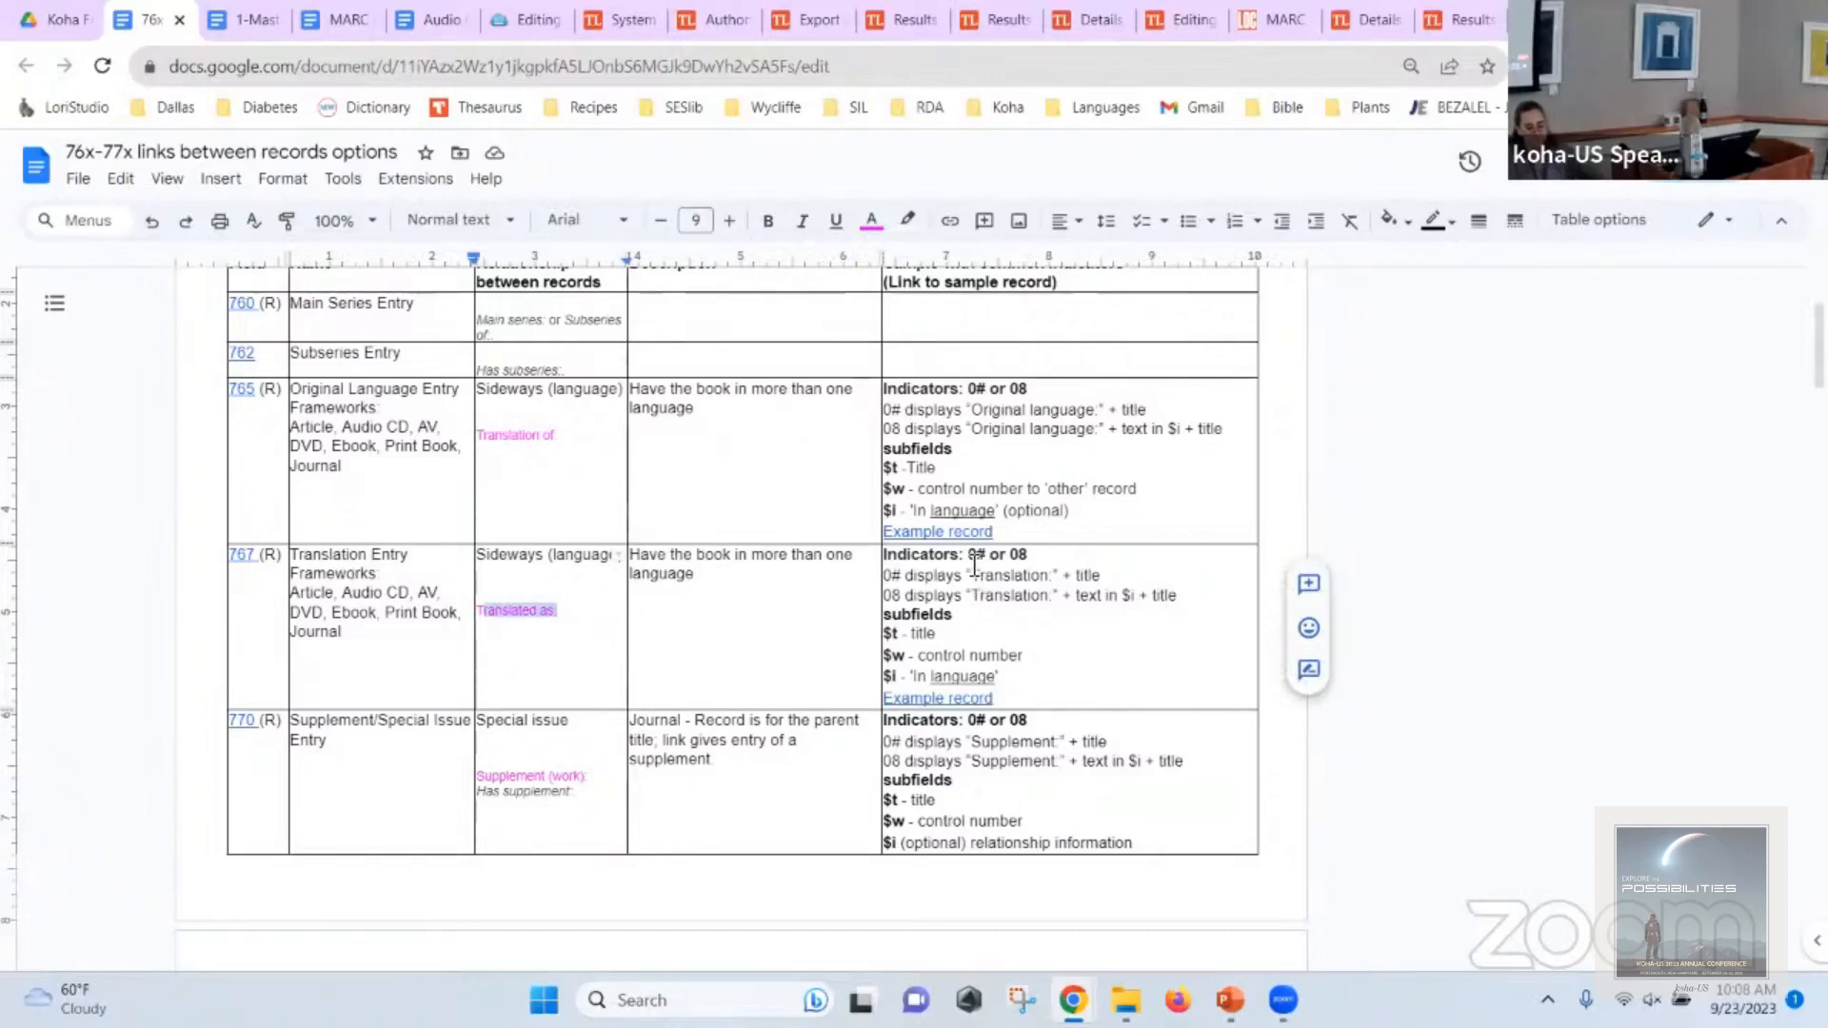
{"action": "left_click_drag", "start_coordinate": [576, 613], "coordinate": [479, 629]}
{"action": "left_click", "coordinate": [977, 638]}
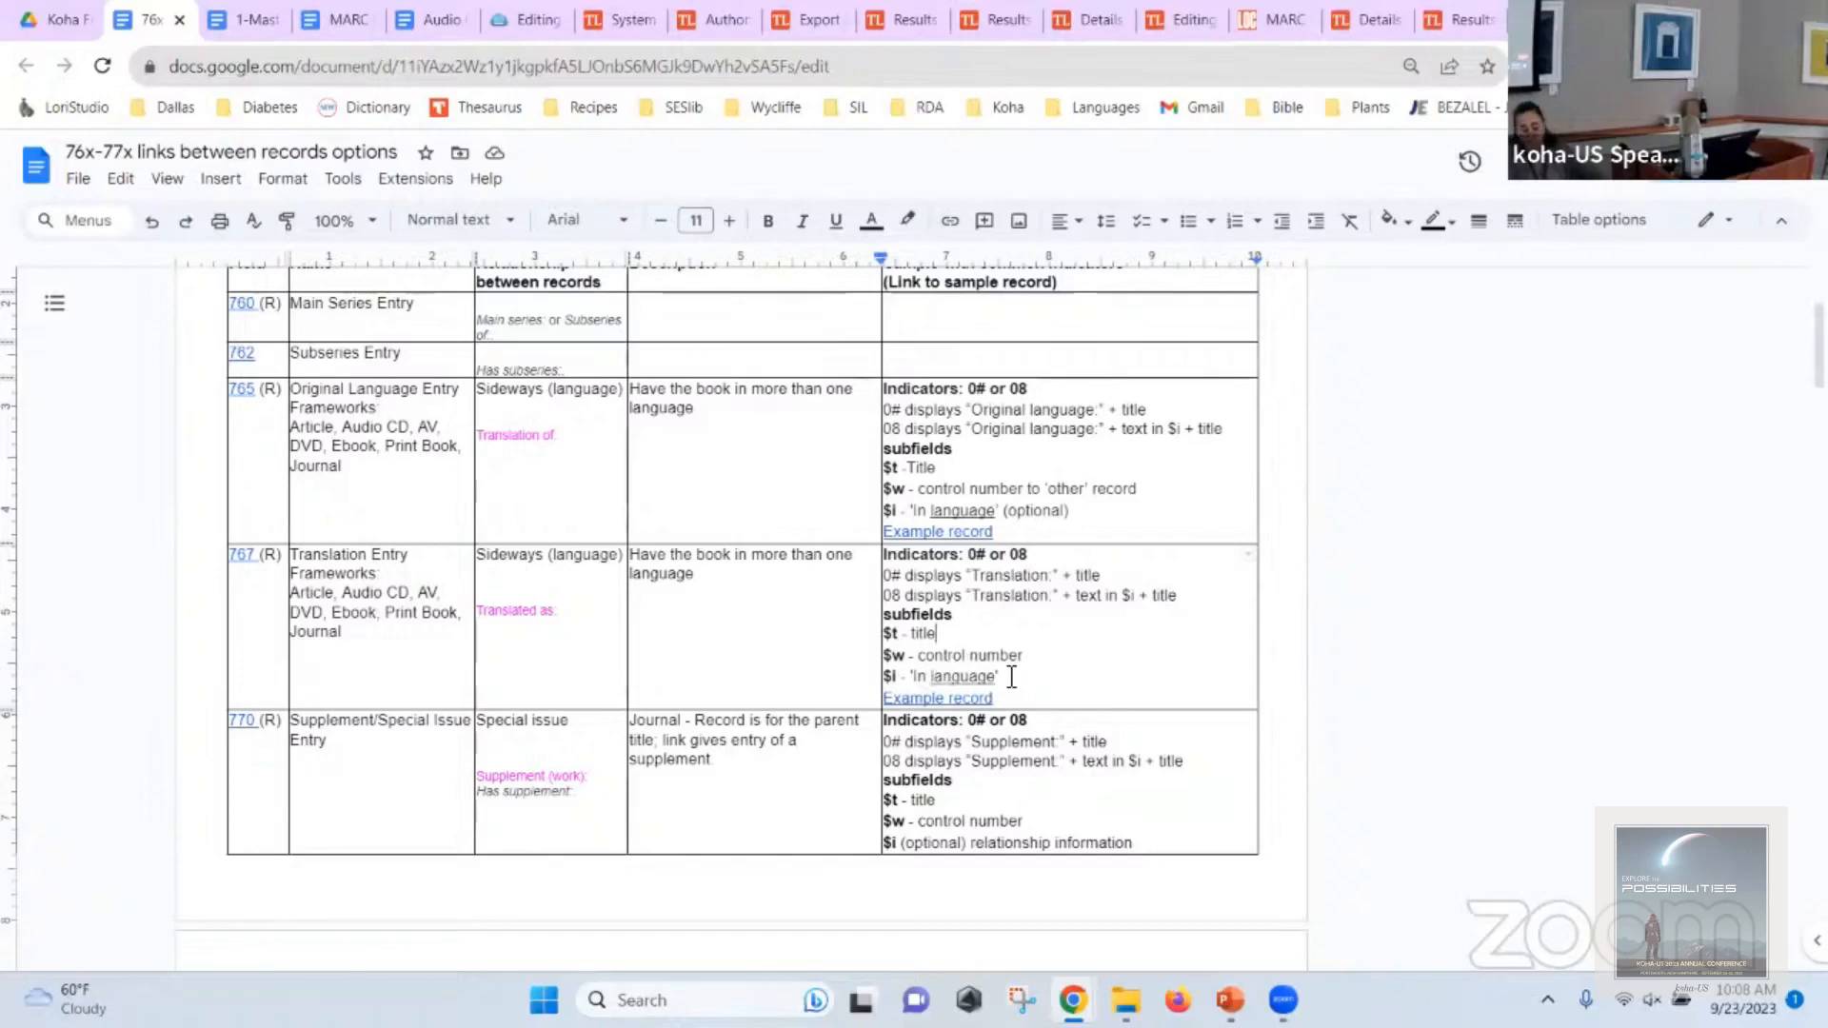
Open the example record linked under field 767 and examine its Translation links.
{"action": "left_click", "coordinate": [964, 701]}
{"action": "left_click", "coordinate": [981, 731]}
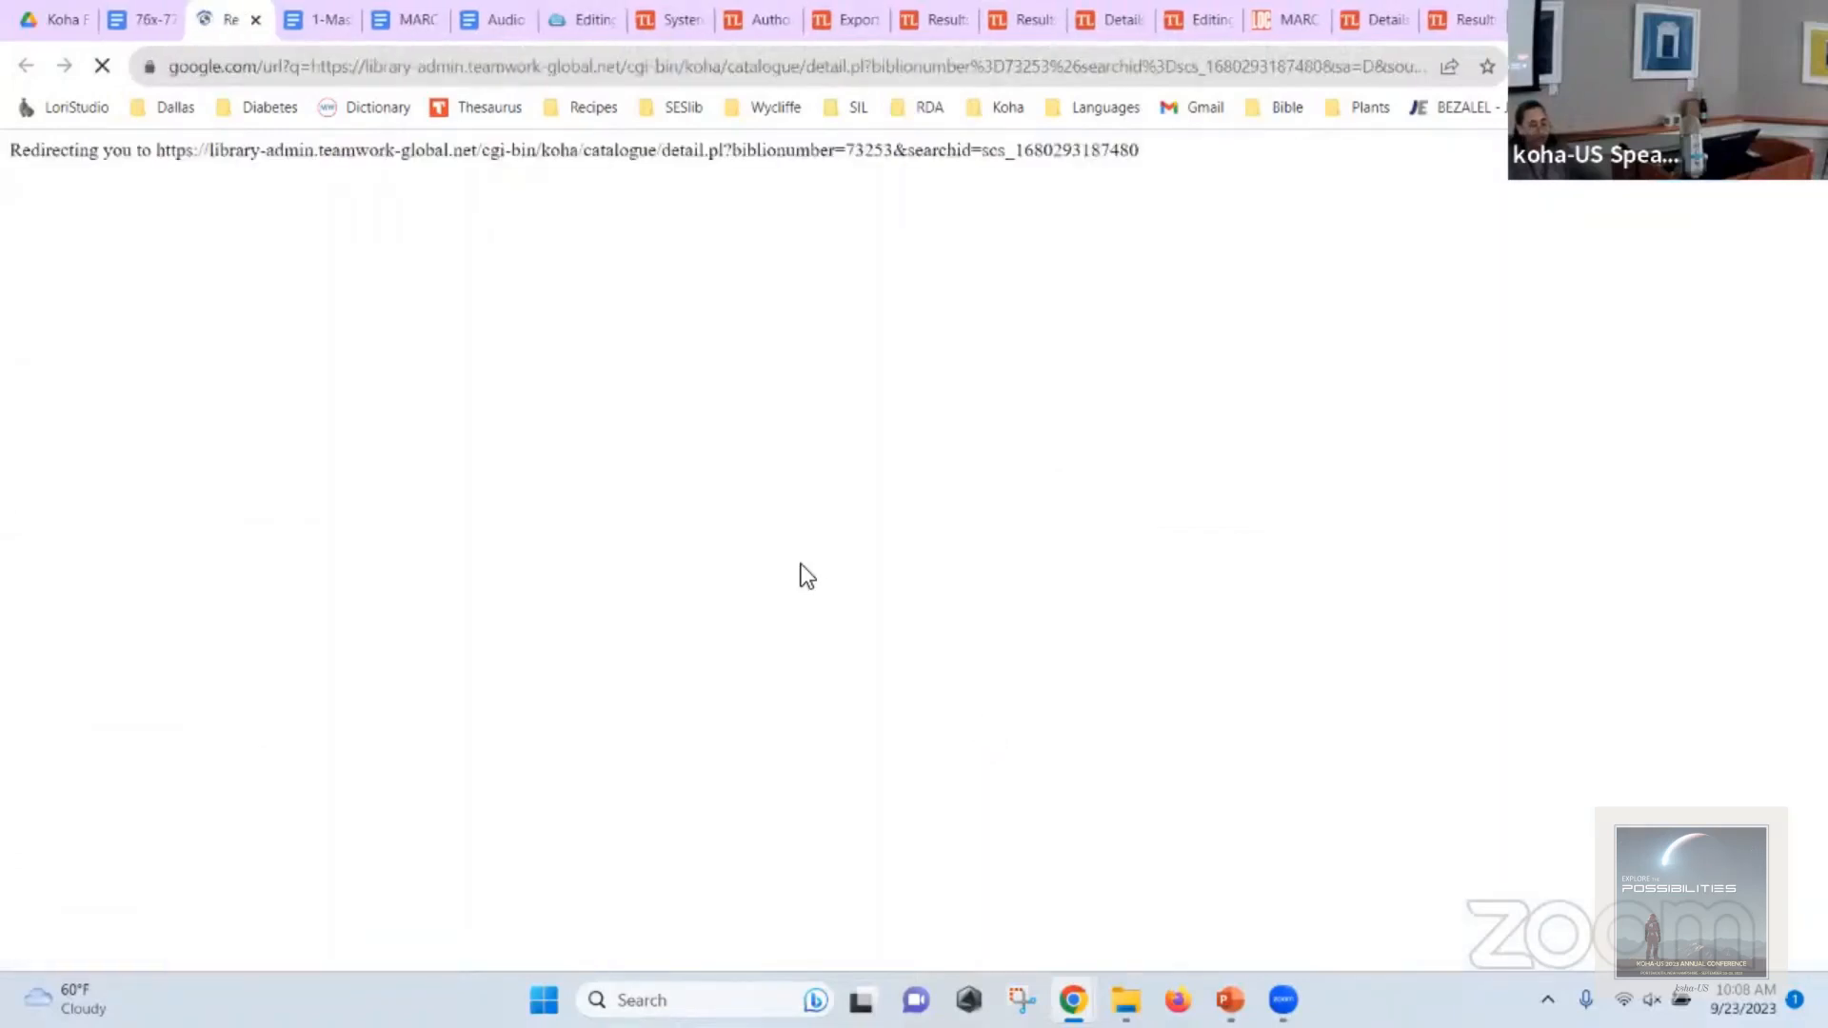
{"action": "scroll", "coordinate": [788, 536], "scroll_direction": "down", "scroll_amount": 4}
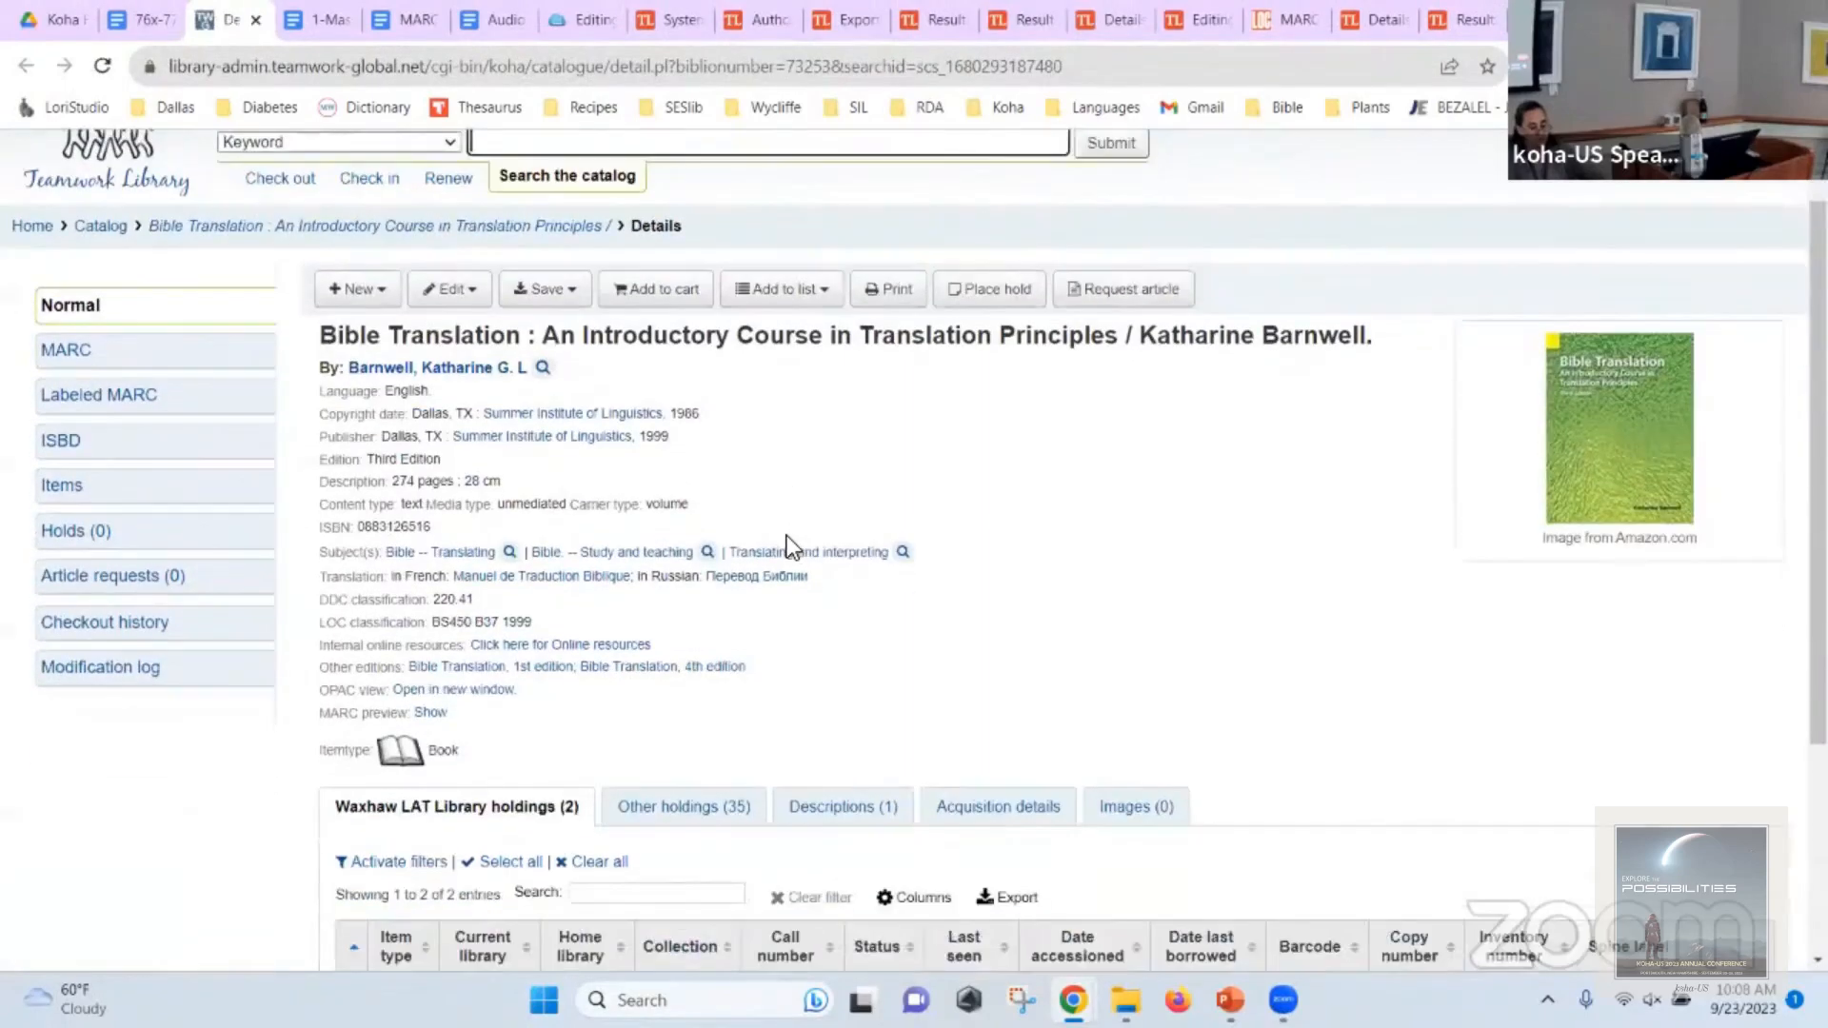
{"action": "scroll", "coordinate": [784, 533], "scroll_direction": "up", "scroll_amount": 3}
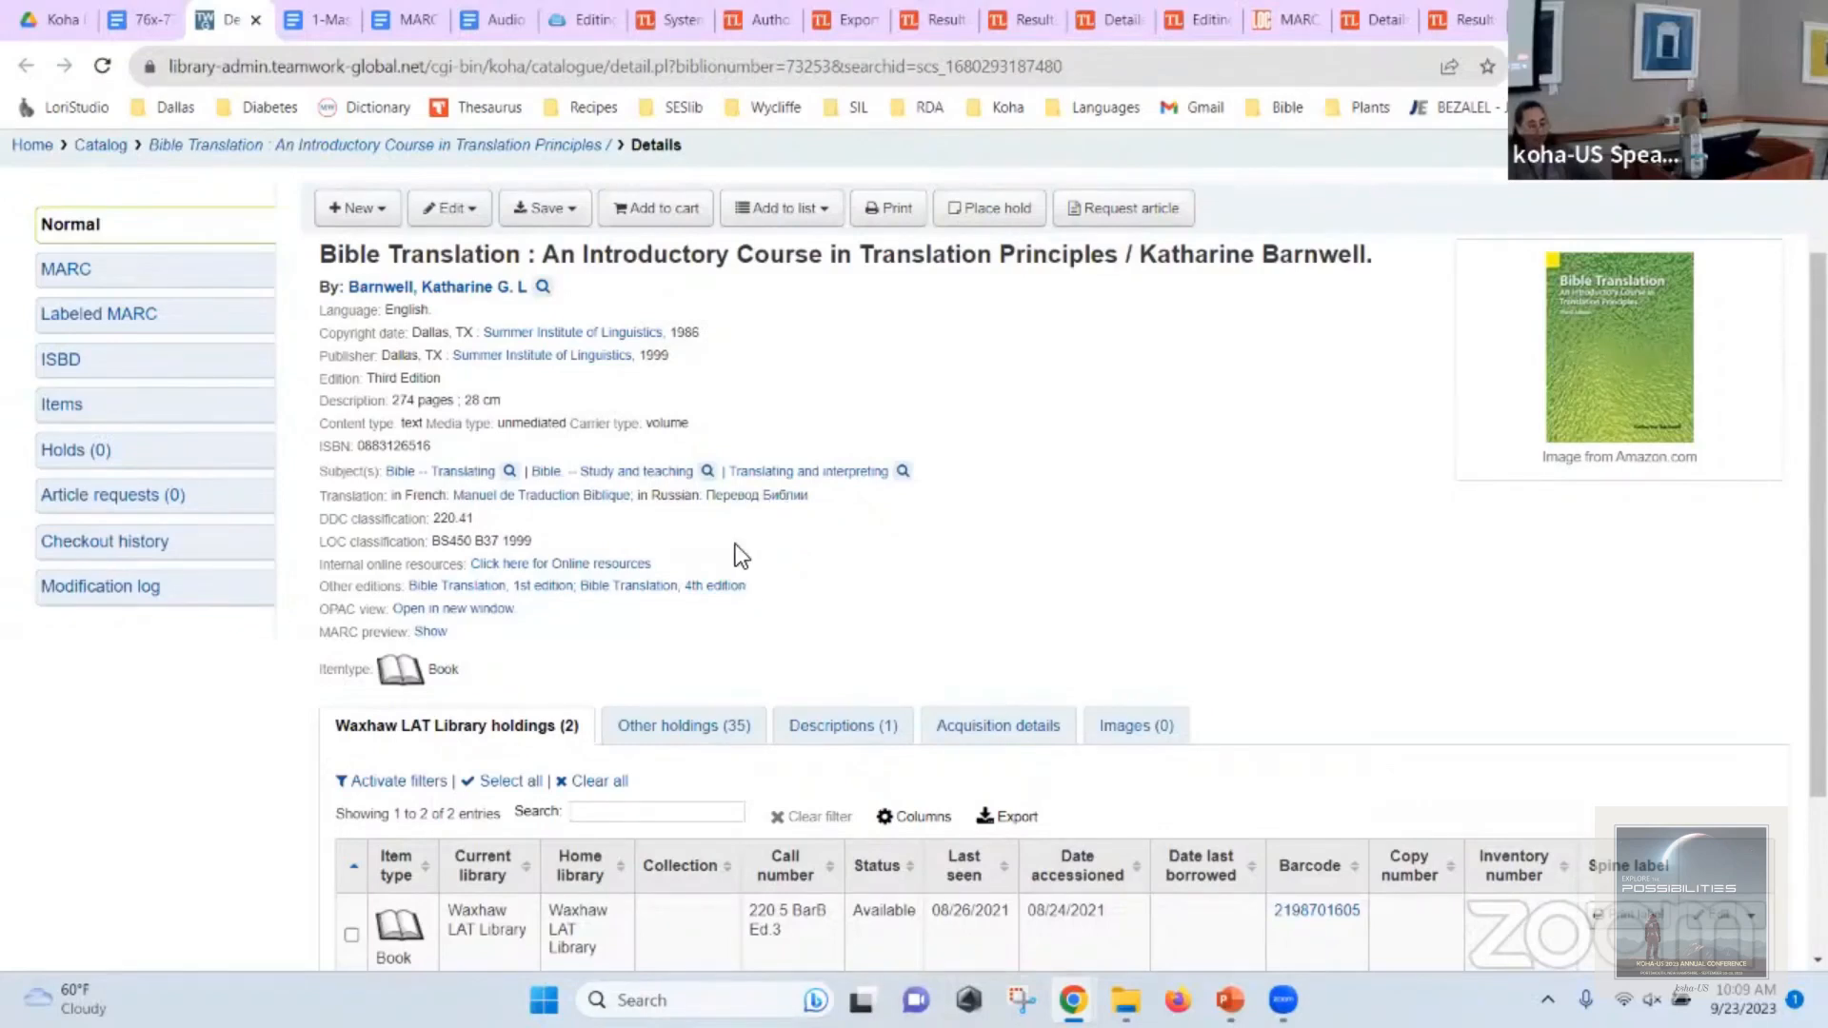
Open the linked French translation "Manuel de Traduction Biblique" in a separate tab, view its record, and close both example record tabs.
{"action": "right_click", "coordinate": [568, 509]}
{"action": "left_click", "coordinate": [596, 518]}
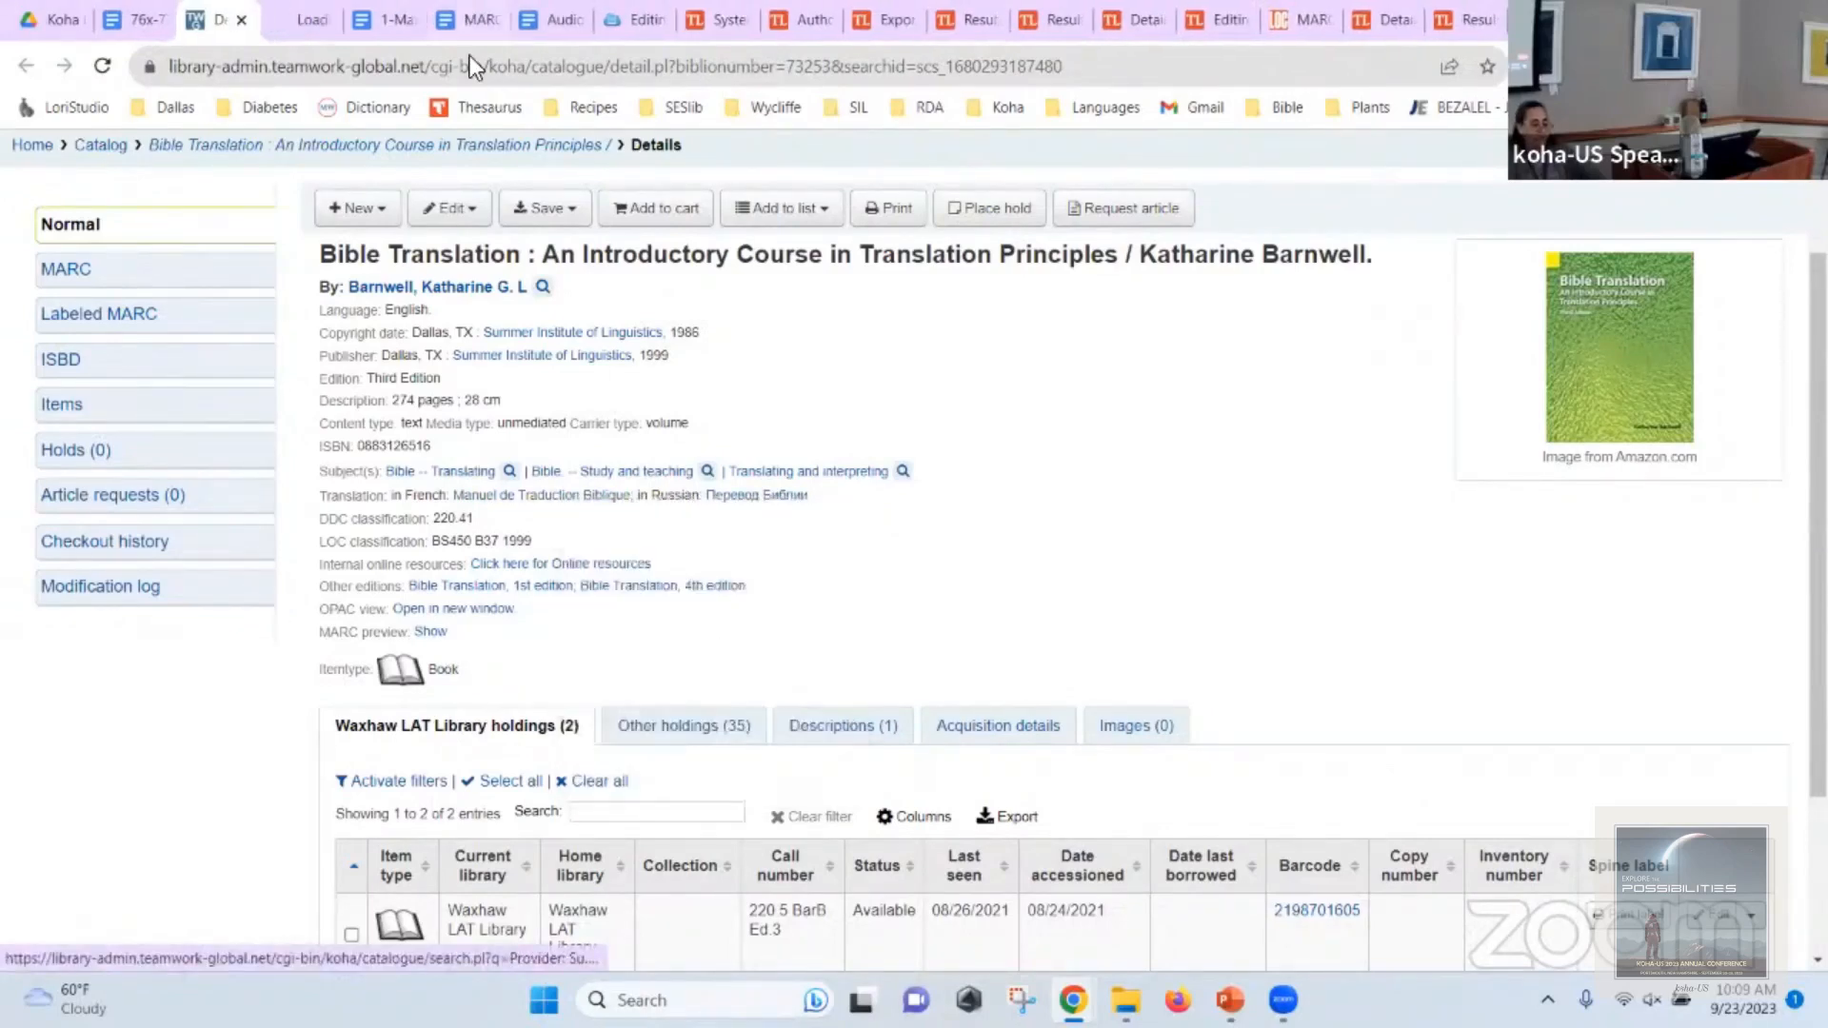
{"action": "left_click", "coordinate": [314, 20]}
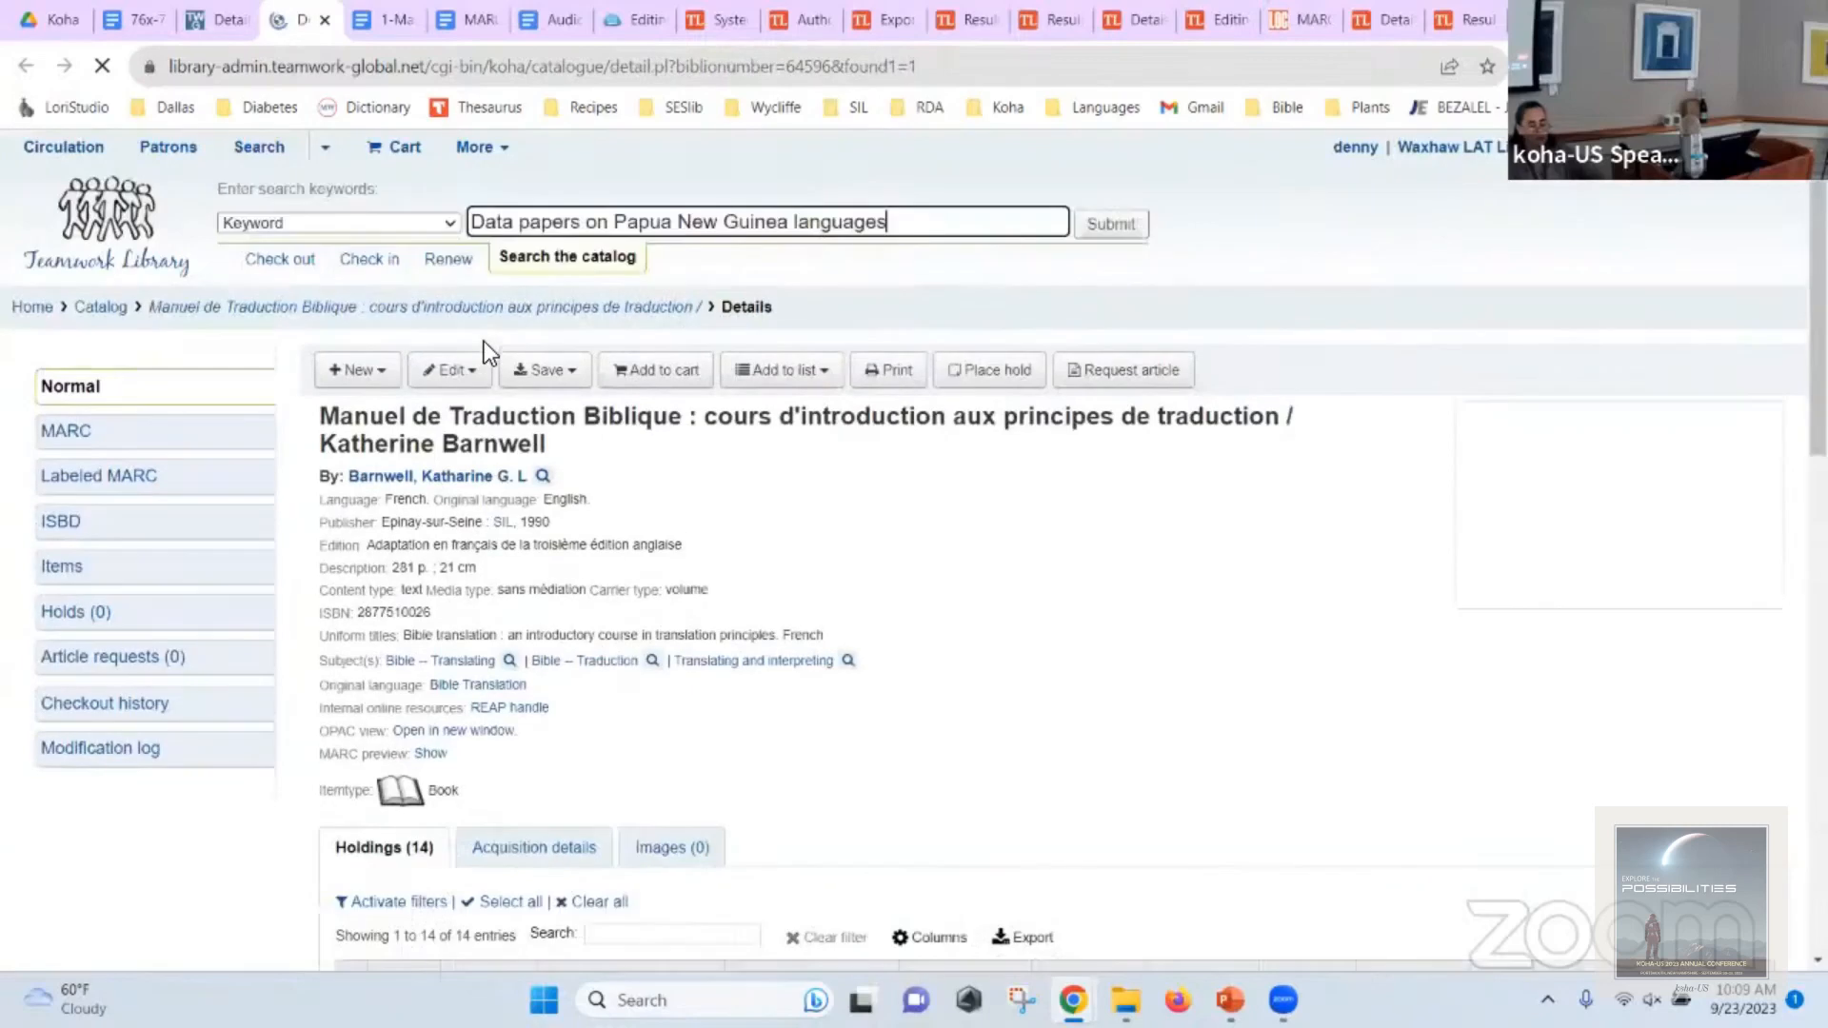
{"action": "left_click", "coordinate": [318, 20]}
{"action": "left_click", "coordinate": [240, 20]}
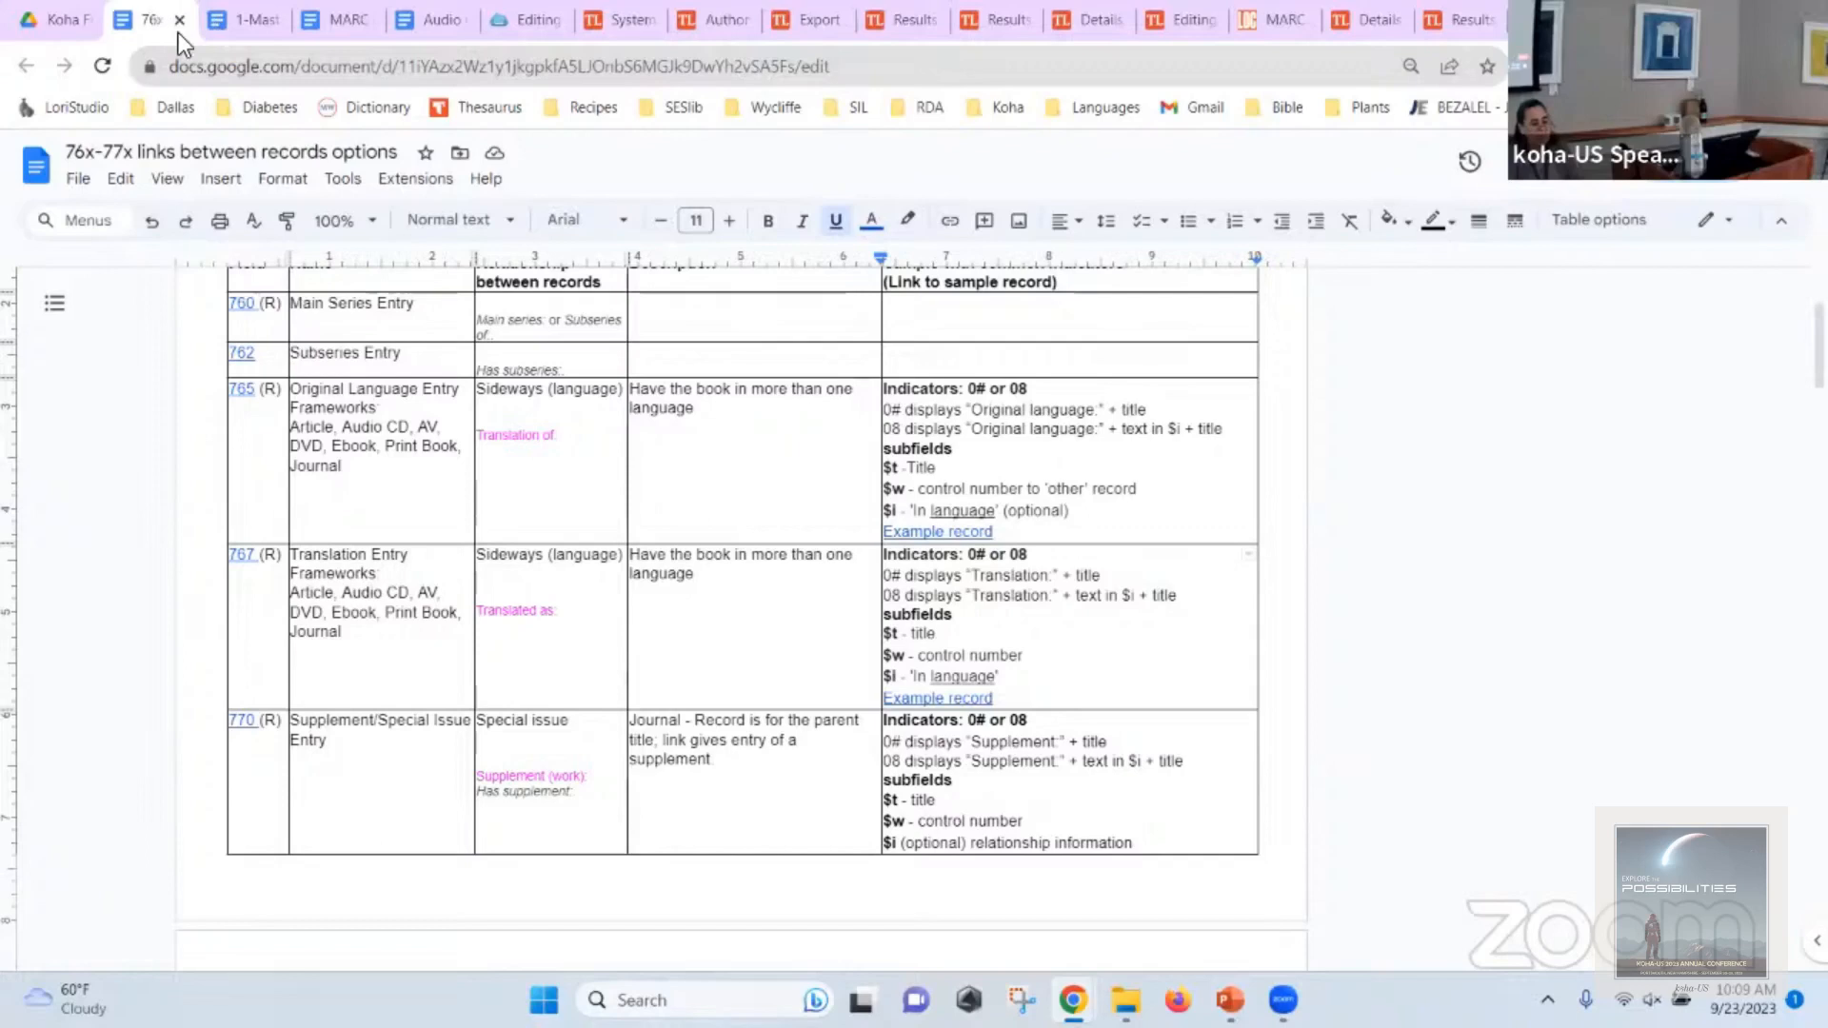
Switch to the PowerPoint presentation and display slide 21, "Linking fields: Staff Interface side.".
{"action": "key", "text": "alt+Tab"}
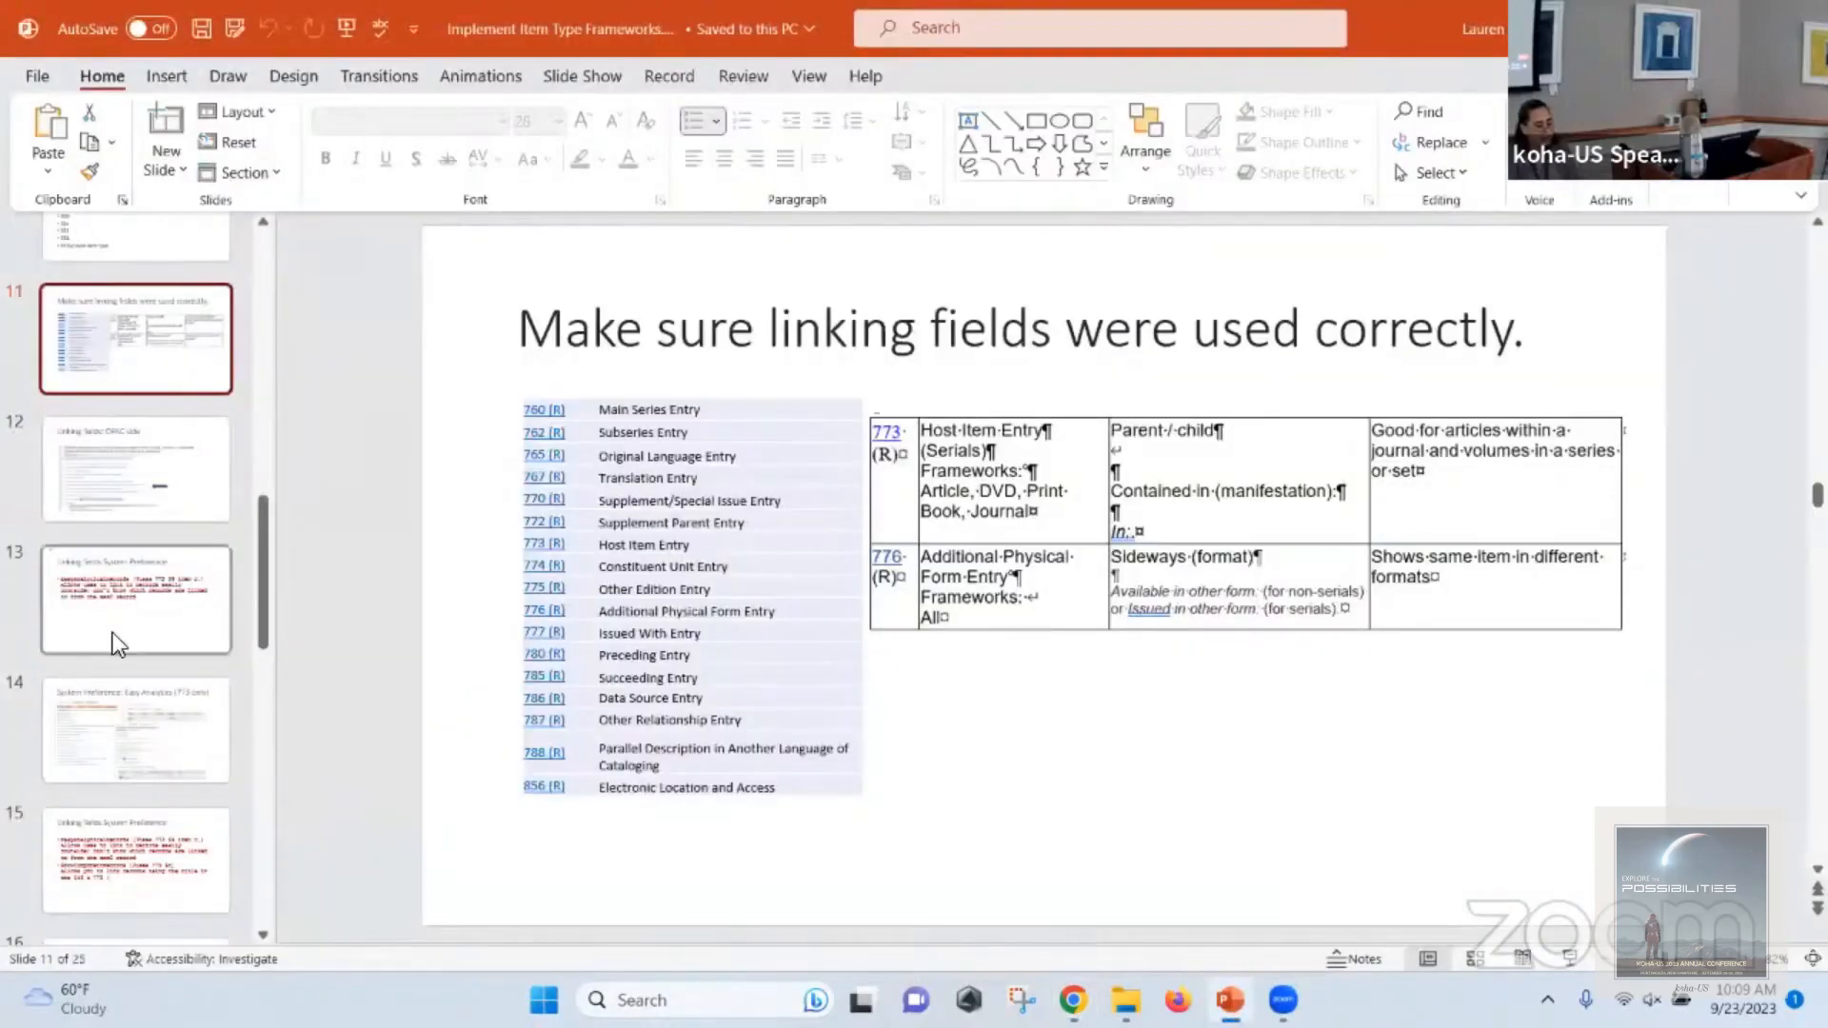
{"action": "left_click", "coordinate": [112, 632]}
{"action": "left_click", "coordinate": [106, 790]}
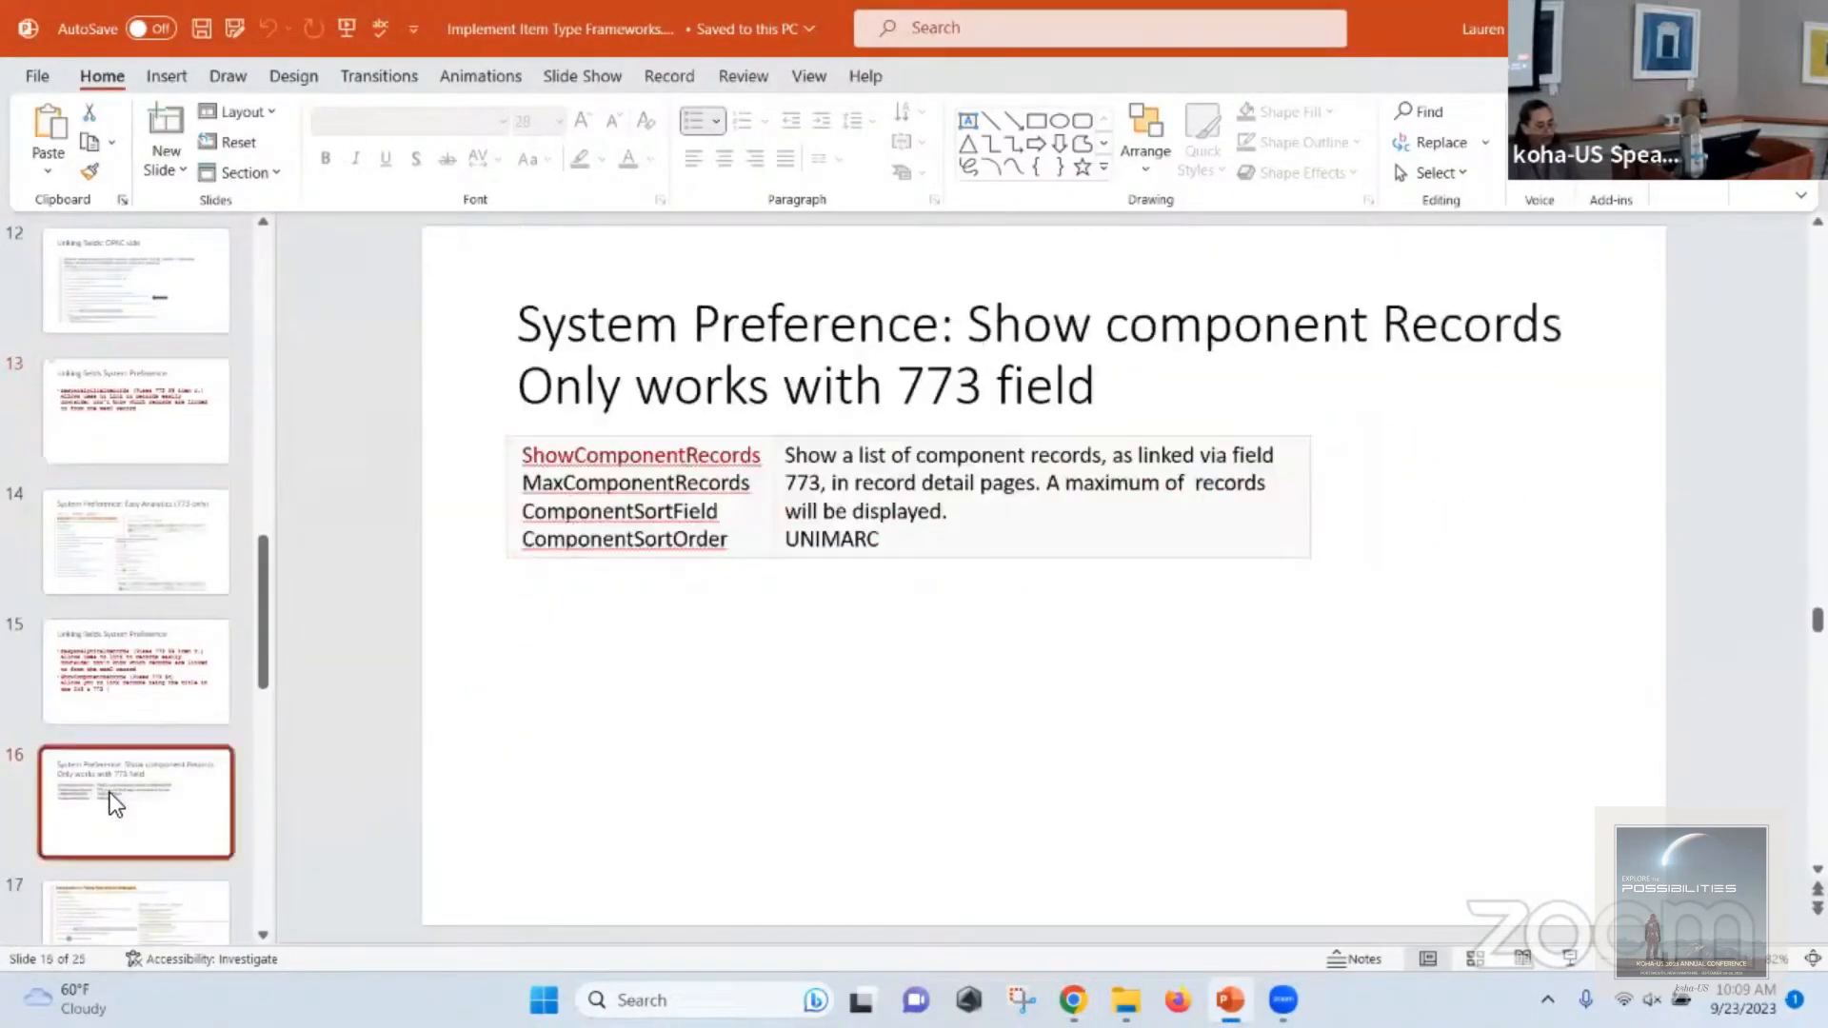
{"action": "scroll", "coordinate": [111, 790], "scroll_direction": "down", "scroll_amount": 2}
{"action": "scroll", "coordinate": [111, 771], "scroll_direction": "down", "scroll_amount": 8}
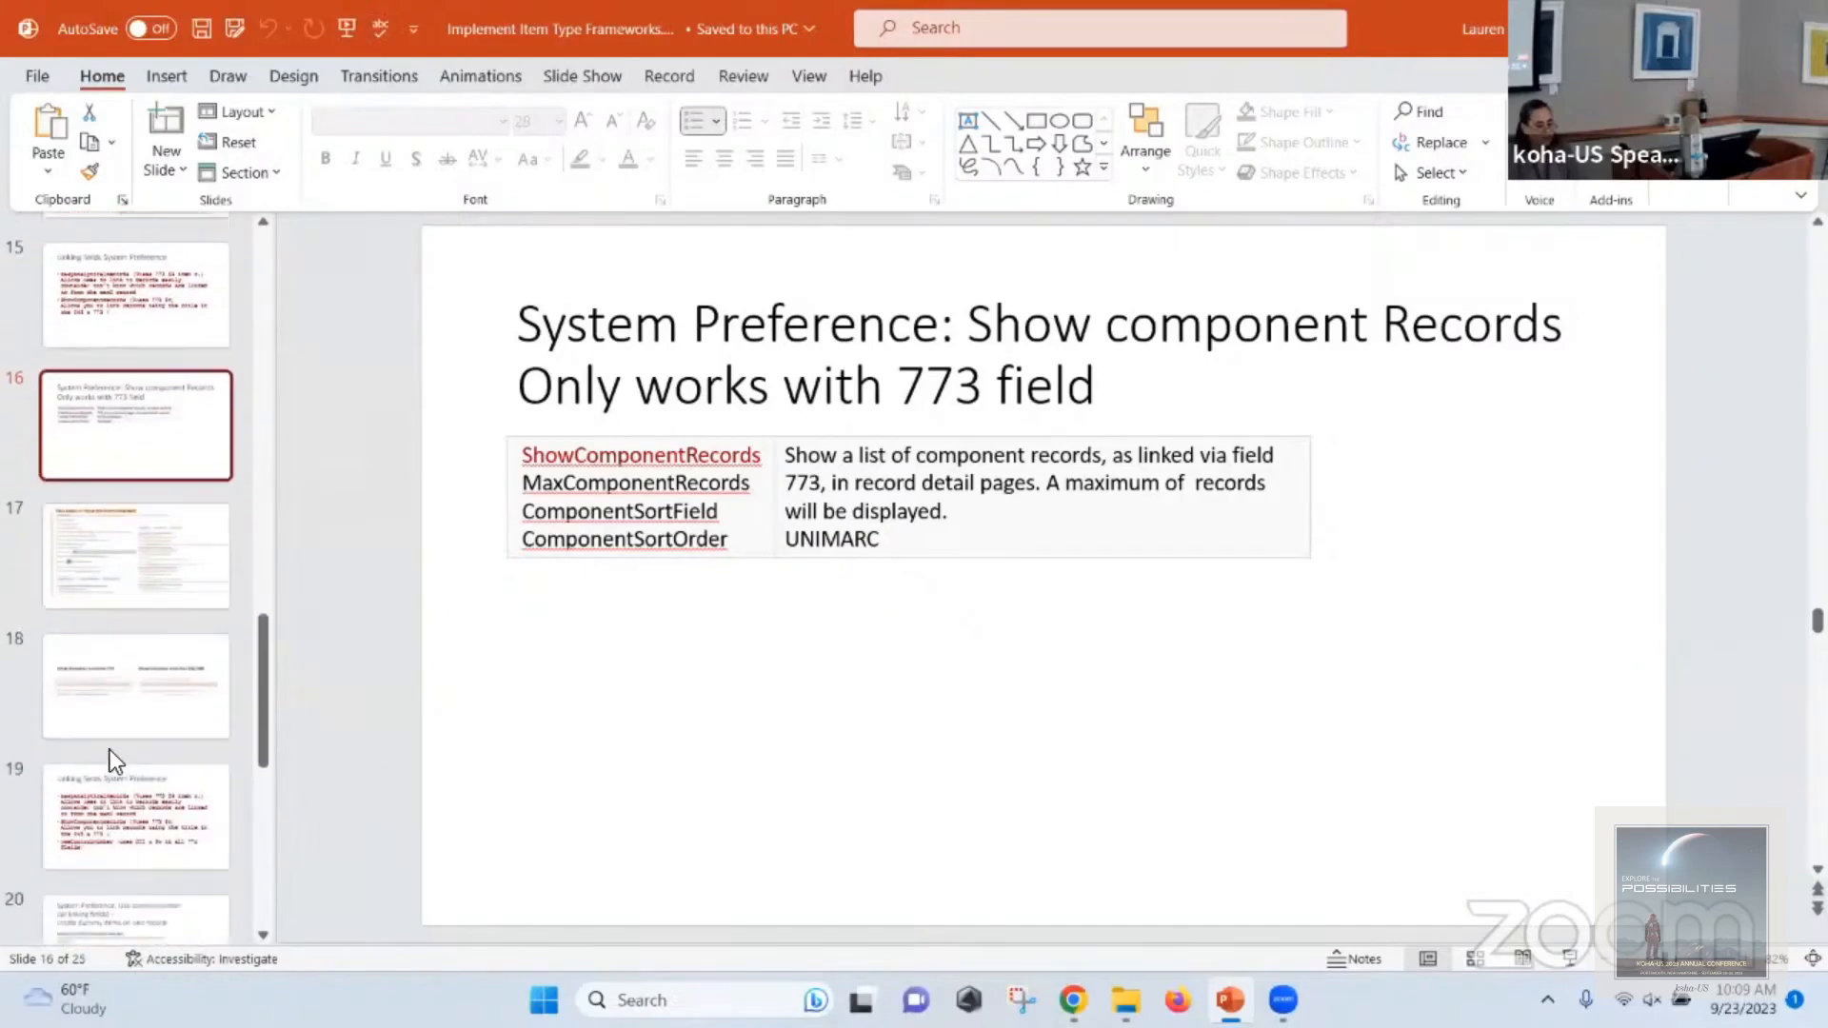
{"action": "scroll", "coordinate": [111, 746], "scroll_direction": "down", "scroll_amount": 2}
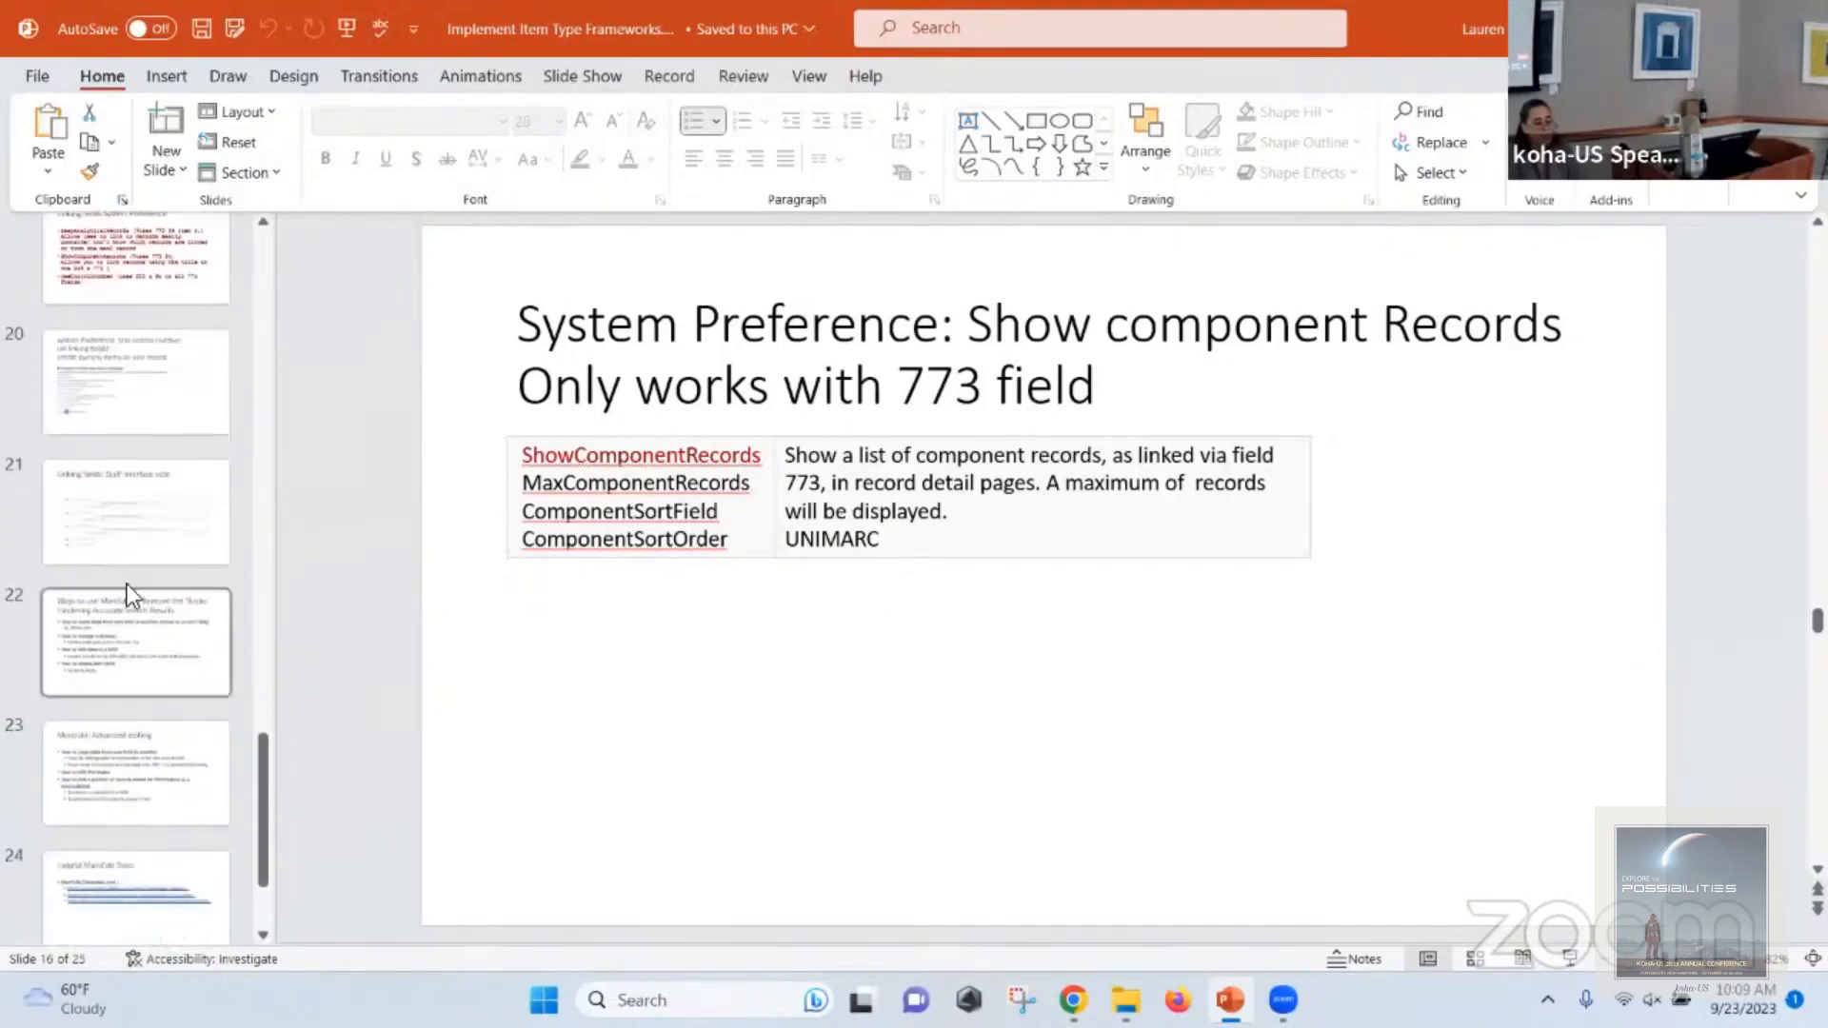
{"action": "left_click", "coordinate": [135, 535]}
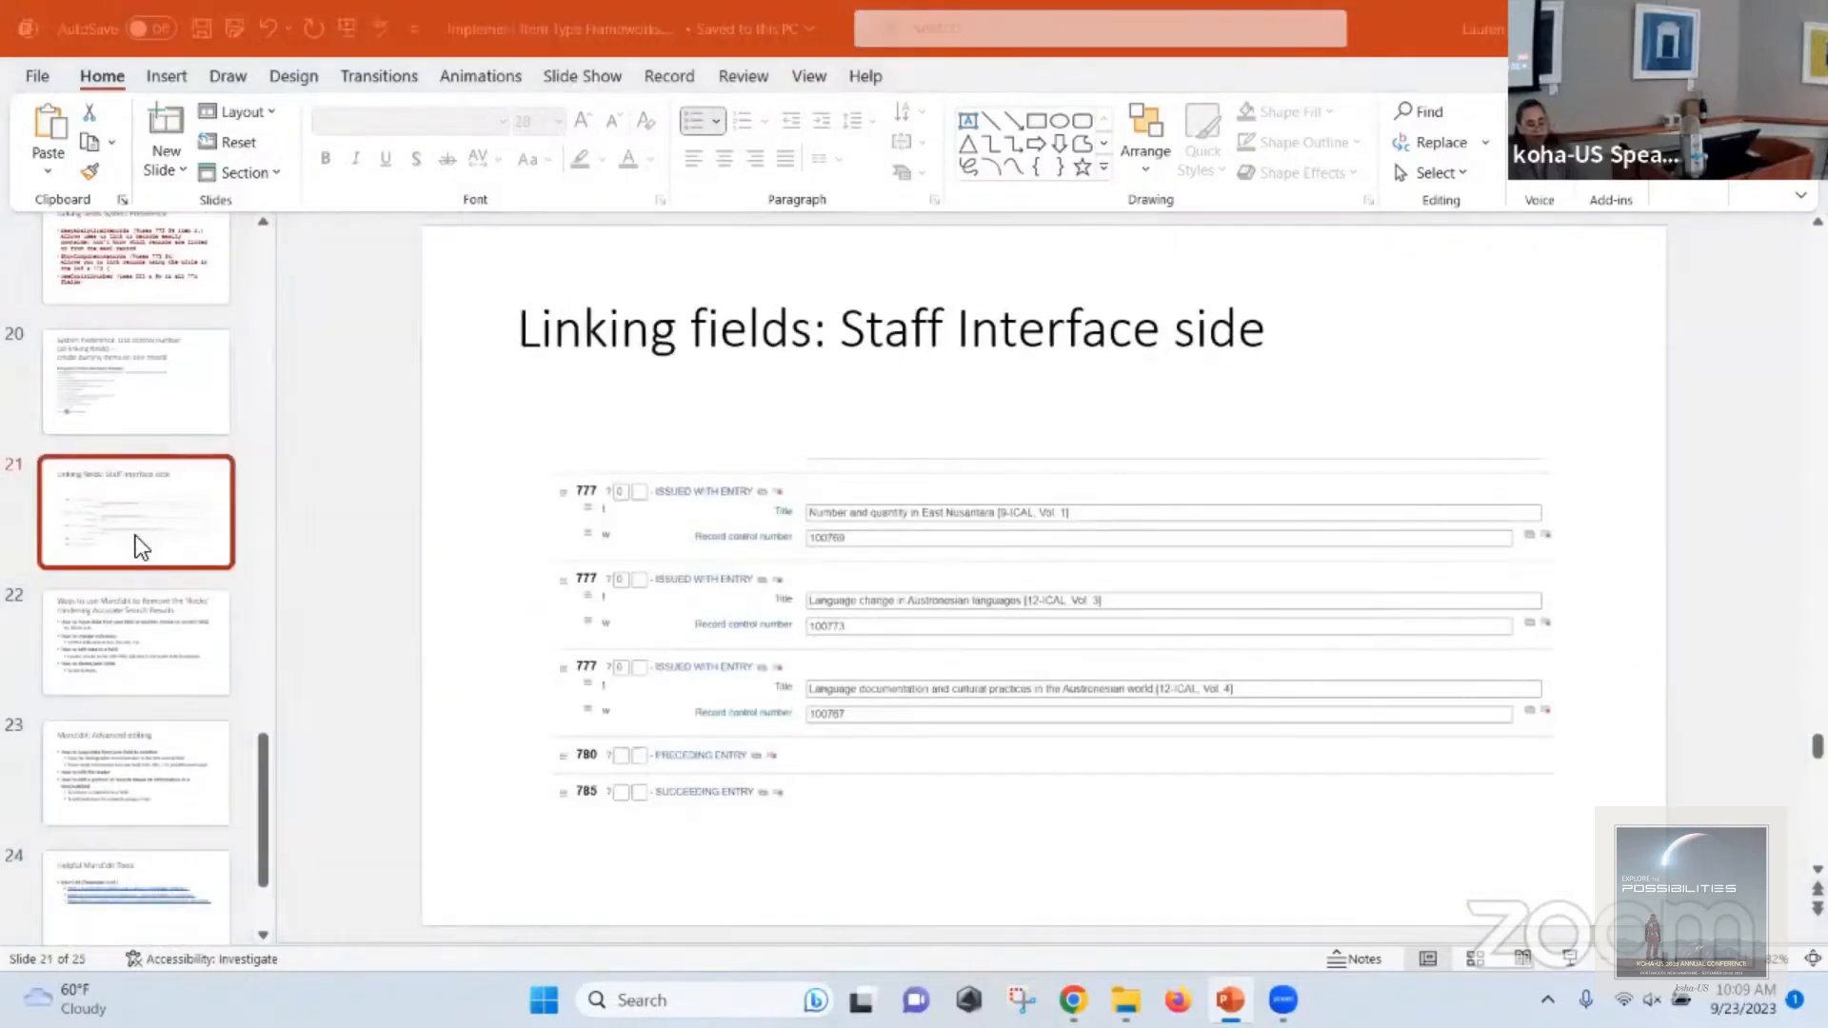
Switch back to Koha in the browser and open the Export catalog data tool of the Cataloging module.
{"action": "key", "text": "alt+Tab"}
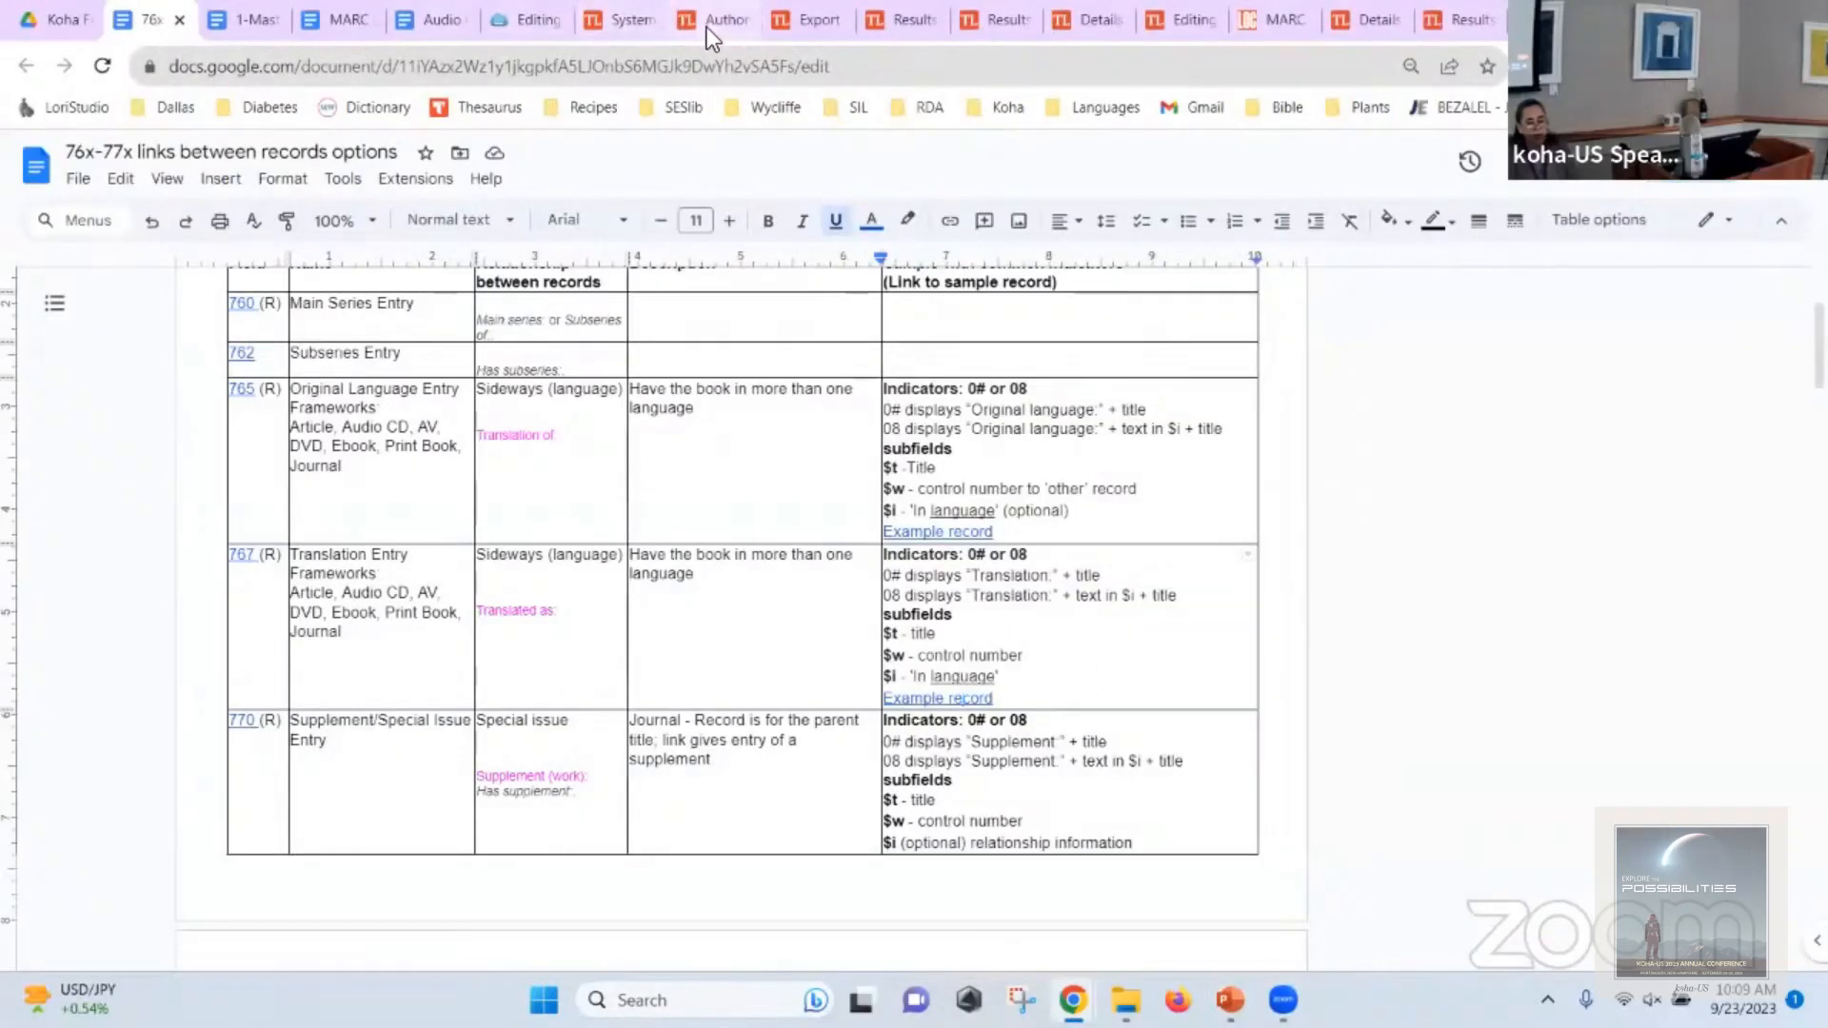
{"action": "left_click", "coordinate": [706, 27]}
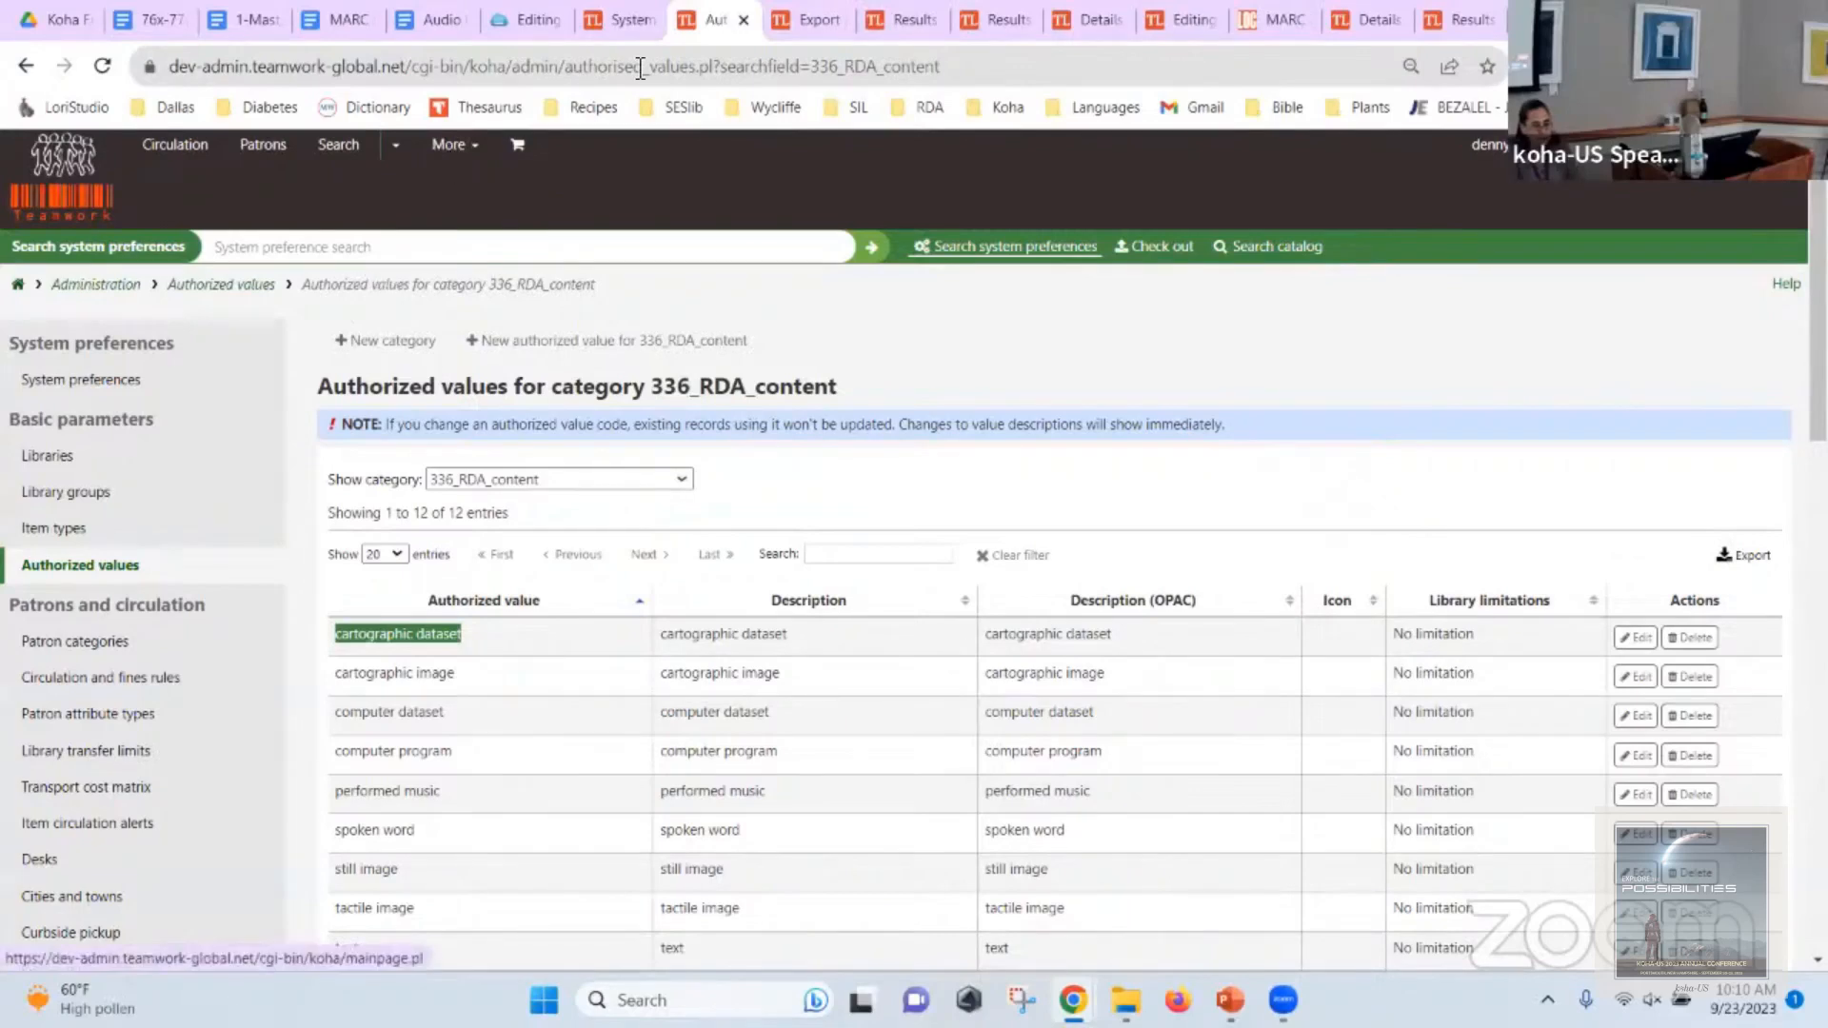
{"action": "left_click", "coordinate": [623, 19]}
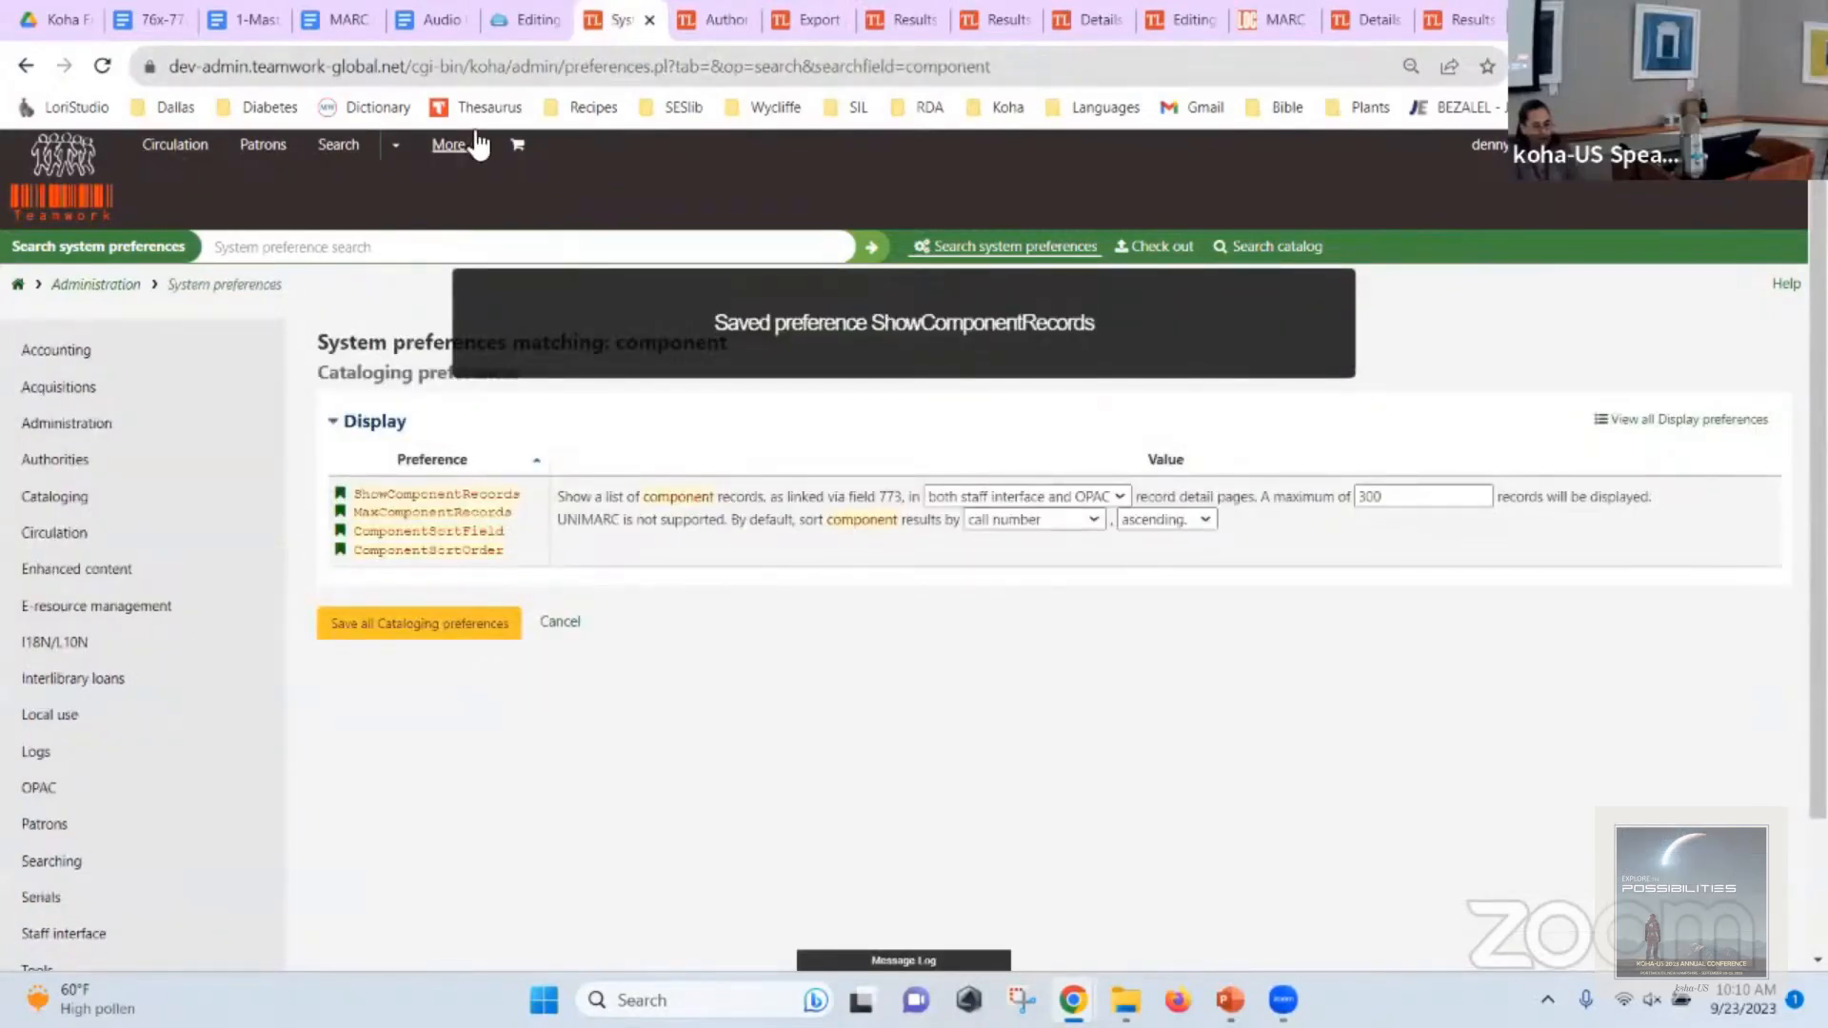
{"action": "left_click", "coordinate": [450, 145]}
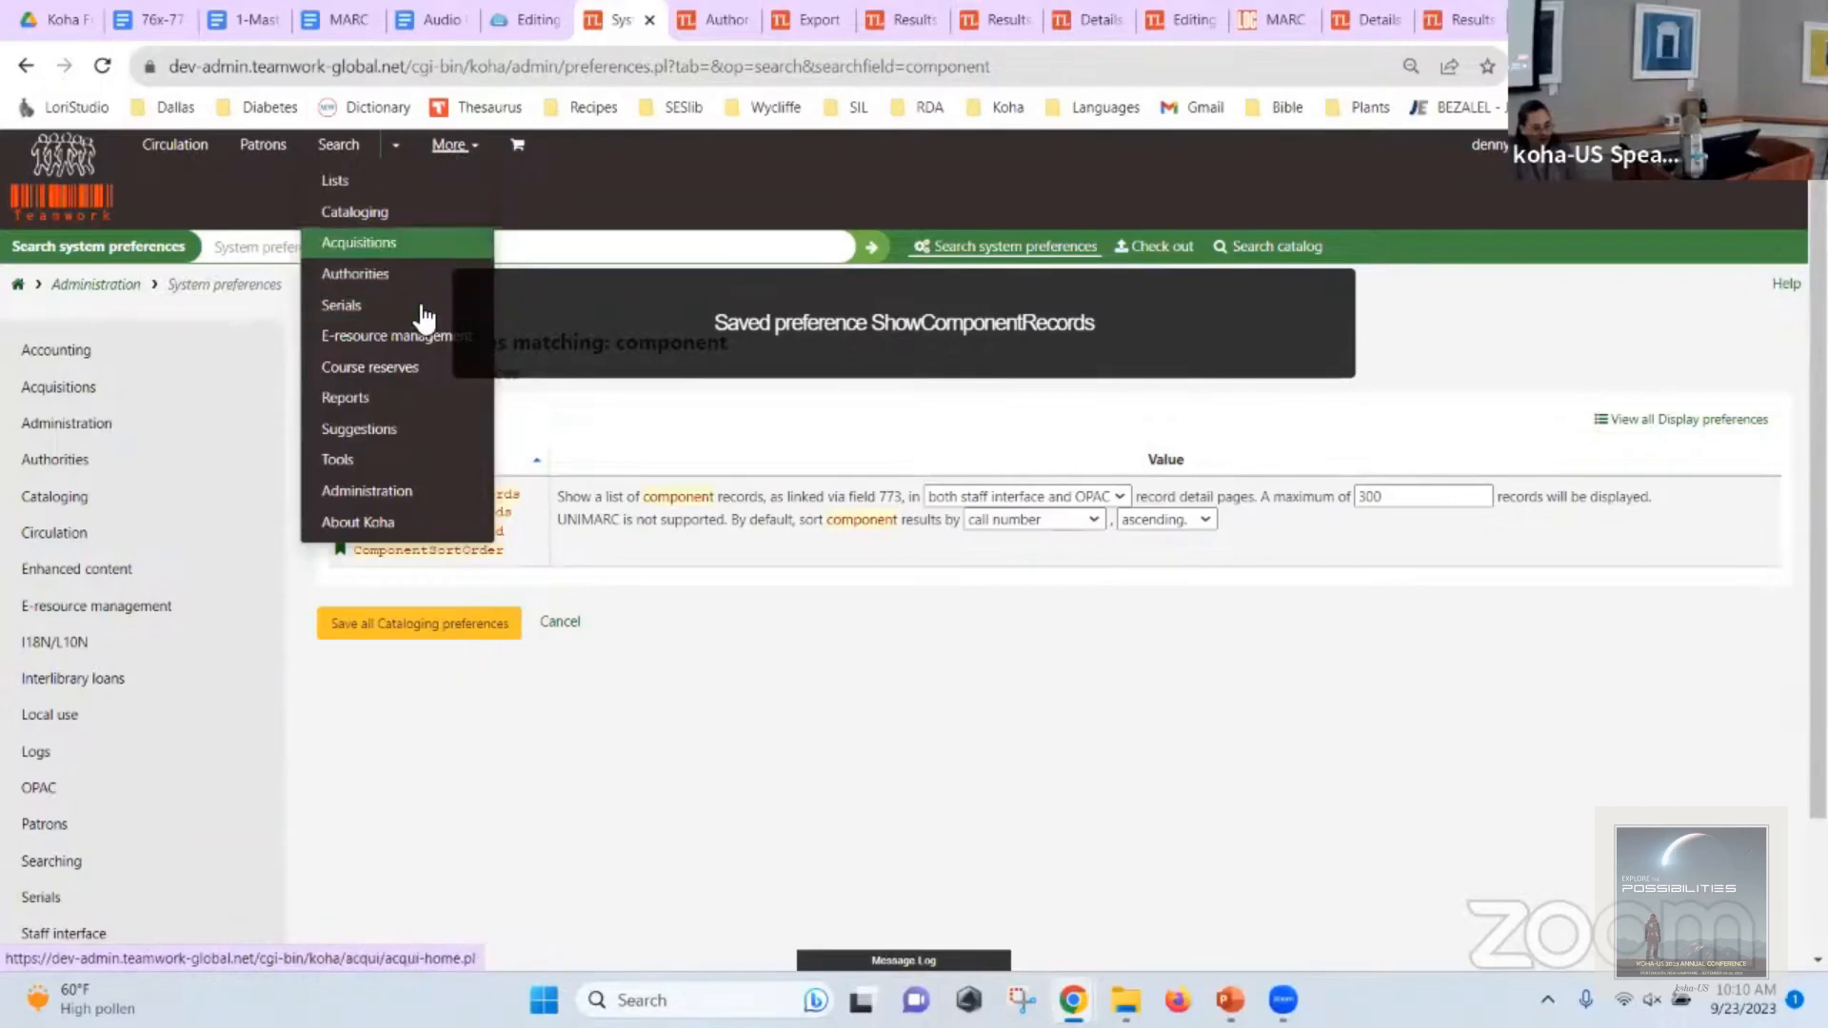
{"action": "left_click", "coordinate": [436, 229]}
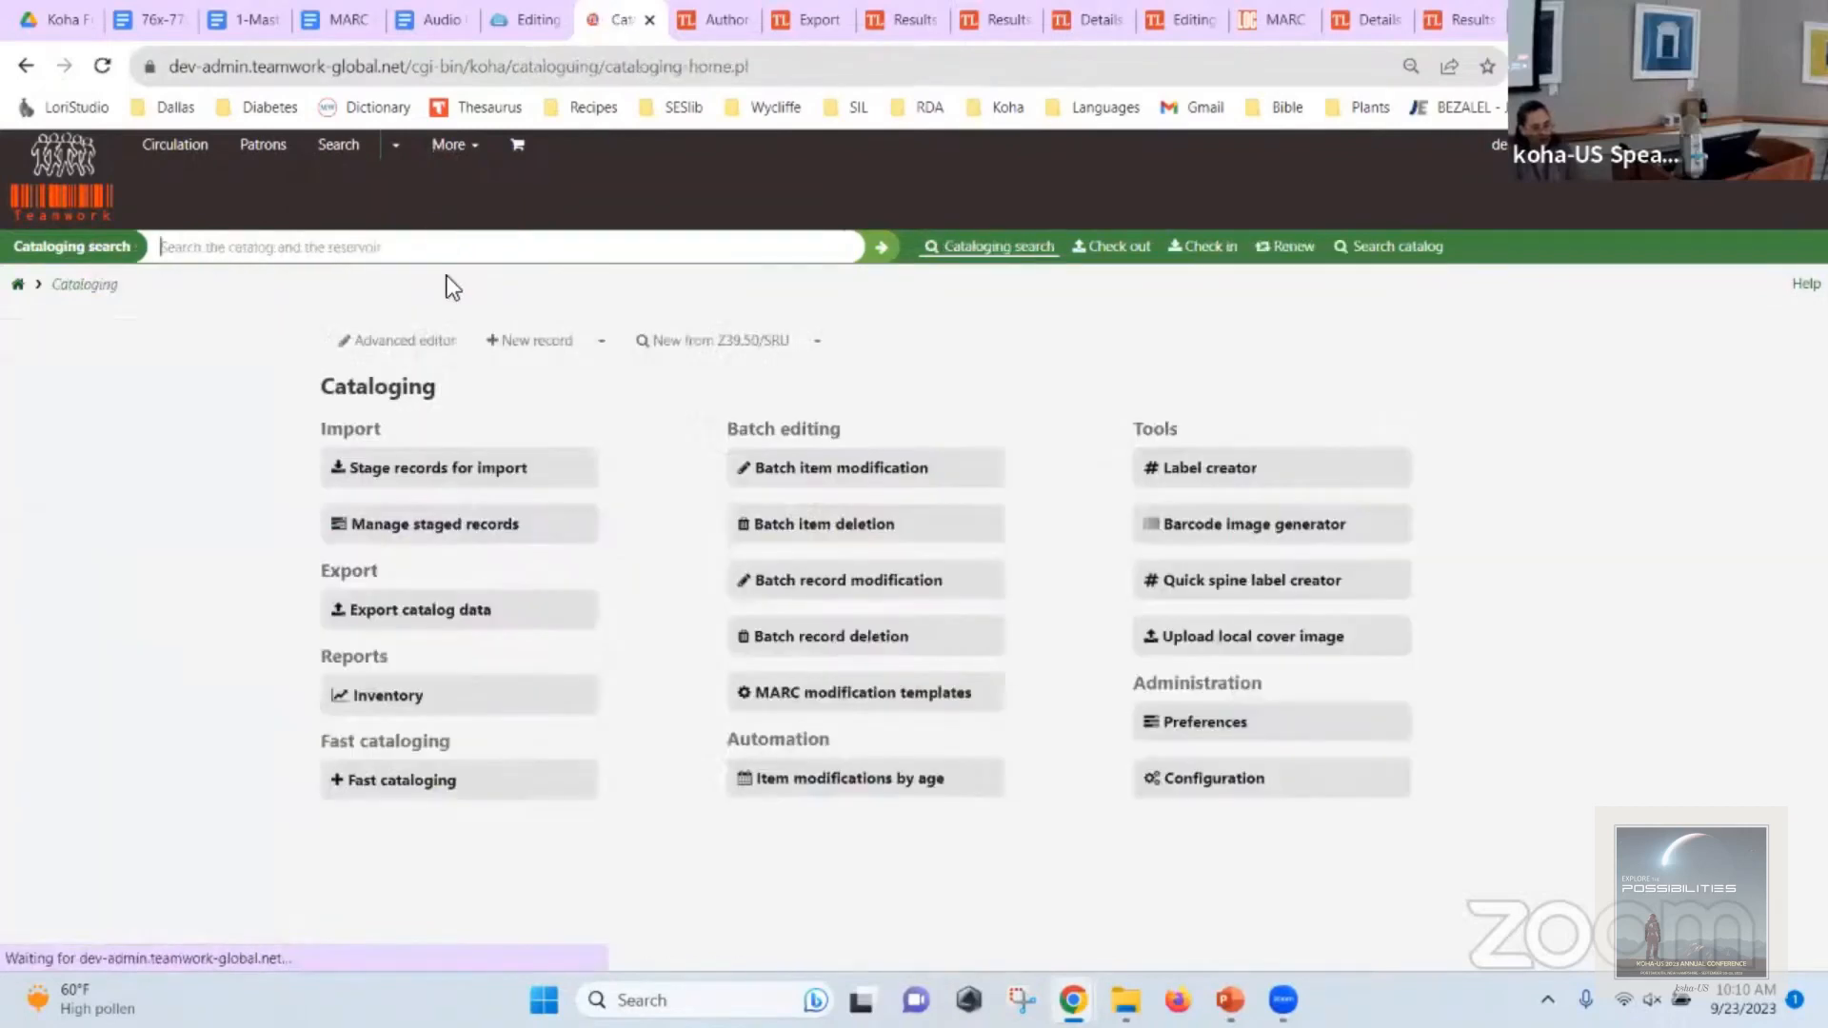
{"action": "left_click", "coordinate": [495, 621]}
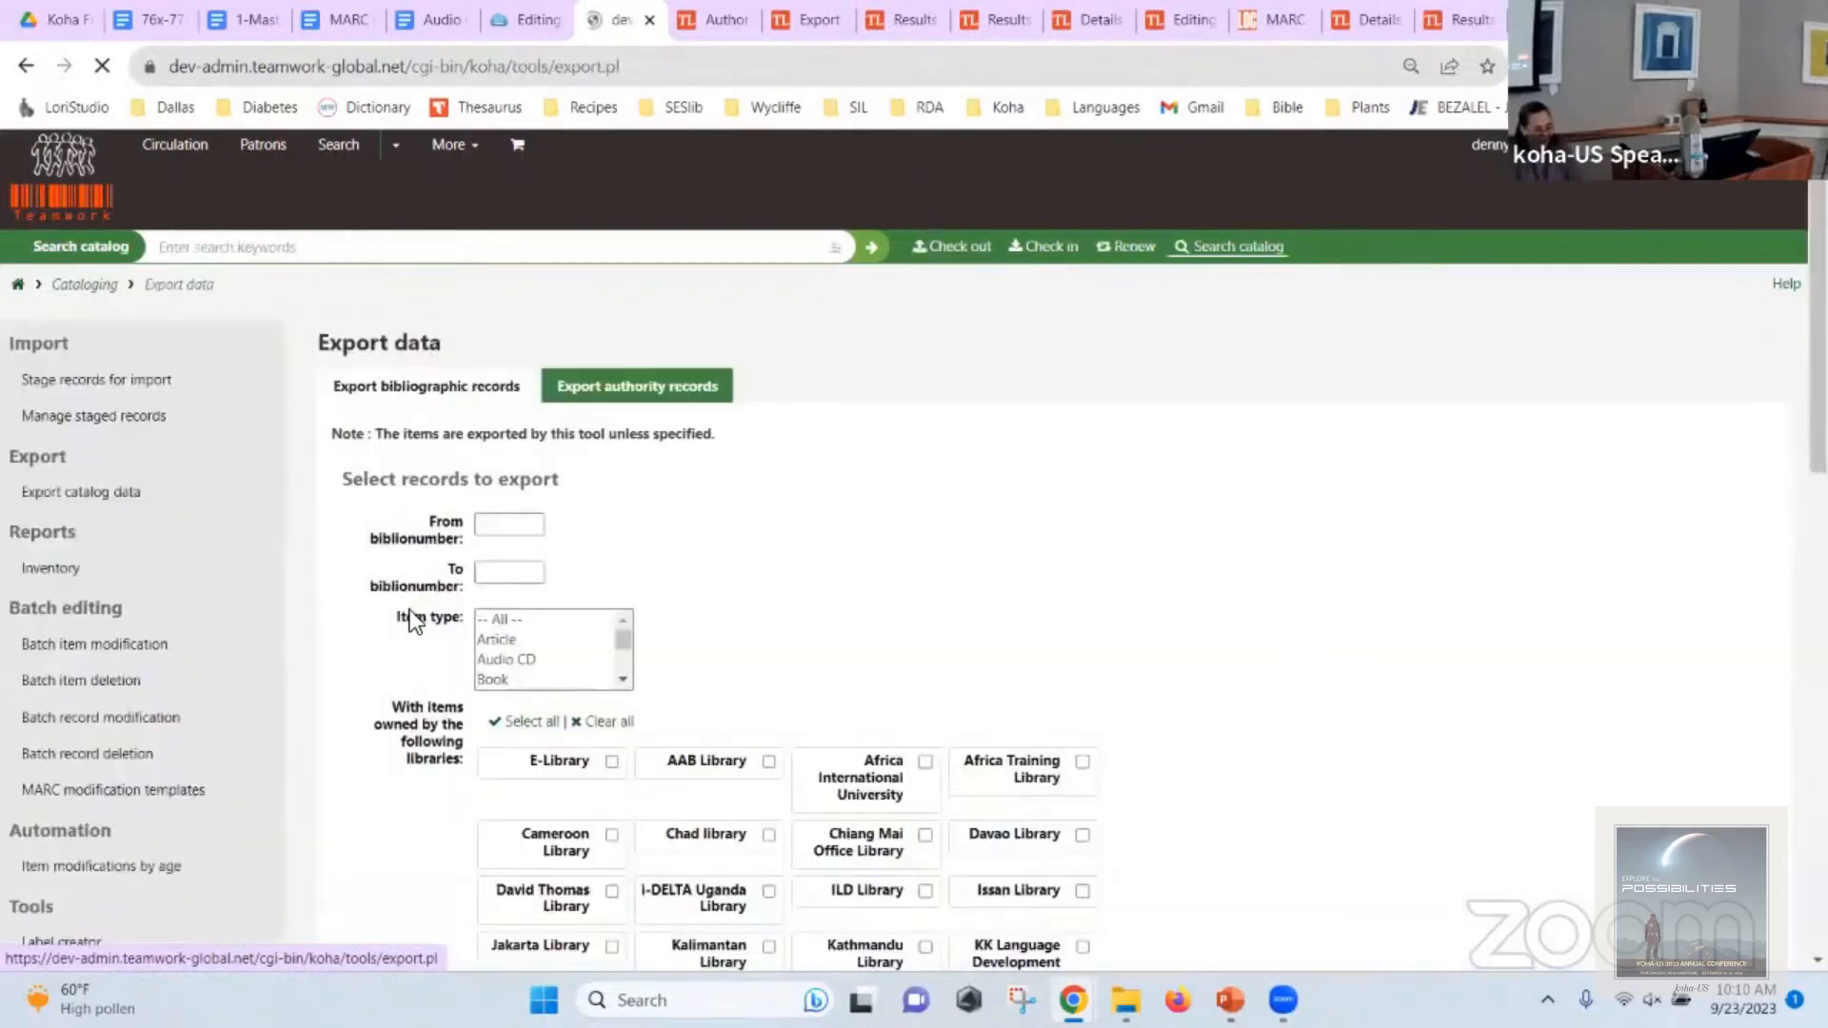
Limit the bibliographic export to item type Audio CD and include all libraries.
{"action": "scroll", "coordinate": [521, 527], "scroll_direction": "down", "scroll_amount": 2}
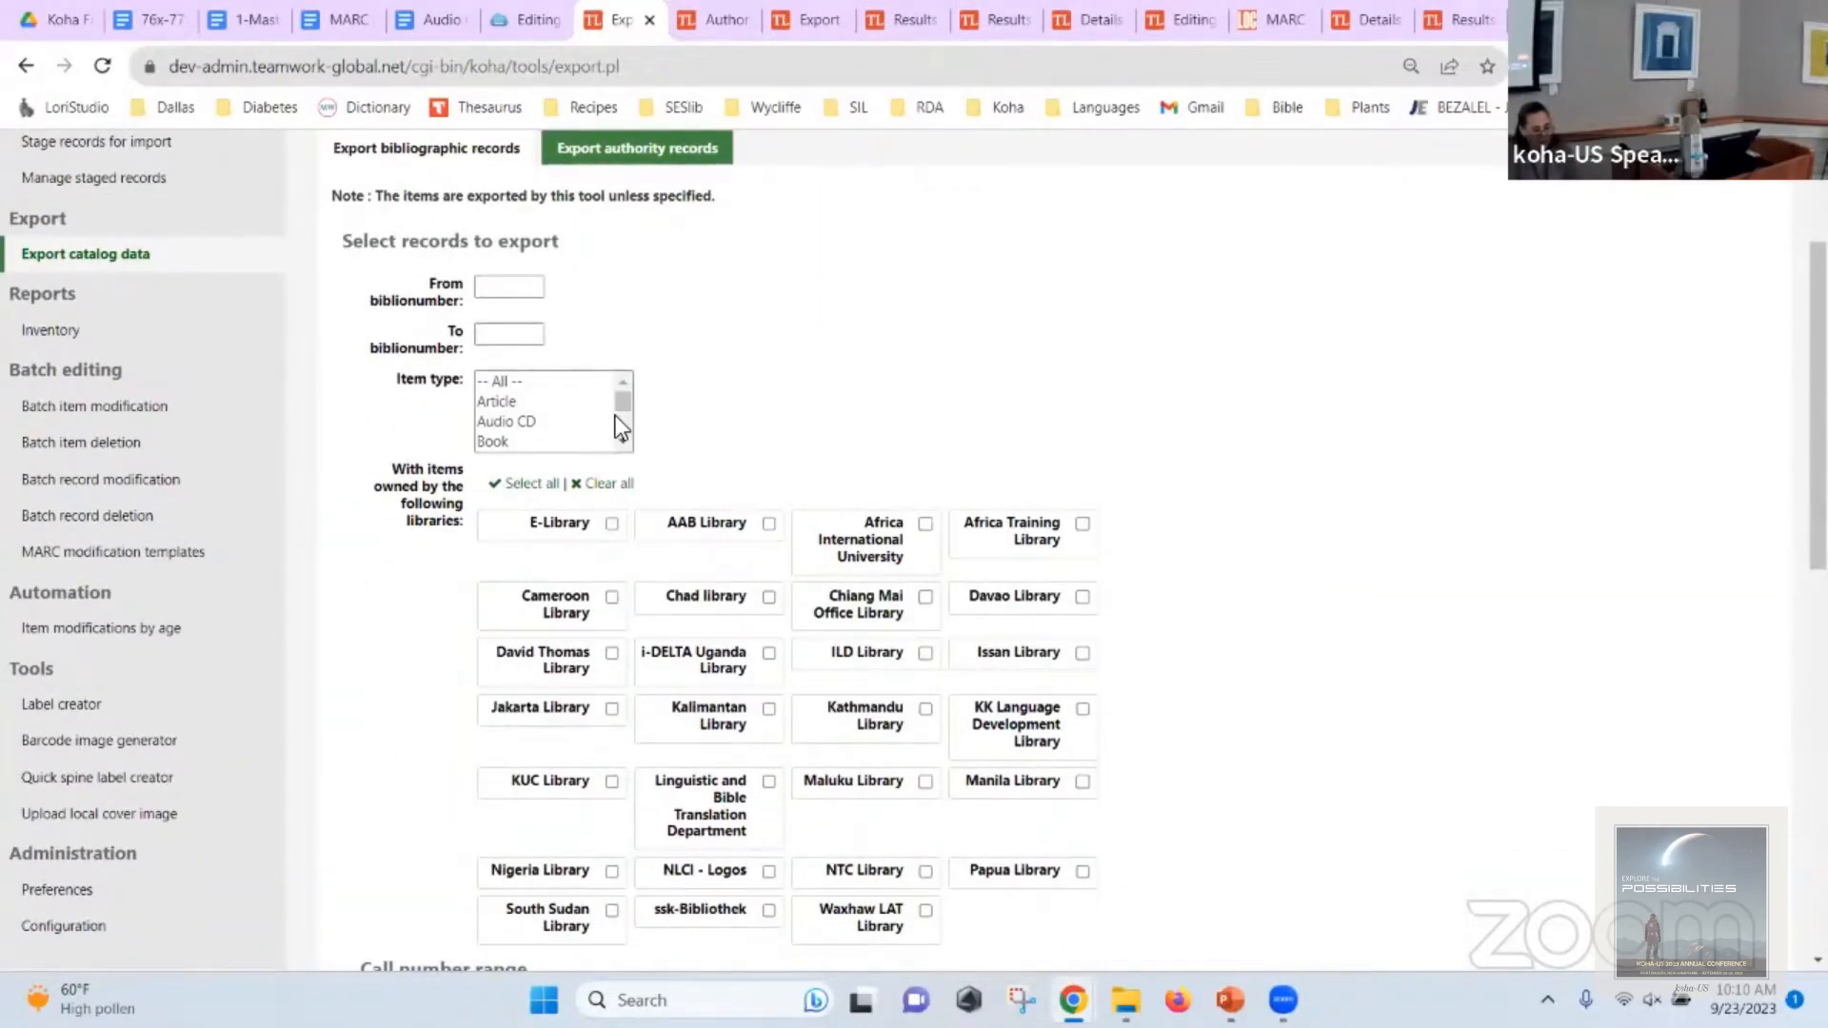
{"action": "left_click", "coordinate": [539, 422]}
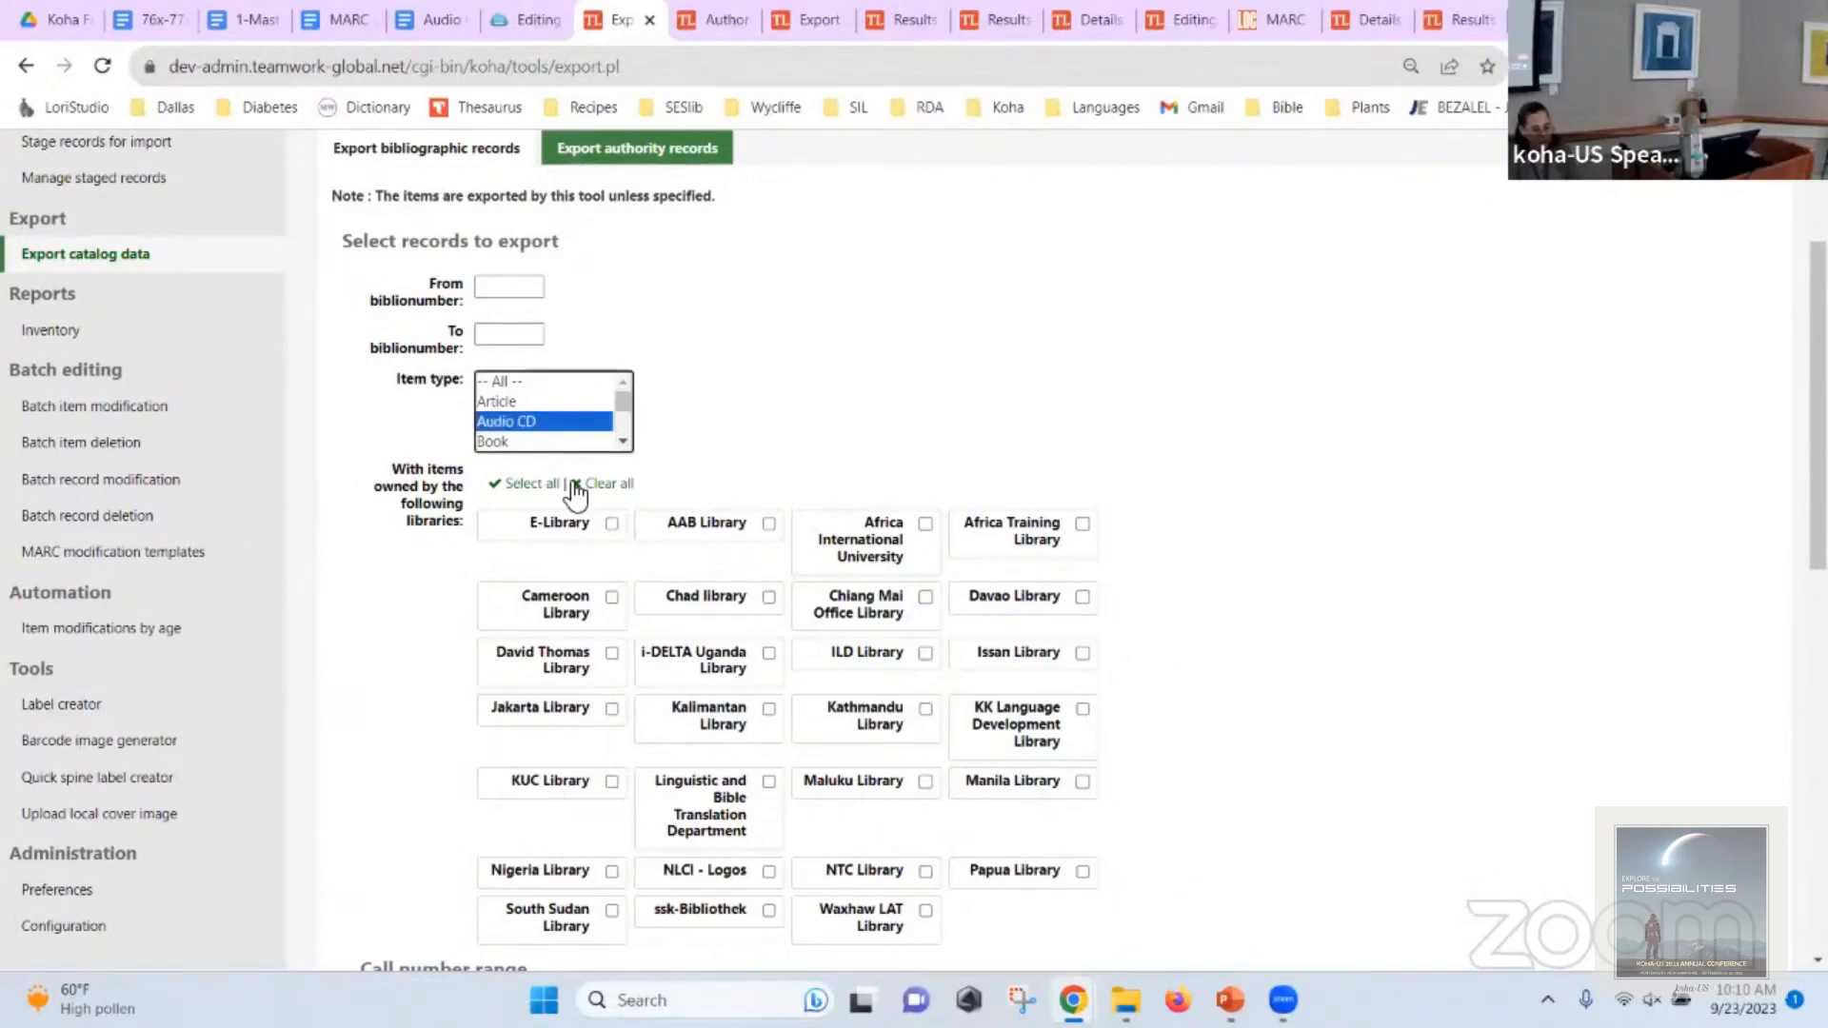
{"action": "scroll", "coordinate": [655, 466], "scroll_direction": "down", "scroll_amount": 7}
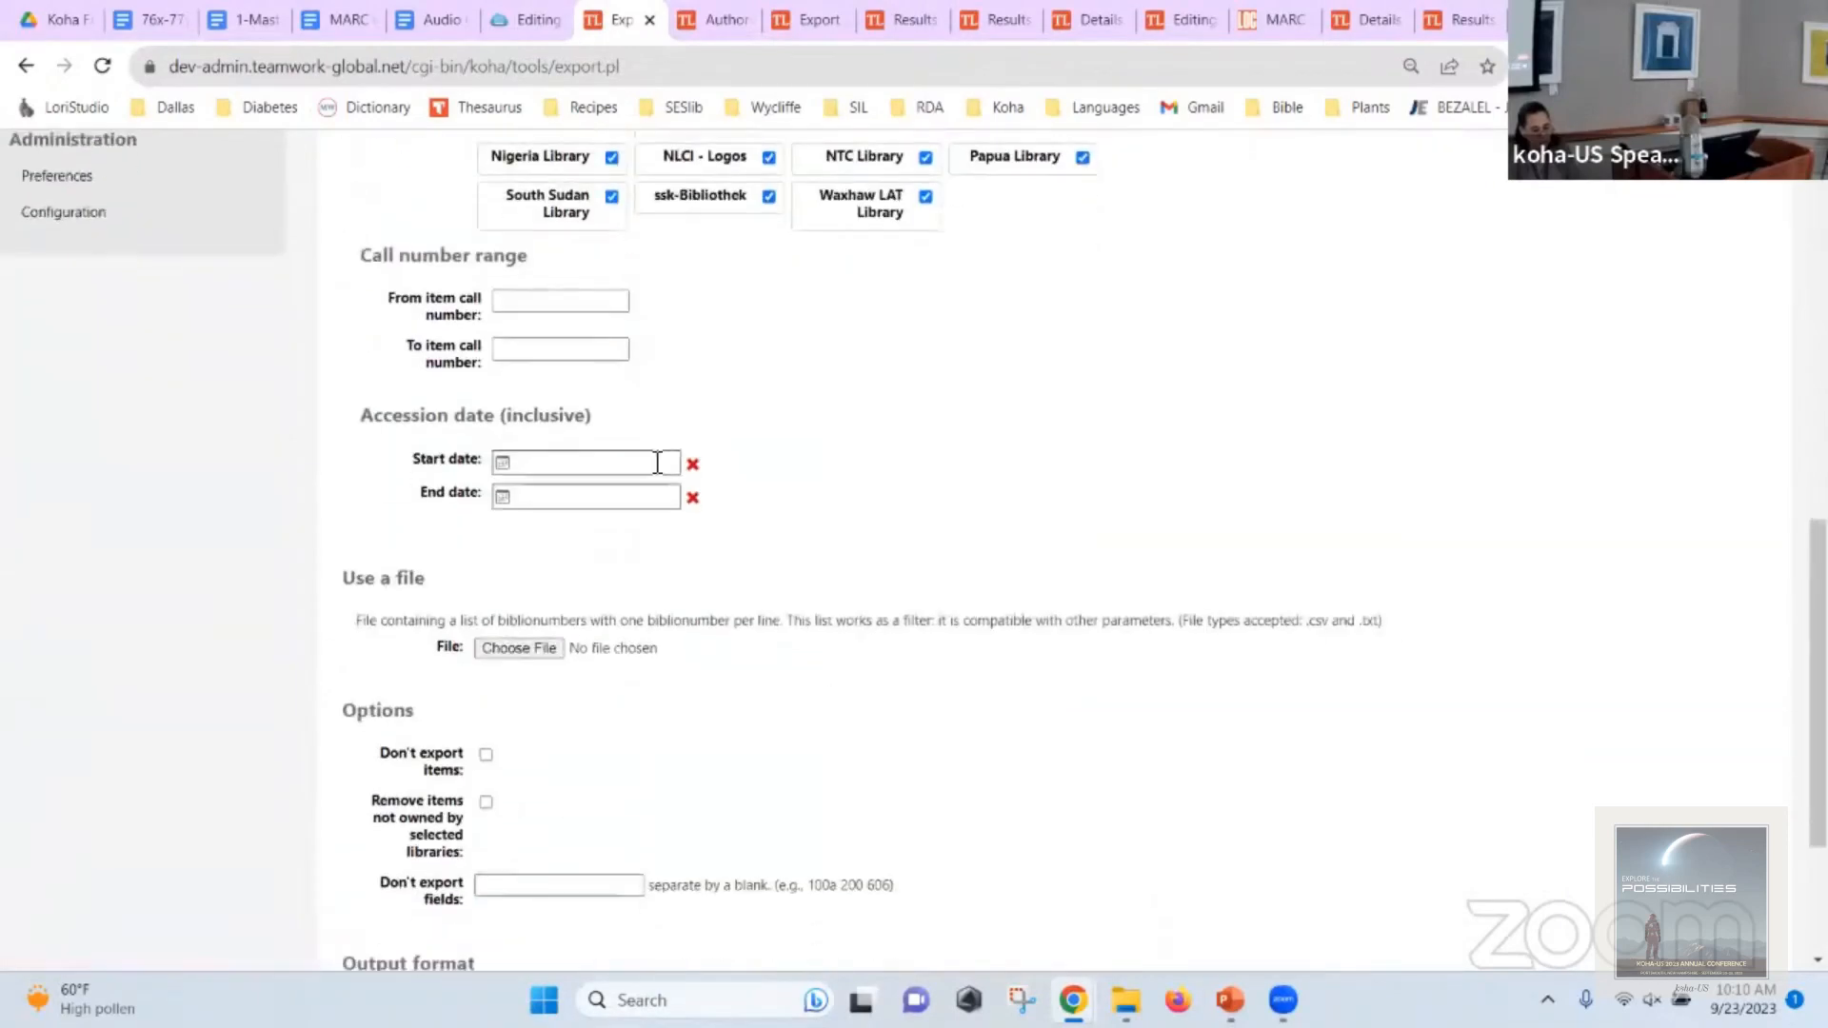
Name the MARC output file AudioCD-Test.mrc and export the bibliographic records.
{"action": "scroll", "coordinate": [657, 463], "scroll_direction": "down", "scroll_amount": 2}
{"action": "double_click", "coordinate": [494, 777]}
{"action": "type", "text": "AudioCD"}
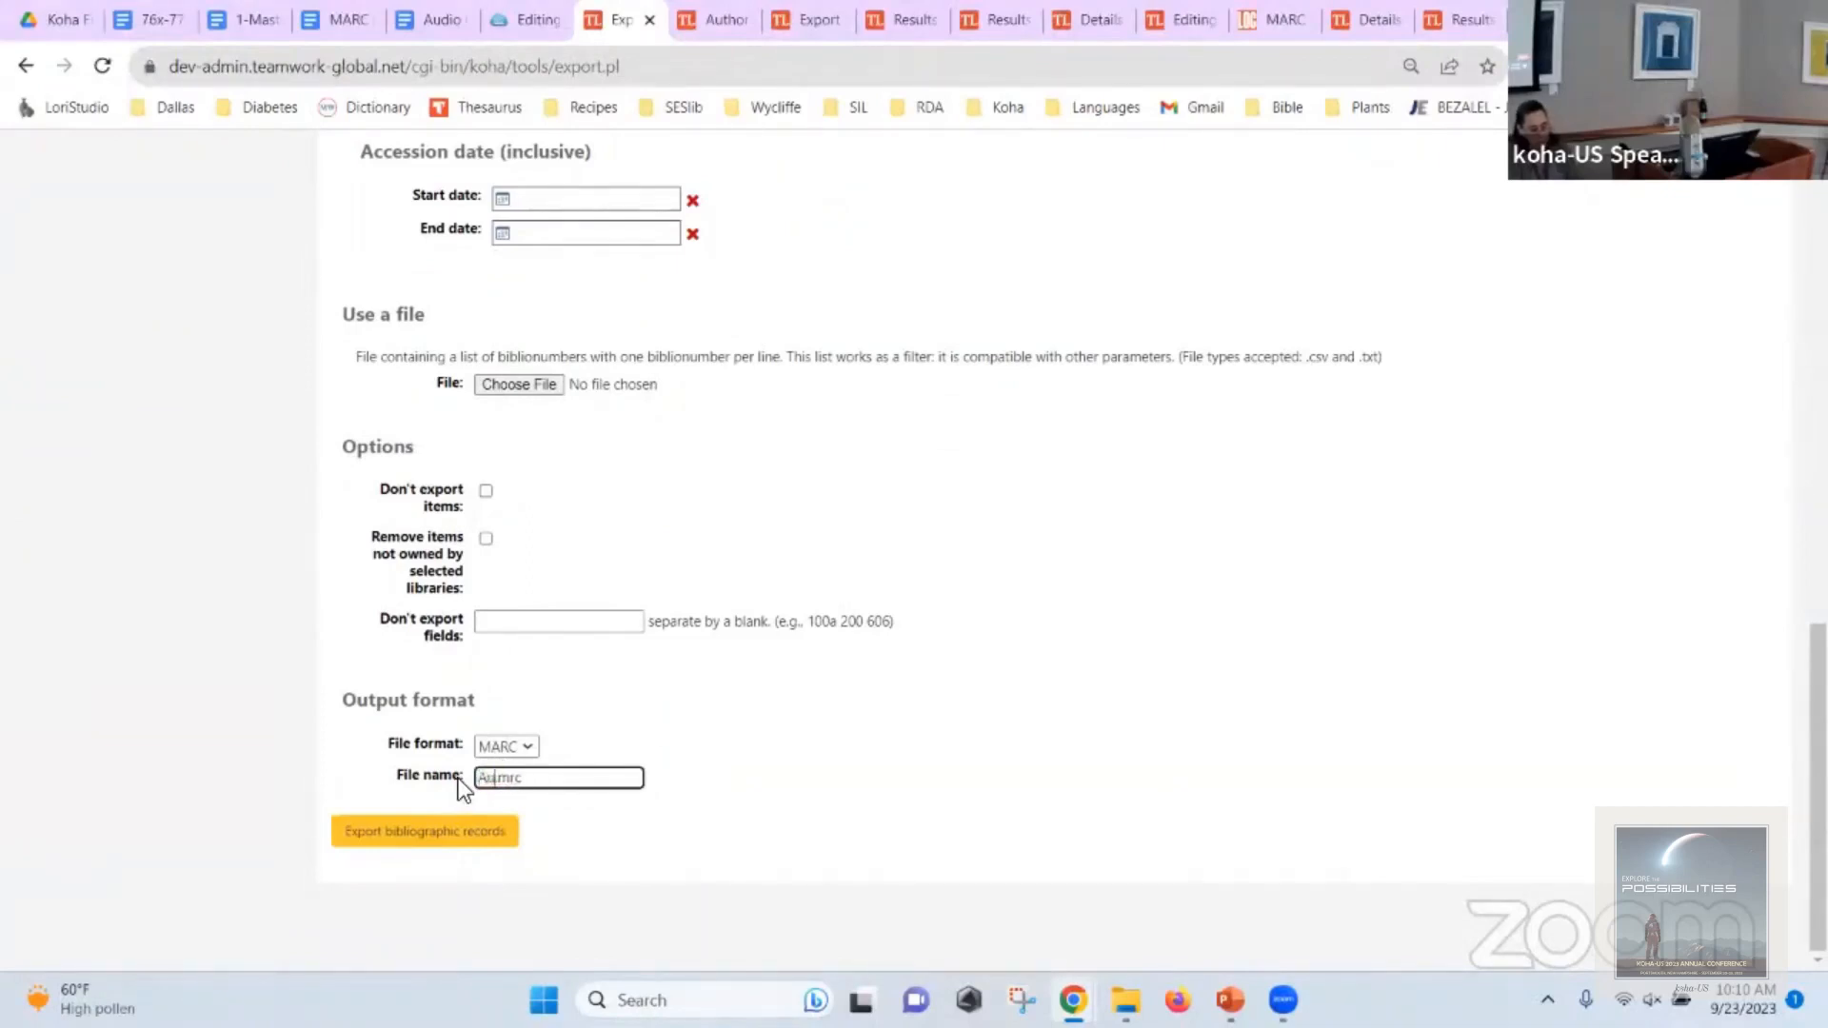
{"action": "type", "text": "-Test"}
{"action": "left_click", "coordinate": [401, 830]}
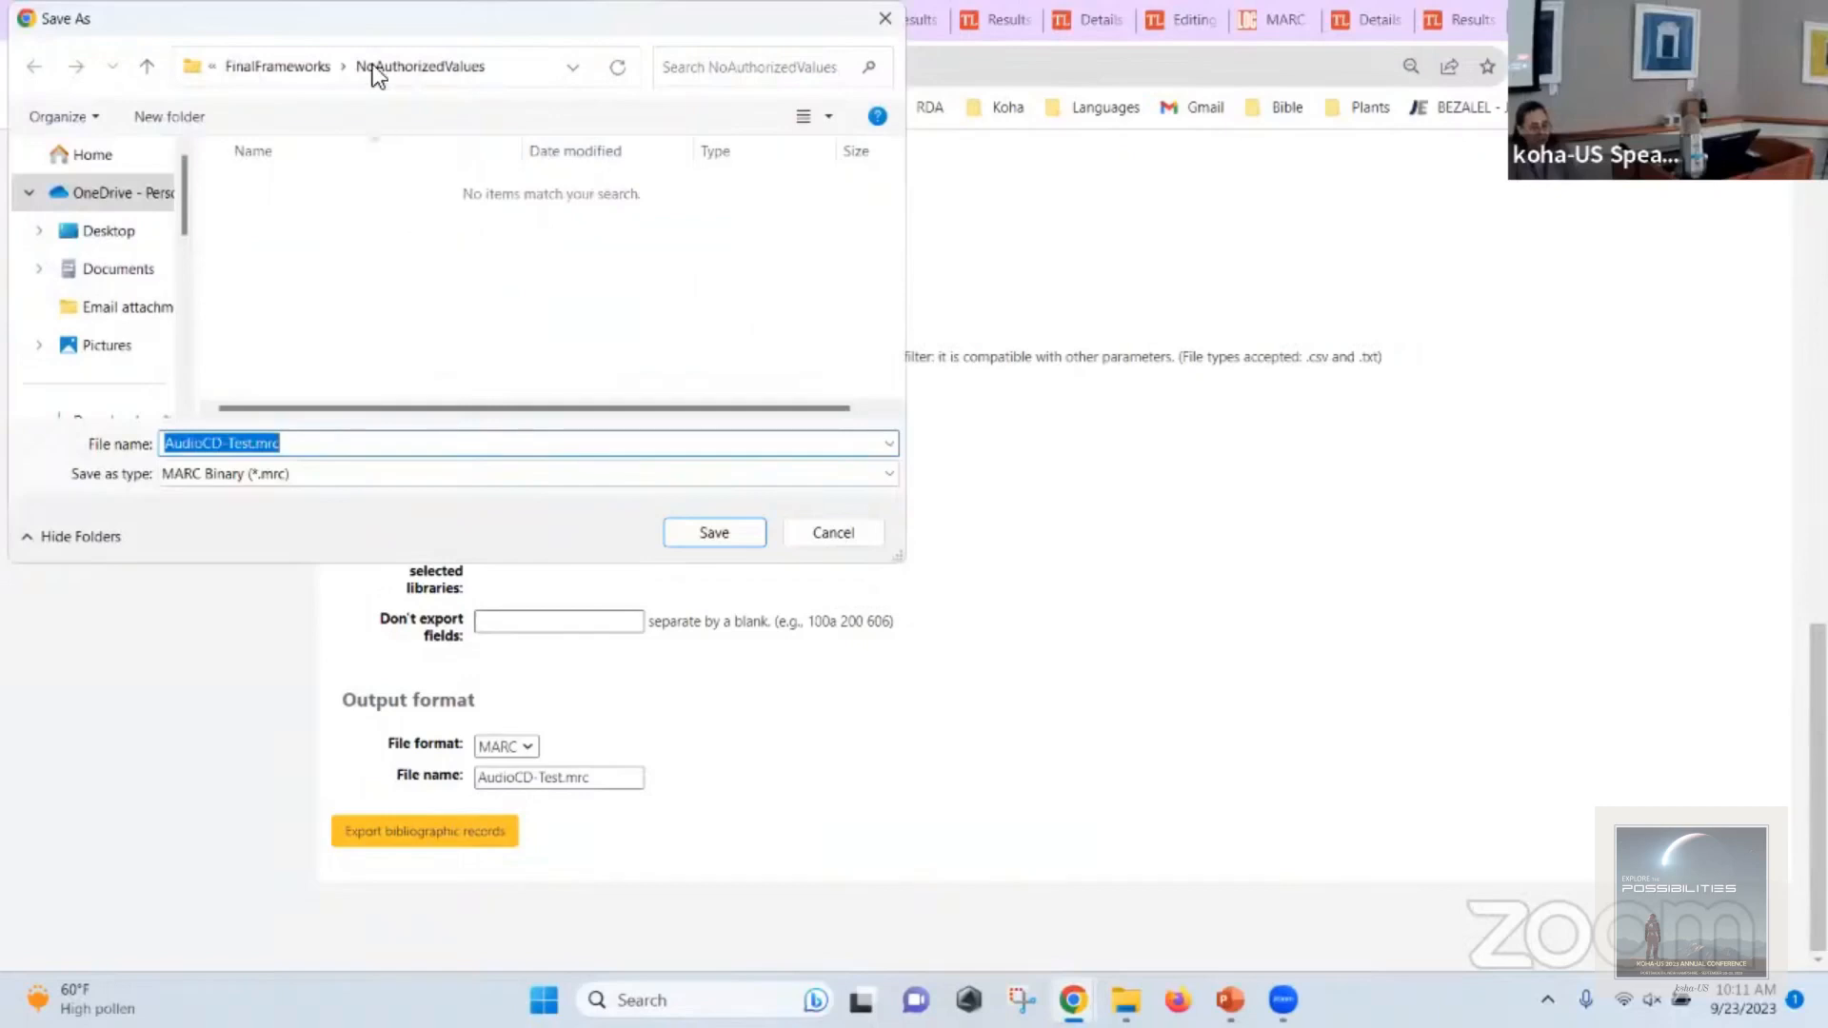
Save AudioCD-Test.mrc in the ItemTypeProject/Frameworks folder and open the downloaded file in MarcEdit's MARC Tools.
{"action": "left_click", "coordinate": [284, 61]}
{"action": "left_click", "coordinate": [284, 66]}
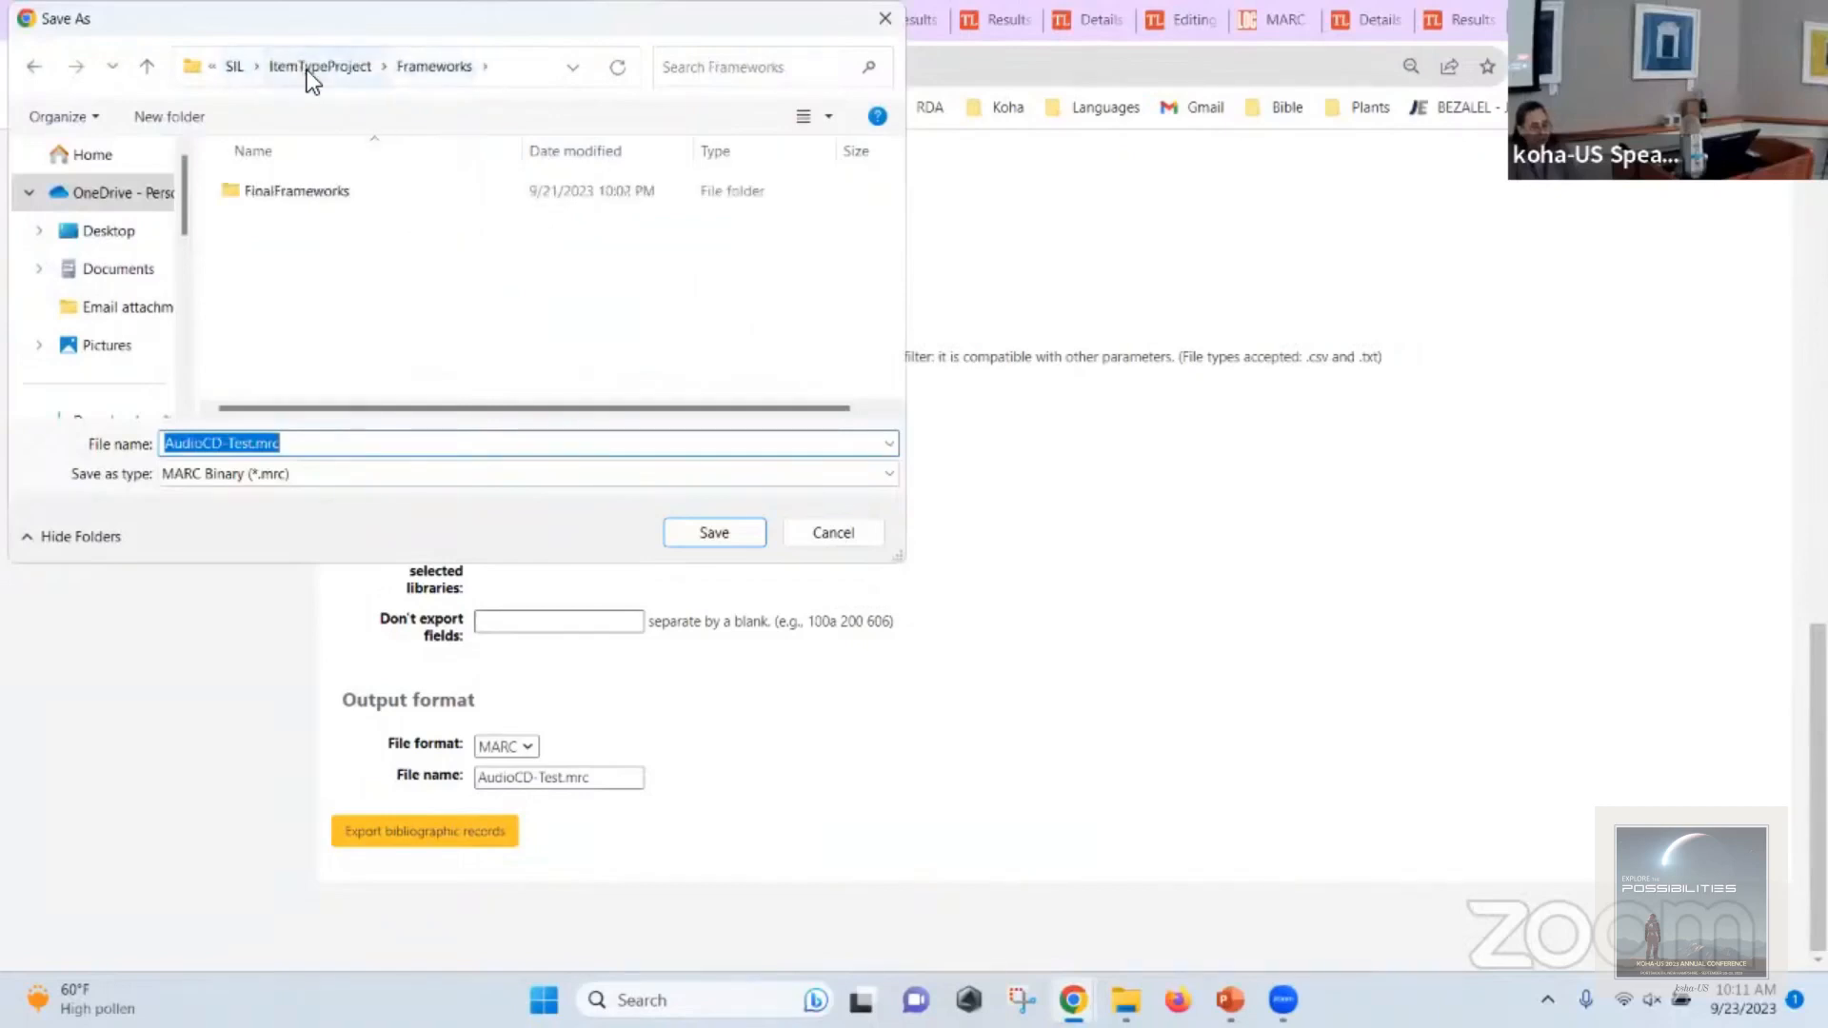
{"action": "left_click", "coordinate": [710, 528]}
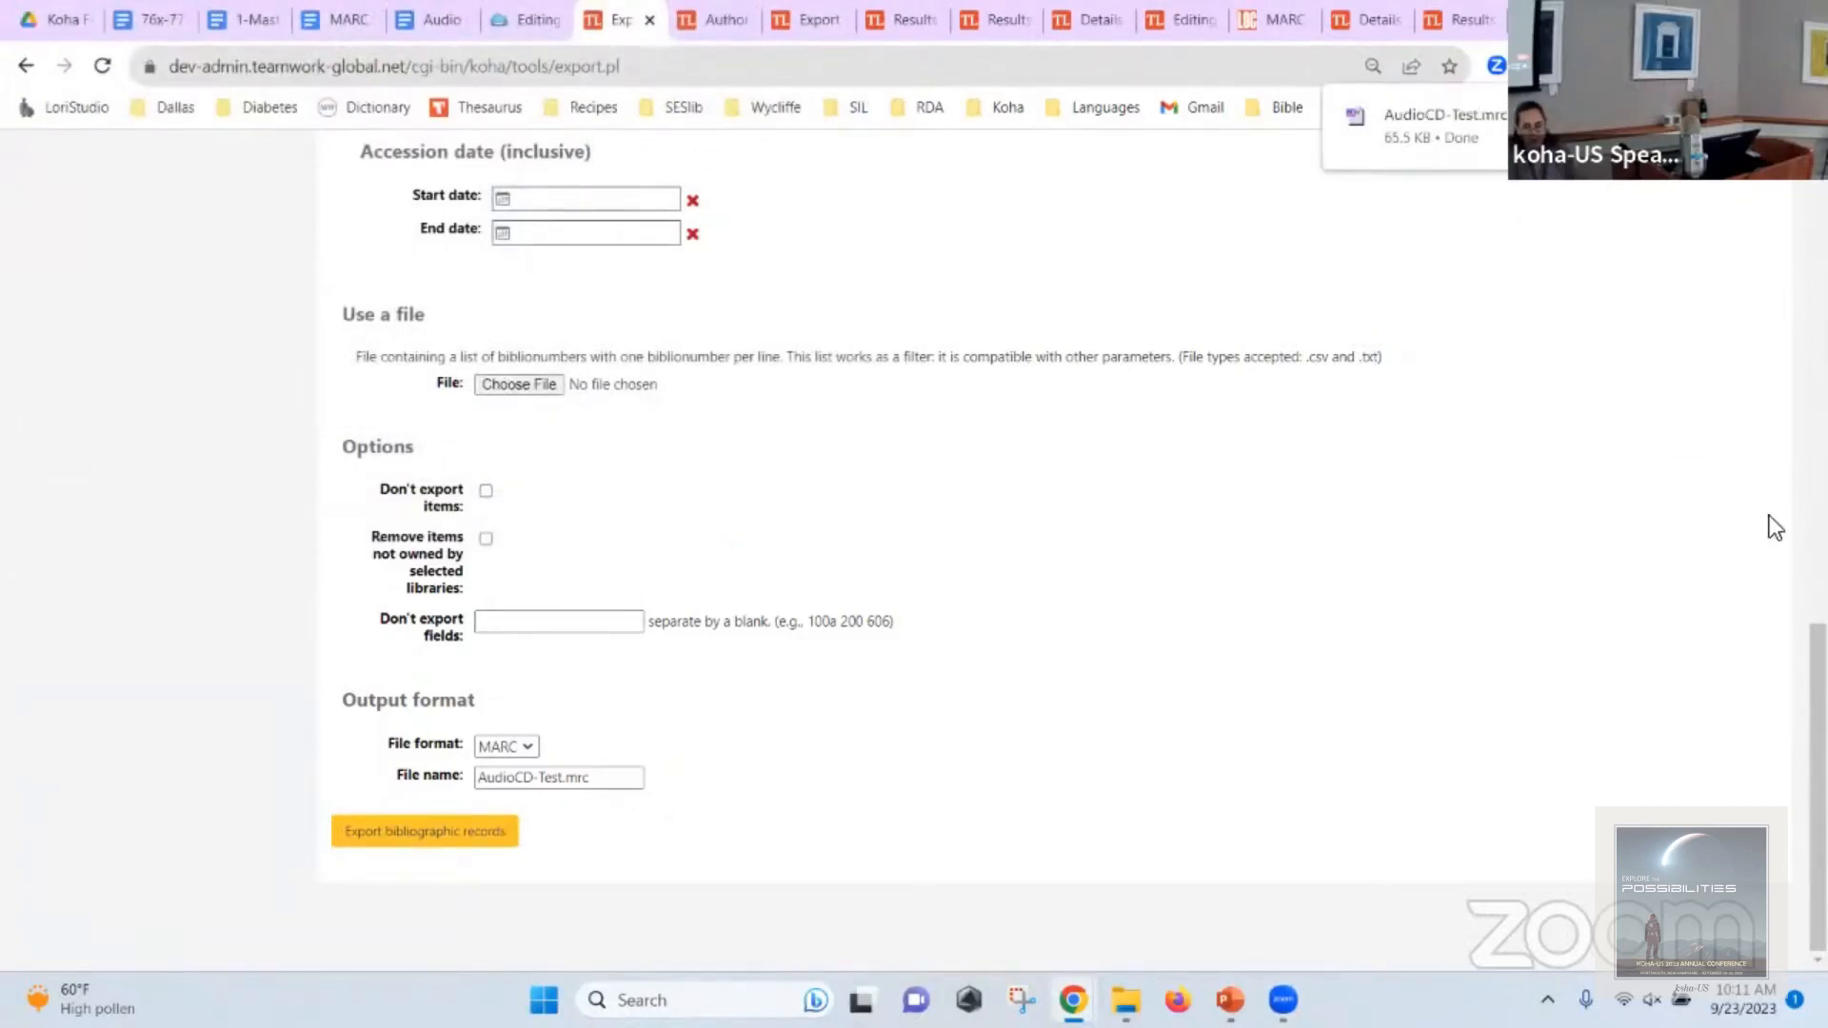
{"action": "left_click", "coordinate": [1426, 118]}
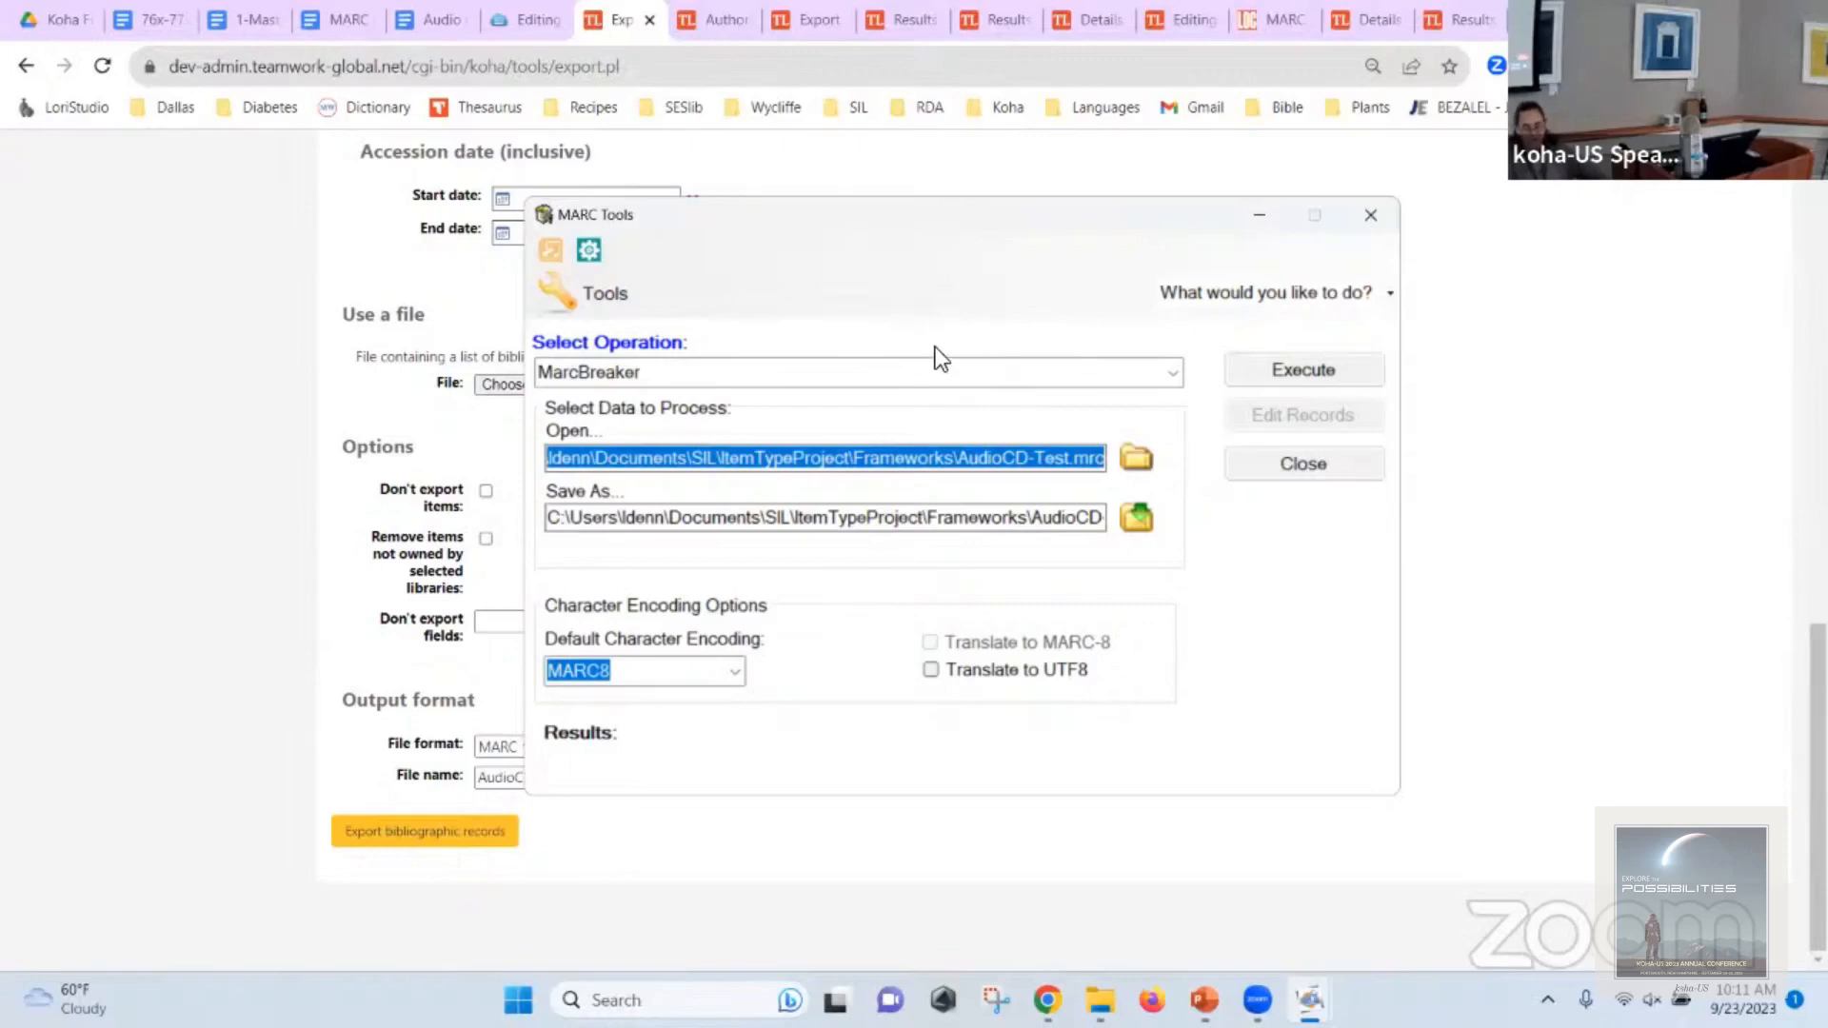
Convert AudioCD-Test.mrc to mnemonic format with MarcBreaker and open the resulting records for editing.
{"action": "left_click", "coordinate": [1296, 373]}
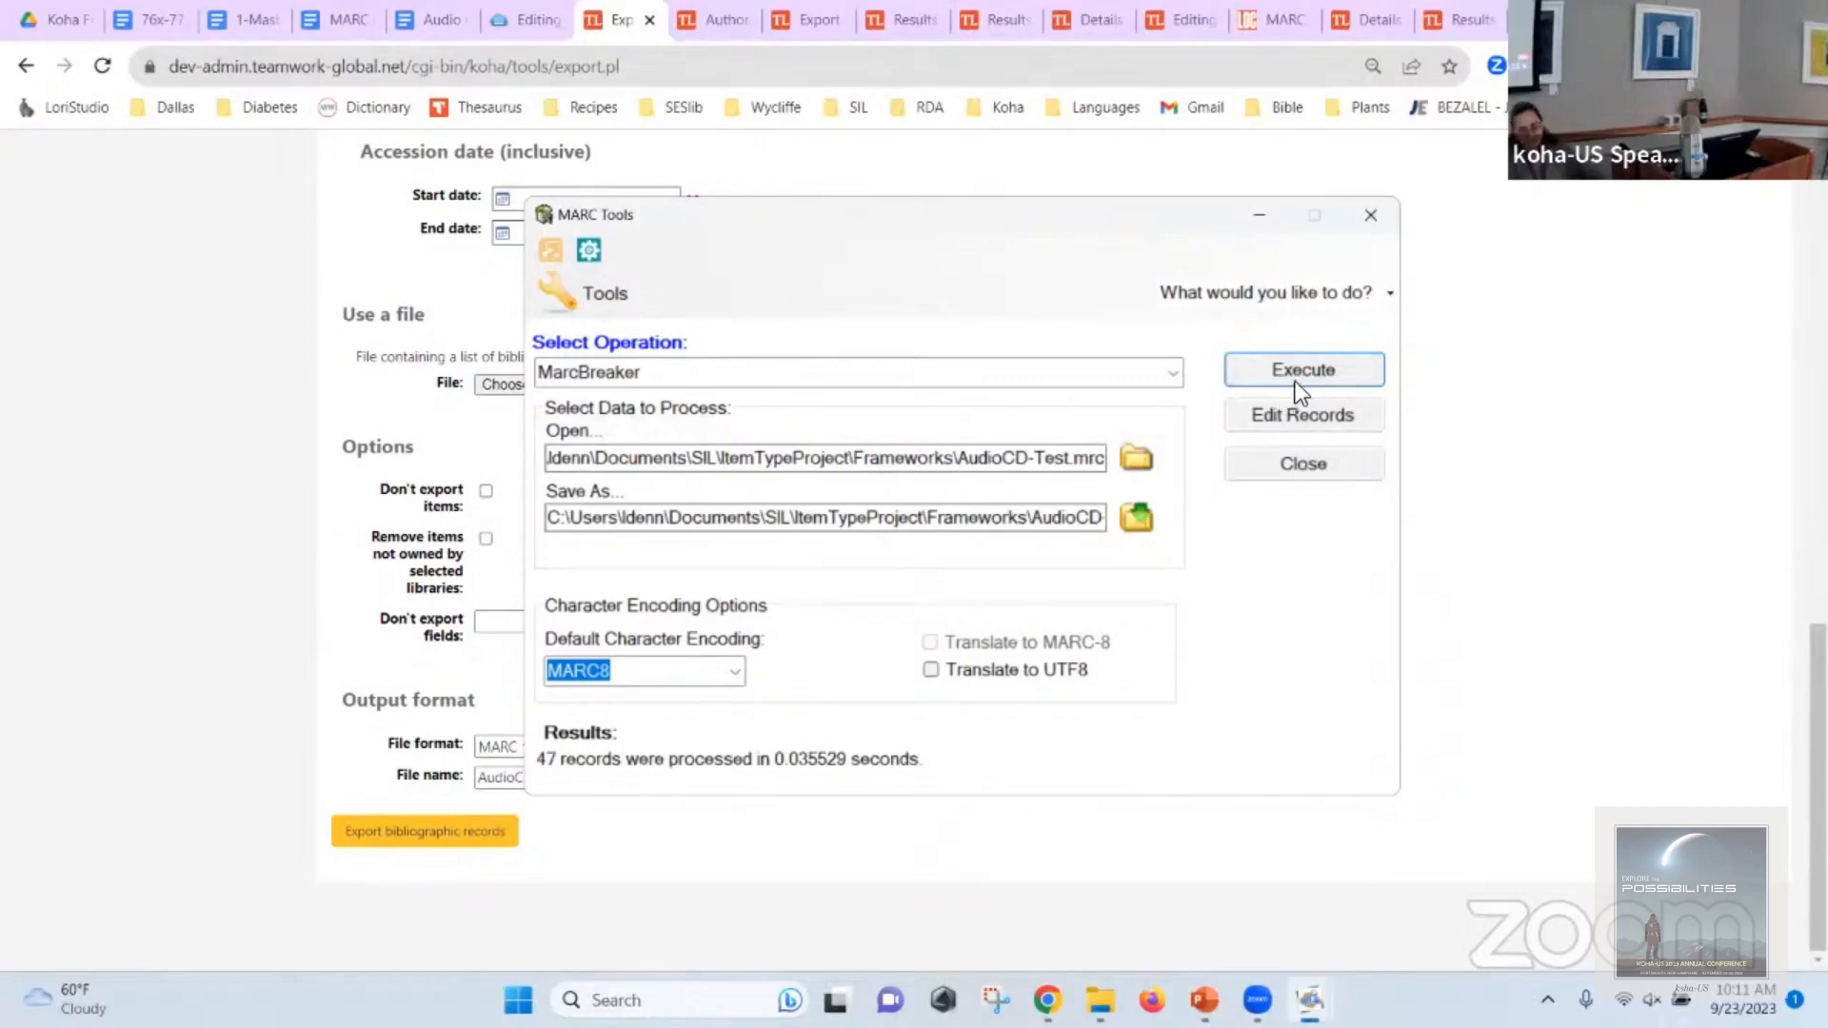
{"action": "left_click", "coordinate": [1304, 421]}
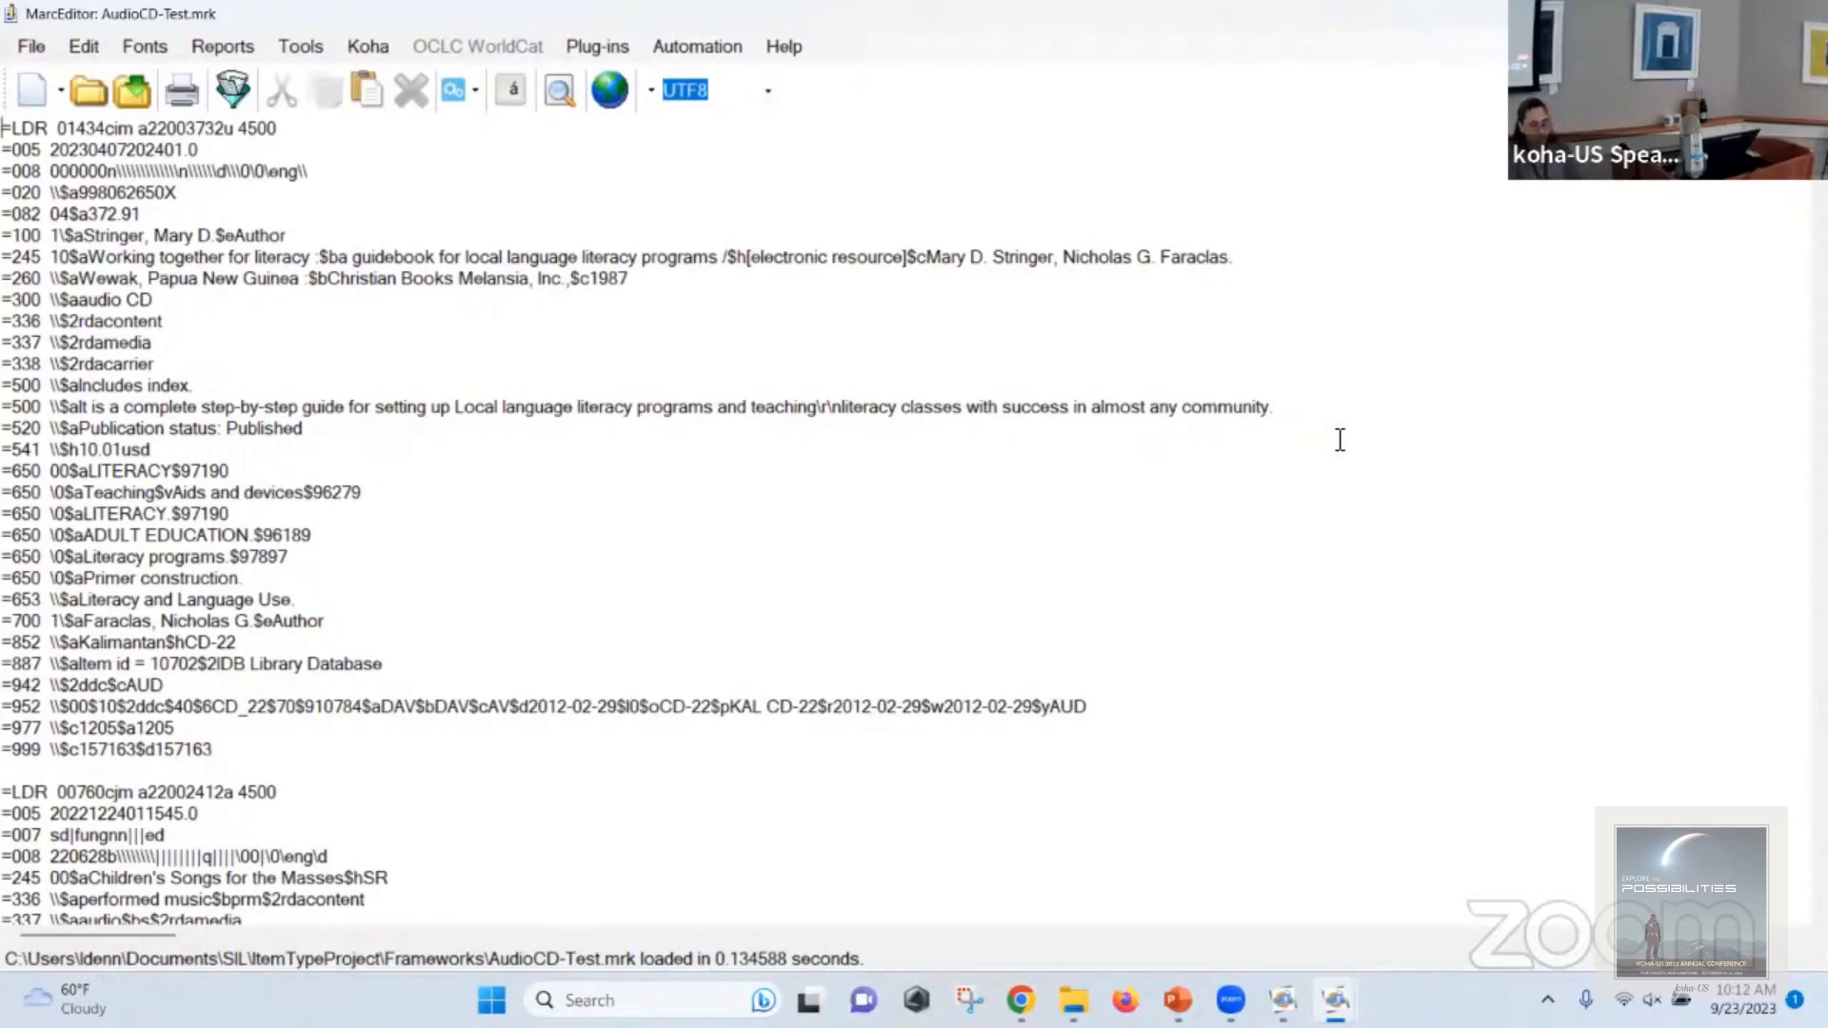
Run a Field Count report on the Audio CD records and review how often each MARC field occurs.
{"action": "left_click", "coordinate": [299, 49]}
{"action": "mouse_move", "coordinate": [236, 33]}
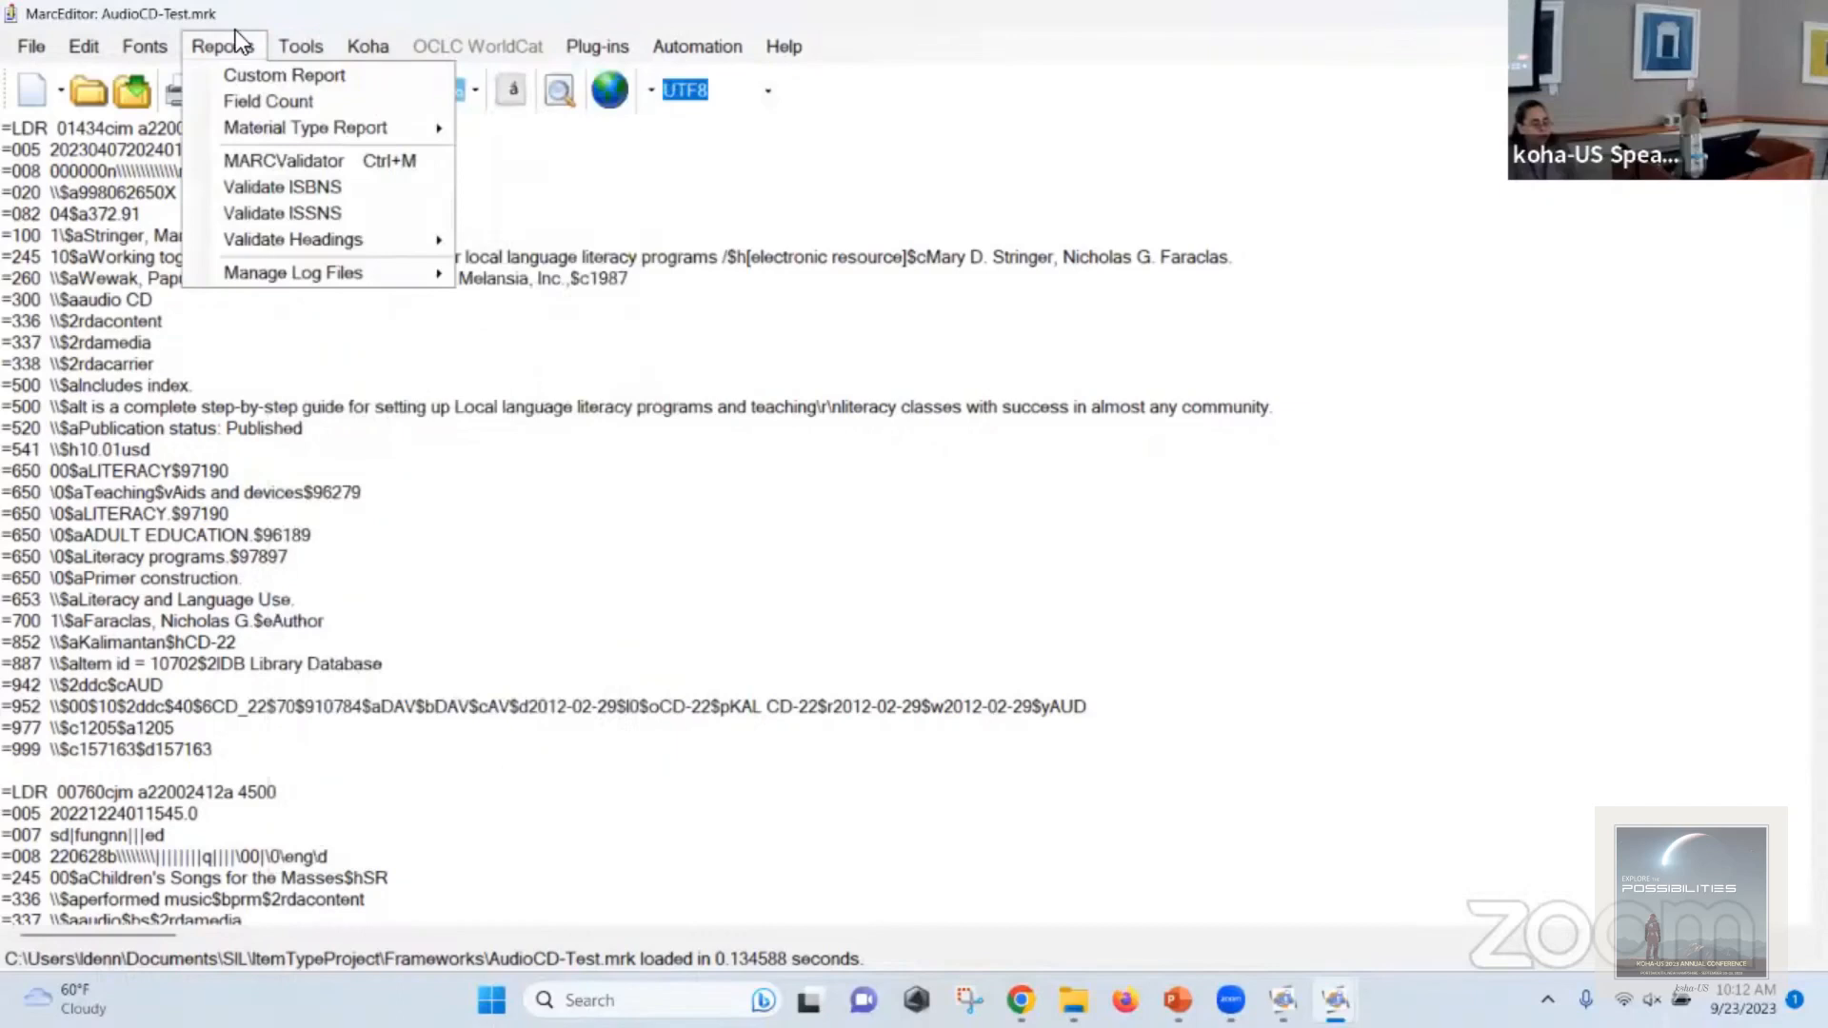
{"action": "left_click", "coordinate": [255, 101]}
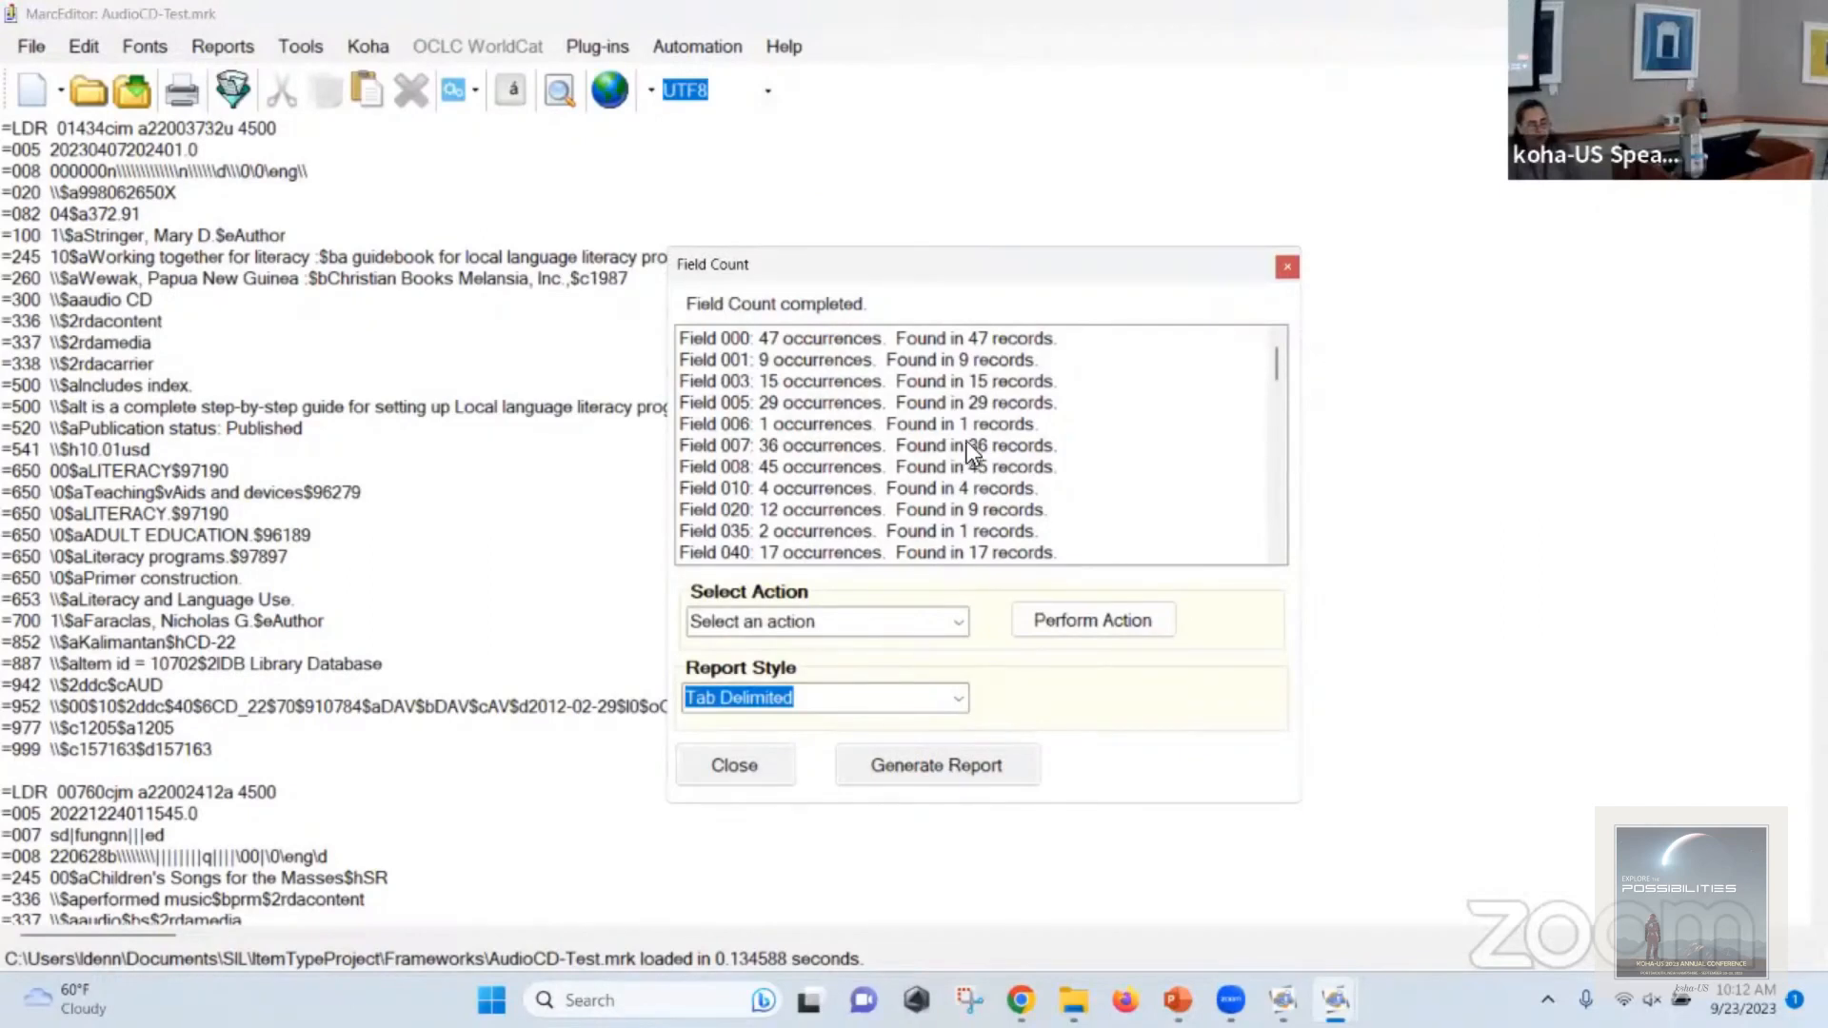
{"action": "left_click_drag", "start_coordinate": [1275, 367], "coordinate": [1260, 295]}
{"action": "left_click_drag", "start_coordinate": [1270, 363], "coordinate": [1260, 533]}
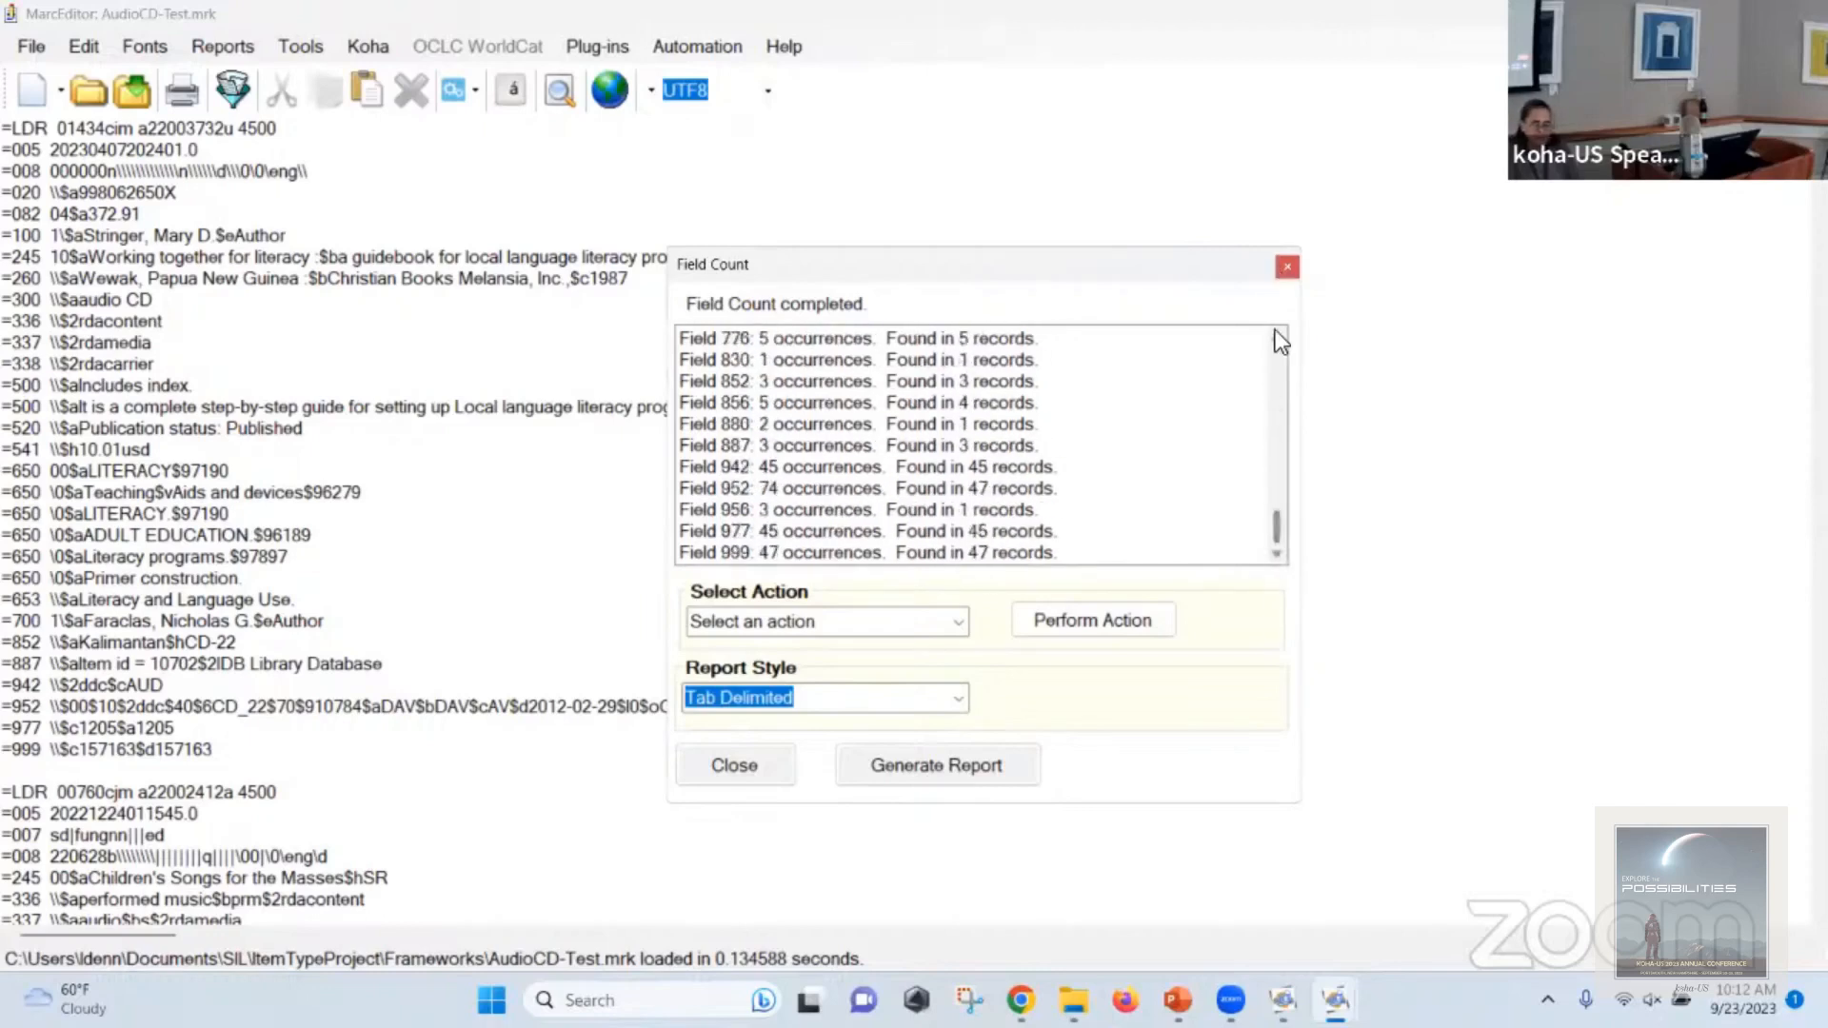
{"action": "left_click_drag", "start_coordinate": [1276, 530], "coordinate": [1282, 335]}
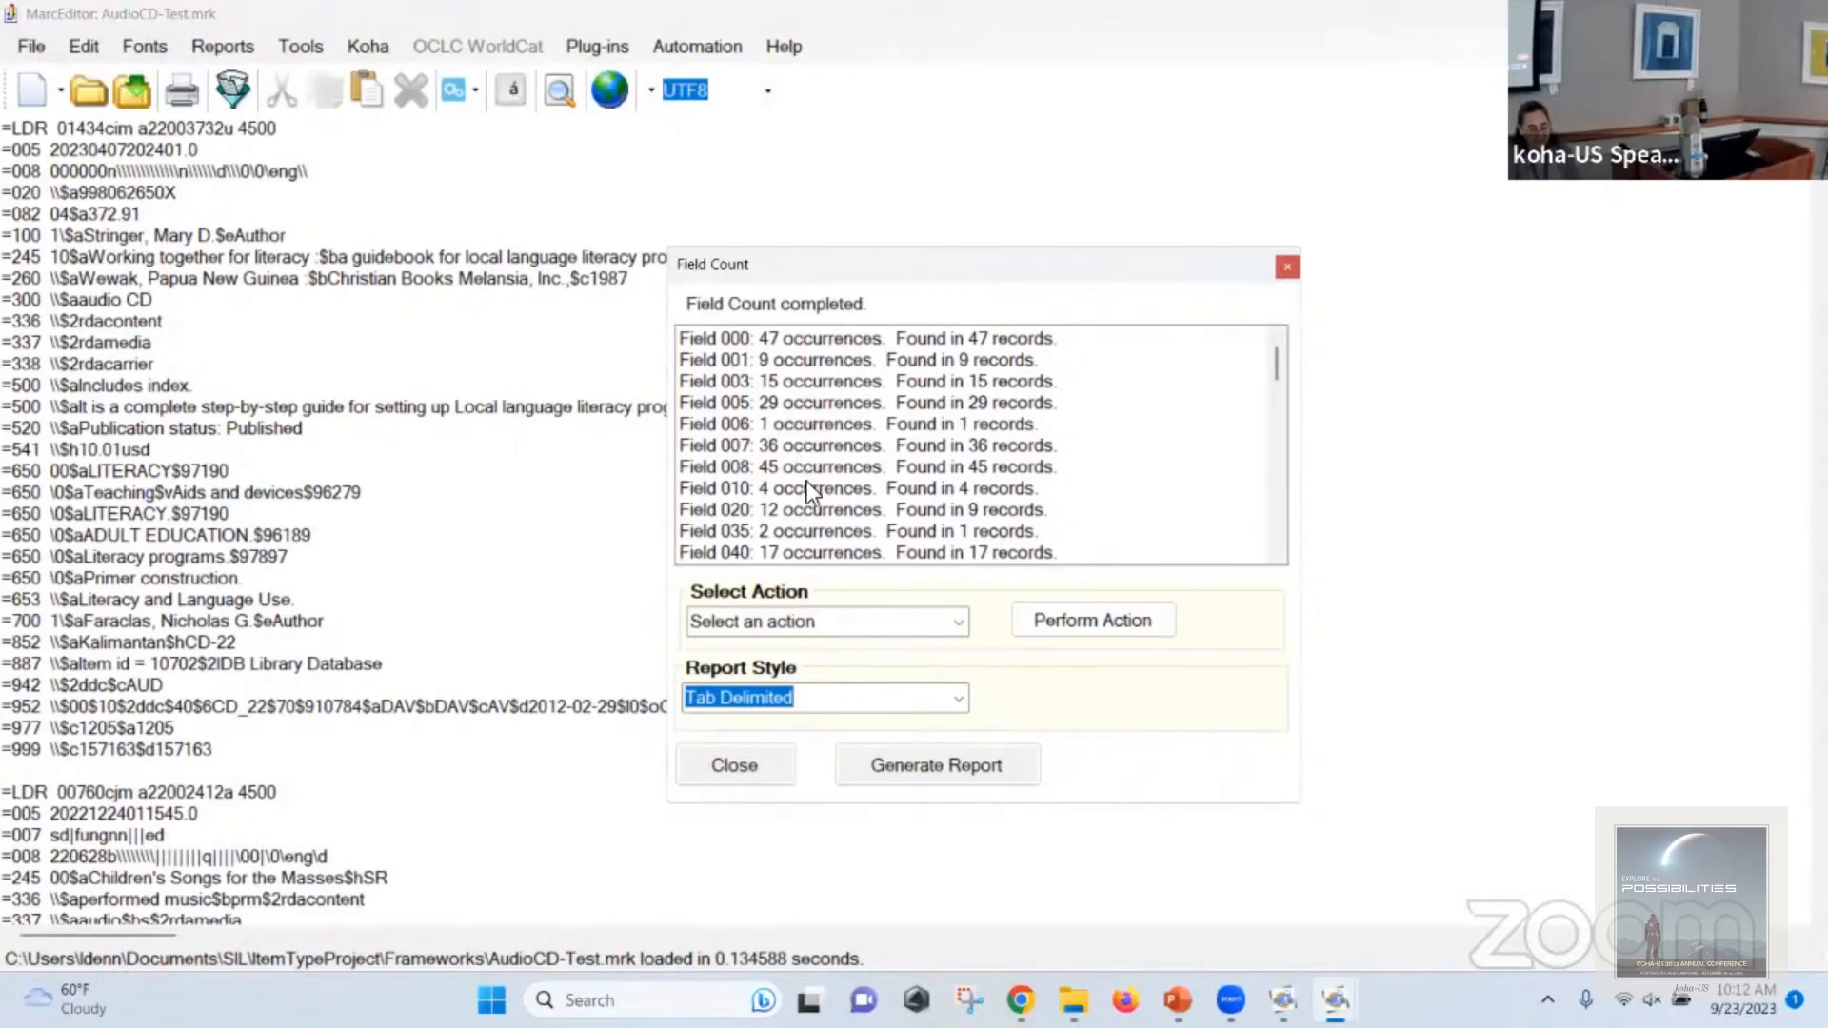
{"action": "scroll", "coordinate": [808, 482], "scroll_direction": "down", "scroll_amount": 5}
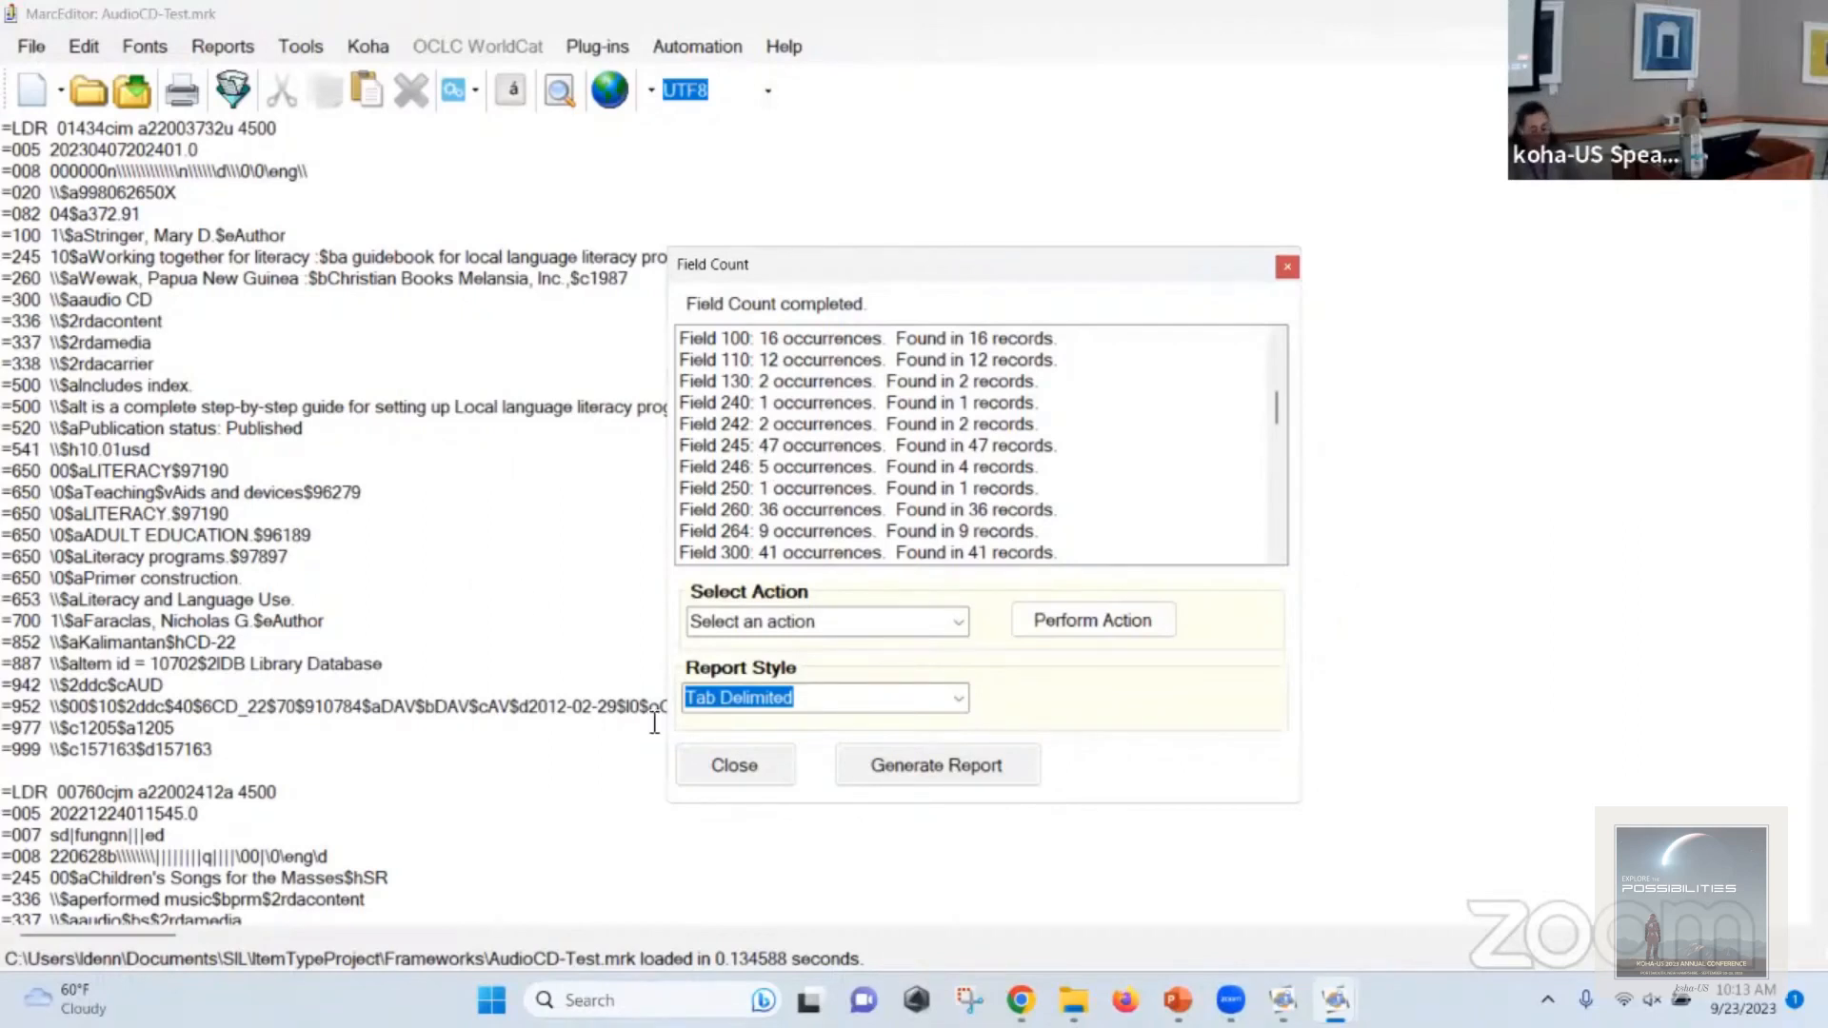
{"action": "left_click", "coordinate": [731, 769]}
{"action": "left_click", "coordinate": [301, 43]}
{"action": "mouse_move", "coordinate": [385, 49]}
{"action": "mouse_move", "coordinate": [303, 52]}
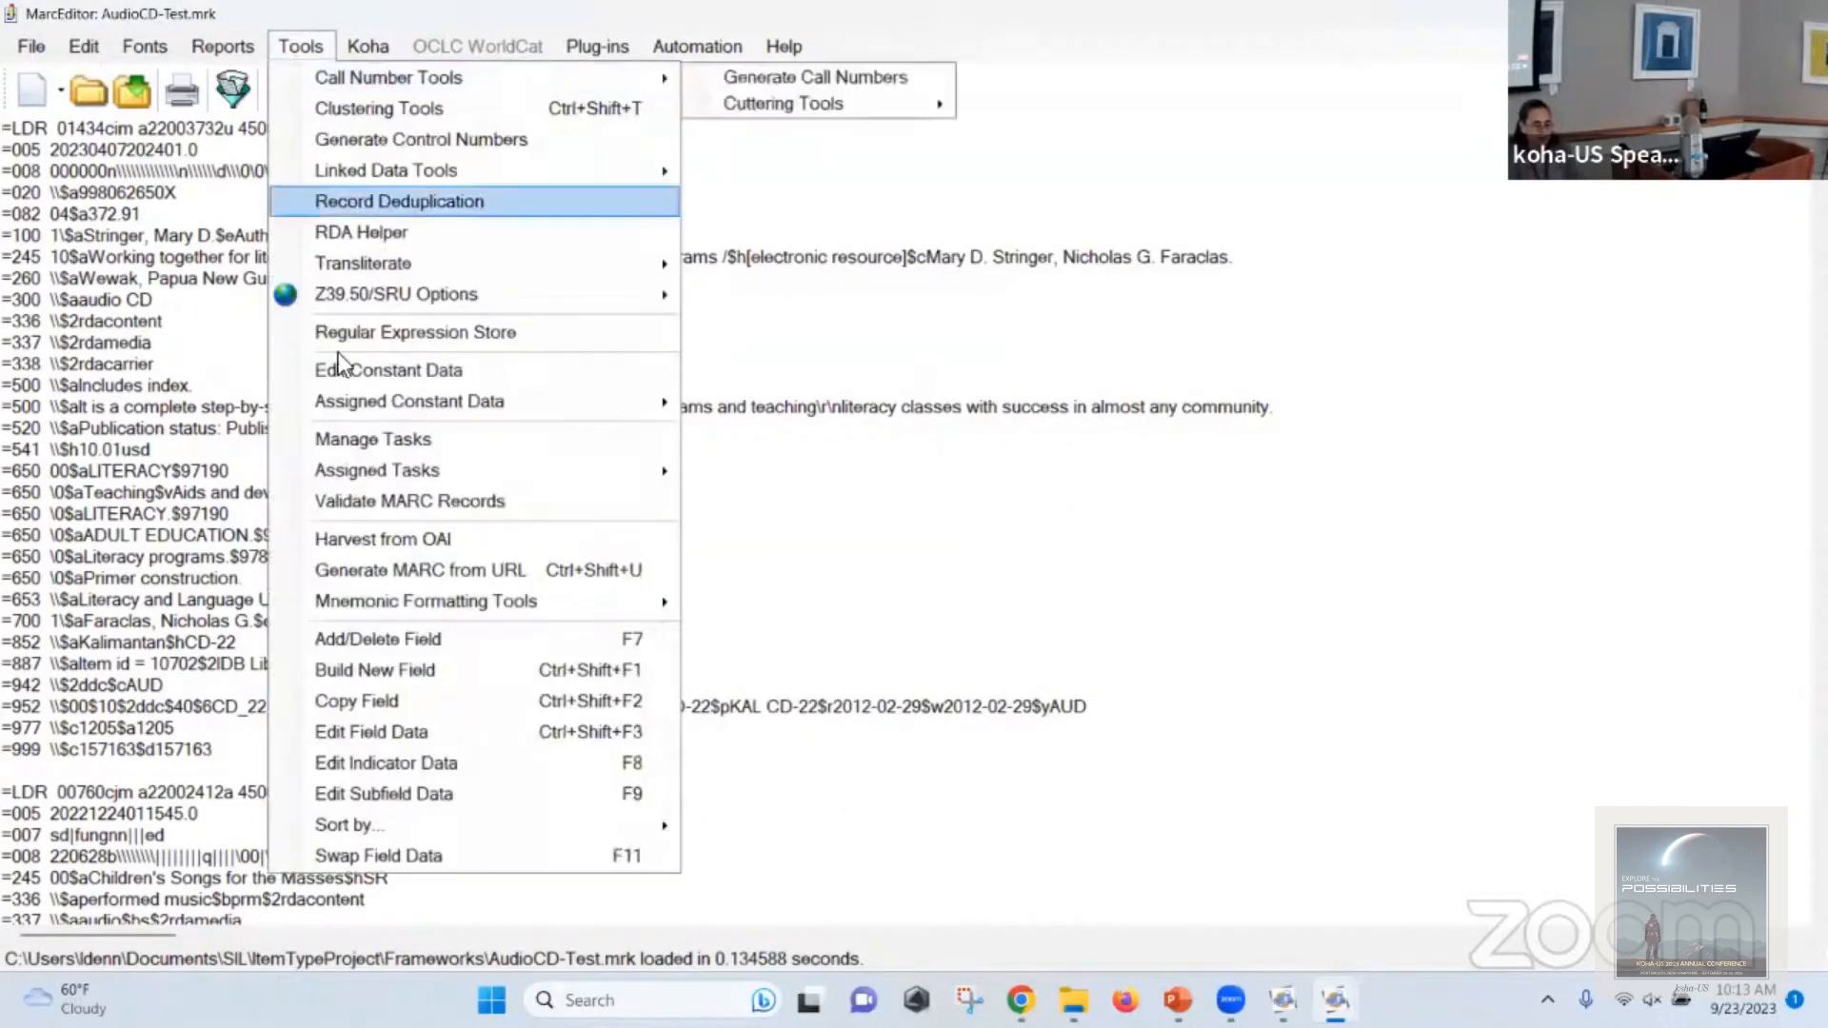
{"action": "left_click", "coordinate": [373, 643]}
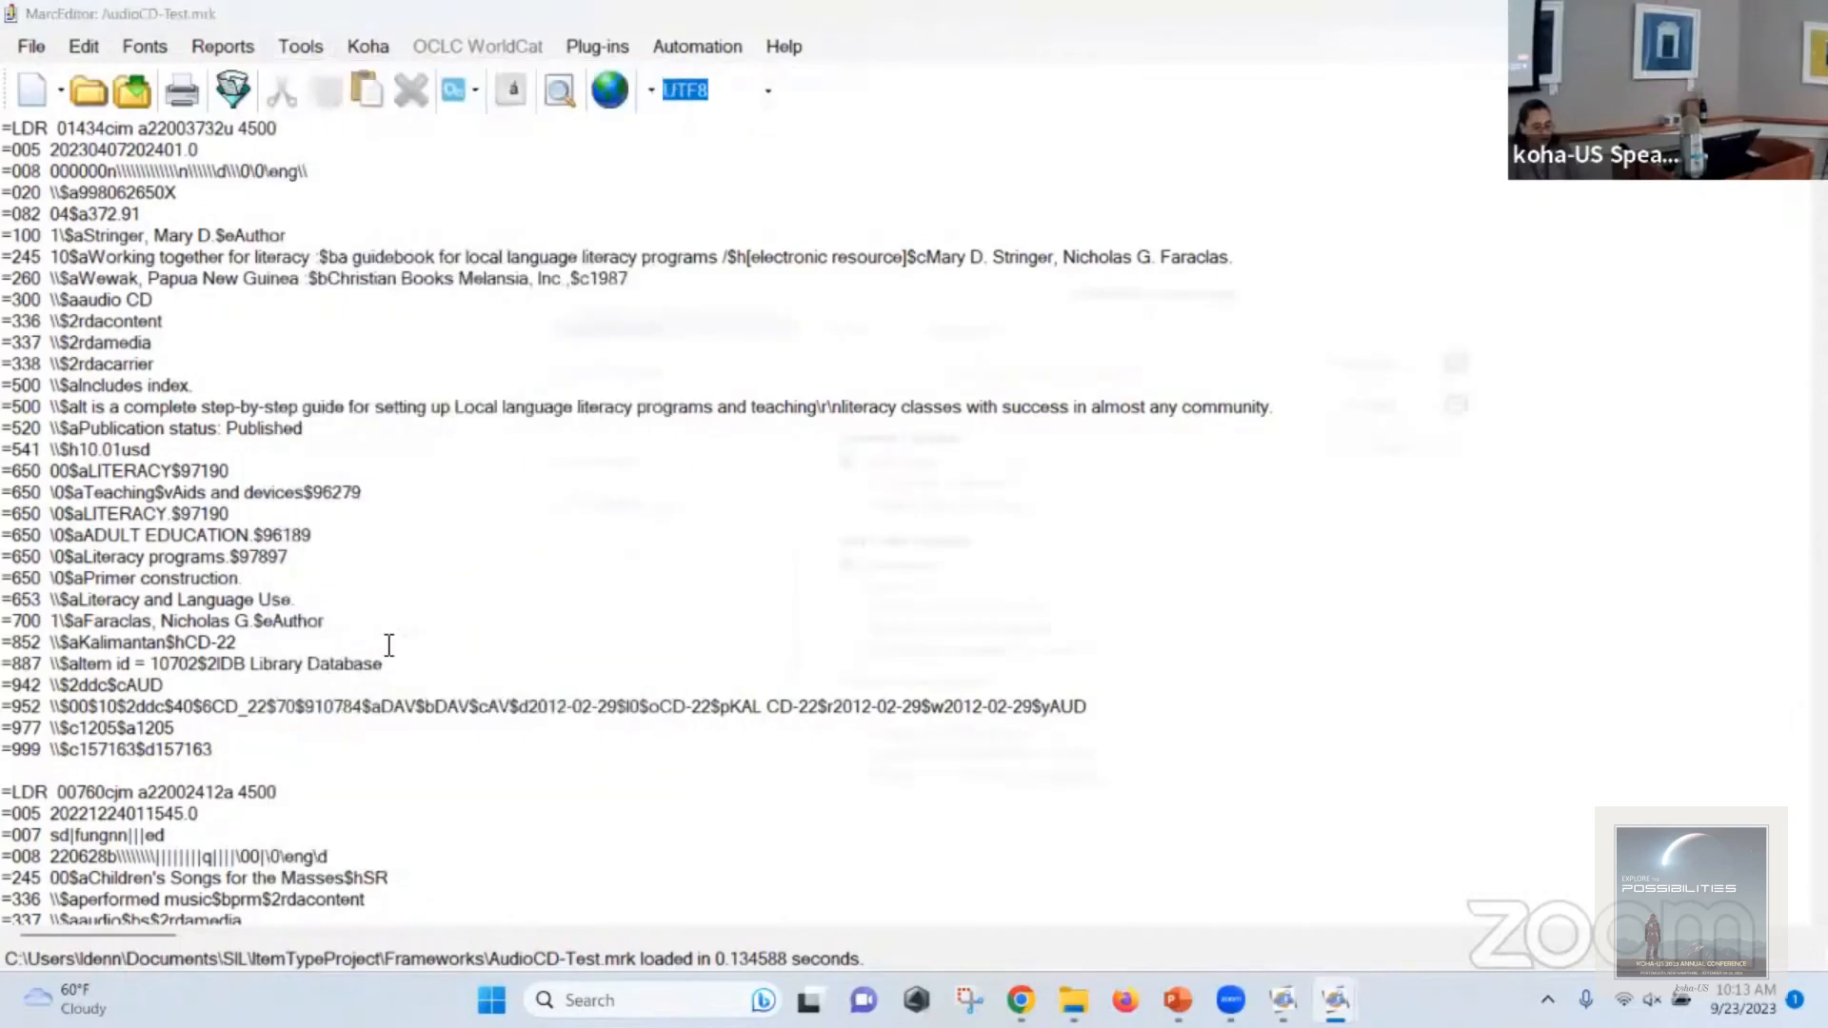
{"action": "left_click", "coordinate": [877, 334]}
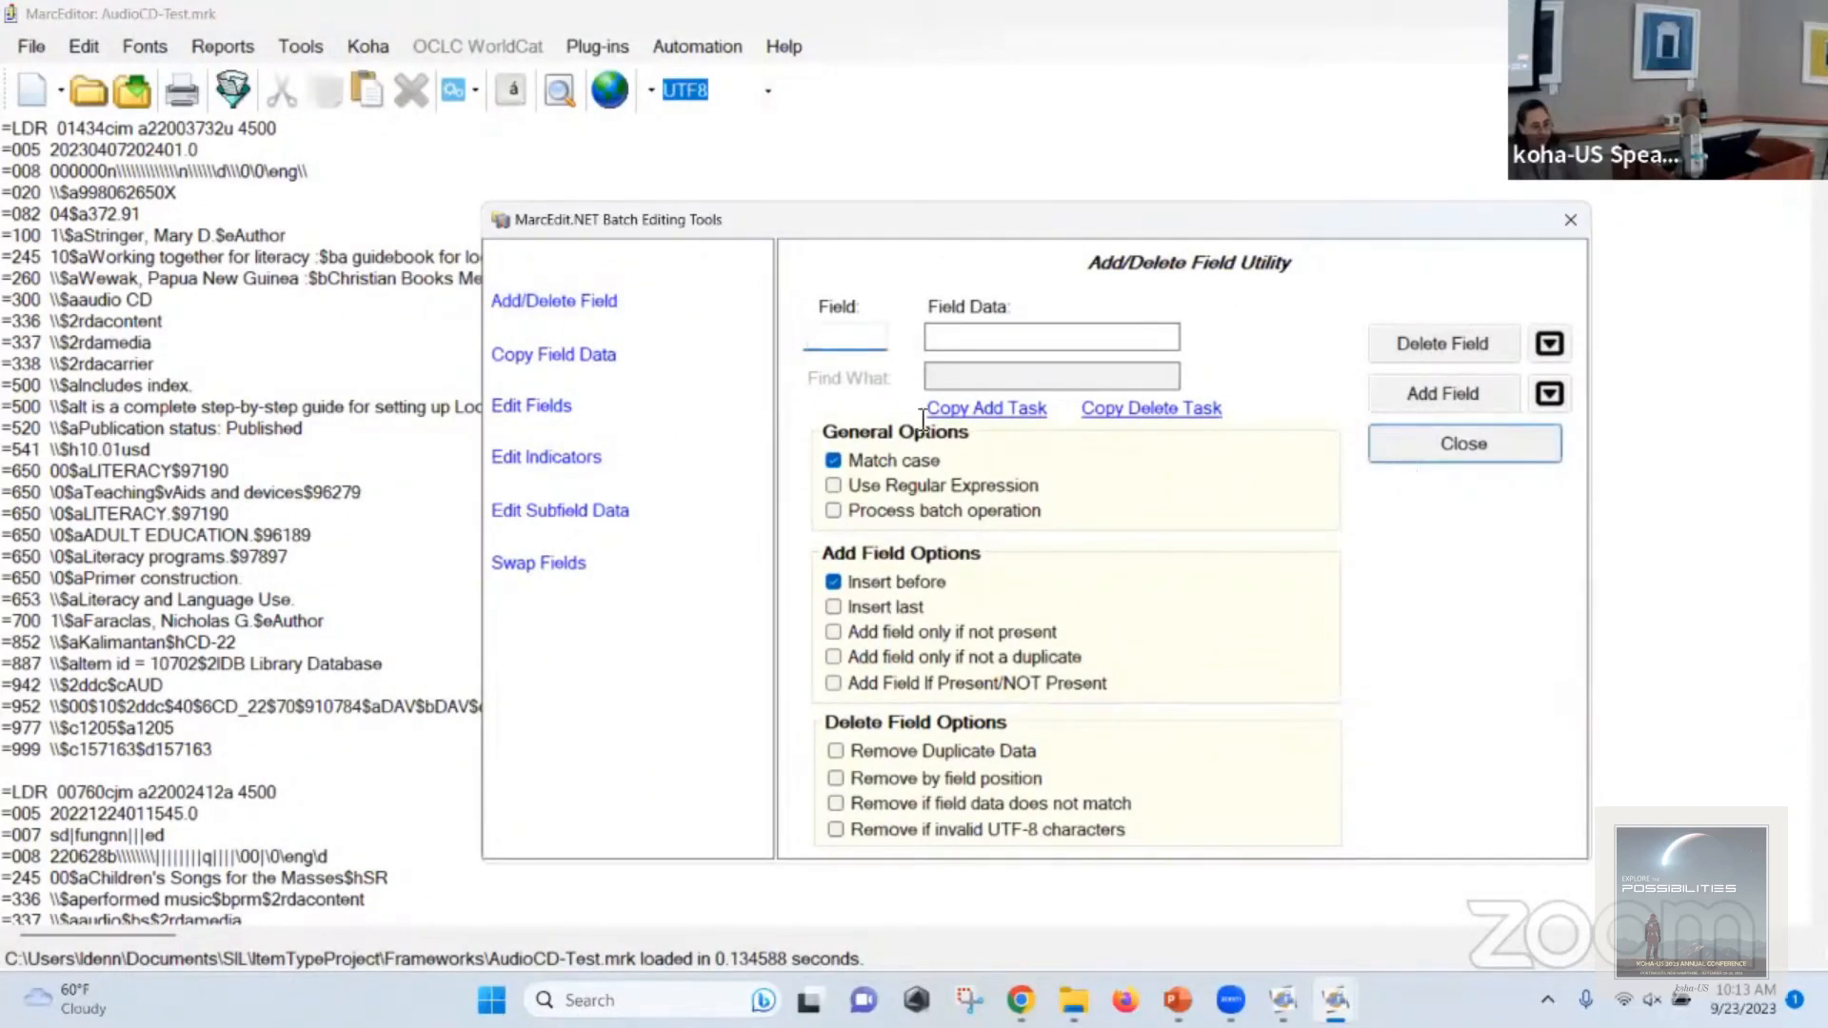
{"action": "left_click", "coordinate": [1401, 457]}
Find all occurrences of =003 in the file and review the codes used in the control number identifier field.
{"action": "key", "text": "ctrl+f"}
{"action": "type", "text": "=003"}
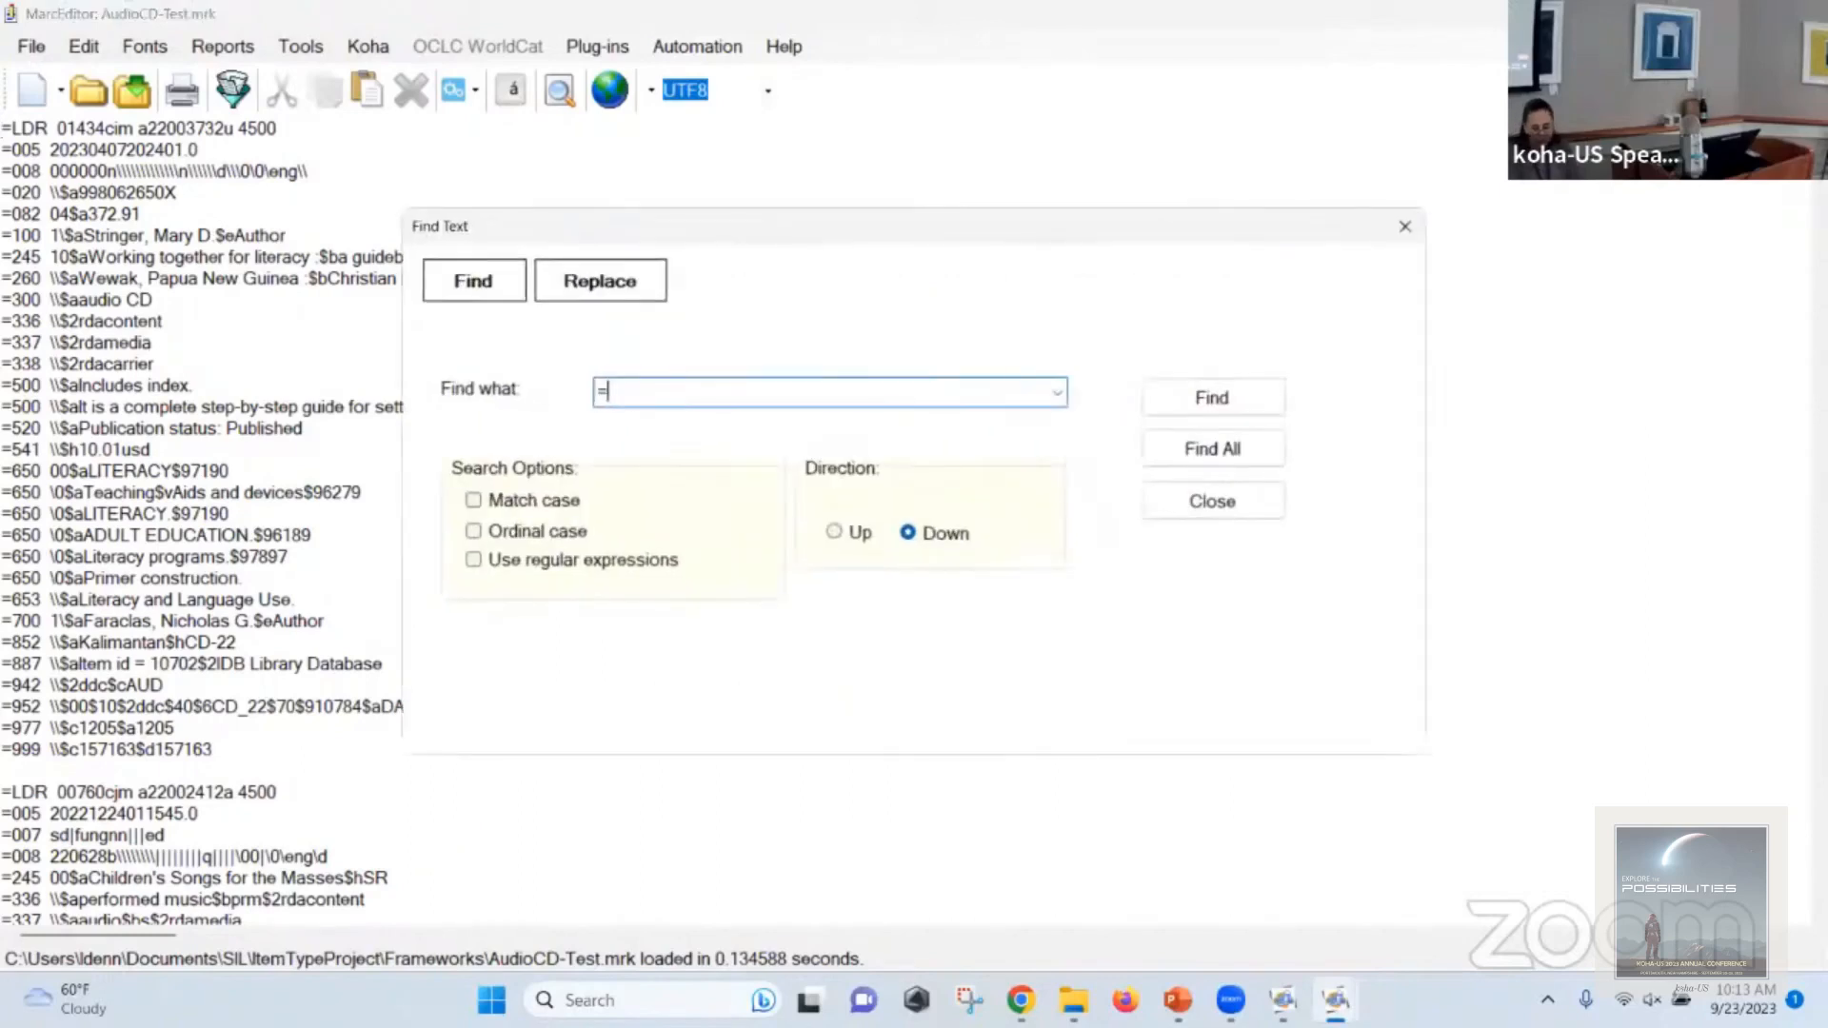
{"action": "left_click", "coordinate": [1220, 451]}
{"action": "scroll", "coordinate": [785, 345], "scroll_direction": "down", "scroll_amount": 2}
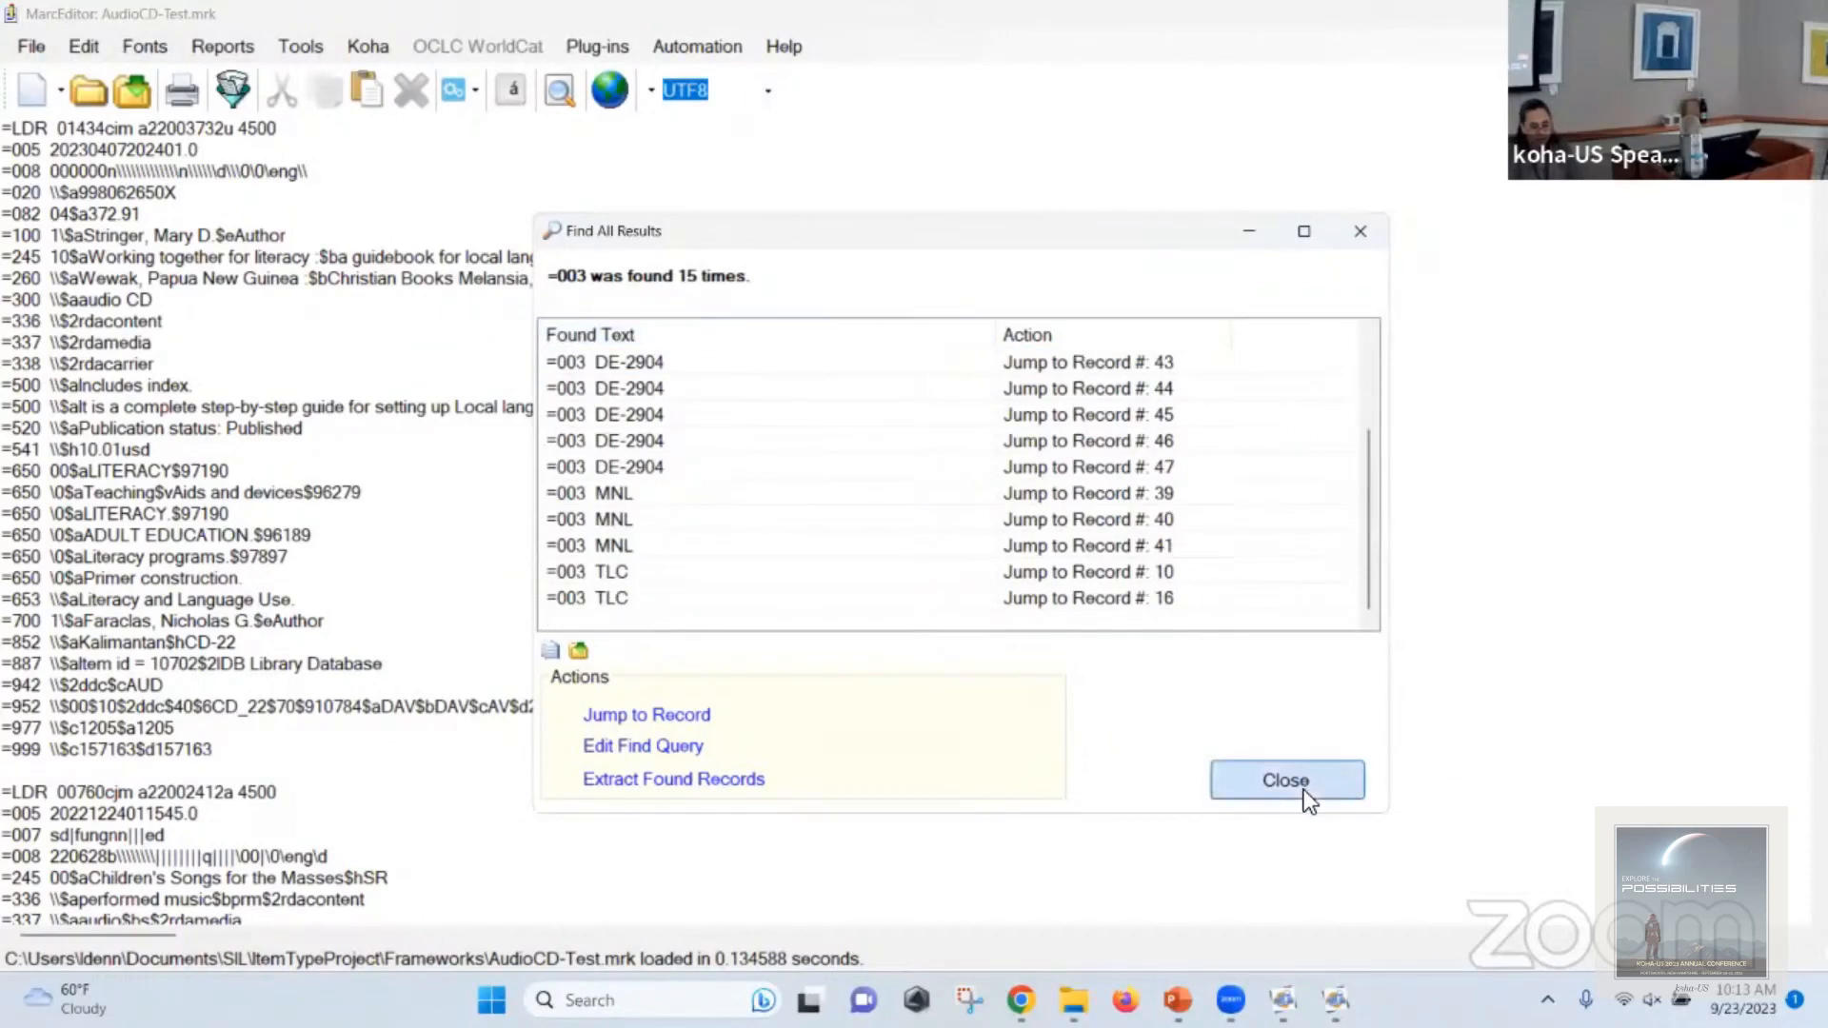
{"action": "left_click", "coordinate": [1284, 775]}
Add field 003 with the data TLC to every record in which that field is not present.
{"action": "left_click", "coordinate": [283, 38]}
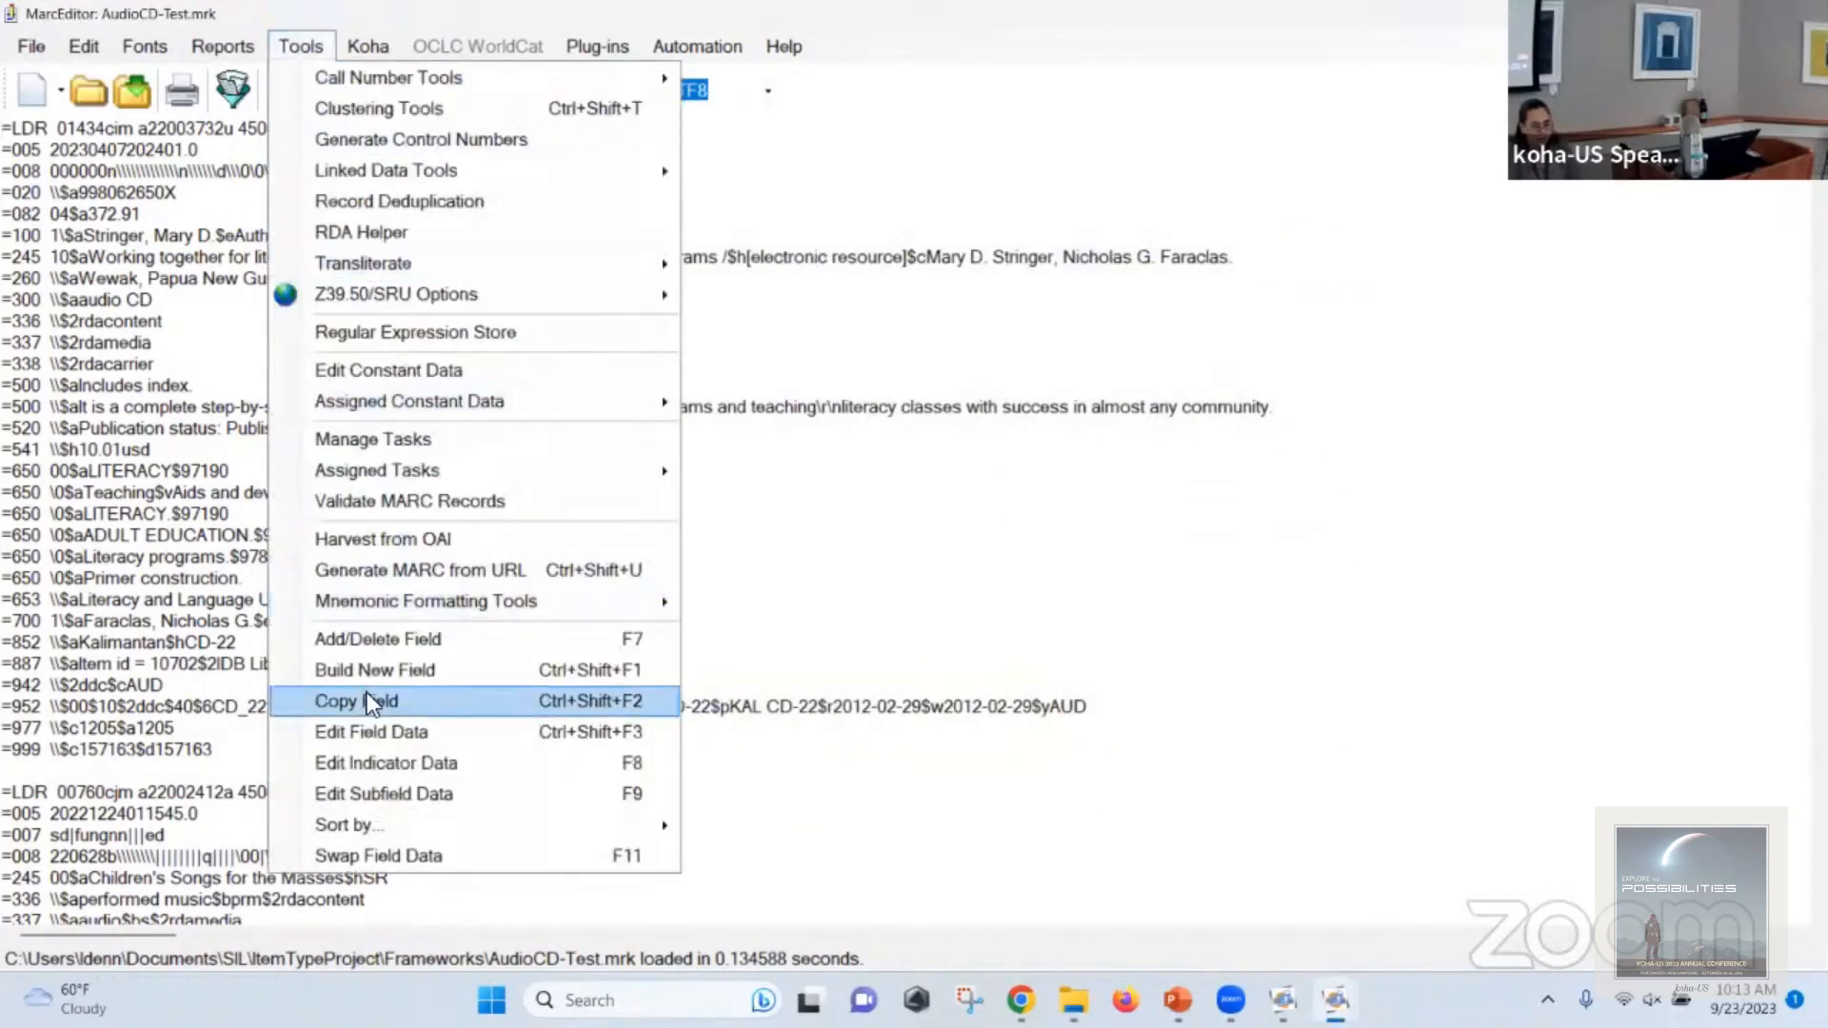
{"action": "left_click", "coordinate": [384, 642]}
{"action": "left_click", "coordinate": [866, 336]}
{"action": "type", "text": "003"}
{"action": "left_click", "coordinate": [1095, 333]}
{"action": "type", "text": "TLC"}
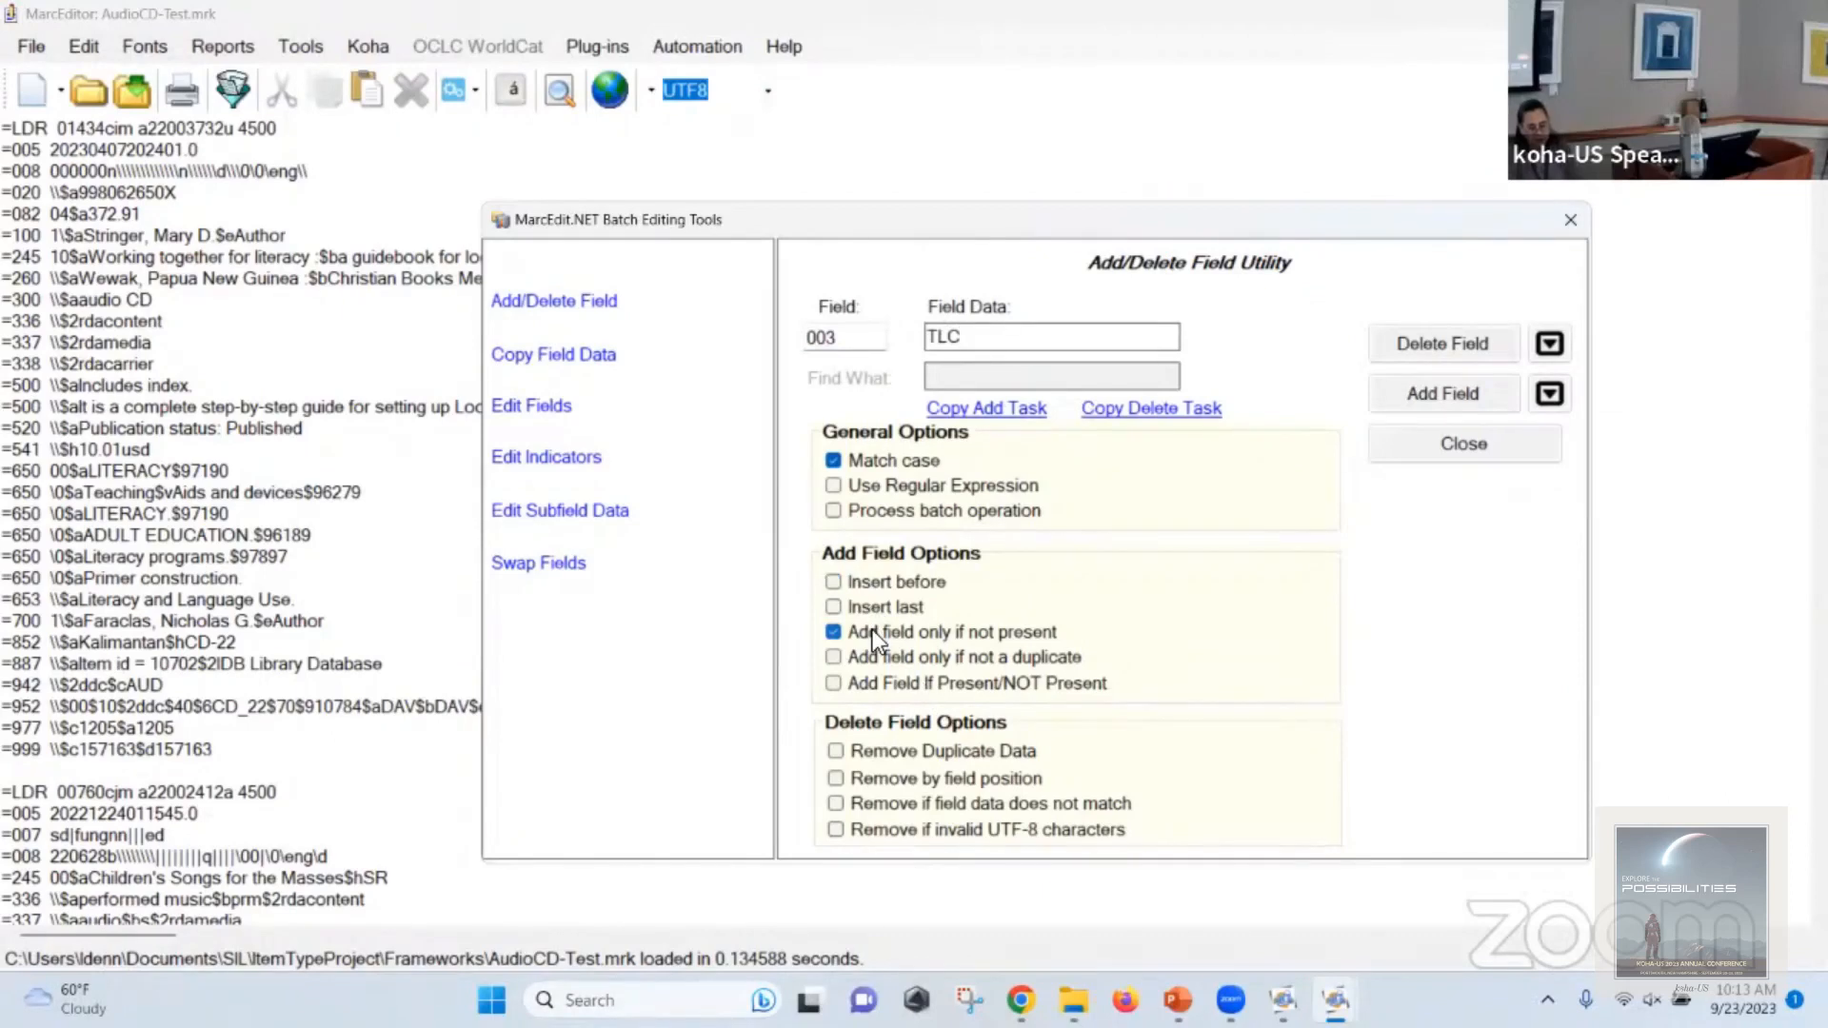
{"action": "left_click", "coordinate": [1407, 392]}
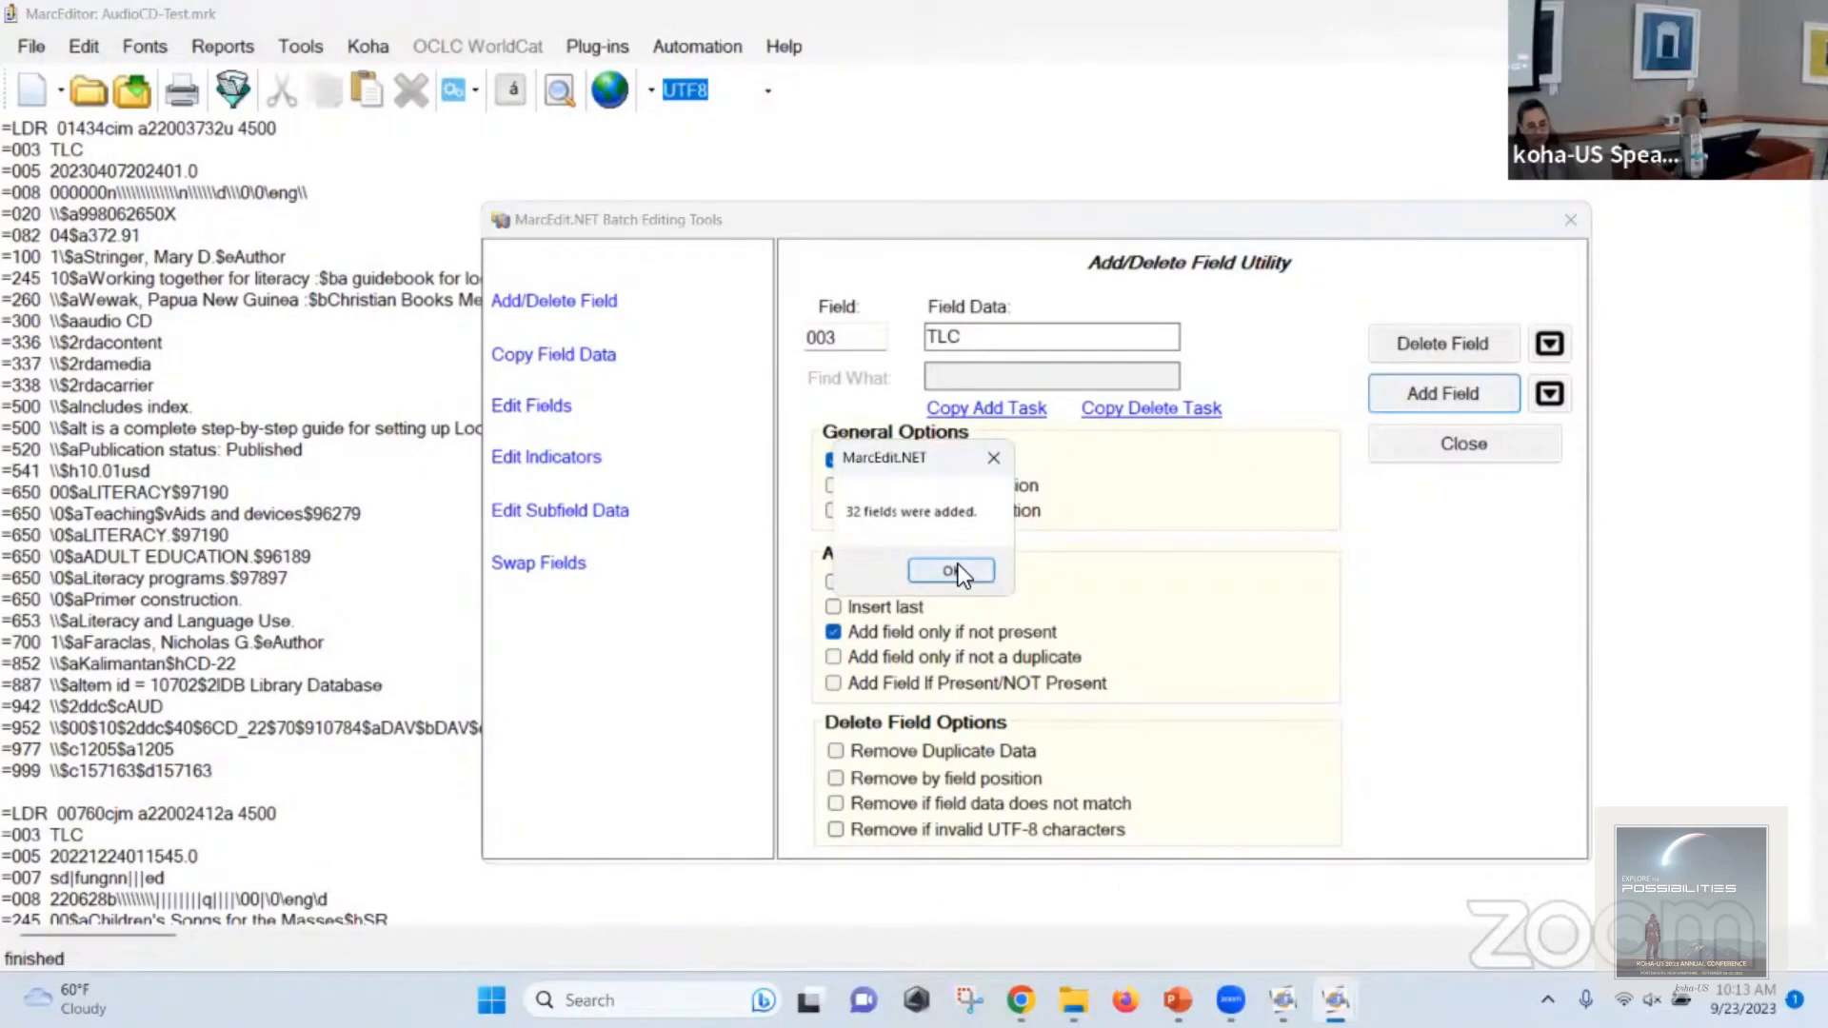
{"action": "left_click", "coordinate": [956, 569]}
{"action": "left_click", "coordinate": [1522, 440]}
Find all =003 fields again and check the results for a record whose 003 is empty.
{"action": "key", "text": "ctrl+f"}
{"action": "type", "text": "=003"}
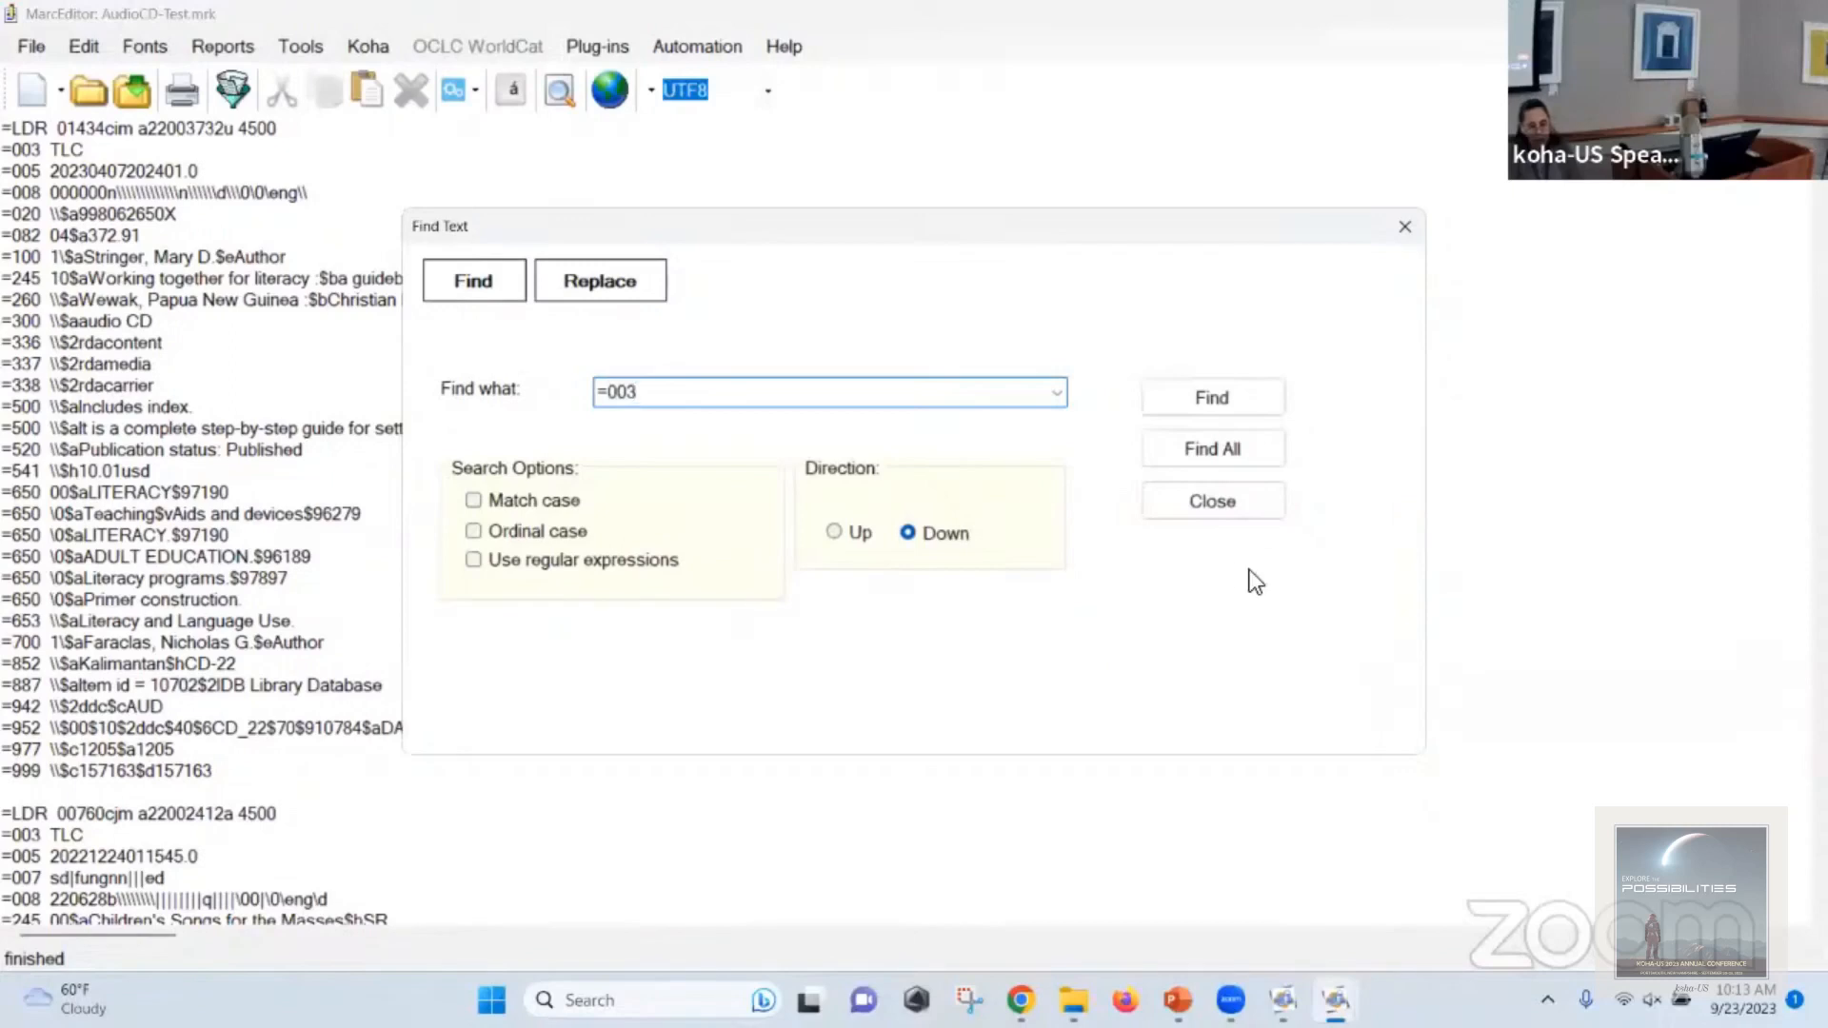
{"action": "left_click", "coordinate": [1214, 447]}
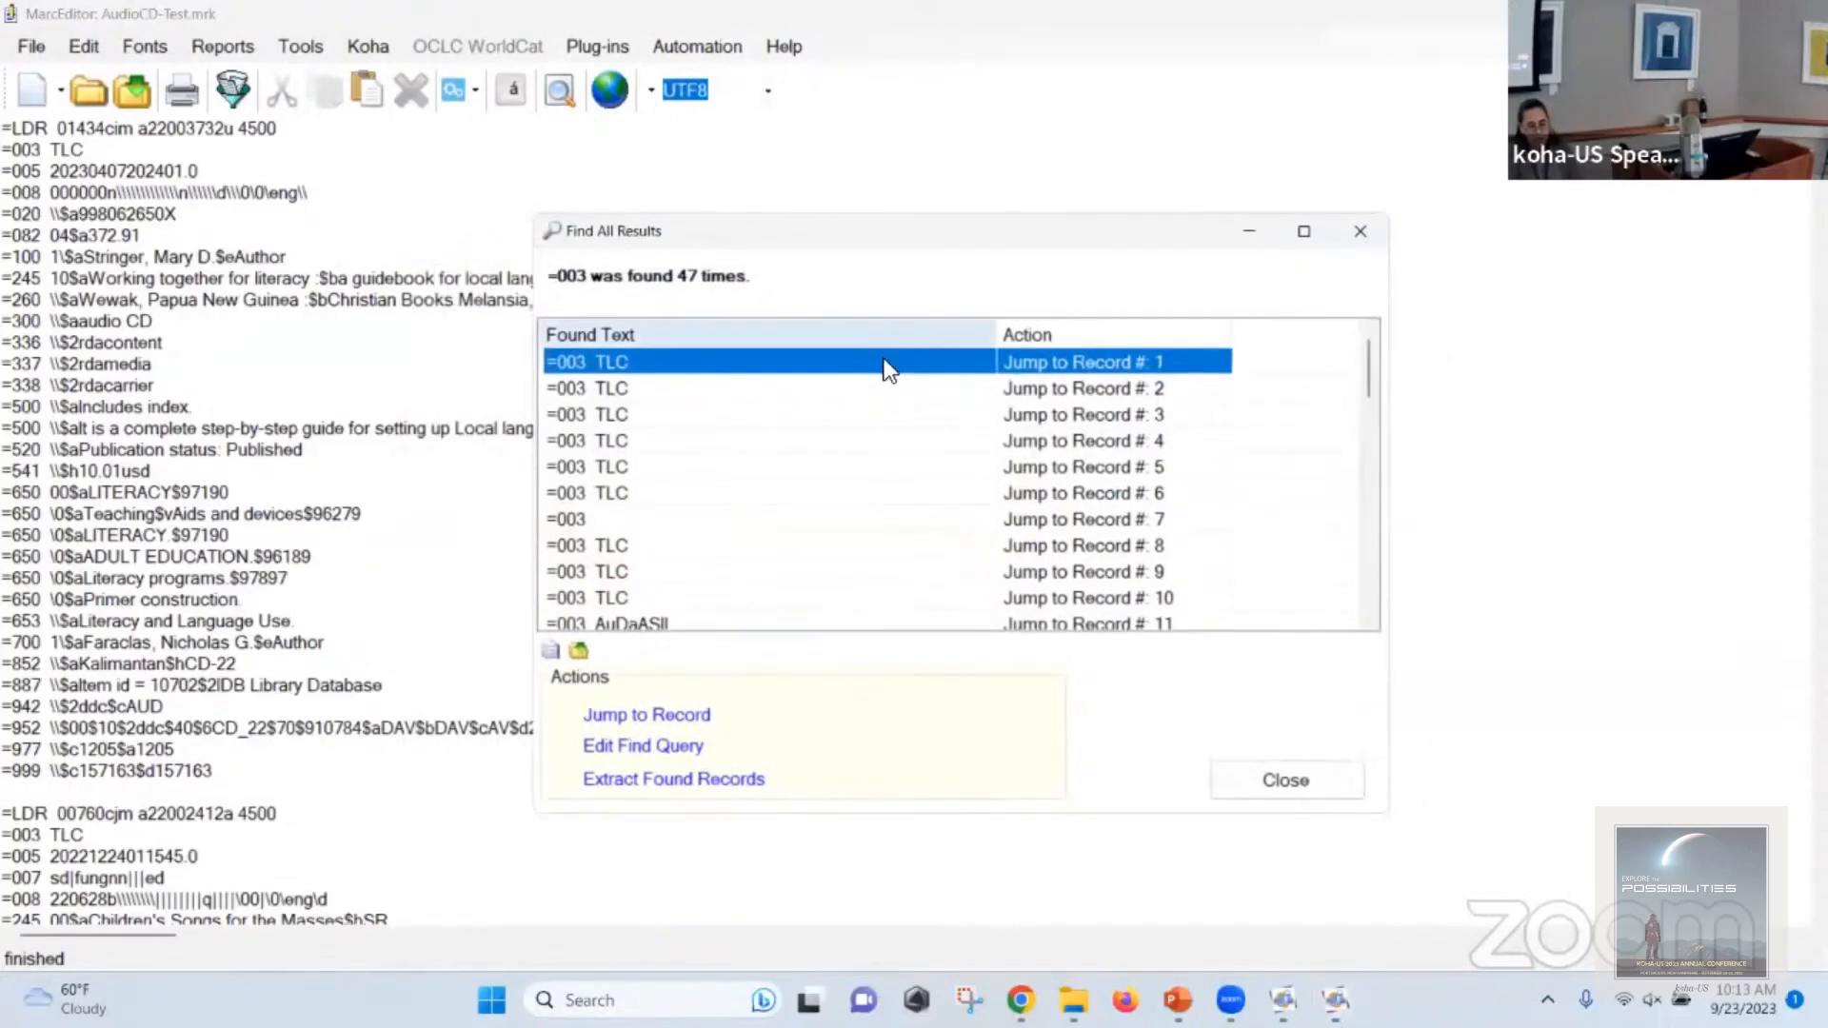
{"action": "scroll", "coordinate": [722, 524], "scroll_direction": "down", "scroll_amount": 8}
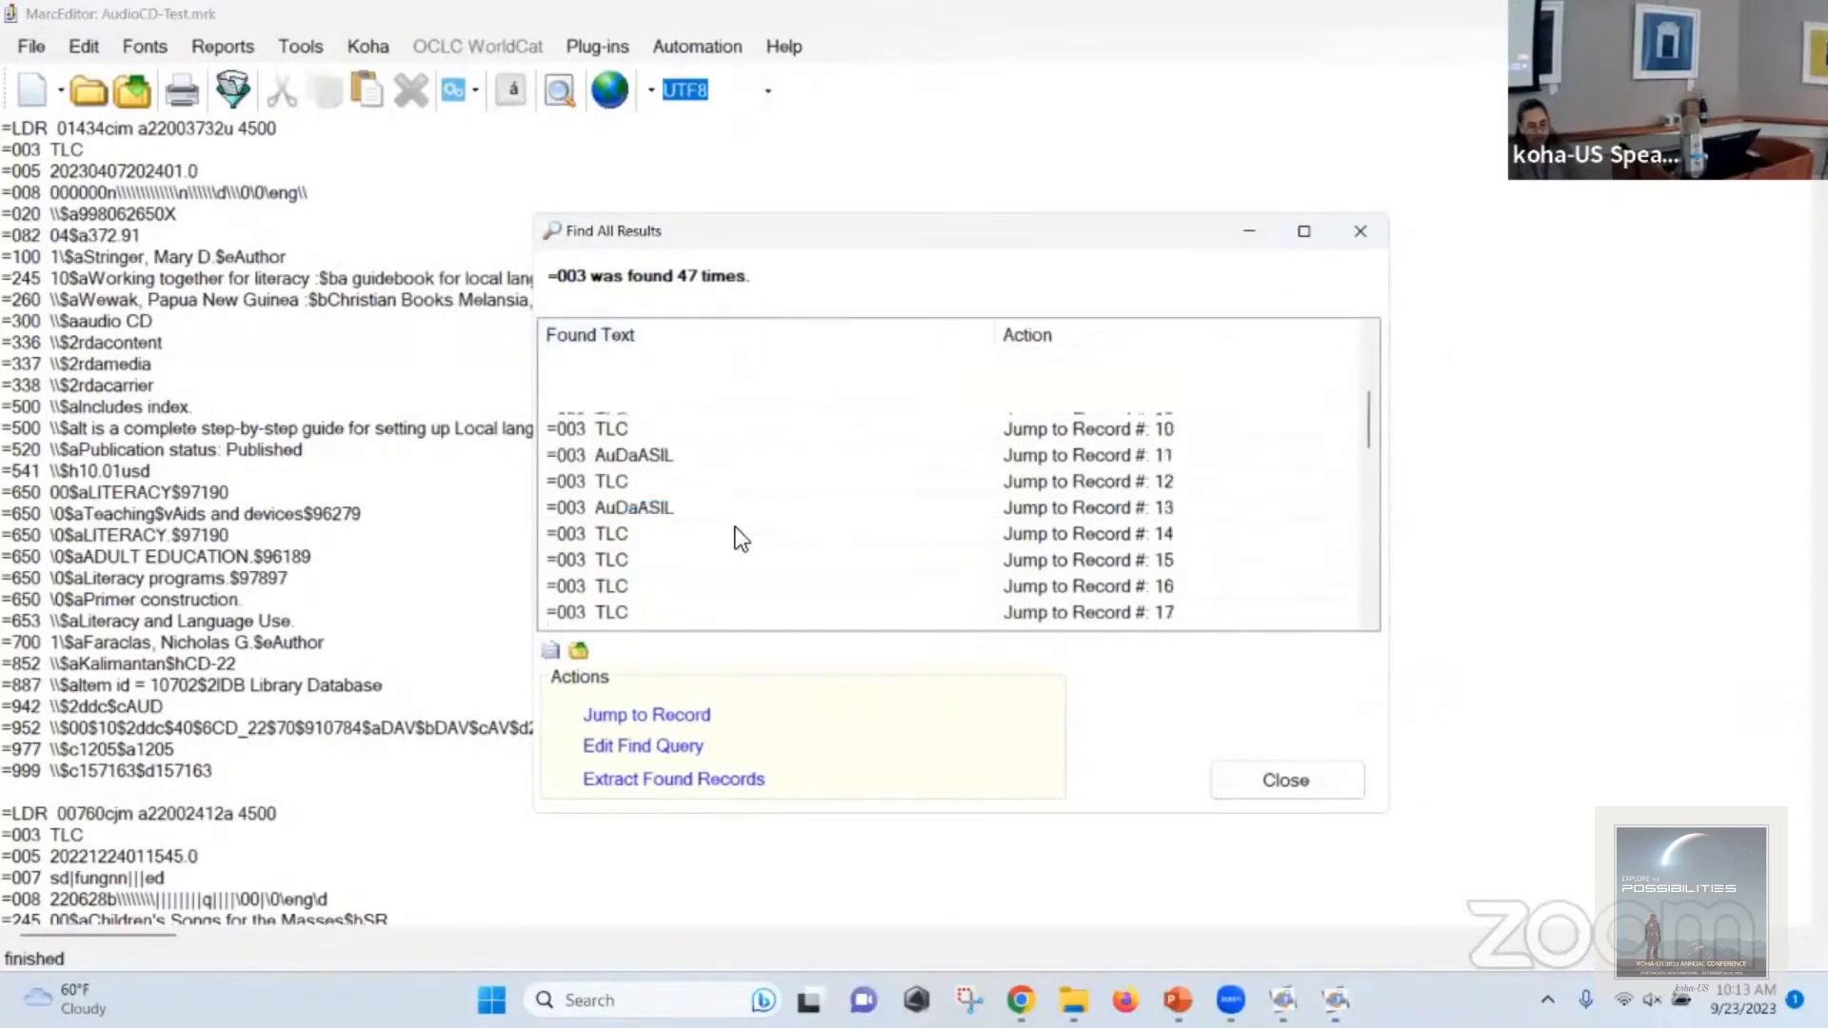
{"action": "scroll", "coordinate": [739, 533], "scroll_direction": "up", "scroll_amount": 7}
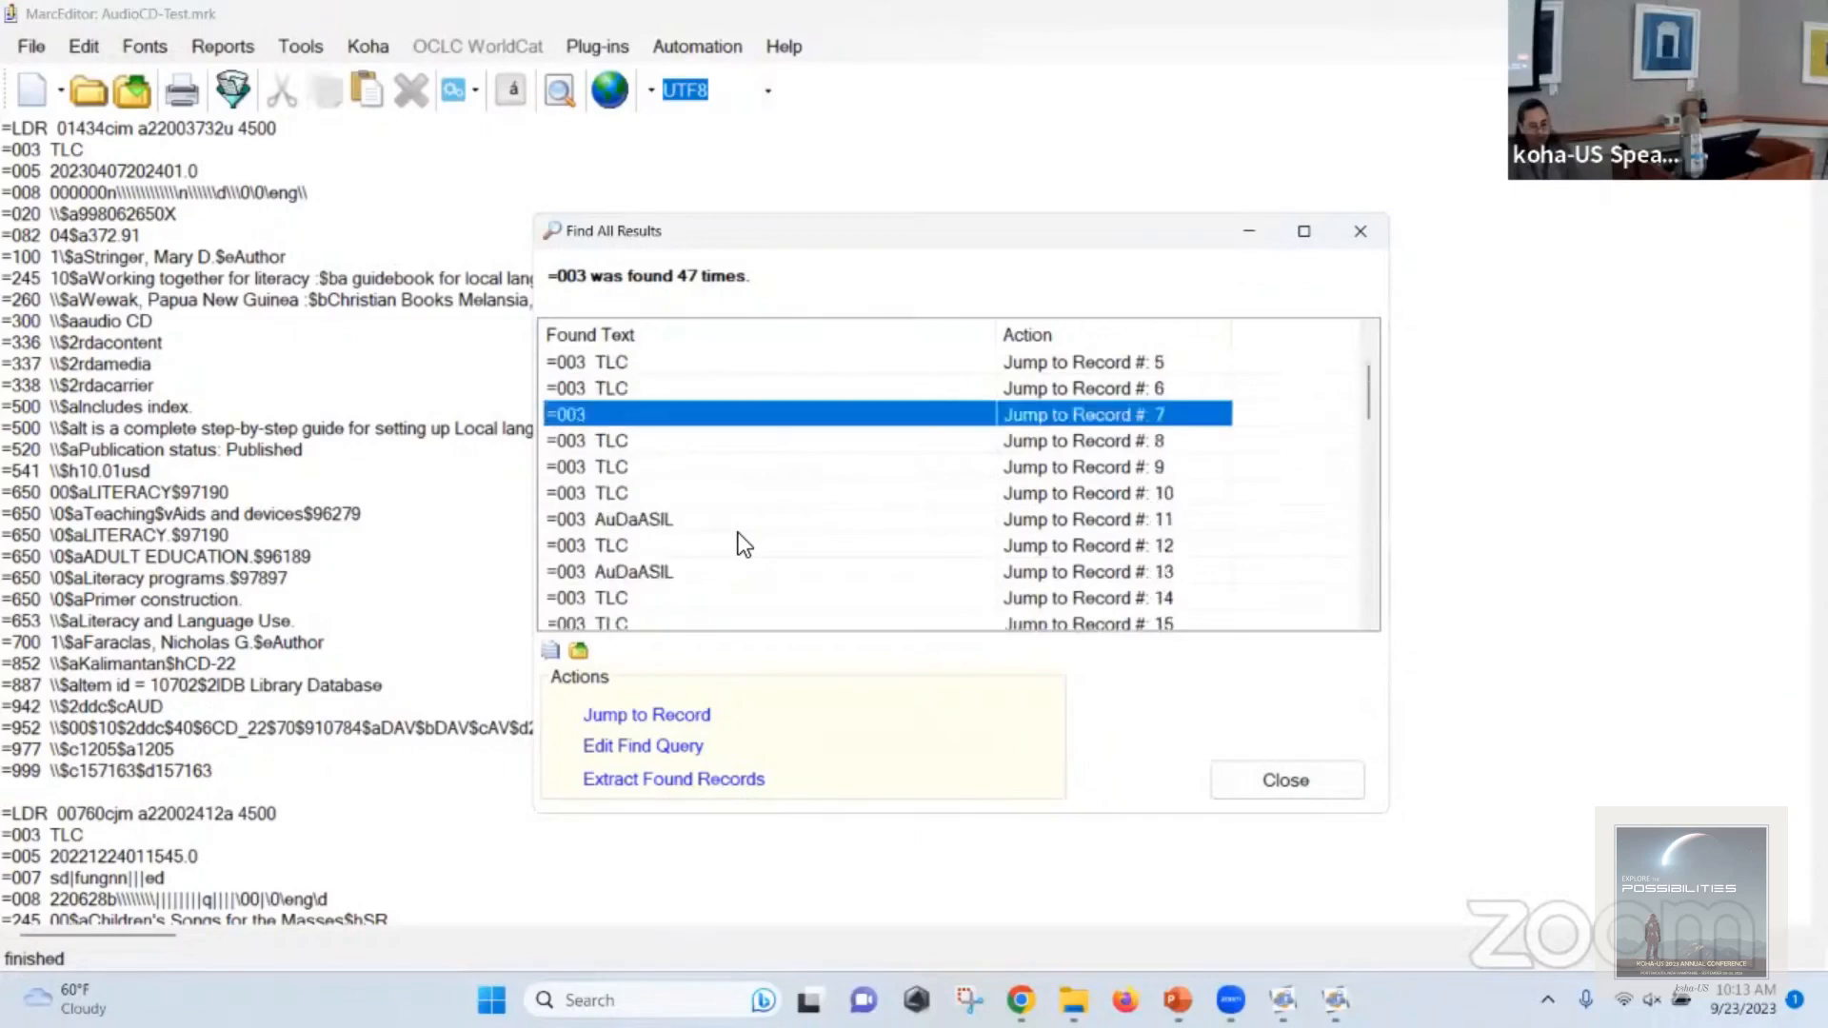
Jump to record 7, enter TLC in its empty 003 field and save the file.
{"action": "left_click", "coordinate": [670, 714]}
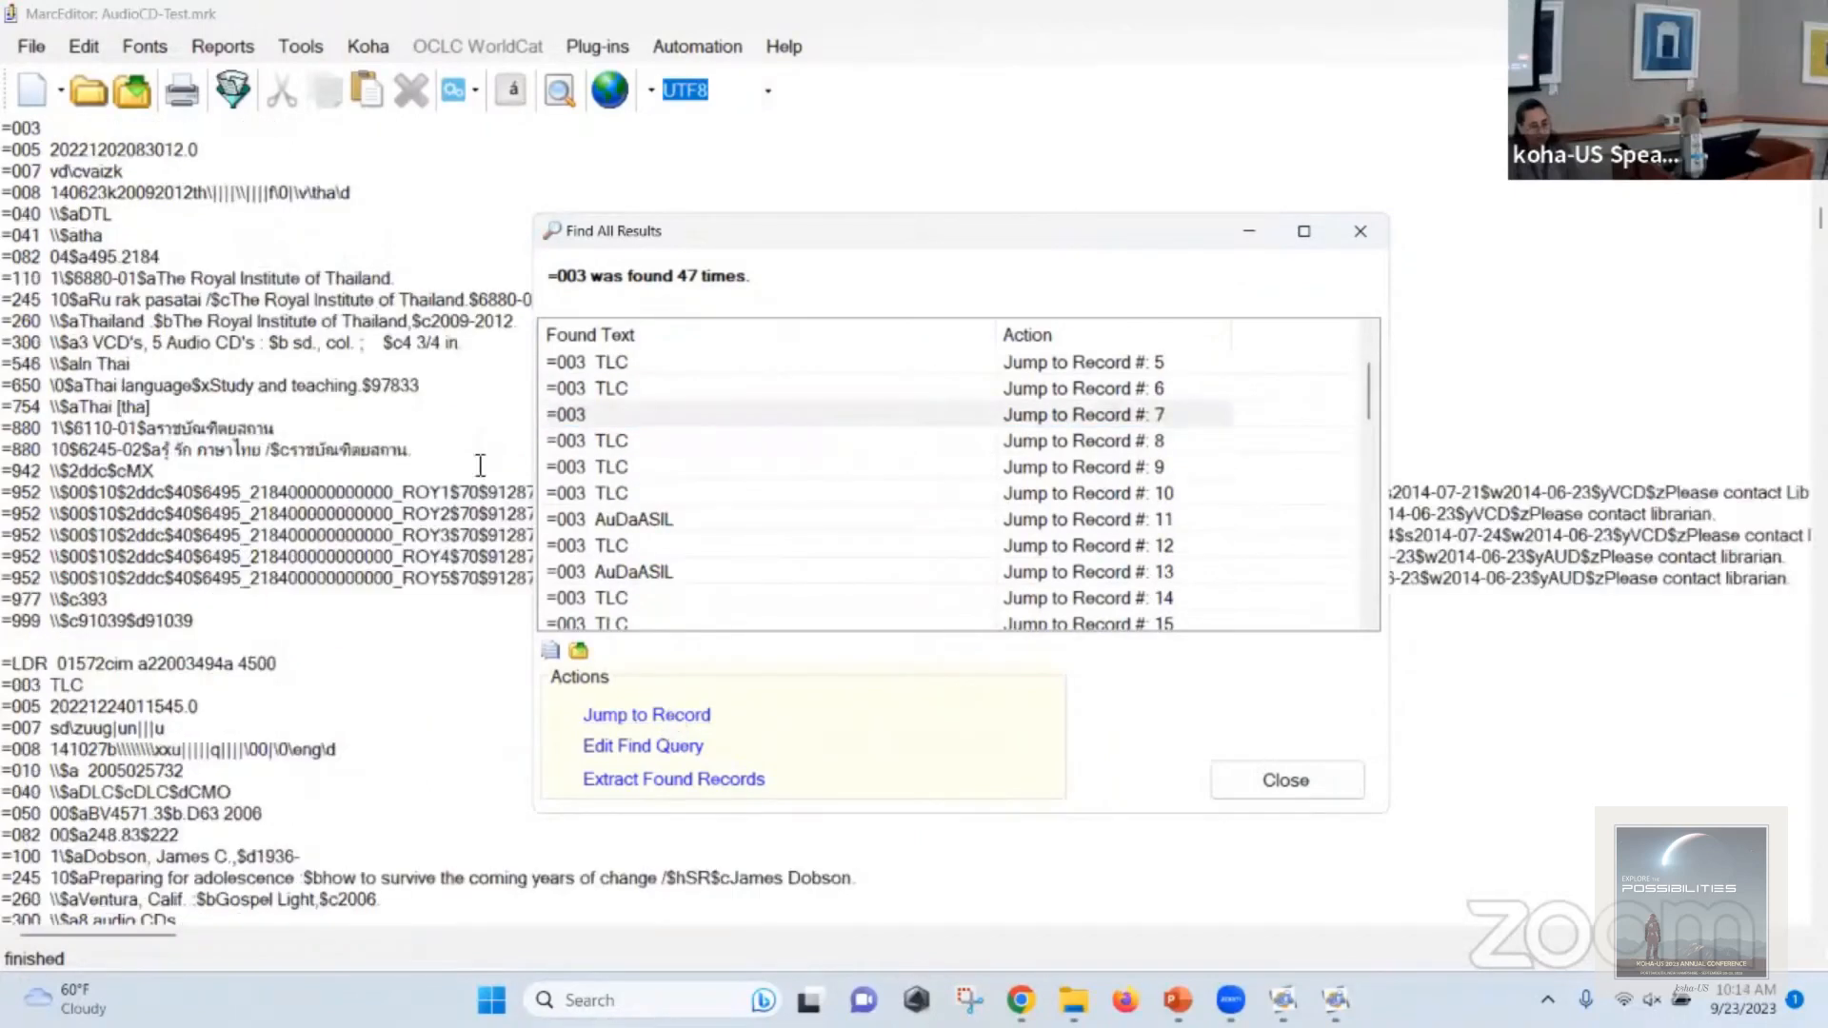
{"action": "left_click", "coordinate": [223, 133]}
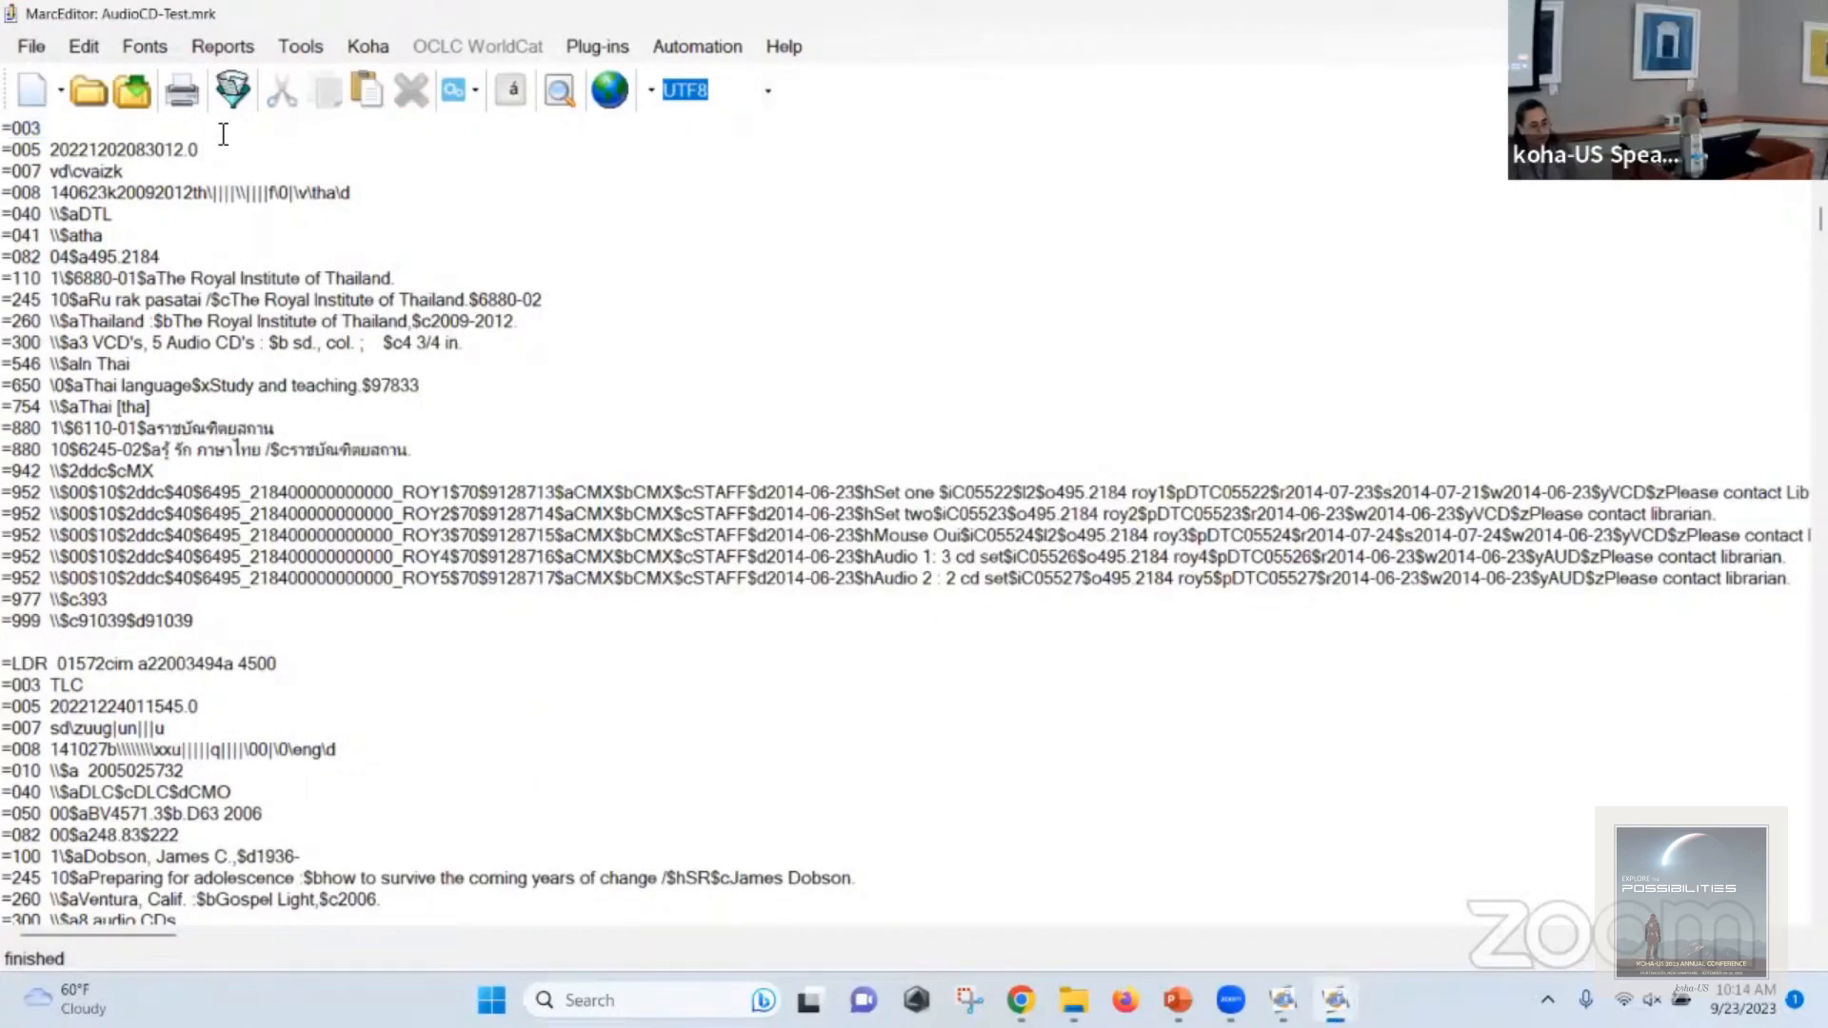
{"action": "type", "text": "T"}
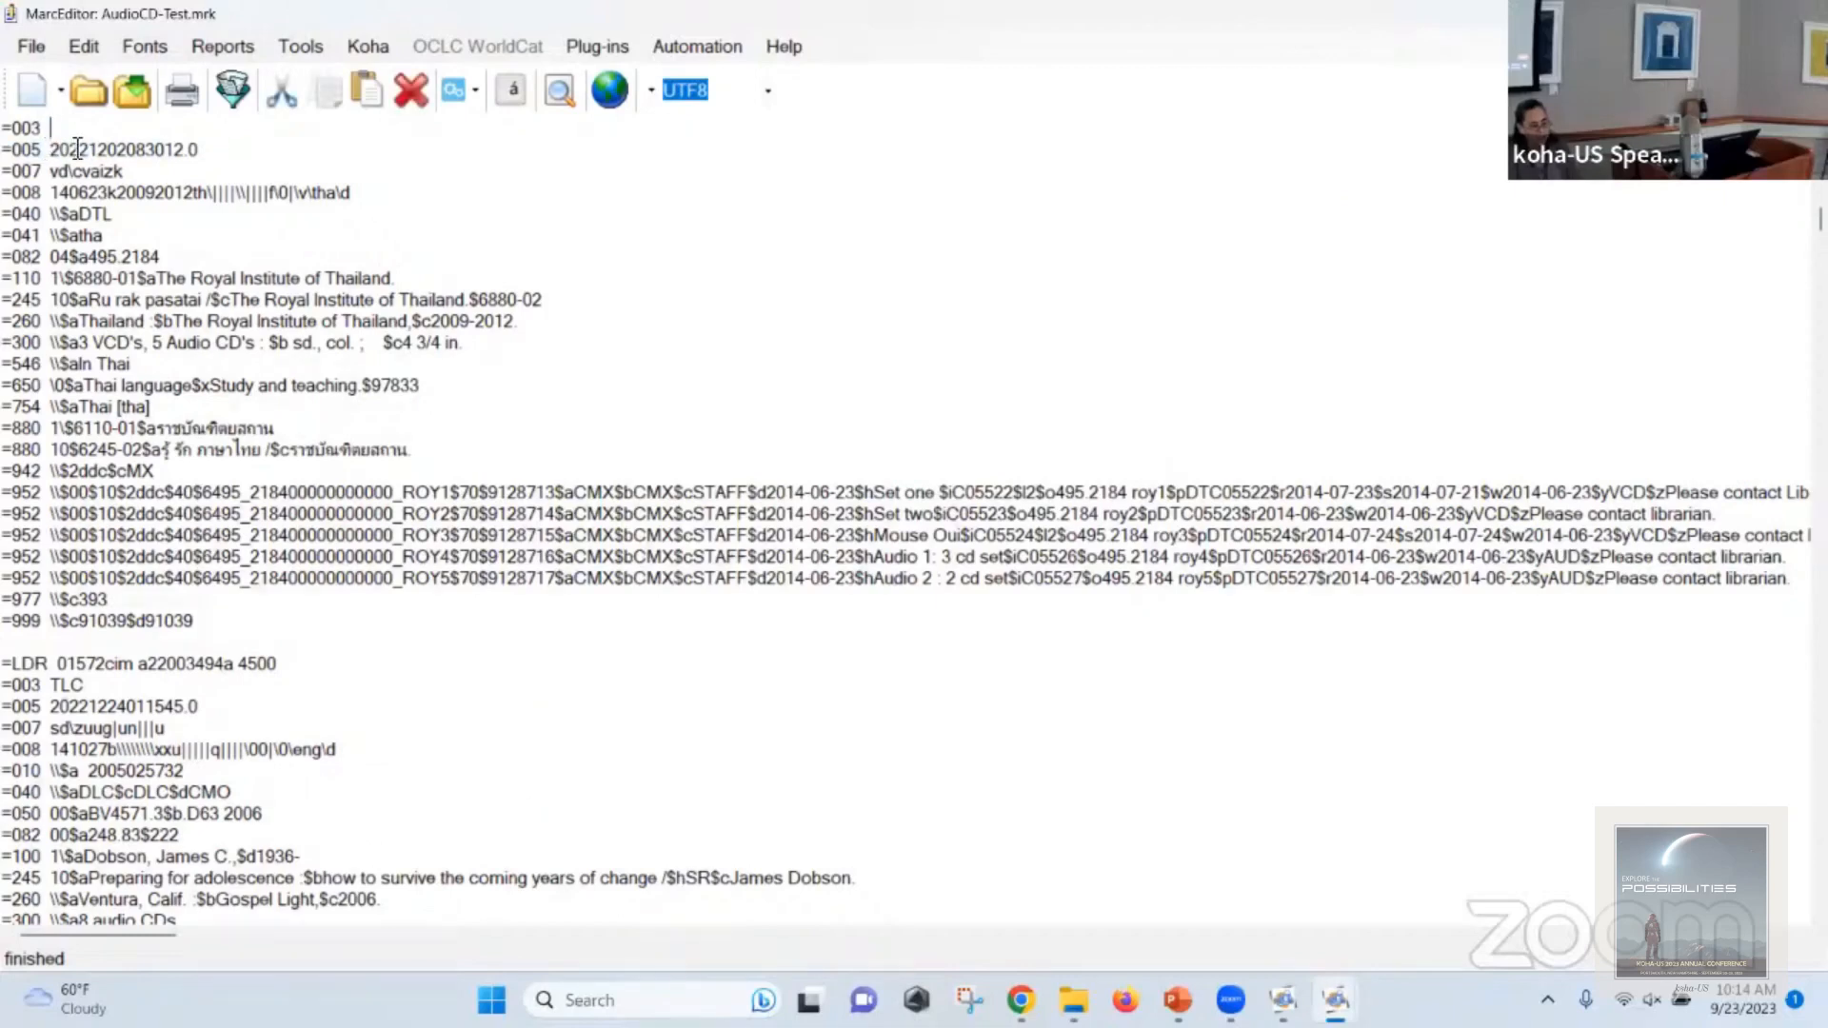
{"action": "type", "text": "LC"}
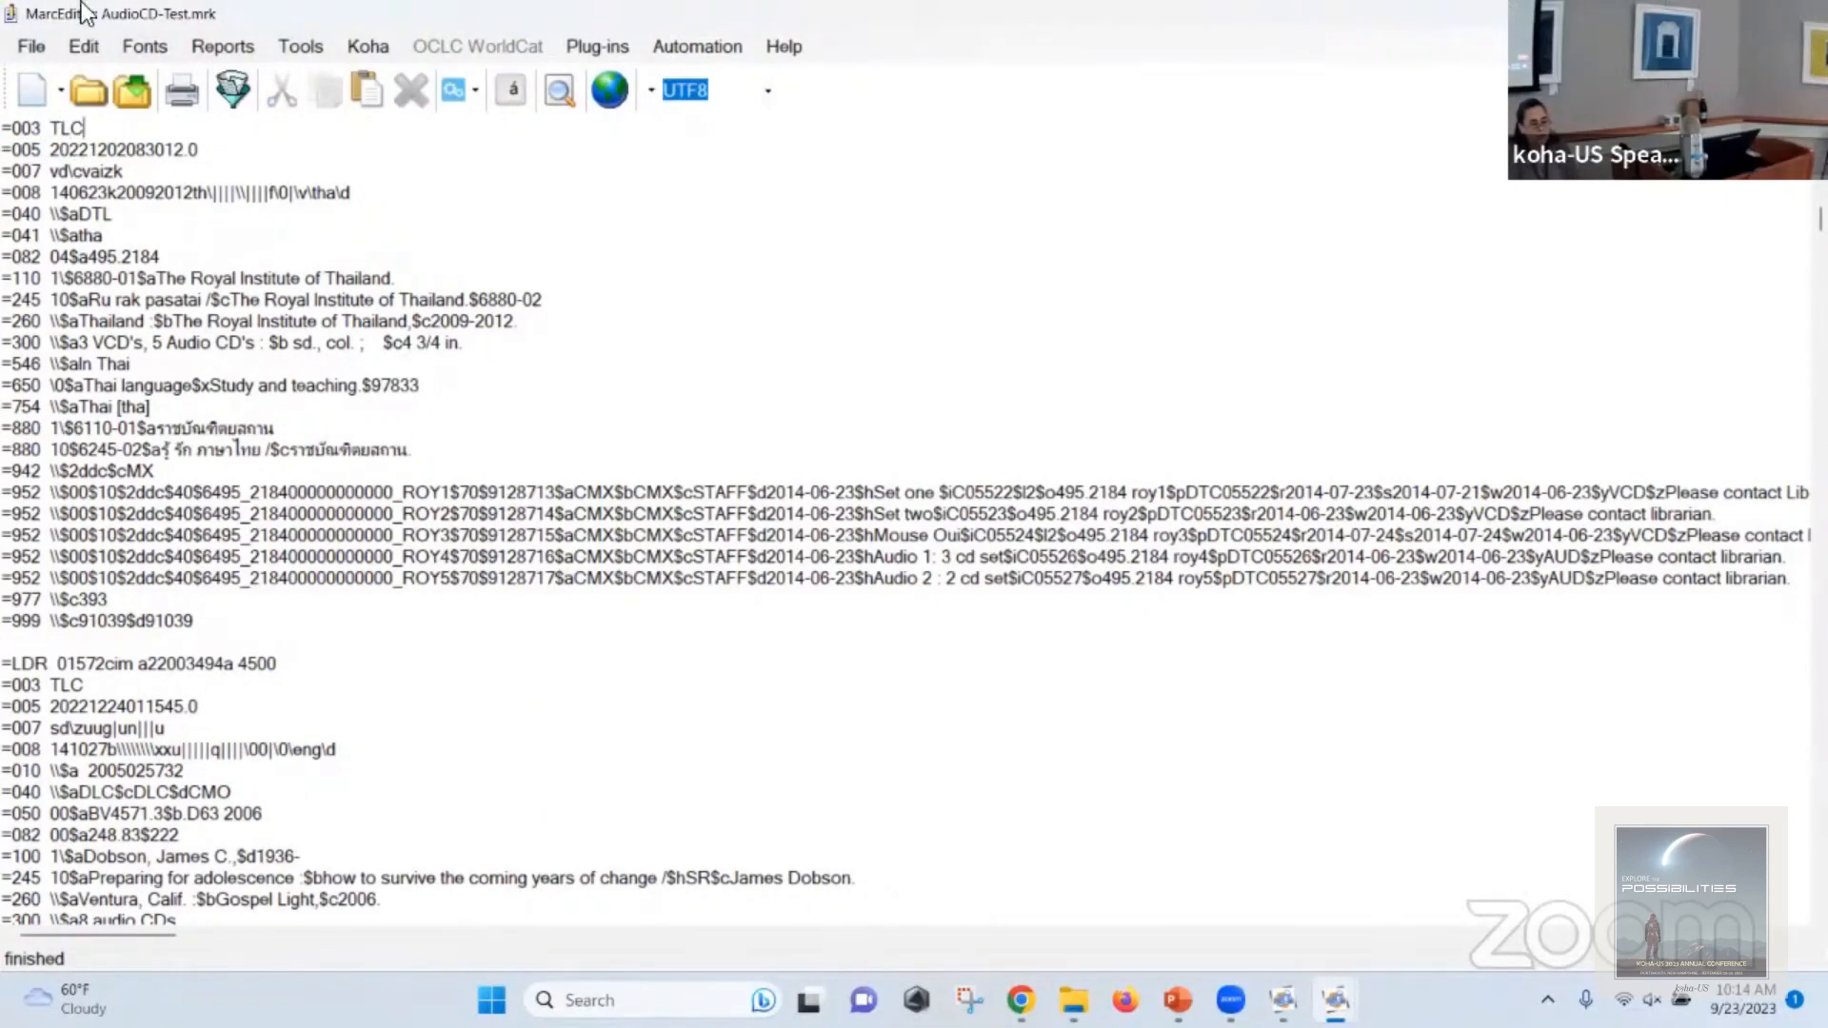
{"action": "left_click", "coordinate": [139, 67]}
{"action": "left_click", "coordinate": [301, 53]}
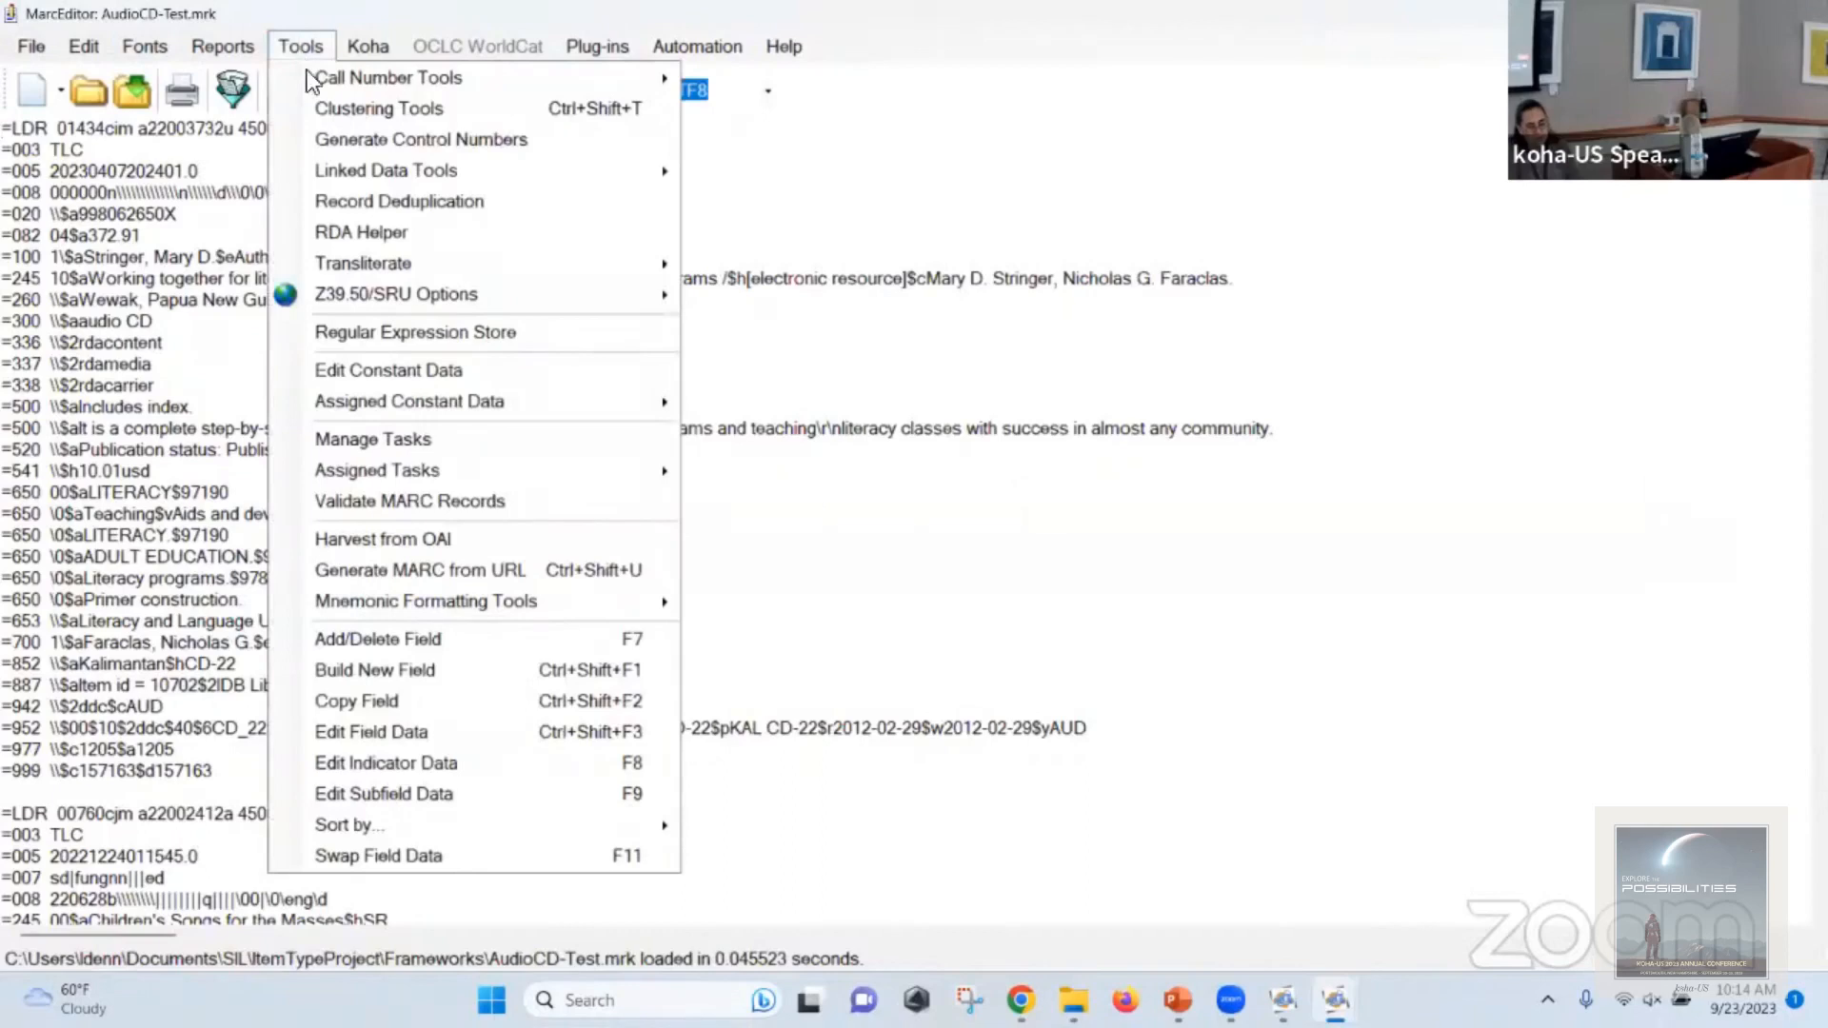
{"action": "left_click", "coordinate": [144, 531]}
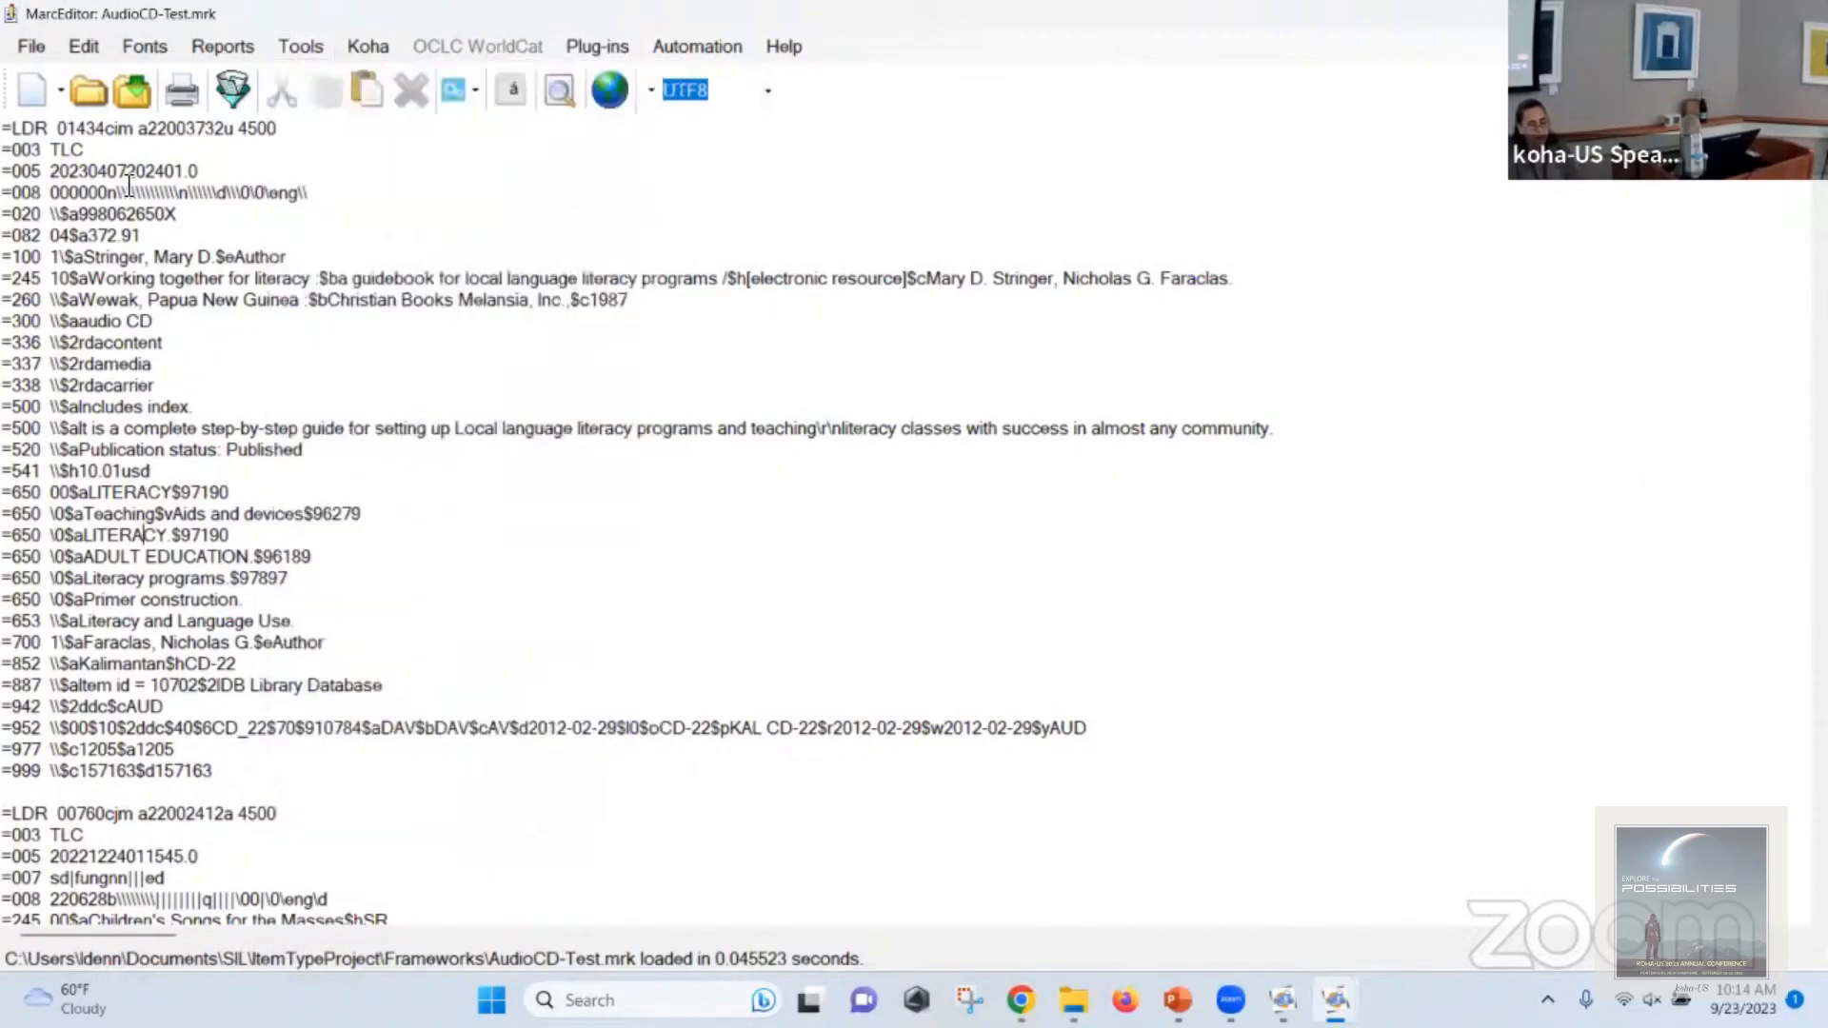
{"action": "left_click", "coordinate": [87, 105]}
{"action": "left_click", "coordinate": [831, 559]}
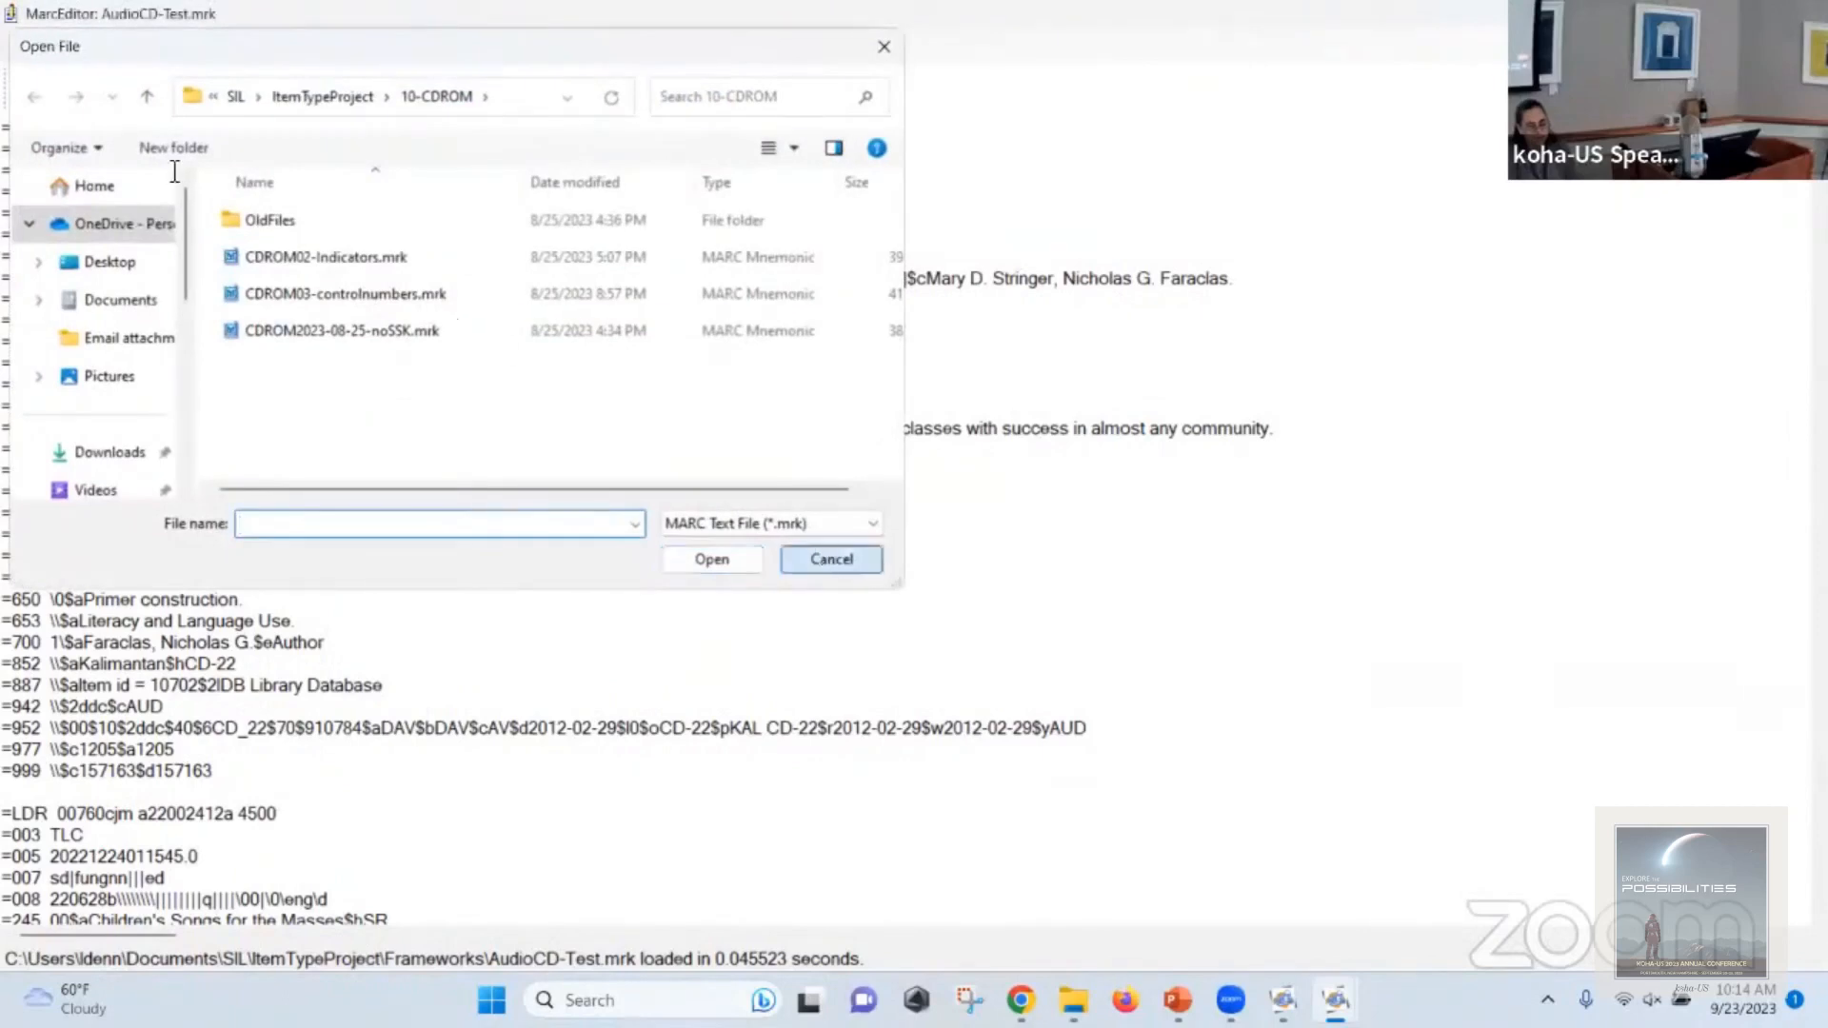
Save the edited records in AudioCD-Test.mrk.
{"action": "left_click", "coordinate": [31, 46]}
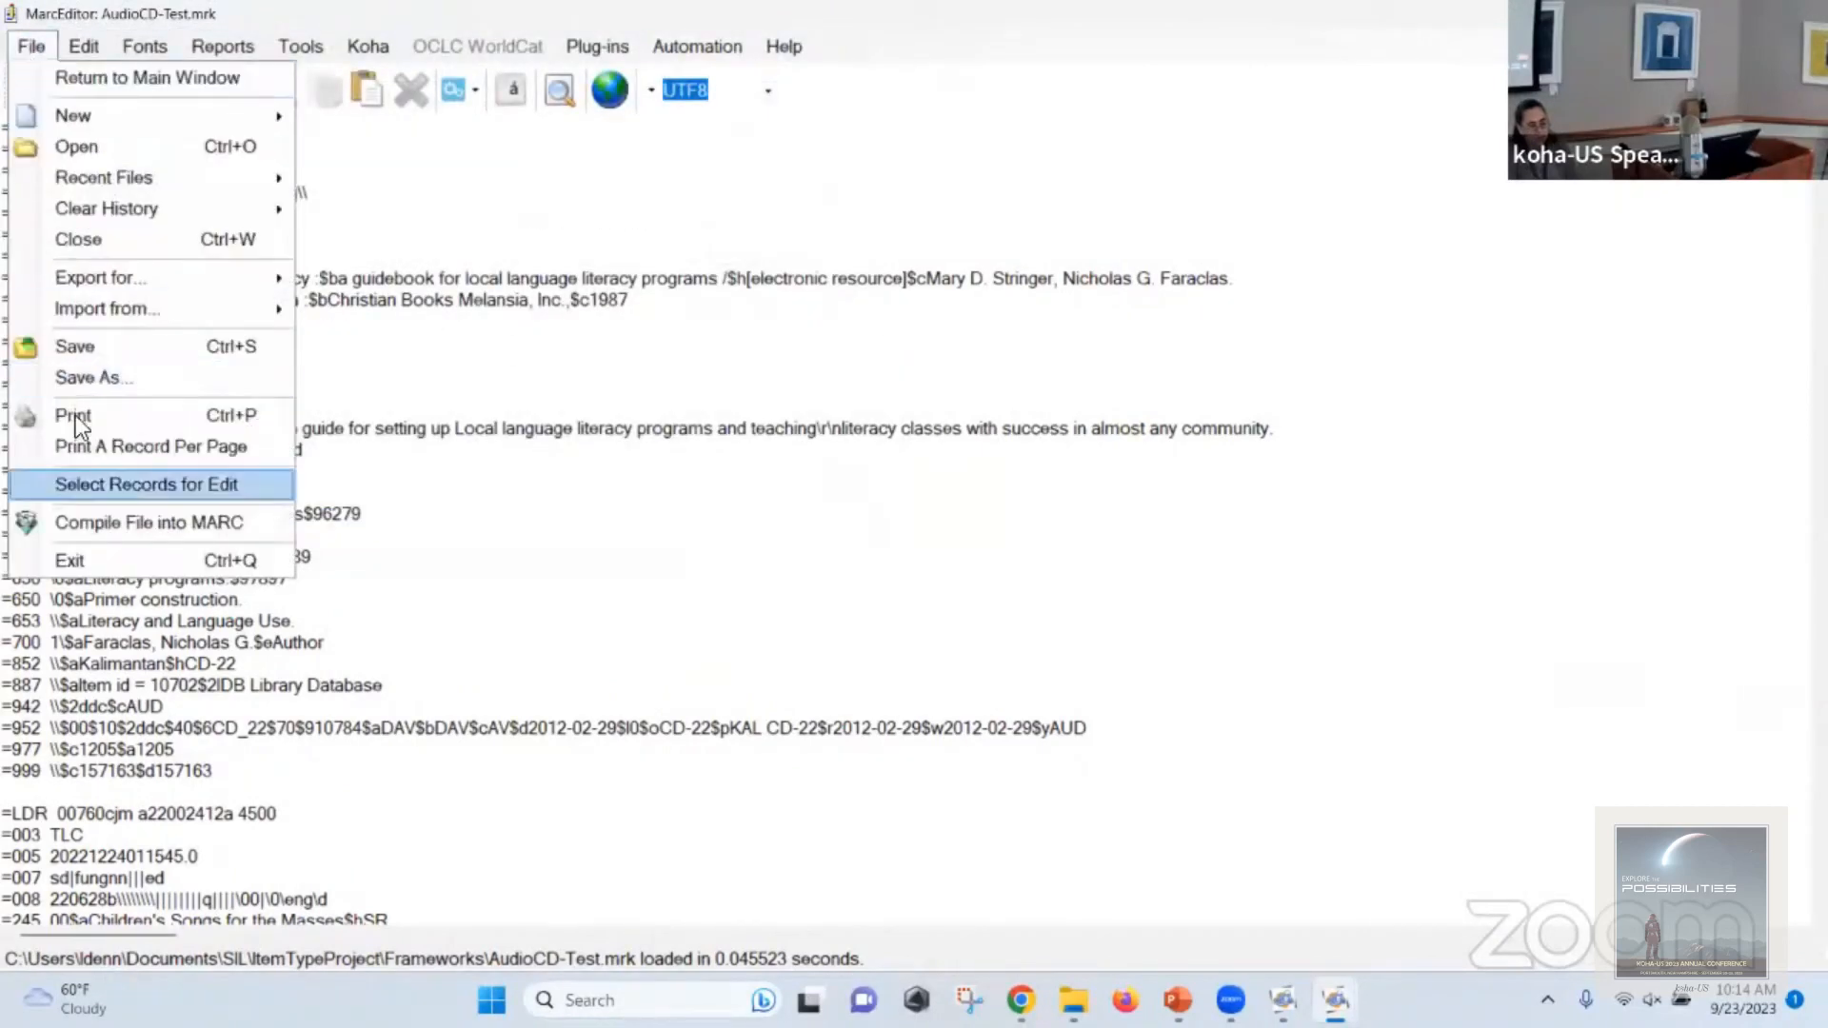
{"action": "left_click", "coordinate": [392, 393]}
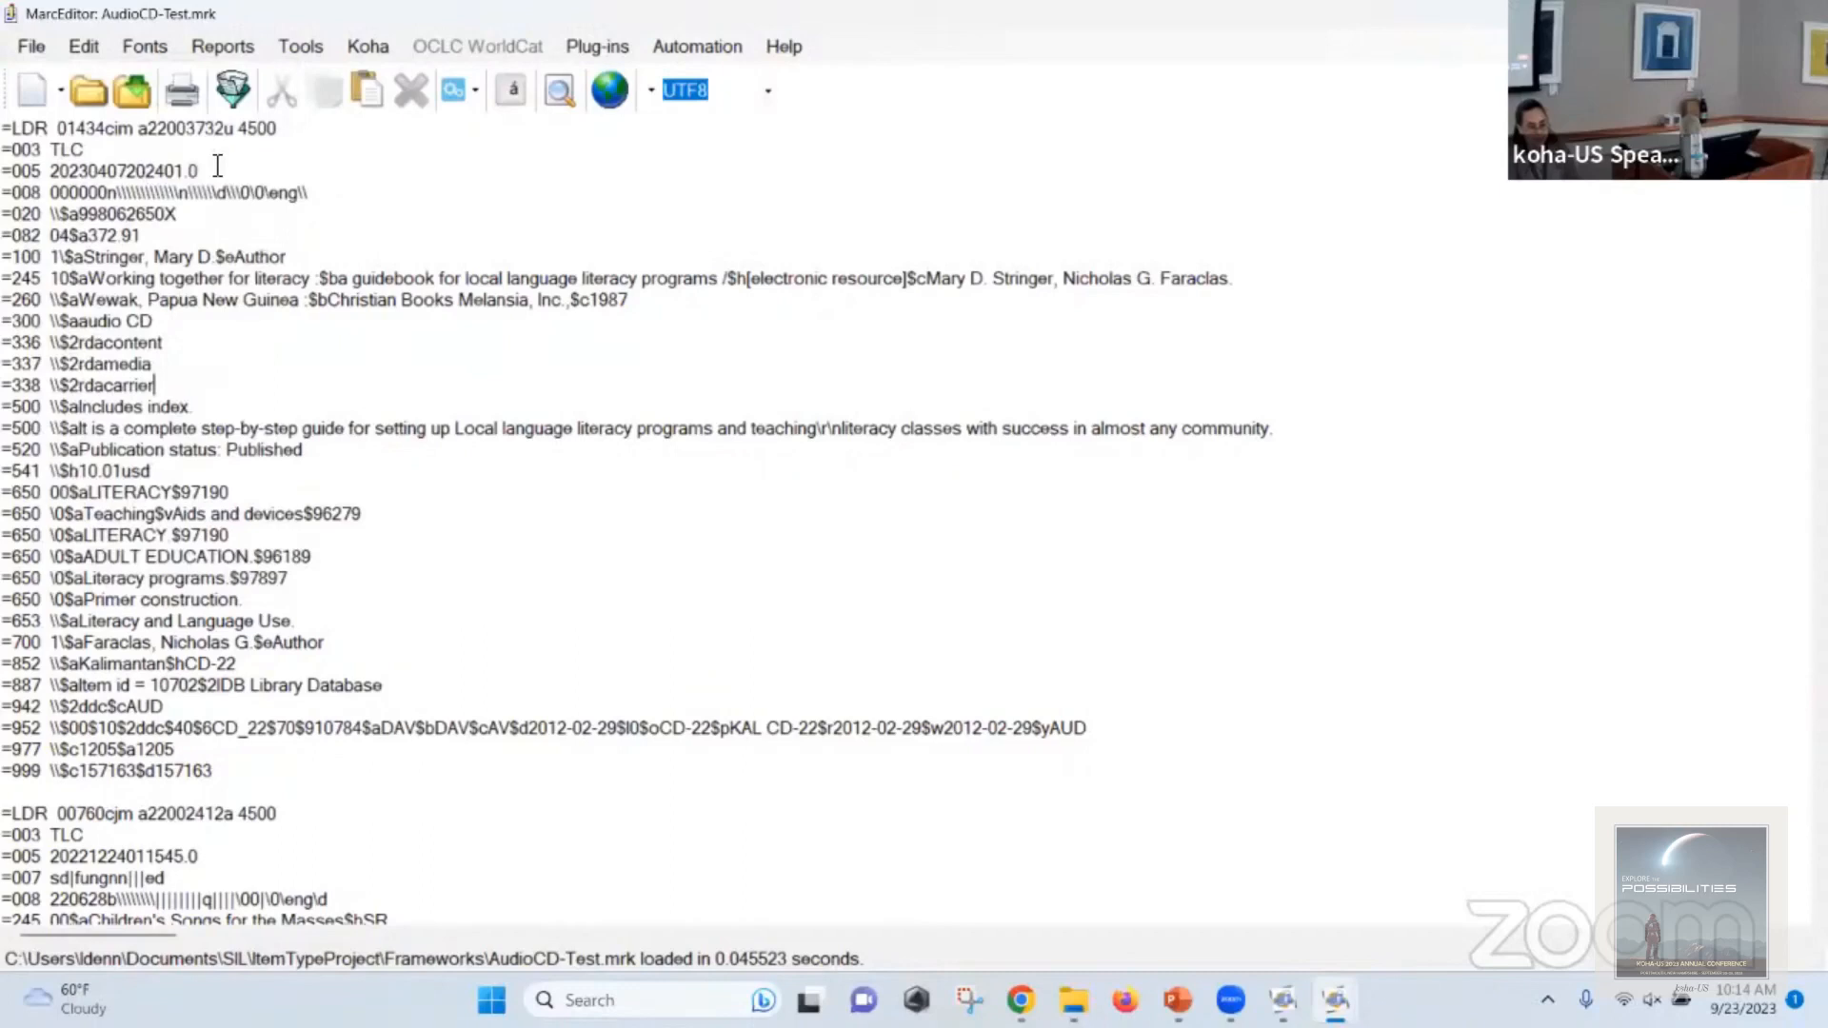
{"action": "left_click", "coordinate": [132, 89]}
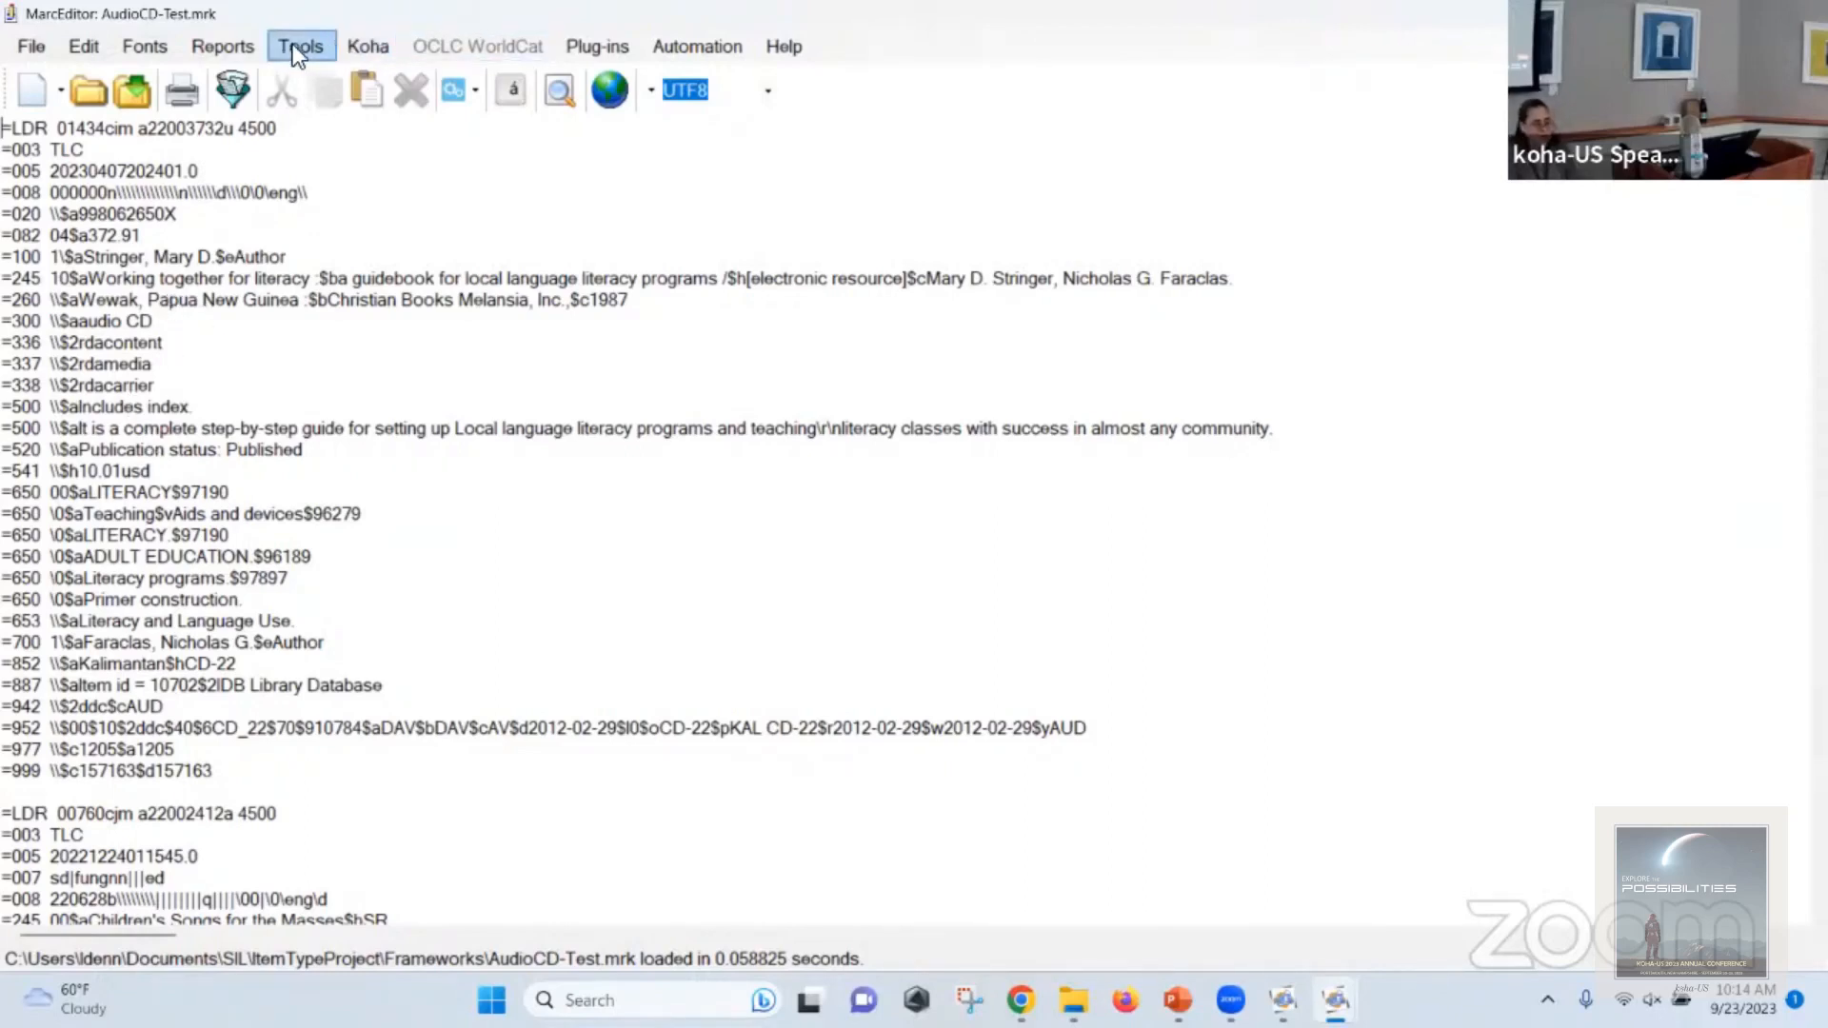
Search the Audio CD records for all occurrences of =590.
{"action": "key", "text": "ctrl+f"}
{"action": "type", "text": "=590"}
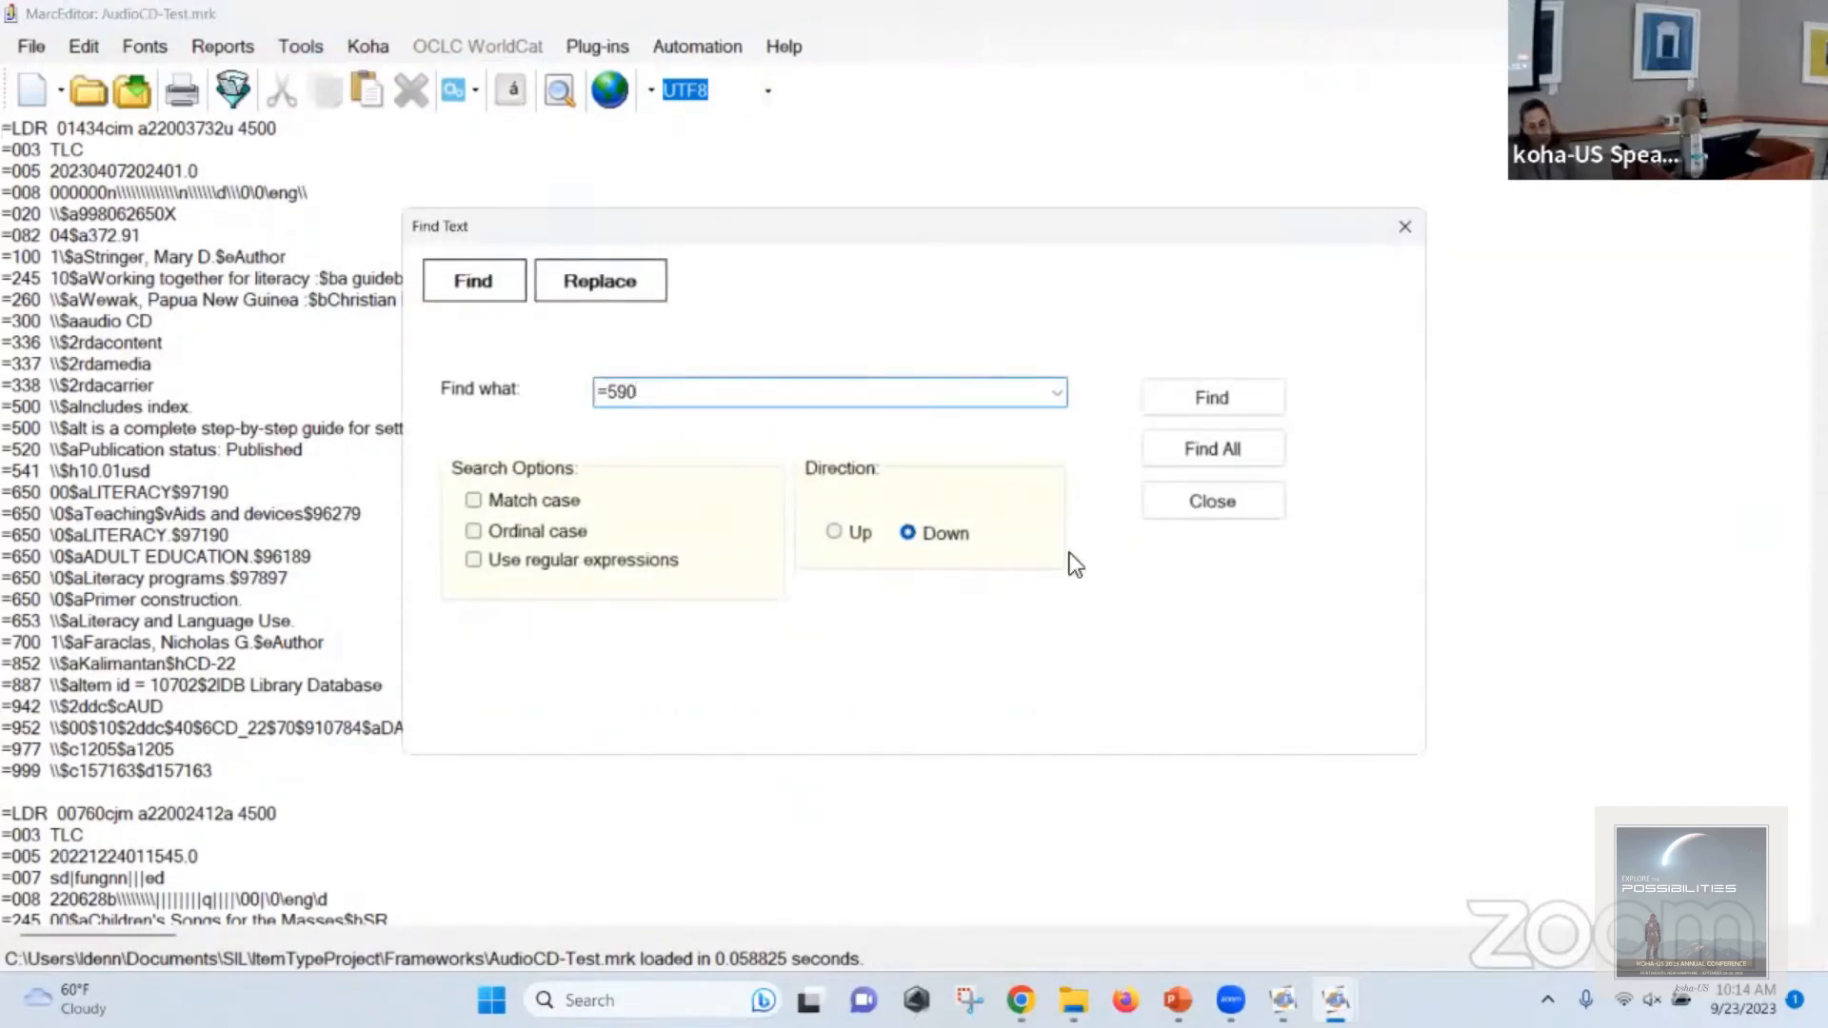
{"action": "left_click", "coordinate": [1211, 449]}
{"action": "key", "text": "Return"}
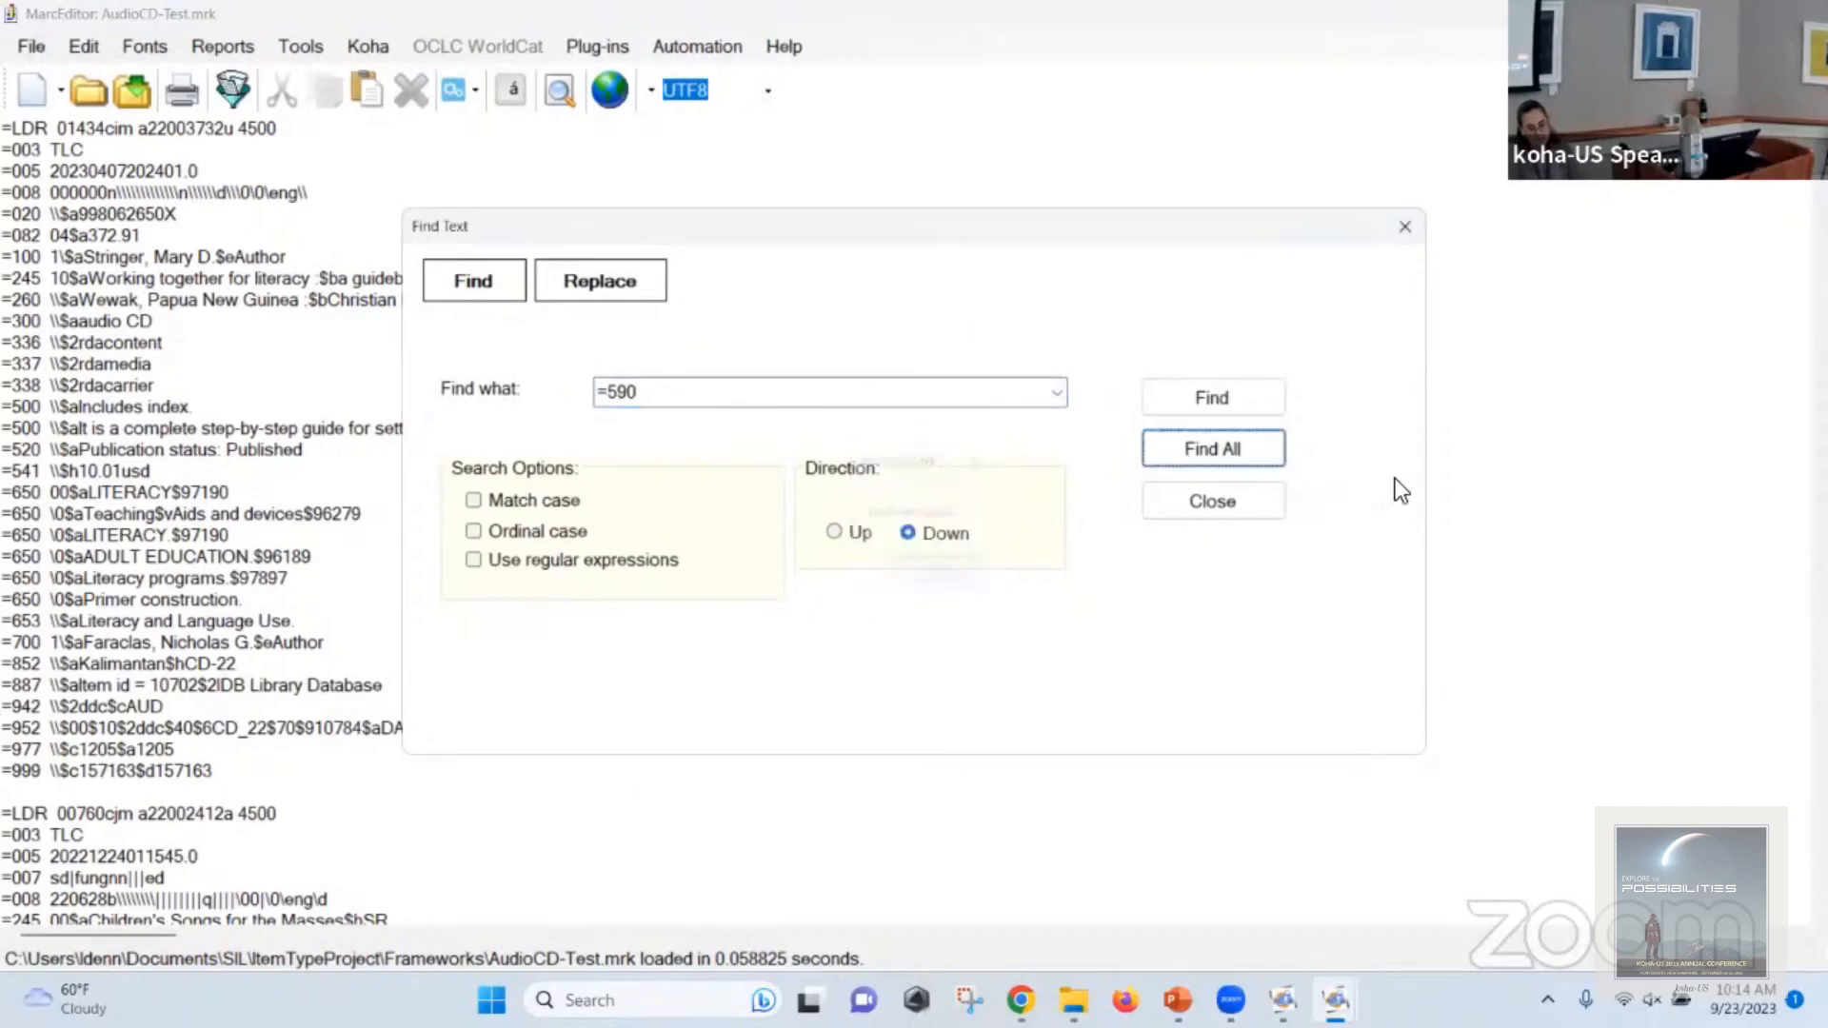
{"action": "left_click", "coordinate": [1212, 501]}
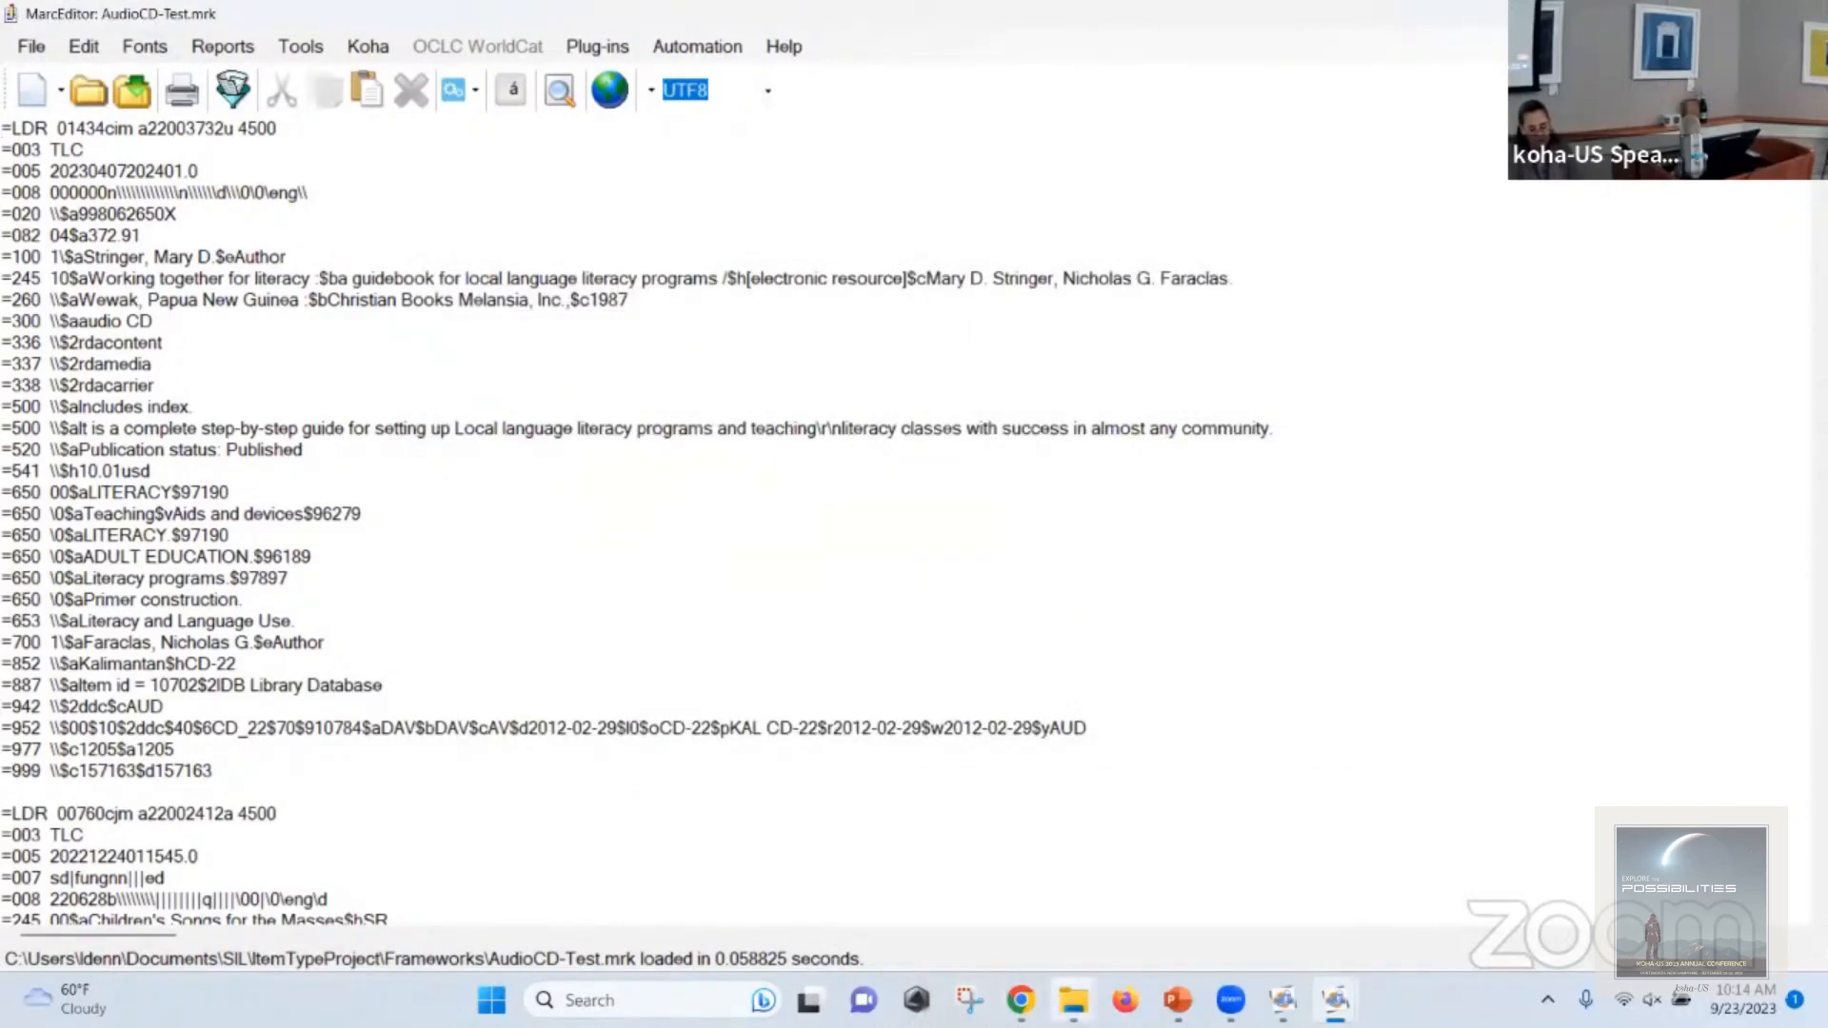
Switch to the ItemTypeProject window in File Explorer and open the IndonesiaLibraries folder inside 07LibraryBookEdits.
{"action": "mouse_move", "coordinate": [1073, 1000]}
{"action": "left_click", "coordinate": [1199, 862]}
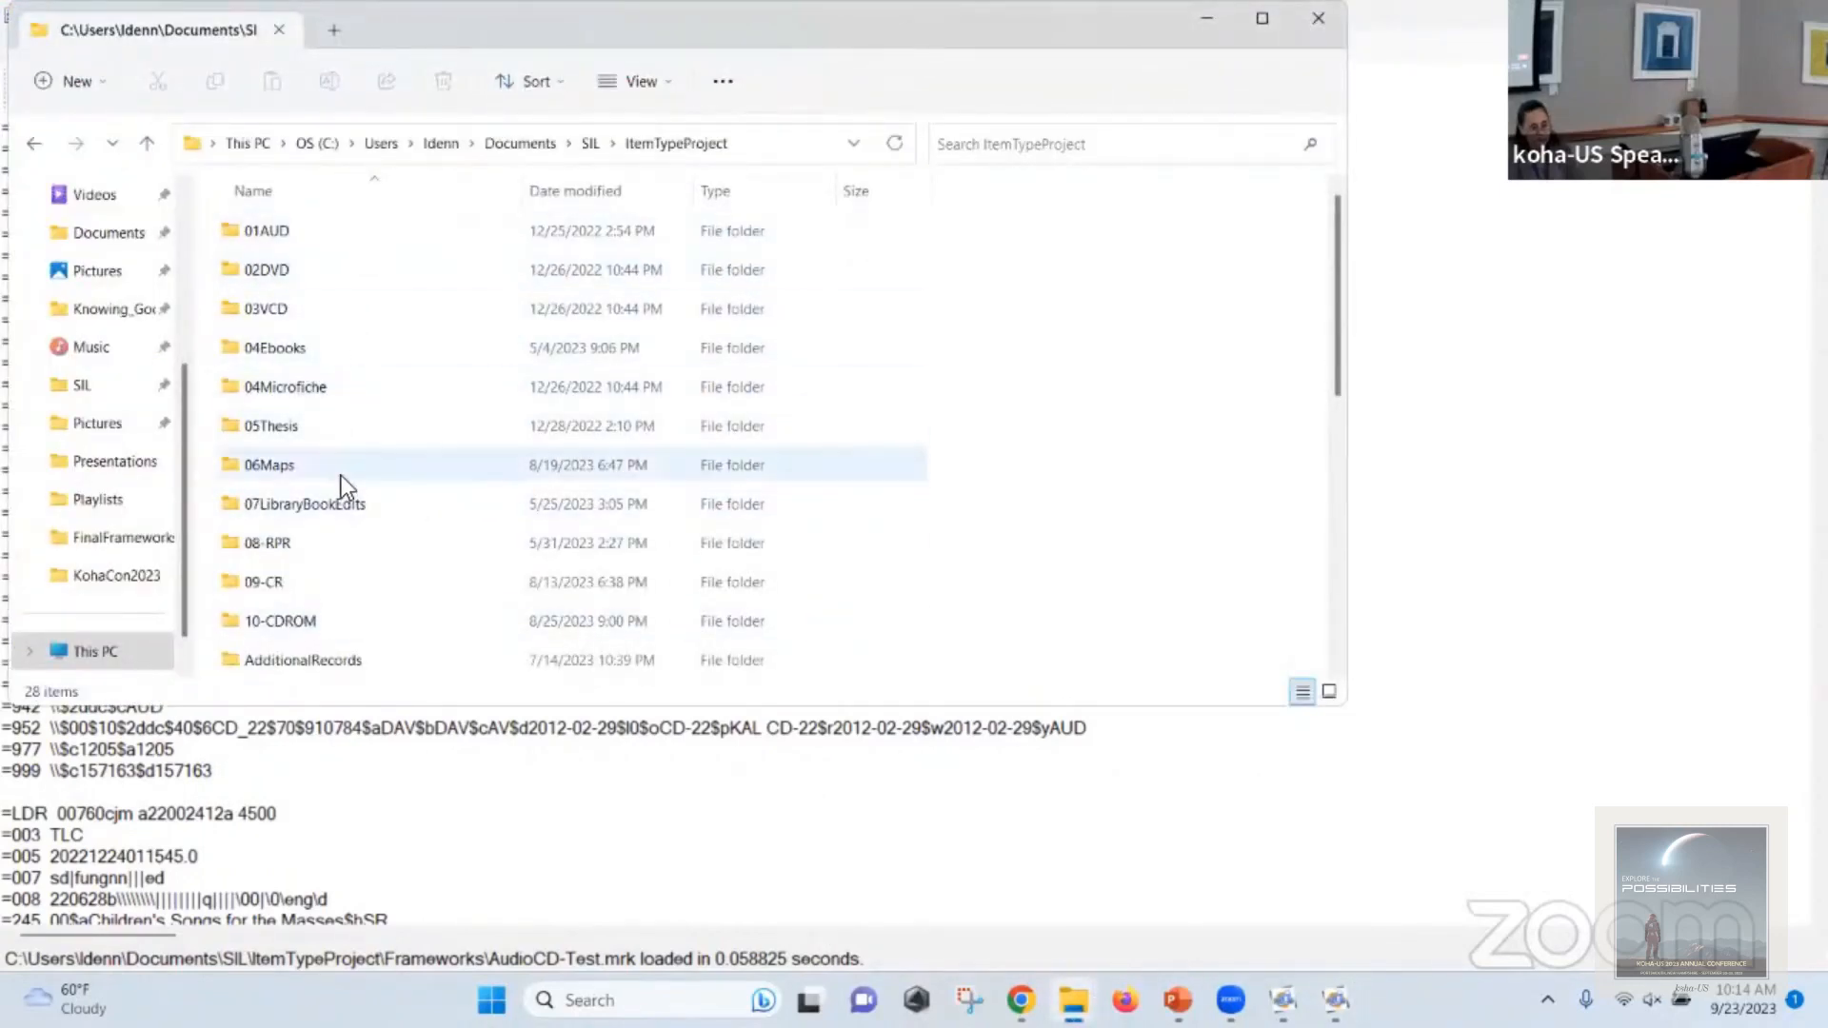
{"action": "double_click", "coordinate": [344, 507]}
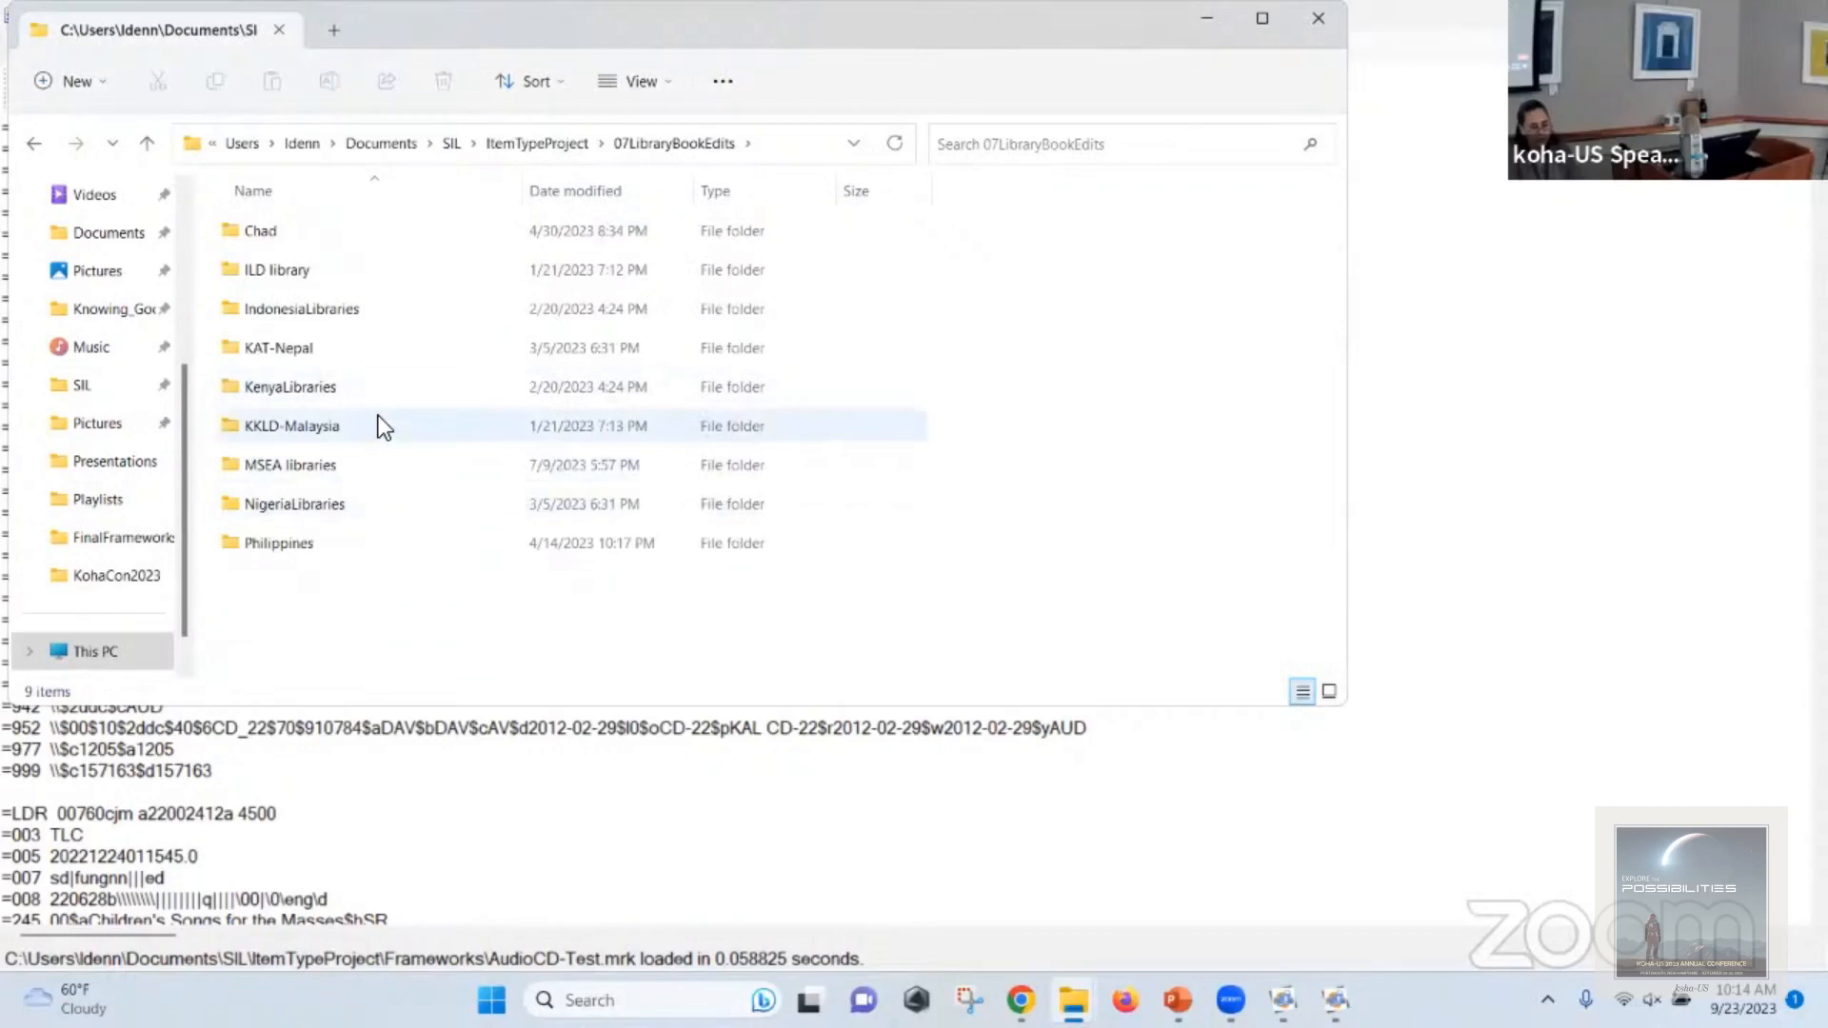
{"action": "double_click", "coordinate": [409, 304]}
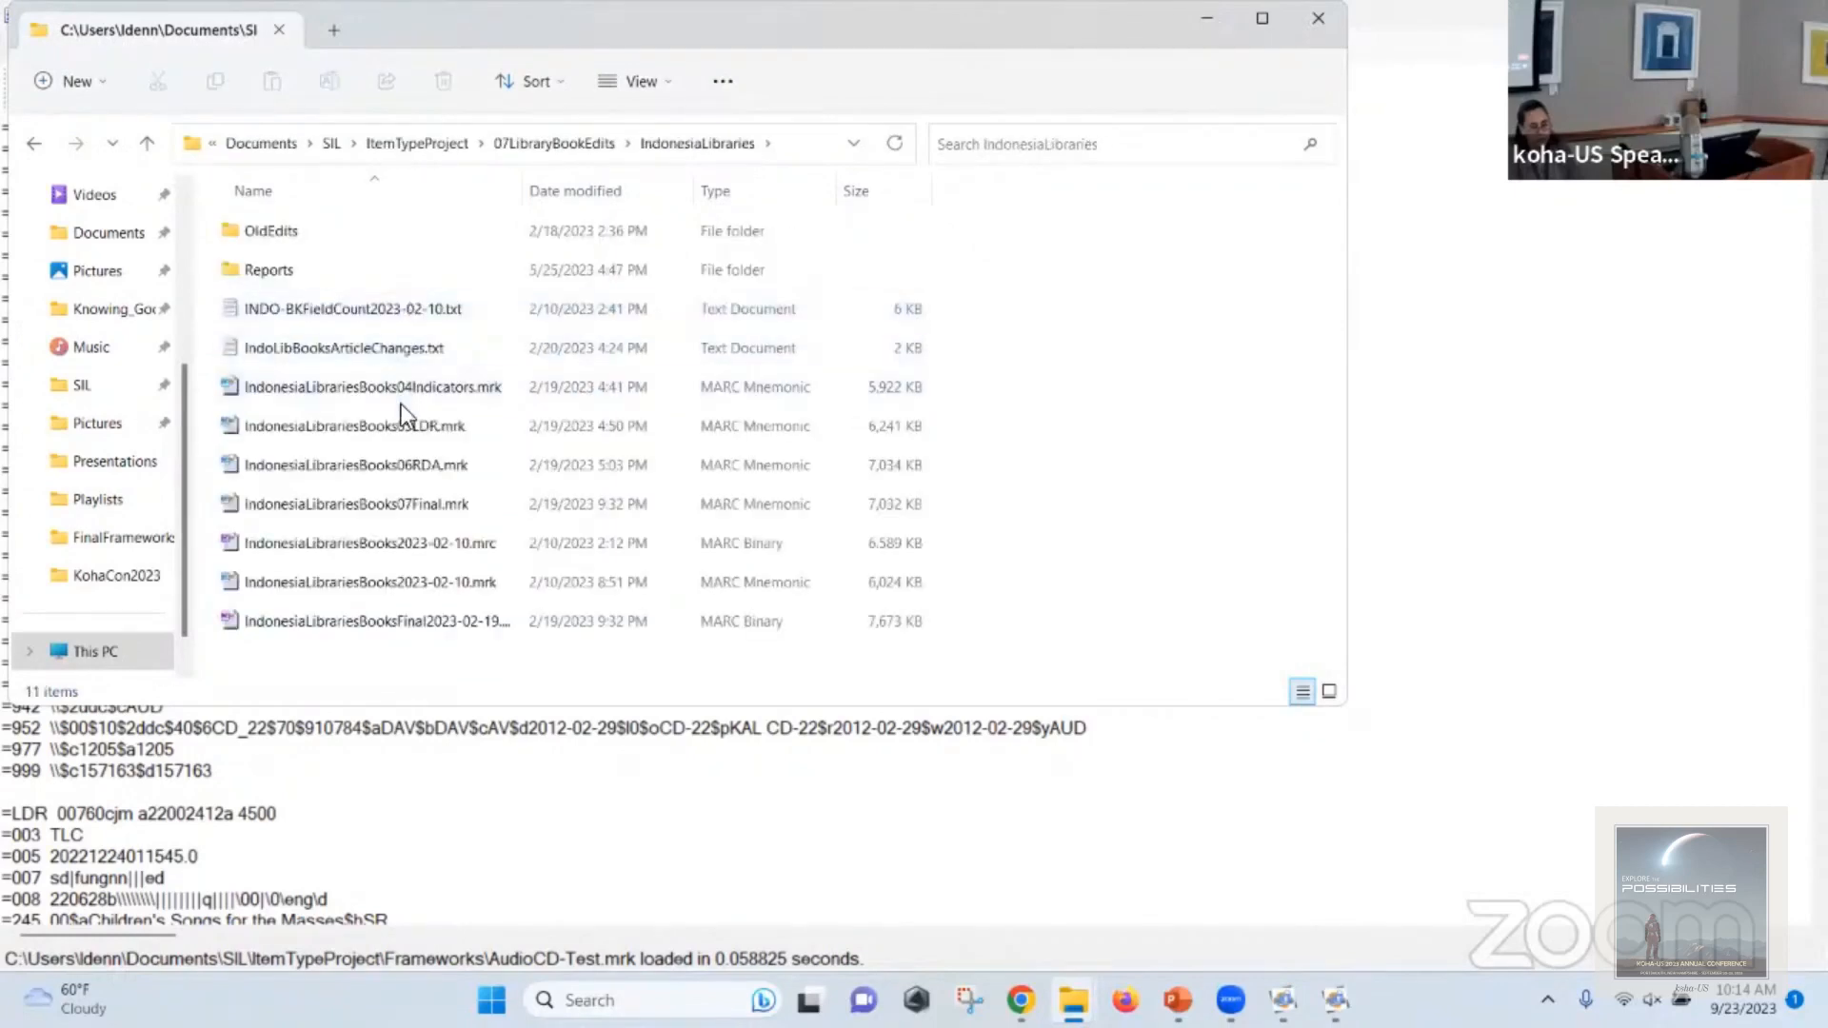
Open IndonesiaLibrariesBooks02-ISBN.mrk from the OldEdits folder and search it for all occurrences of =590.
{"action": "double_click", "coordinate": [385, 236]}
{"action": "double_click", "coordinate": [390, 274]}
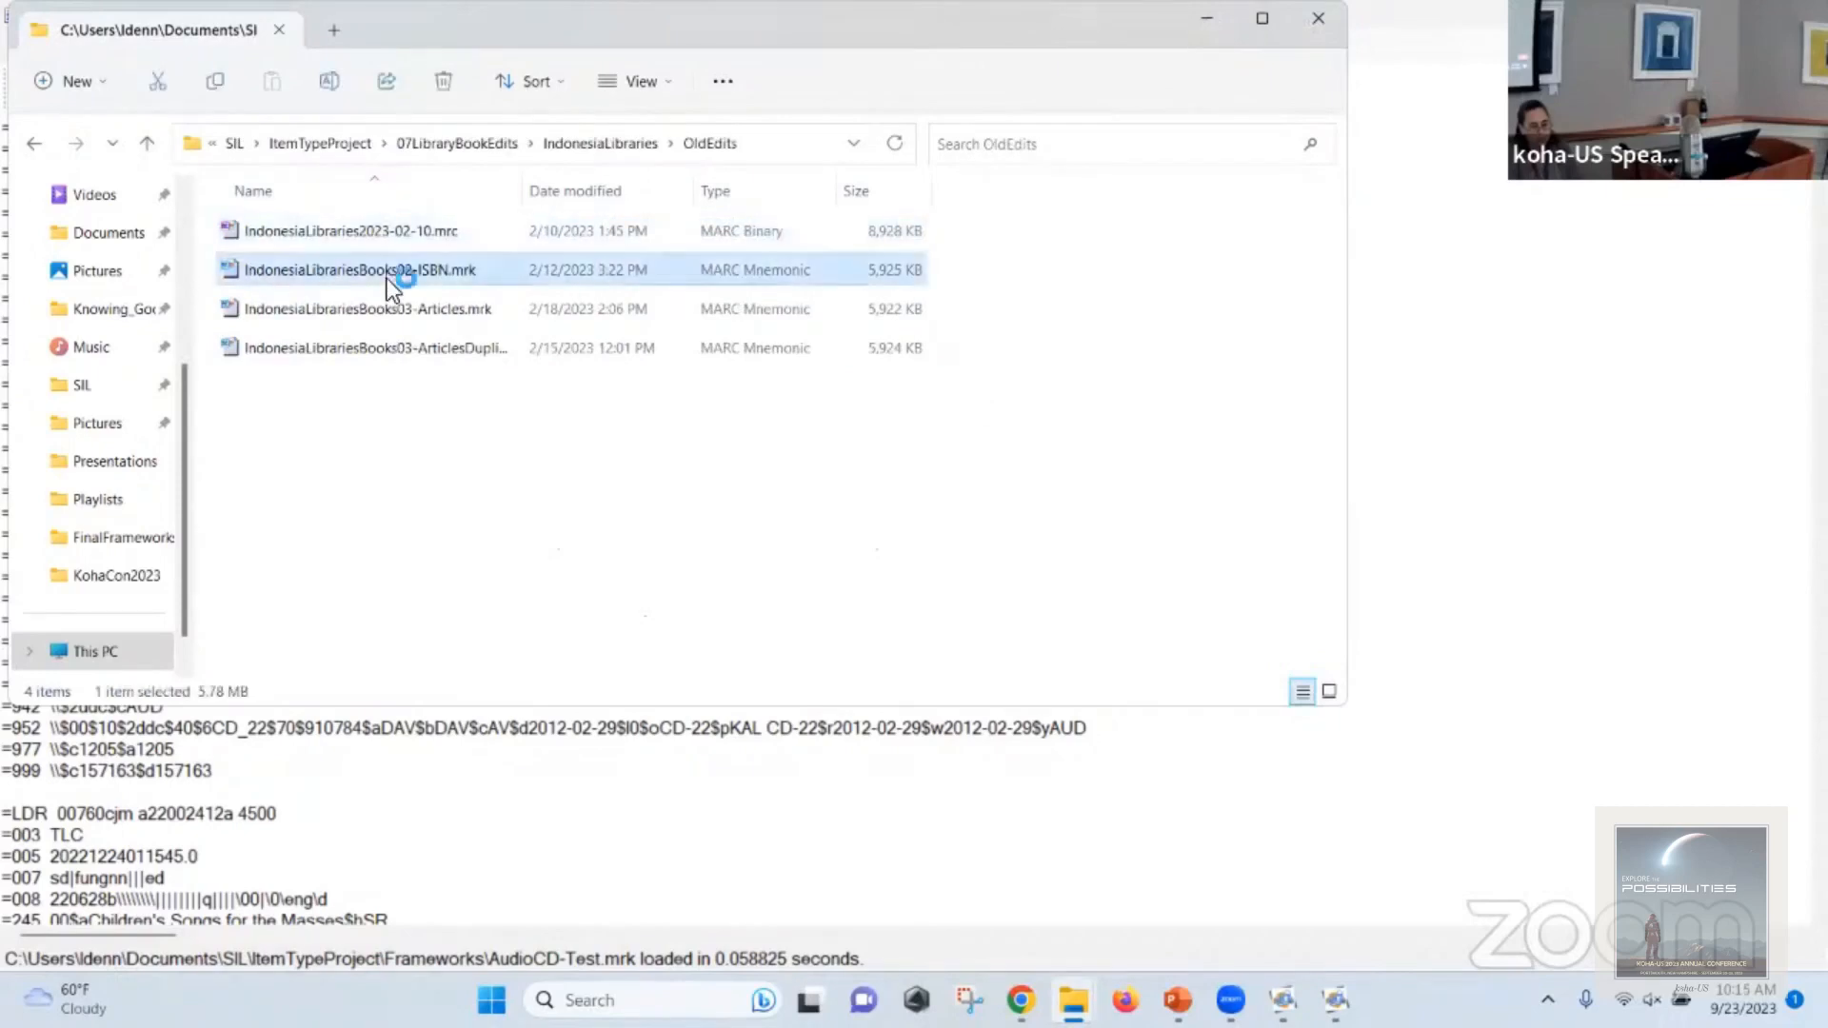
{"action": "key", "text": "ctrl+f"}
{"action": "type", "text": "=590"}
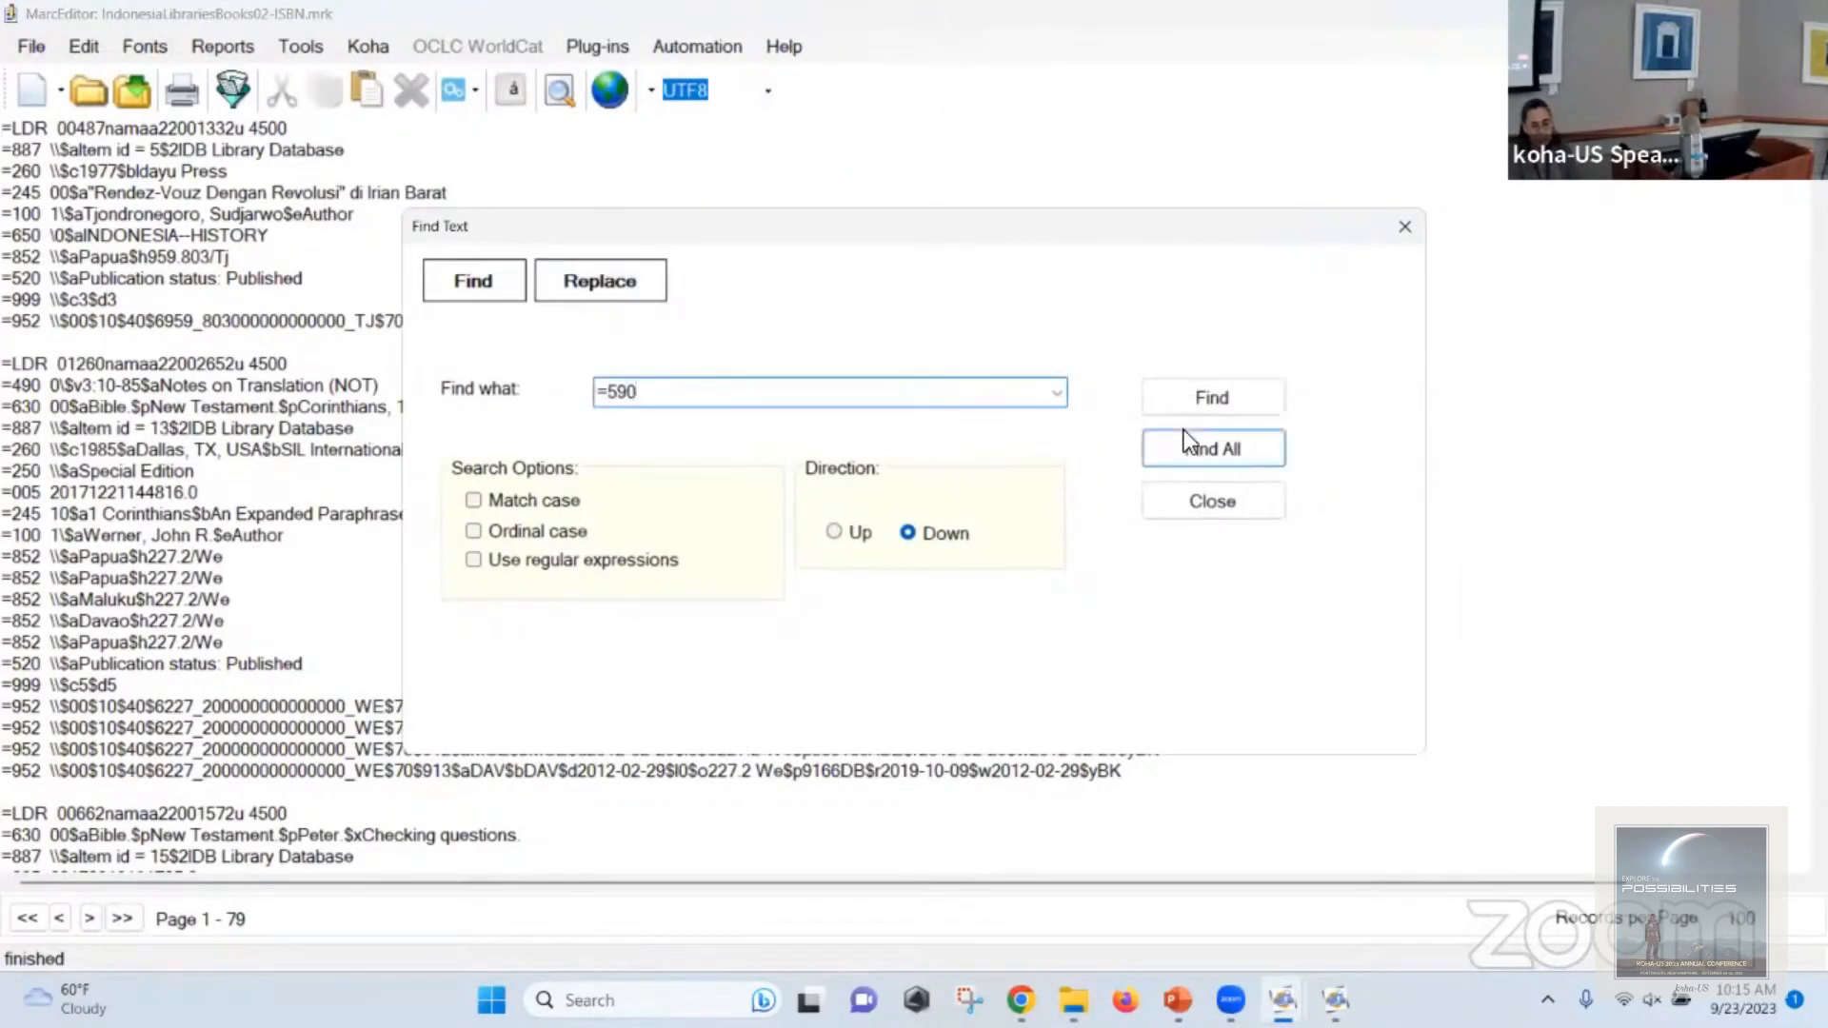
{"action": "left_click", "coordinate": [1243, 438]}
{"action": "left_click", "coordinate": [948, 569]}
Search IndonesiaLibrariesBooks02-ISBN.mrk for all occurrences of =591 and close the file.
{"action": "left_click", "coordinate": [746, 400]}
{"action": "left_click", "coordinate": [747, 400]}
{"action": "key", "text": "BackSpace"}
{"action": "type", "text": "1"}
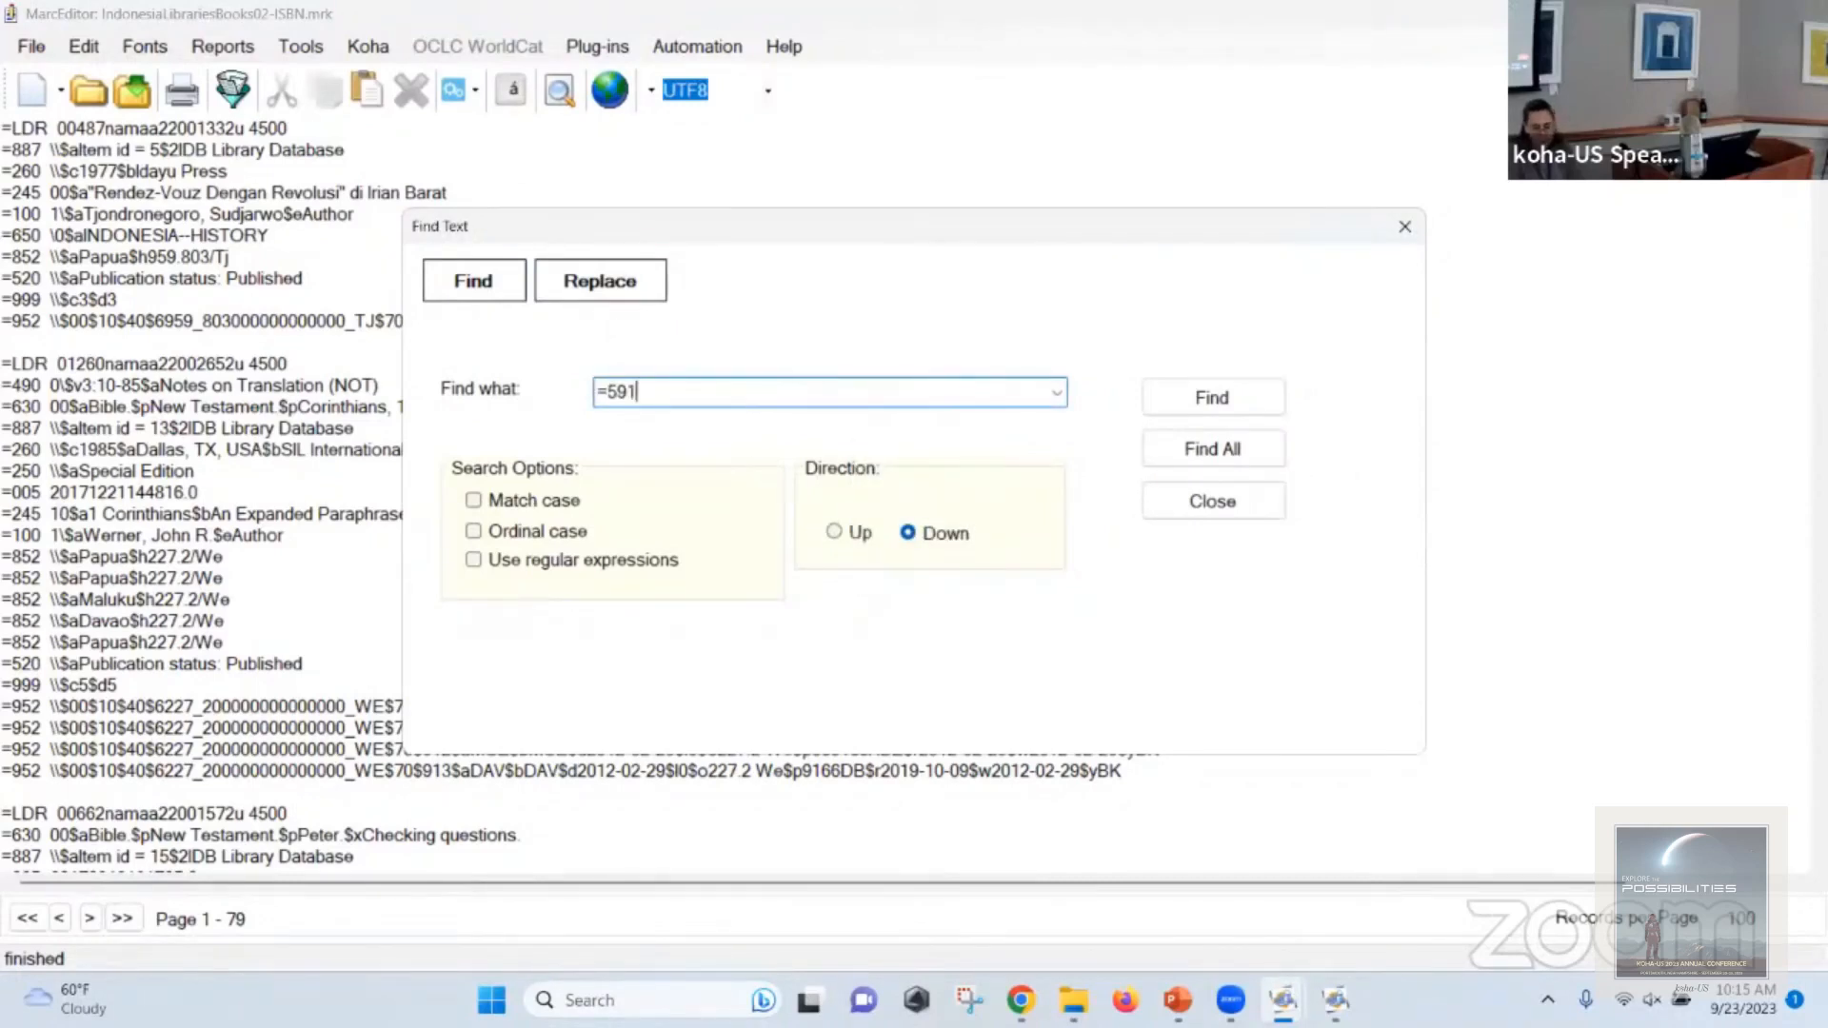
{"action": "left_click", "coordinate": [1212, 449]}
{"action": "left_click", "coordinate": [935, 570]}
{"action": "left_click", "coordinate": [1217, 503]}
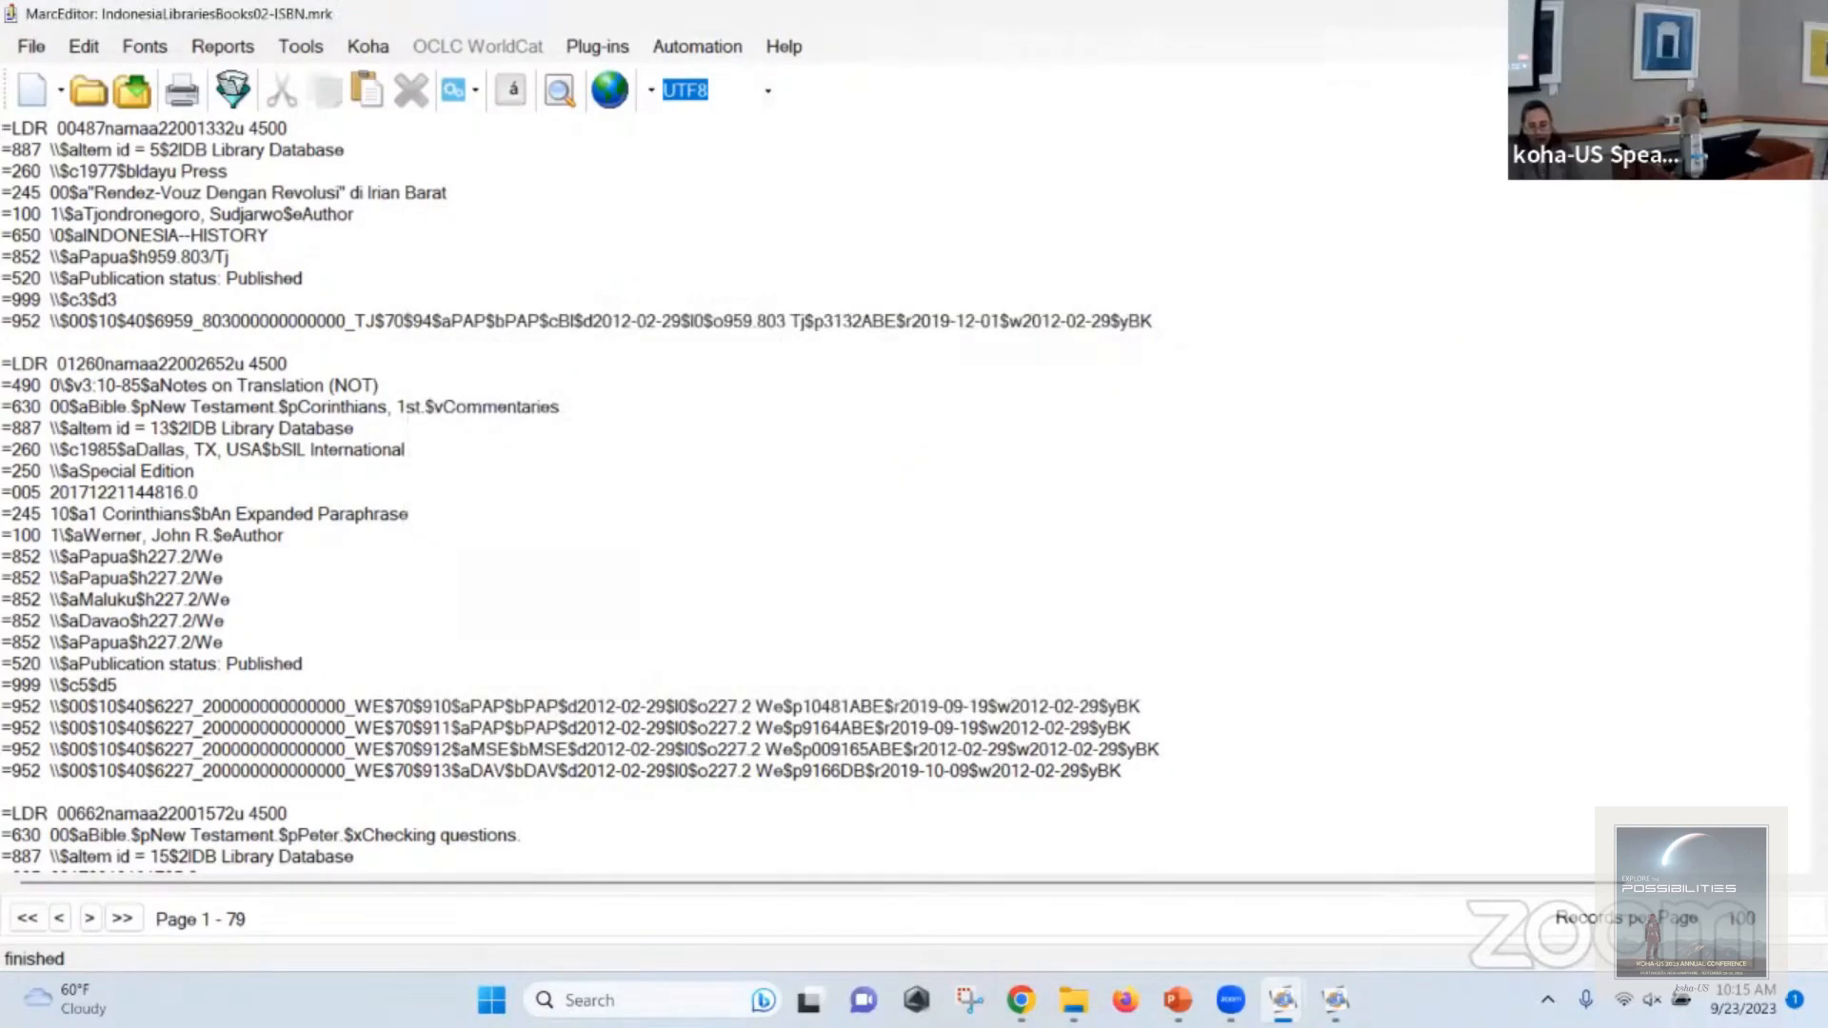
{"action": "left_click", "coordinate": [1798, 14]}
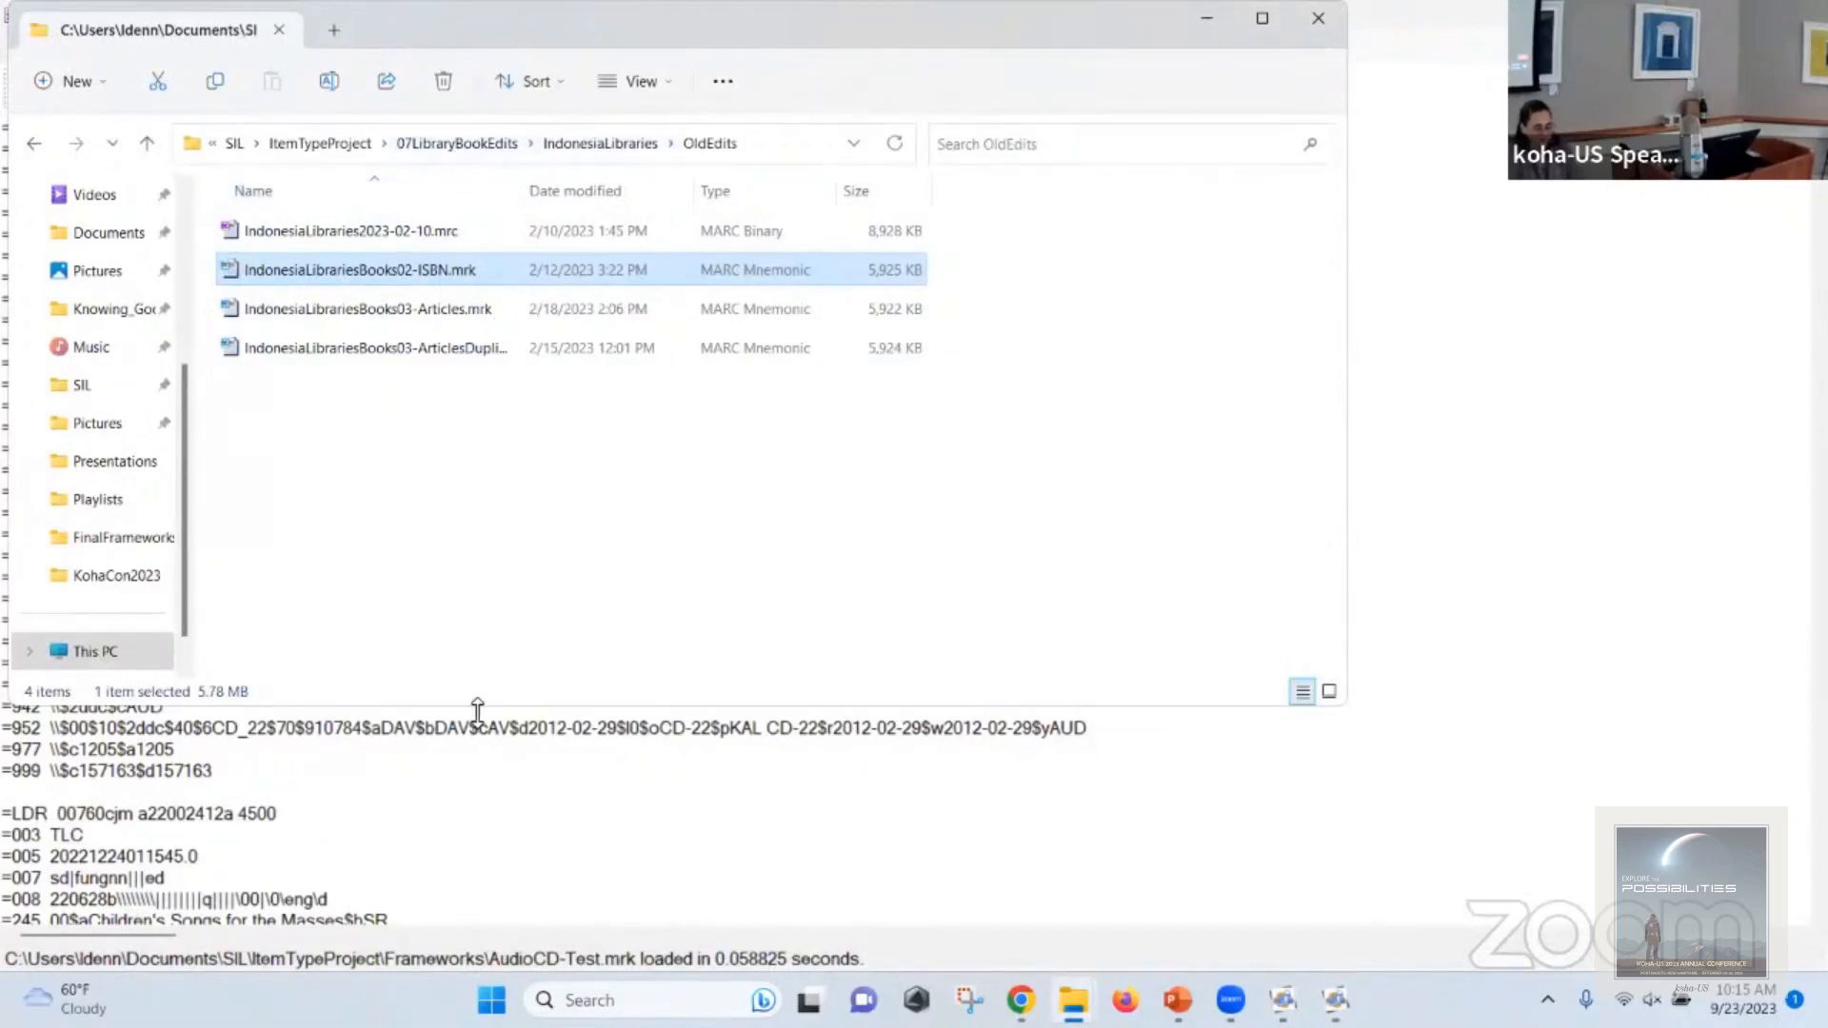
Return to AudioCD-Test.mrk, highlight the first record's 337 and 336 fields and close the leftover =003 search results.
{"action": "left_click", "coordinate": [508, 777]}
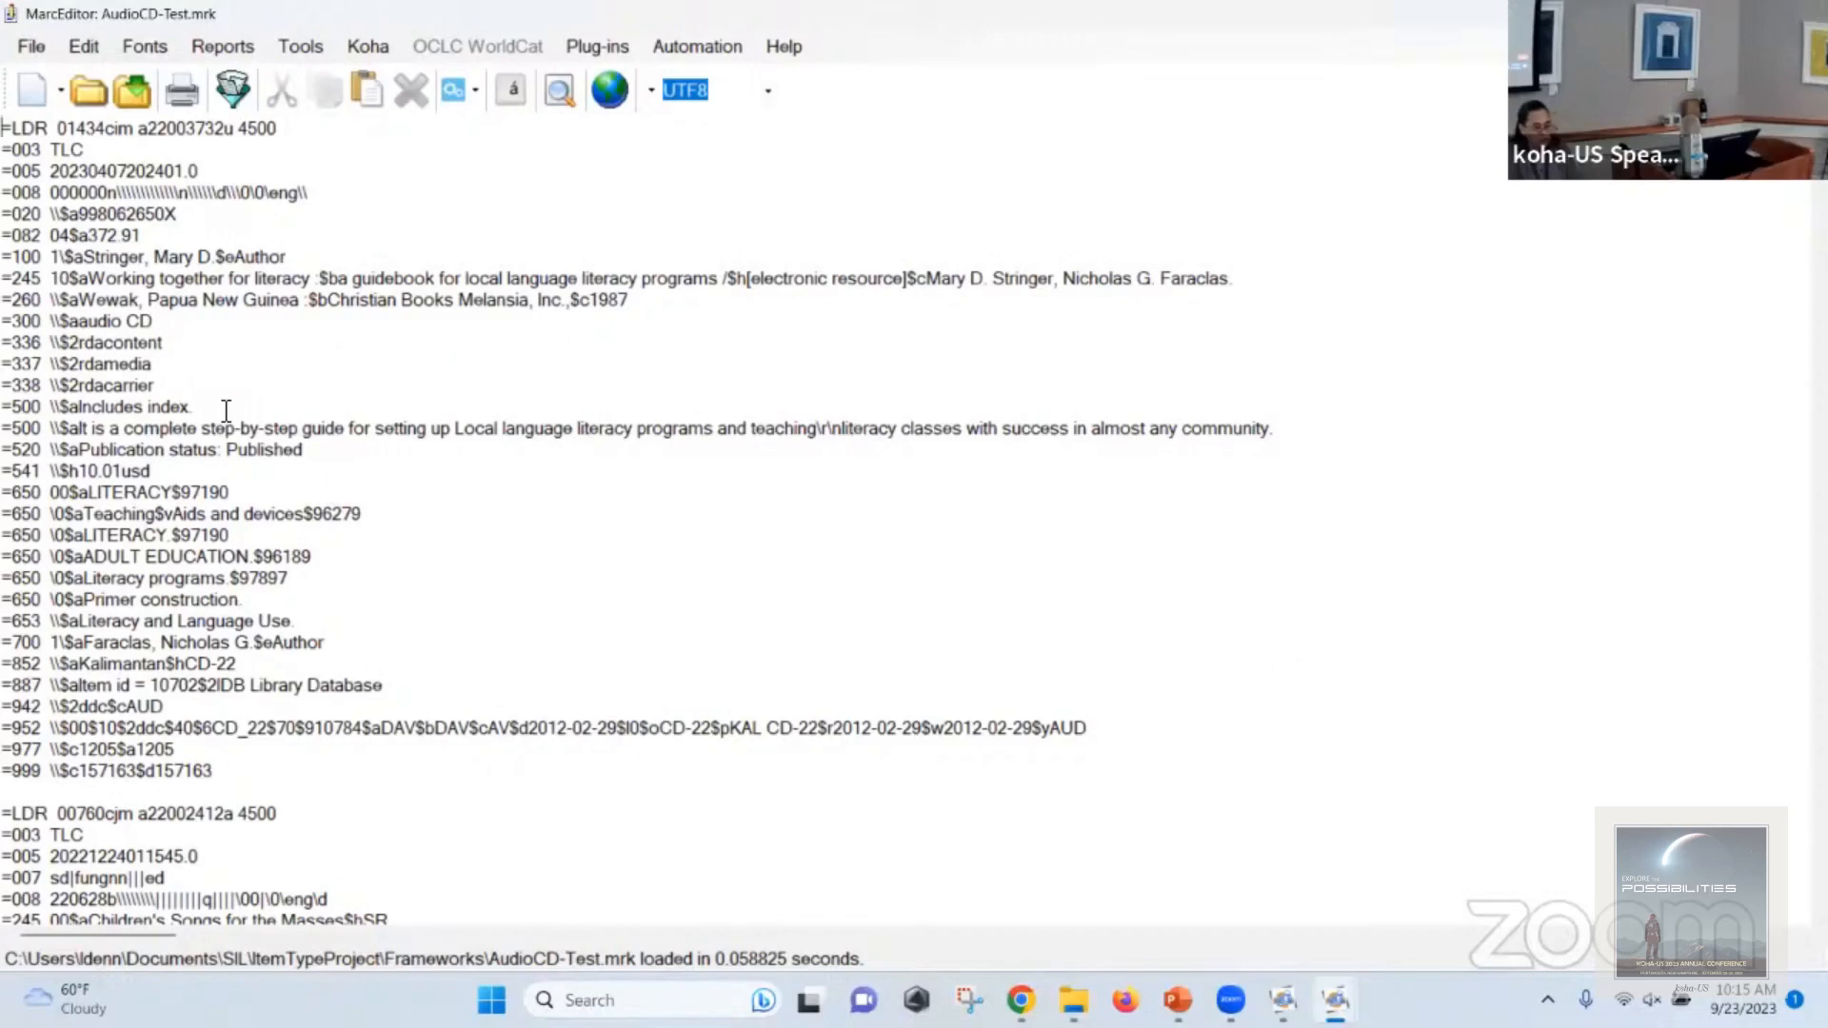
{"action": "triple_click", "coordinate": [188, 364]}
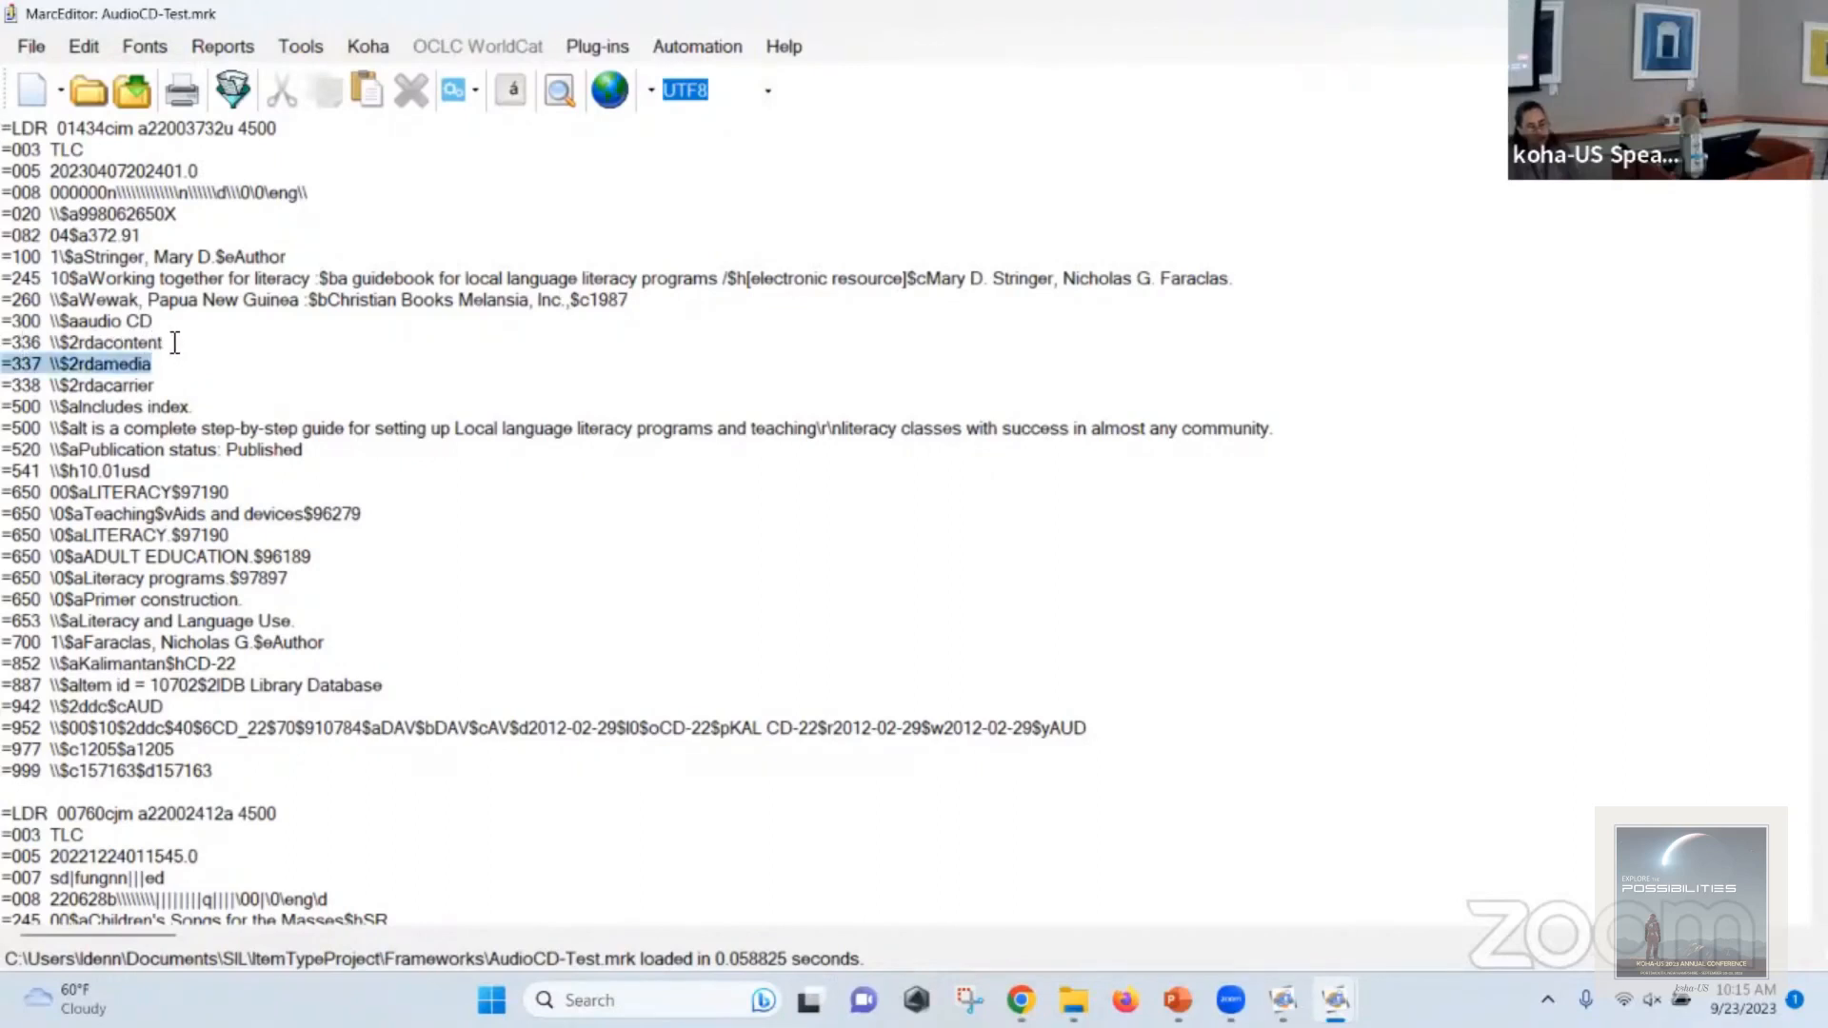
{"action": "triple_click", "coordinate": [168, 343]}
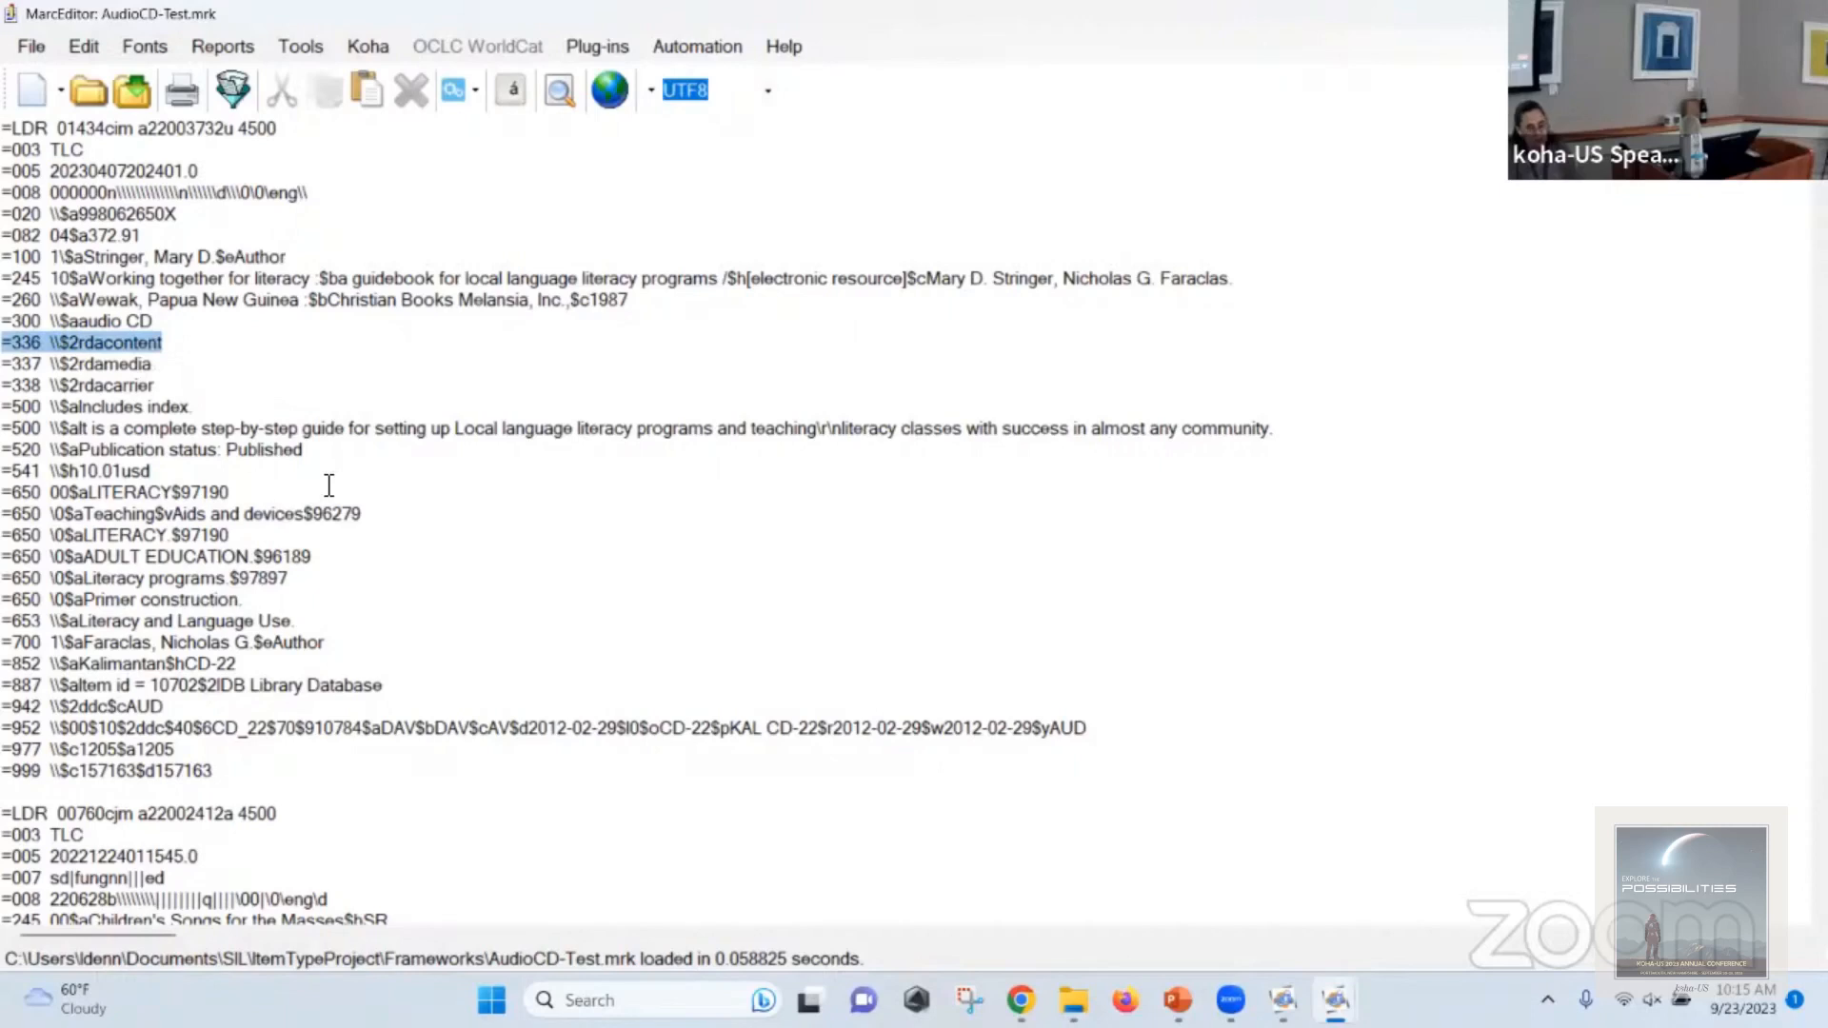
{"action": "key", "text": "alt+Tab"}
{"action": "key", "text": "alt+Tab"}
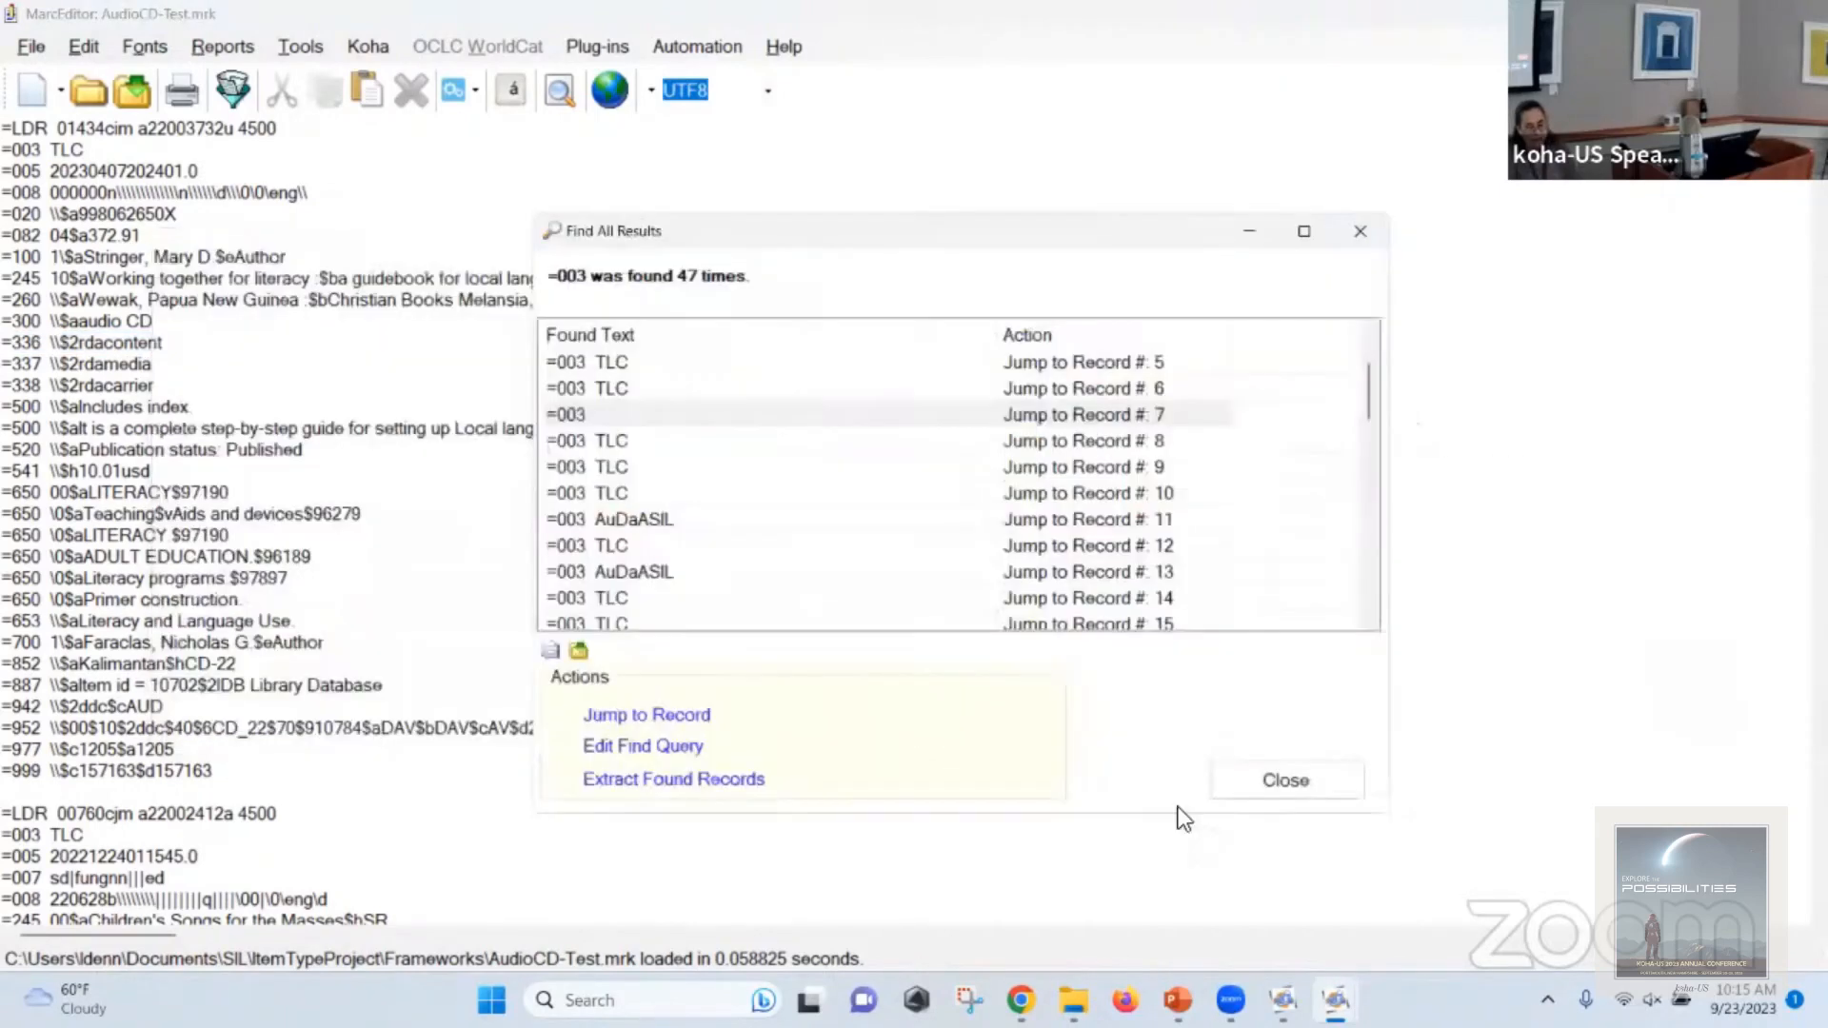
{"action": "left_click", "coordinate": [1285, 775]}
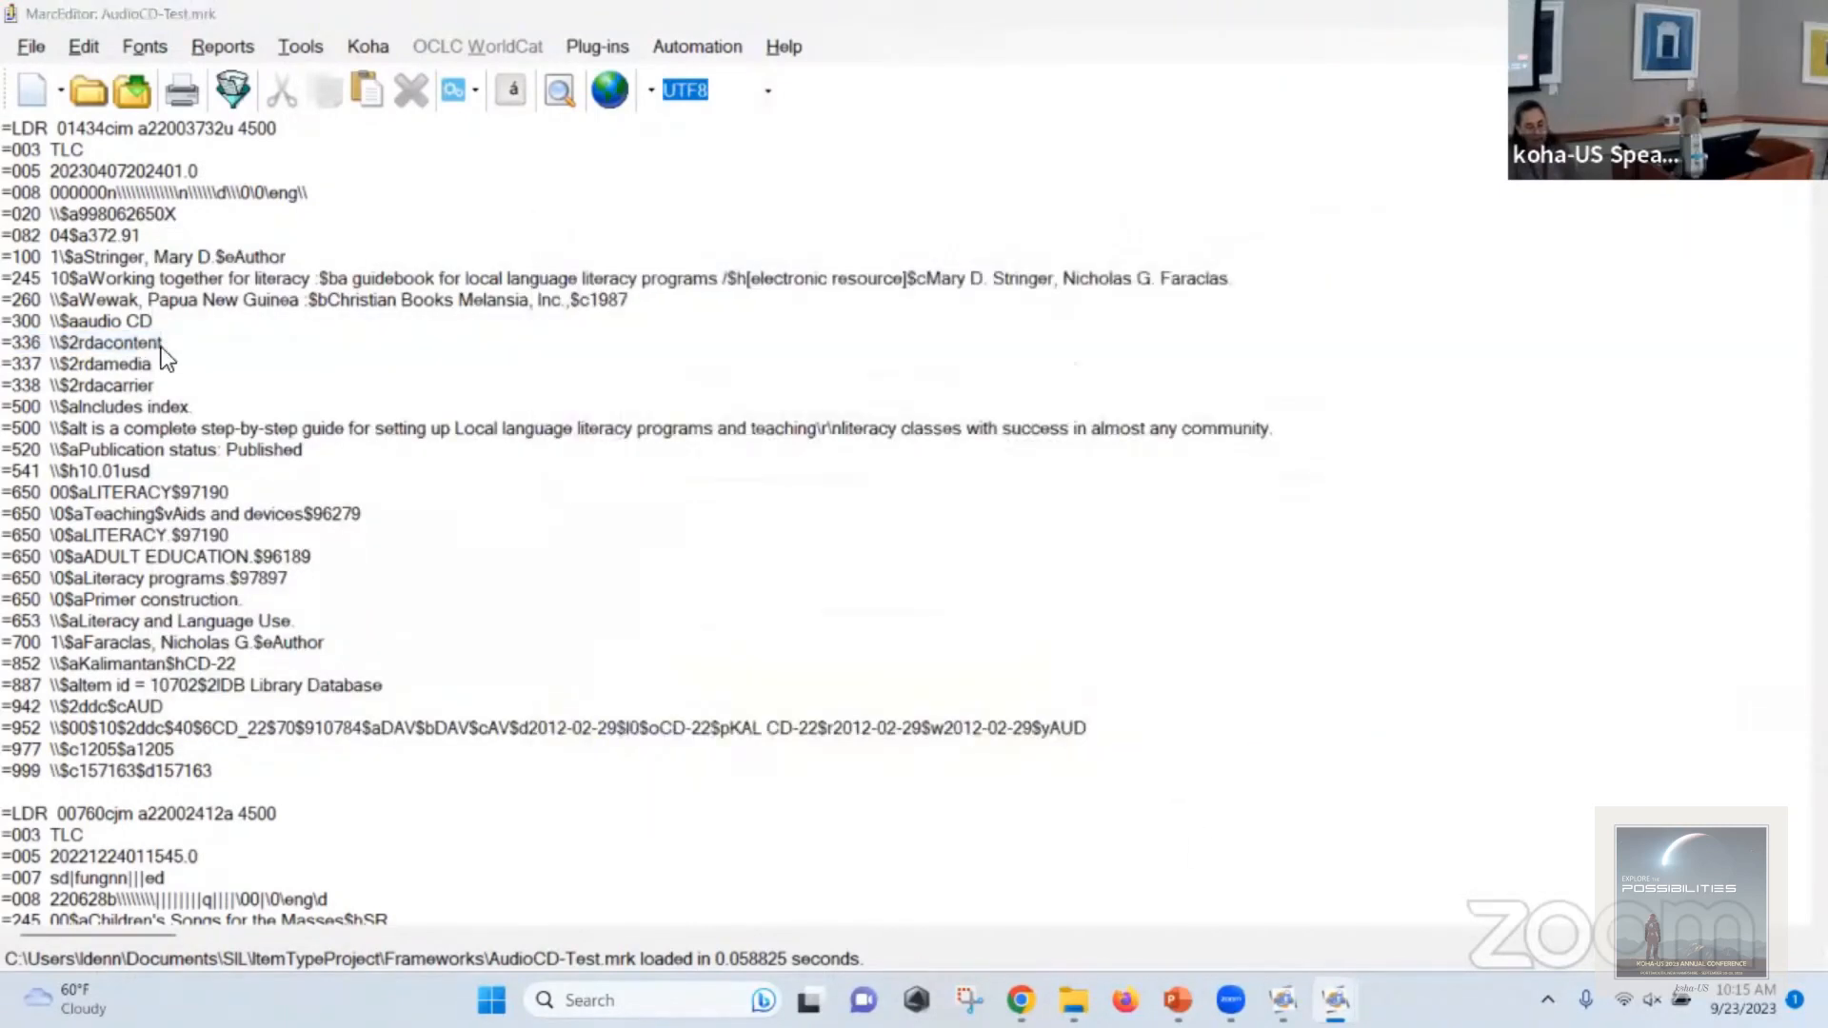
Switch to Chrome, open the "MARC changes based on item type" document and highlight the performed music 336 value for MarcEdit under Audio CD.
{"action": "key", "text": "alt+Tab"}
{"action": "key", "text": "alt+Tab"}
{"action": "key", "text": "alt+Tab"}
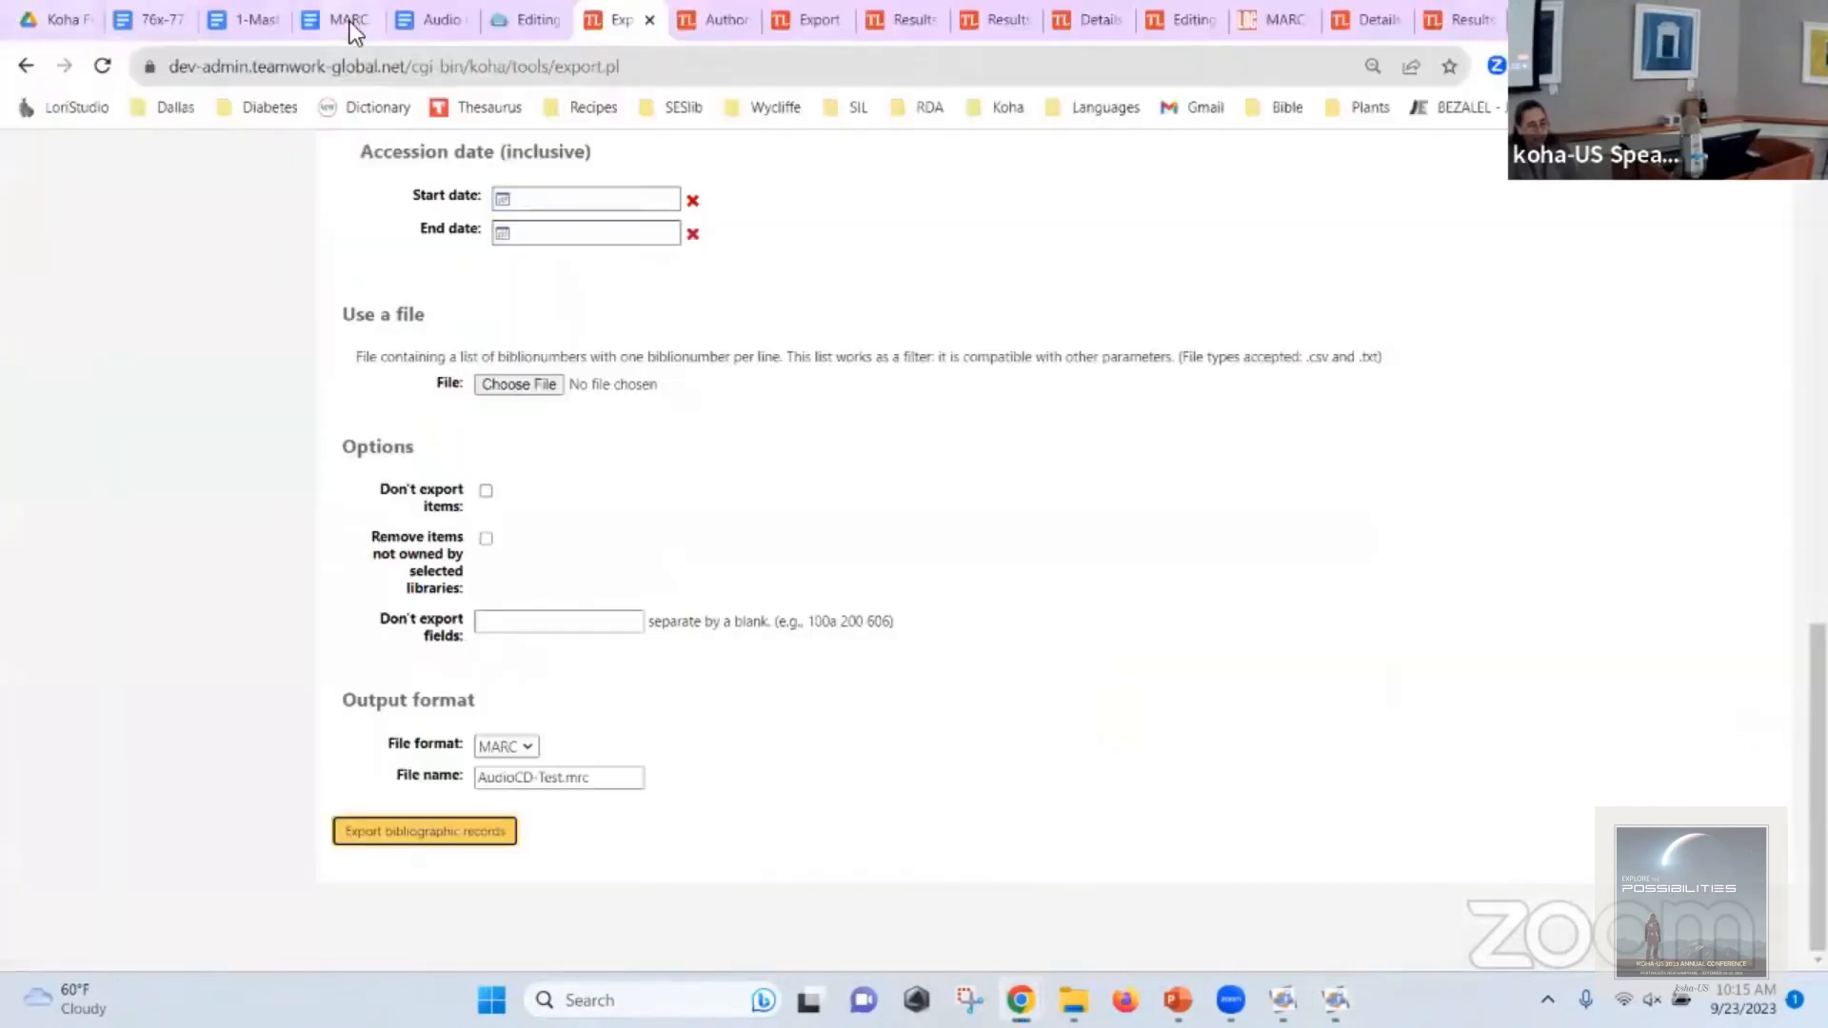
{"action": "left_click", "coordinate": [444, 21]}
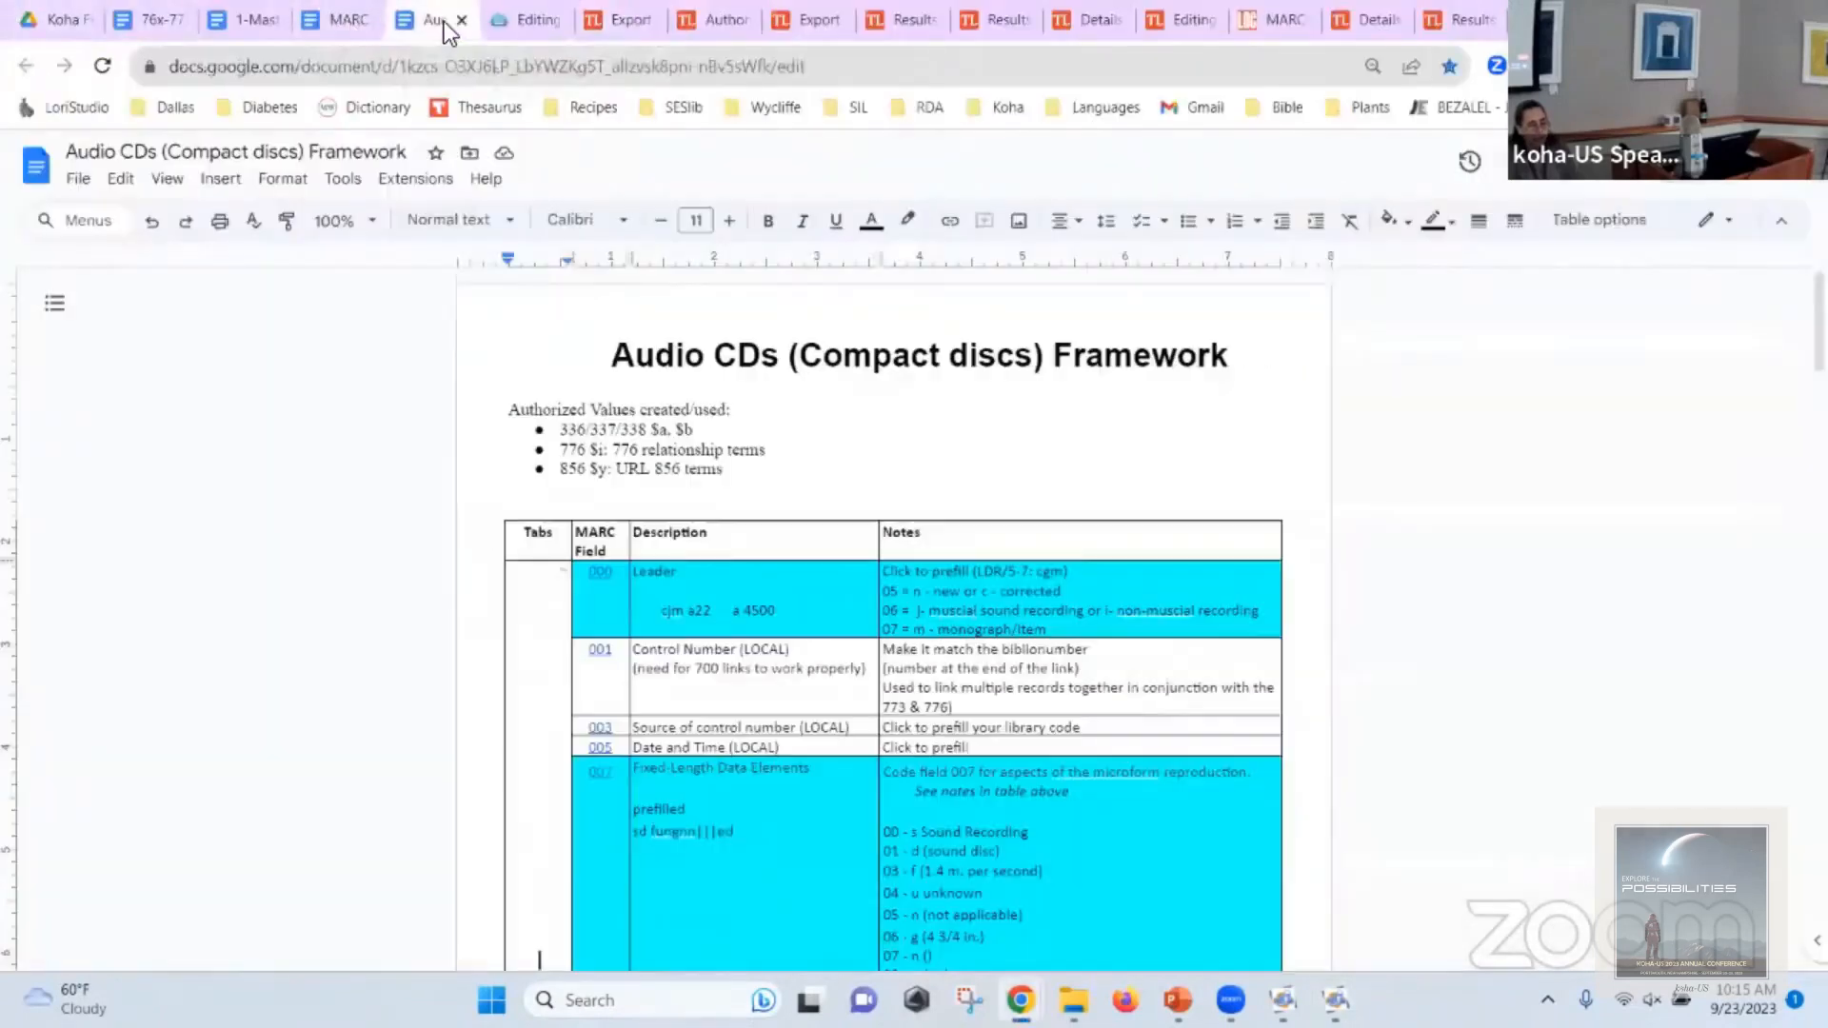
{"action": "left_click", "coordinate": [333, 15]}
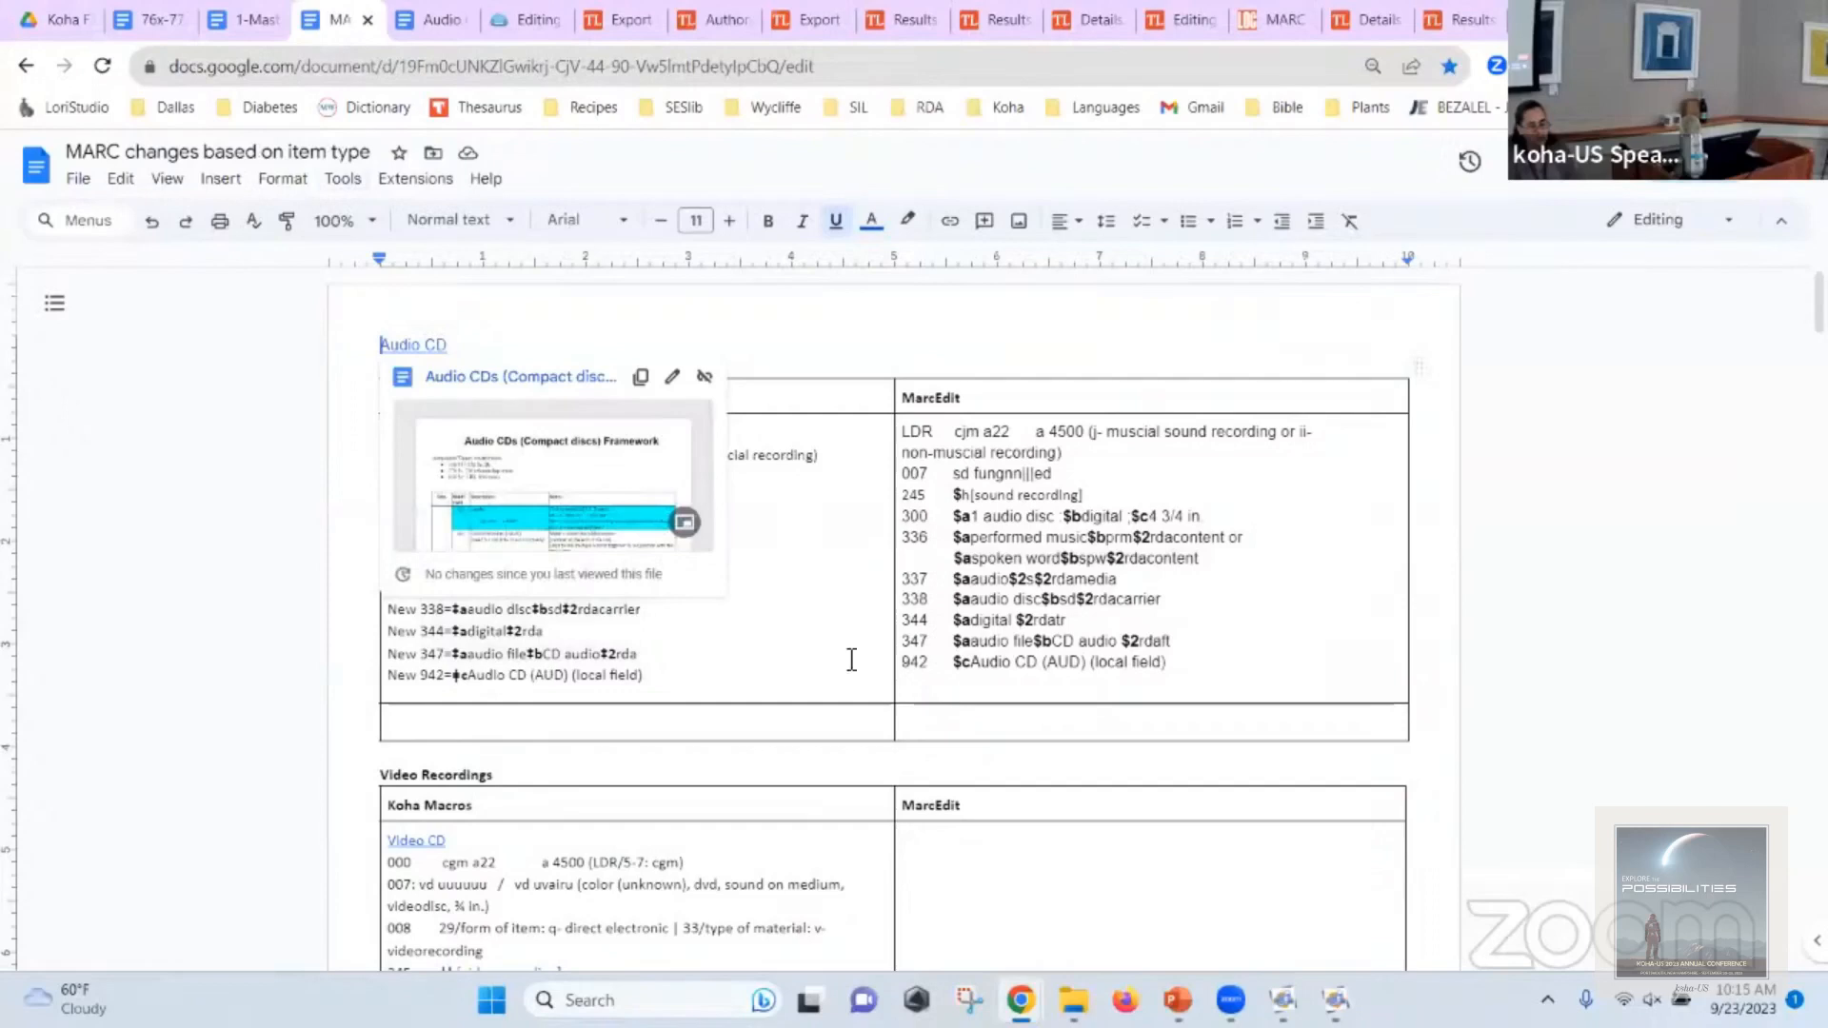
{"action": "left_click", "coordinate": [1157, 559]}
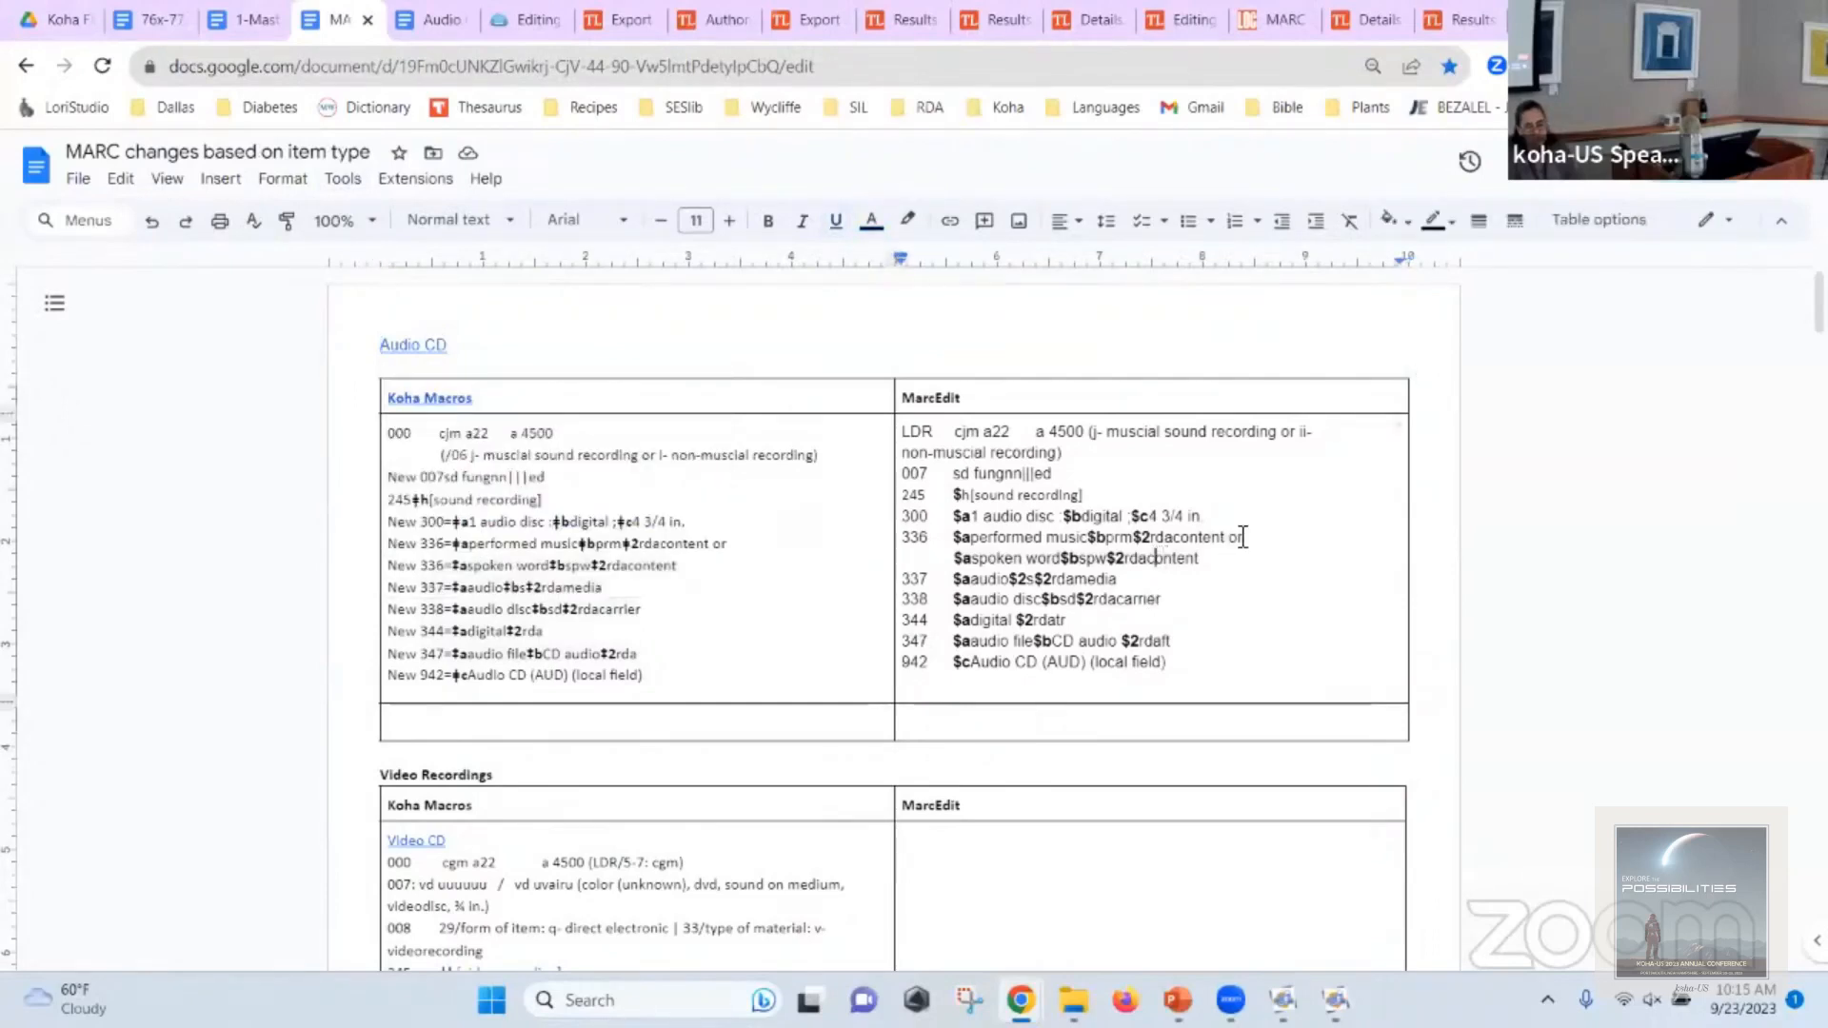
{"action": "left_click_drag", "start_coordinate": [1226, 537], "coordinate": [963, 545]}
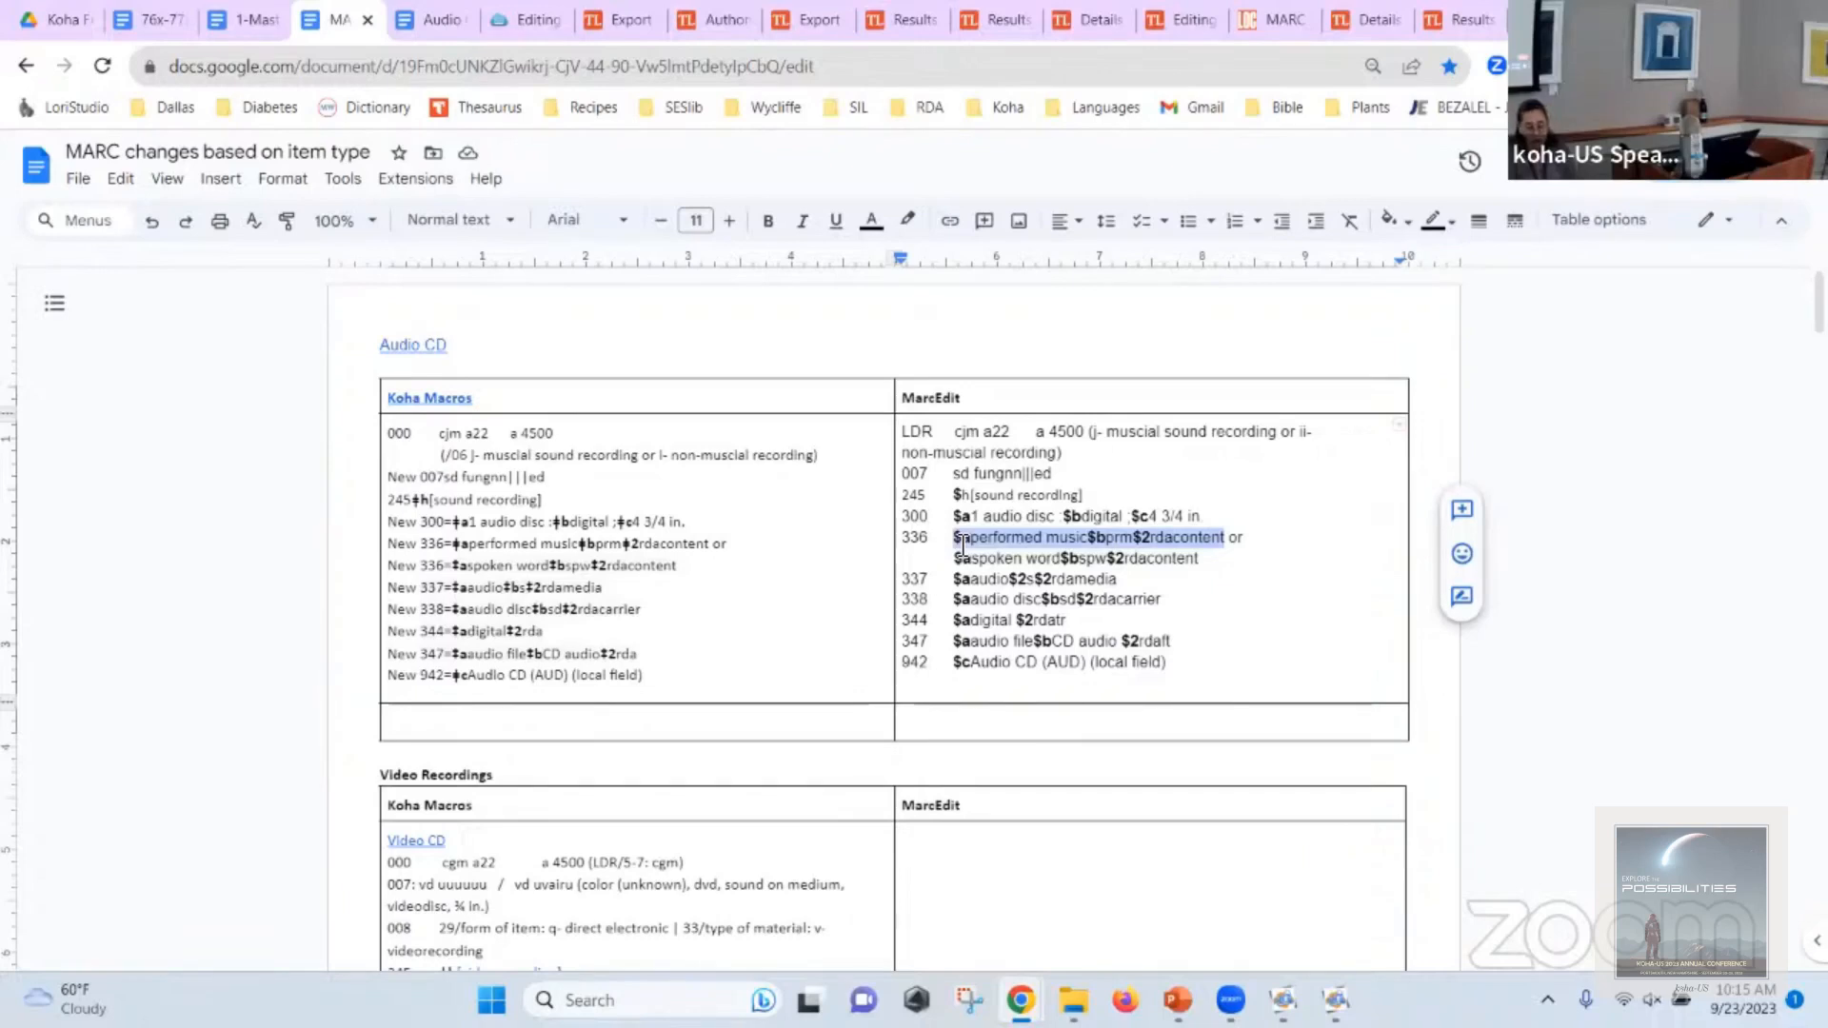
Switch back to MarcEdit and save the AudioCD-Test.mrk records.
{"action": "key", "text": "alt+Tab"}
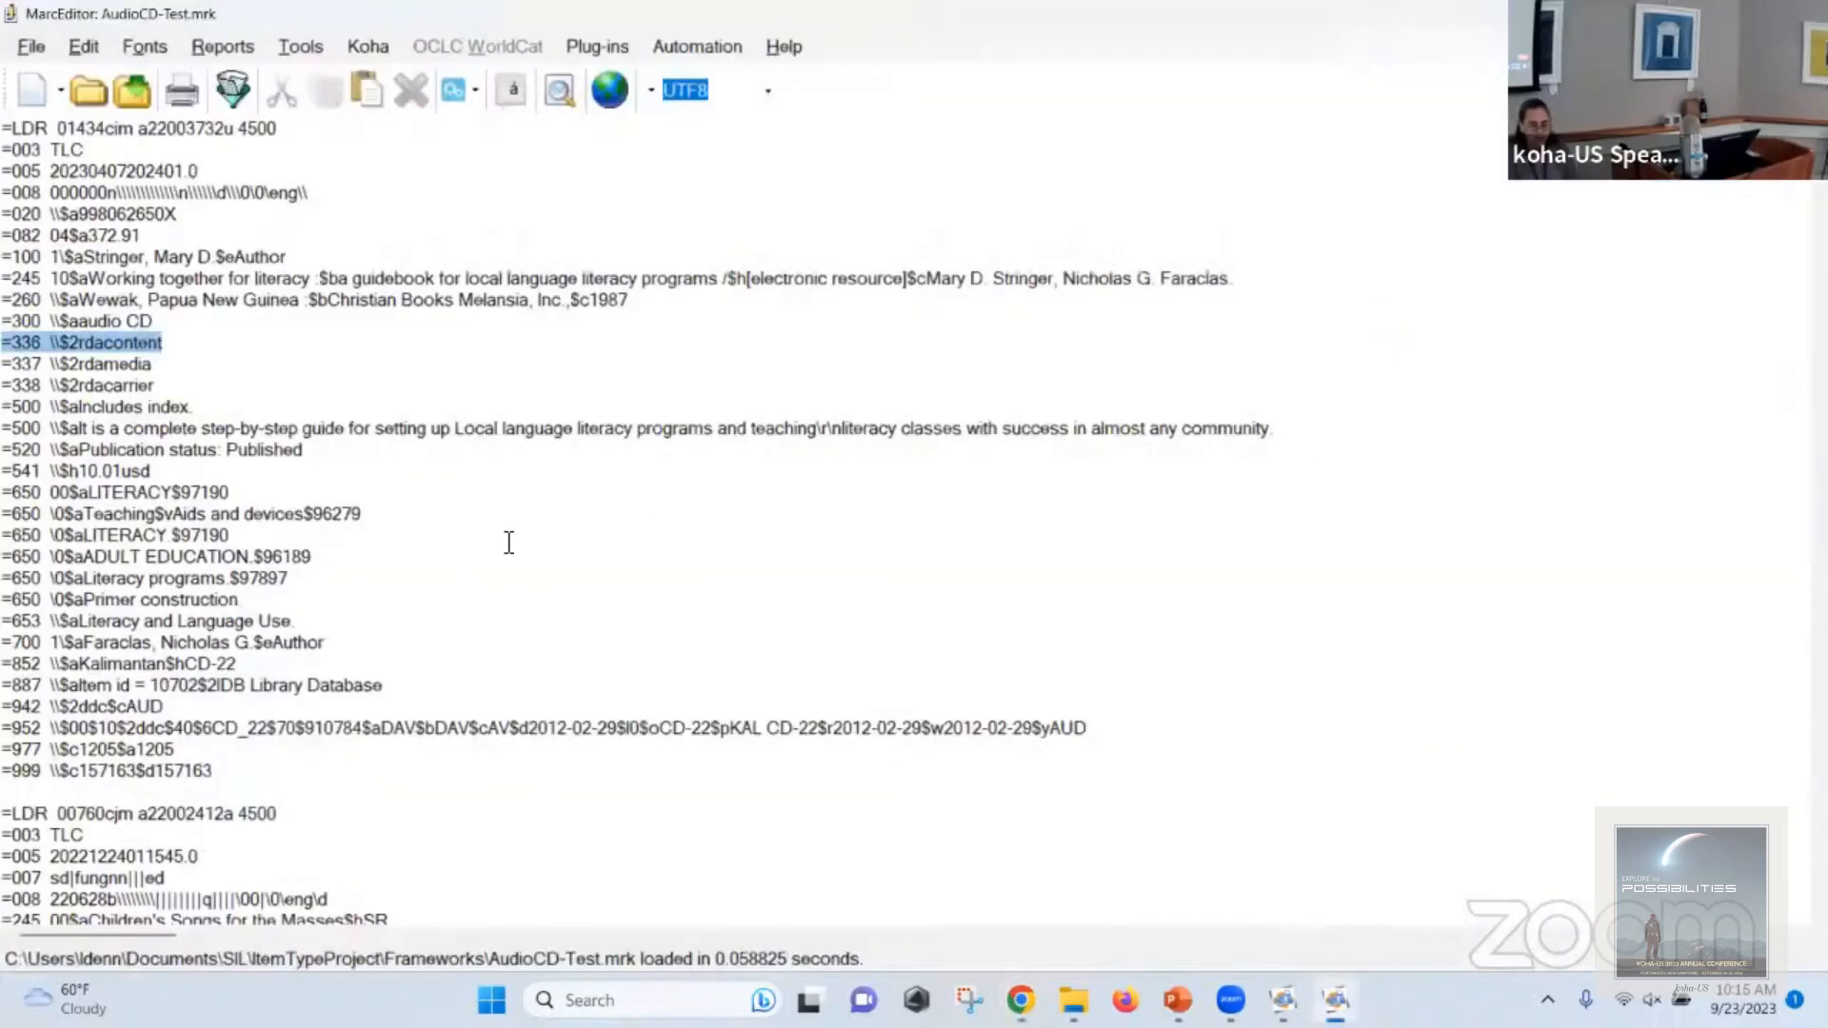
{"action": "left_click", "coordinate": [411, 535]}
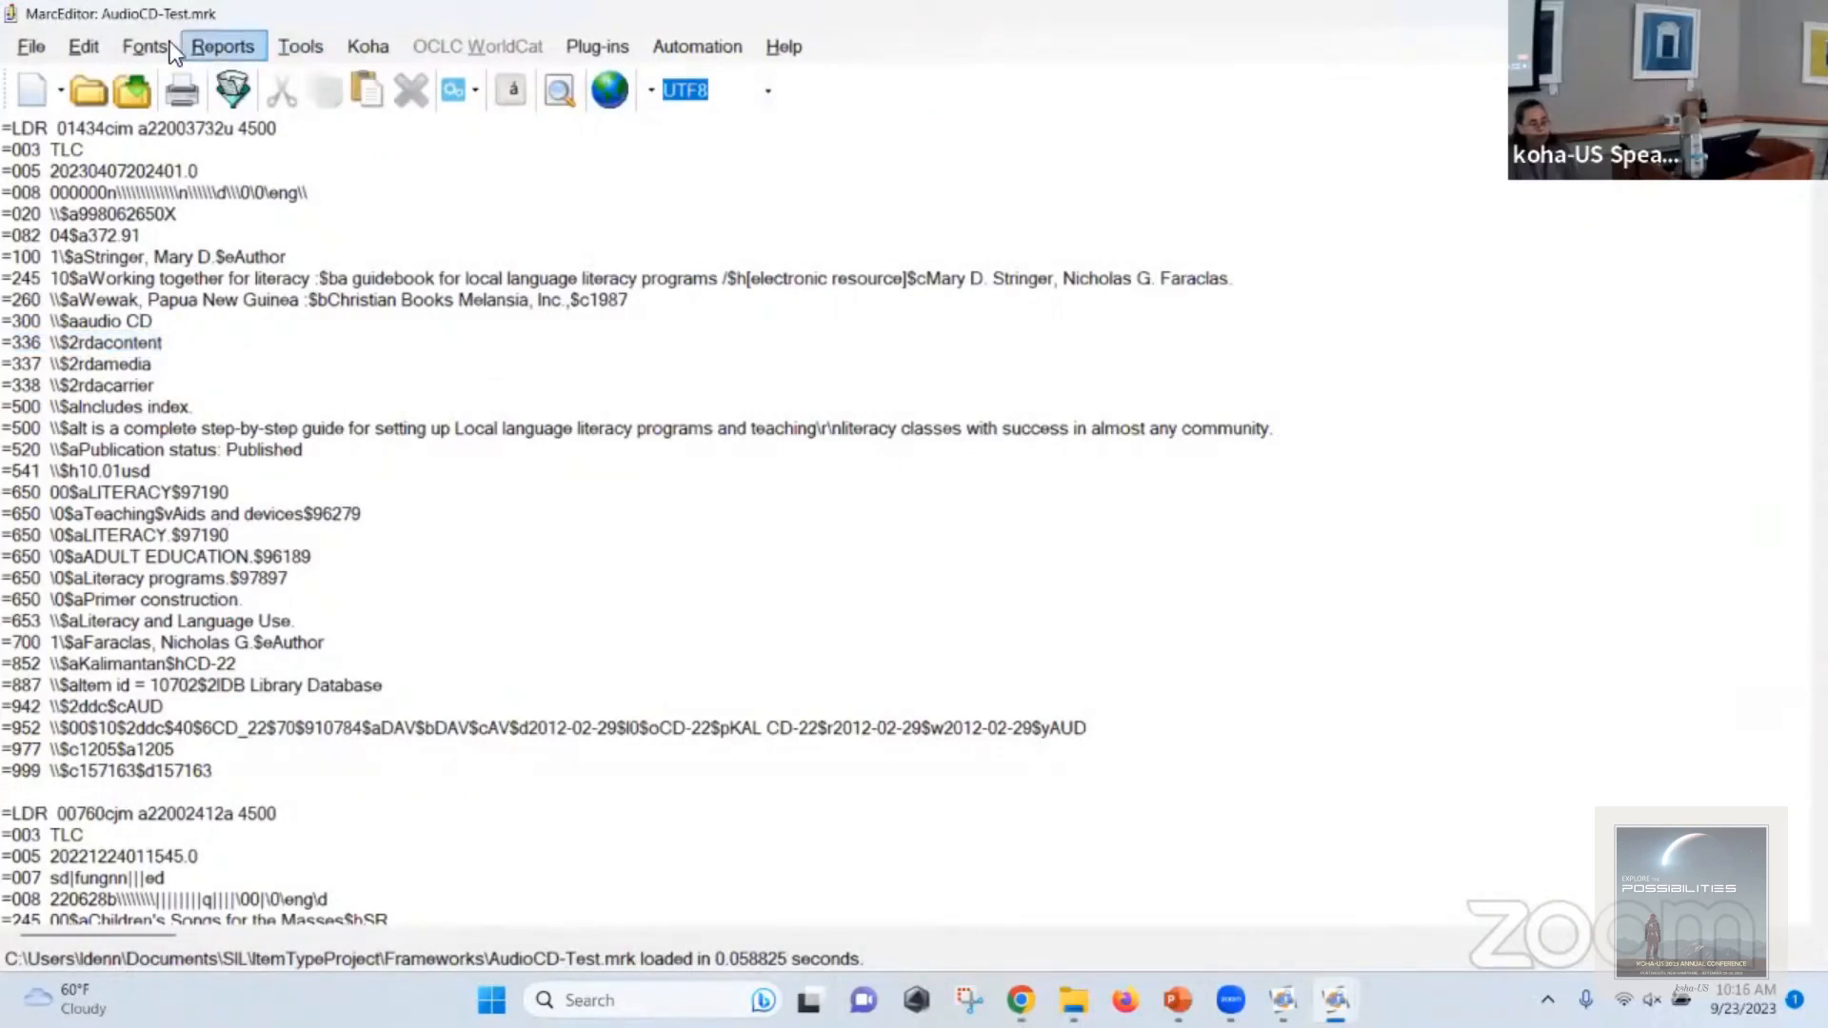
{"action": "left_click", "coordinate": [116, 90]}
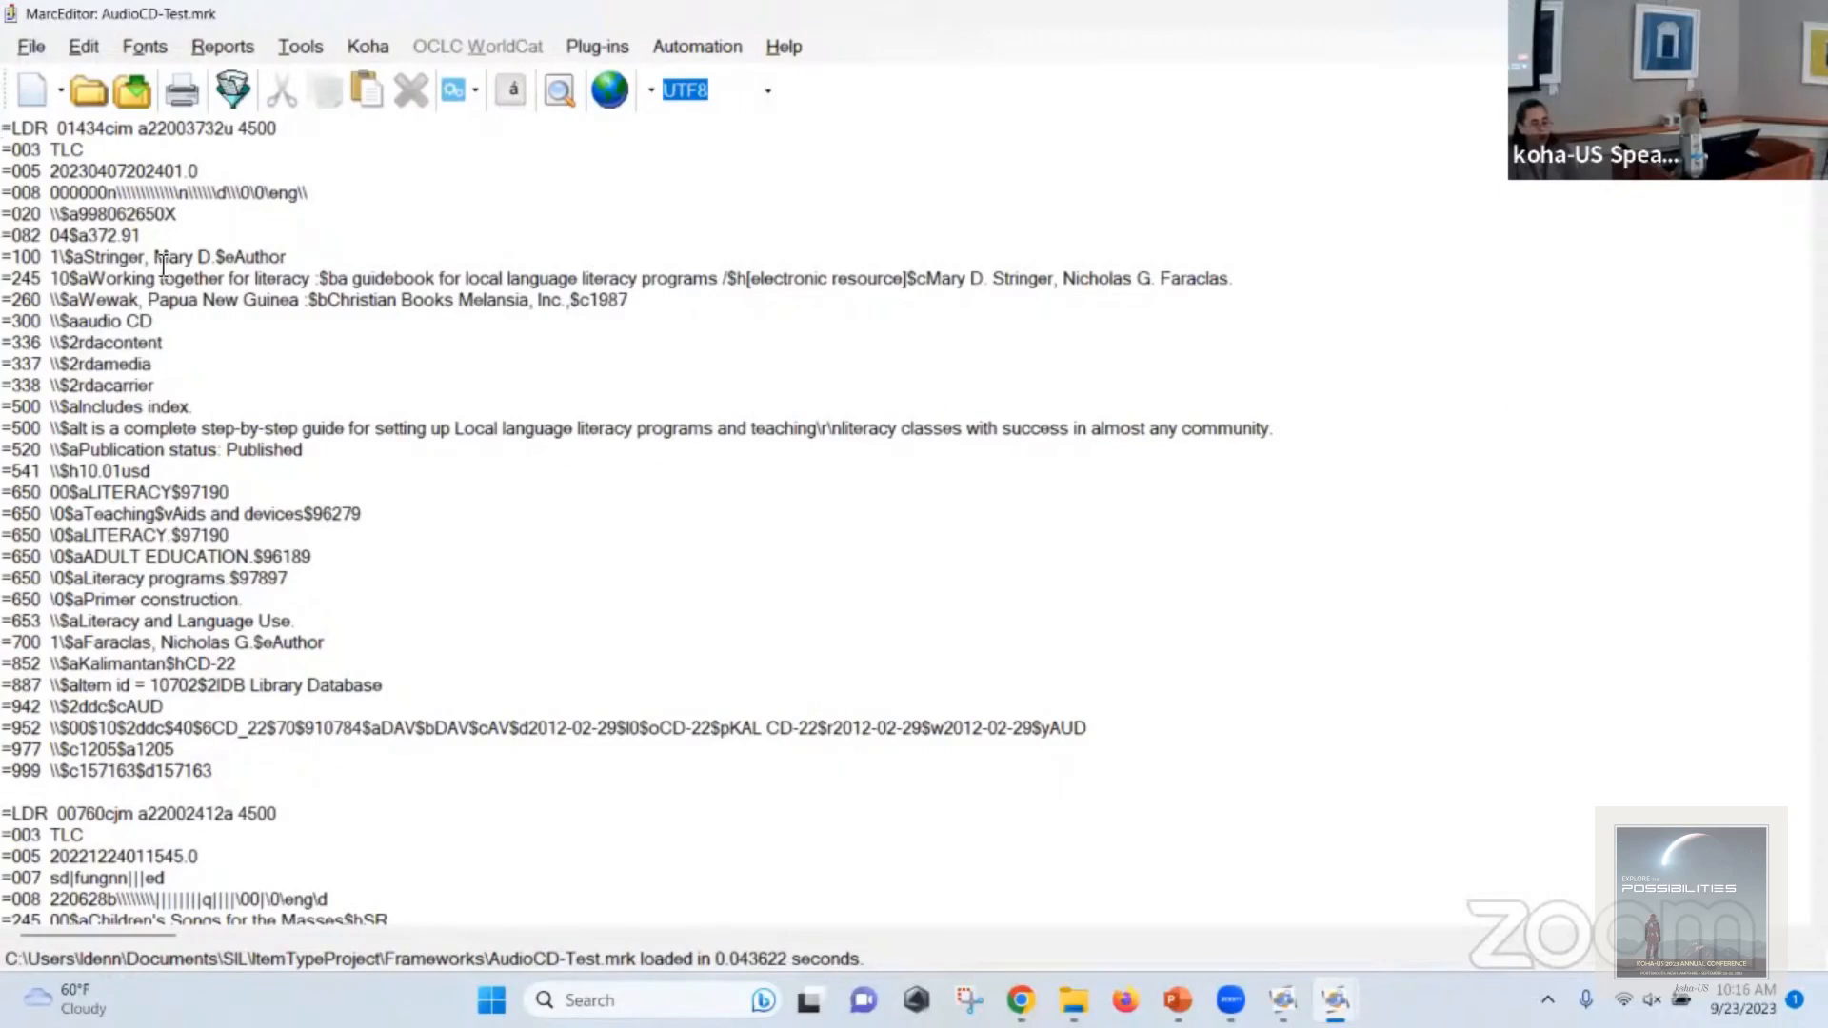
Run the assigned task "245 Clean Indicators" on the Audio CD records.
{"action": "left_click", "coordinate": [291, 53]}
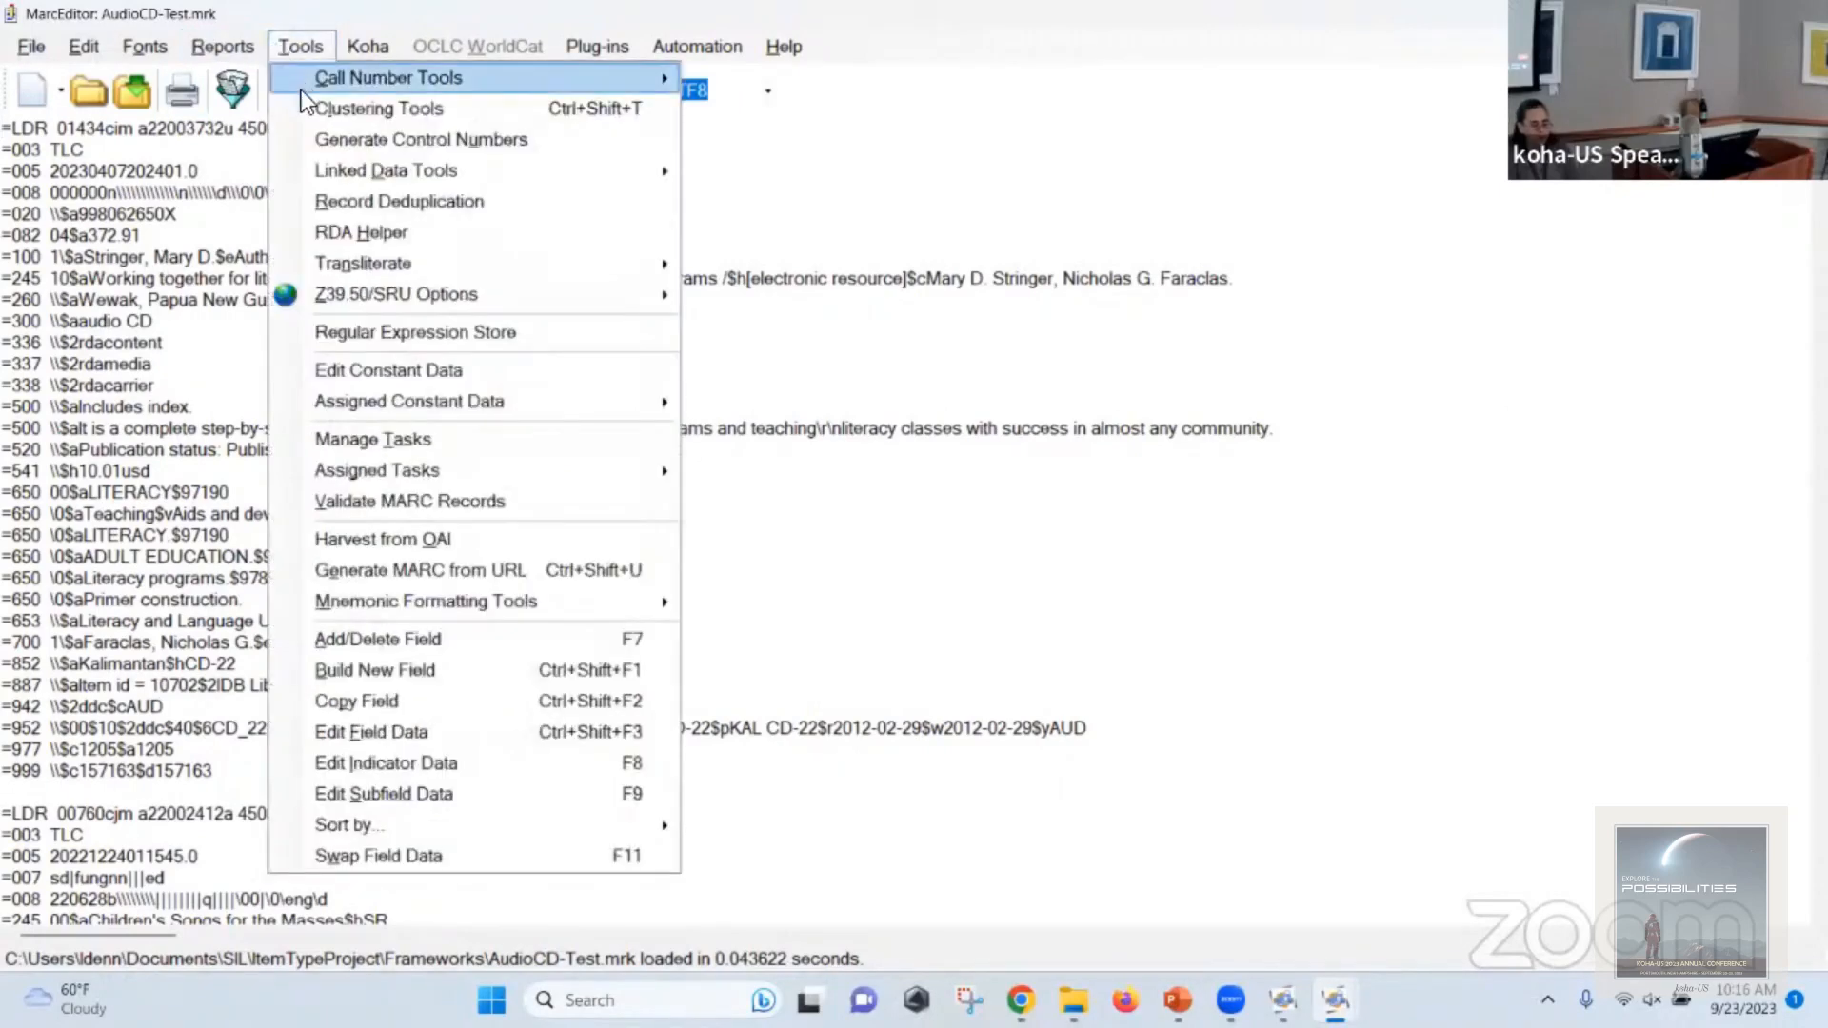
{"action": "mouse_move", "coordinate": [344, 55]}
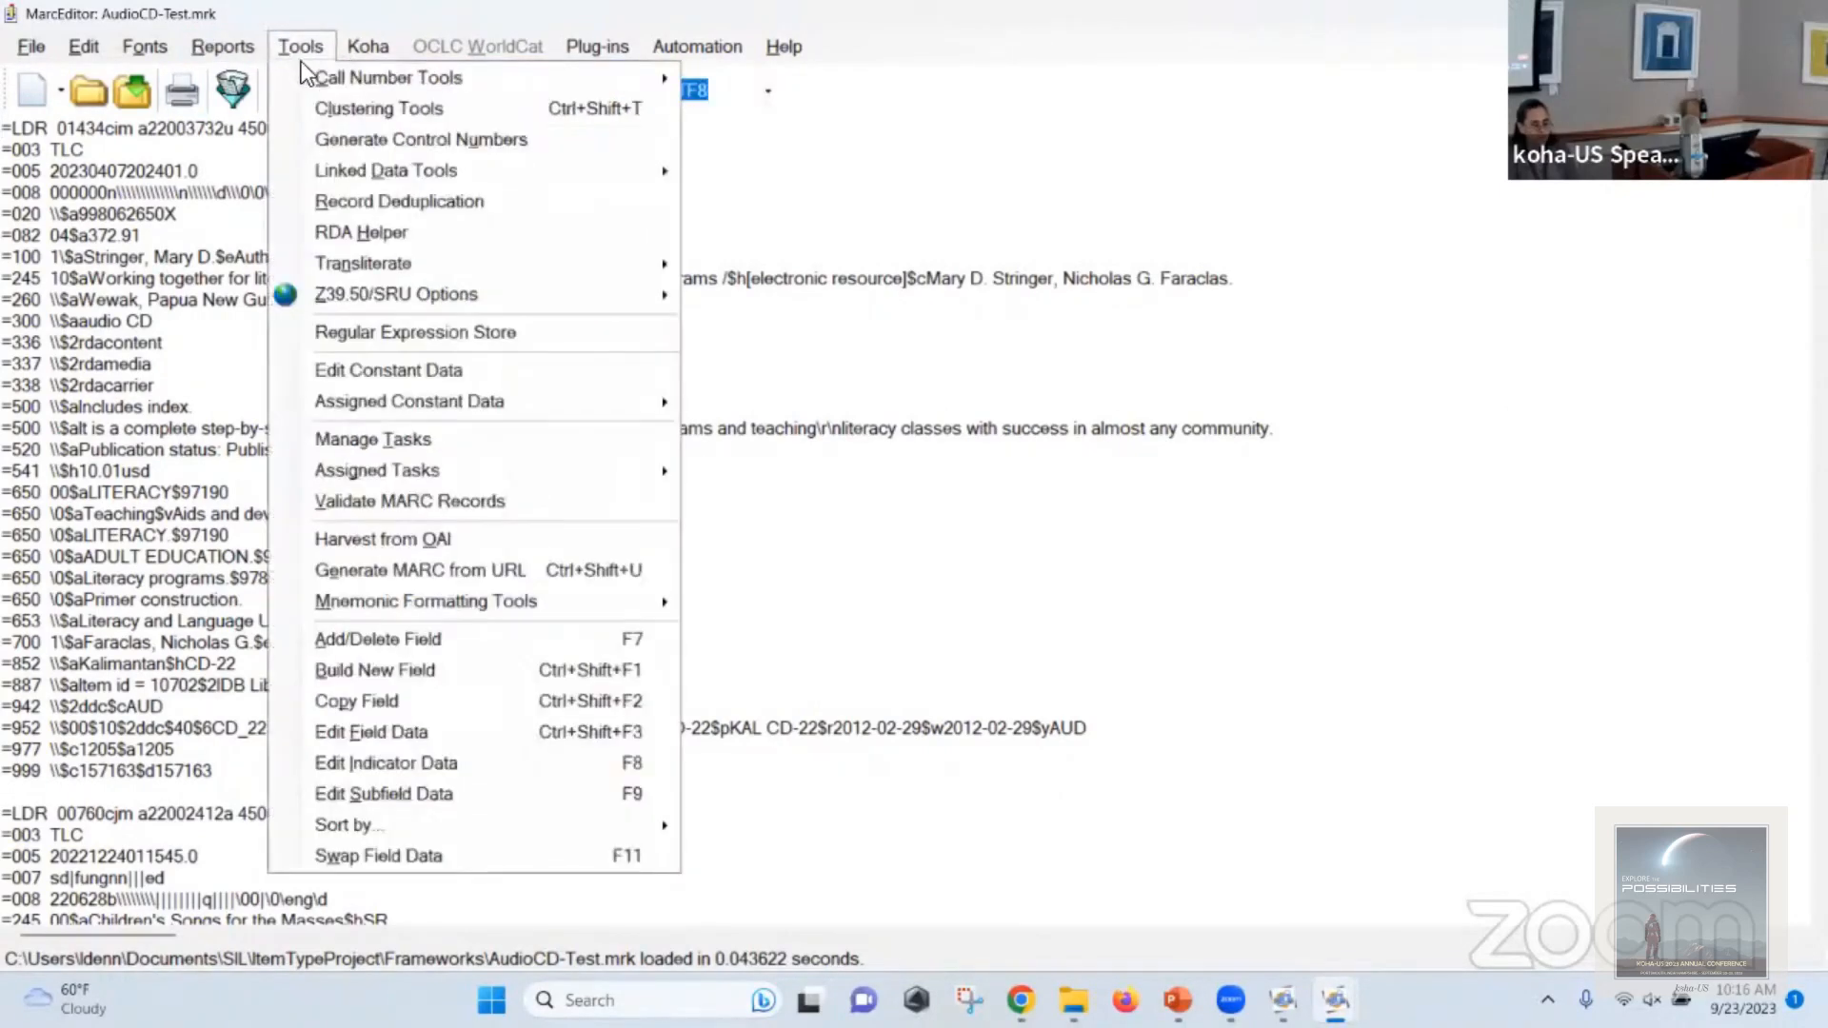
{"action": "mouse_move", "coordinate": [393, 453]}
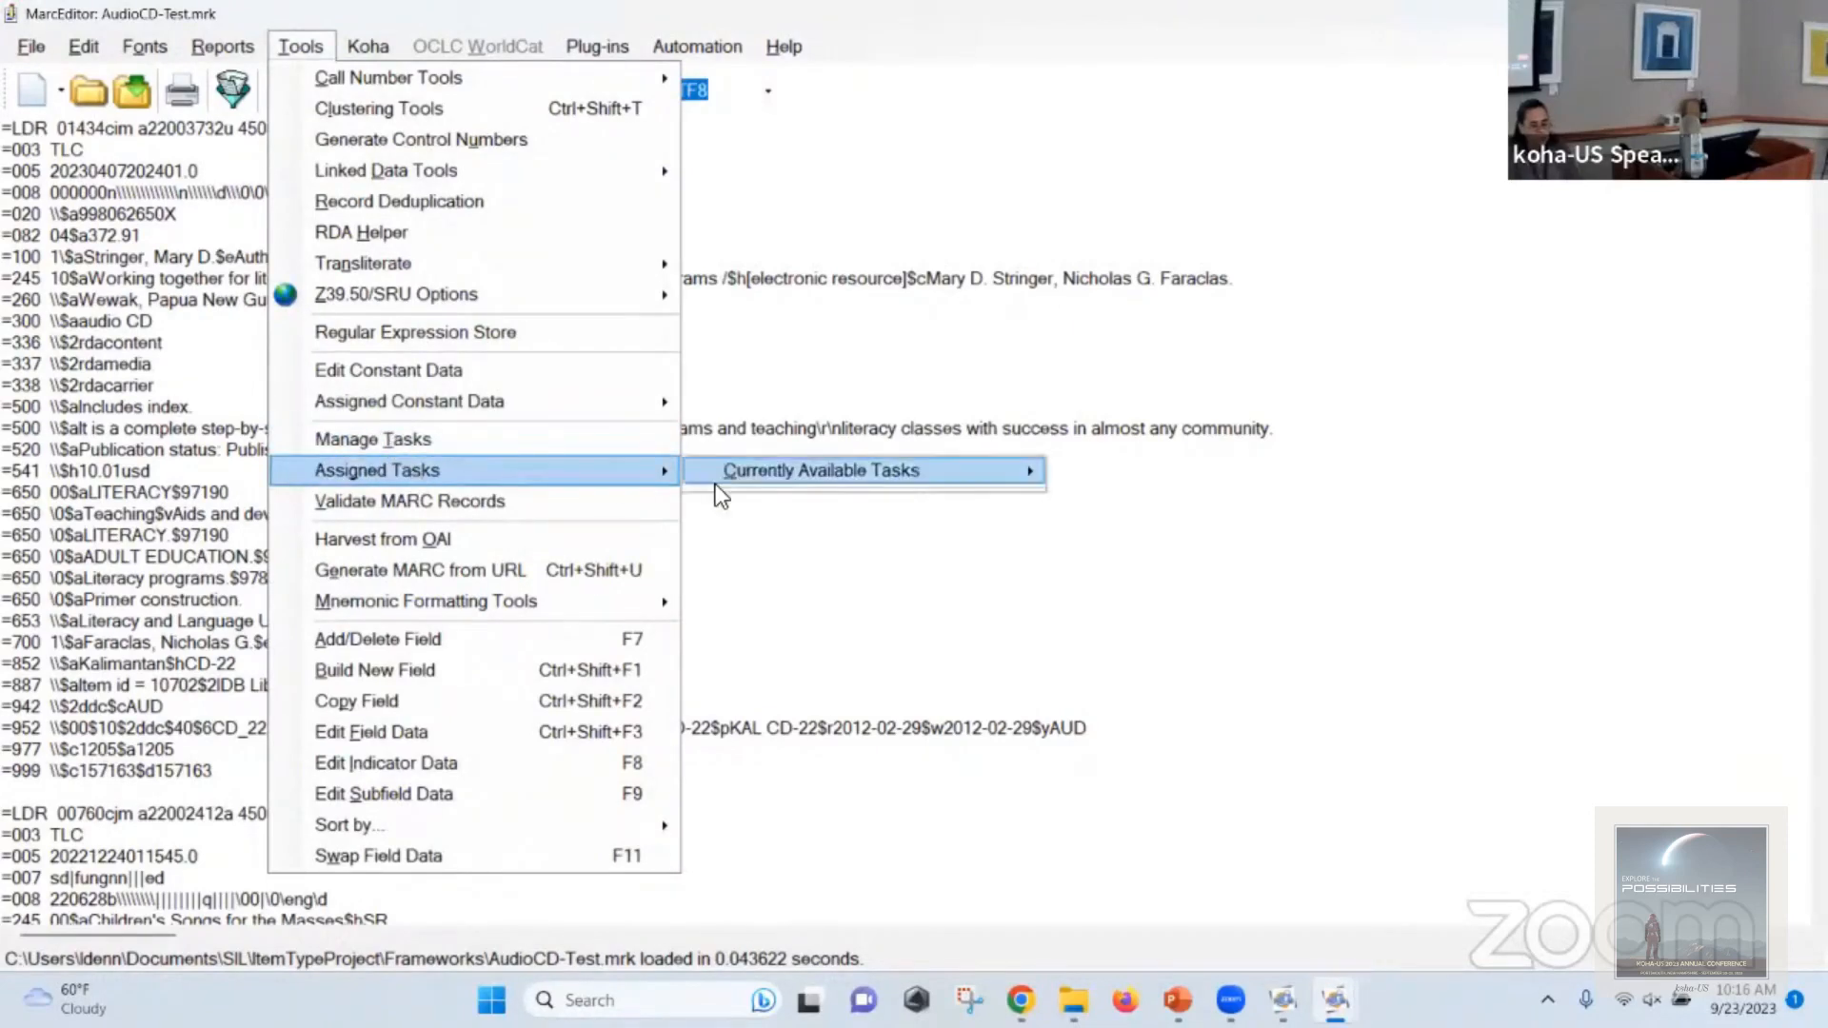
{"action": "mouse_move", "coordinate": [767, 473]}
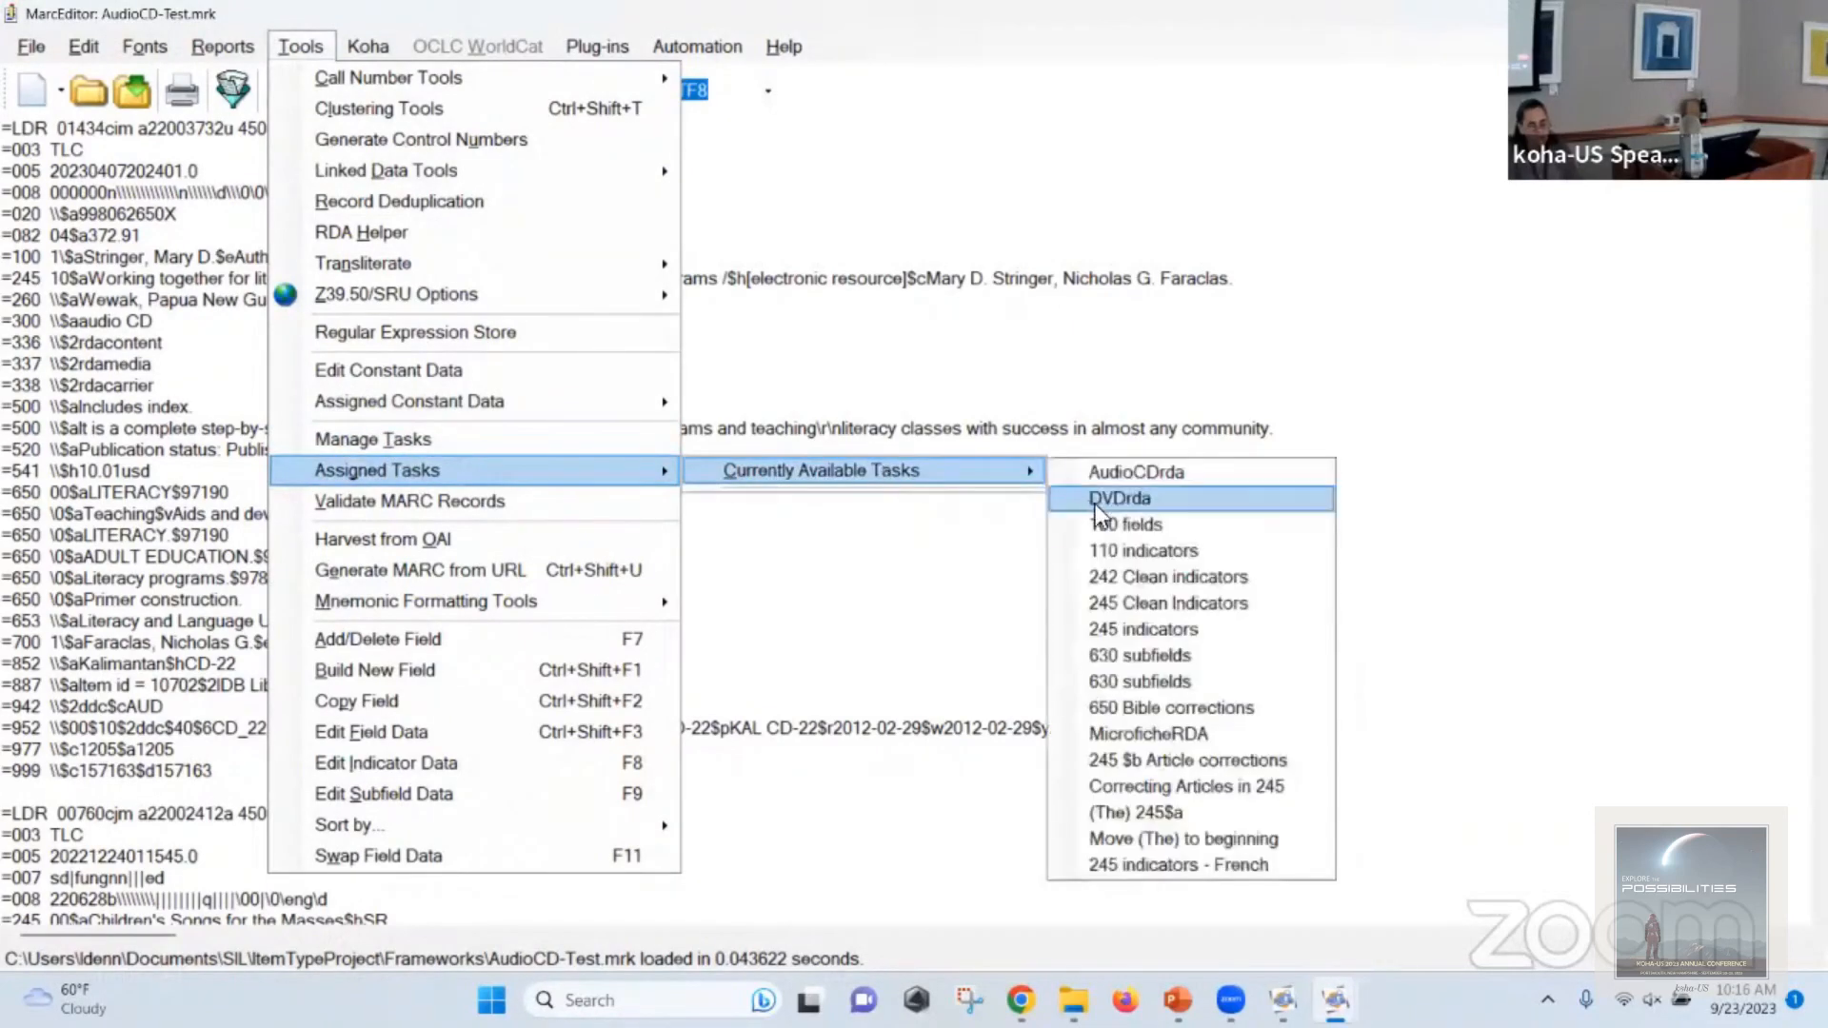
{"action": "left_click", "coordinate": [1173, 604]}
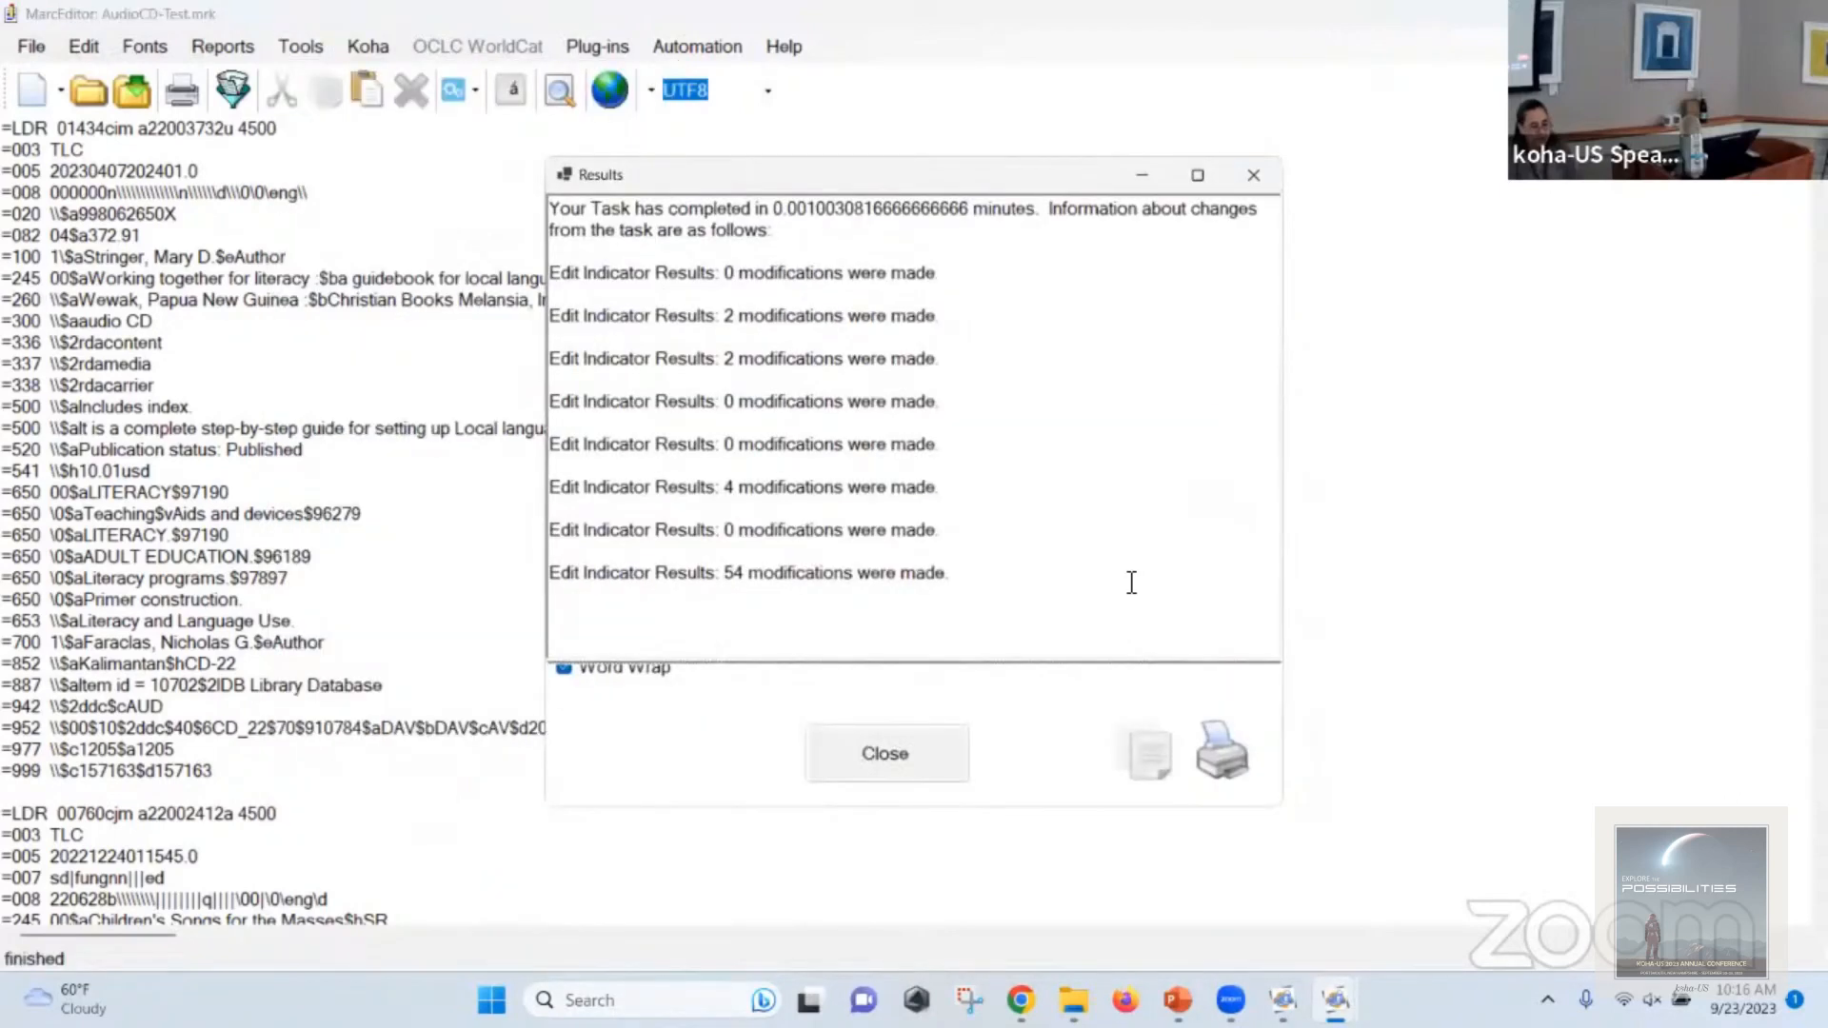
Copy the task results, close the report and paste them into a new Notepad++ document, declining the program update.
{"action": "left_click", "coordinate": [1147, 754]}
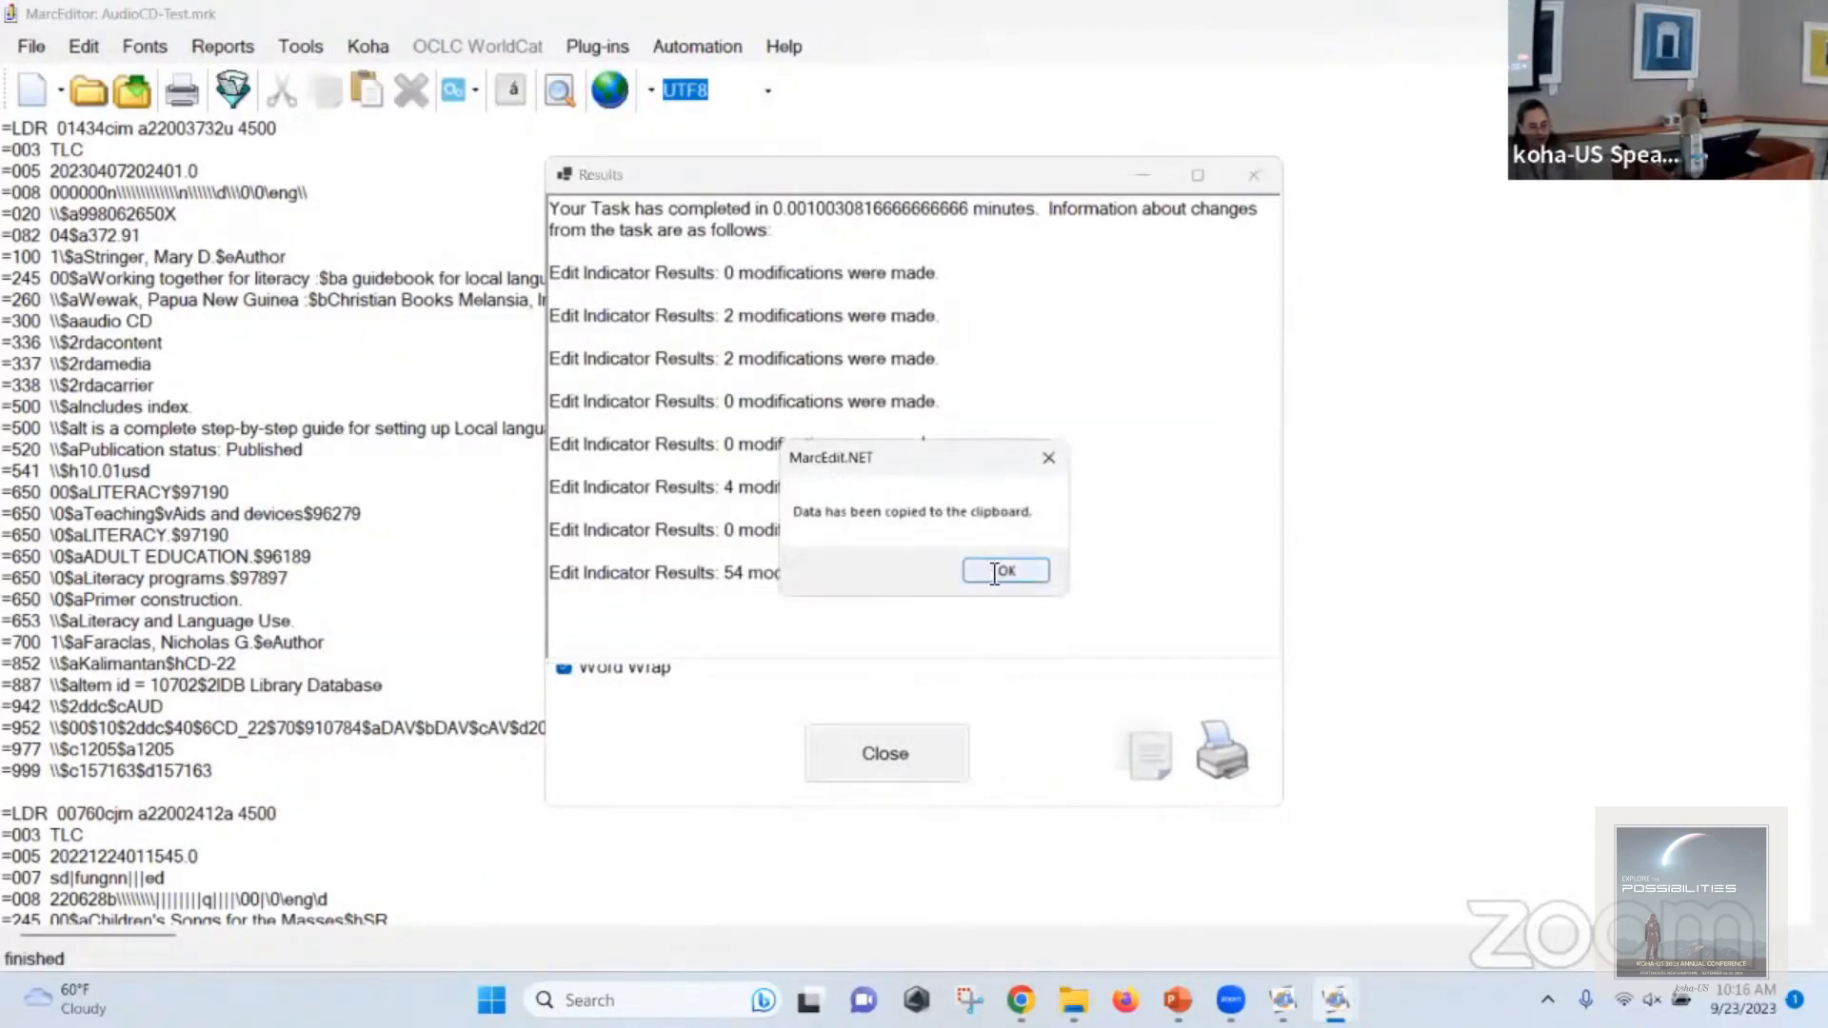
{"action": "left_click", "coordinate": [995, 572]}
{"action": "left_click", "coordinate": [887, 757]}
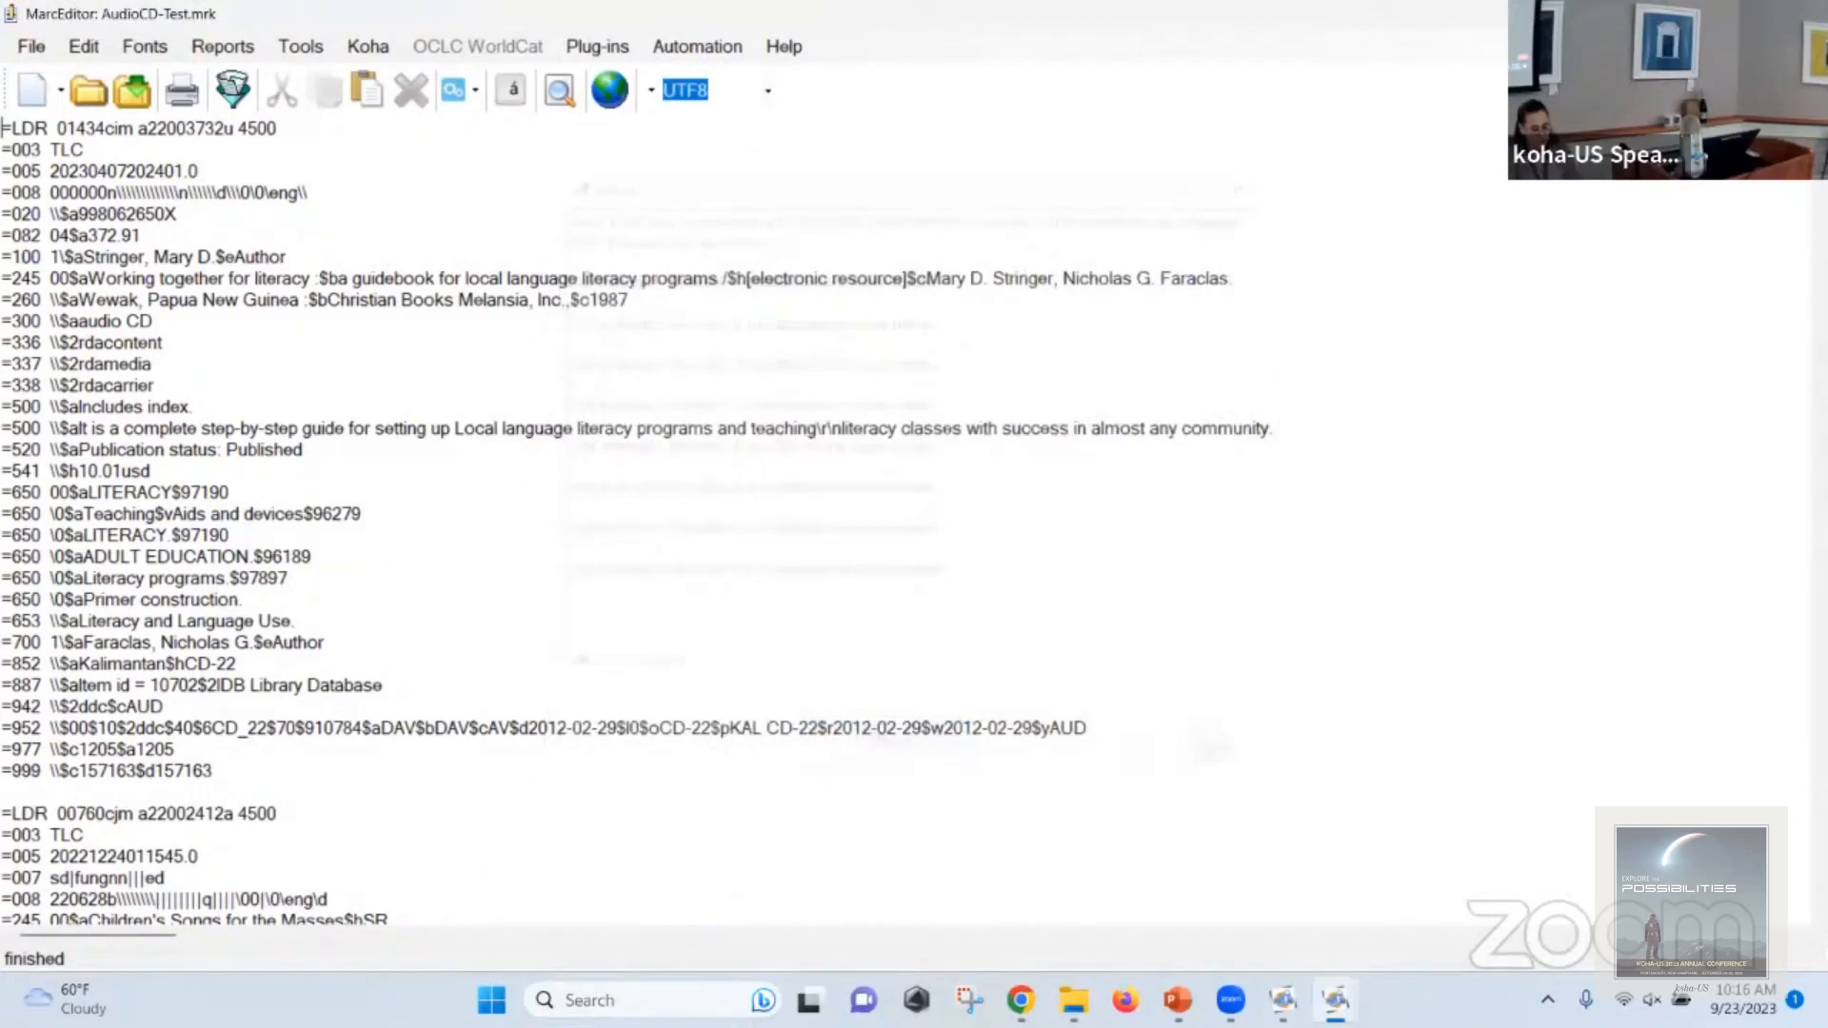
{"action": "key", "text": "super"}
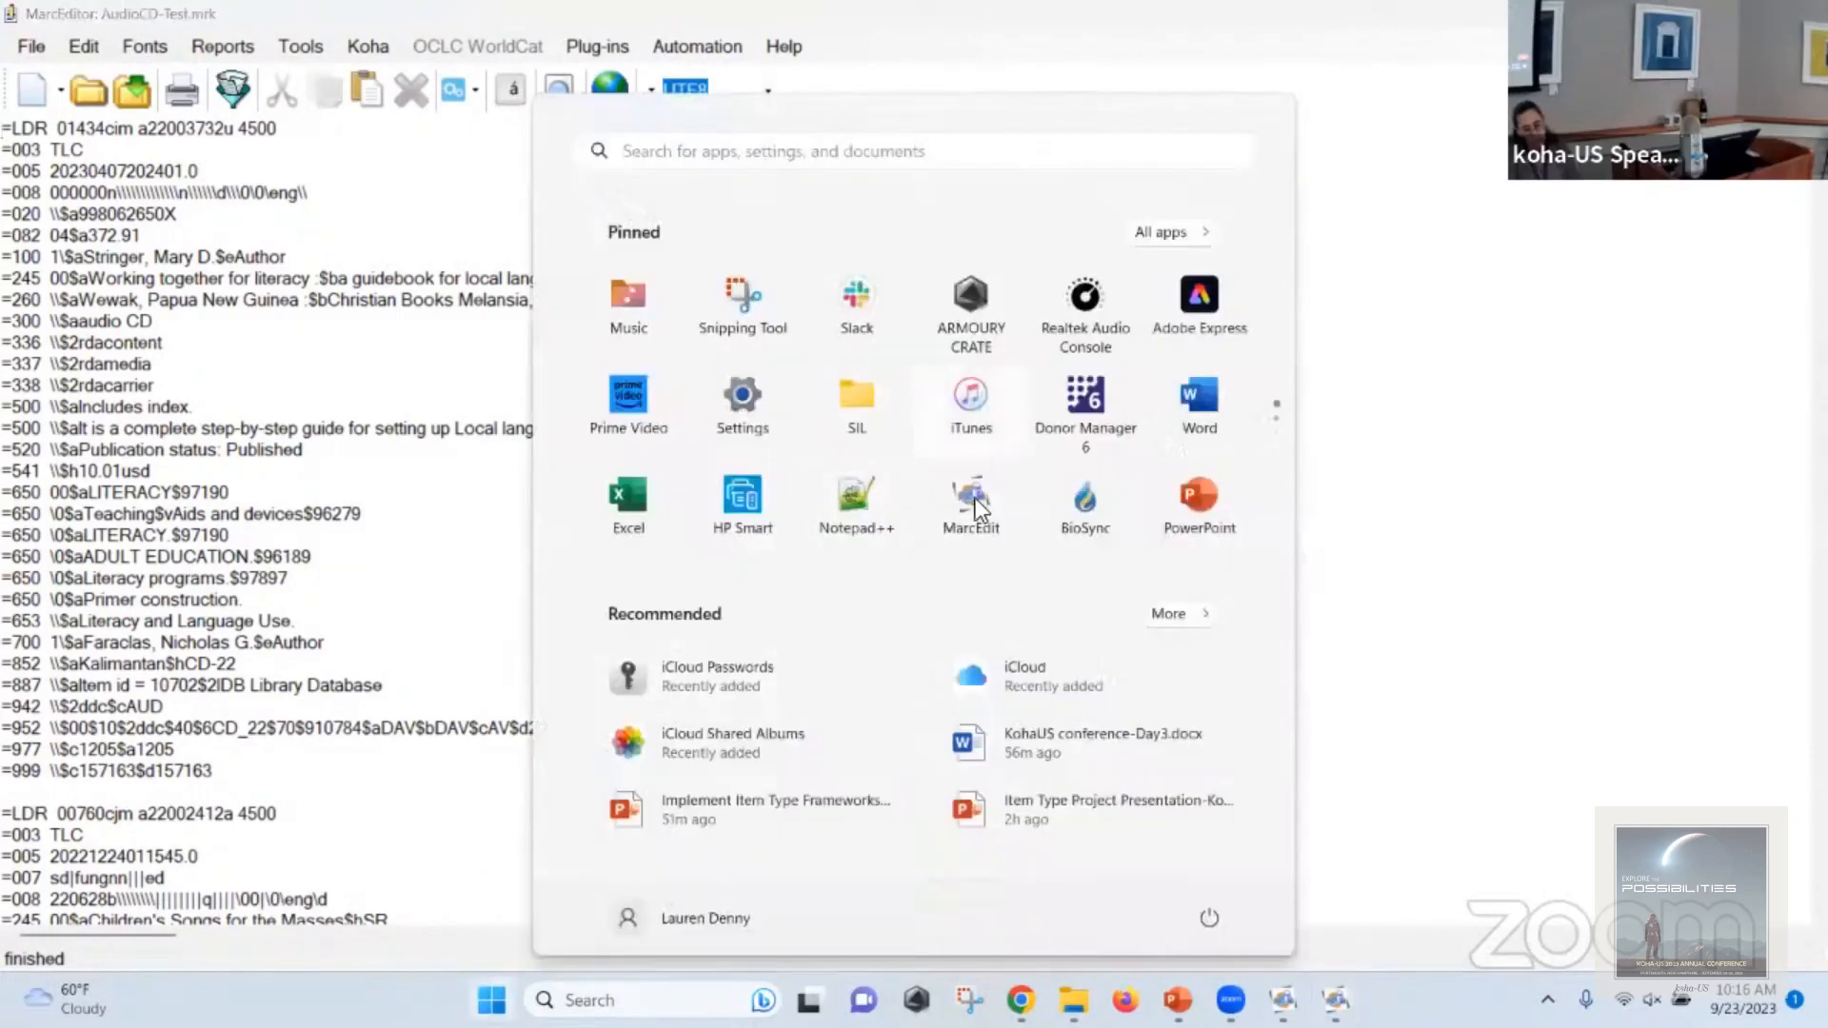
{"action": "left_click", "coordinate": [843, 522]}
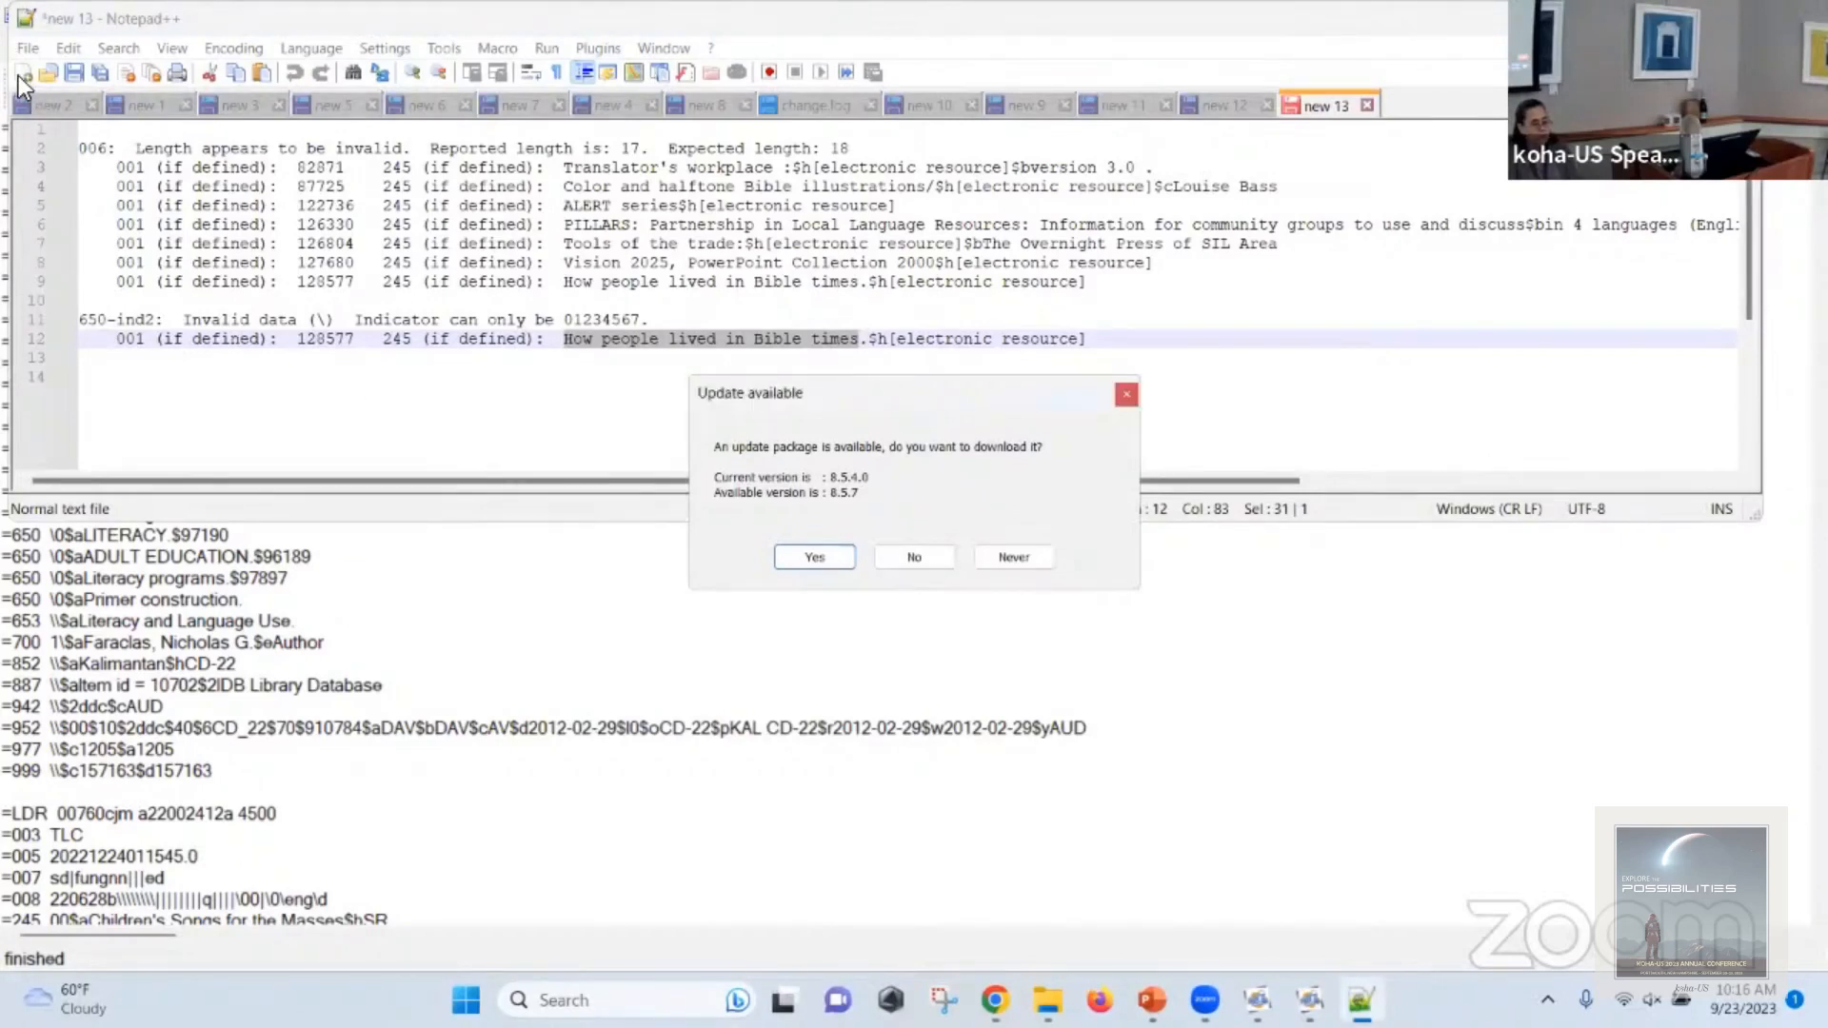
{"action": "left_click", "coordinate": [909, 558]}
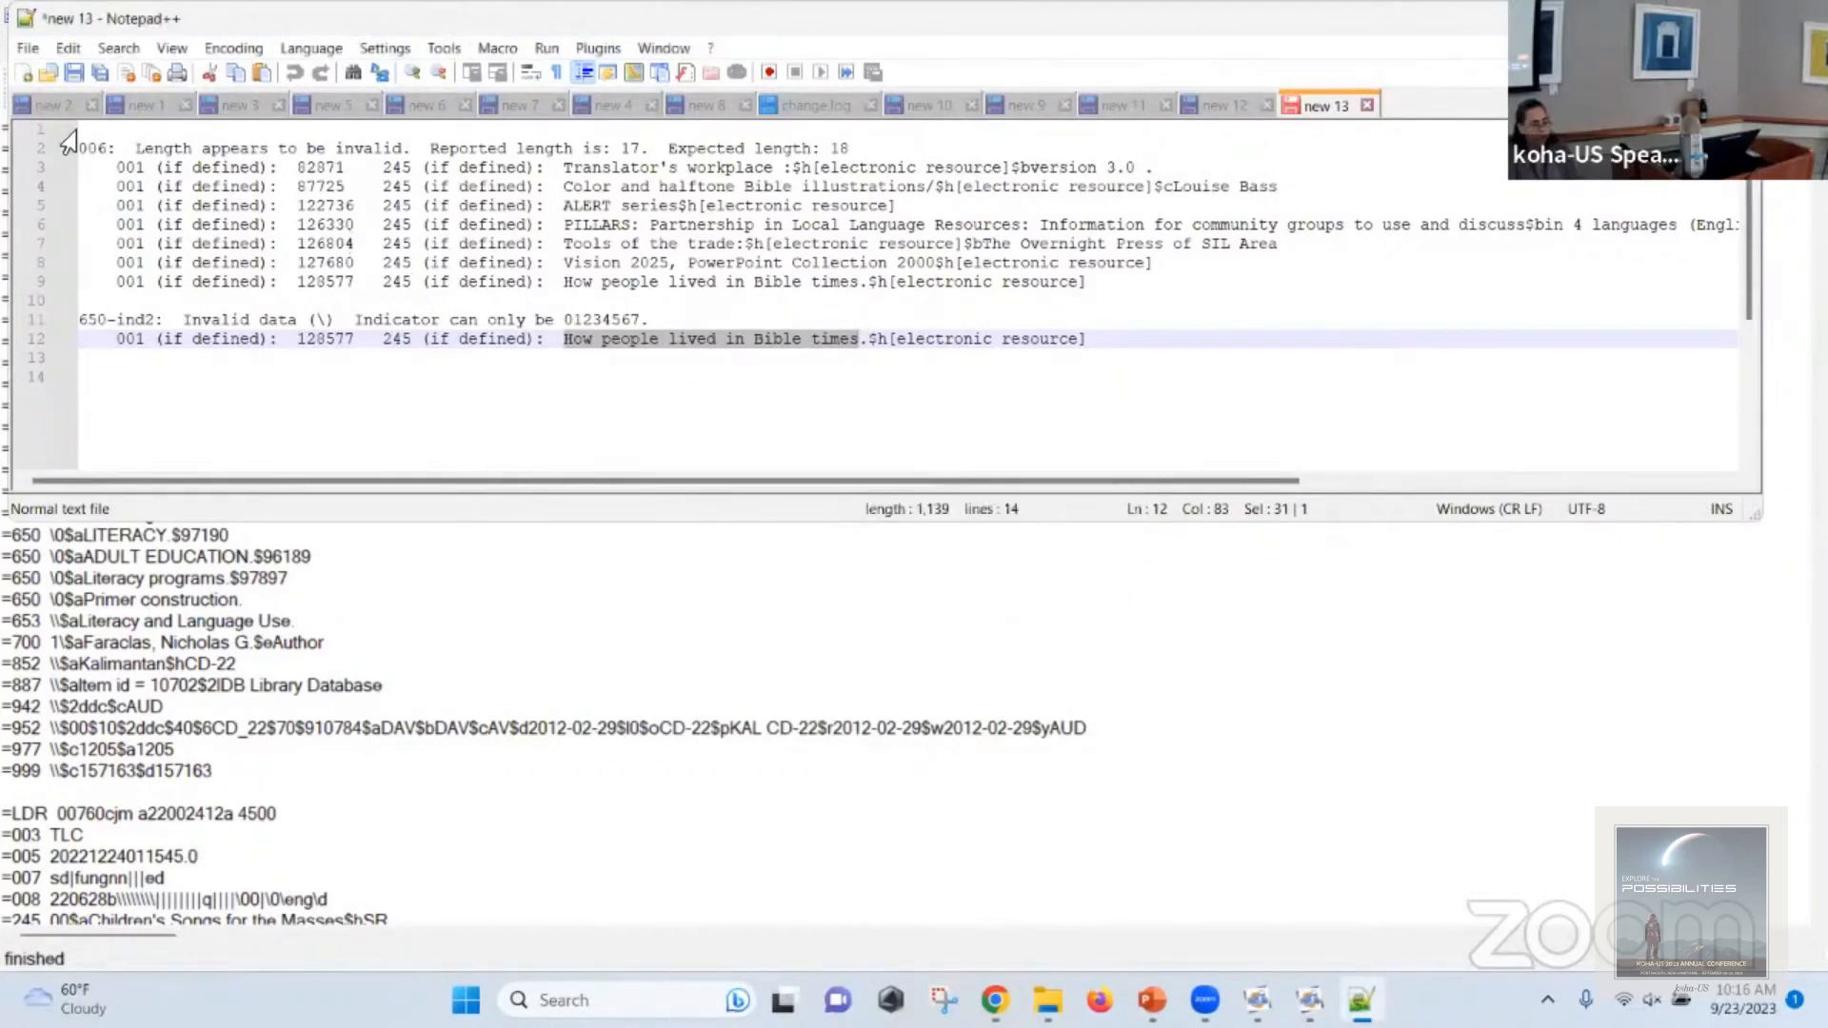
{"action": "left_click", "coordinate": [21, 75]}
{"action": "key", "text": "ctrl+v"}
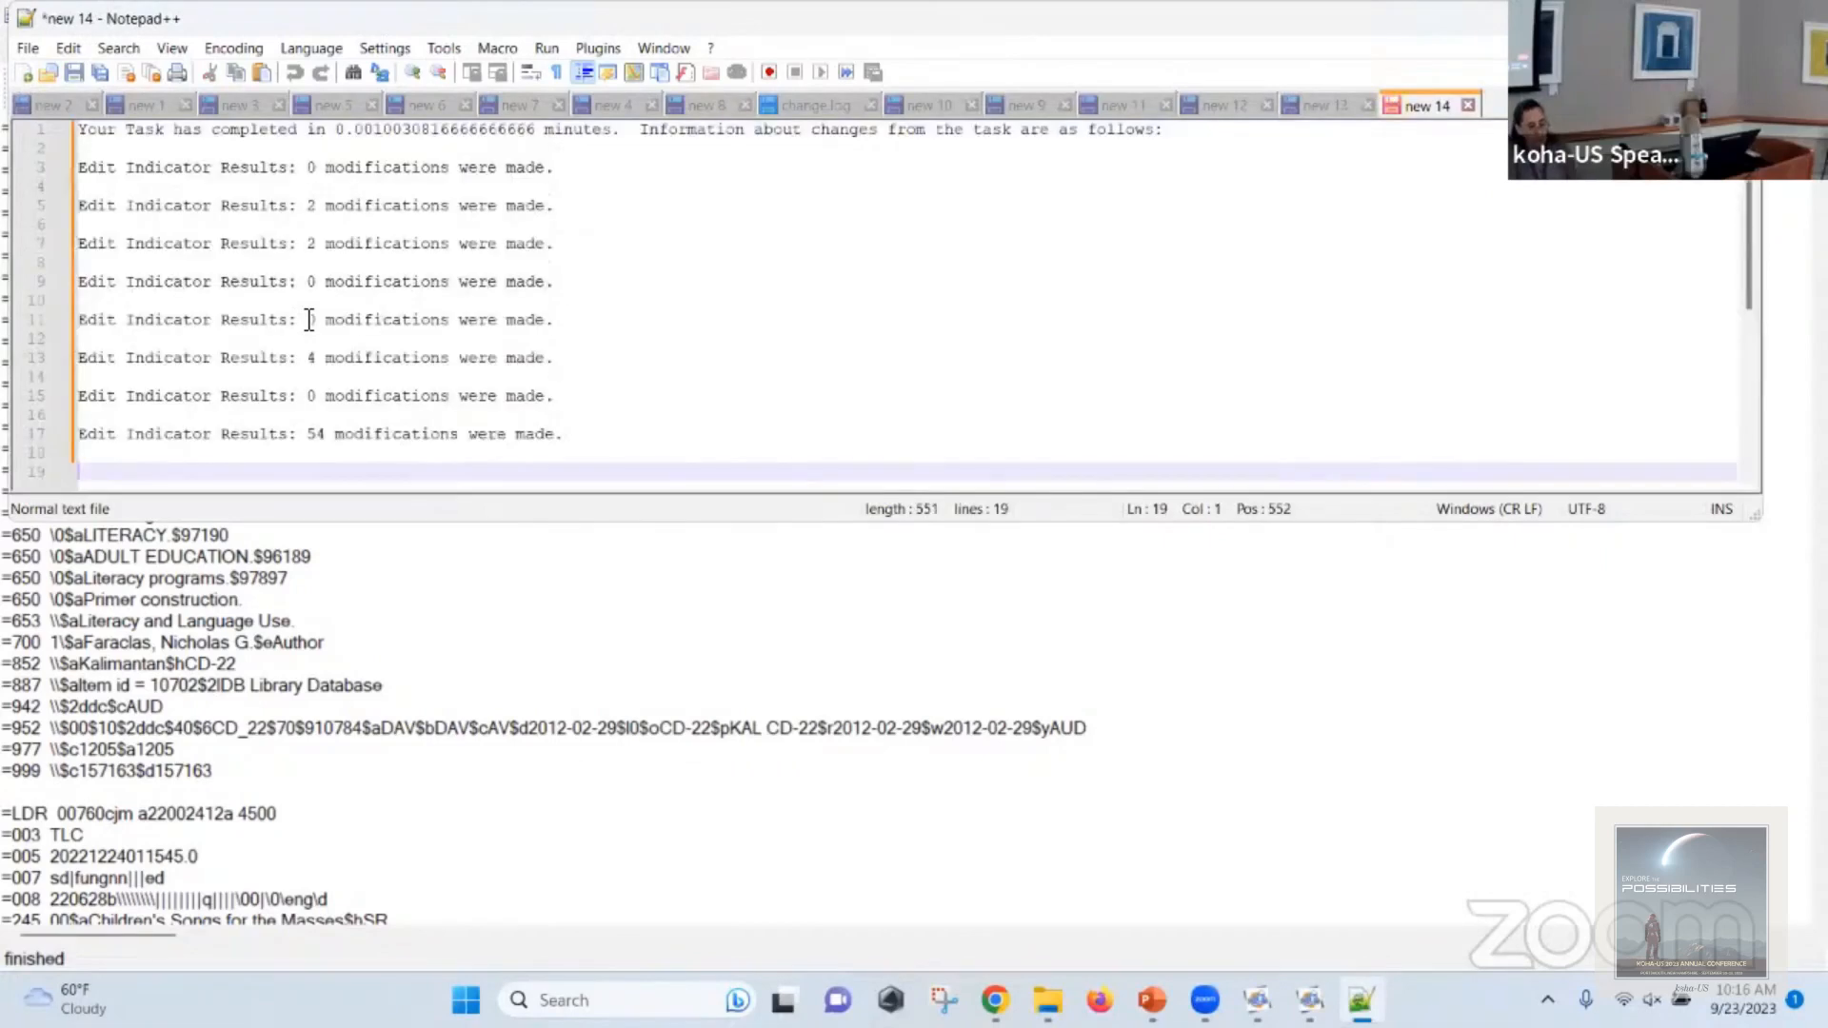
Switch back to MarcEdit, find all occurrences of =245 in the Audio CD records, review their indicators and close the results.
{"action": "key", "text": "alt+Tab"}
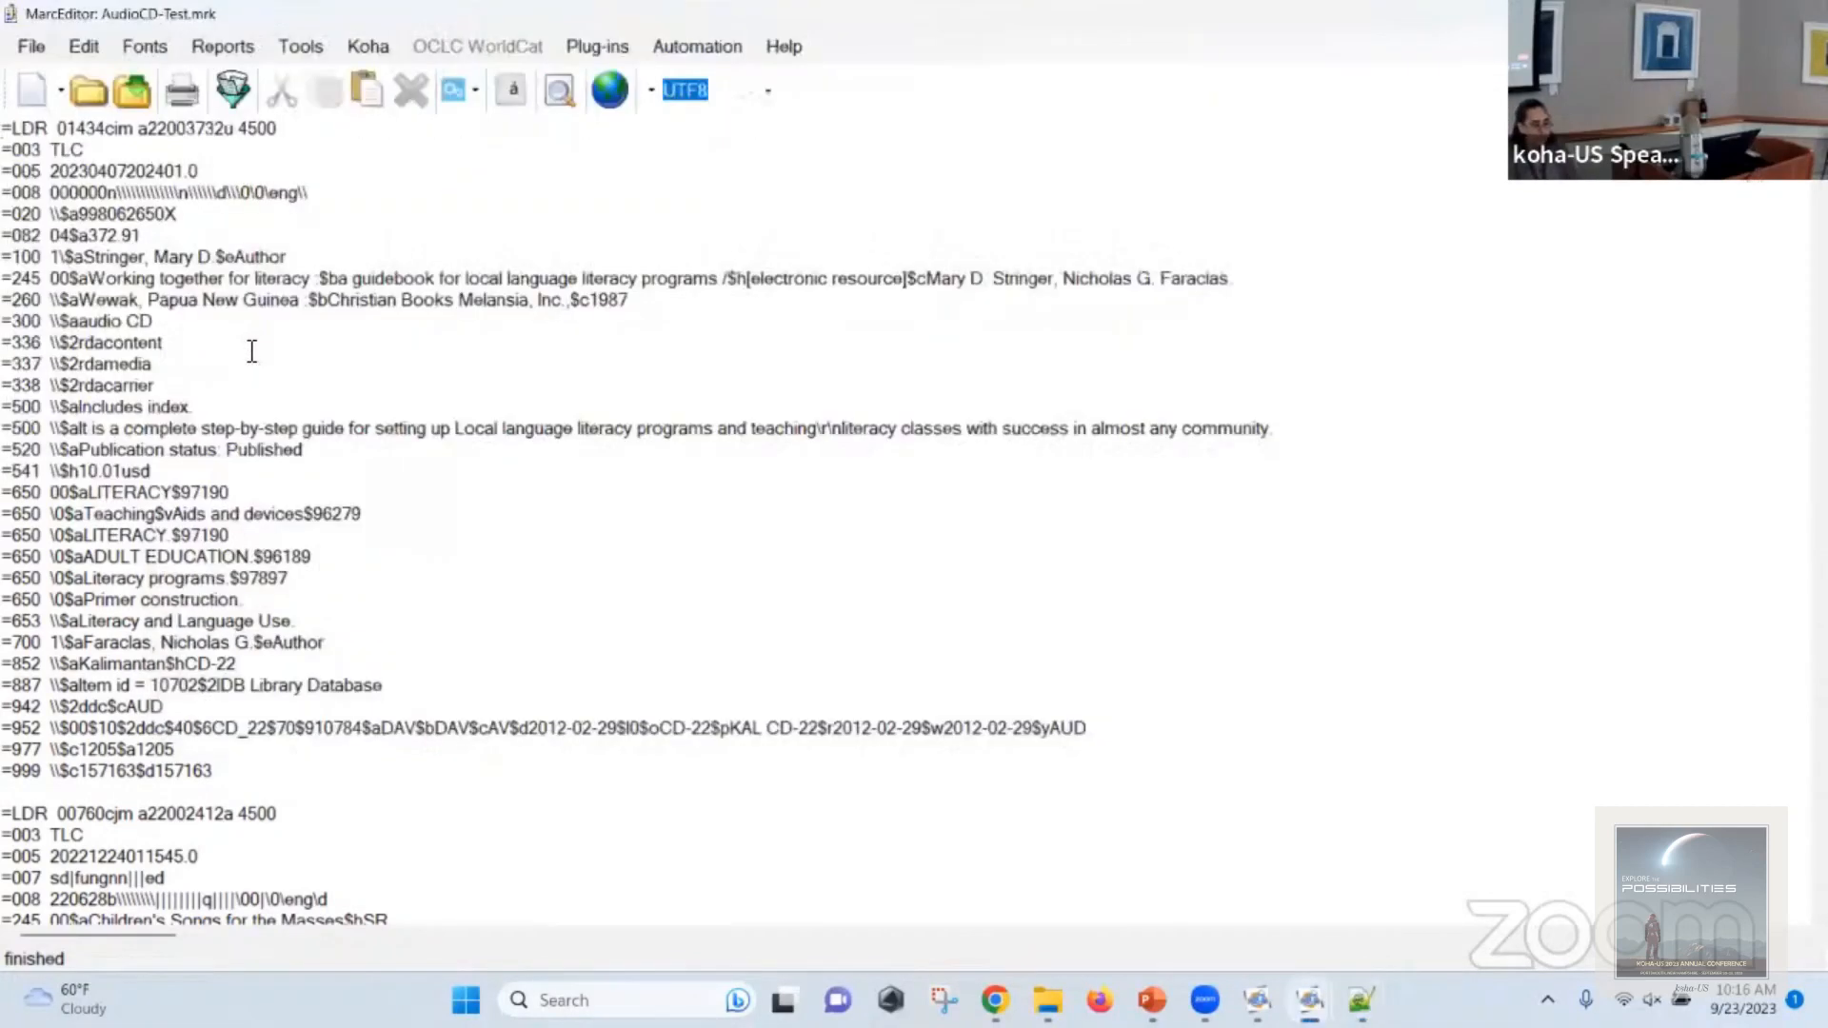
{"action": "key", "text": "ctrl+f"}
{"action": "type", "text": "=245"}
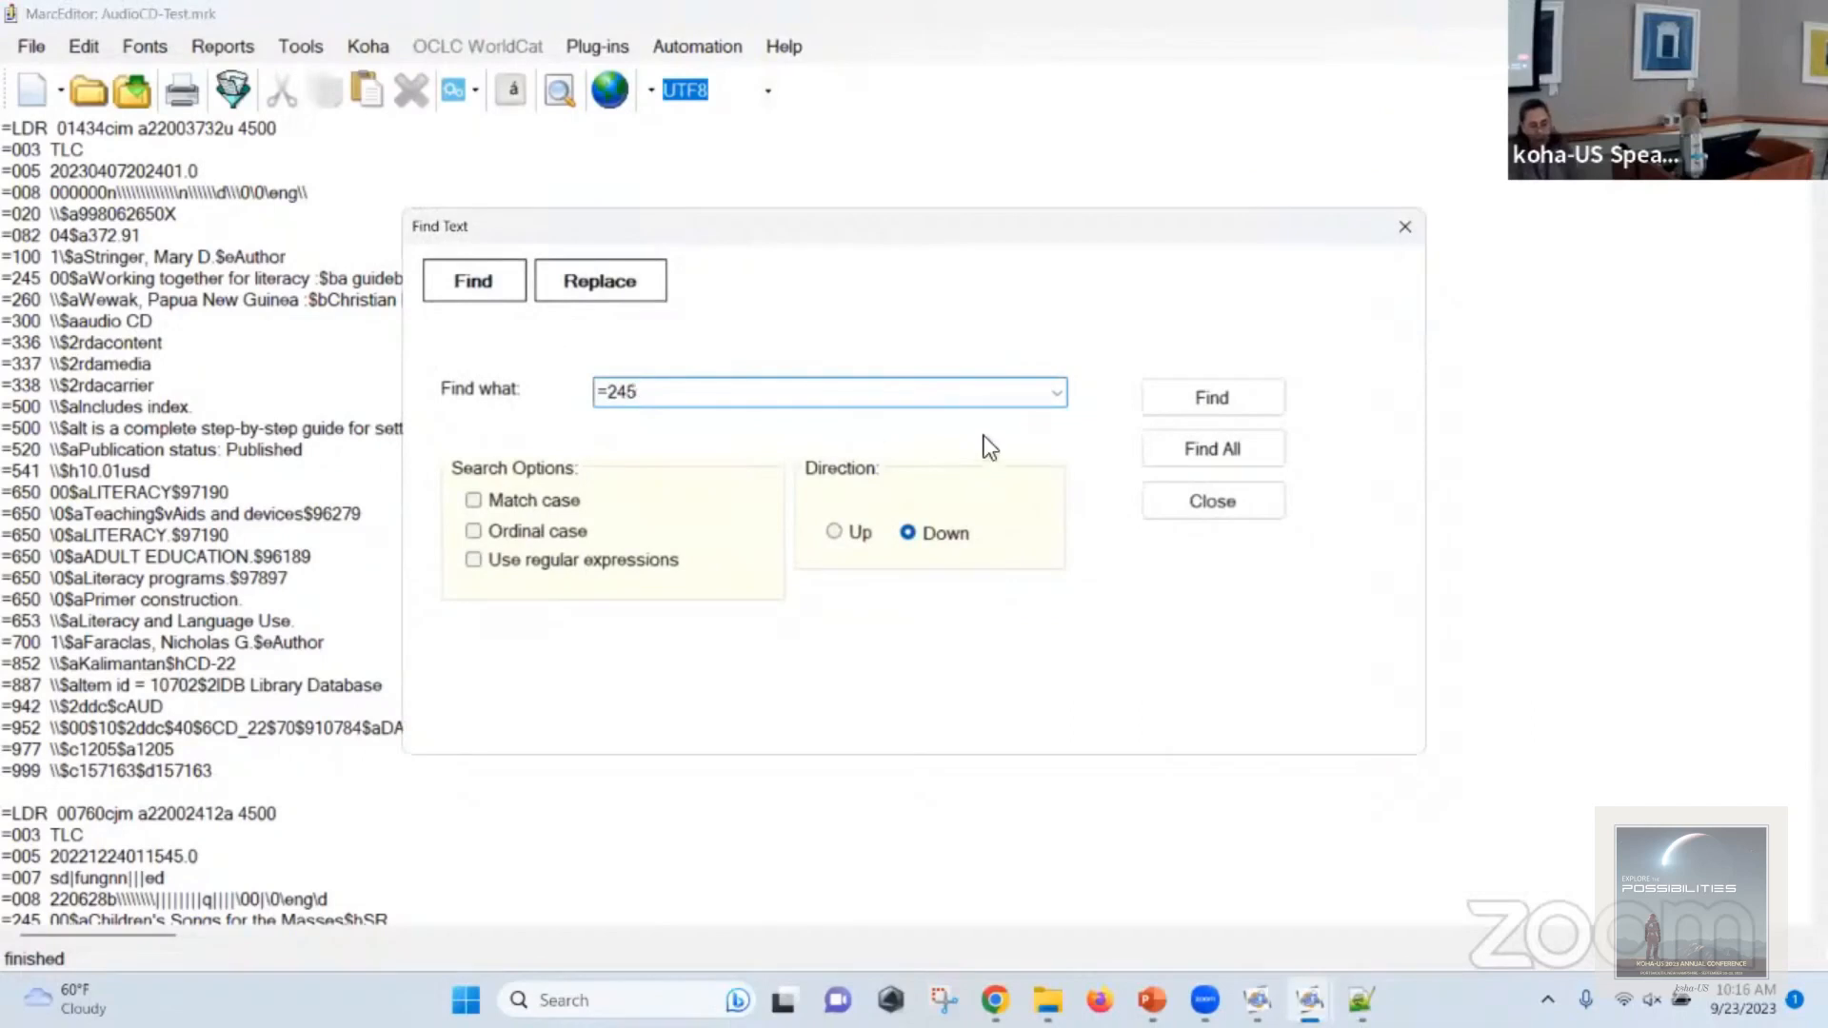
{"action": "left_click", "coordinate": [1221, 442]}
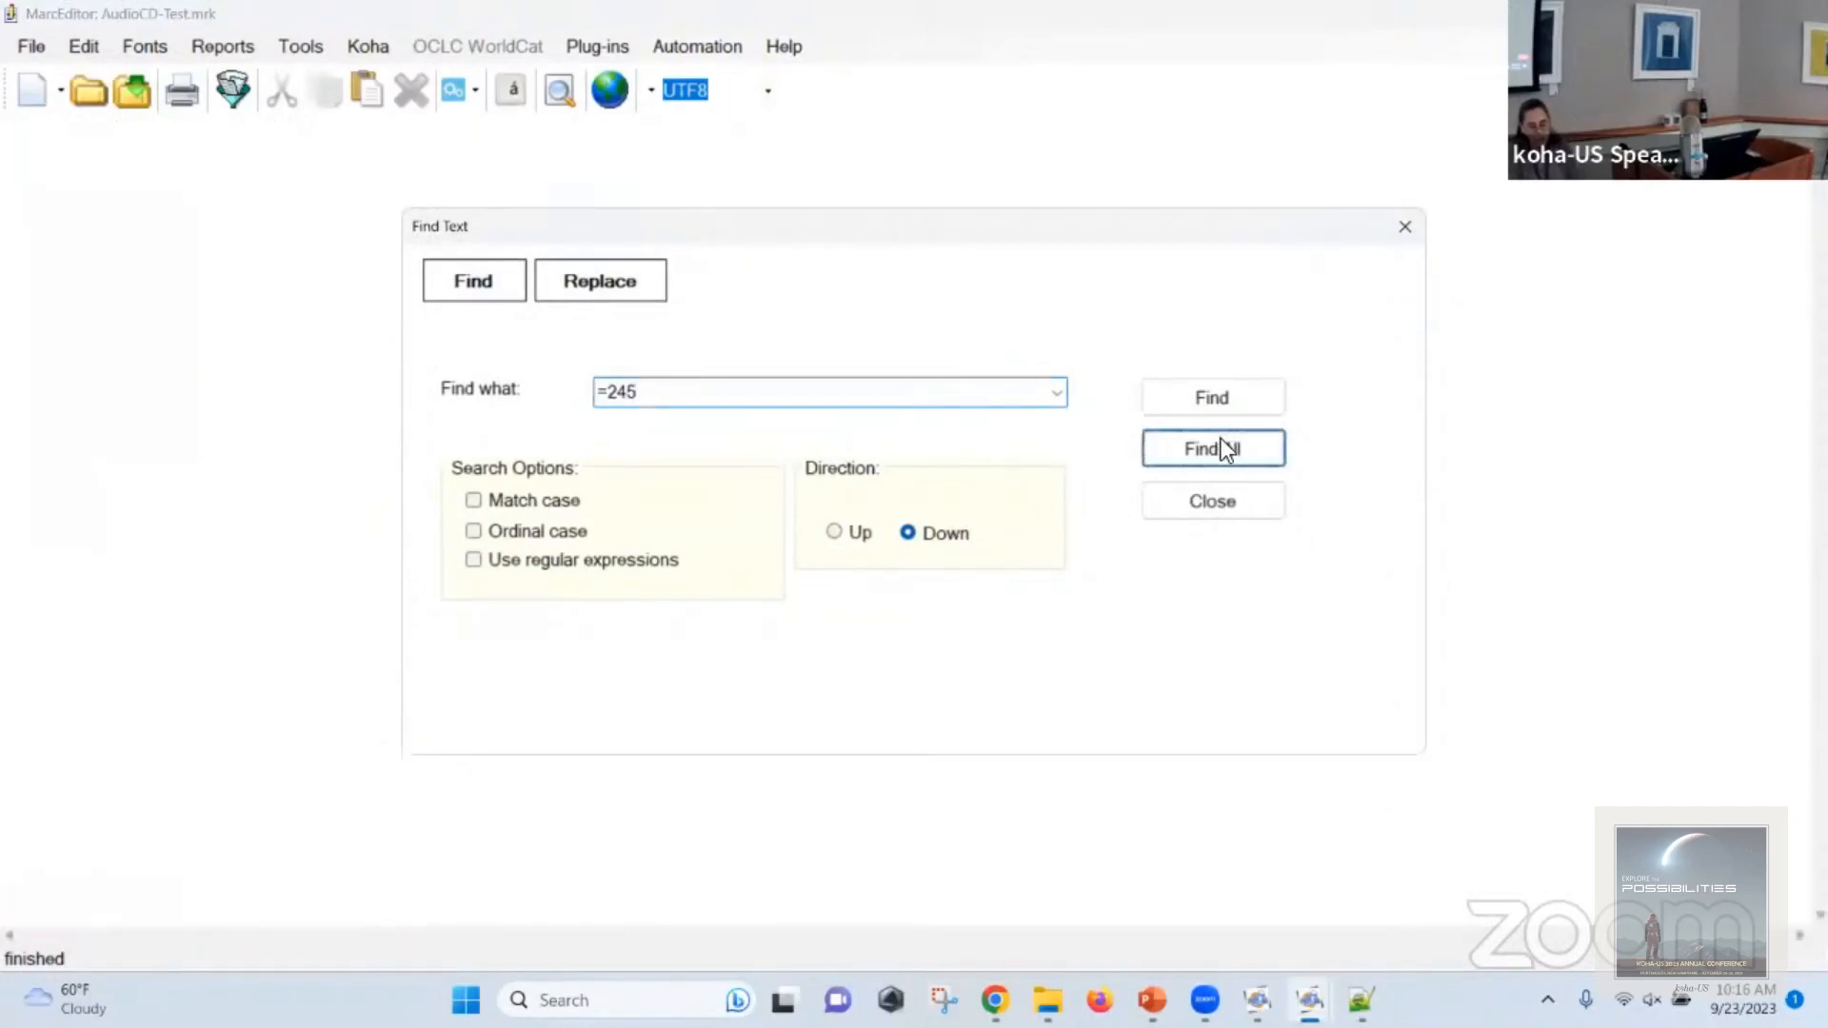
{"action": "scroll", "coordinate": [876, 360], "scroll_direction": "down", "scroll_amount": 12}
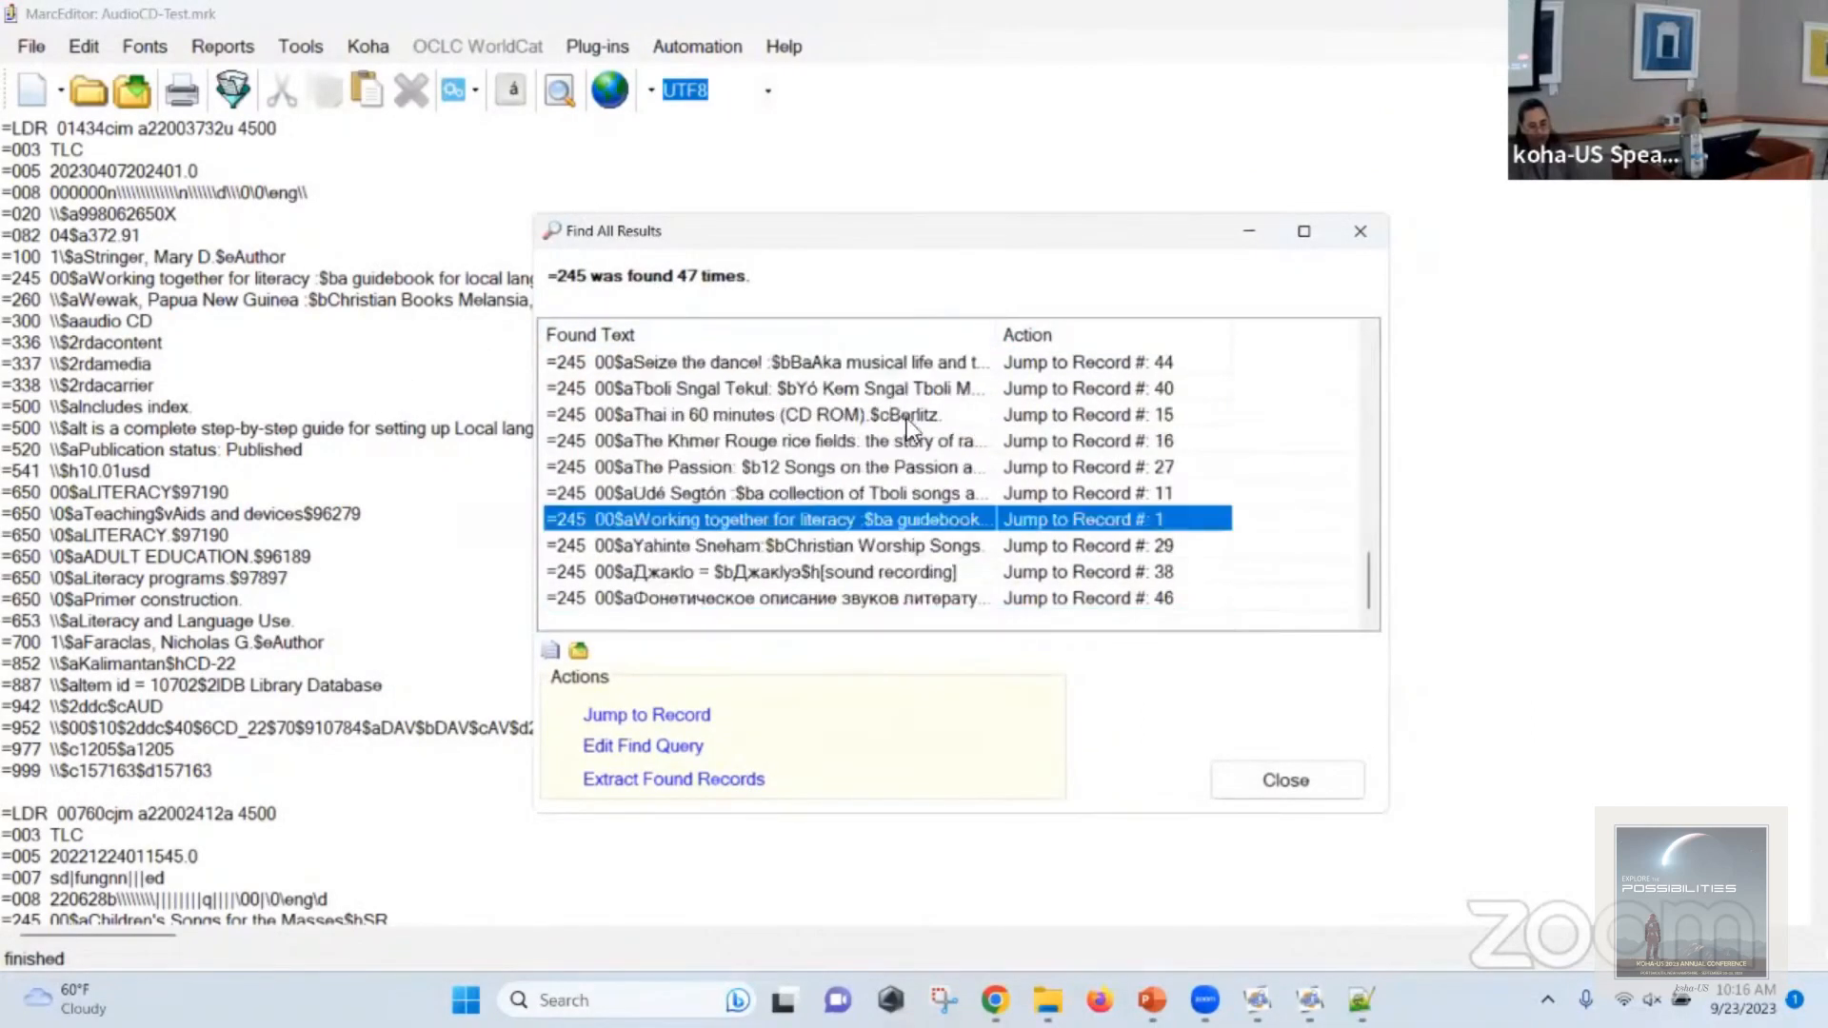
{"action": "left_click", "coordinate": [1299, 771]}
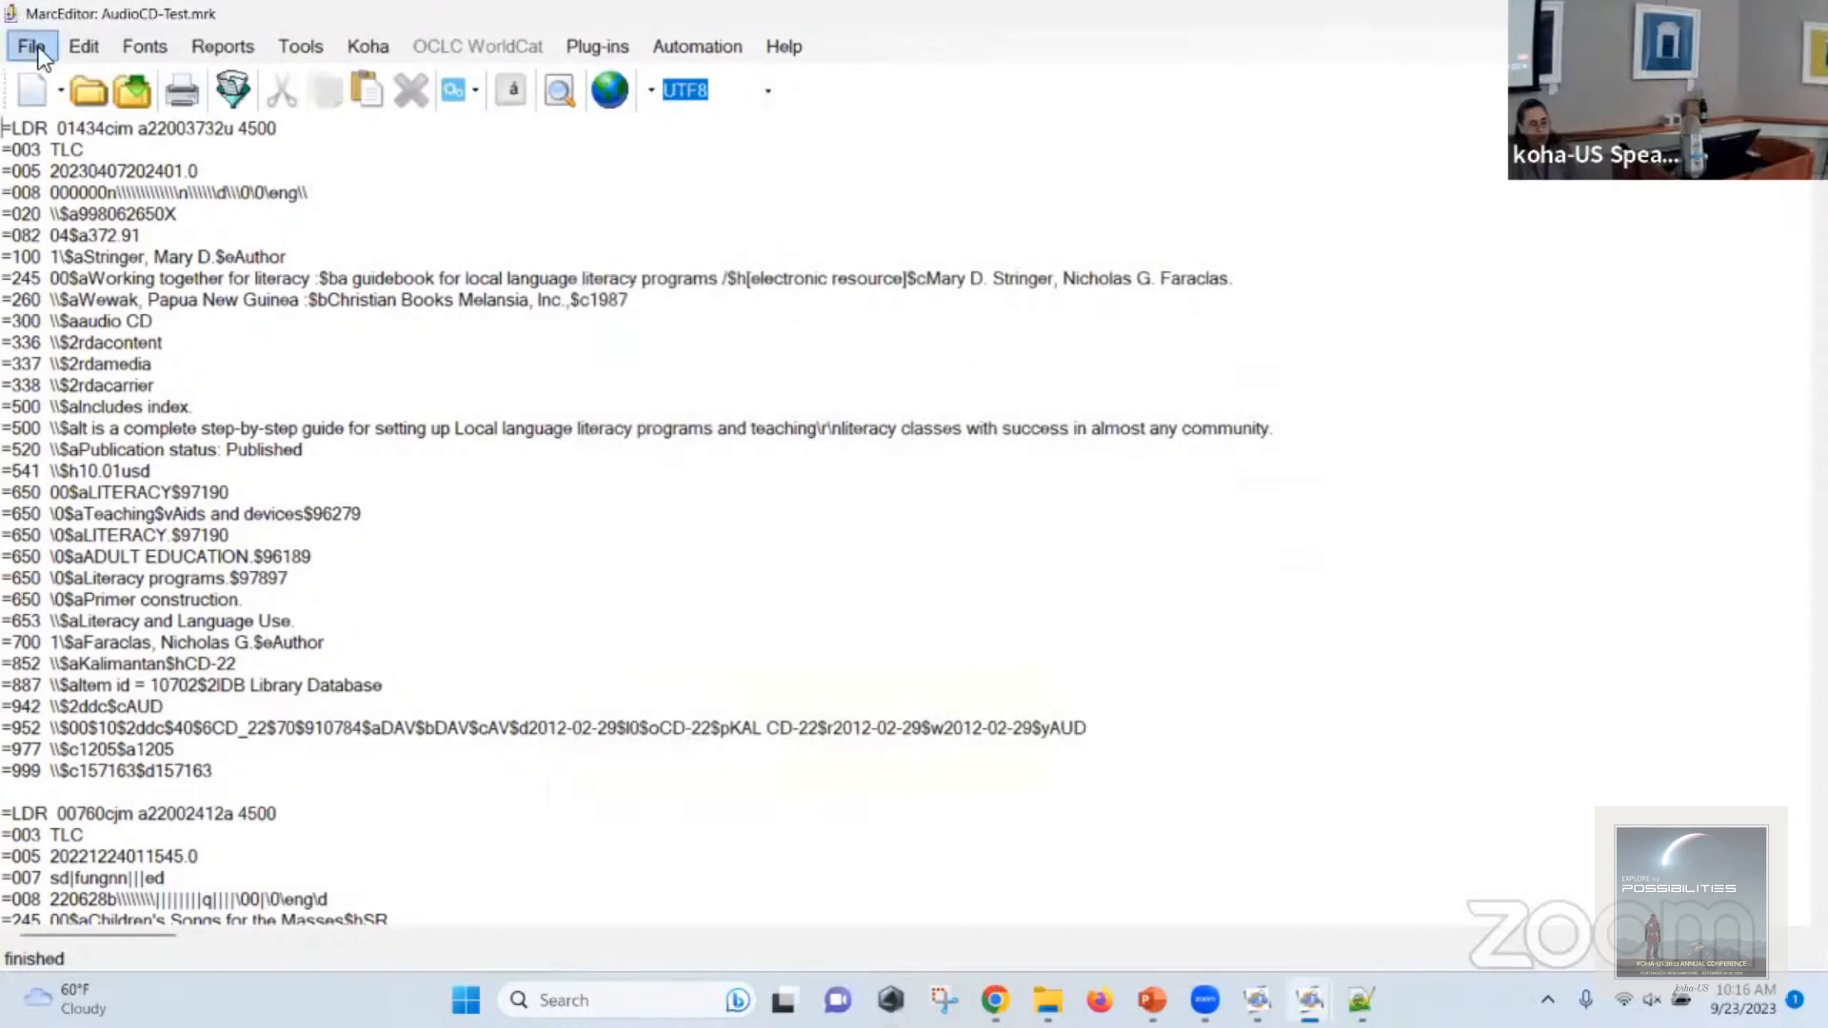
{"action": "left_click", "coordinate": [31, 46]}
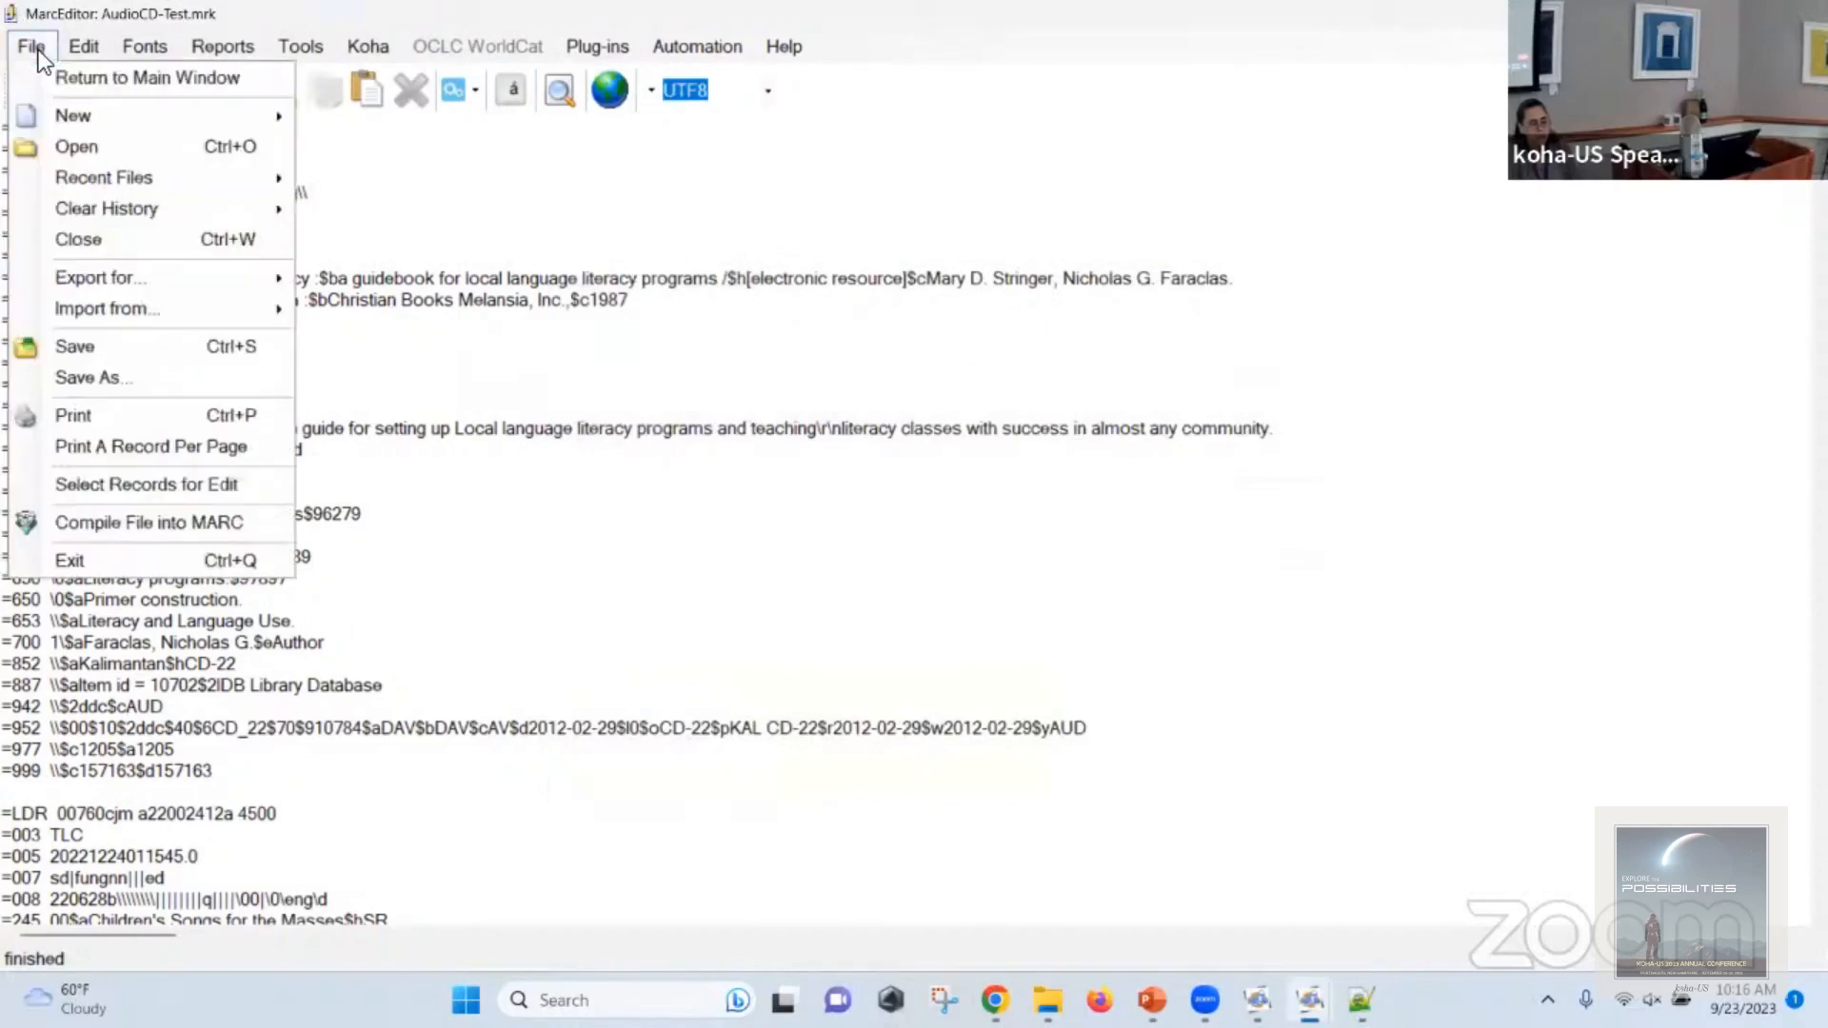
{"action": "left_click", "coordinate": [173, 484]}
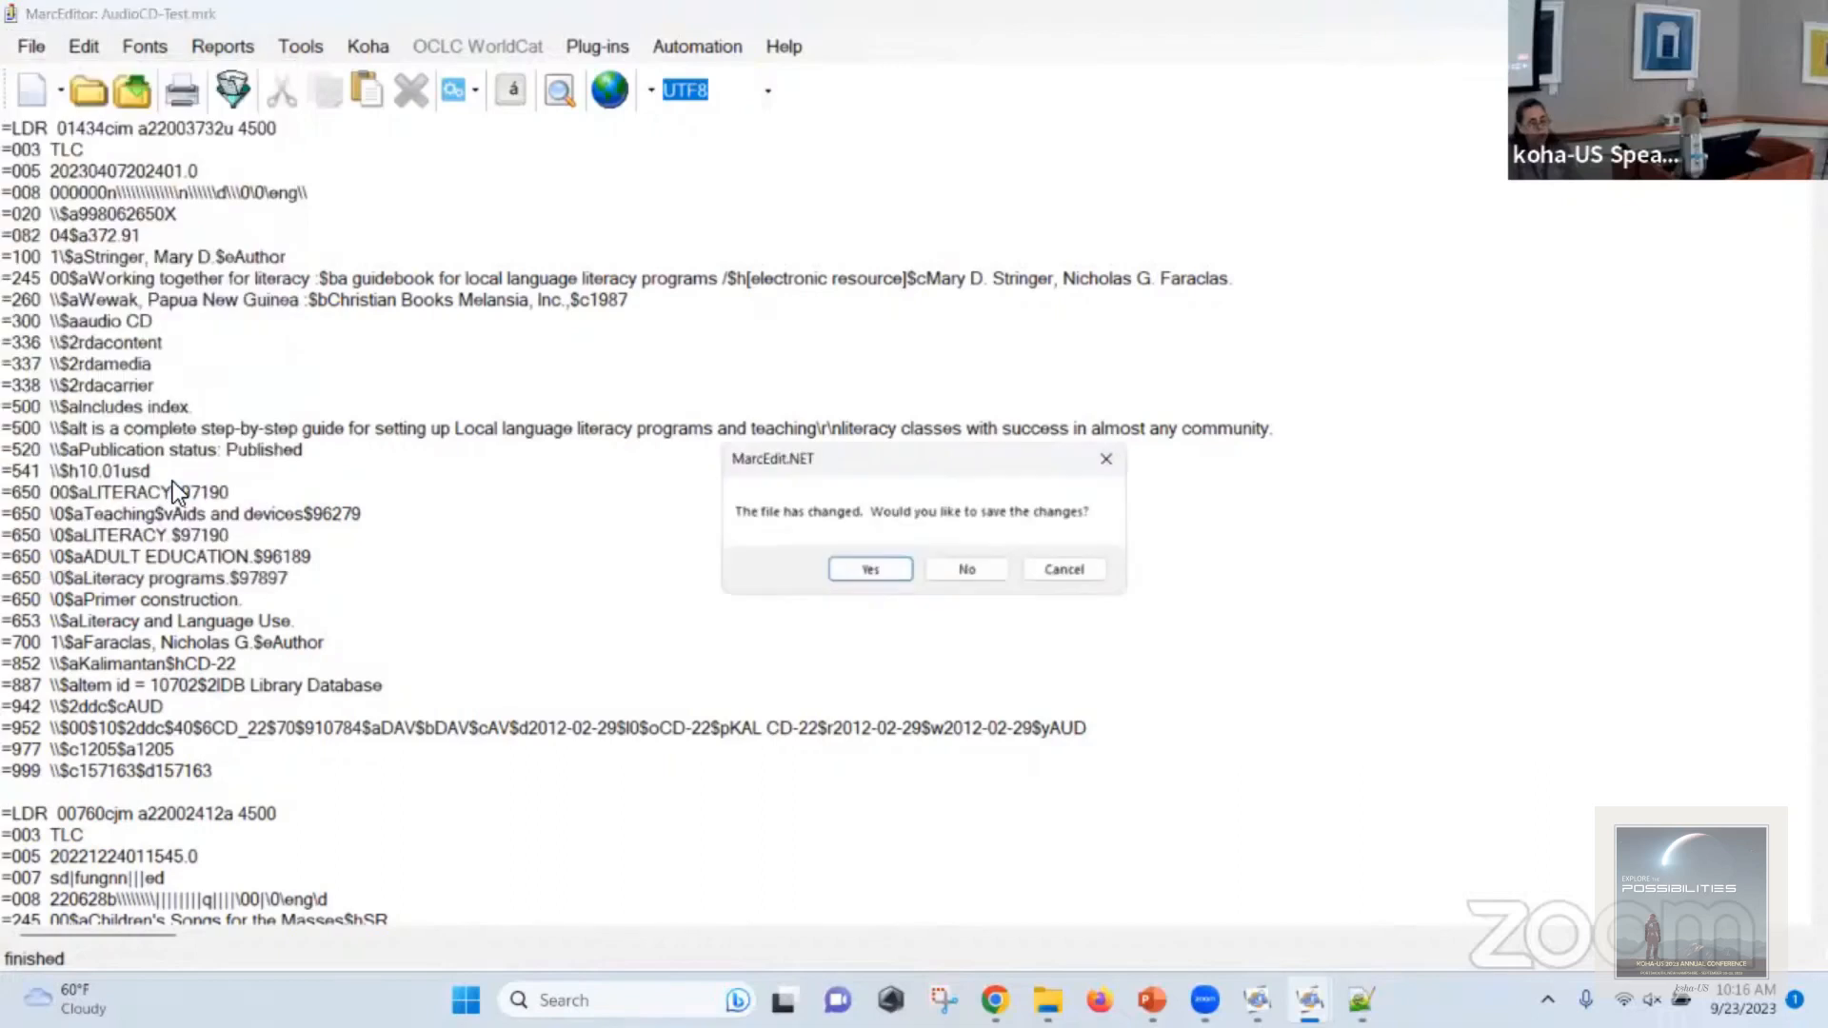
{"action": "left_click", "coordinate": [967, 570]}
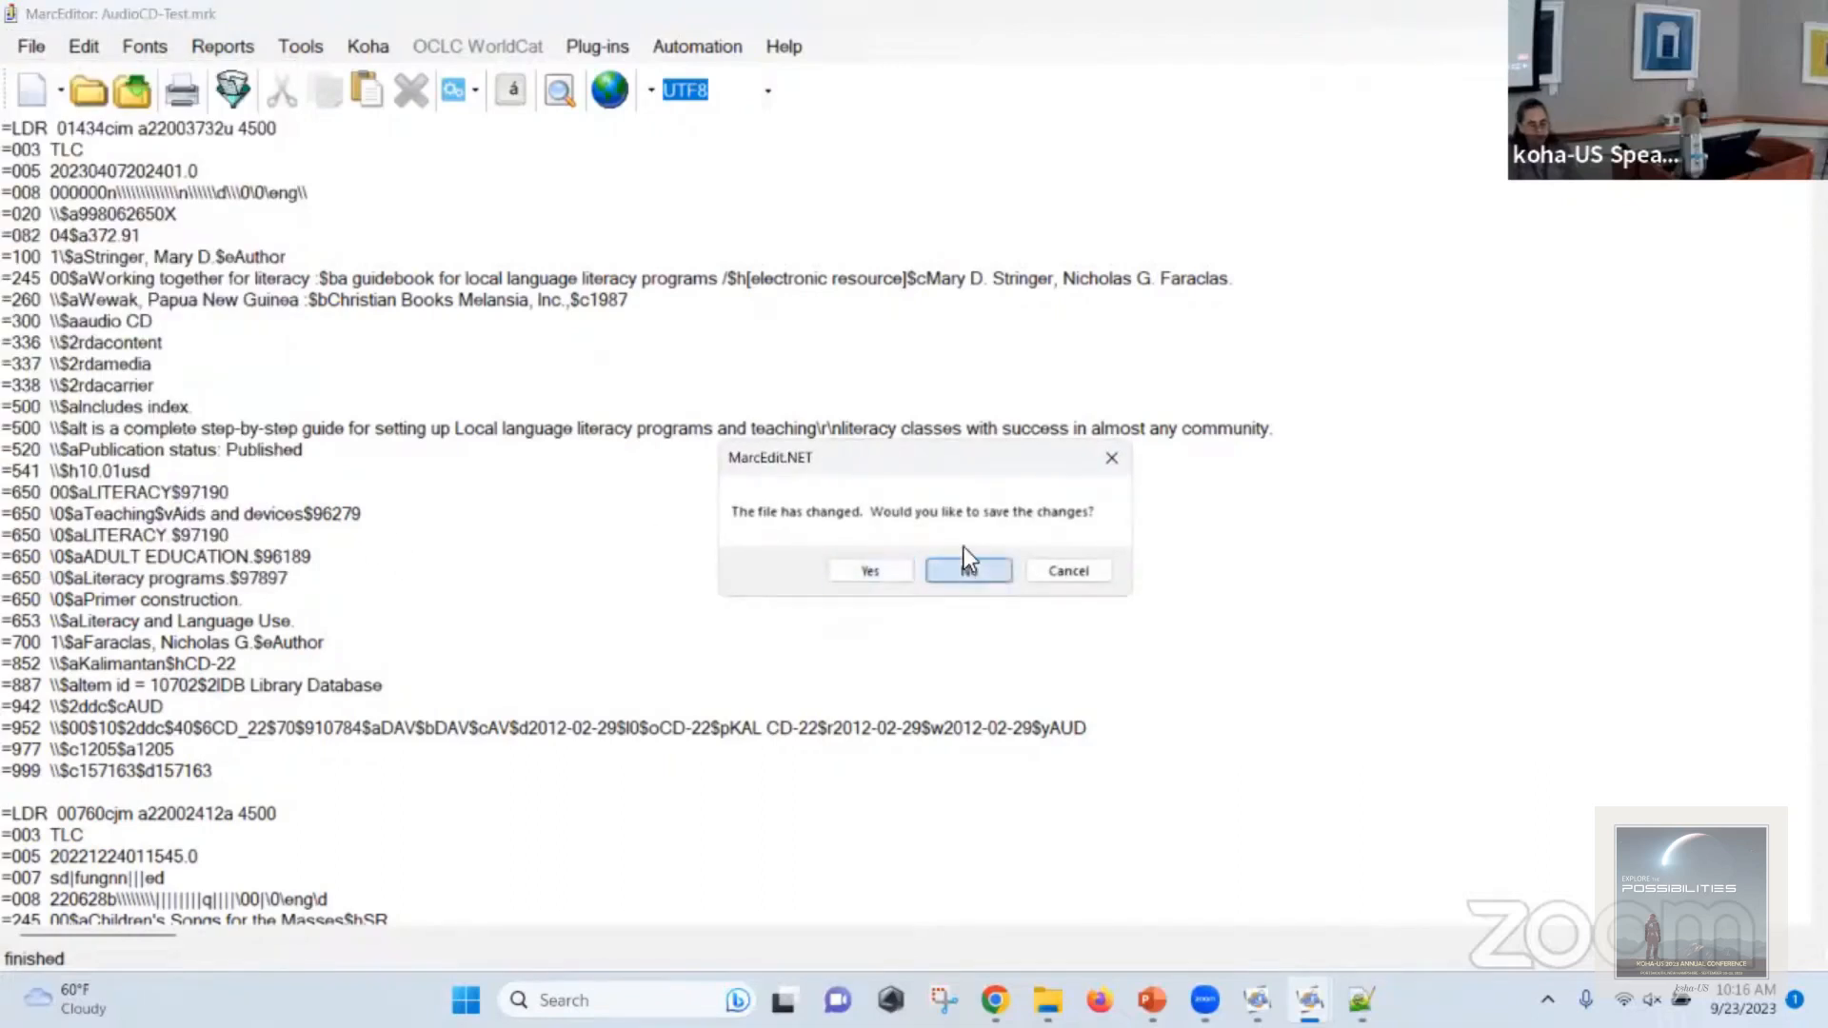
{"action": "left_click", "coordinate": [1287, 444]}
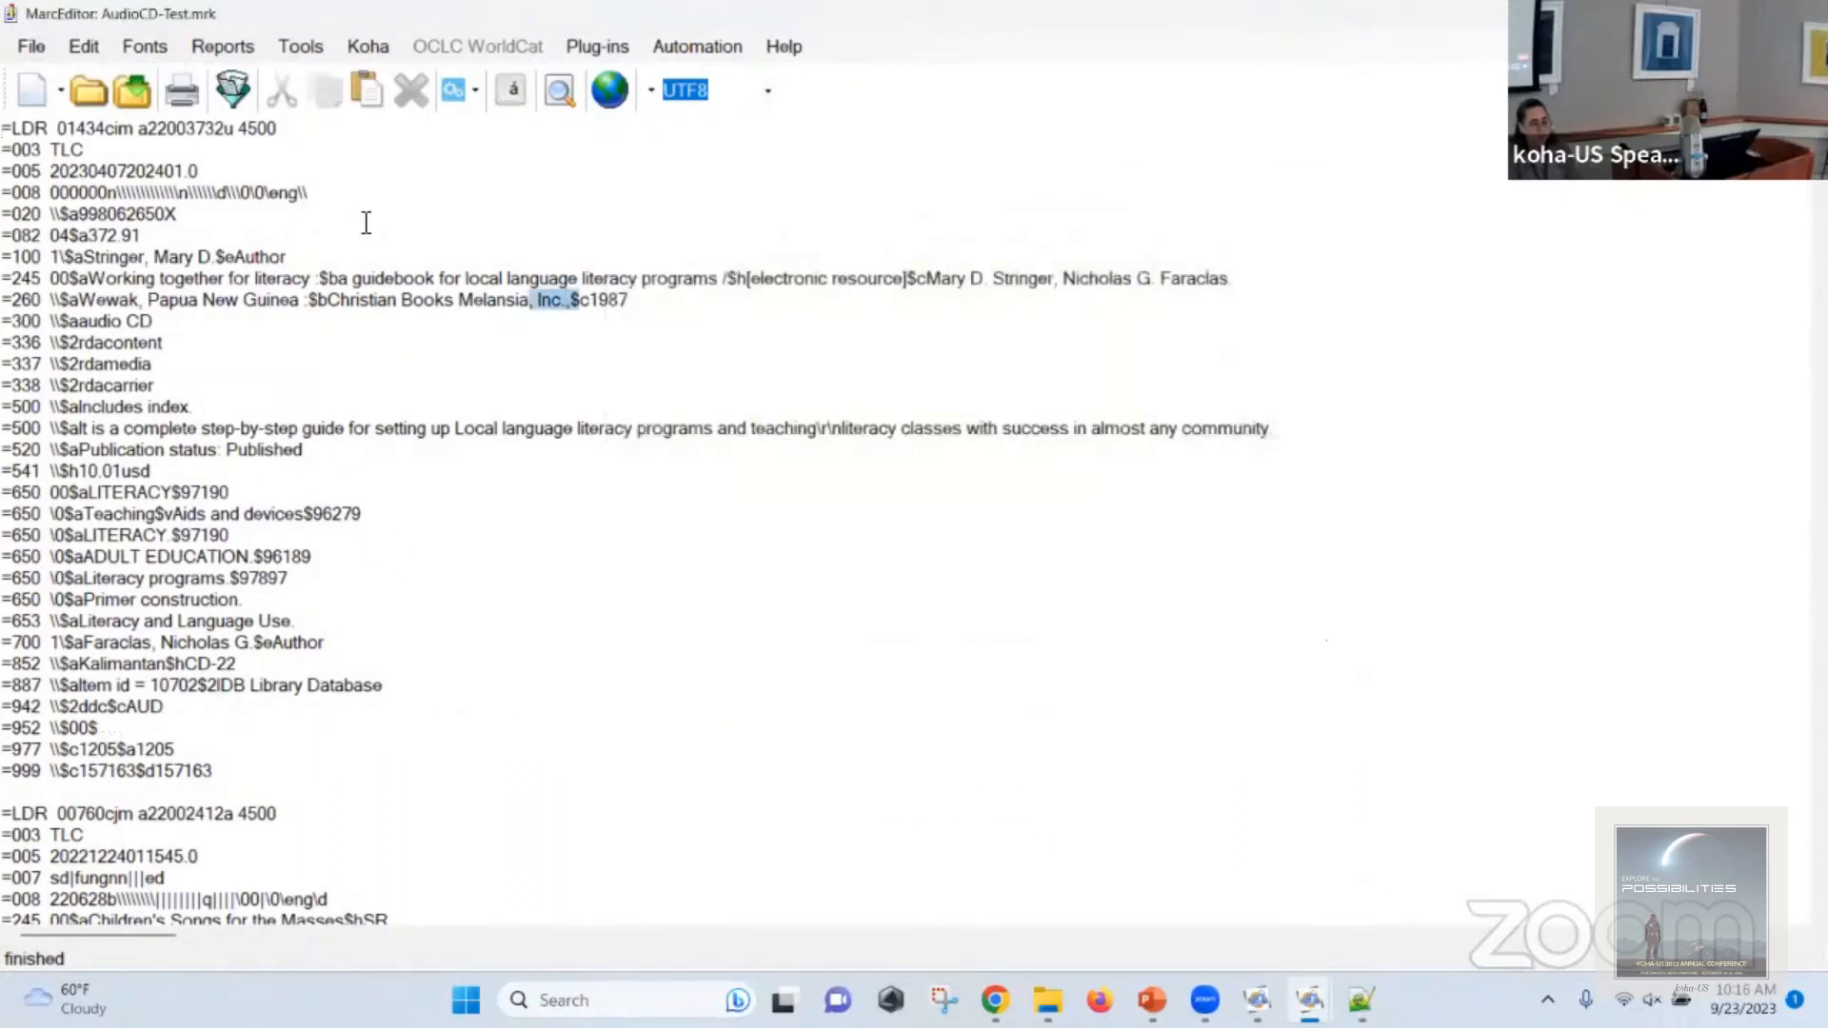
Save AudioCD-Test.mrk and load its records into the record selection for editing, with the display field set to 100$a.
{"action": "left_click", "coordinate": [132, 91]}
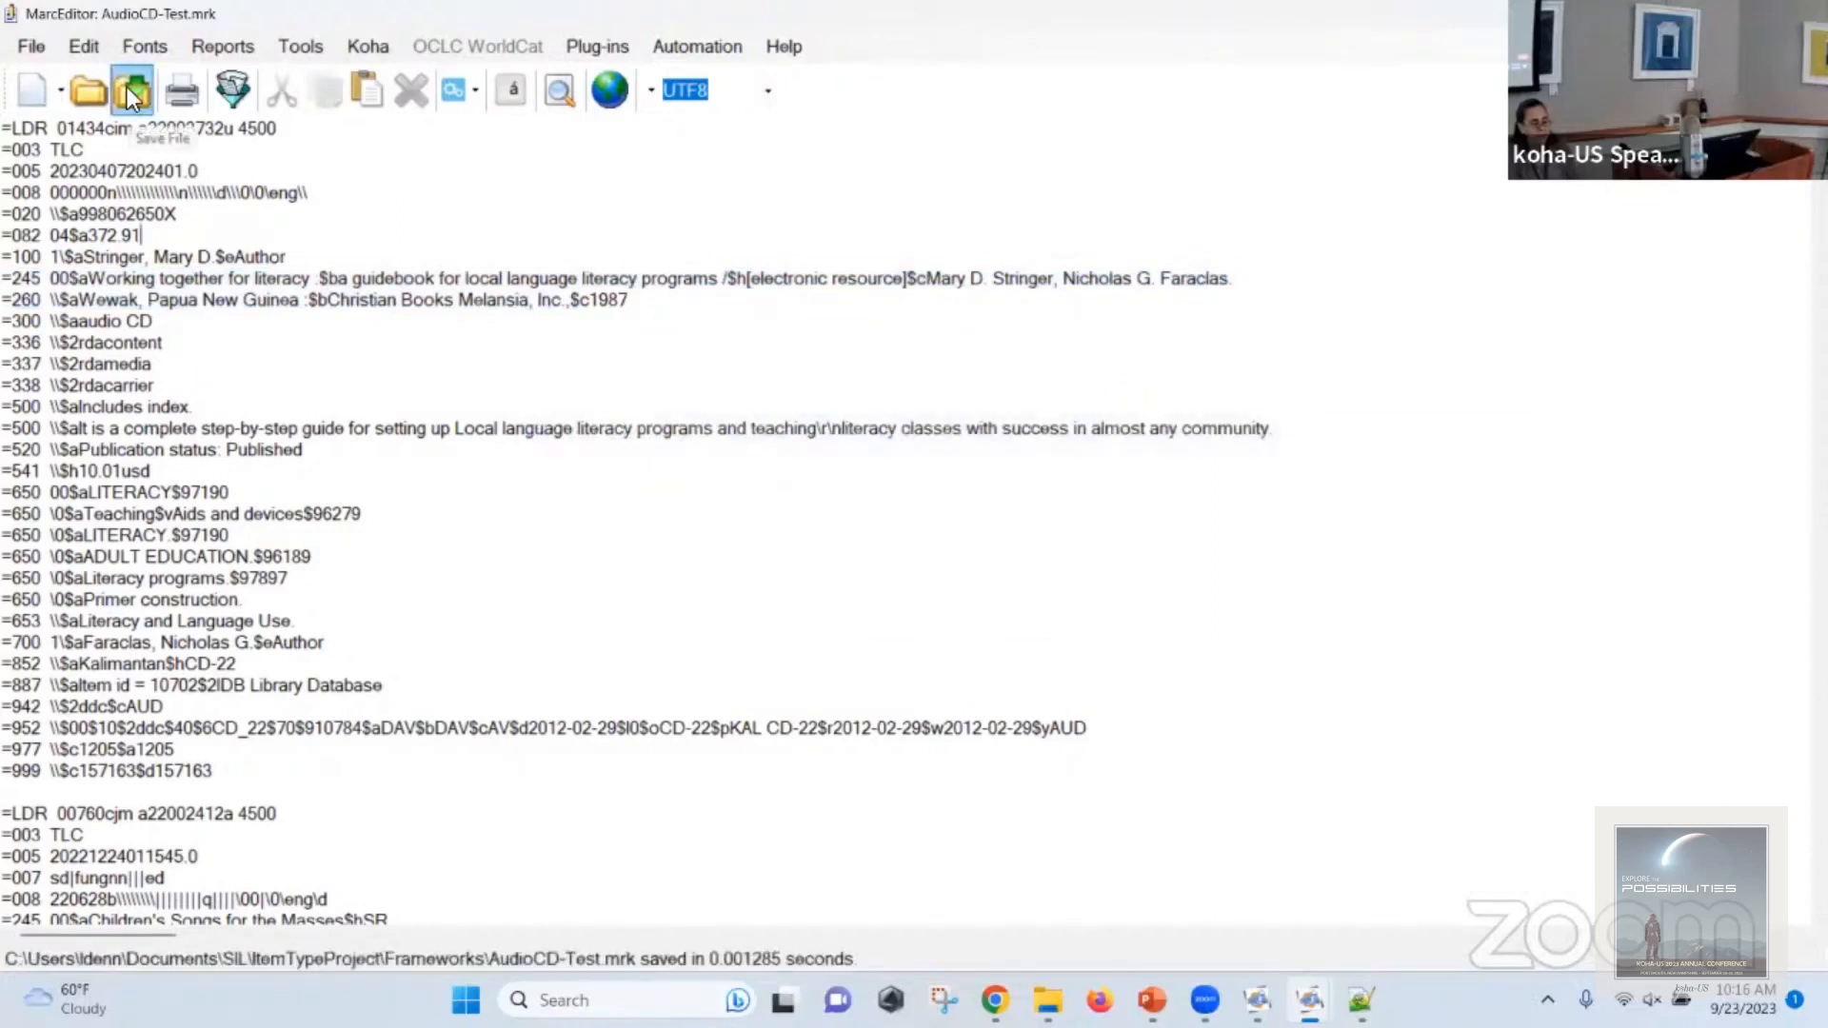
{"action": "left_click", "coordinate": [38, 44]}
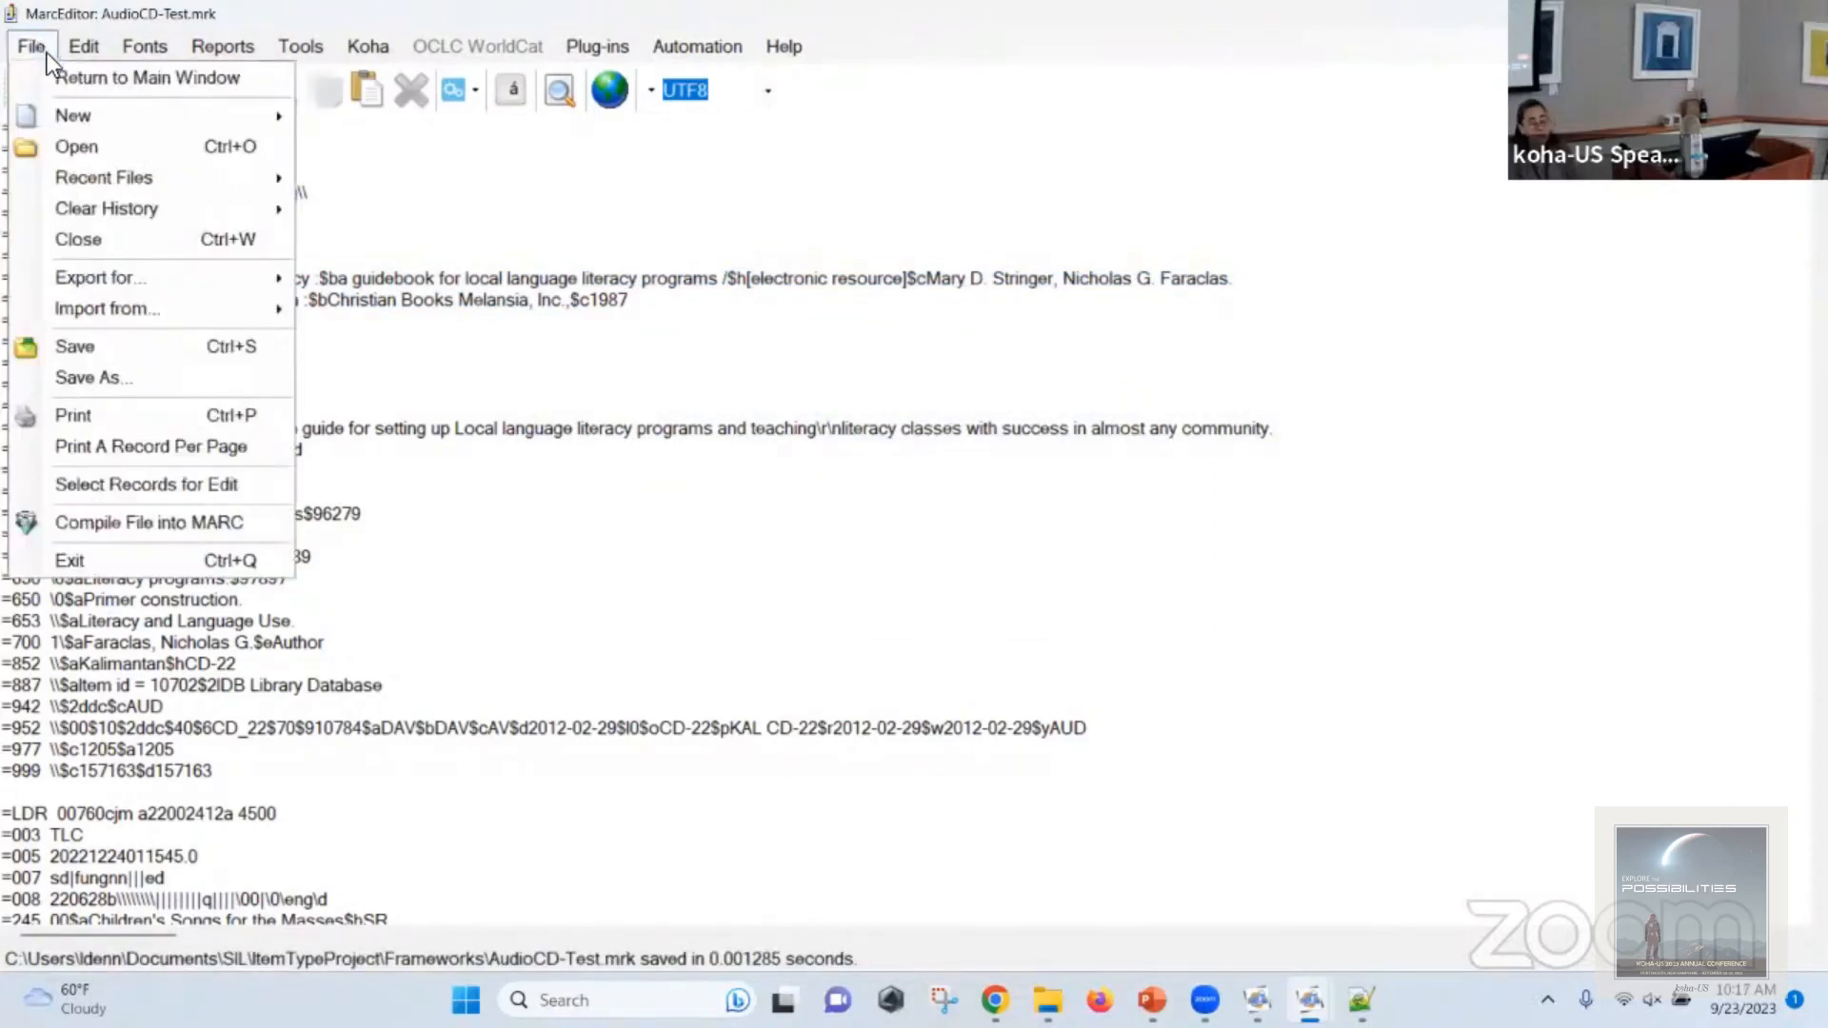
{"action": "left_click", "coordinate": [179, 489]}
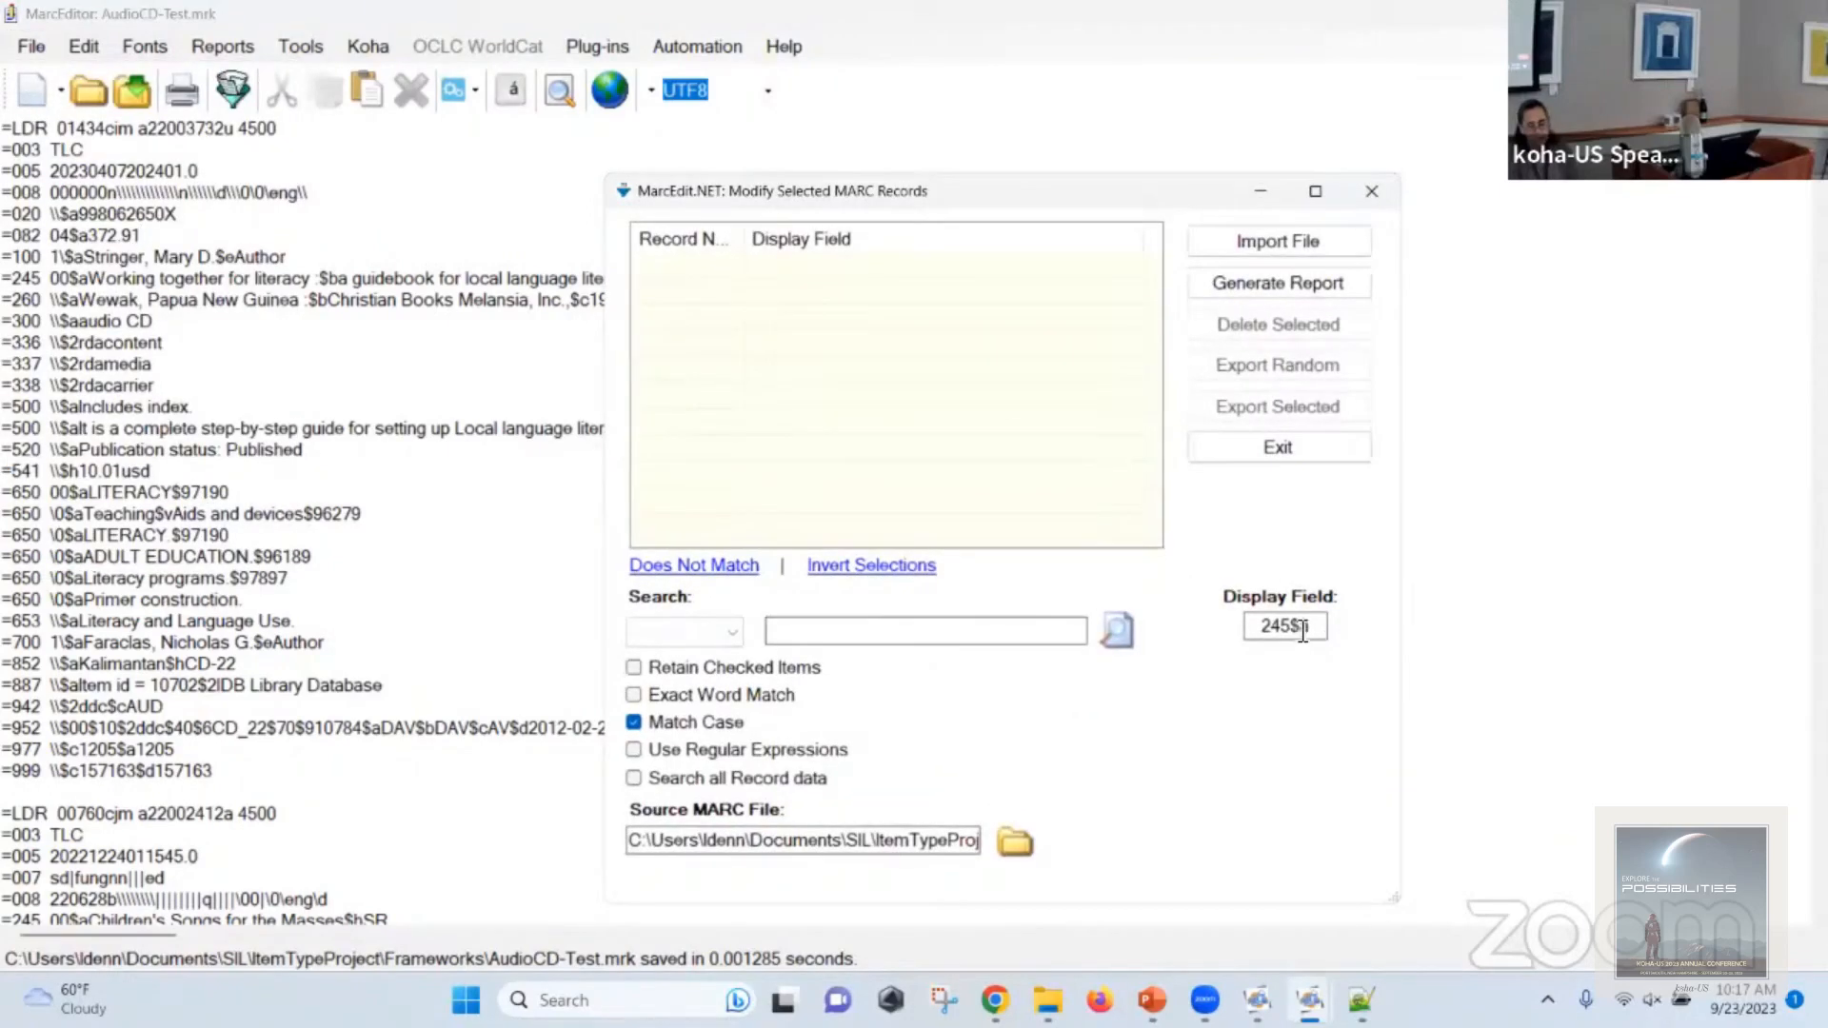
{"action": "left_click_drag", "start_coordinate": [1297, 629], "coordinate": [999, 645]}
{"action": "type", "text": "100"}
{"action": "left_click", "coordinate": [1203, 247]}
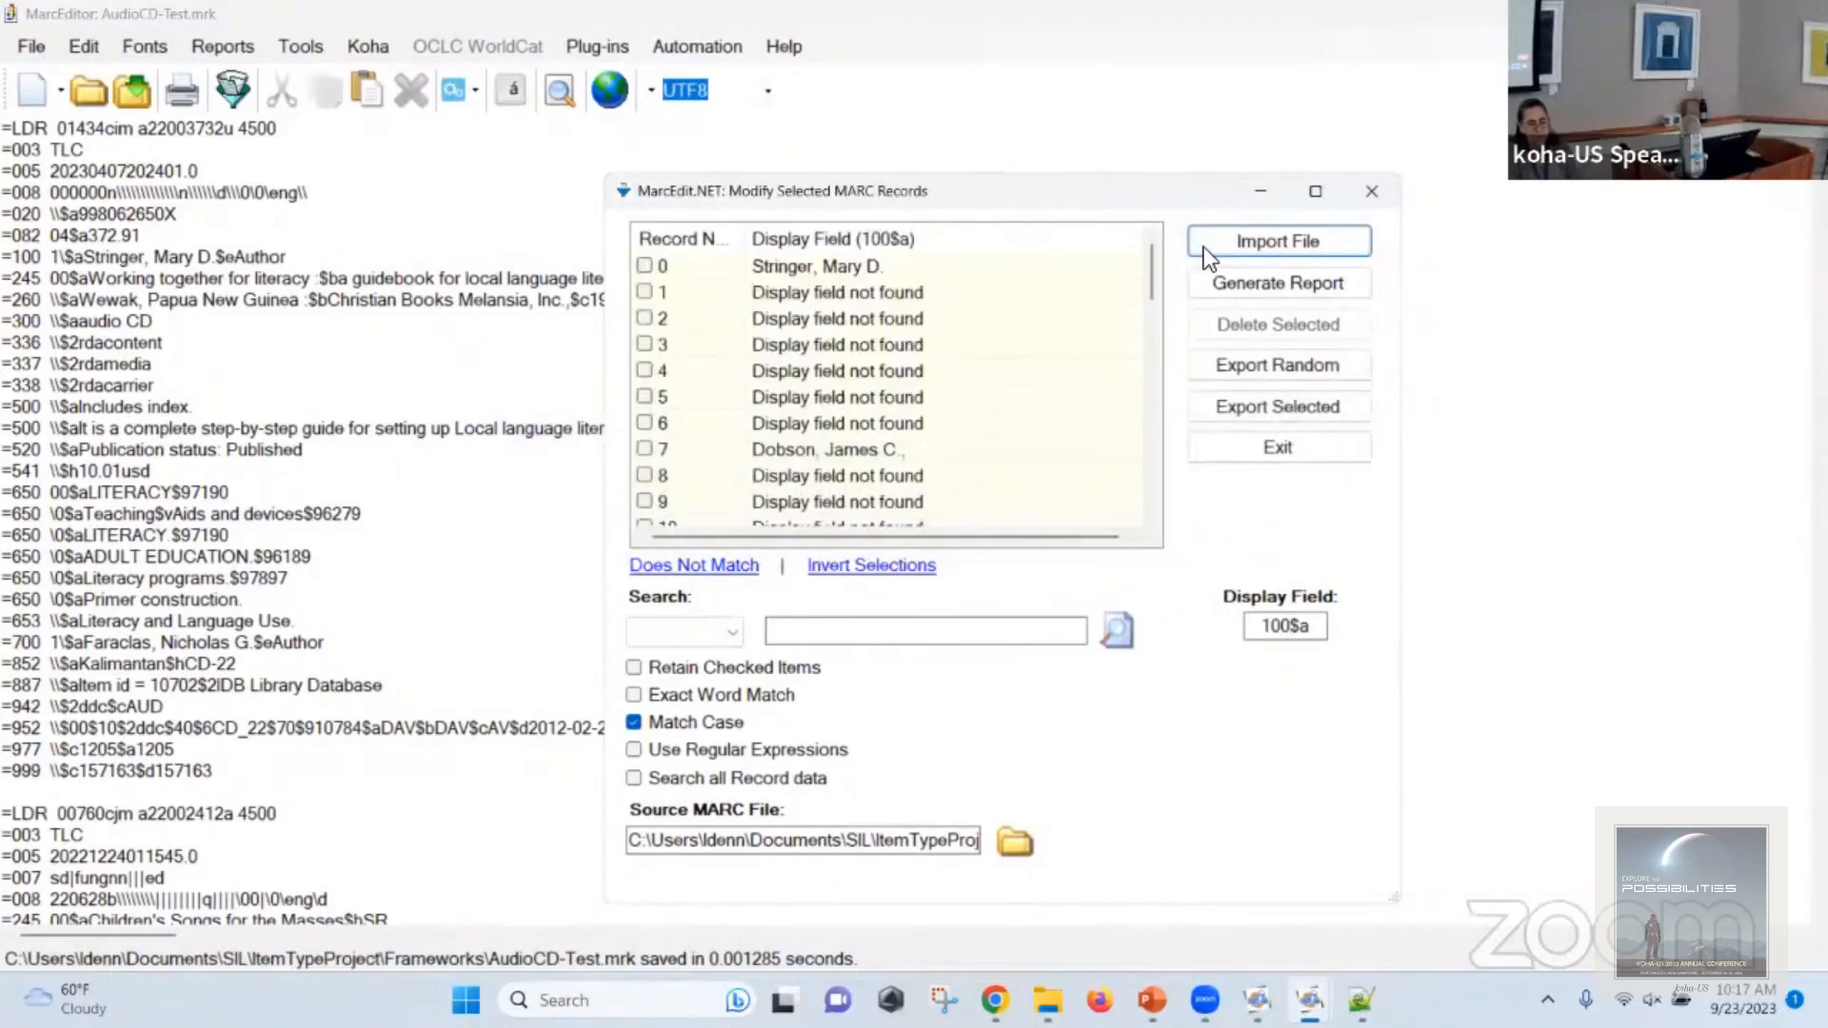
Sort by the display field, select the records matching "display field not found" without case matching, and invert the selection.
{"action": "left_click", "coordinate": [866, 239]}
{"action": "left_click", "coordinate": [694, 564]}
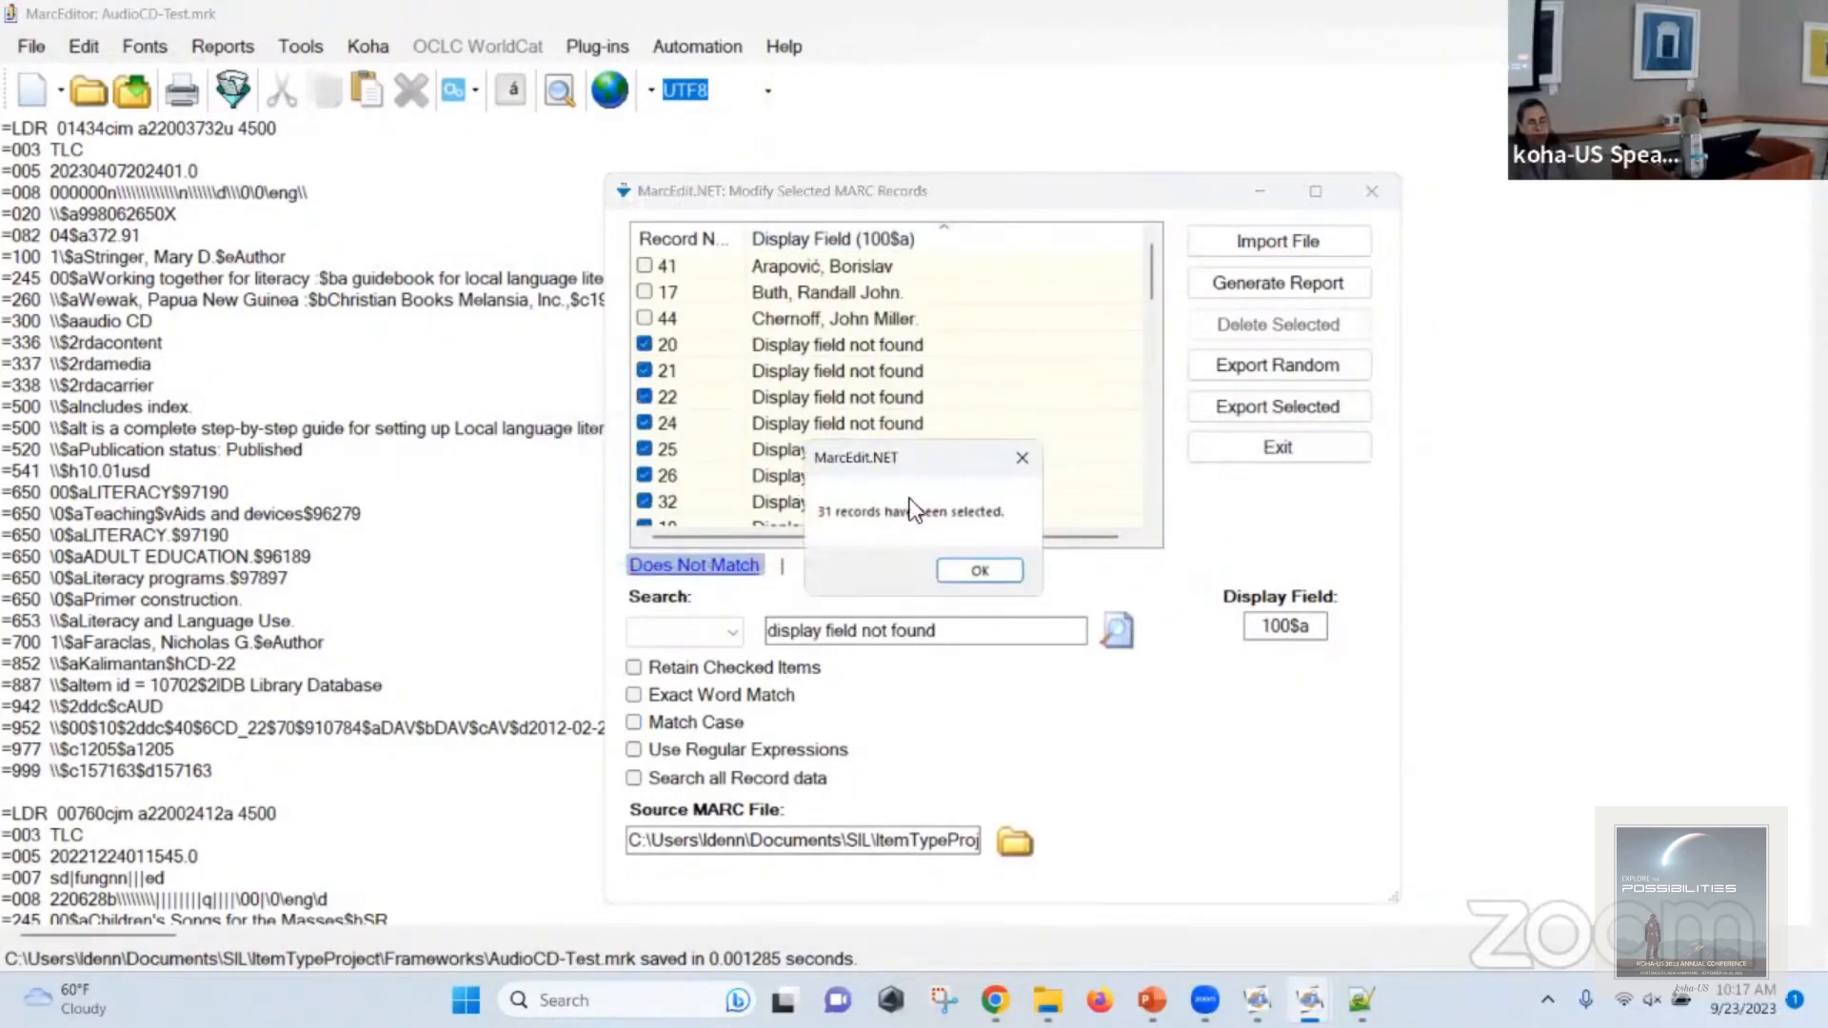
{"action": "left_click", "coordinate": [980, 570]}
{"action": "scroll", "coordinate": [872, 371], "scroll_direction": "down", "scroll_amount": 10}
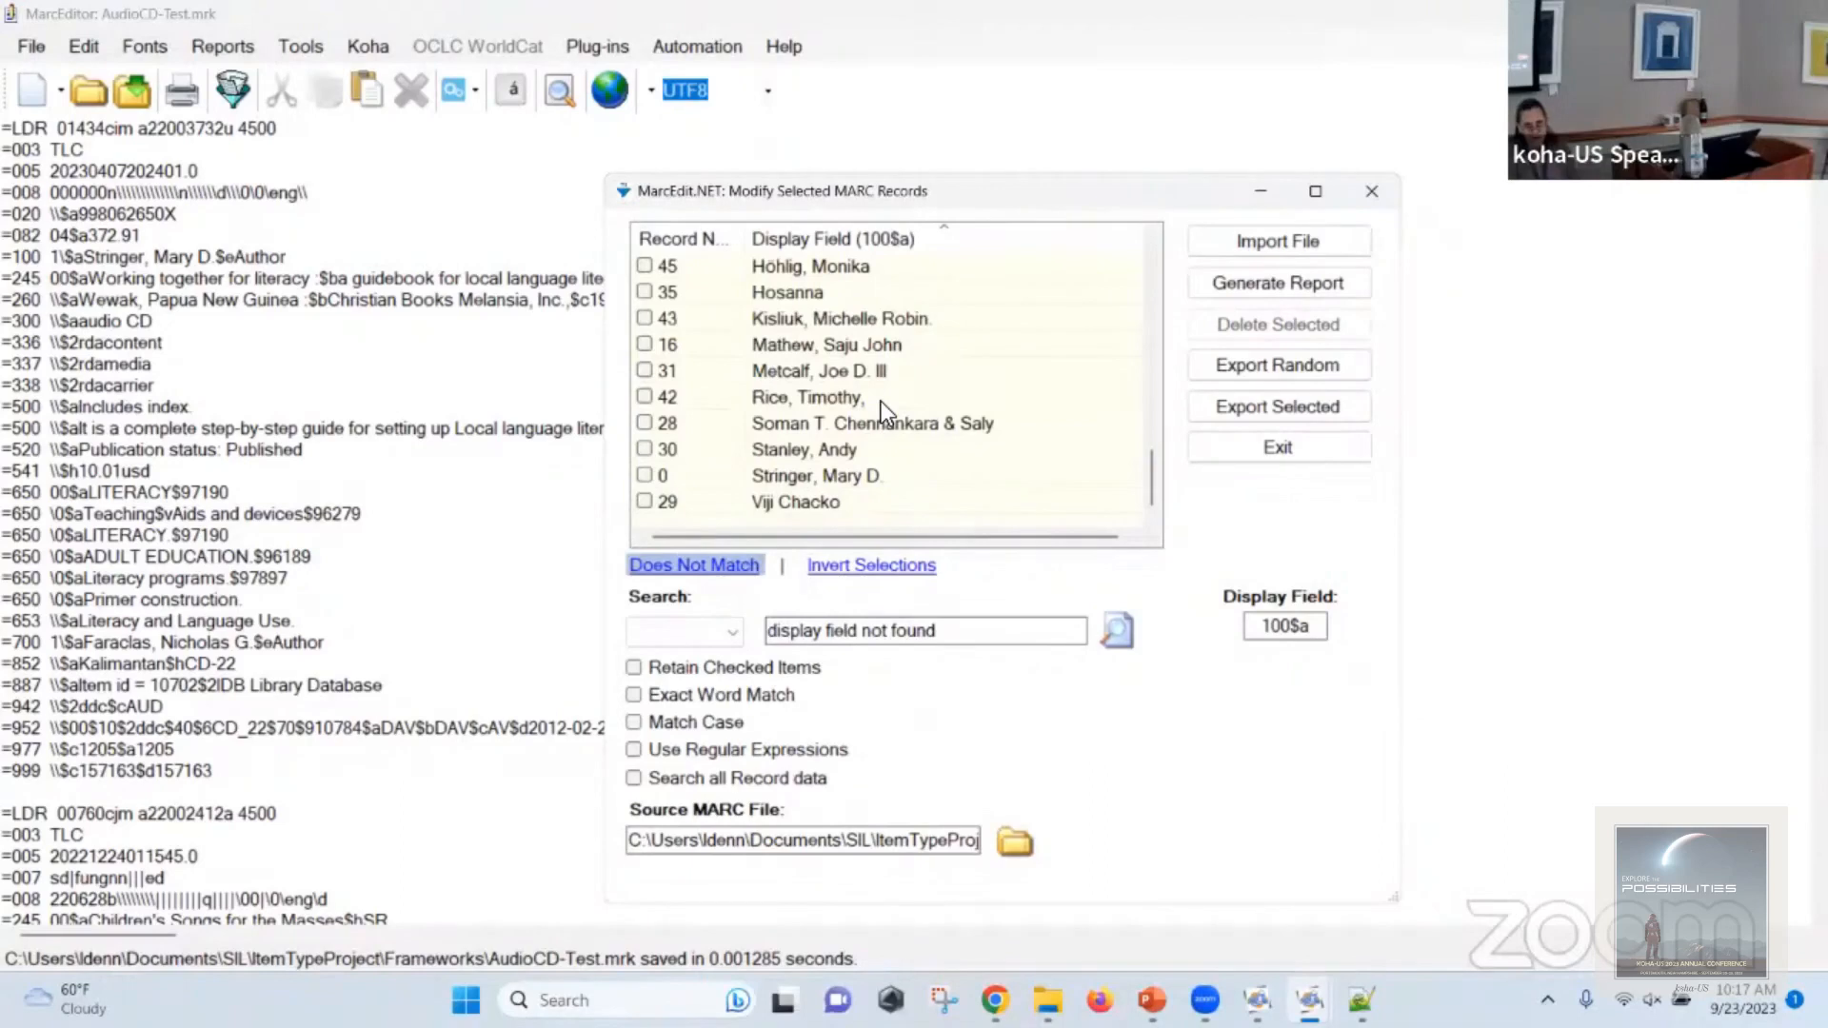
{"action": "scroll", "coordinate": [881, 404], "scroll_direction": "up", "scroll_amount": 10}
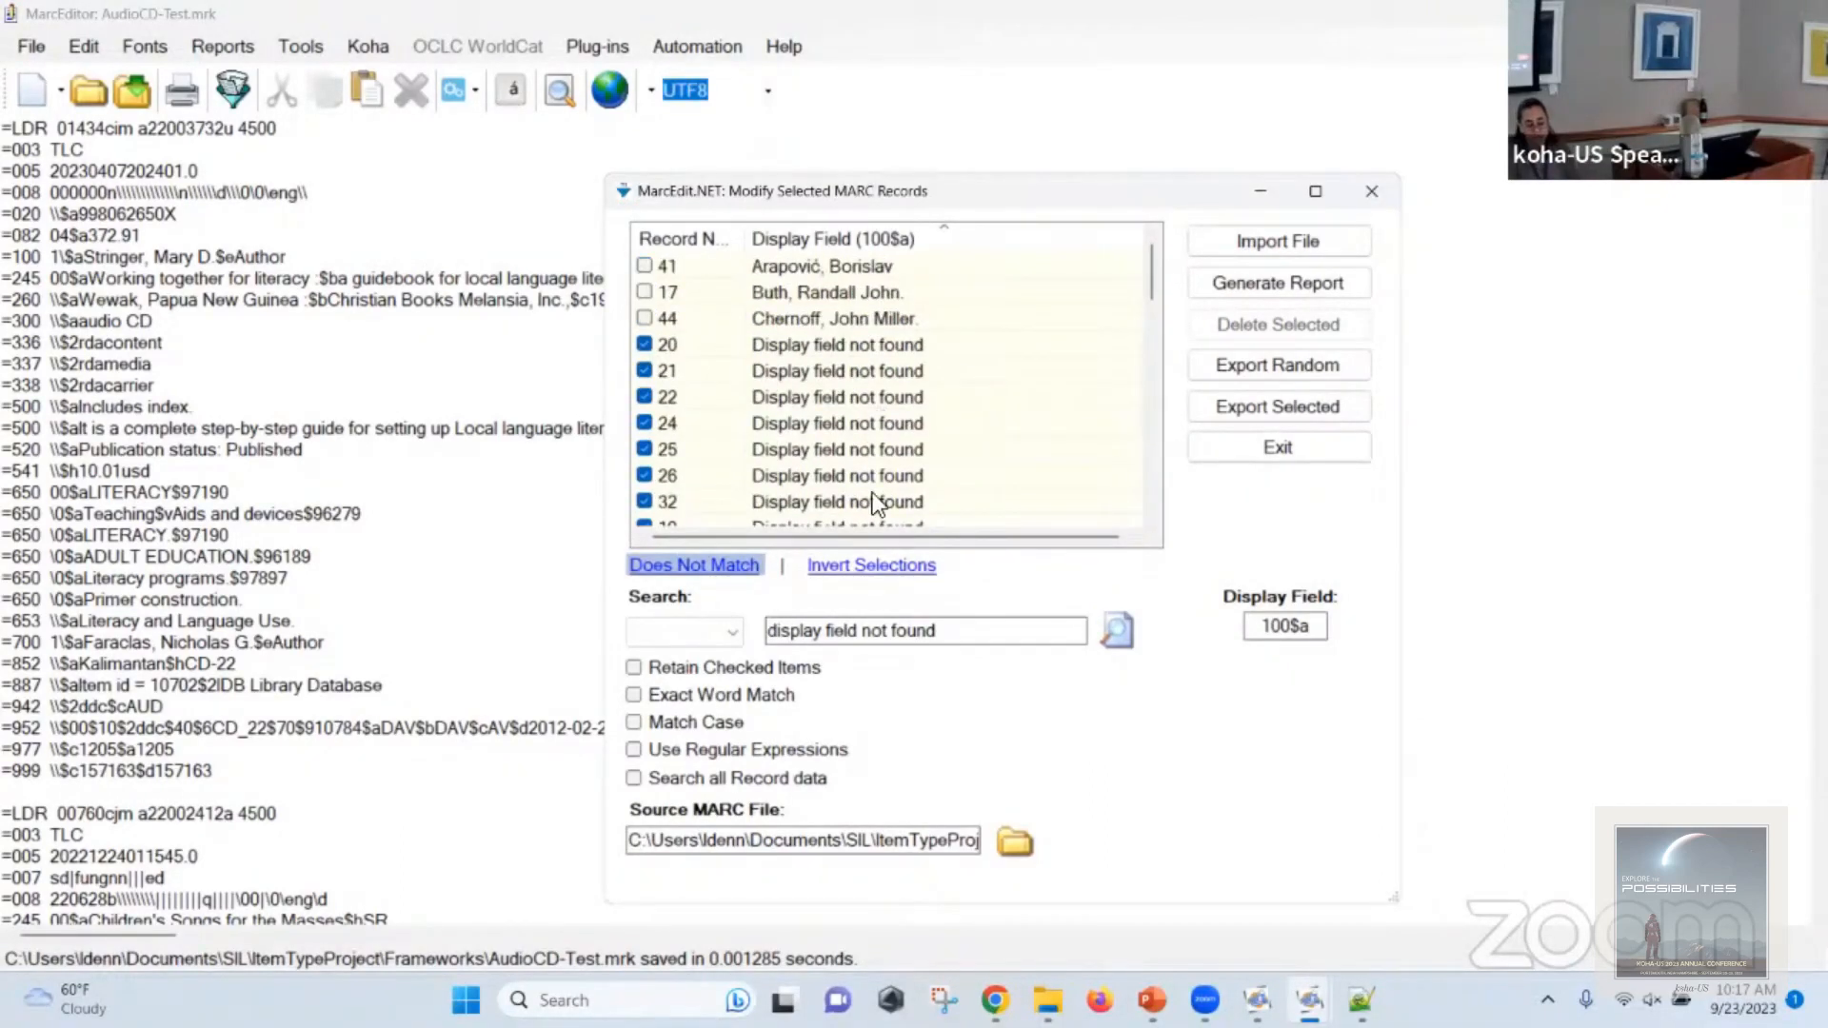
{"action": "left_click", "coordinate": [871, 571]}
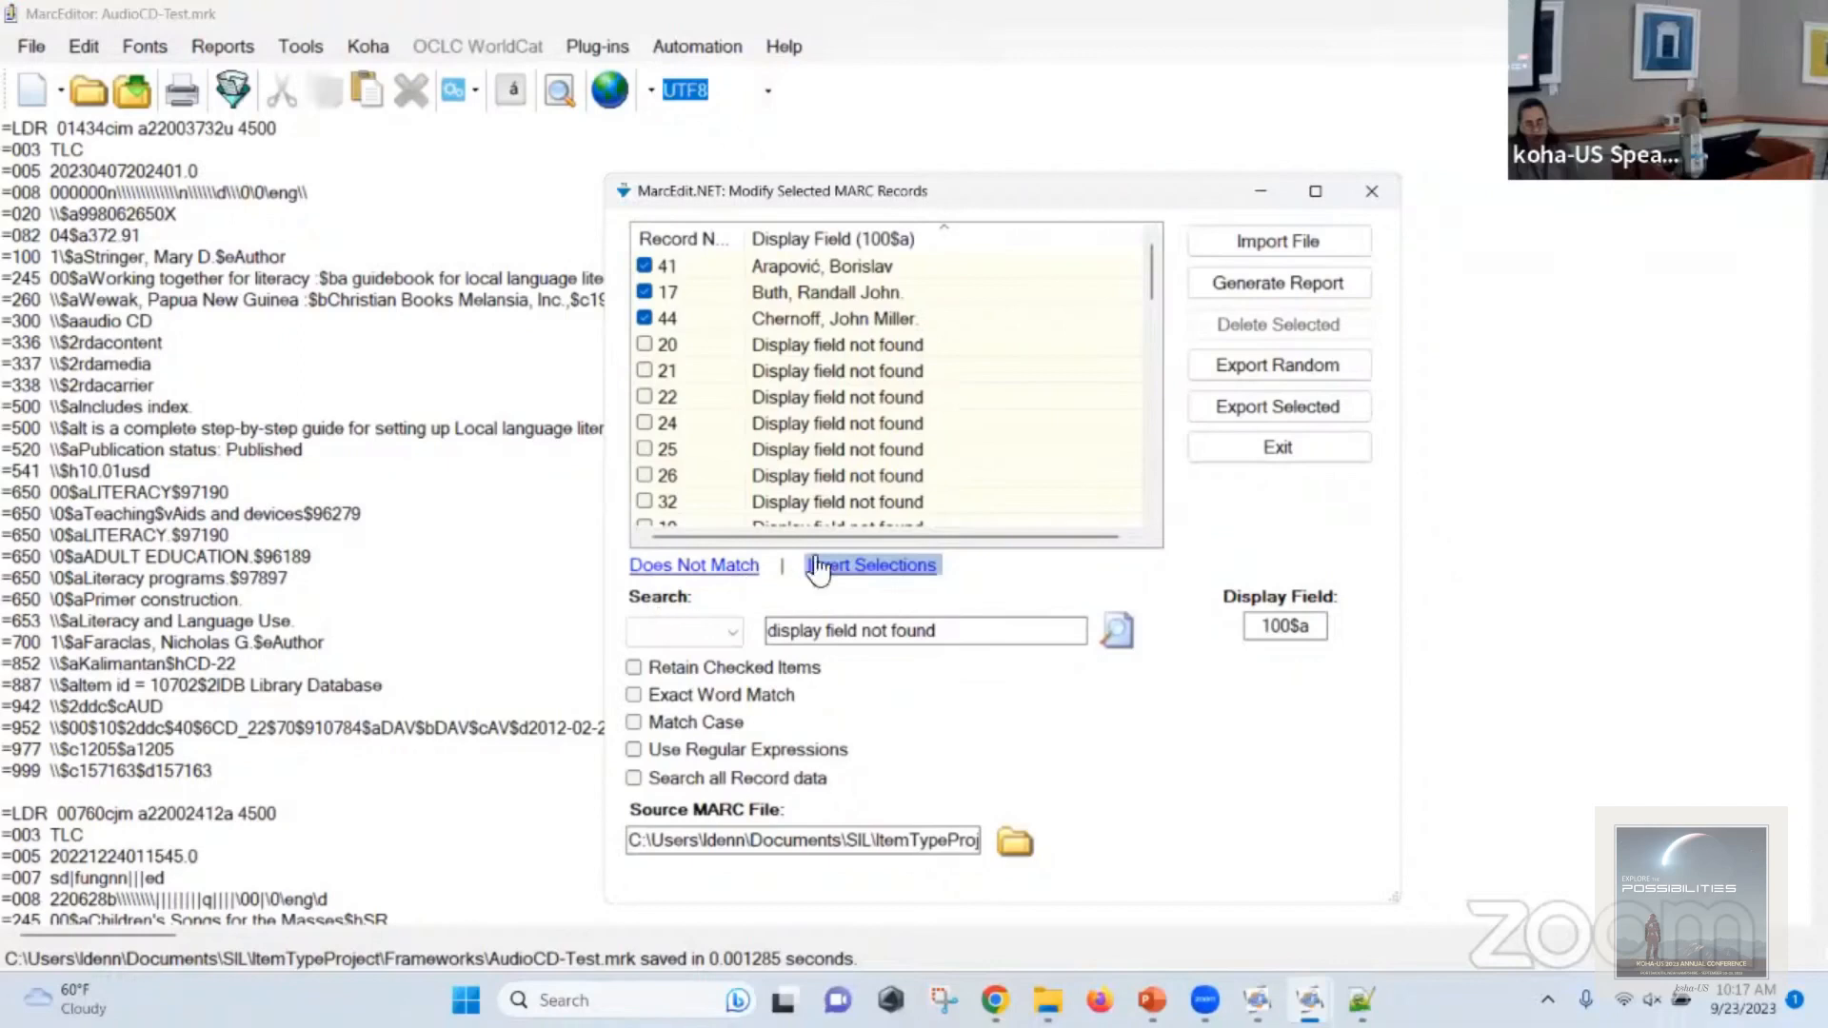
Export the selected records that have a 100 field into the editor.
{"action": "left_click", "coordinate": [1232, 404]}
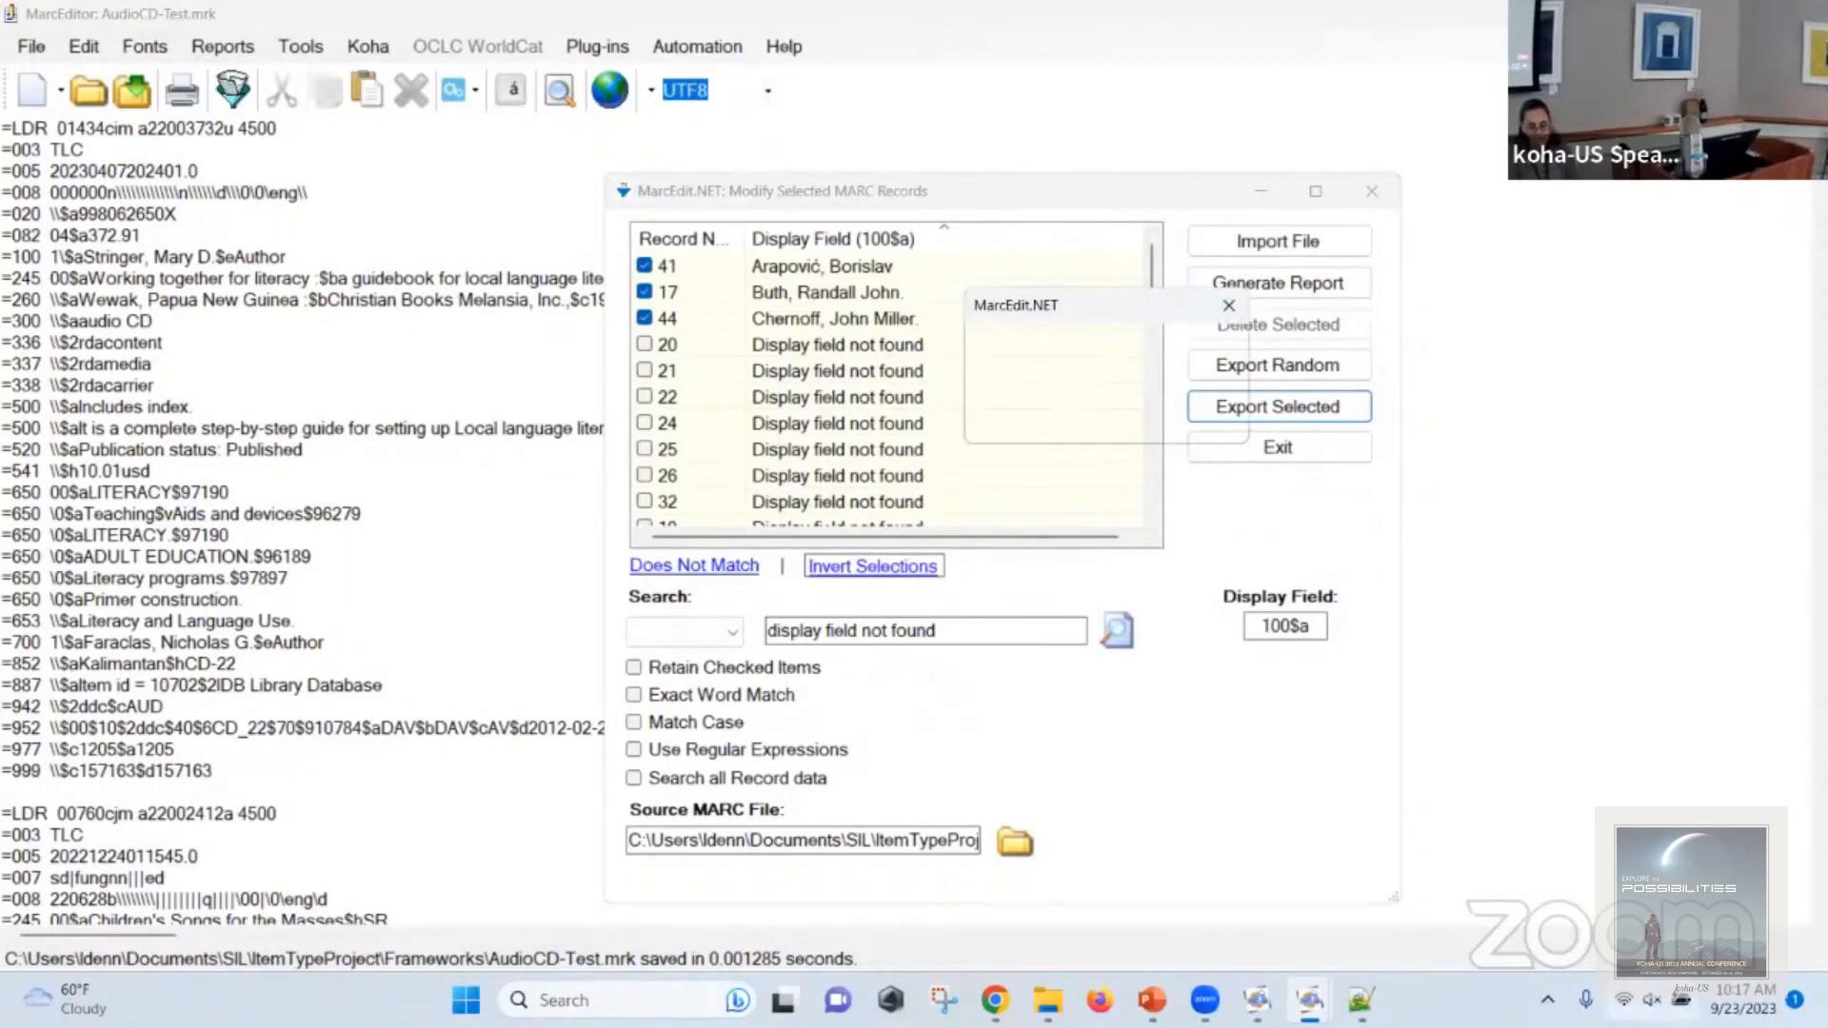
{"action": "mouse_move", "coordinate": [1152, 1000]}
{"action": "left_click", "coordinate": [1152, 885]}
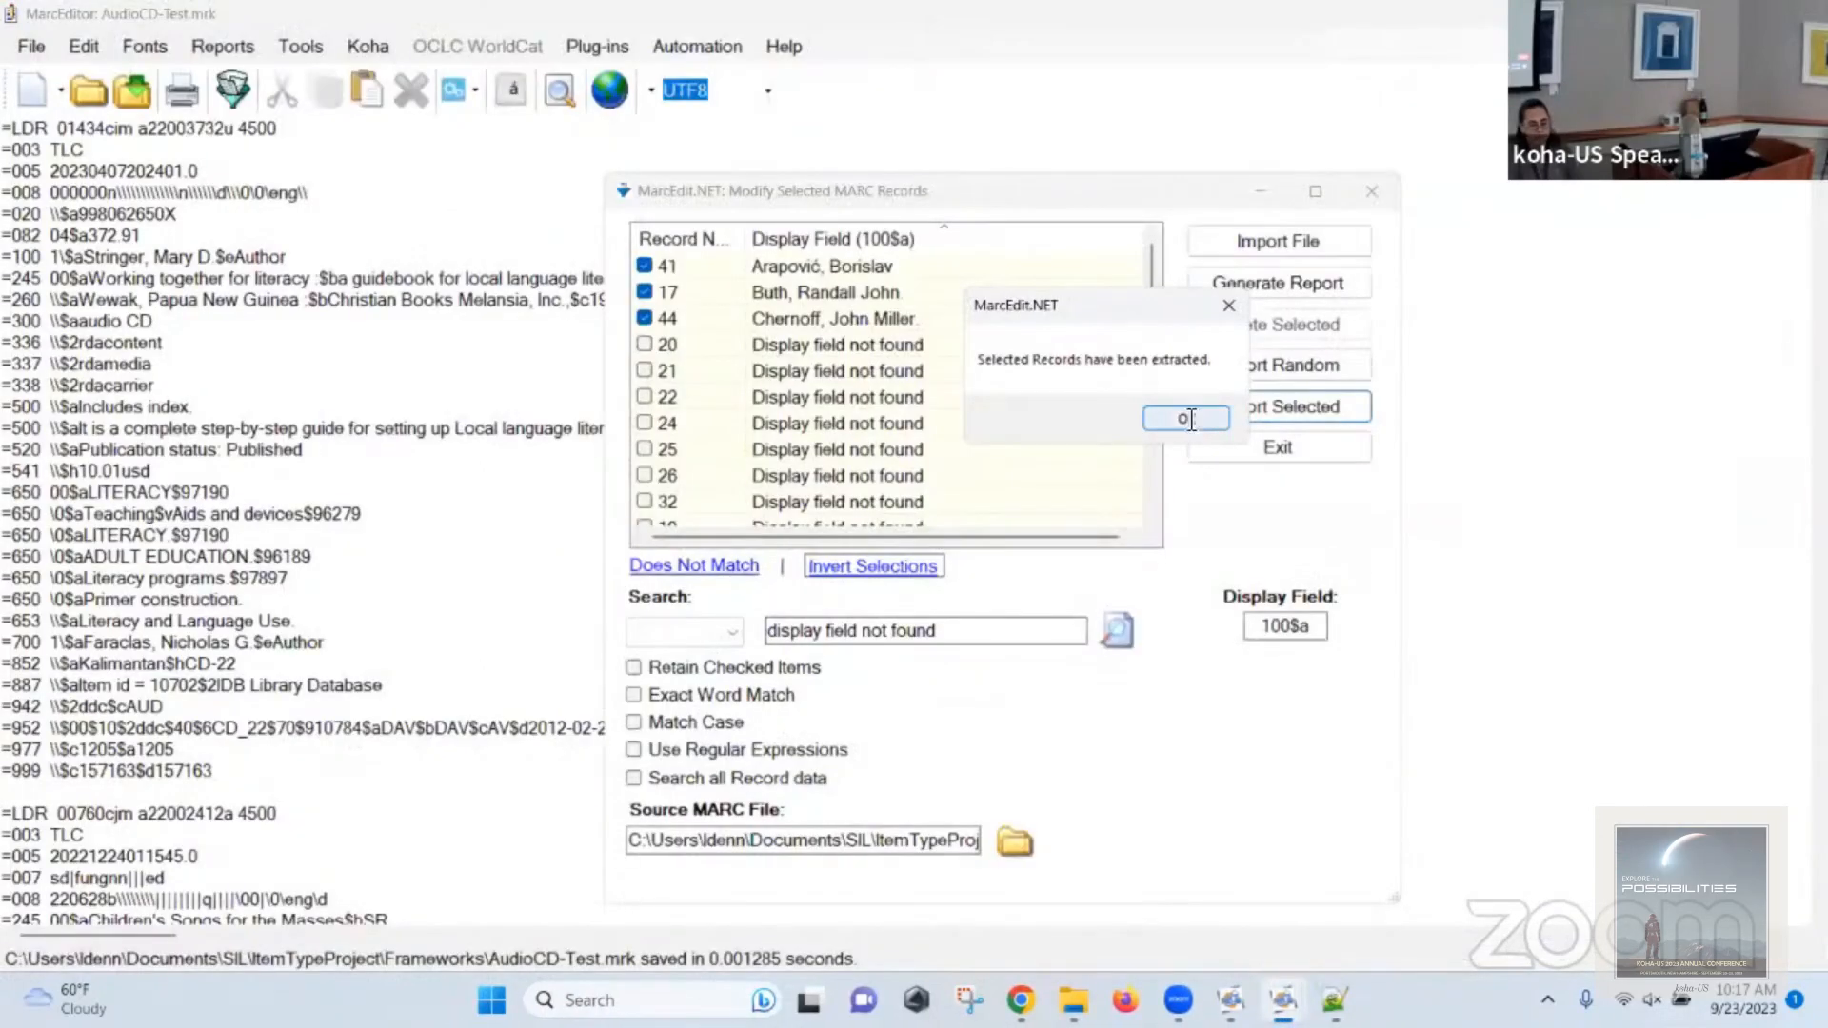
{"action": "left_click", "coordinate": [1190, 423]}
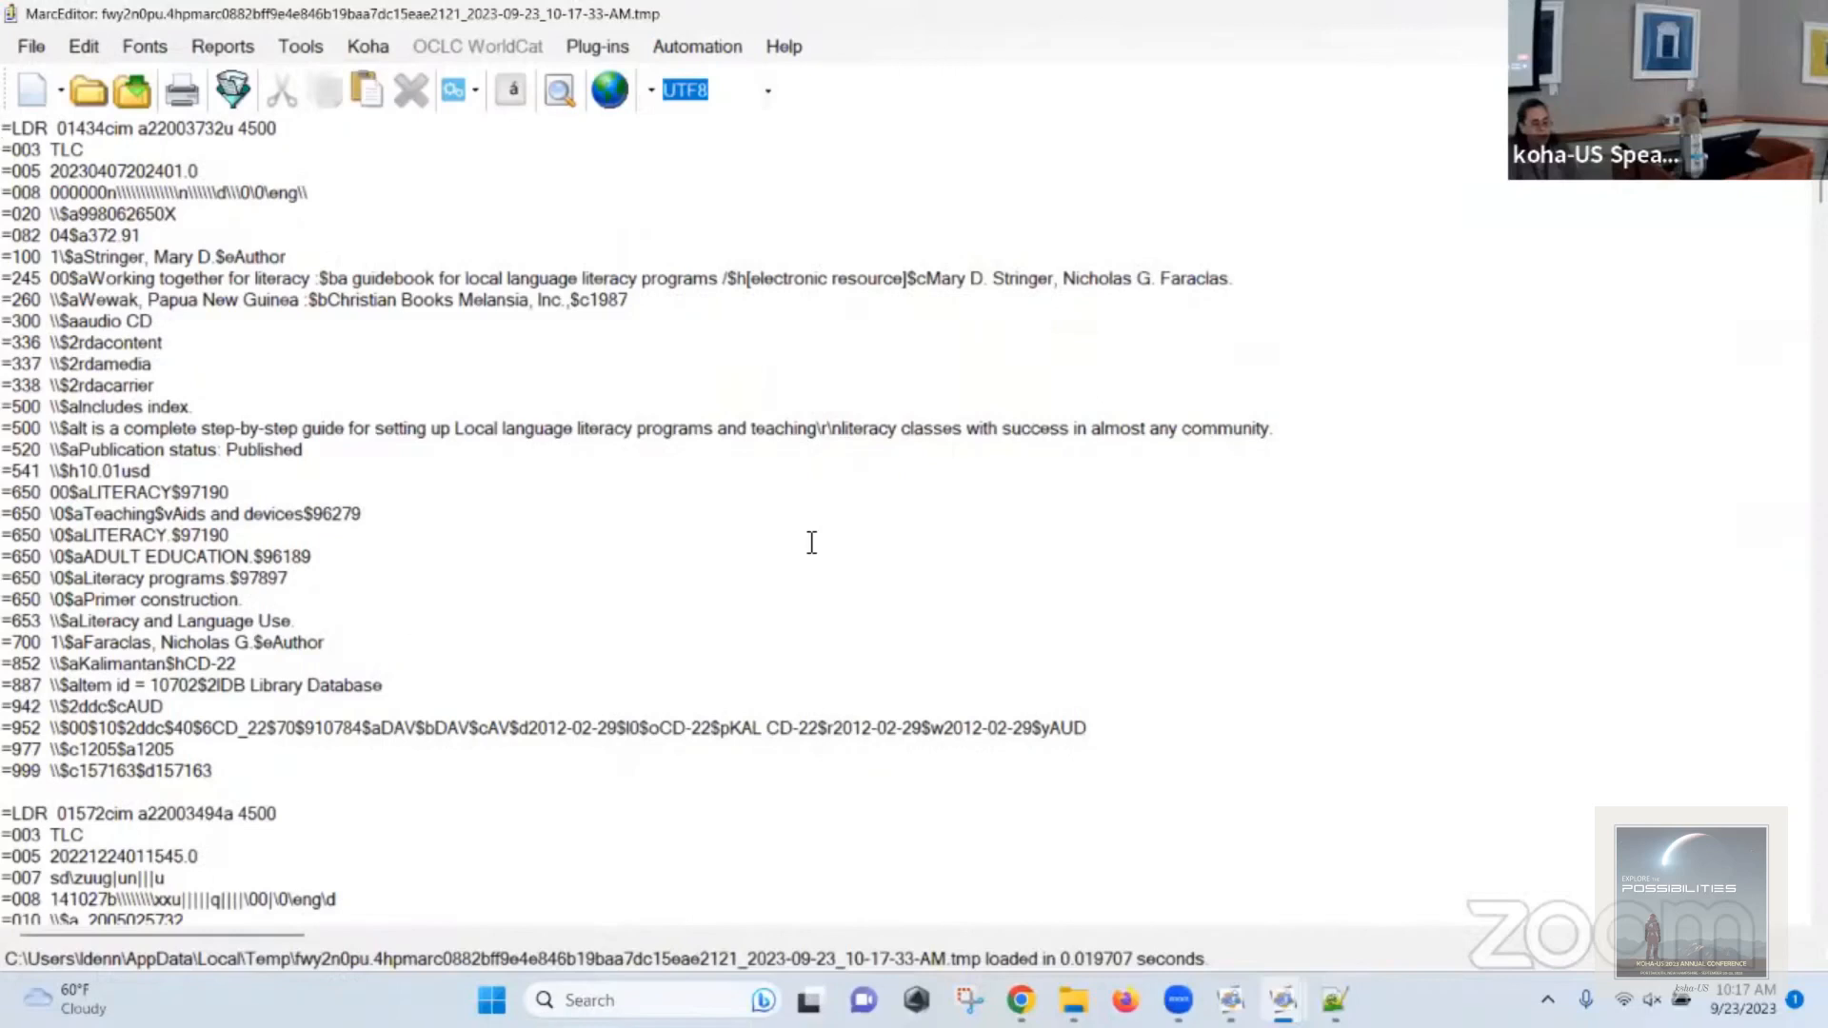
Run a field count on the extracted records, review how often the fields occur, and close the report.
{"action": "left_click", "coordinate": [226, 44]}
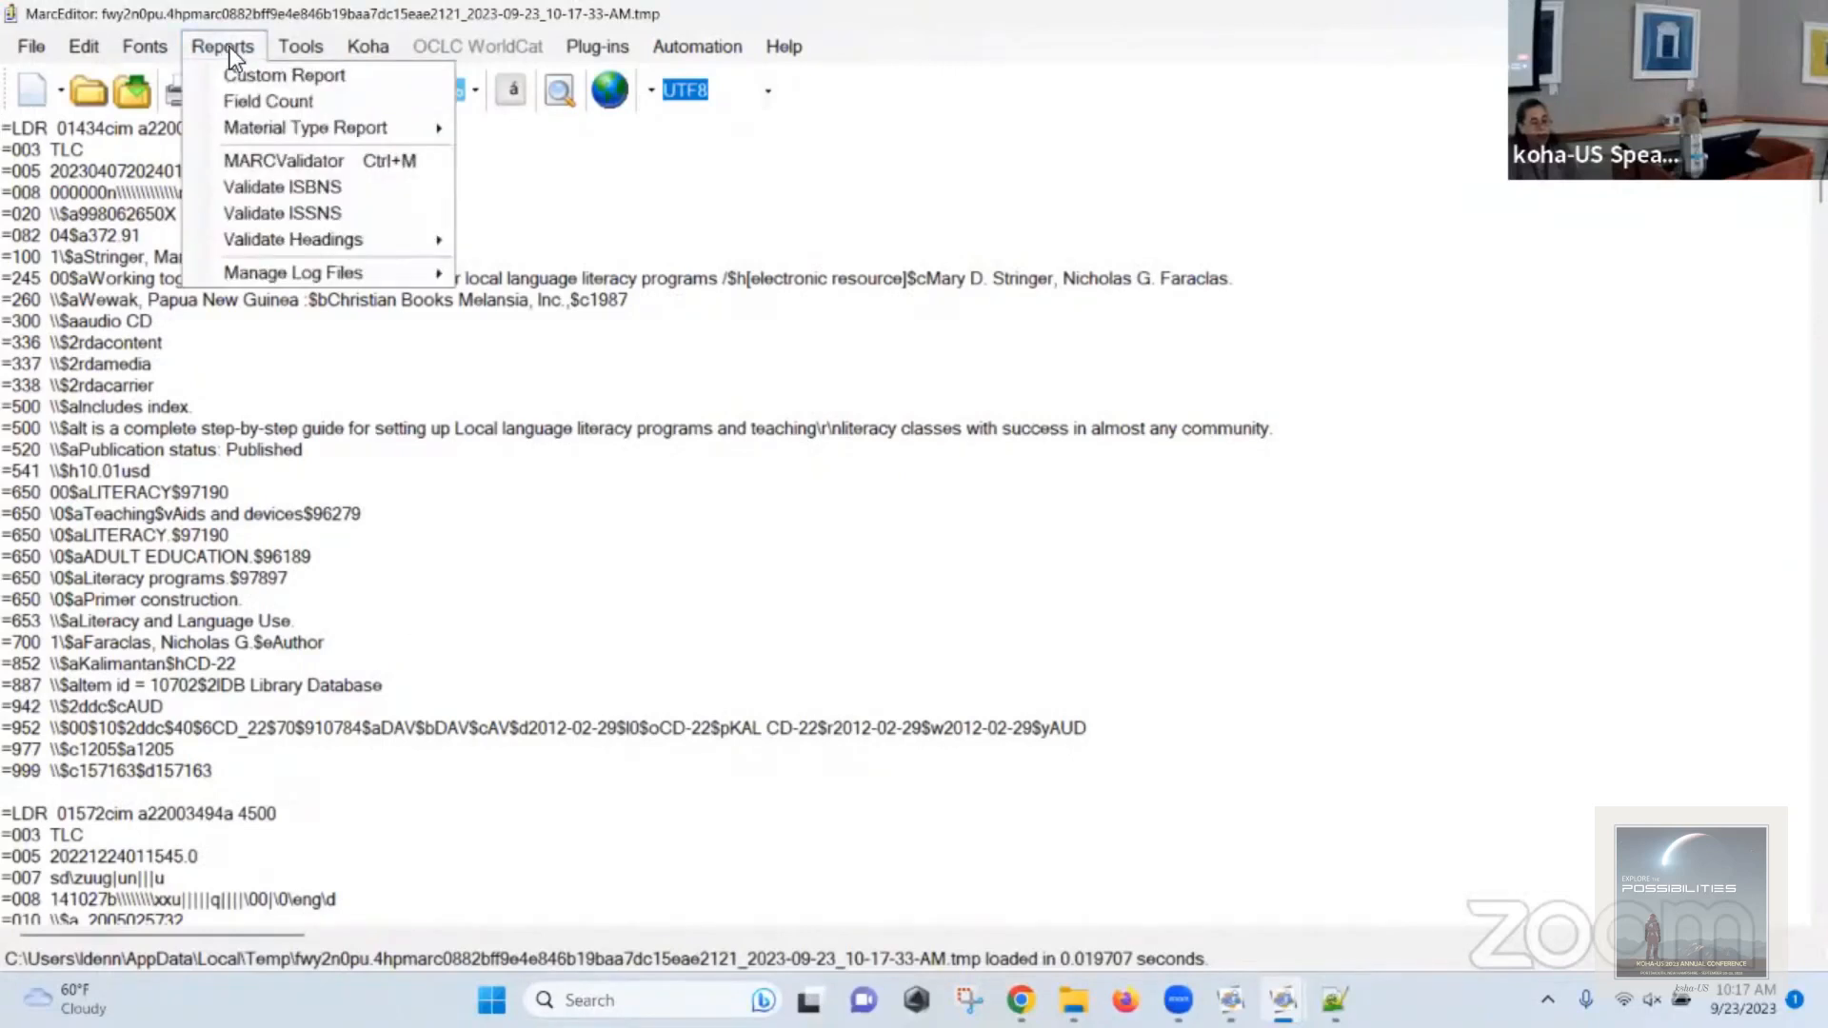
{"action": "left_click", "coordinate": [255, 101]}
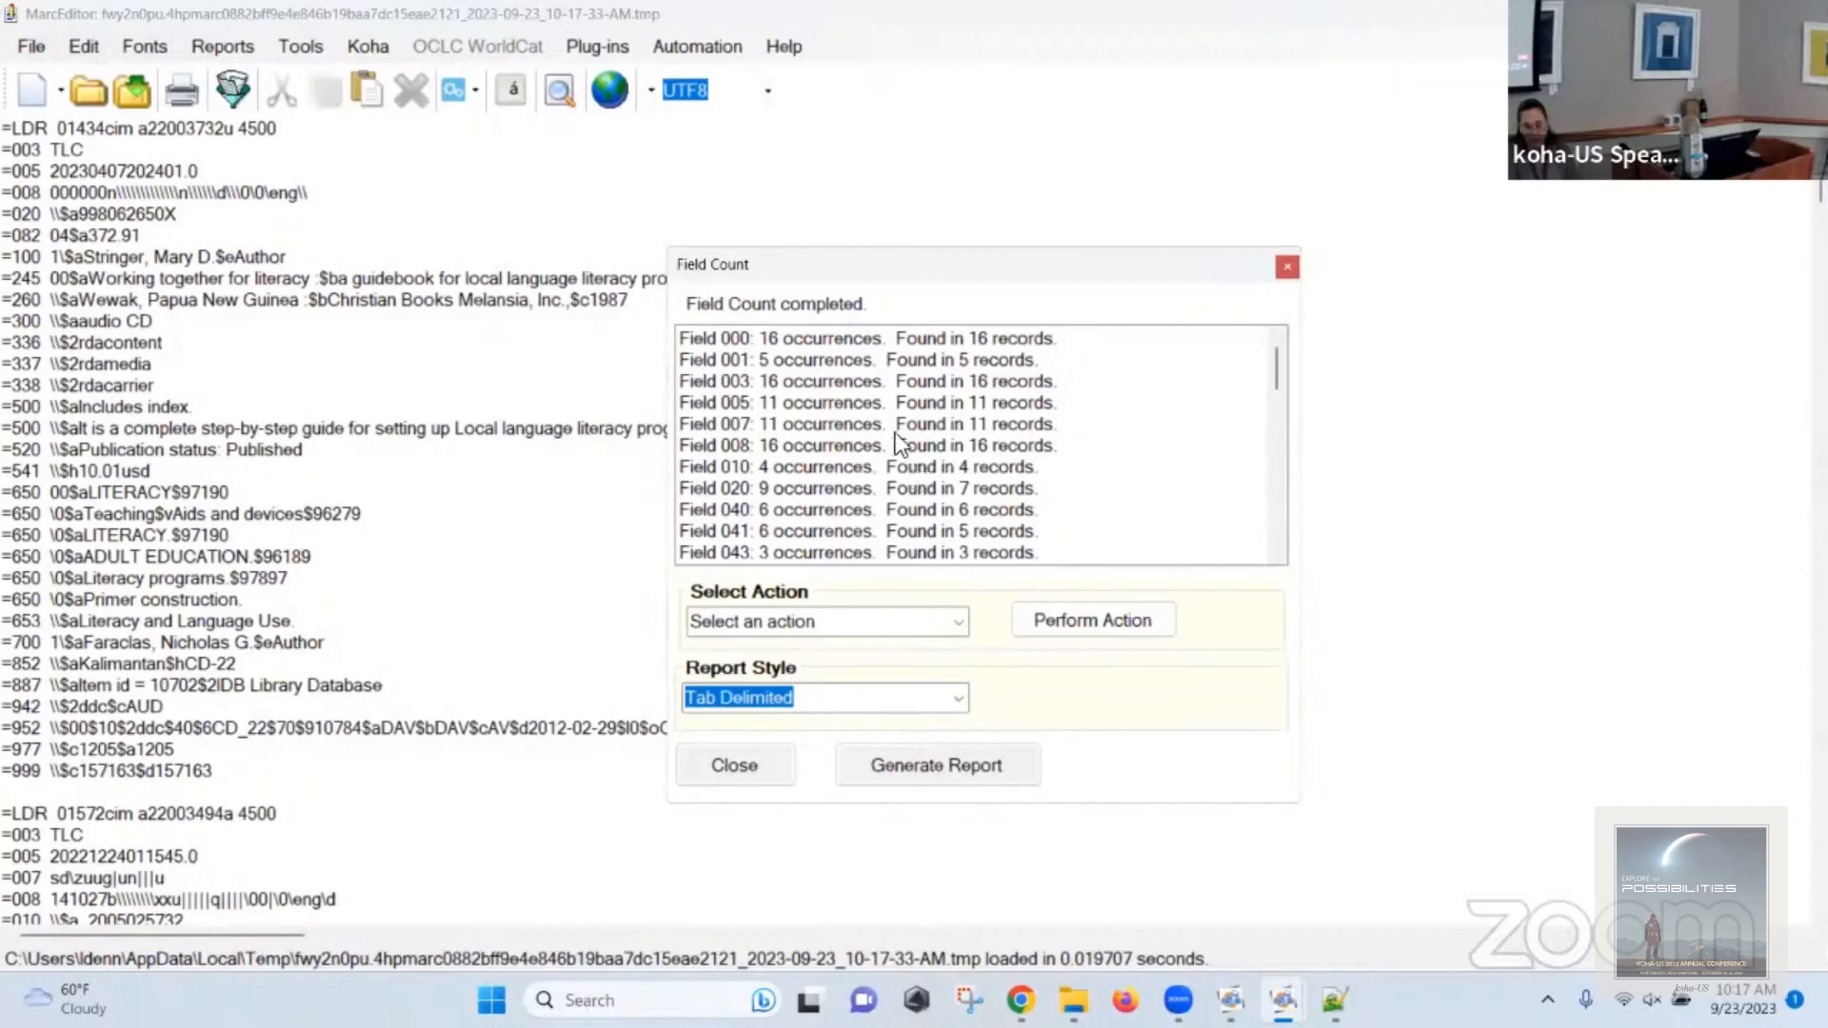
{"action": "scroll", "coordinate": [853, 417], "scroll_direction": "down", "scroll_amount": 12}
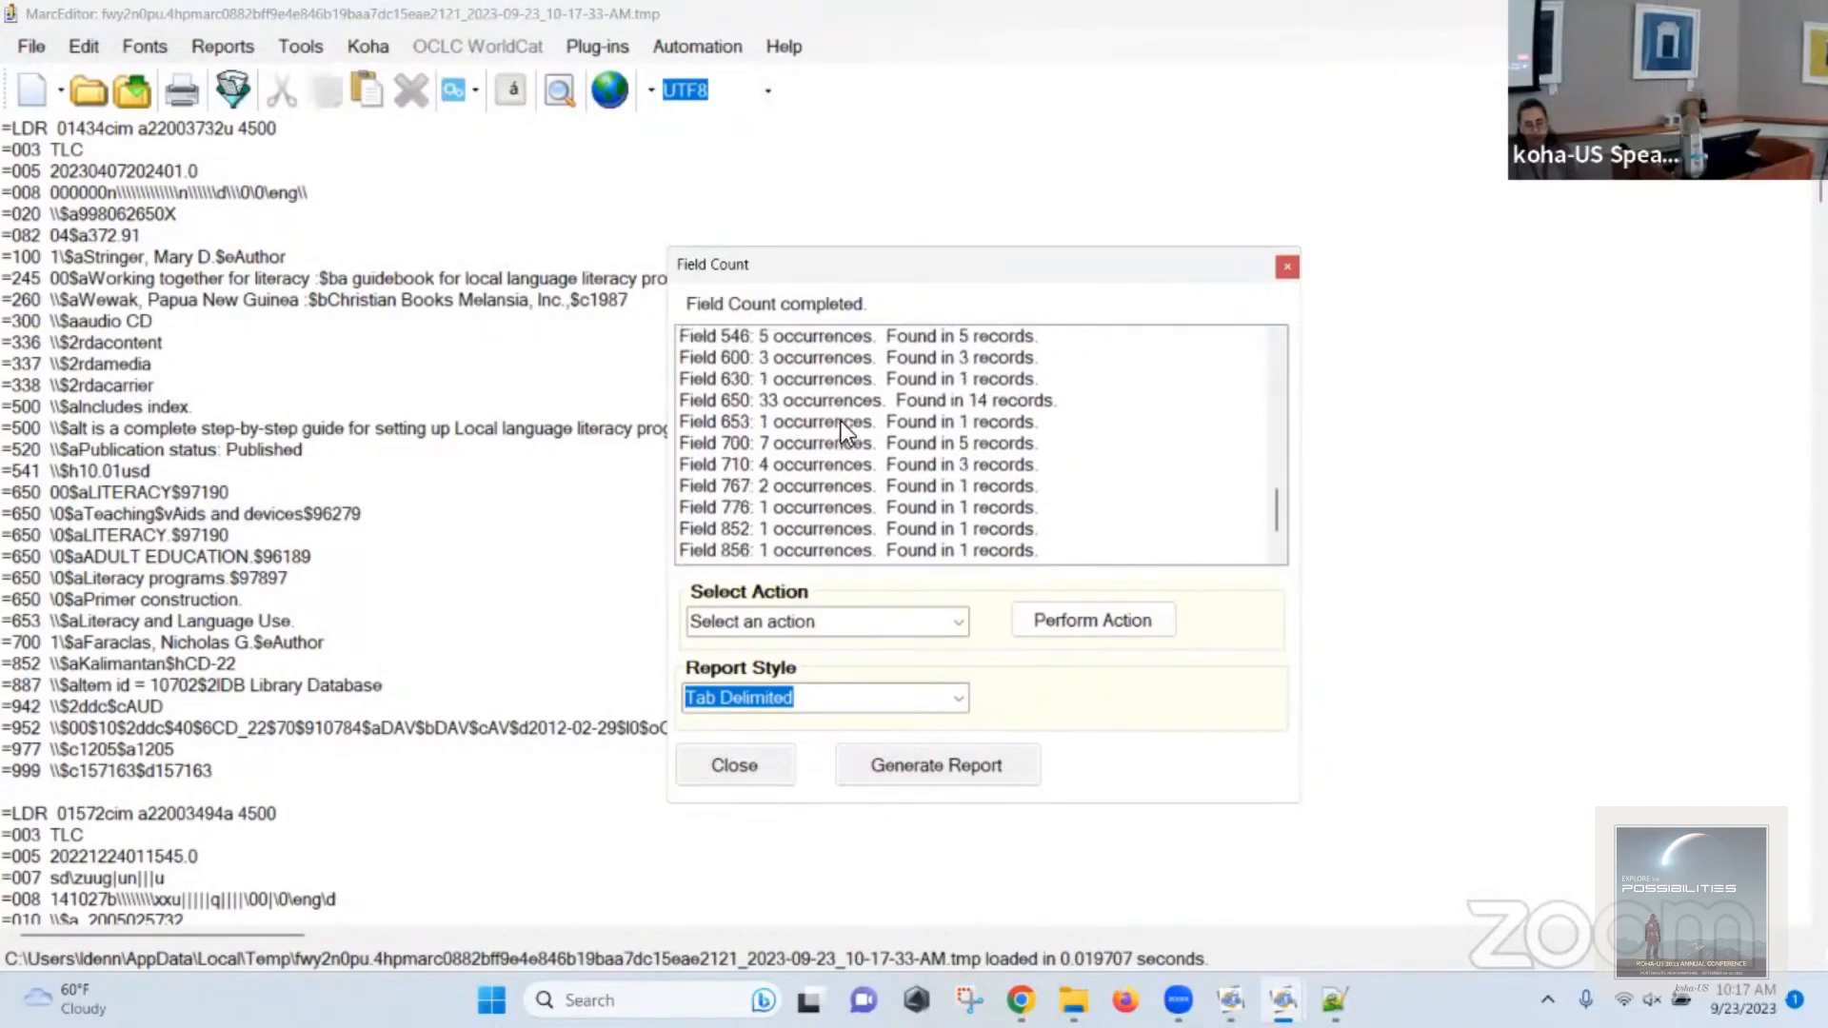
{"action": "scroll", "coordinate": [842, 429], "scroll_direction": "up", "scroll_amount": 12}
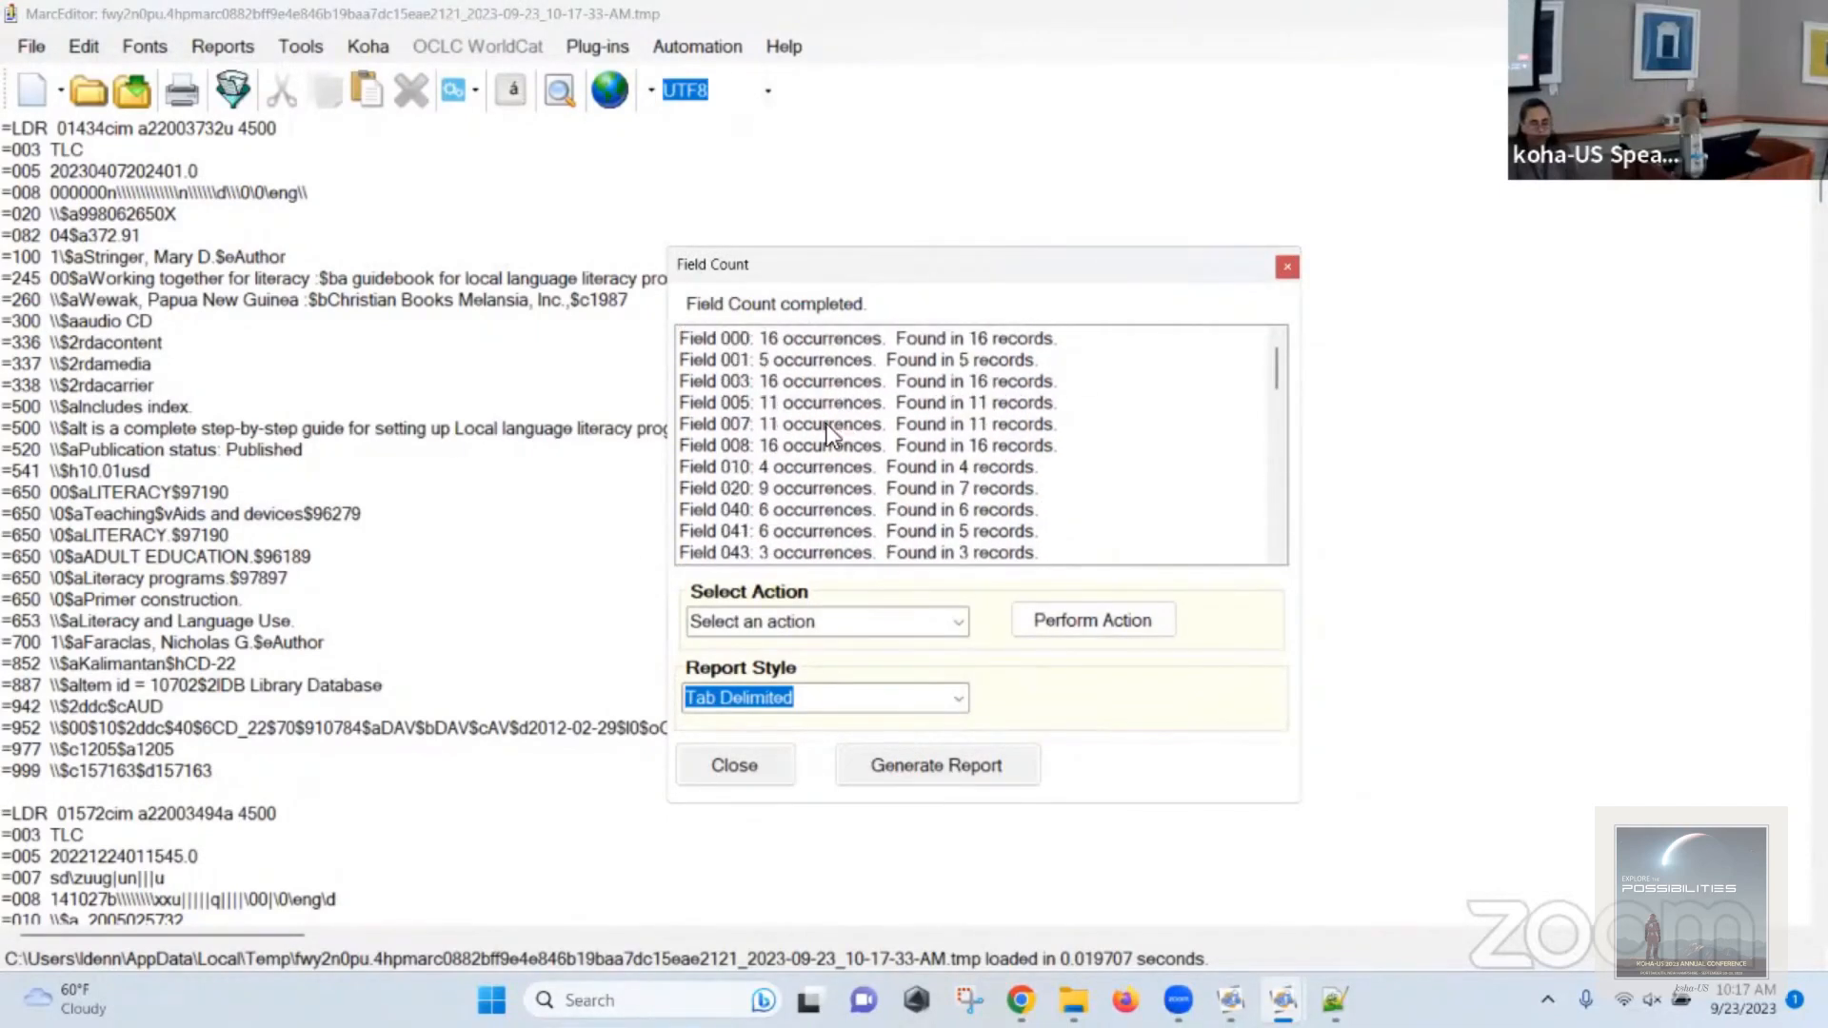
{"action": "left_click", "coordinate": [700, 764]}
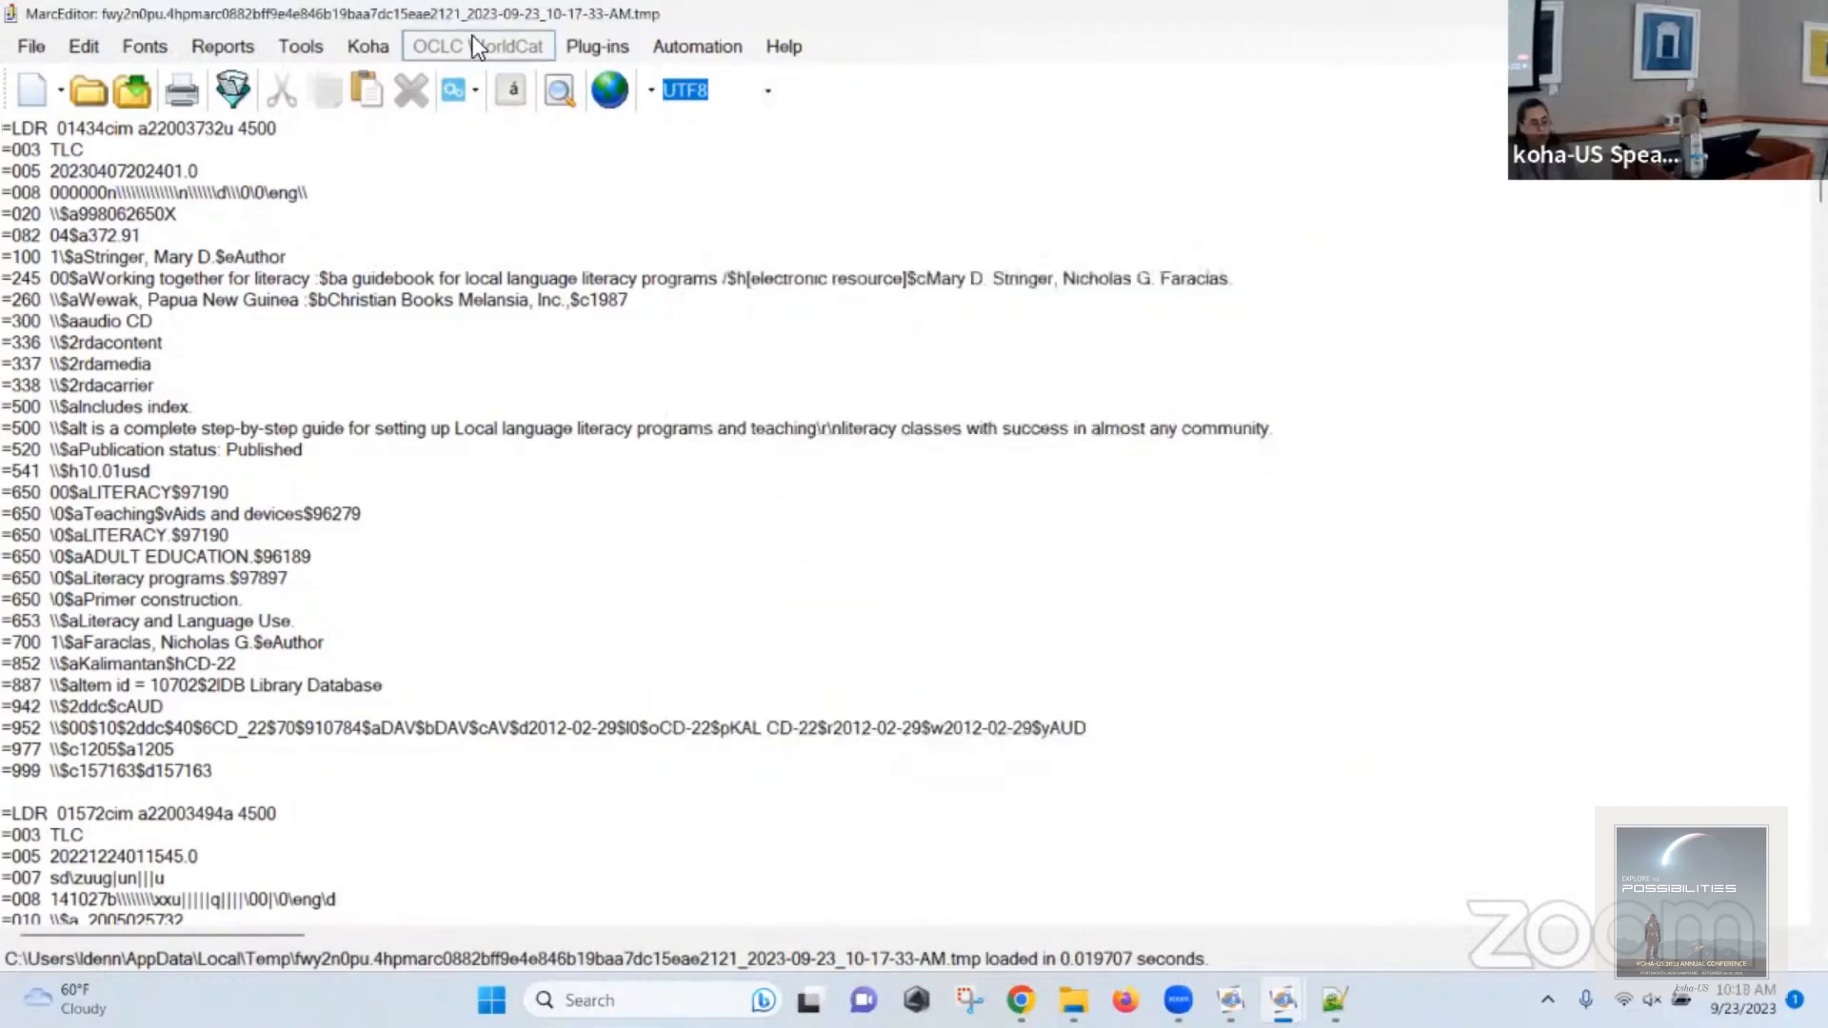
Replace the 245 field indicators 00 with 10 in the extracted records and close the batch editing tools.
{"action": "left_click", "coordinate": [301, 48]}
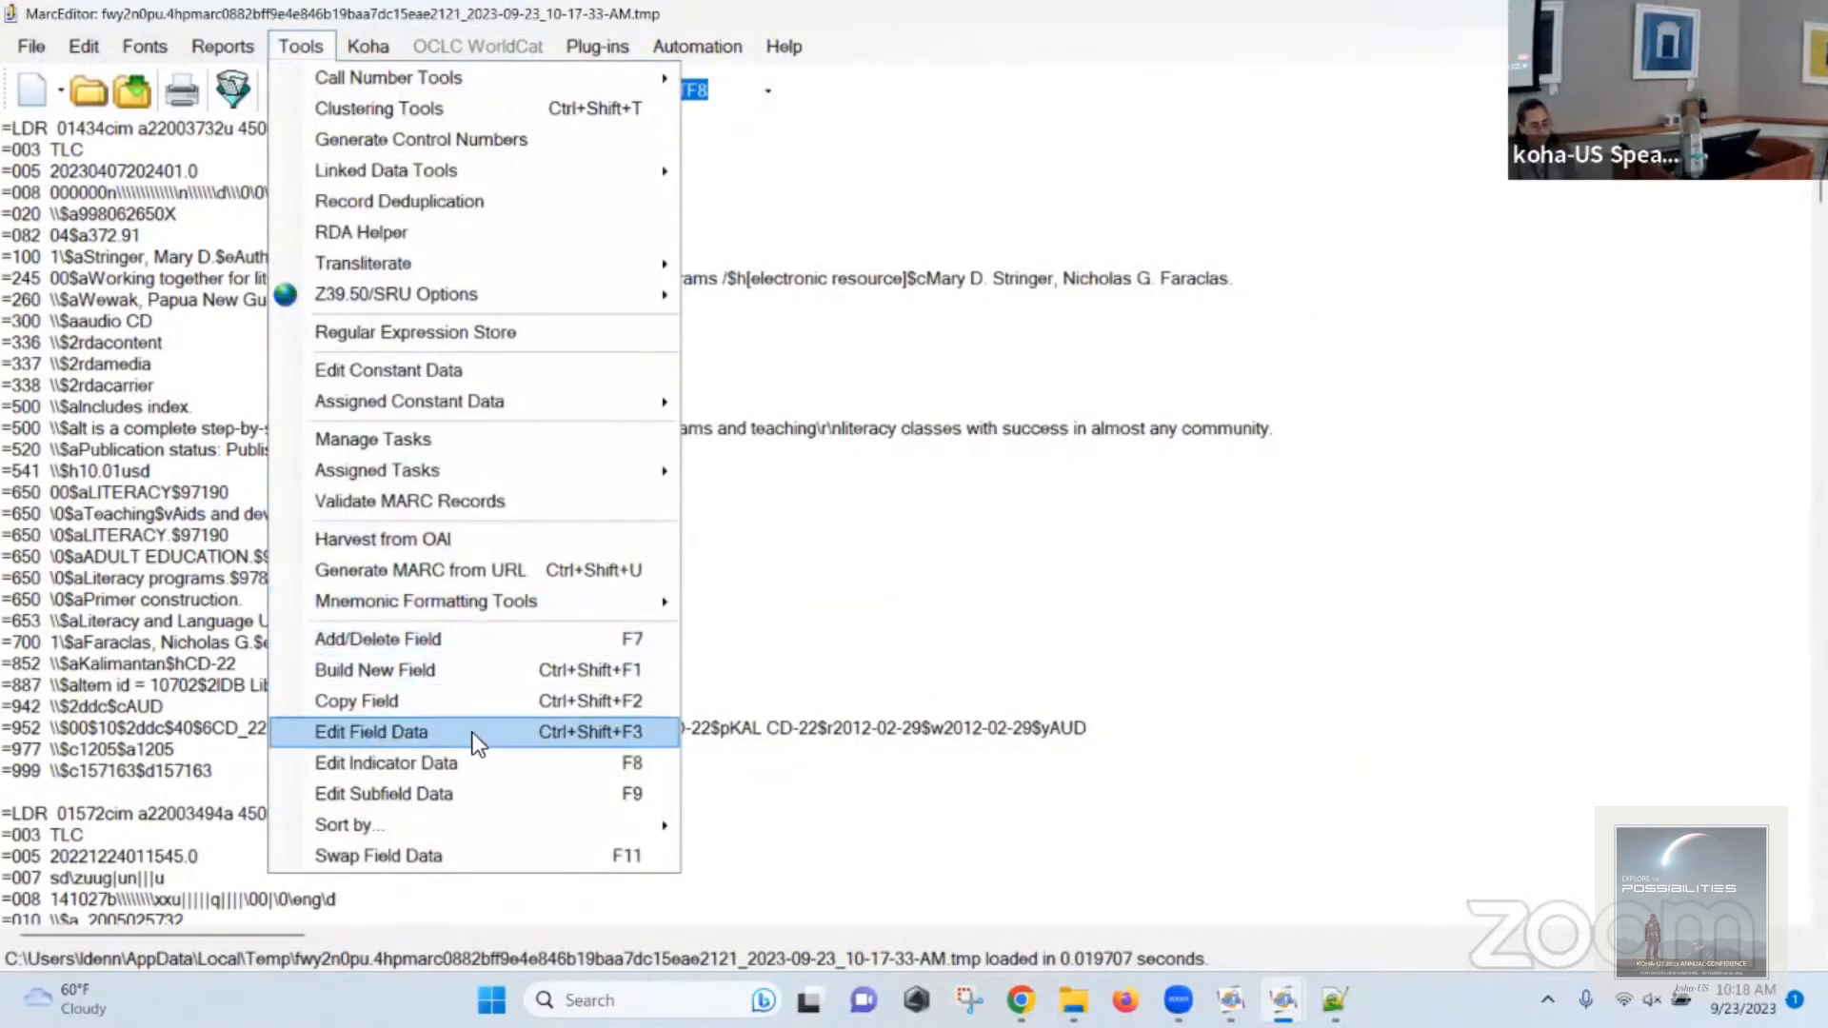
{"action": "left_click", "coordinate": [476, 764]}
{"action": "type", "text": "245"}
{"action": "key", "text": "Tab"}
{"action": "type", "text": "00"}
{"action": "key", "text": "Tab"}
{"action": "type", "text": "10"}
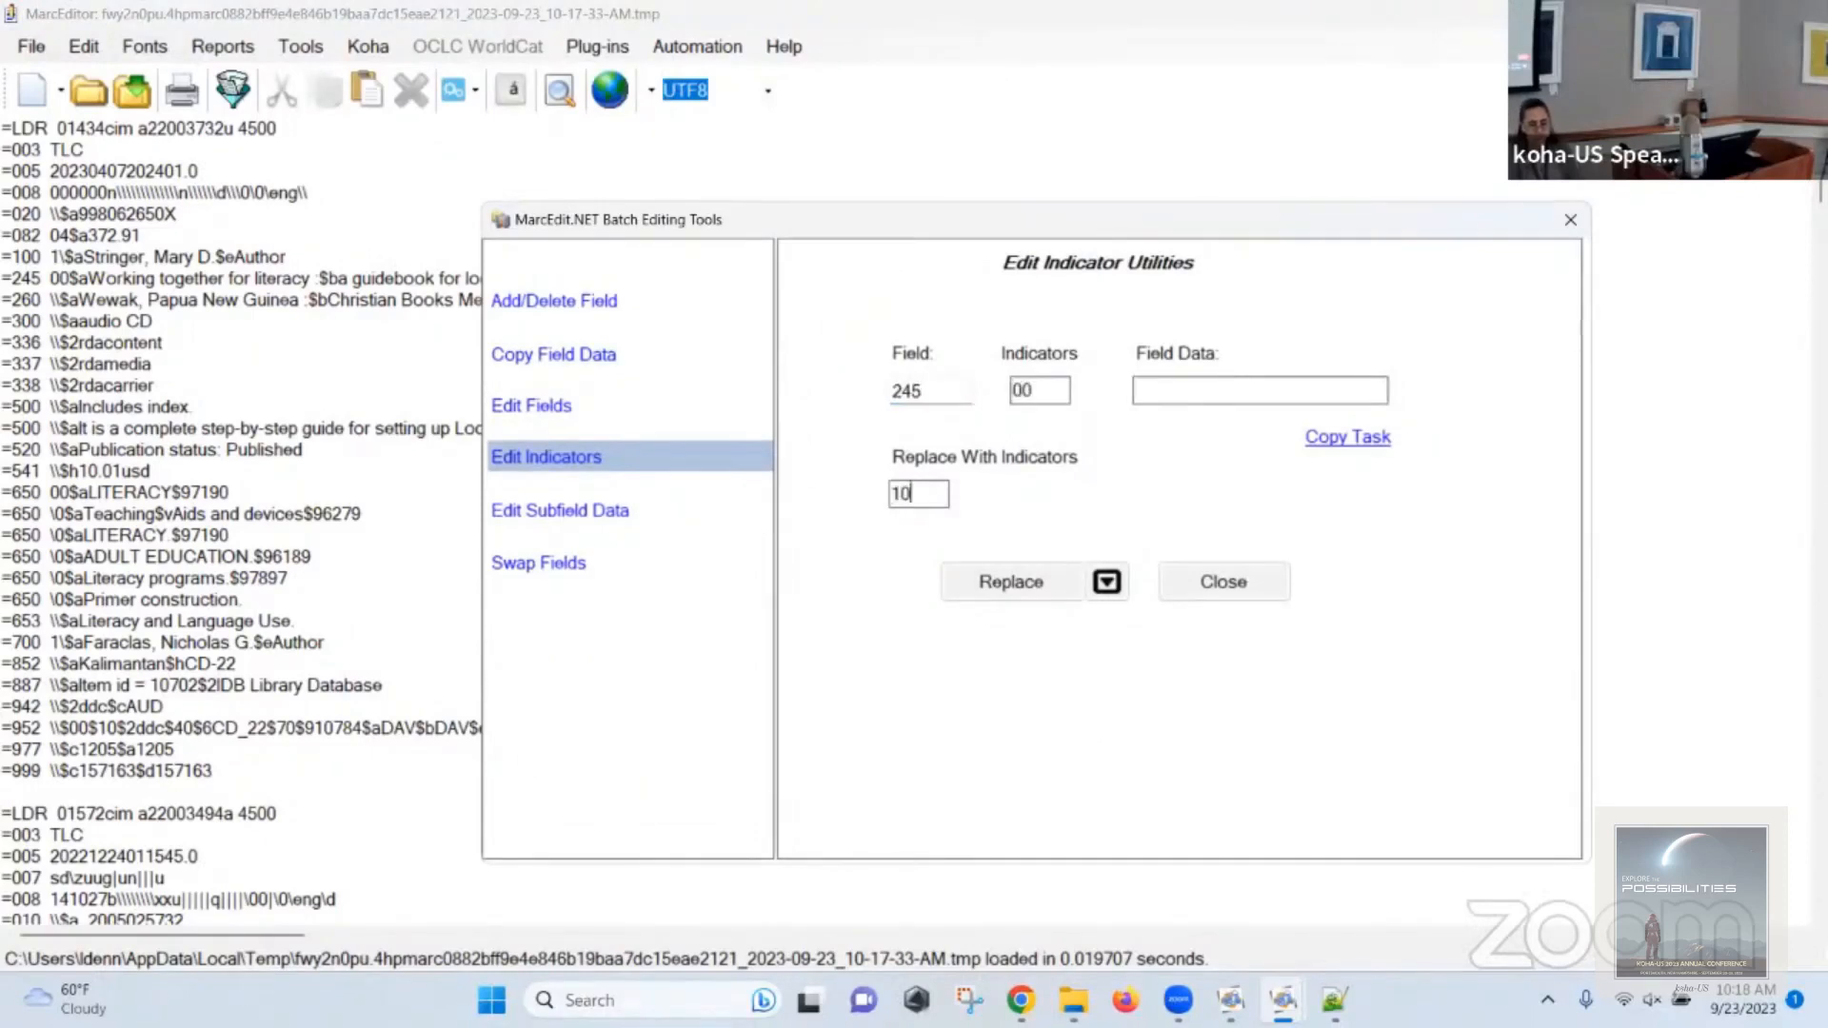
{"action": "left_click", "coordinate": [1043, 584]}
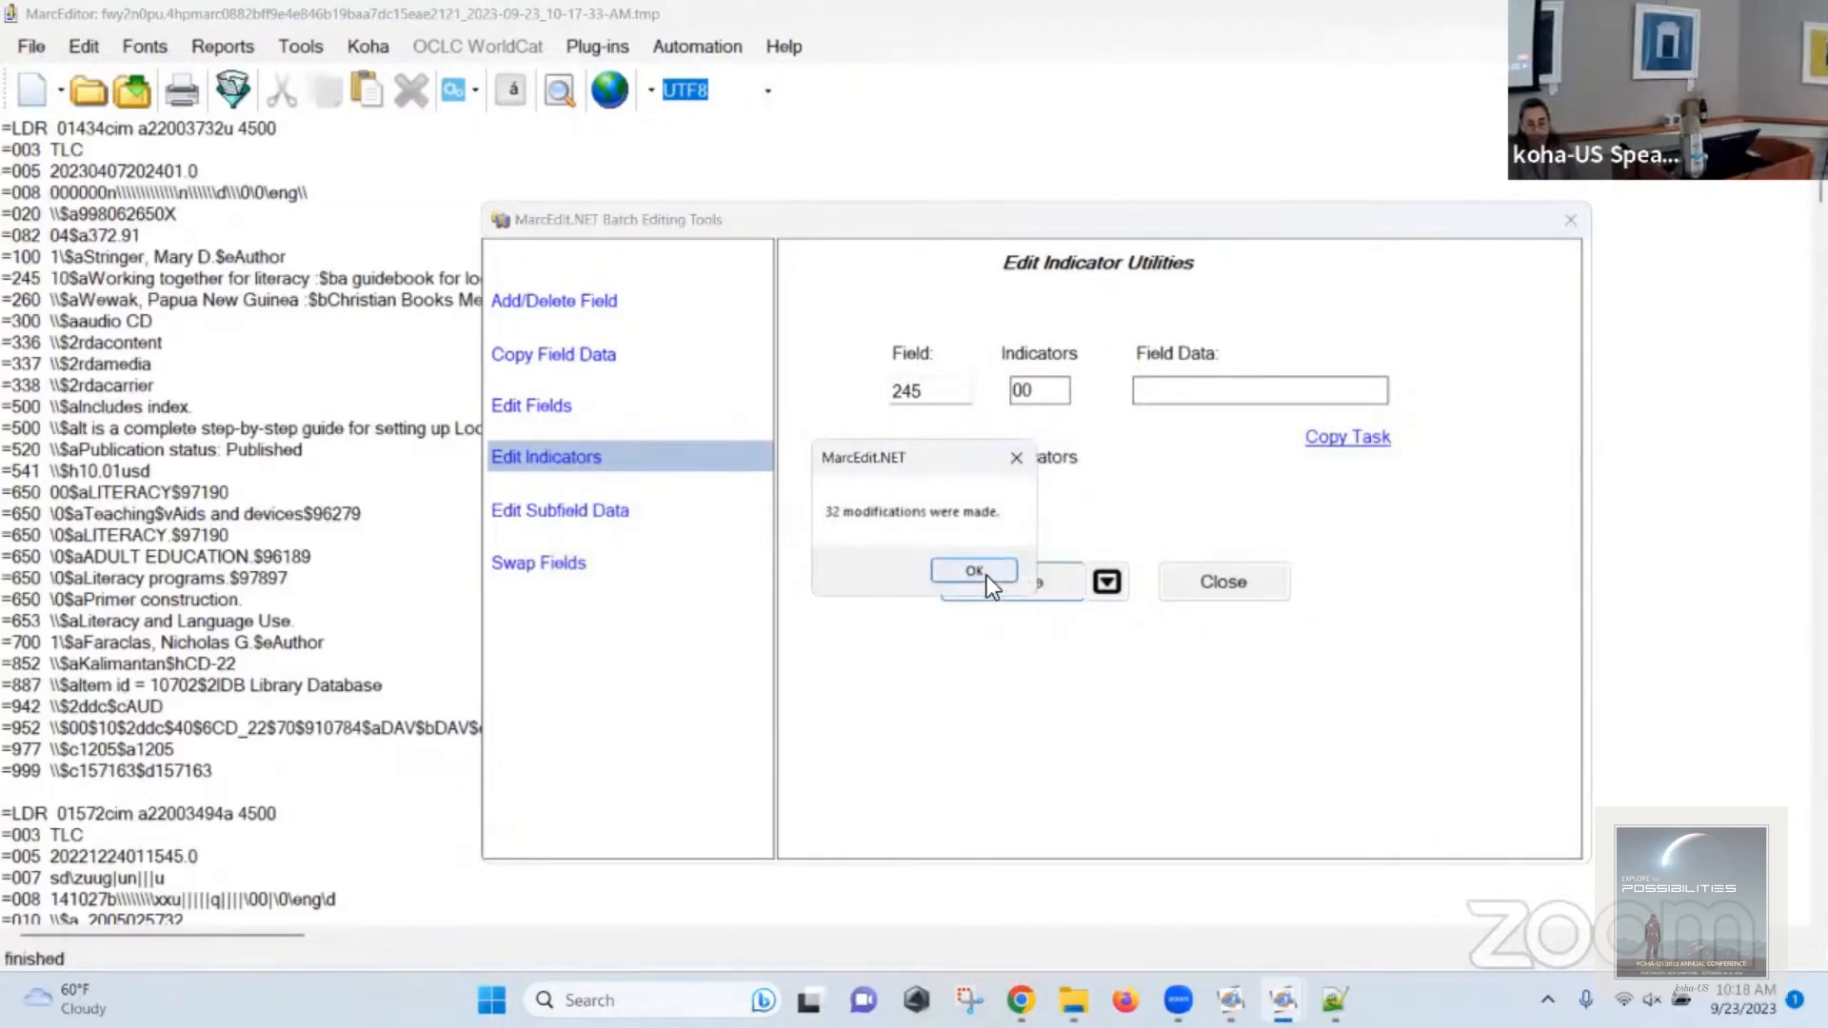
{"action": "left_click", "coordinate": [988, 572]}
{"action": "left_click", "coordinate": [1224, 581]}
Find all occurrences of =245 in the extracted records, sort them by found text, review the indicators and close the results.
{"action": "key", "text": "ctrl+f"}
{"action": "type", "text": "=245"}
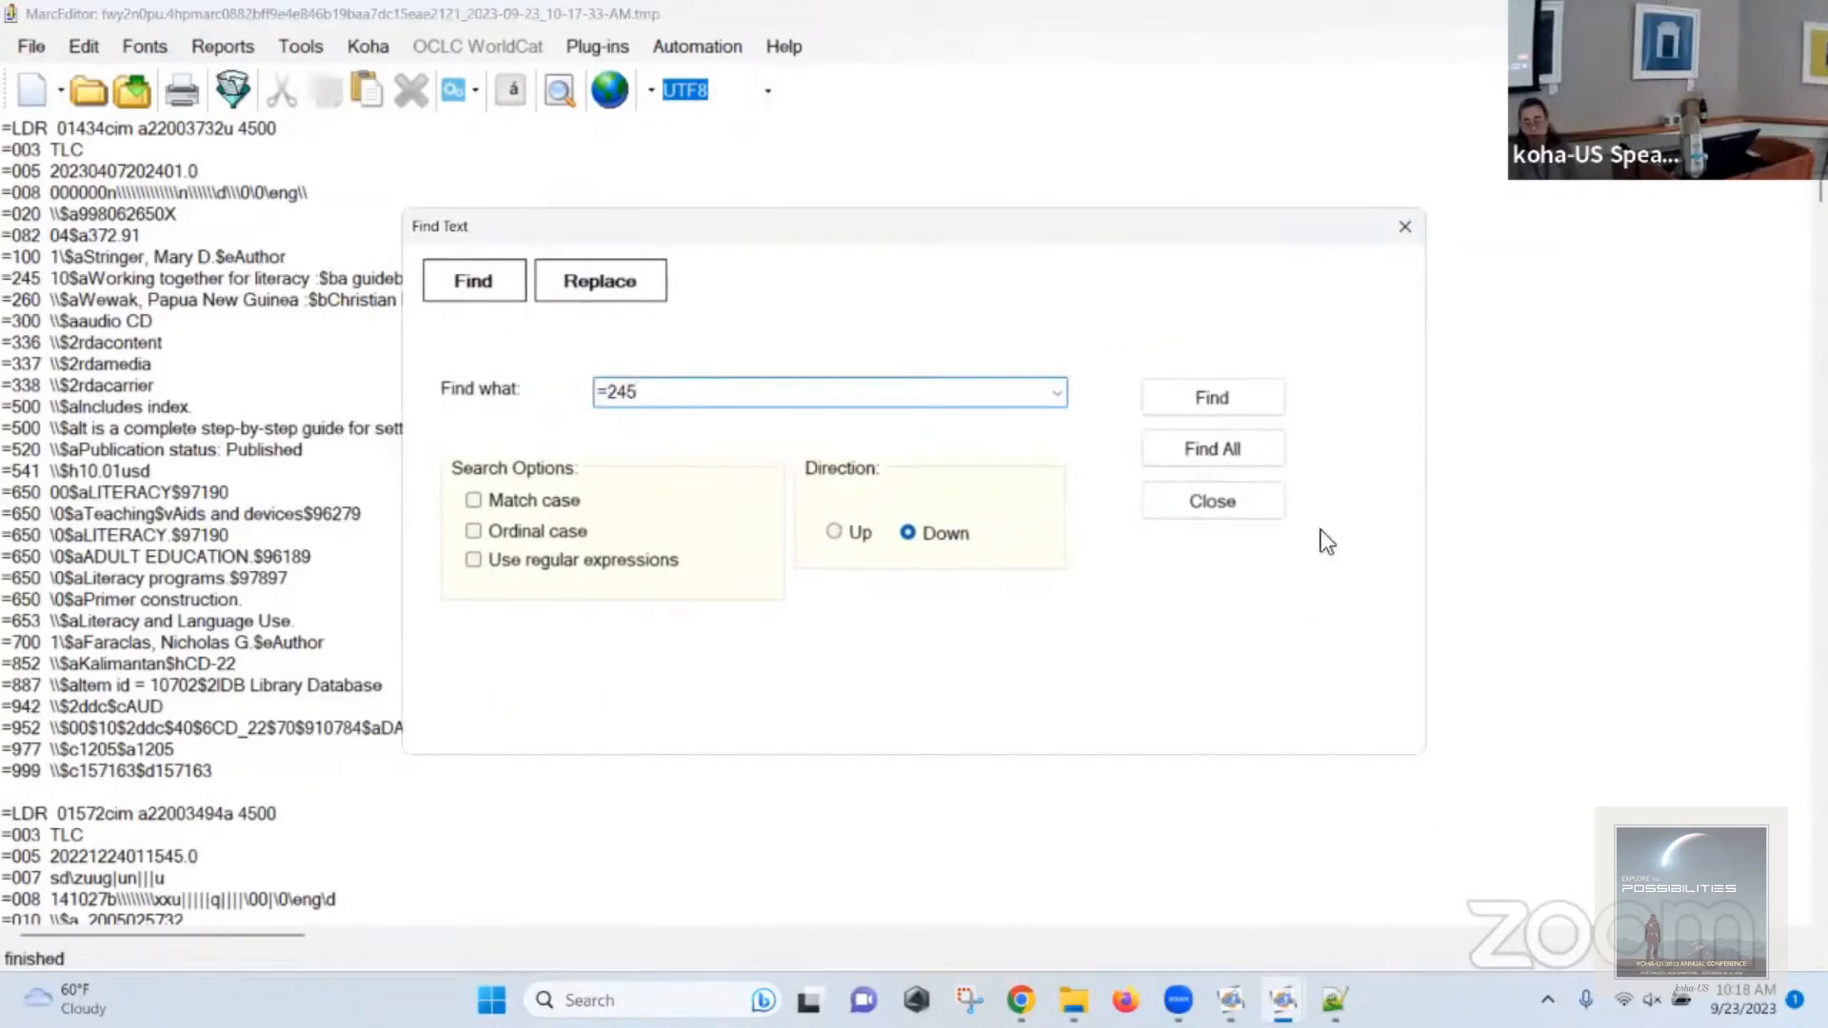
{"action": "left_click", "coordinate": [1238, 444]}
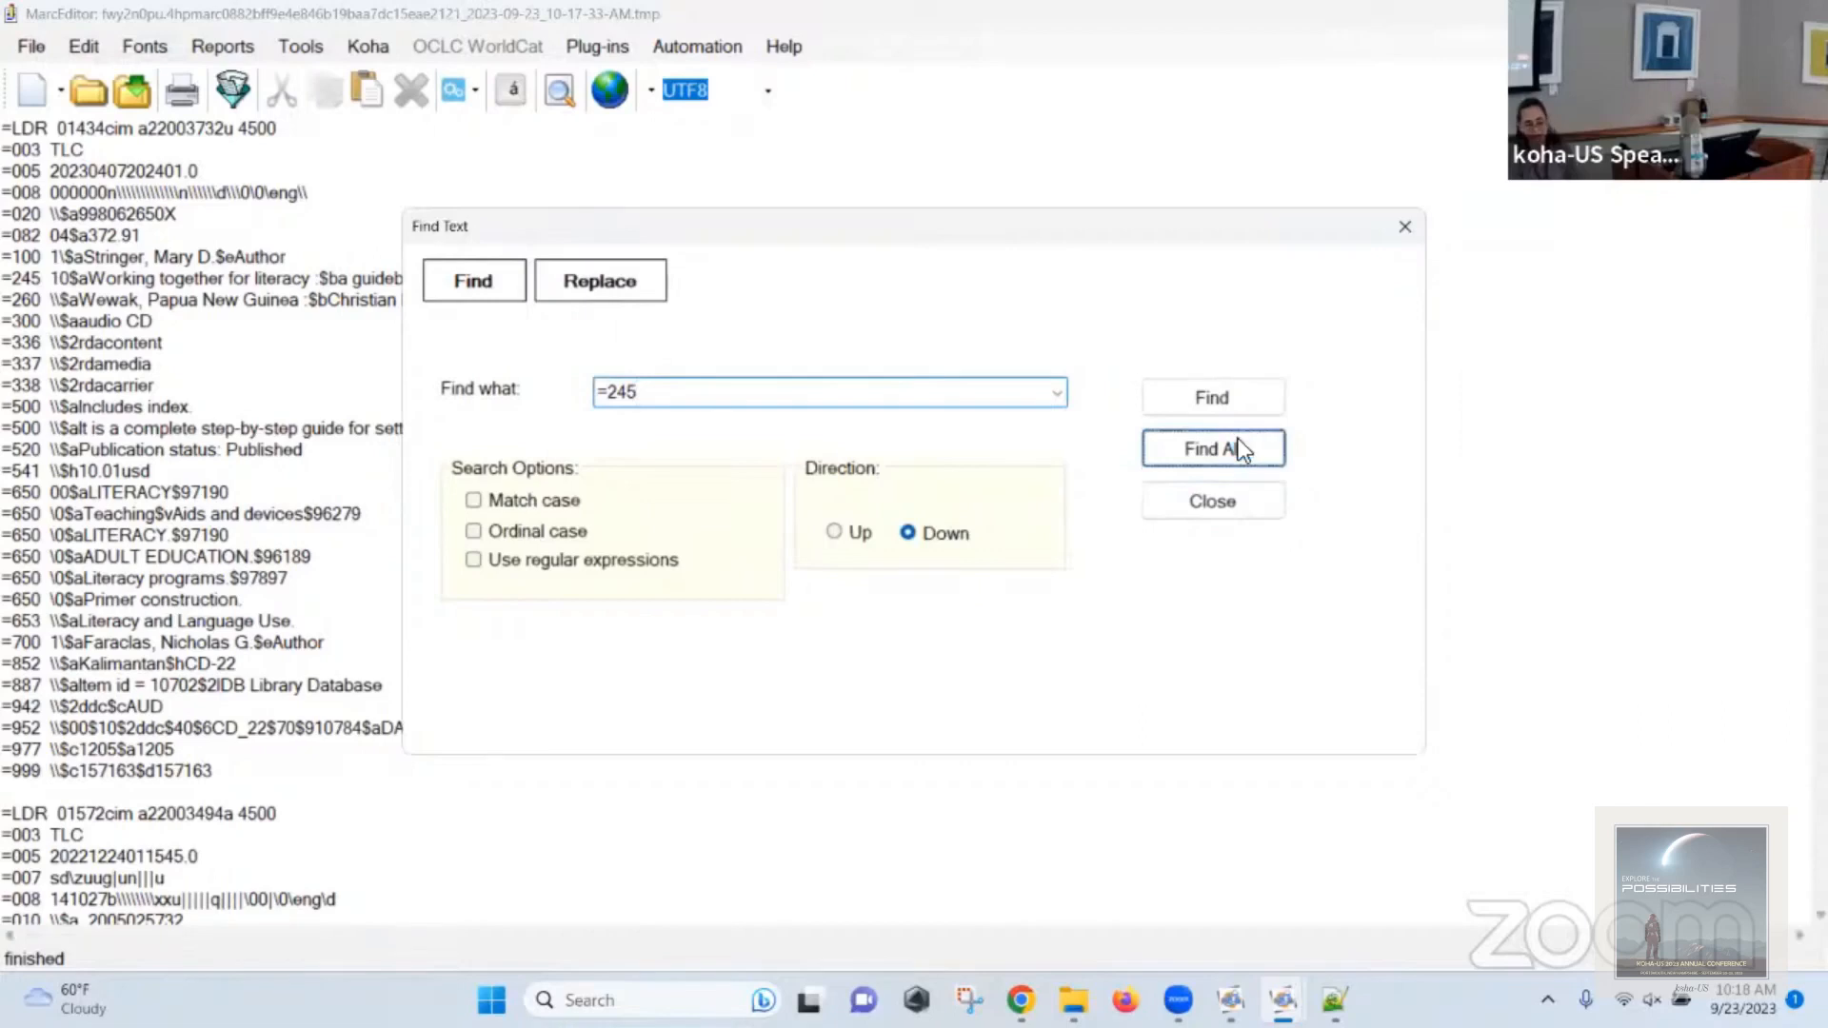
{"action": "left_click", "coordinate": [752, 333]}
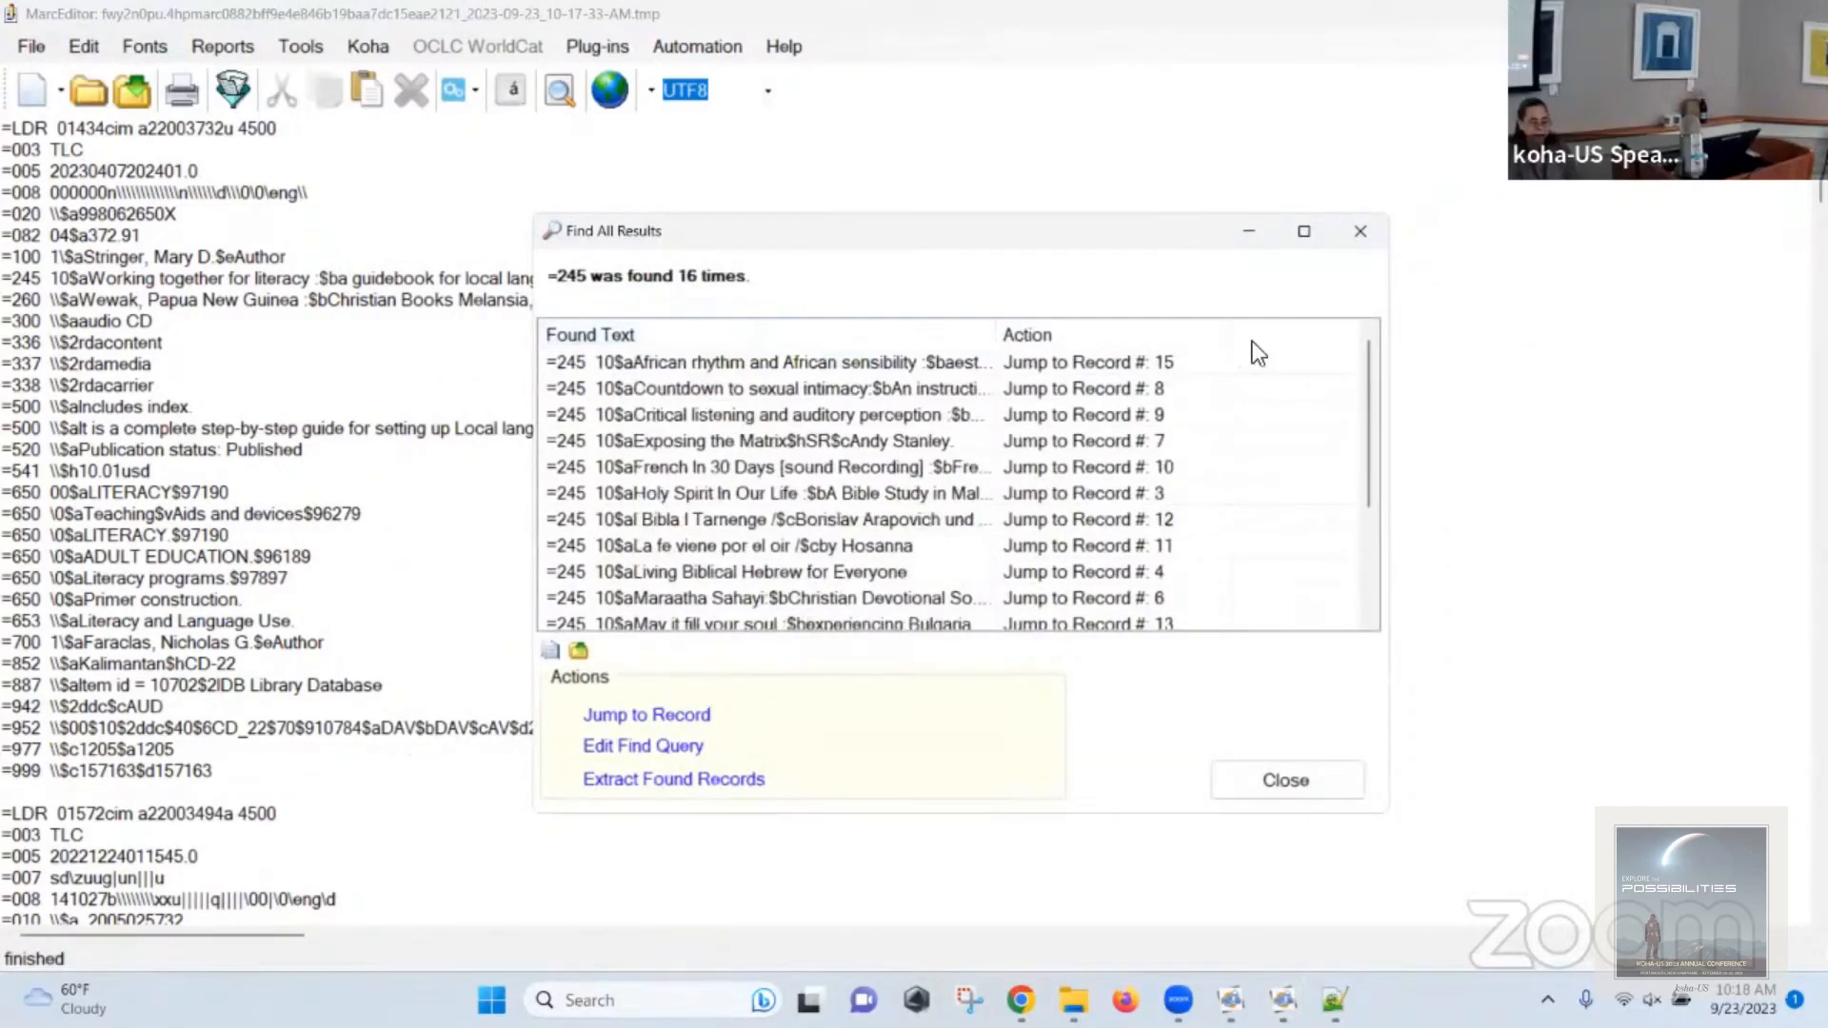
{"action": "left_click_drag", "start_coordinate": [1363, 392], "coordinate": [1364, 587]}
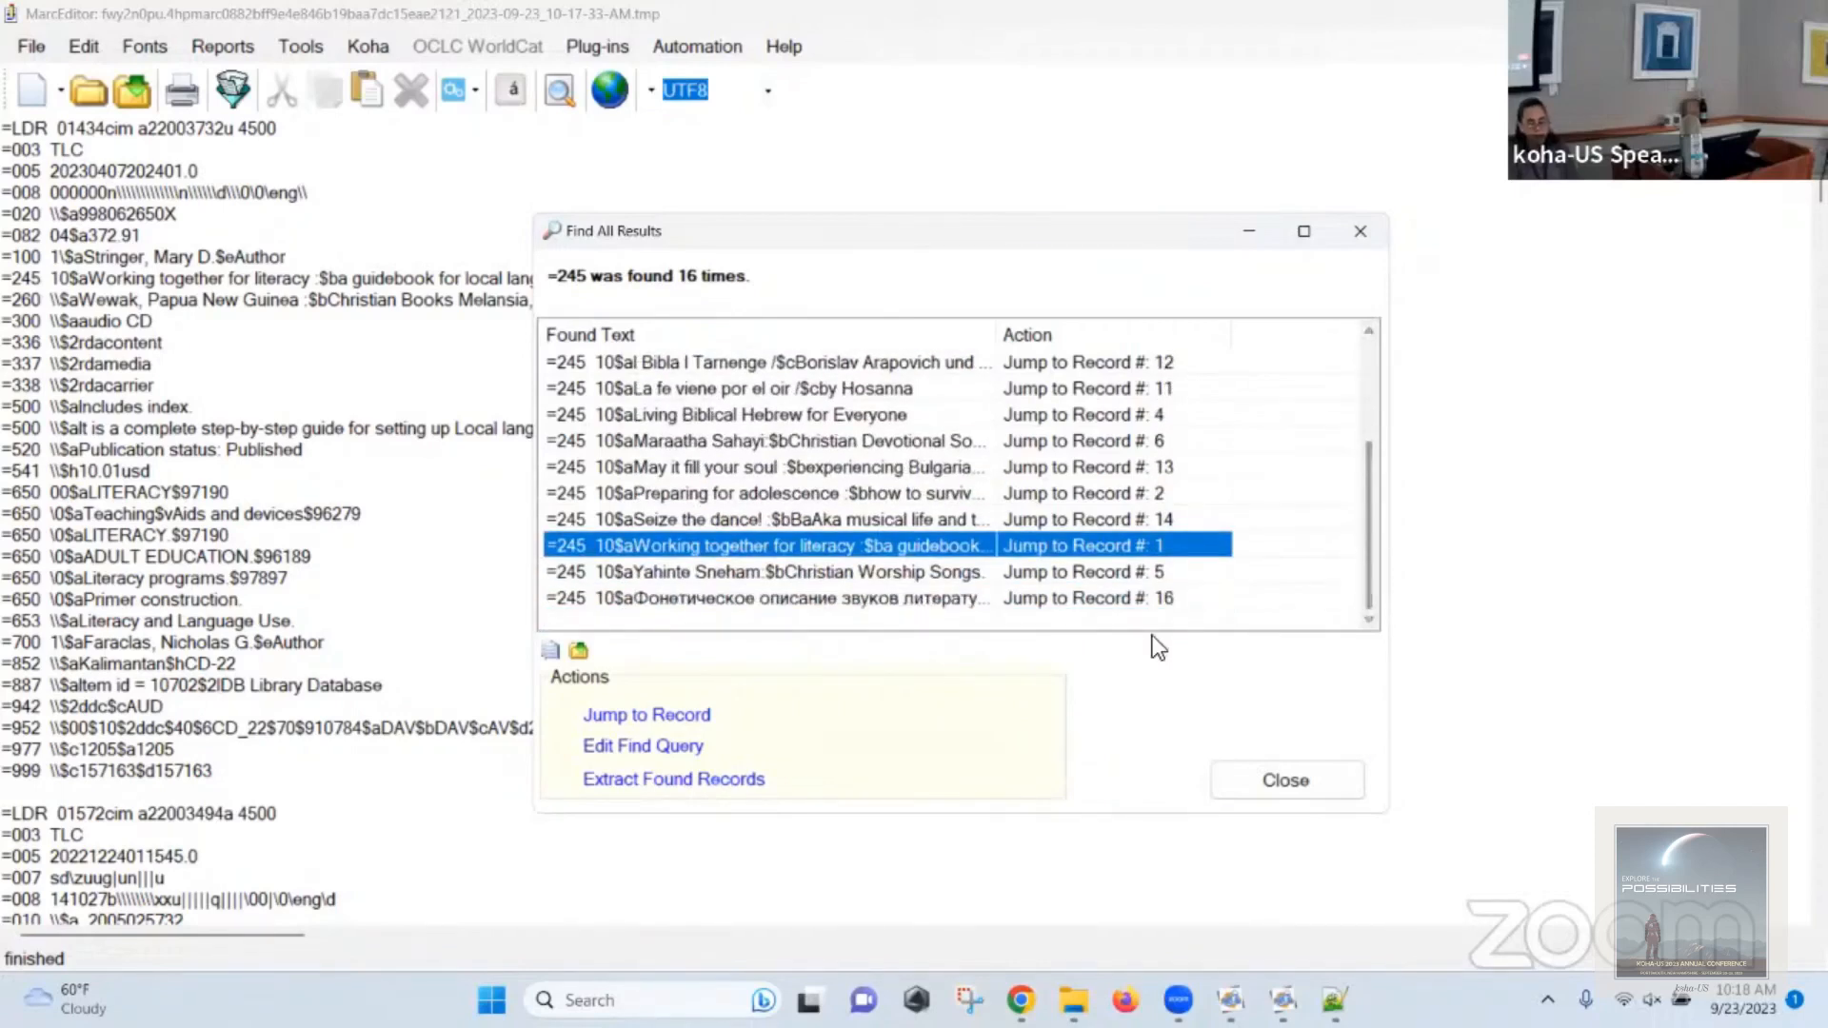
{"action": "left_click", "coordinate": [1324, 780]}
Save the extracted records back into AudioCD-Test.mrk, and reopen that file from the ItemTypeProject Frameworks folder in File Explorer.
{"action": "left_click", "coordinate": [132, 91]}
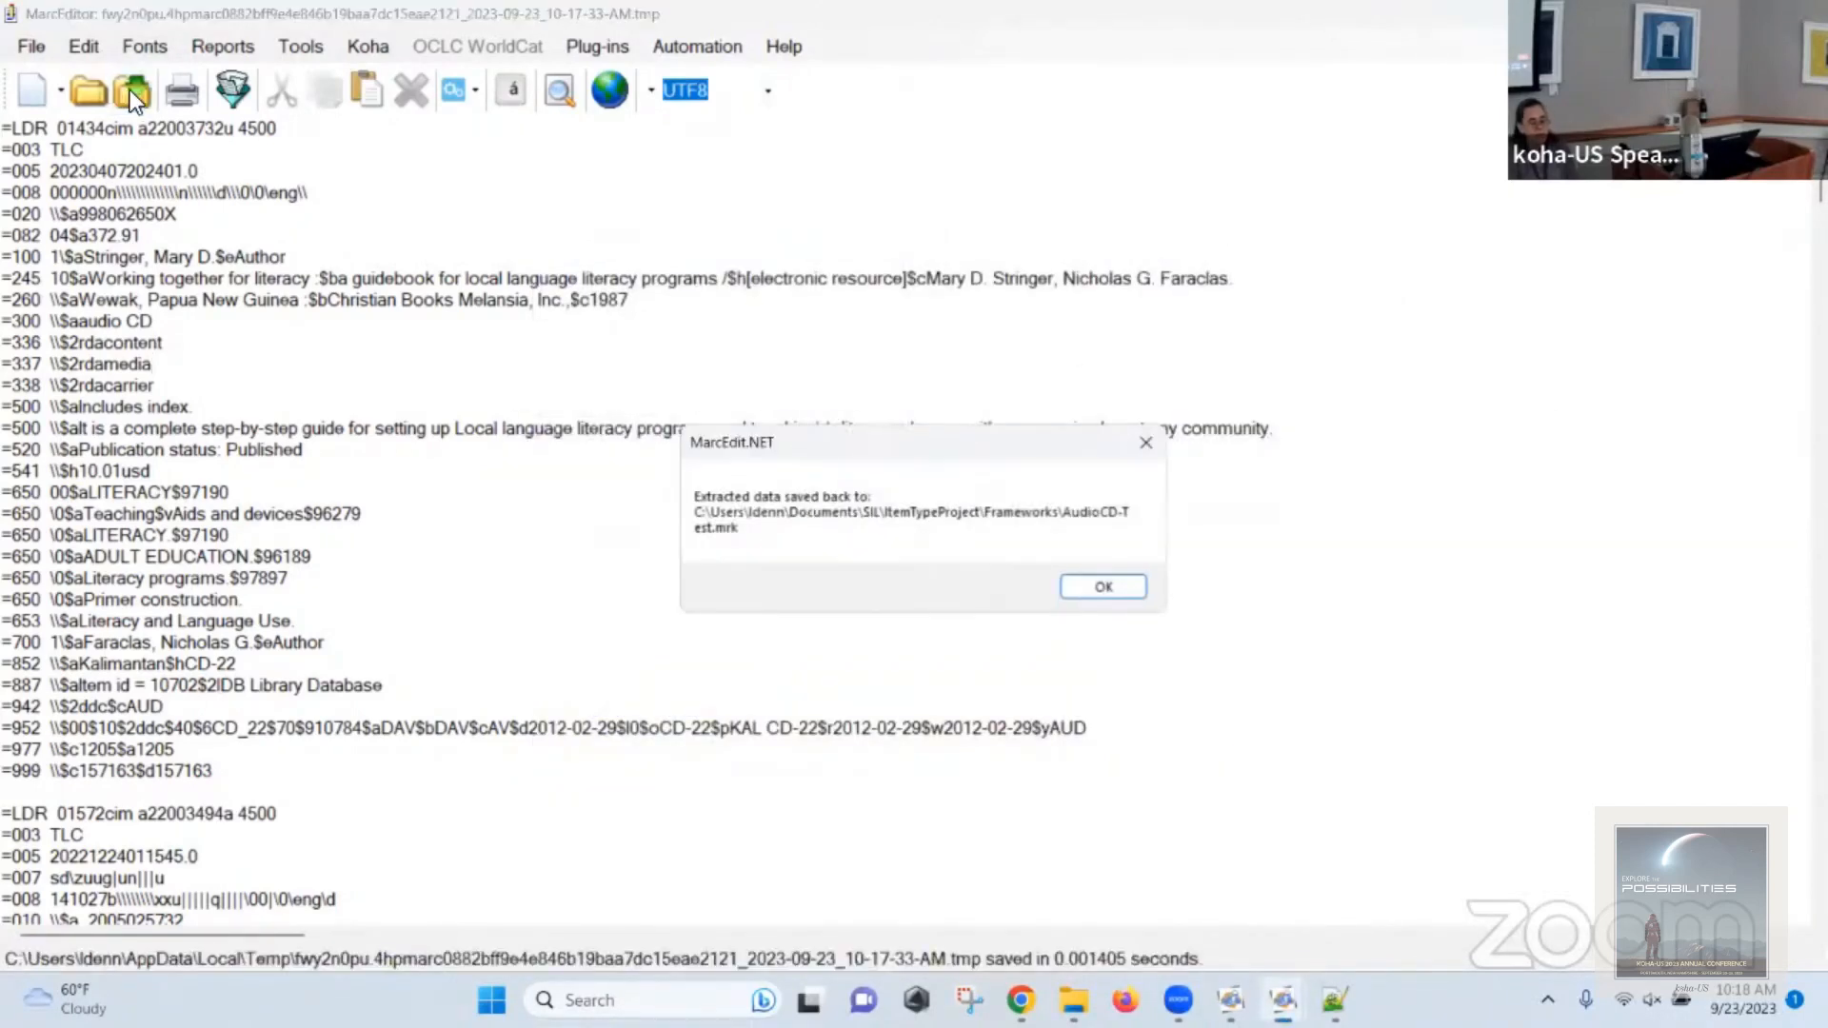
{"action": "left_click", "coordinate": [1097, 584]}
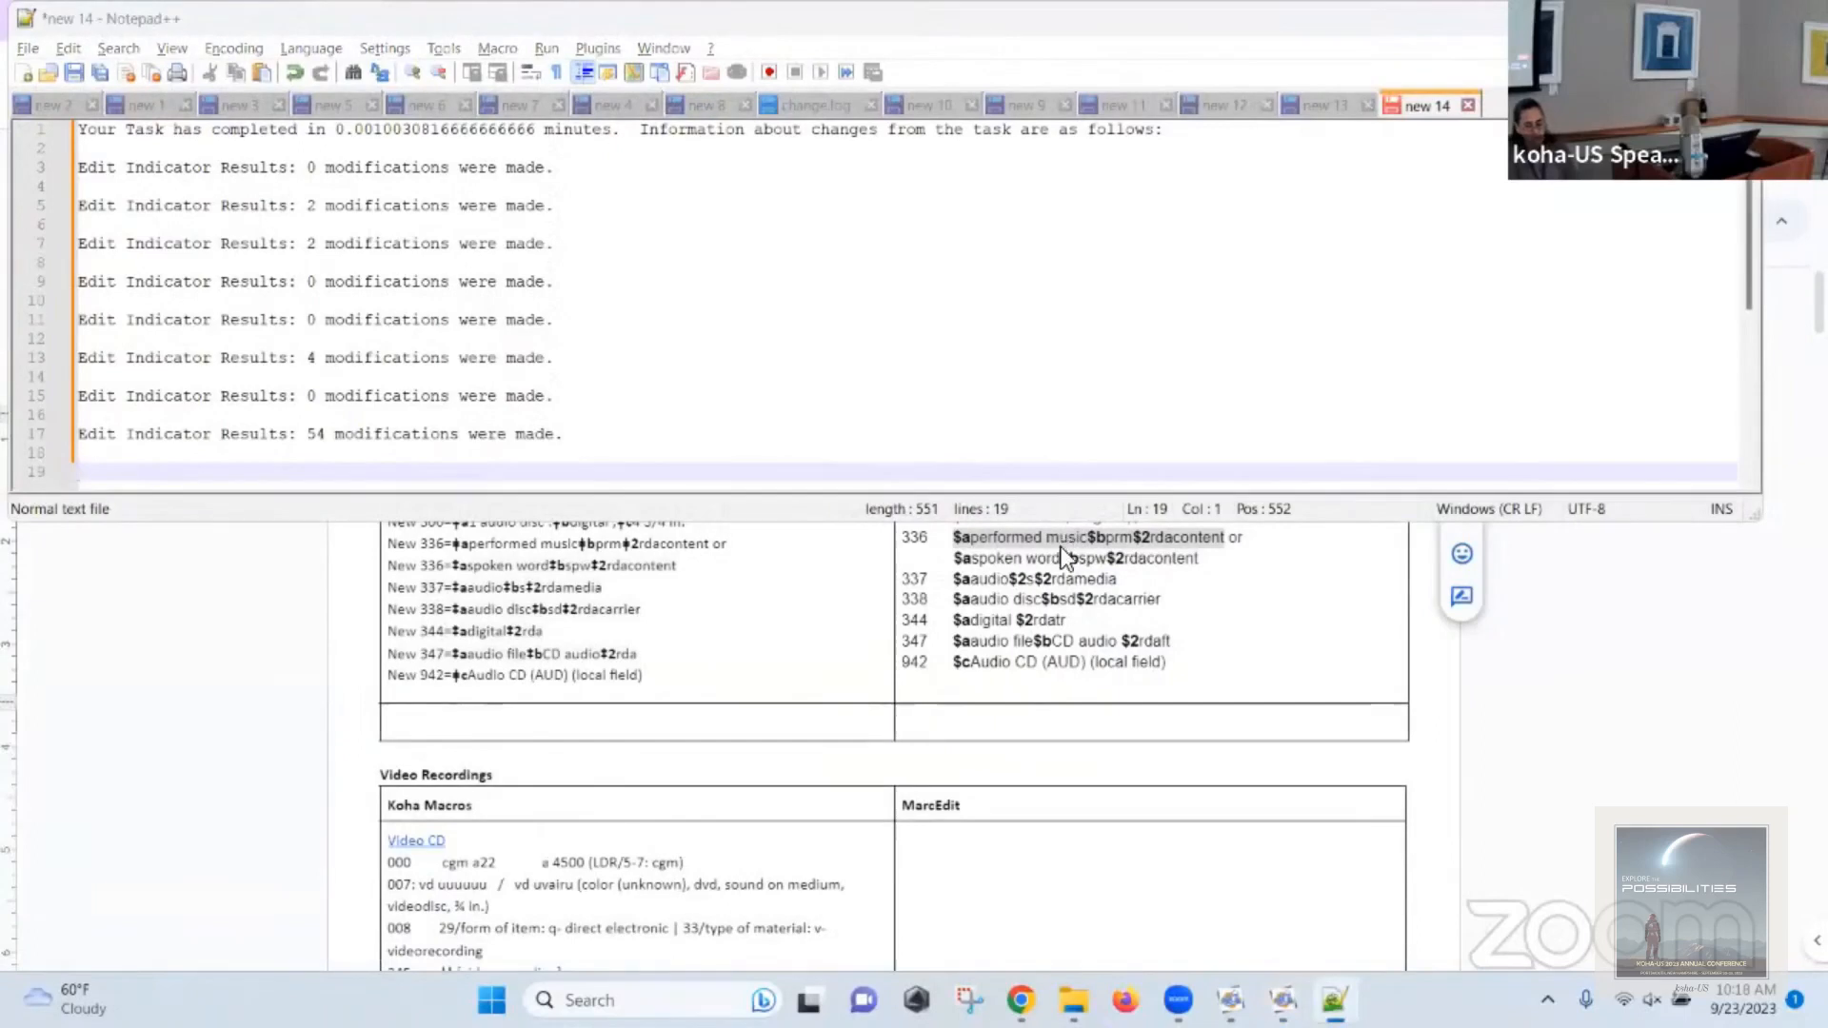
{"action": "key", "text": "alt+Tab"}
{"action": "key", "text": "alt+Tab"}
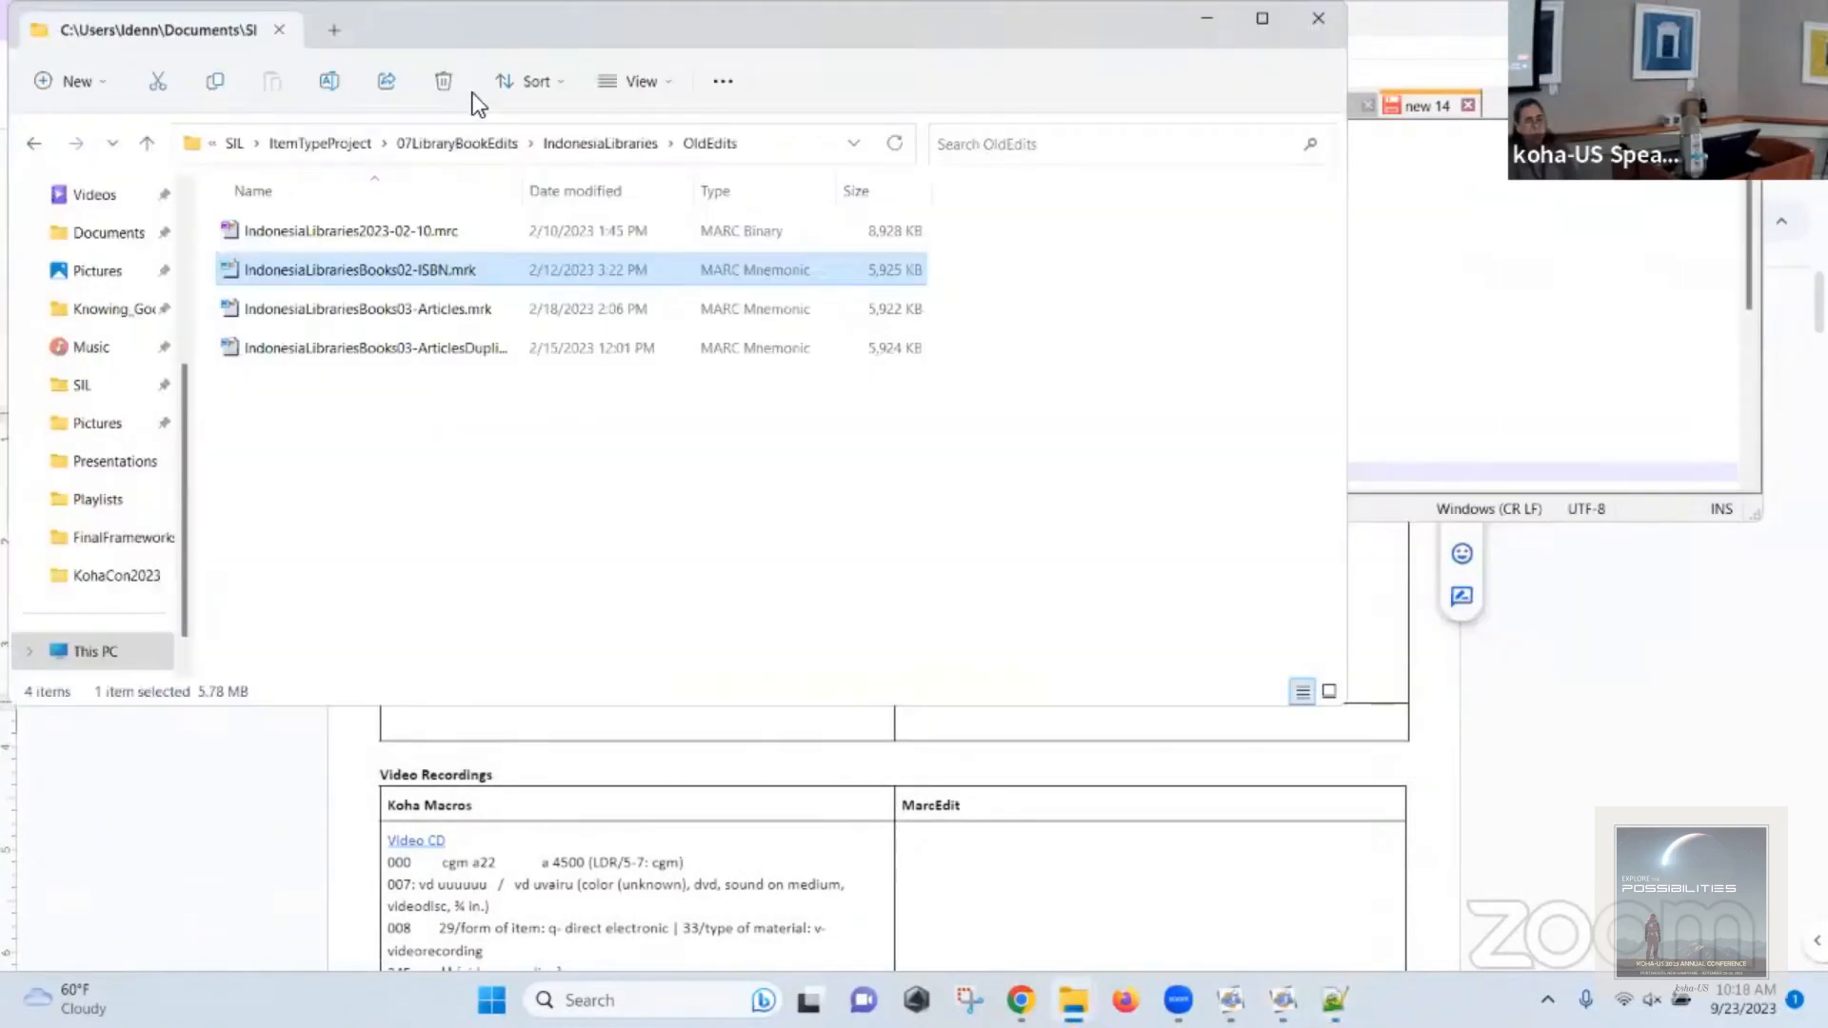
{"action": "left_click", "coordinate": [293, 145]}
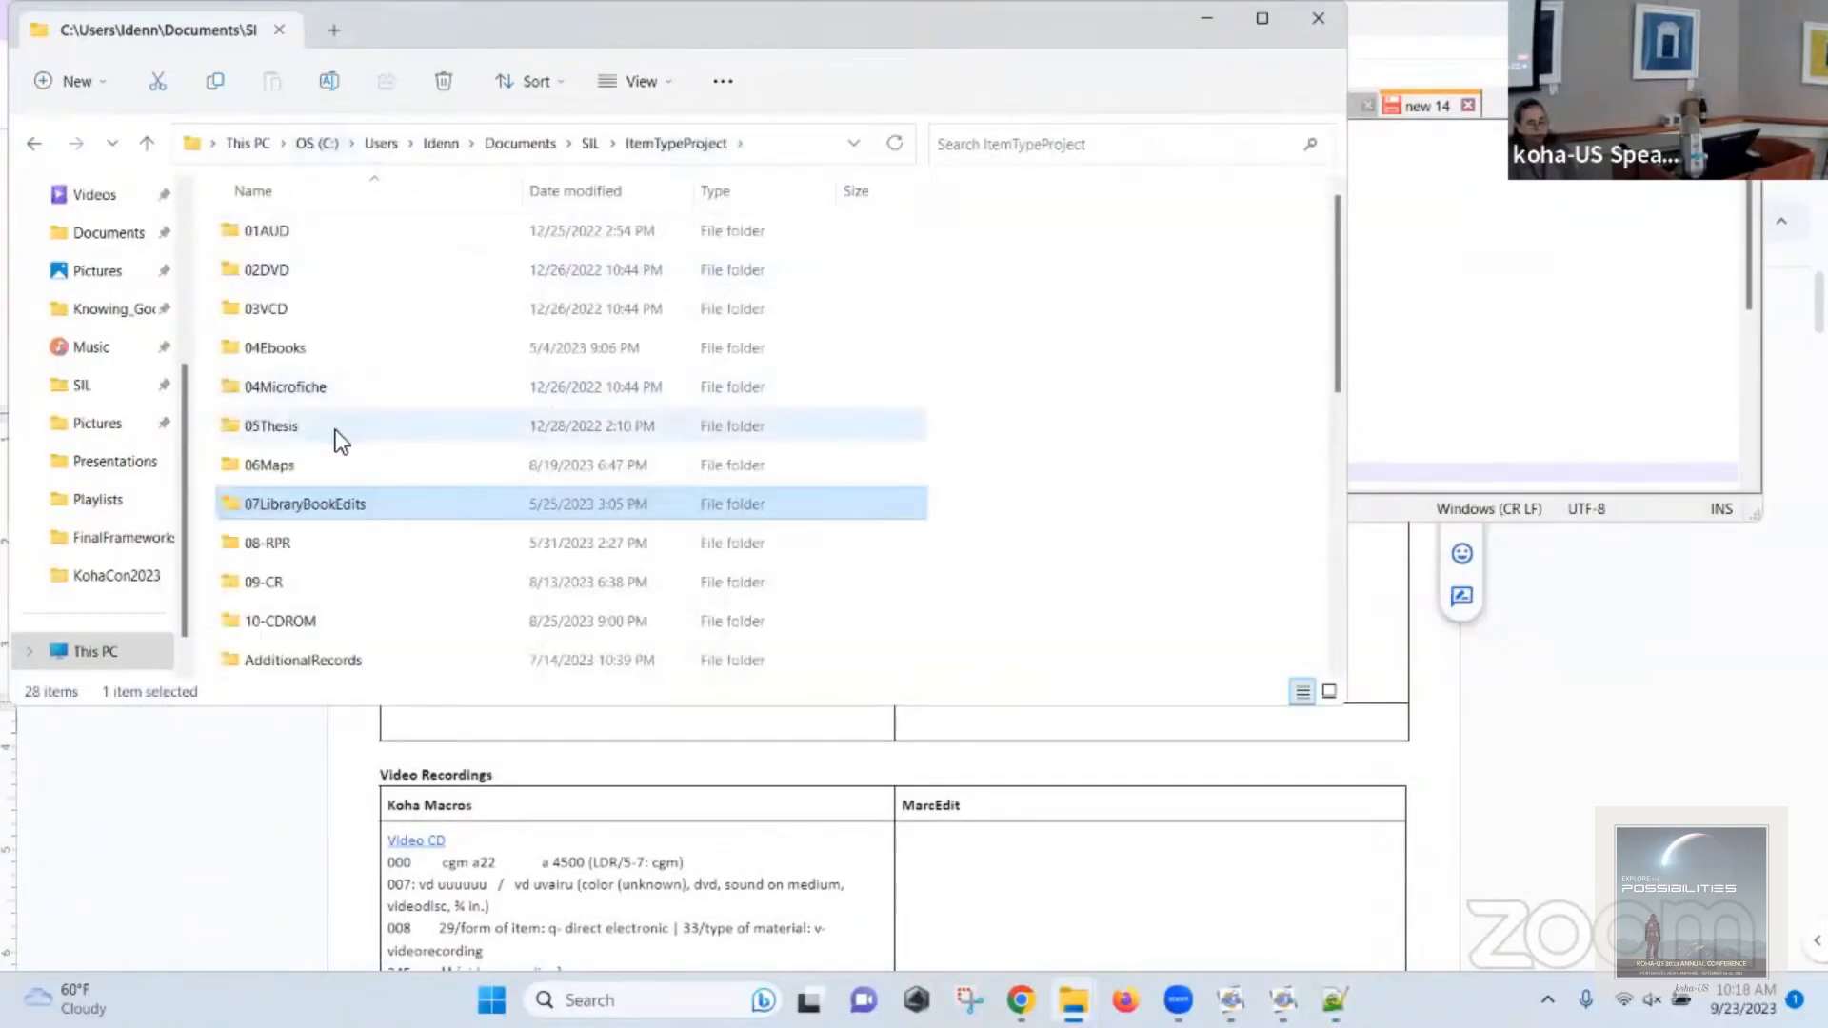
{"action": "scroll", "coordinate": [356, 500], "scroll_direction": "down", "scroll_amount": 2}
{"action": "double_click", "coordinate": [359, 583]}
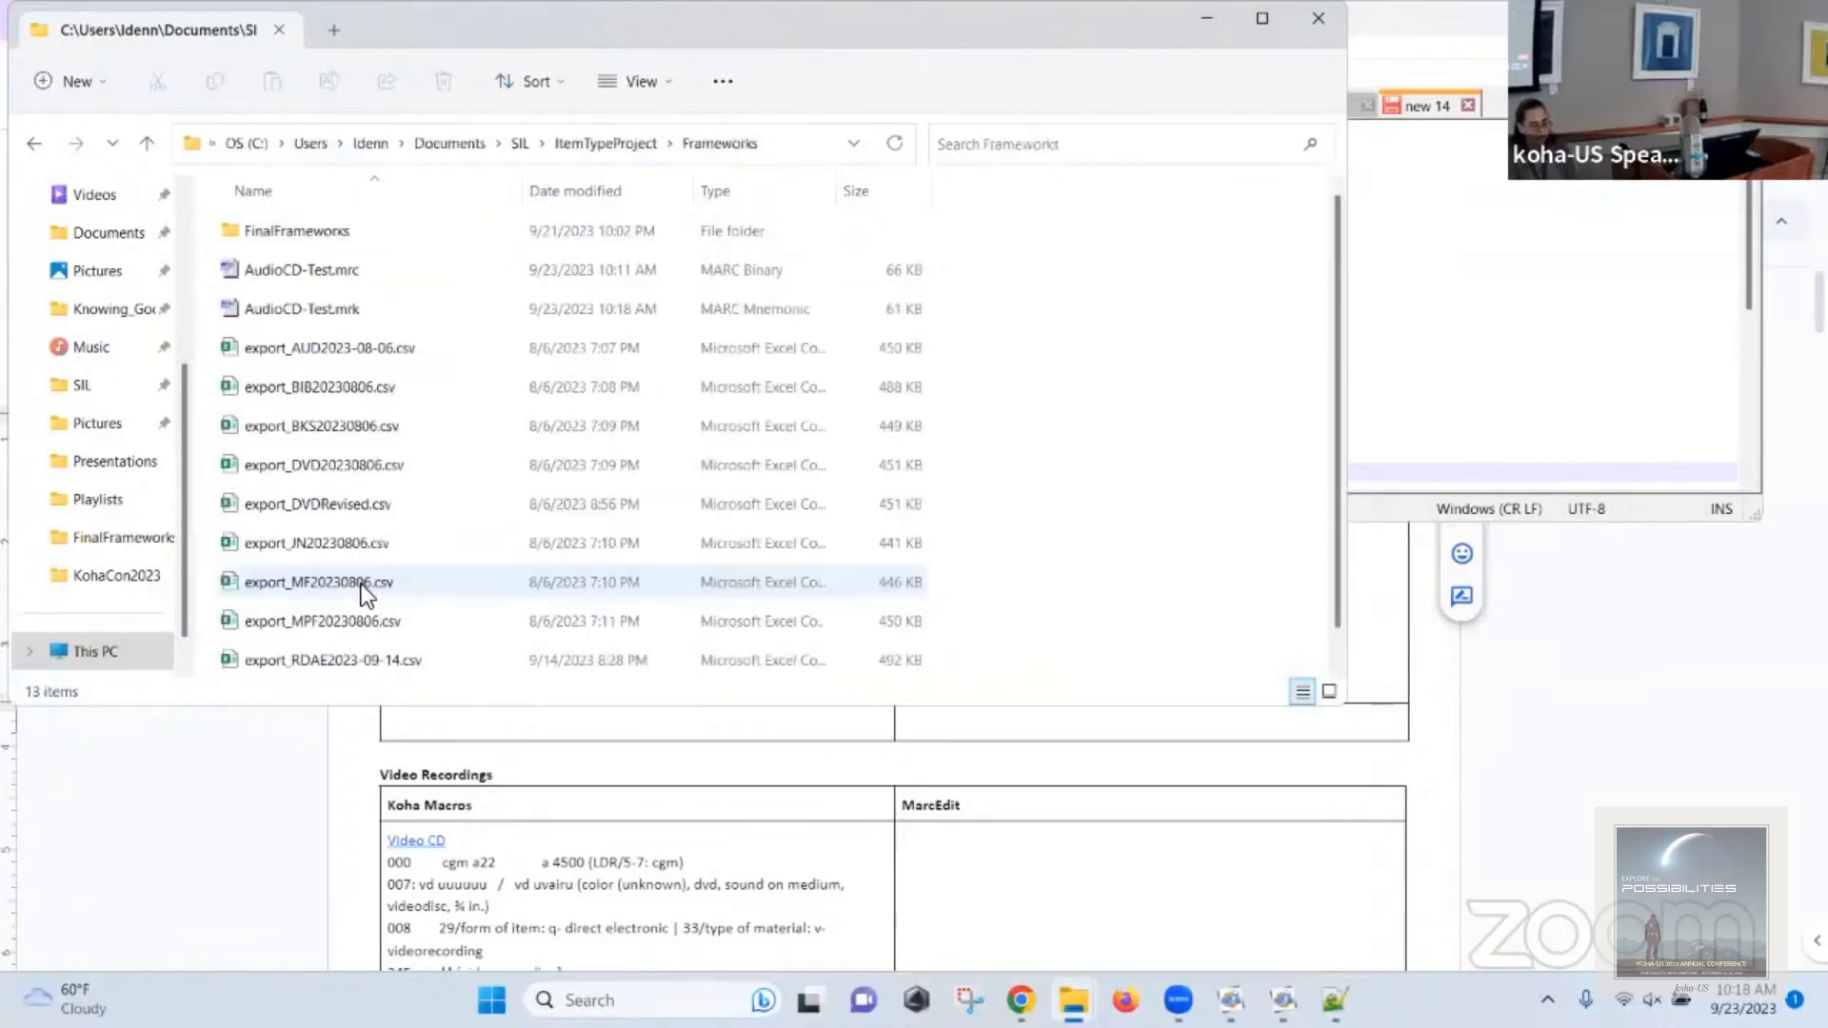
{"action": "double_click", "coordinate": [402, 322]}
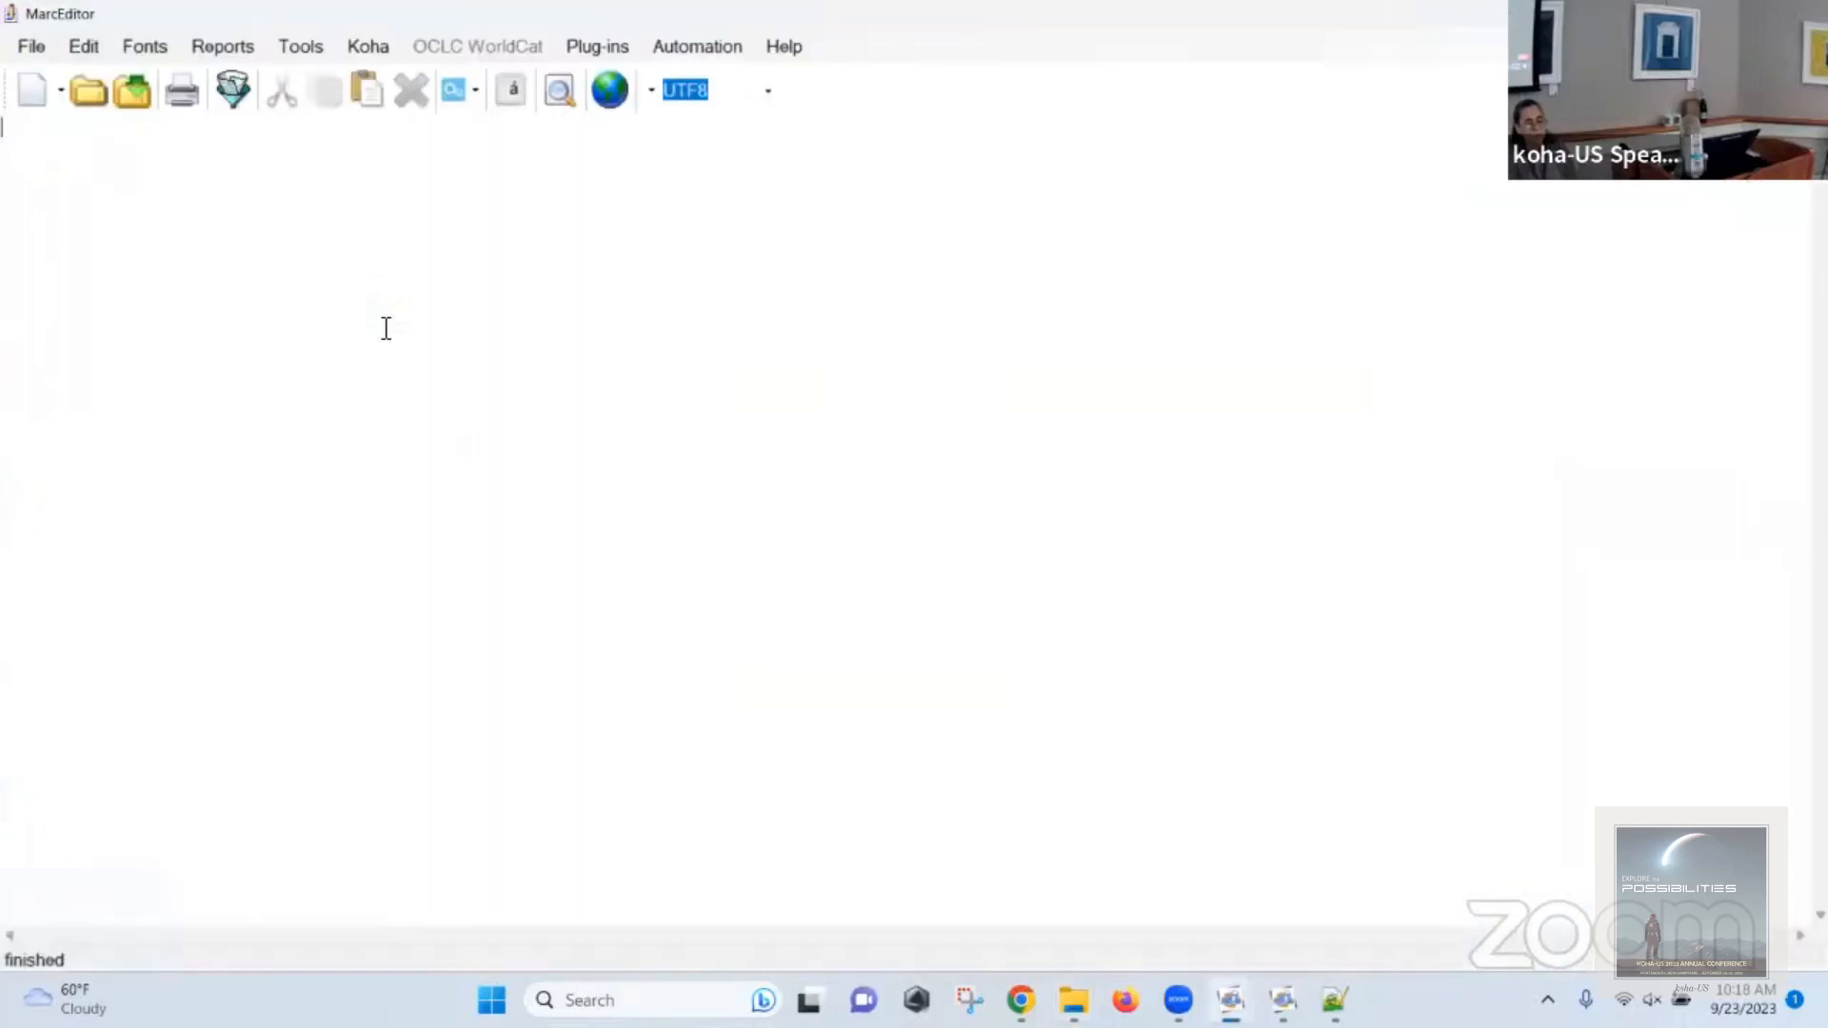
Find all occurrences of =245, sort them by found text, and jump to the record titled La fe viene por el oir.
{"action": "key", "text": "ctrl+f"}
{"action": "type", "text": "=245"}
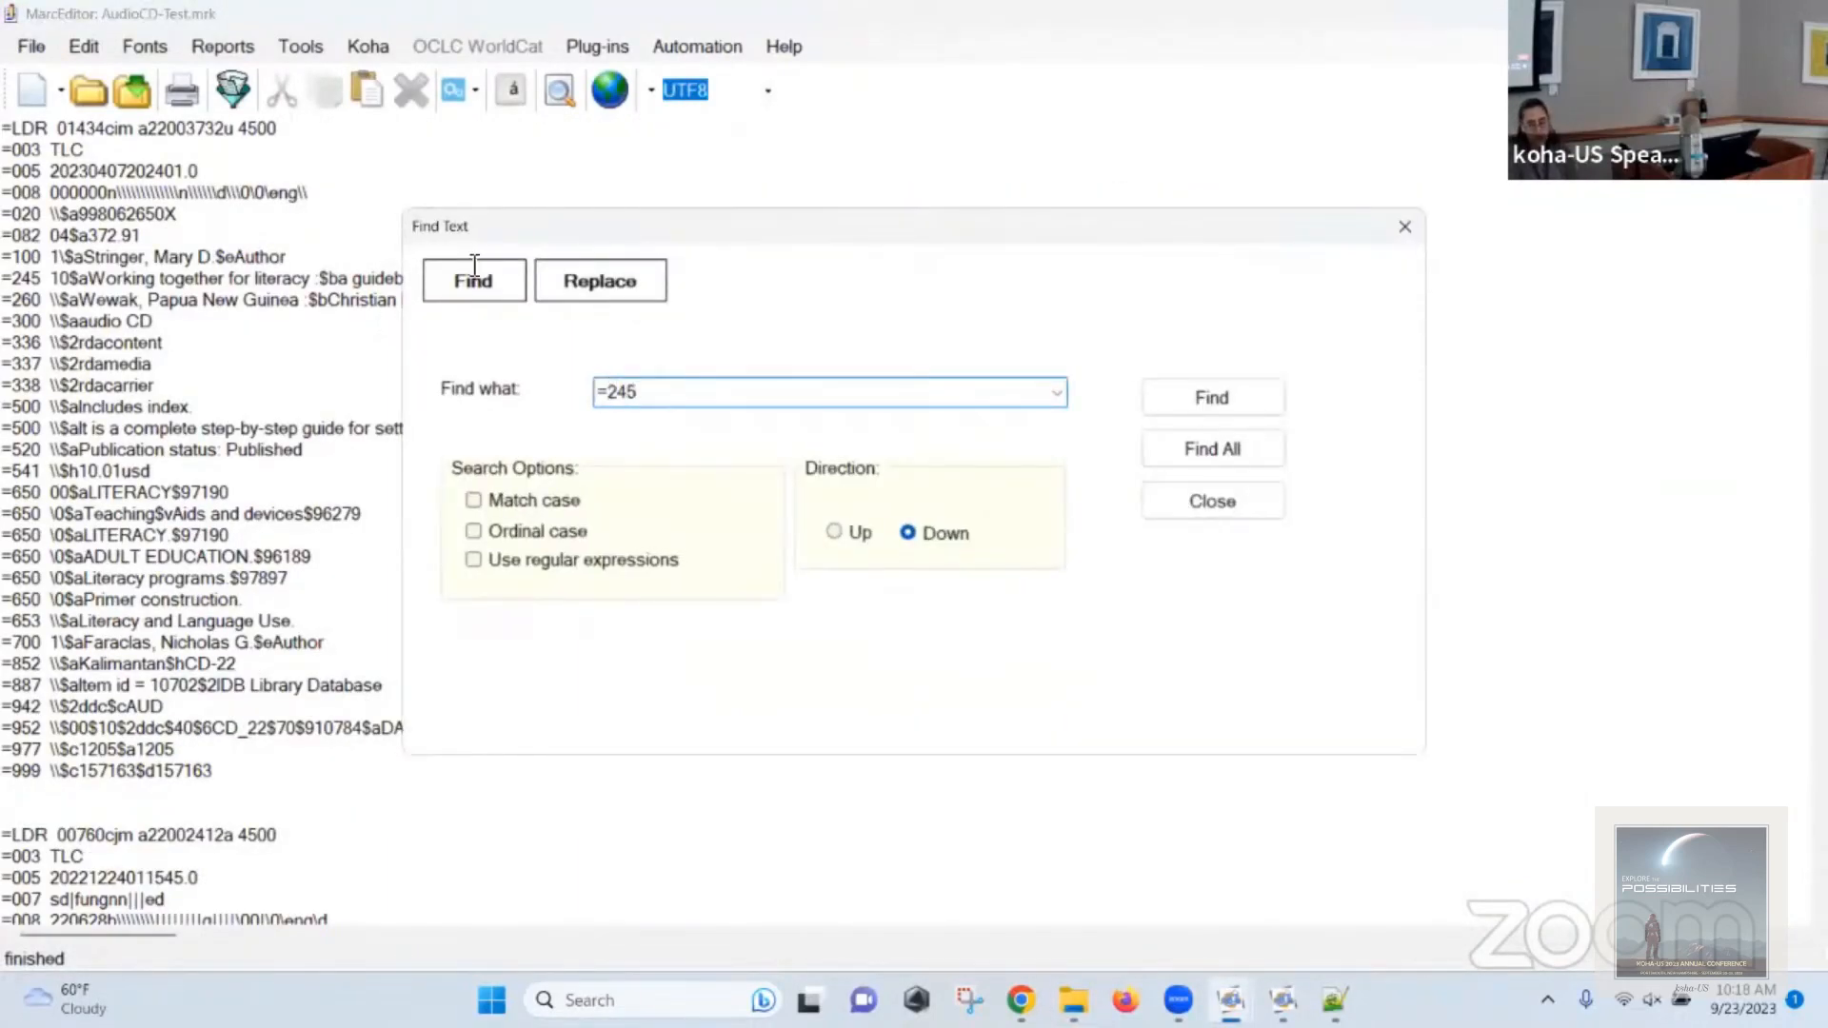
{"action": "left_click", "coordinate": [1215, 448]}
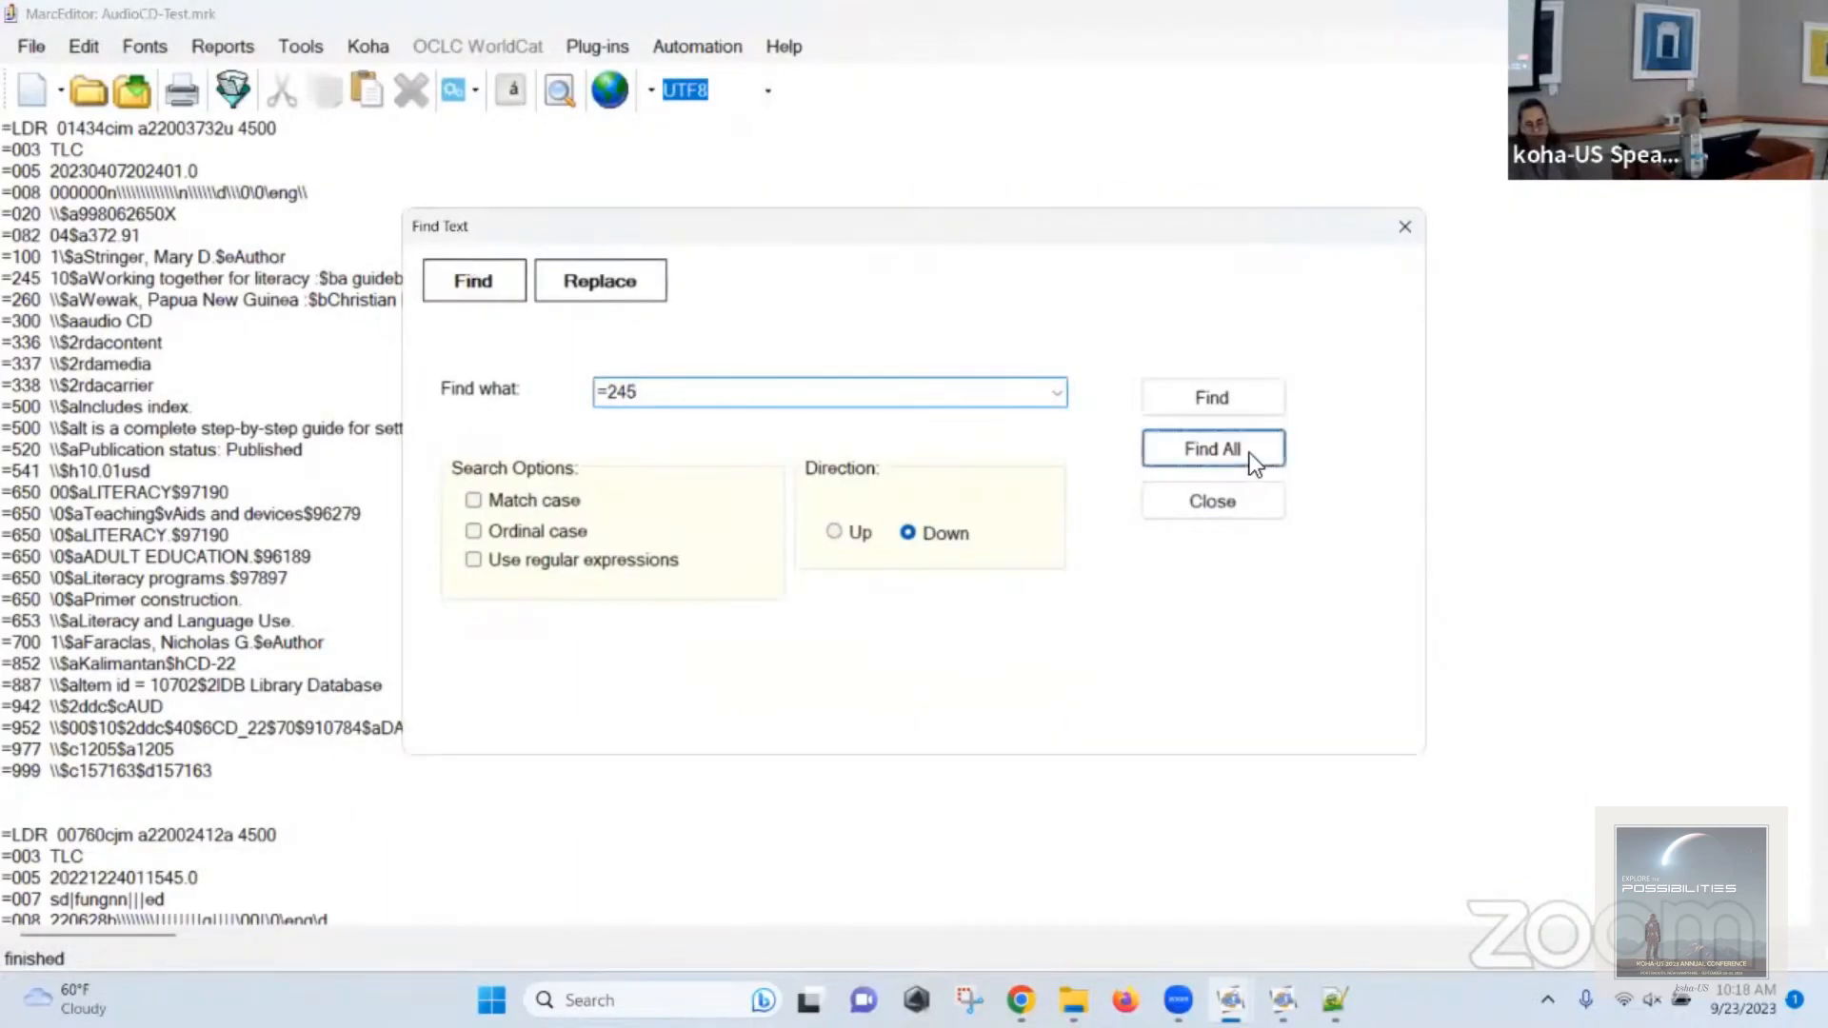
{"action": "left_click", "coordinate": [746, 333]}
{"action": "scroll", "coordinate": [711, 390], "scroll_direction": "down", "scroll_amount": 12}
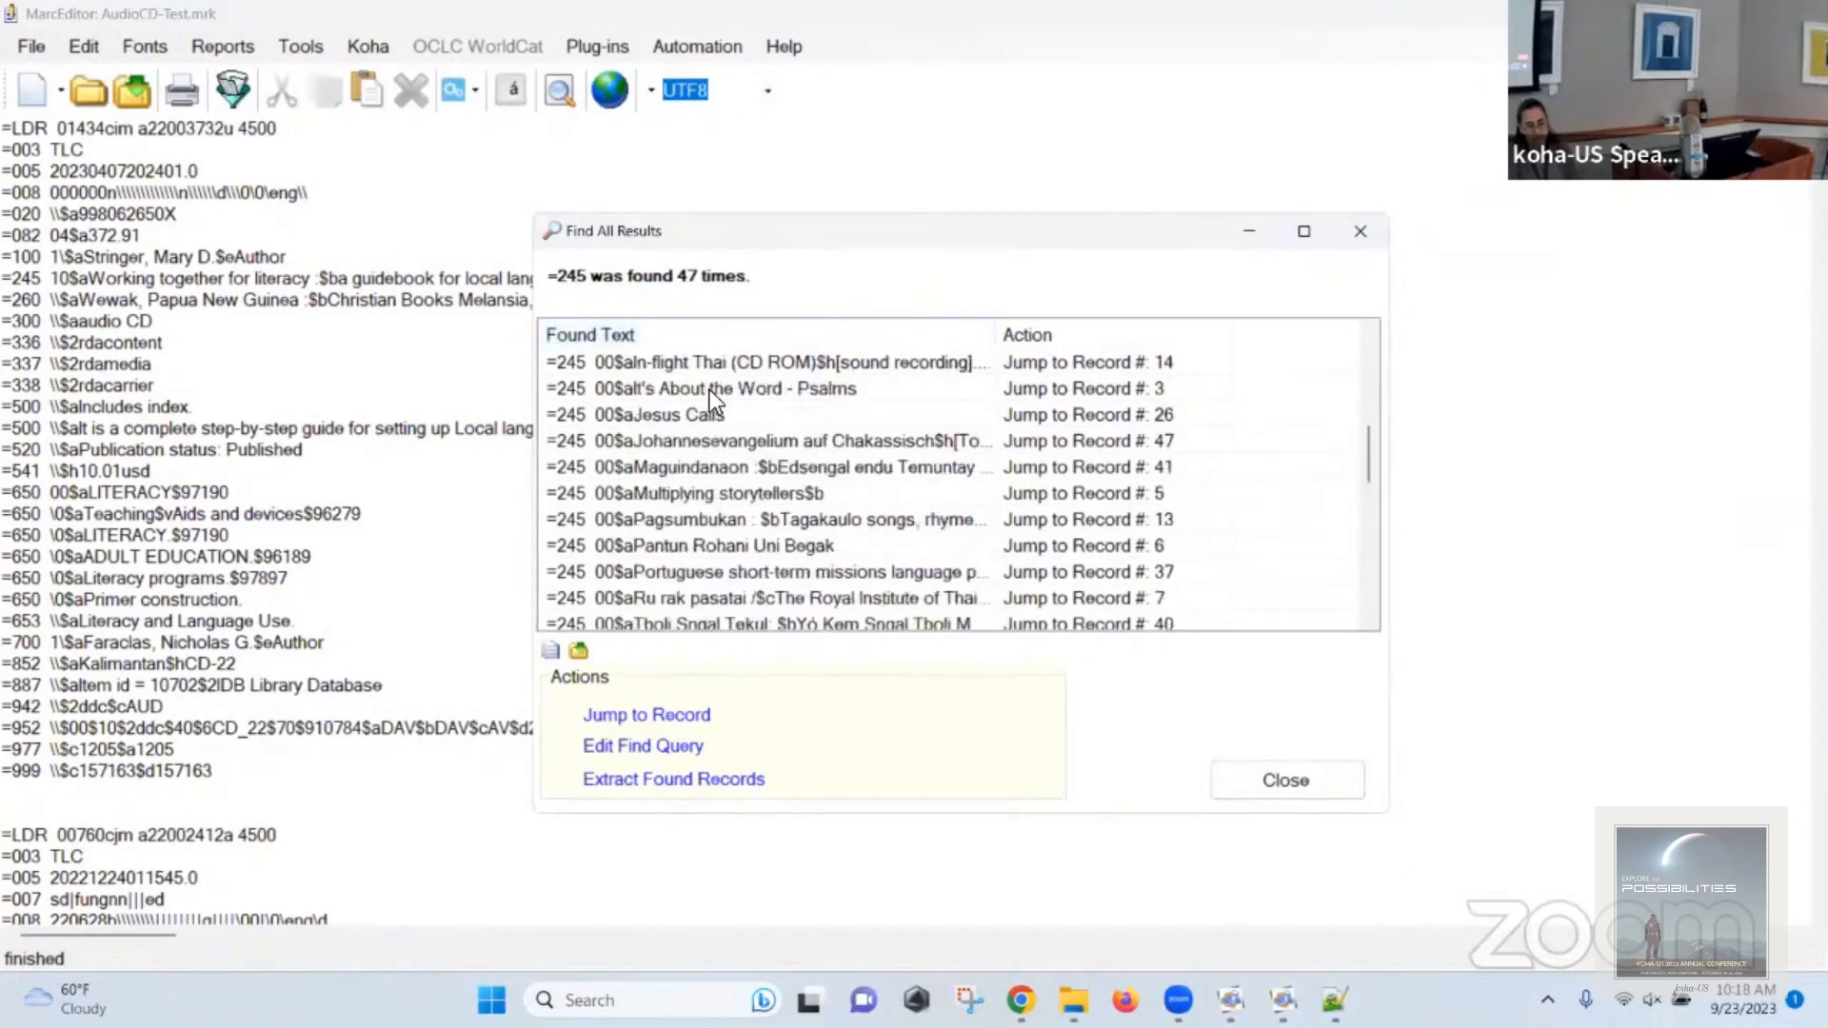
{"action": "left_click", "coordinate": [712, 390]}
{"action": "left_click", "coordinate": [619, 714]}
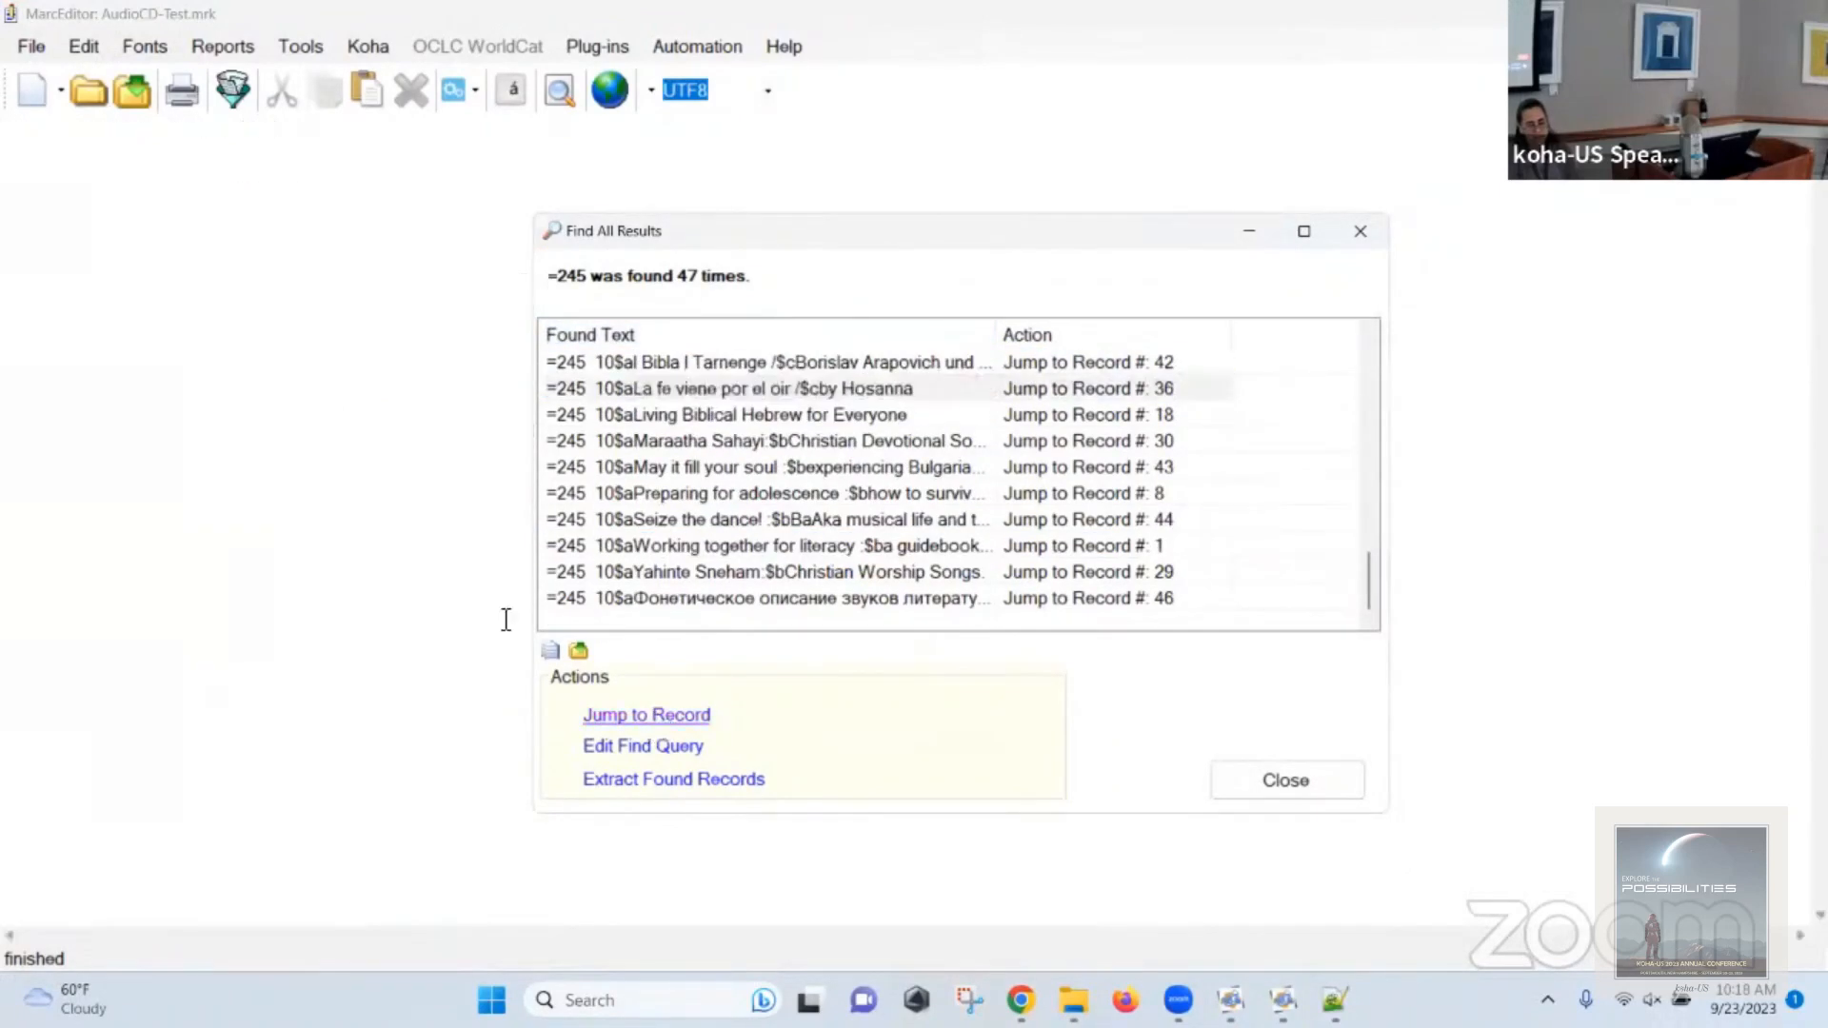
{"action": "scroll", "coordinate": [406, 545], "scroll_direction": "up", "scroll_amount": 2}
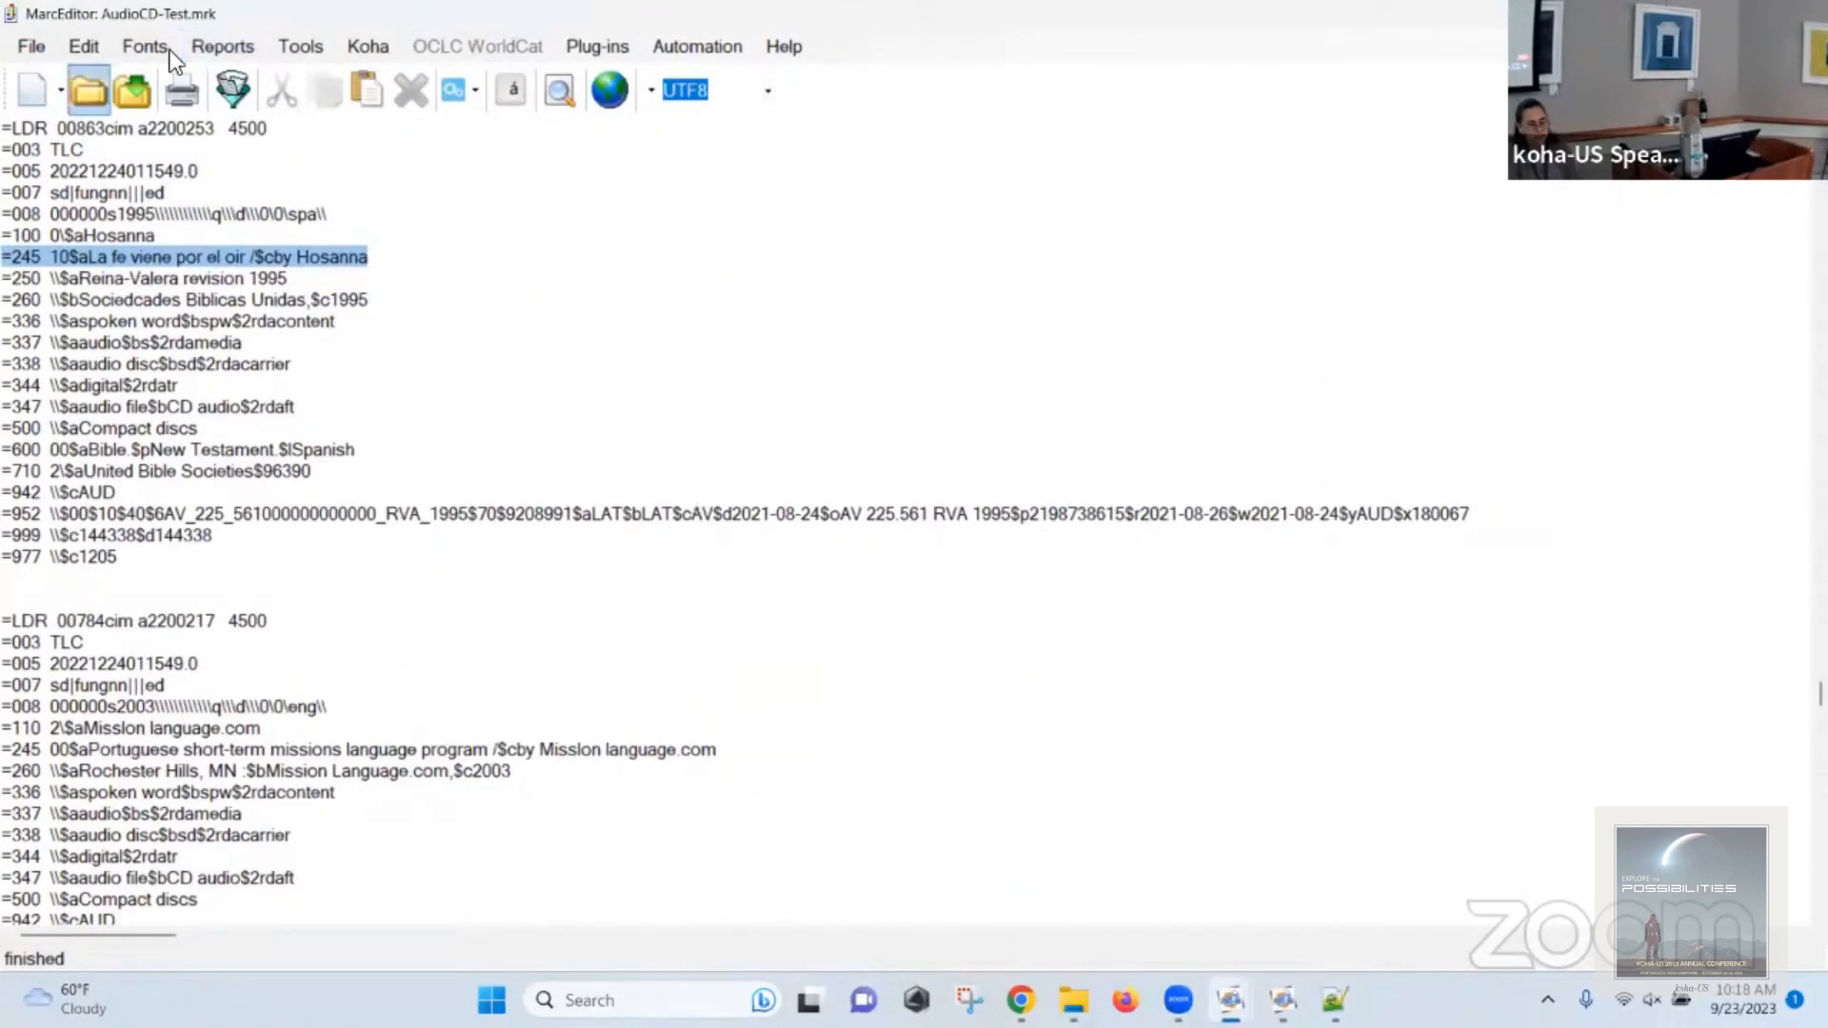
{"action": "left_click", "coordinate": [40, 45]}
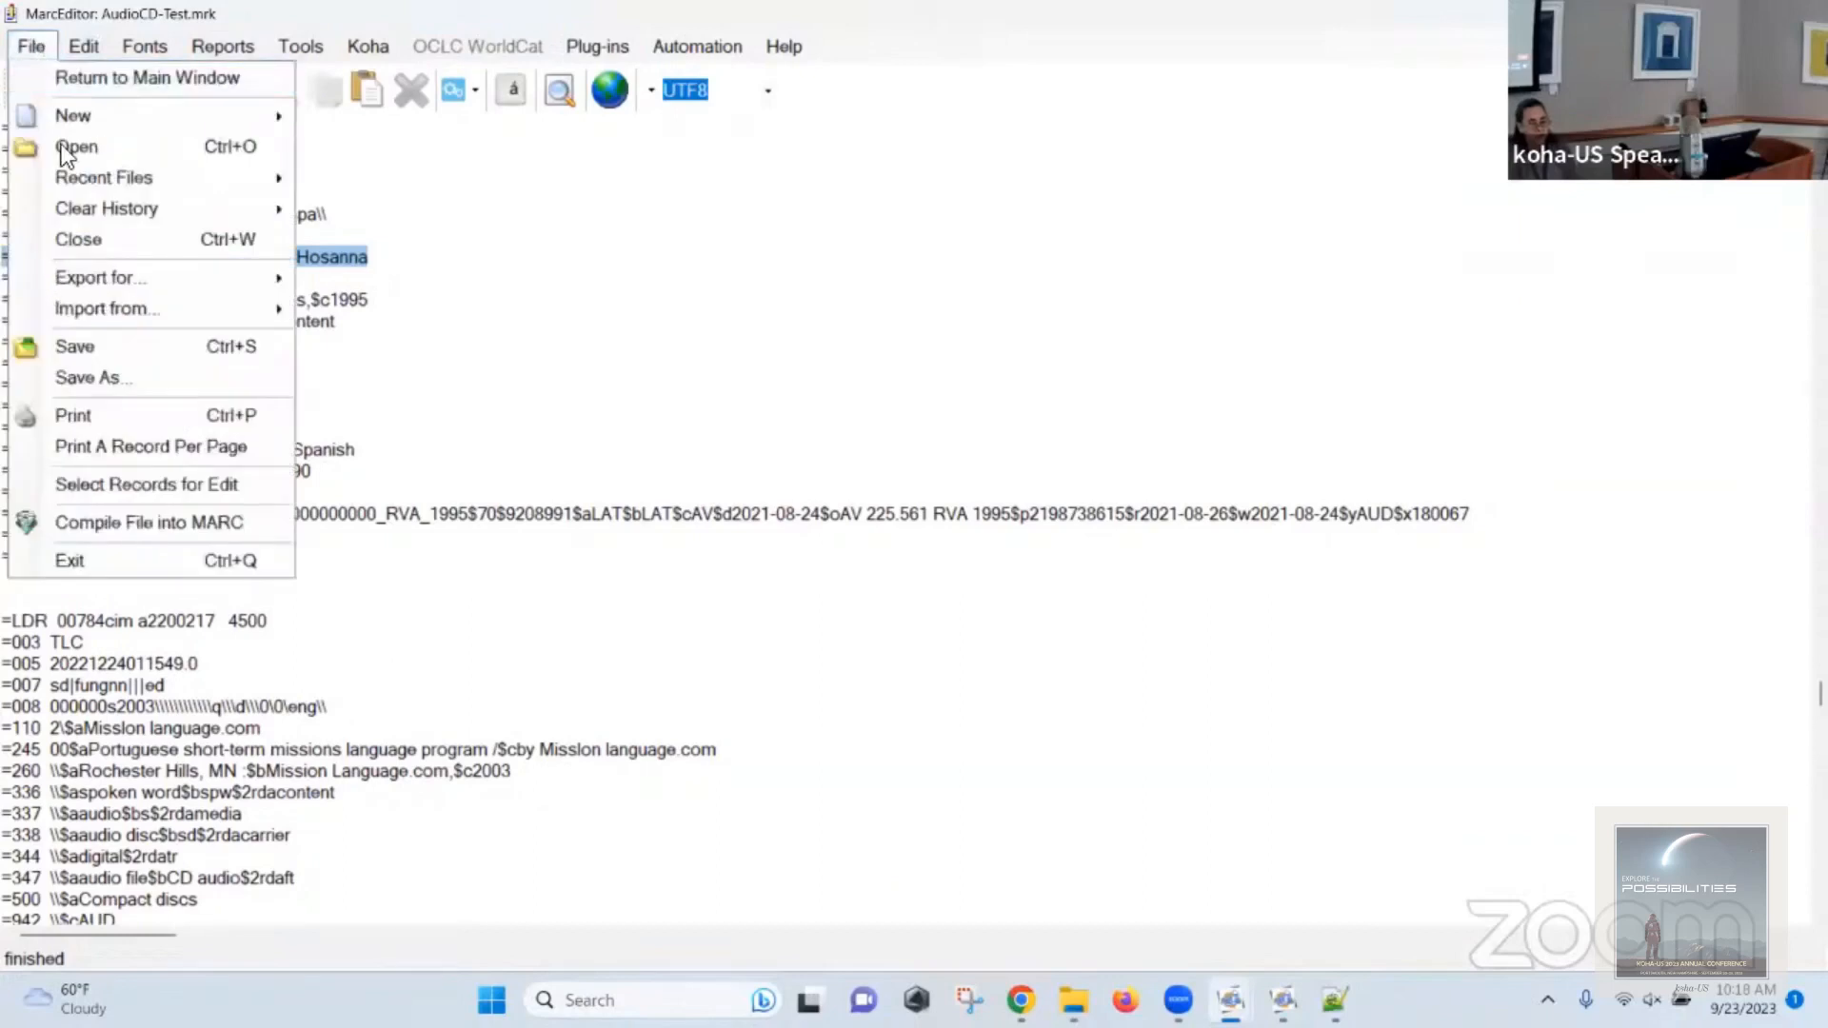
{"action": "left_click", "coordinate": [133, 487]}
{"action": "double_click", "coordinate": [1275, 627]}
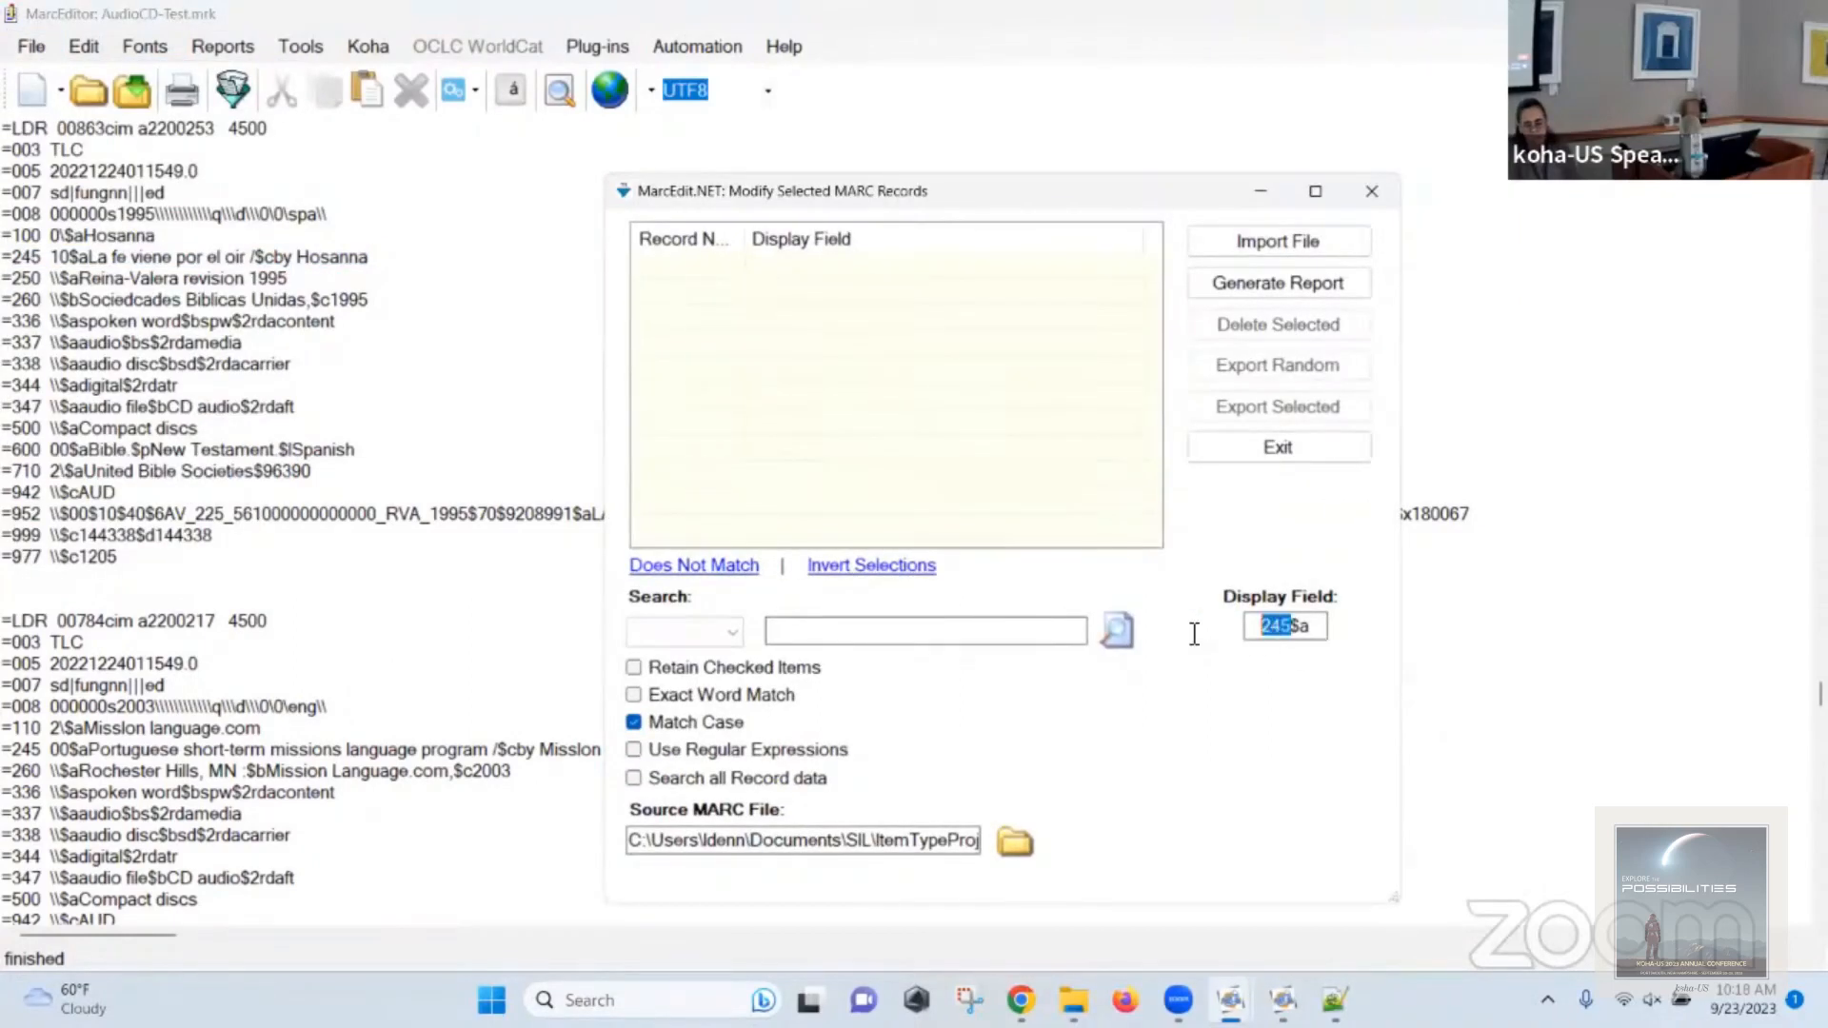
{"action": "type", "text": "110"}
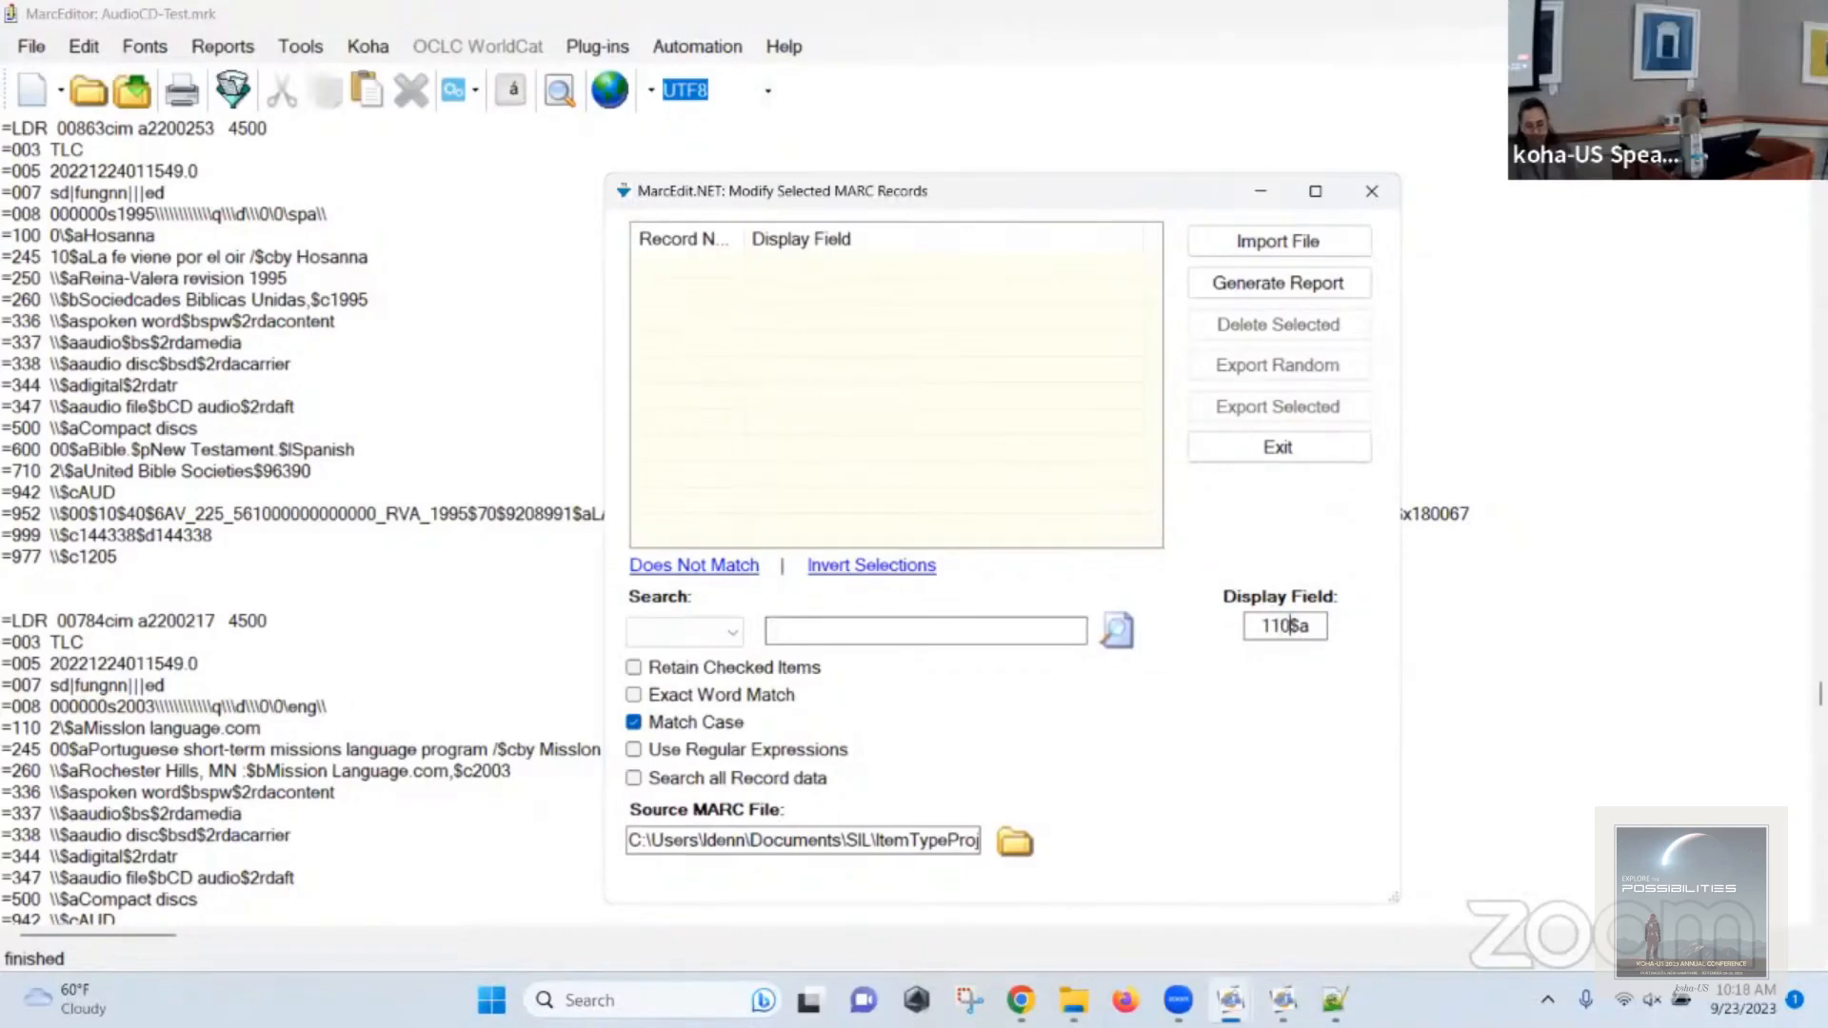
{"action": "left_click", "coordinate": [1297, 447]}
{"action": "left_click", "coordinate": [902, 515]}
Find all occurrences of =110, sort them by found text, review them and close the results.
{"action": "key", "text": "ctrl+f"}
{"action": "type", "text": "="}
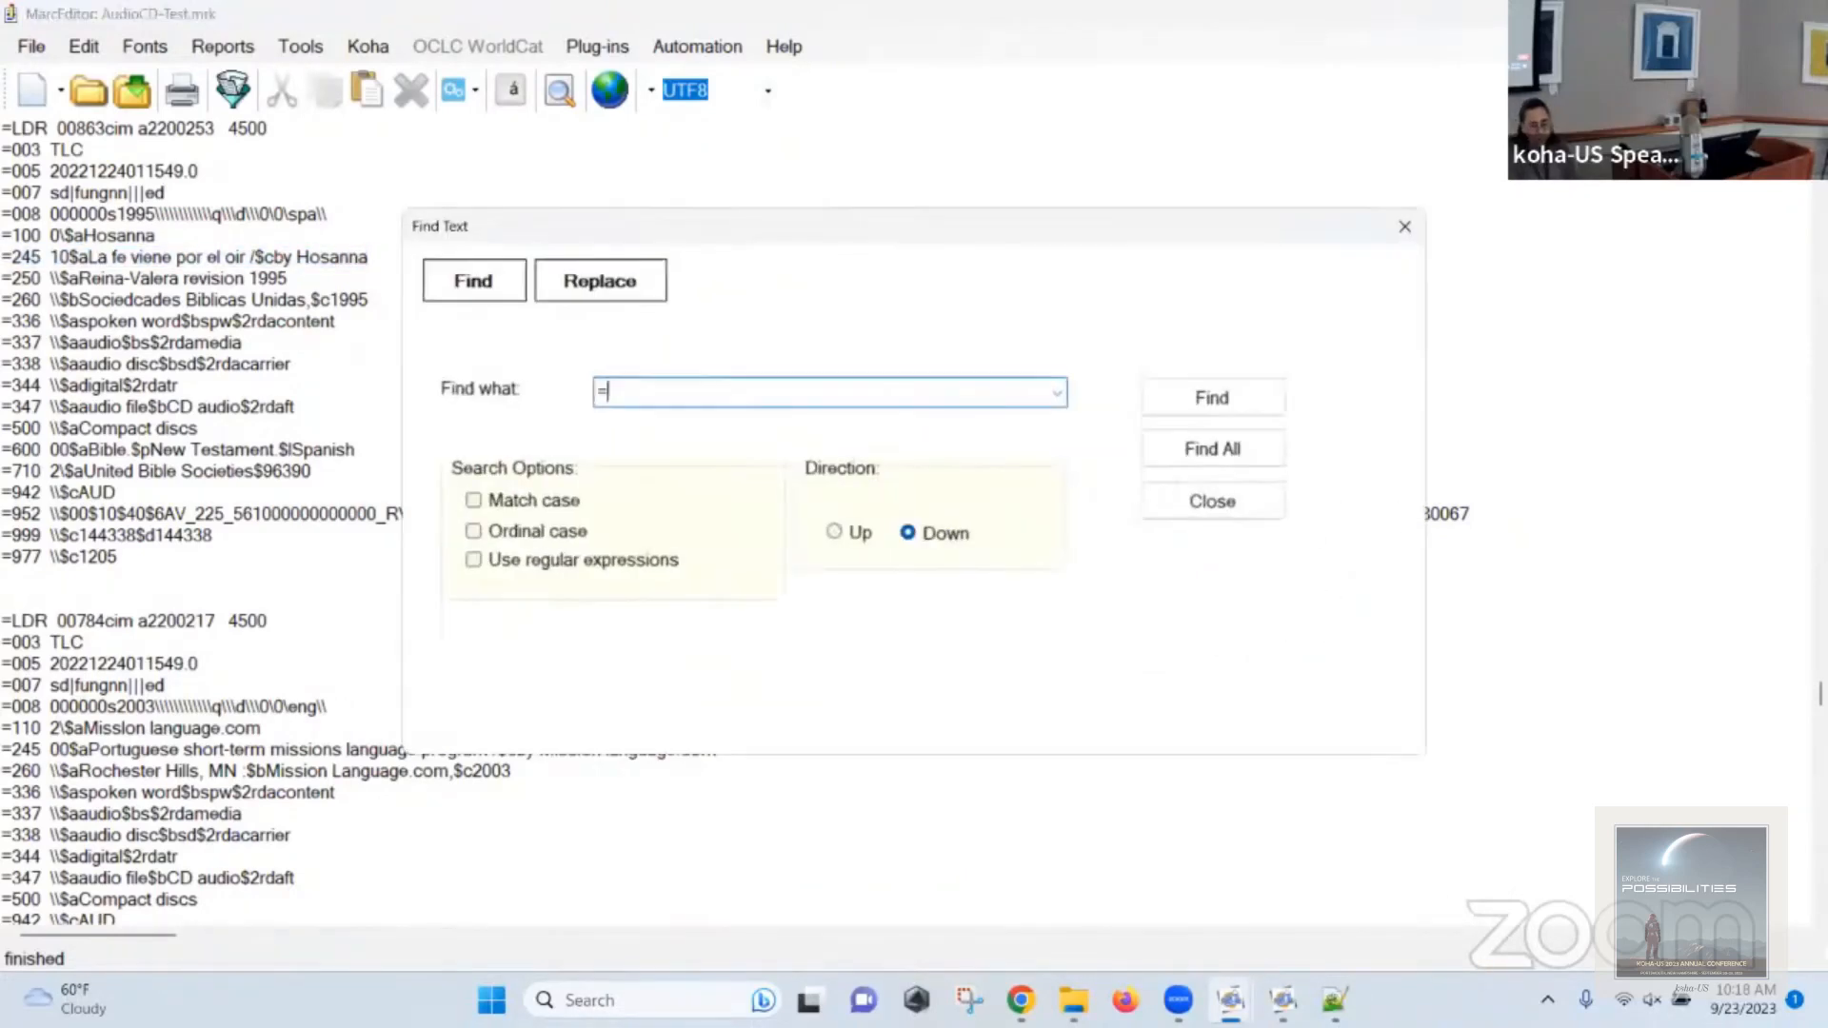
{"action": "type", "text": "110"}
{"action": "left_click", "coordinate": [1211, 448]}
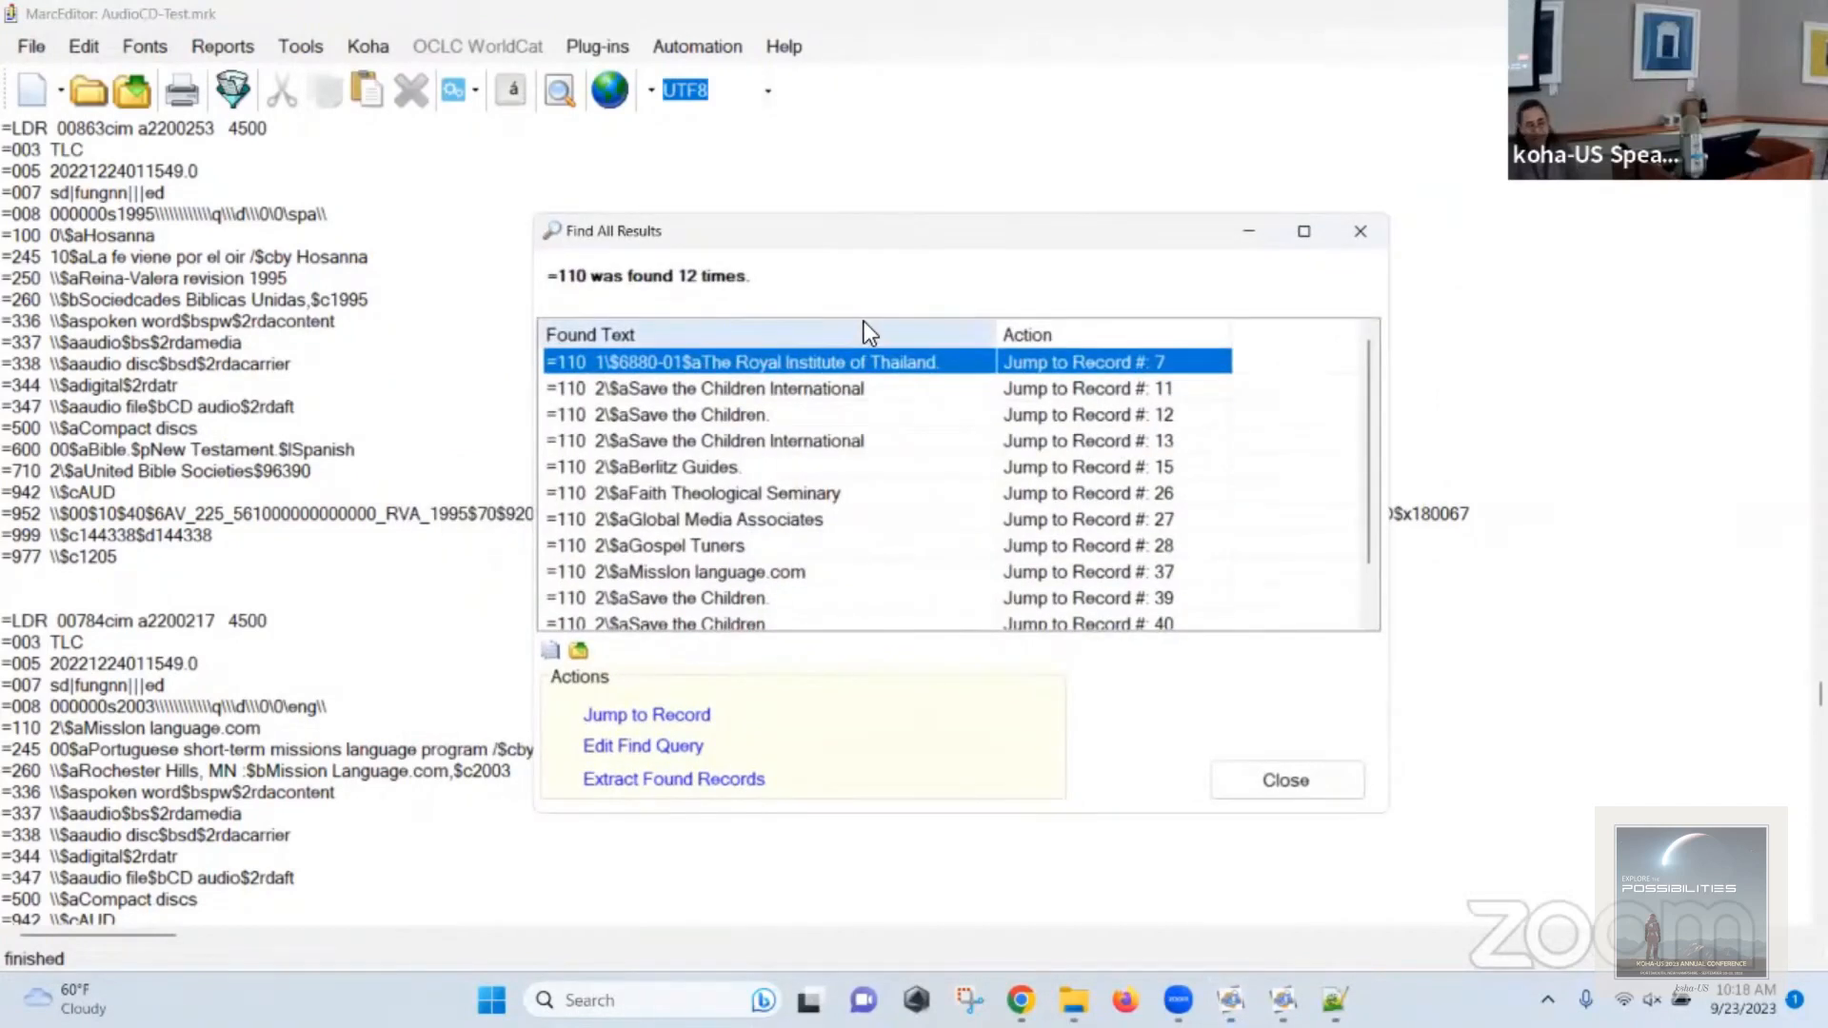
{"action": "left_click", "coordinate": [864, 324]}
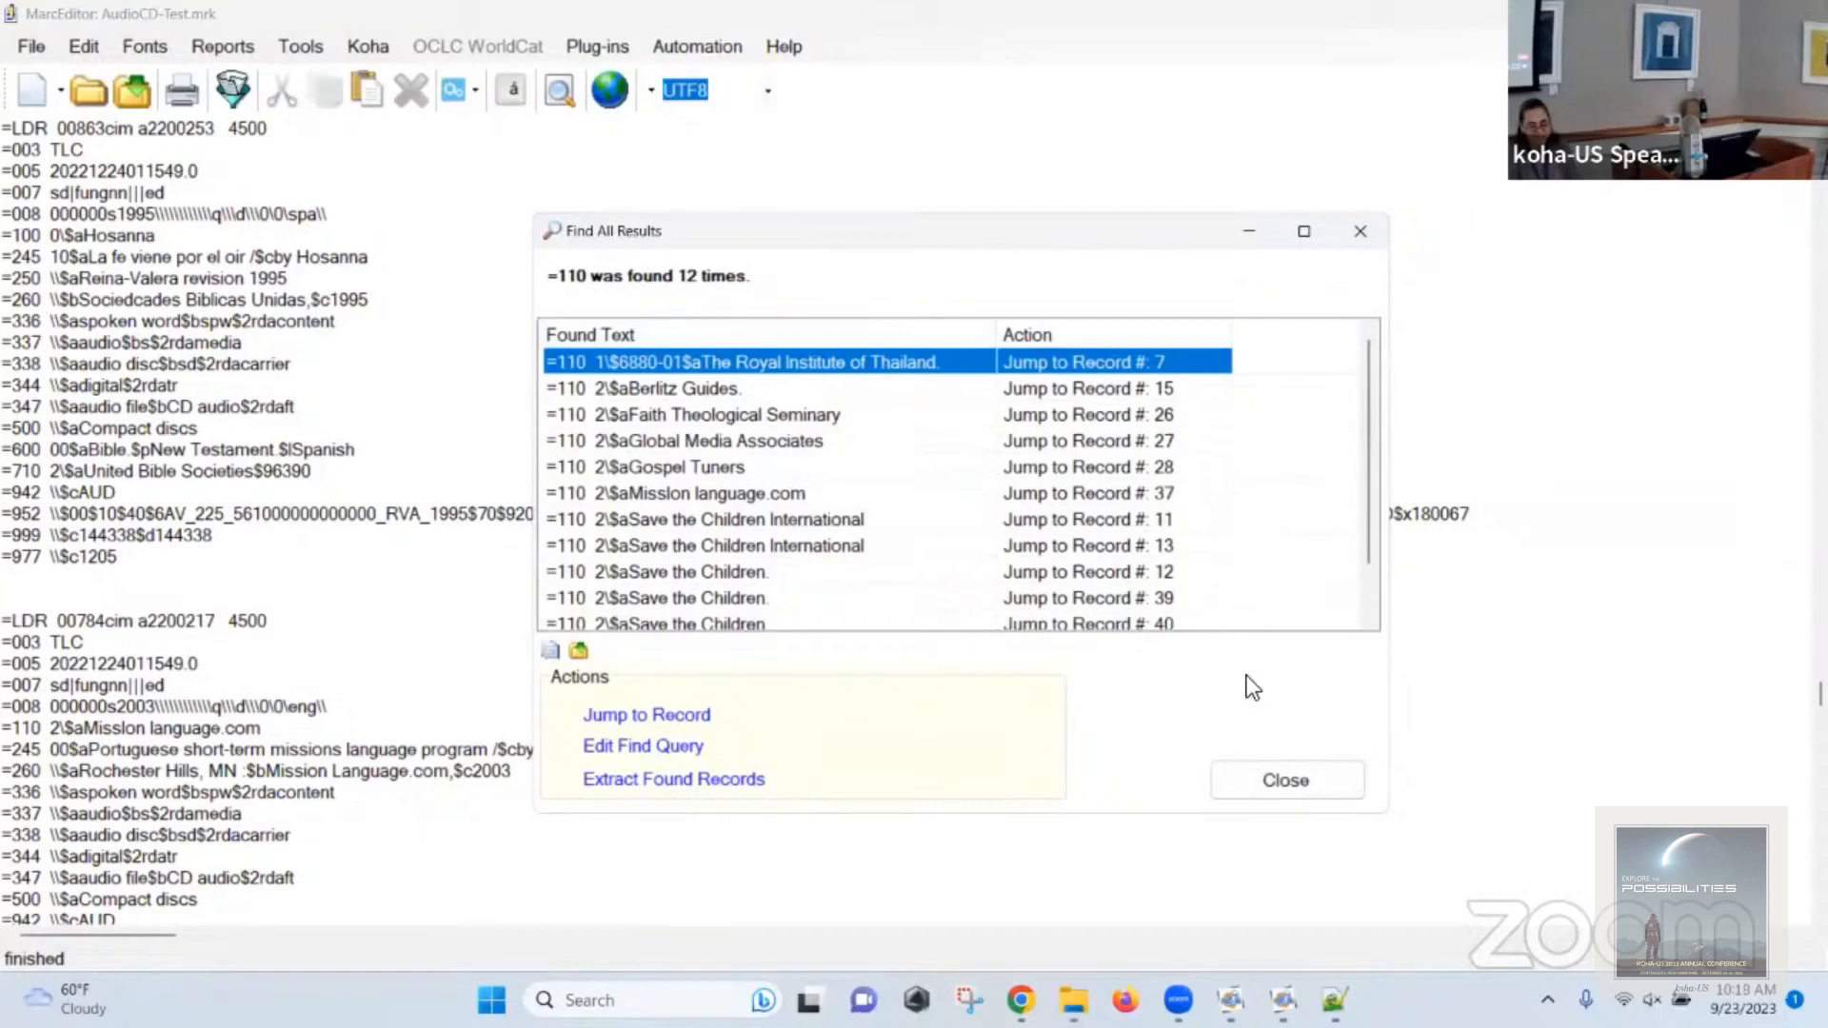
{"action": "left_click", "coordinate": [1323, 773]}
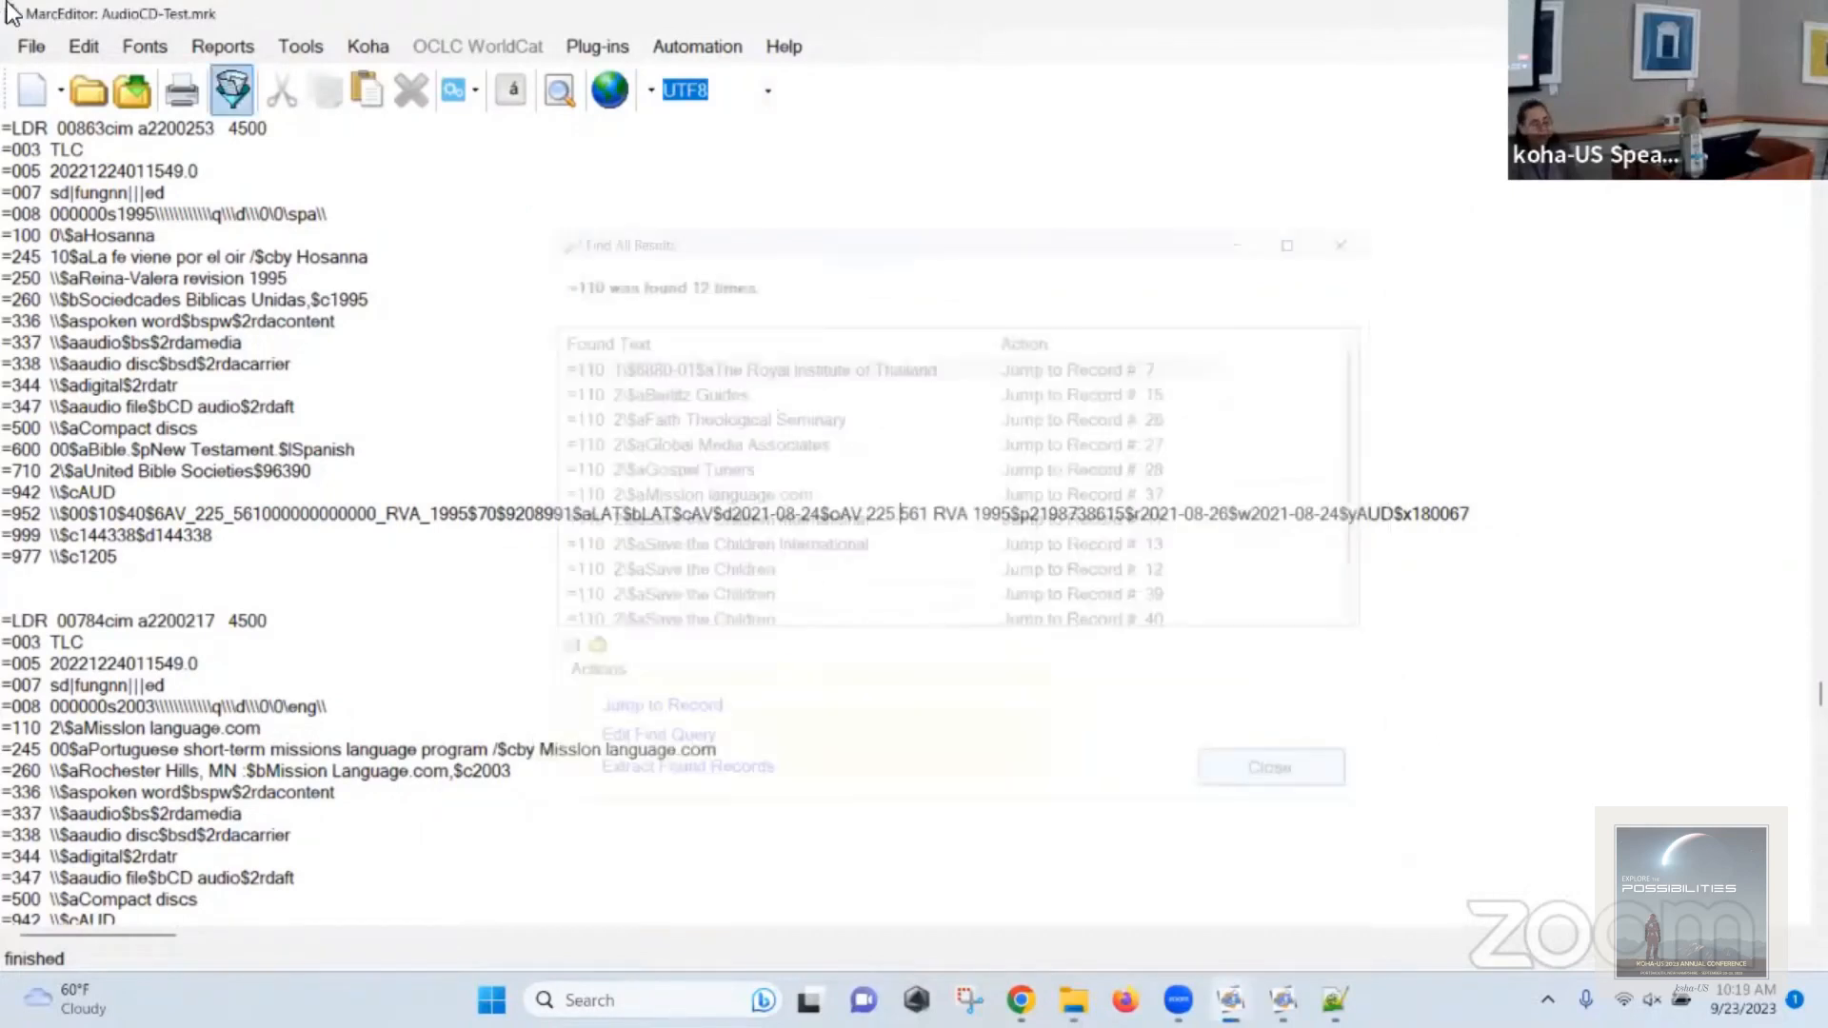
Open record selection for editing, set the display field to 110$a and import the file's records.
{"action": "left_click", "coordinate": [85, 46]}
{"action": "left_click", "coordinate": [82, 54]}
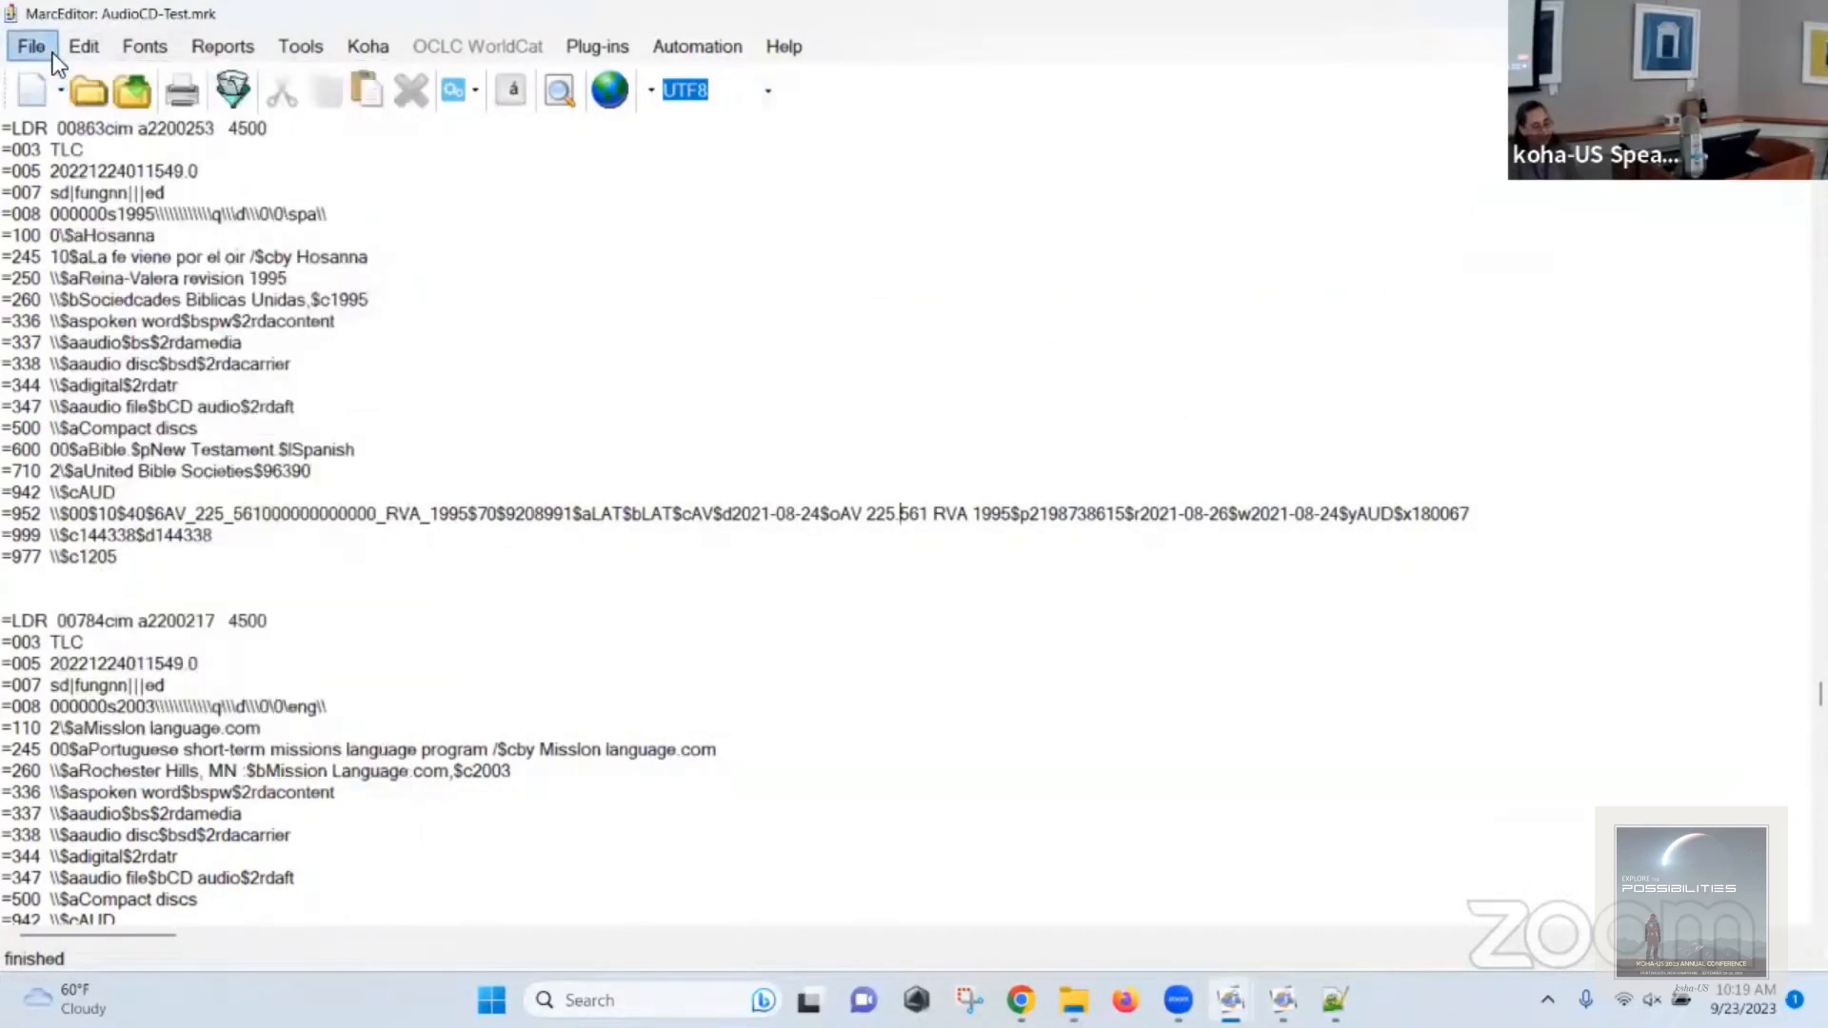
{"action": "left_click", "coordinate": [52, 51]}
{"action": "left_click", "coordinate": [150, 485]}
{"action": "left_click_drag", "start_coordinate": [1295, 626], "coordinate": [1211, 592]}
{"action": "type", "text": "110$a"}
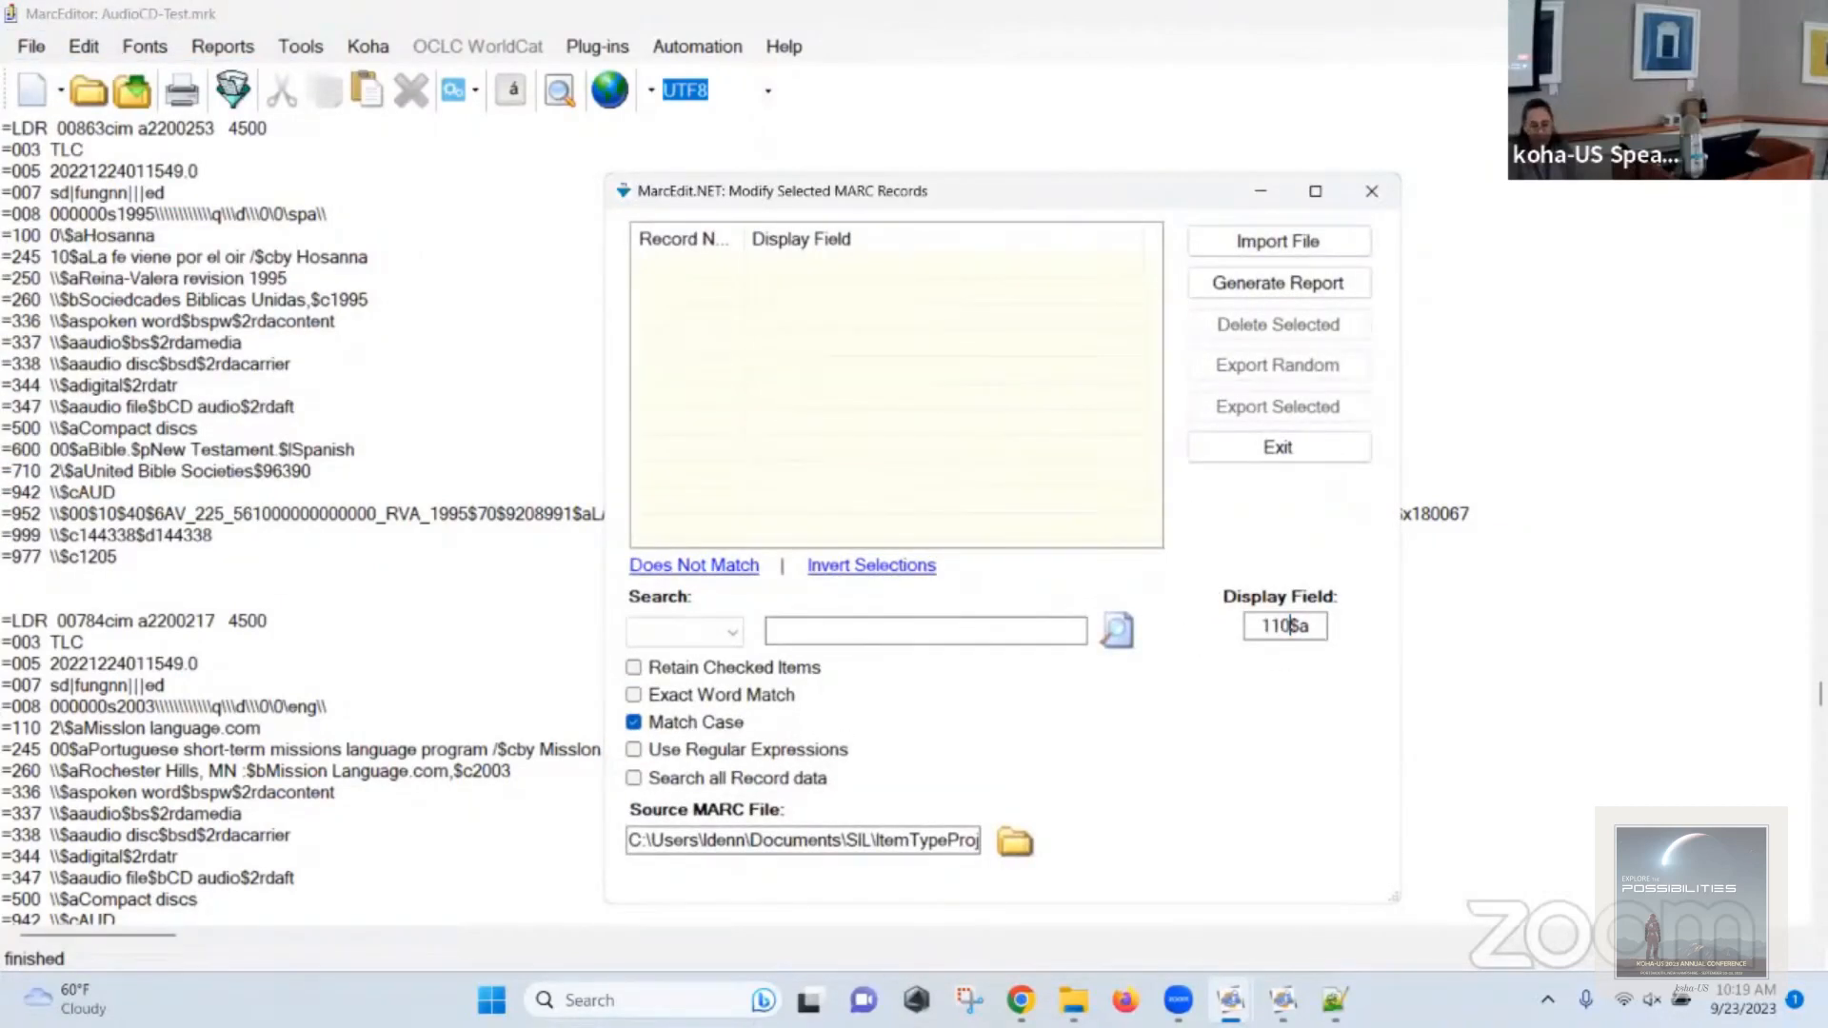
{"action": "left_click", "coordinate": [1283, 240]}
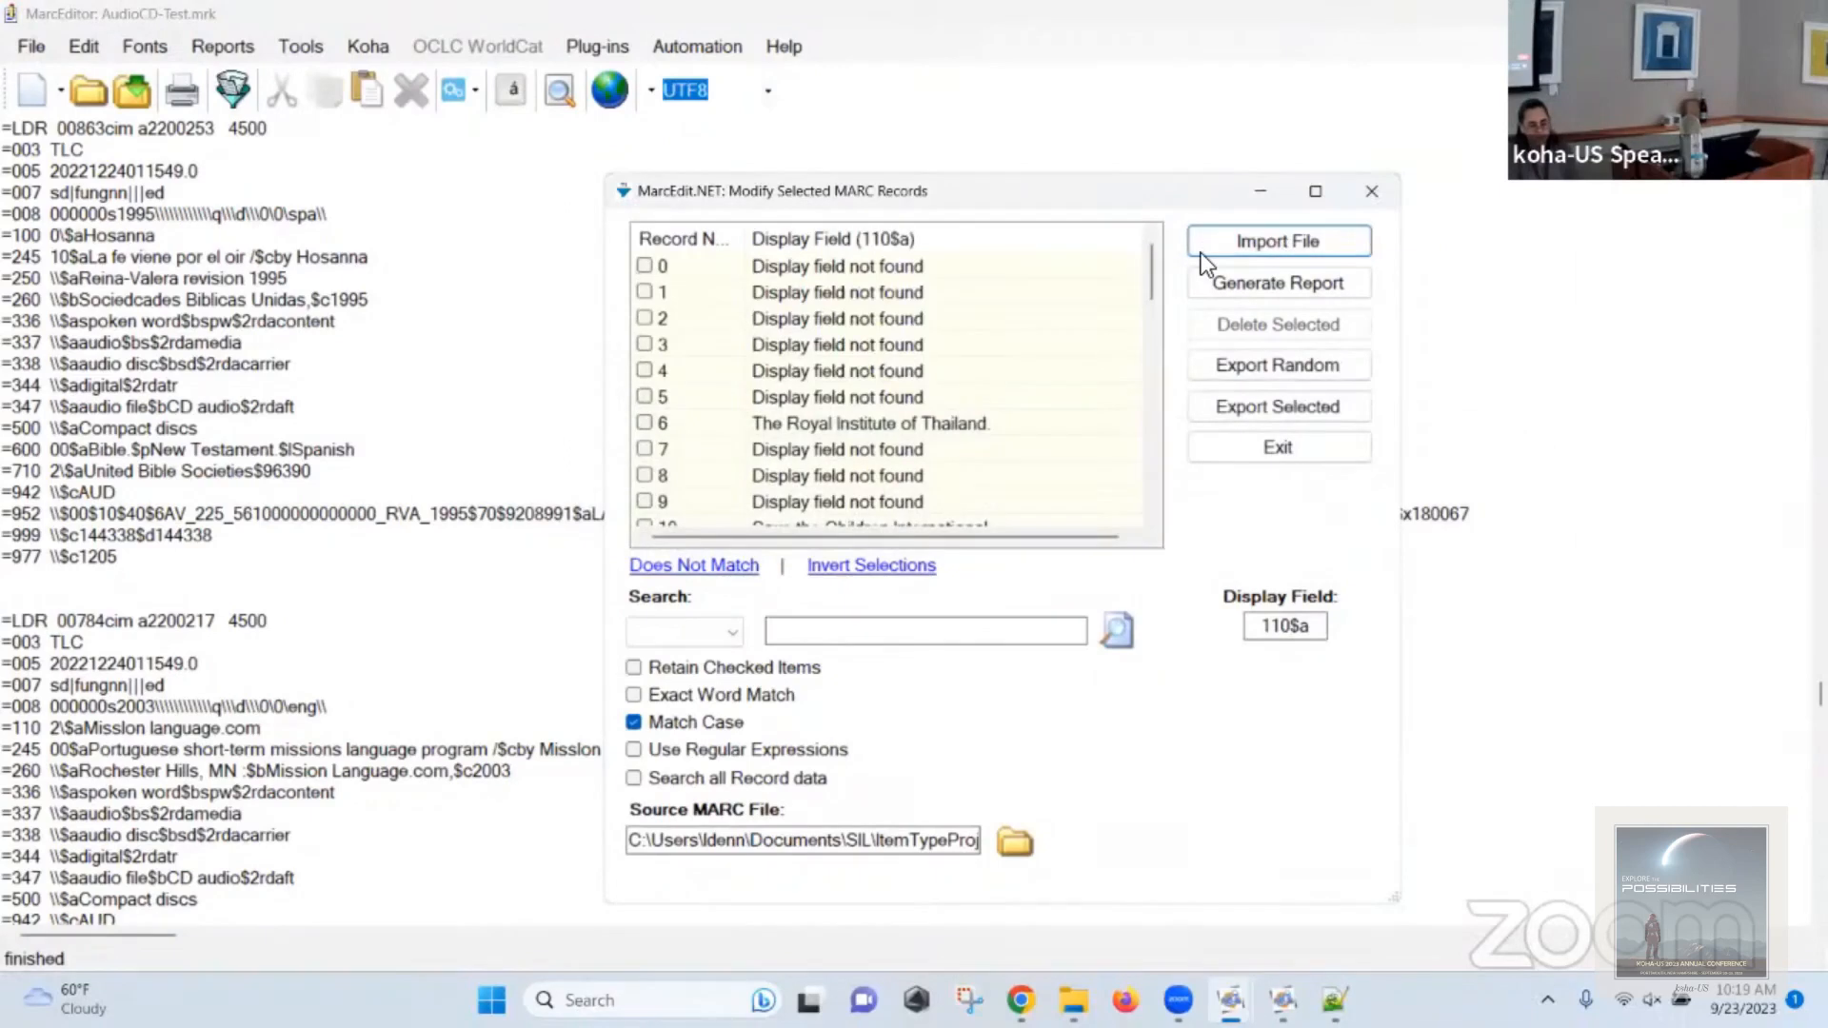
Select the records without the display field, invert the selection, and export the records that have a 110$a for editing.
{"action": "left_click", "coordinate": [694, 565]}
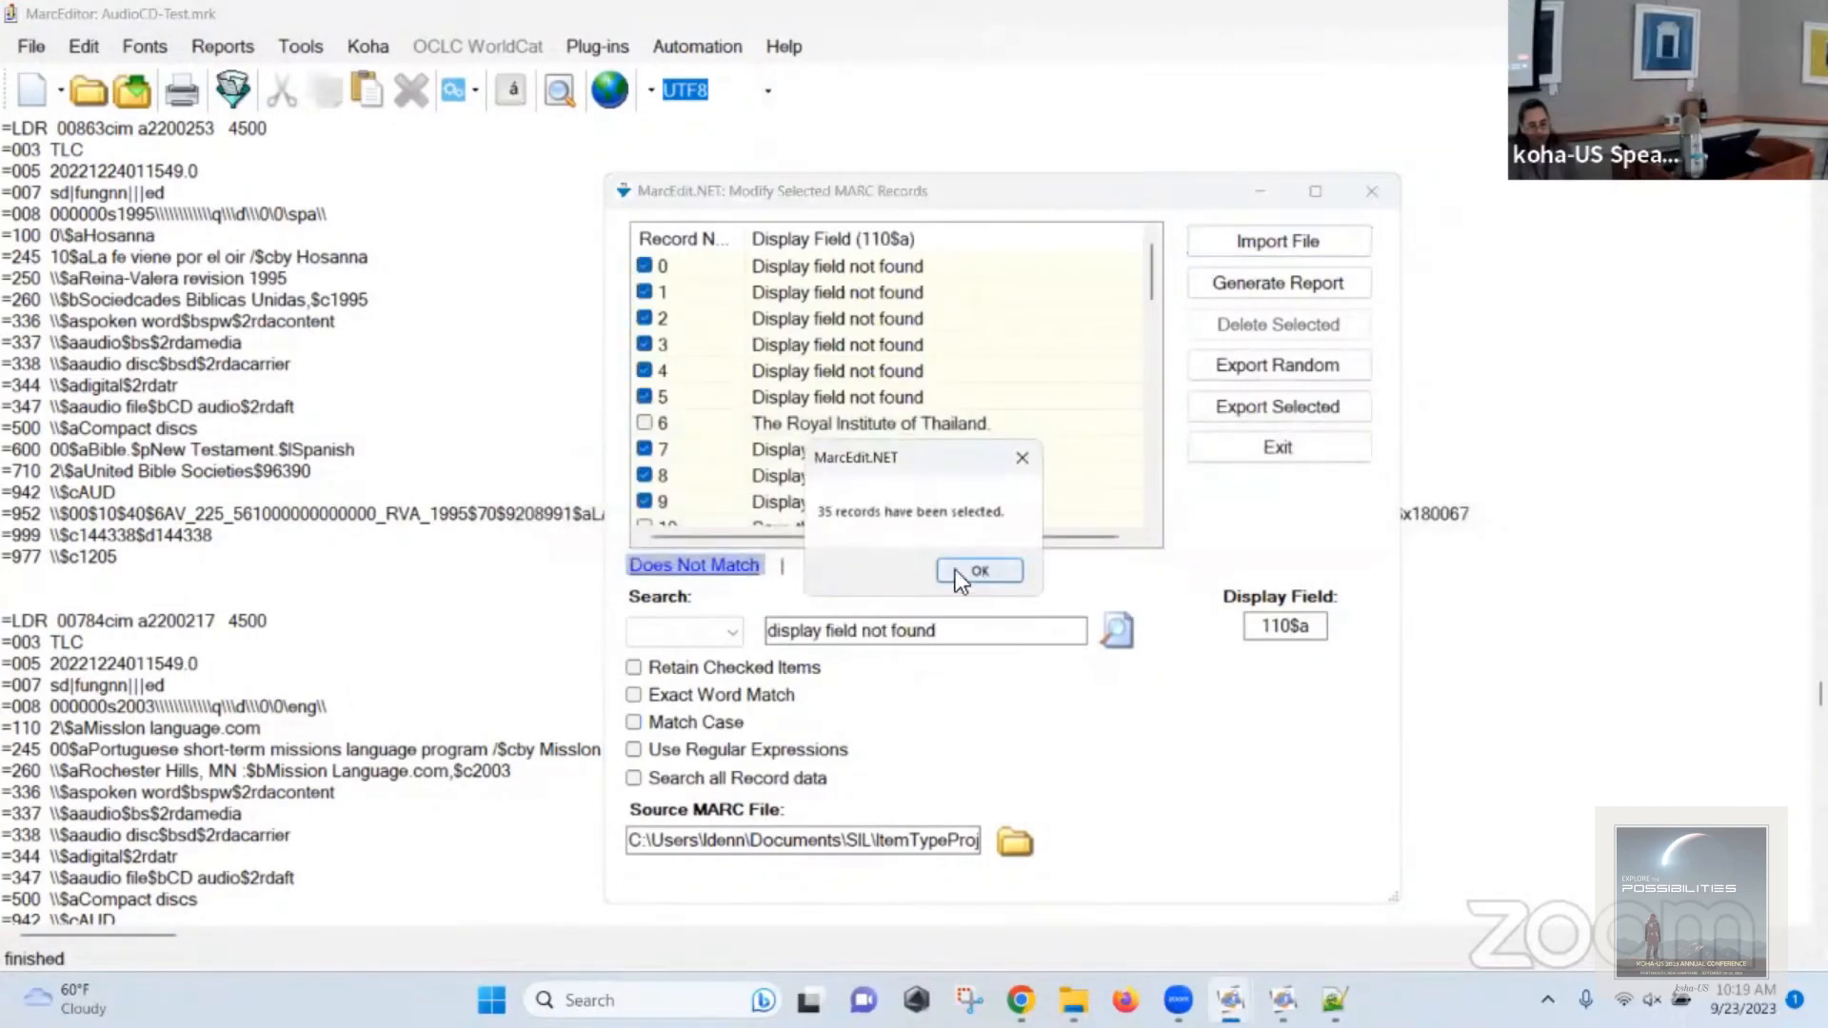
{"action": "left_click", "coordinate": [956, 569]}
{"action": "left_click", "coordinate": [866, 564]}
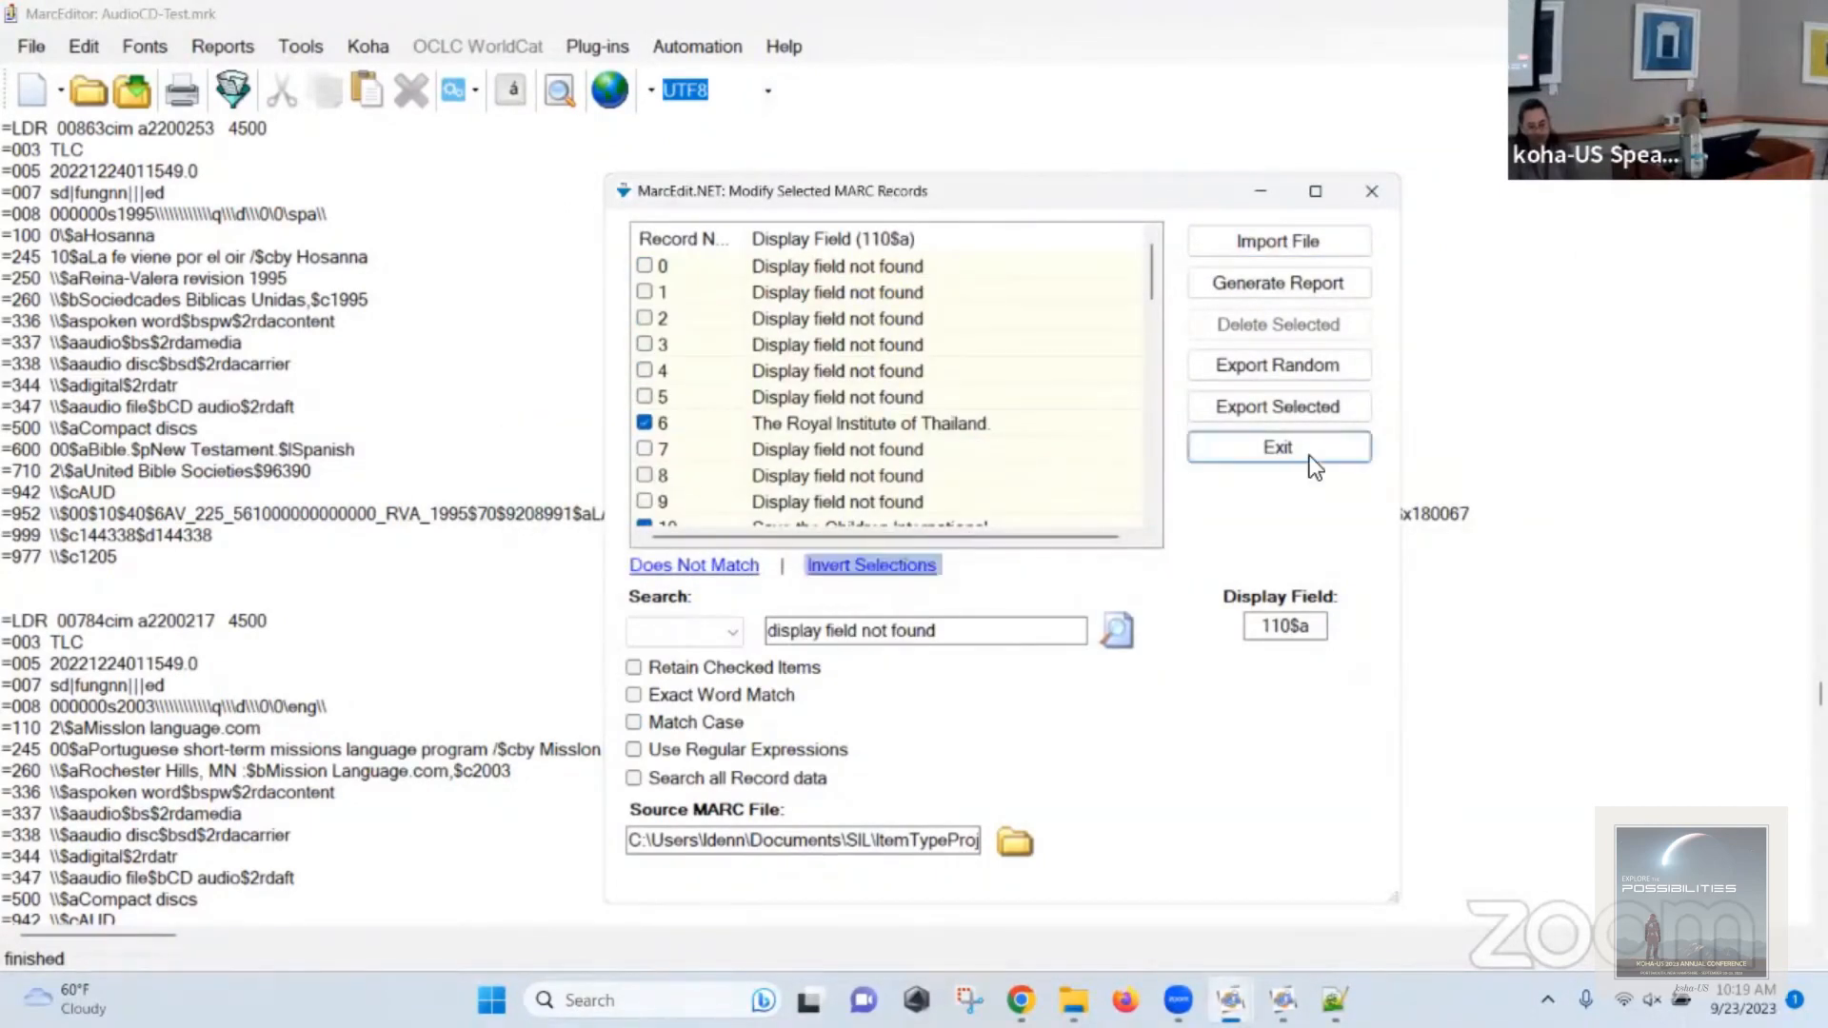
{"action": "left_click", "coordinate": [1306, 404]}
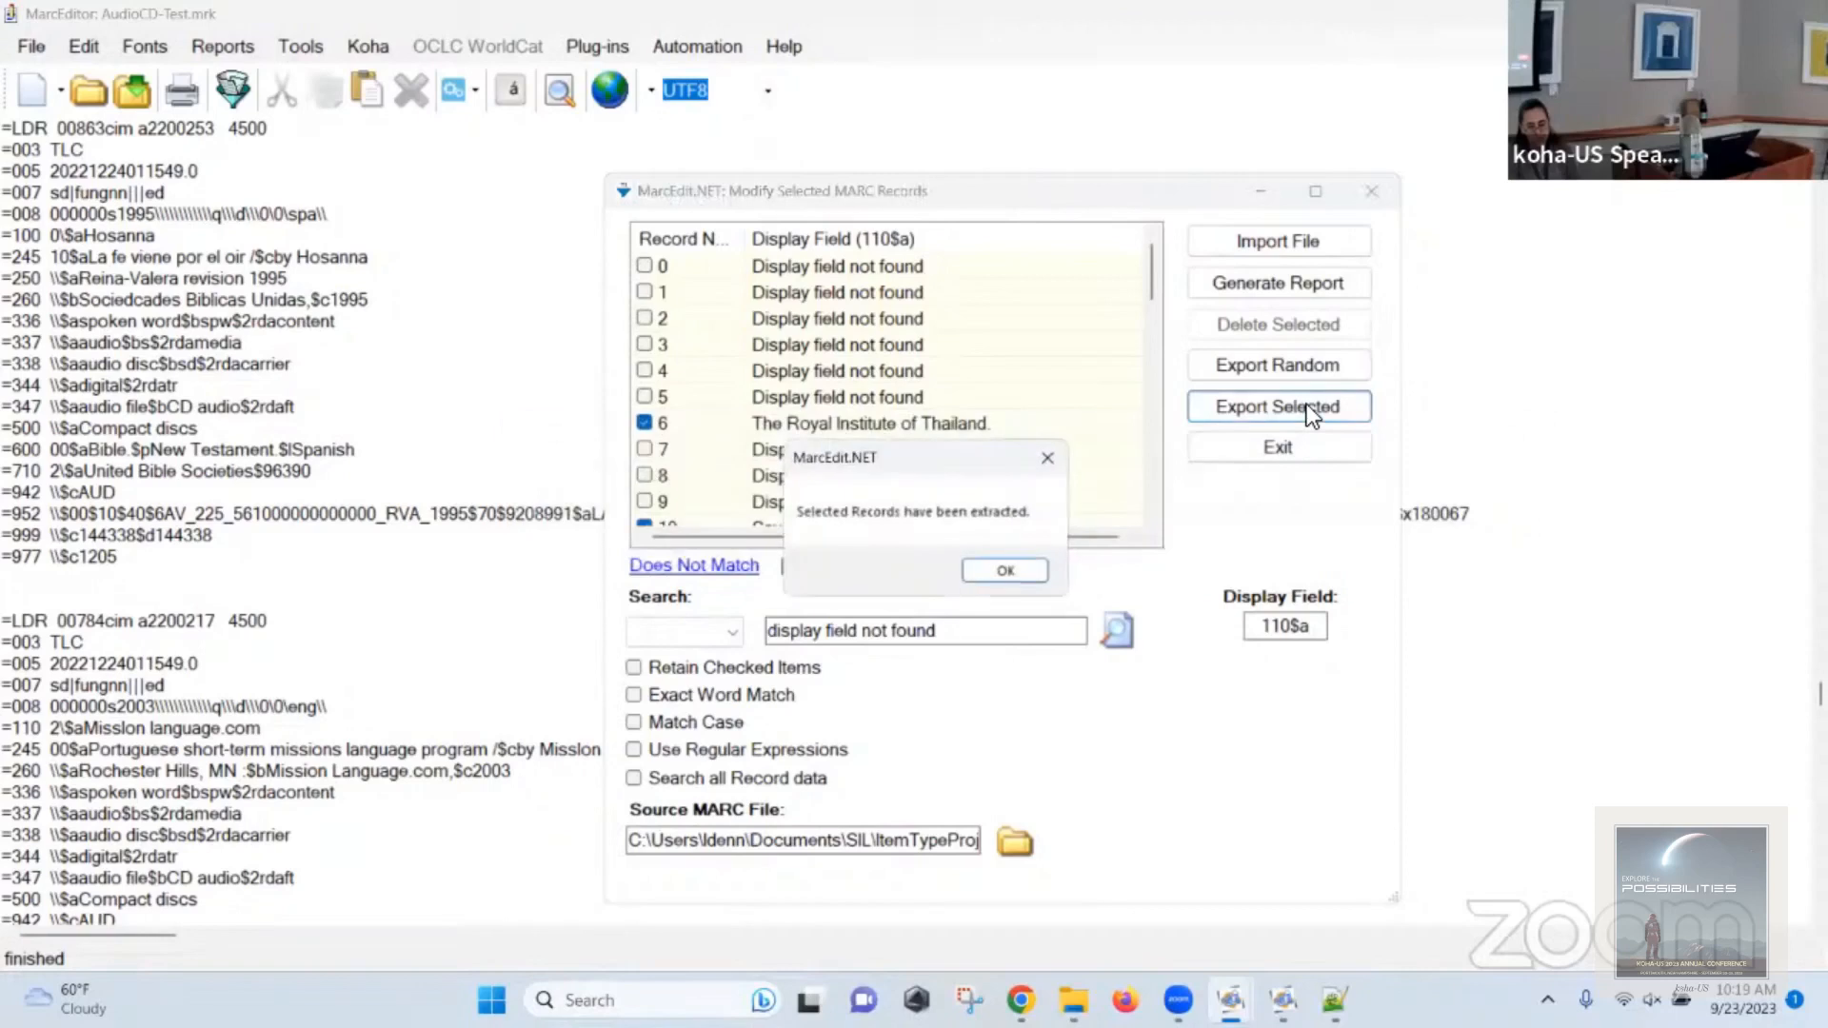
{"action": "left_click", "coordinate": [1005, 570]}
Find all =245 fields in the extracted 110 records, sort them by found text, review the indicators and close the results.
{"action": "key", "text": "ctrl+f"}
{"action": "type", "text": "=245"}
{"action": "left_click", "coordinate": [1212, 449]}
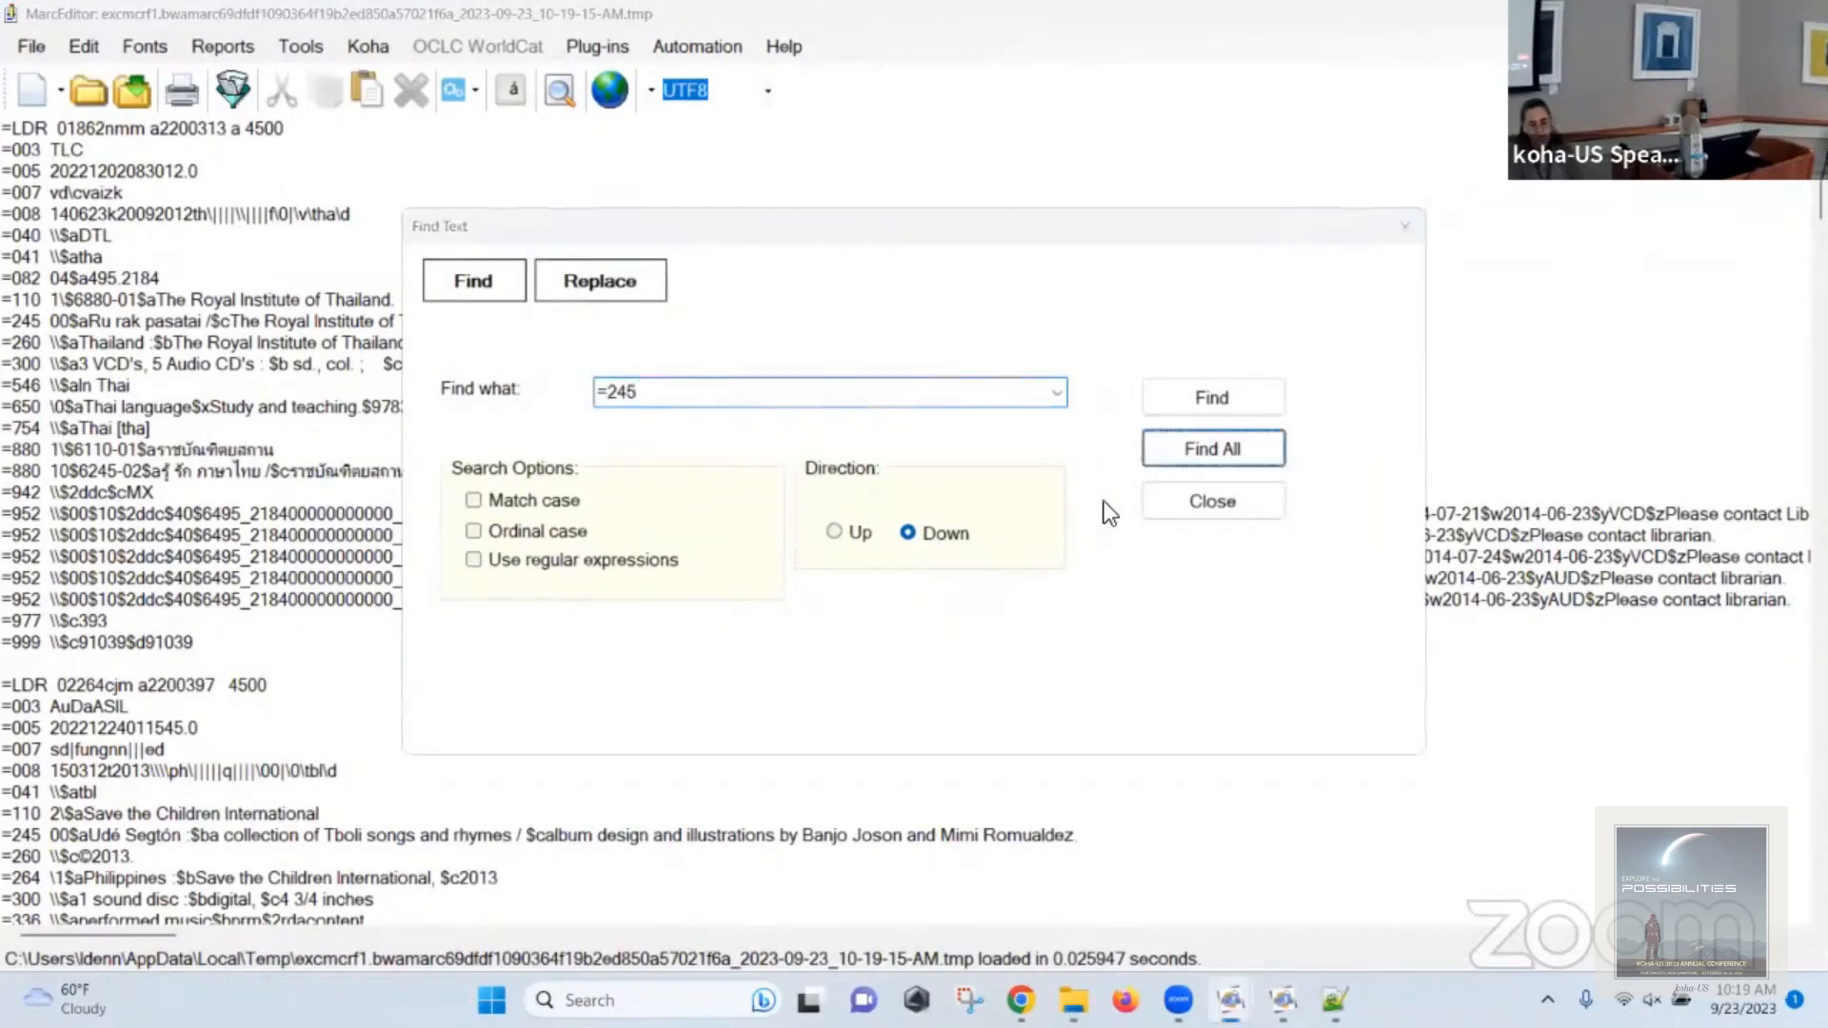
{"action": "left_click", "coordinate": [786, 335]}
{"action": "scroll", "coordinate": [796, 430], "scroll_direction": "down", "scroll_amount": 1}
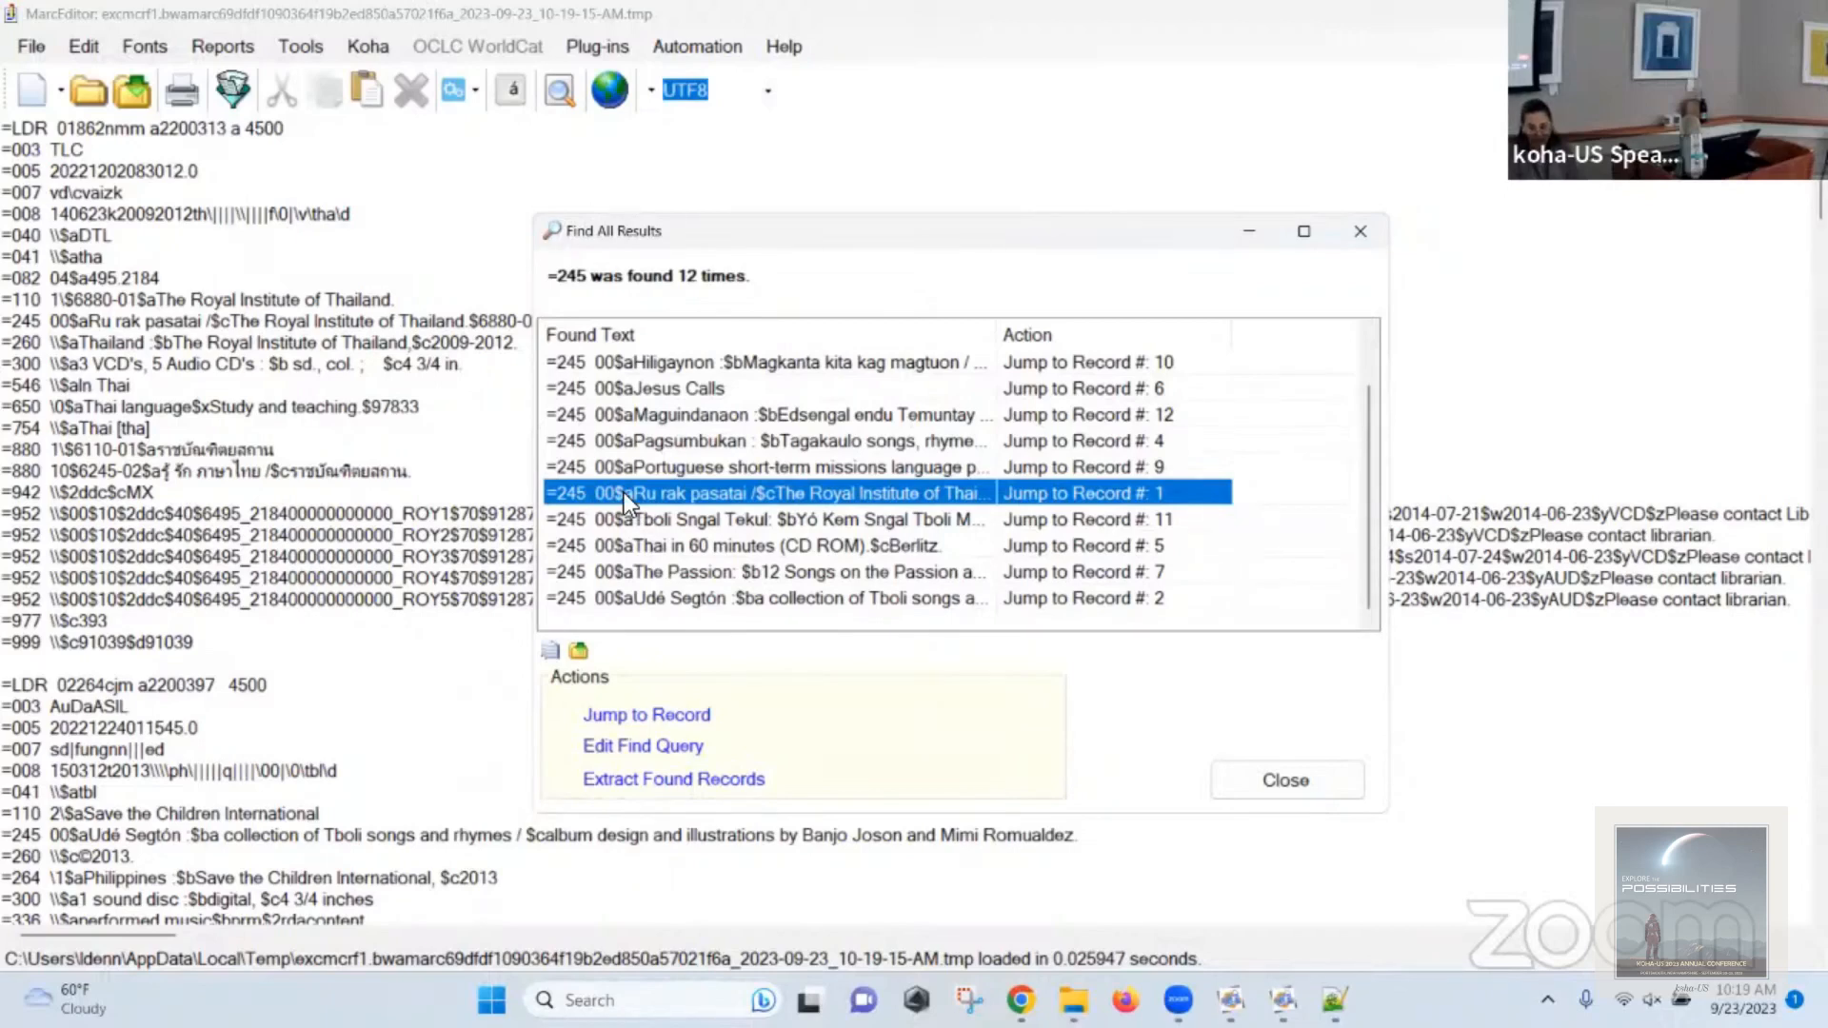
{"action": "left_click", "coordinate": [1310, 788]}
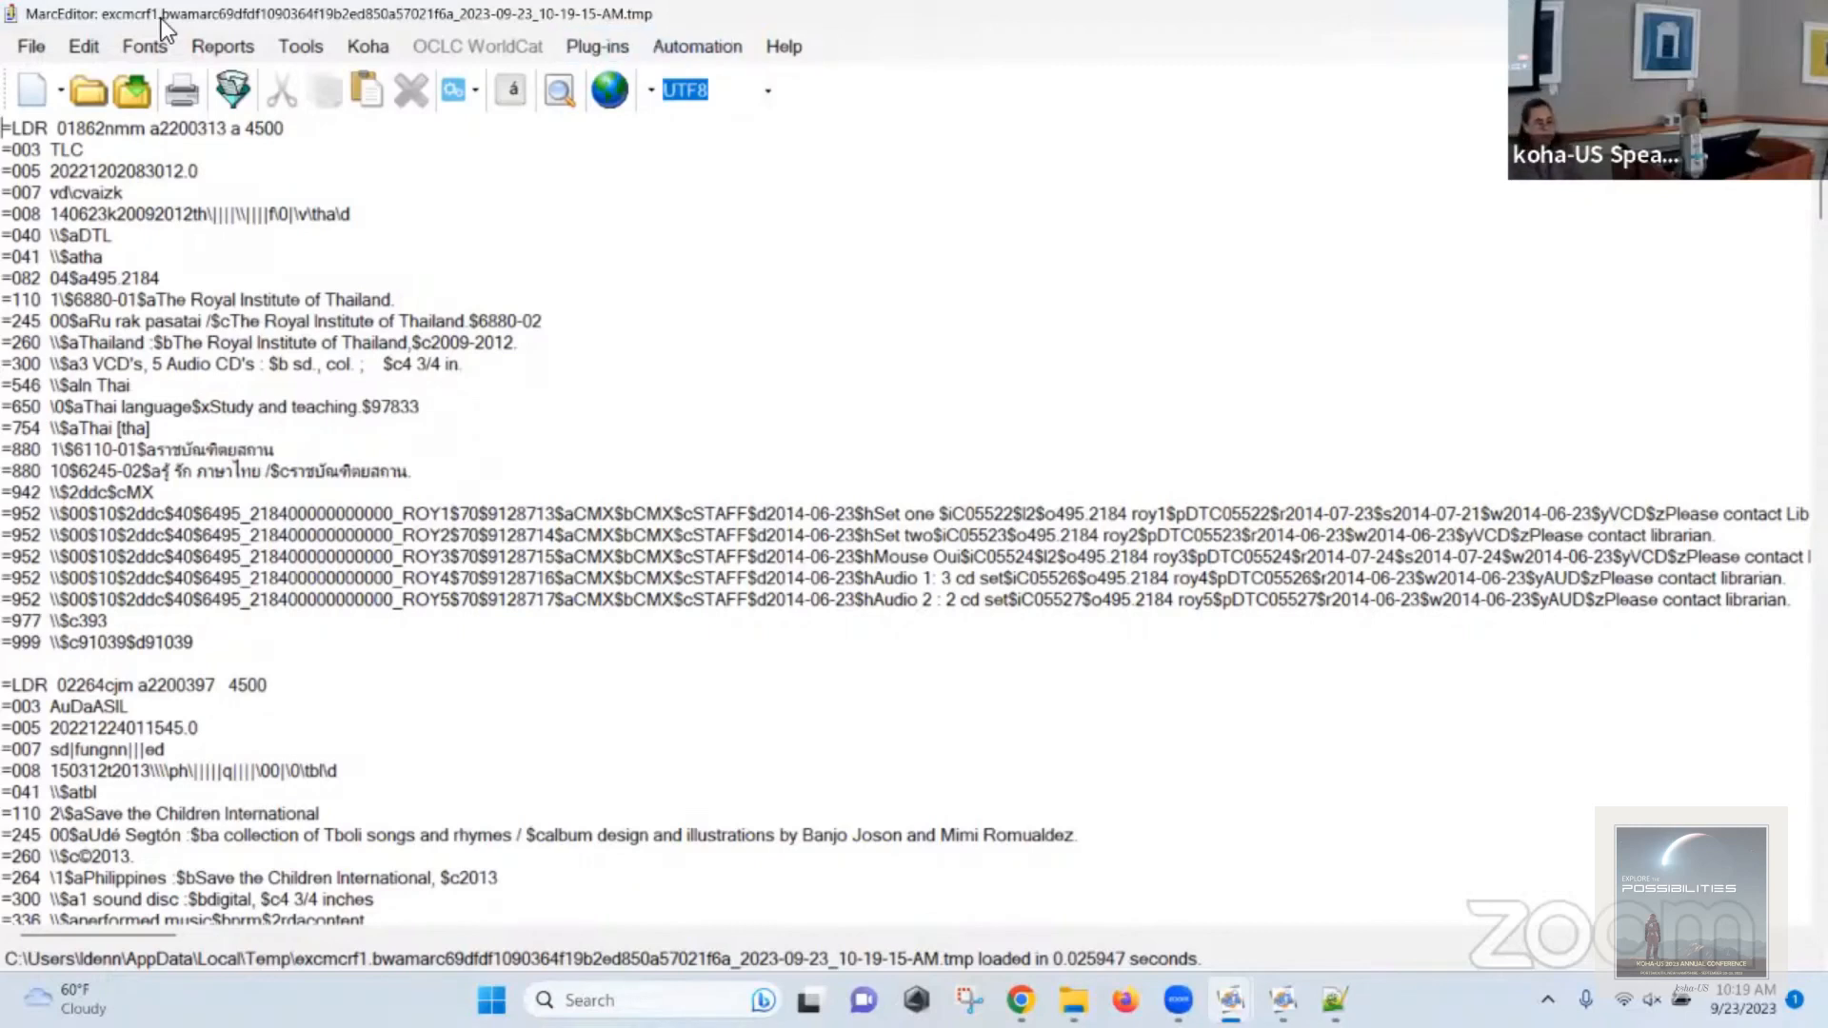
Replace the 245 field indicators 00 with 10 in the extracted 110 records and close the batch editing tools.
{"action": "left_click", "coordinate": [282, 48]}
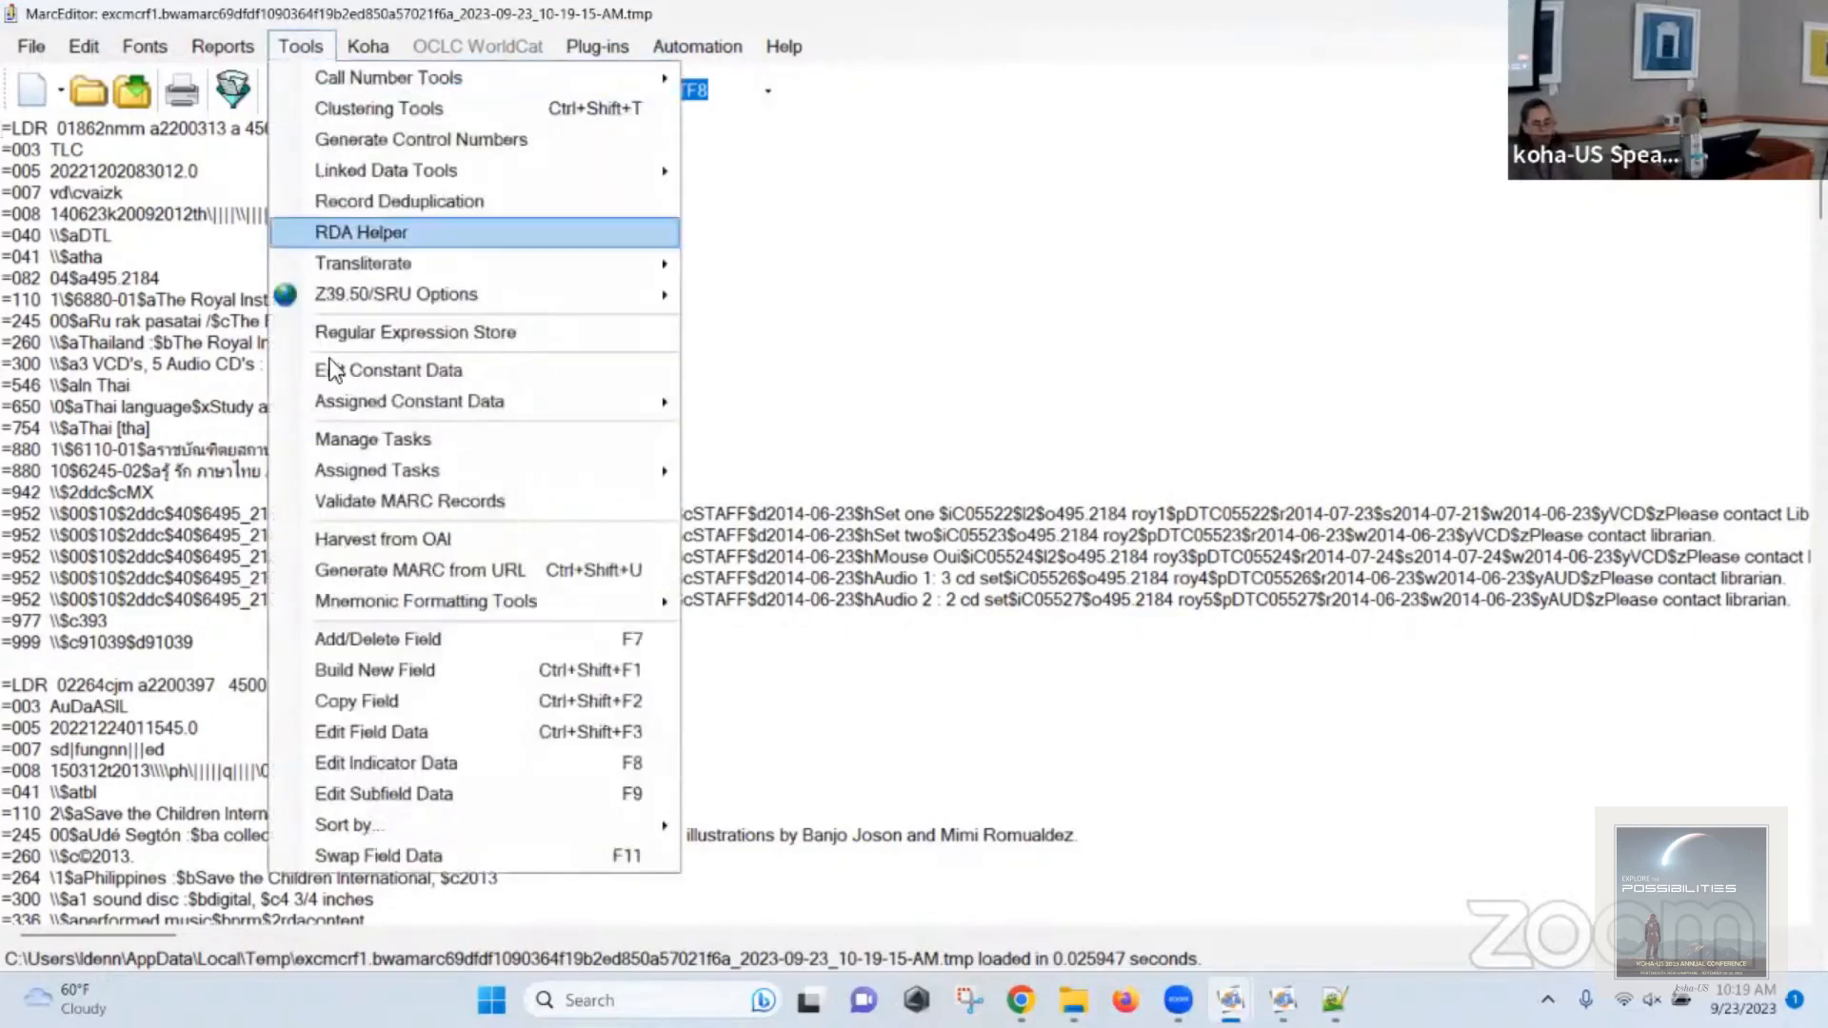
{"action": "left_click", "coordinate": [390, 767]}
{"action": "type", "text": "2"}
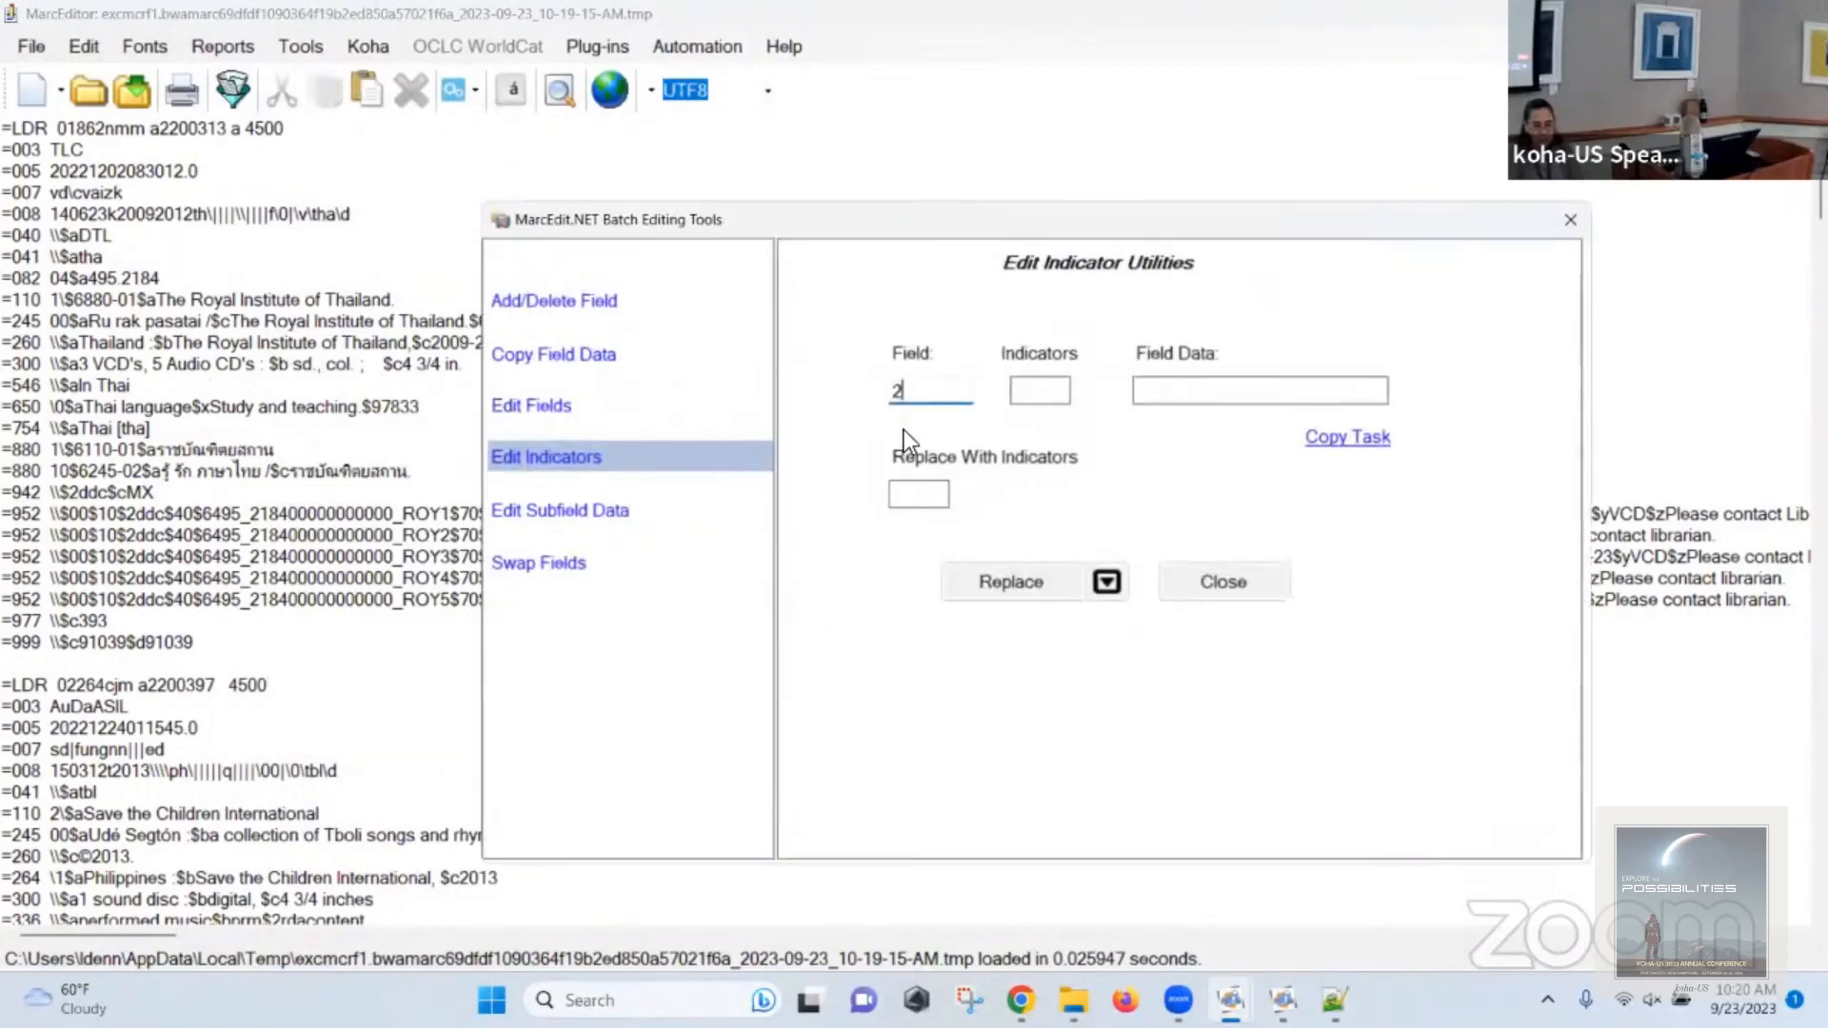
{"action": "type", "text": "45"}
{"action": "key", "text": "Tab"}
{"action": "type", "text": "00"}
{"action": "key", "text": "Tab"}
{"action": "type", "text": "20"}
{"action": "key", "text": "BackSpace"}
{"action": "key", "text": "BackSpace"}
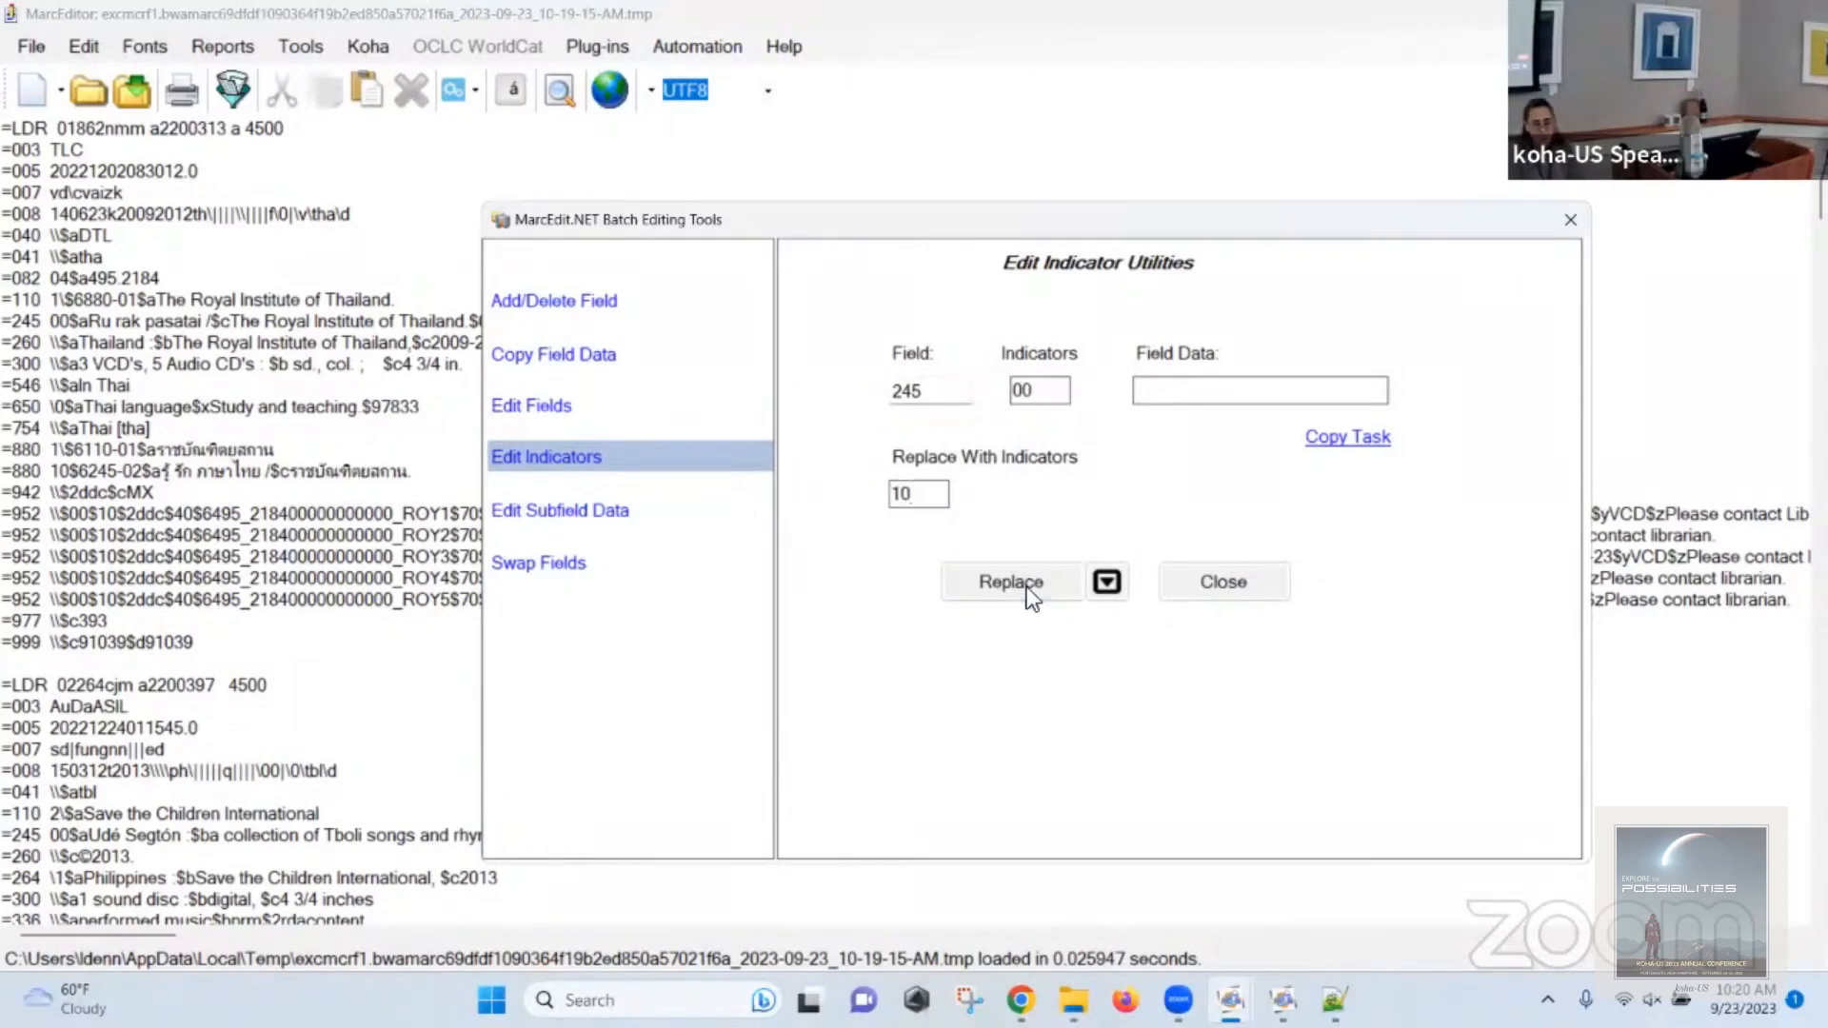
{"action": "left_click", "coordinate": [992, 583]}
{"action": "left_click", "coordinate": [973, 571]}
{"action": "left_click", "coordinate": [1220, 582]}
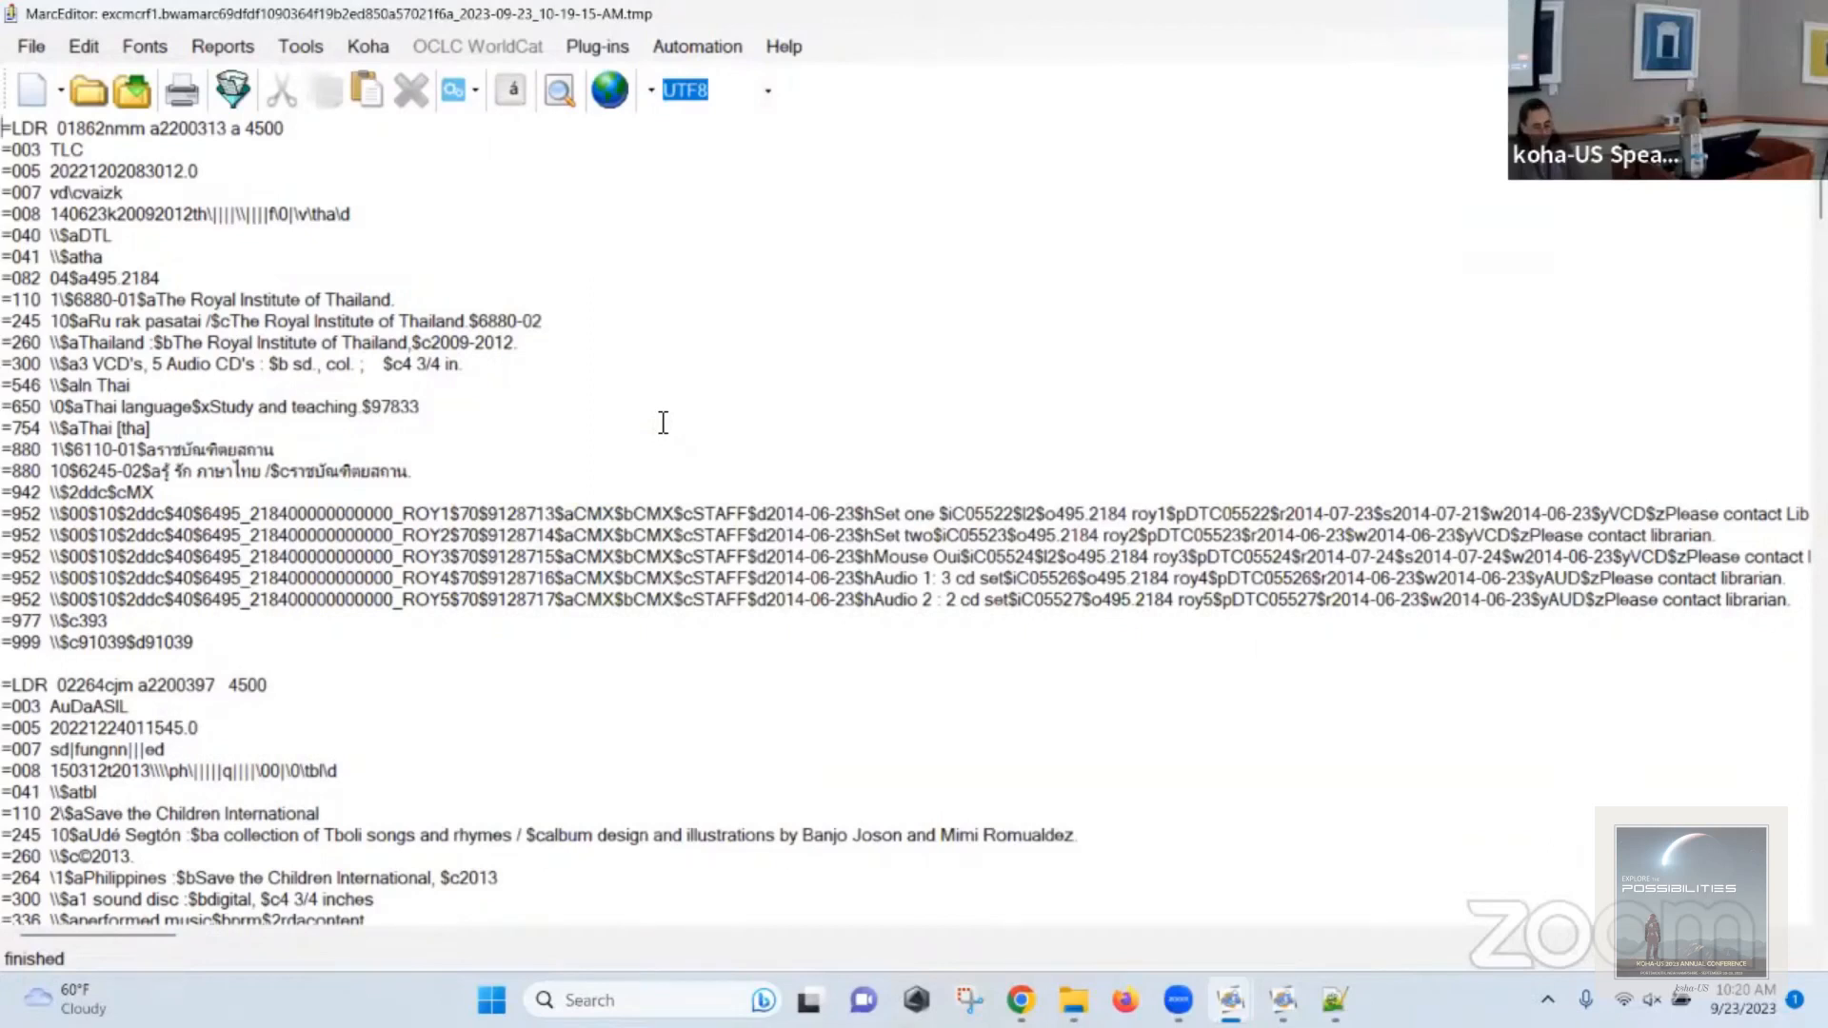
Search all =245 fields again, sort them by found text, check the replaced indicators and close the results.
{"action": "key", "text": "ctrl+f"}
{"action": "type", "text": "=245"}
{"action": "left_click", "coordinate": [1214, 449]}
{"action": "left_click", "coordinate": [864, 329]}
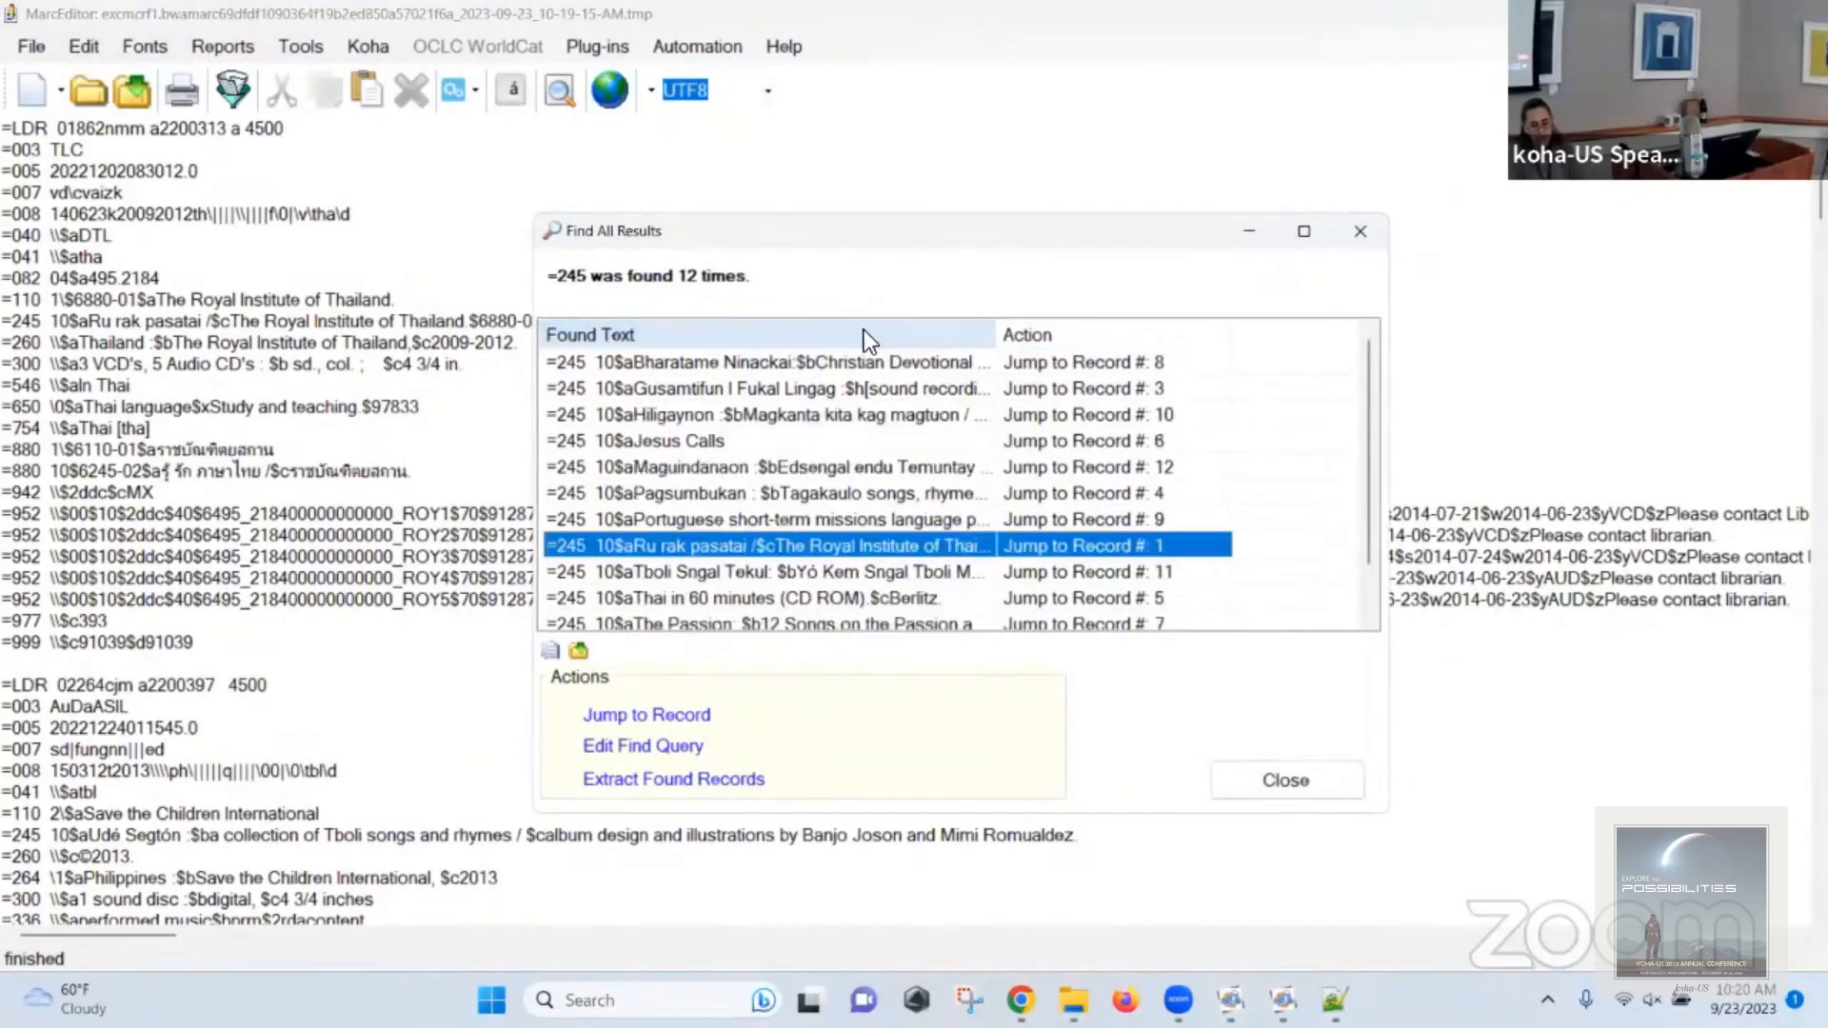
{"action": "scroll", "coordinate": [864, 330], "scroll_direction": "down", "scroll_amount": 1}
{"action": "left_click", "coordinate": [1285, 780]}
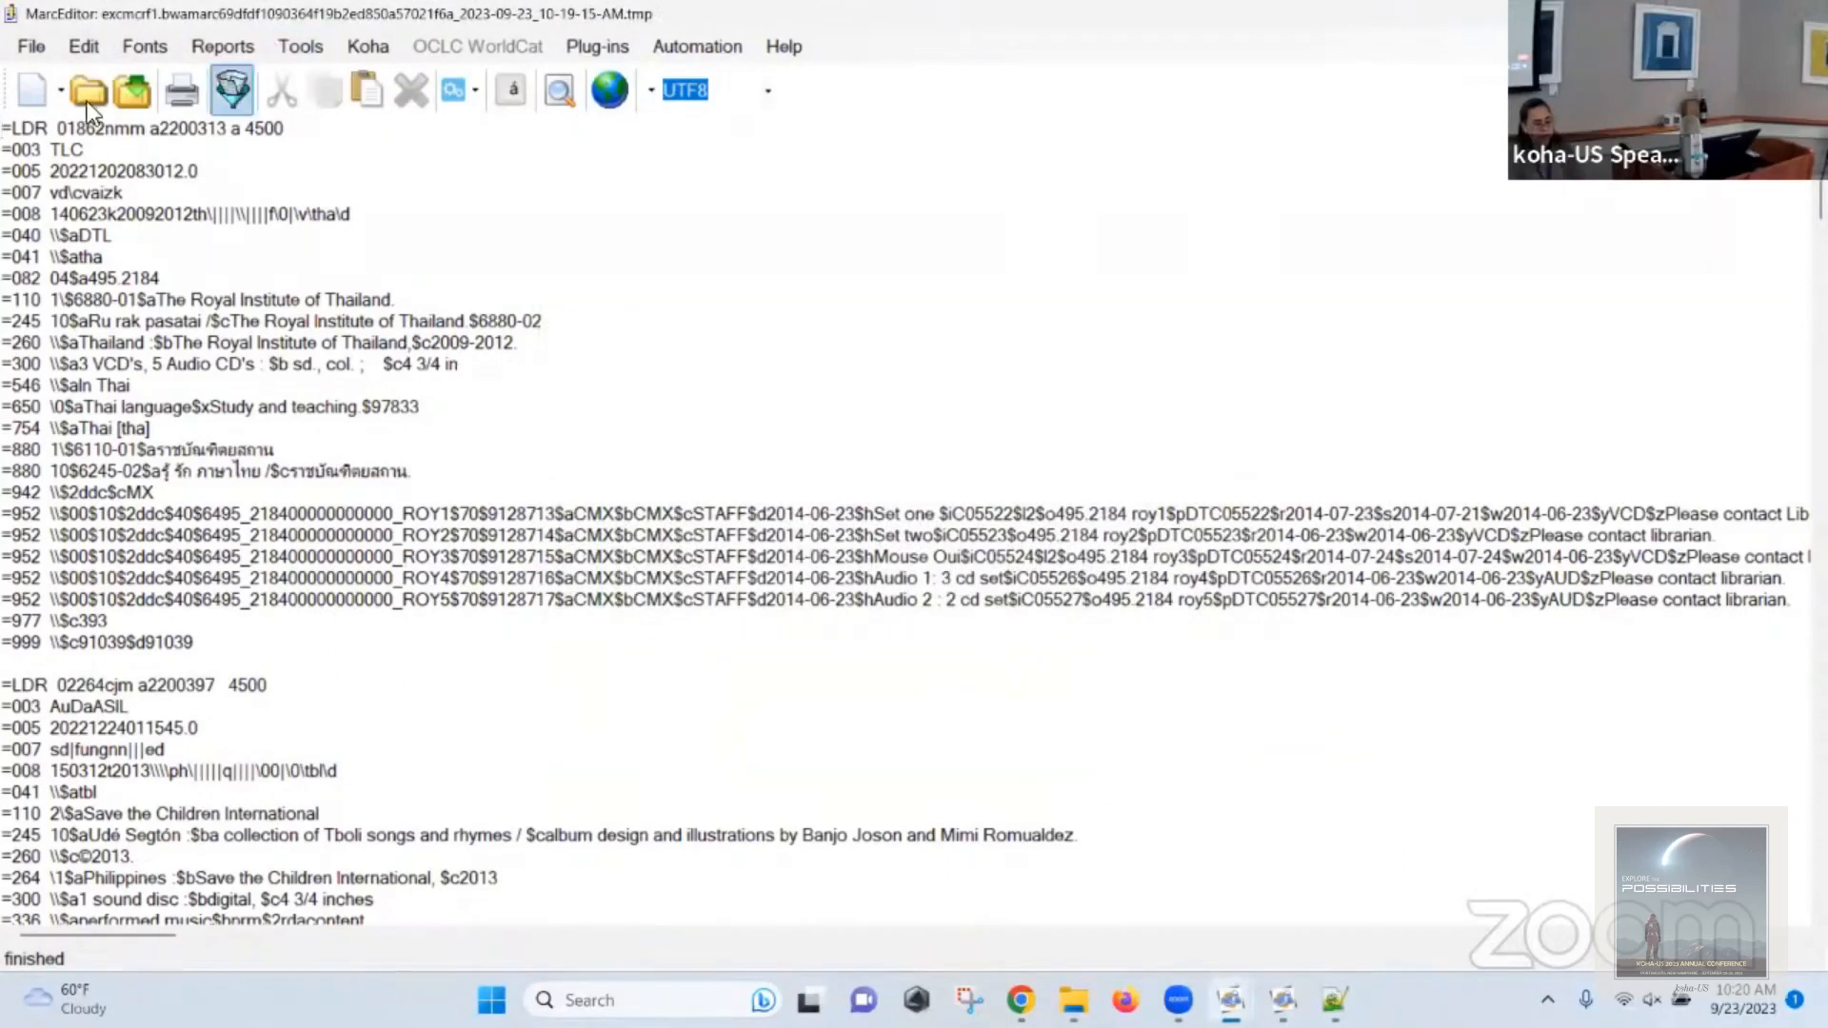
Save the extracted 110 records back into the source file and reopen AudioCD-Test.mrk.
{"action": "left_click", "coordinate": [135, 101]}
{"action": "left_click", "coordinate": [1110, 577]}
{"action": "double_click", "coordinate": [358, 316]}
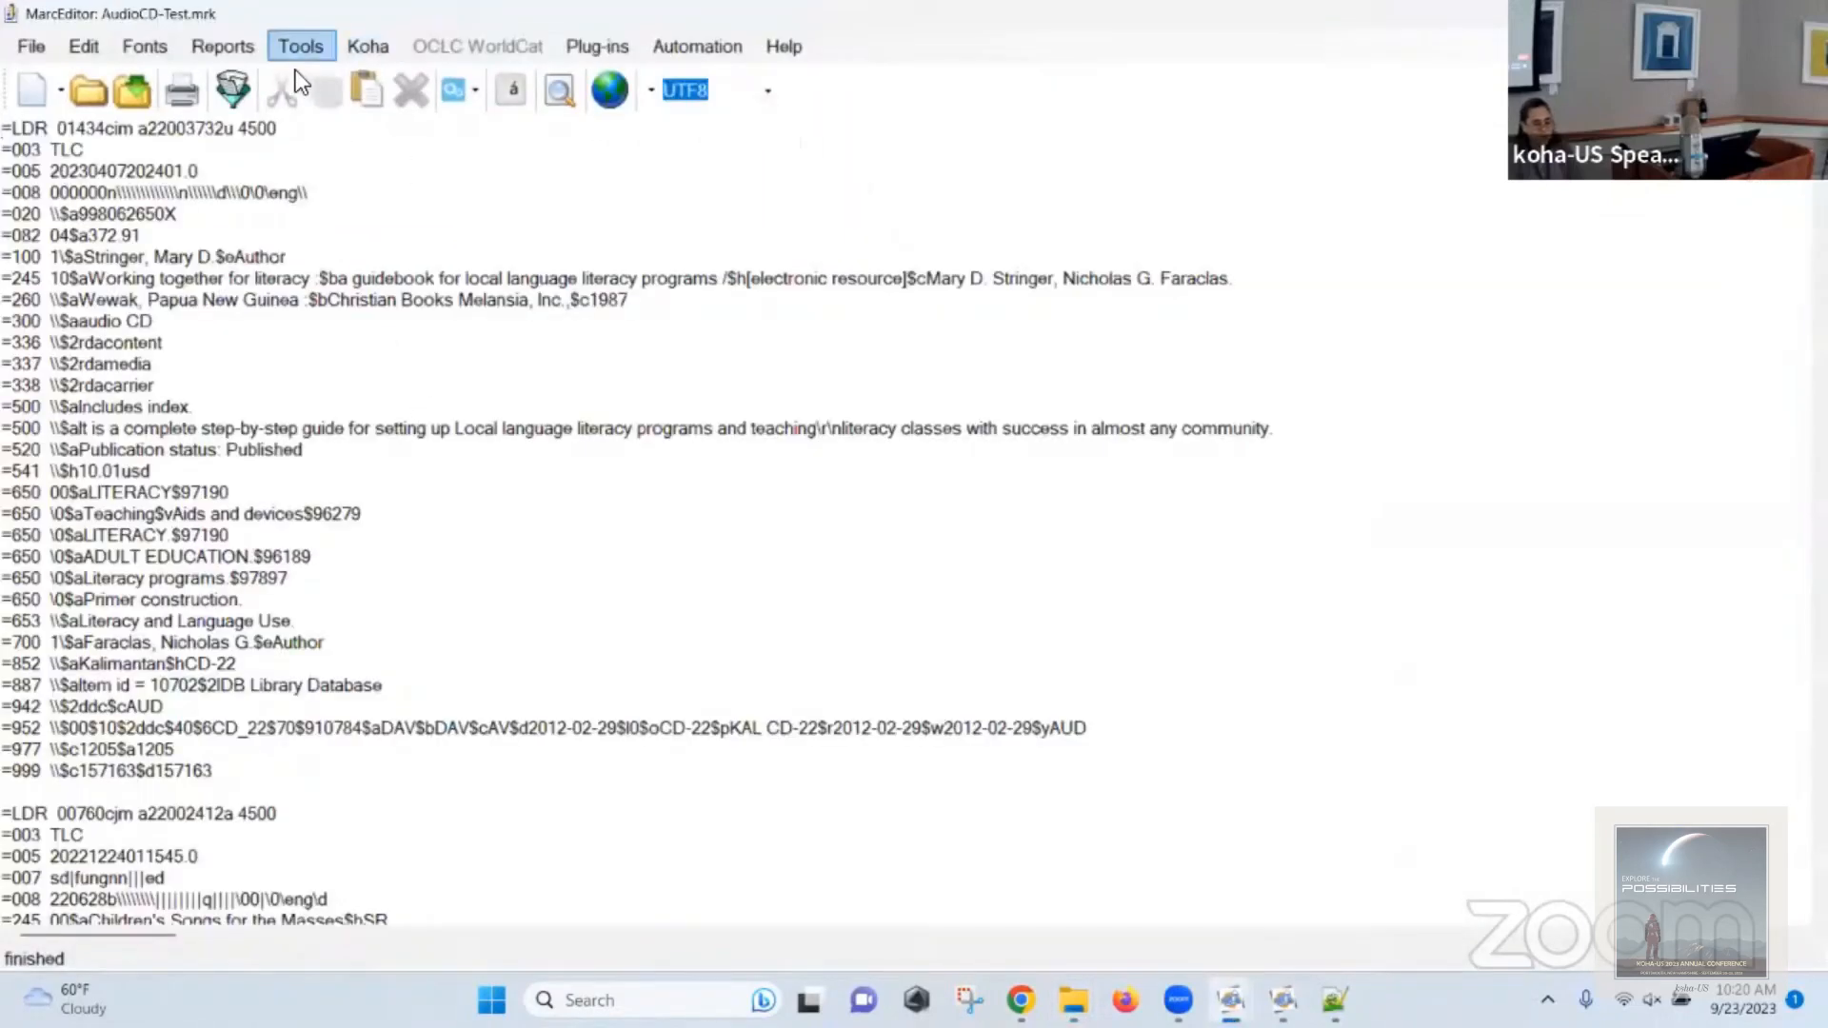
Run the assigned task 245 indicators on AudioCD-Test.mrk and close its results report.
{"action": "left_click", "coordinate": [297, 54]}
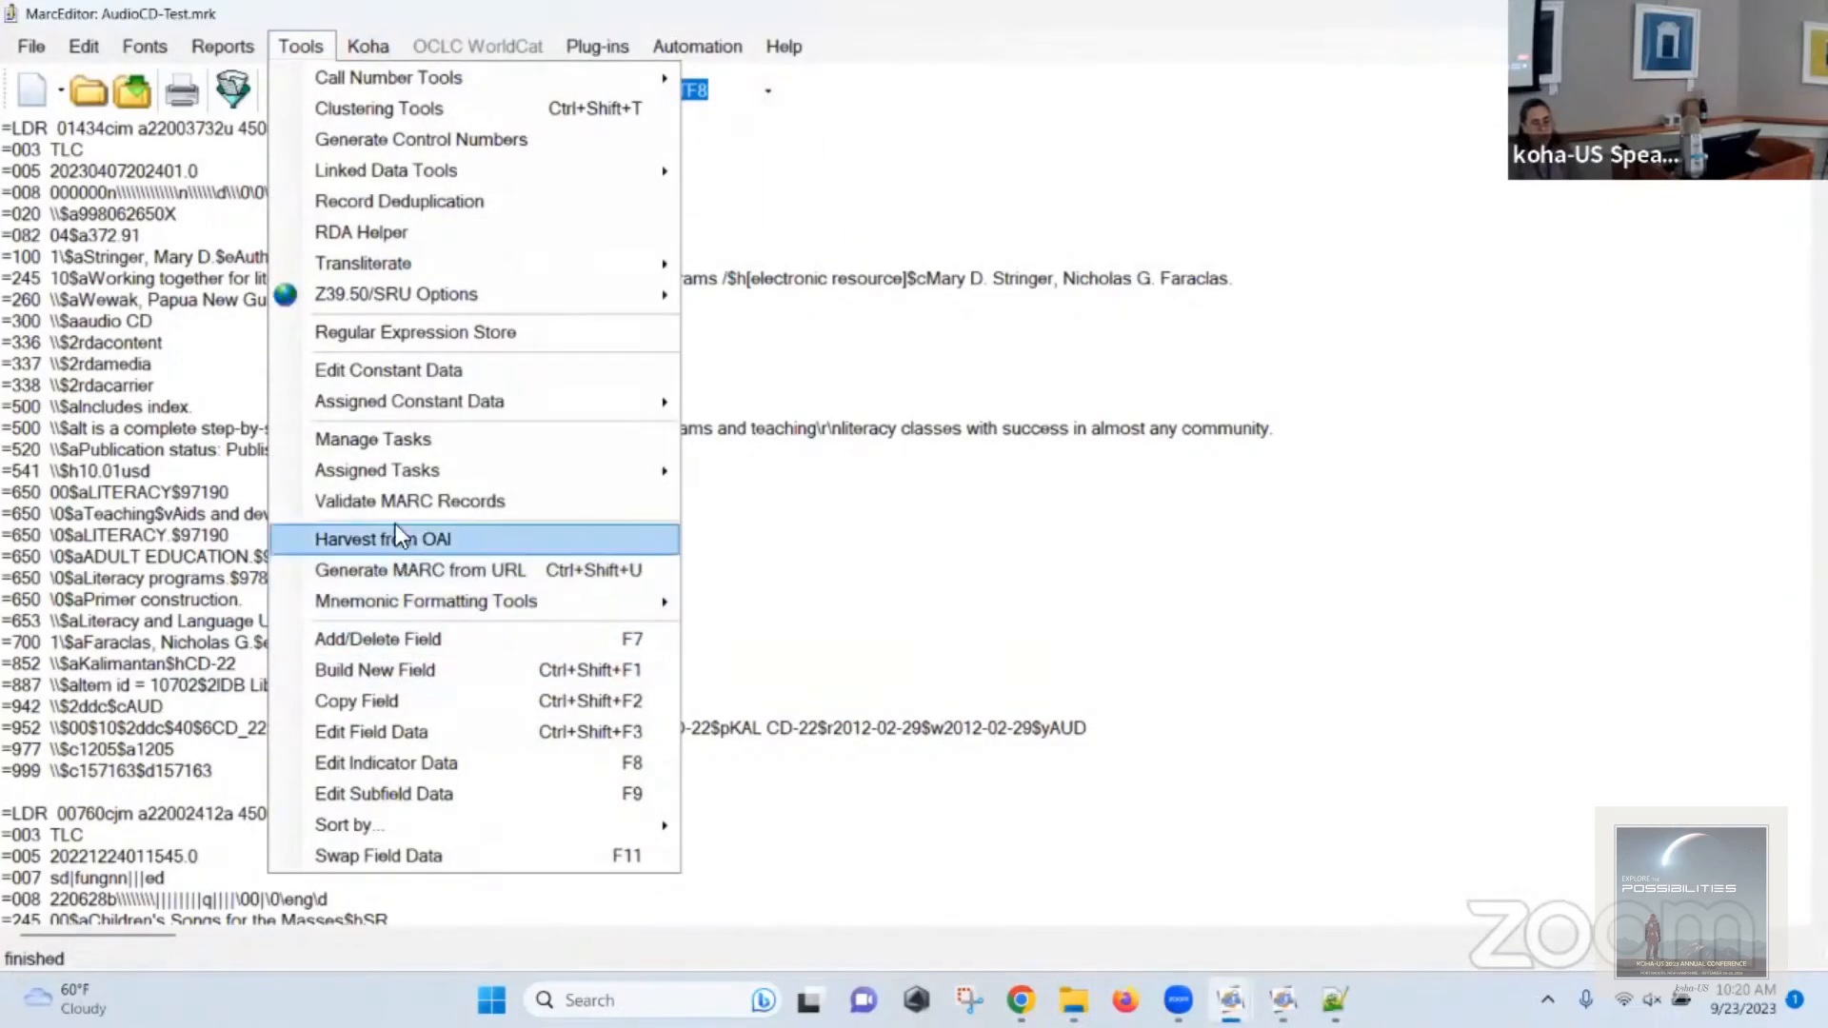
{"action": "mouse_move", "coordinate": [419, 470]}
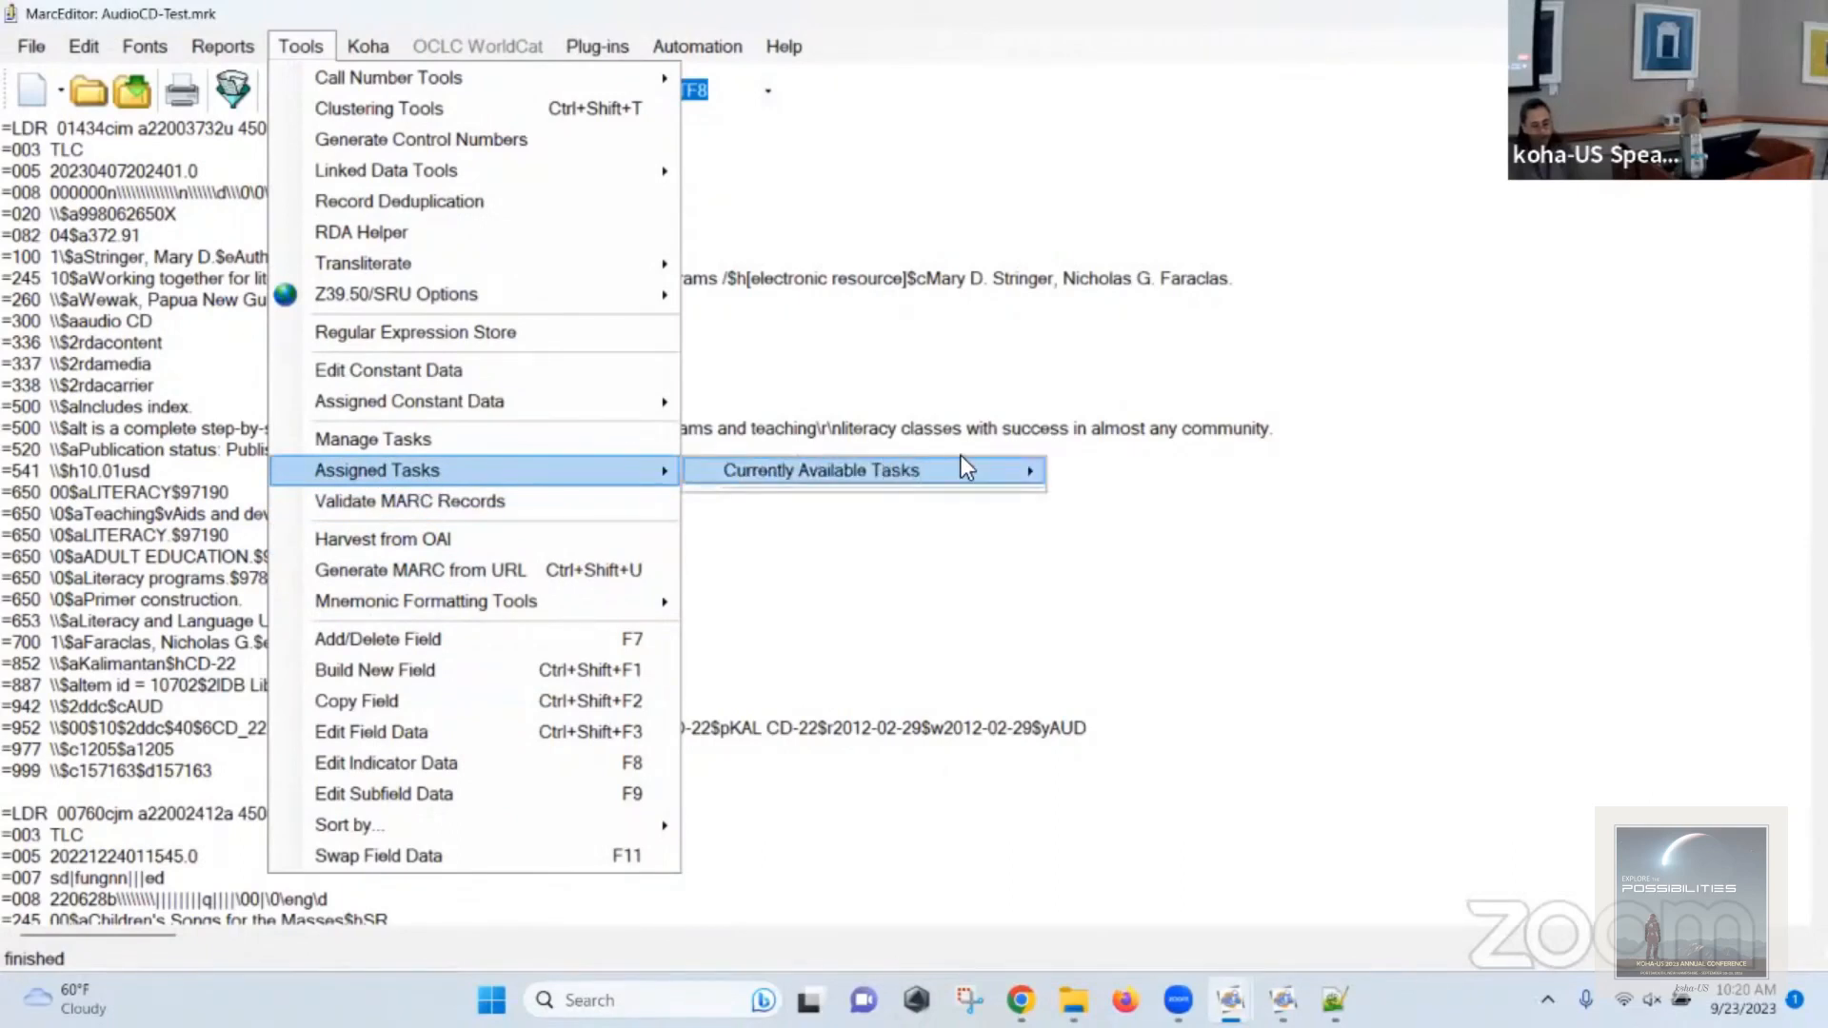
{"action": "mouse_move", "coordinate": [963, 468]}
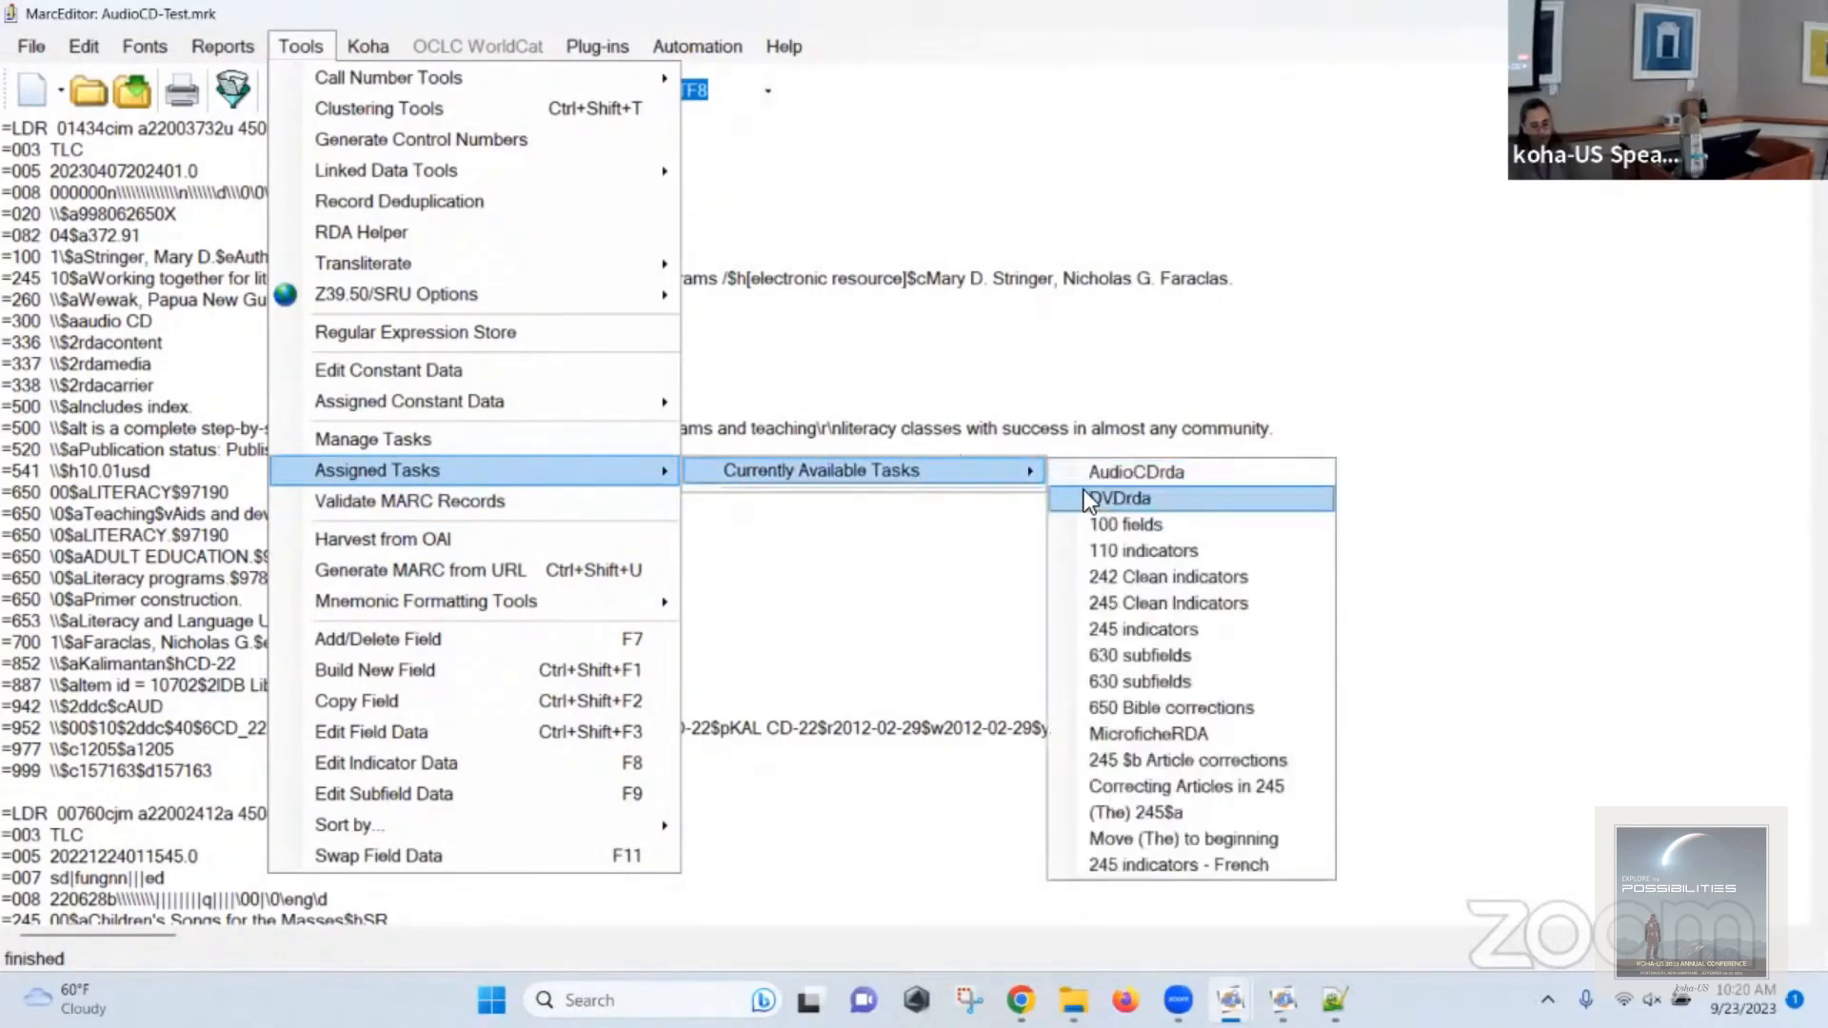
{"action": "left_click", "coordinate": [1139, 629]}
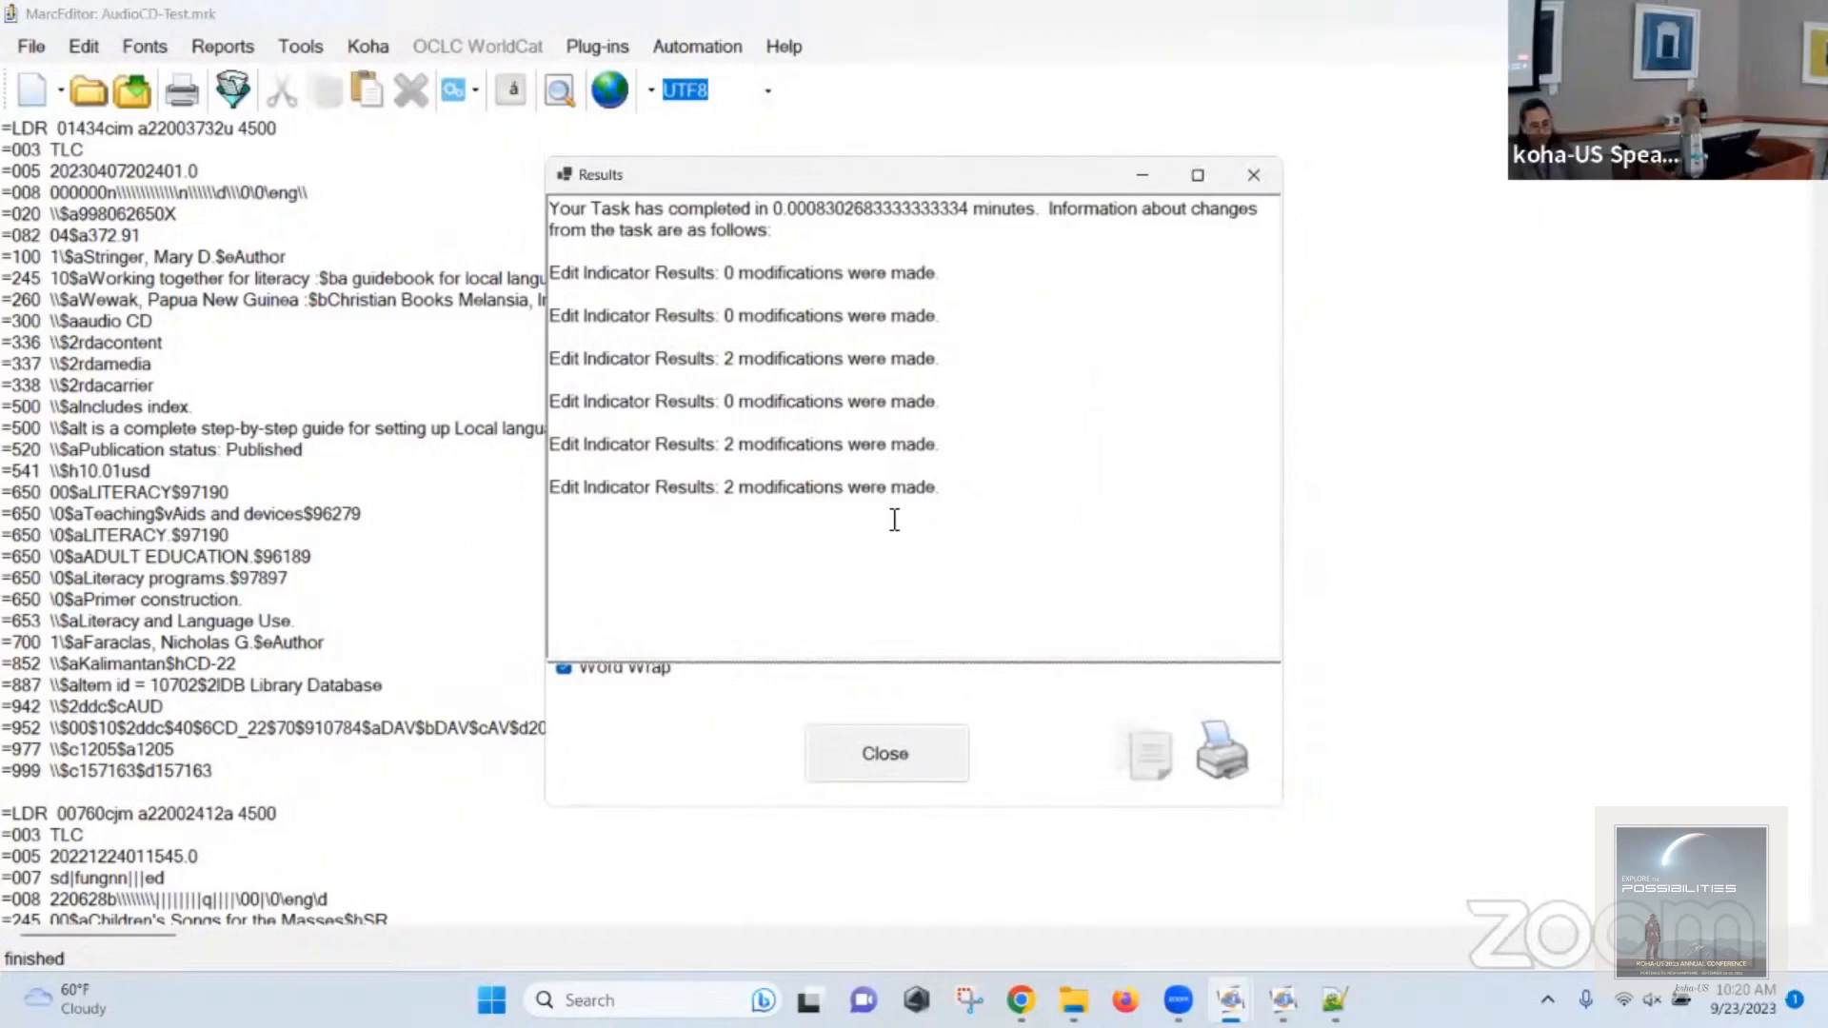
{"action": "left_click", "coordinate": [886, 753]}
Find all occurrences of =245 in the full file, sort them by found text and examine the indicators through the list.
{"action": "key", "text": "ctrl+f"}
{"action": "type", "text": "=245"}
{"action": "left_click", "coordinate": [1252, 438]}
{"action": "left_click", "coordinate": [853, 328]}
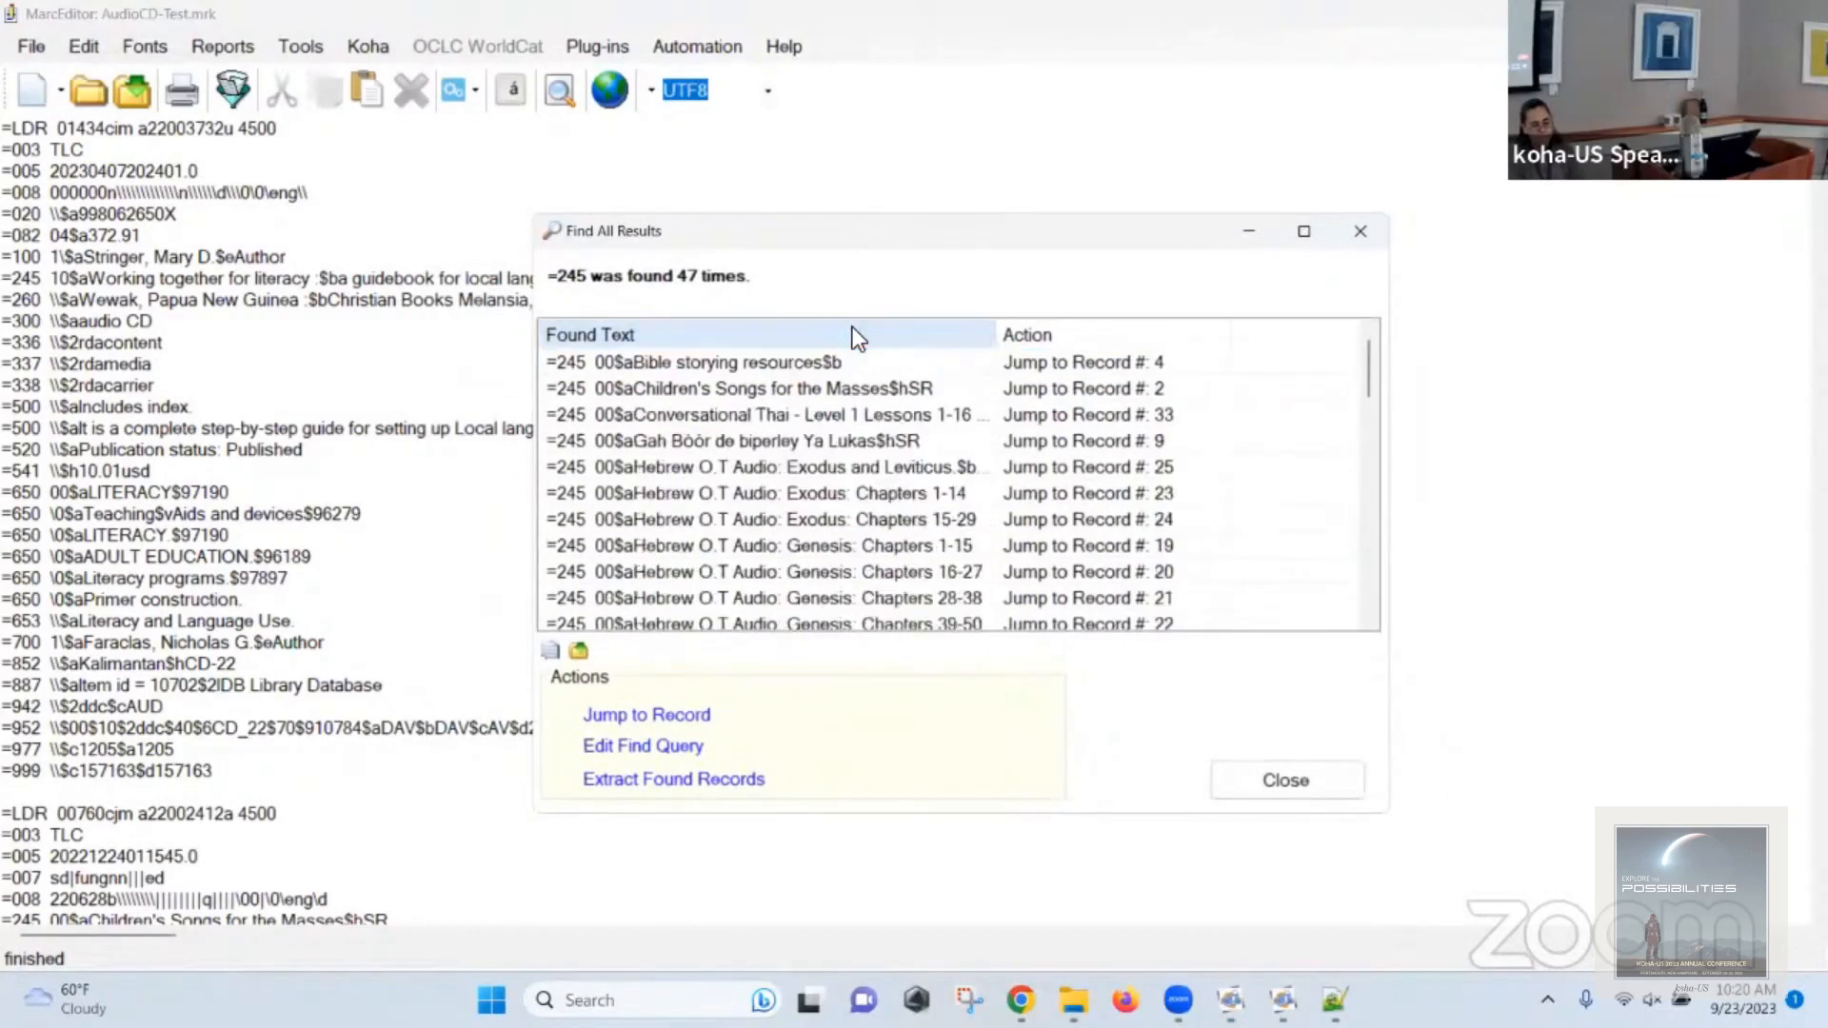
{"action": "scroll", "coordinate": [870, 419], "scroll_direction": "down", "scroll_amount": 5}
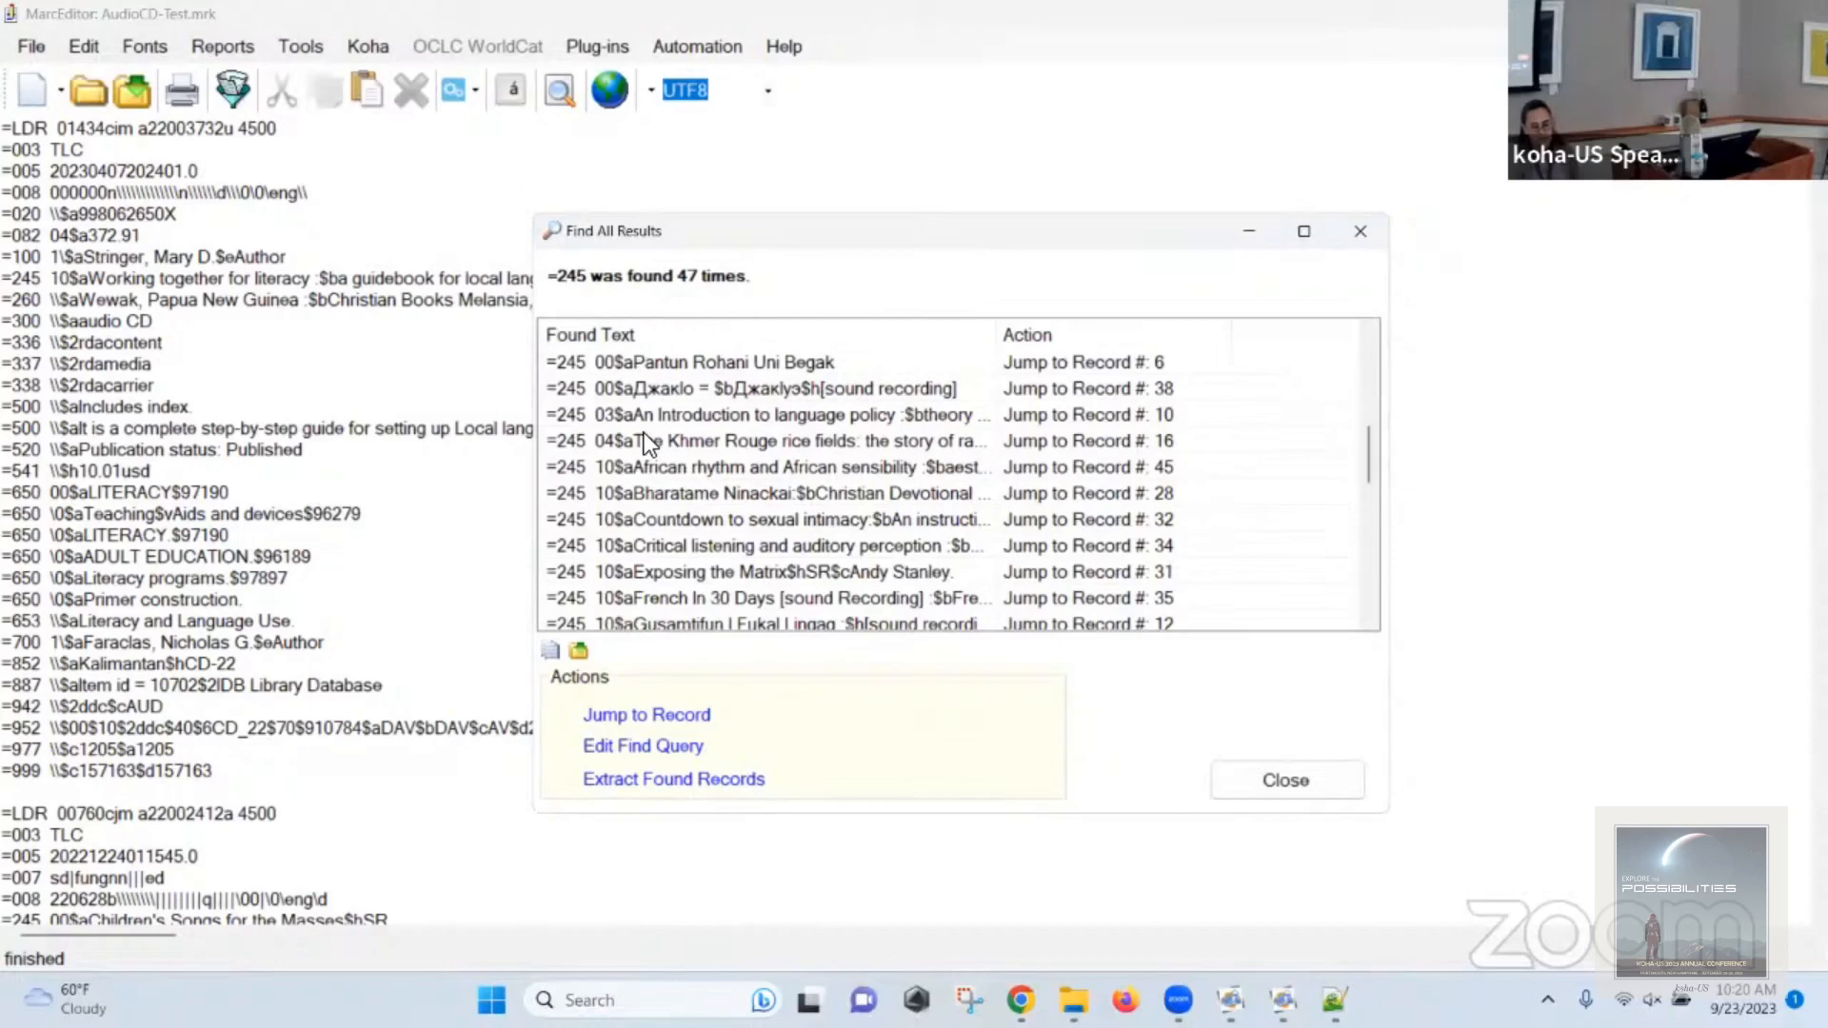
{"action": "scroll", "coordinate": [661, 488], "scroll_direction": "down", "scroll_amount": 6}
{"action": "scroll", "coordinate": [661, 487], "scroll_direction": "down", "scroll_amount": 3}
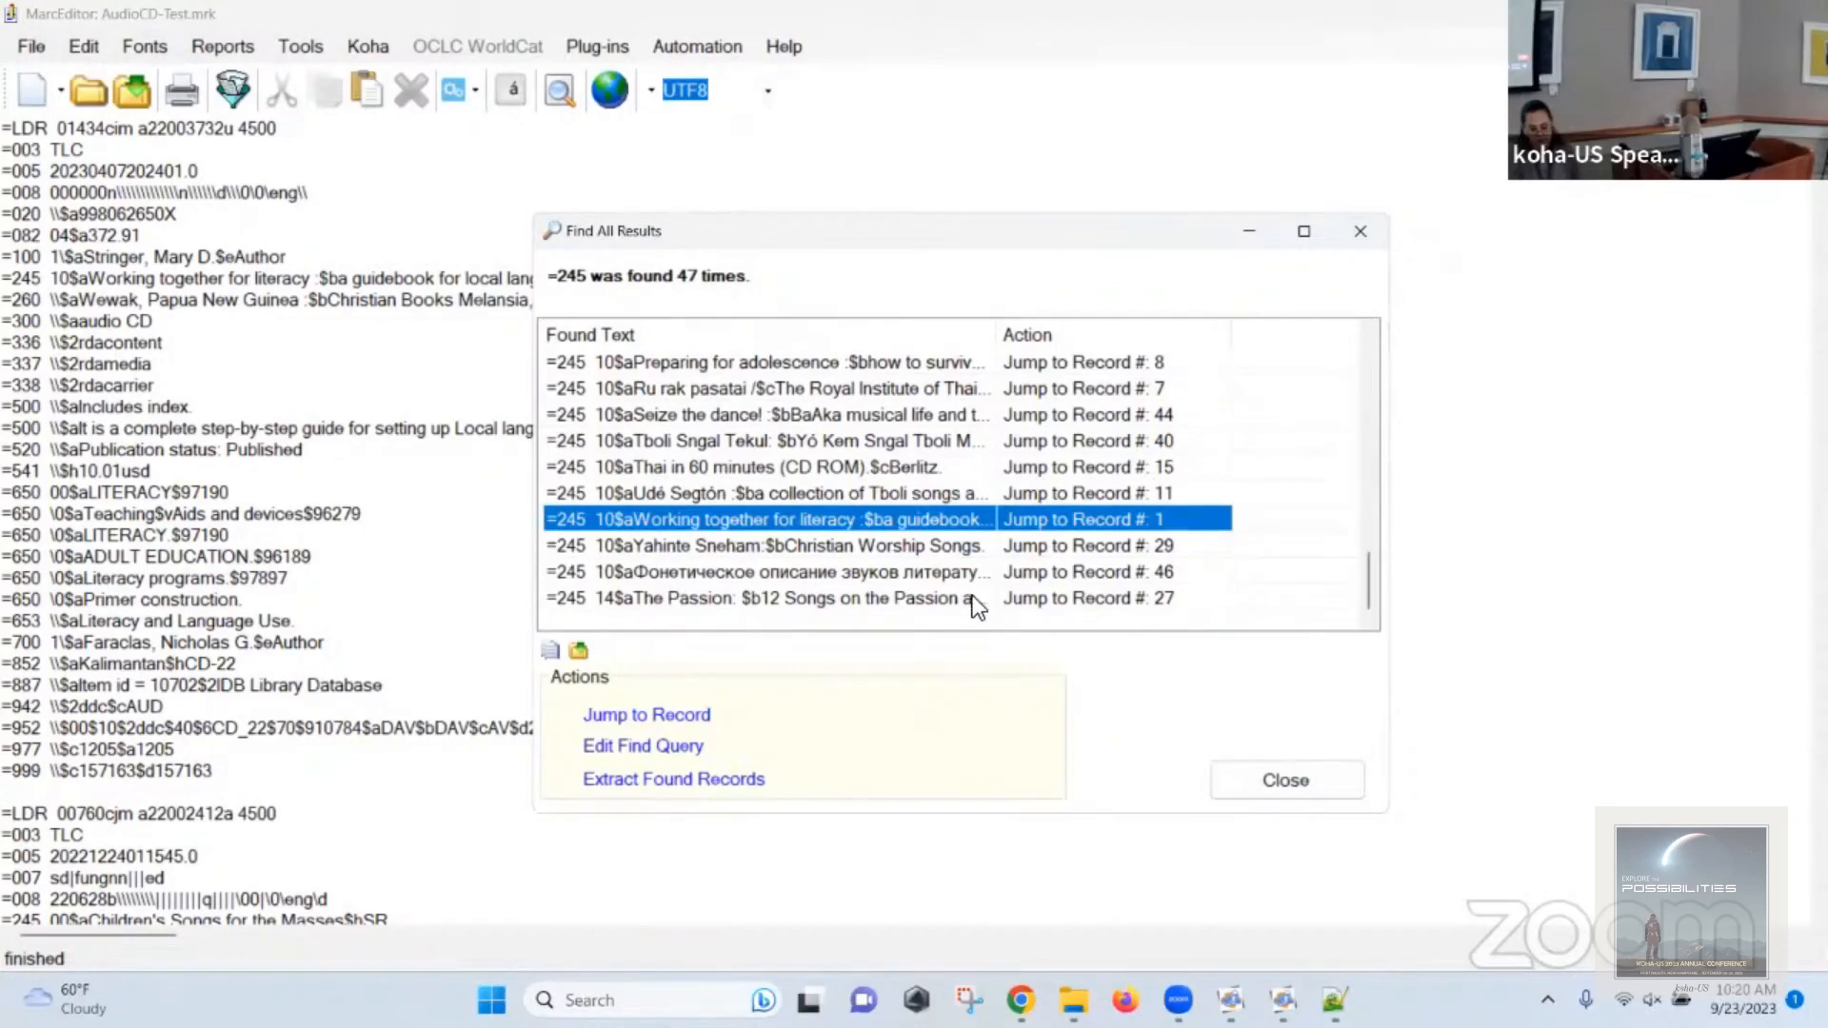
Close the search results, then examine the saved task lists in the Task Manager, including (The) 245$a, and close it.
{"action": "left_click", "coordinate": [1317, 807]}
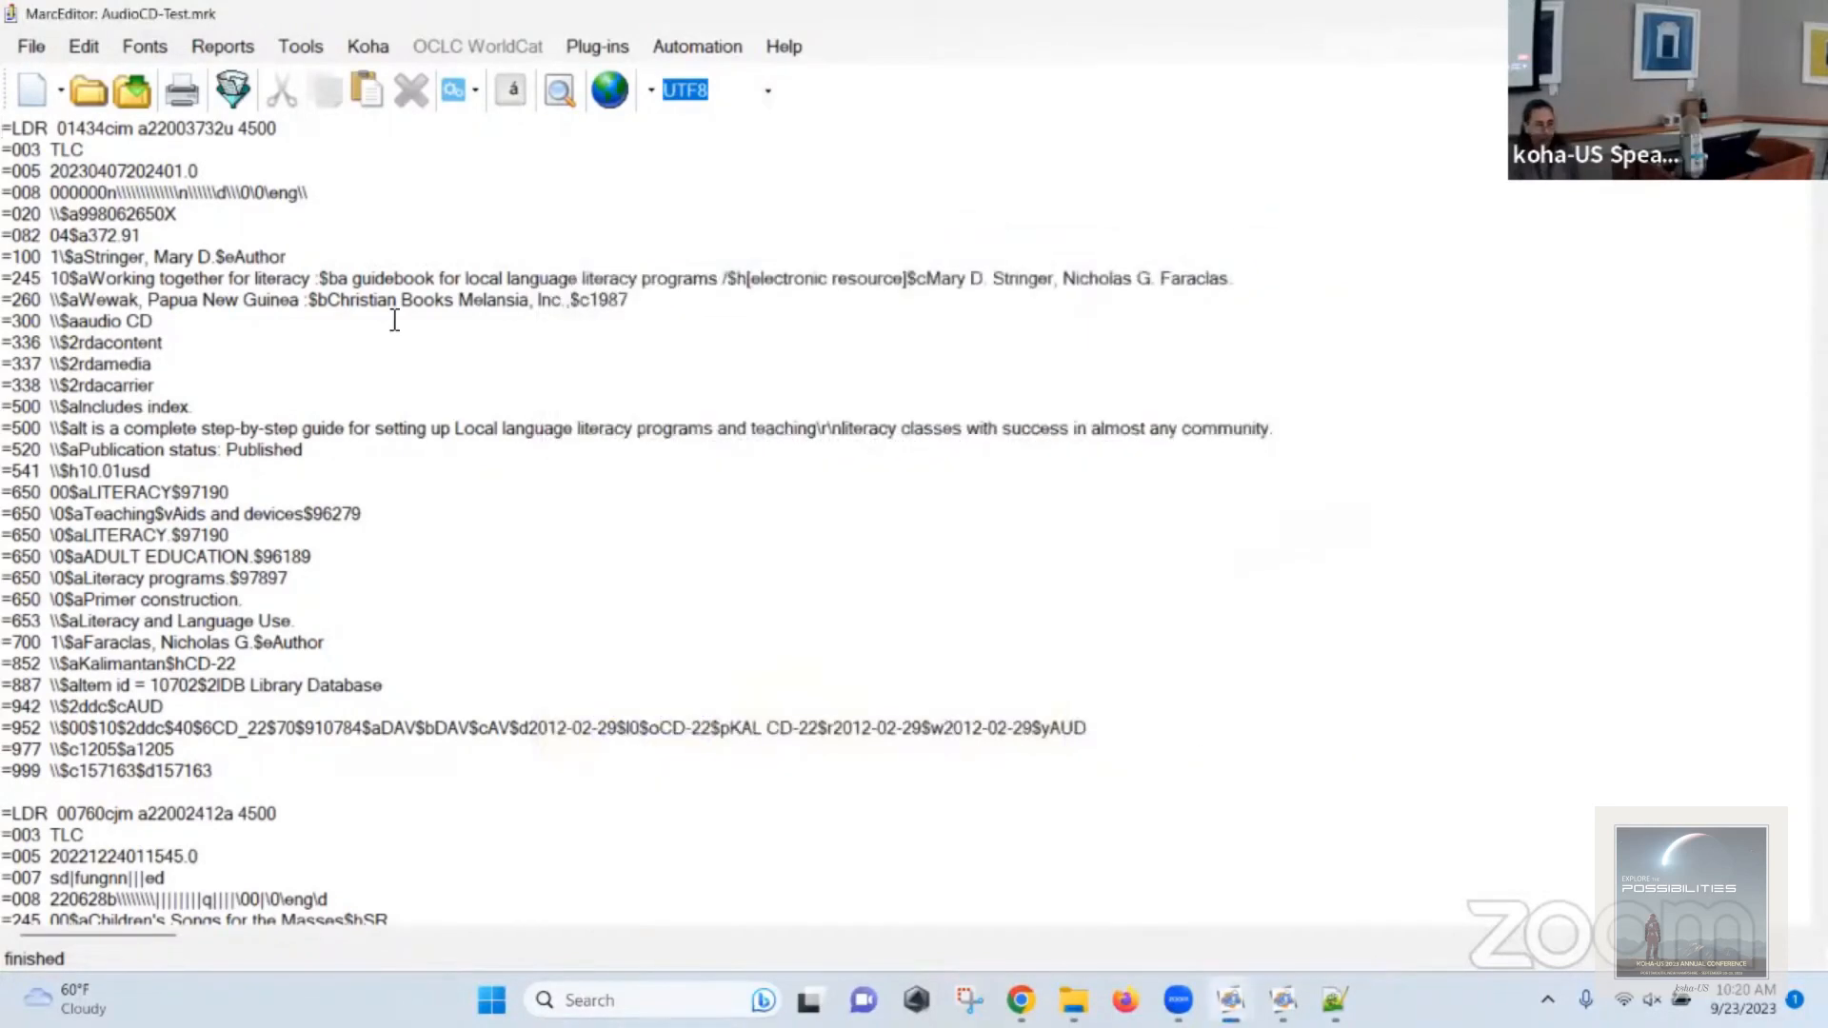
{"action": "left_click", "coordinate": [295, 49]}
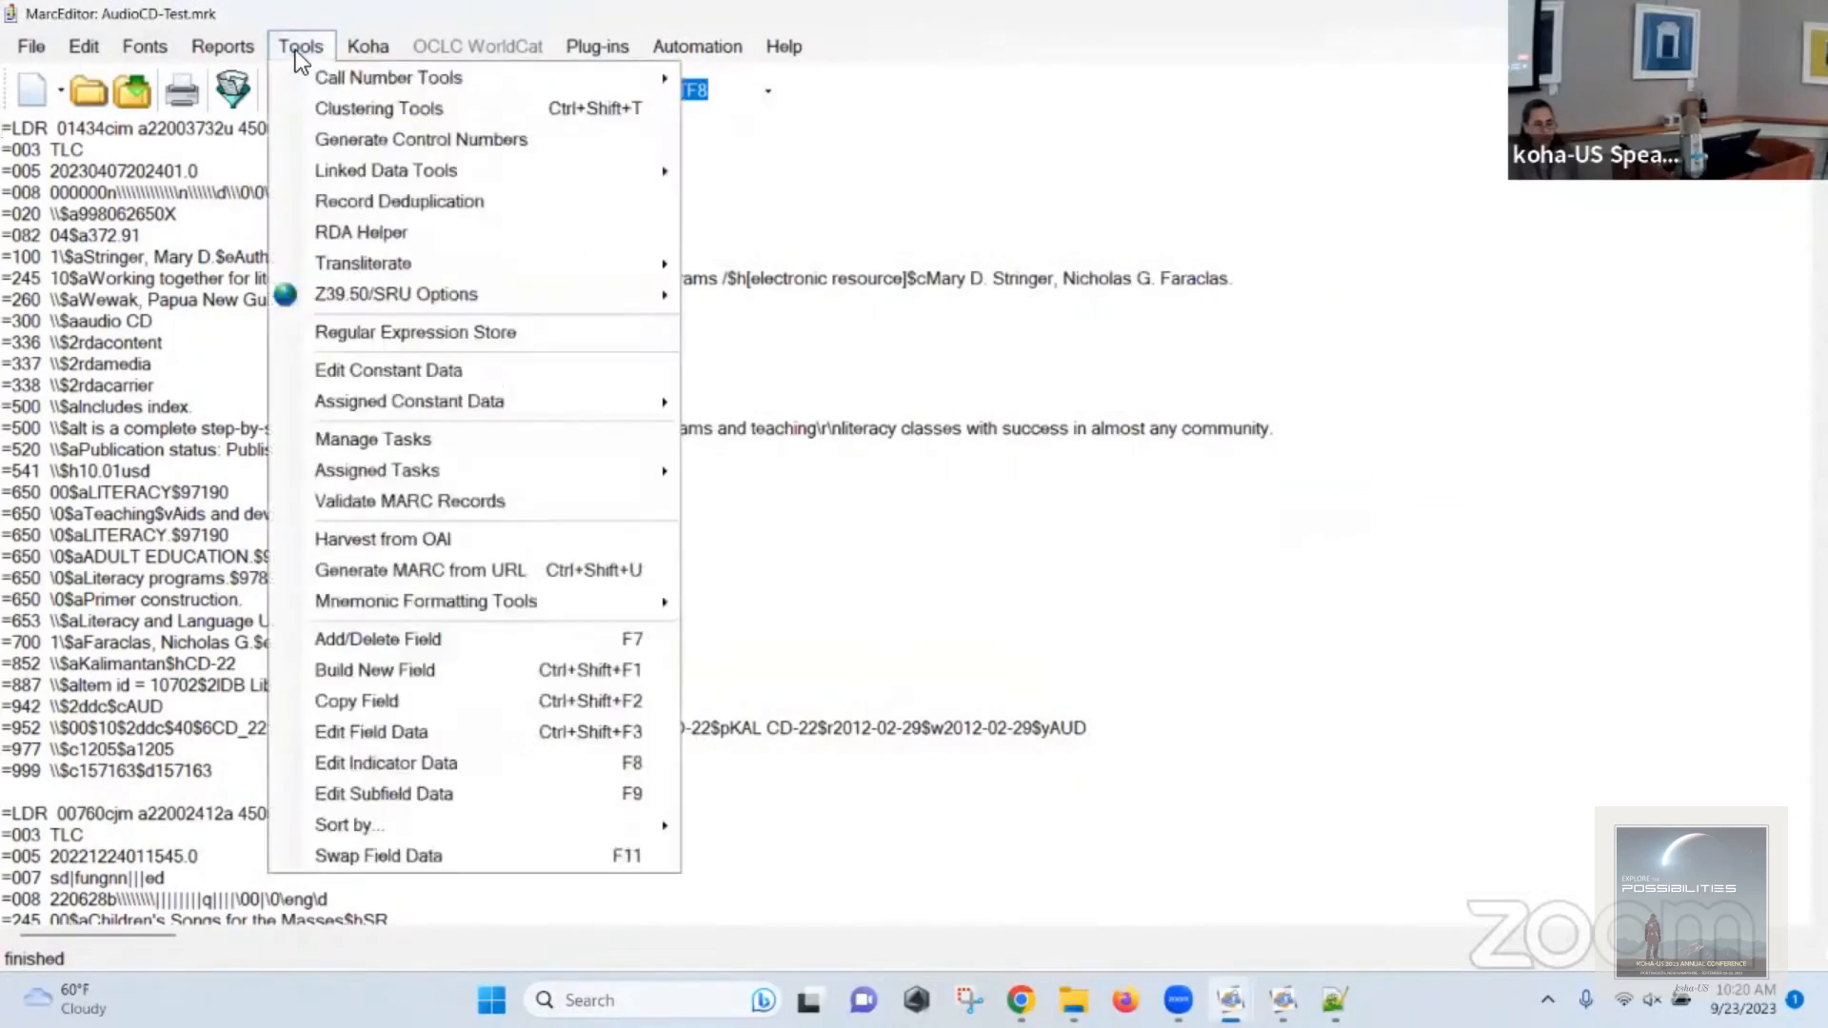
{"action": "left_click", "coordinate": [384, 442]}
{"action": "scroll", "coordinate": [686, 303], "scroll_direction": "down", "scroll_amount": 1}
{"action": "scroll", "coordinate": [614, 246], "scroll_direction": "up", "scroll_amount": 1}
{"action": "left_click", "coordinate": [610, 217]}
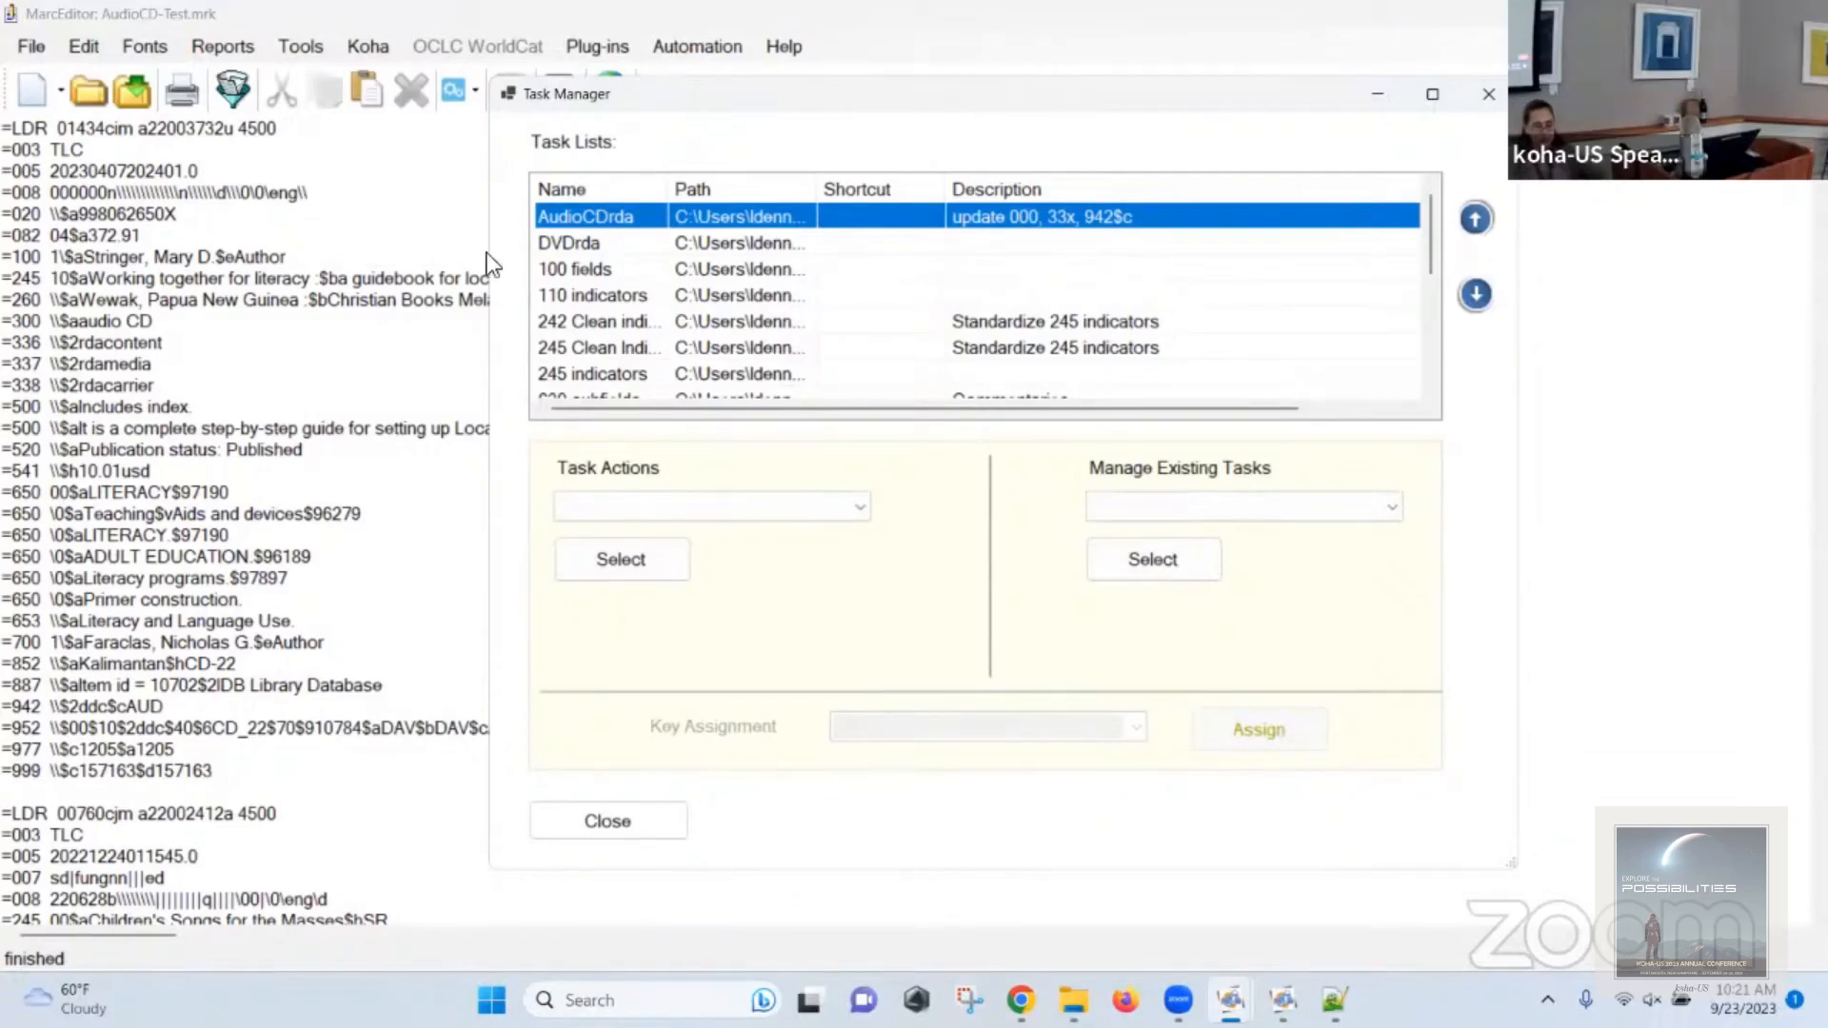
{"action": "scroll", "coordinate": [751, 299], "scroll_direction": "down", "scroll_amount": 2}
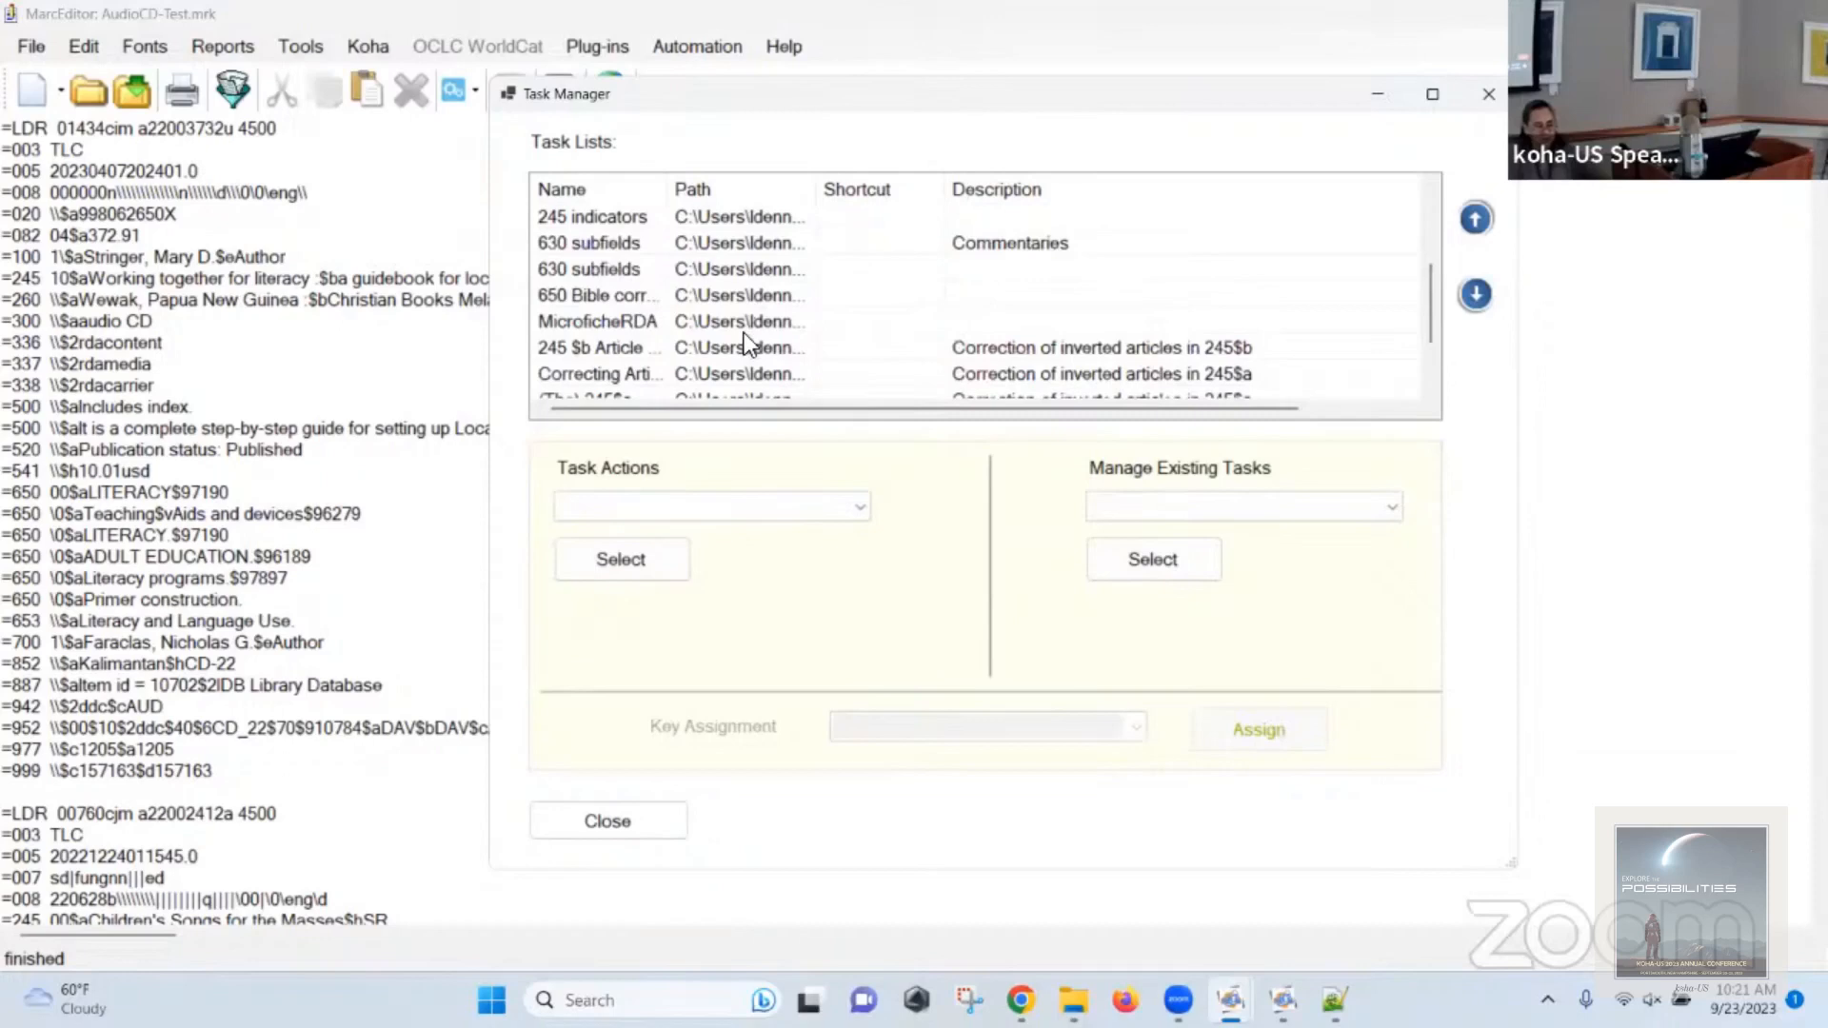
{"action": "scroll", "coordinate": [744, 333], "scroll_direction": "down", "scroll_amount": 1}
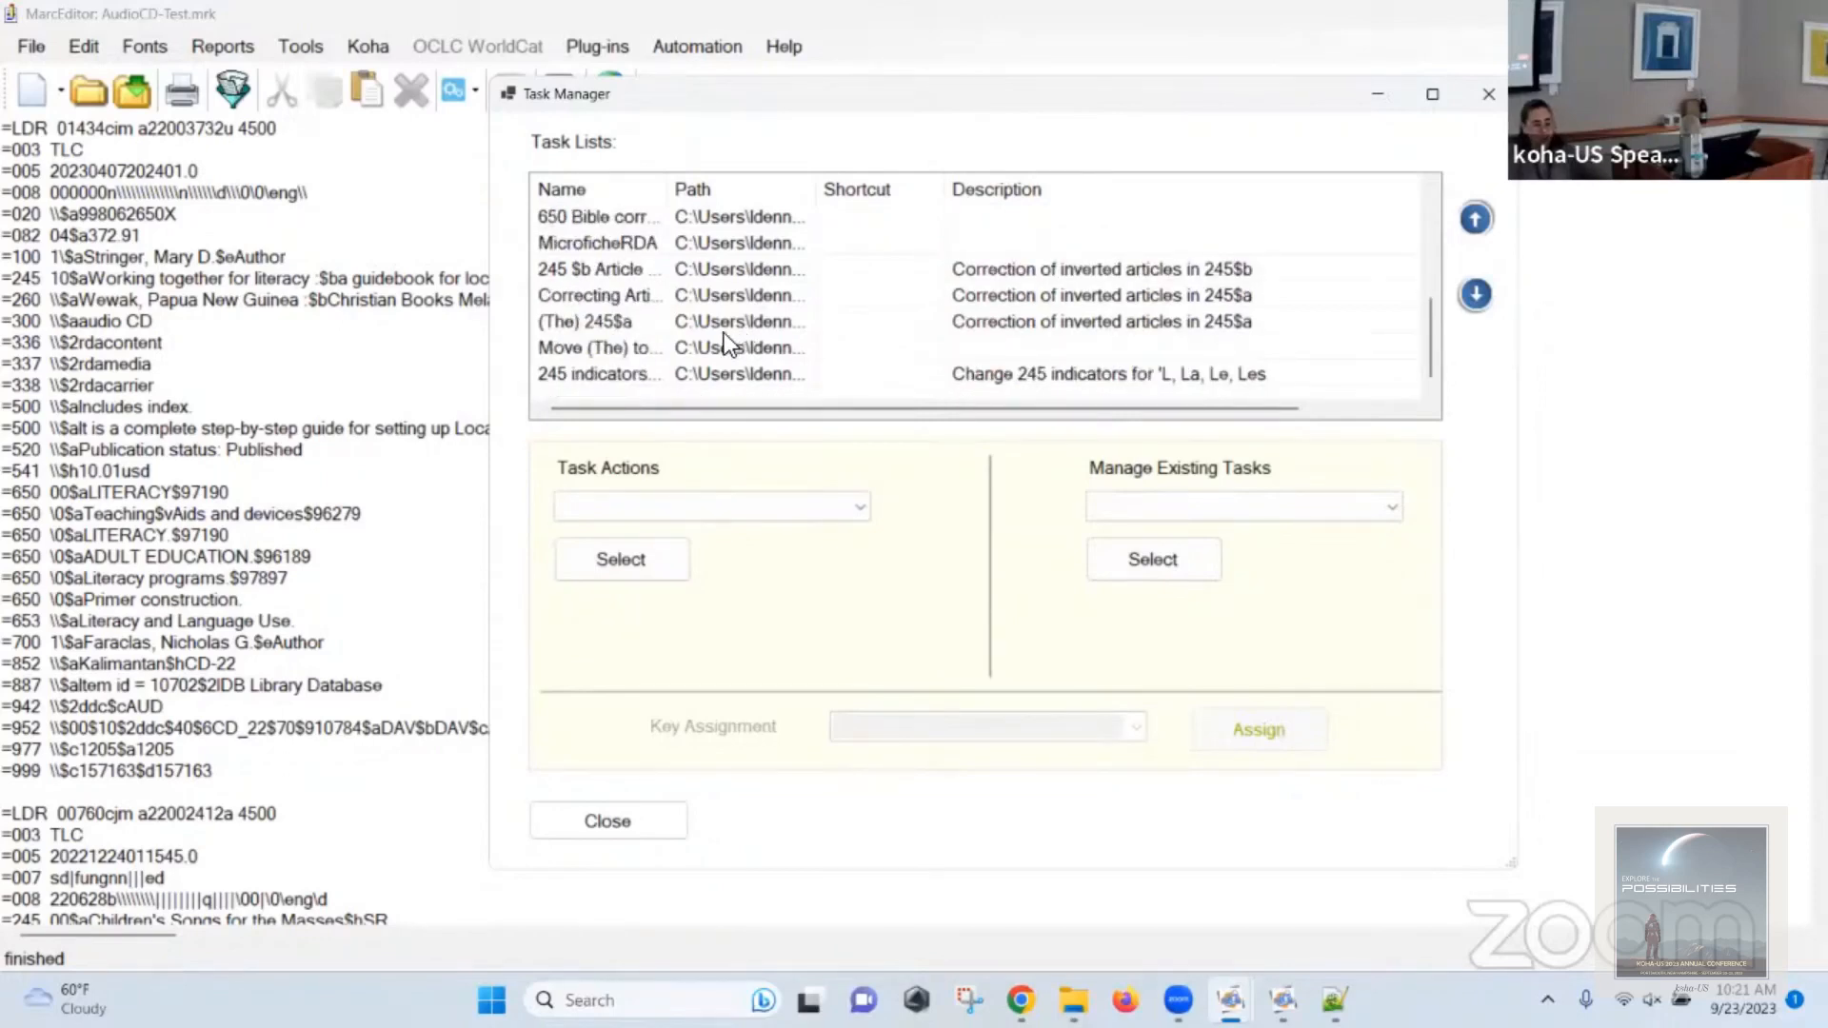
{"action": "left_click", "coordinate": [603, 323]}
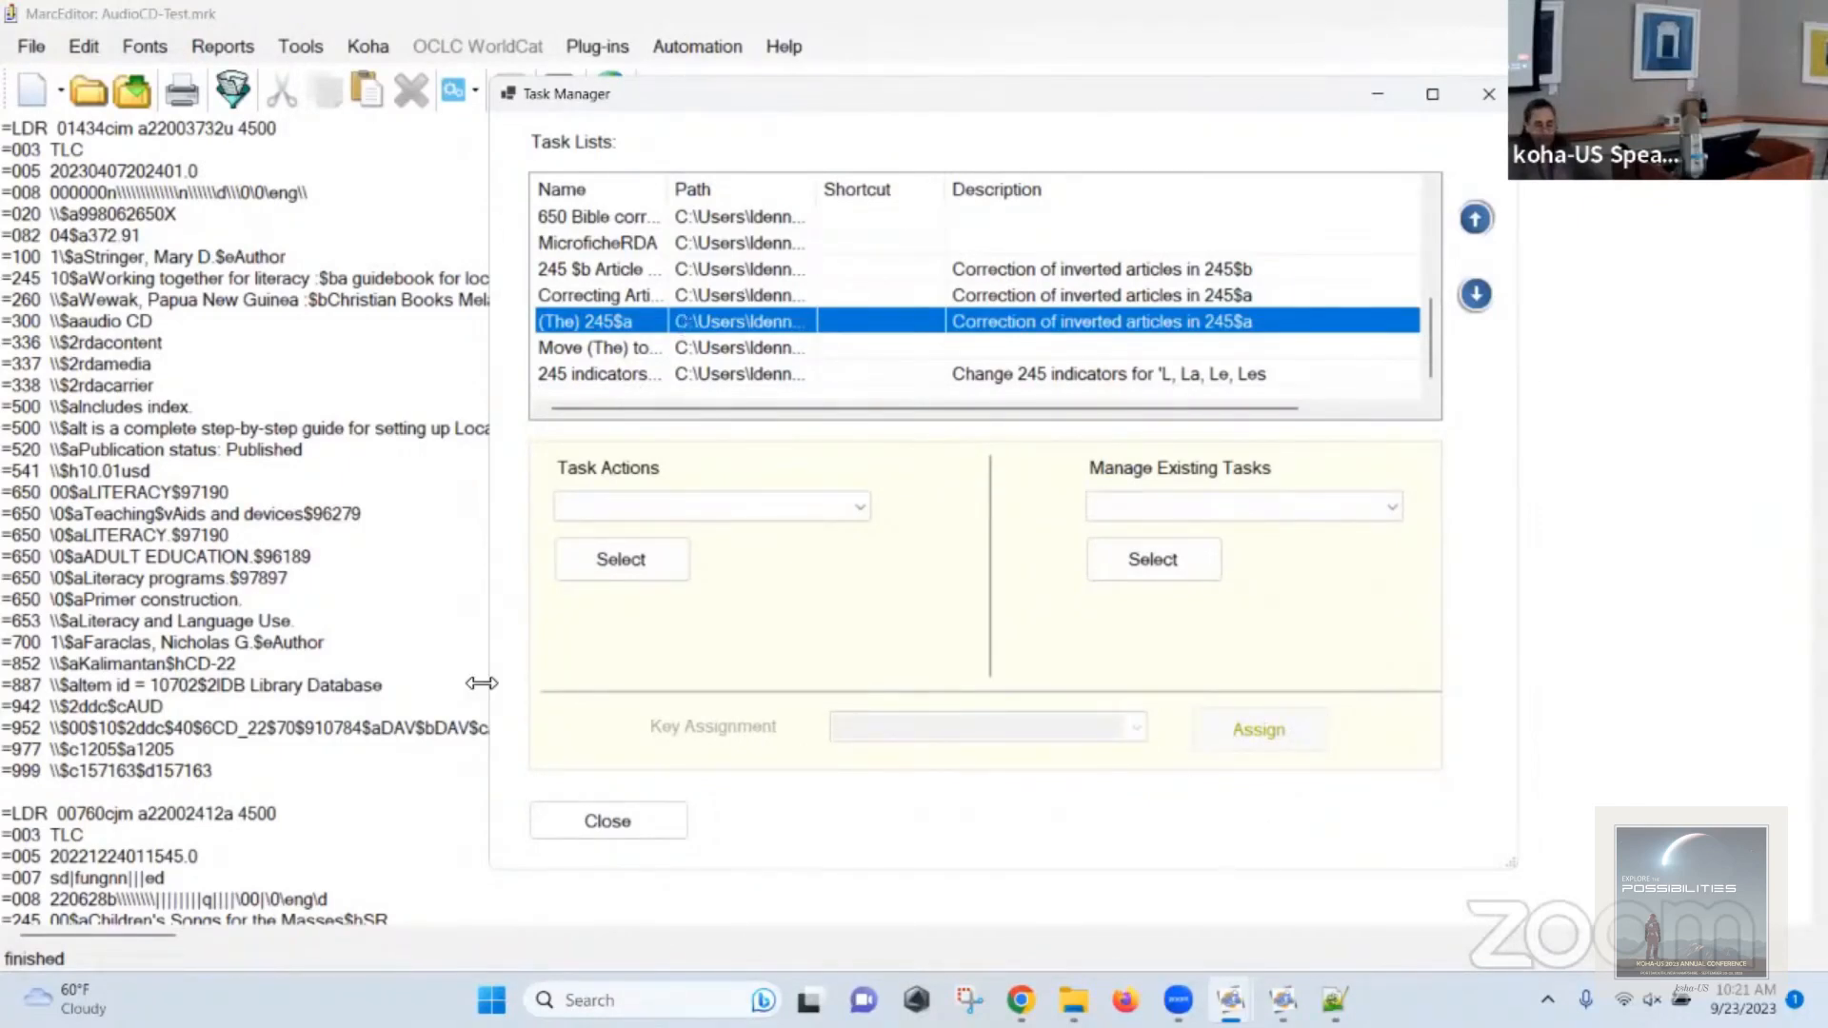
{"action": "left_click", "coordinate": [614, 820]}
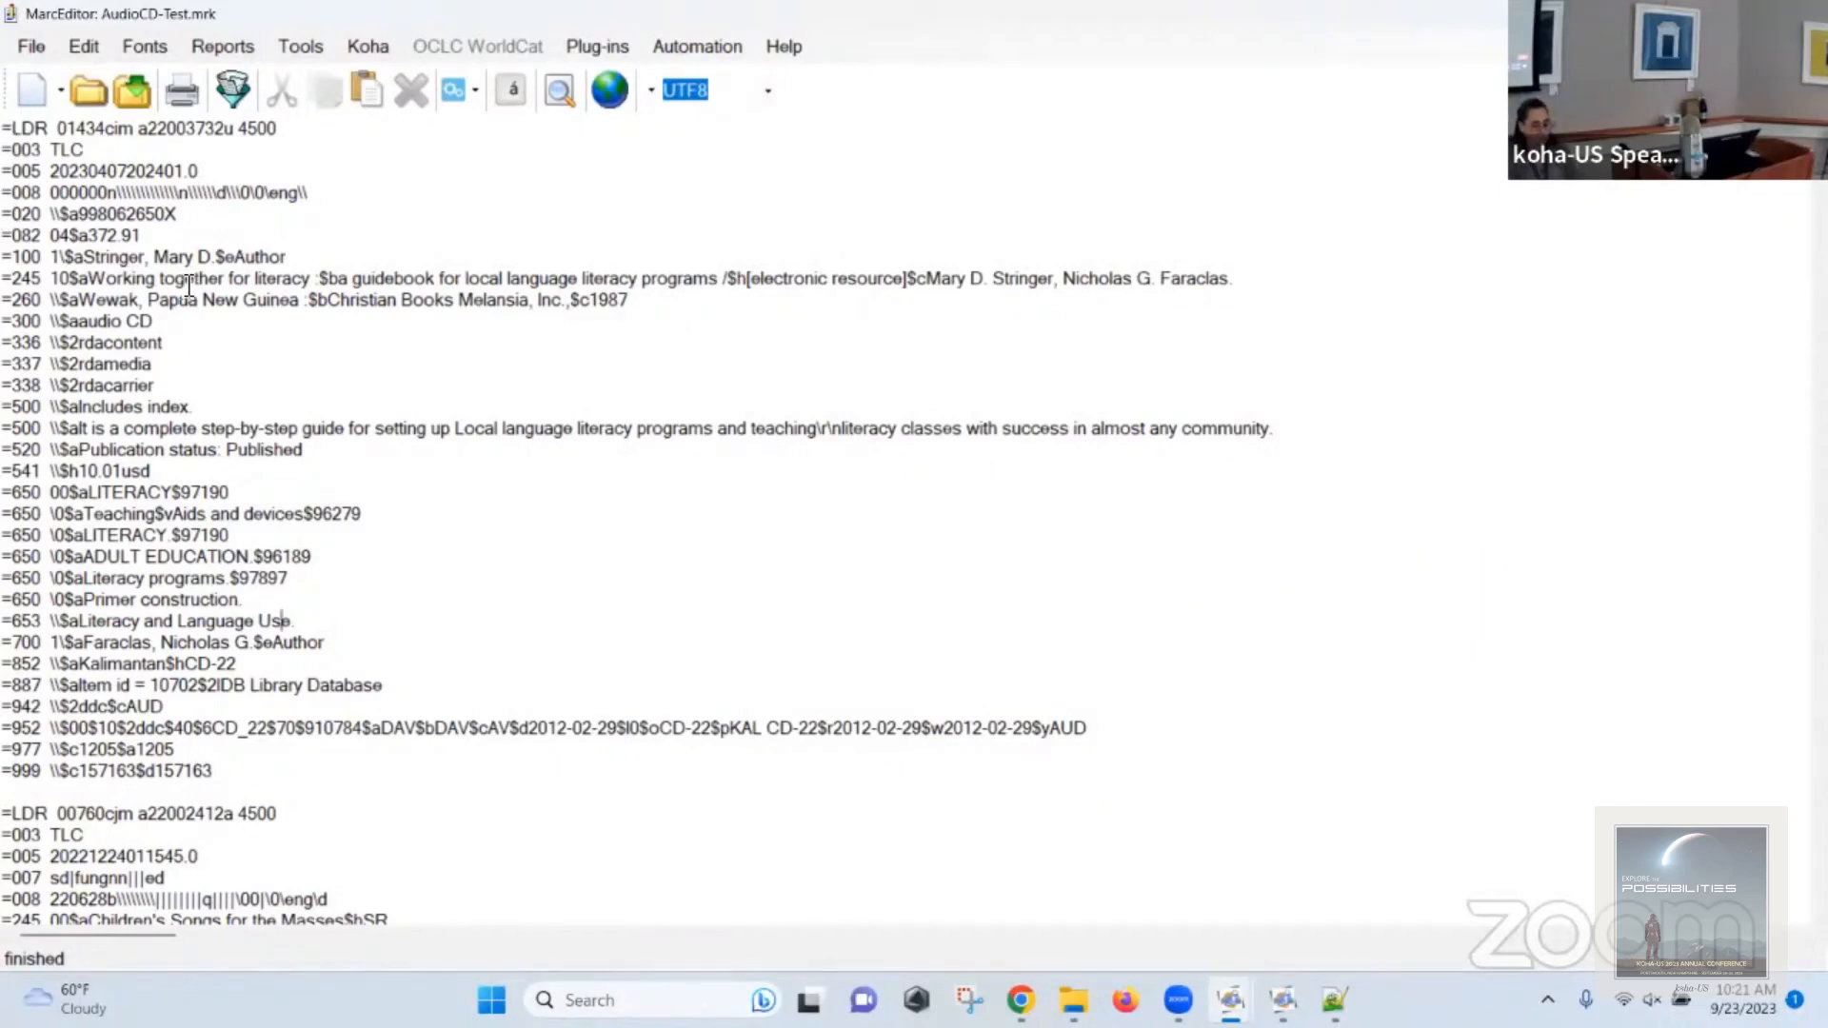
Save the corrected records in AudioCD-Test.mrk.
{"action": "left_click", "coordinate": [31, 46]}
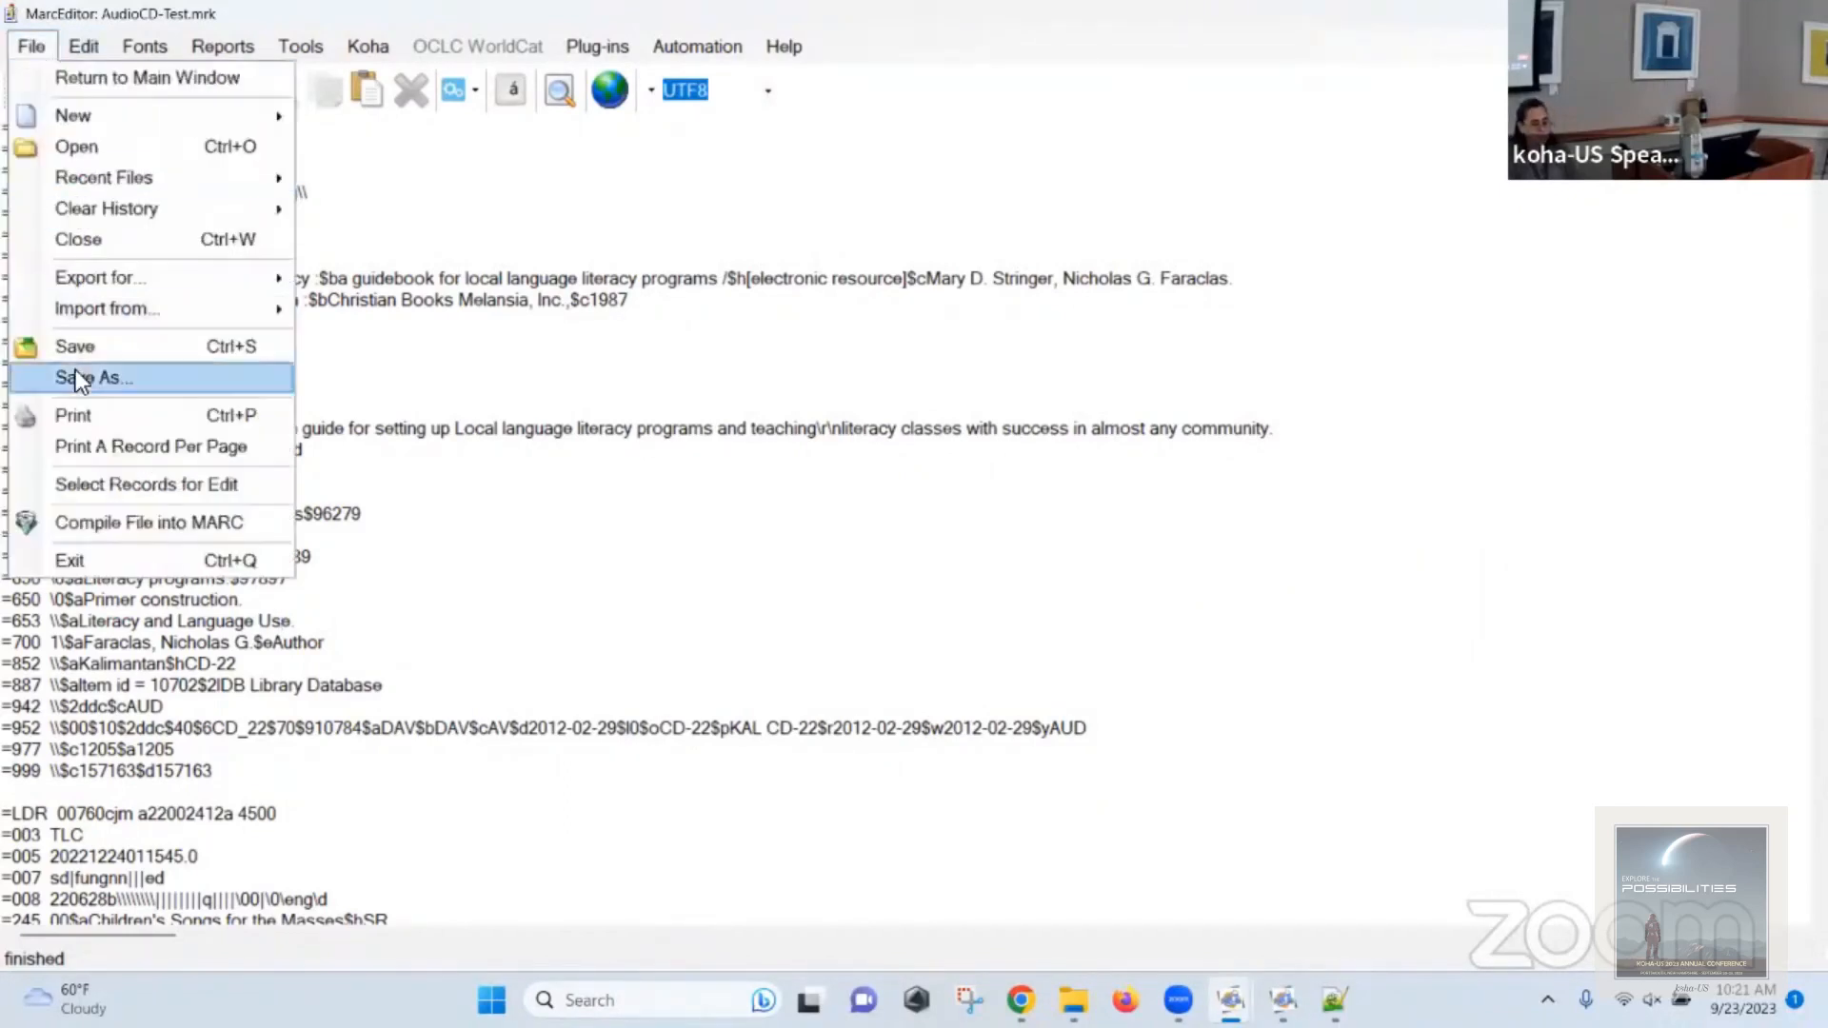
{"action": "left_click", "coordinate": [110, 483]}
{"action": "left_click", "coordinate": [1068, 571]}
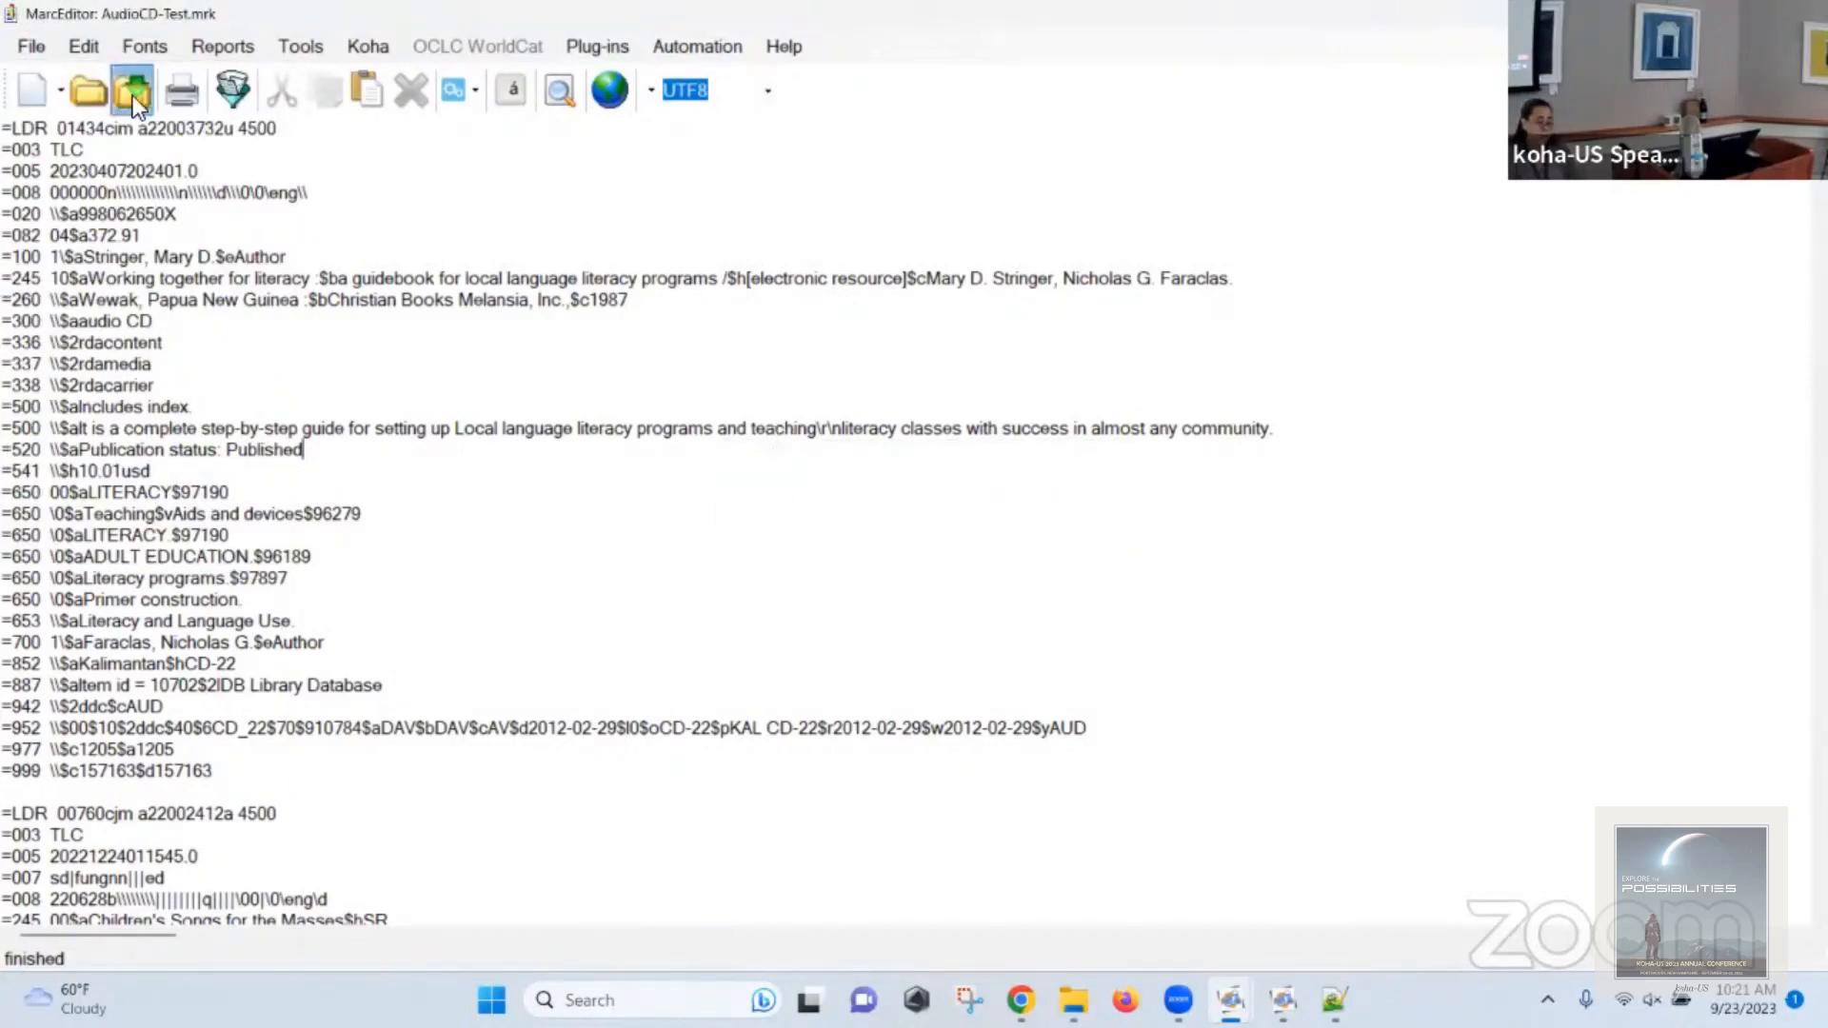
{"action": "left_click", "coordinate": [133, 94]}
{"action": "left_click", "coordinate": [32, 50]}
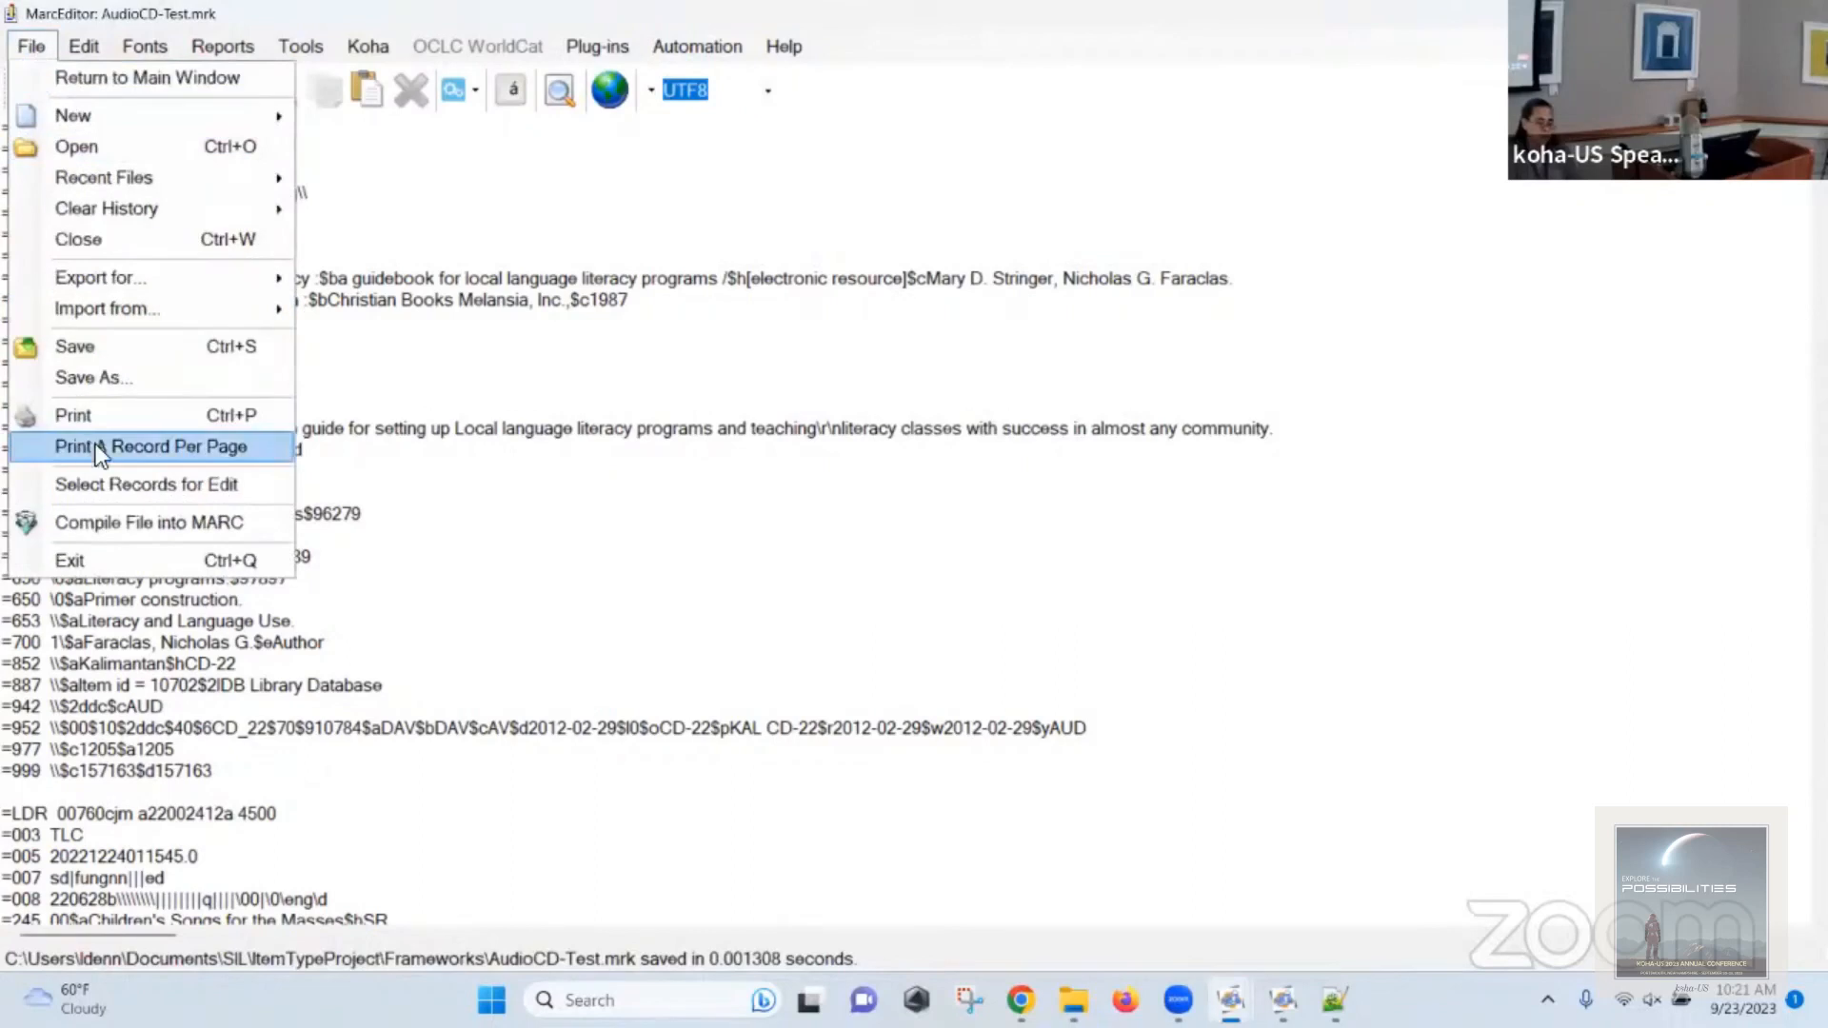
{"action": "left_click", "coordinate": [127, 519]}
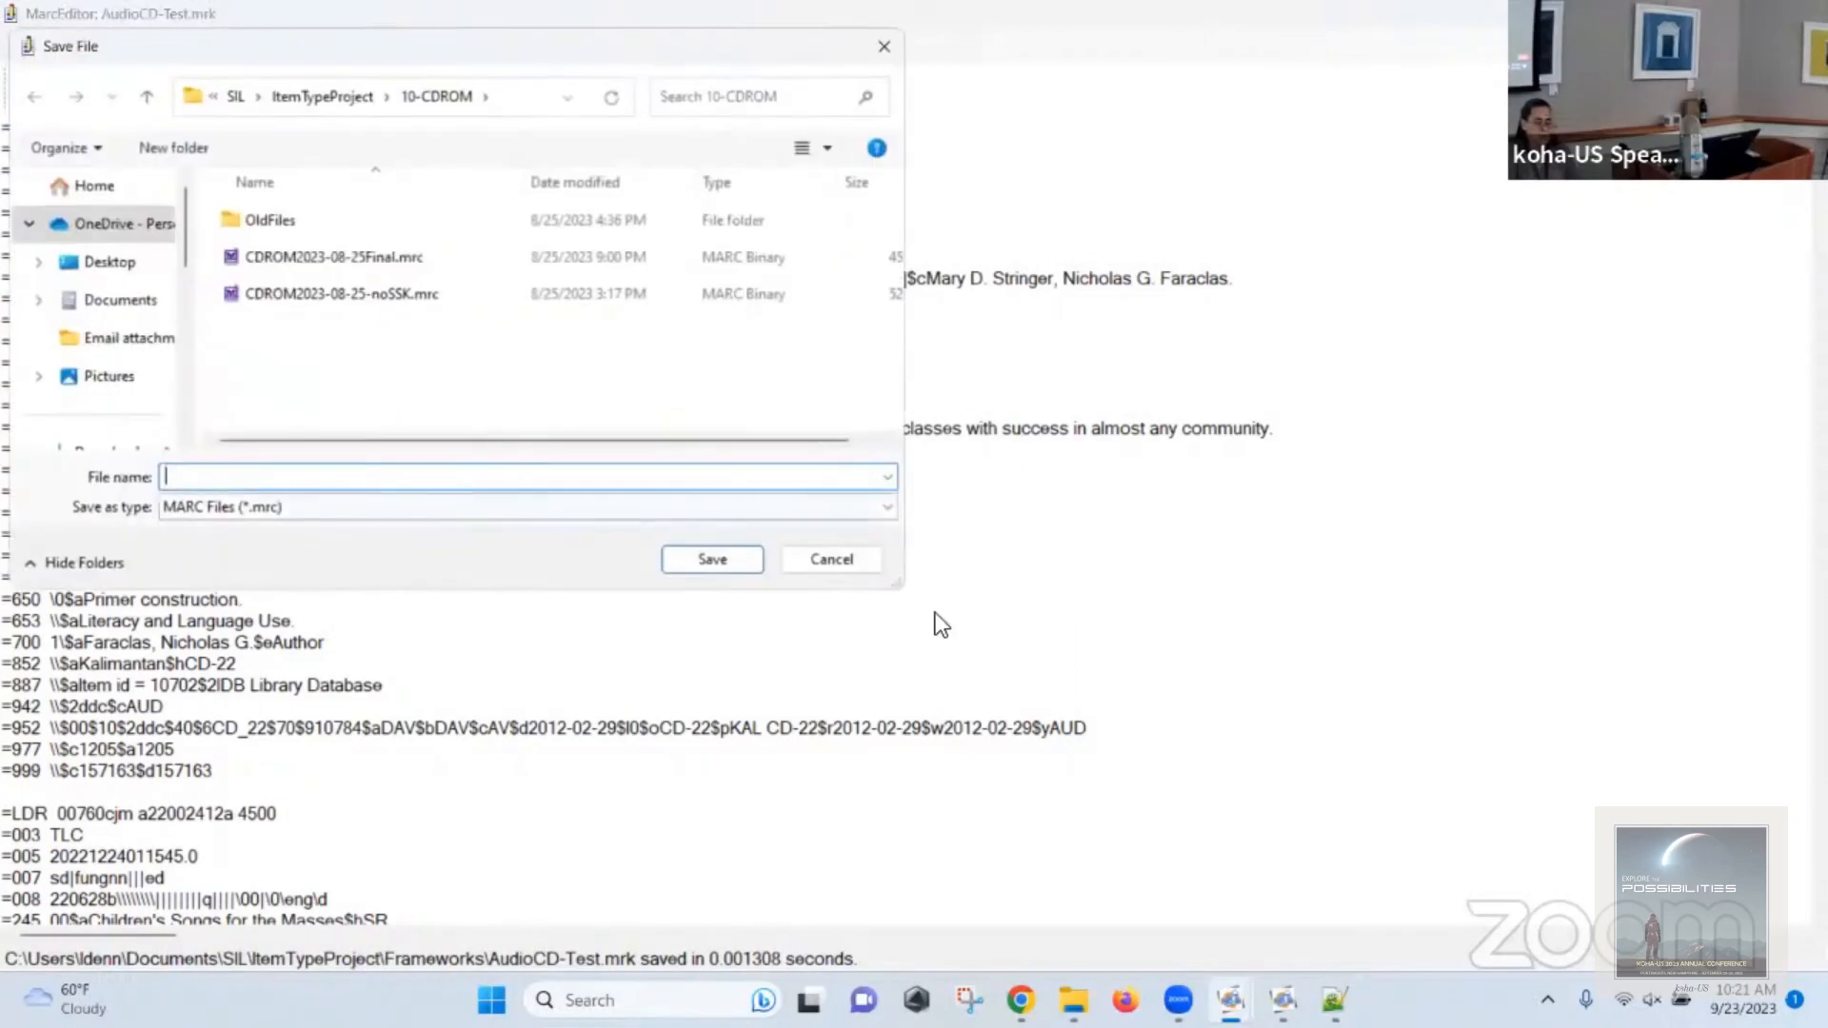
{"action": "left_click", "coordinate": [830, 559]}
Start selecting records for edit, set the display field to 001 and import the records of AudioCD-Test.mrk.
{"action": "left_click", "coordinate": [31, 45]}
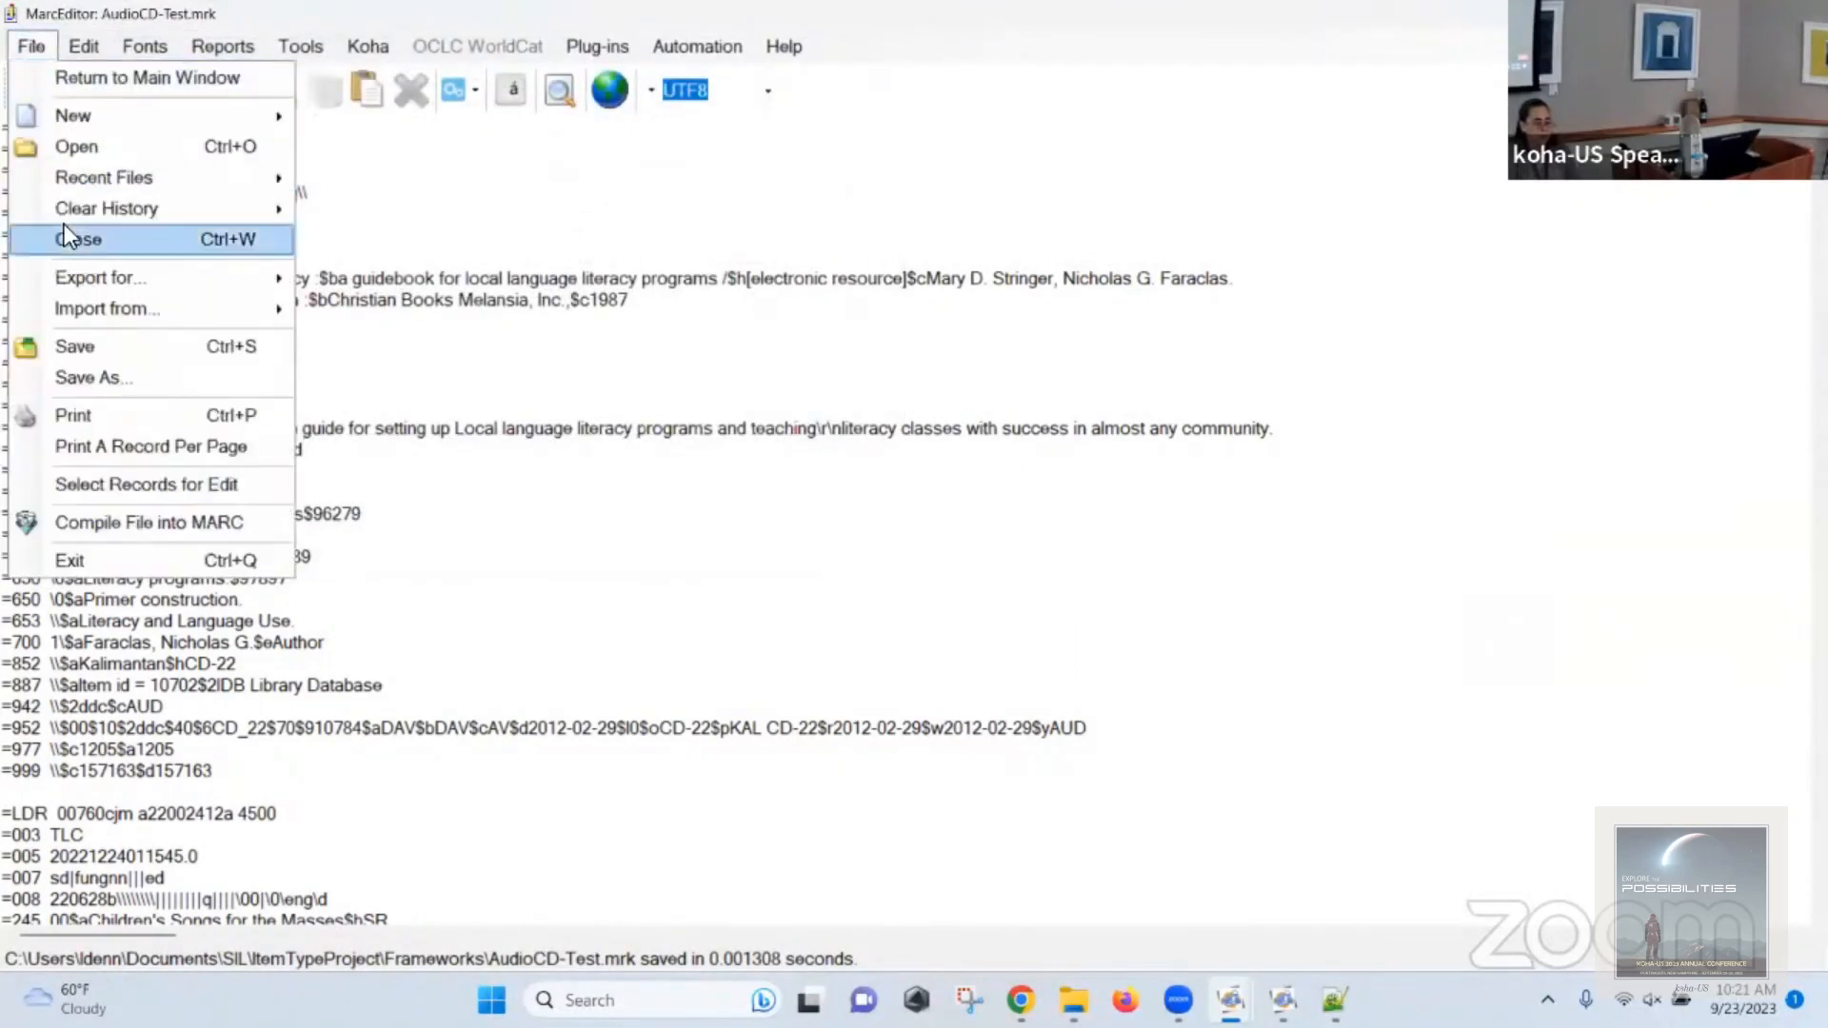
{"action": "left_click", "coordinate": [139, 484]}
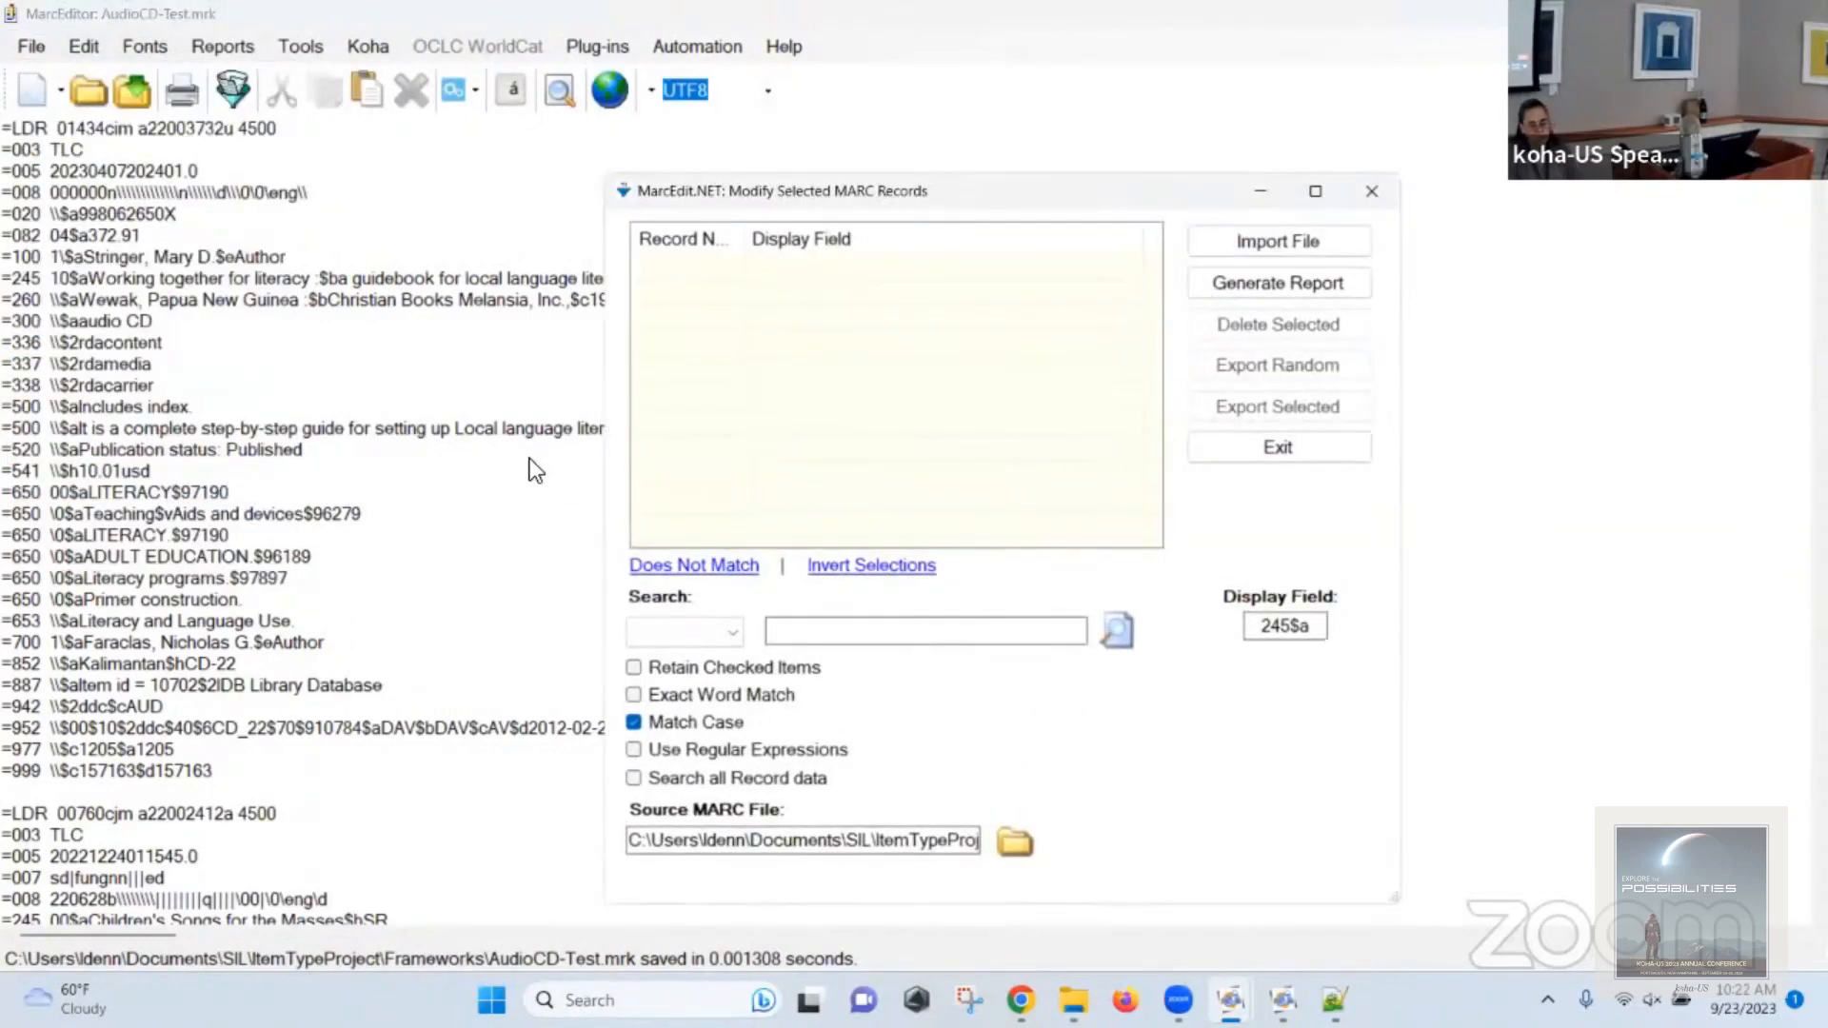
{"action": "left_click_drag", "start_coordinate": [1322, 628], "coordinate": [959, 631]}
{"action": "type", "text": "001"}
{"action": "left_click", "coordinate": [1312, 244]}
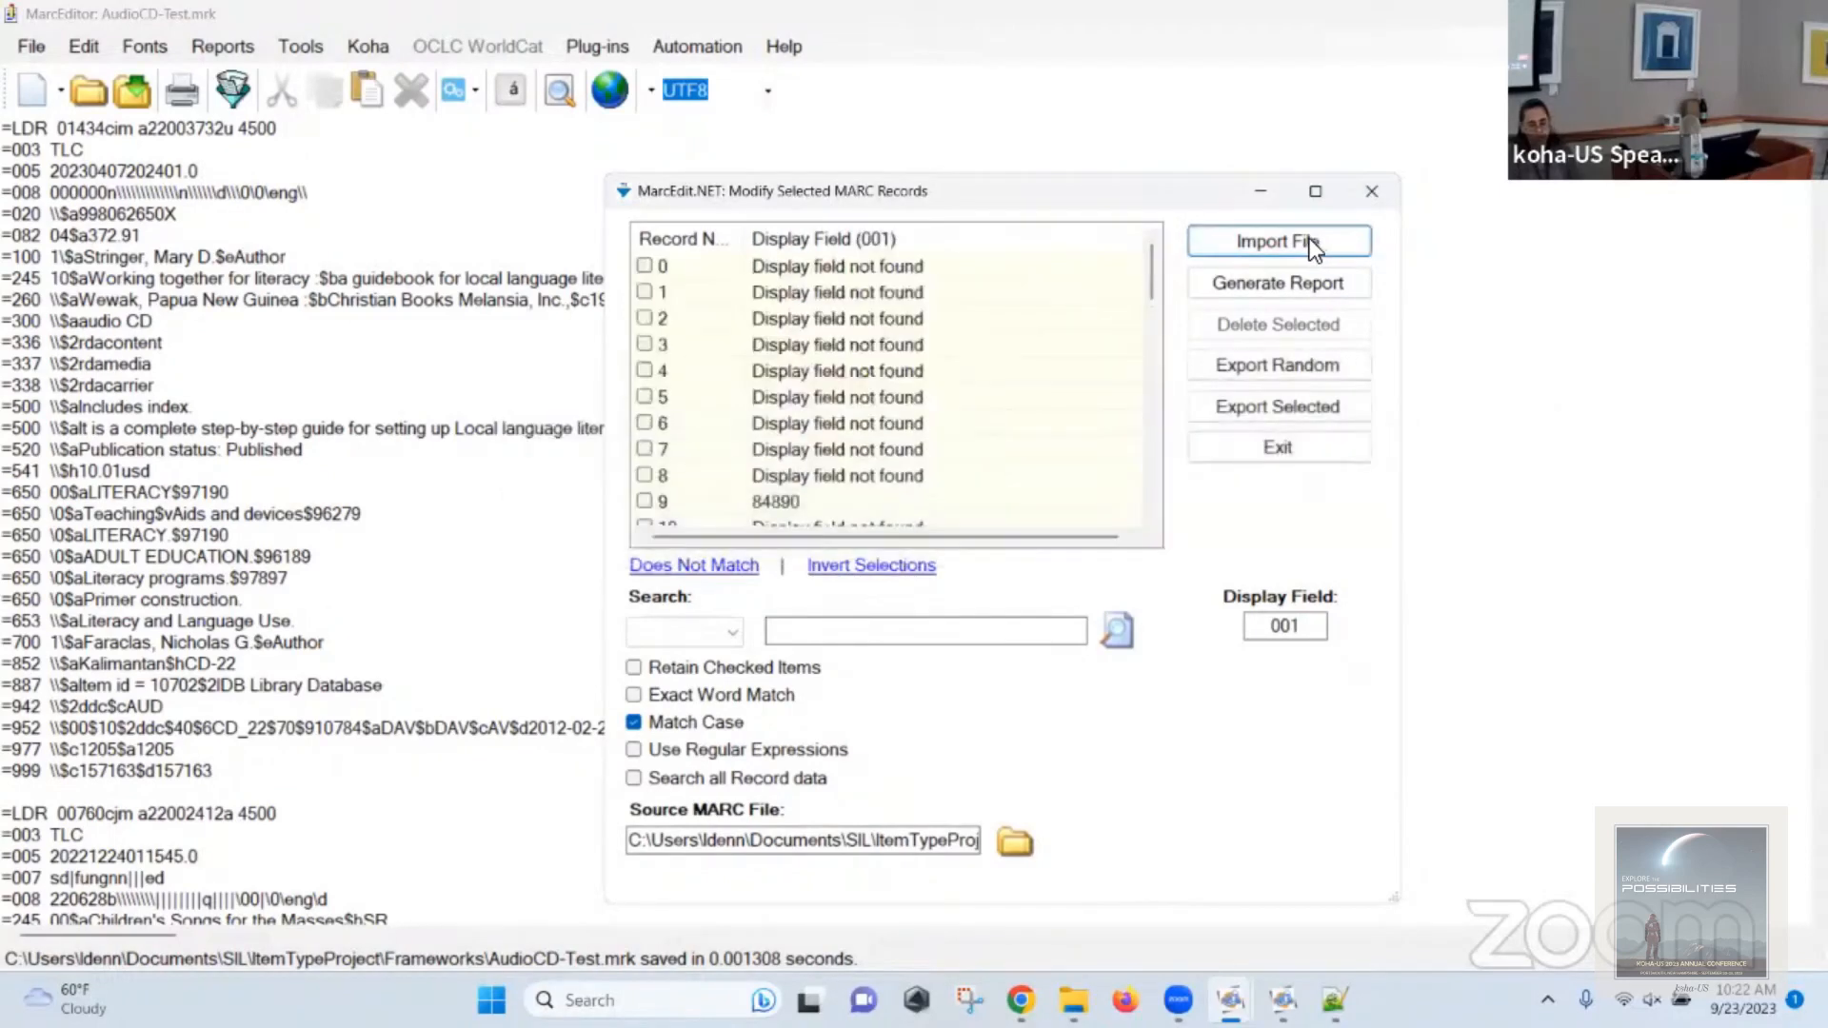
Select the records that have no 001 field using Does Not Match and extract them for editing.
{"action": "left_click", "coordinate": [714, 568]}
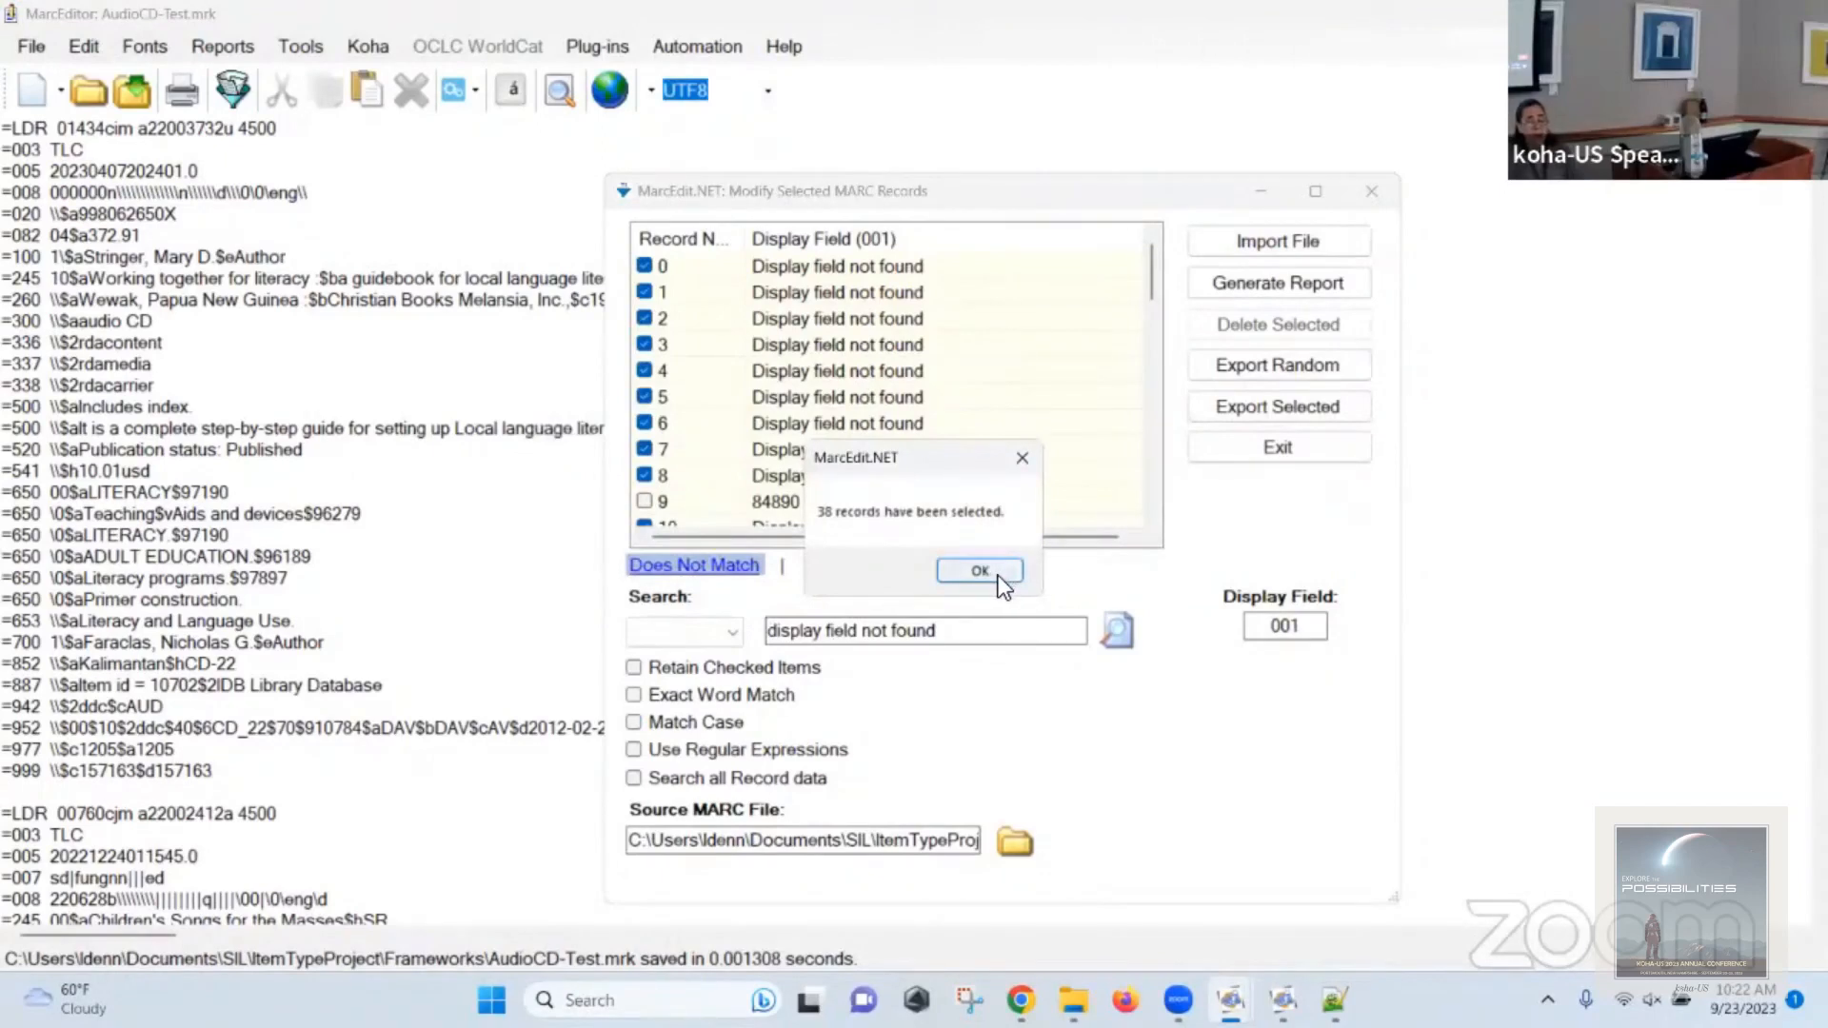
{"action": "left_click", "coordinate": [981, 571]}
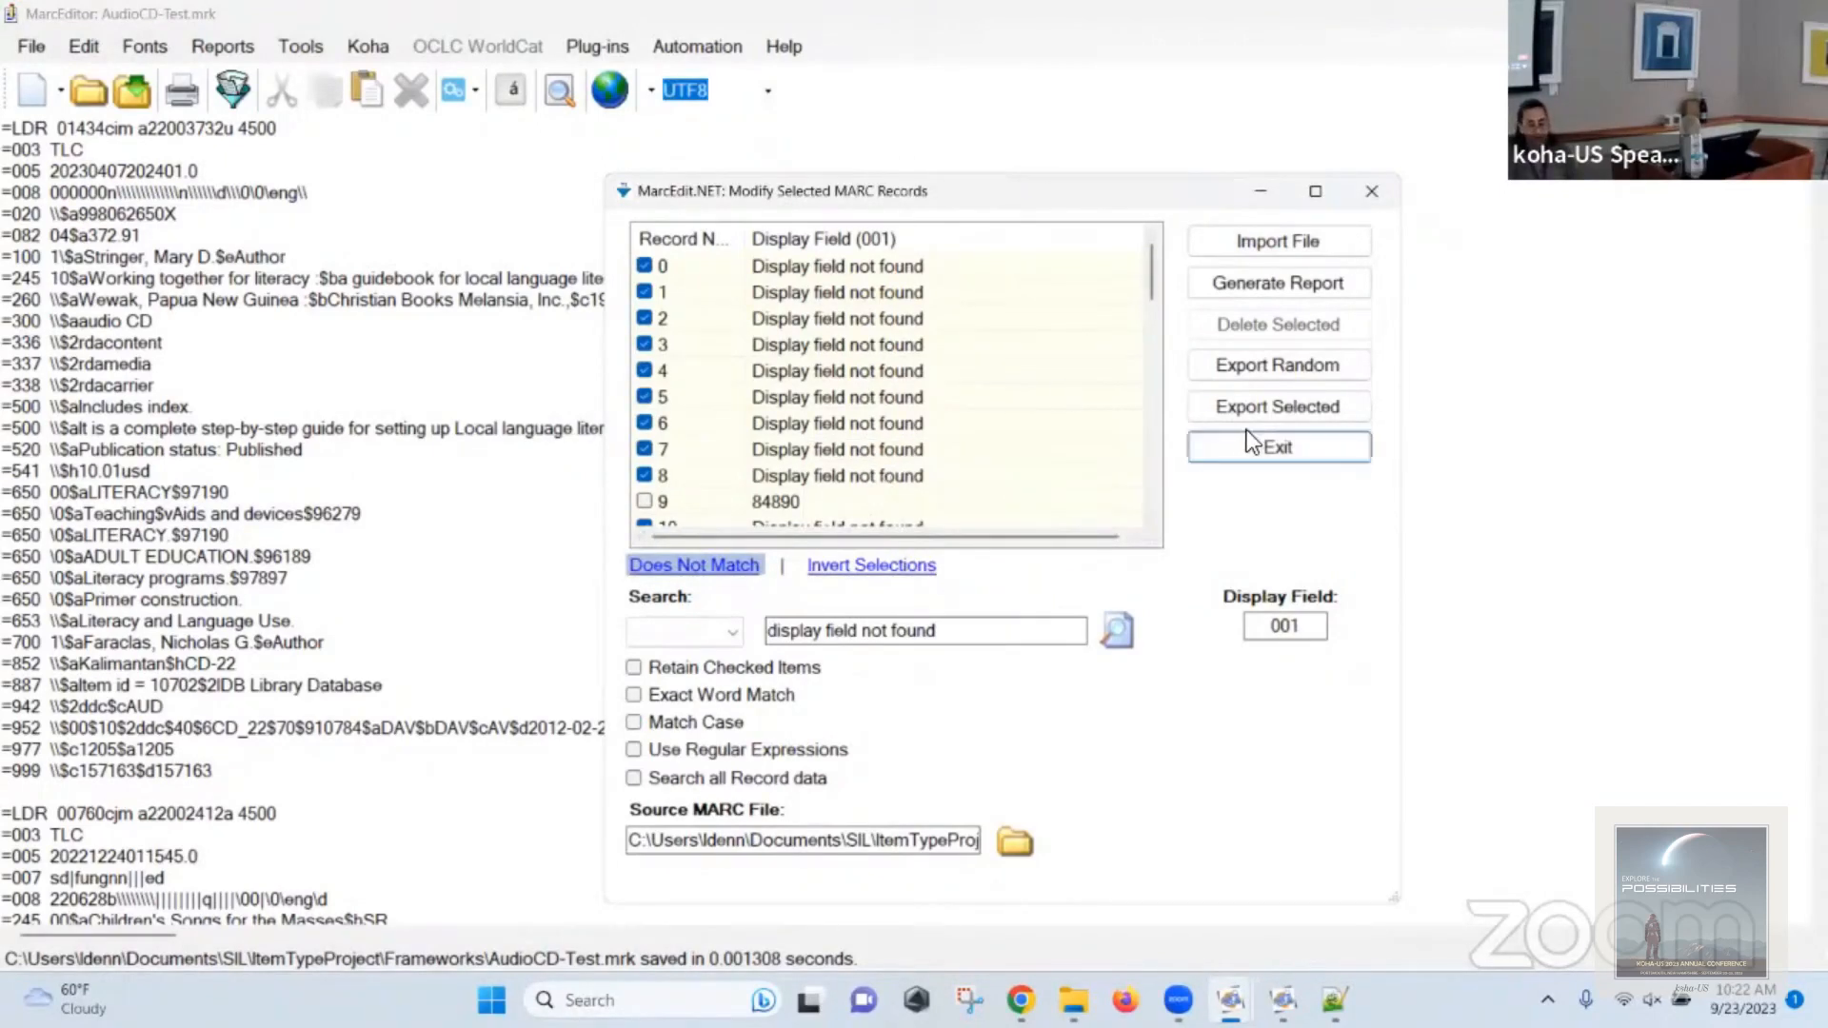
{"action": "left_click", "coordinate": [1260, 409]}
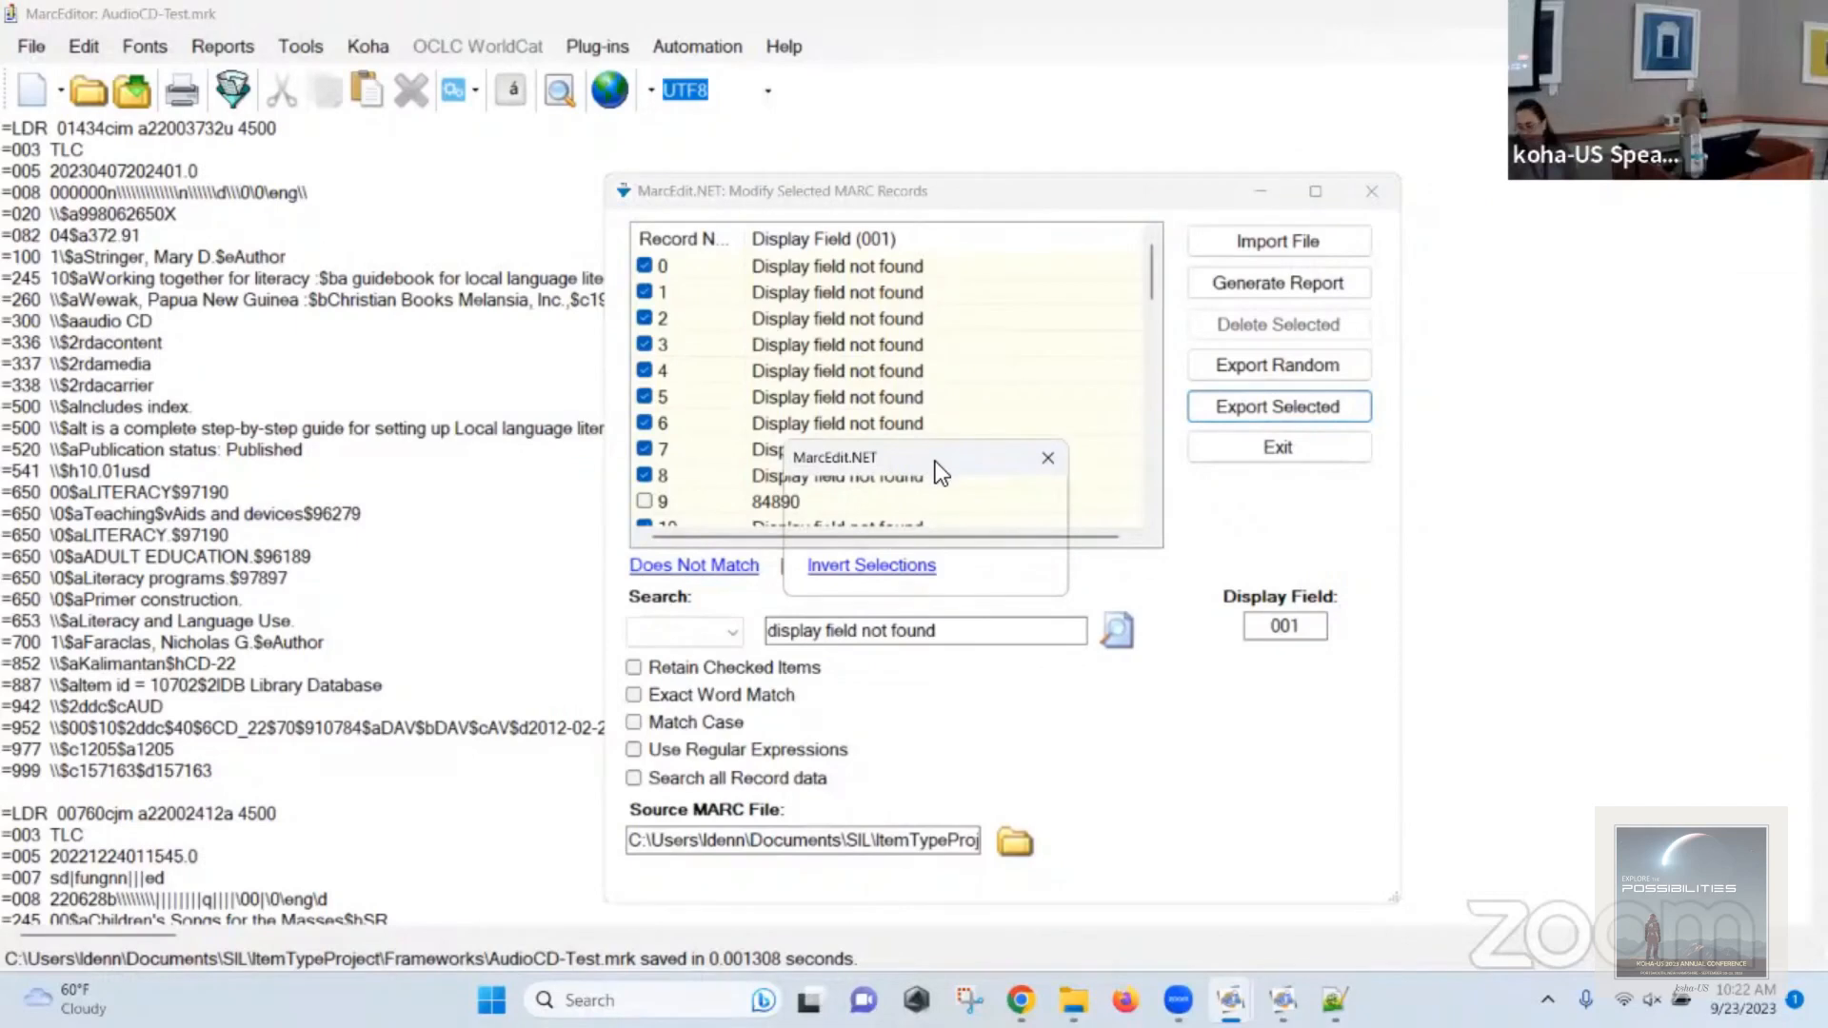
{"action": "left_click_drag", "start_coordinate": [935, 466], "coordinate": [991, 419]}
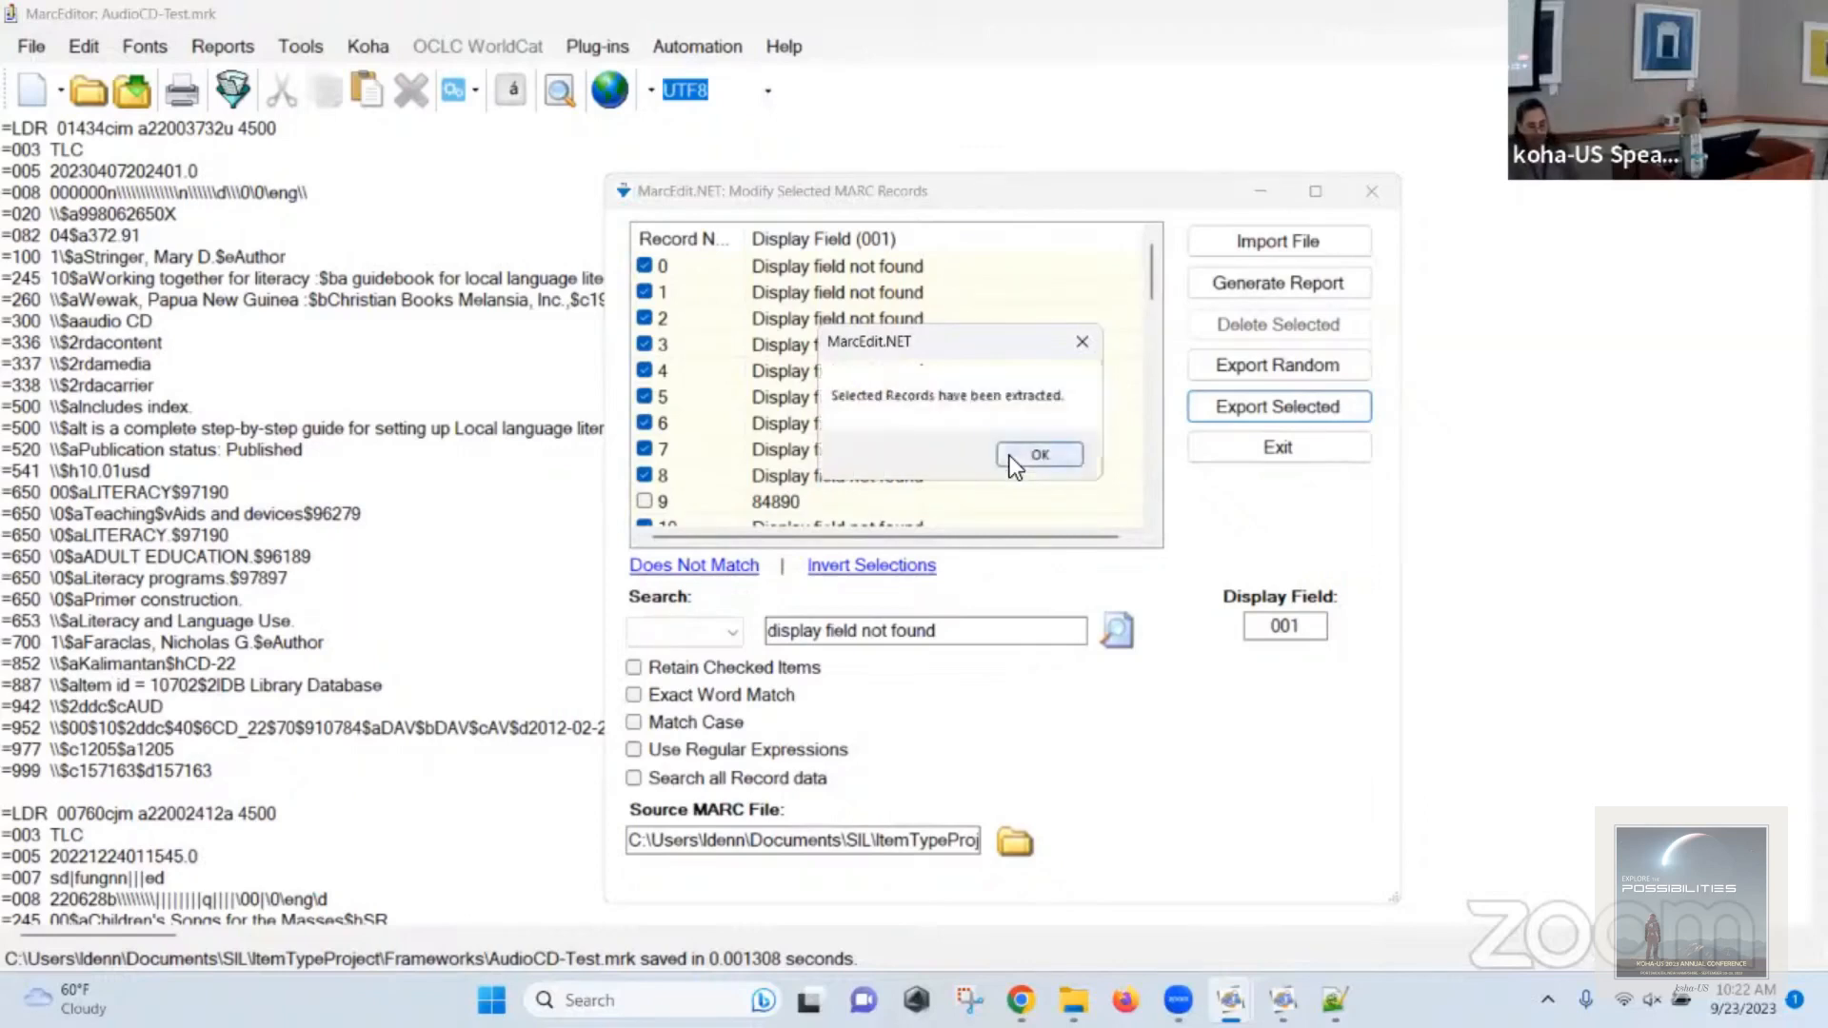
{"action": "left_click", "coordinate": [1017, 457]}
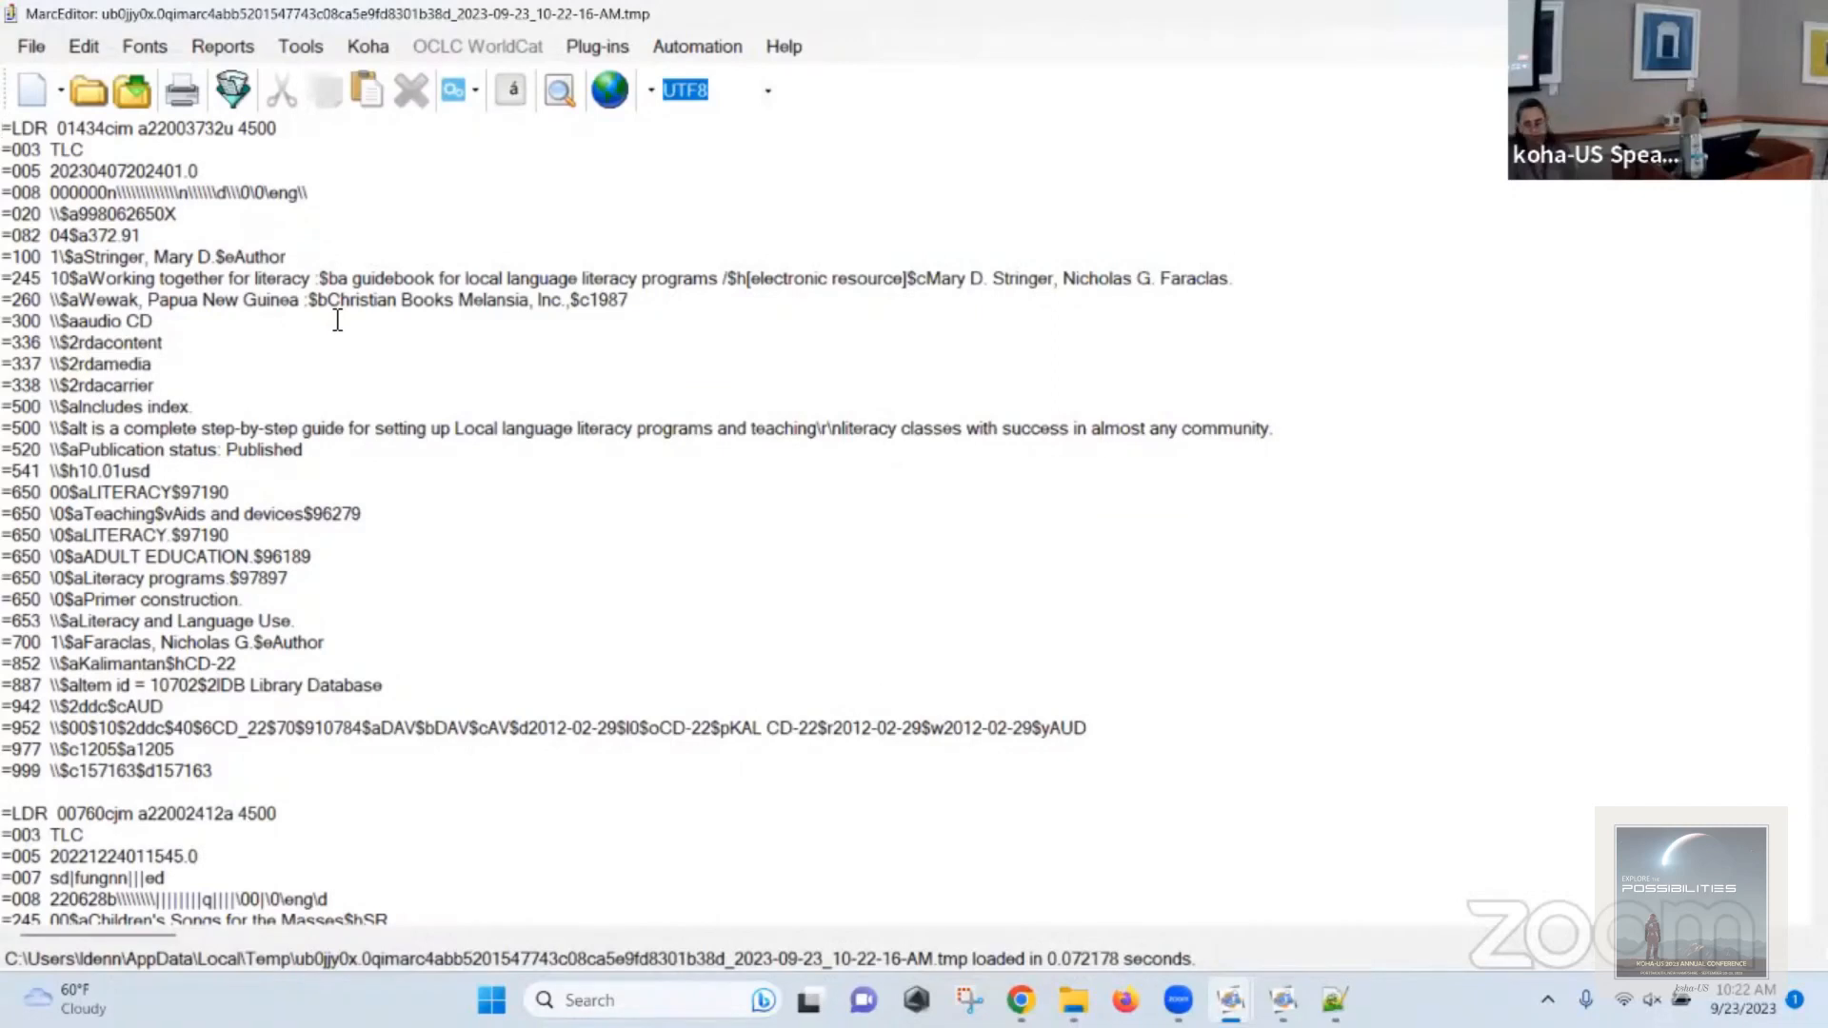
Set up a Swap Field operation from field 999 subfield c to field 001 with Copy Source enabled.
{"action": "left_click", "coordinate": [32, 50]}
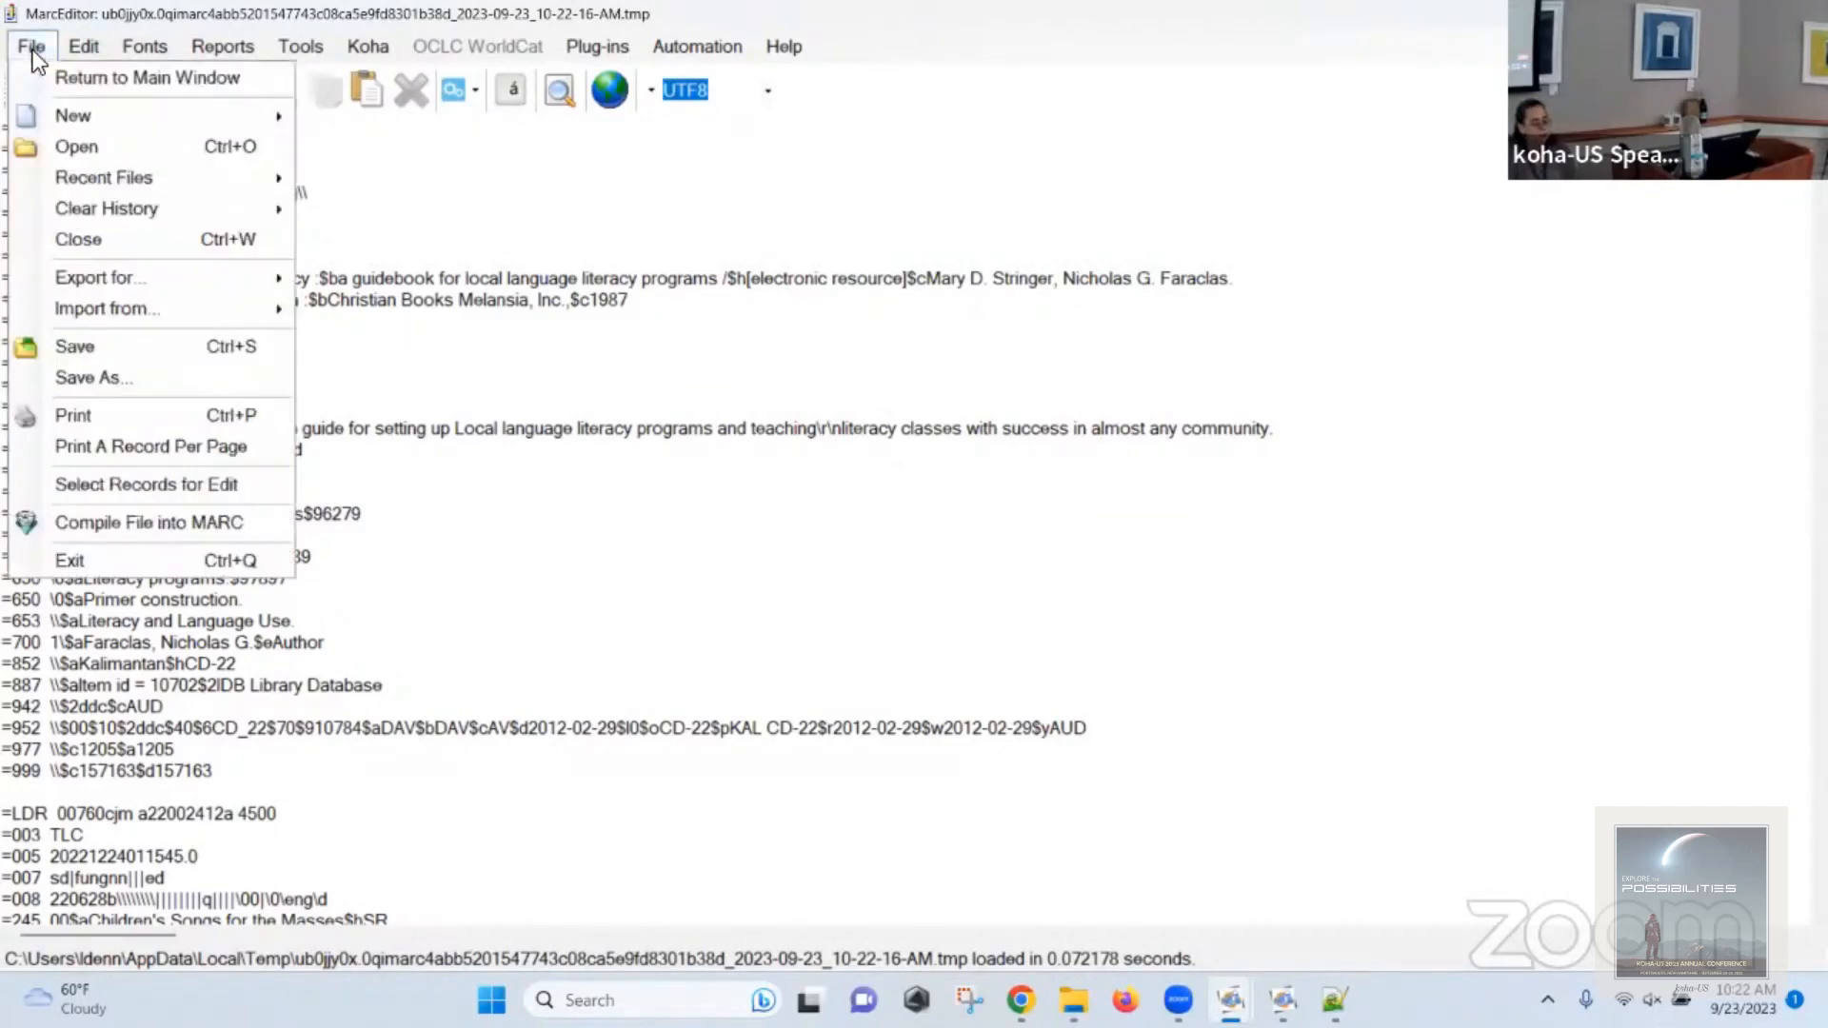
{"action": "left_click", "coordinate": [101, 49]}
{"action": "left_click", "coordinate": [300, 48]}
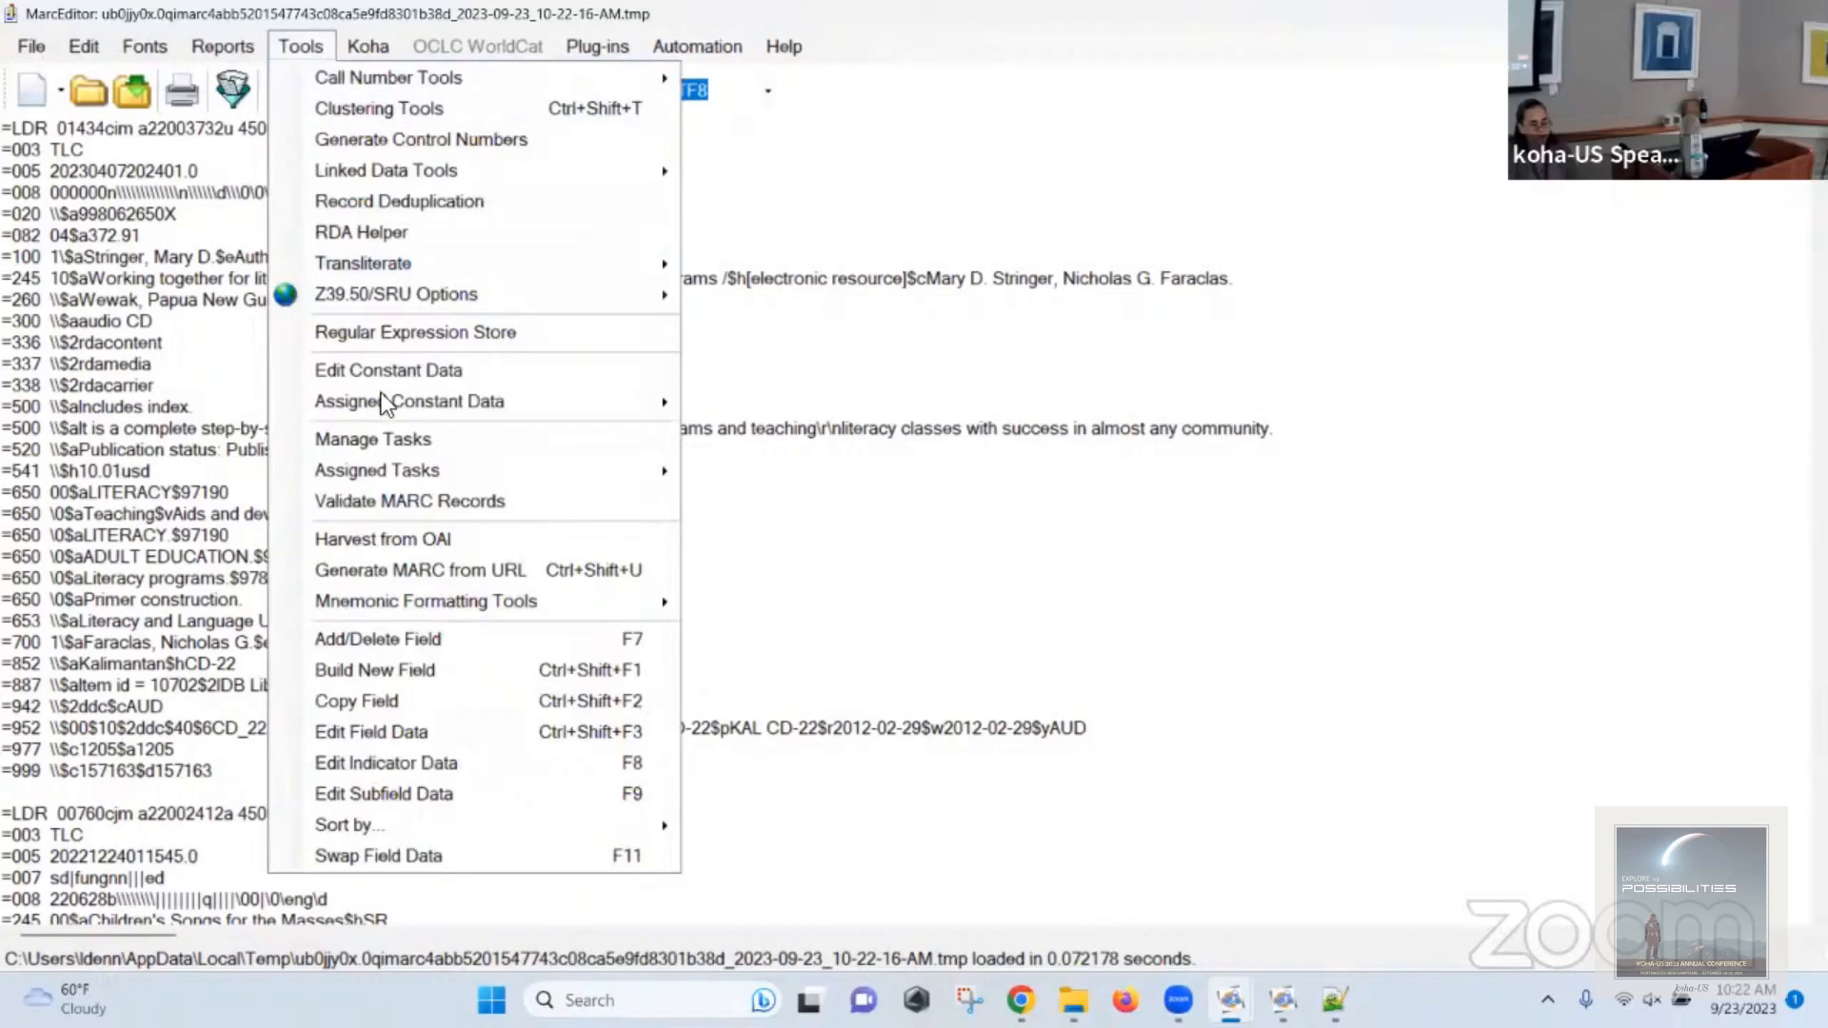
{"action": "left_click", "coordinate": [433, 859]}
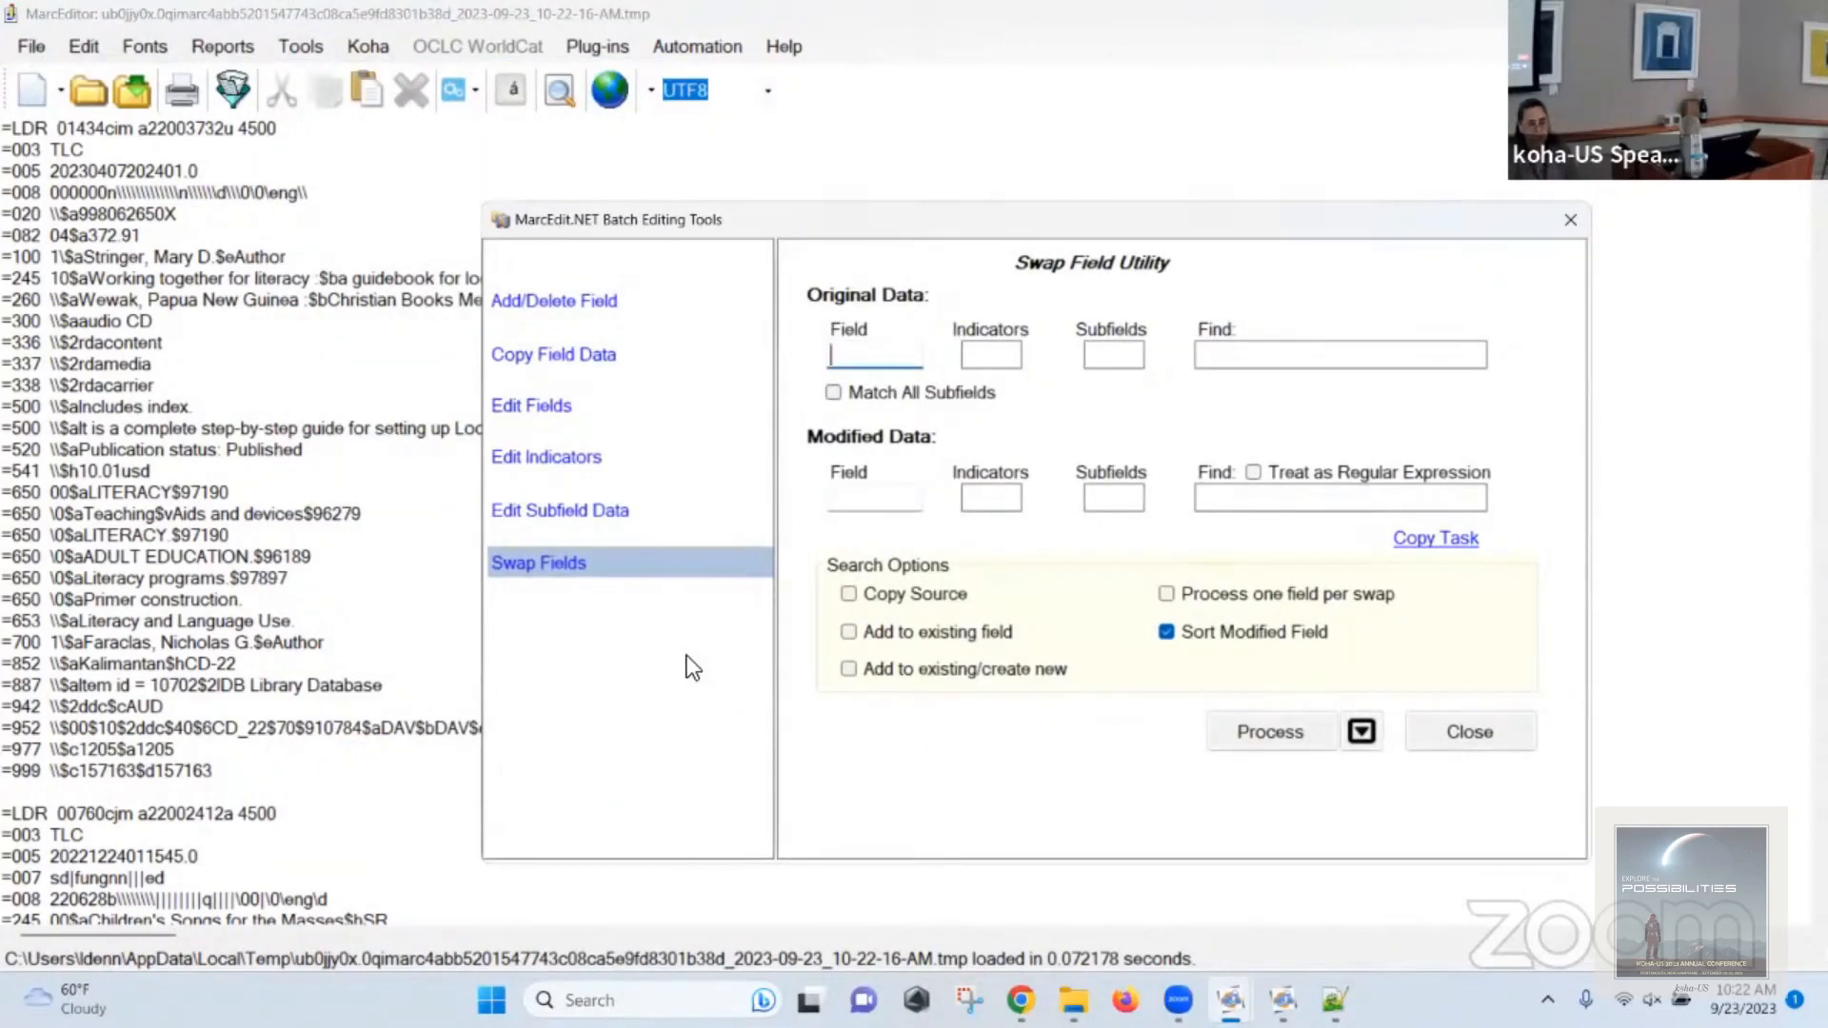
{"action": "type", "text": "999"}
{"action": "key", "text": "Tab"}
{"action": "type", "text": "c"}
{"action": "left_click", "coordinate": [888, 505]}
{"action": "type", "text": "001"}
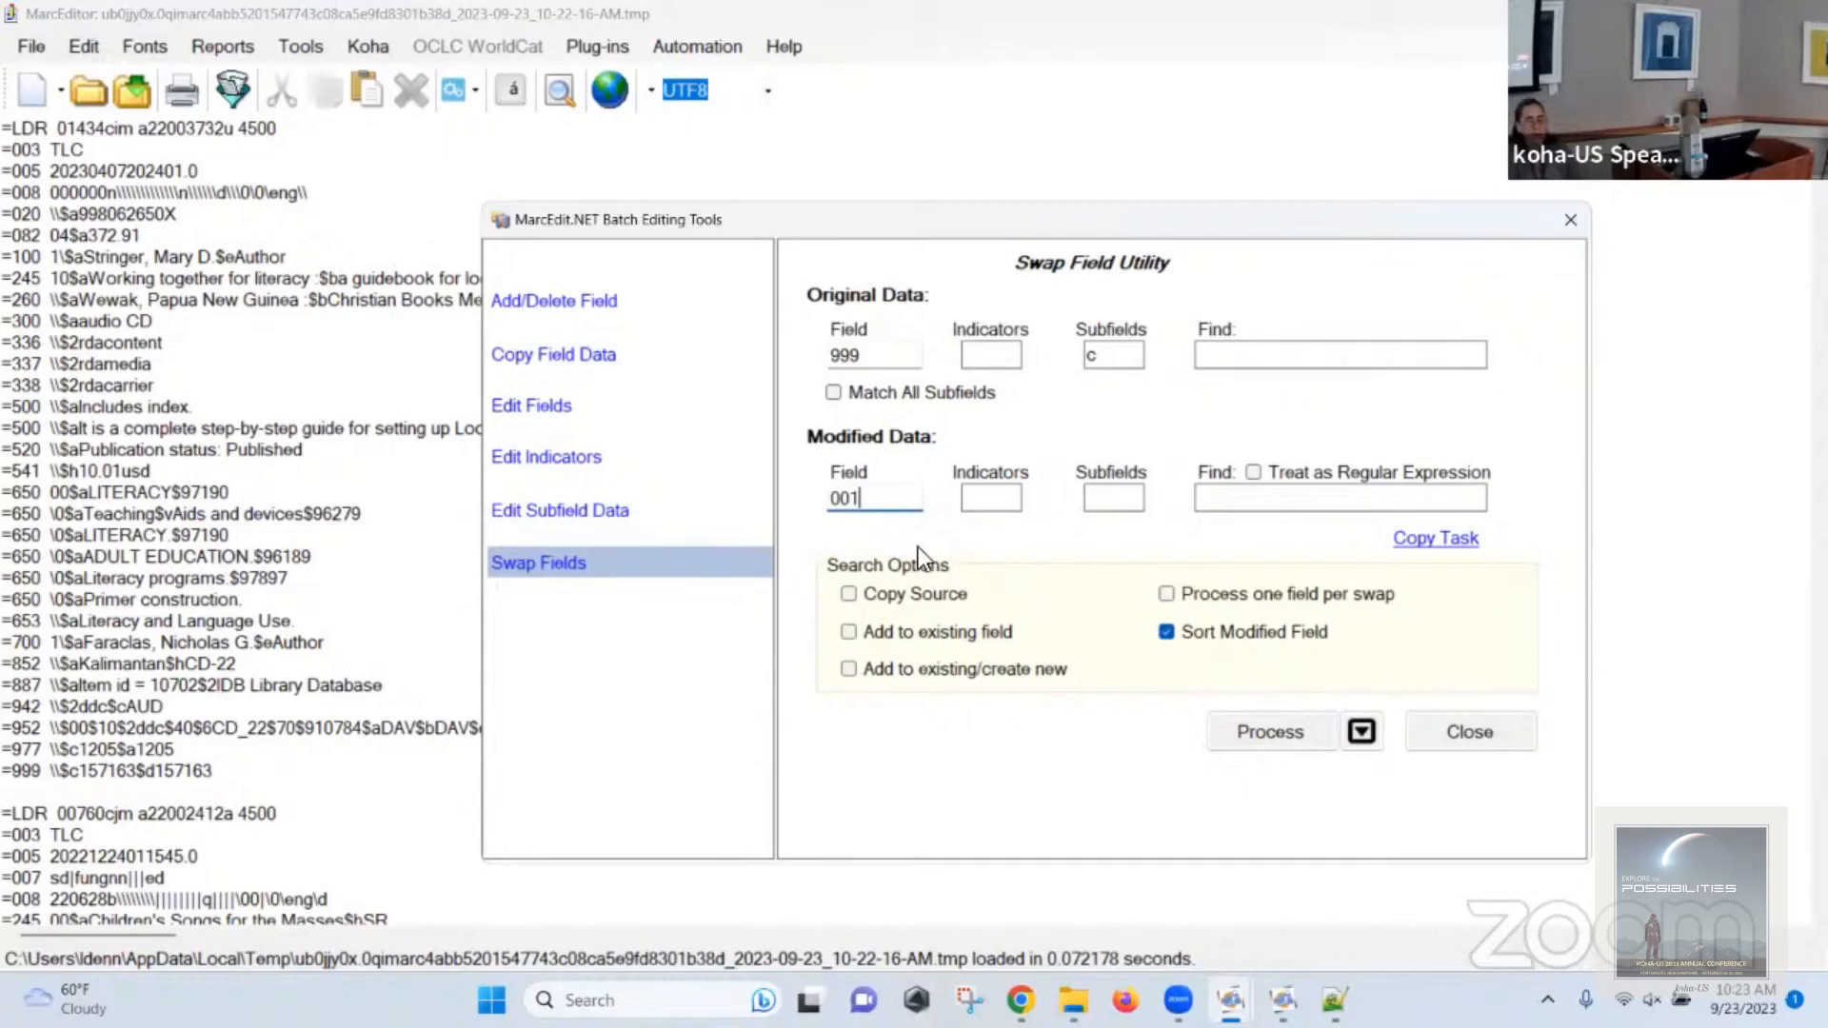
{"action": "left_click", "coordinate": [912, 596]}
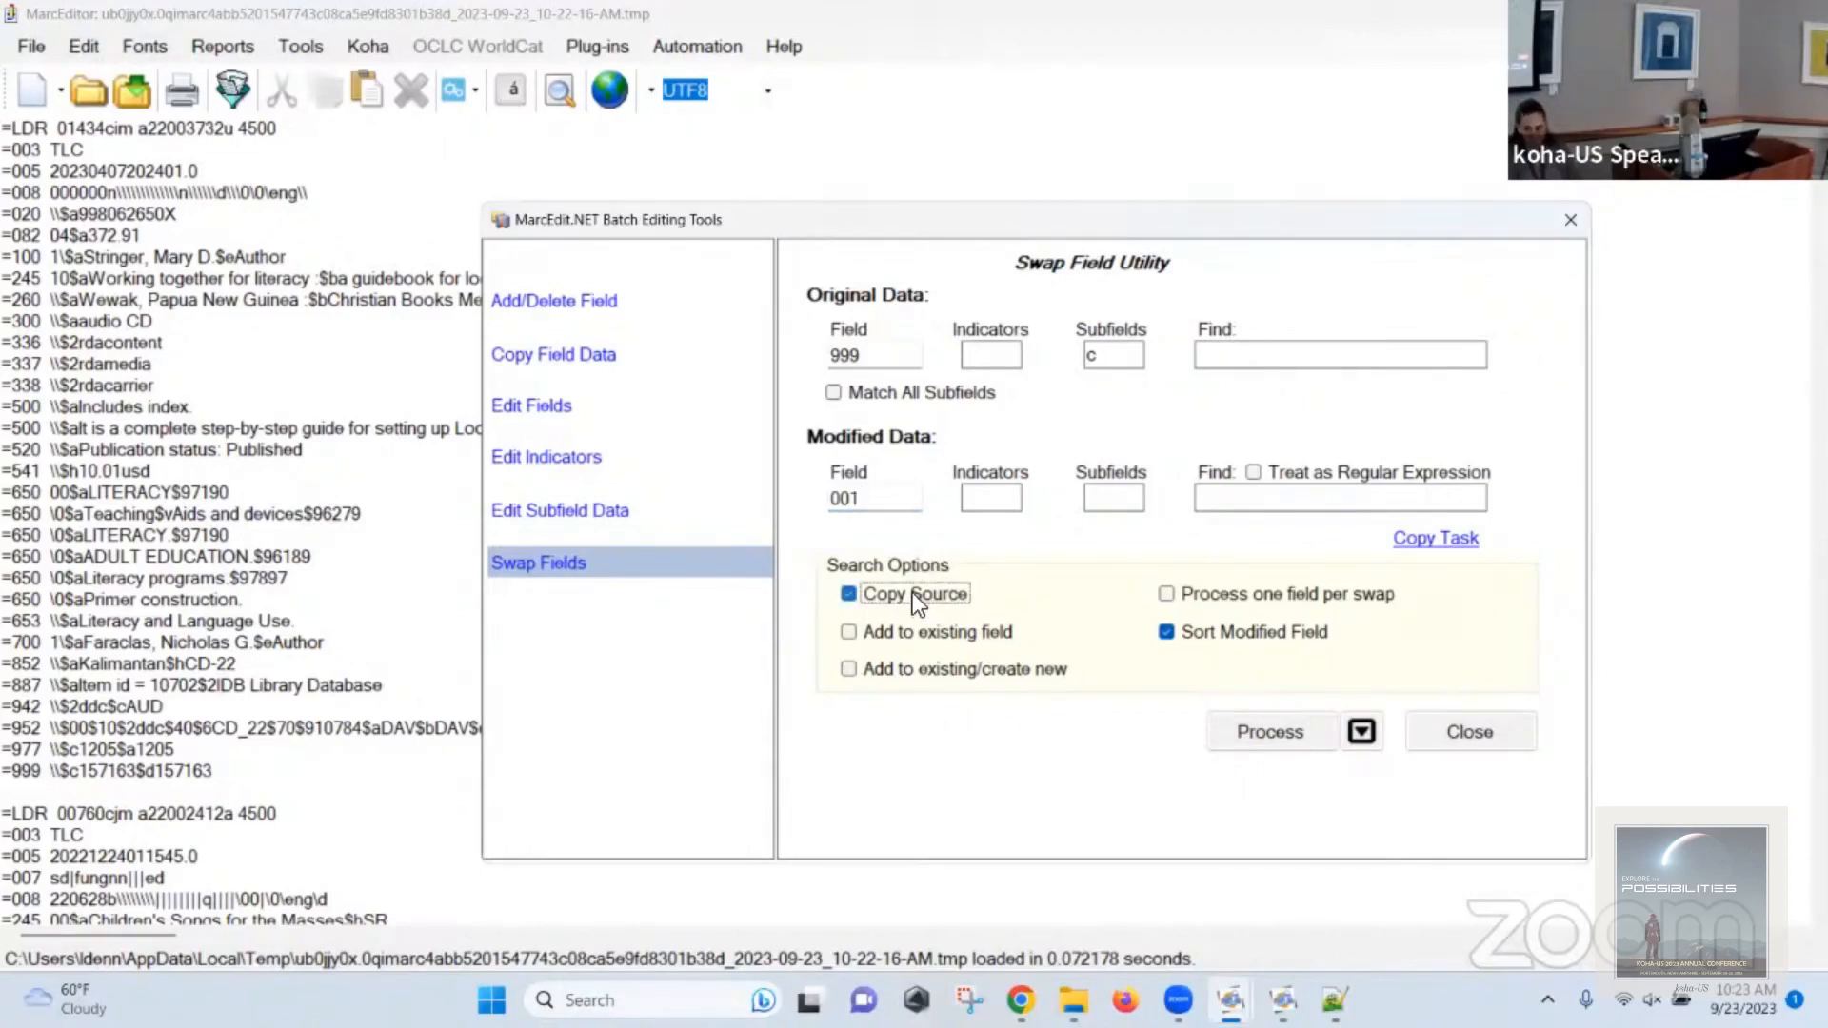
Process the field swap on the extracted records and close the batch editing tools.
{"action": "left_click", "coordinate": [89, 759]}
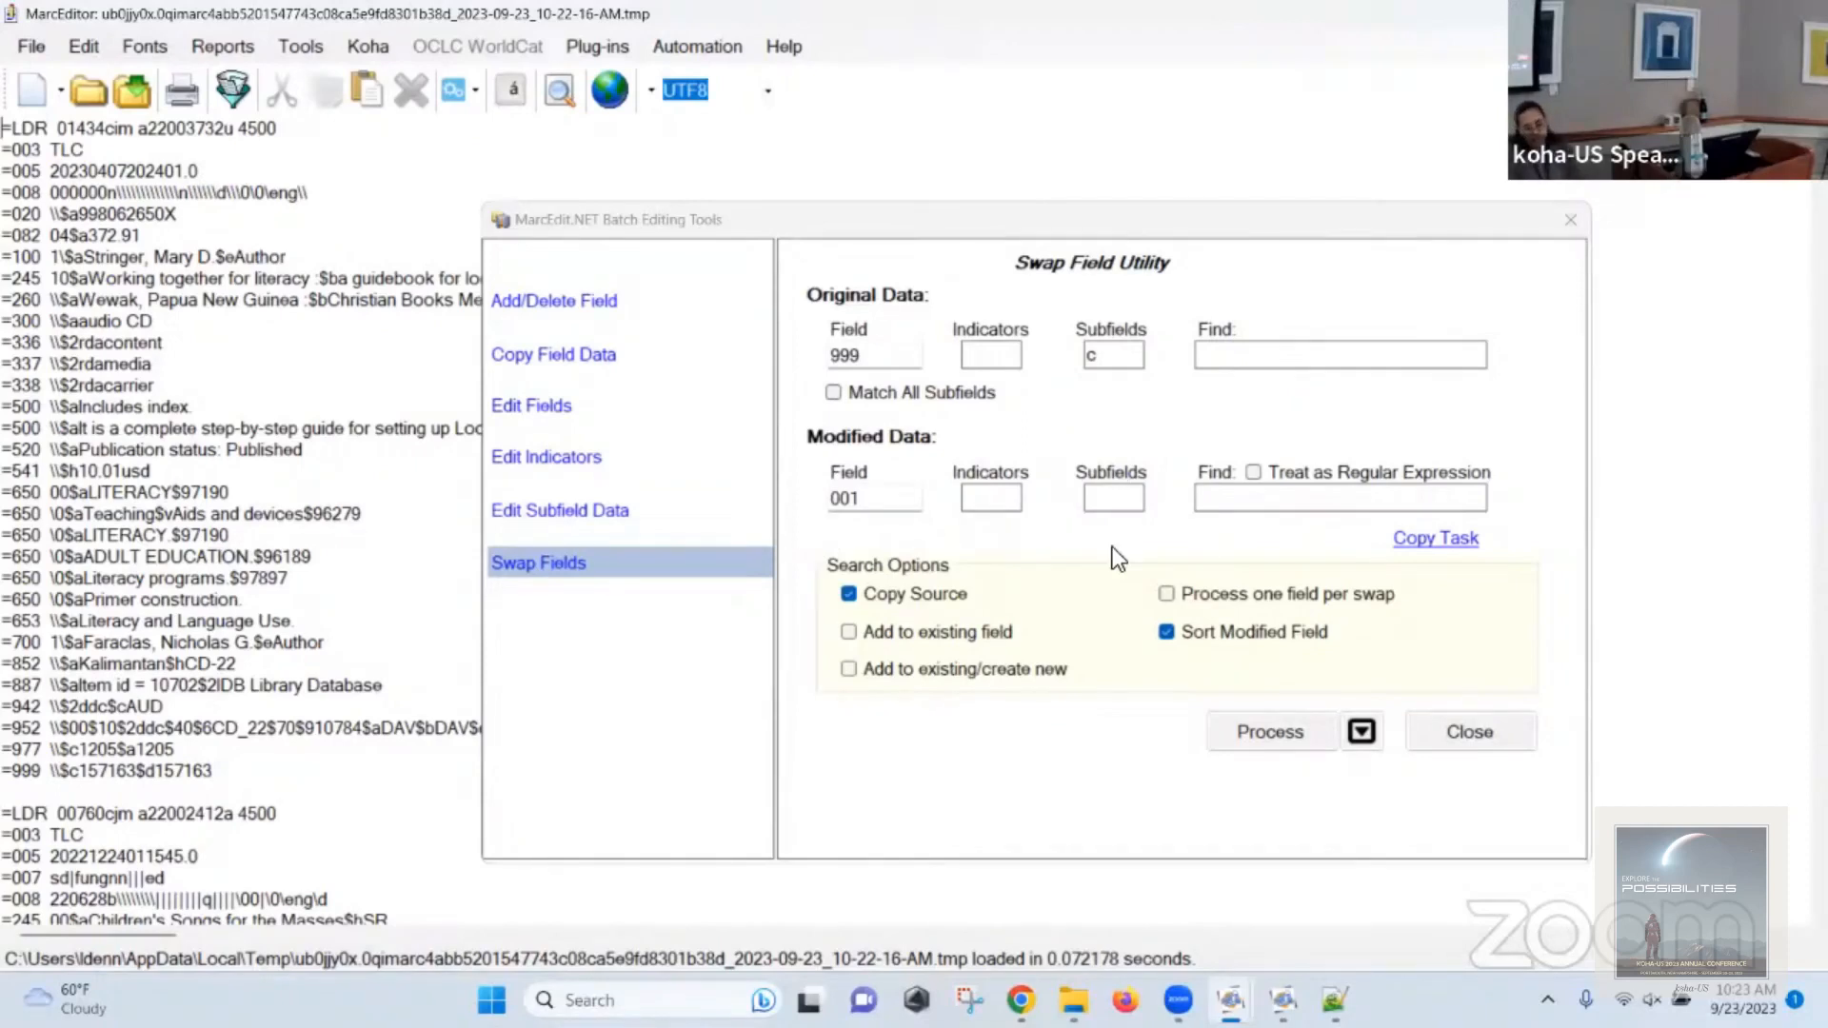
{"action": "left_click", "coordinate": [1281, 729]}
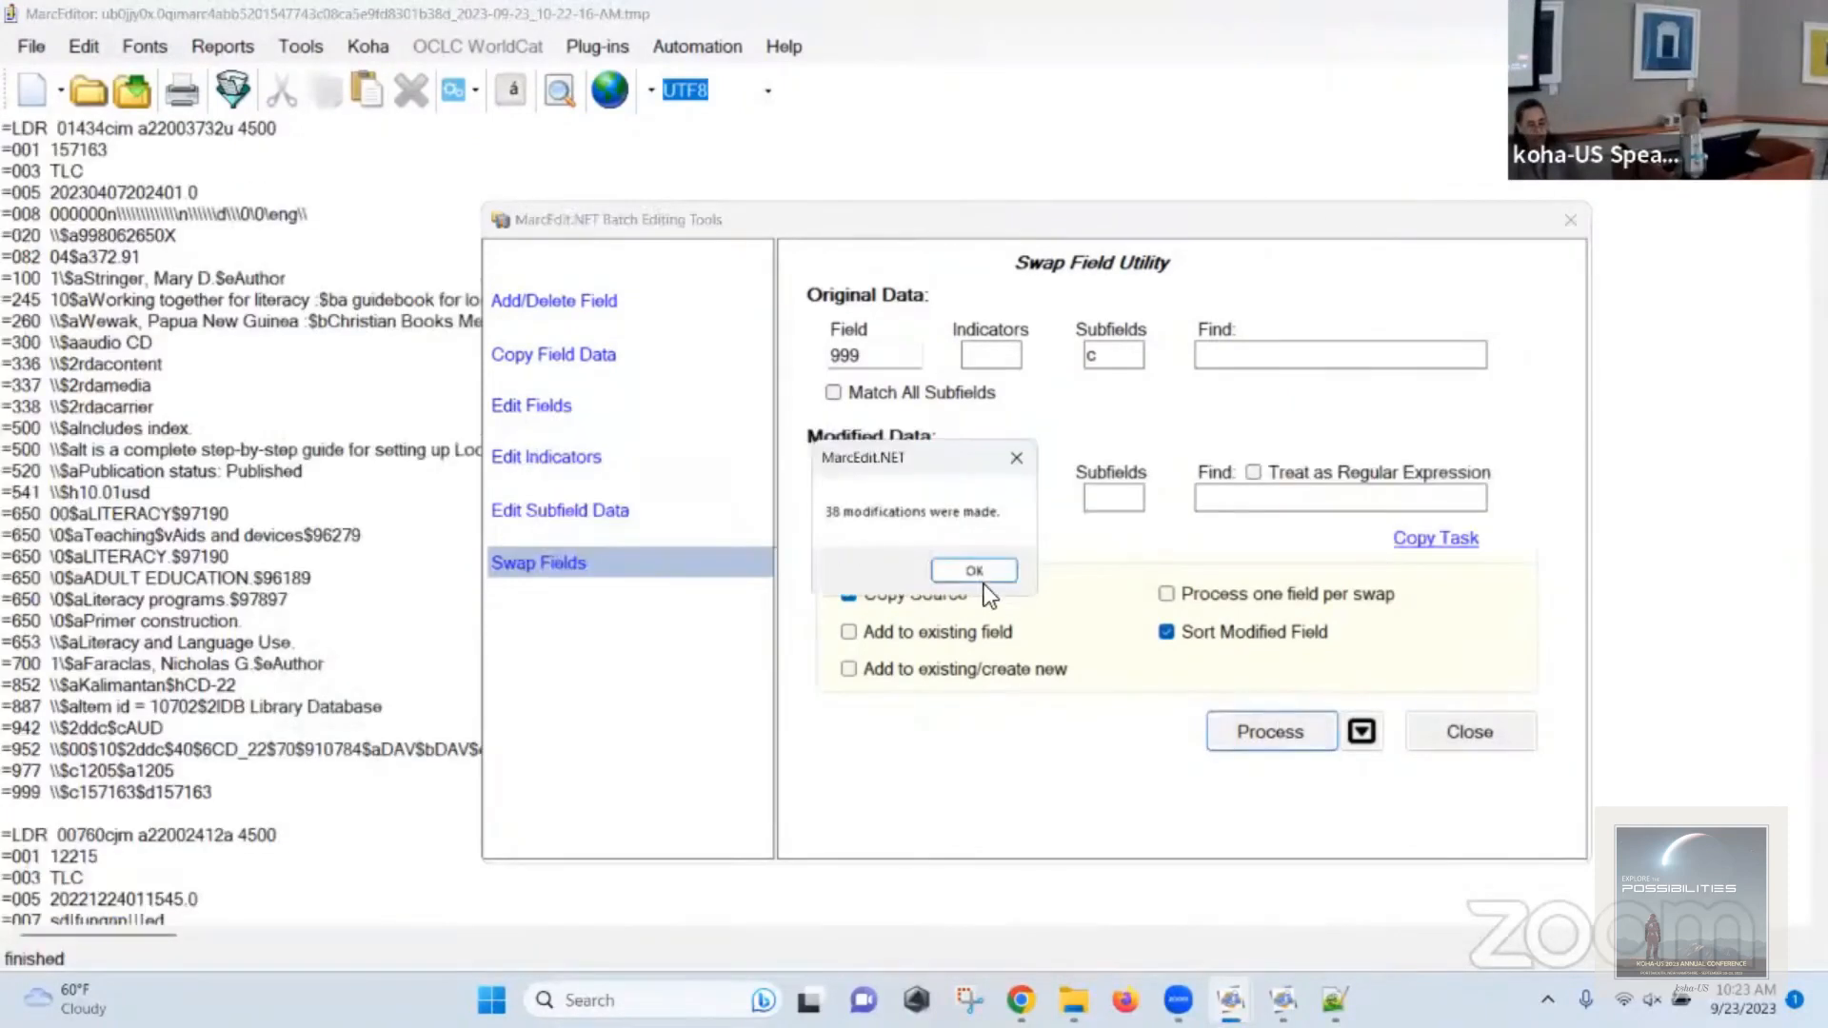
{"action": "left_click", "coordinate": [975, 571]}
{"action": "left_click", "coordinate": [1473, 735]}
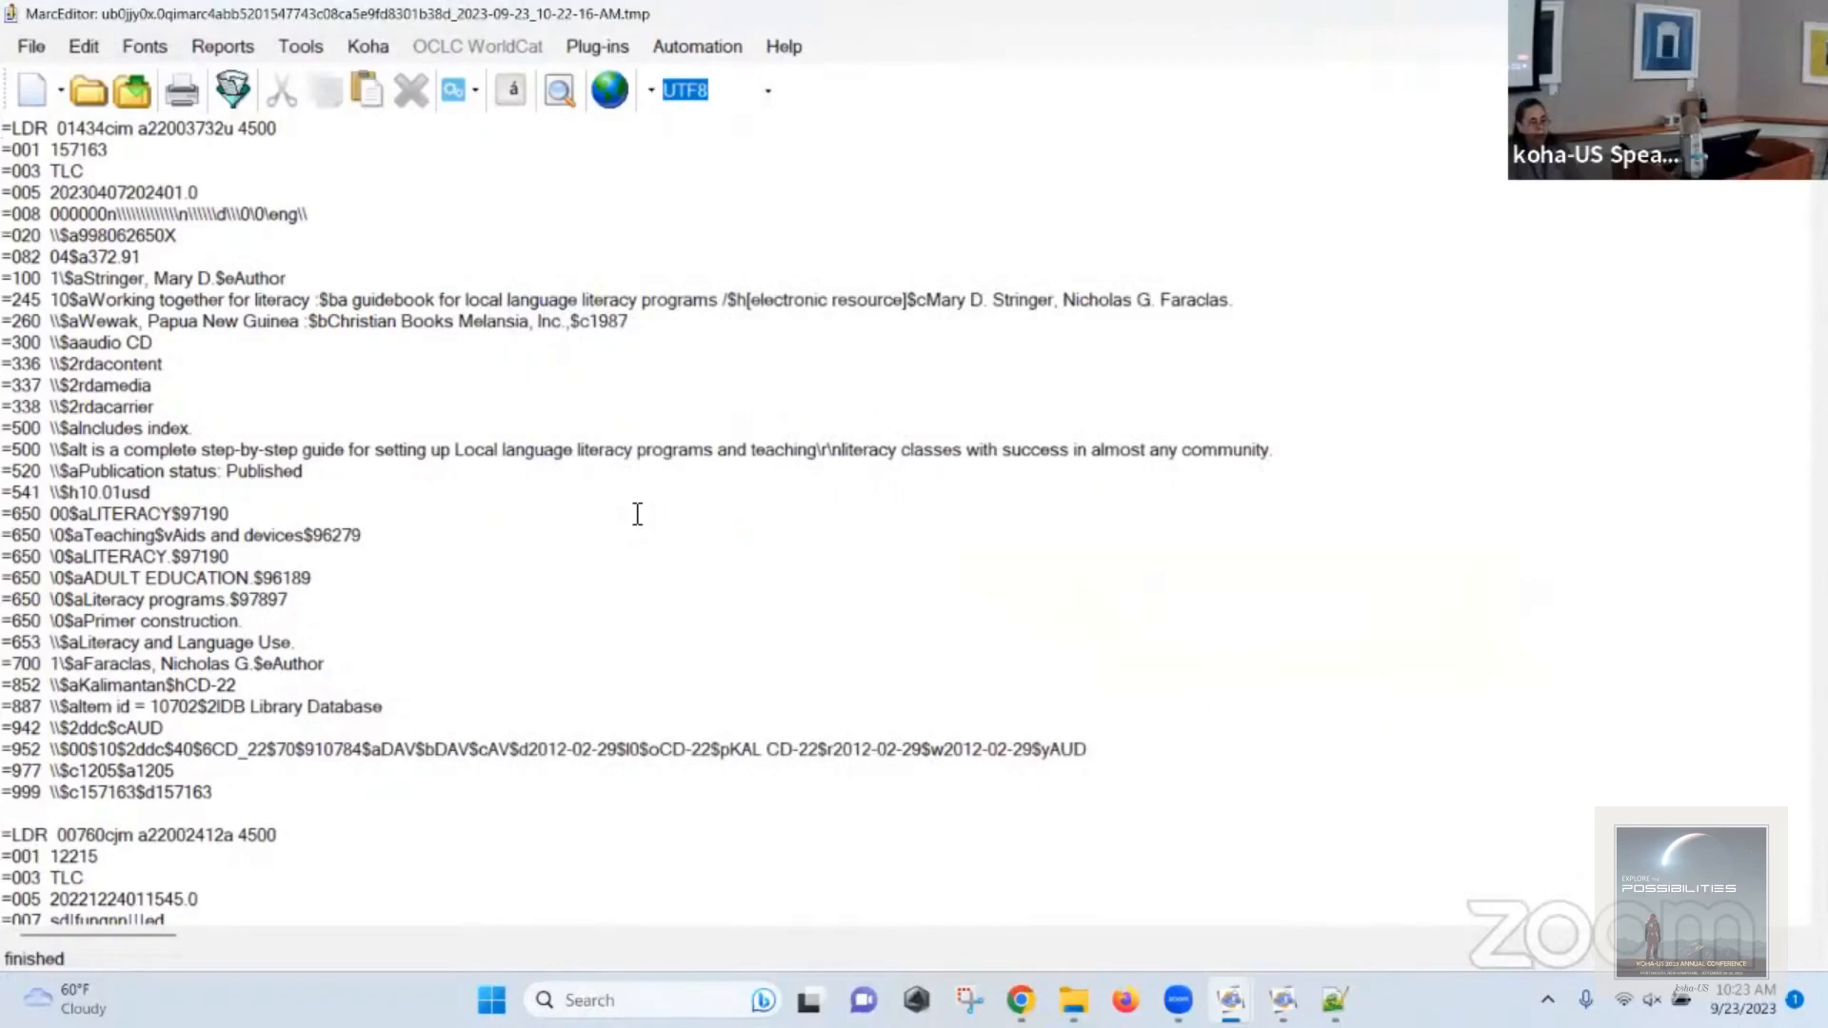
Compare the first record's 001 value with its 999 field and undo the field swap with Special Undo.
{"action": "double_click", "coordinate": [217, 792]}
{"action": "left_click", "coordinate": [115, 150]}
{"action": "double_click", "coordinate": [113, 149]}
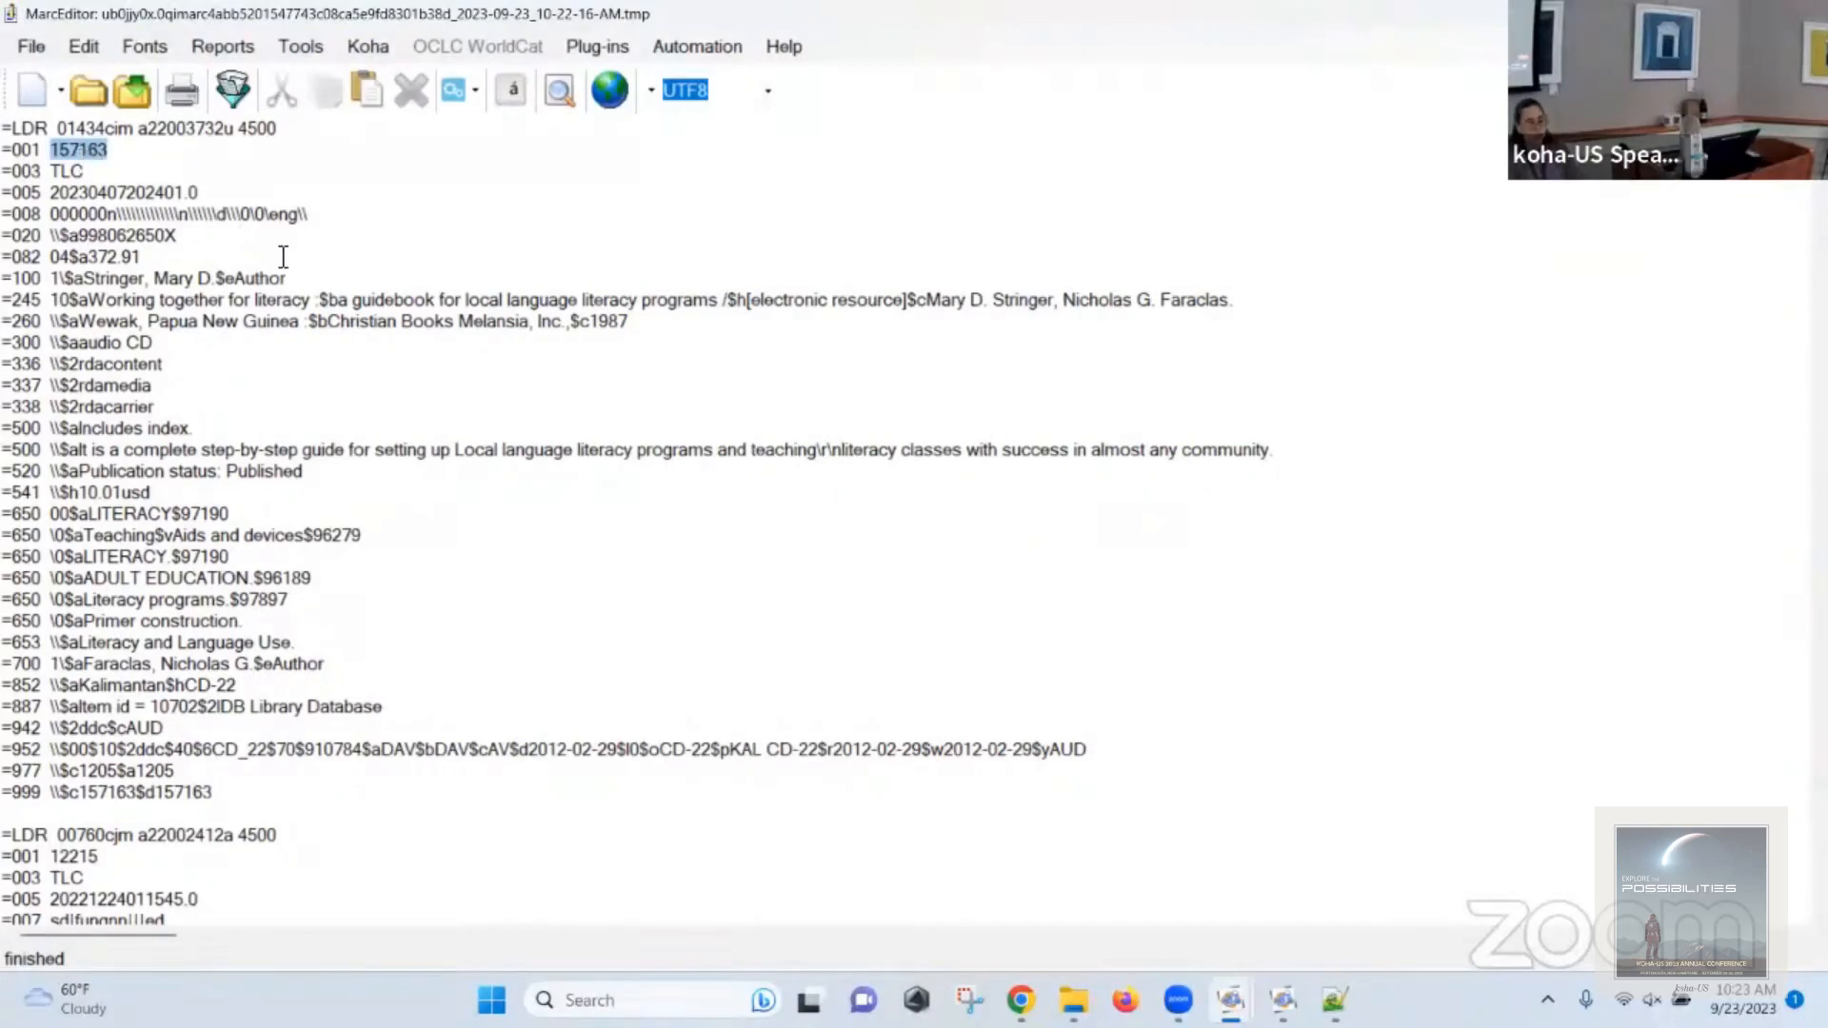
{"action": "left_click", "coordinate": [82, 47]}
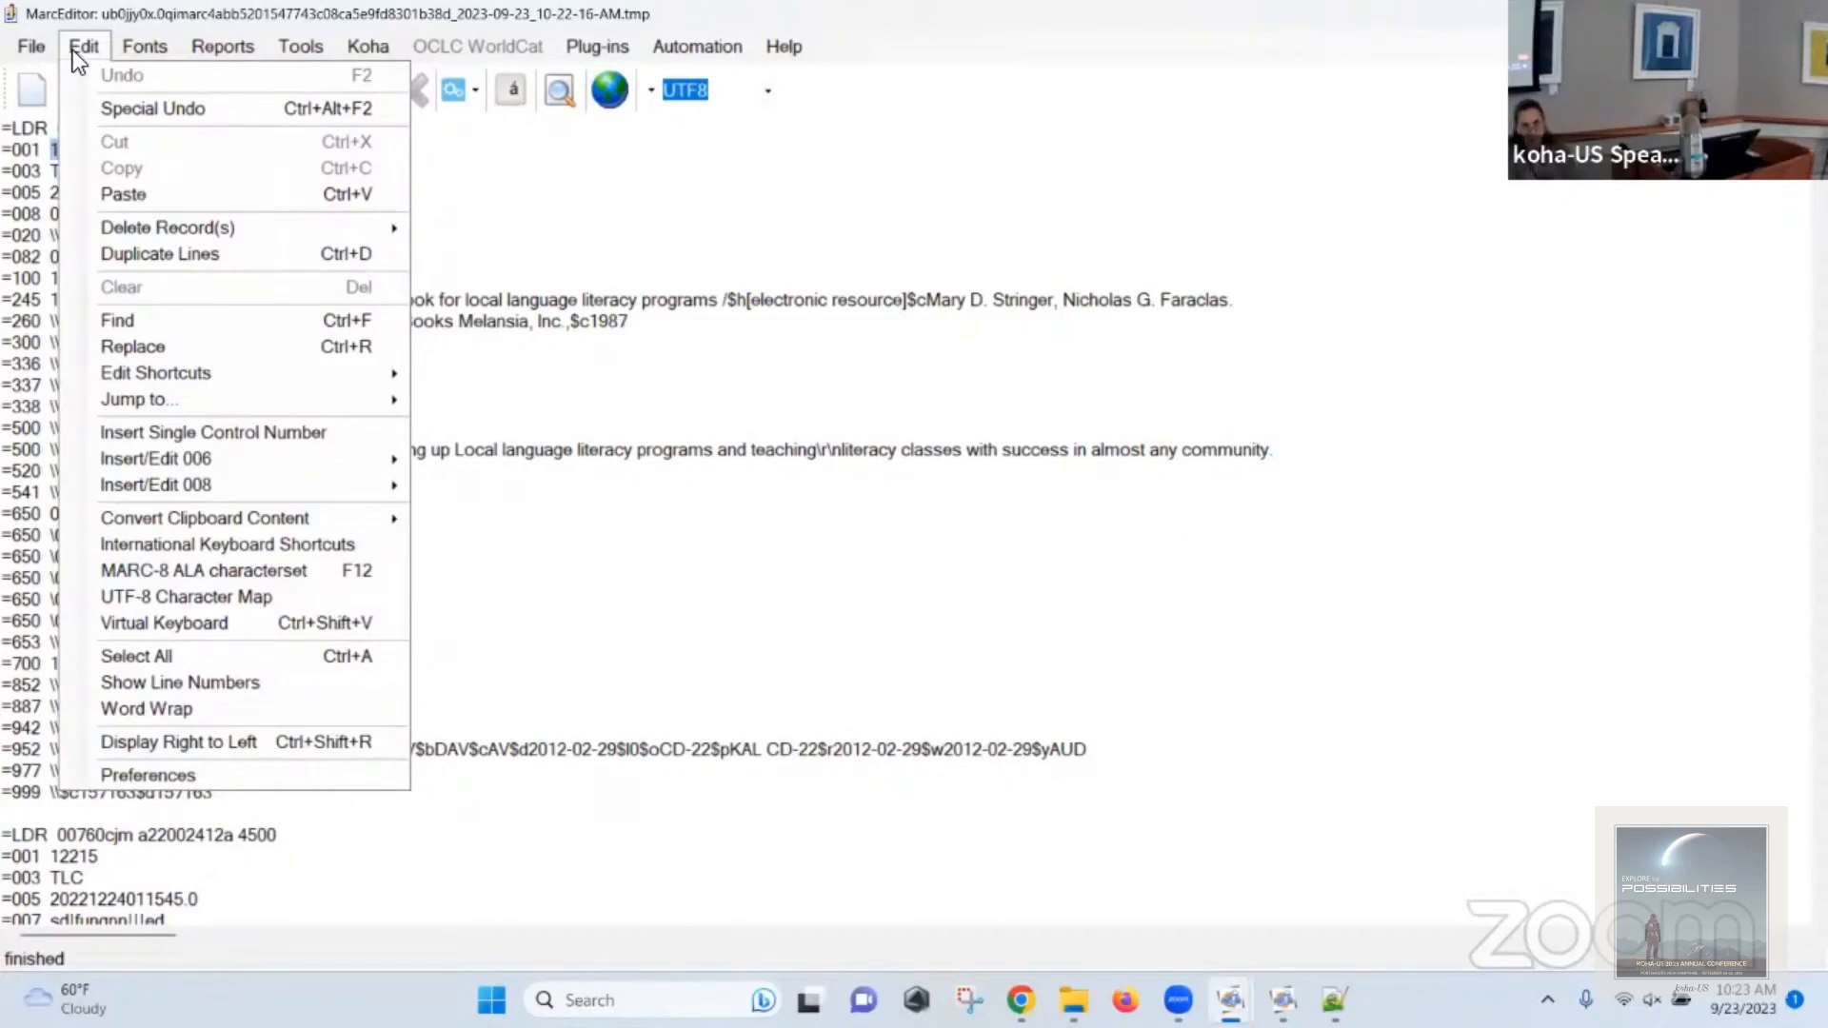
{"action": "left_click", "coordinate": [122, 107]}
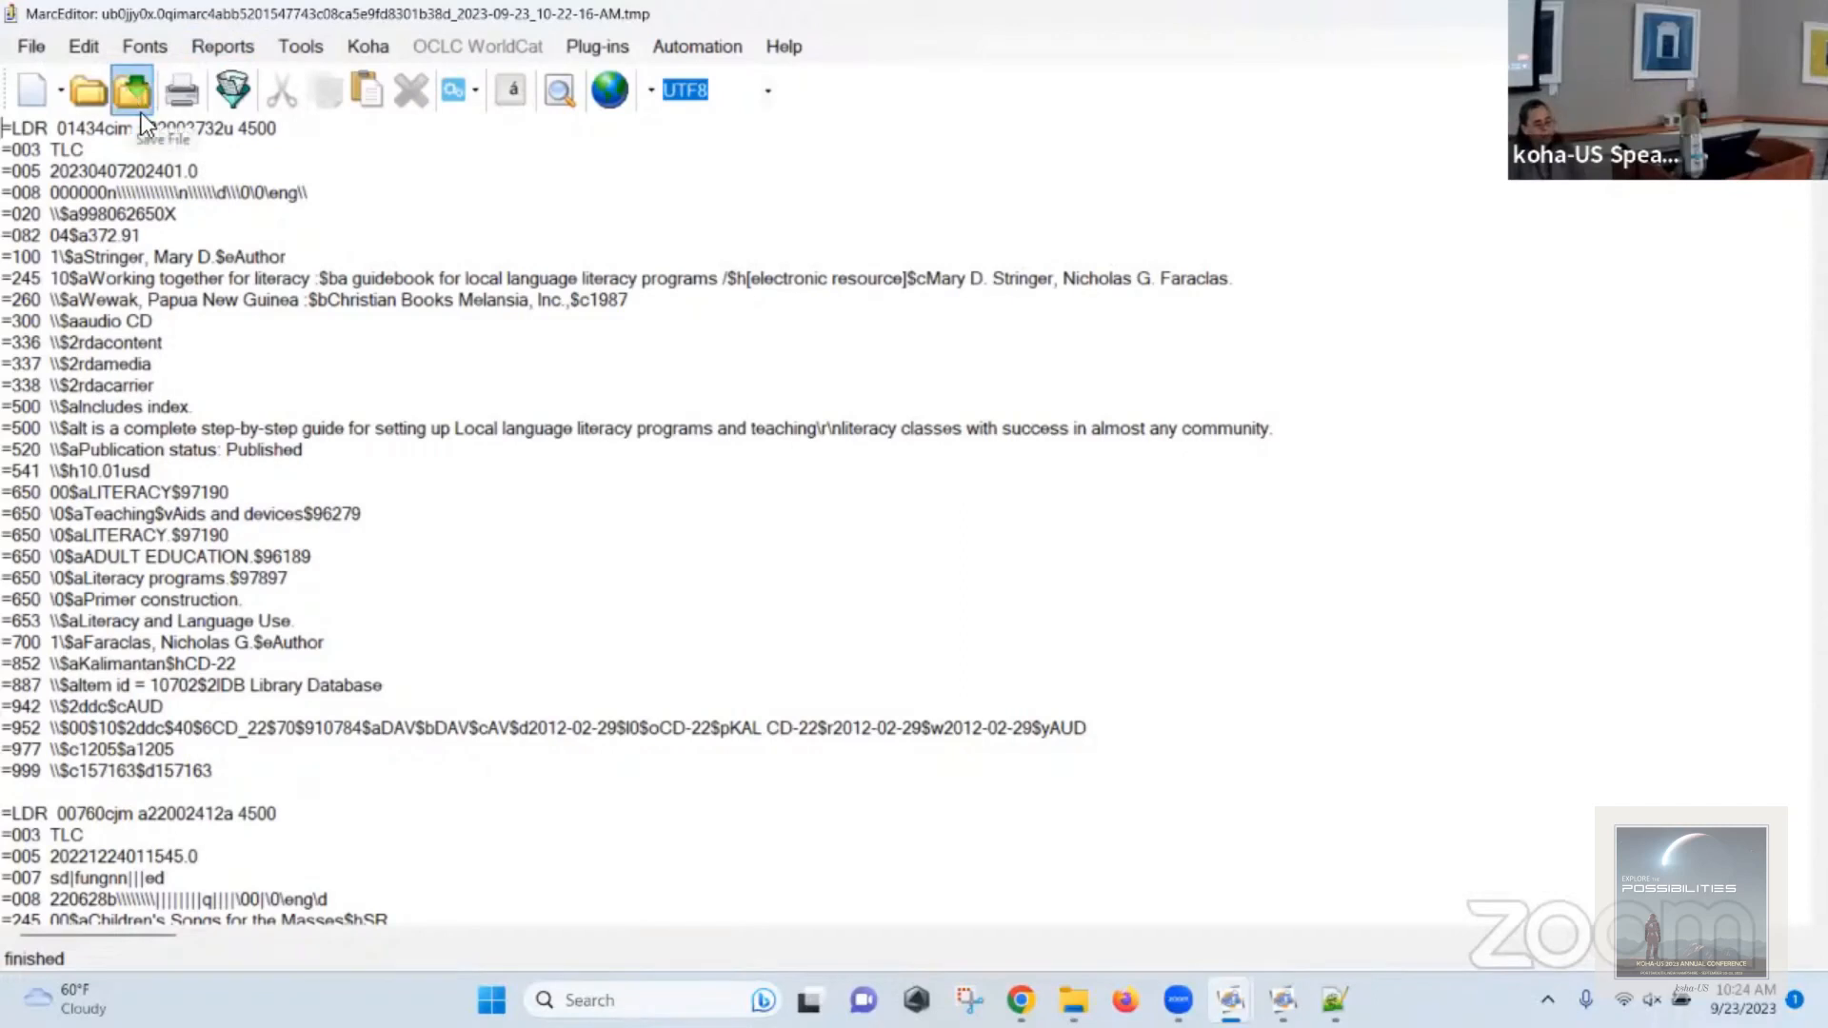
Copy subfield c of field 999 into field 001 with Swap Field and Copy Source enabled, and close the batch editing tools.
{"action": "left_click", "coordinate": [318, 48]}
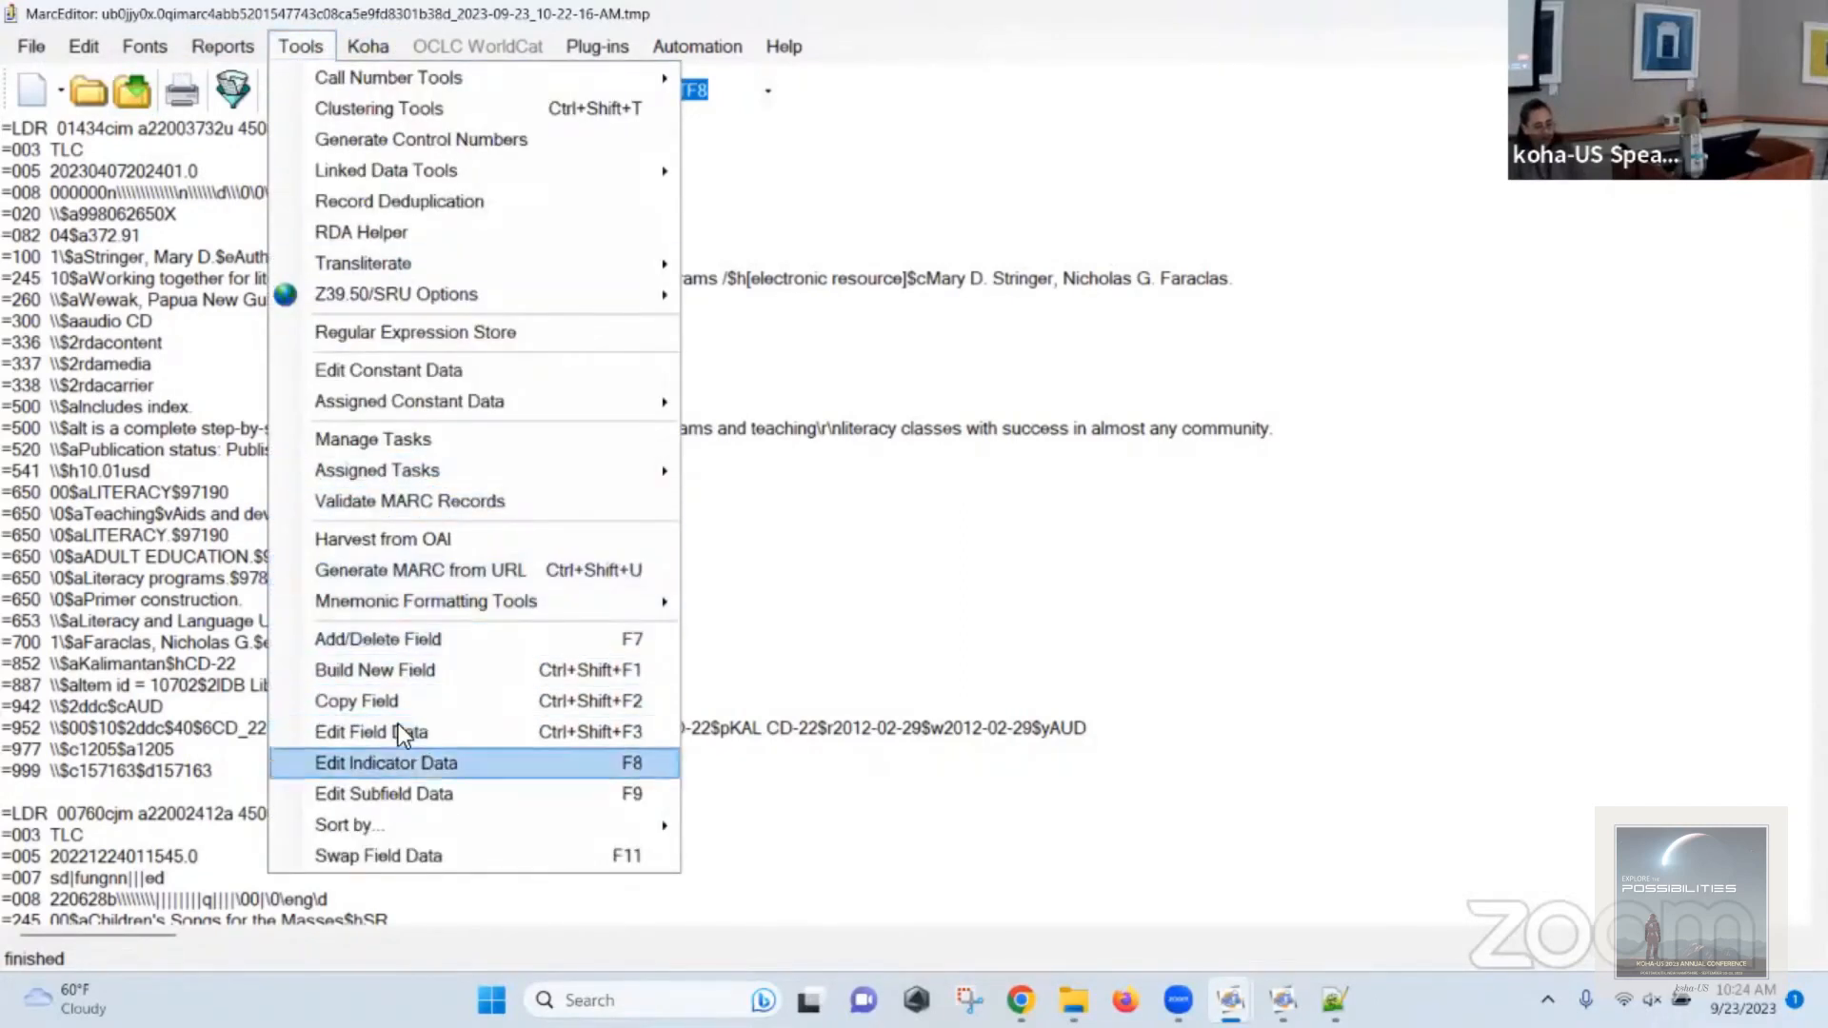
{"action": "left_click", "coordinate": [403, 854]}
{"action": "type", "text": "999"}
{"action": "left_click", "coordinate": [1089, 354]}
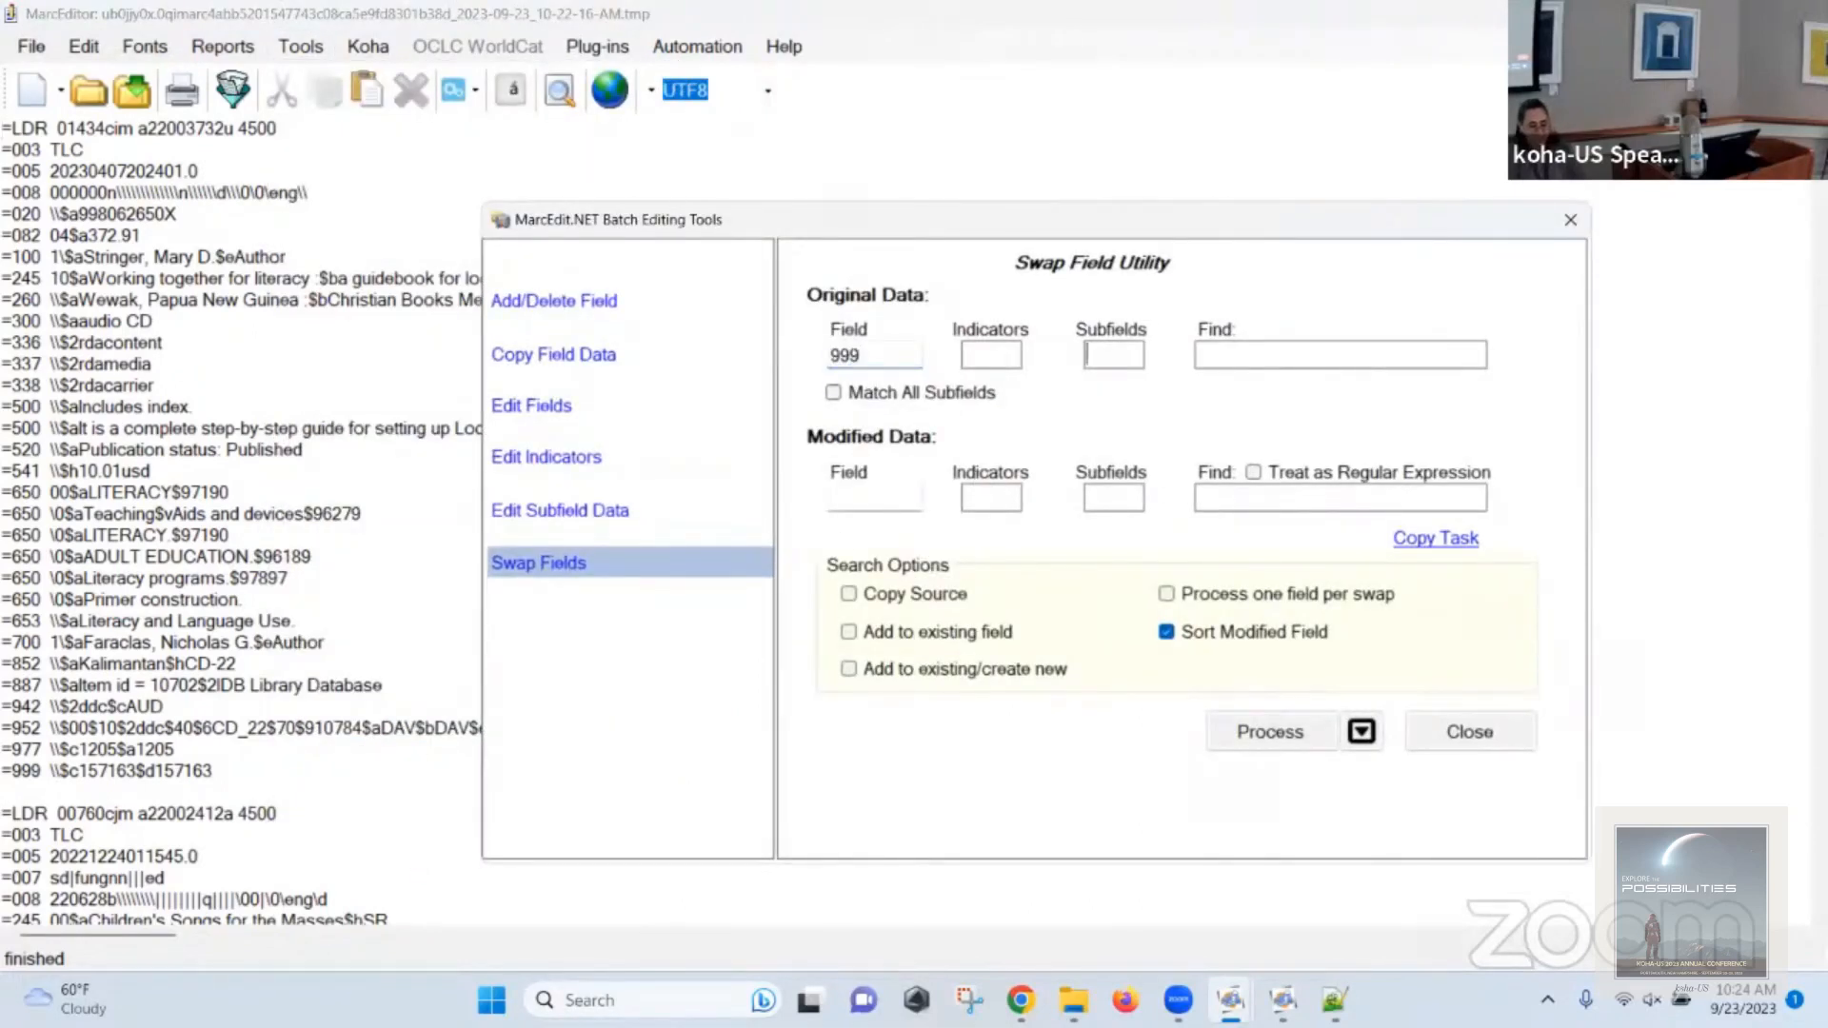
{"action": "type", "text": "c"}
{"action": "left_click", "coordinate": [832, 498]}
{"action": "type", "text": "001"}
{"action": "left_click", "coordinate": [960, 595]}
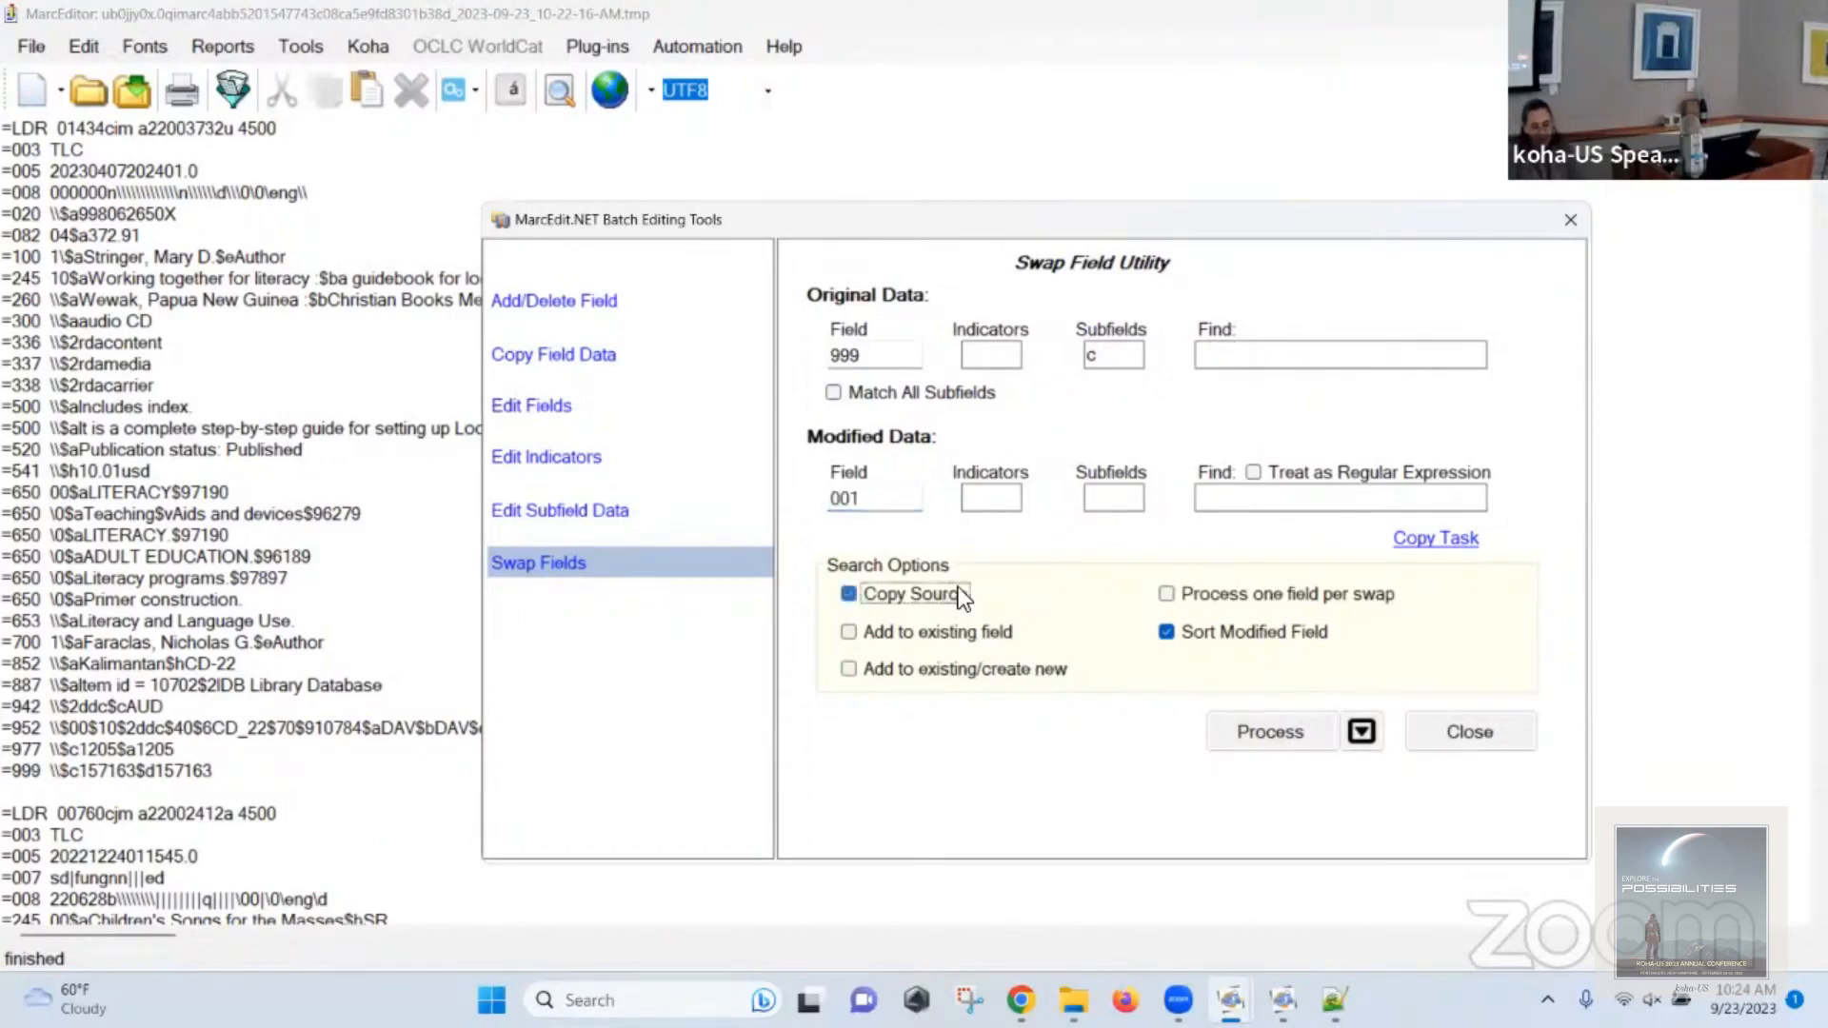
{"action": "left_click", "coordinate": [1287, 740]}
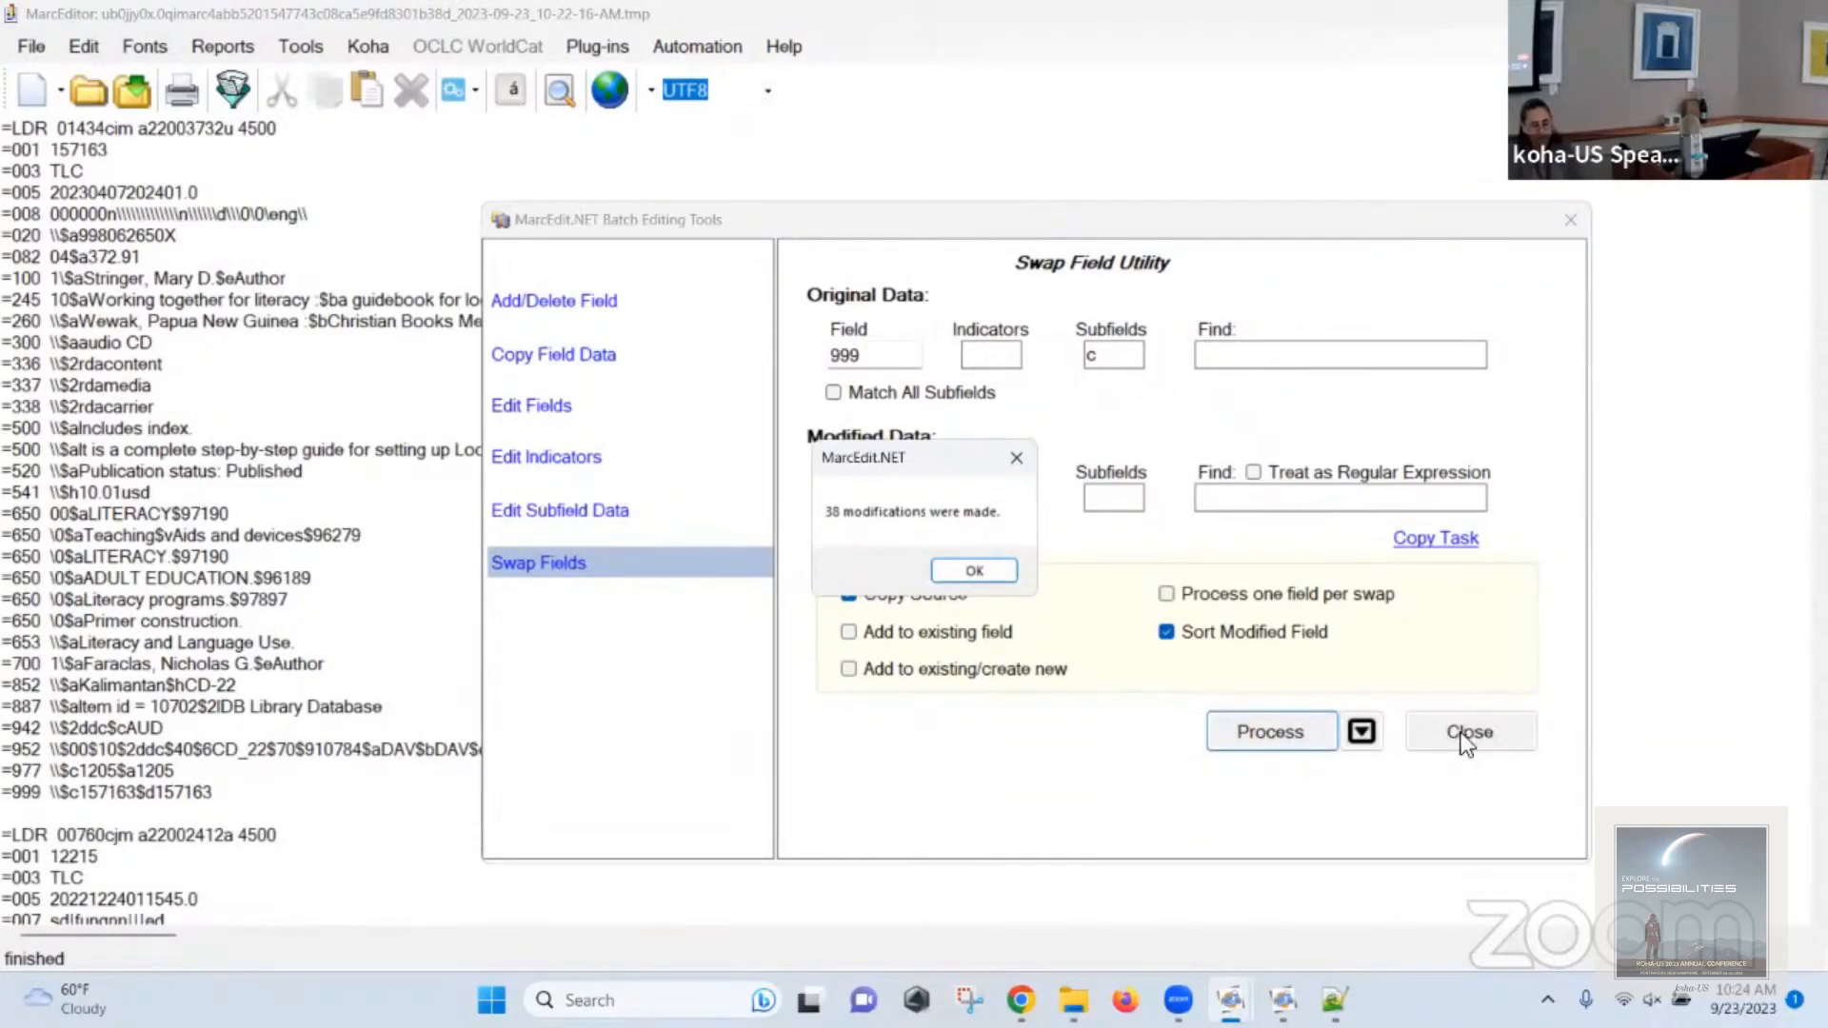
{"action": "left_click", "coordinate": [1011, 574]}
{"action": "left_click", "coordinate": [1428, 733]}
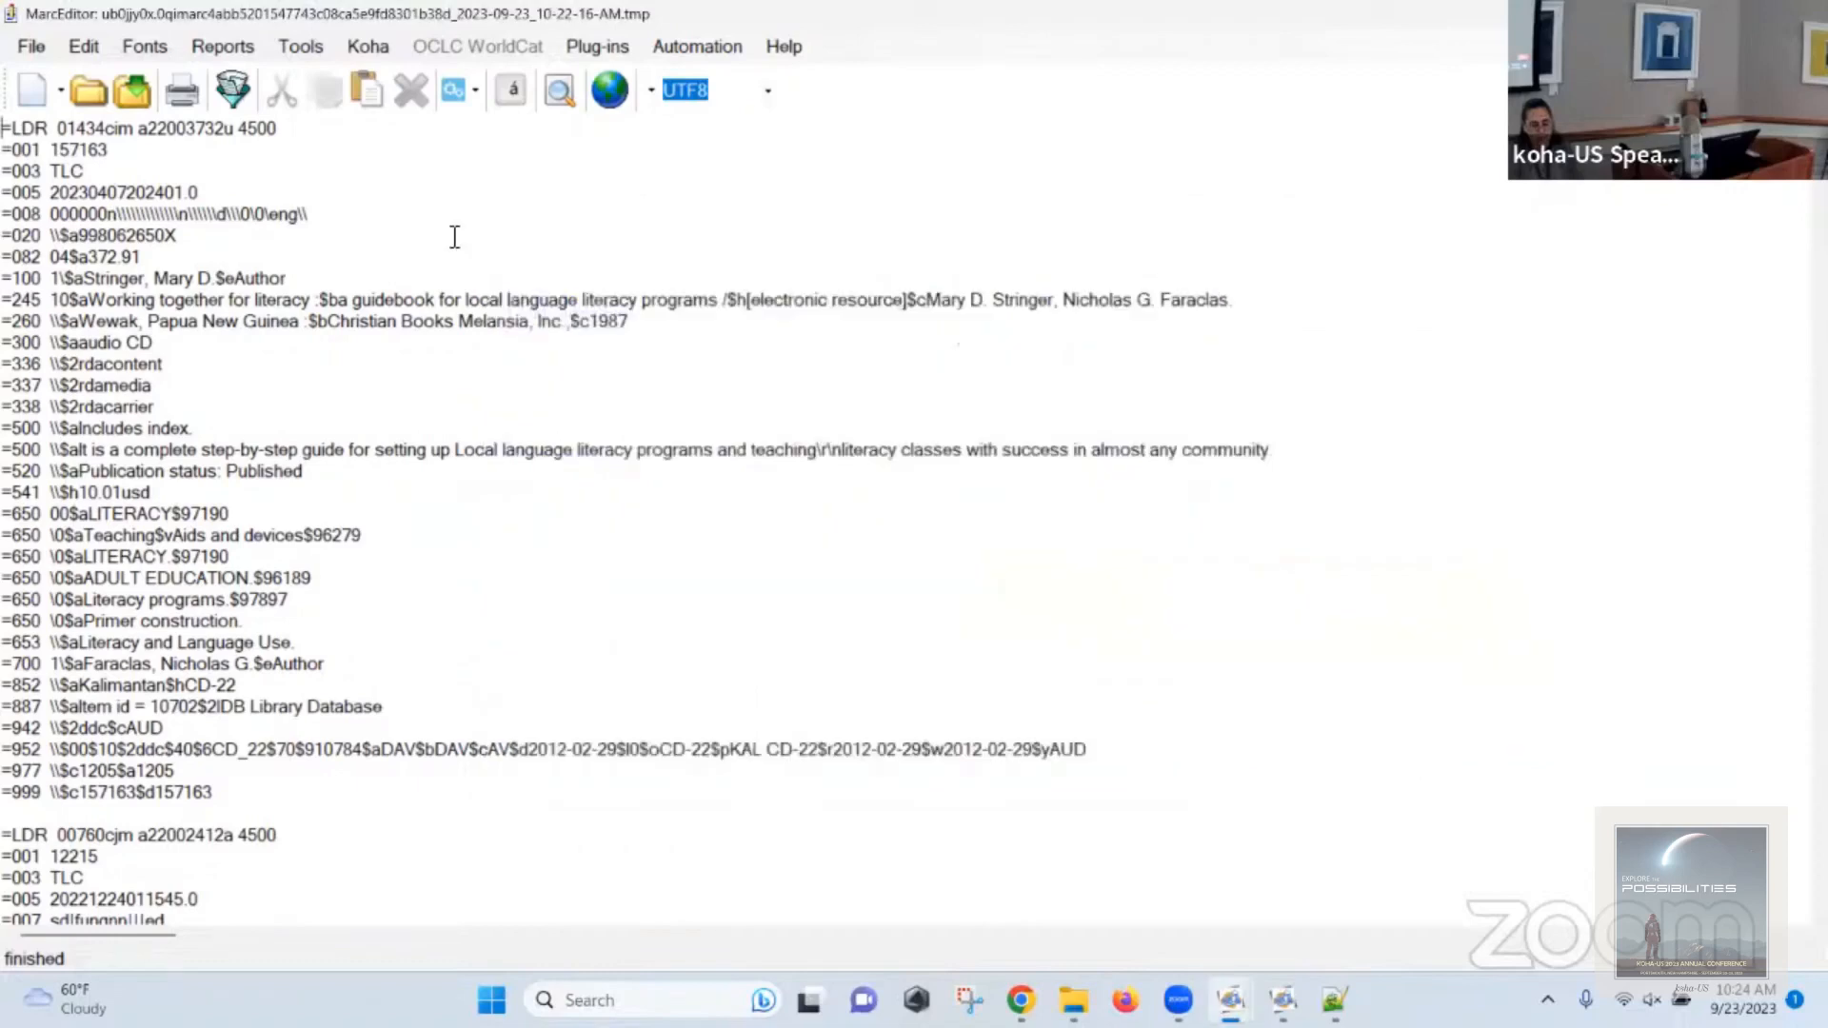
Save the edited extracted records back into AudioCD-Test.mrk and return to the full file.
{"action": "left_click", "coordinate": [133, 94]}
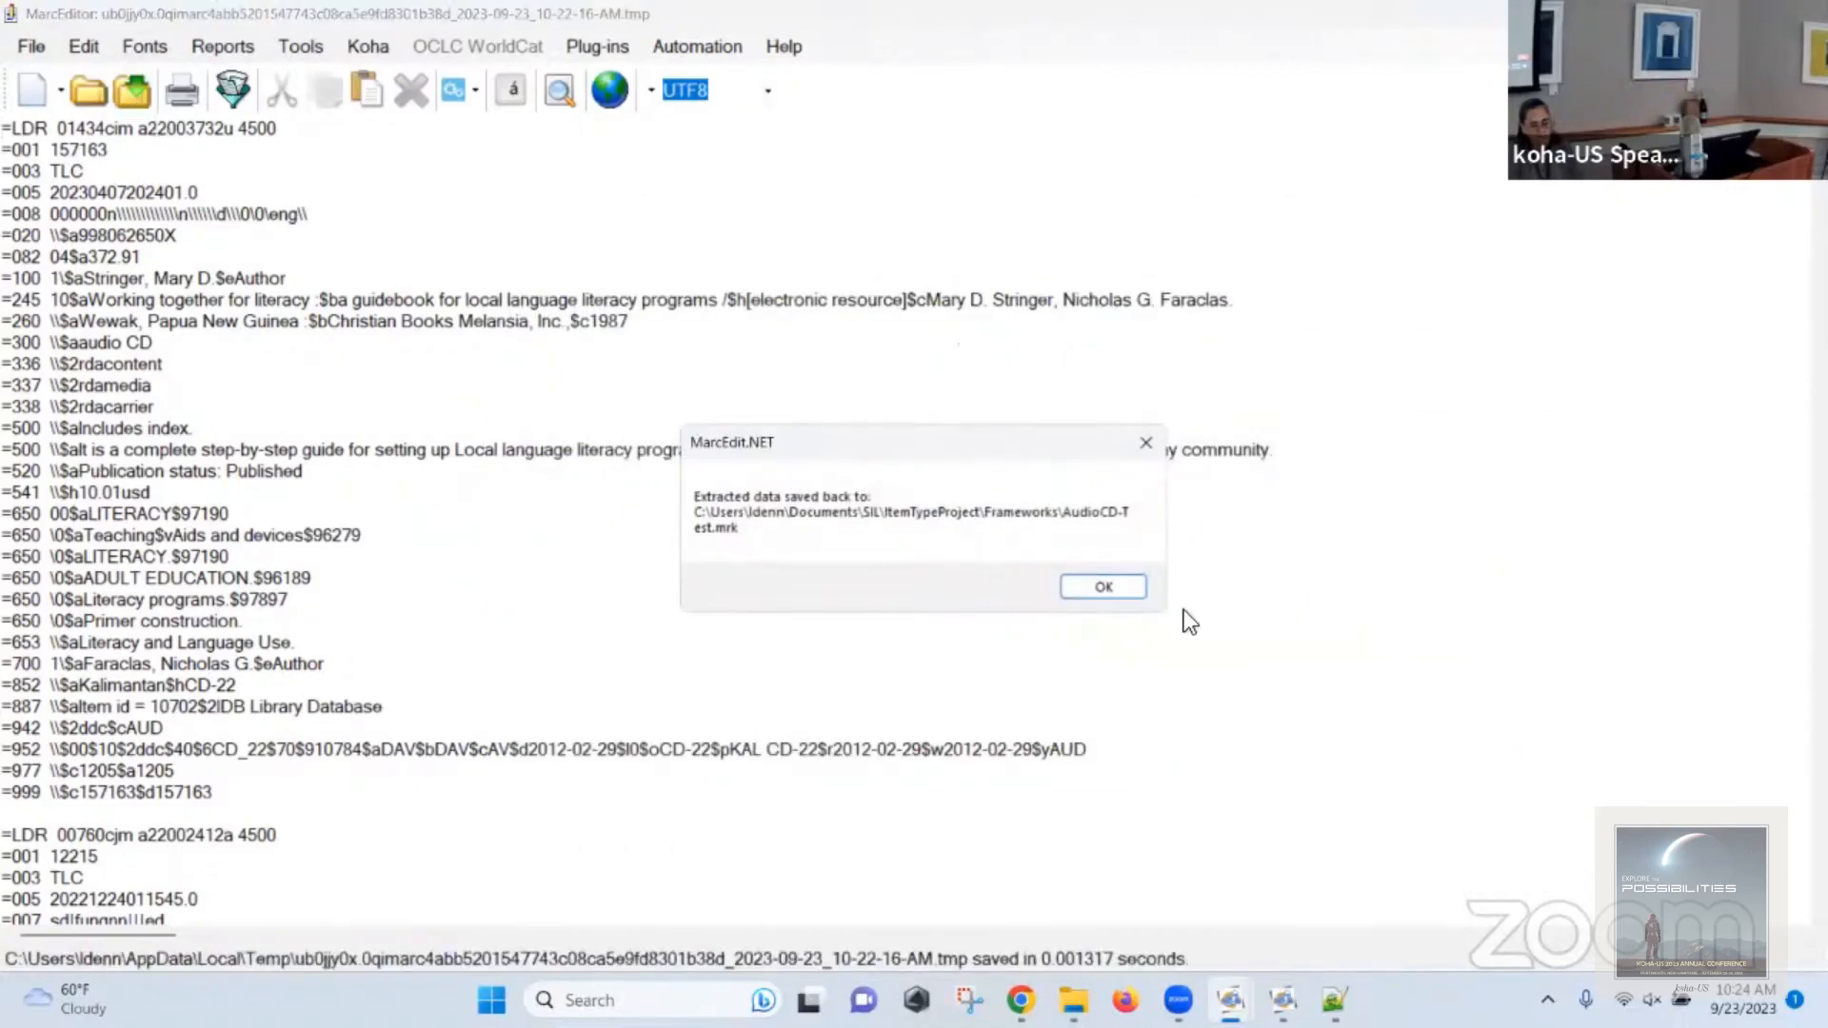
{"action": "double_click", "coordinate": [396, 309]}
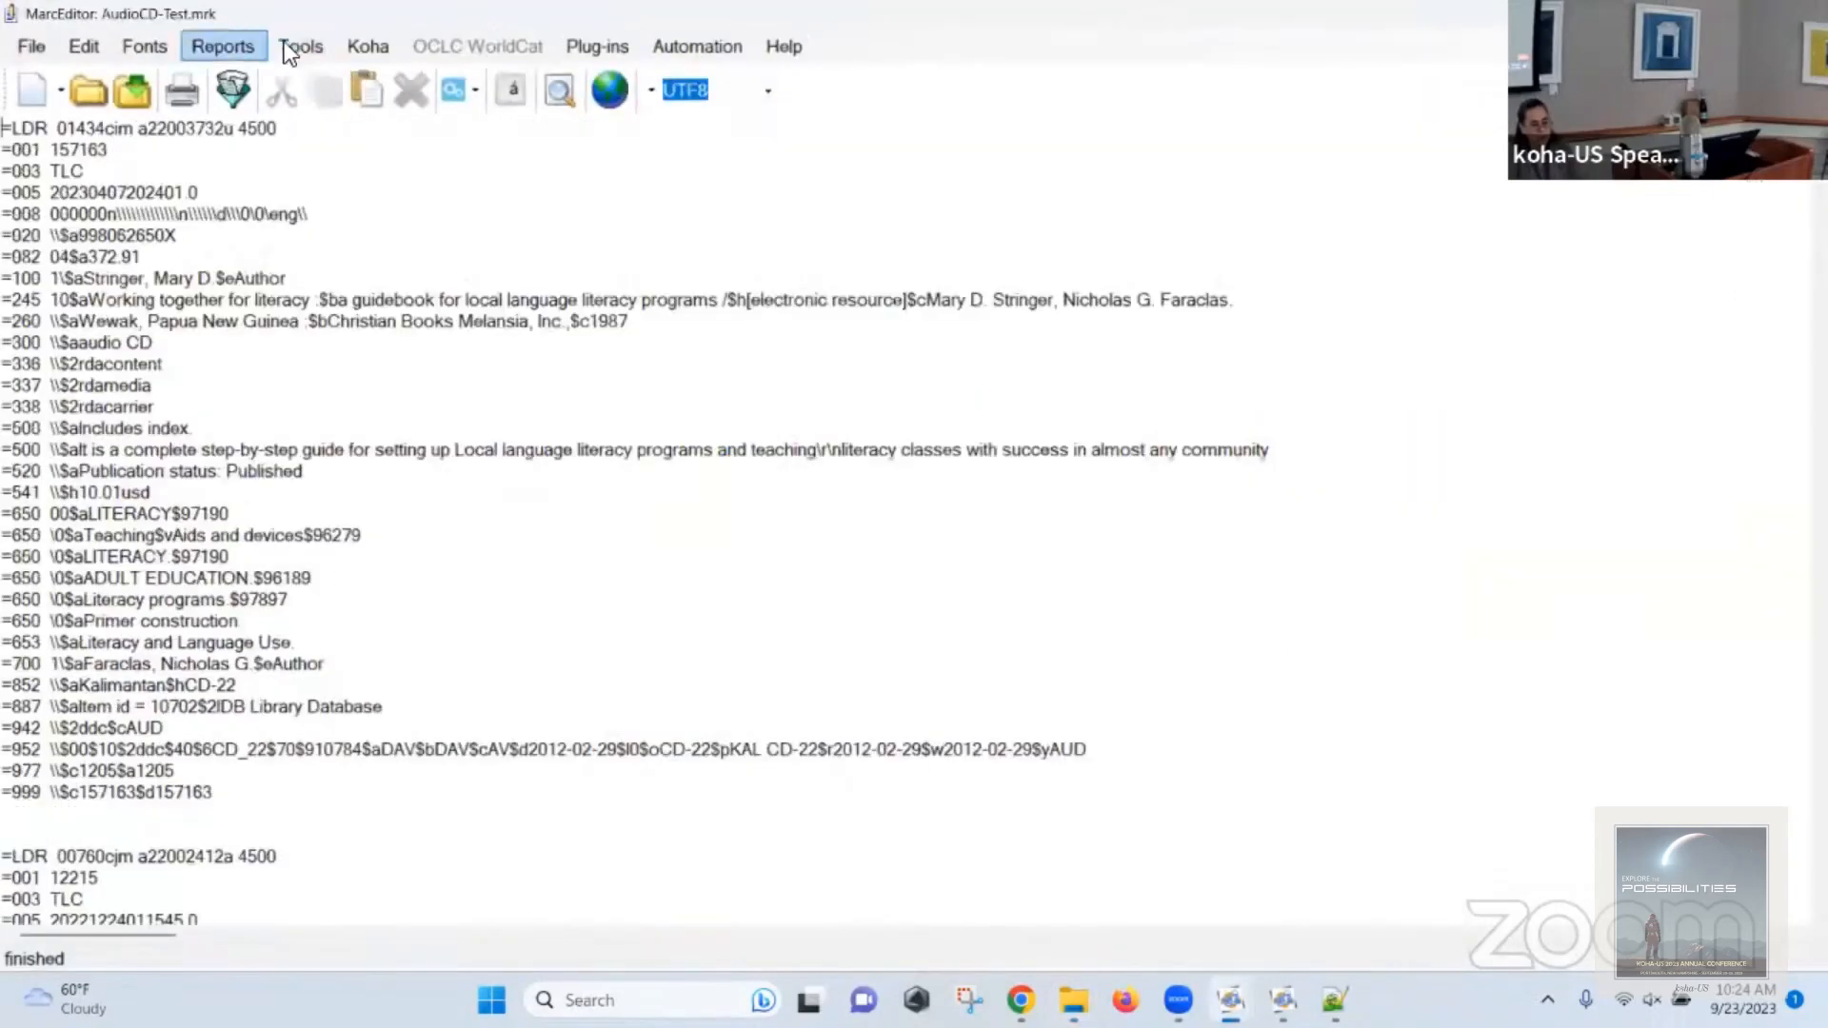
Validate the full file against the MARC rules file with results grouped by error, and review the error list.
{"action": "left_click", "coordinate": [289, 46]}
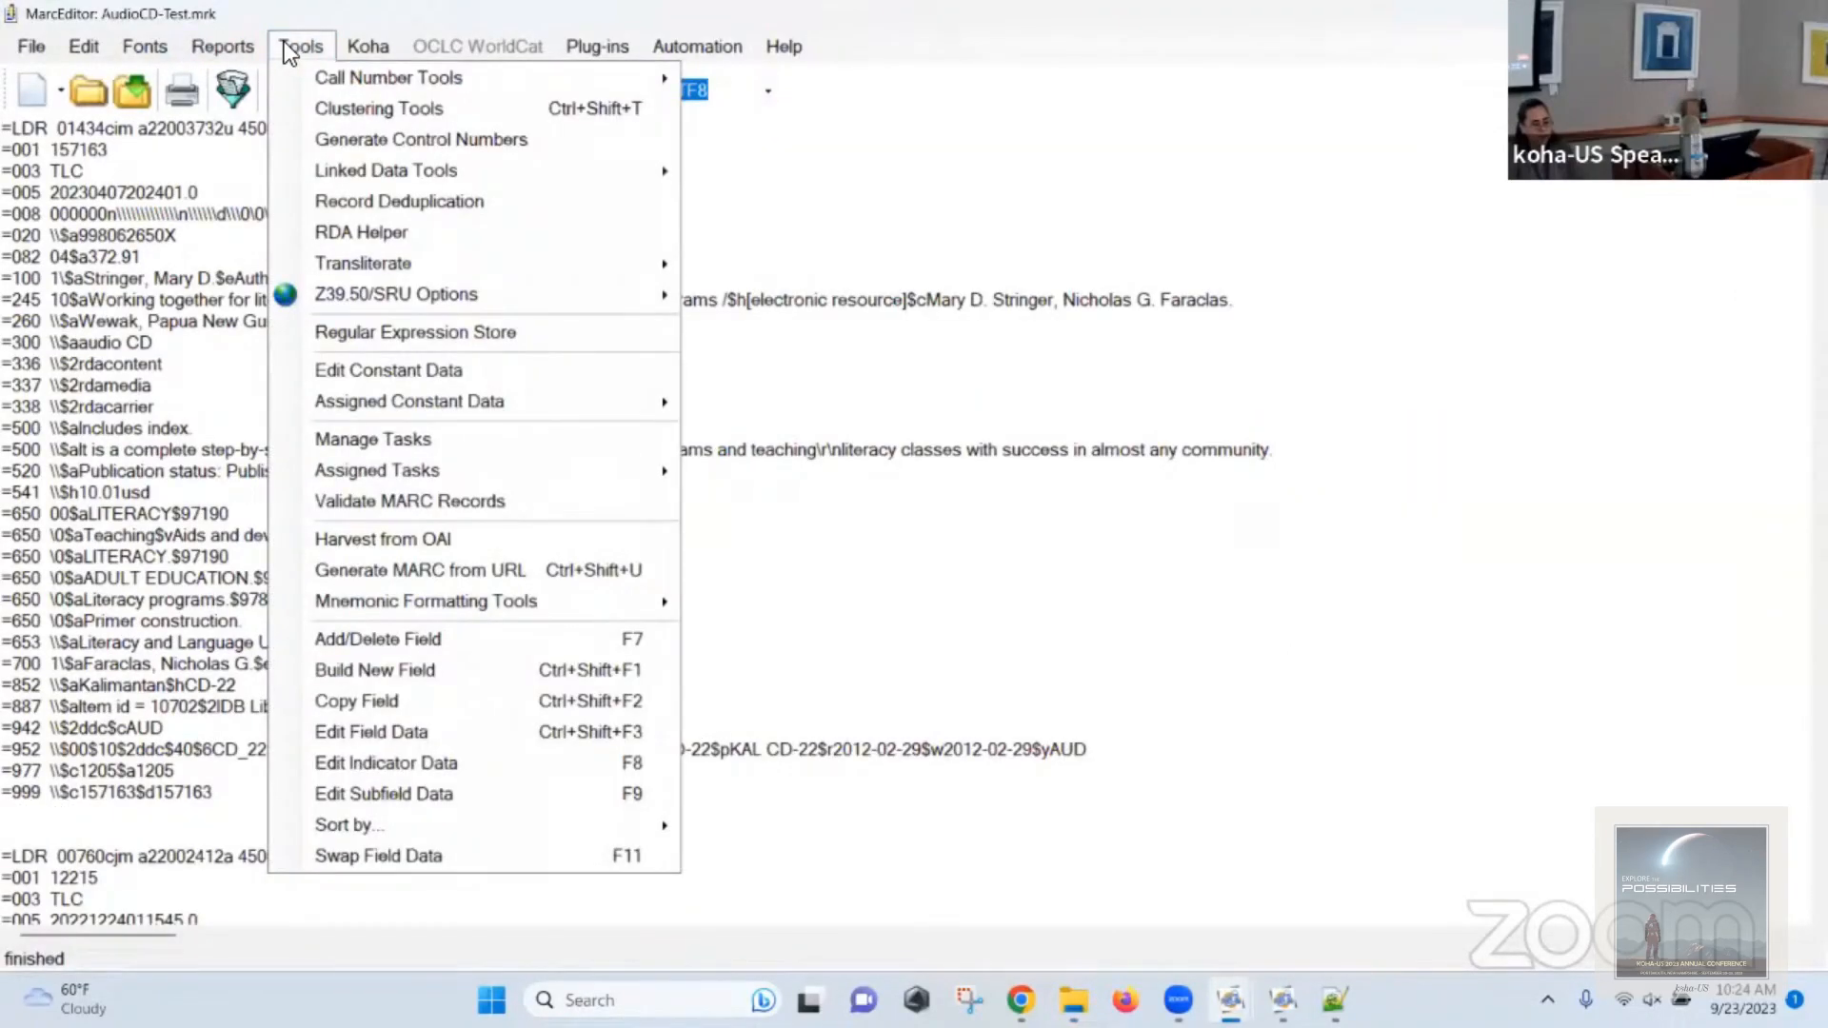
{"action": "mouse_move", "coordinate": [242, 48]}
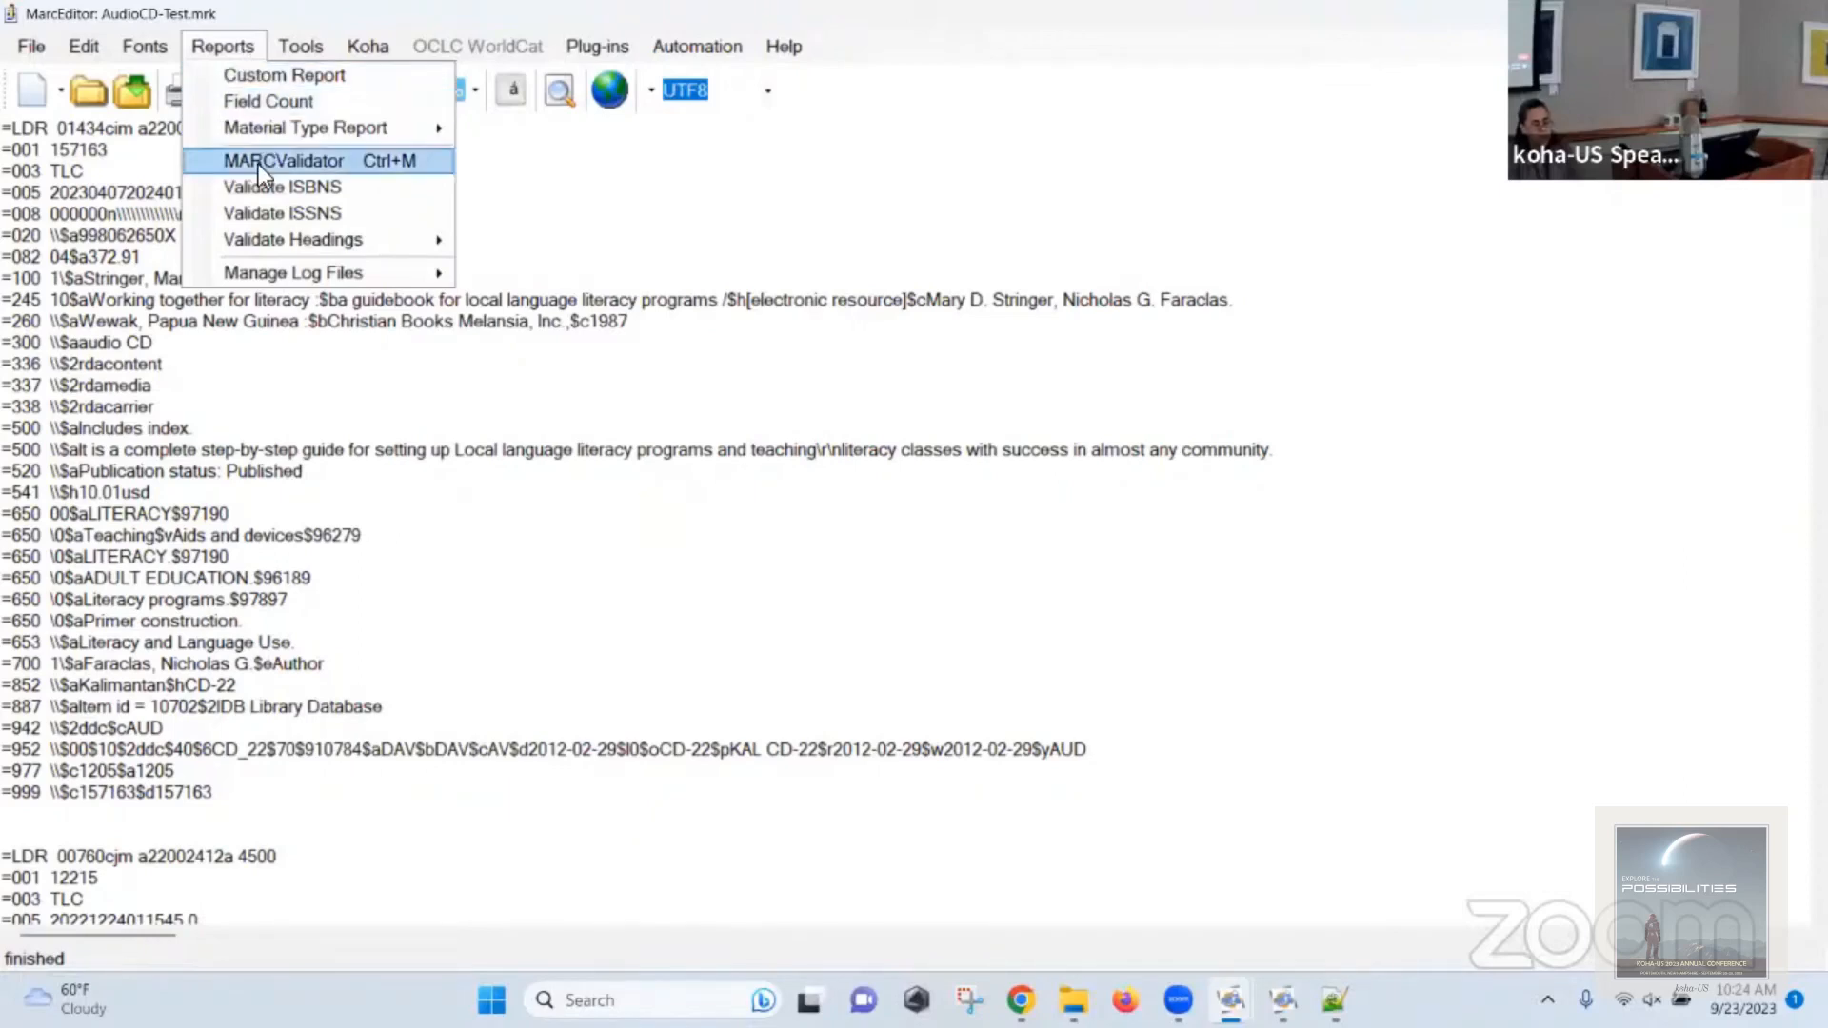
{"action": "left_click", "coordinate": [306, 50]}
{"action": "left_click", "coordinate": [307, 49]}
{"action": "left_click", "coordinate": [330, 503]}
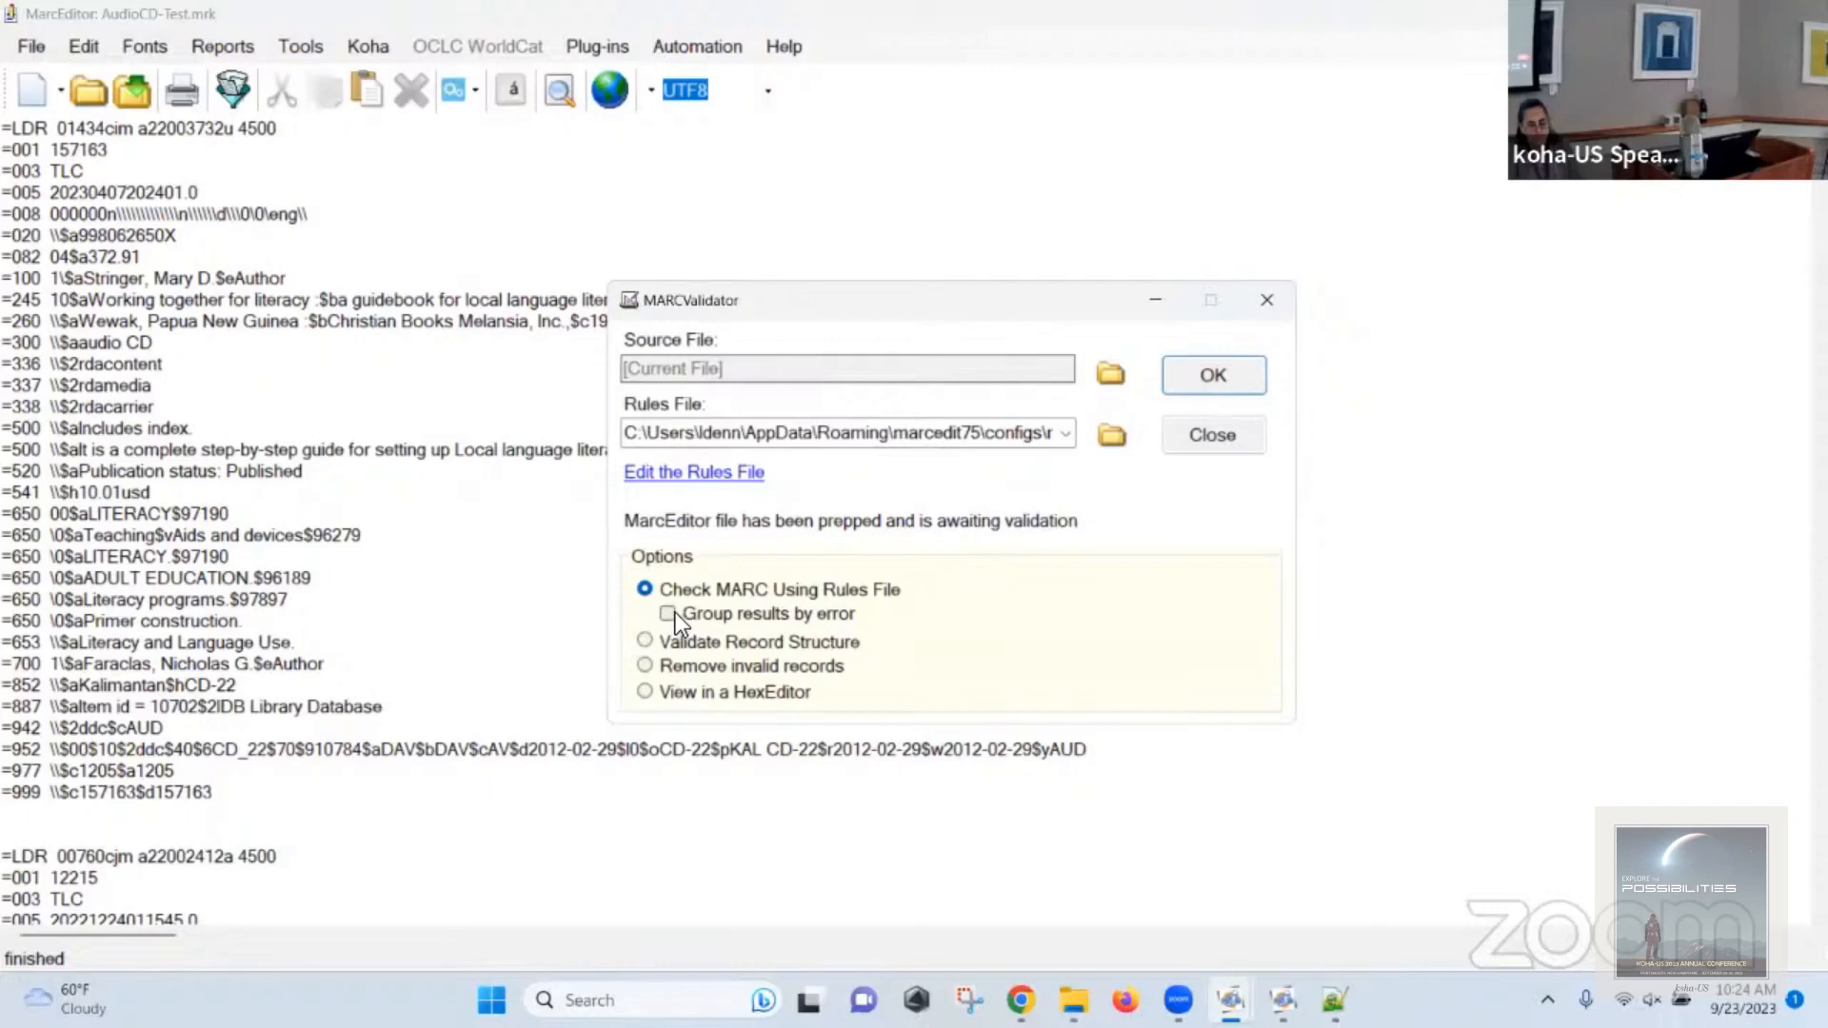
{"action": "left_click", "coordinate": [666, 613]}
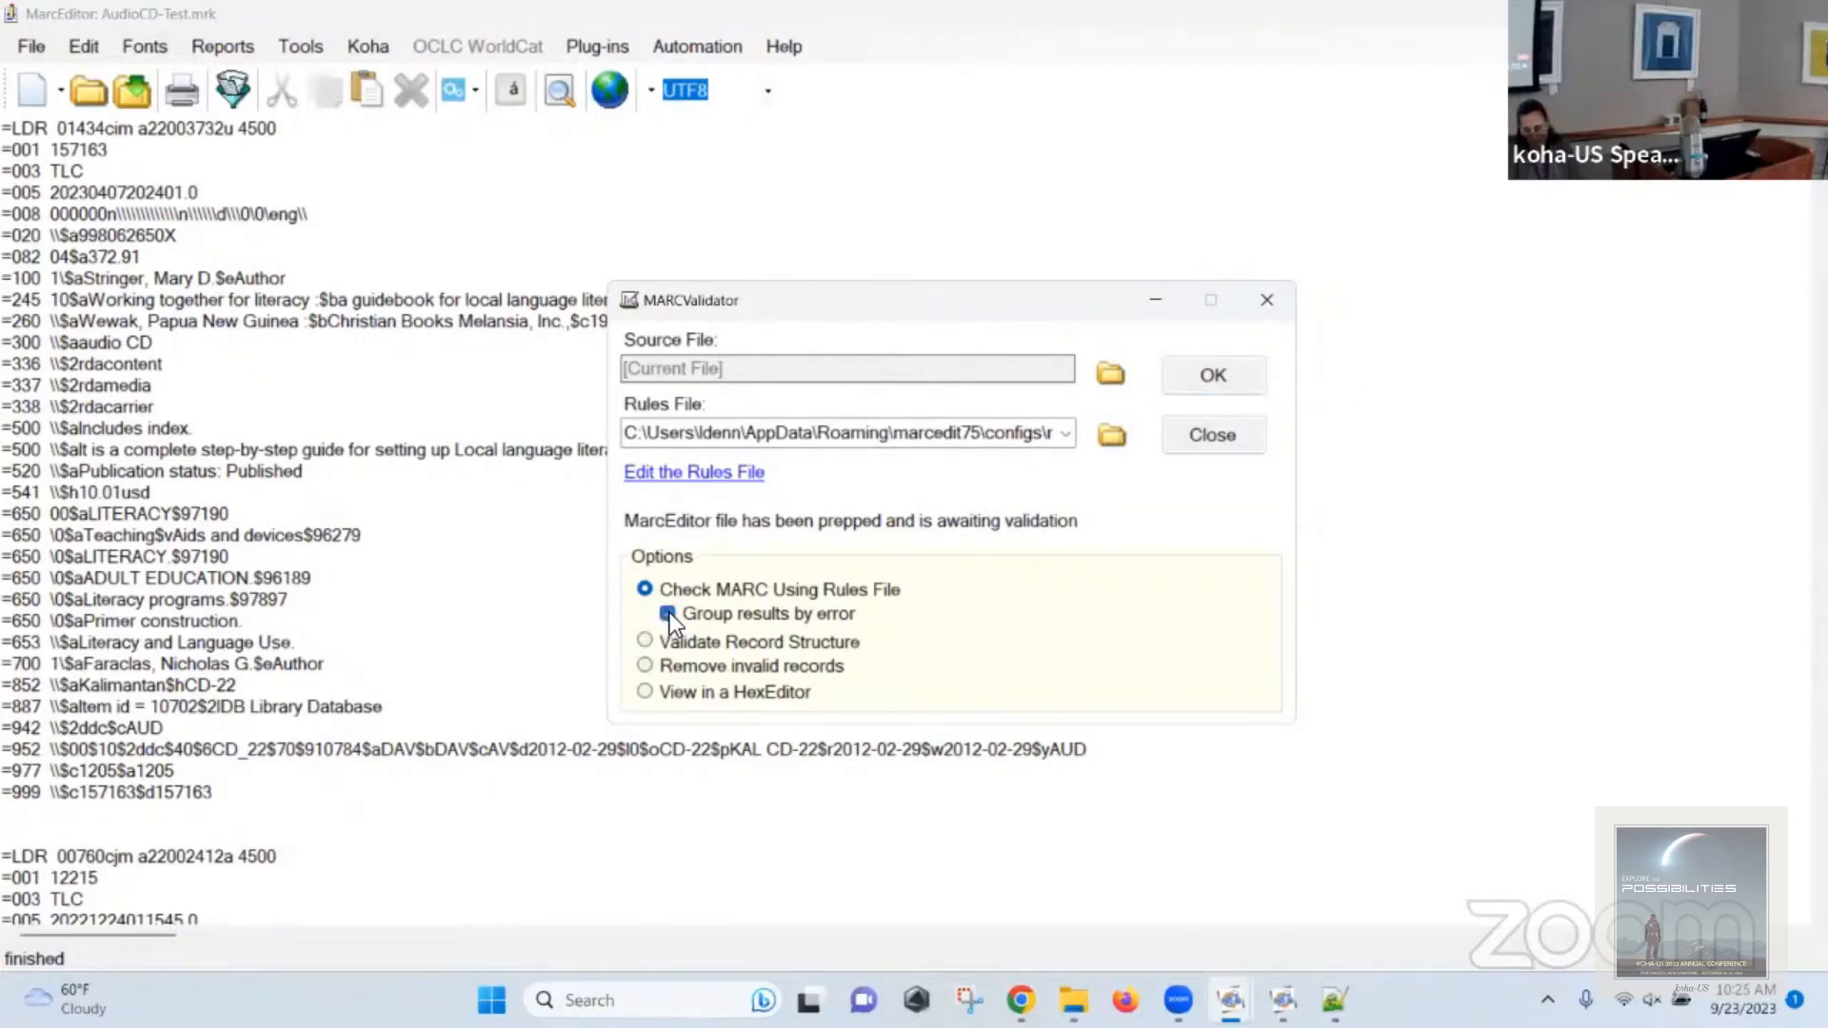
{"action": "left_click", "coordinate": [1186, 378]}
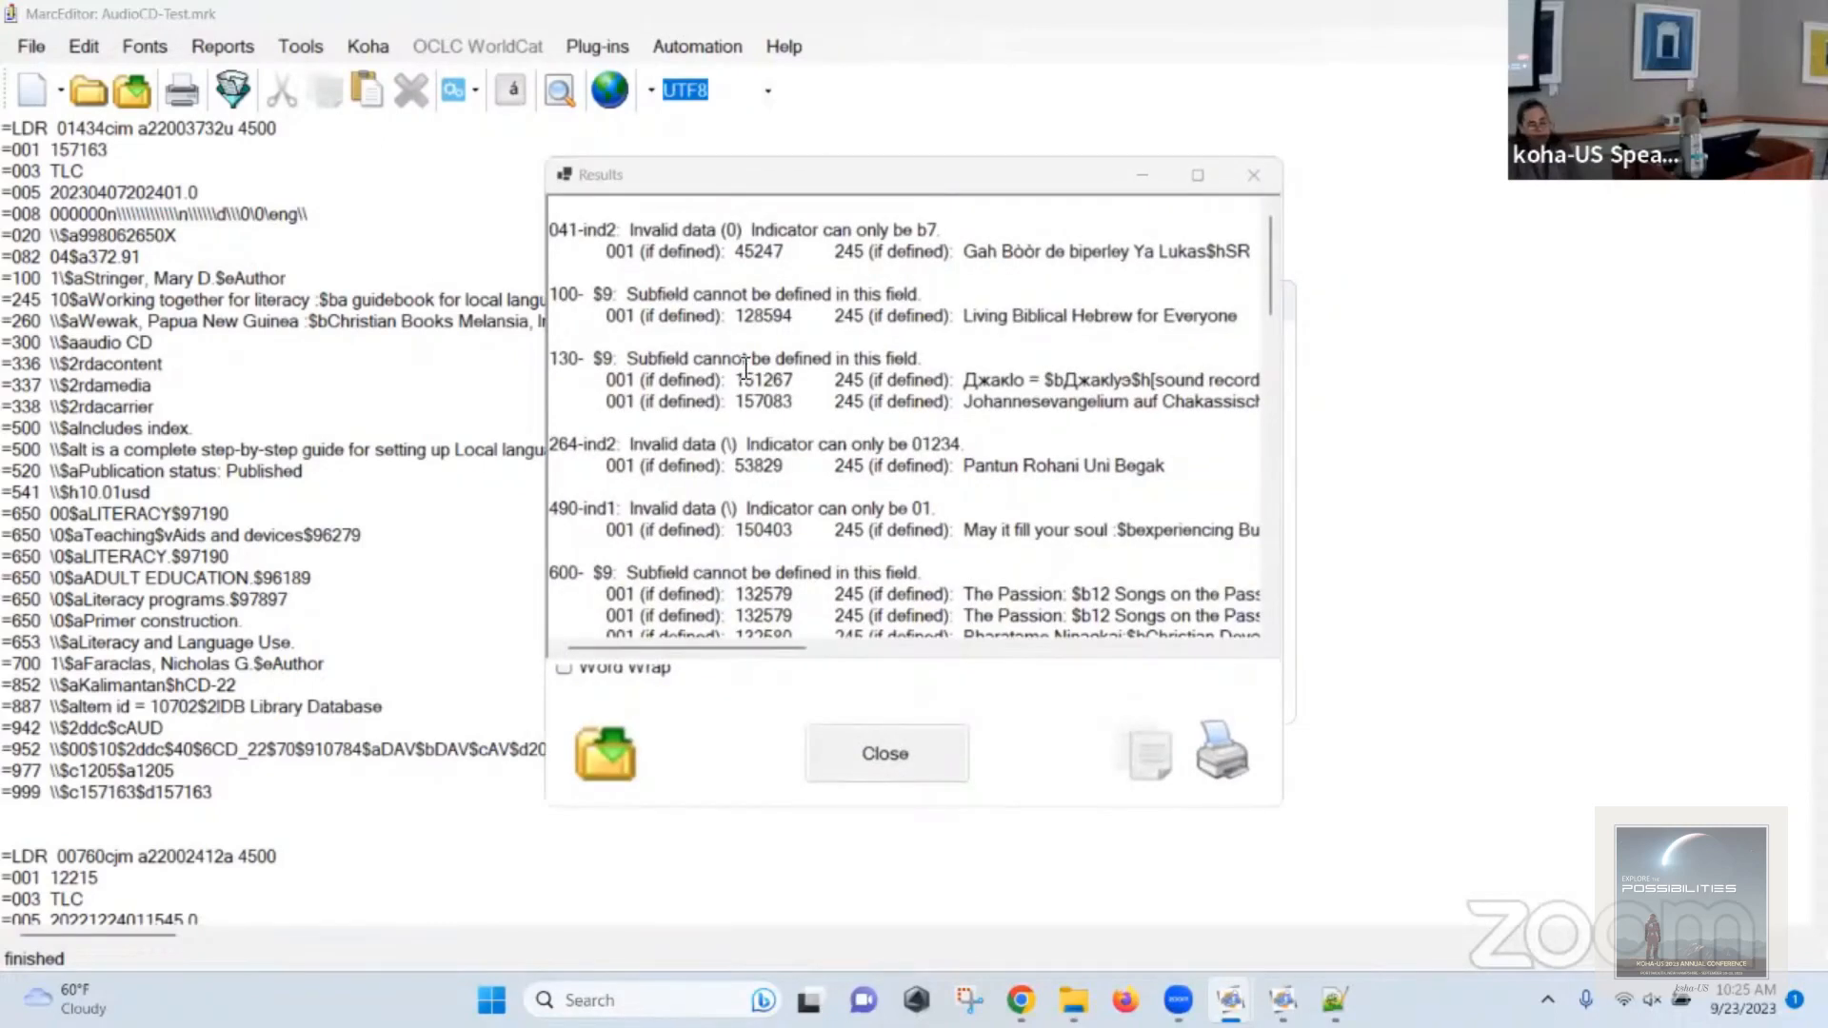
{"action": "scroll", "coordinate": [752, 367], "scroll_direction": "down", "scroll_amount": 1}
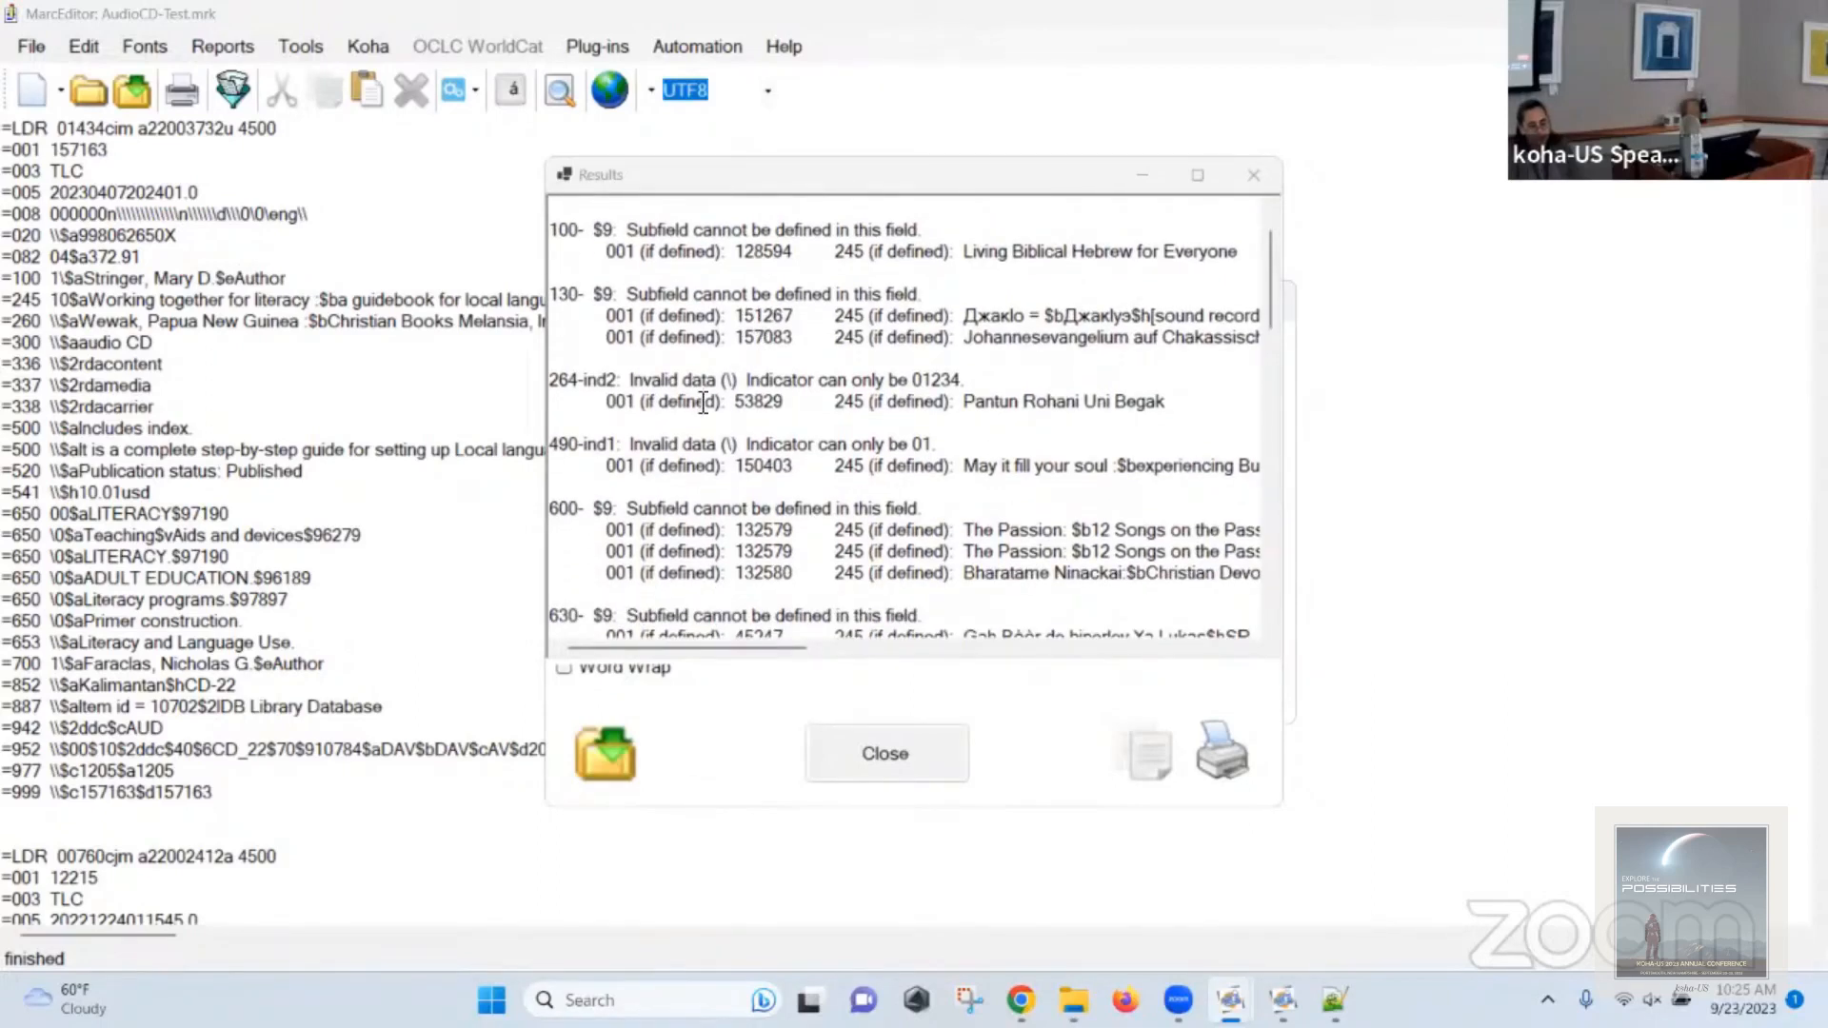
{"action": "scroll", "coordinate": [703, 403], "scroll_direction": "down", "scroll_amount": 10}
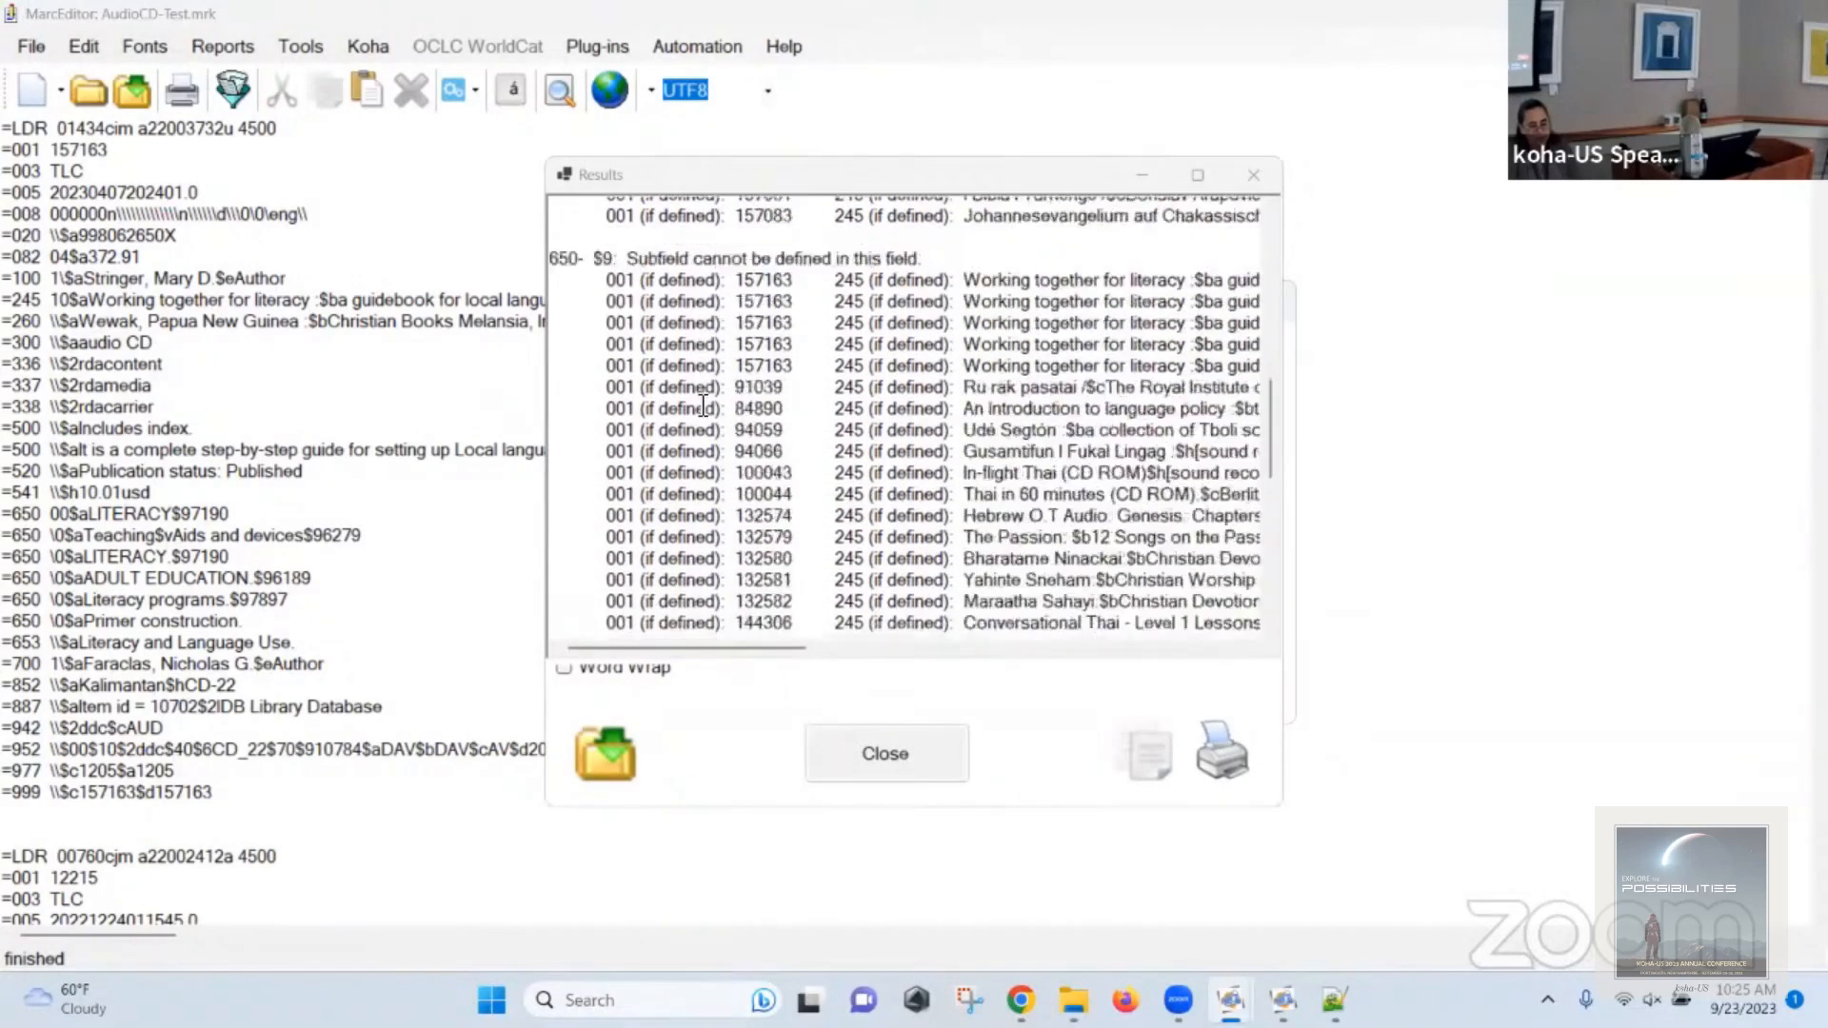
{"action": "scroll", "coordinate": [703, 405], "scroll_direction": "down", "scroll_amount": 5}
{"action": "scroll", "coordinate": [703, 404], "scroll_direction": "up", "scroll_amount": 15}
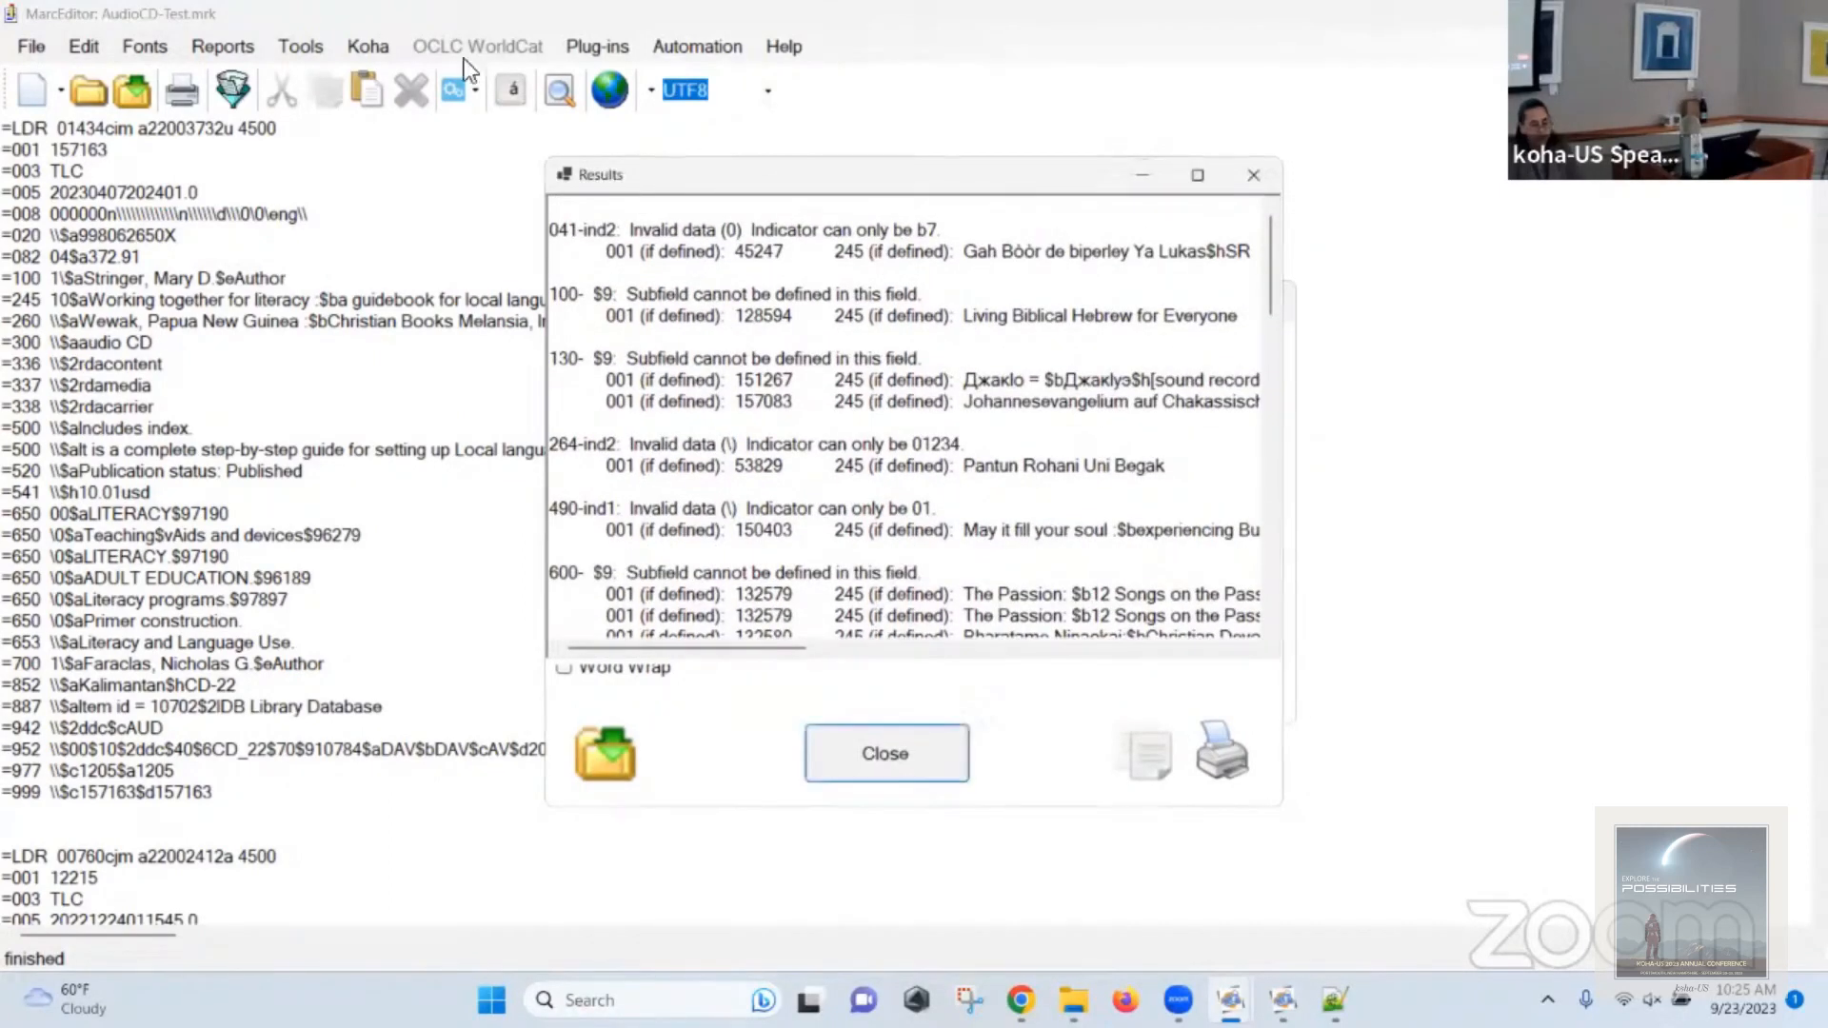
{"action": "left_click", "coordinate": [876, 752]}
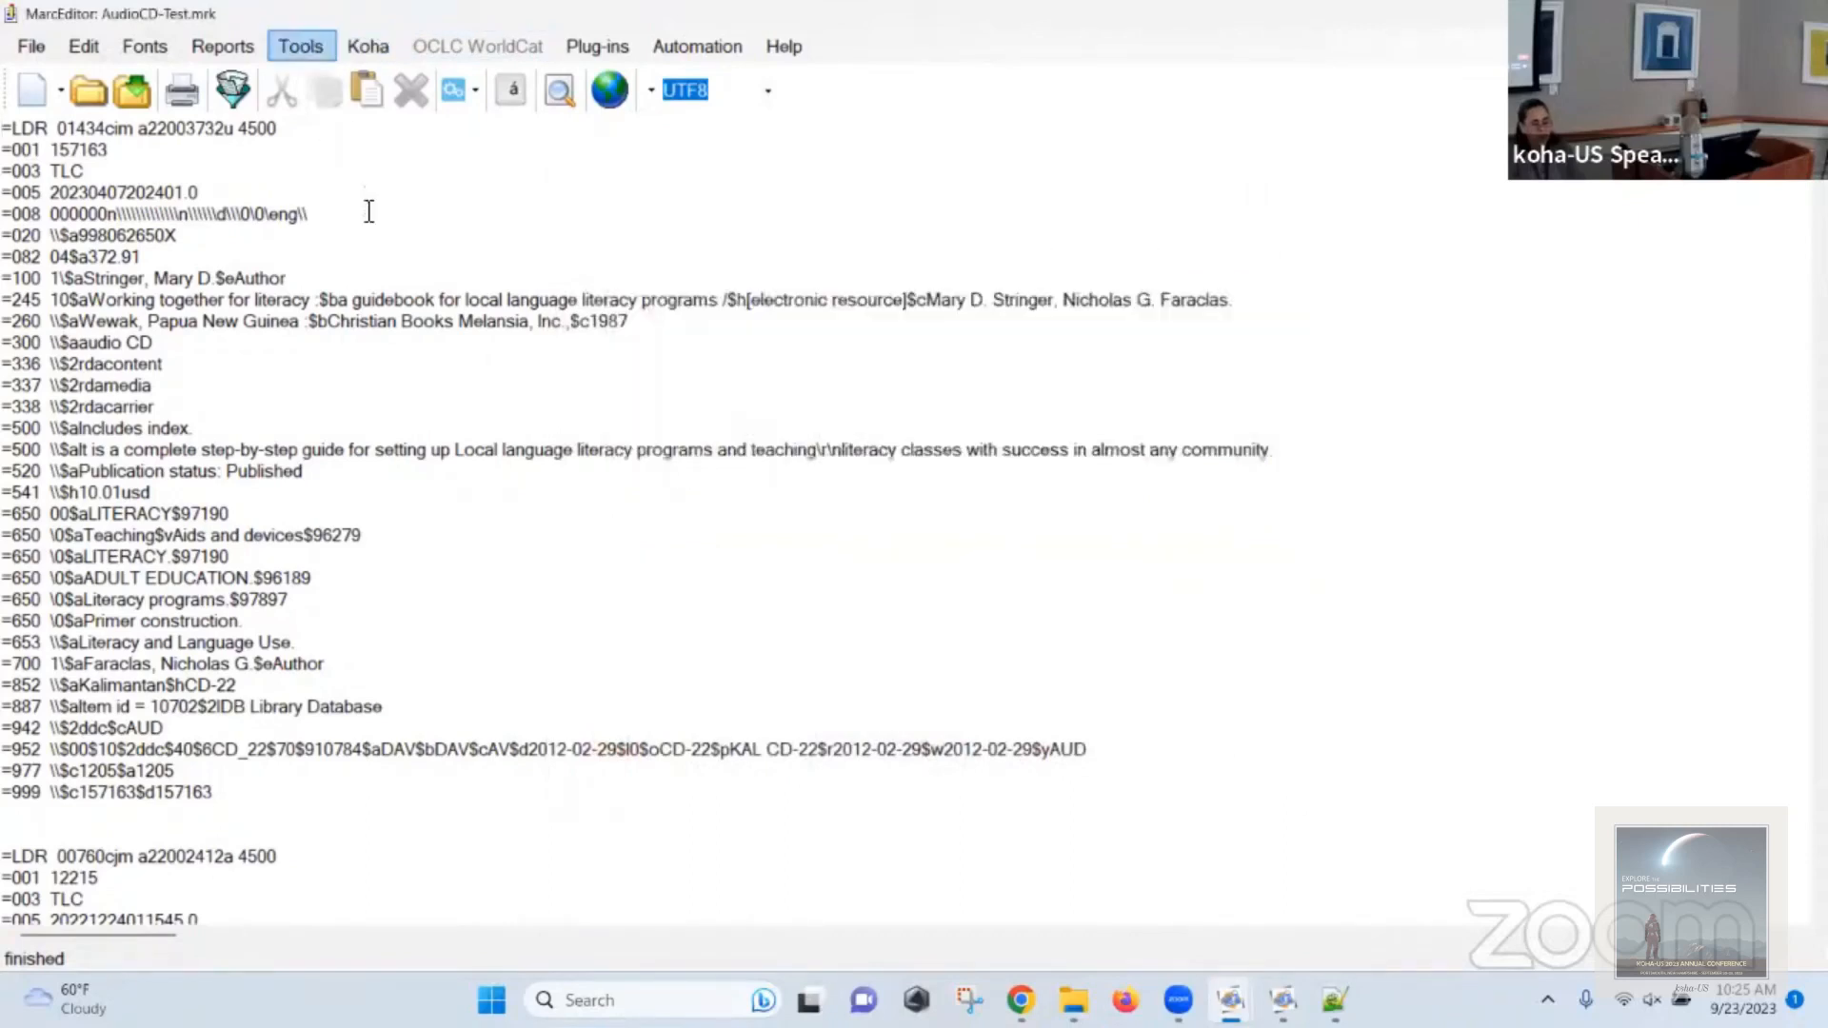
Validate the file against the MARC rules file without grouping, and review the errors listed for each record.
{"action": "left_click", "coordinate": [301, 48]}
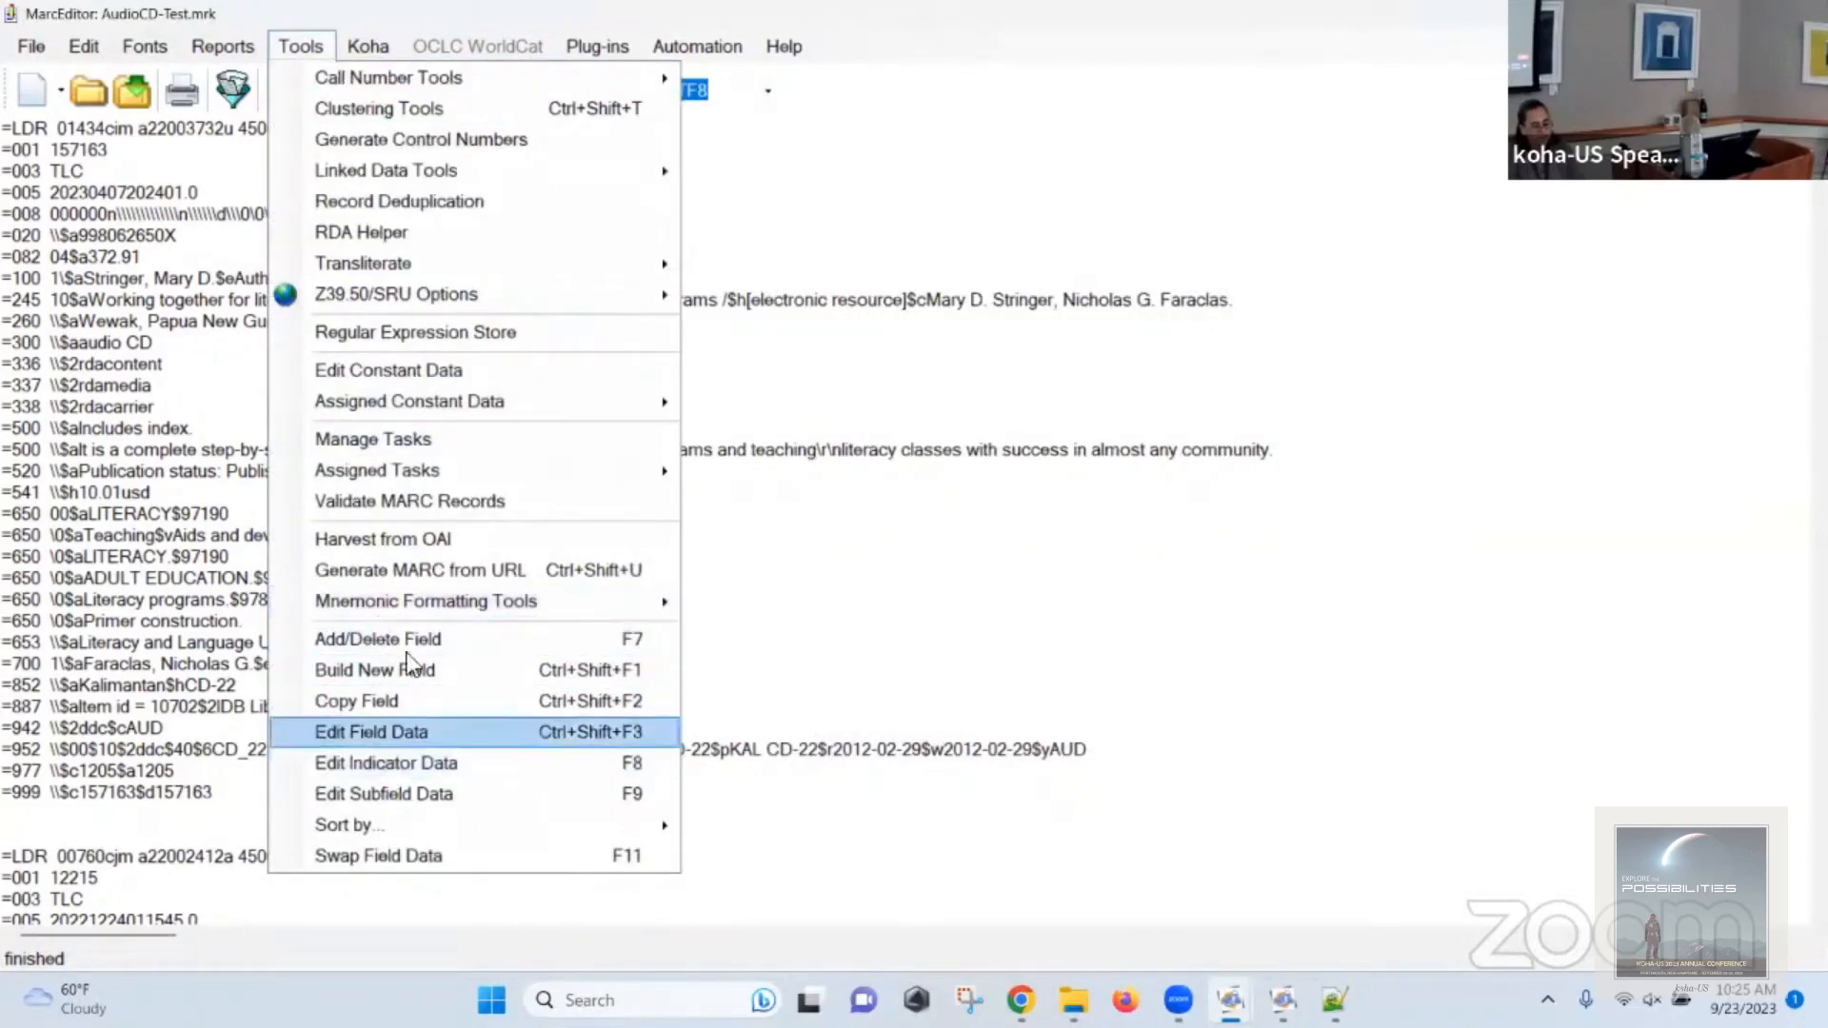
{"action": "left_click", "coordinate": [415, 505]}
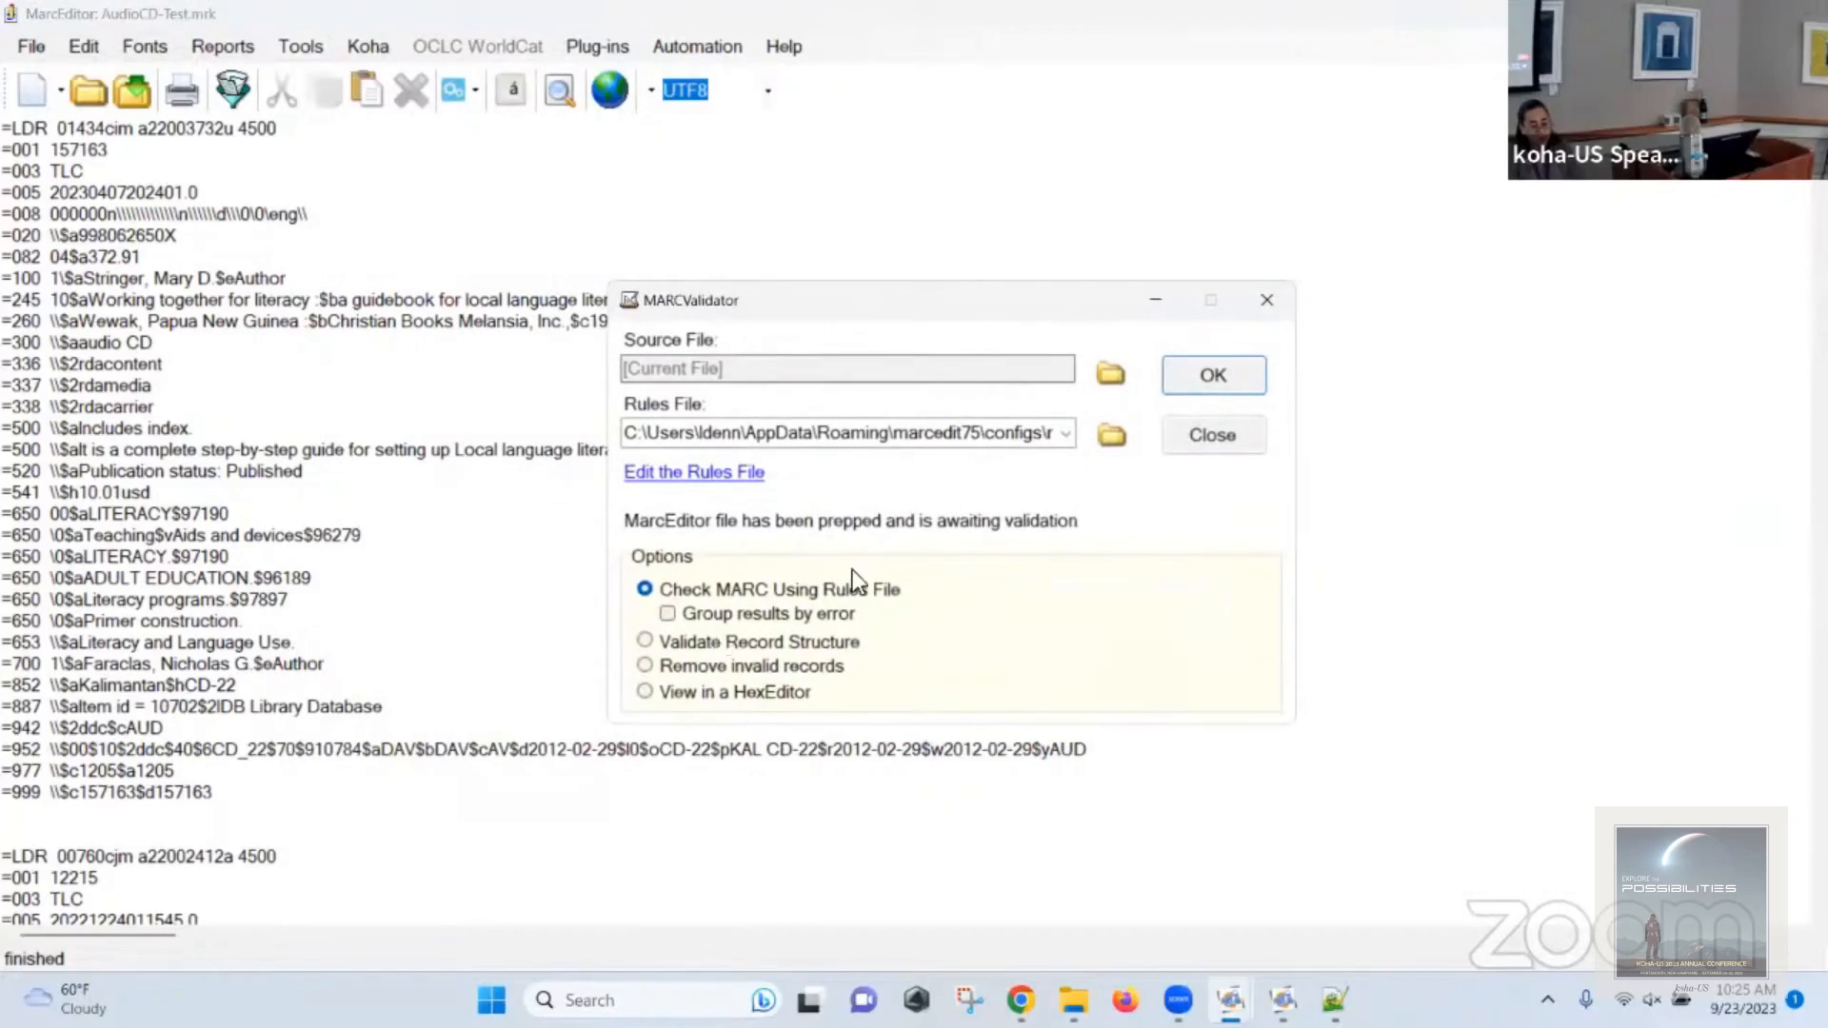
{"action": "left_click", "coordinate": [1201, 378]}
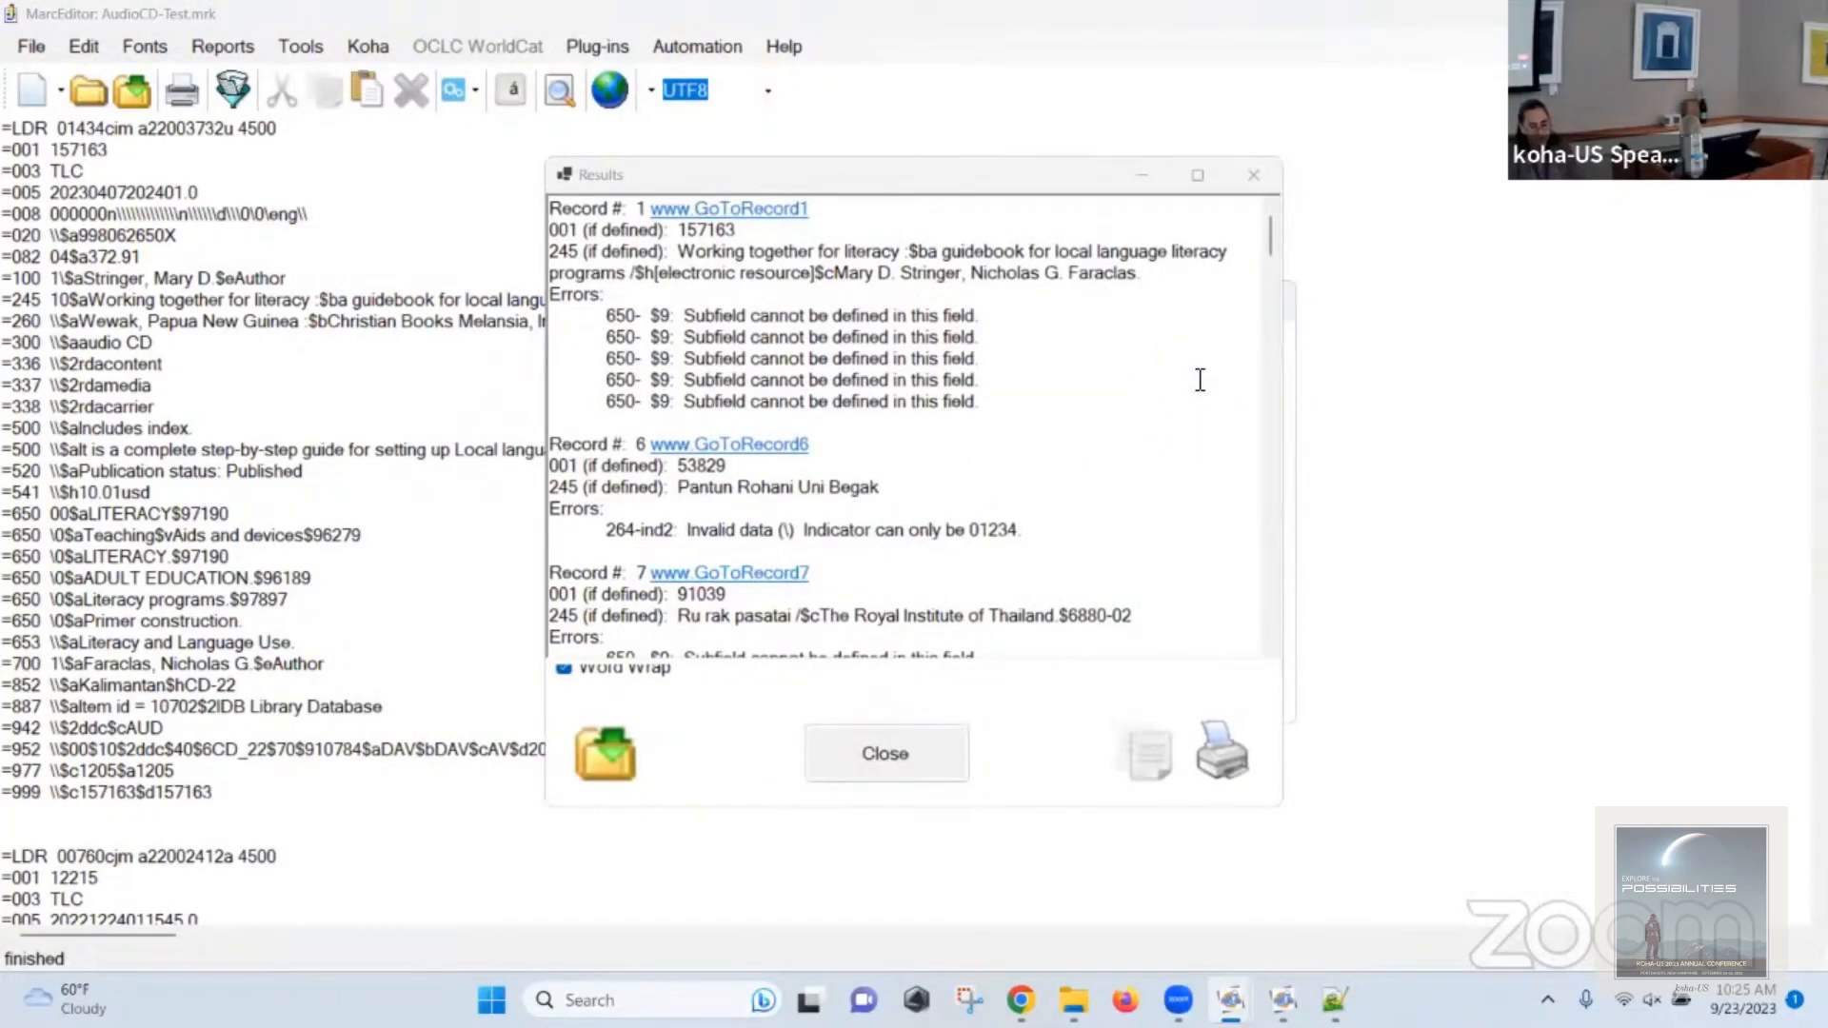
{"action": "scroll", "coordinate": [1200, 380], "scroll_direction": "down", "scroll_amount": 2}
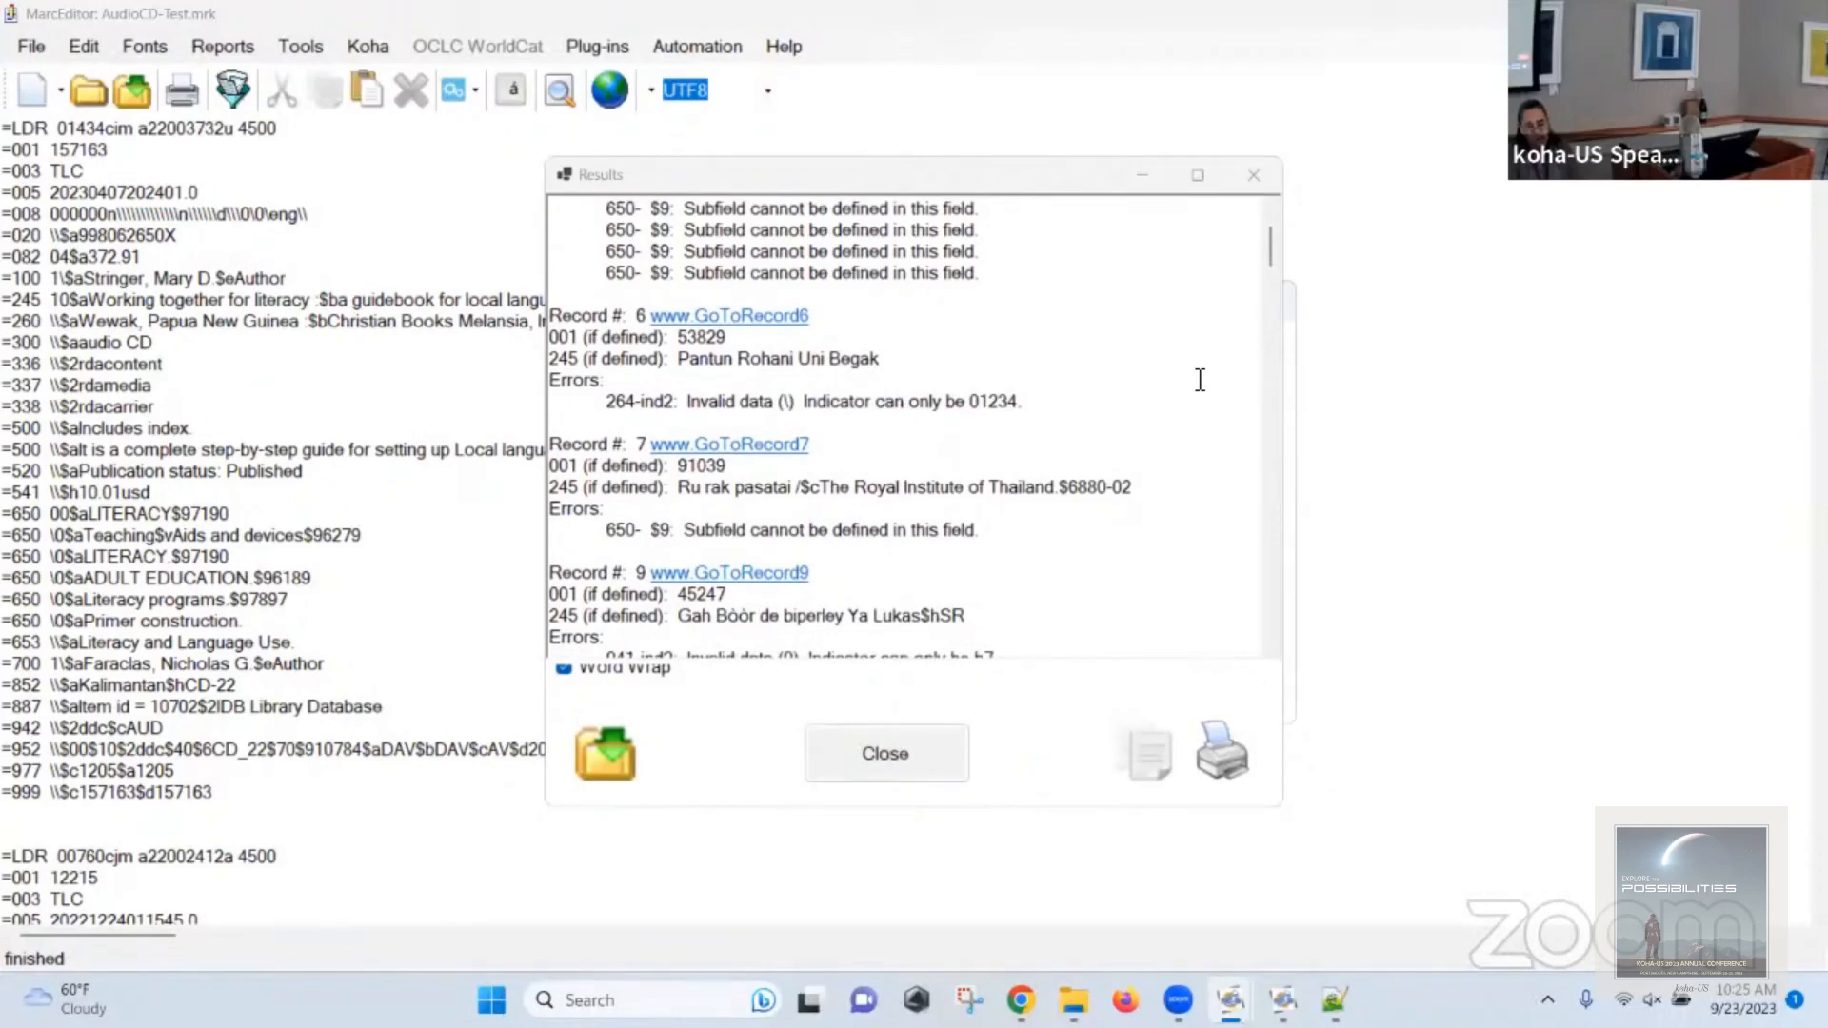
{"action": "scroll", "coordinate": [1201, 379], "scroll_direction": "down", "scroll_amount": 1}
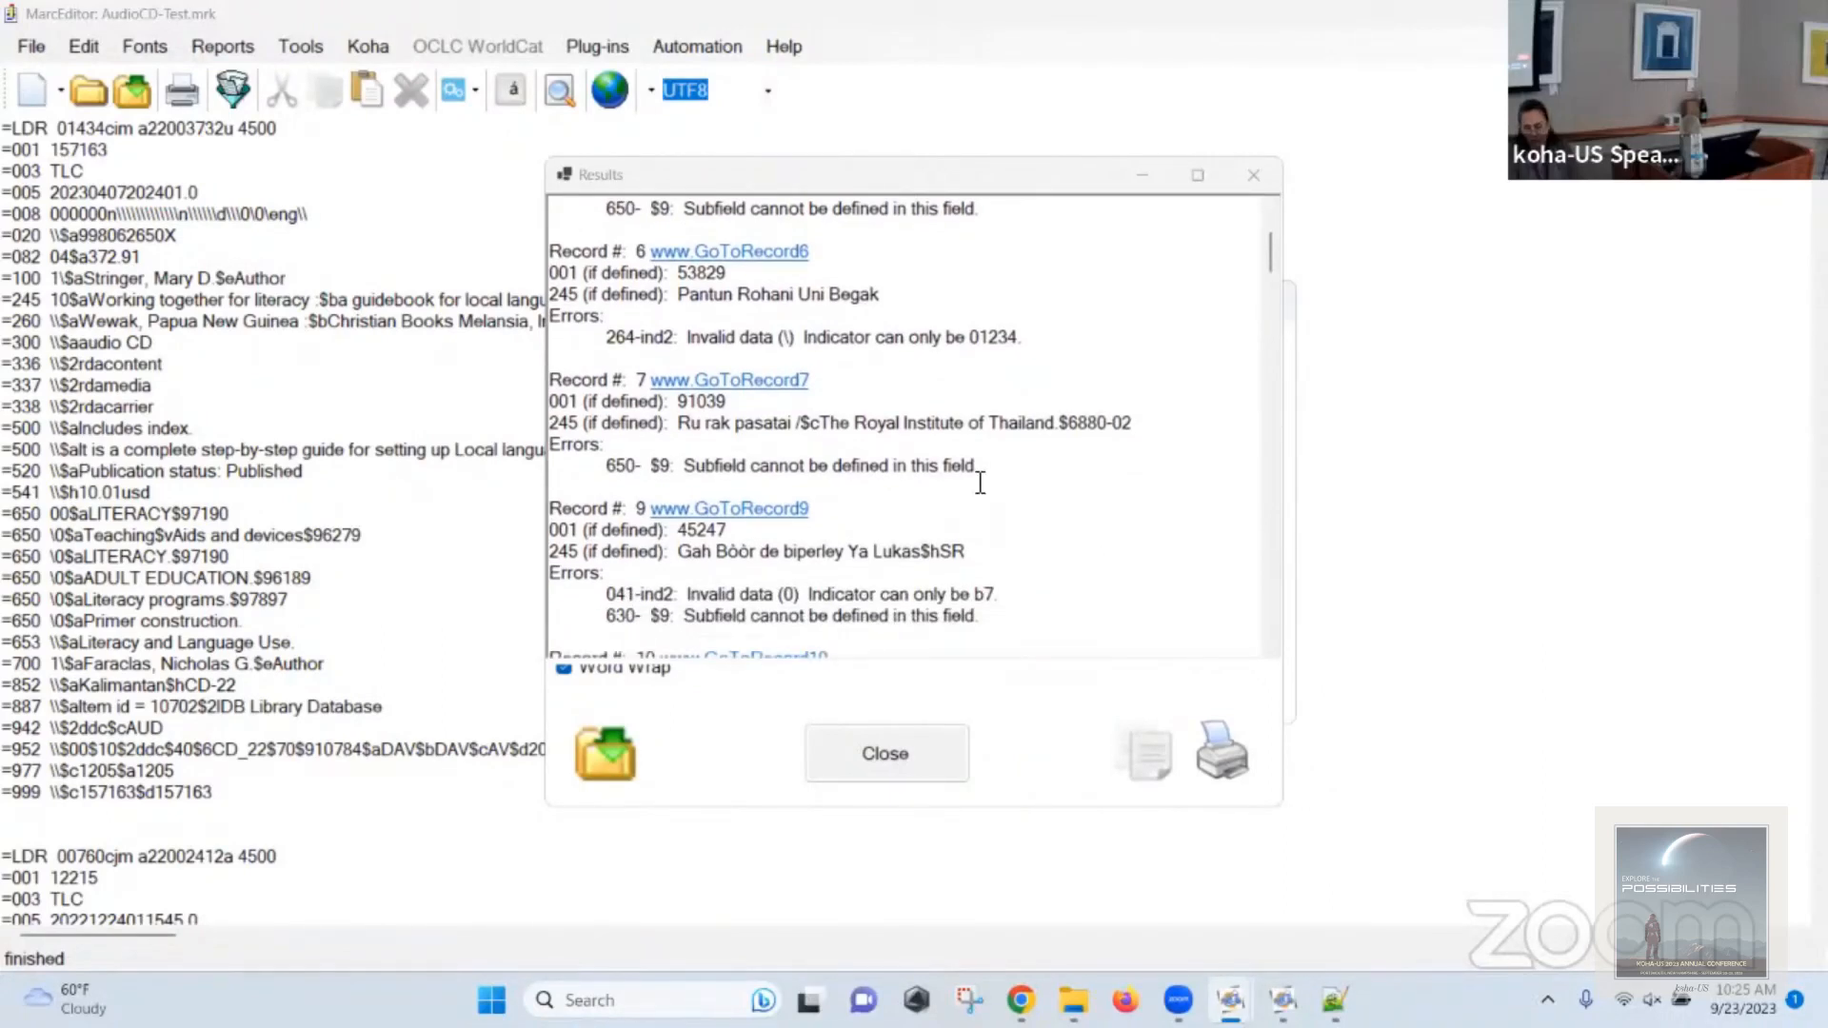
{"action": "scroll", "coordinate": [980, 483], "scroll_direction": "up", "scroll_amount": 3}
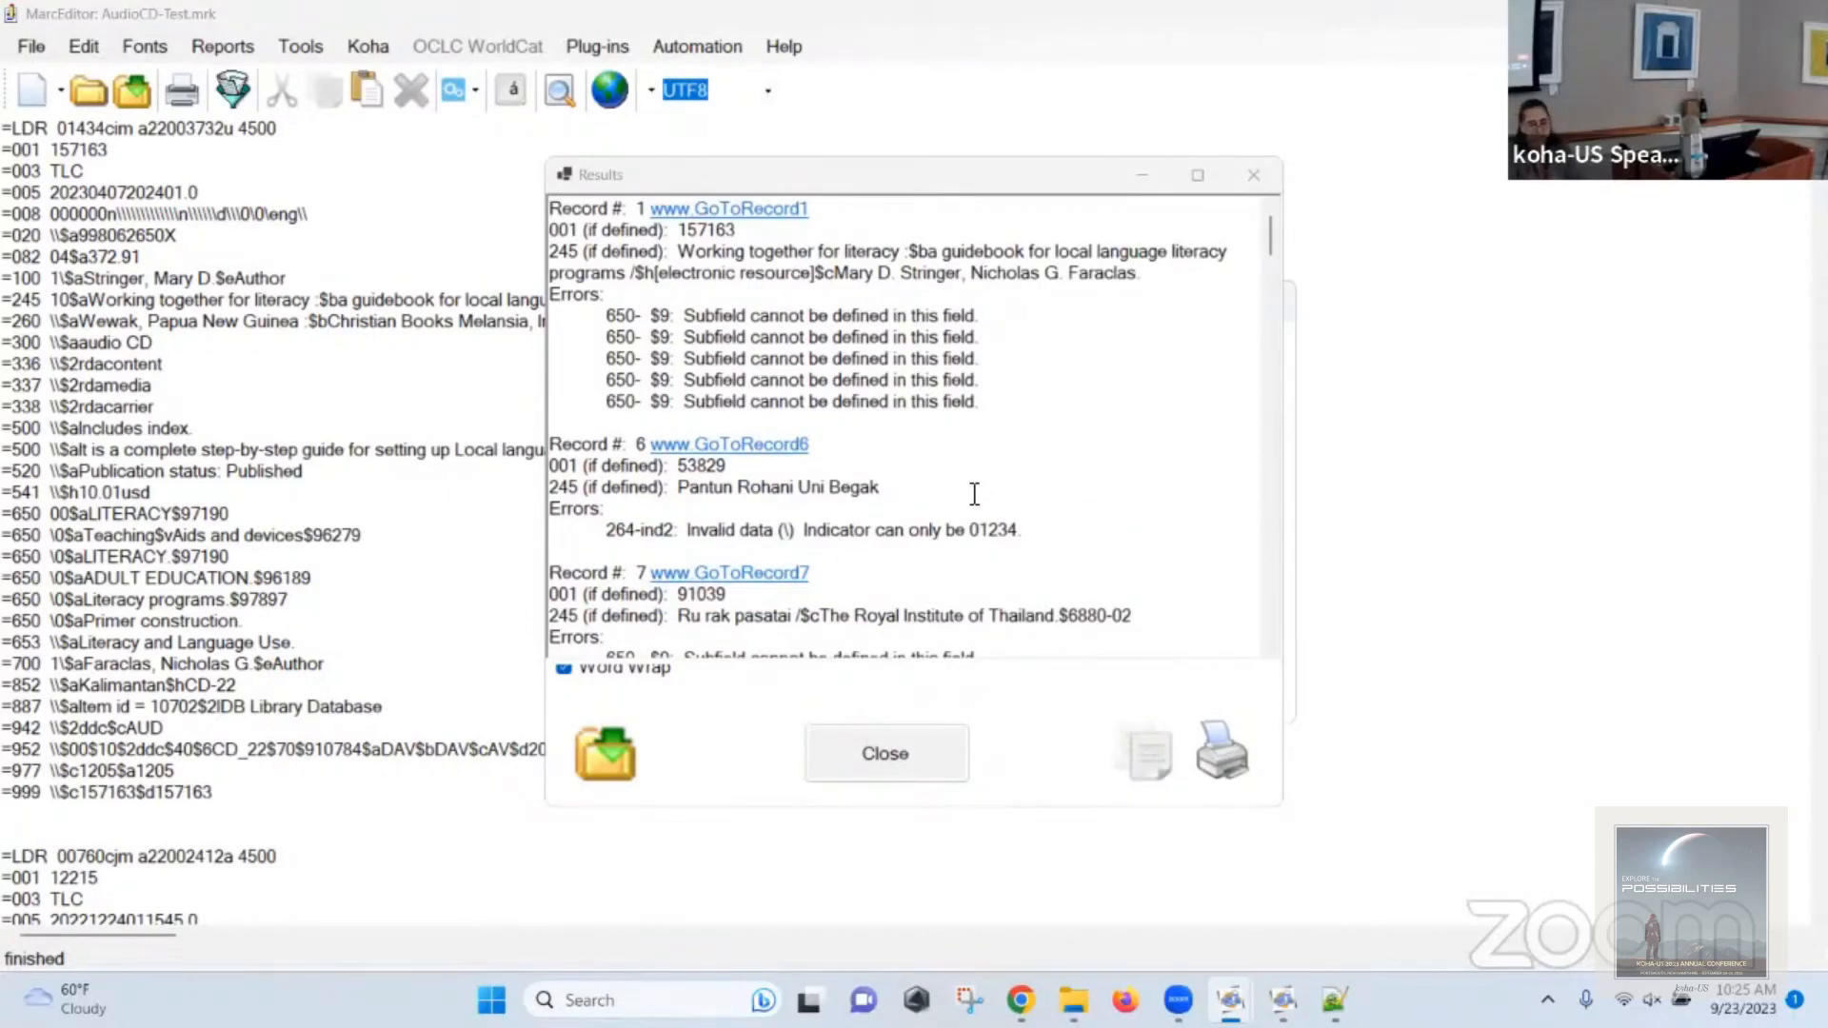
{"action": "left_click", "coordinate": [859, 775]}
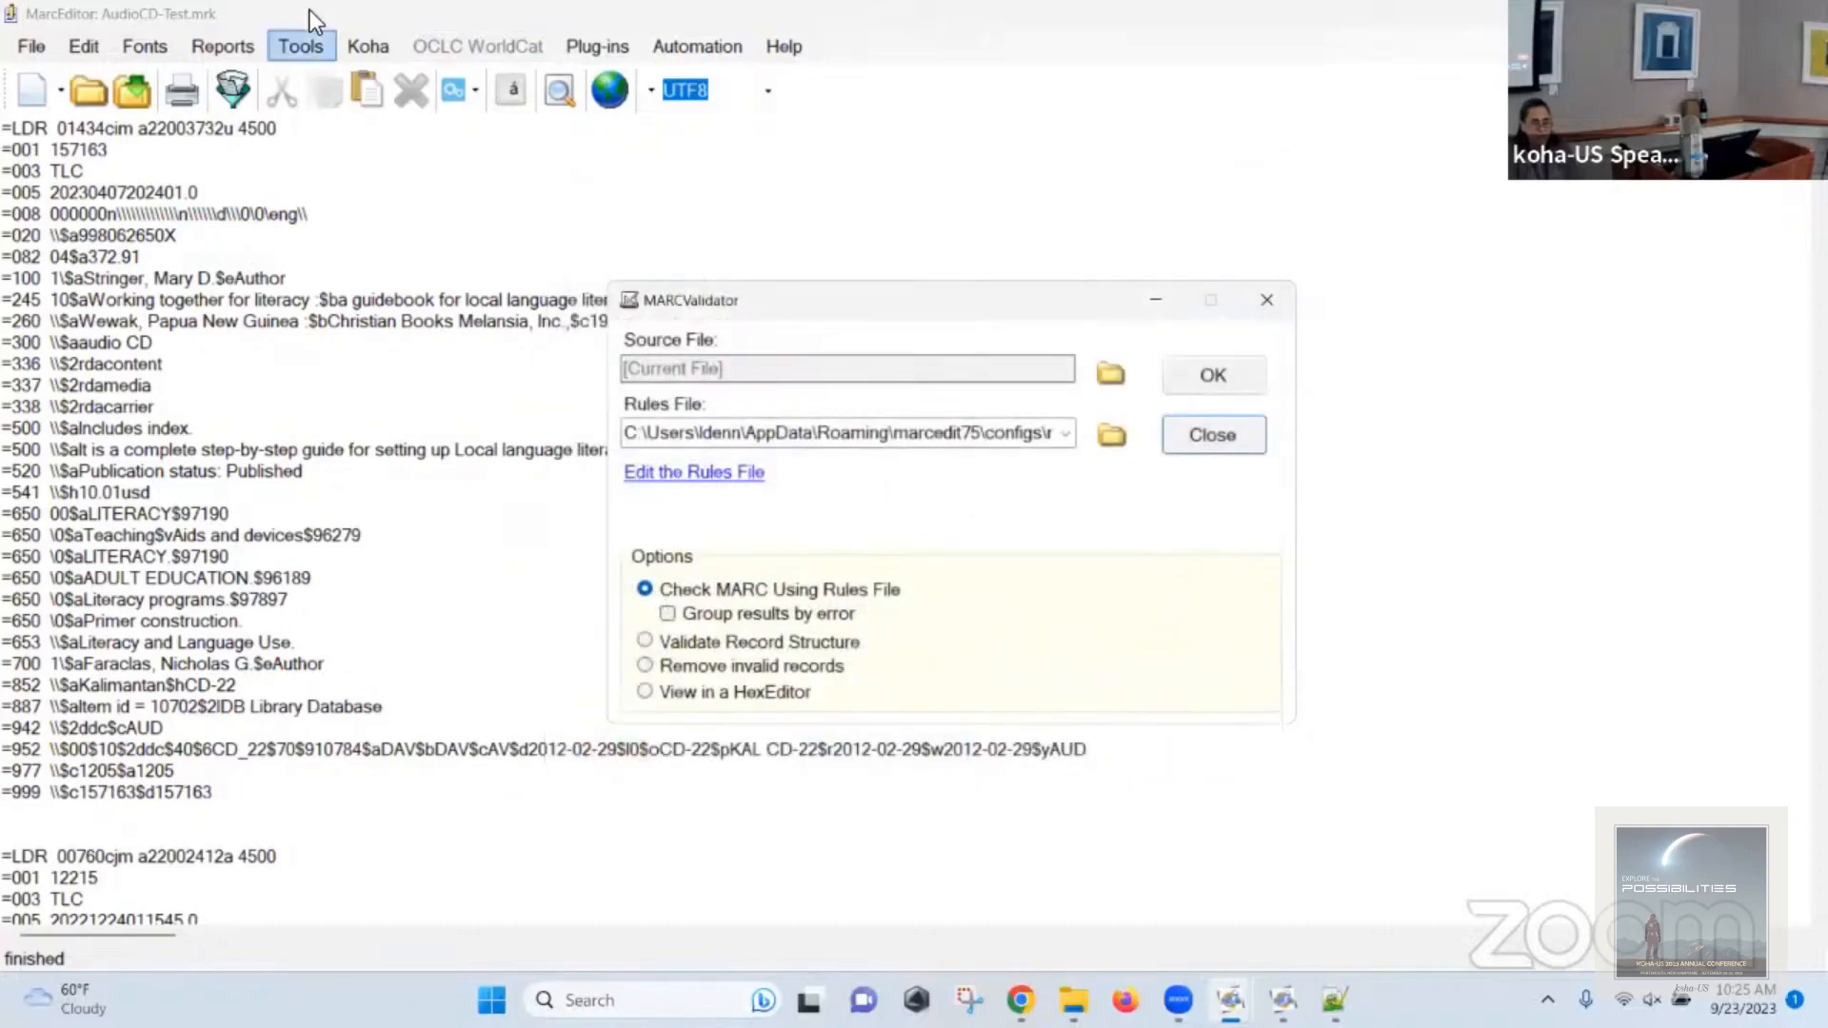
{"action": "left_click", "coordinate": [785, 631]}
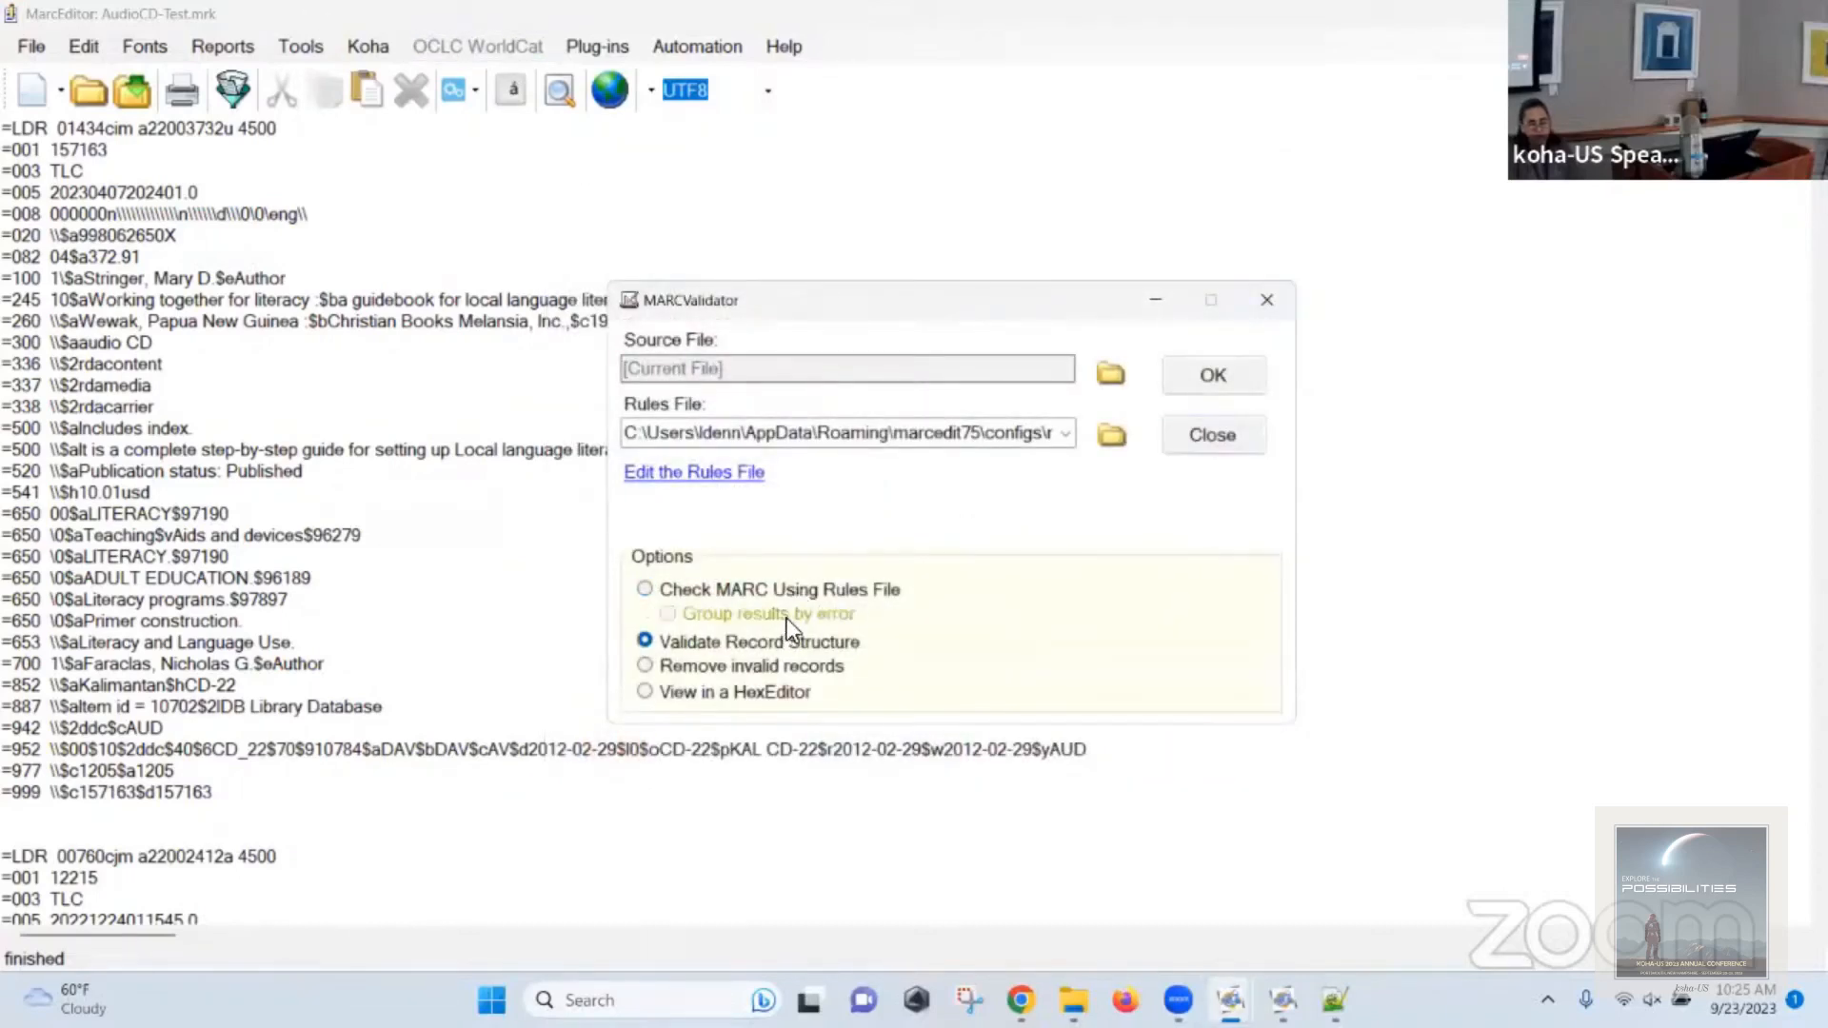
{"action": "left_click", "coordinate": [658, 592]}
{"action": "left_click", "coordinate": [672, 615]}
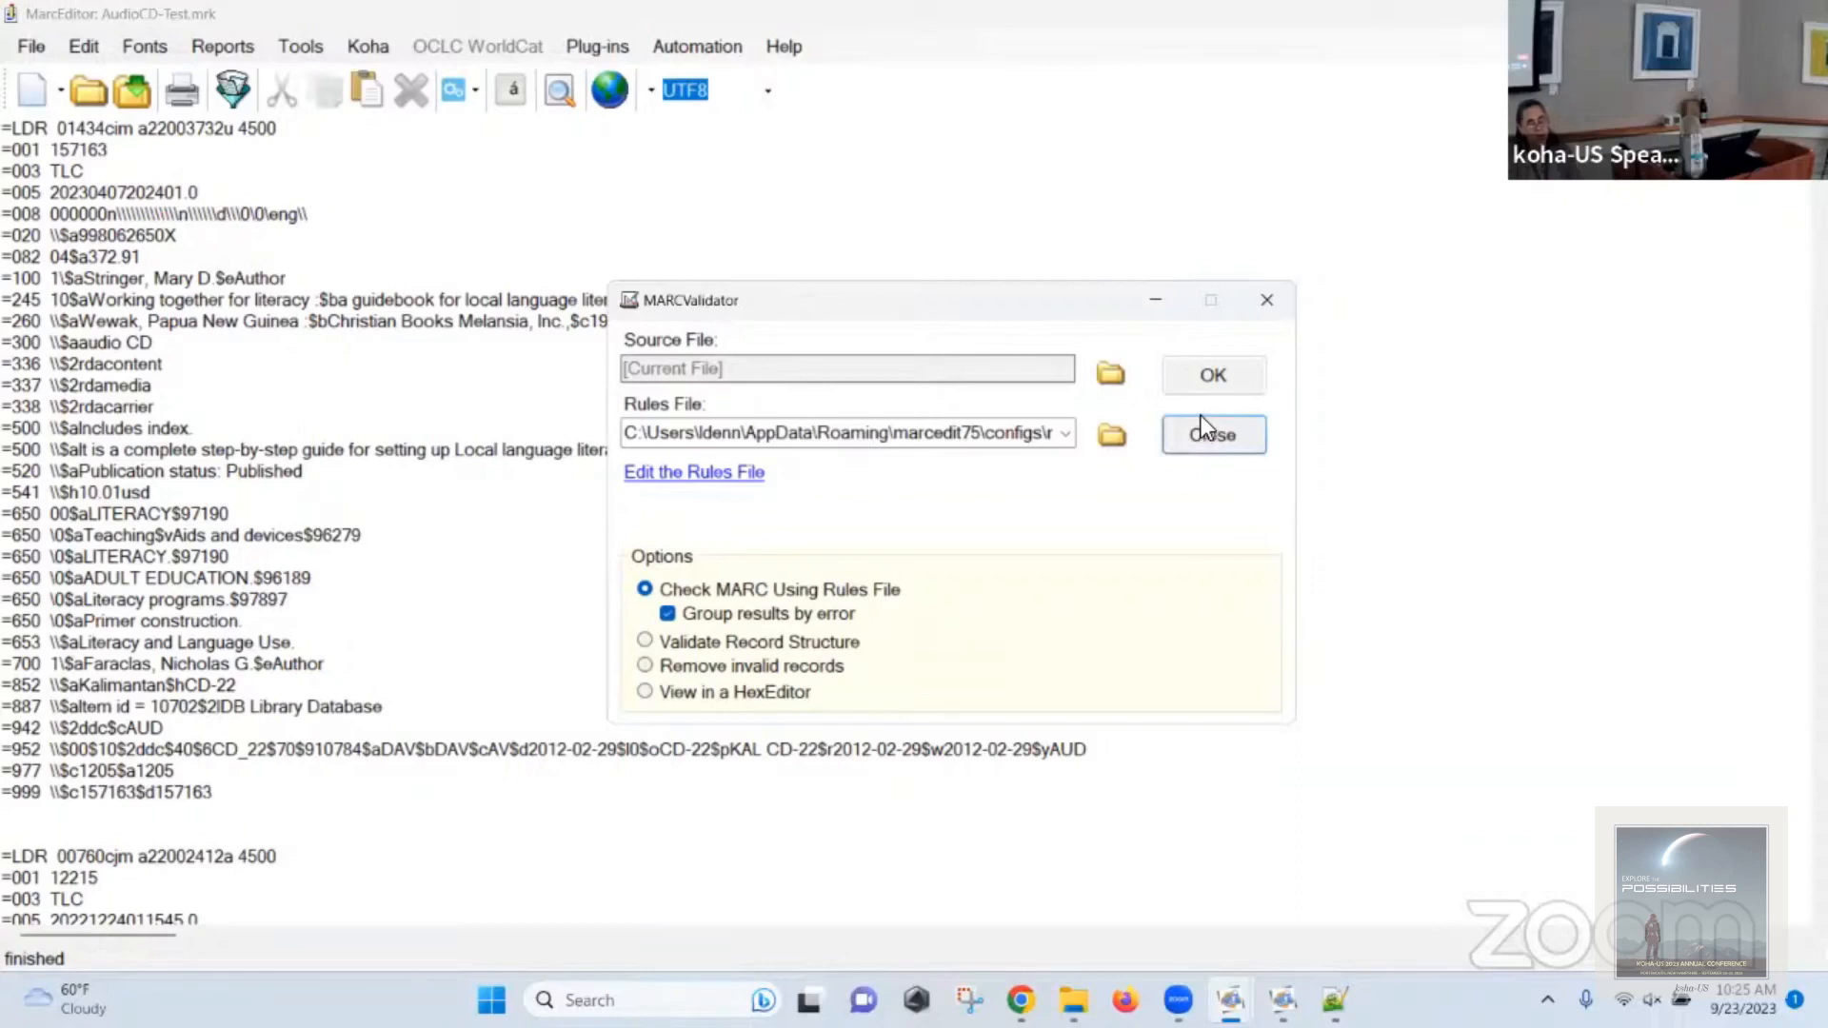
{"action": "left_click", "coordinate": [786, 667]}
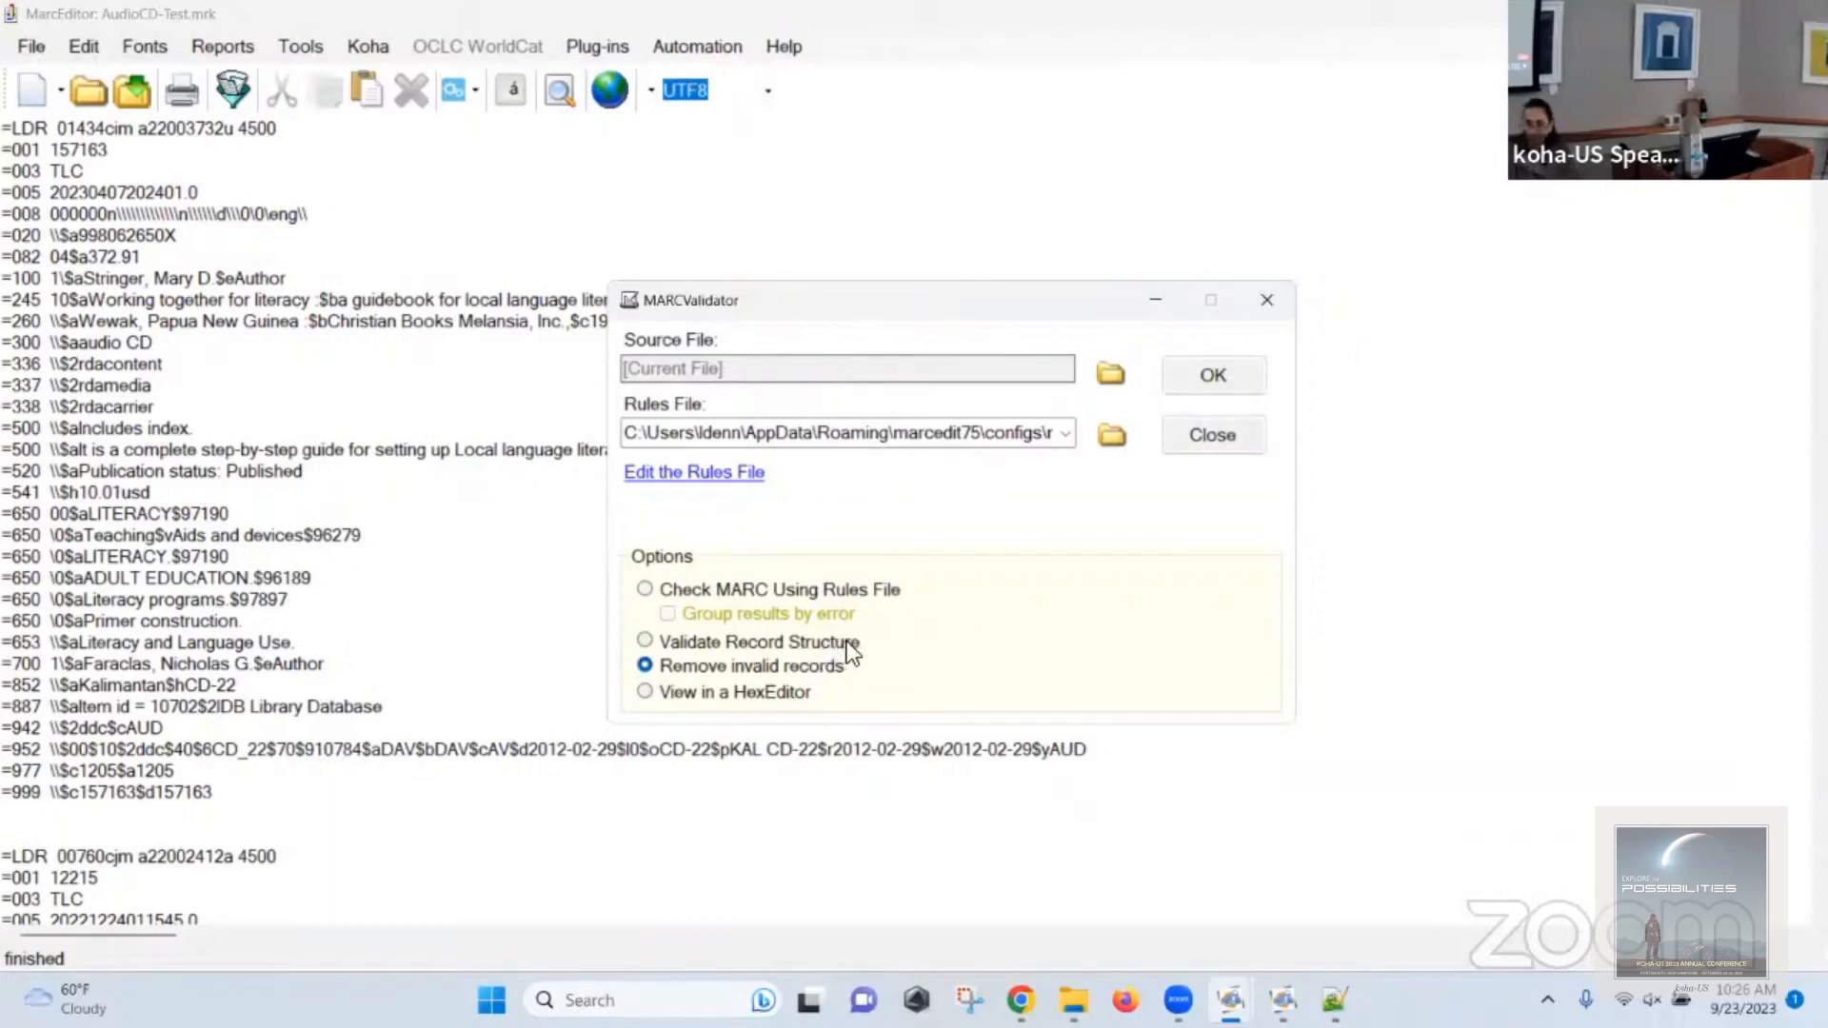
Close the MARCValidator and save AudioCD-Test.mrk.
{"action": "left_click", "coordinate": [1225, 436]}
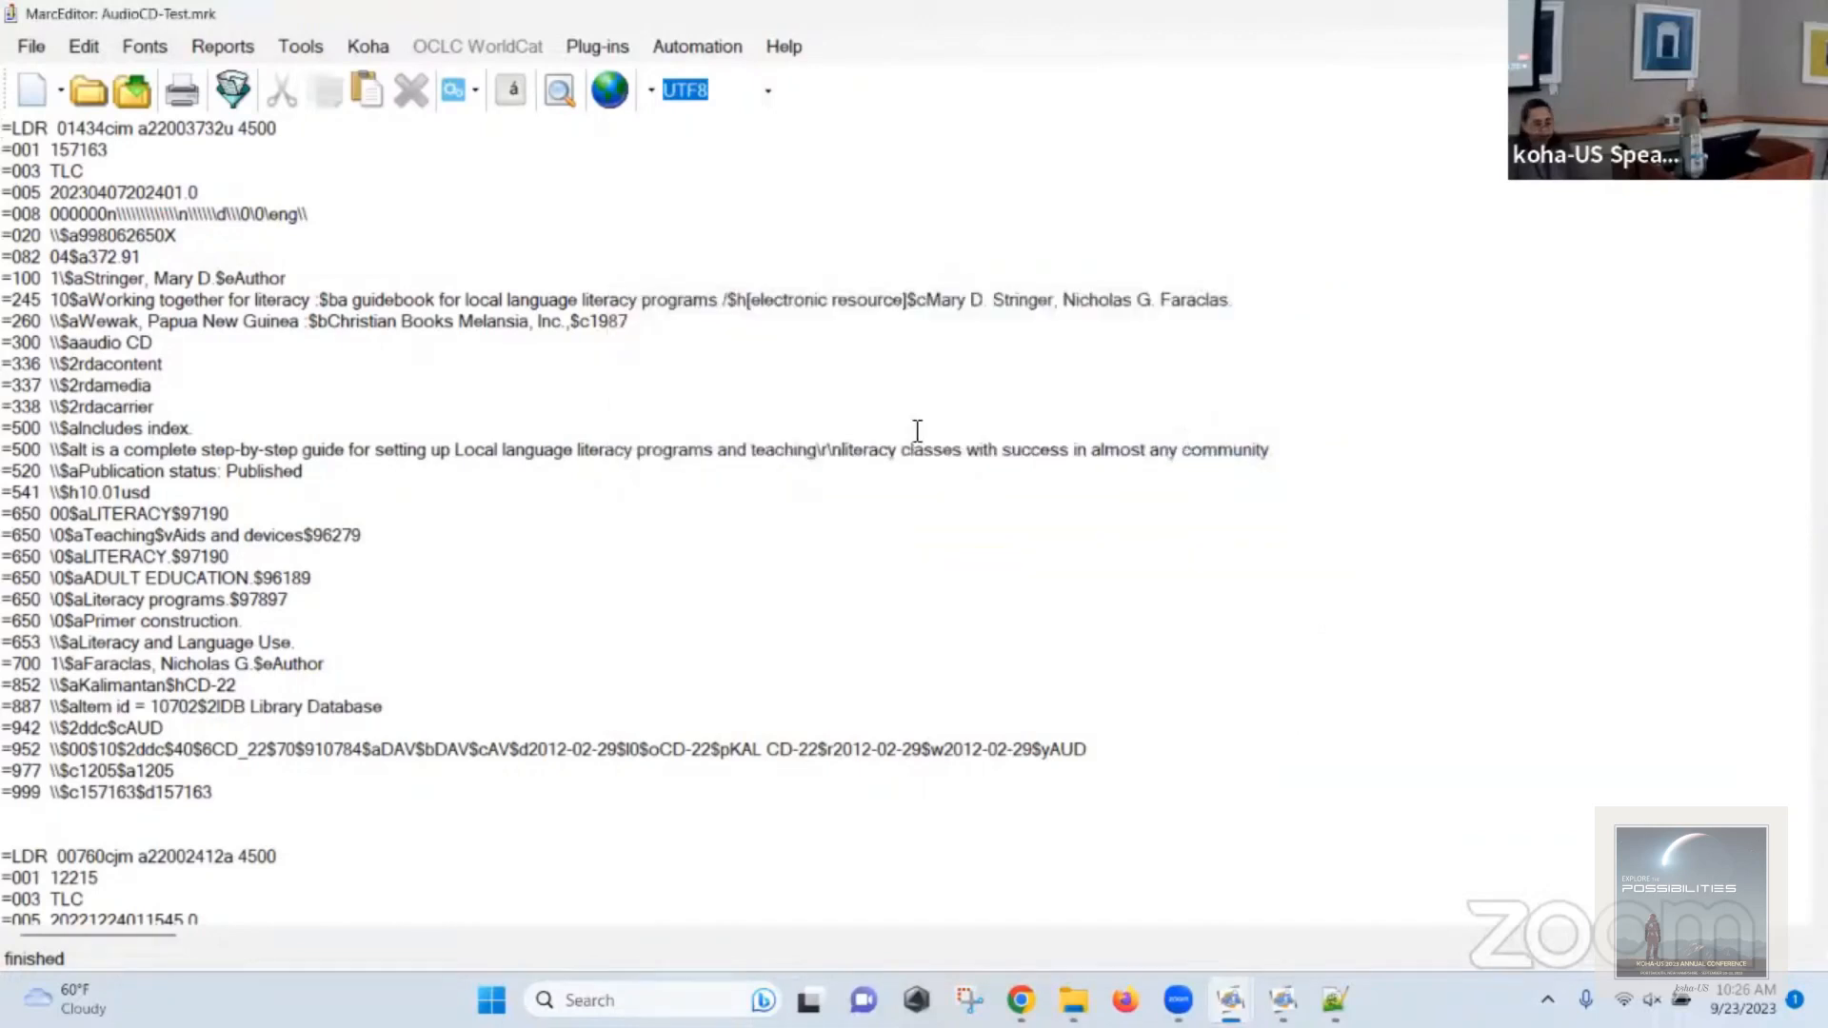
{"action": "left_click", "coordinate": [139, 91]}
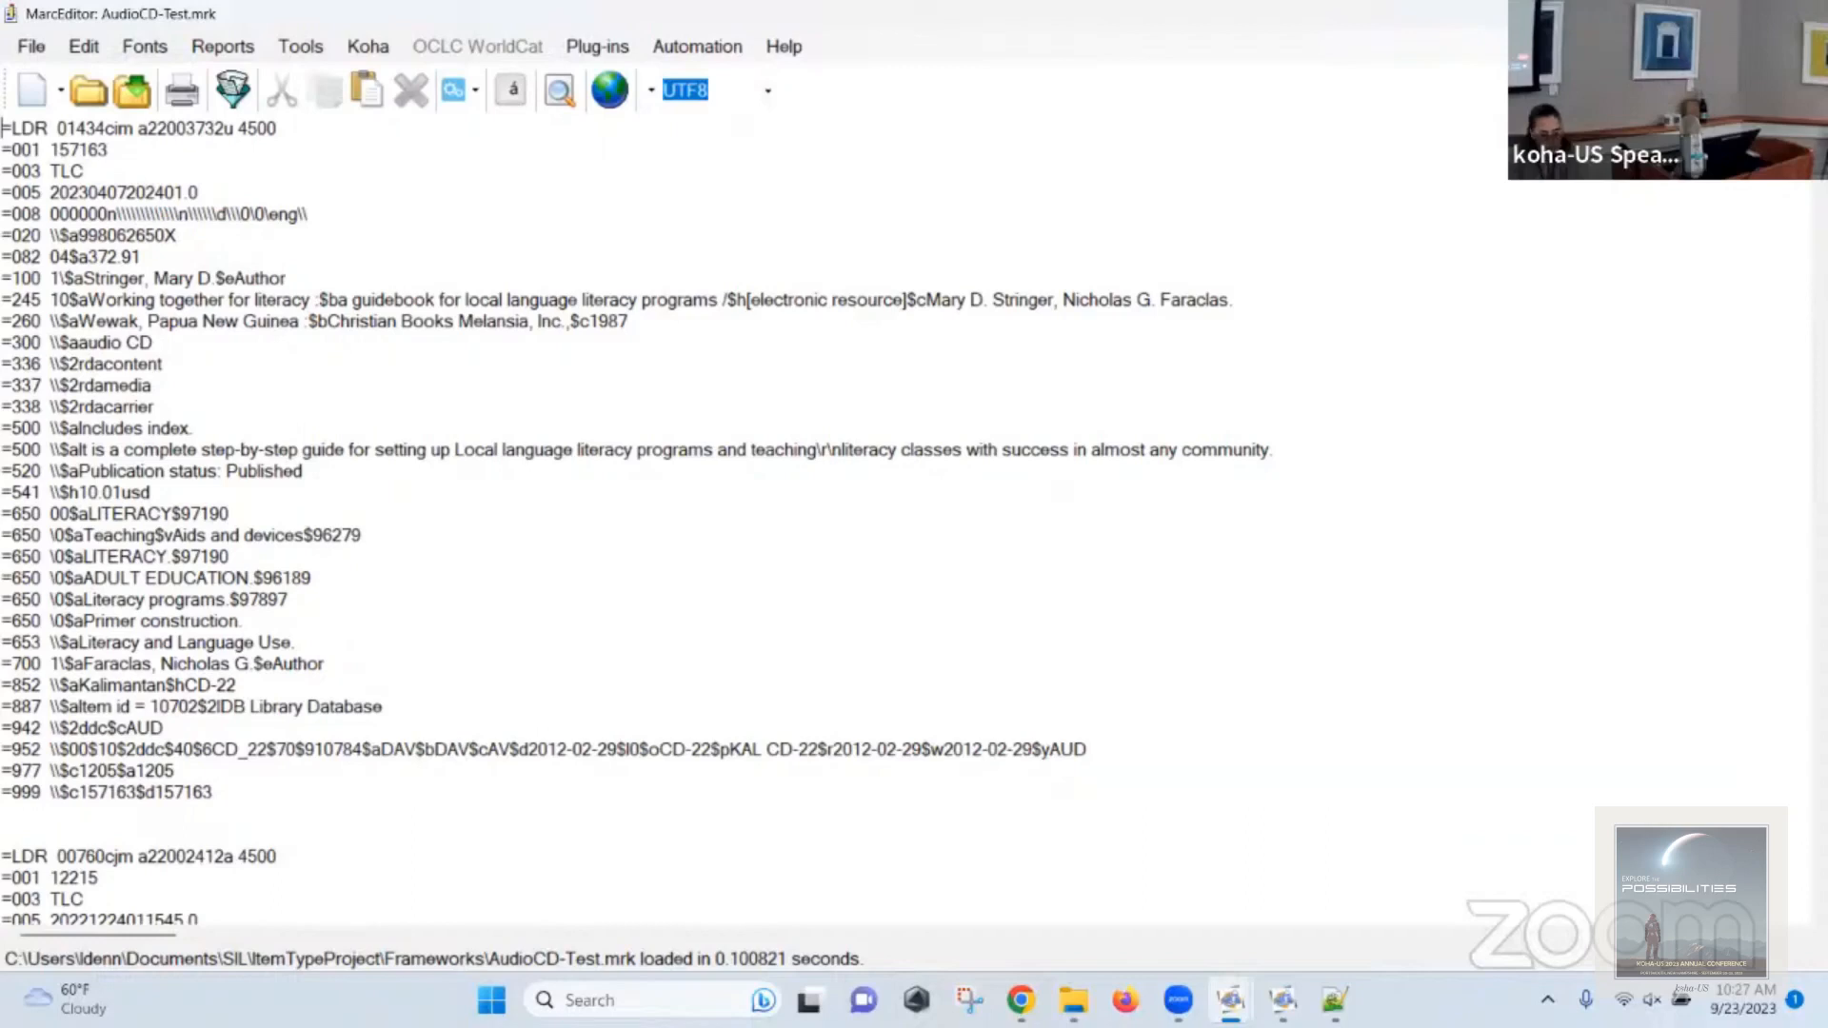
Find all occurrences of "language" in the file, sort the results by found text, and return to the records.
{"action": "left_click", "coordinate": [445, 988]}
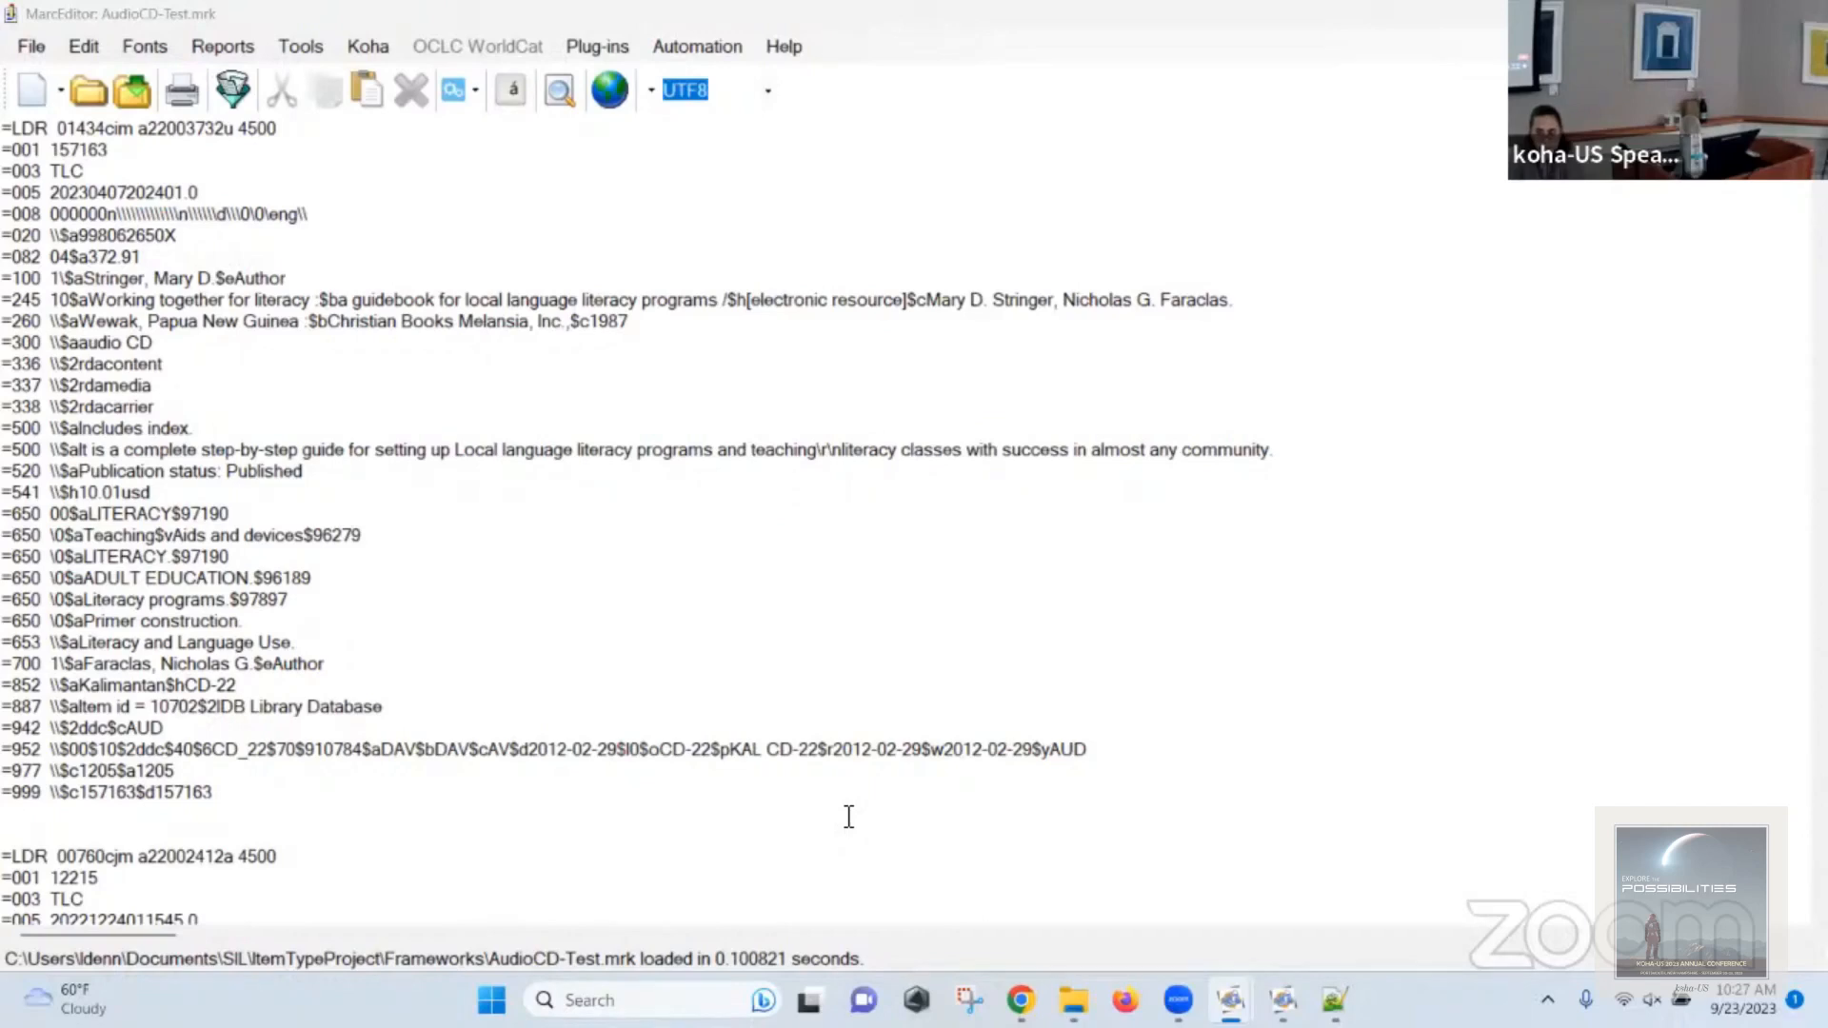
{"action": "left_click", "coordinate": [783, 681]}
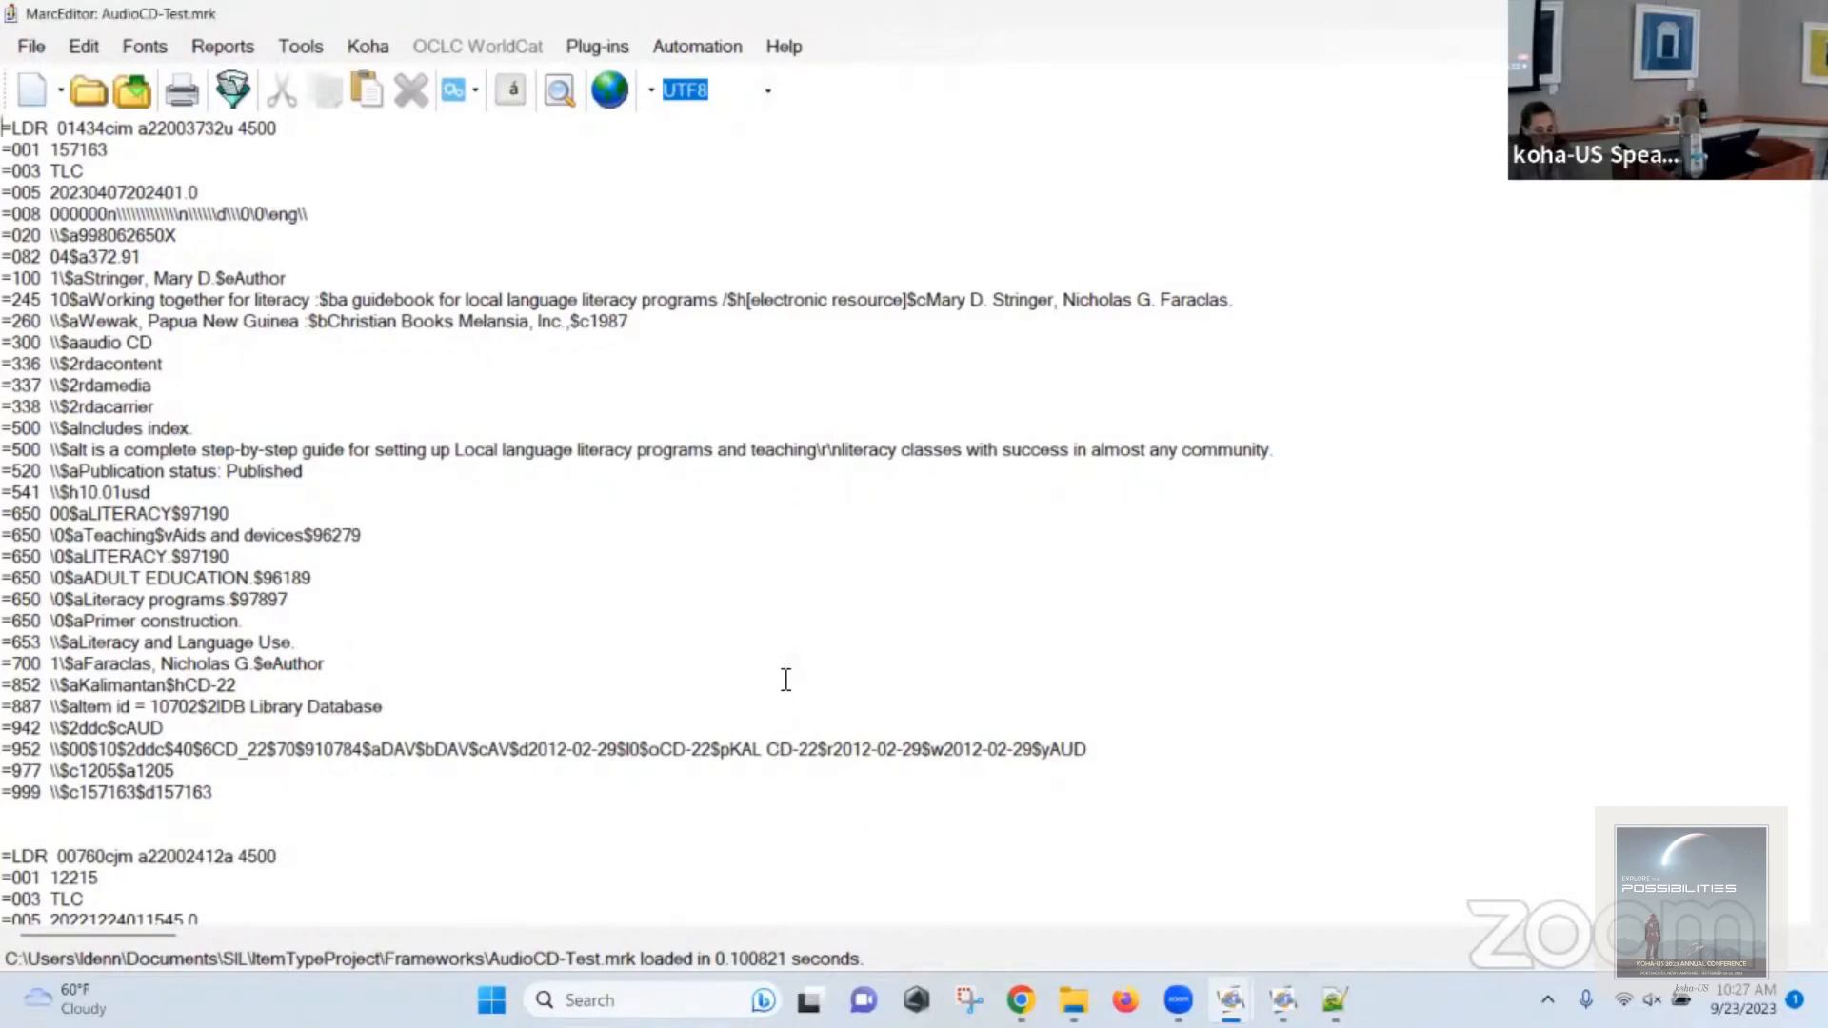
{"action": "key", "text": "ctrl+f"}
{"action": "type", "text": "="}
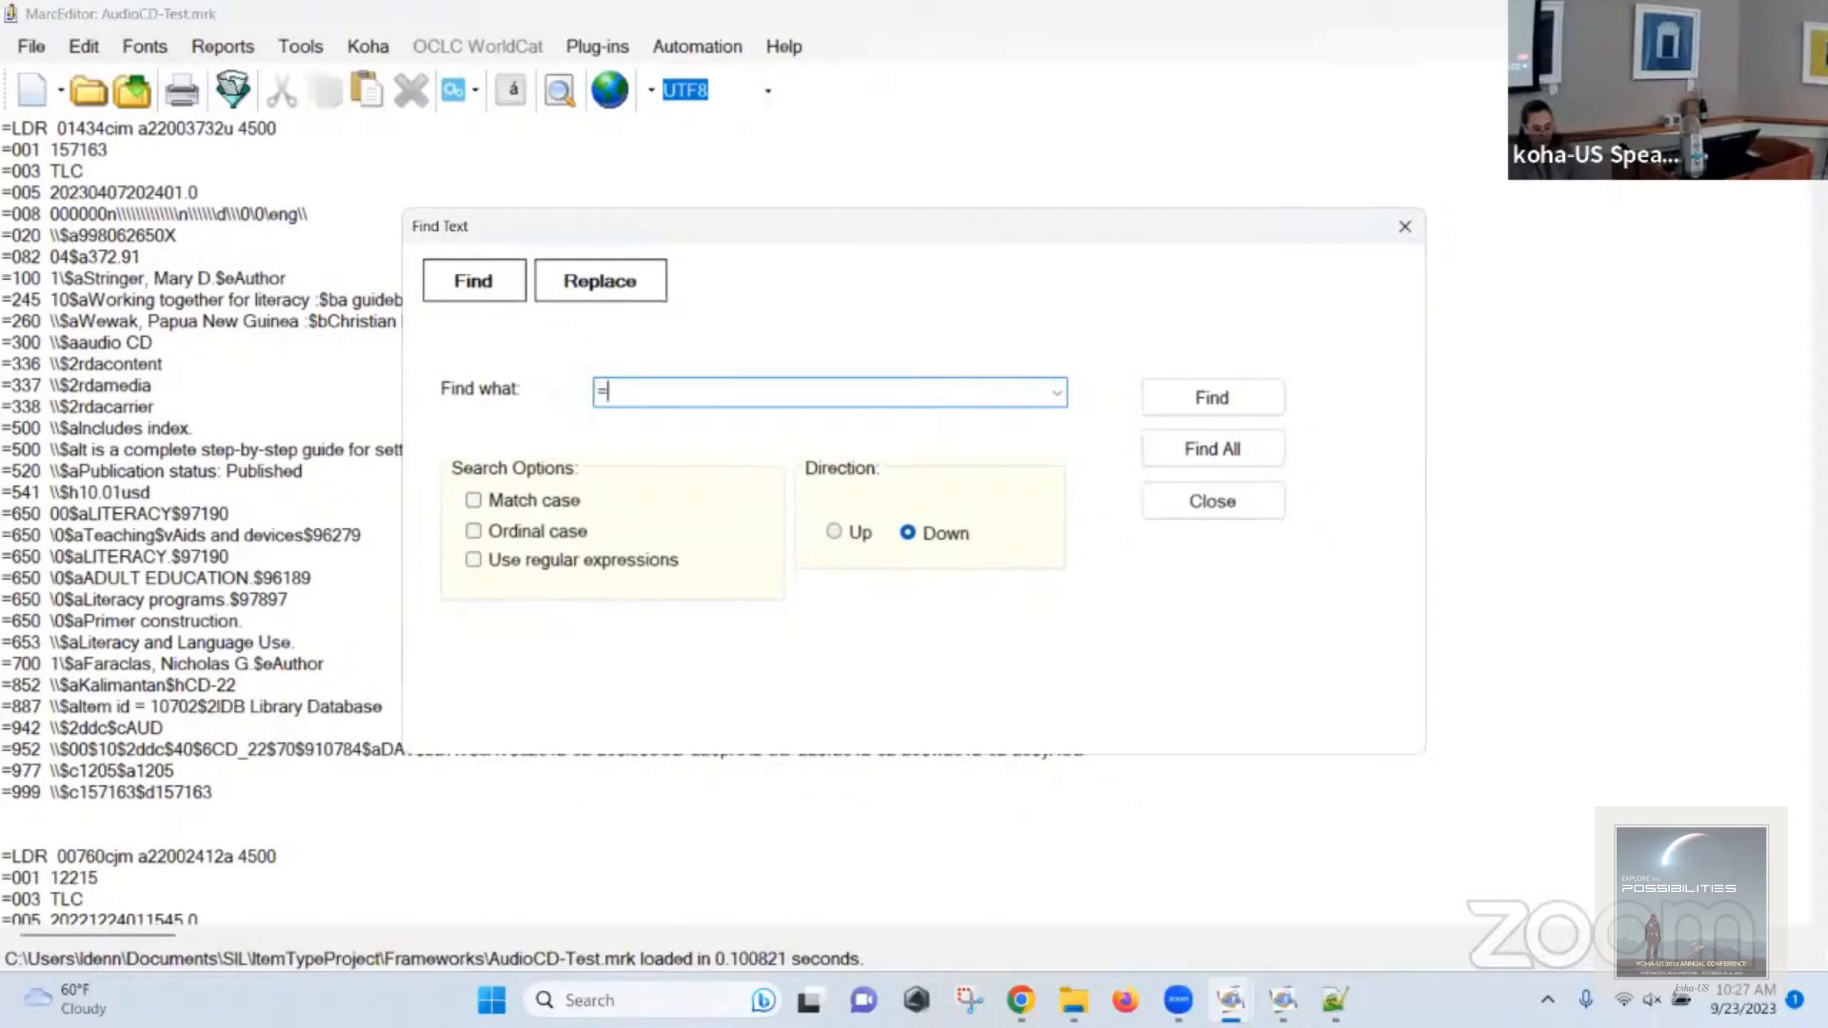
{"action": "type", "text": "24"}
{"action": "type", "text": "language"}
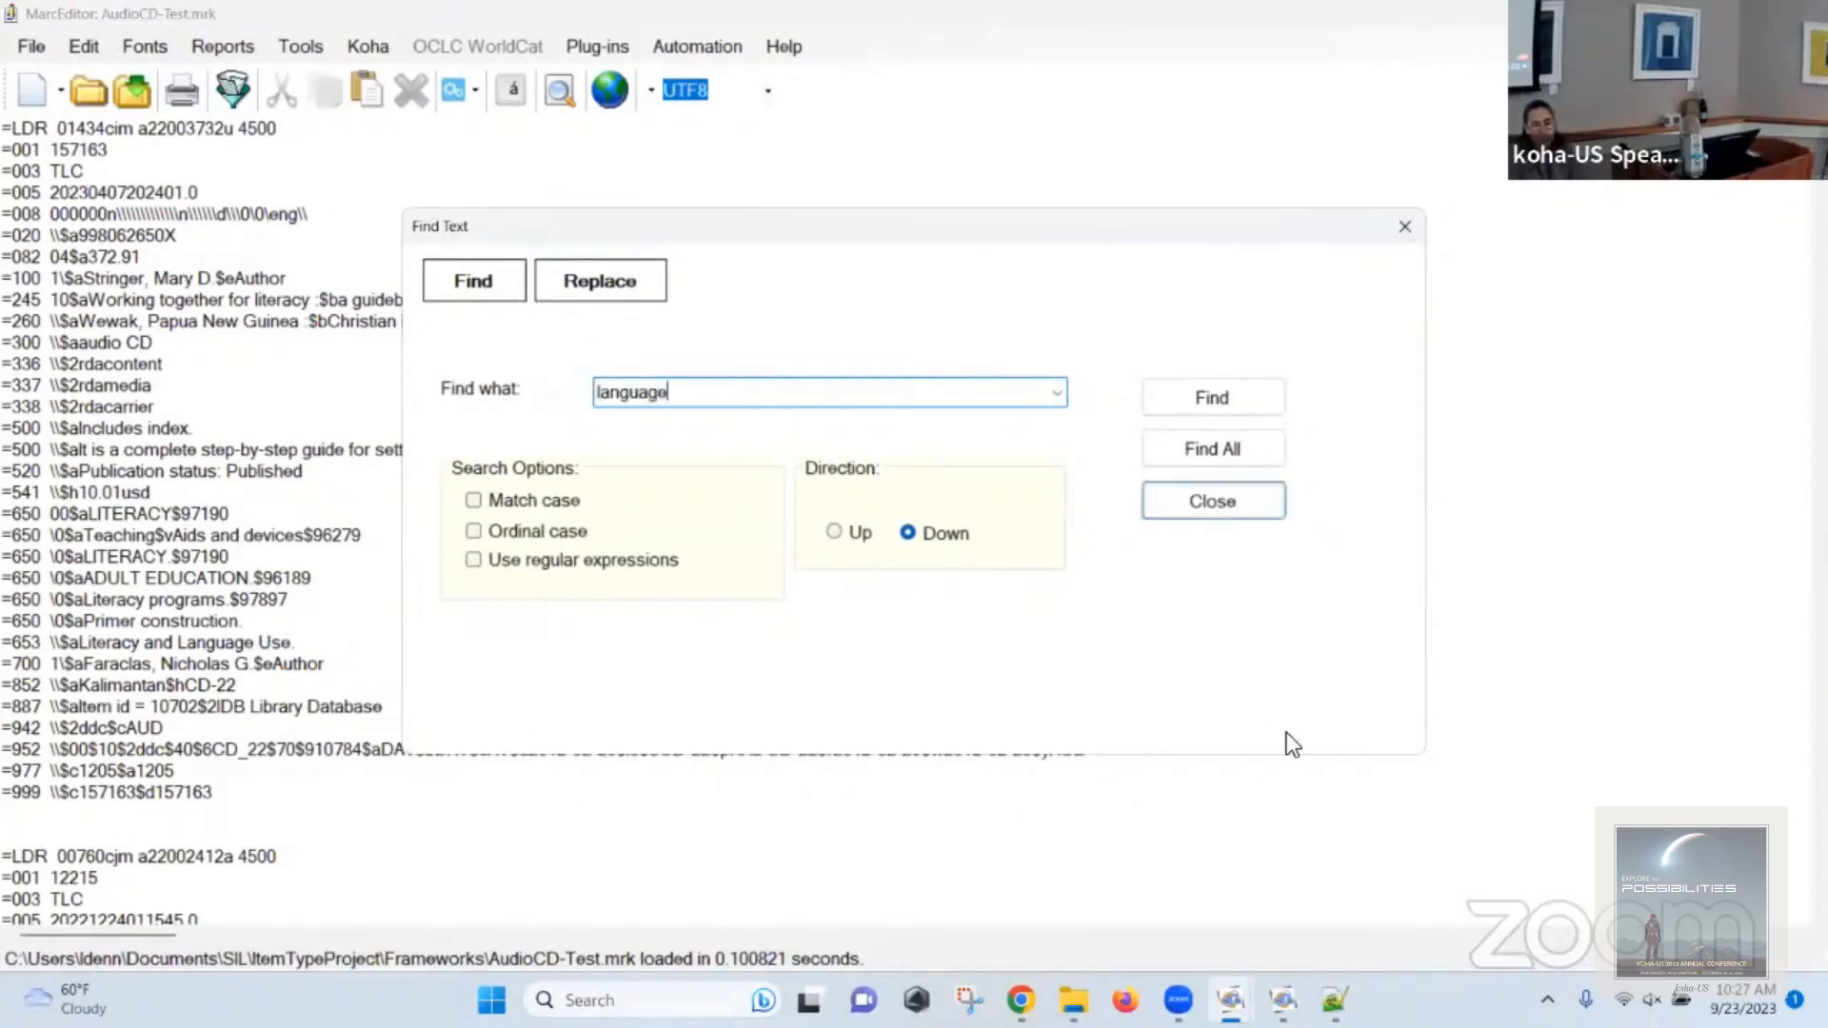
{"action": "left_click", "coordinate": [1232, 443]}
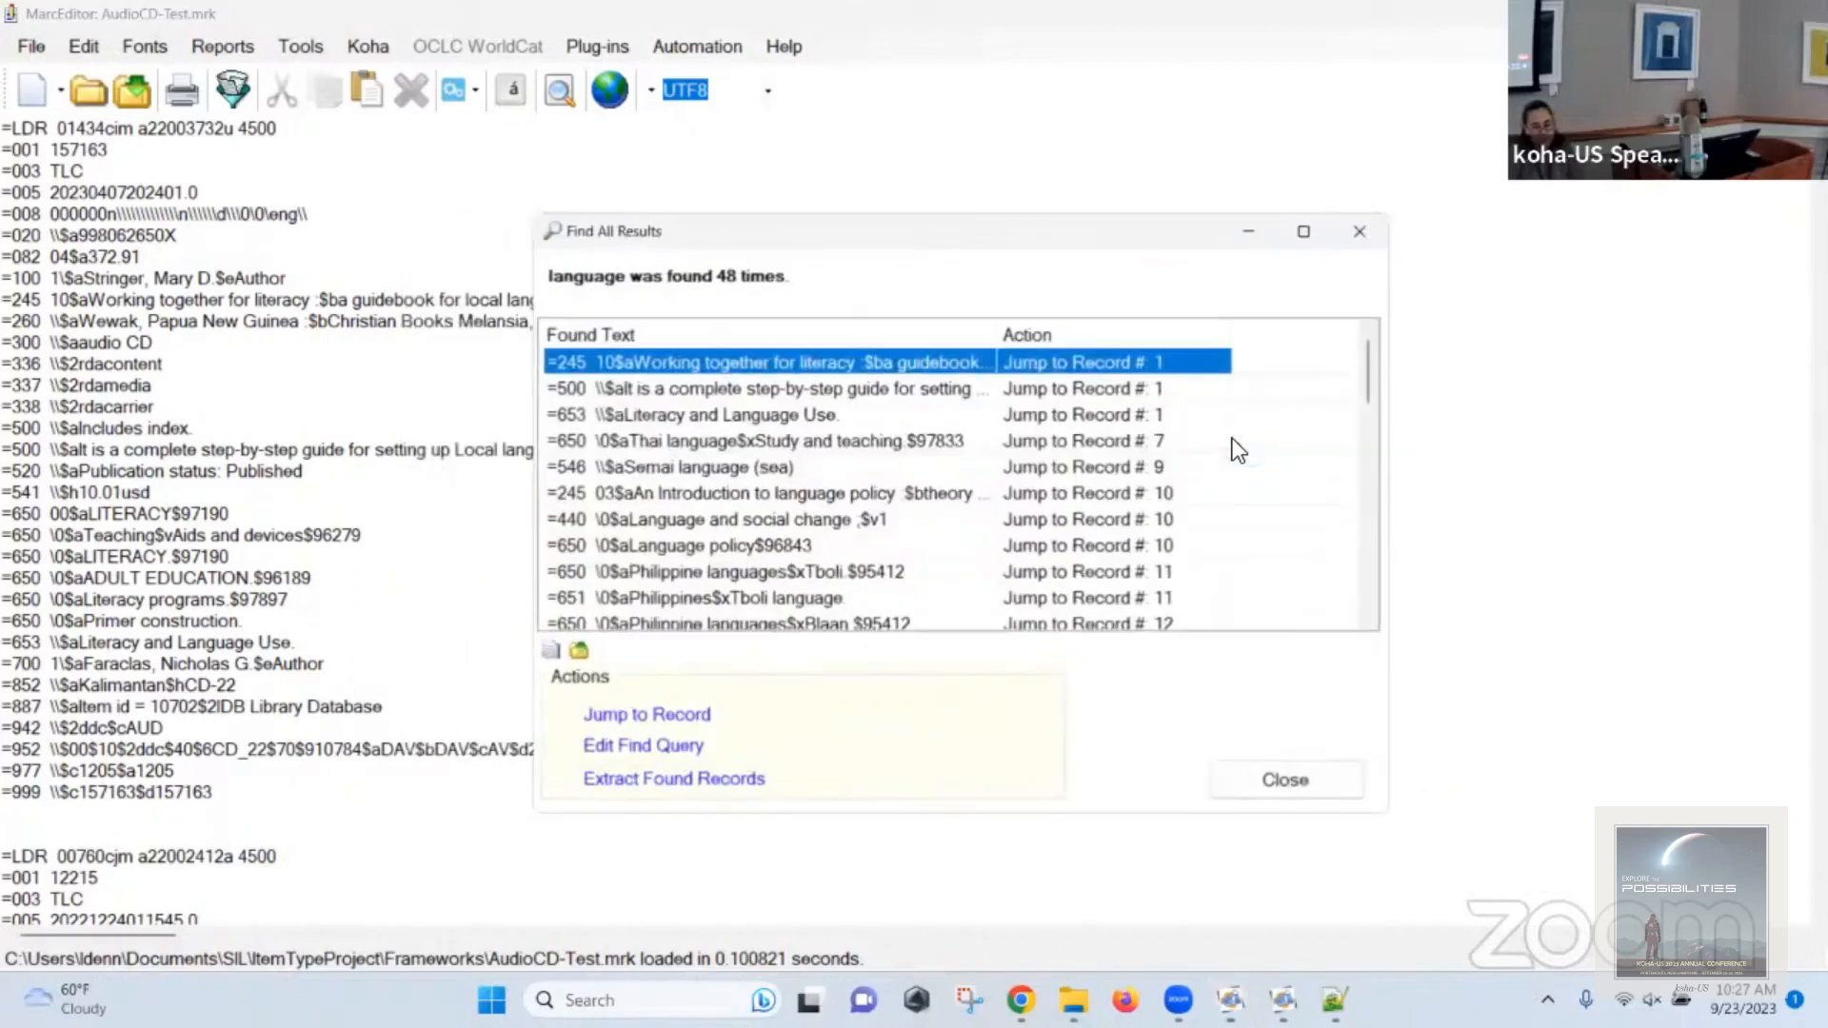
{"action": "left_click", "coordinate": [744, 324]}
{"action": "scroll", "coordinate": [752, 534], "scroll_direction": "down", "scroll_amount": 5}
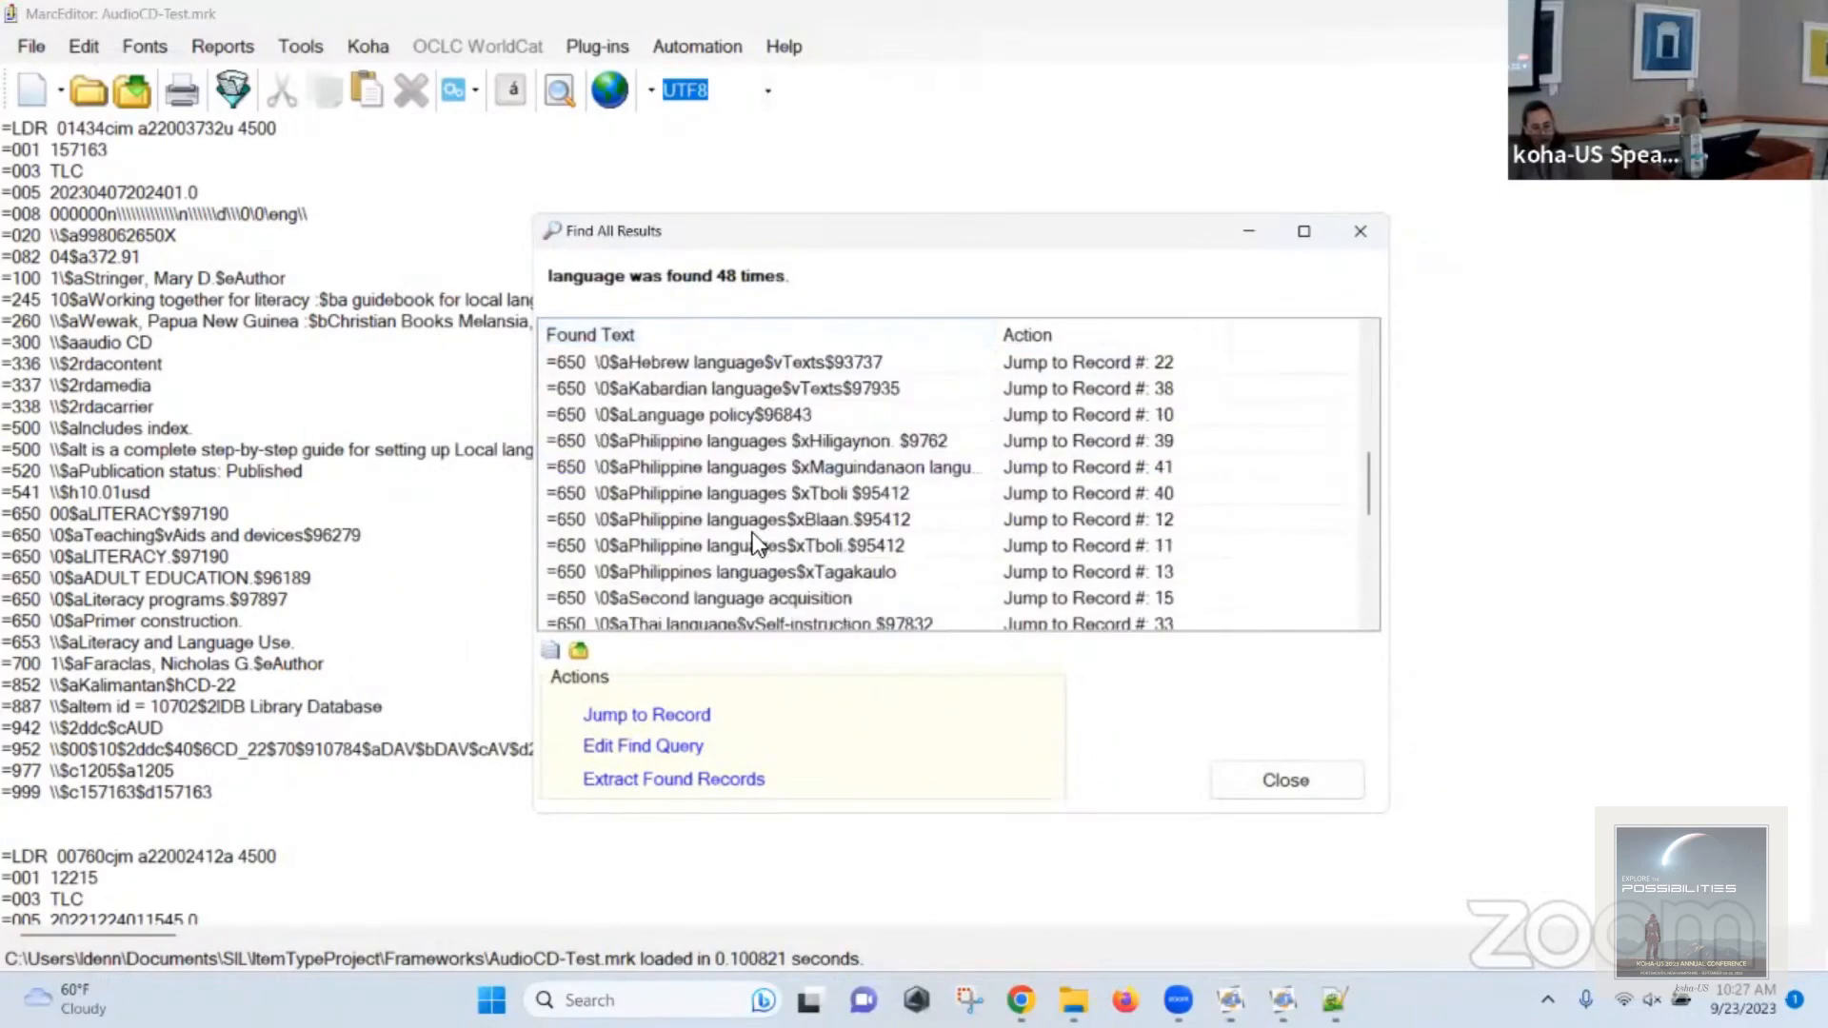
{"action": "left_click", "coordinate": [642, 775]}
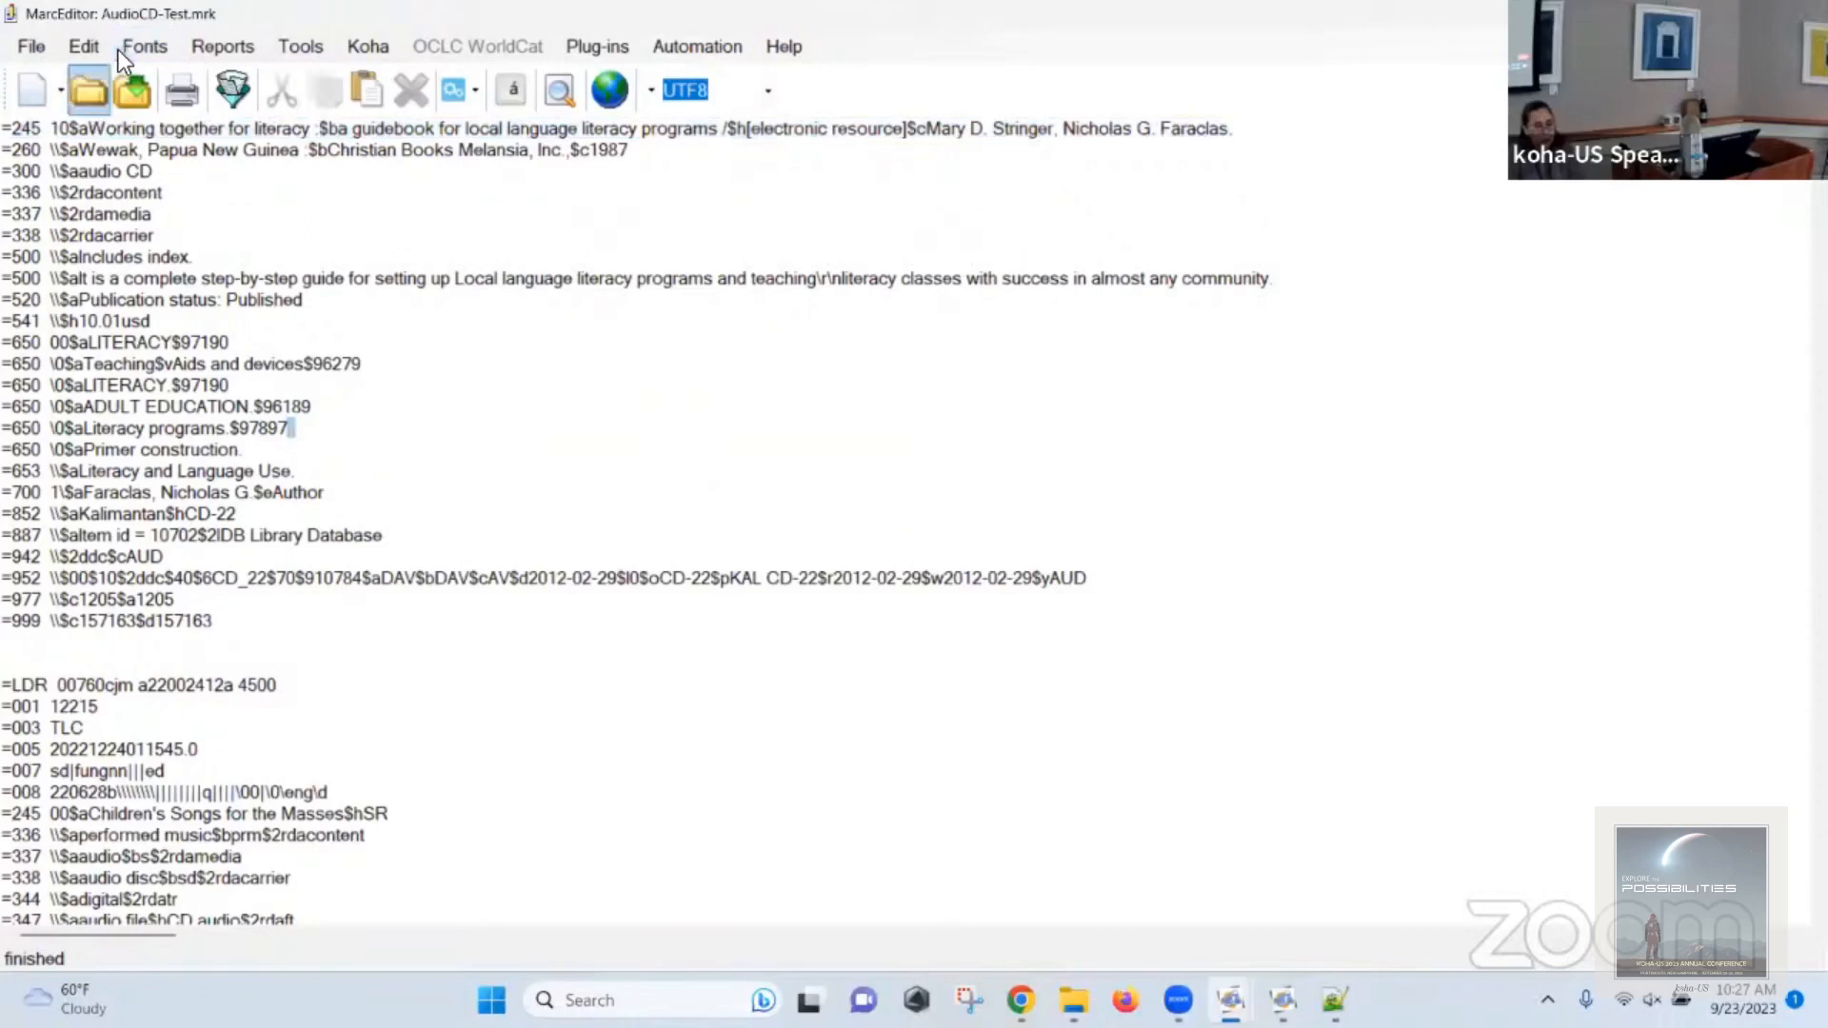
{"action": "left_click", "coordinate": [42, 43]}
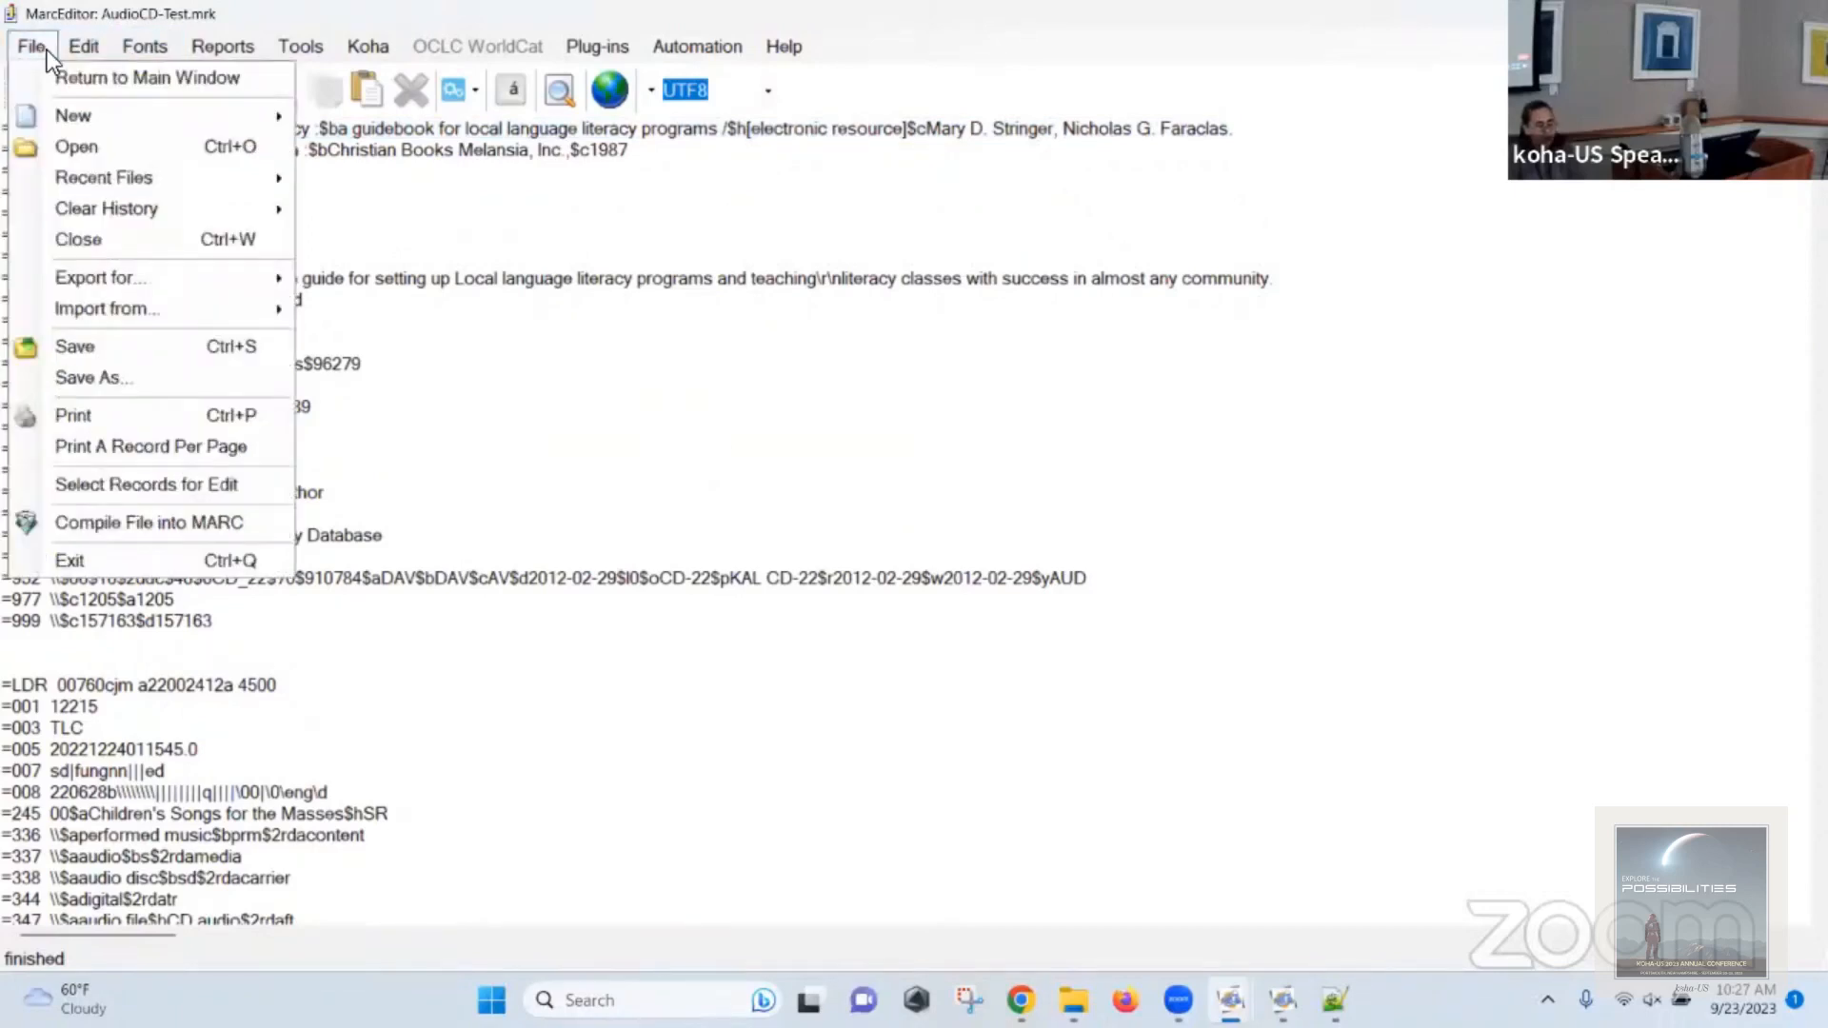
{"action": "left_click", "coordinate": [42, 48]}
{"action": "left_click", "coordinate": [41, 48]}
{"action": "mouse_move", "coordinate": [76, 45]}
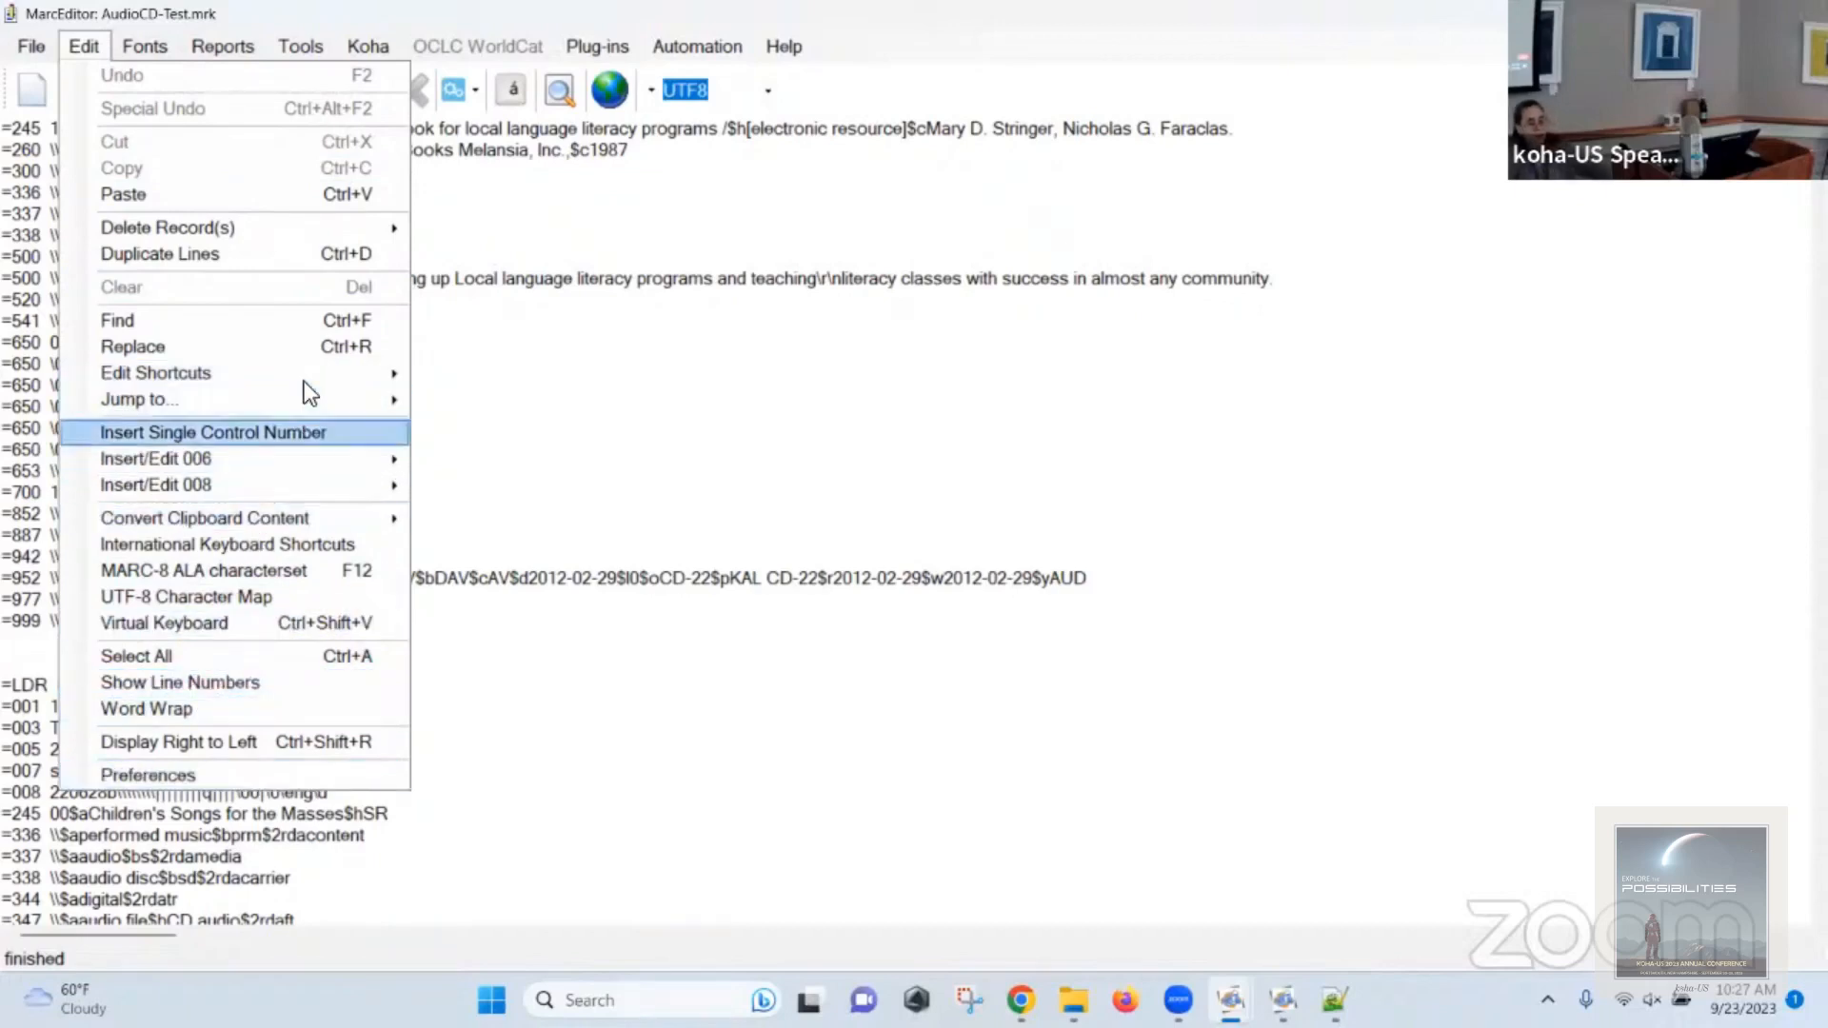
{"action": "mouse_move", "coordinate": [344, 407]}
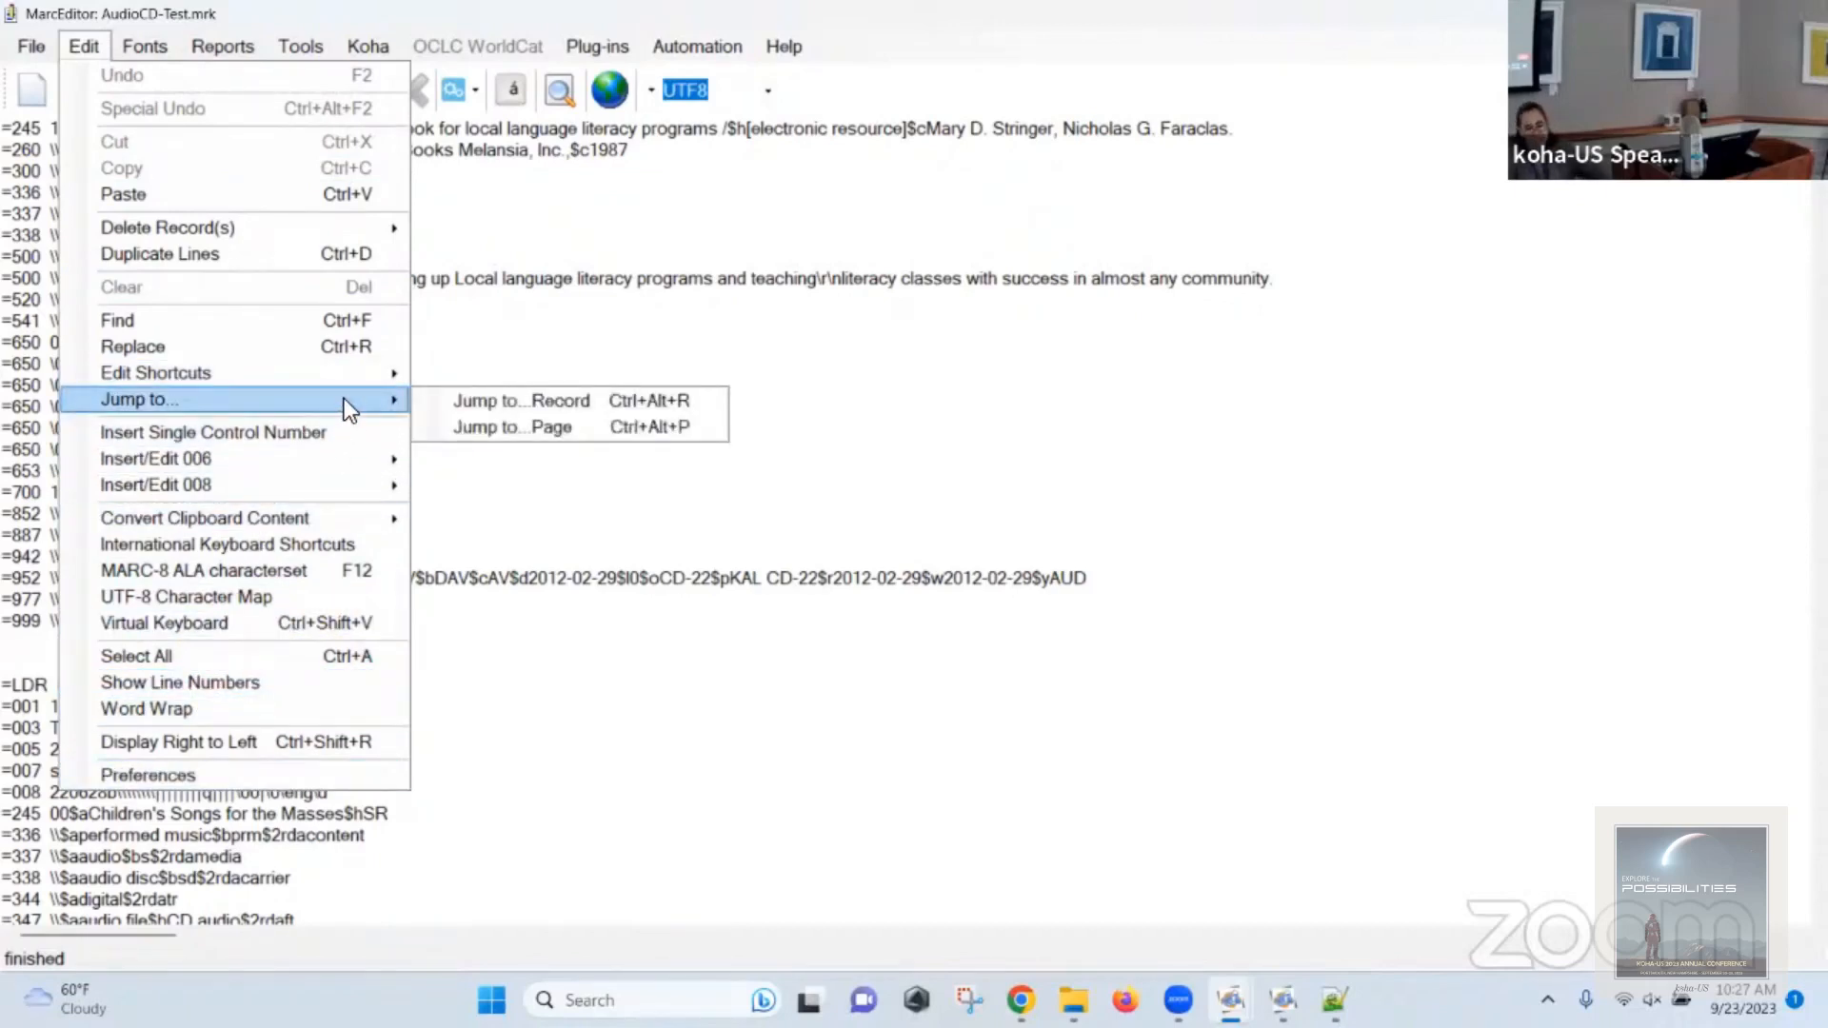
{"action": "left_click", "coordinate": [555, 407]}
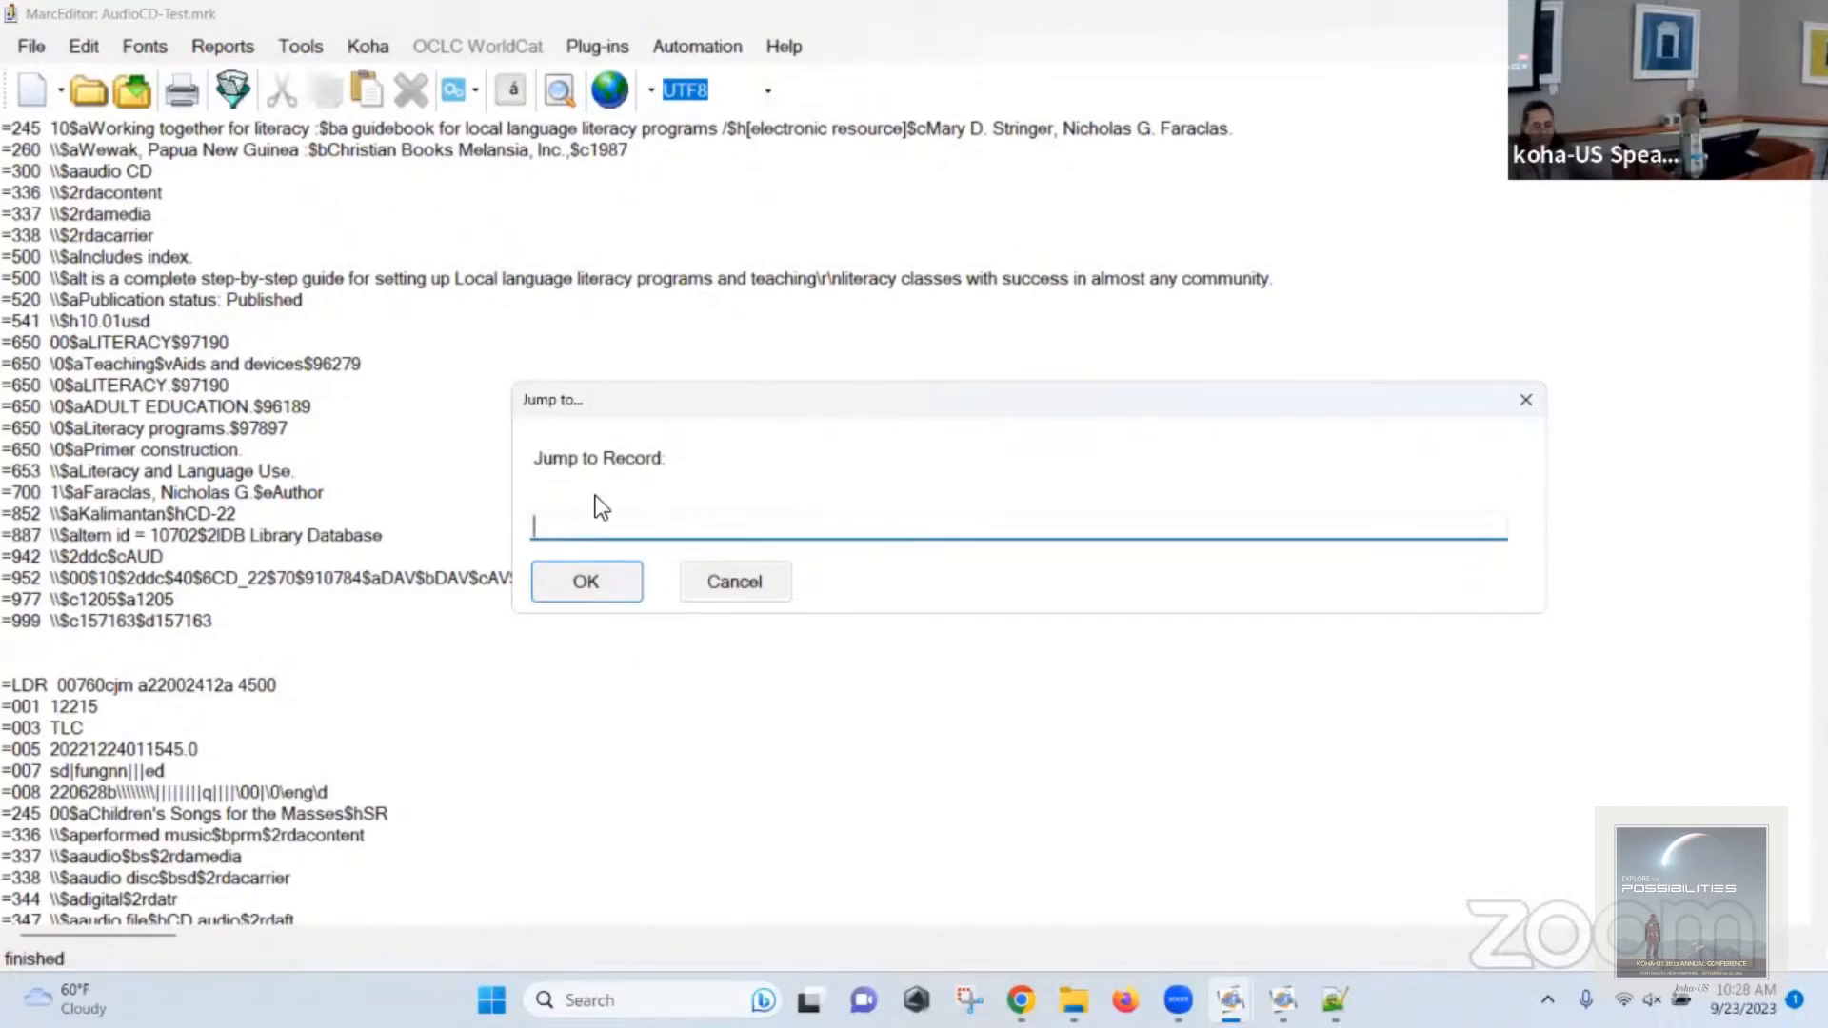
{"action": "left_click", "coordinate": [718, 579]}
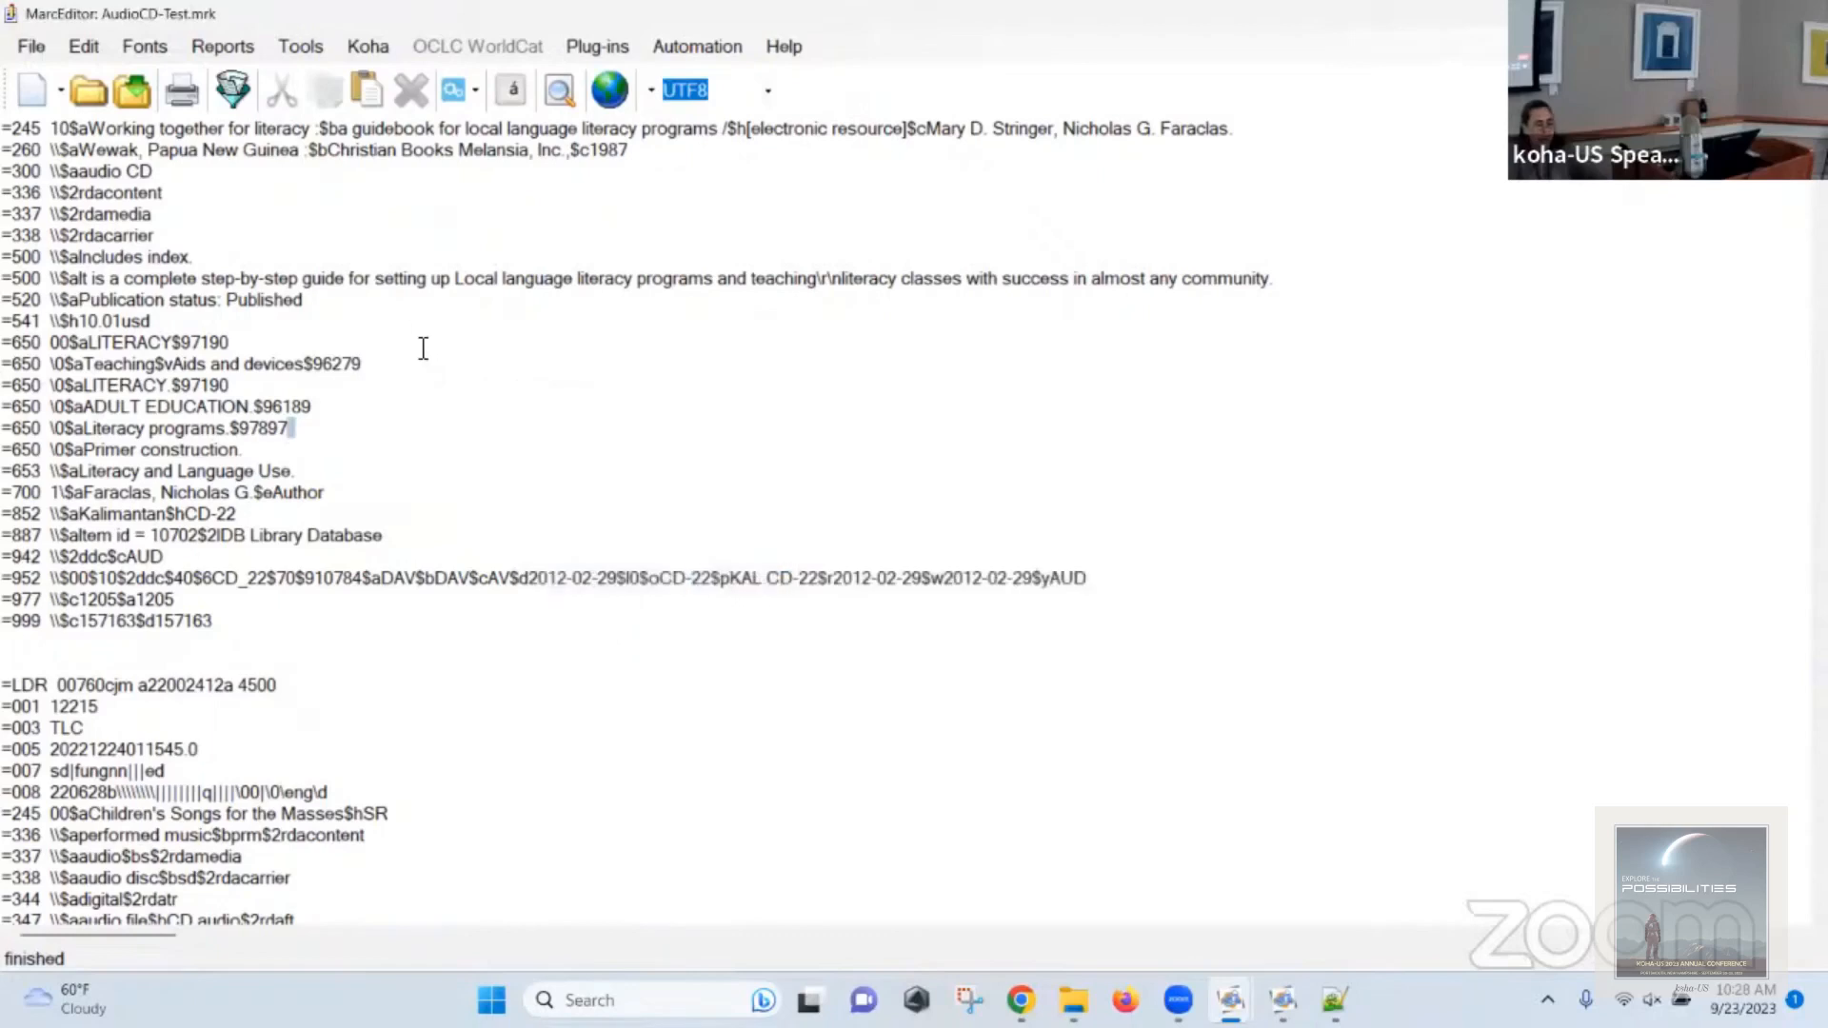
Find all occurrences of "=008" in the file, sort the results by found text, and close the results.
{"action": "scroll", "coordinate": [419, 349], "scroll_direction": "up", "scroll_amount": 3}
{"action": "key", "text": "ctrl+f"}
{"action": "type", "text": "==008"}
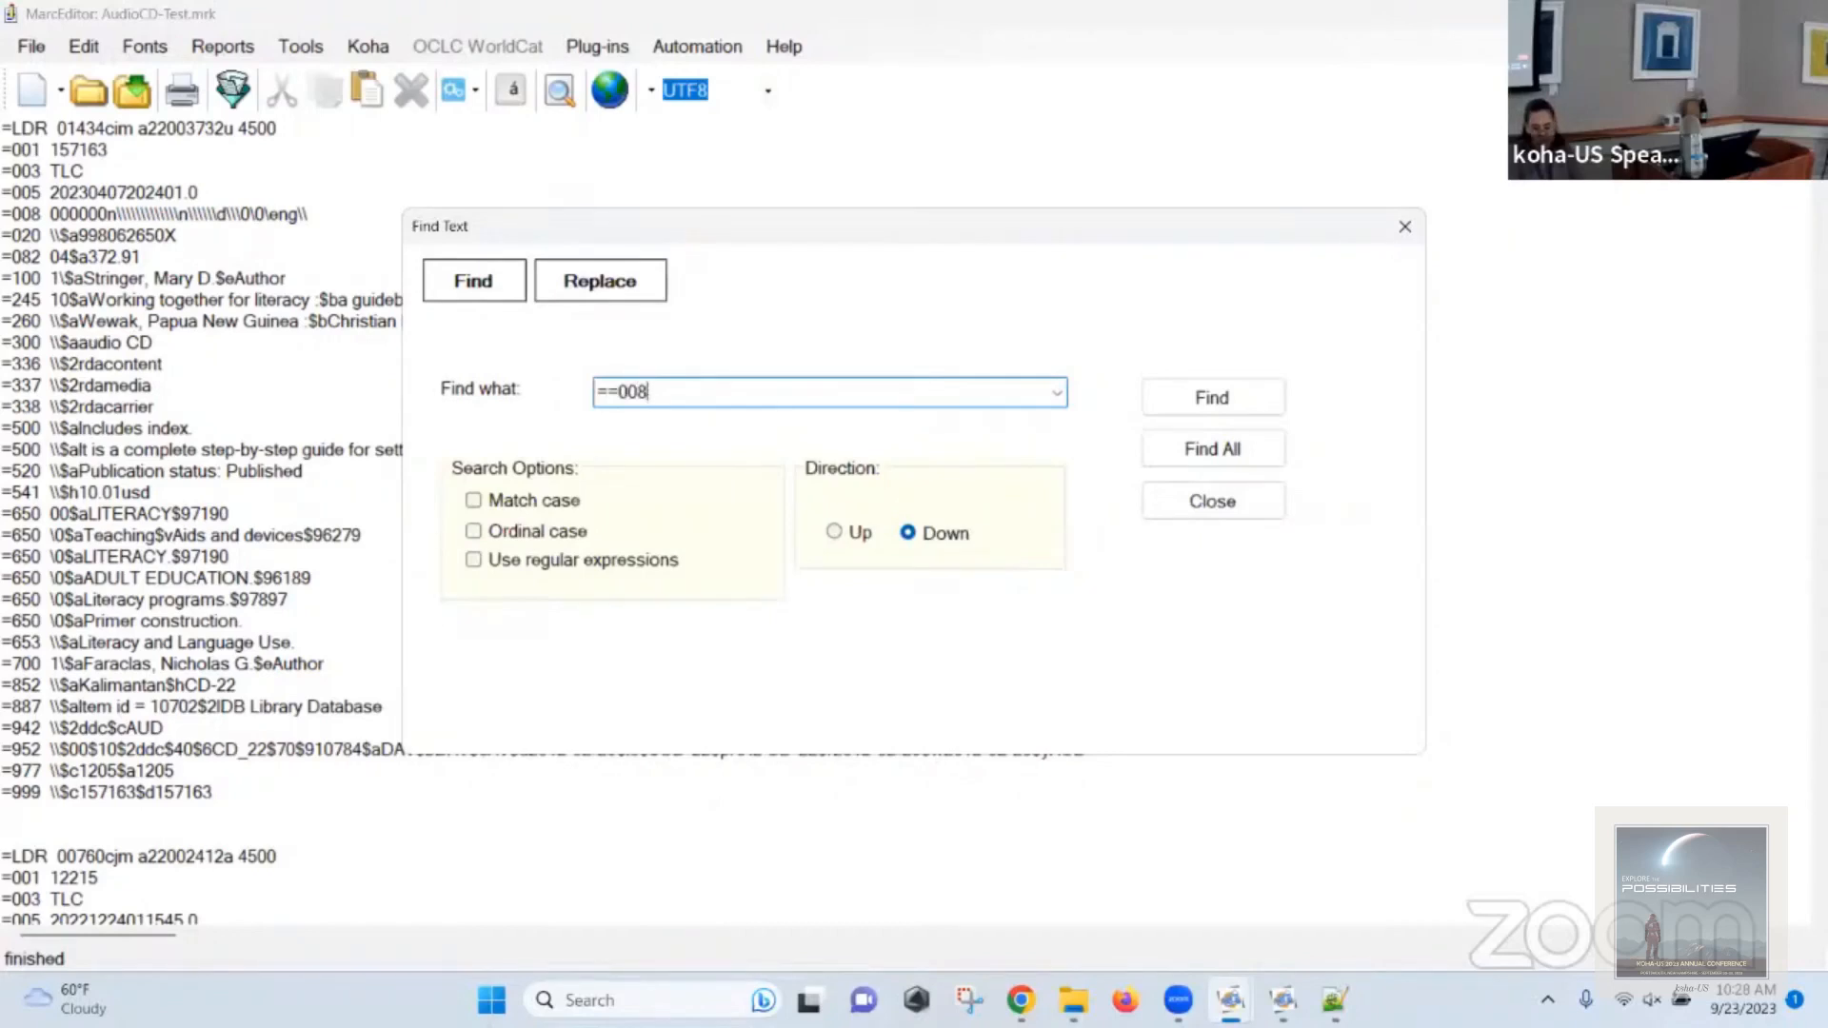
{"action": "key", "text": "Home"}
{"action": "key", "text": "Delete"}
{"action": "left_click", "coordinate": [1228, 446]}
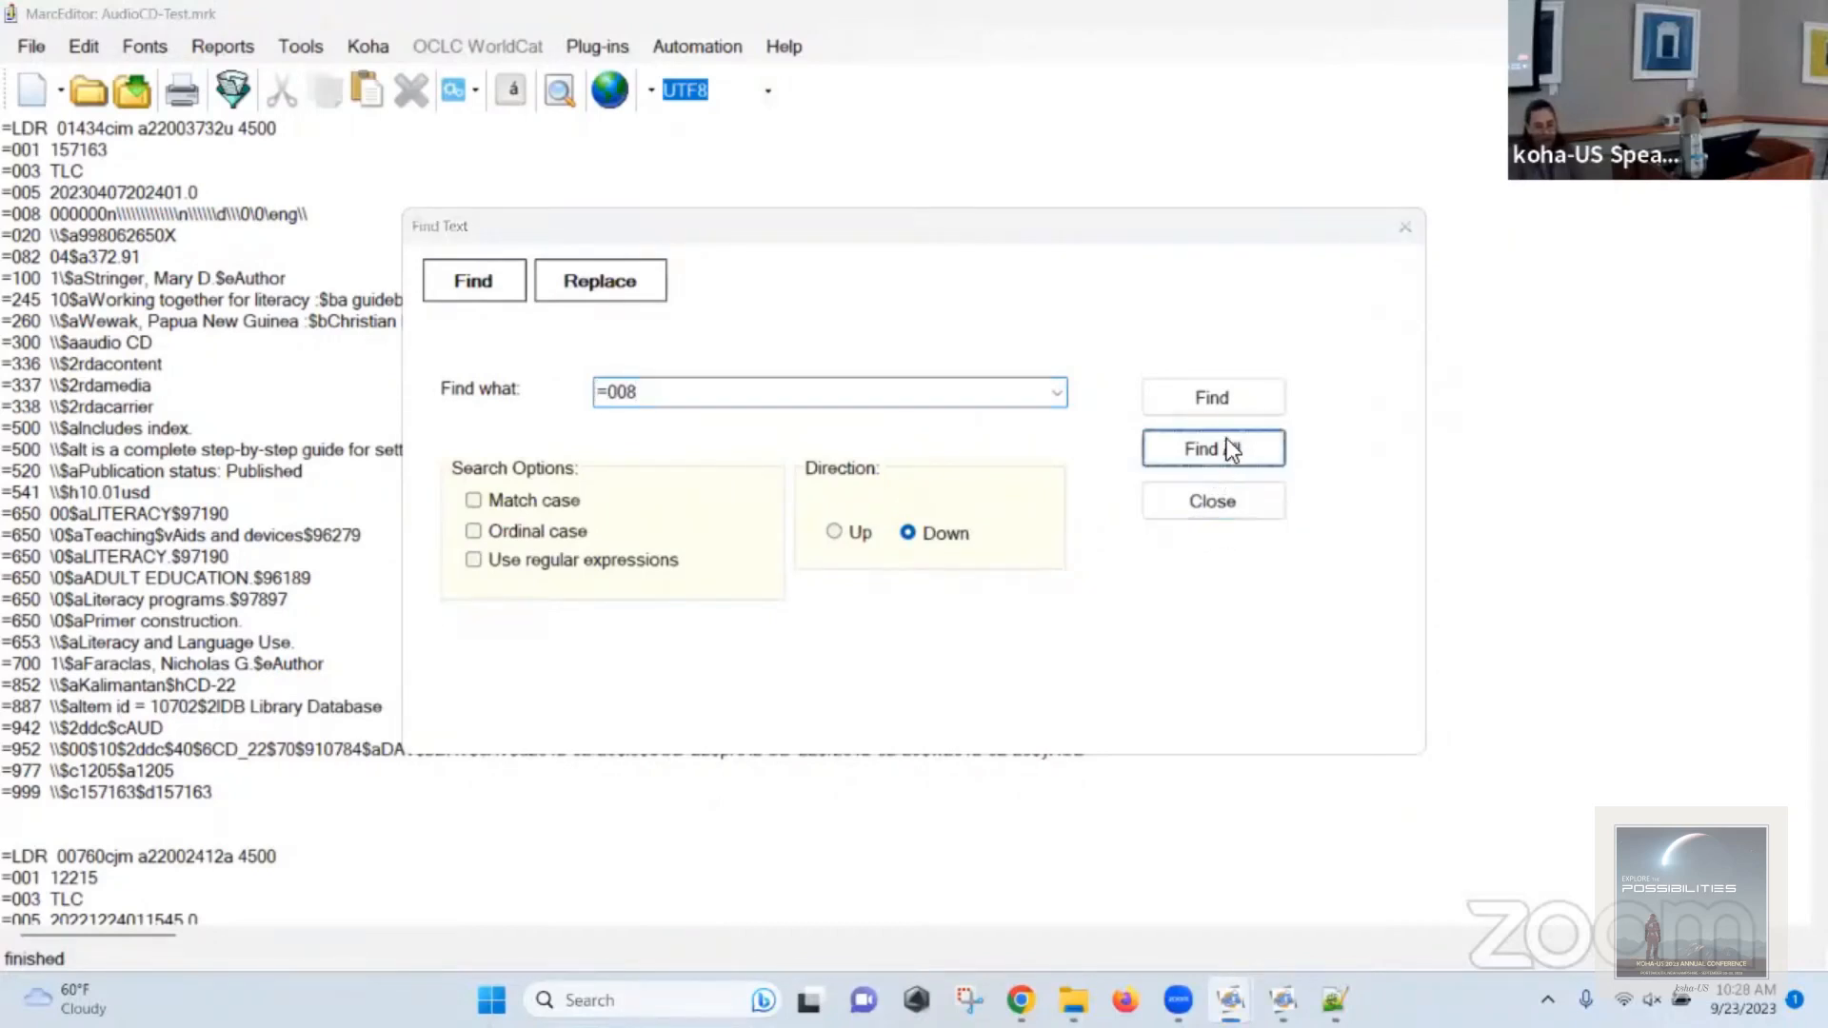
{"action": "left_click", "coordinate": [756, 326]}
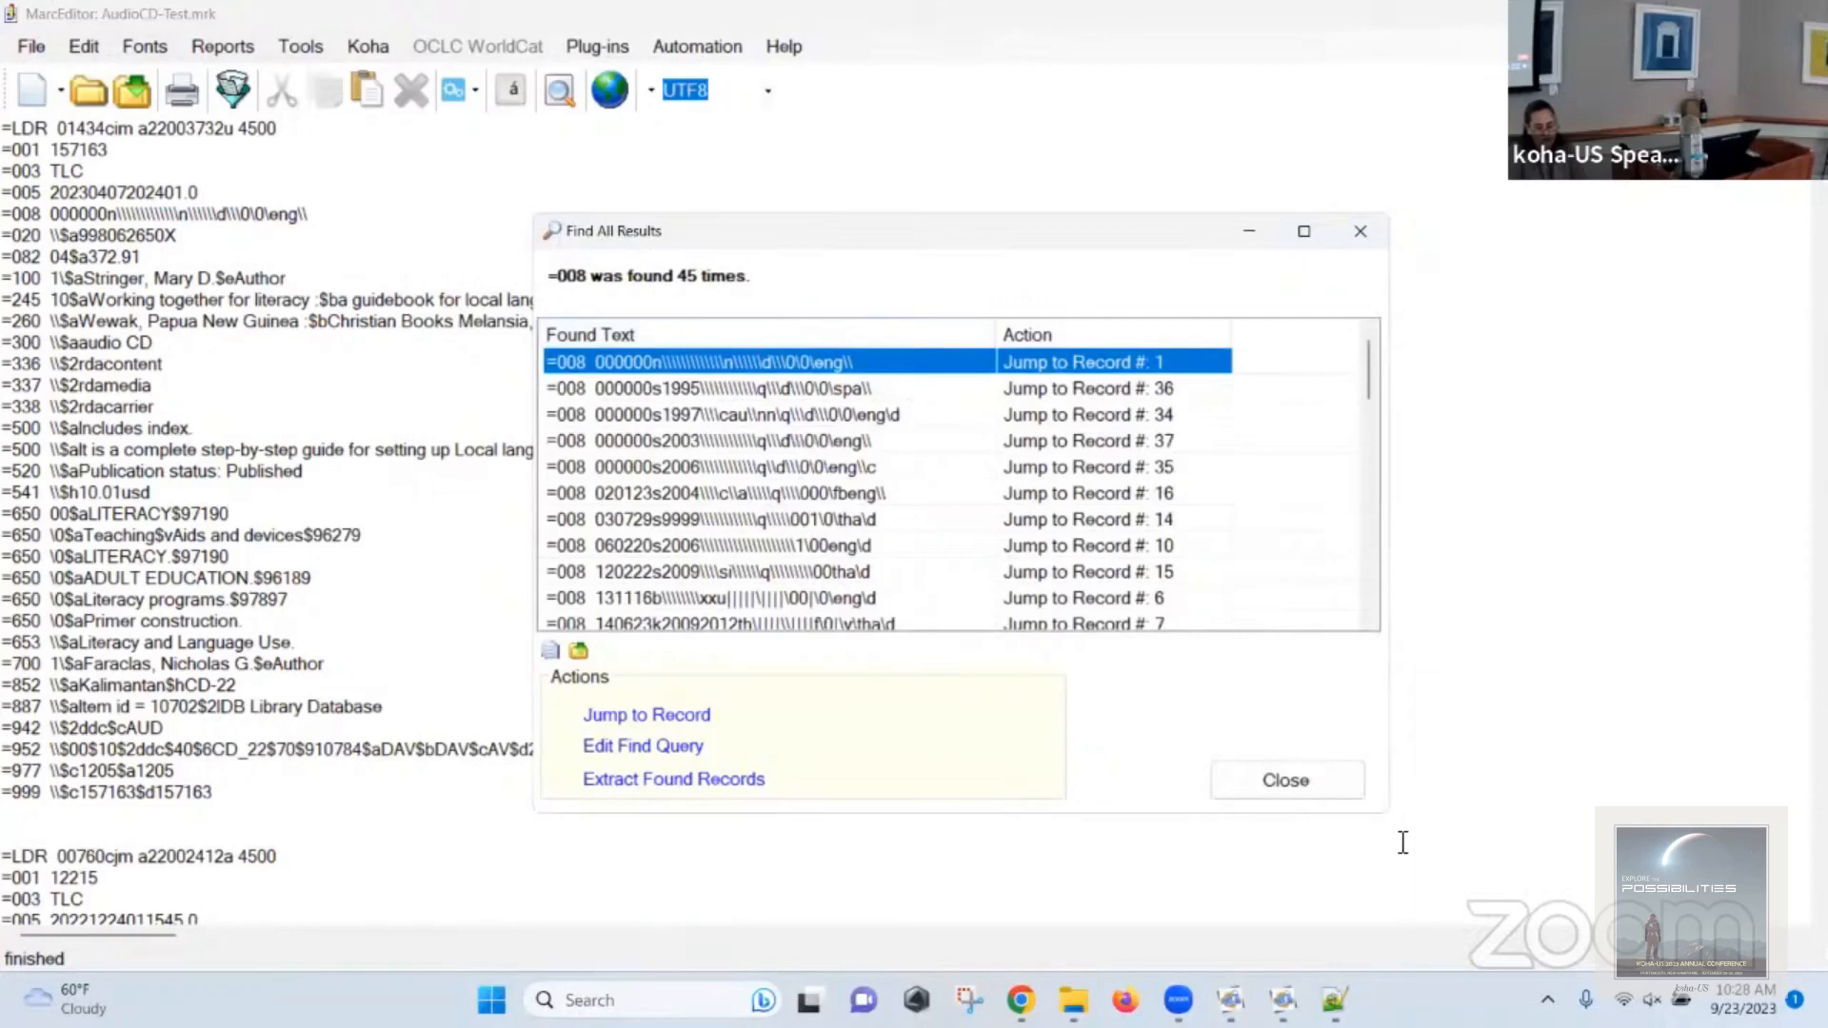
{"action": "left_click", "coordinate": [1276, 777]}
{"action": "left_click", "coordinate": [31, 46]}
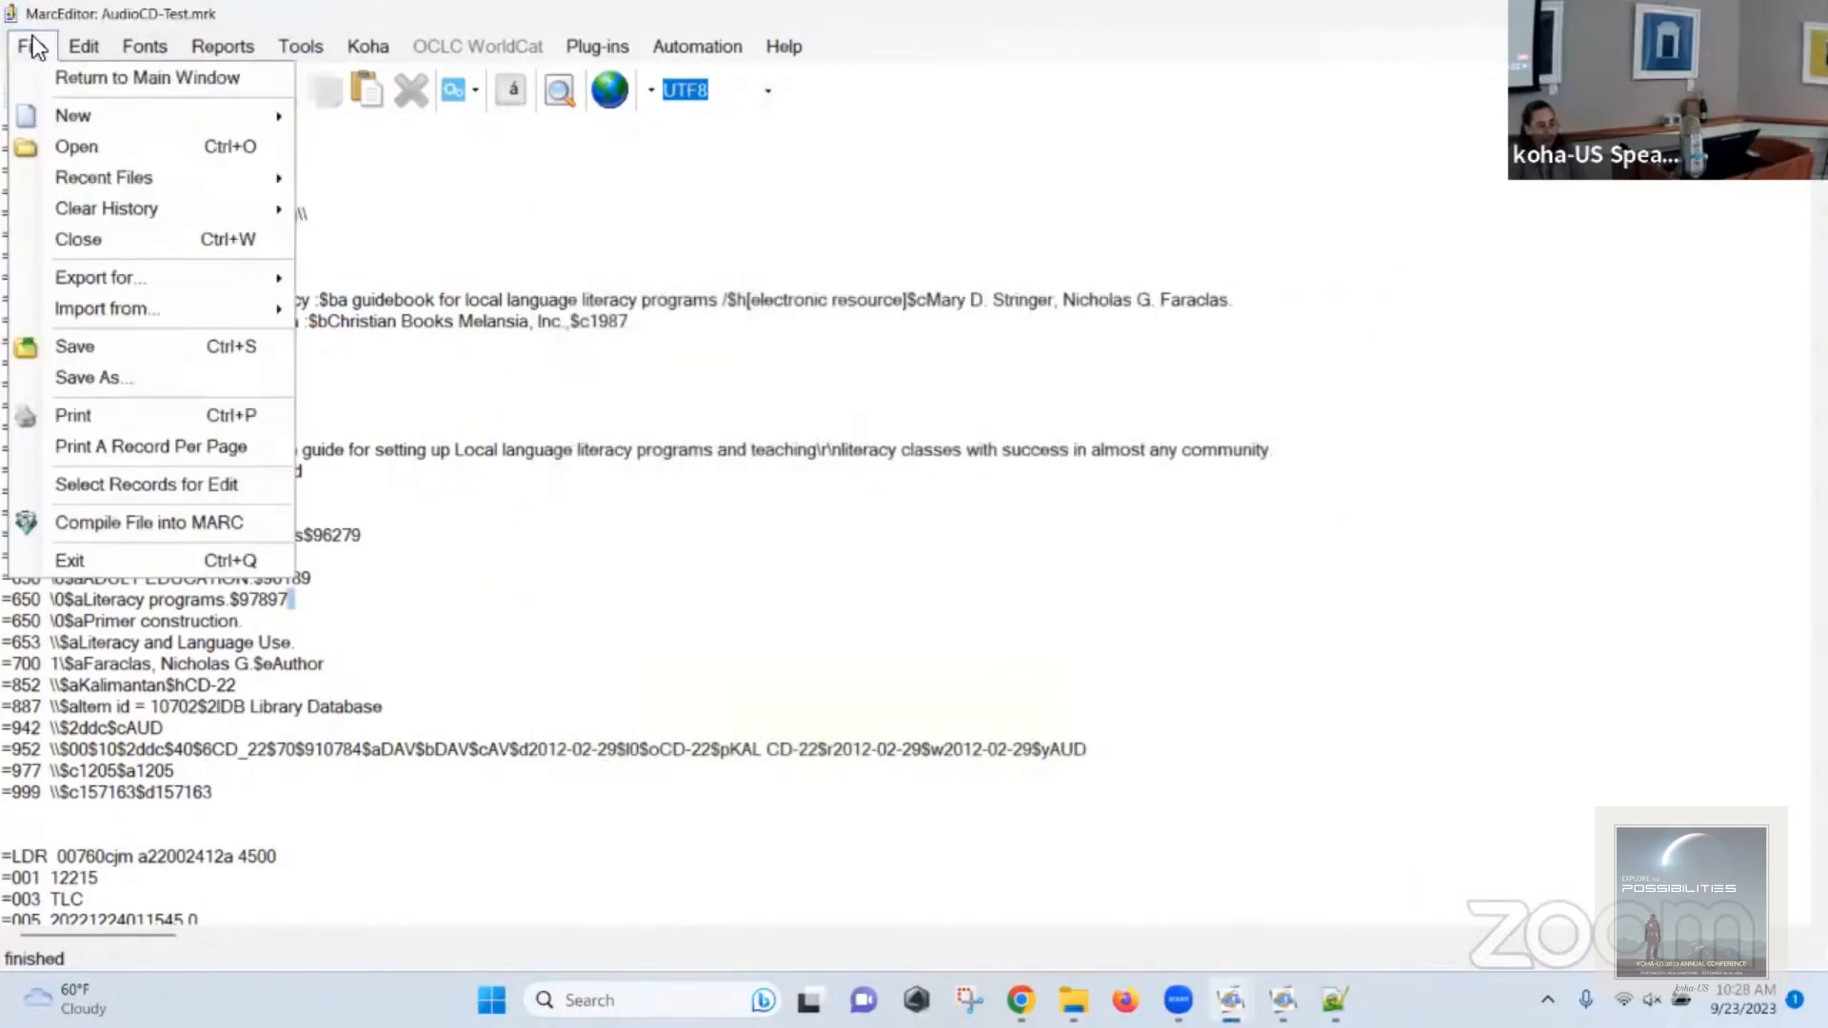
{"action": "left_click", "coordinate": [99, 522]}
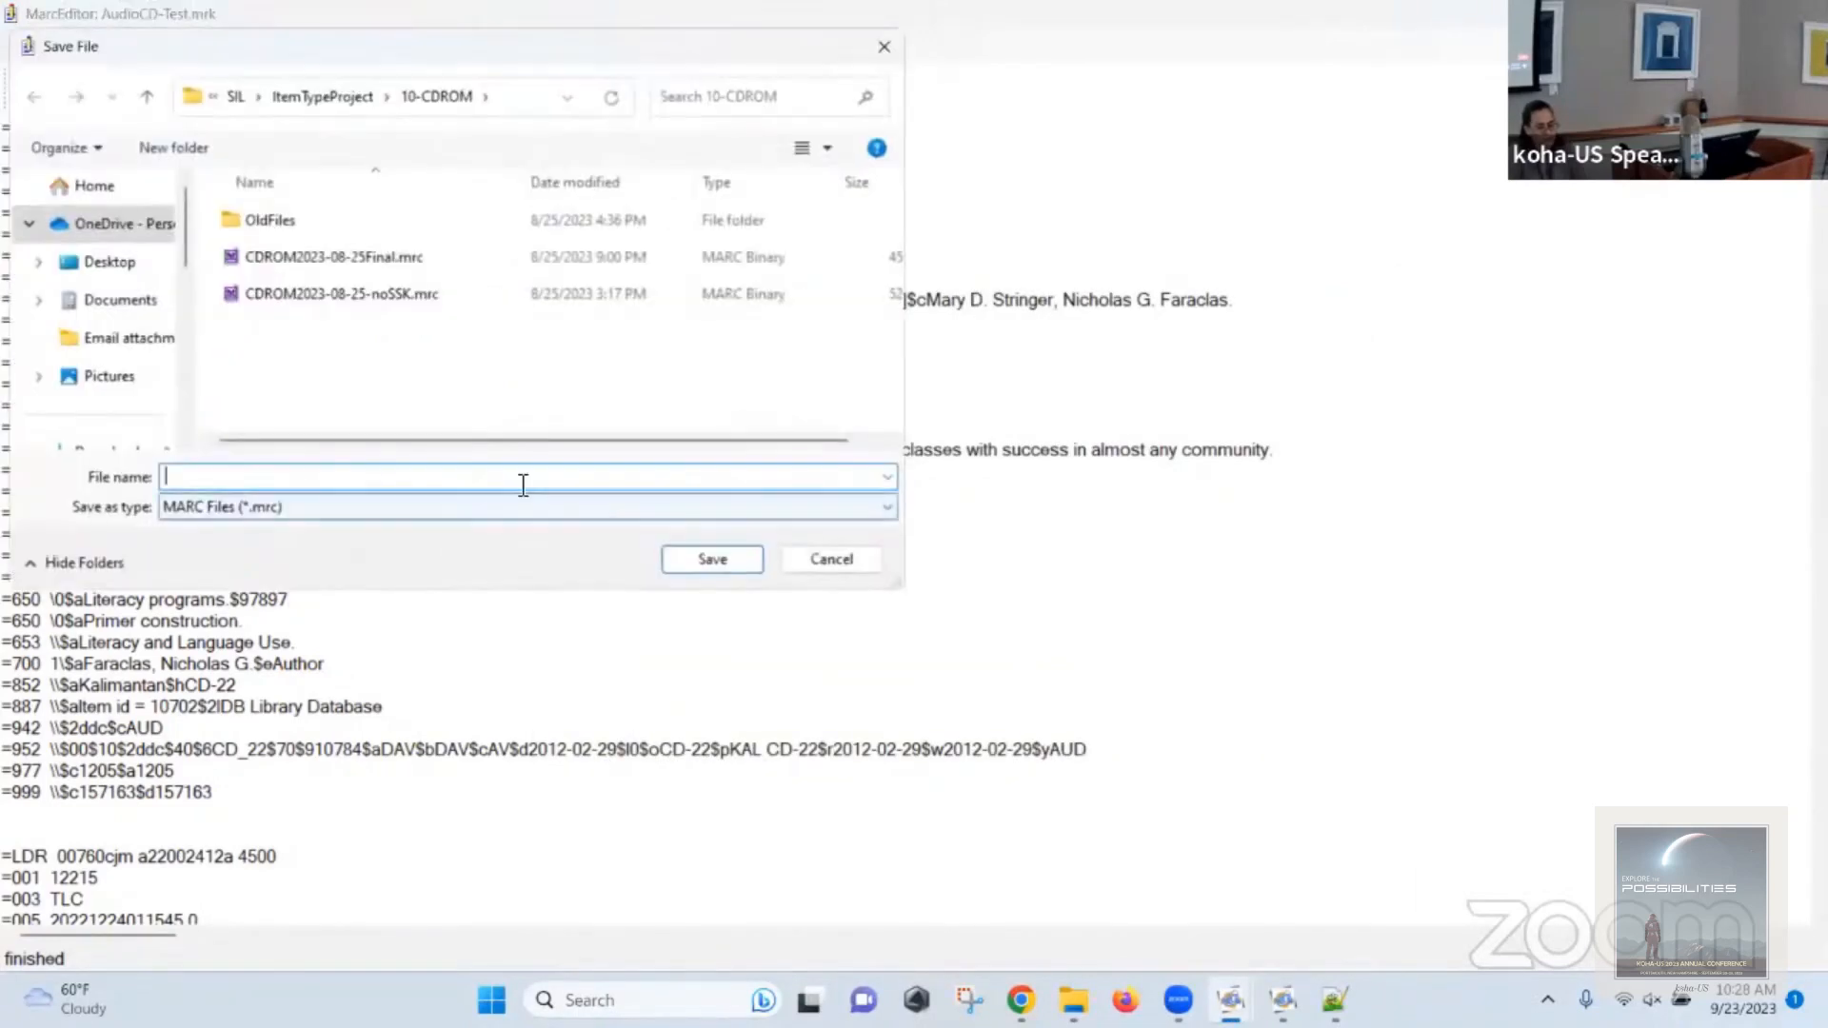
{"action": "left_click", "coordinate": [809, 559]}
Load the file's records into the selective record editor with 008 as the display field.
{"action": "left_click", "coordinate": [32, 46]}
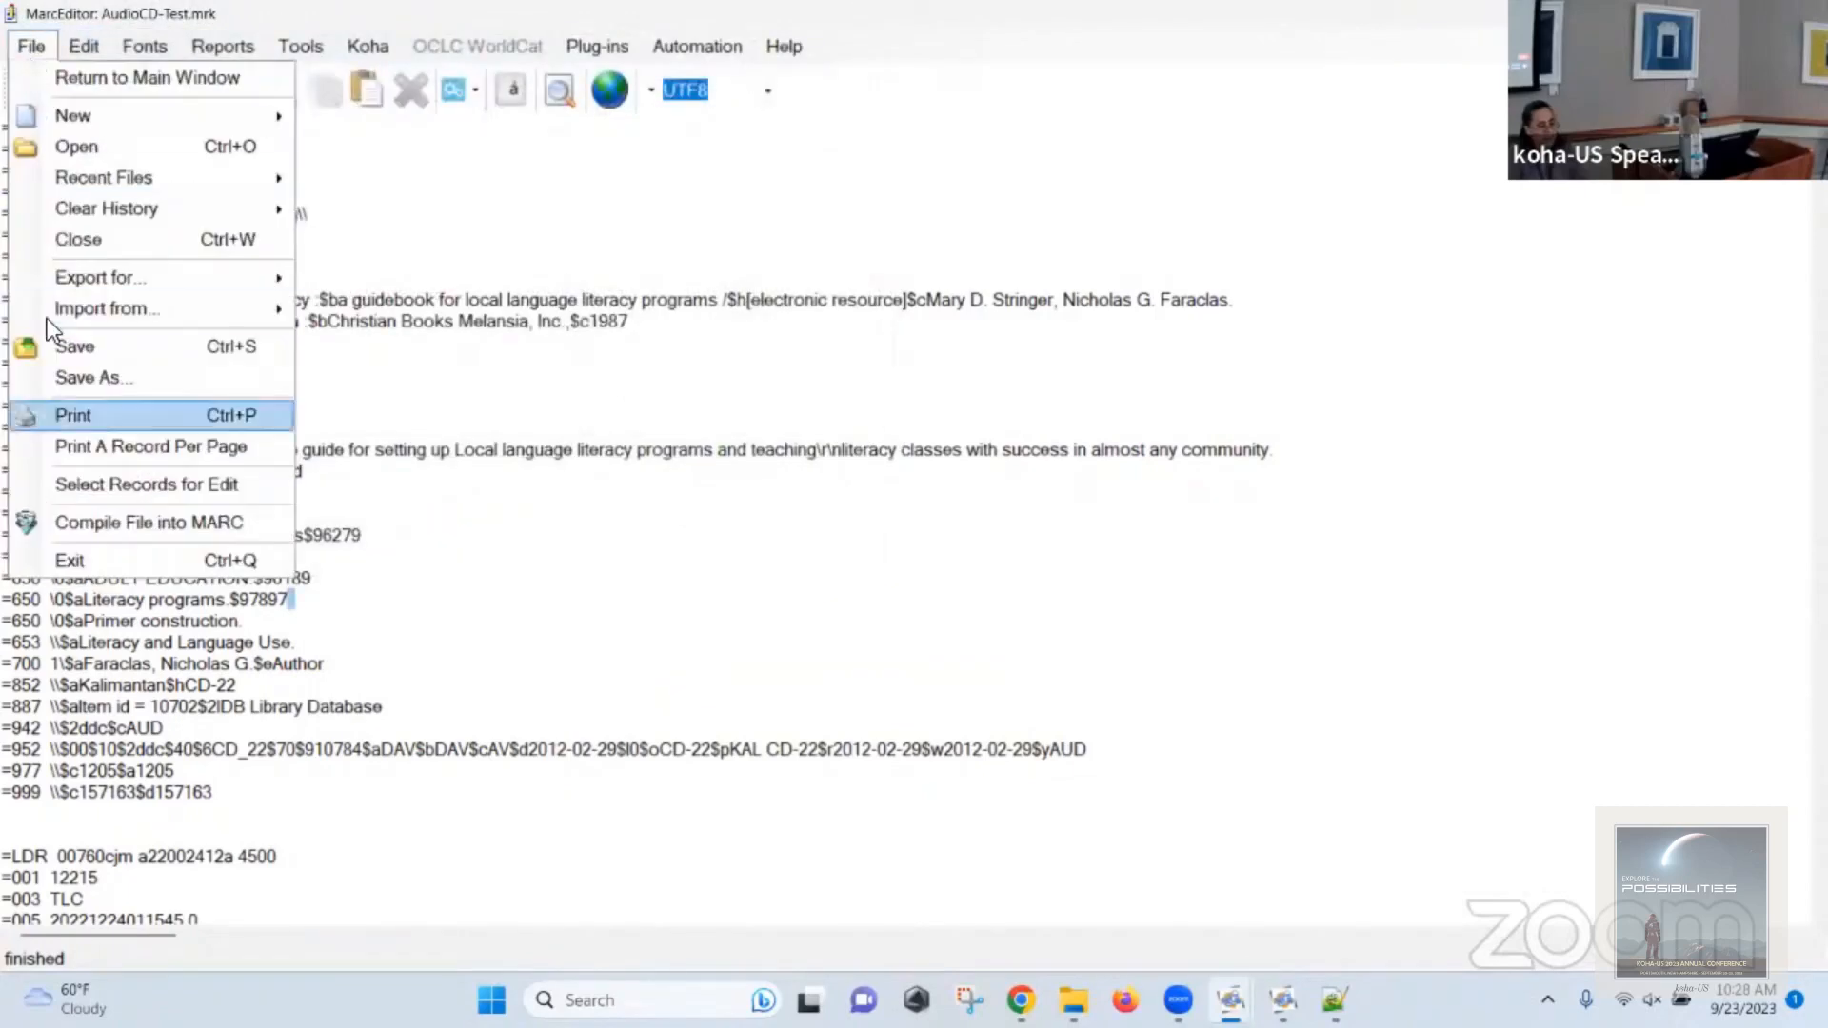
{"action": "left_click", "coordinate": [95, 486]}
{"action": "left_click_drag", "start_coordinate": [1323, 631], "coordinate": [1023, 573]}
{"action": "type", "text": "008"}
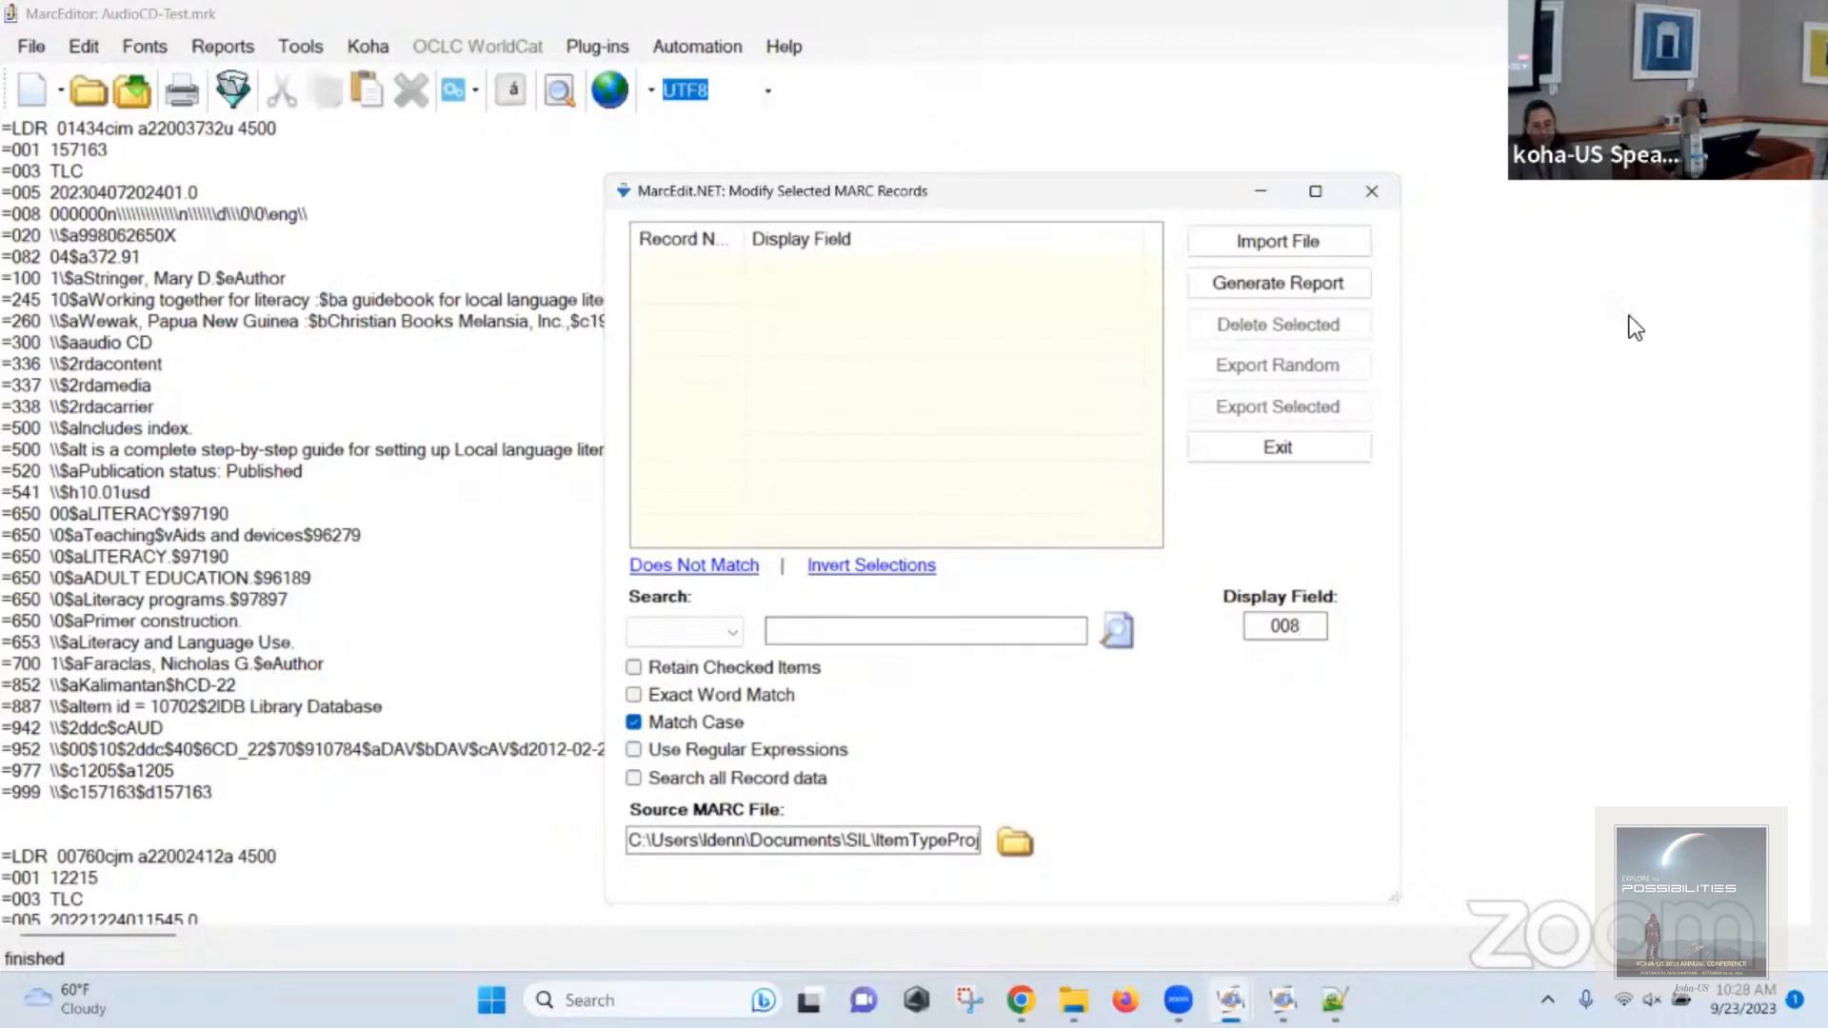
{"action": "left_click", "coordinate": [1298, 242]}
Select the records whose 008 display field is not found and export them for editing.
{"action": "left_click", "coordinate": [705, 567]}
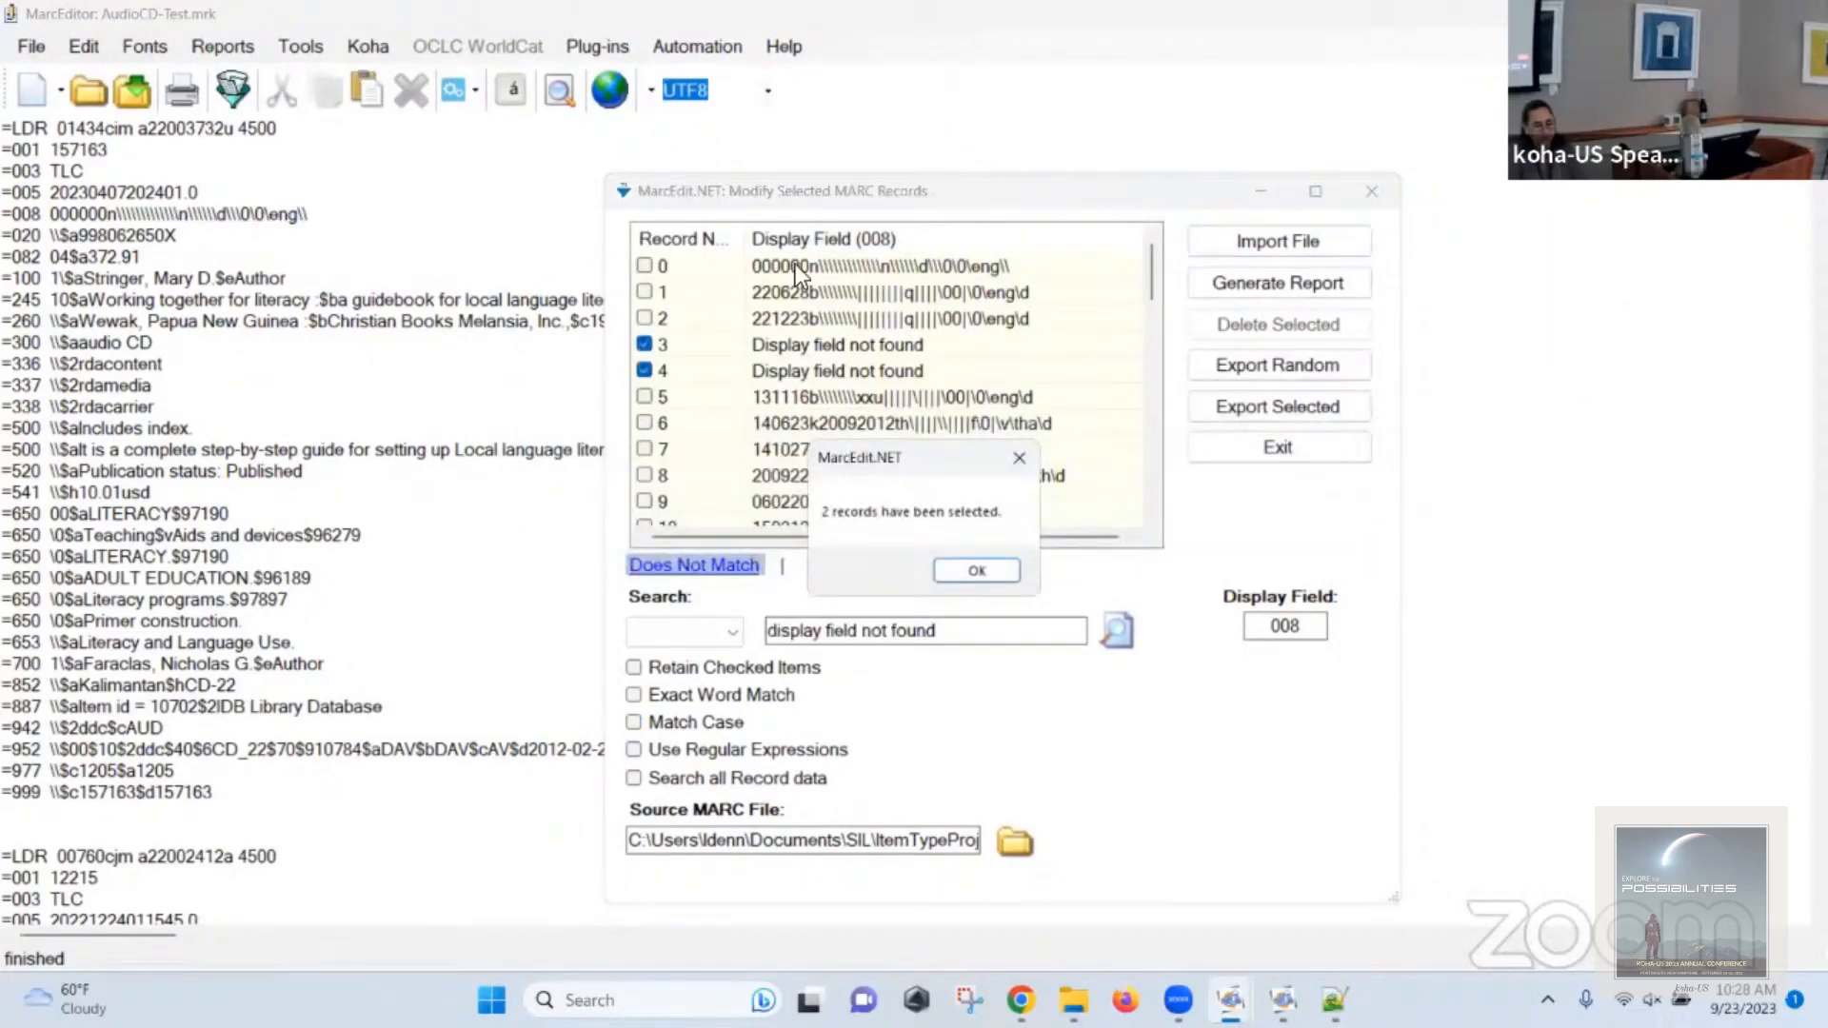
{"action": "left_click", "coordinate": [980, 571]}
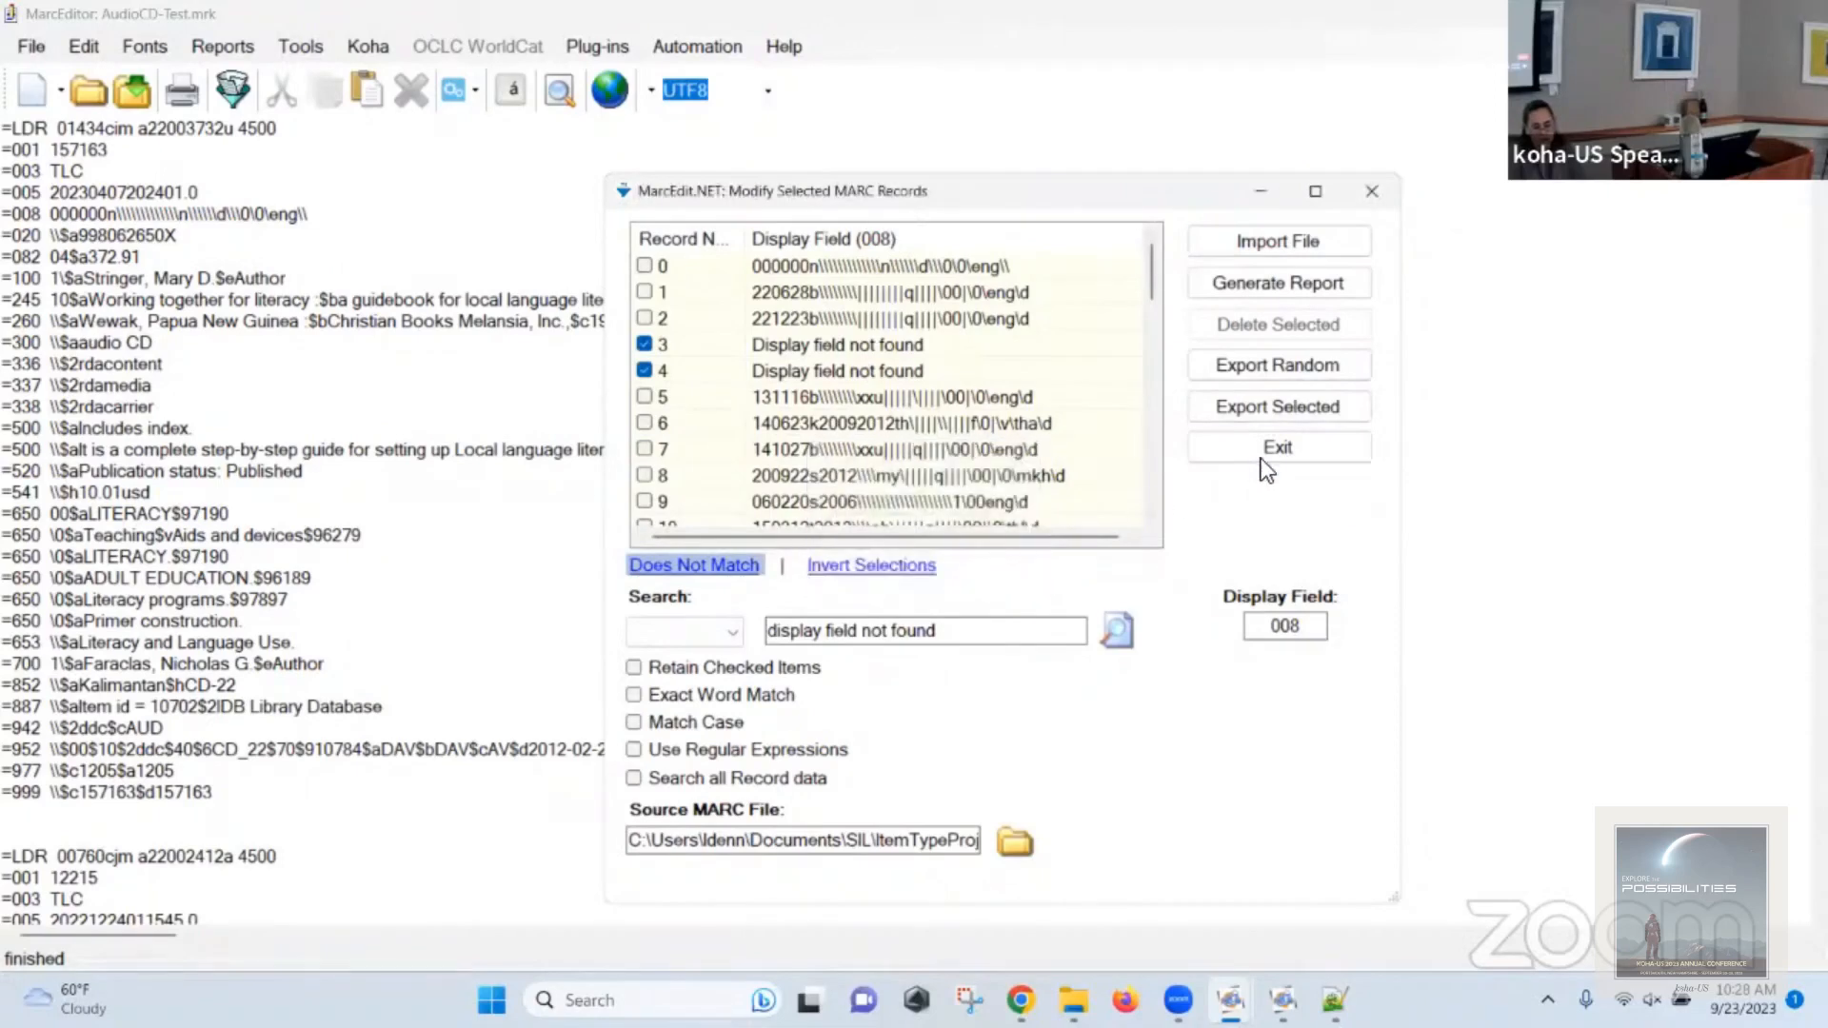
{"action": "left_click", "coordinate": [1277, 410]}
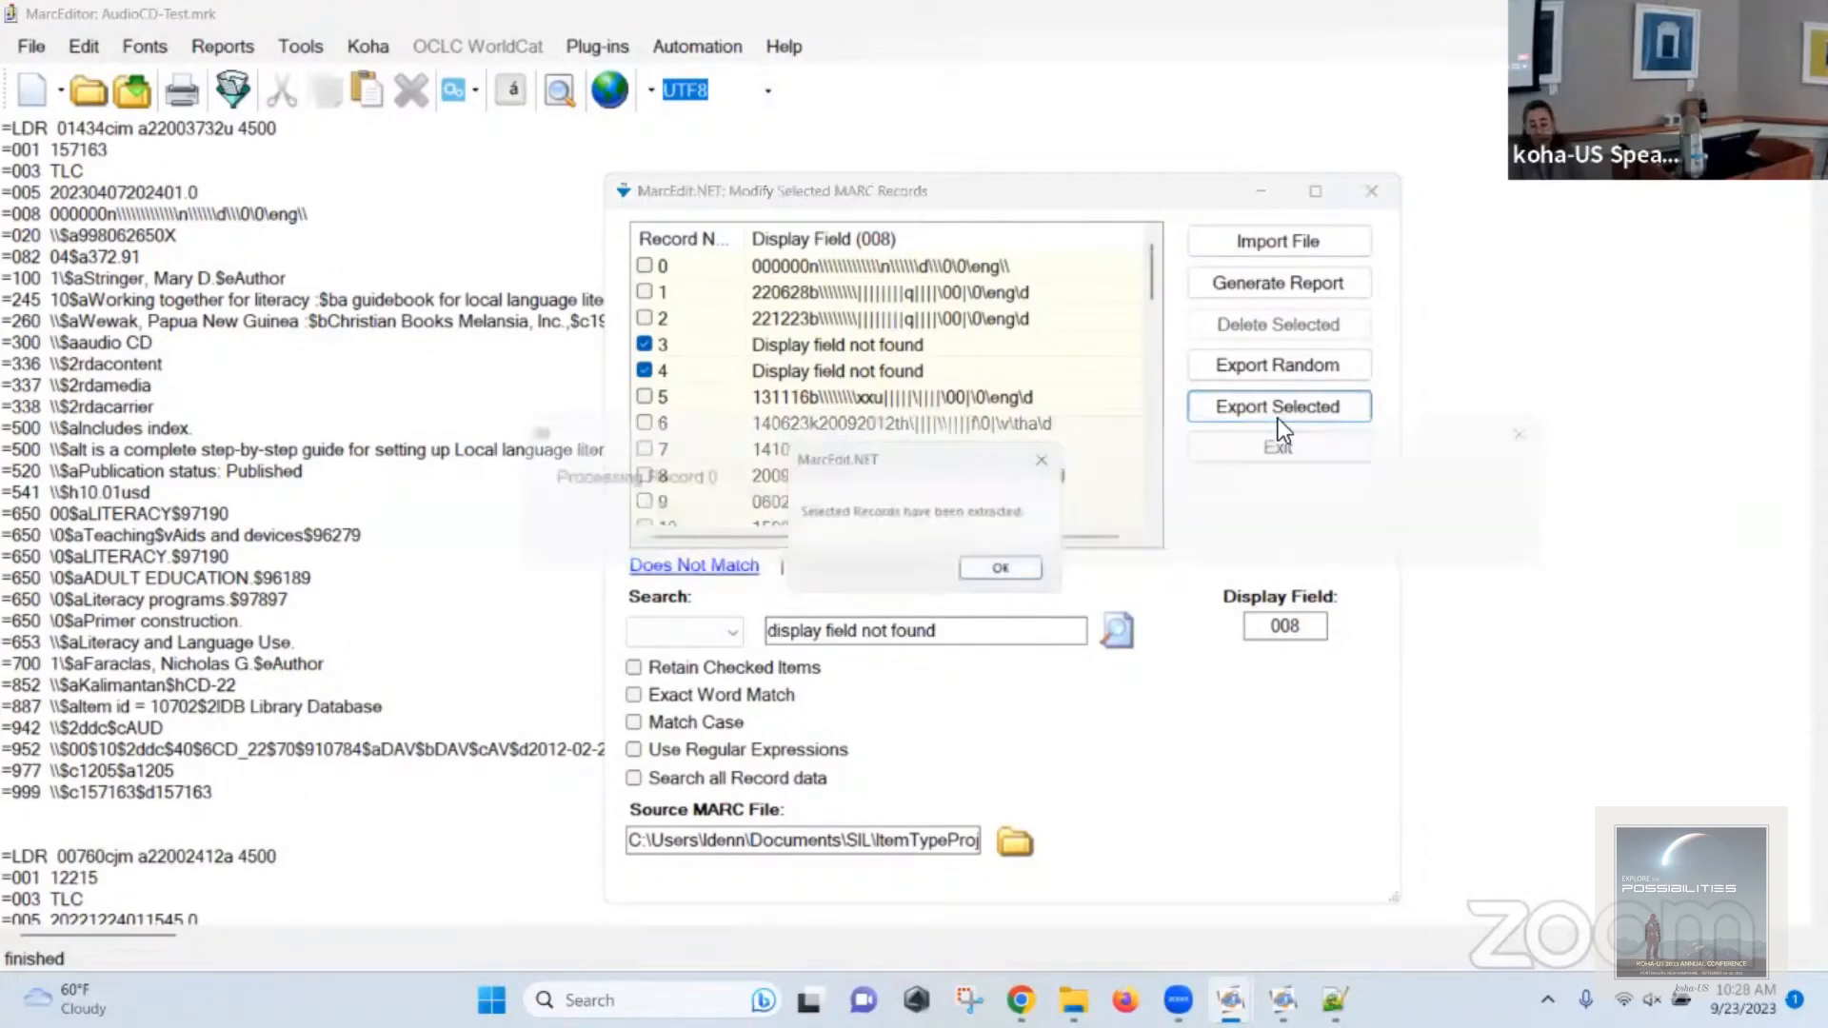
{"action": "left_click", "coordinate": [1005, 567]}
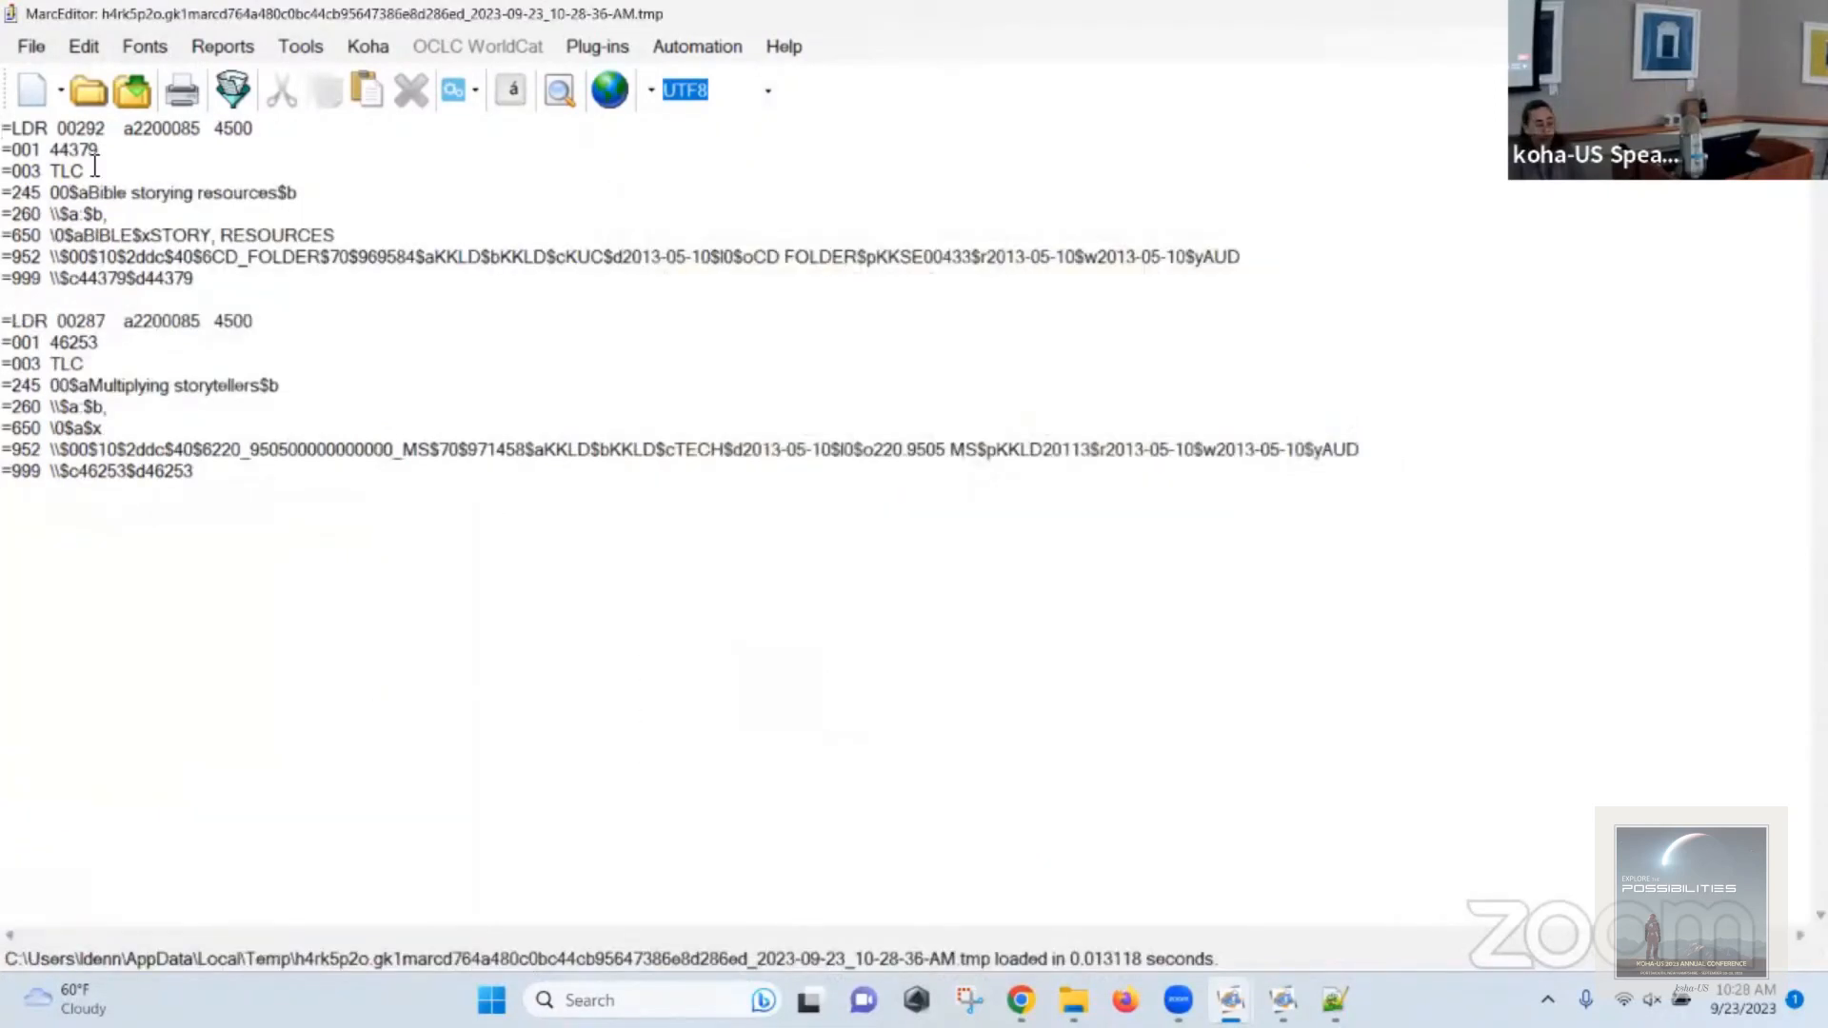
Insert a Book-type 008 field with its default values after the 003 in the first record, leaving no blank line.
{"action": "key", "text": "Return"}
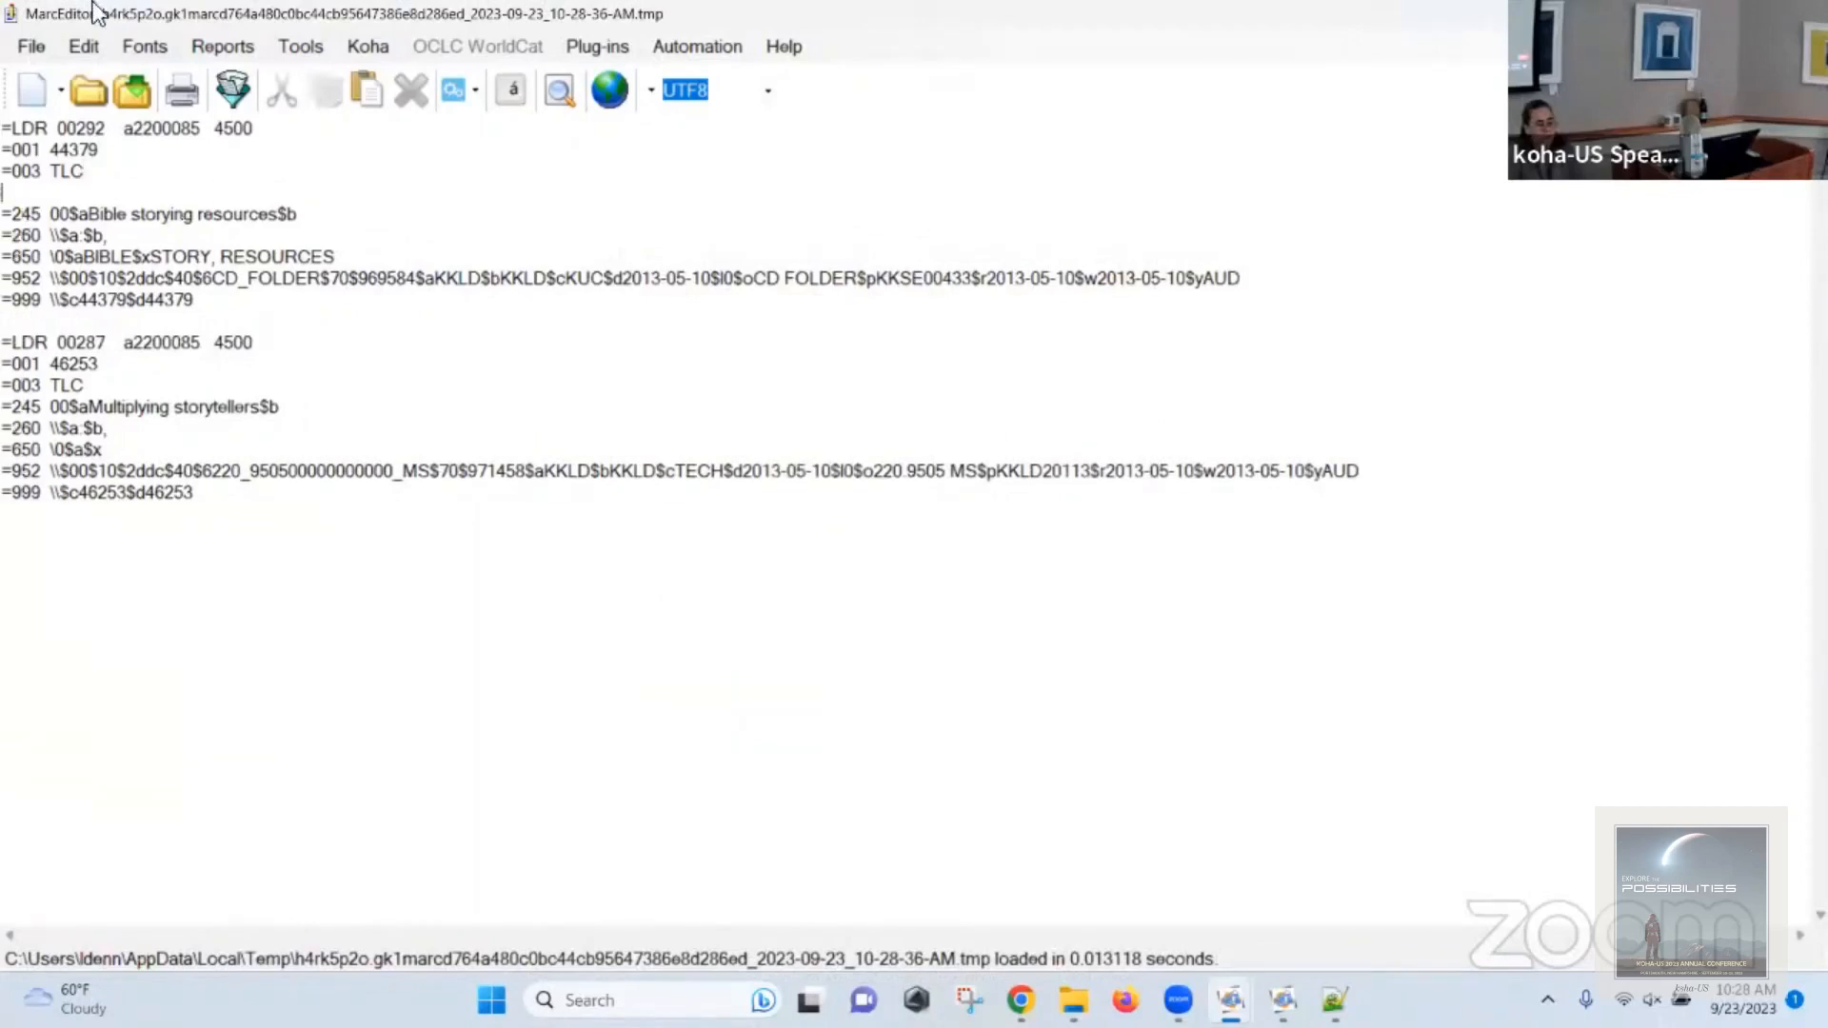
{"action": "left_click", "coordinate": [34, 53]}
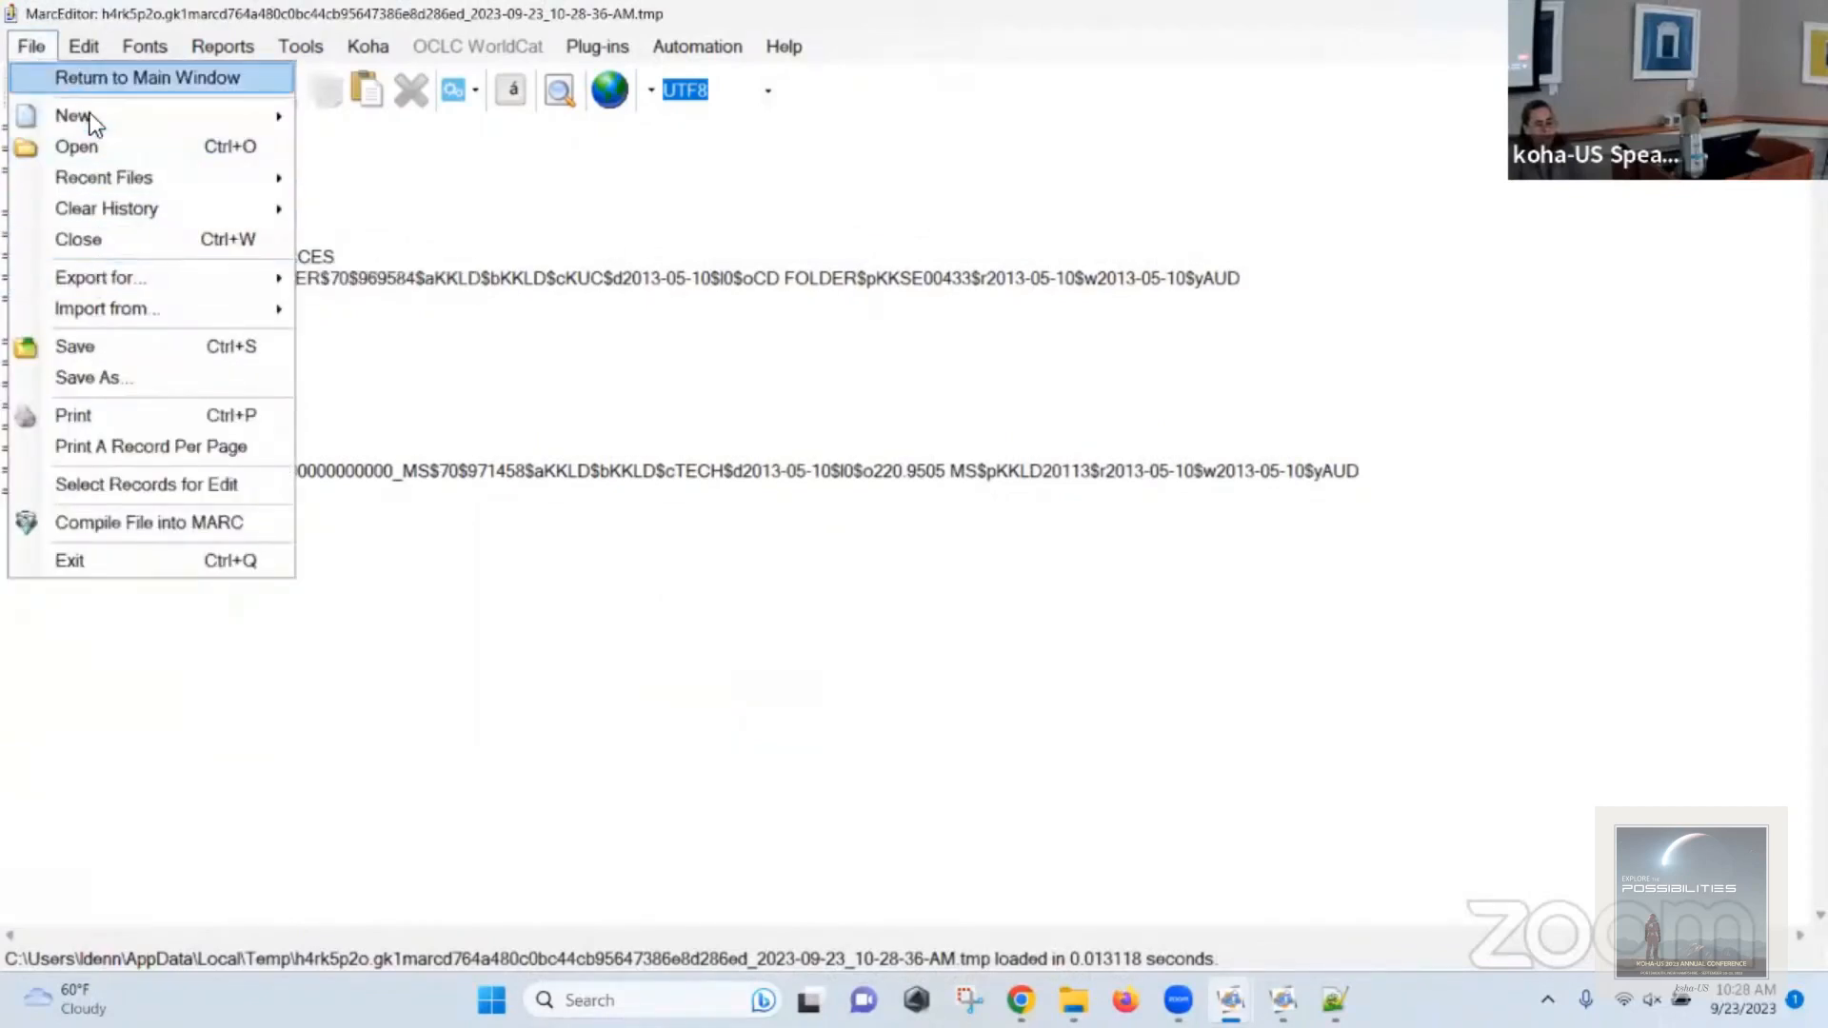
{"action": "mouse_move", "coordinate": [84, 46]}
{"action": "mouse_move", "coordinate": [213, 488]}
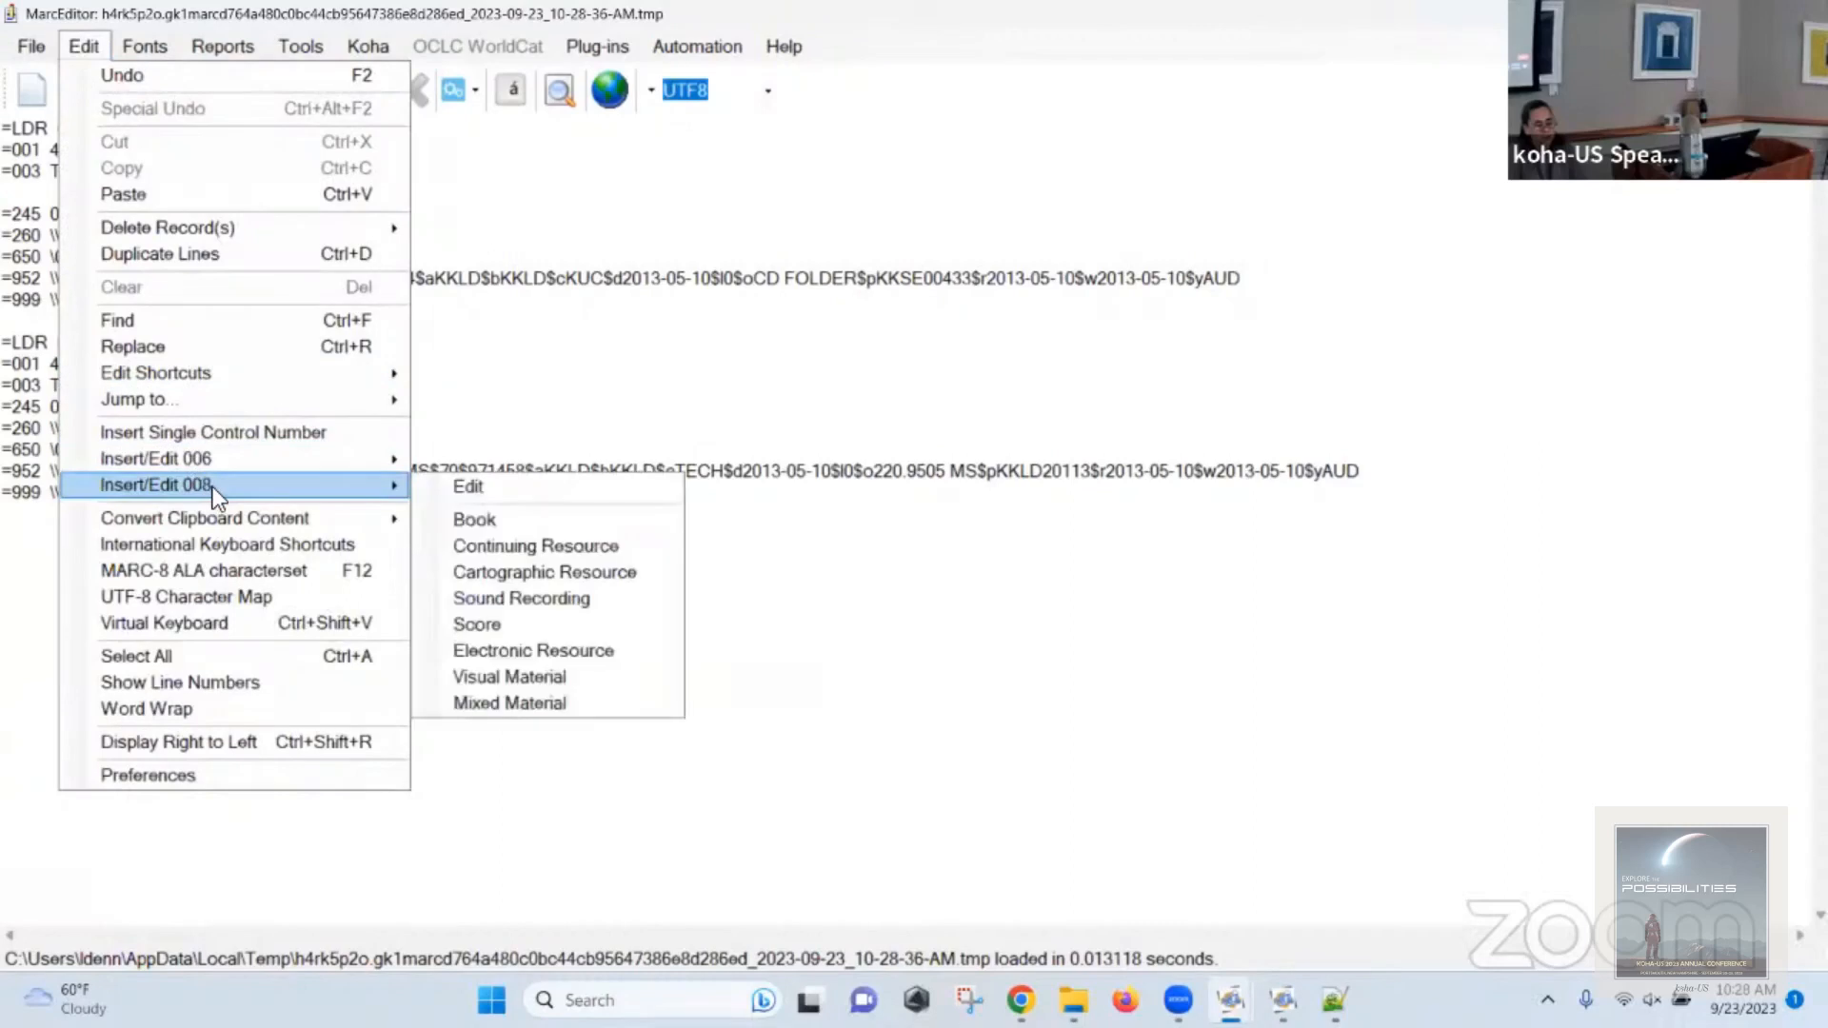
{"action": "left_click", "coordinate": [516, 519]}
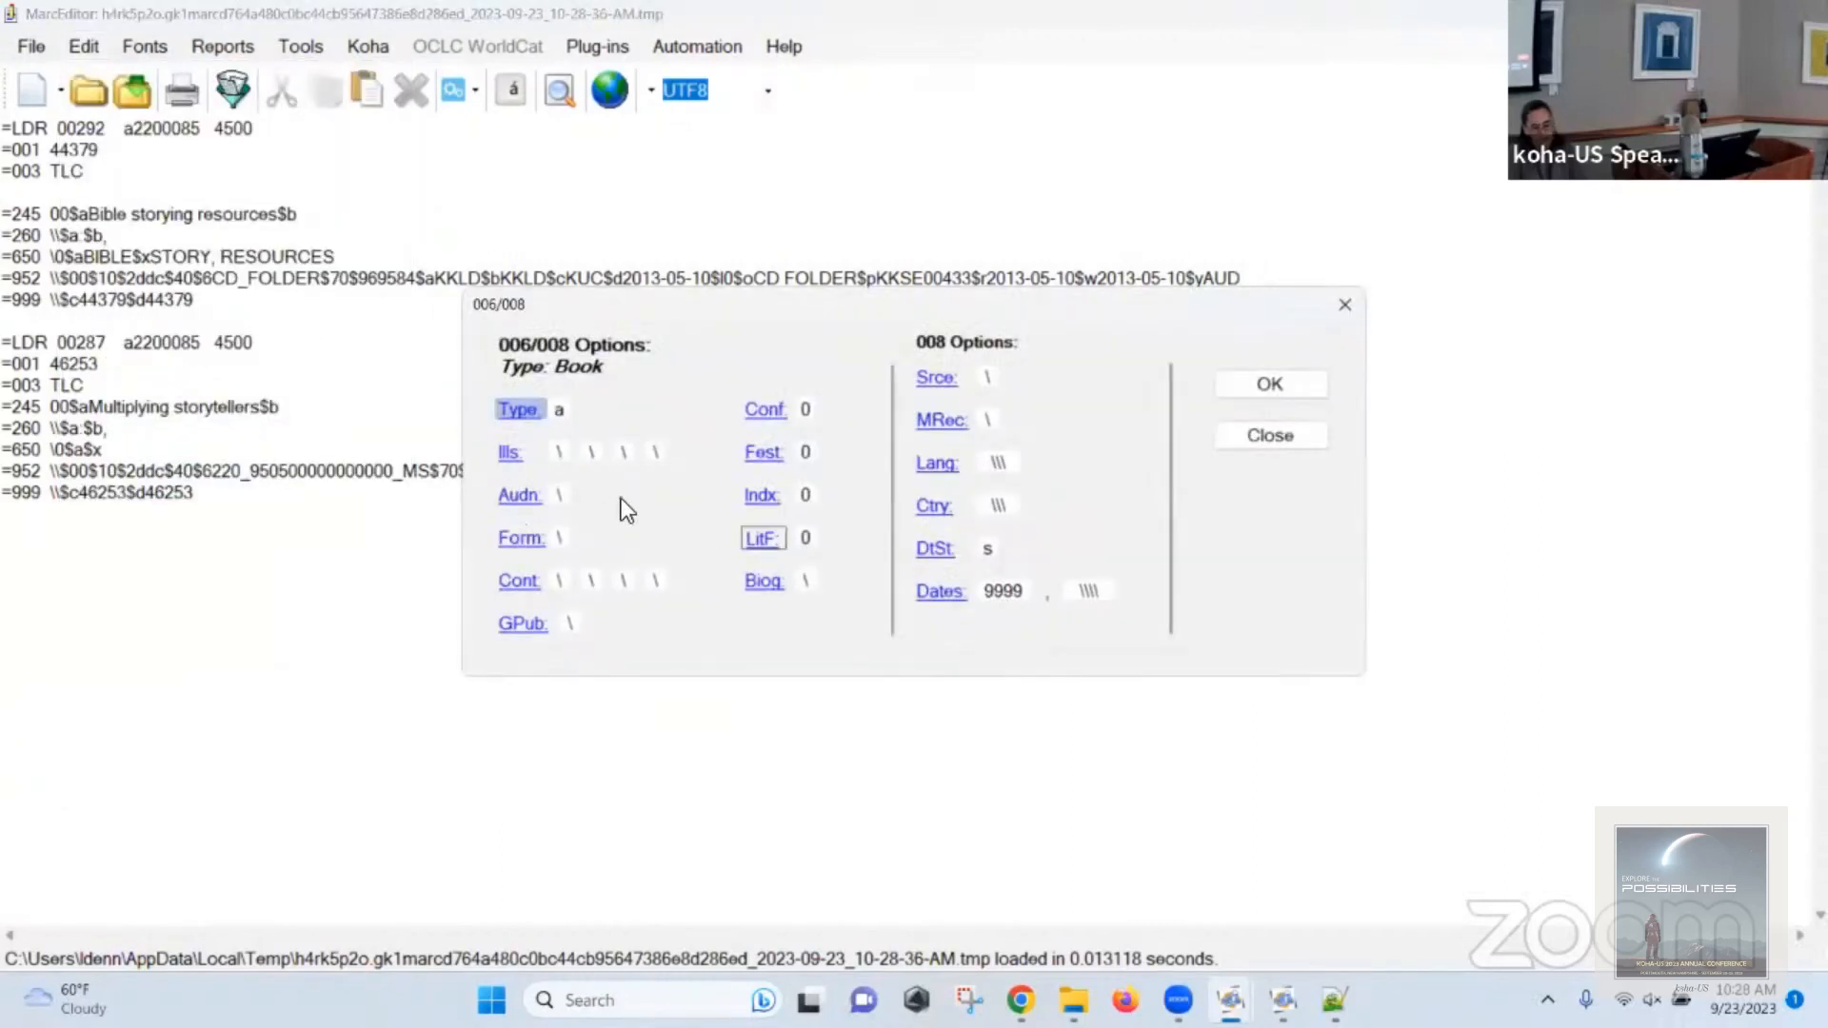
{"action": "left_click", "coordinate": [1240, 391]}
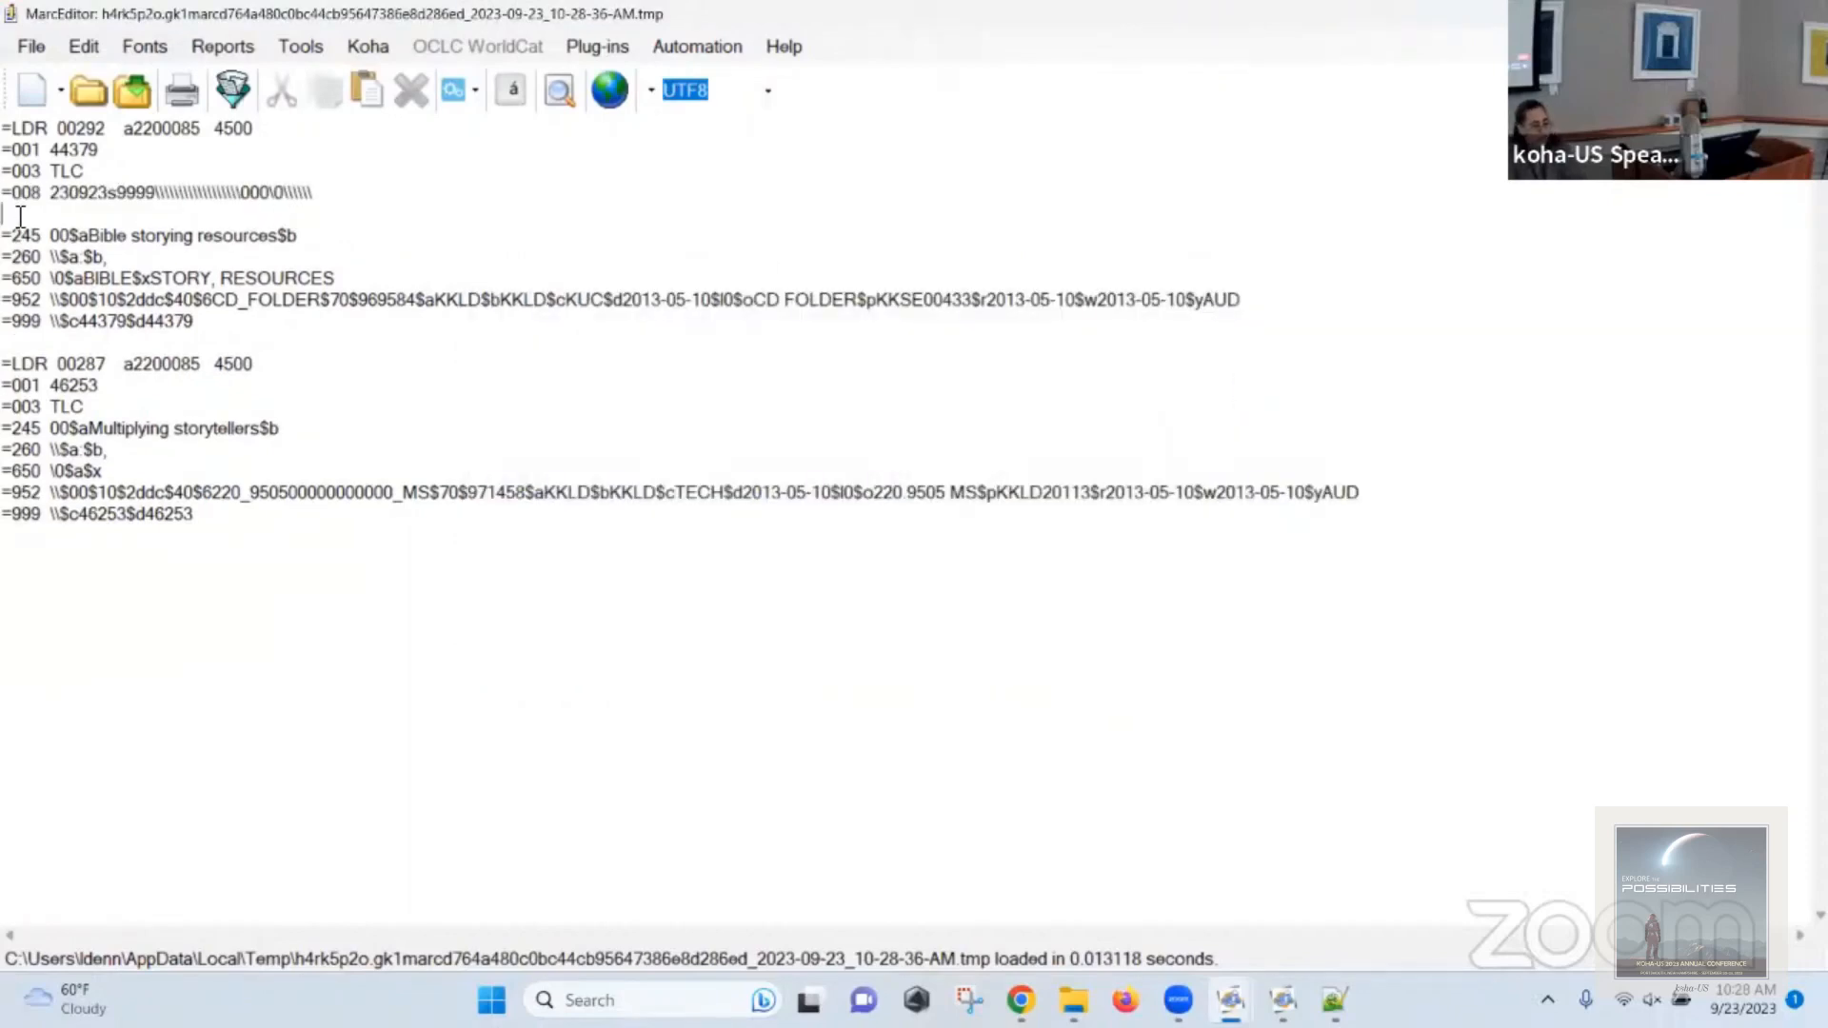
{"action": "left_click", "coordinate": [357, 191]}
{"action": "key", "text": "Delete"}
Copy the first record's 008 line into the Add/Delete Field utility as field data and set the field to 008.
{"action": "left_click_drag", "start_coordinate": [314, 195], "coordinate": [14, 193]}
{"action": "key", "text": "ctrl+c"}
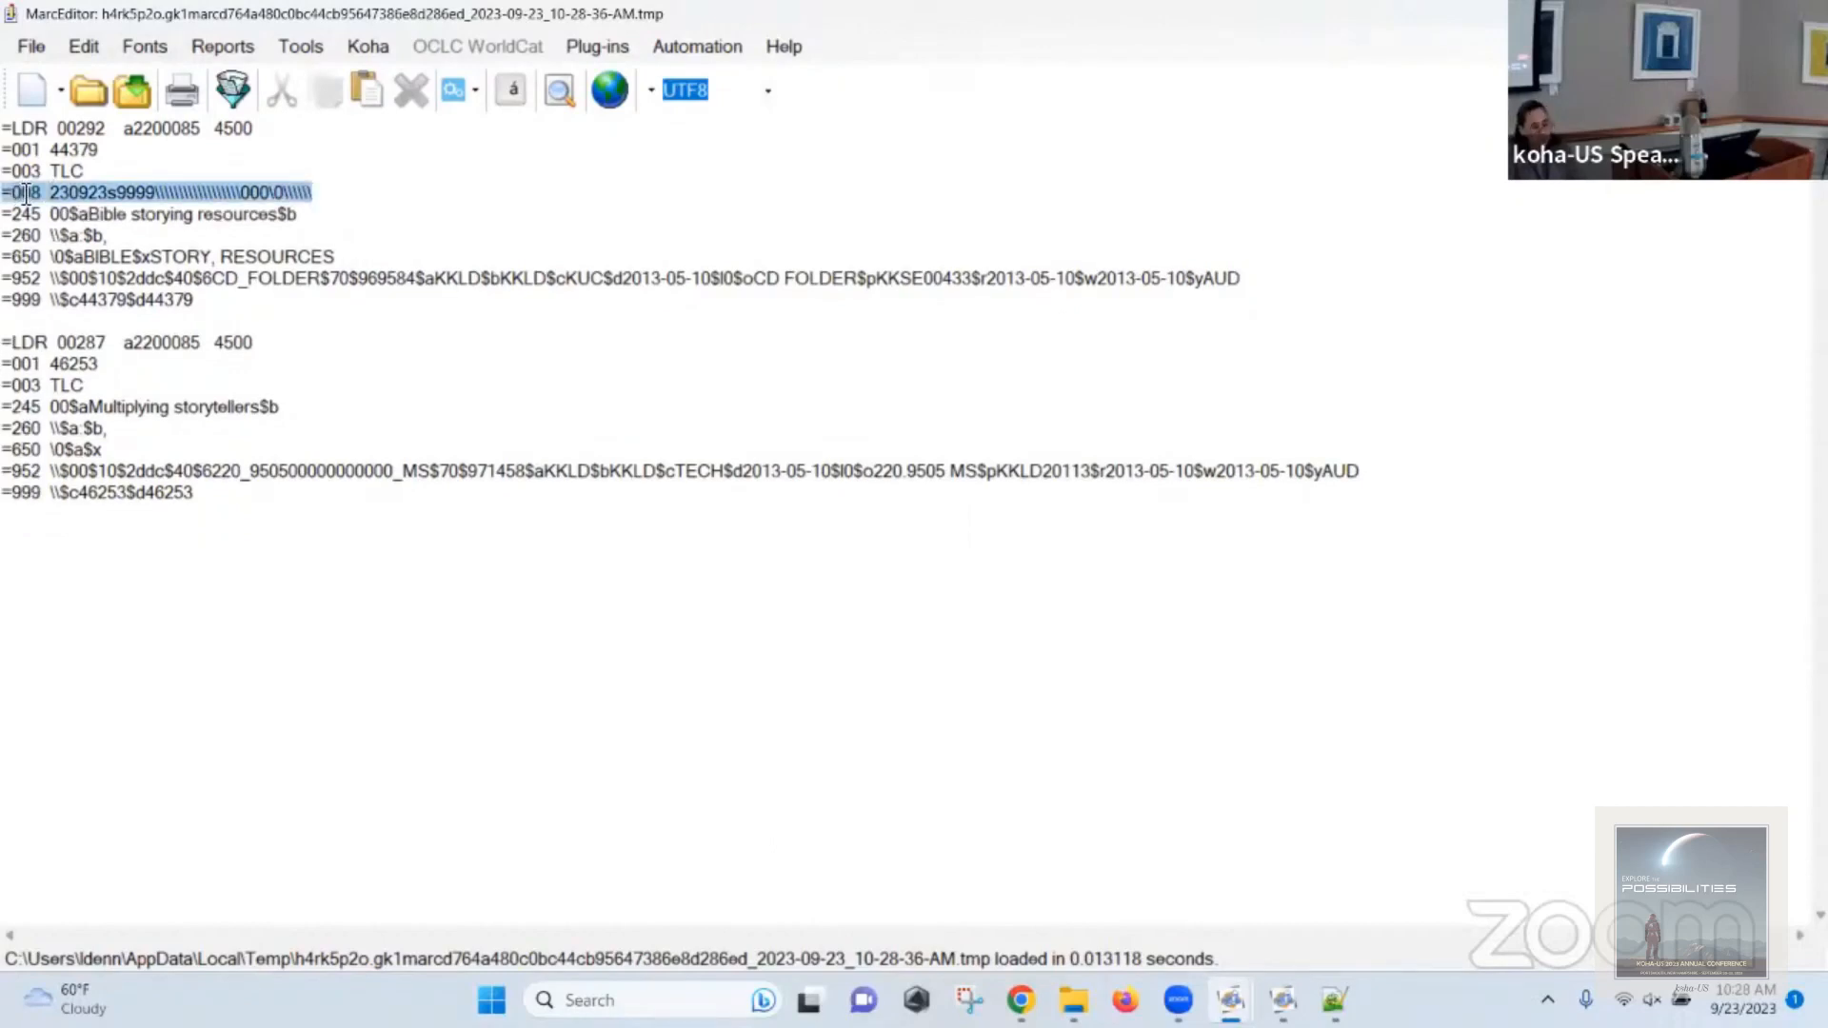
{"action": "left_click", "coordinate": [300, 47]}
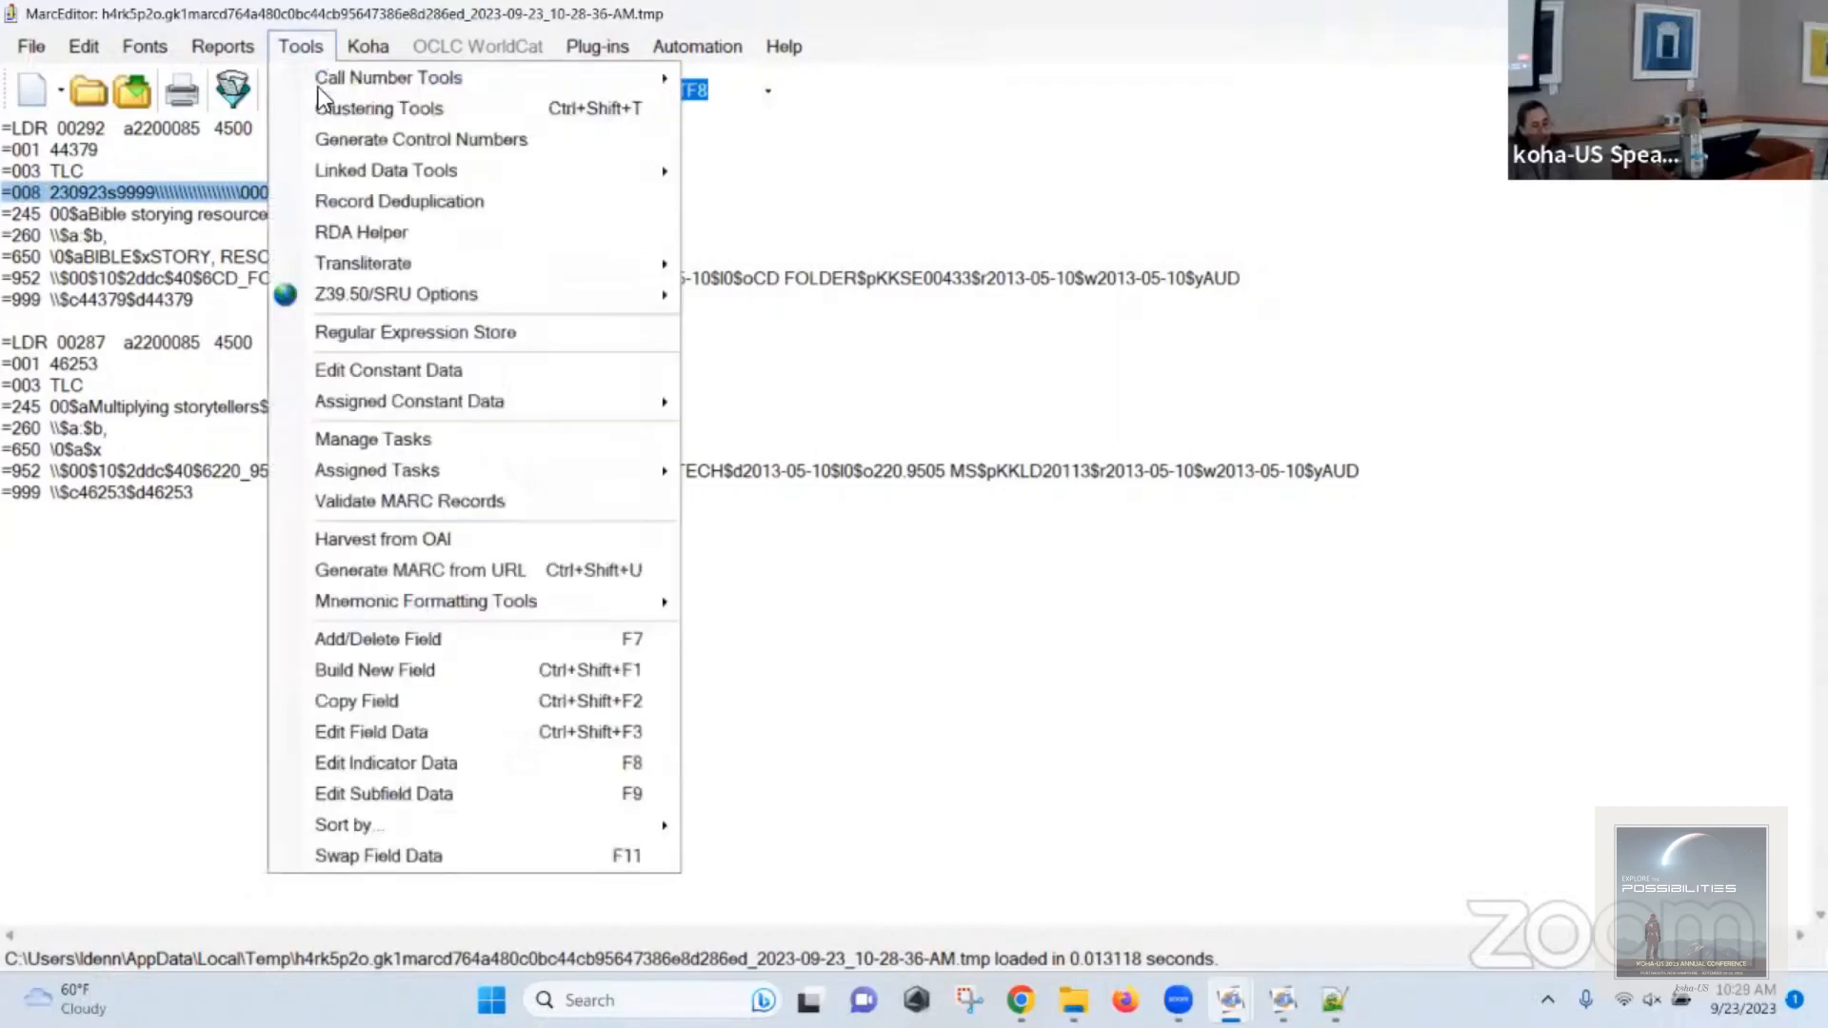
{"action": "left_click", "coordinate": [444, 651]}
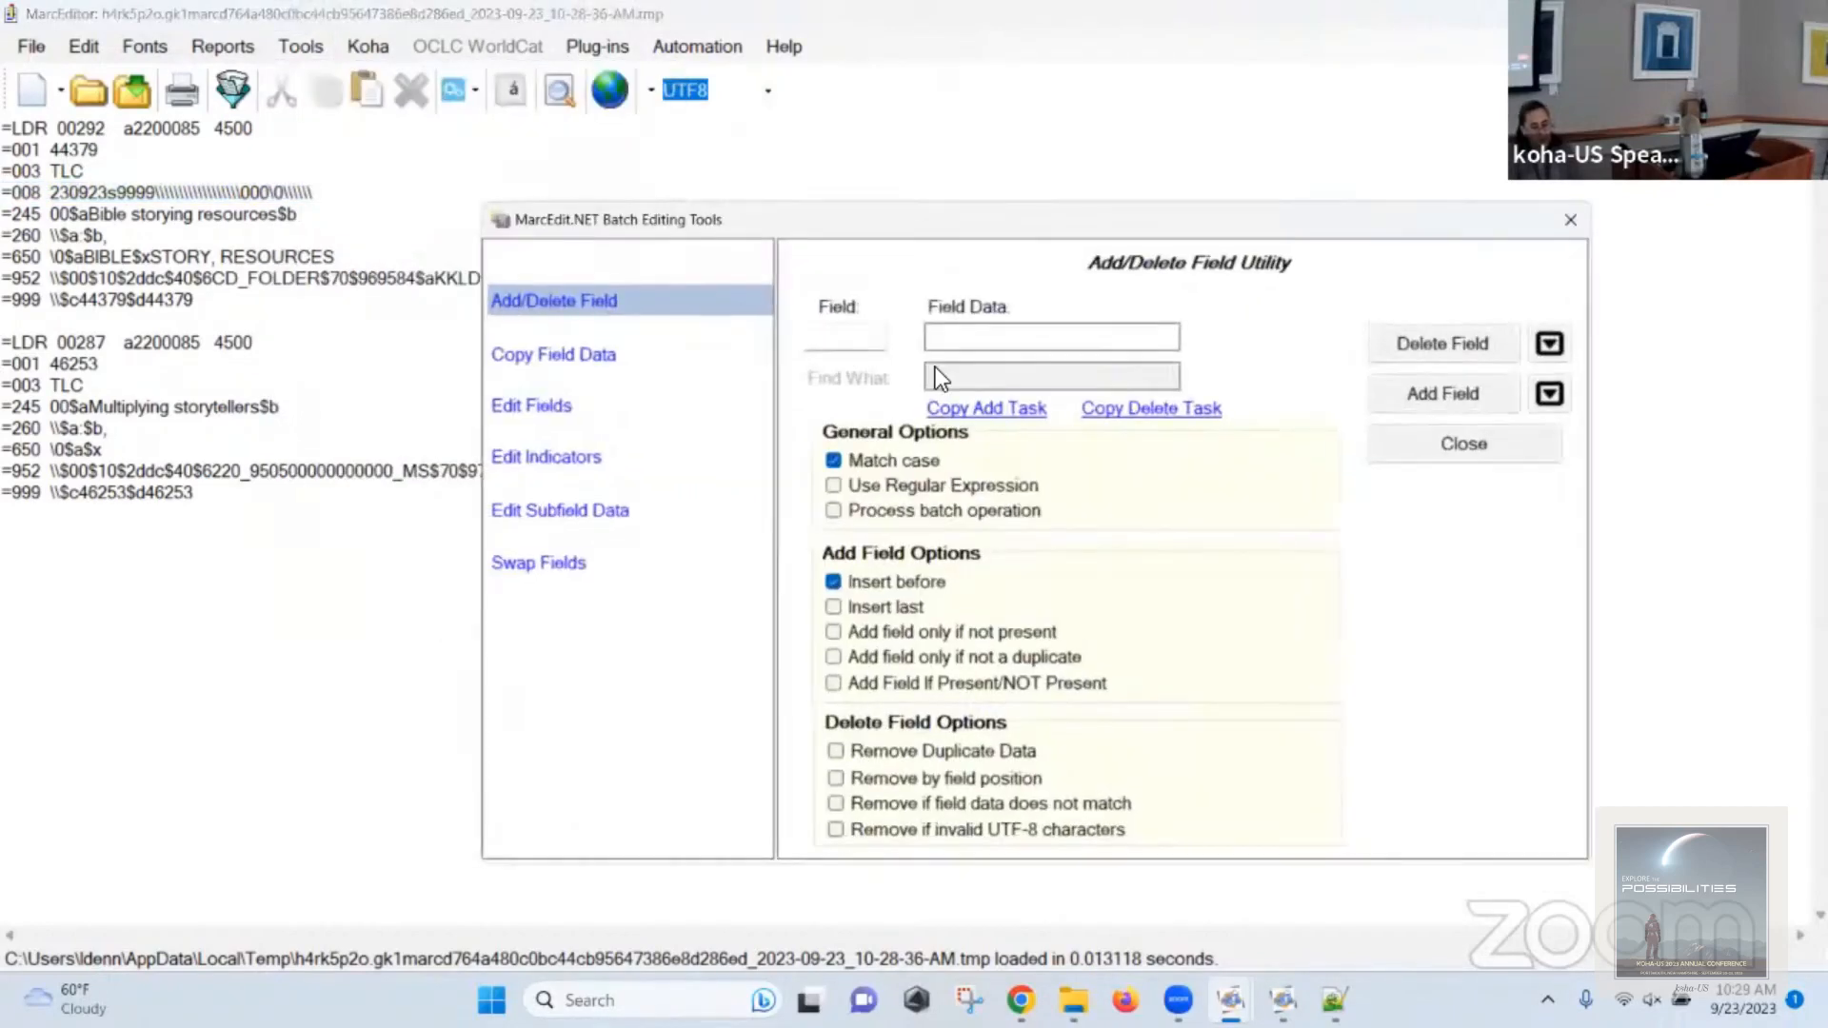
{"action": "left_click", "coordinate": [943, 344]}
{"action": "key", "text": "ctrl+v"}
{"action": "left_click", "coordinate": [856, 341]}
{"action": "type", "text": "008"}
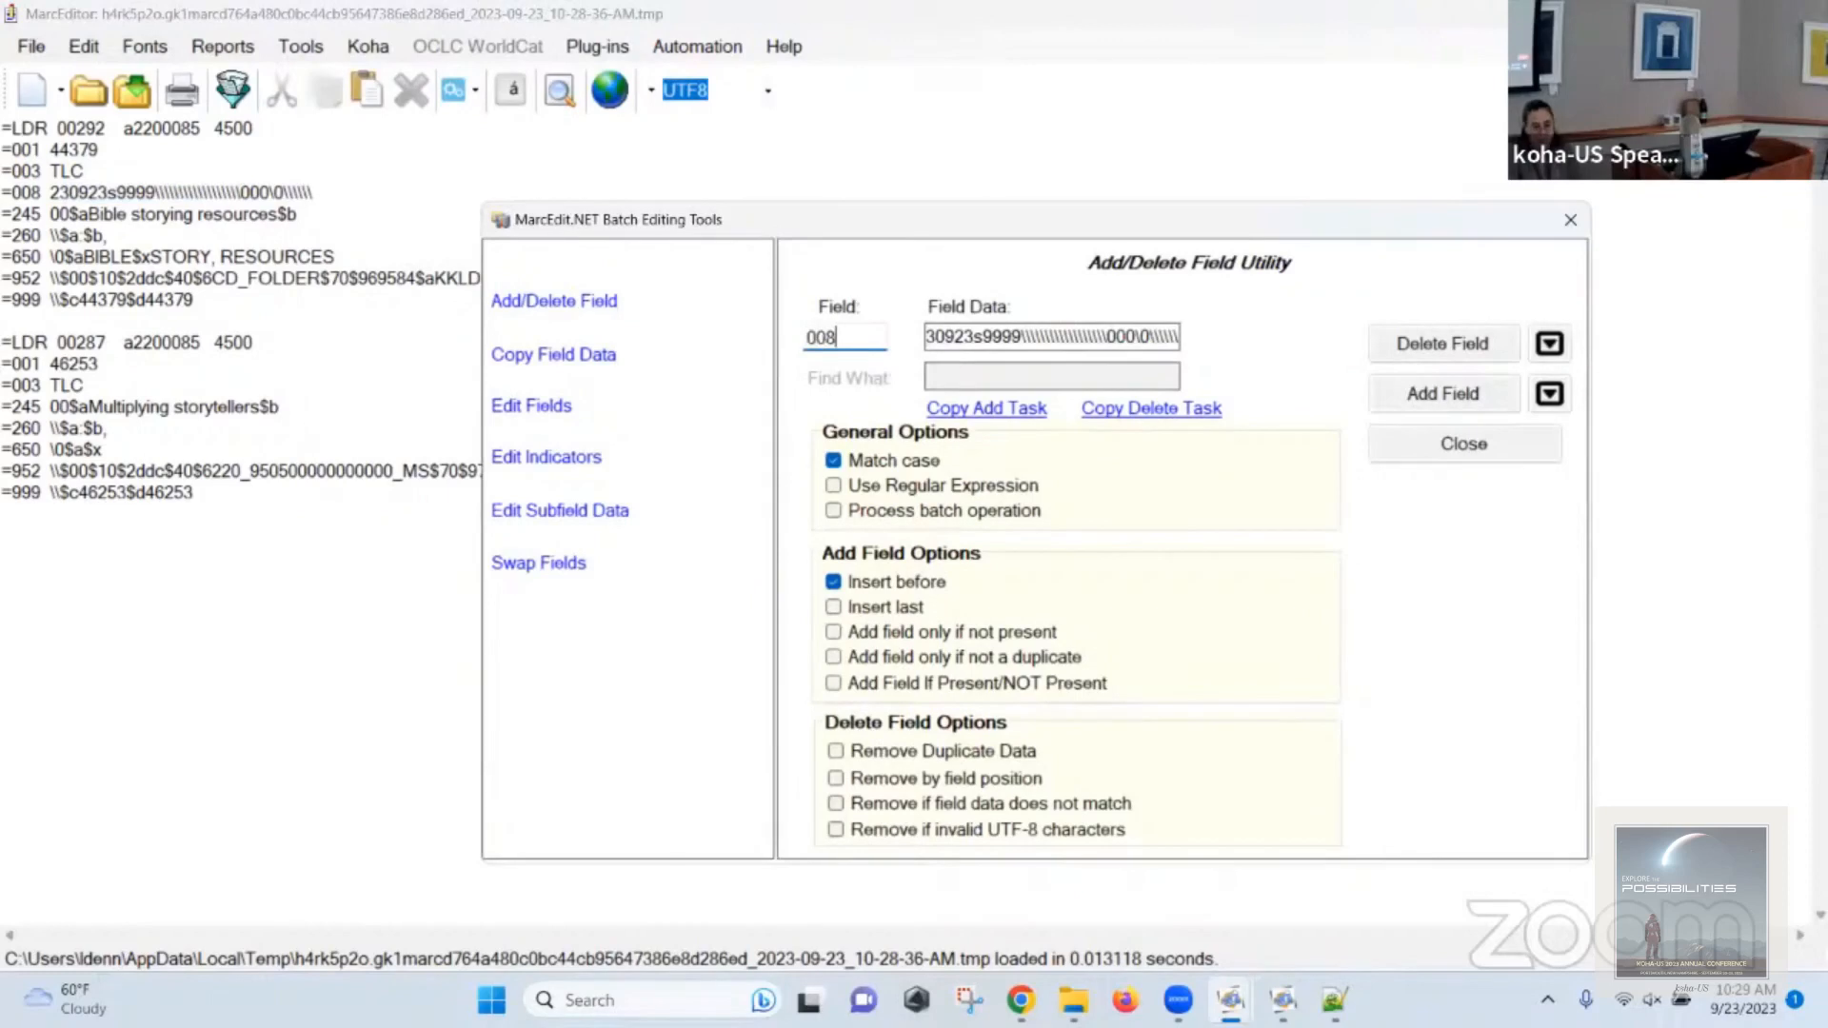
Strip the "=008" prefix from the field data, add the 008 field to the extracted records, and close the utility.
{"action": "left_click", "coordinate": [972, 347]}
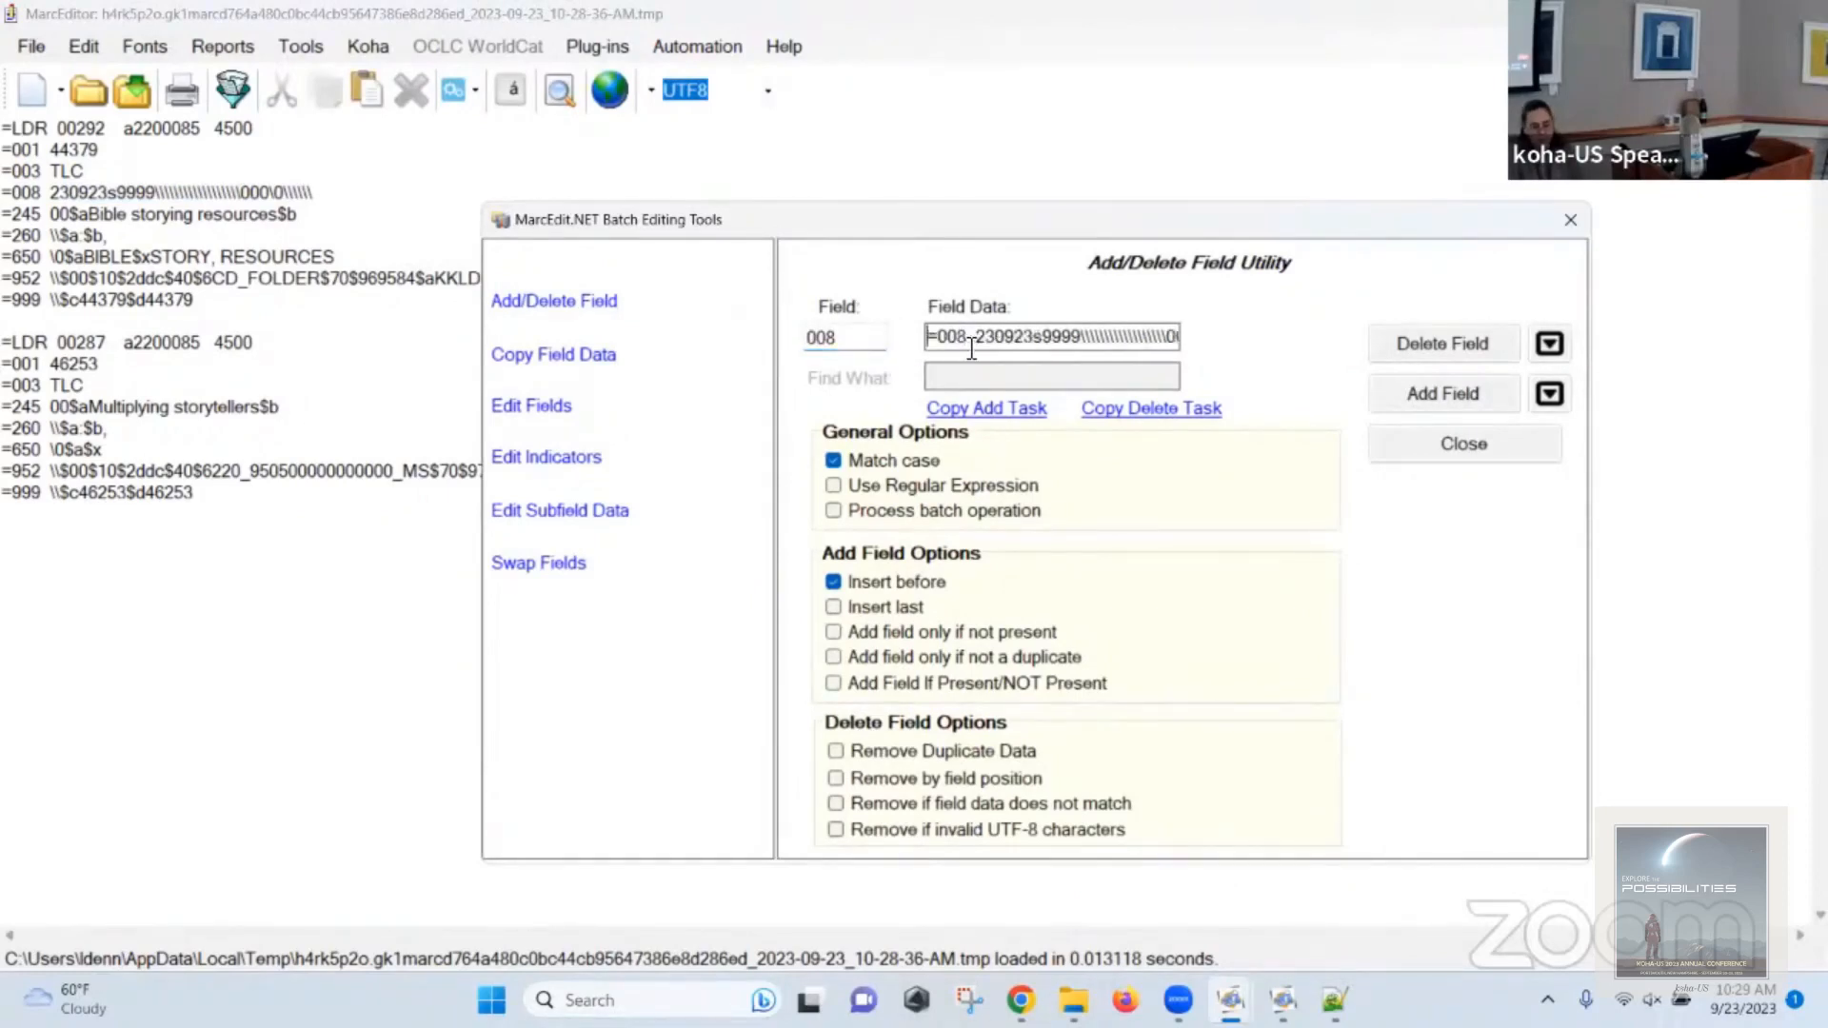
{"action": "key", "text": "shift+Right"}
{"action": "key", "text": "shift+Right"}
{"action": "key", "text": "shift+Right"}
{"action": "key", "text": "Delete"}
{"action": "left_click", "coordinate": [1415, 395]}
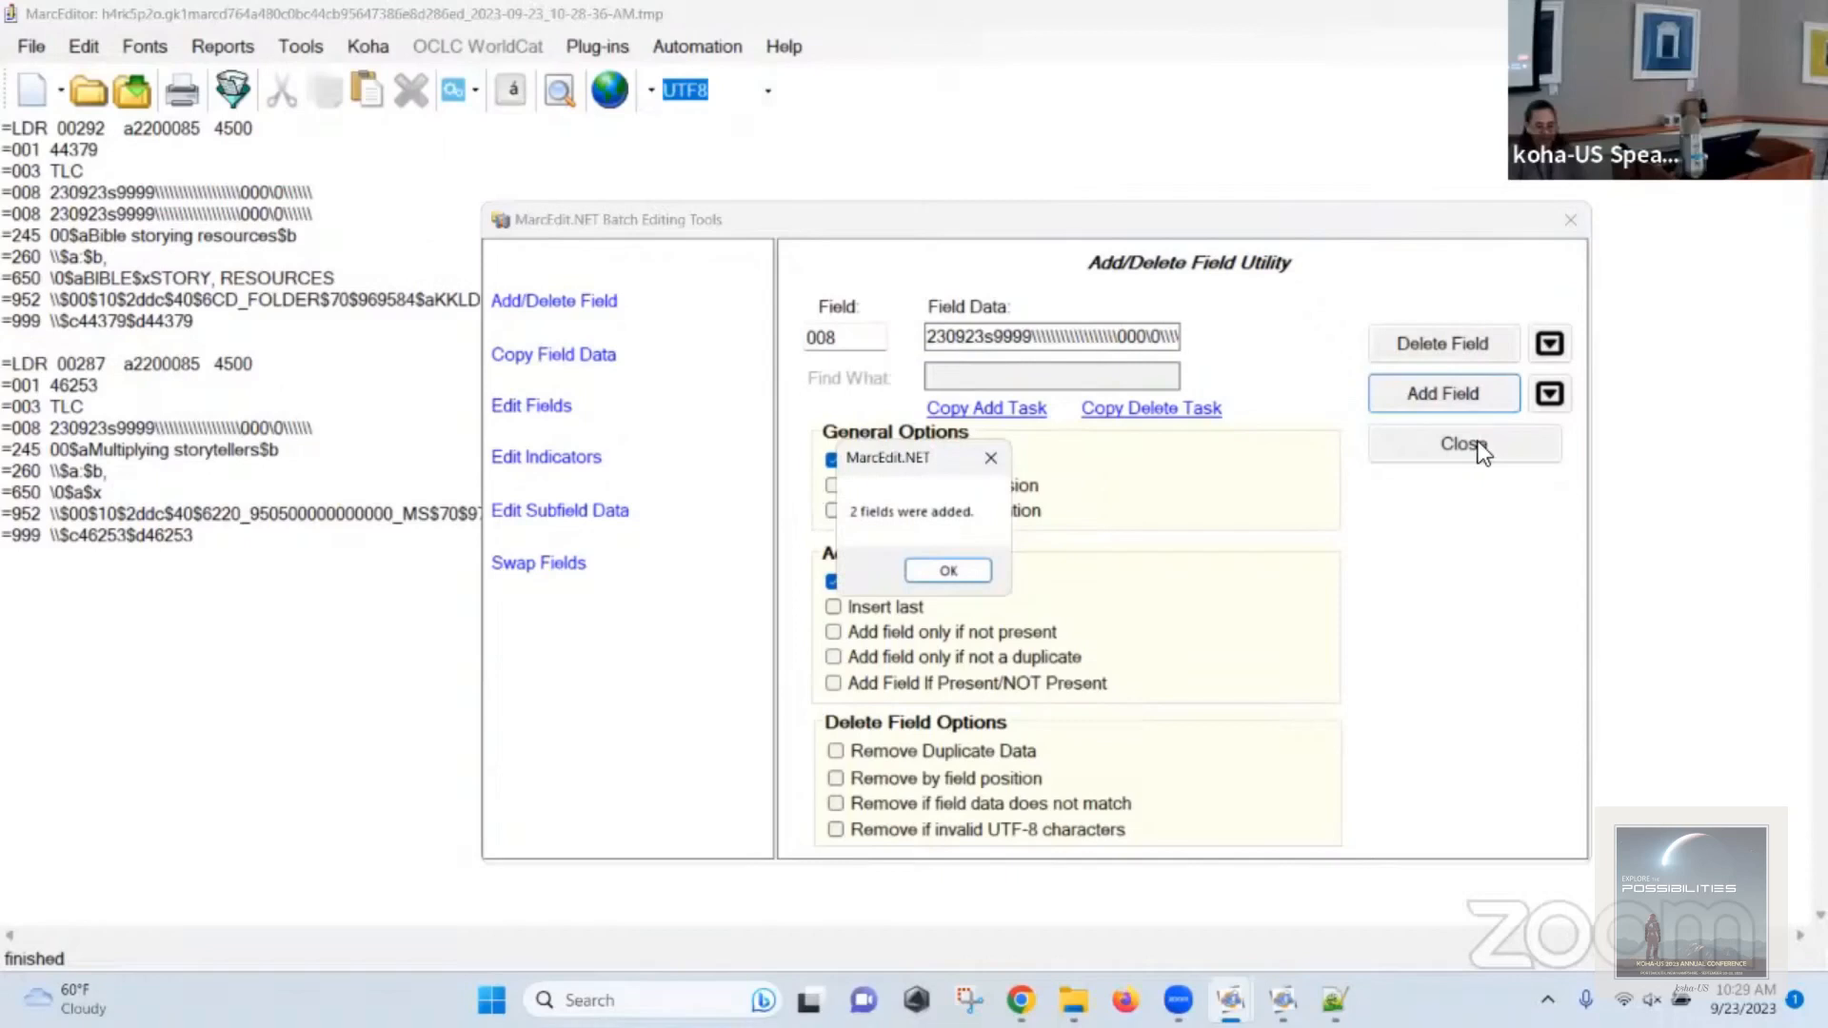
{"action": "left_click", "coordinate": [944, 571]}
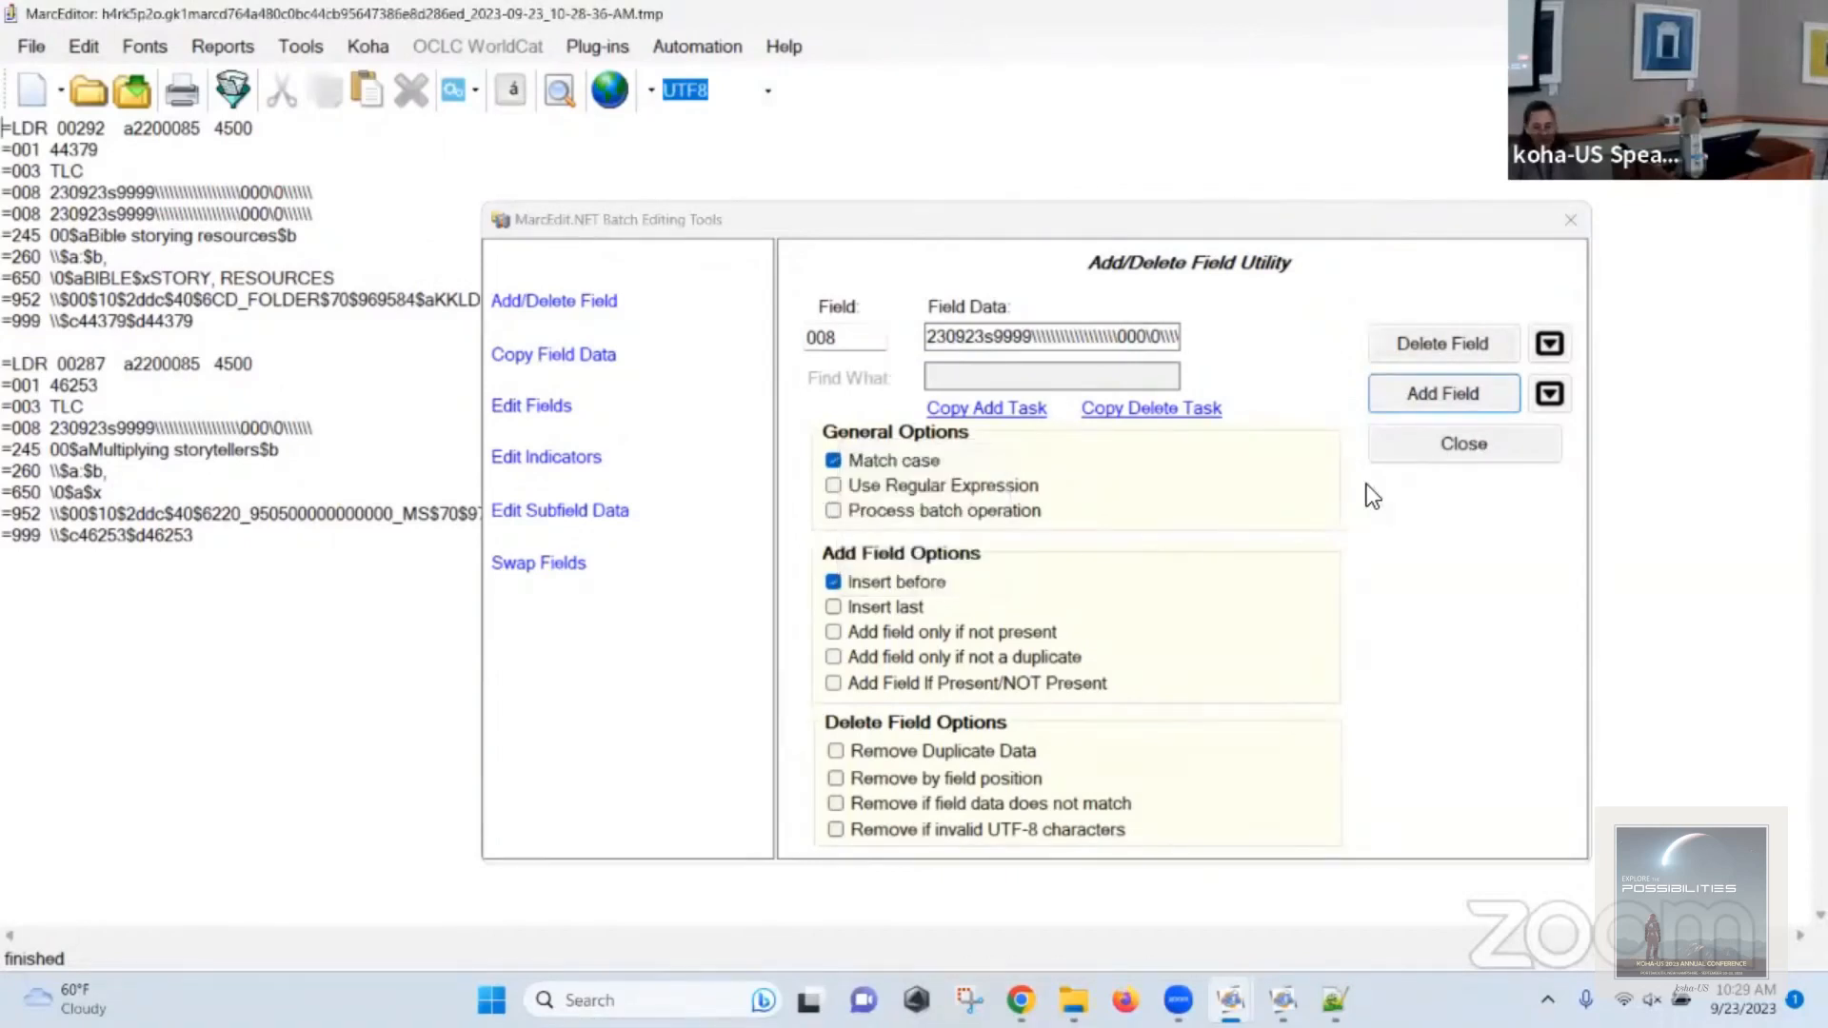
{"action": "left_click", "coordinate": [1446, 476]}
Delete the duplicate 008 line from the first record and save the extracted records back to AudioCD-Test.mrk.
{"action": "left_click_drag", "start_coordinate": [320, 192], "coordinate": [3, 192]}
{"action": "key", "text": "BackSpace"}
{"action": "key", "text": "BackSpace"}
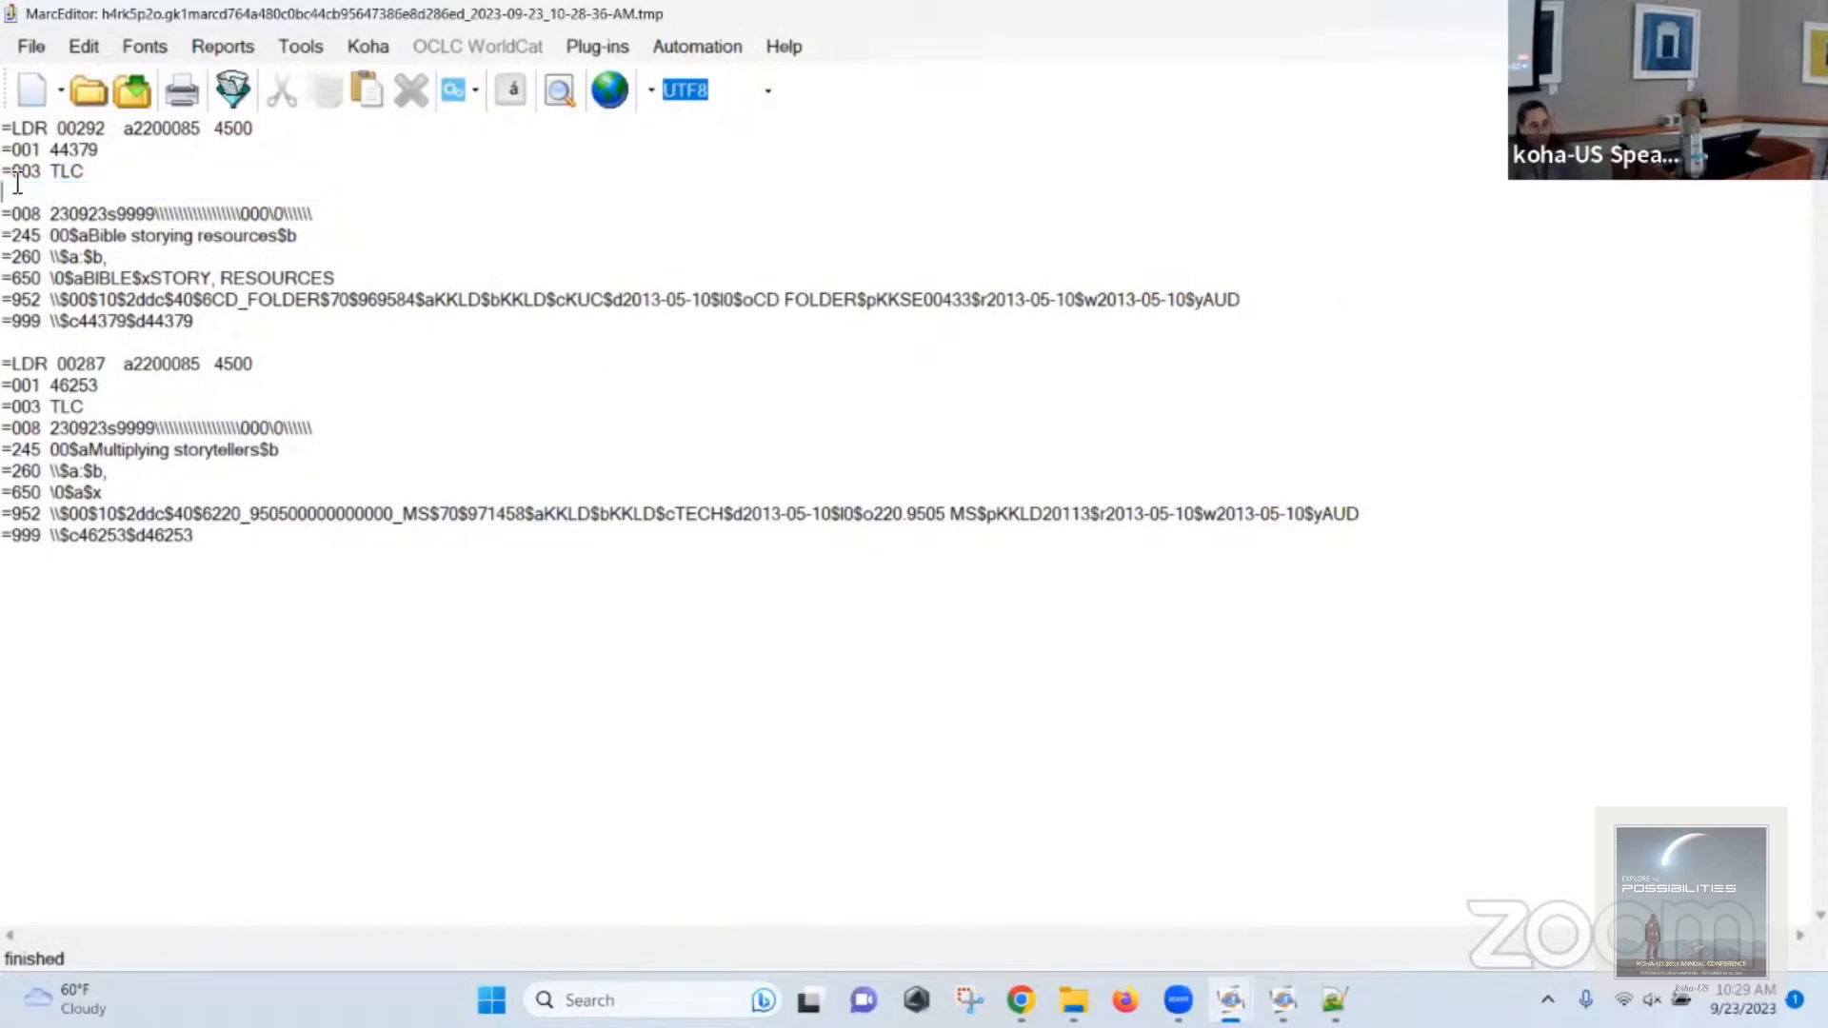
{"action": "left_click", "coordinate": [133, 95]}
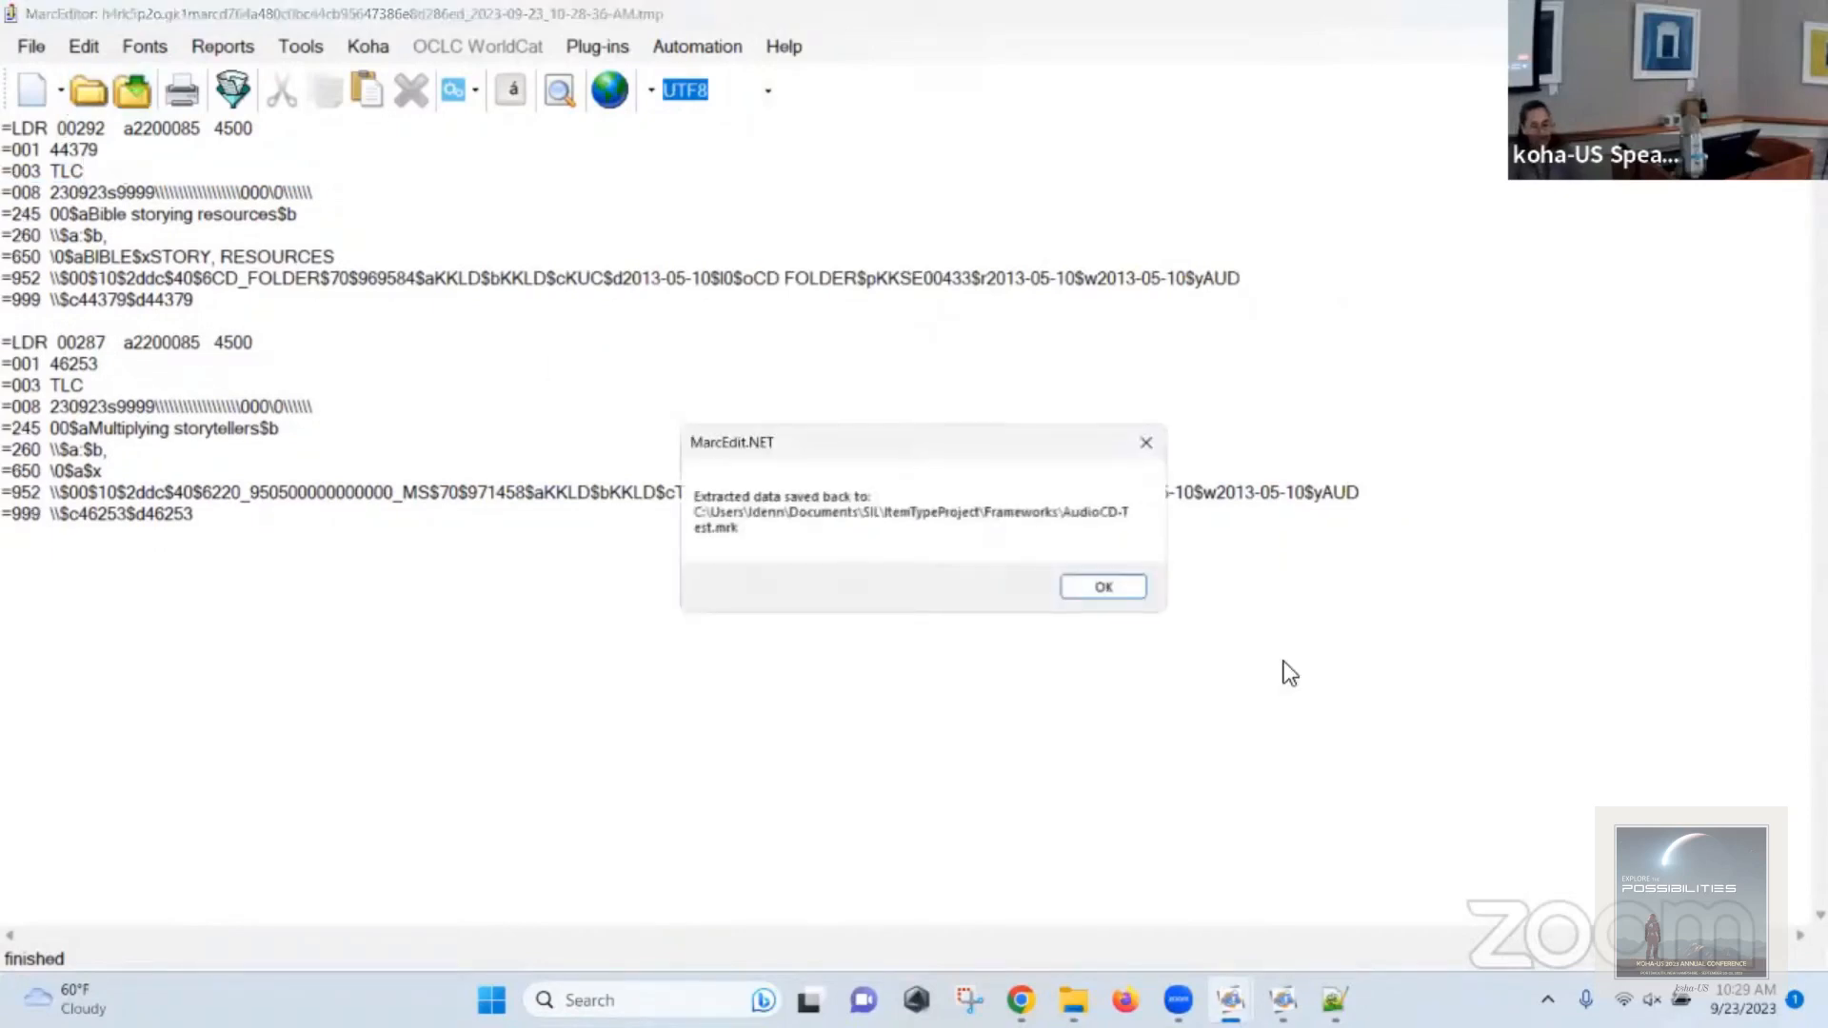
{"action": "left_click", "coordinate": [1102, 588]}
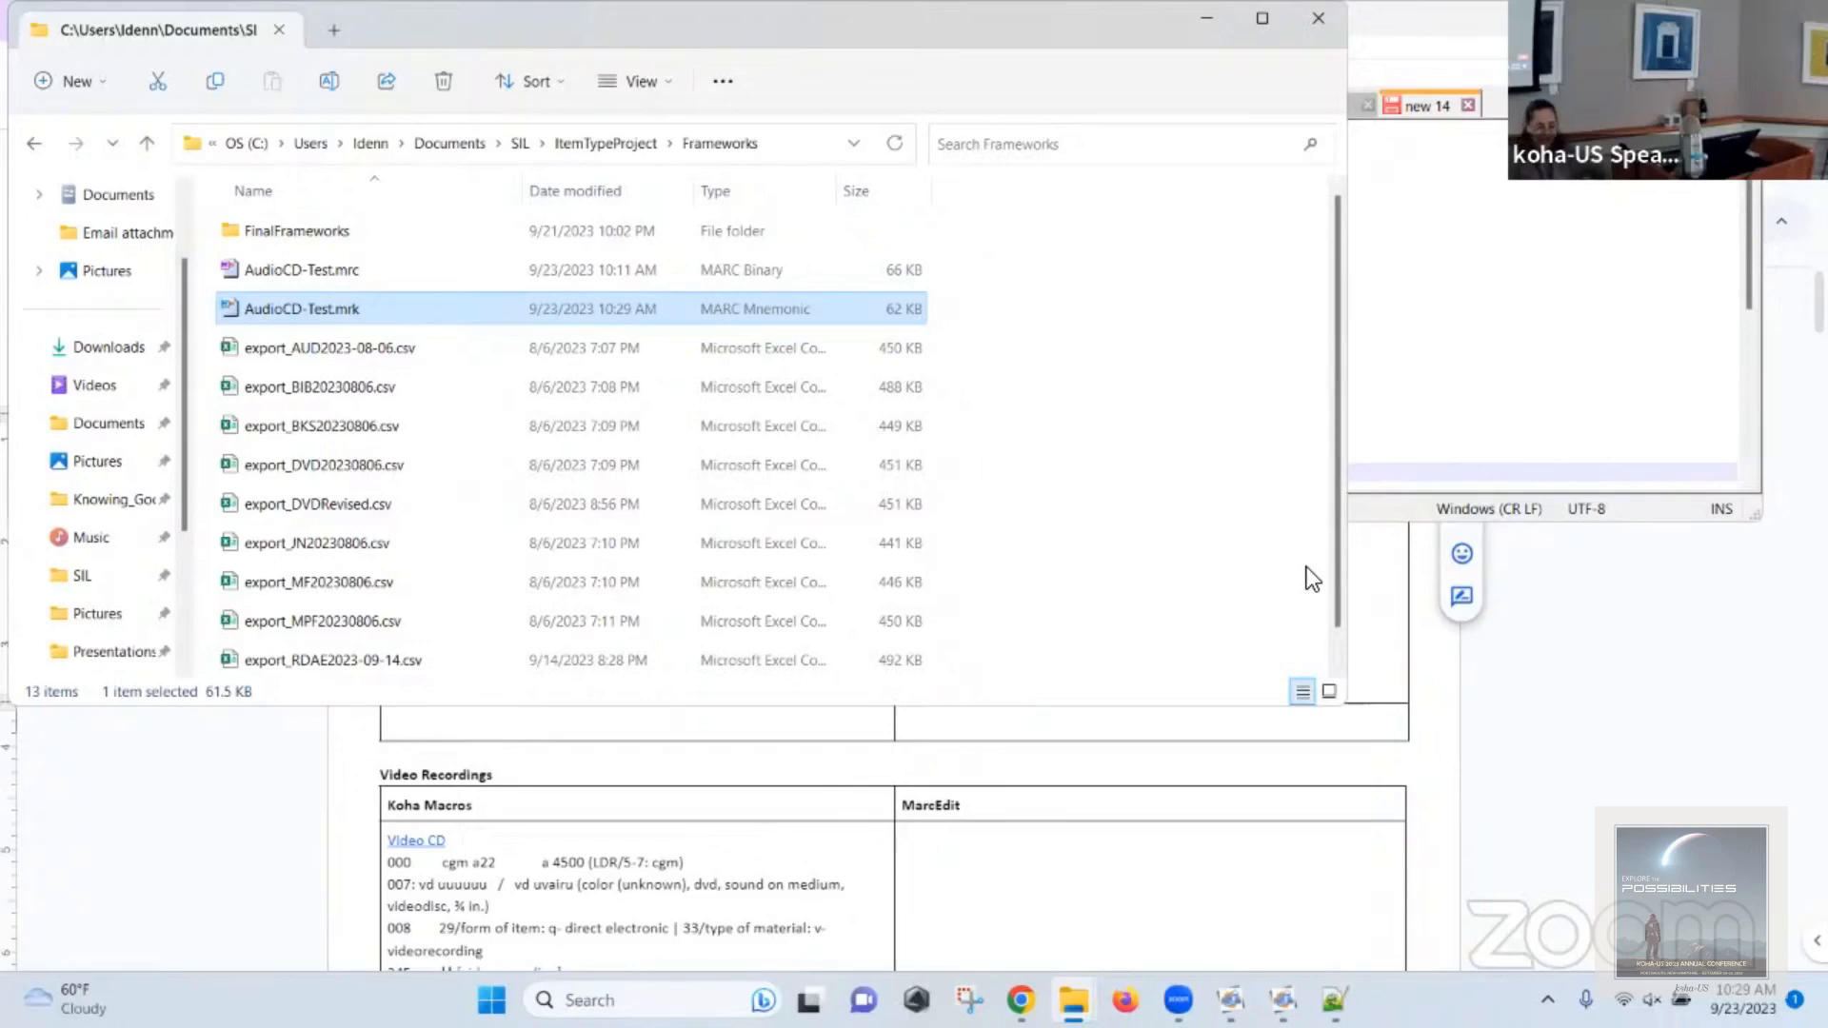
Switch to the "MARC changes based on item type" document in Google Docs.
{"action": "left_click", "coordinate": [895, 773]}
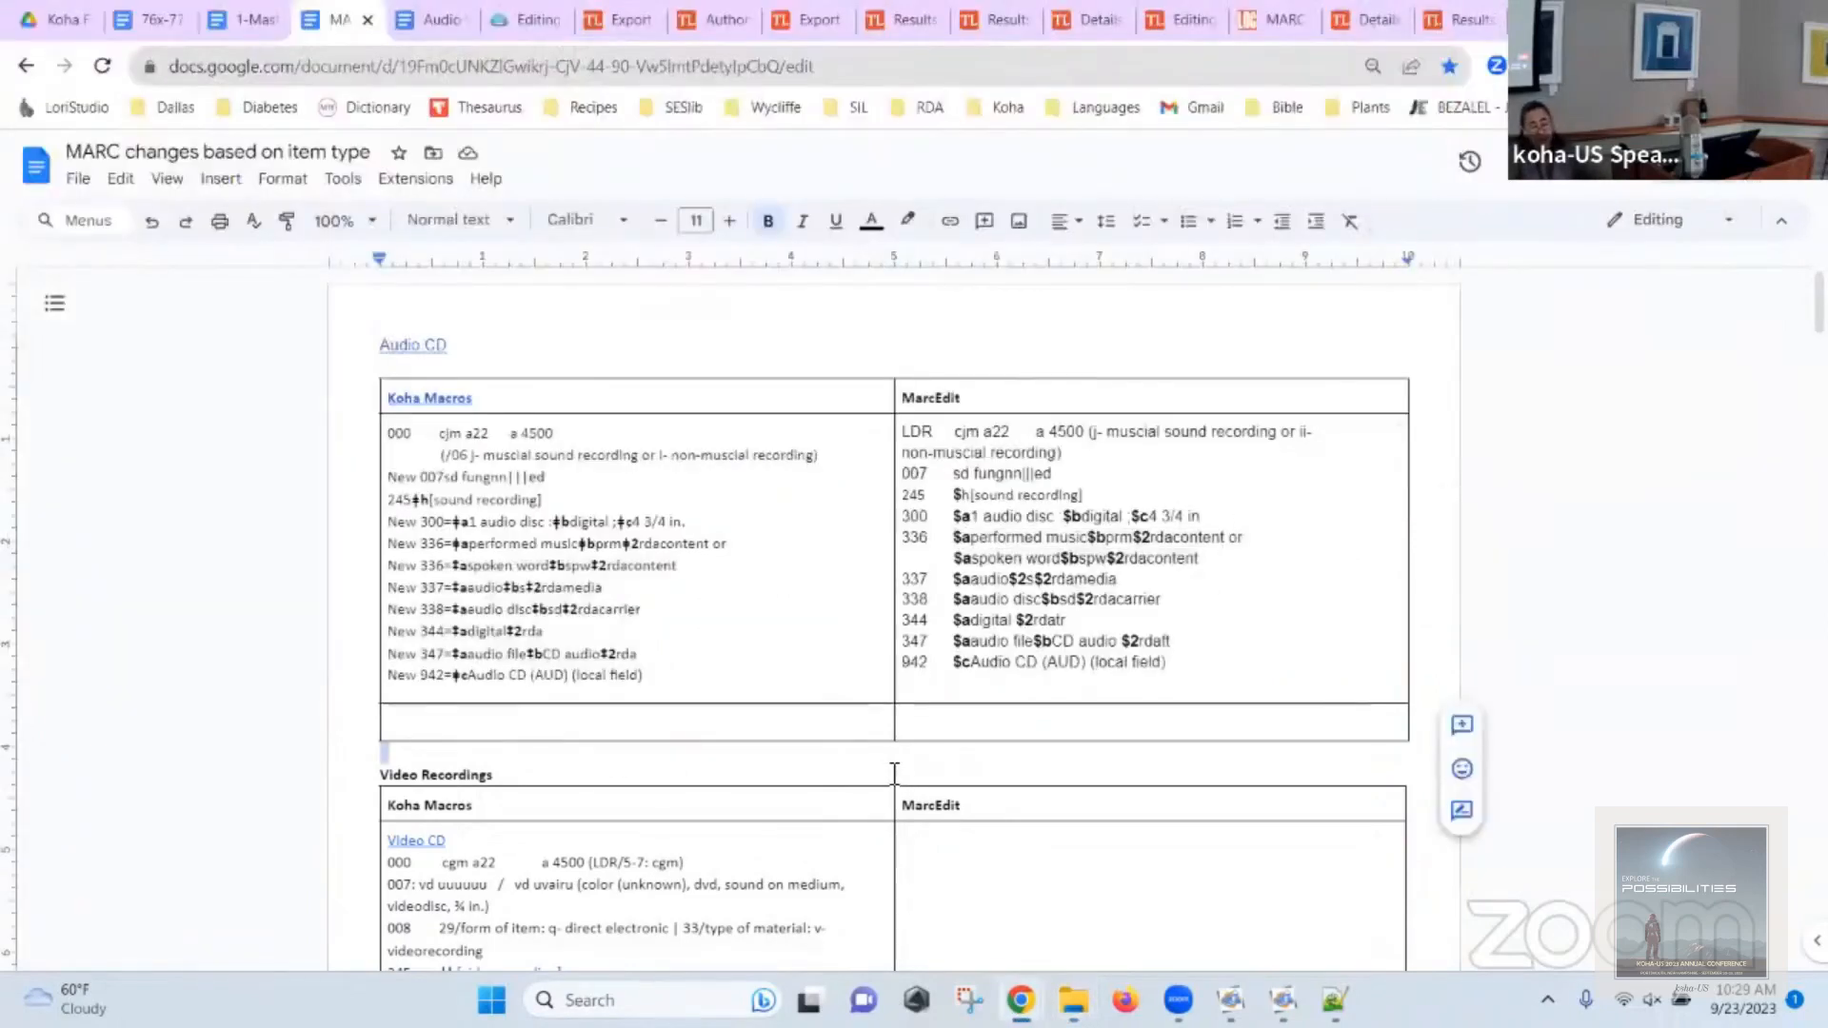